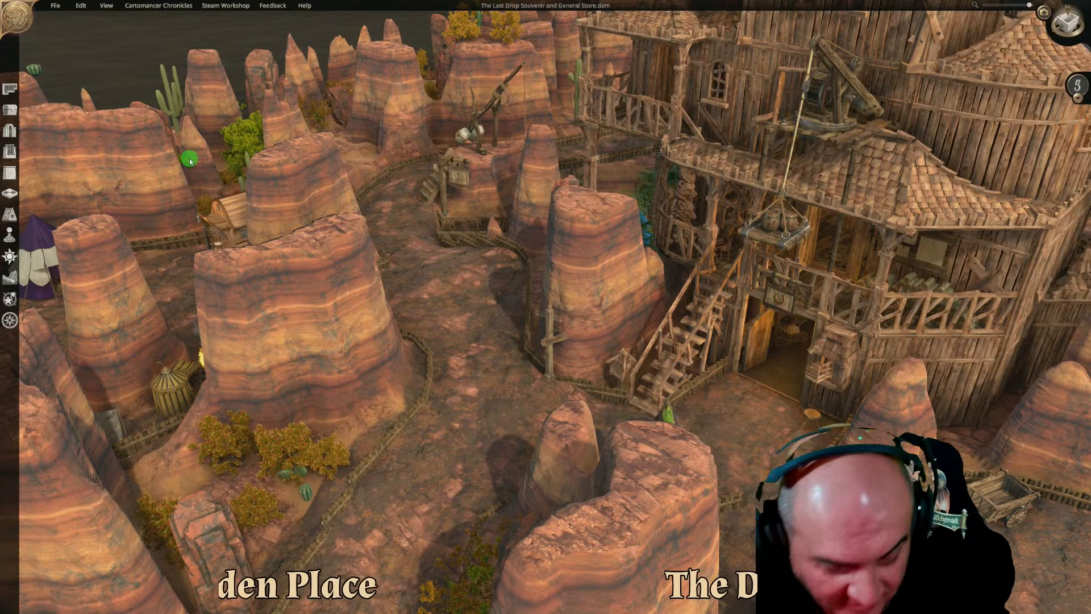
Lower the displayed floor to level 4 and look over the general store's front, the canyon paths and the pond from several angles
{"action": "right_click_drag", "start_coordinate": [638, 397], "coordinate": [996, 470]}
{"action": "scroll", "coordinate": [996, 469], "scroll_direction": "up", "scroll_amount": 3}
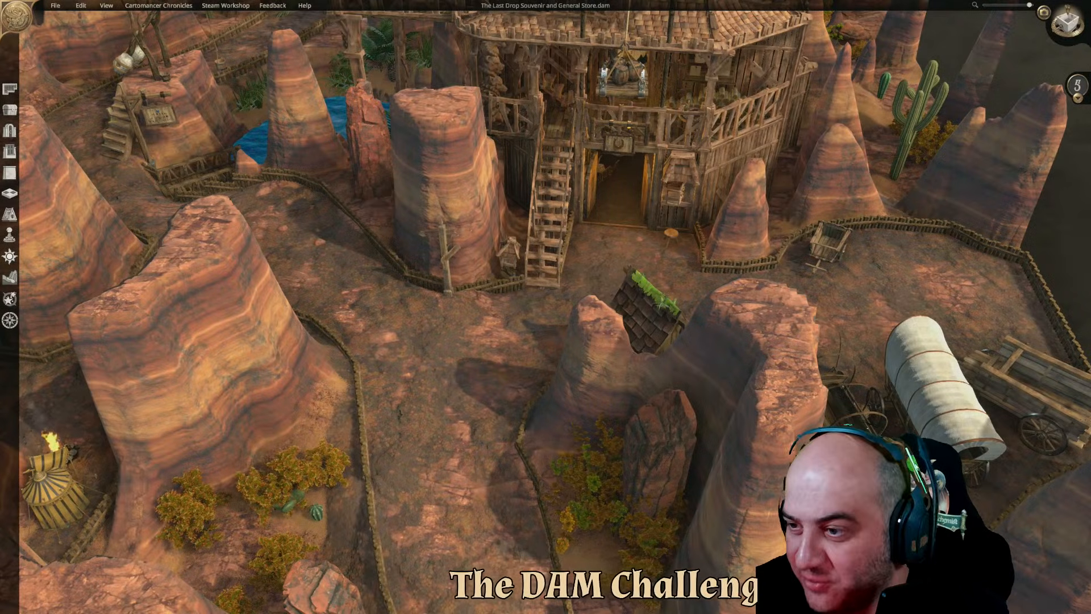
{"action": "right_click_drag", "start_coordinate": [841, 401], "coordinate": [816, 385]}
{"action": "scroll", "coordinate": [838, 398], "scroll_direction": "down", "scroll_amount": 2}
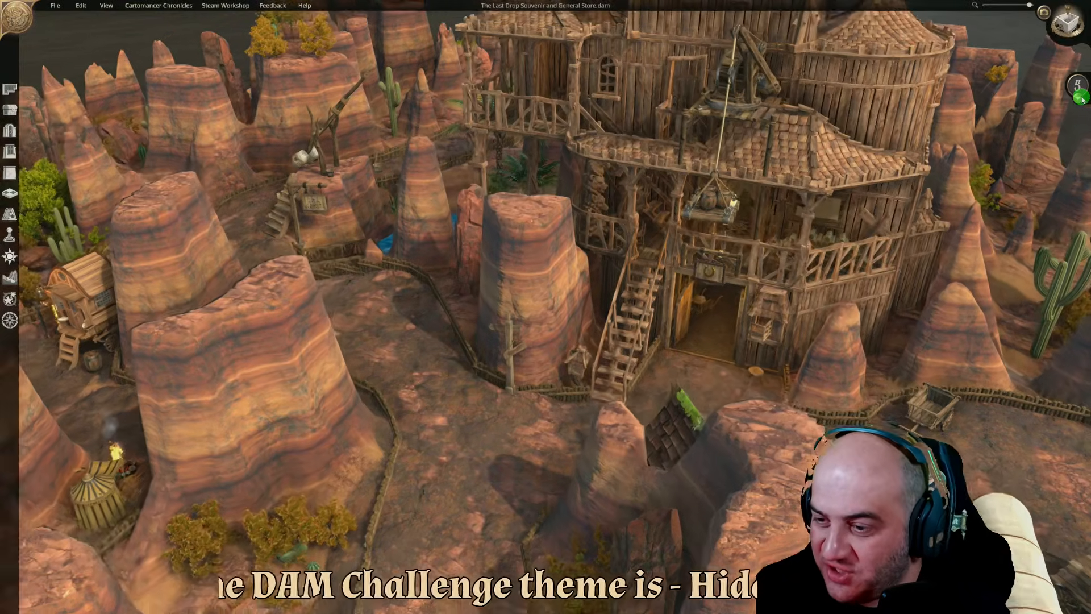
{"action": "scroll", "coordinate": [1082, 100], "scroll_direction": "up", "scroll_amount": 3}
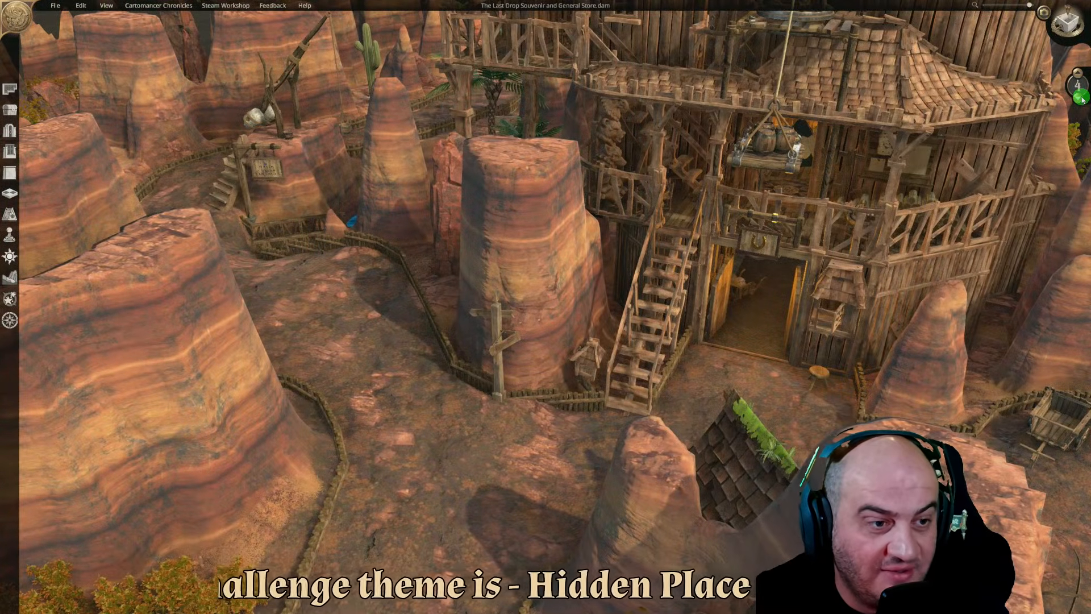
{"action": "key", "text": "a"}
{"action": "key", "text": "d"}
{"action": "middle_click_drag", "start_coordinate": [253, 246], "coordinate": [318, 242]}
{"action": "key", "text": "a"}
{"action": "key", "text": "d"}
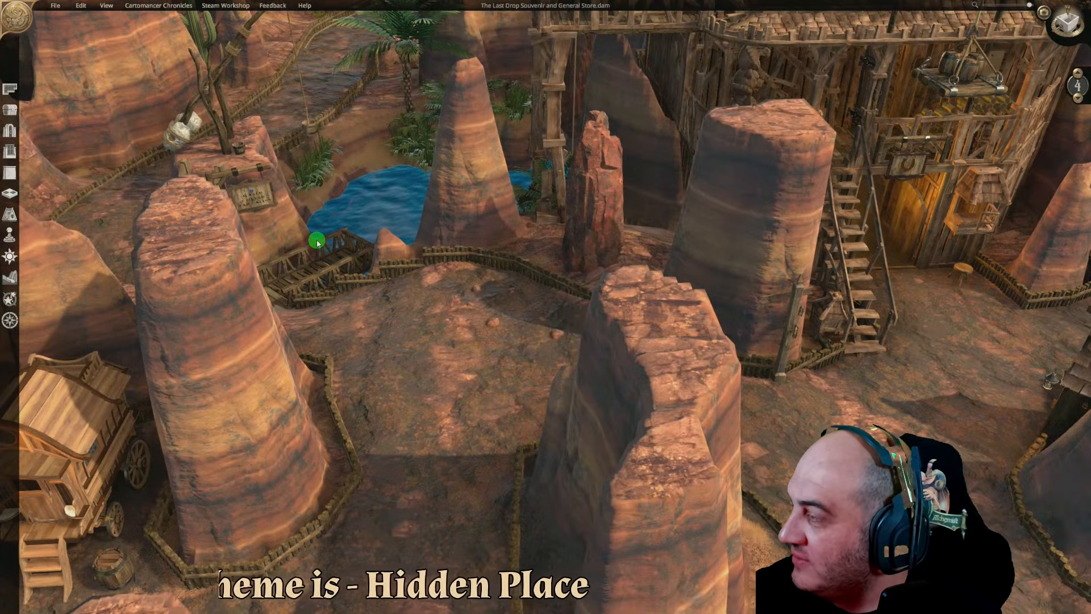
{"action": "key", "text": "w"}
{"action": "key", "text": "d"}
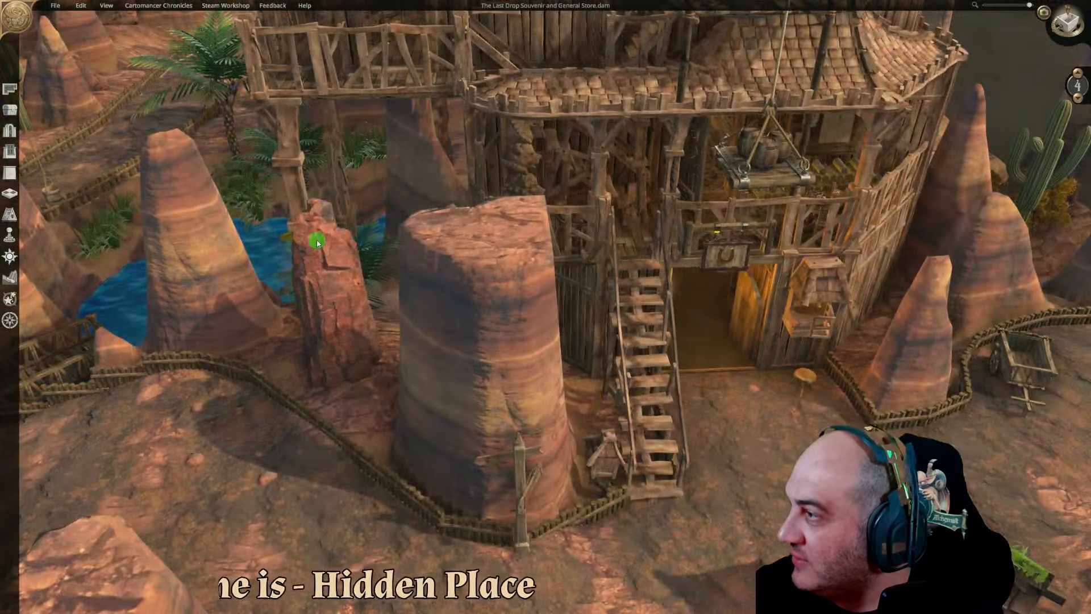
{"action": "key", "text": "s"}
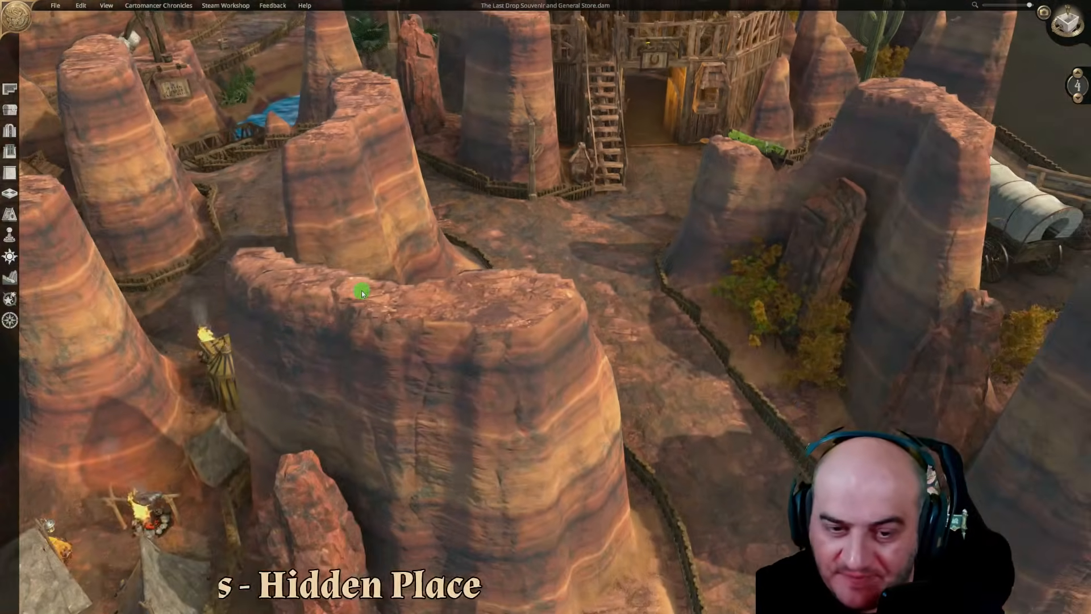
{"action": "key", "text": "w"}
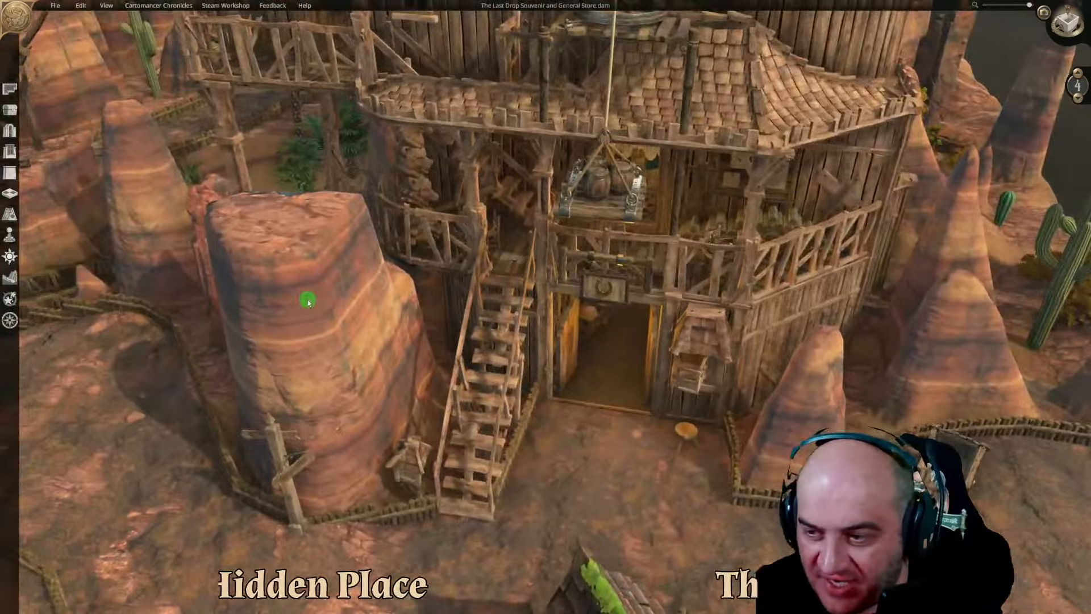
{"action": "key", "text": "s"}
{"action": "key", "text": "w"}
{"action": "key", "text": "s"}
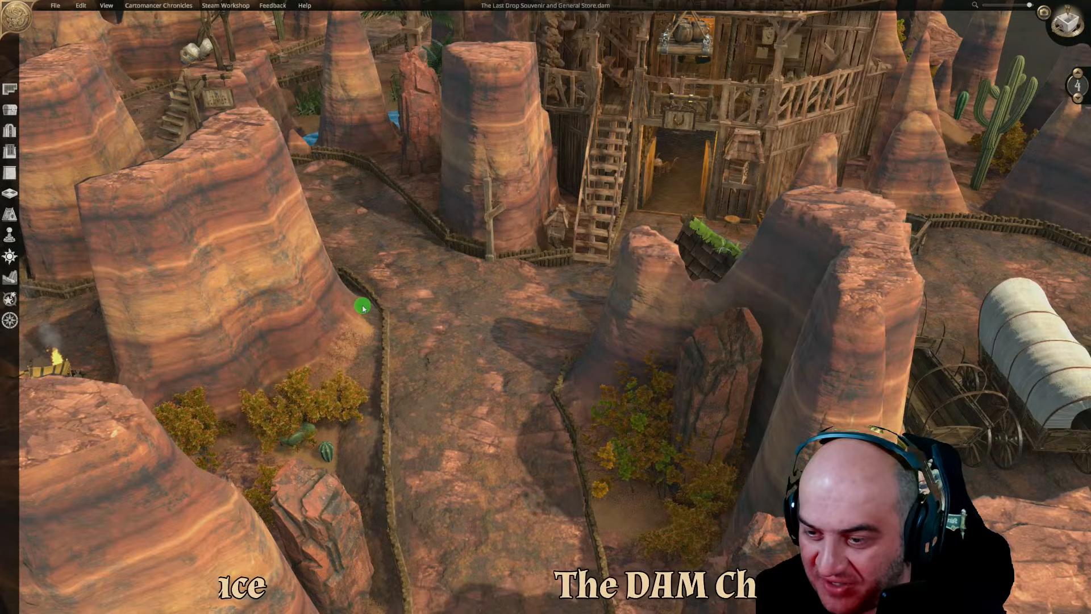
{"action": "key", "text": "w"}
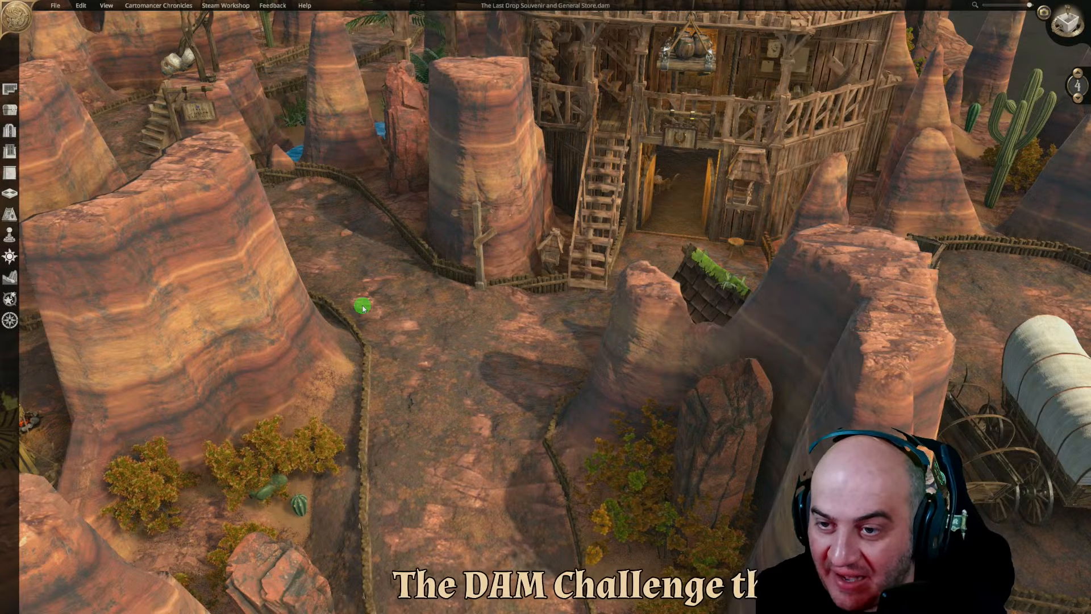
{"action": "key", "text": "s"}
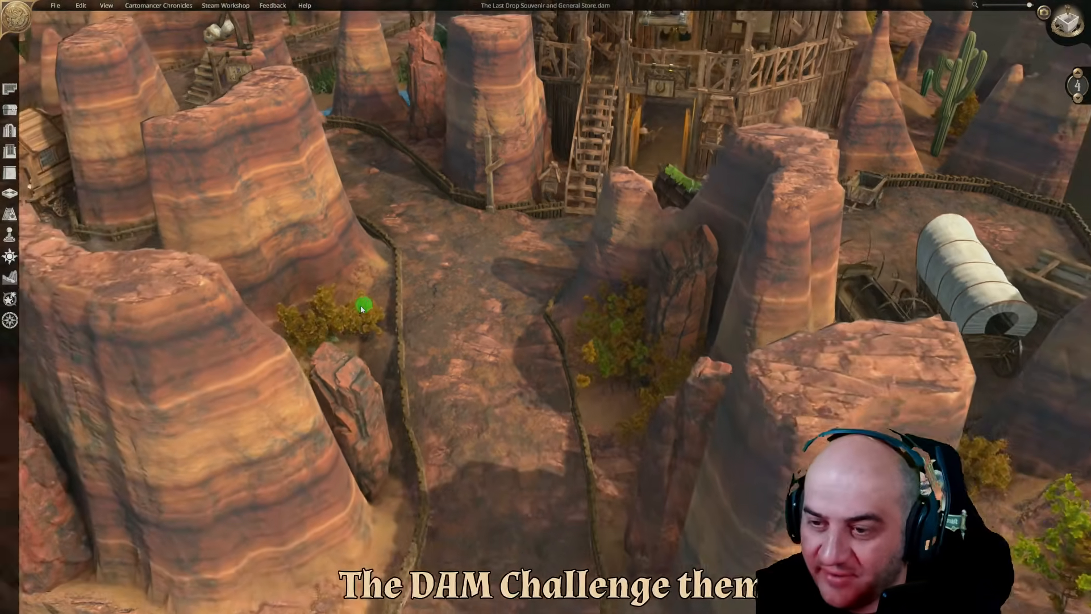
{"action": "key", "text": "w"}
{"action": "key", "text": "s"}
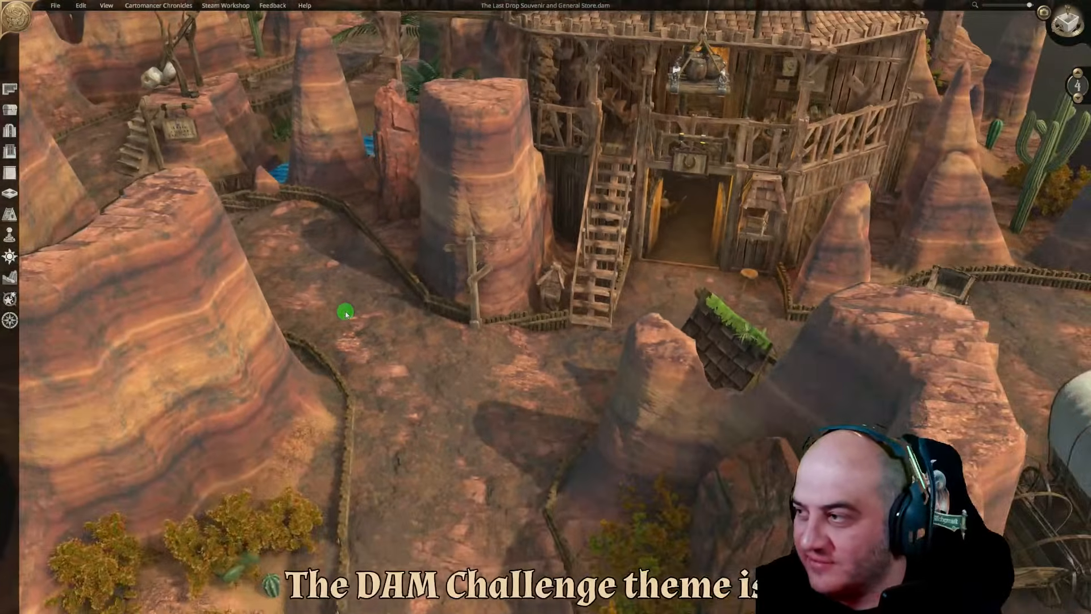
Examine the oasis pond with its wooden steps, hanging bucket and palms, and return to the path before the store
{"action": "key", "text": "a"}
{"action": "key", "text": "w"}
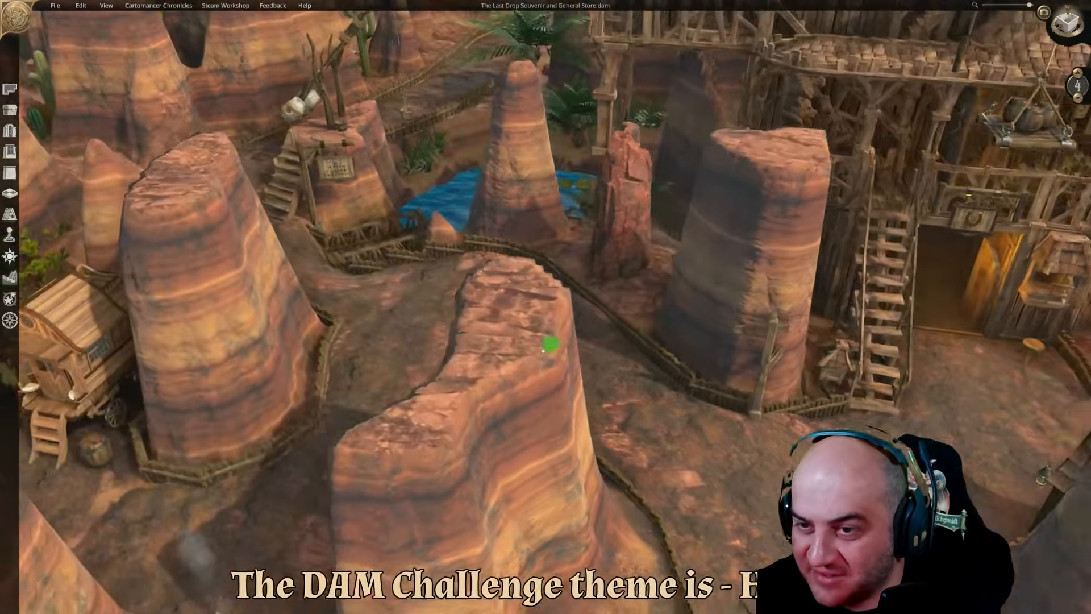
{"action": "middle_click_drag", "start_coordinate": [543, 377], "coordinate": [626, 378]}
{"action": "key", "text": "a"}
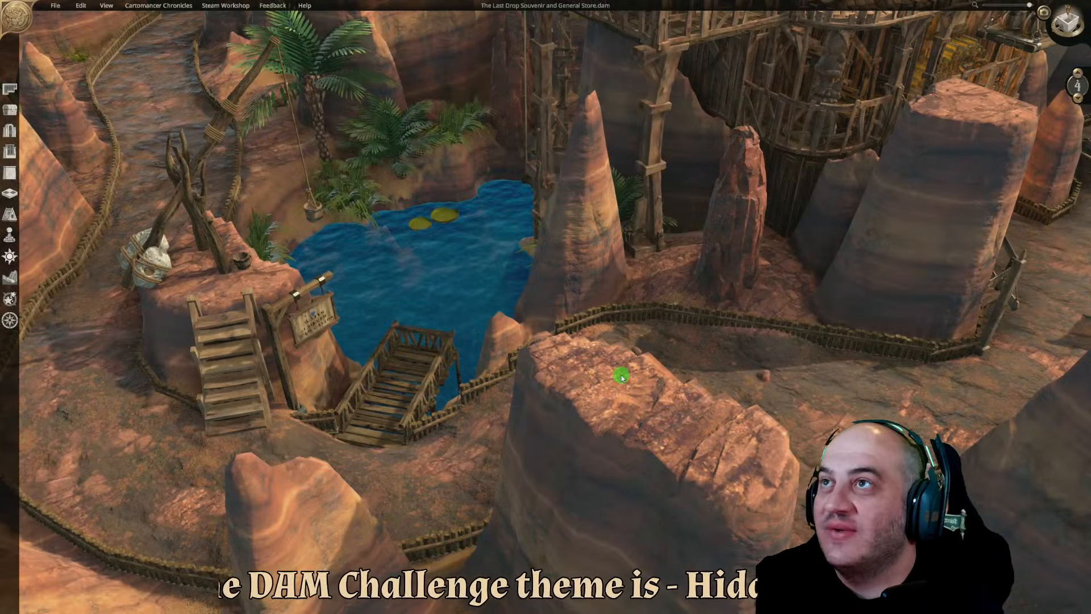
{"action": "key", "text": "s"}
{"action": "middle_click_drag", "start_coordinate": [621, 376], "coordinate": [486, 331]}
{"action": "key", "text": "d"}
{"action": "key", "text": "d"}
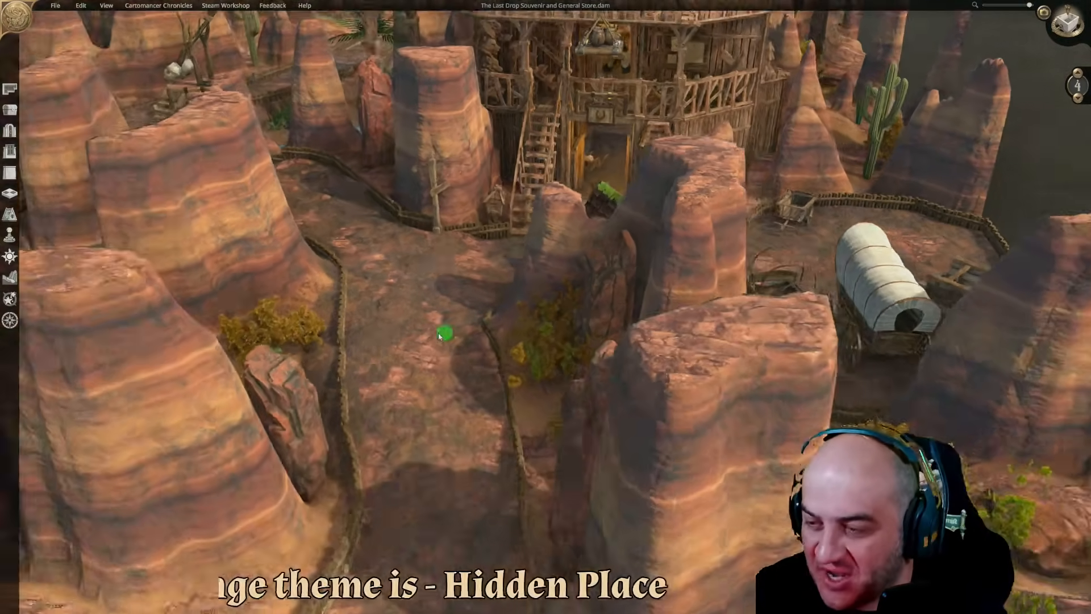
{"action": "middle_click_drag", "start_coordinate": [439, 336], "coordinate": [372, 351]}
{"action": "key", "text": "w"}
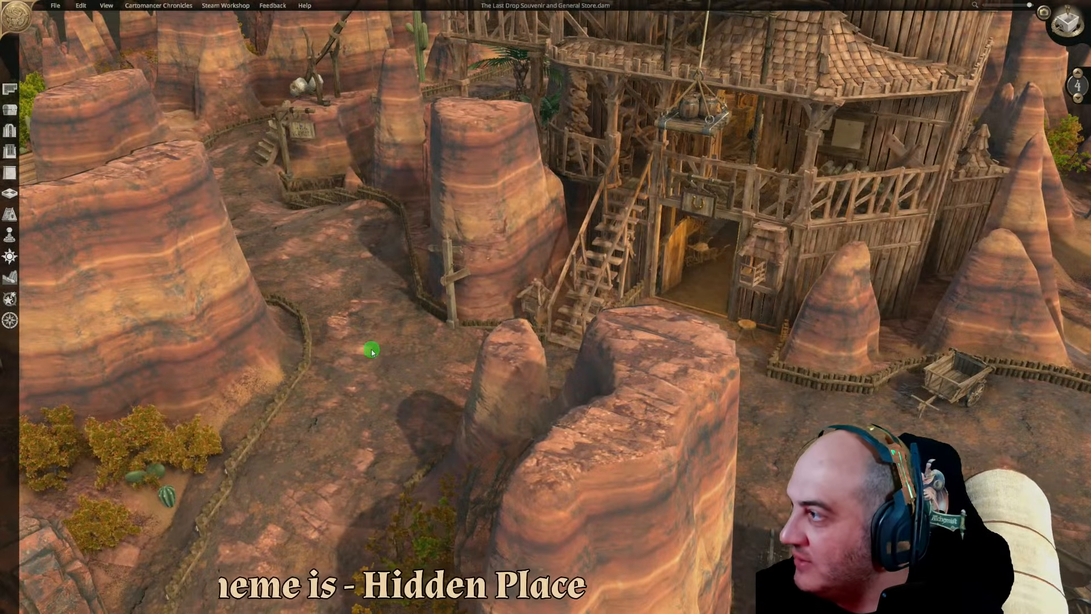
{"action": "key", "text": "d"}
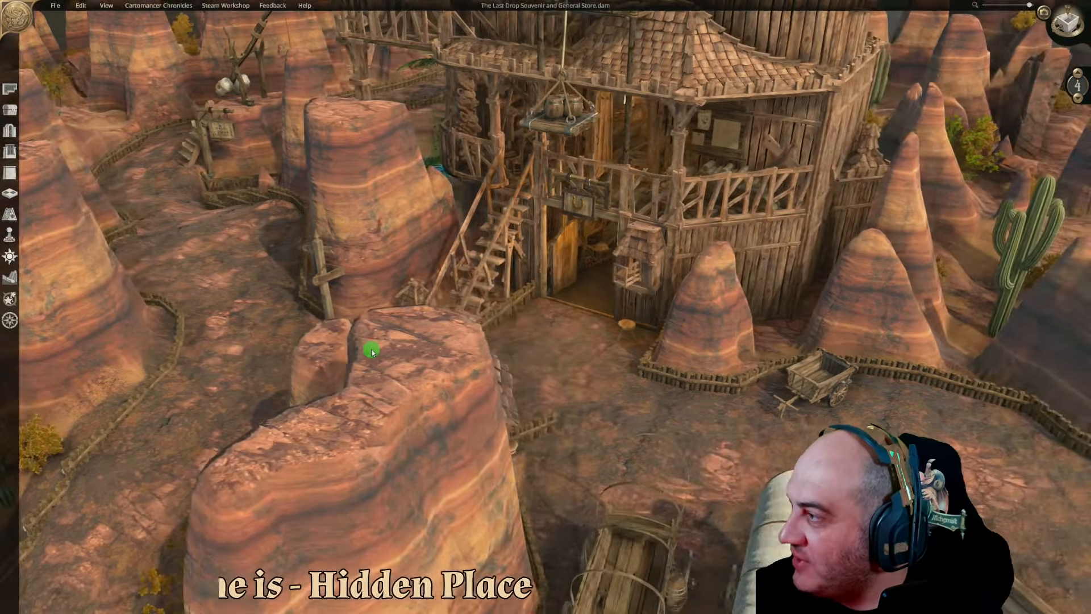
{"action": "key", "text": "a"}
{"action": "key", "text": "d"}
{"action": "key", "text": "a"}
{"action": "key", "text": "a"}
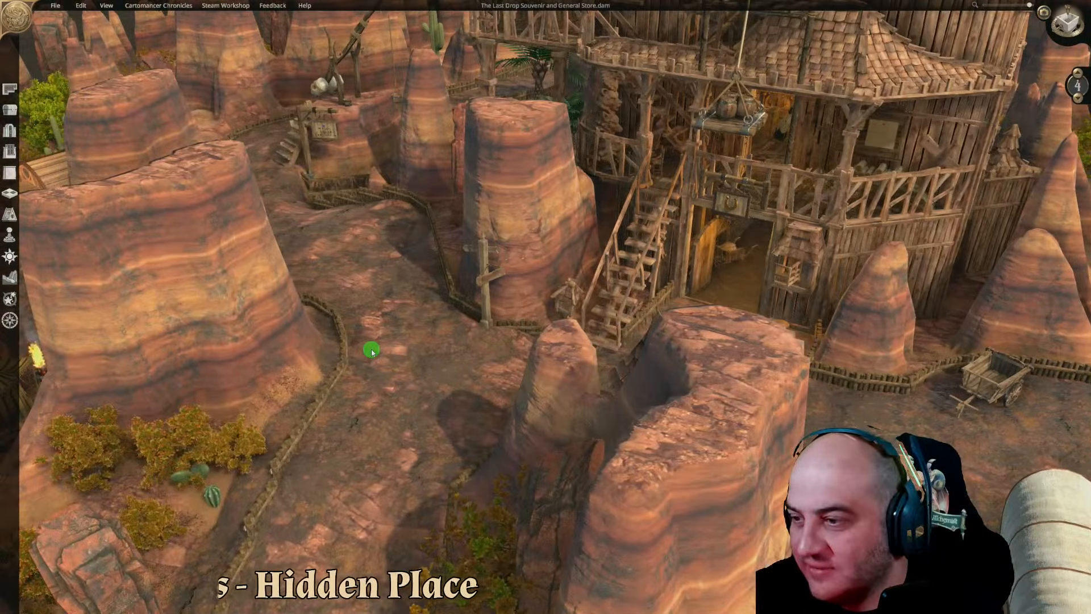
{"action": "middle_click_drag", "start_coordinate": [371, 344], "coordinate": [410, 369]}
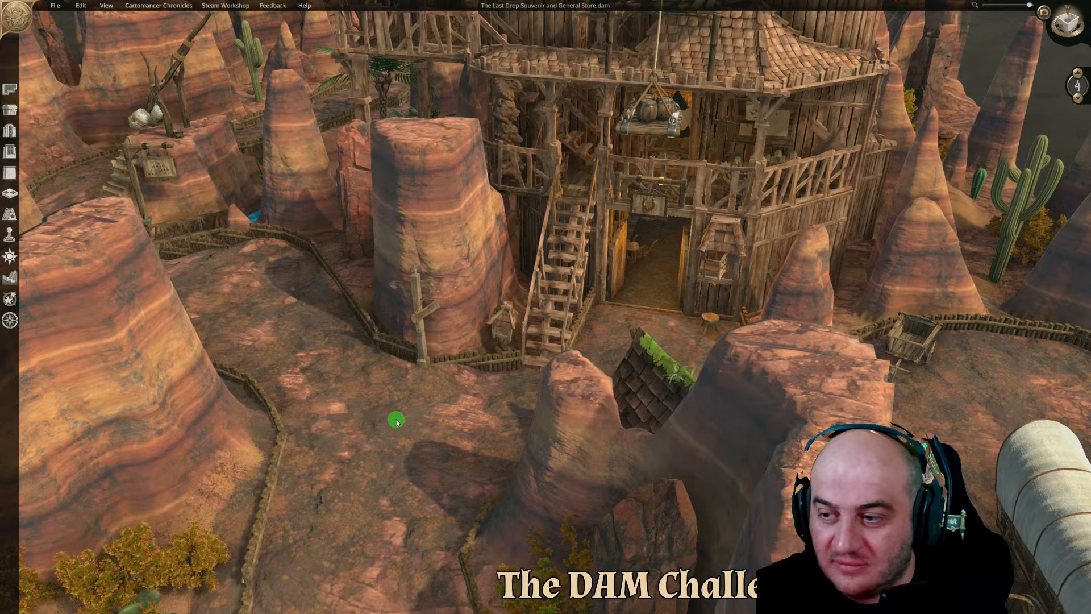
{"action": "scroll", "coordinate": [402, 438], "scroll_direction": "up", "scroll_amount": 5}
{"action": "scroll", "coordinate": [403, 437], "scroll_direction": "down", "scroll_amount": 5}
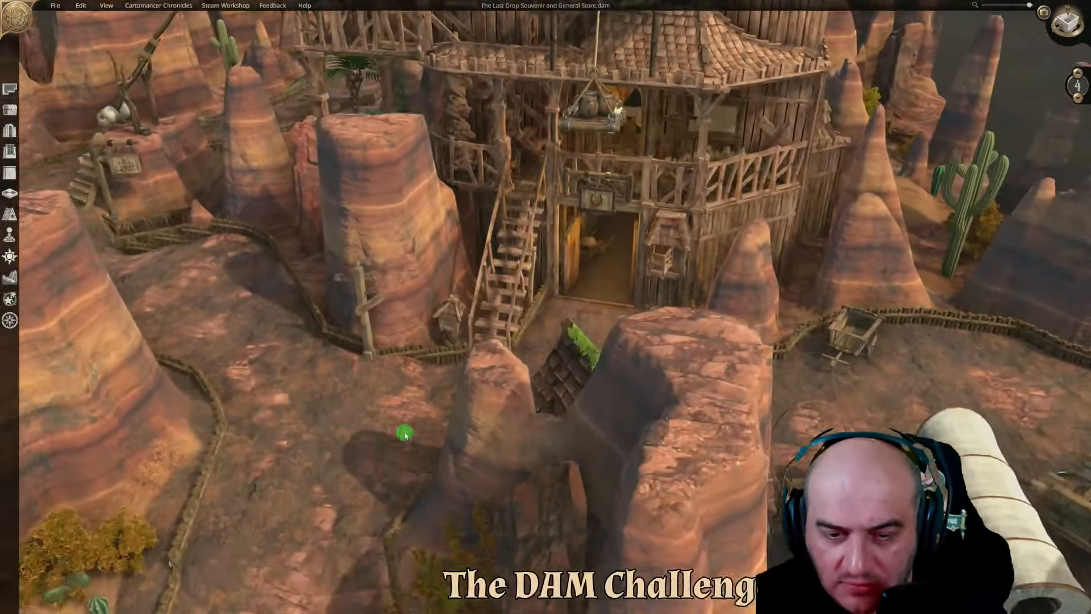
{"action": "scroll", "coordinate": [403, 436], "scroll_direction": "up", "scroll_amount": 5}
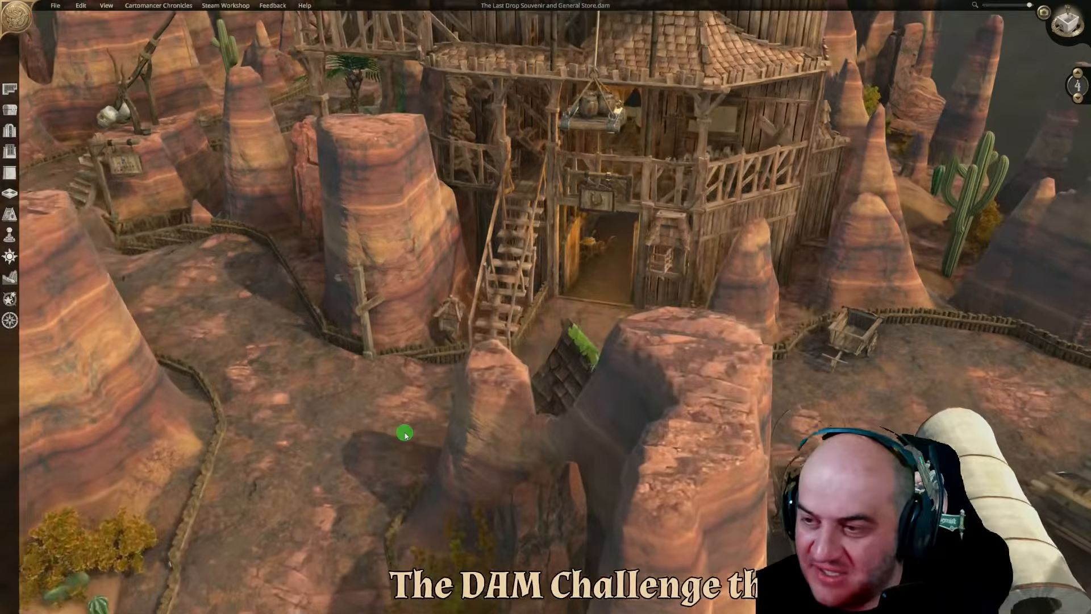
Lower the displayed floor to level 2, raise it to level 3, and inspect the store's entrance, staircase and balcony
{"action": "left_click", "coordinate": [1078, 98]}
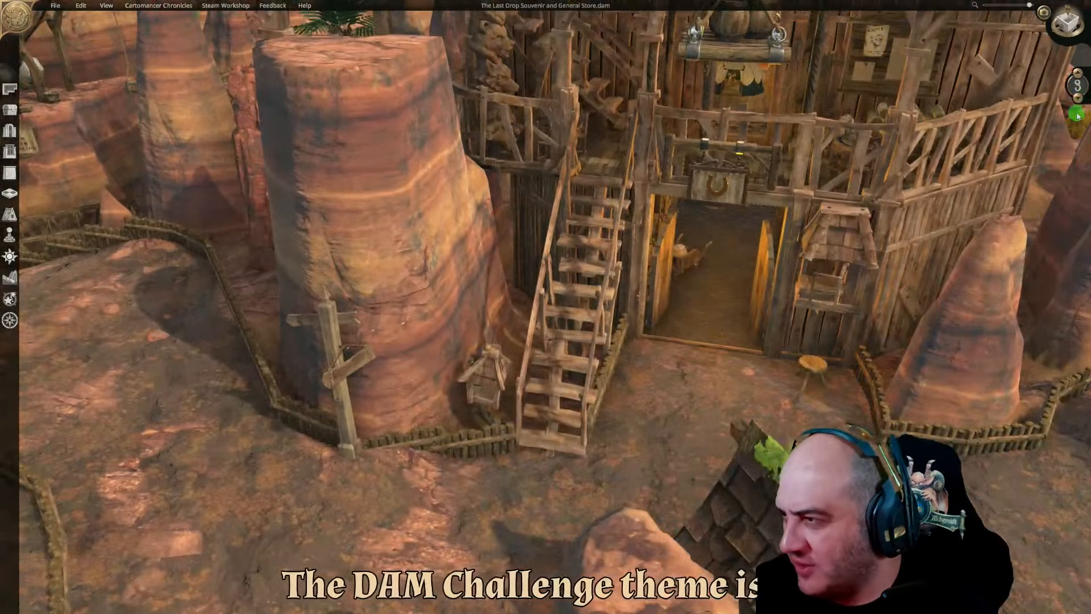
{"action": "left_click", "coordinate": [1078, 99]}
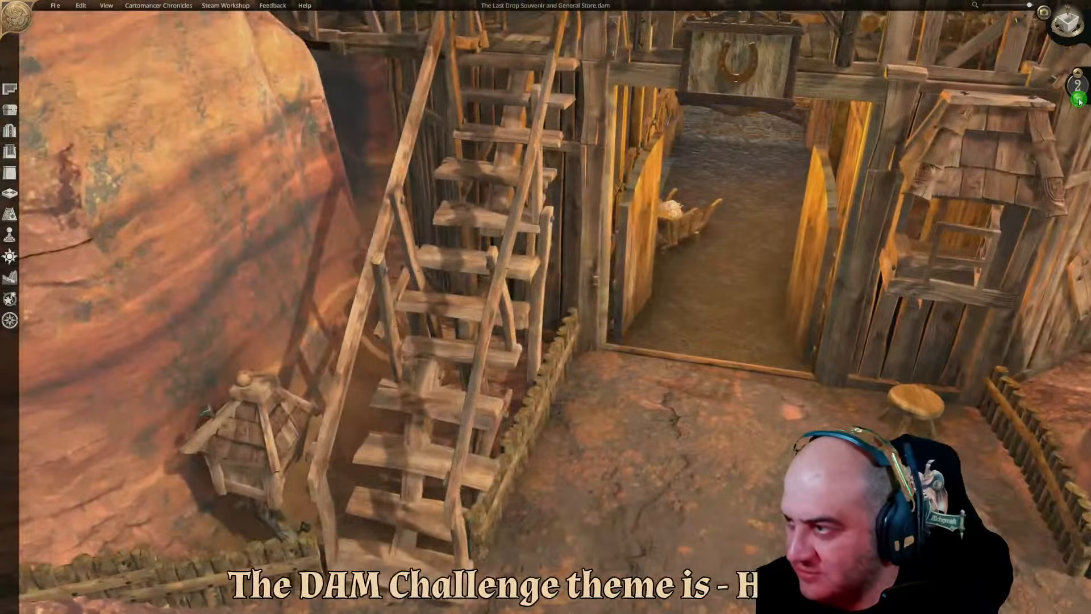
{"action": "left_click", "coordinate": [1077, 72]}
{"action": "scroll", "coordinate": [812, 282], "scroll_direction": "down", "scroll_amount": 5}
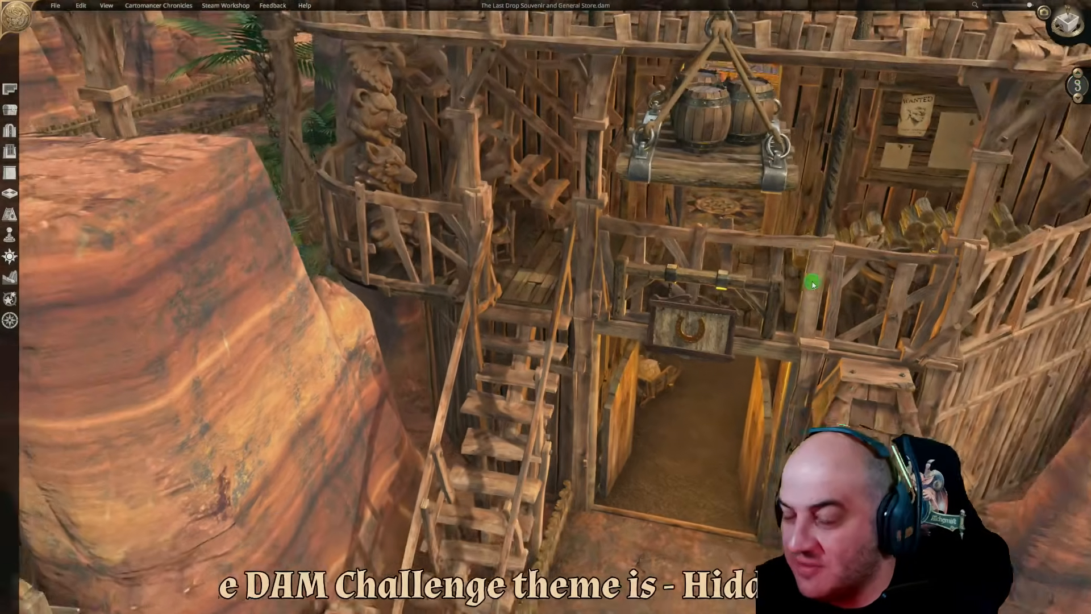
{"action": "scroll", "coordinate": [800, 288], "scroll_direction": "up", "scroll_amount": 5}
{"action": "scroll", "coordinate": [803, 287], "scroll_direction": "down", "scroll_amount": 3}
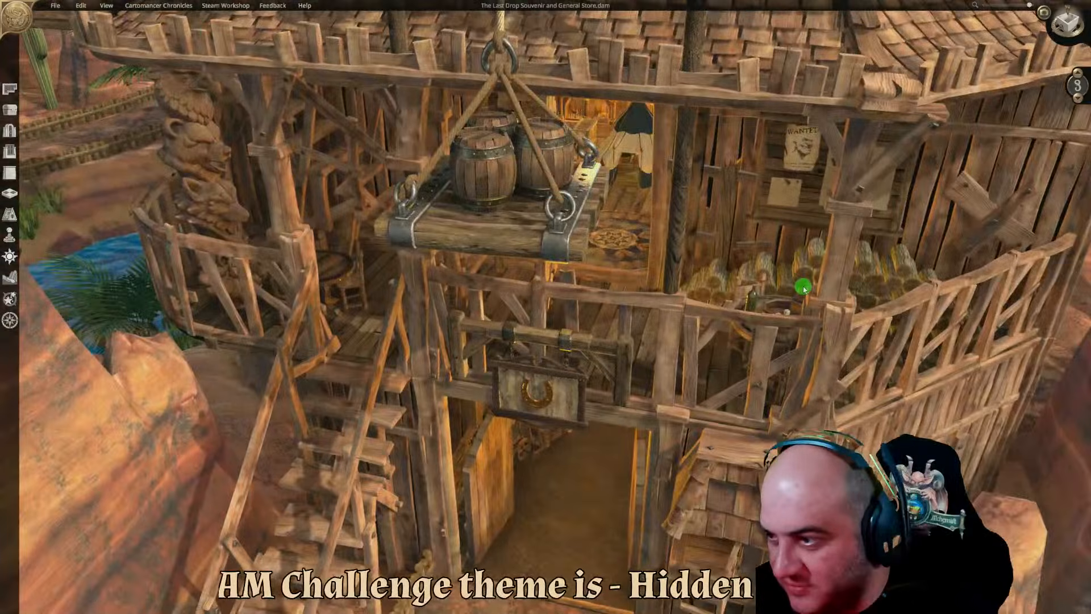
{"action": "scroll", "coordinate": [787, 278], "scroll_direction": "down", "scroll_amount": 3}
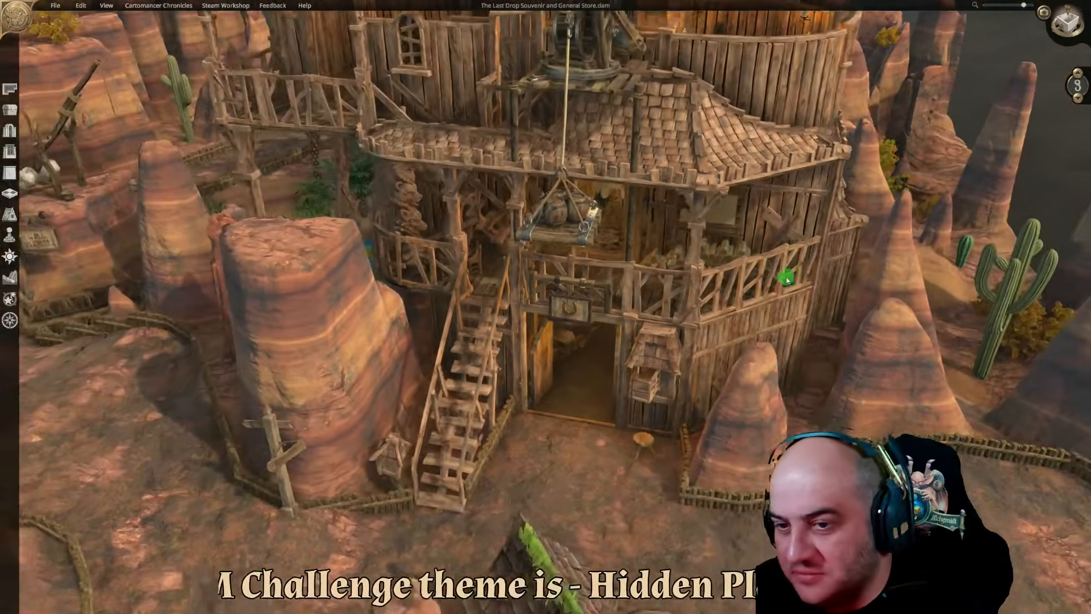
Inspect the gypsy-style wagon camp, the path to the store and the oasis pond with its rope crane up close
{"action": "key", "text": "a"}
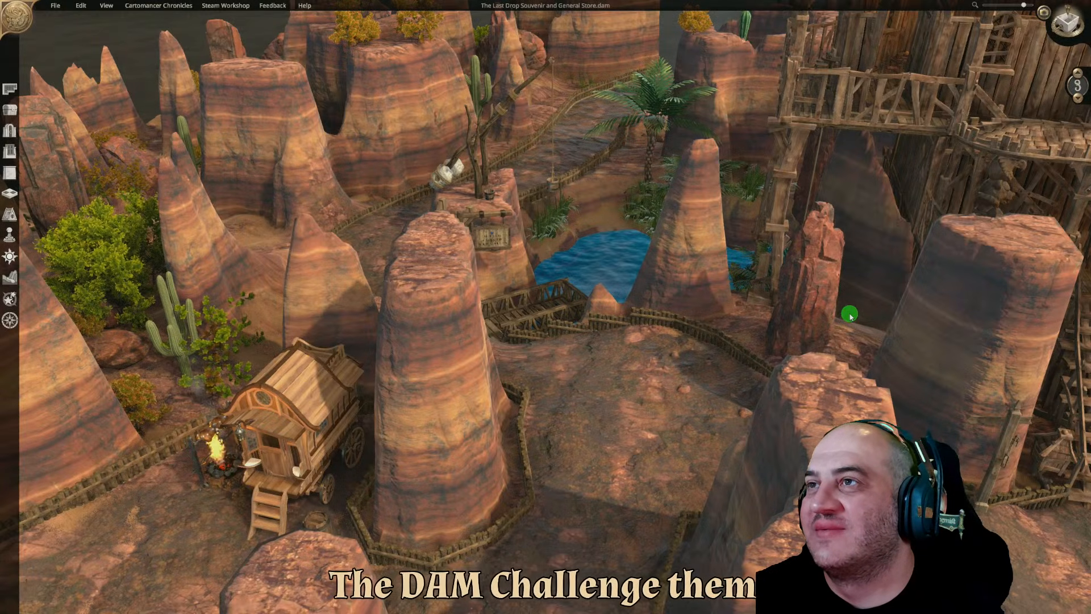
{"action": "key", "text": "w"}
{"action": "scroll", "coordinate": [802, 316], "scroll_direction": "up", "scroll_amount": 3}
{"action": "key", "text": "d"}
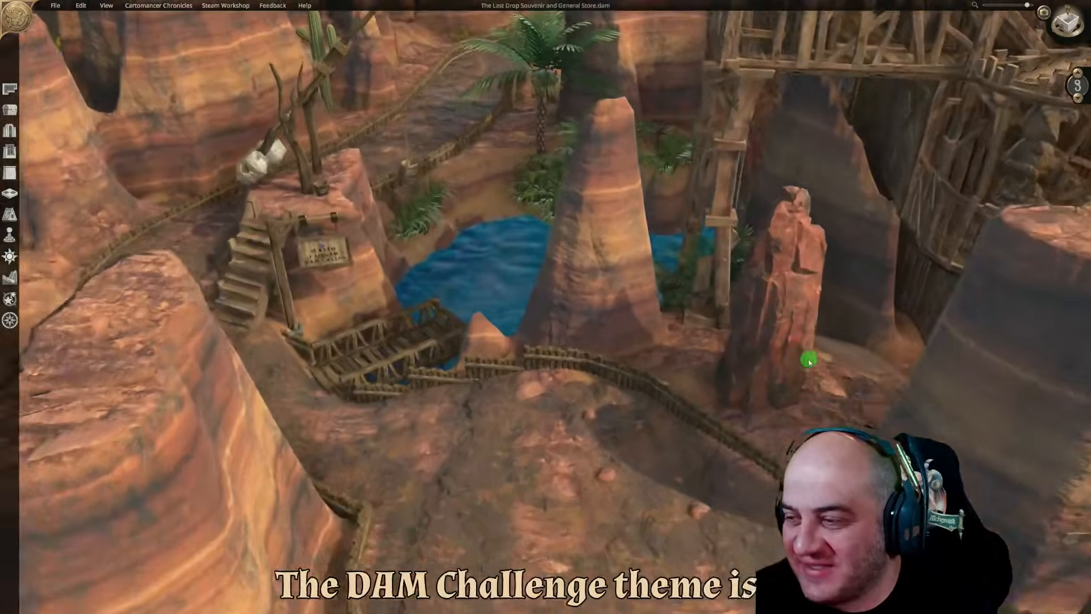
{"action": "key", "text": "s"}
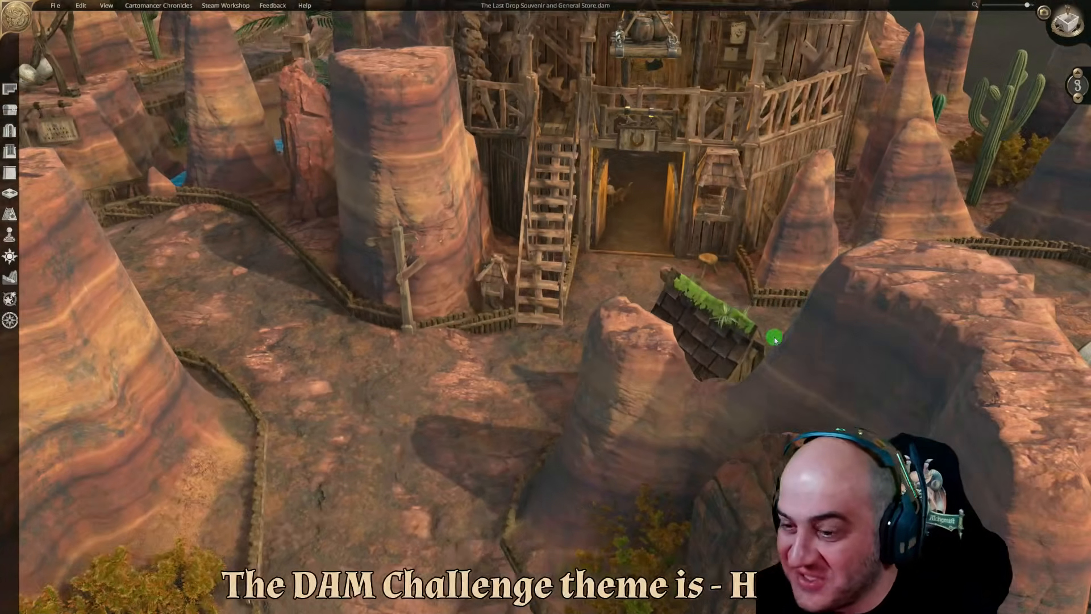
{"action": "key", "text": "s"}
{"action": "key", "text": "w"}
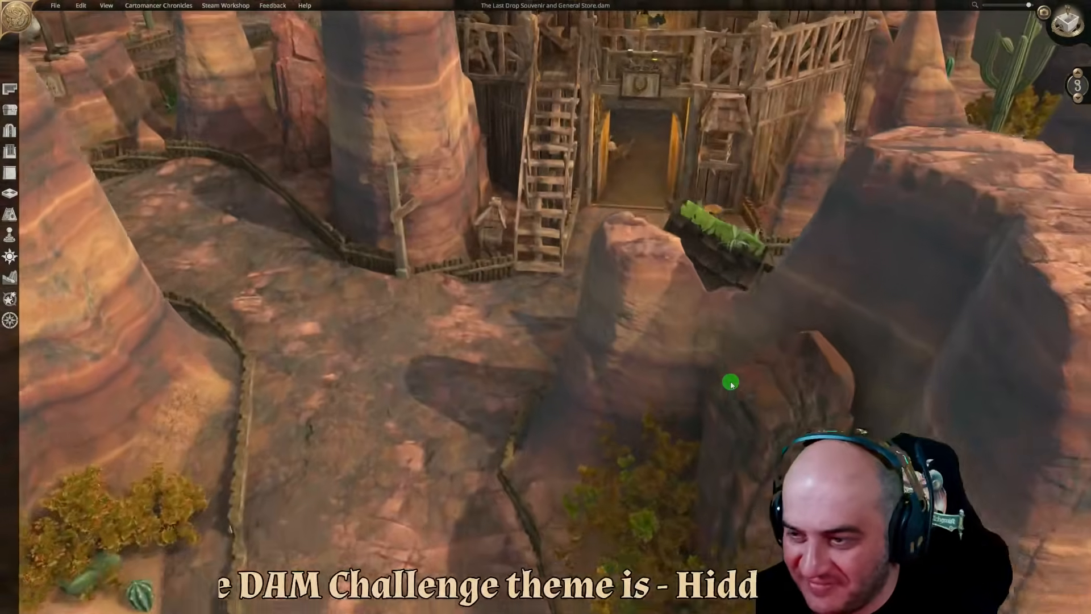
{"action": "scroll", "coordinate": [730, 383], "scroll_direction": "up", "scroll_amount": 2}
{"action": "scroll", "coordinate": [690, 361], "scroll_direction": "down", "scroll_amount": 2}
{"action": "key", "text": "a"}
{"action": "middle_click_drag", "start_coordinate": [681, 363], "coordinate": [821, 390]}
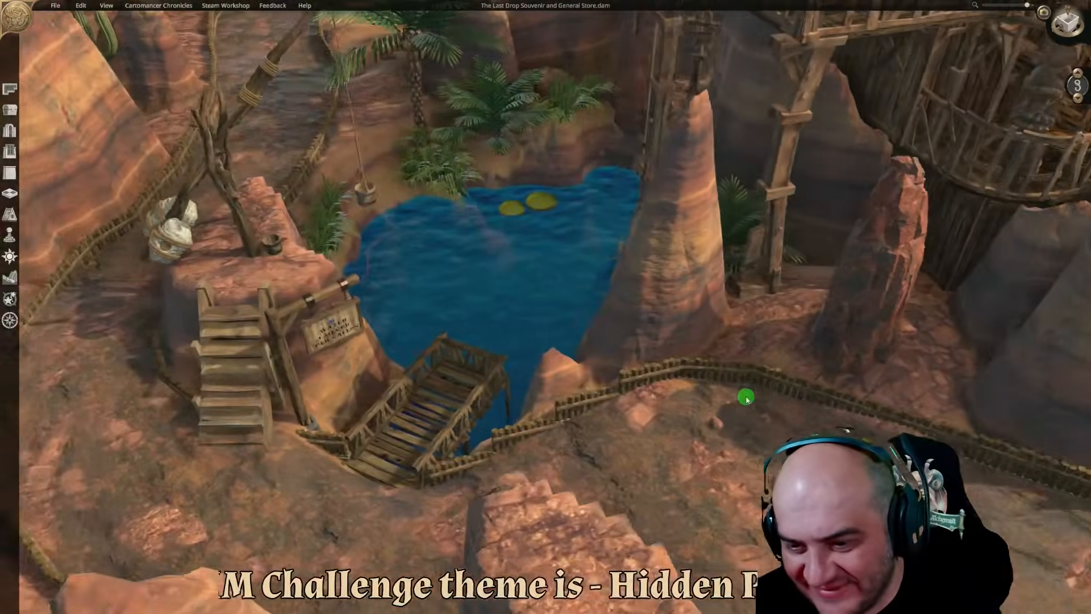
{"action": "scroll", "coordinate": [787, 413], "scroll_direction": "up", "scroll_amount": 2}
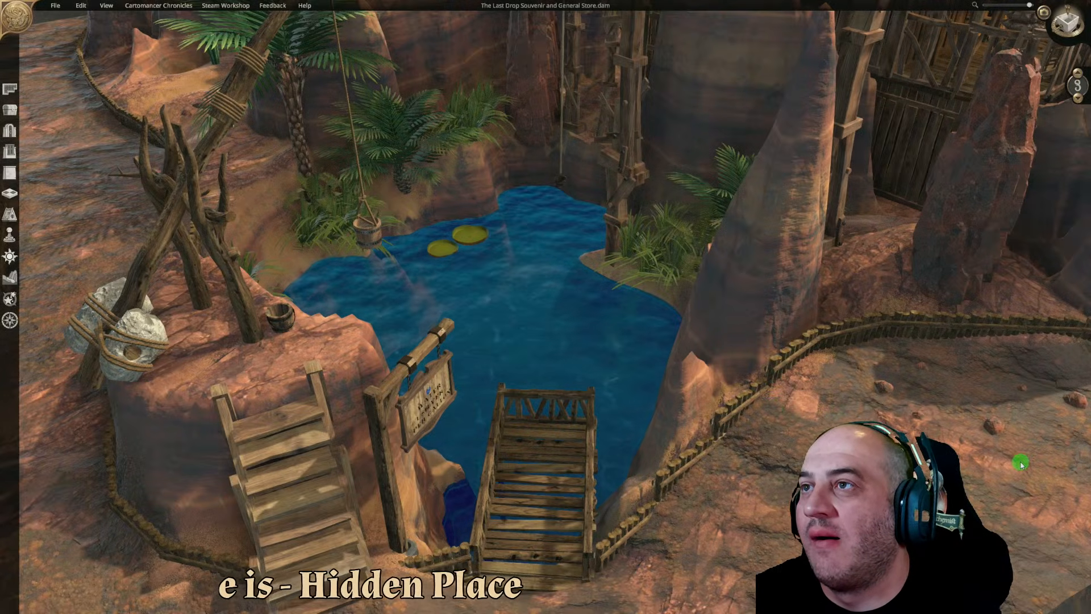
{"action": "key", "text": "s"}
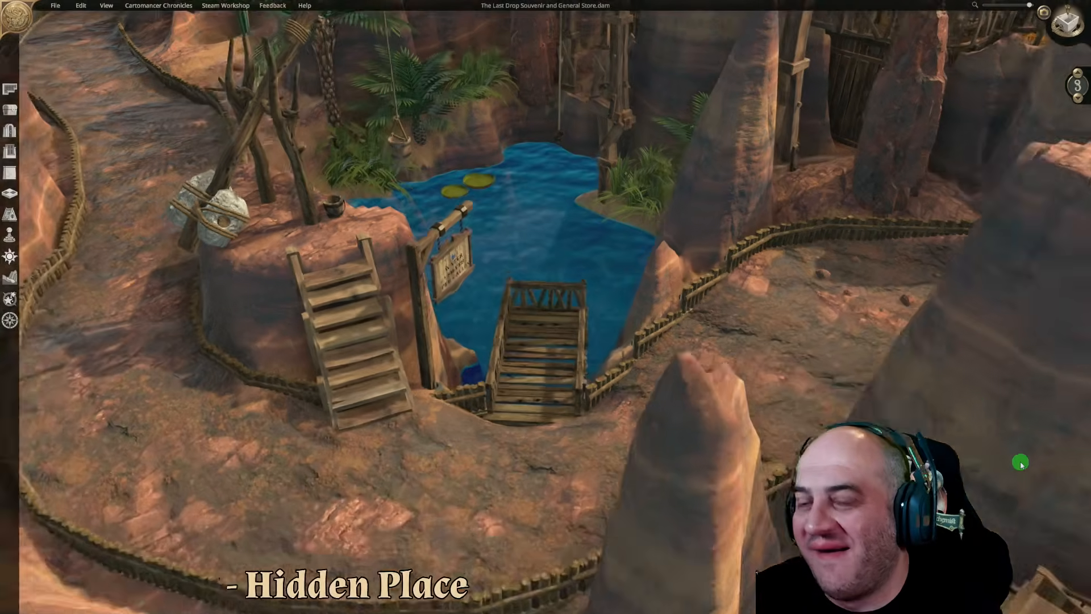
{"action": "middle_click_drag", "start_coordinate": [1020, 464], "coordinate": [806, 431]}
Look at the store entrance and the moss-roofed hut up close, and return to an overview of the whole storefront
{"action": "key", "text": "d"}
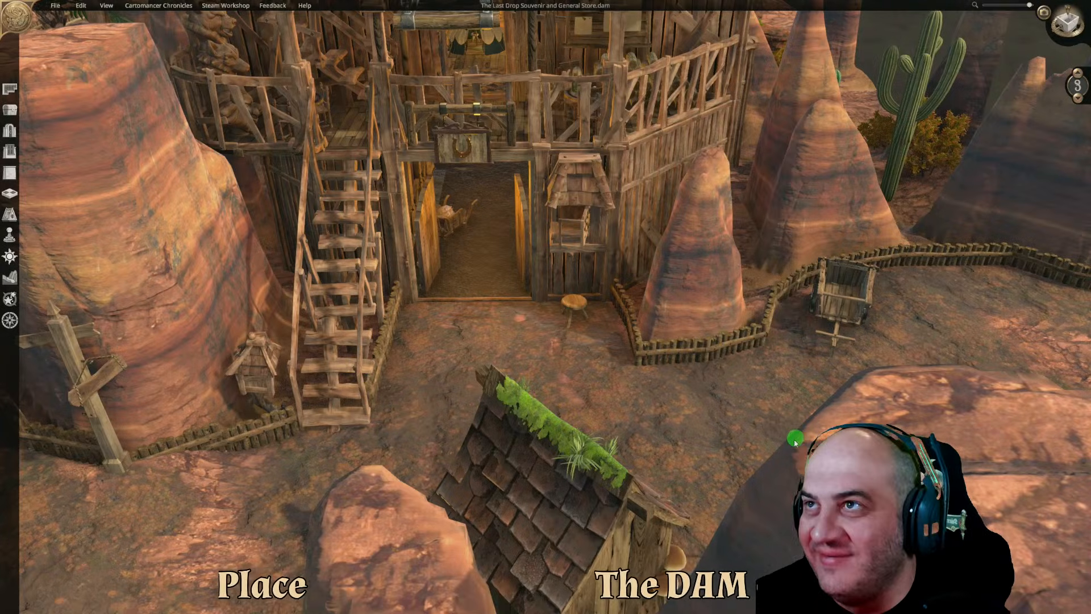
{"action": "key", "text": "a"}
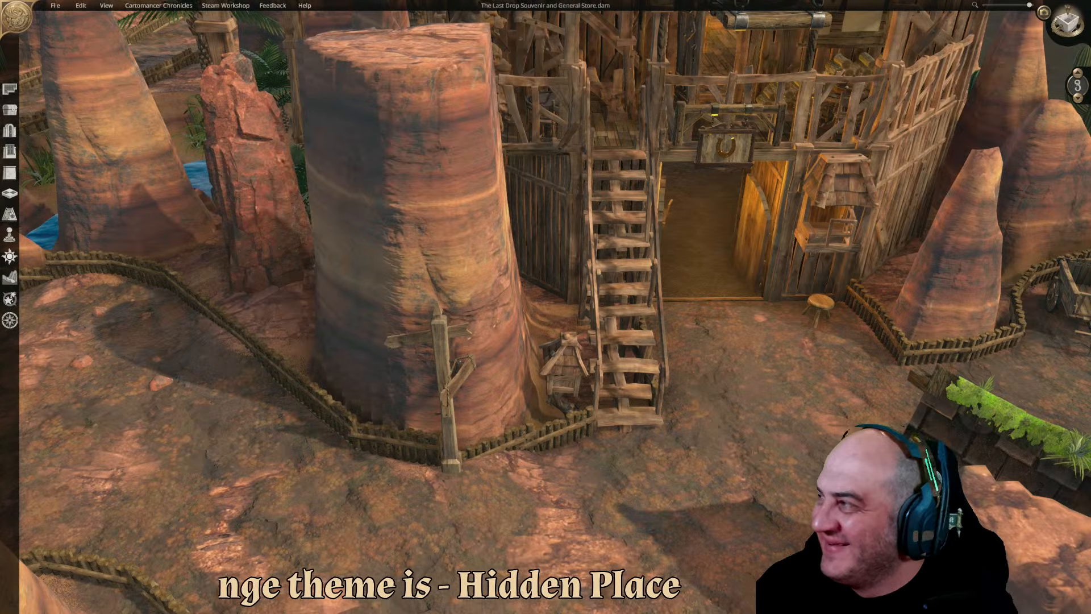
{"action": "scroll", "coordinate": [796, 377], "scroll_direction": "down", "scroll_amount": 5}
{"action": "mouse_move", "coordinate": [796, 377]}
{"action": "middle_mouse_down"}
{"action": "mouse_move", "coordinate": [799, 353]}
{"action": "mouse_move", "coordinate": [740, 346]}
{"action": "middle_mouse_up"}
{"action": "key", "text": "w"}
{"action": "key", "text": "d"}
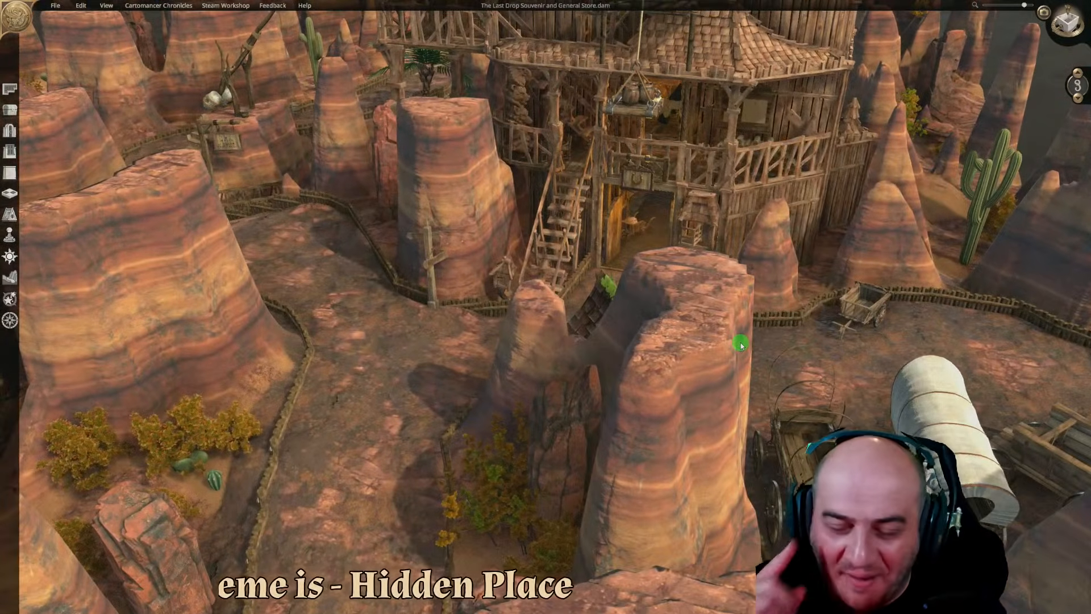
Examine the oasis pond with its stone-weighted rope crane, wooden steps, signboard and palms, from the path and from above
{"action": "key", "text": "w"}
{"action": "key", "text": "a"}
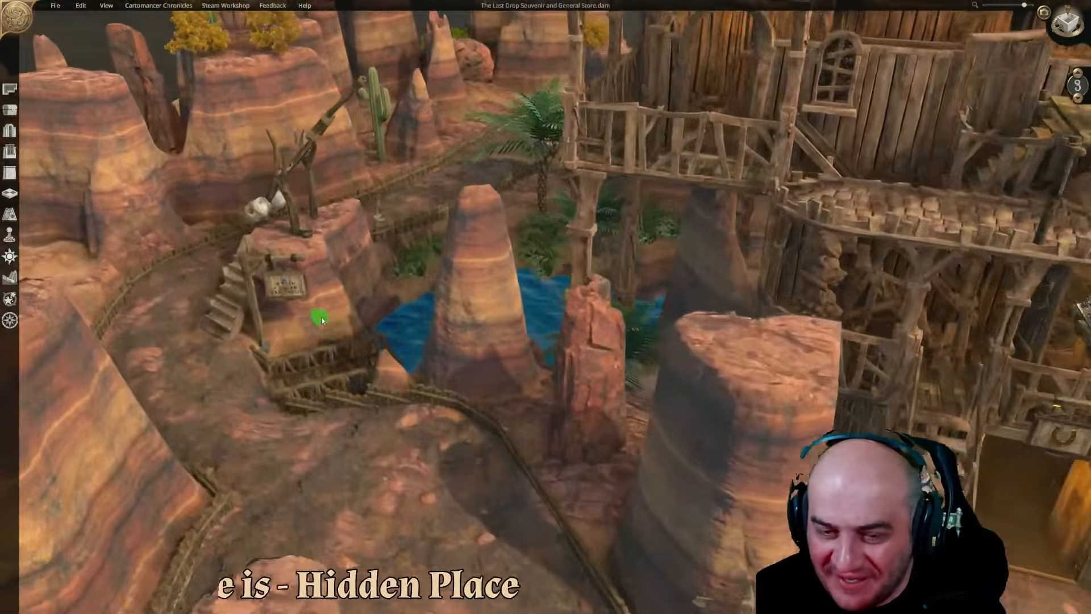
{"action": "middle_click_drag", "start_coordinate": [319, 316], "coordinate": [396, 341]}
{"action": "key", "text": "s"}
{"action": "key", "text": "w"}
{"action": "key", "text": "a"}
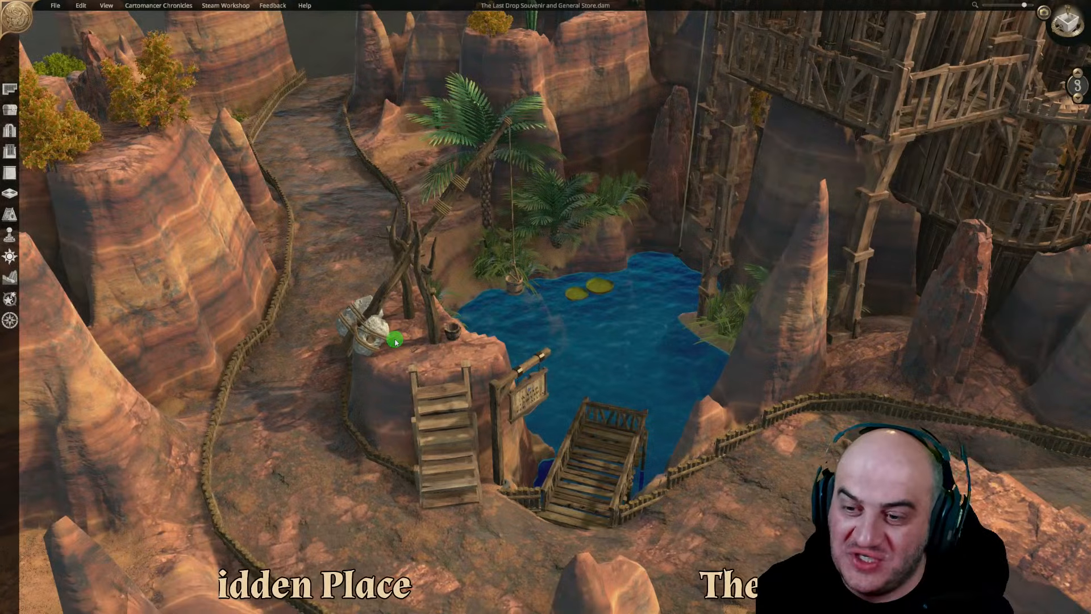
{"action": "key", "text": "s"}
{"action": "key", "text": "d"}
{"action": "key", "text": "w"}
{"action": "key", "text": "w"}
{"action": "key", "text": "s"}
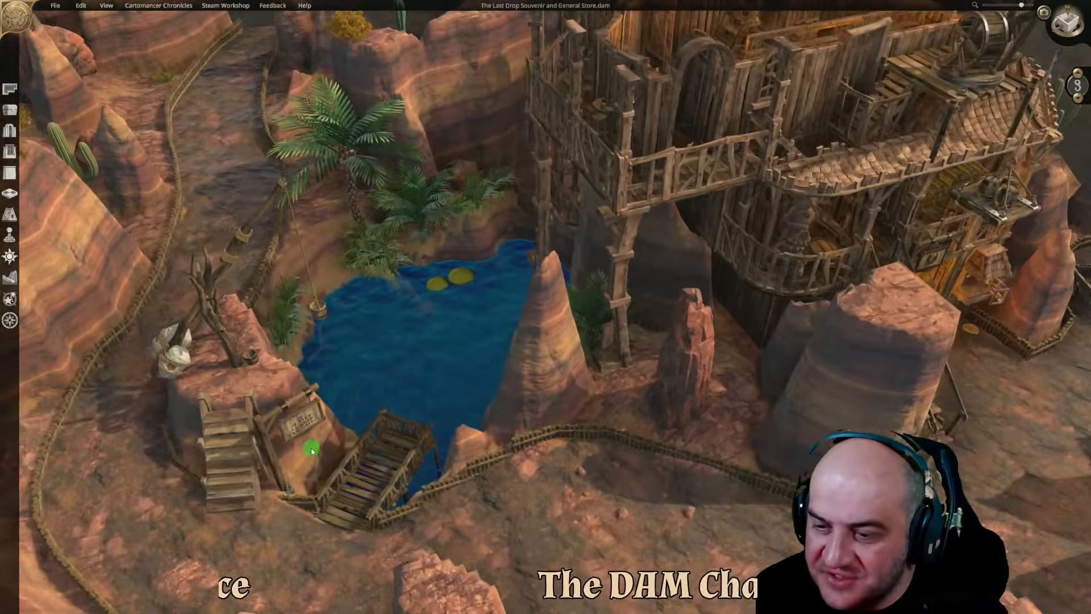
{"action": "key", "text": "s"}
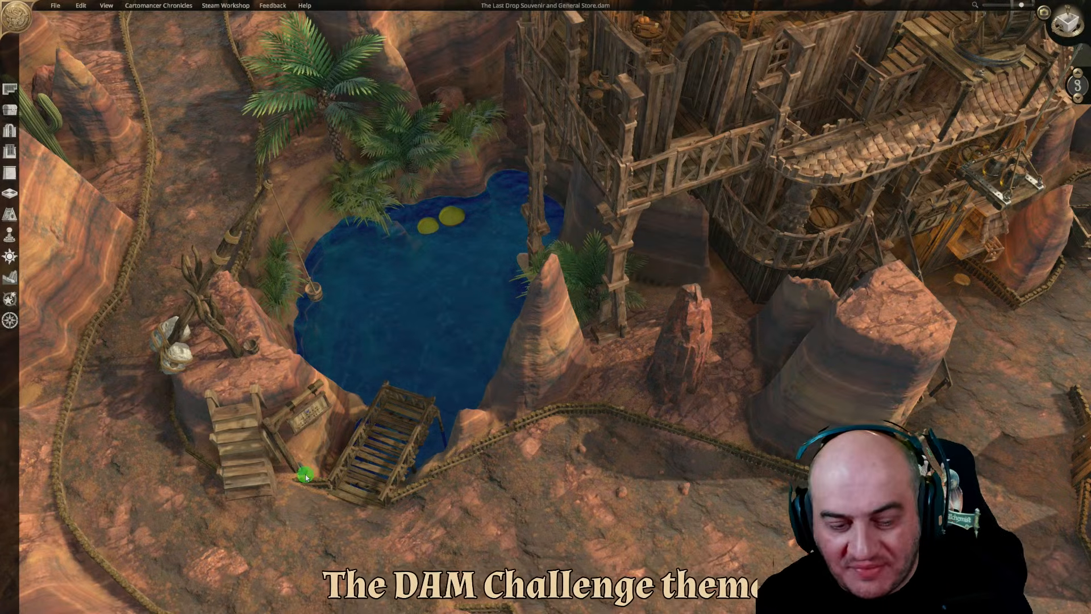
{"action": "key", "text": "s"}
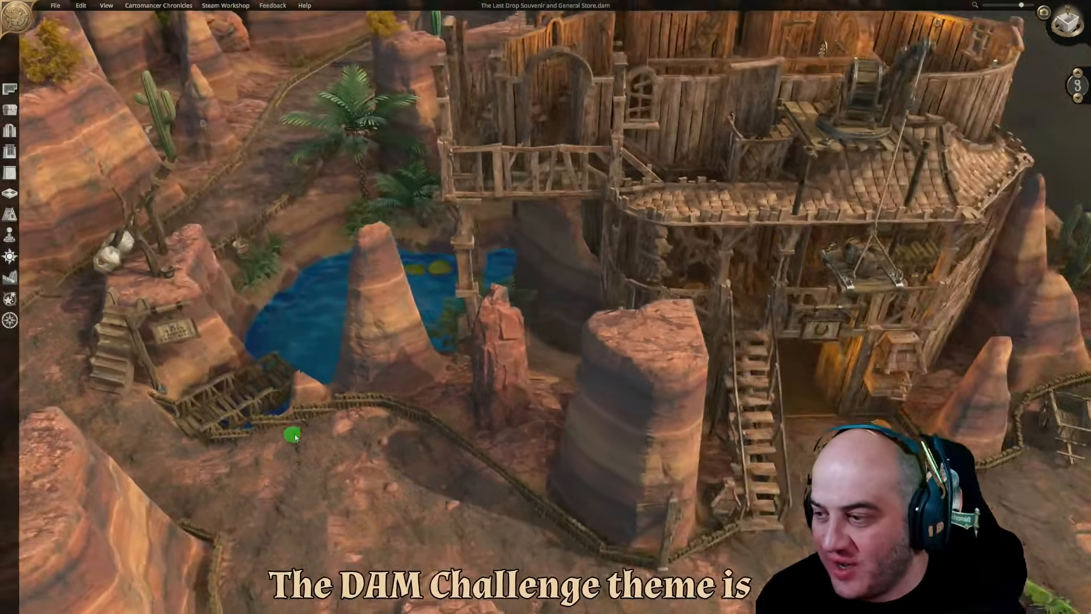
Inspect the store's entrance and outer staircase, revisit the oasis pond, and return to an overview of the storefront
{"action": "key", "text": "d"}
{"action": "key", "text": "w"}
{"action": "scroll", "coordinate": [277, 414], "scroll_direction": "up", "scroll_amount": 3}
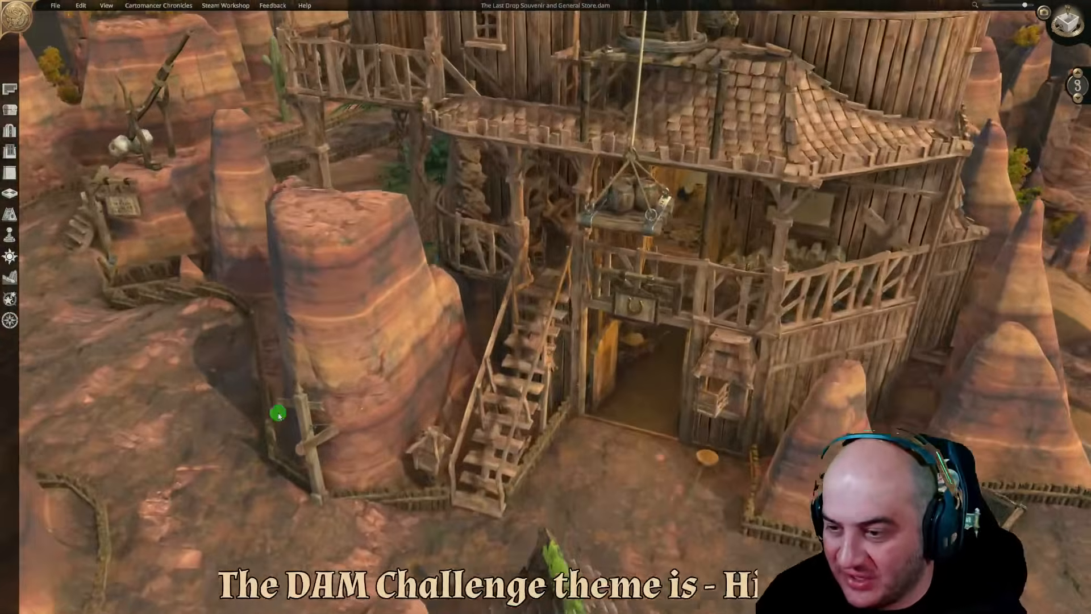
{"action": "middle_click_drag", "start_coordinate": [300, 429], "coordinate": [419, 436]}
{"action": "key", "text": "a"}
{"action": "key", "text": "w"}
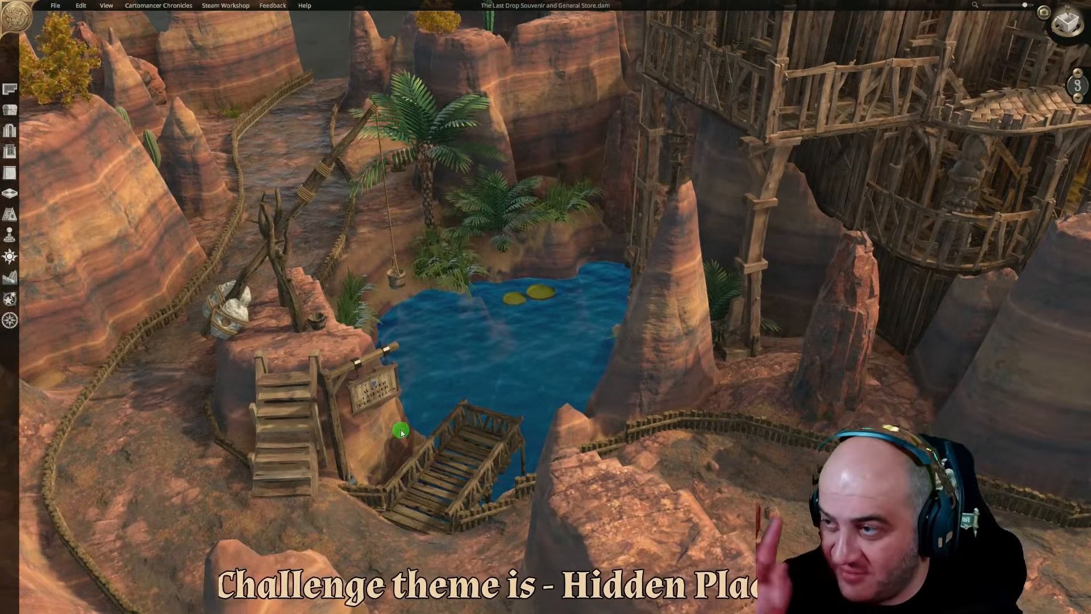
{"action": "key", "text": "d"}
{"action": "scroll", "coordinate": [483, 427], "scroll_direction": "down", "scroll_amount": 2}
{"action": "middle_click_drag", "start_coordinate": [773, 433], "coordinate": [706, 427]}
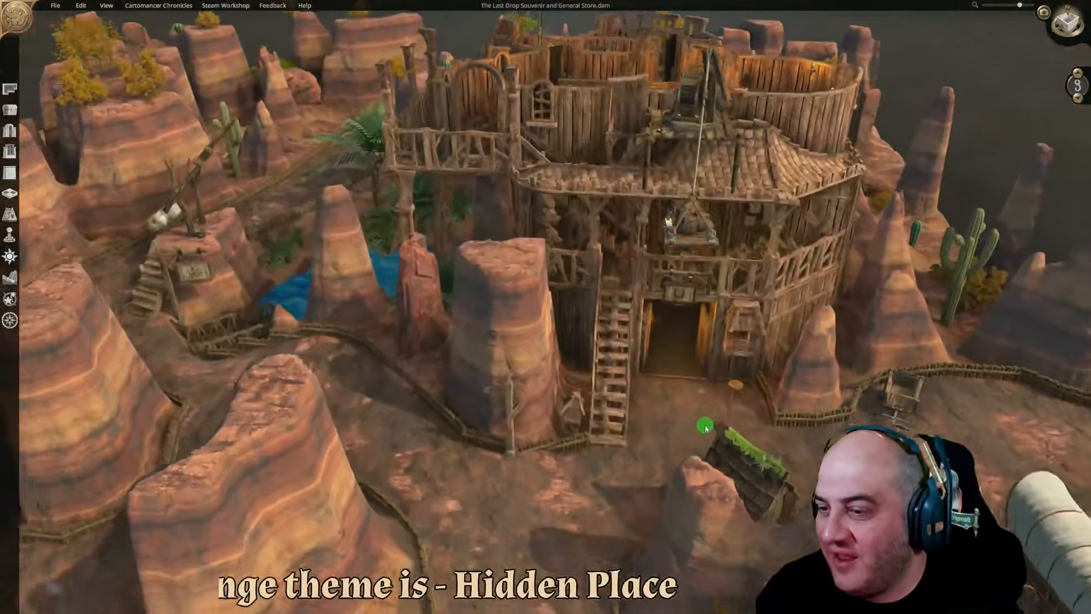
View the fenced canyon approach path and the neighbouring tent camp, and follow the path back to the store
{"action": "key", "text": "s"}
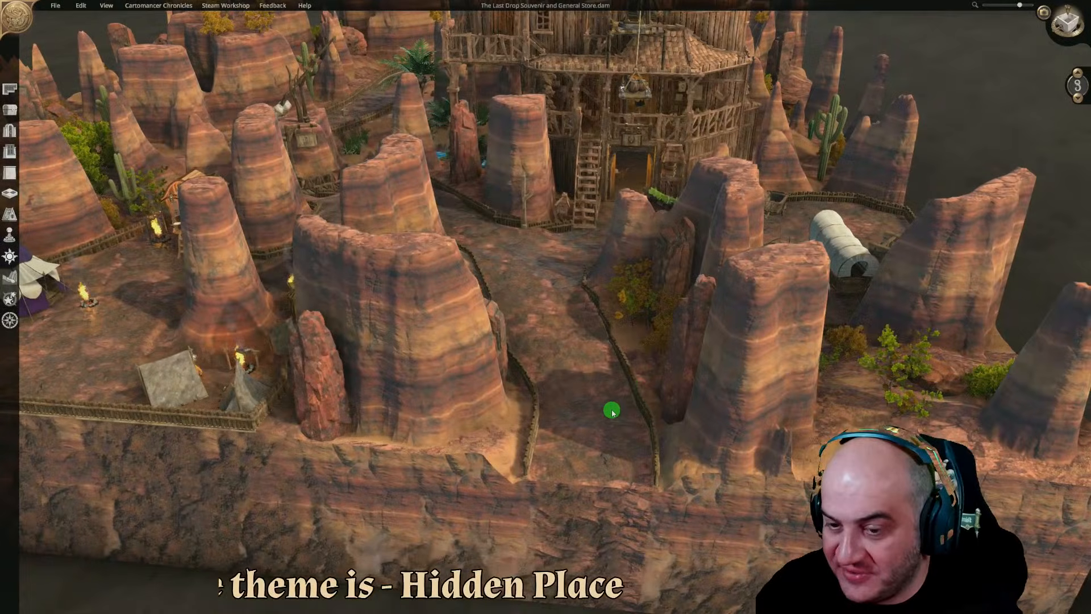
{"action": "key", "text": "a"}
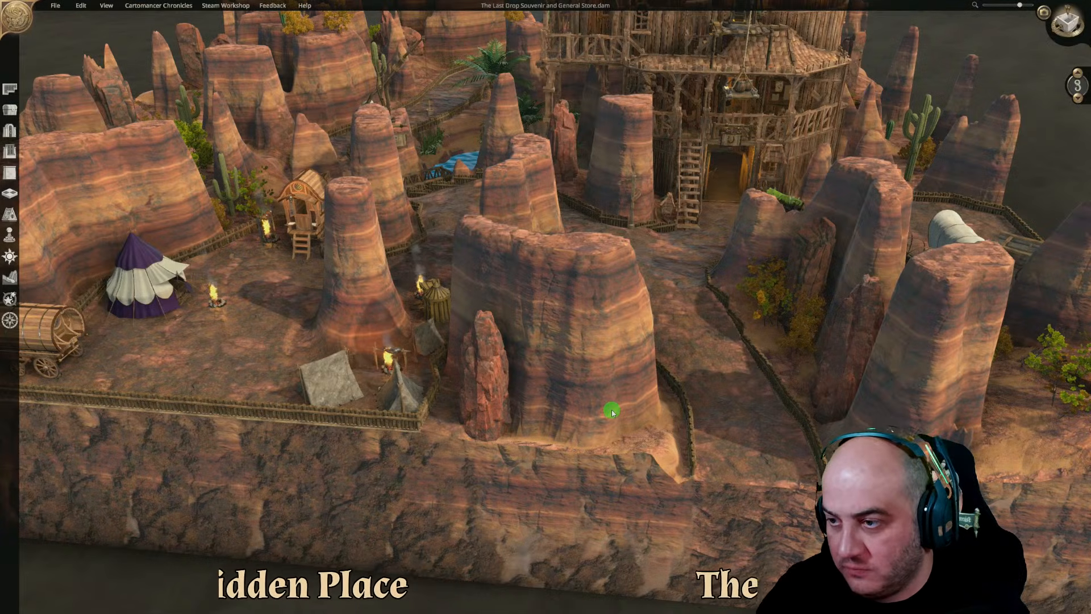
{"action": "scroll", "coordinate": [733, 500], "scroll_direction": "up", "scroll_amount": 2}
{"action": "key", "text": "d"}
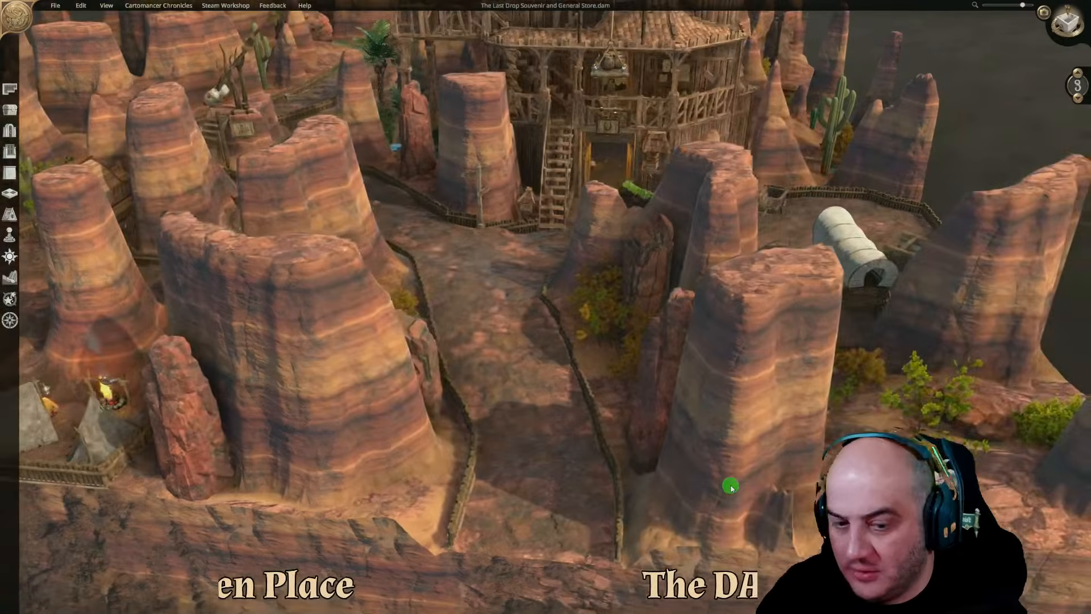
{"action": "key", "text": "w"}
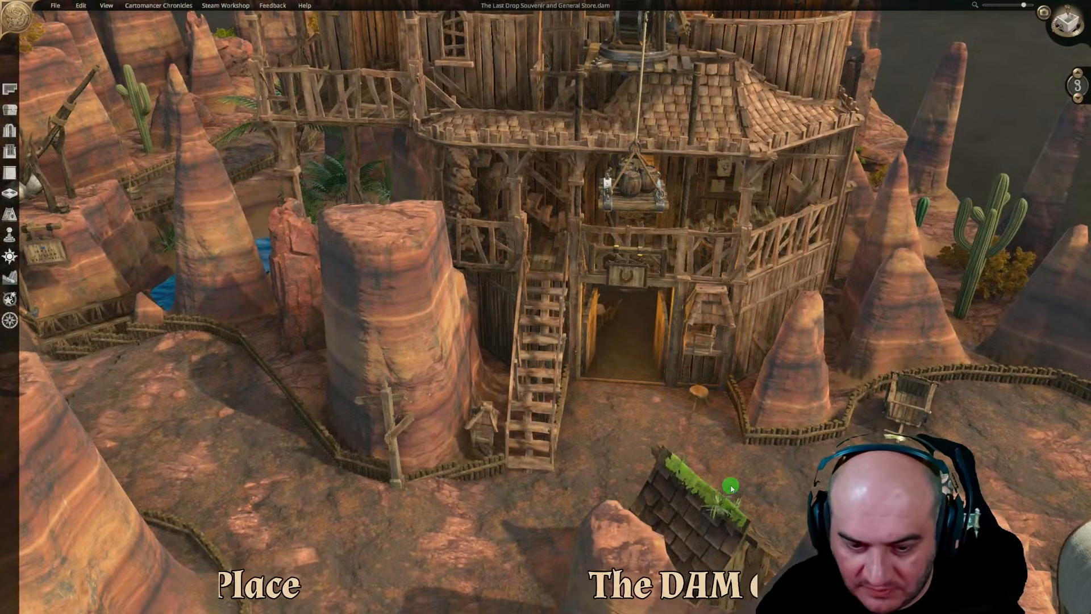
Lower the displayed floor to level 1 to inspect the store's interior, and raise it back to level 3
{"action": "scroll", "coordinate": [731, 489], "scroll_direction": "up", "scroll_amount": 1}
{"action": "middle_click_drag", "start_coordinate": [732, 489], "coordinate": [675, 458]}
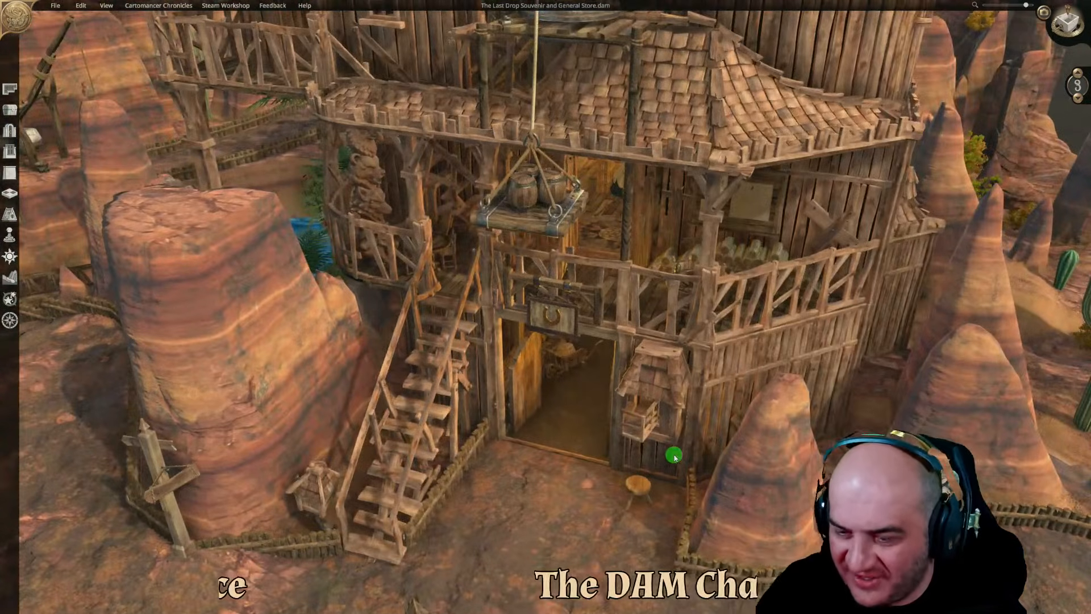
{"action": "left_click", "coordinate": [1078, 99]}
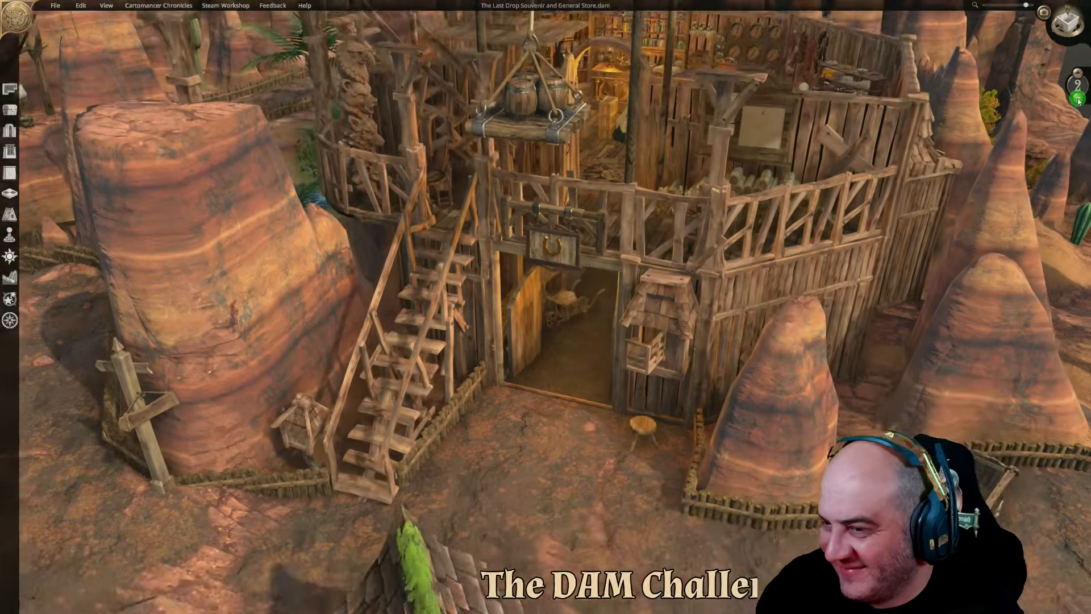
{"action": "left_click", "coordinate": [1078, 99]}
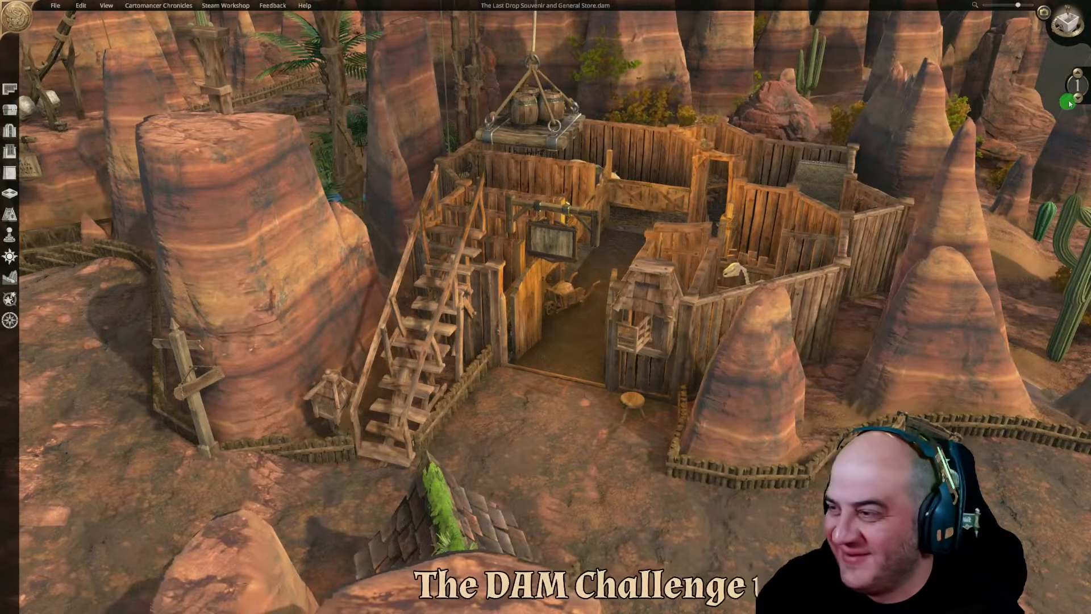
{"action": "left_click", "coordinate": [1078, 72]}
{"action": "left_click", "coordinate": [1078, 72]}
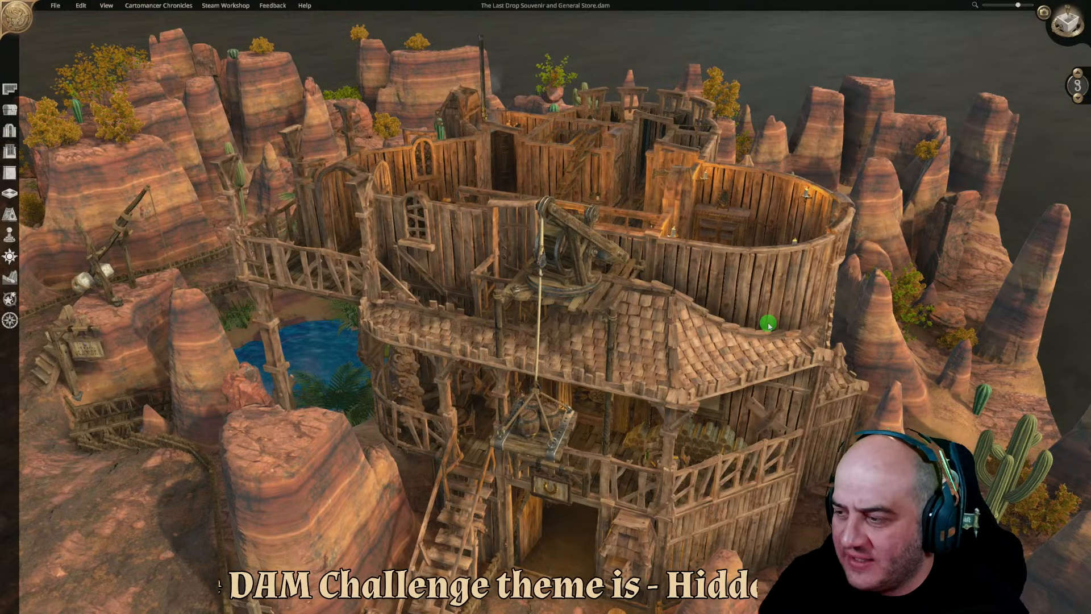
Raise the displayed floor to level 4 and view the store within the surrounding canyon
{"action": "left_click", "coordinate": [1077, 74]}
{"action": "scroll", "coordinate": [1013, 139], "scroll_direction": "down", "scroll_amount": 4}
{"action": "key", "text": "a"}
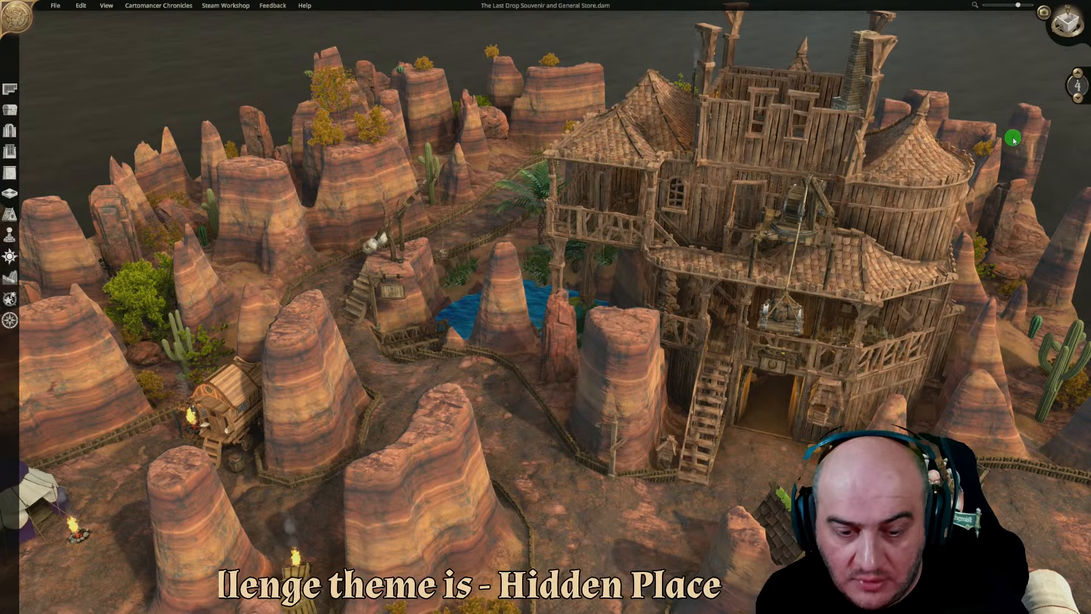
{"action": "key", "text": "d"}
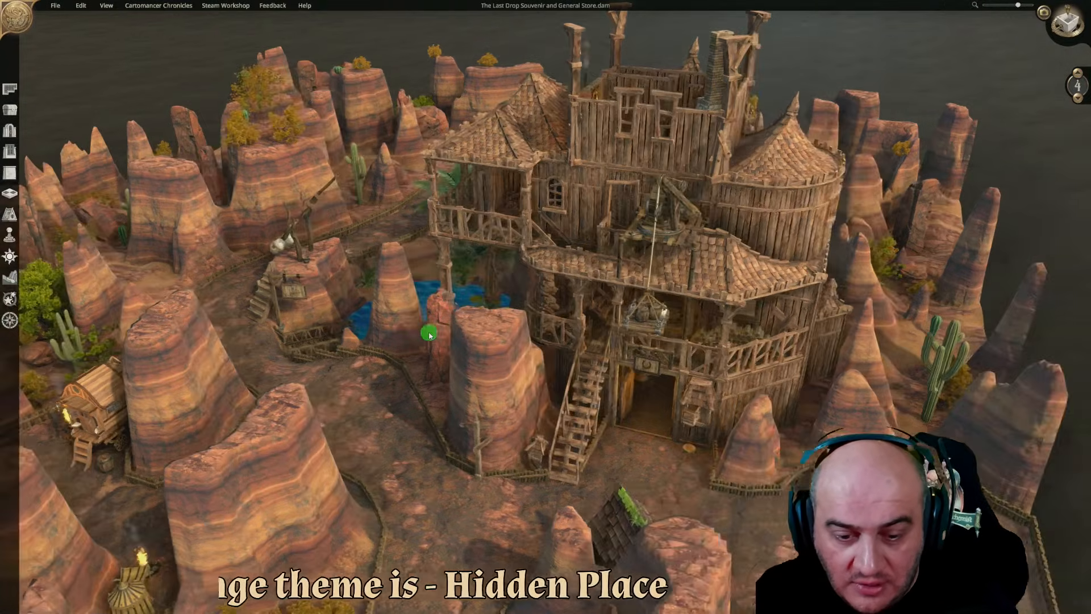
{"action": "scroll", "coordinate": [432, 329], "scroll_direction": "up", "scroll_amount": 3}
{"action": "key", "text": "s"}
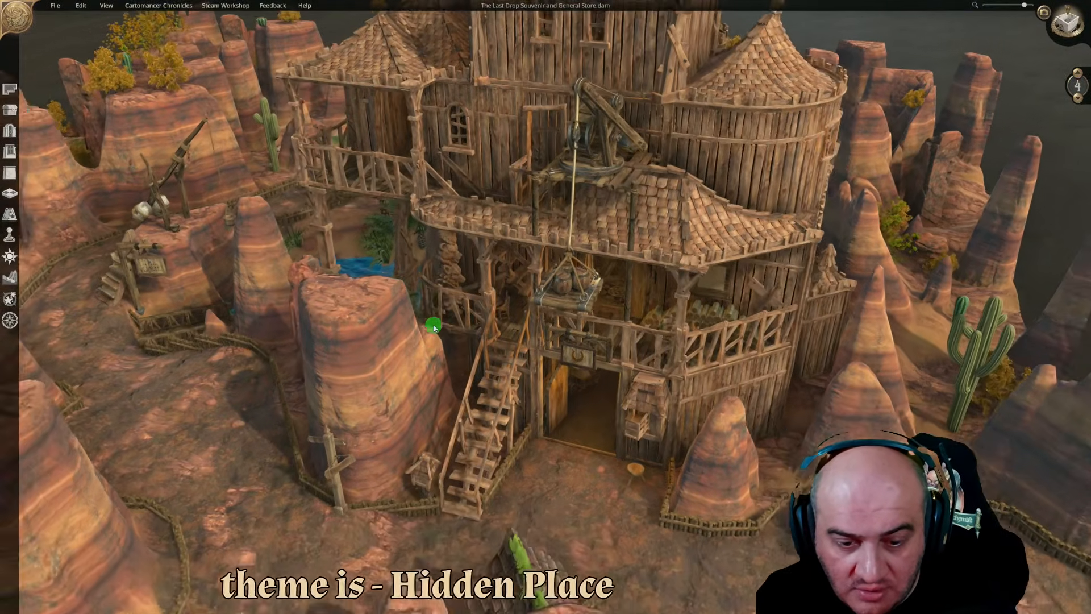
Examine the store's entrance, staircase, hanging cargo platform and the moss-roofed hut in front from several angles
{"action": "key", "text": "w"}
{"action": "scroll", "coordinate": [454, 333], "scroll_direction": "up", "scroll_amount": 2}
{"action": "middle_click_drag", "start_coordinate": [459, 335], "coordinate": [514, 312]}
{"action": "key", "text": "s"}
{"action": "key", "text": "a"}
{"action": "scroll", "coordinate": [514, 312], "scroll_direction": "up", "scroll_amount": 2}
{"action": "key", "text": "s"}
{"action": "key", "text": "d"}
{"action": "key", "text": "w"}
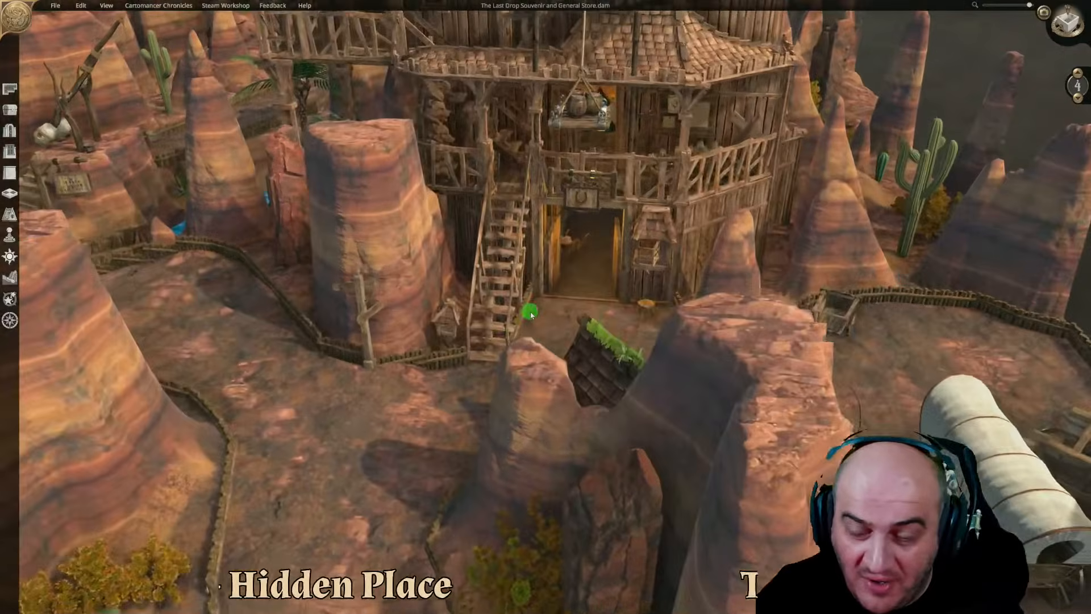
{"action": "key", "text": "s"}
{"action": "key", "text": "s"}
{"action": "key", "text": "w"}
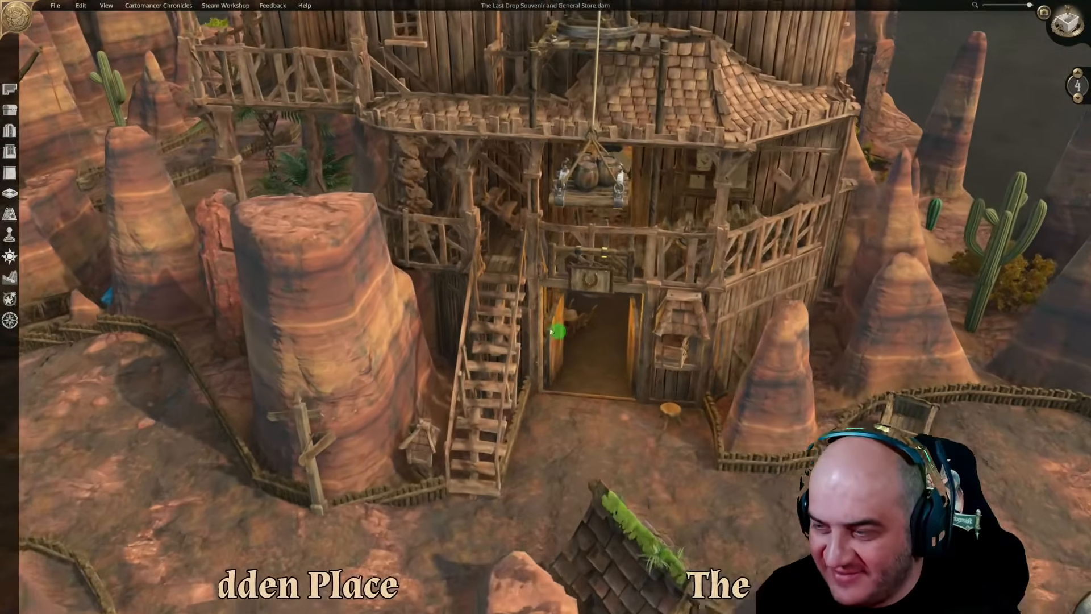
Raise the displayed floor to level 5 and inspect the store's roofs, crane and front facade
{"action": "left_click", "coordinate": [1075, 70]}
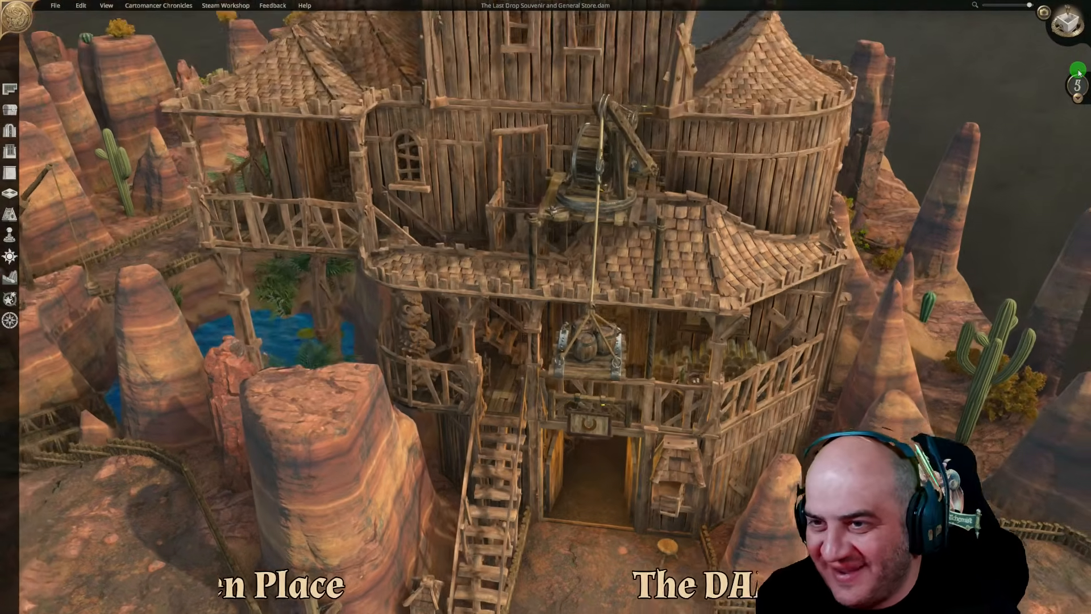
{"action": "key", "text": "s"}
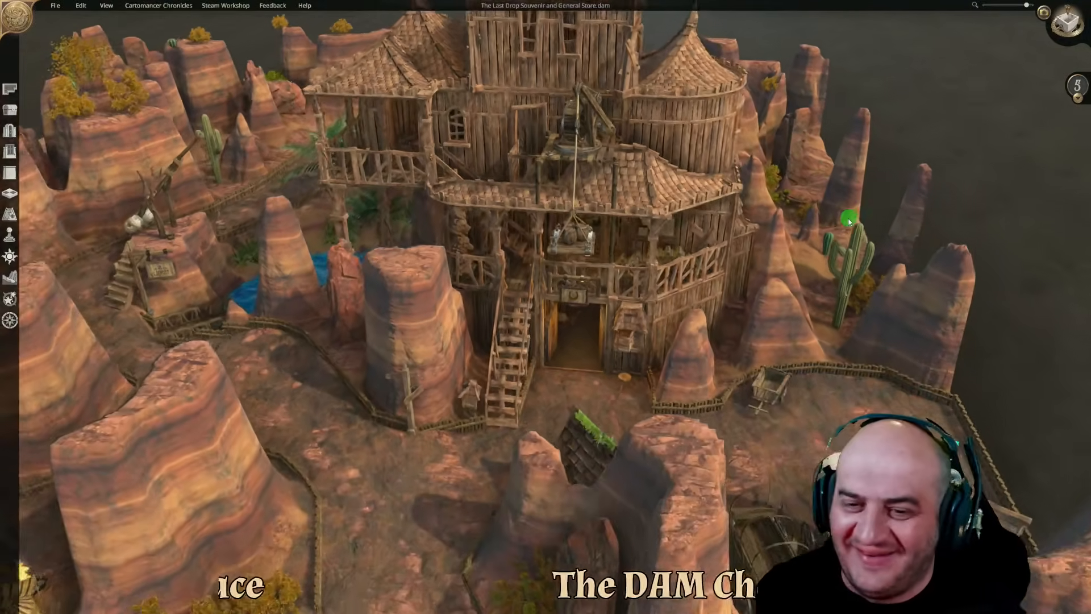
{"action": "scroll", "coordinate": [848, 219], "scroll_direction": "up", "scroll_amount": 2}
{"action": "middle_click_drag", "start_coordinate": [730, 248], "coordinate": [692, 229]}
{"action": "key", "text": "w"}
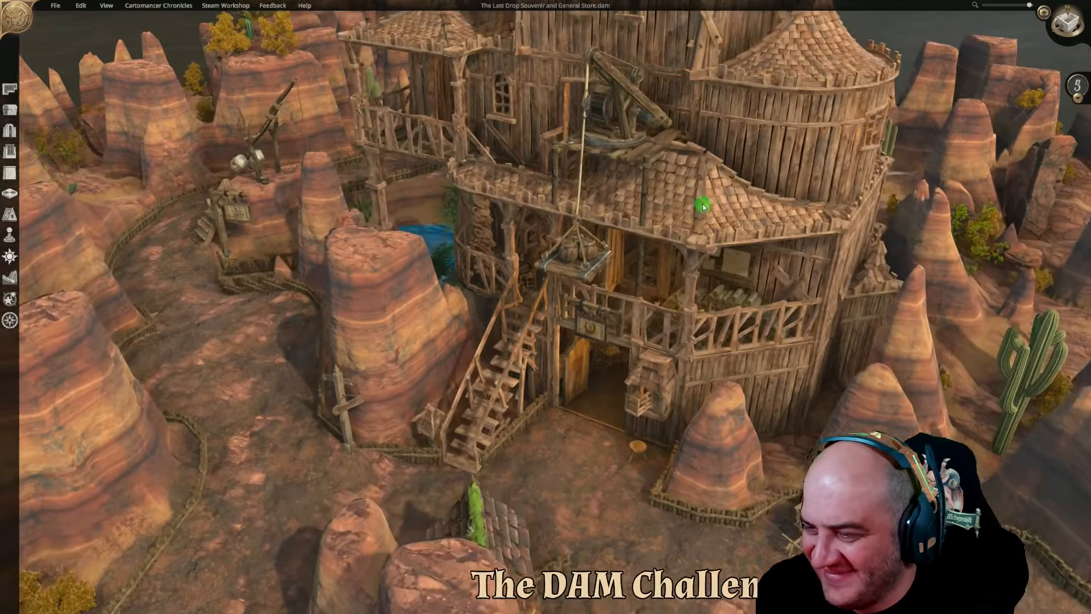
Inspect the wagon yard beside the store and the fenced canyon path at the map's edge
{"action": "key", "text": "s"}
{"action": "key", "text": "s"}
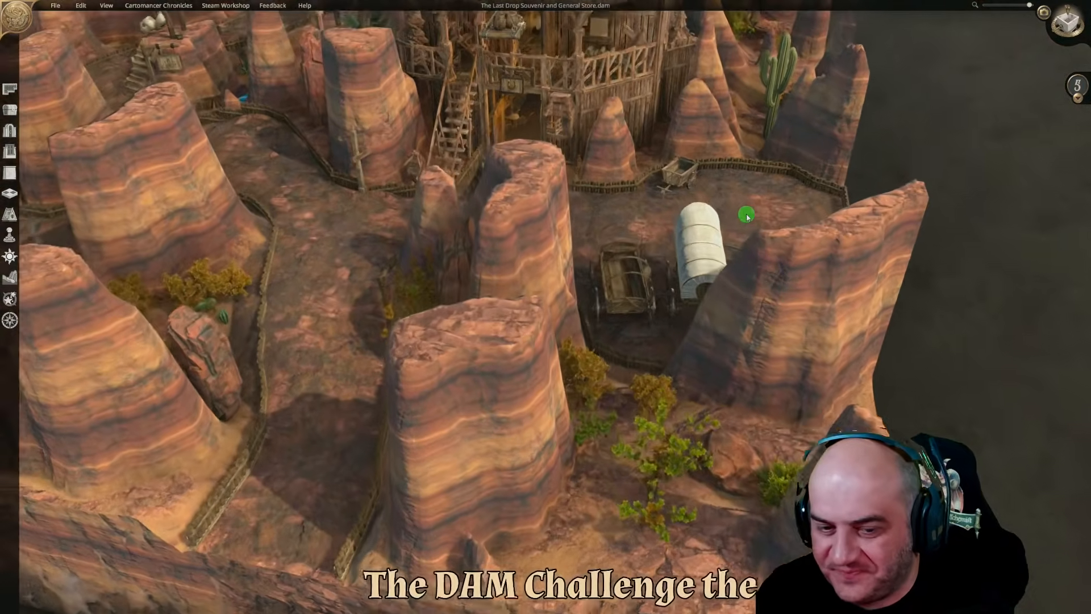
{"action": "scroll", "coordinate": [746, 216], "scroll_direction": "up", "scroll_amount": 4}
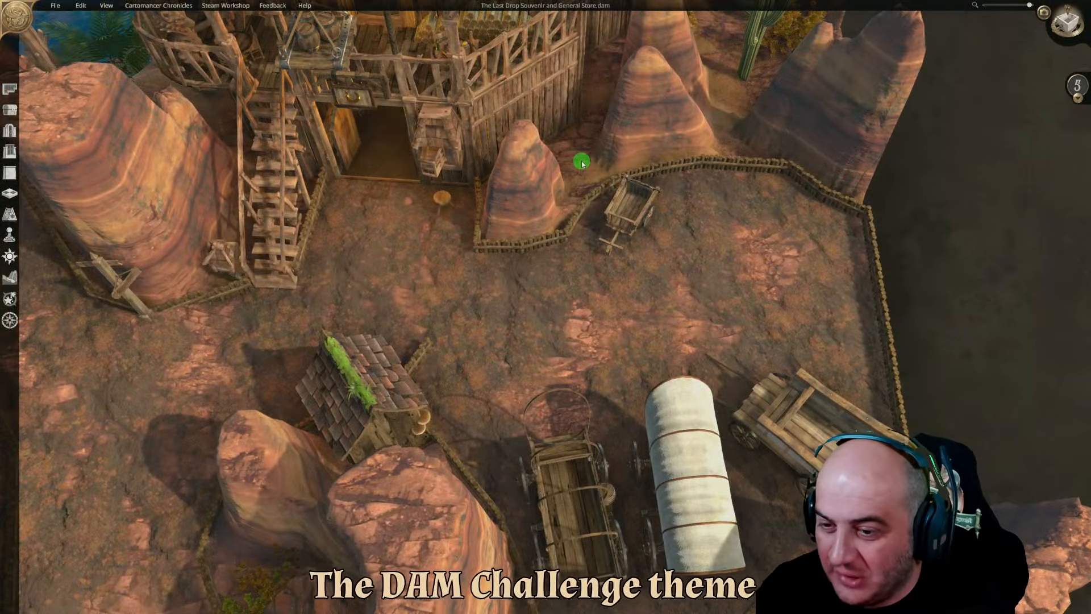
{"action": "key", "text": "s"}
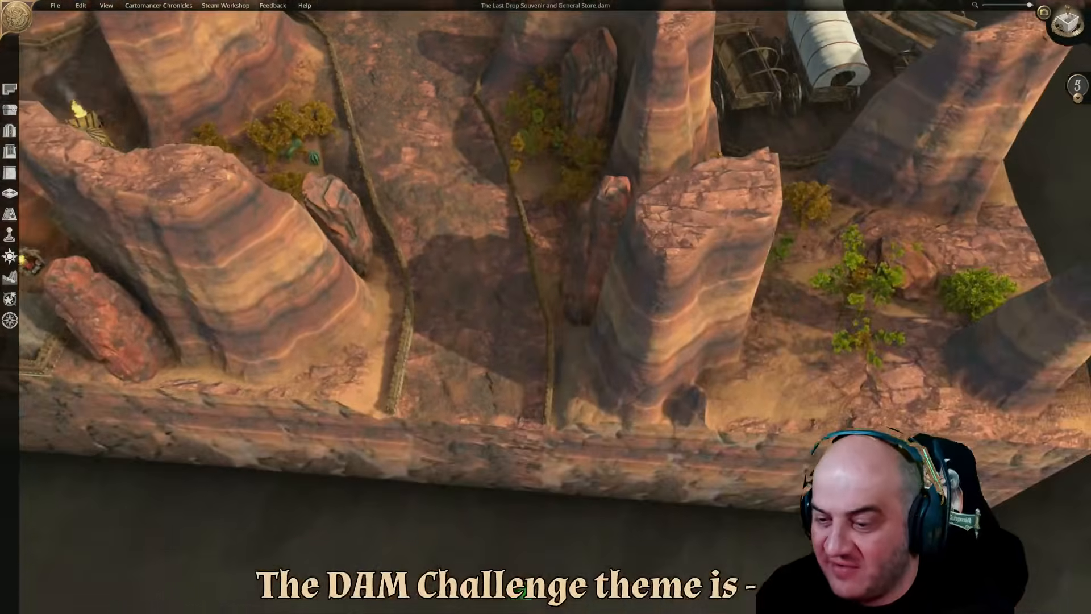
{"action": "scroll", "coordinate": [421, 108], "scroll_direction": "up", "scroll_amount": 3}
Survey the oasis and gypsy wagon camp from above, and examine the pond's rope crane and wooden steps up close
{"action": "key", "text": "w"}
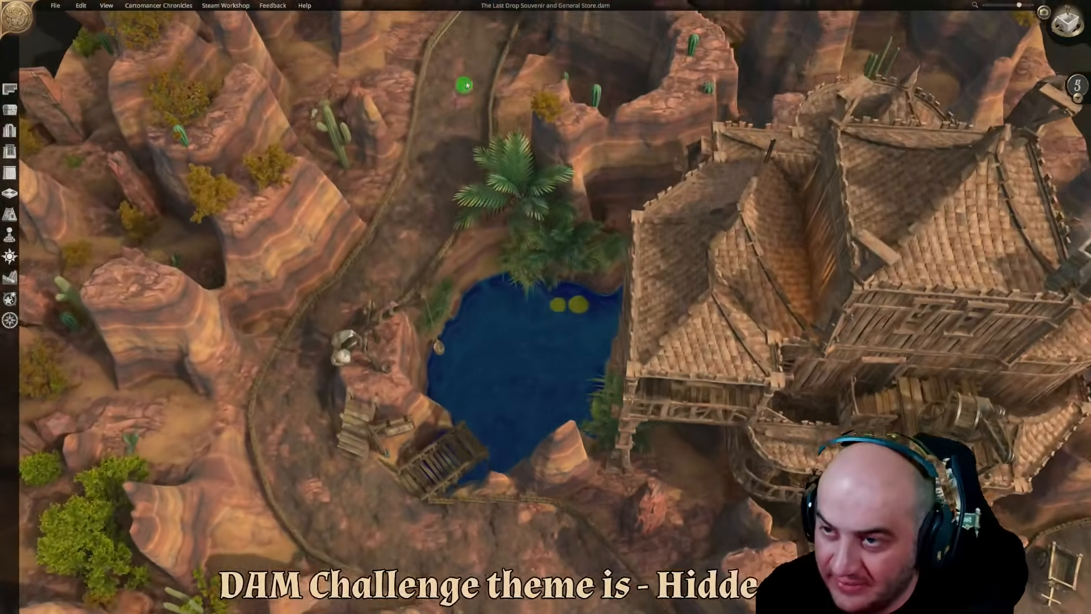
{"action": "key", "text": "s"}
{"action": "key", "text": "s"}
{"action": "key", "text": "a"}
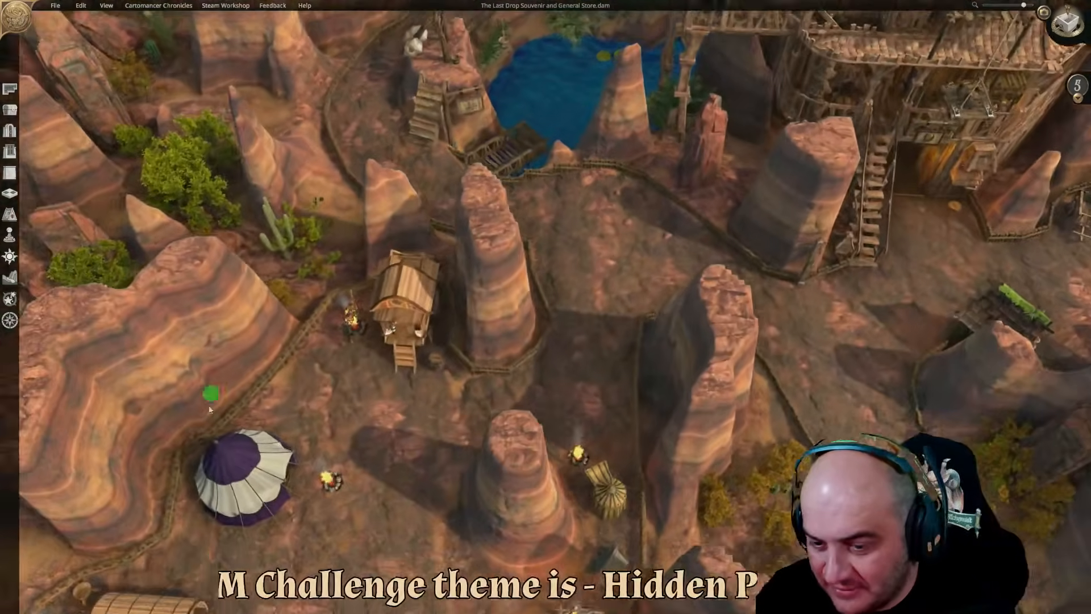
{"action": "key", "text": "w"}
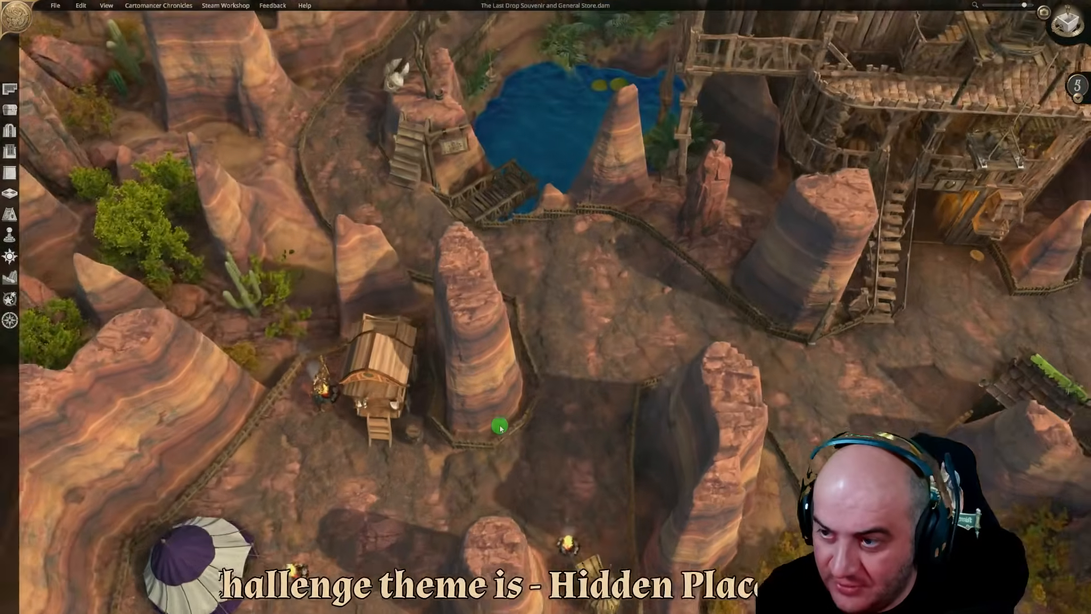
{"action": "scroll", "coordinate": [479, 414], "scroll_direction": "up", "scroll_amount": 3}
{"action": "scroll", "coordinate": [621, 373], "scroll_direction": "down", "scroll_amount": 3}
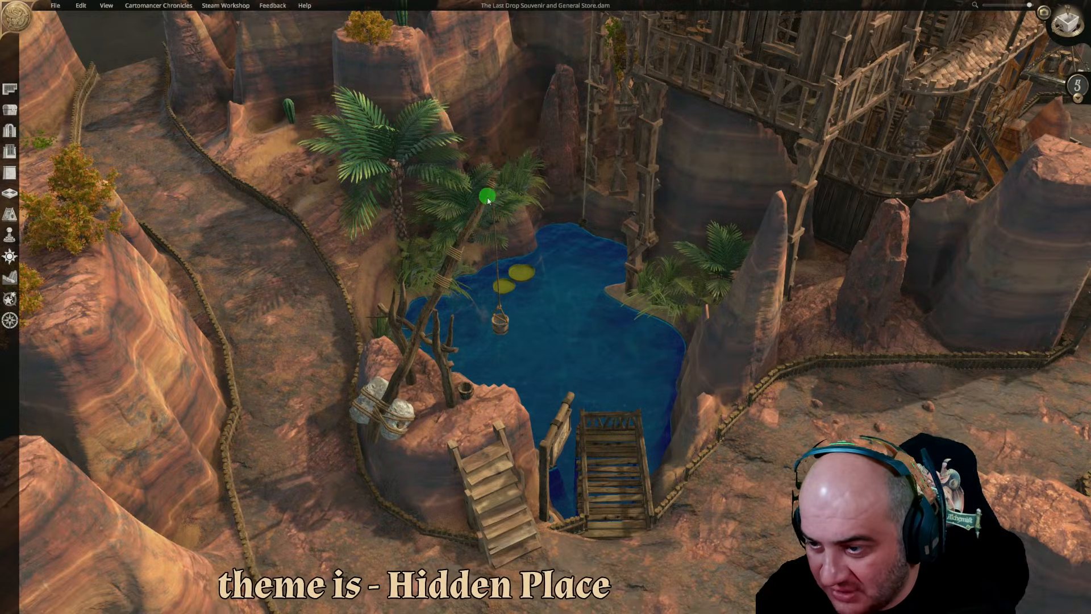
{"action": "scroll", "coordinate": [516, 499], "scroll_direction": "up", "scroll_amount": 3}
{"action": "scroll", "coordinate": [523, 275], "scroll_direction": "up", "scroll_amount": 2}
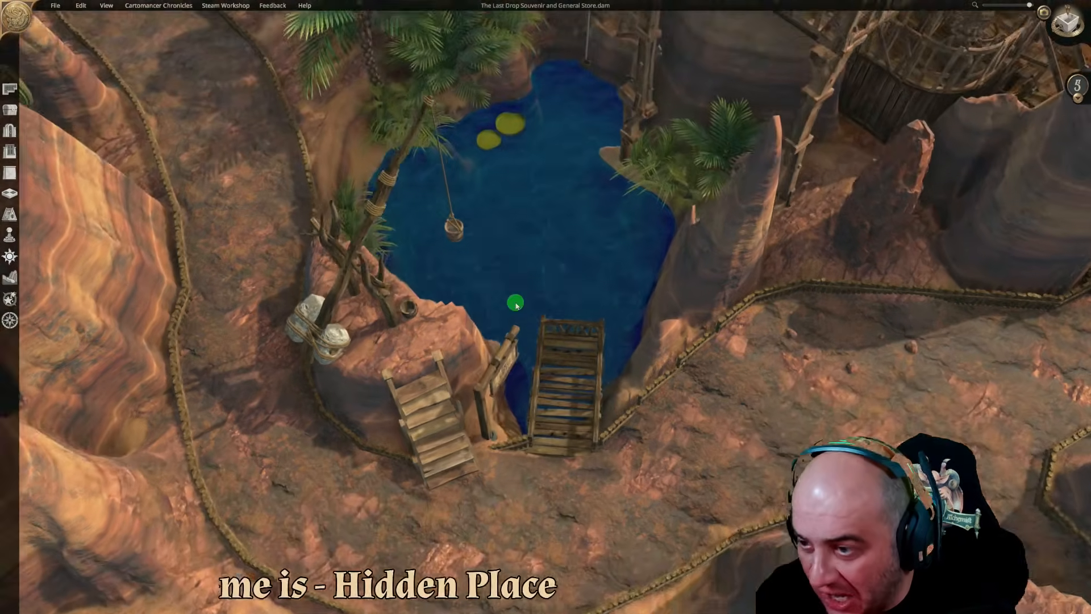
Return from the pond to an overview of the complete store with all its roofs
{"action": "key", "text": "d"}
{"action": "scroll", "coordinate": [532, 350], "scroll_direction": "down", "scroll_amount": 5}
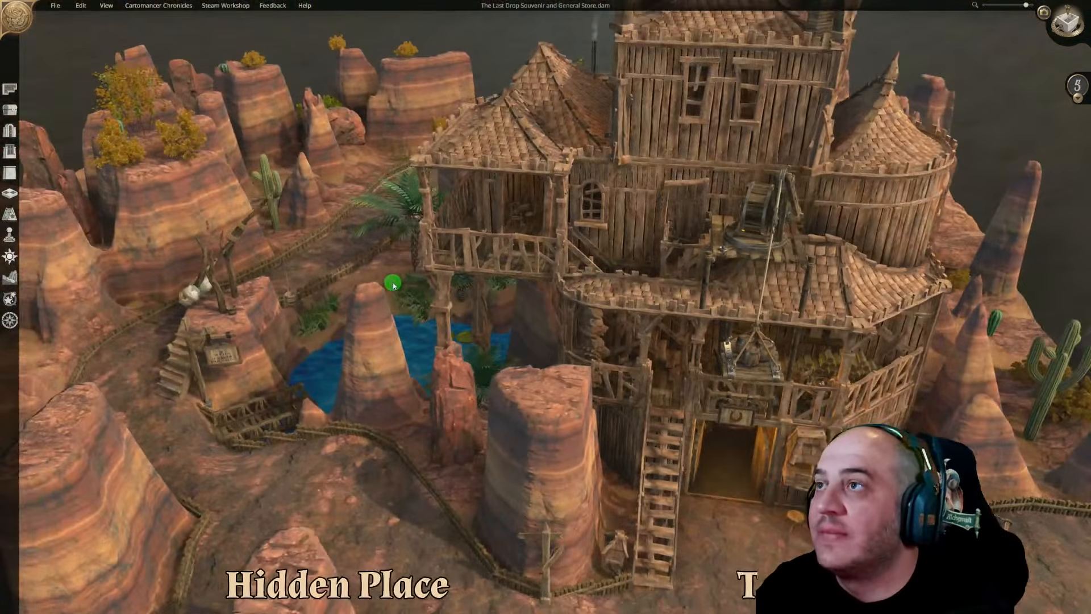
{"action": "scroll", "coordinate": [392, 290], "scroll_direction": "down", "scroll_amount": 4}
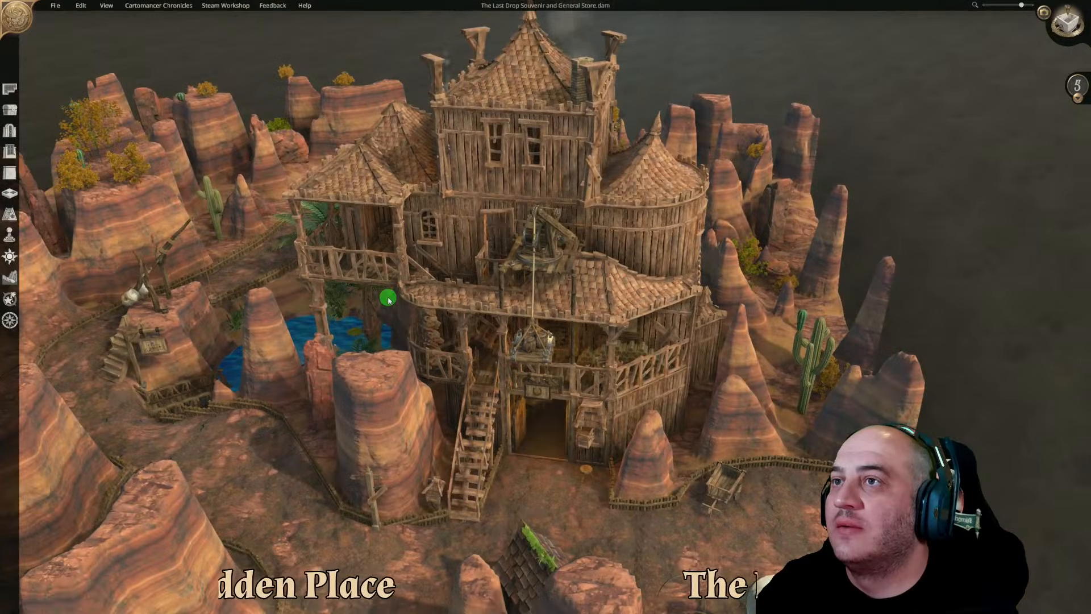
{"action": "key", "text": "d"}
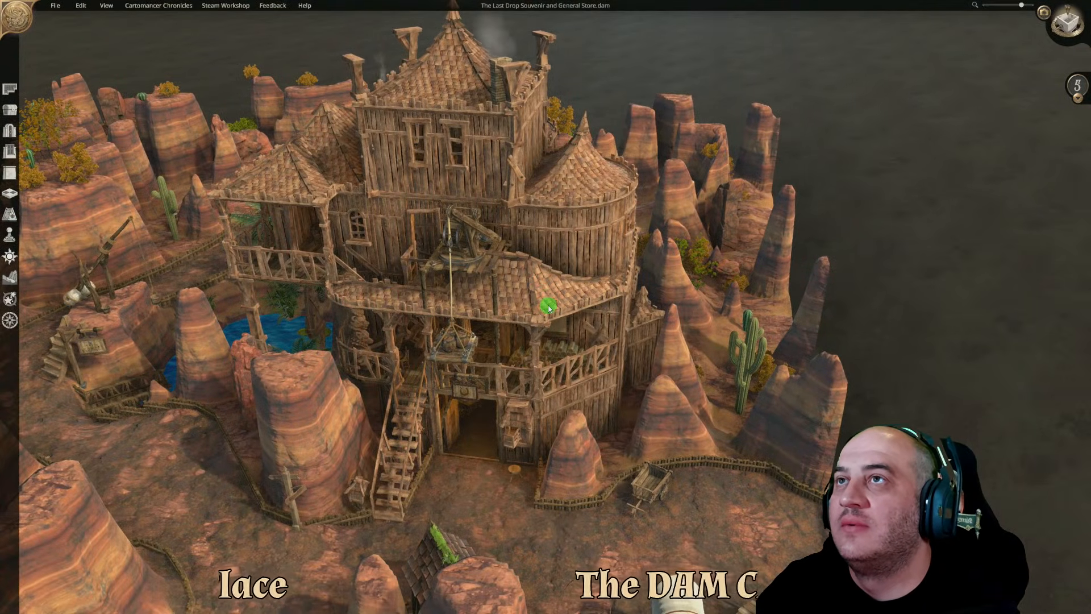
Examine the store's front facade with its hanging crane load, staircase and entrance, along with the rocks around it
{"action": "scroll", "coordinate": [549, 307], "scroll_direction": "up", "scroll_amount": 3}
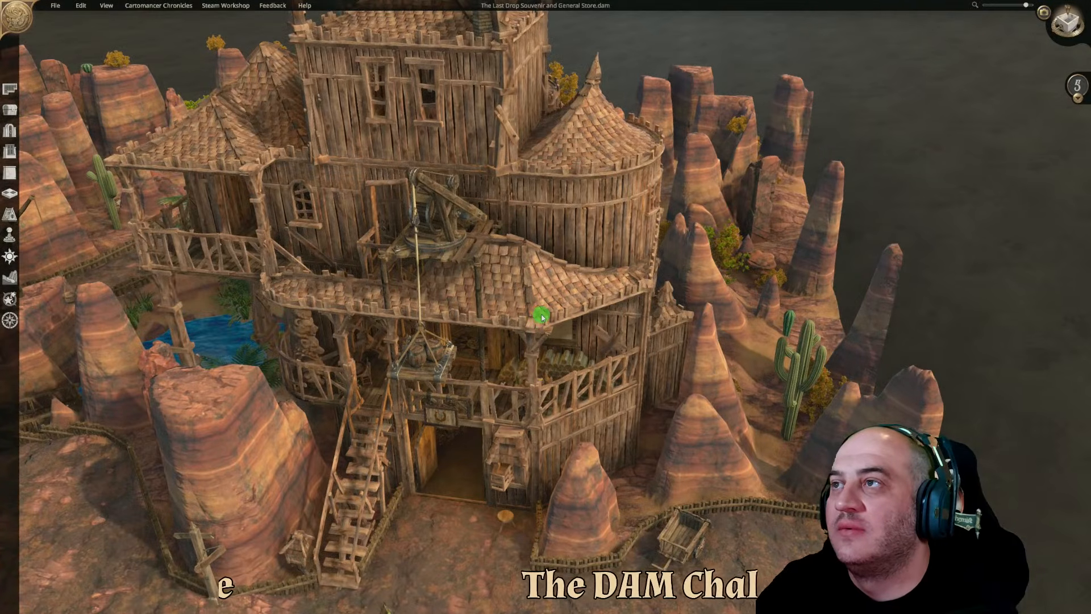
{"action": "key", "text": "a"}
{"action": "scroll", "coordinate": [541, 317], "scroll_direction": "up", "scroll_amount": 2}
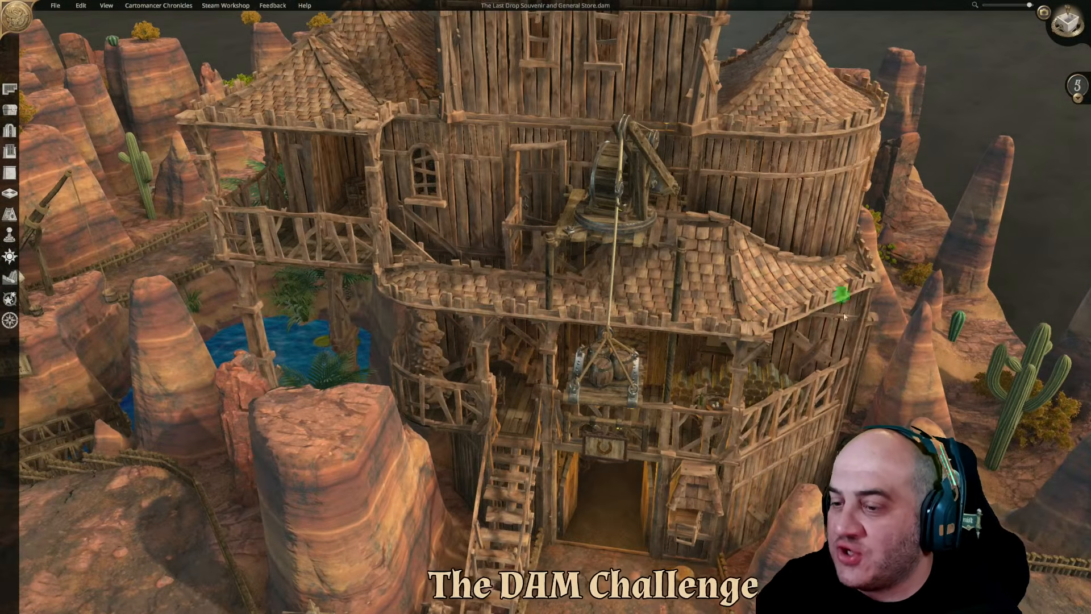
{"action": "key", "text": "s"}
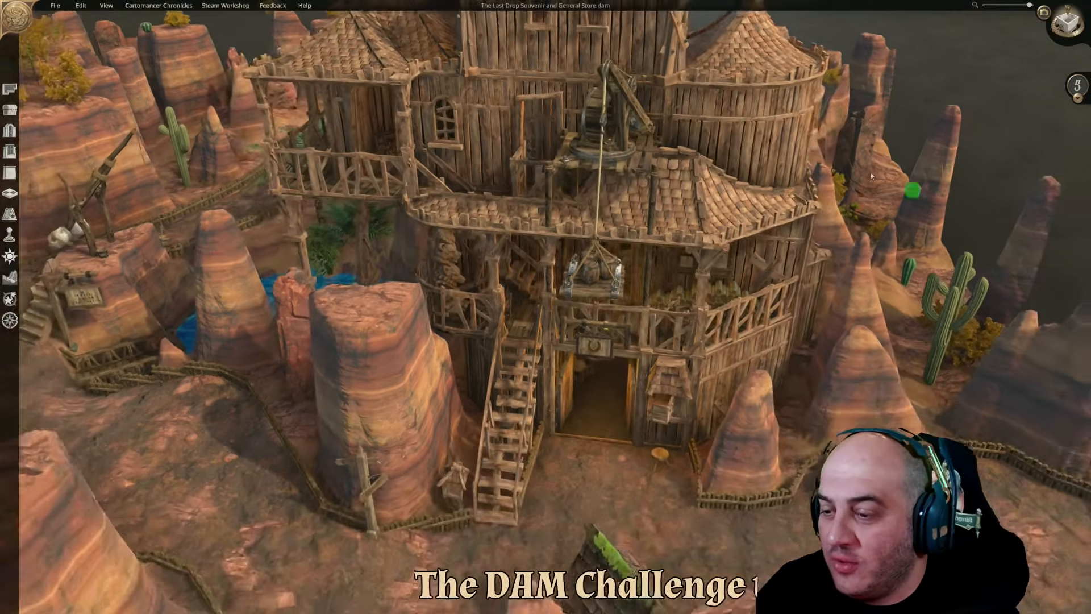
{"action": "key", "text": "s"}
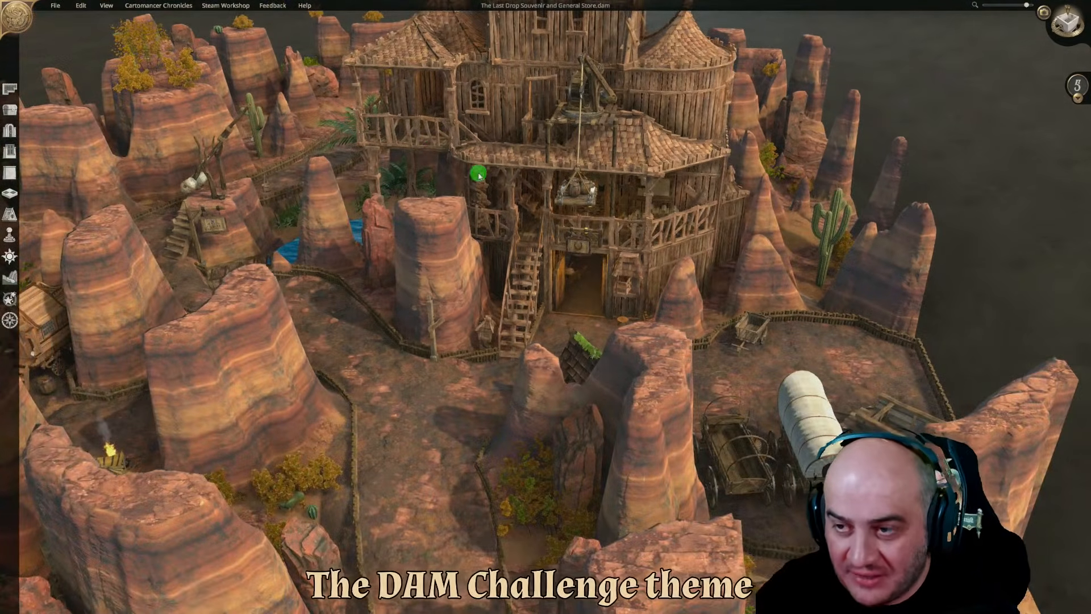
{"action": "key", "text": "w"}
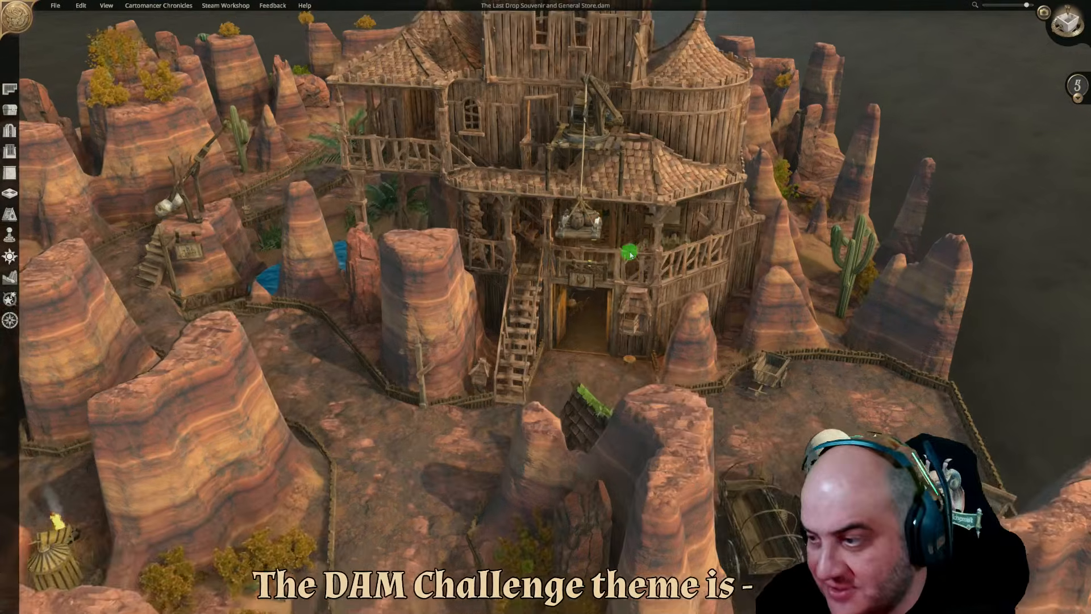
{"action": "key", "text": "s"}
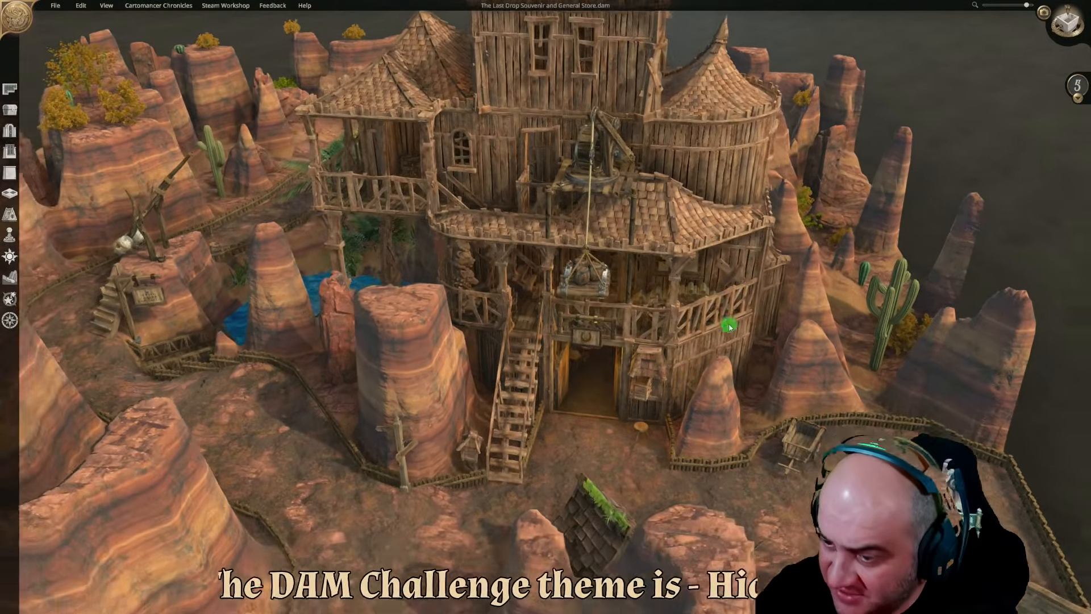
Survey the canyon from the pond and gypsy wagon down to the entrance path and wagon yard
{"action": "scroll", "coordinate": [721, 313], "scroll_direction": "down", "scroll_amount": 2}
{"action": "key", "text": "a"}
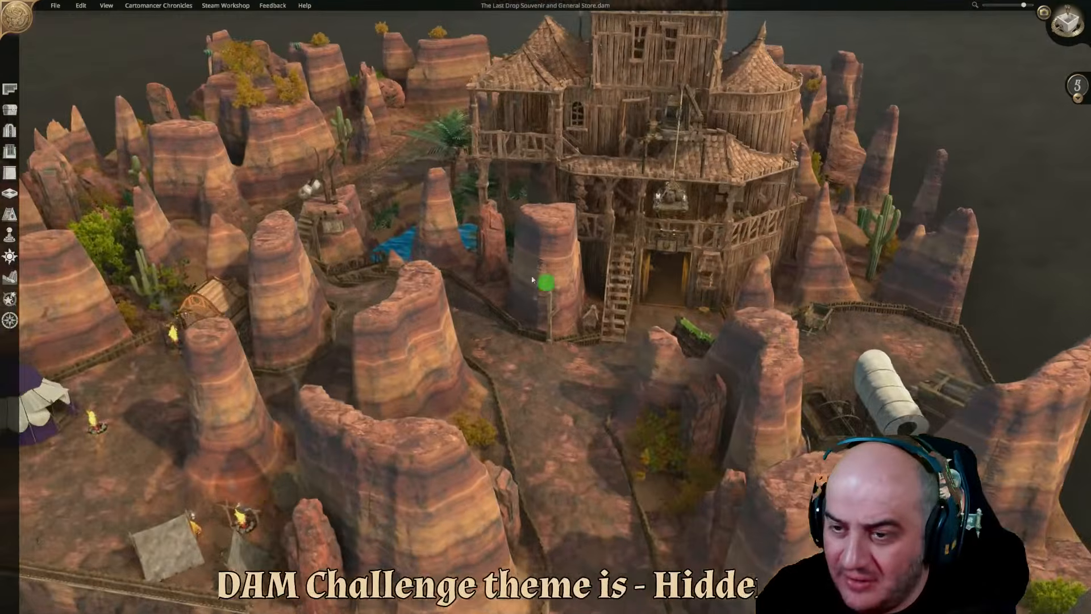
{"action": "key", "text": "w"}
{"action": "key", "text": "w"}
{"action": "key", "text": "d"}
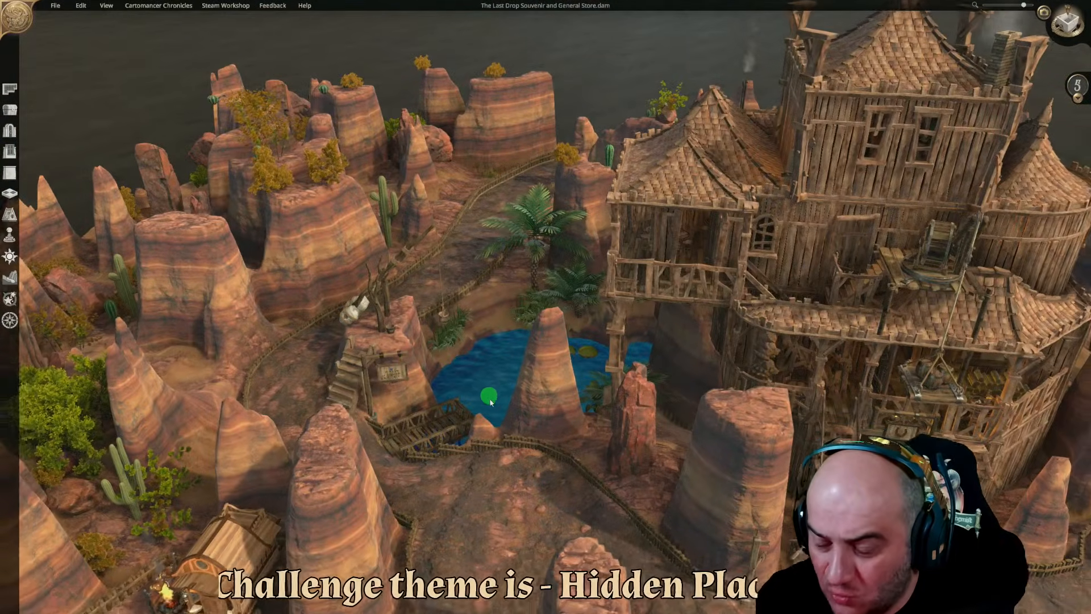
{"action": "middle_click_drag", "start_coordinate": [490, 402], "coordinate": [574, 61]}
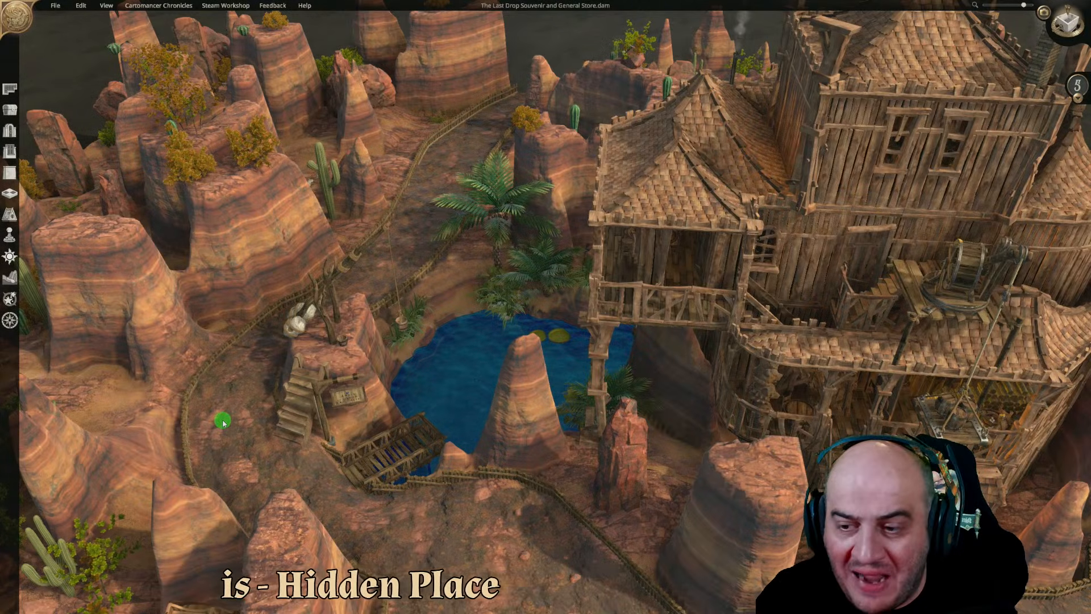
{"action": "key", "text": "s"}
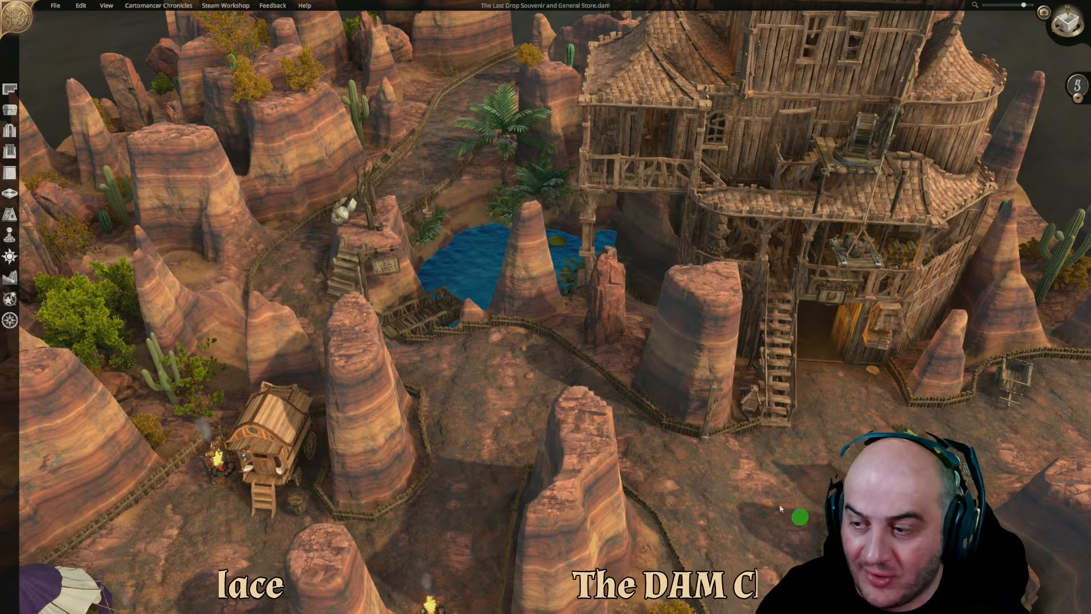
{"action": "key", "text": "s"}
{"action": "key", "text": "d"}
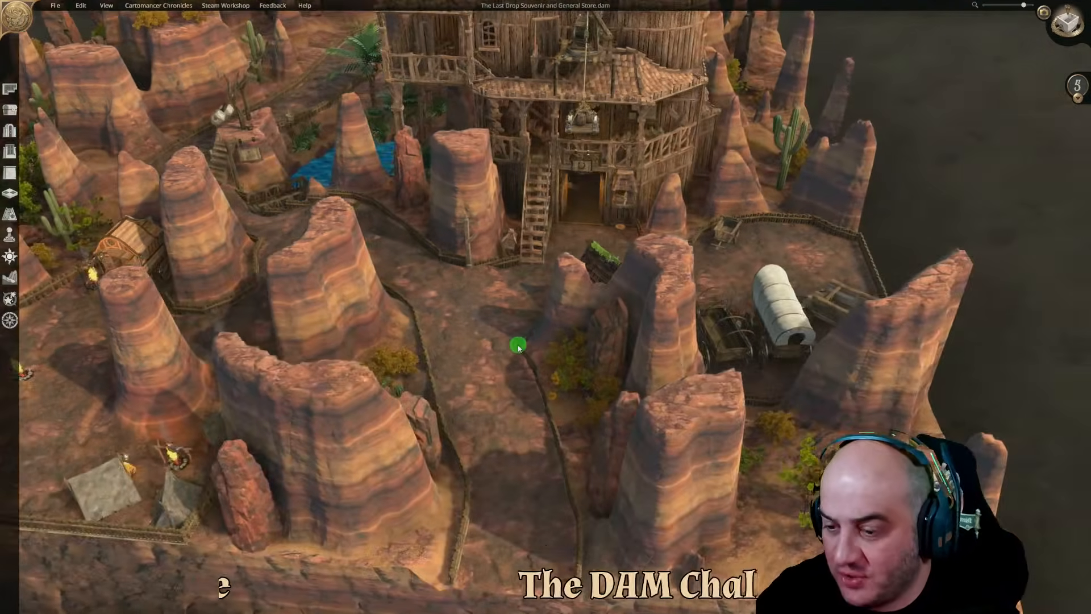
Look over the fenced paths linking the pond, the store entrance and the gypsy camp
{"action": "key", "text": "w"}
{"action": "key", "text": "a"}
{"action": "key", "text": "a"}
{"action": "key", "text": "w"}
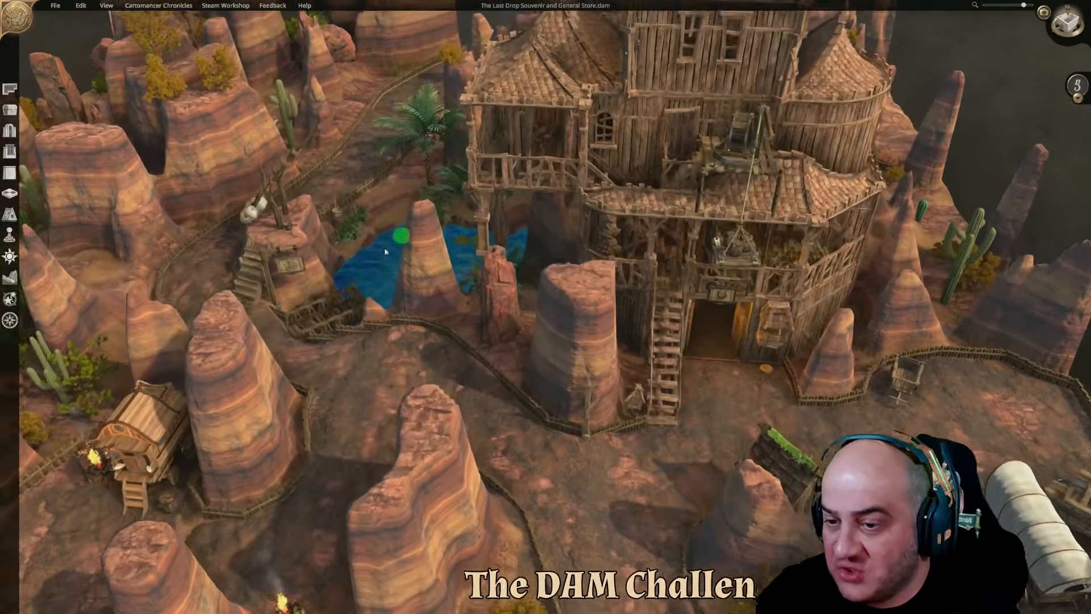
{"action": "key", "text": "w"}
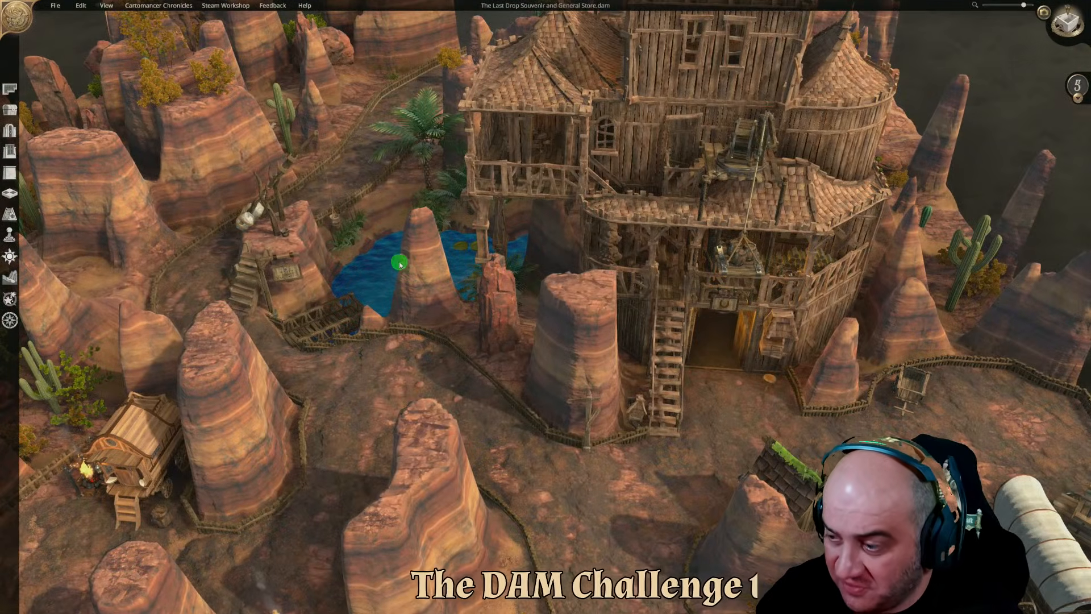
{"action": "key", "text": "d"}
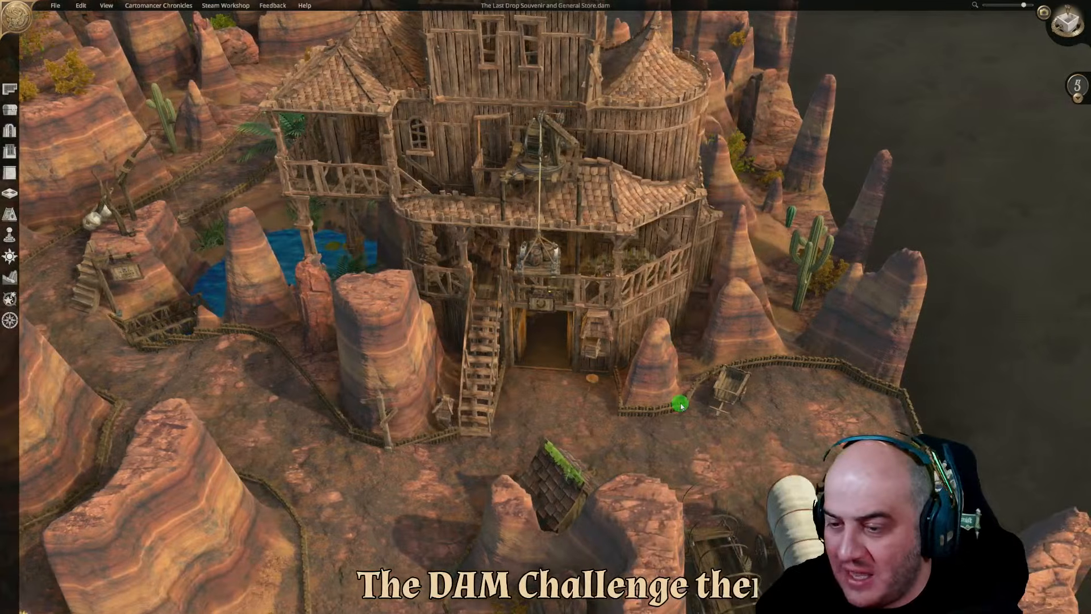
{"action": "key", "text": "a"}
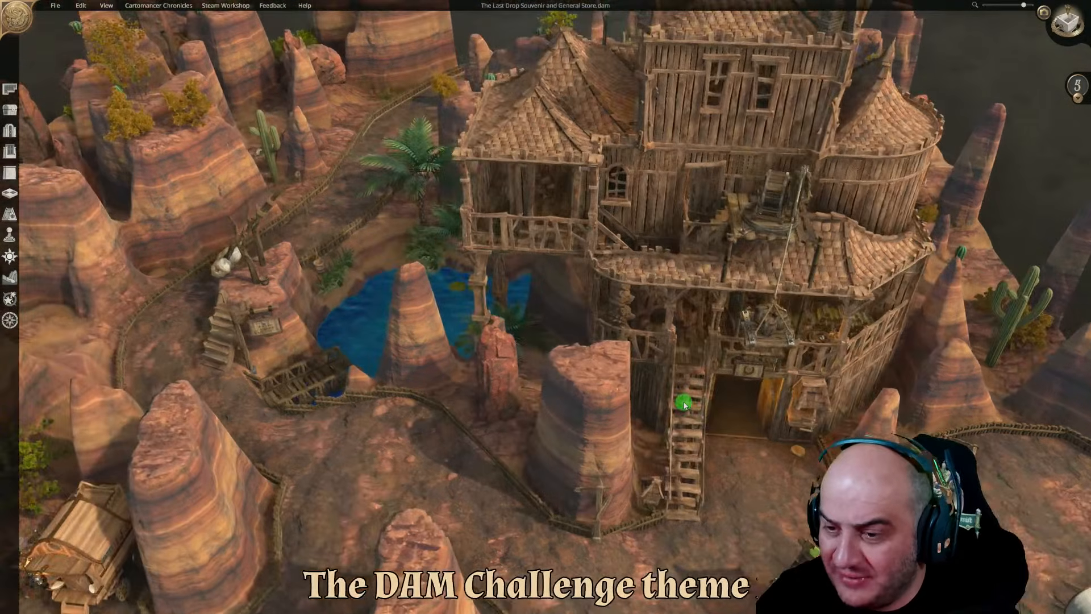
{"action": "key", "text": "s"}
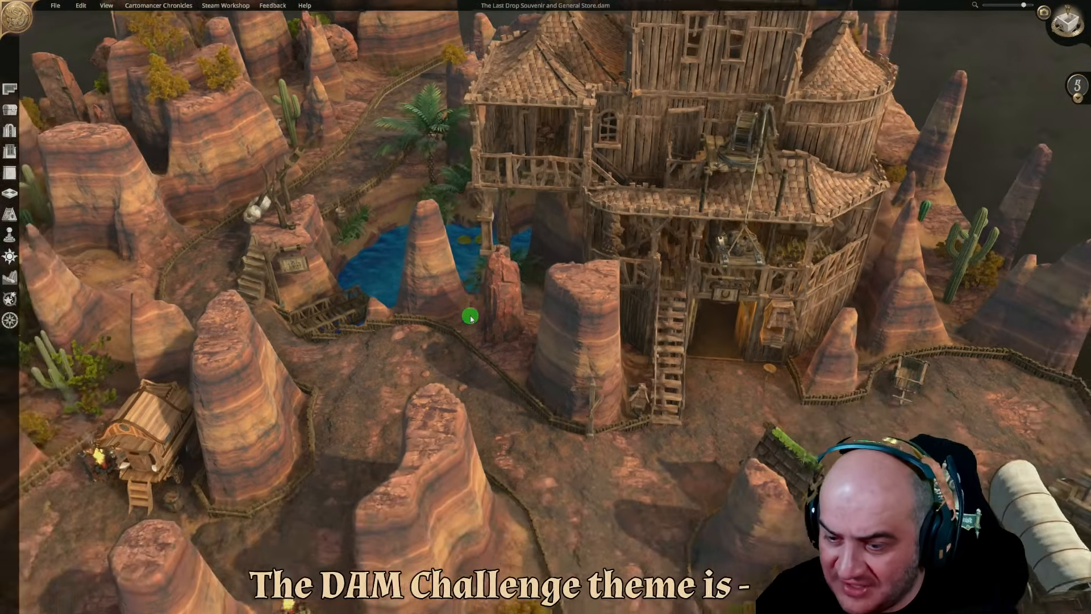
{"action": "key", "text": "a"}
{"action": "key", "text": "s"}
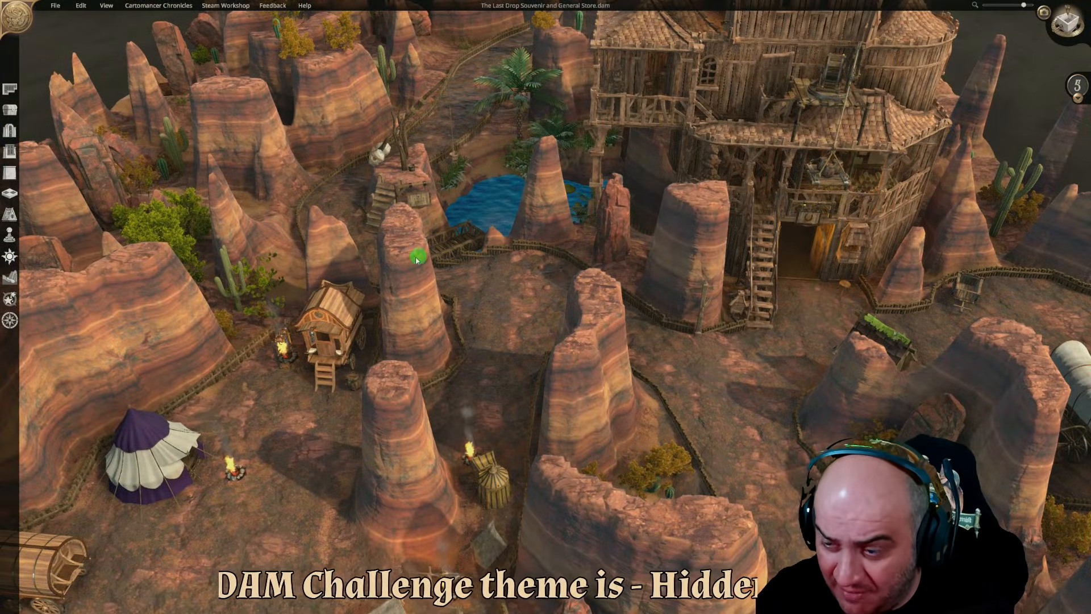
{"action": "key", "text": "d"}
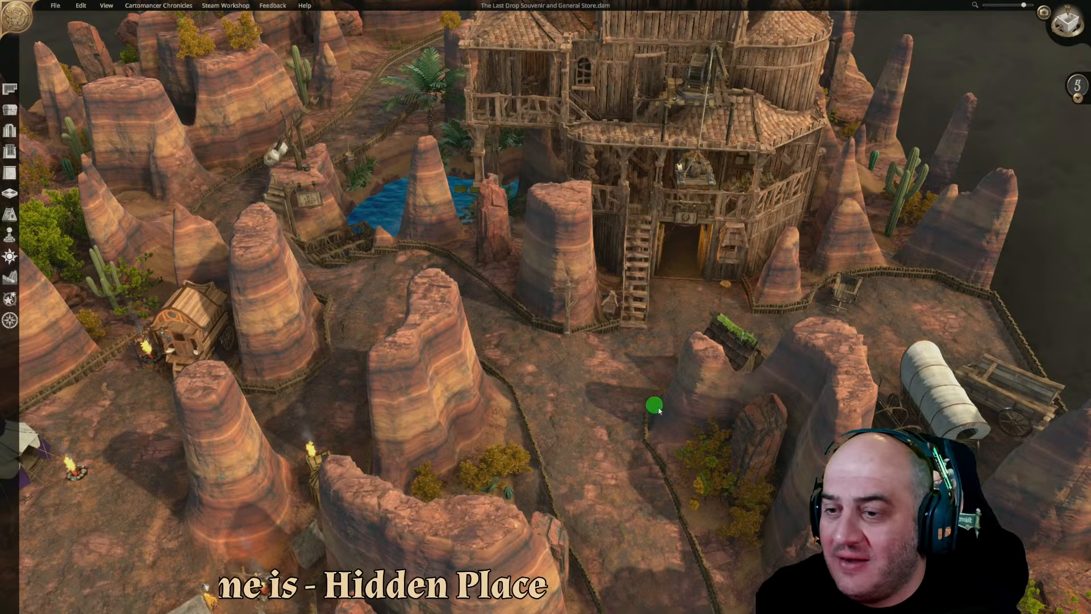
Inspect the store's entrance, outside staircase and small roofed shed up close from an angled view
{"action": "middle_click_drag", "start_coordinate": [640, 393], "coordinate": [549, 372]}
{"action": "key", "text": "d"}
{"action": "scroll", "coordinate": [549, 374], "scroll_direction": "up", "scroll_amount": 2}
{"action": "key", "text": "d"}
{"action": "key", "text": "s"}
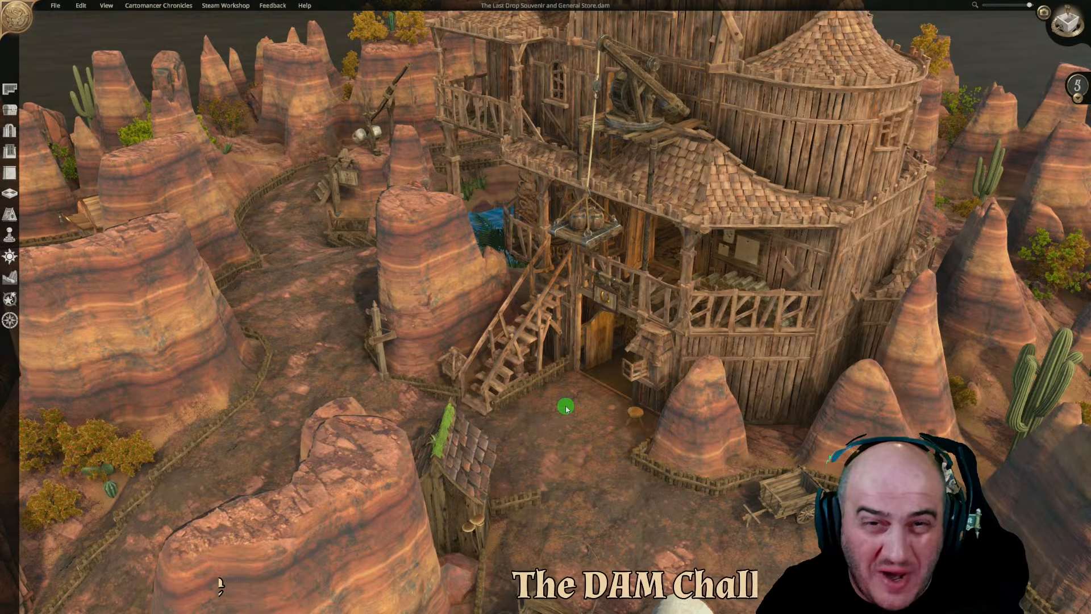
Inspect the pond's palm-tree bucket rope, signpost, rock steps and wooden stairs up close
{"action": "middle_click_drag", "start_coordinate": [565, 408], "coordinate": [660, 416]}
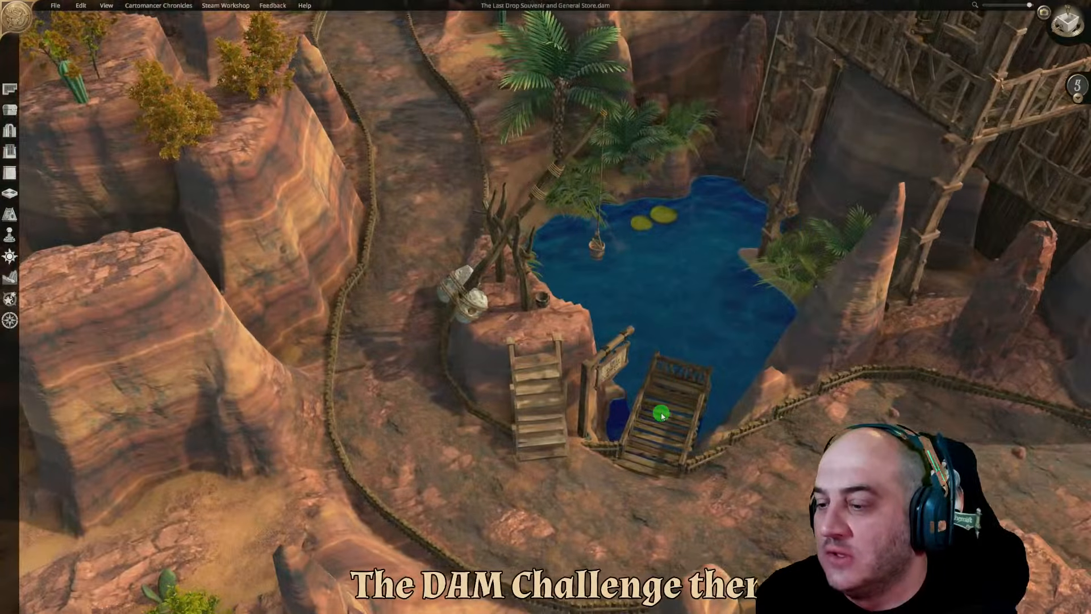
{"action": "key", "text": "d"}
{"action": "key", "text": "w"}
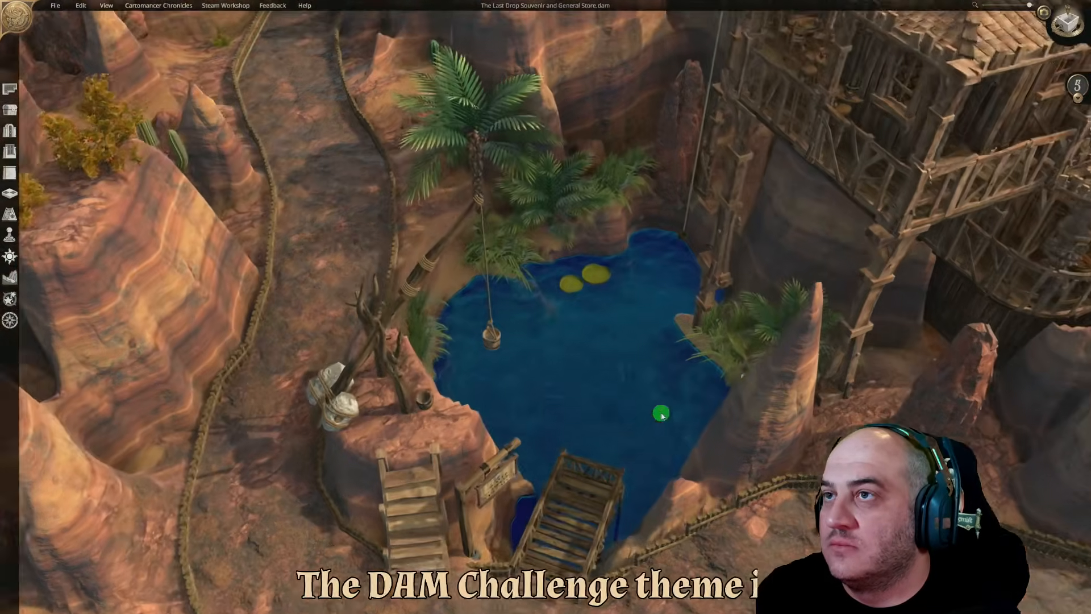
{"action": "key", "text": "d"}
{"action": "key", "text": "s"}
{"action": "key", "text": "a"}
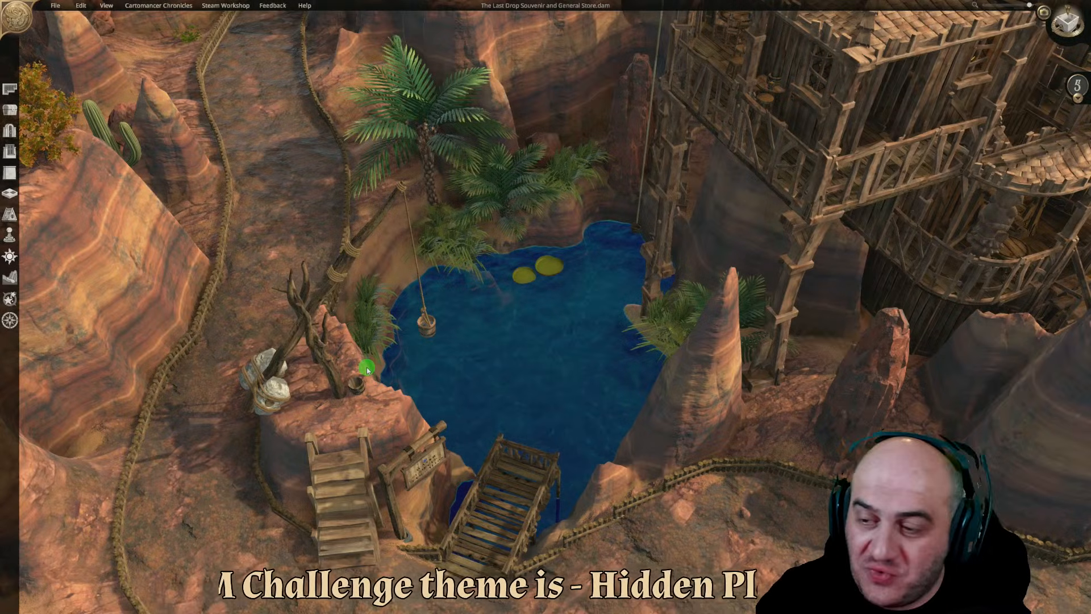
{"action": "key", "text": "s"}
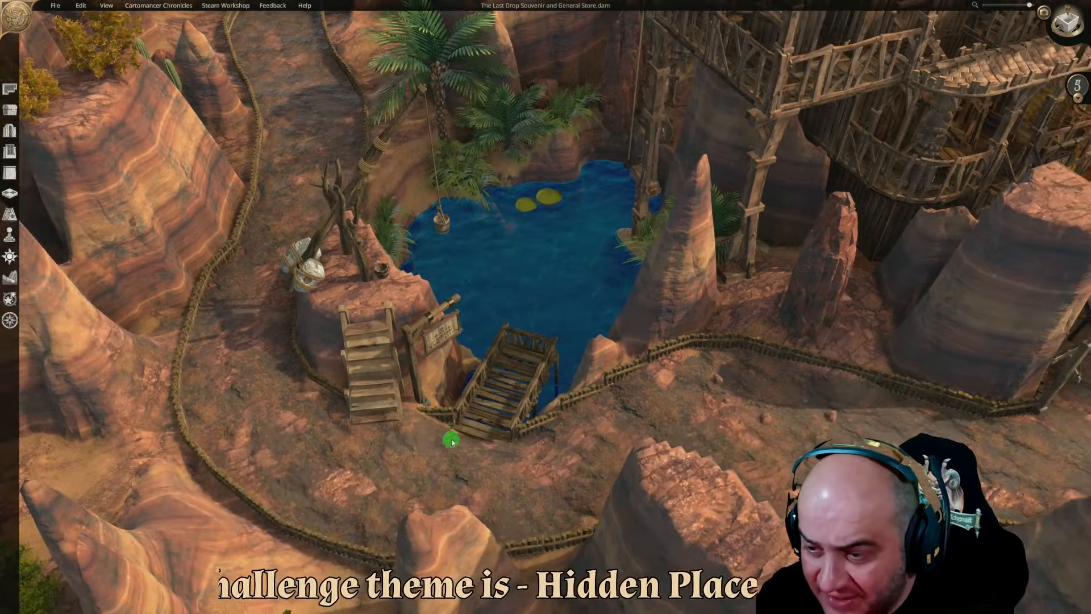
{"action": "scroll", "coordinate": [405, 276], "scroll_direction": "up", "scroll_amount": 2}
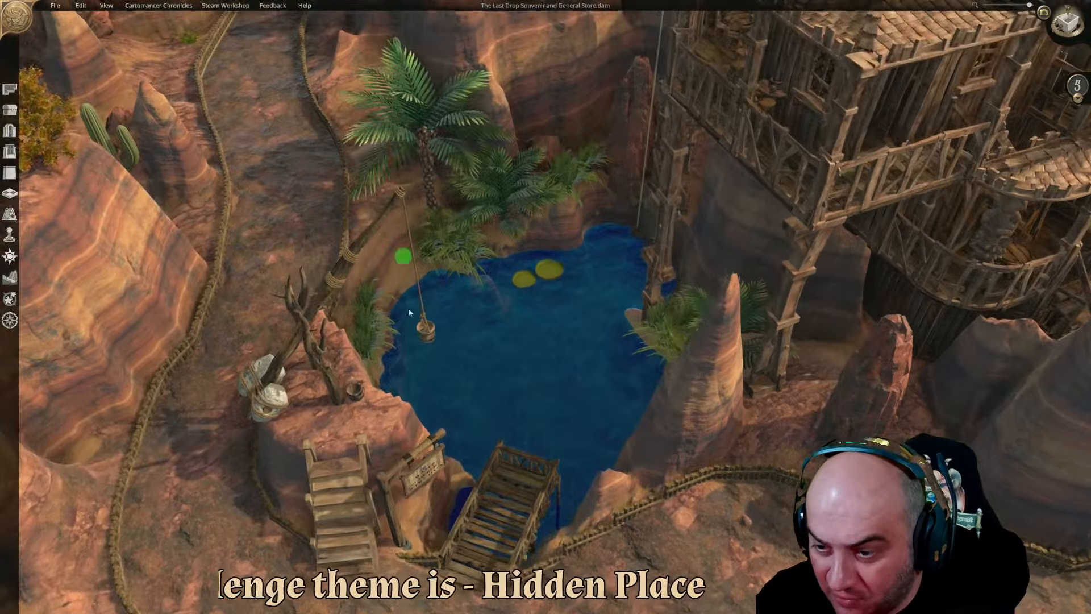
{"action": "key", "text": "s"}
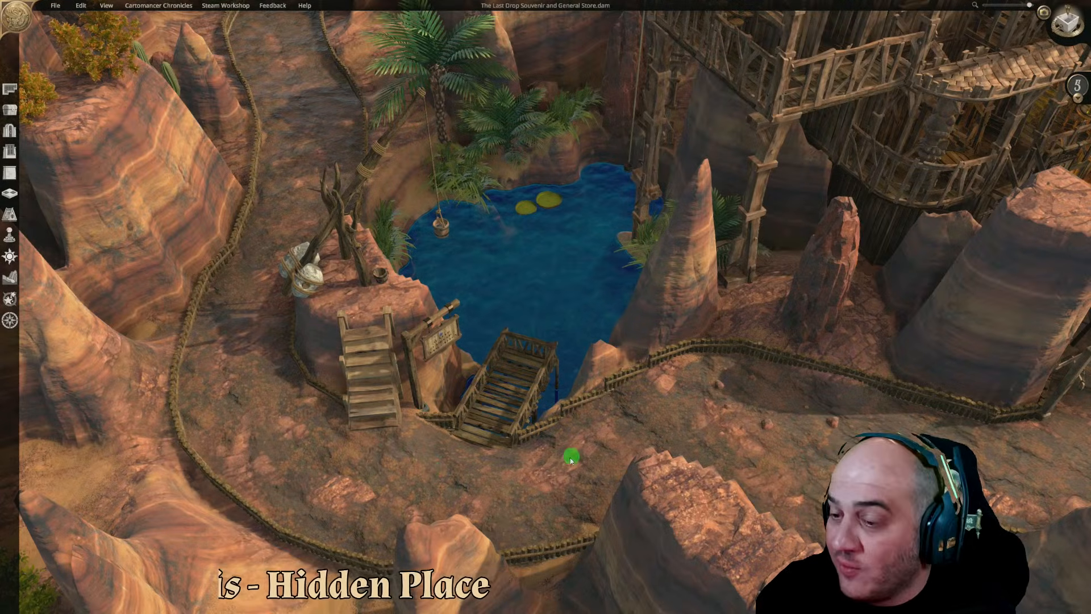
Examine the rope lift and balcony above the pond, and the treadwheel crane over the store entrance
{"action": "key", "text": "d"}
{"action": "key", "text": "w"}
{"action": "key", "text": "q"}
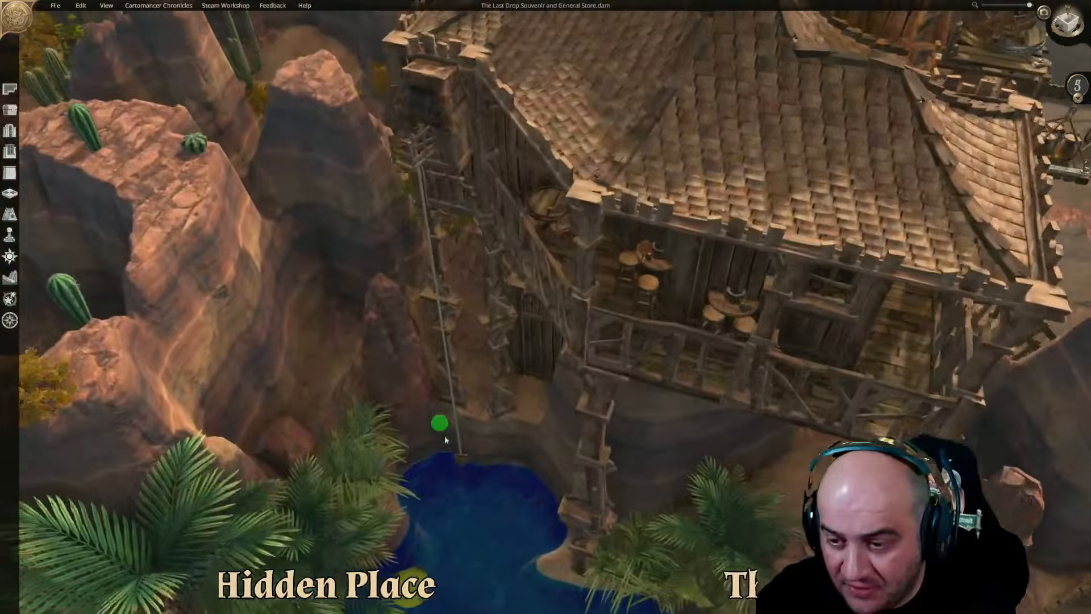
{"action": "key", "text": "w"}
{"action": "scroll", "coordinate": [943, 226], "scroll_direction": "down", "scroll_amount": 3}
{"action": "key", "text": "w"}
{"action": "key", "text": "d"}
{"action": "key", "text": "q"}
{"action": "scroll", "coordinate": [662, 313], "scroll_direction": "up", "scroll_amount": 2}
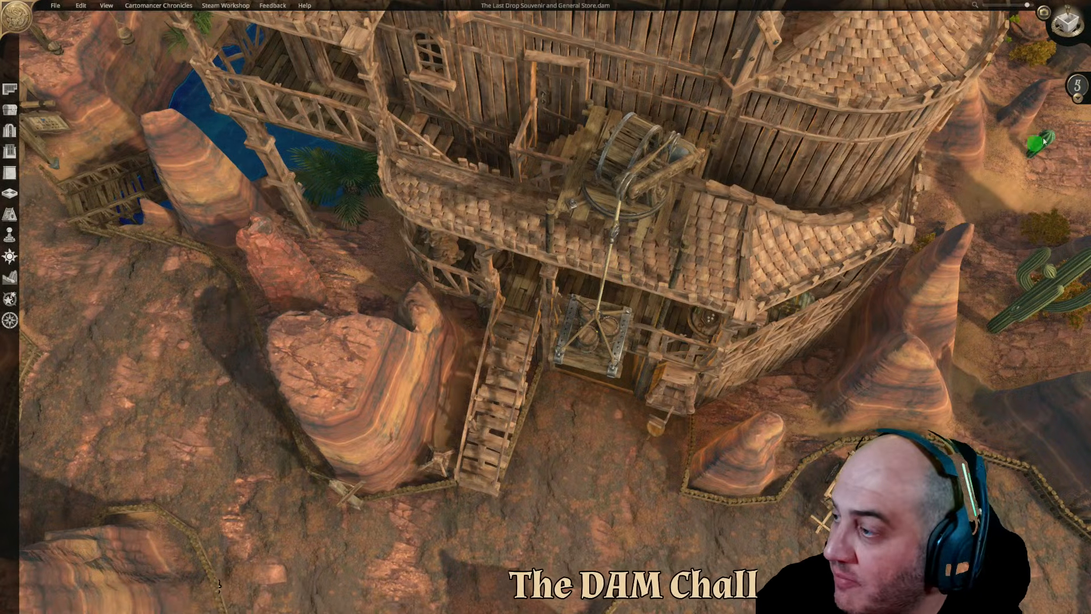
Lower the displayed floor to level 3 and inspect the kitchen and the small bedroom
{"action": "left_click", "coordinate": [1077, 100]}
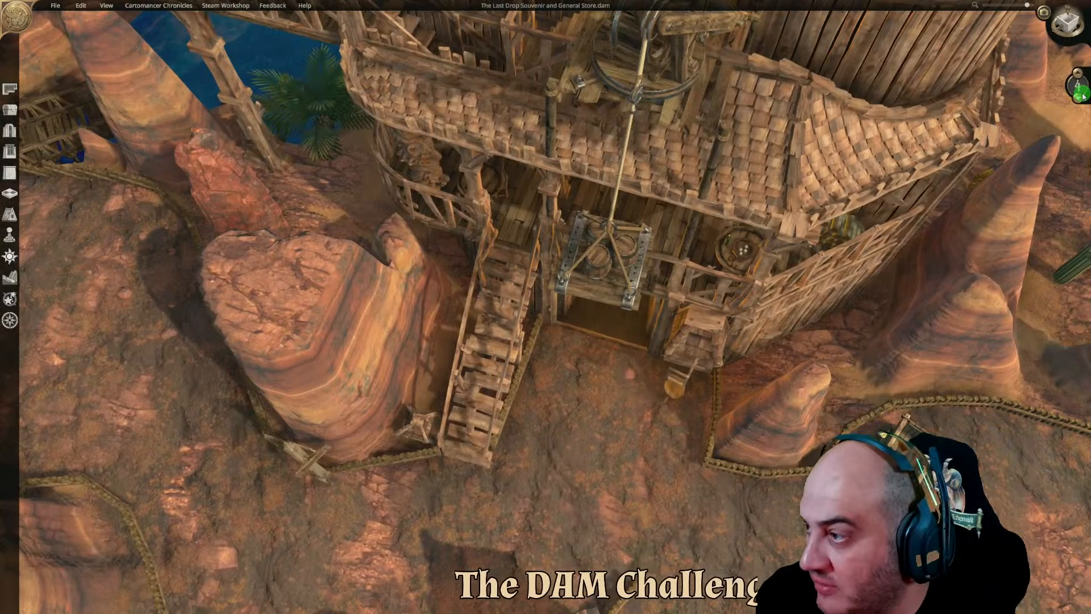
{"action": "left_click", "coordinate": [1079, 98]}
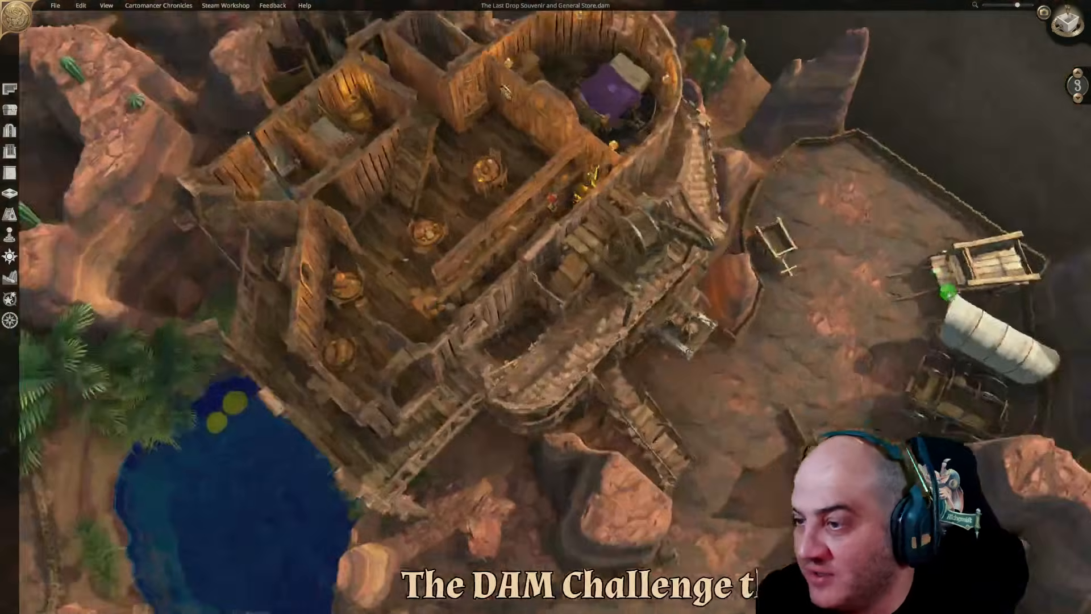
{"action": "scroll", "coordinate": [949, 295], "scroll_direction": "up", "scroll_amount": 2}
{"action": "middle_click_drag", "start_coordinate": [799, 280], "coordinate": [625, 284]}
{"action": "key", "text": "w"}
{"action": "scroll", "coordinate": [557, 256], "scroll_direction": "up", "scroll_amount": 5}
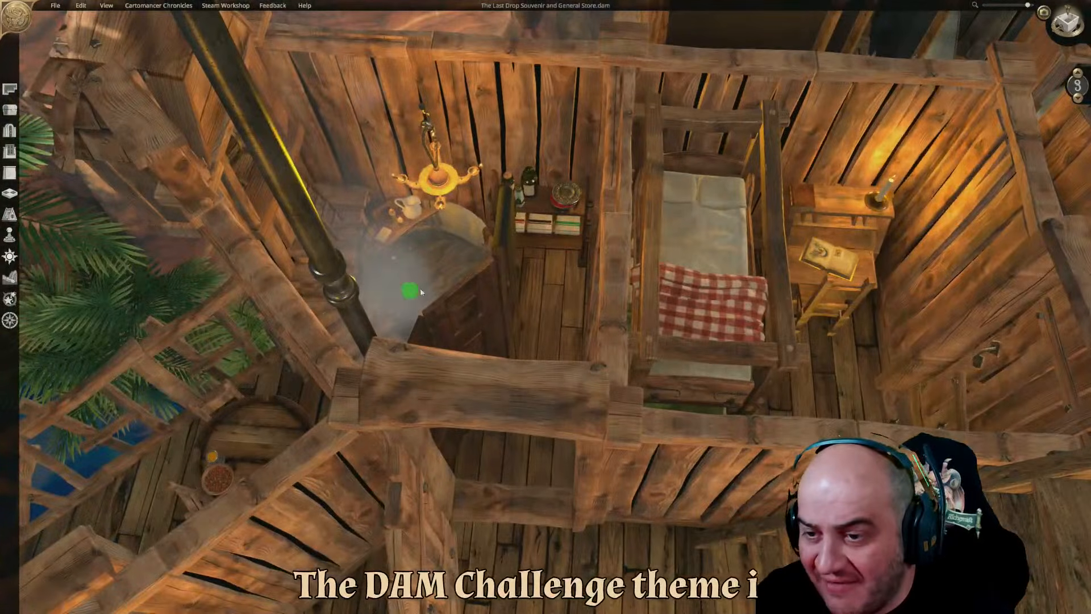
View the rooms beside the rope lift and the saloon tables, and the store's front with its crane
{"action": "scroll", "coordinate": [402, 294], "scroll_direction": "down", "scroll_amount": 5}
{"action": "middle_click_drag", "start_coordinate": [433, 275], "coordinate": [560, 284]}
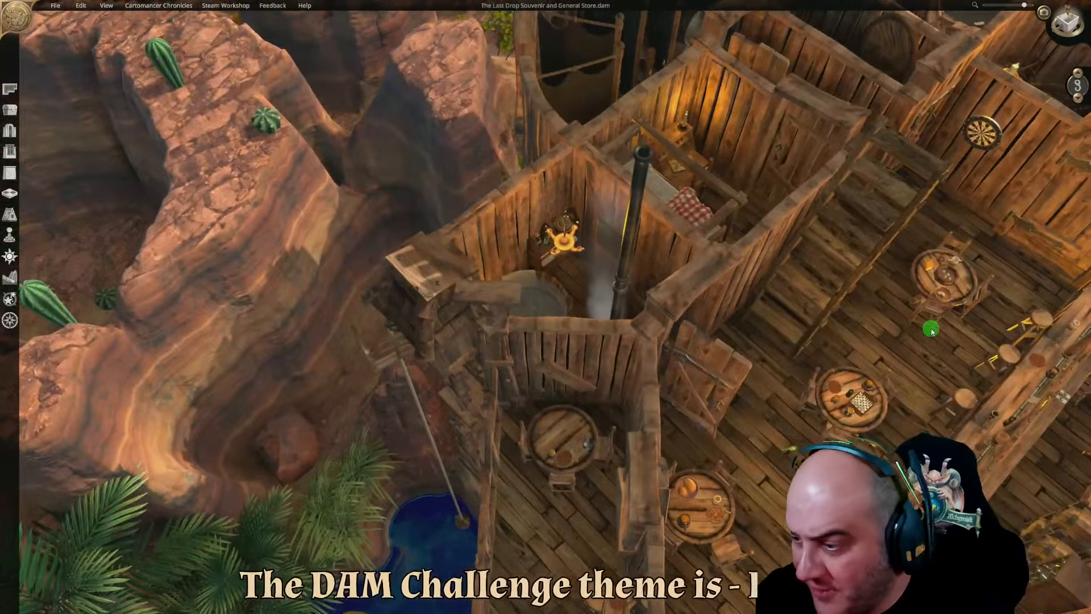
{"action": "key", "text": "s"}
{"action": "key", "text": "d"}
{"action": "key", "text": "d"}
{"action": "middle_click_drag", "start_coordinate": [523, 339], "coordinate": [382, 307]}
{"action": "key", "text": "s"}
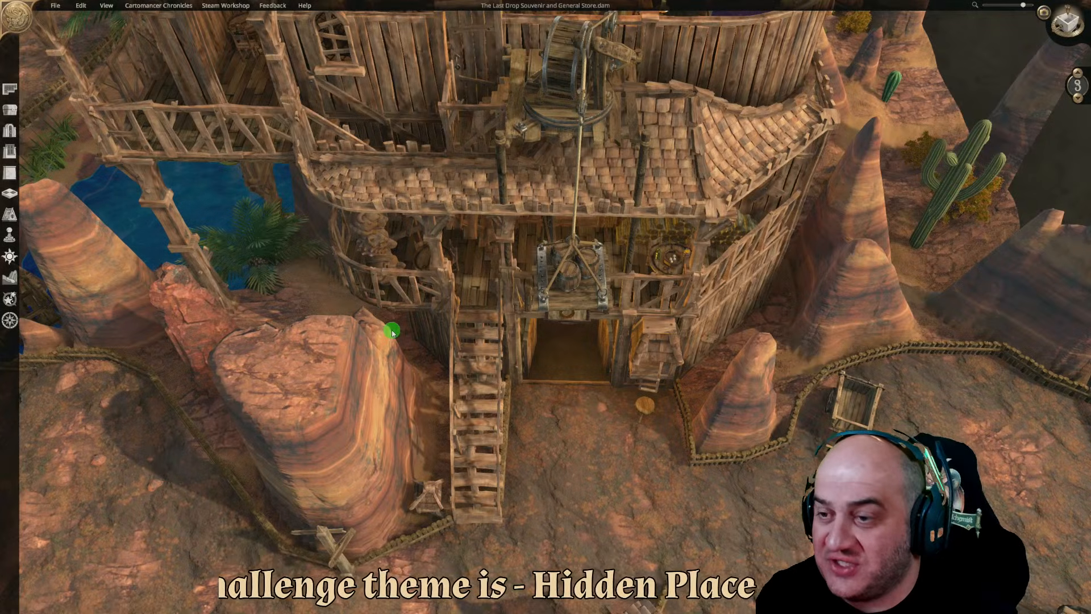
Inspect the treadwheel crane up close and survey the level 3 saloon, bar and round bedroom from above
{"action": "middle_click_drag", "start_coordinate": [666, 341], "coordinate": [487, 268]}
{"action": "right_click_drag", "start_coordinate": [488, 274], "coordinate": [713, 305]}
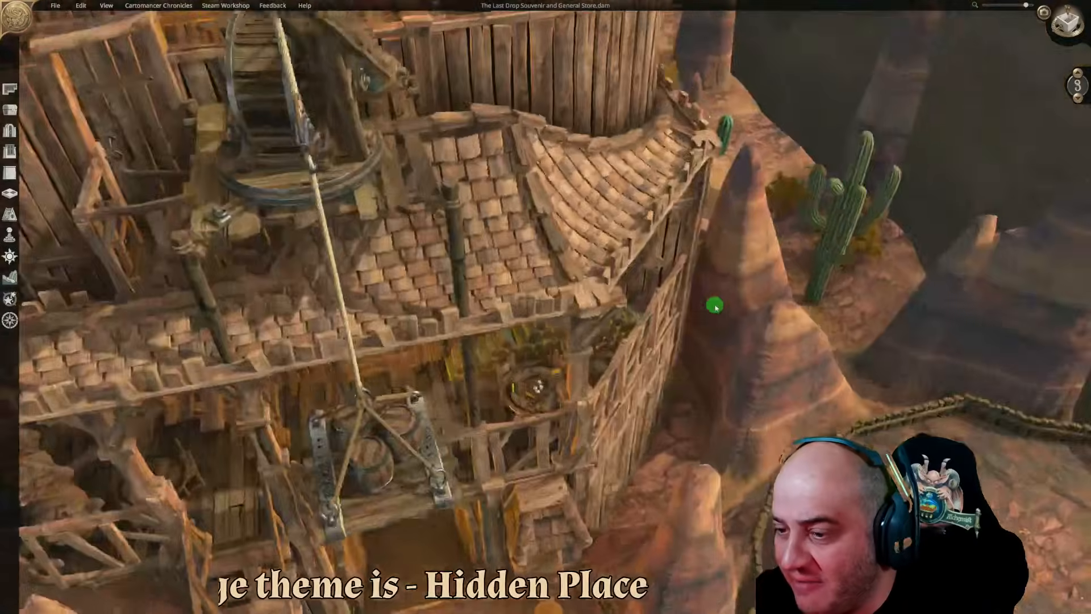
{"action": "scroll", "coordinate": [709, 309], "scroll_direction": "up", "scroll_amount": 5}
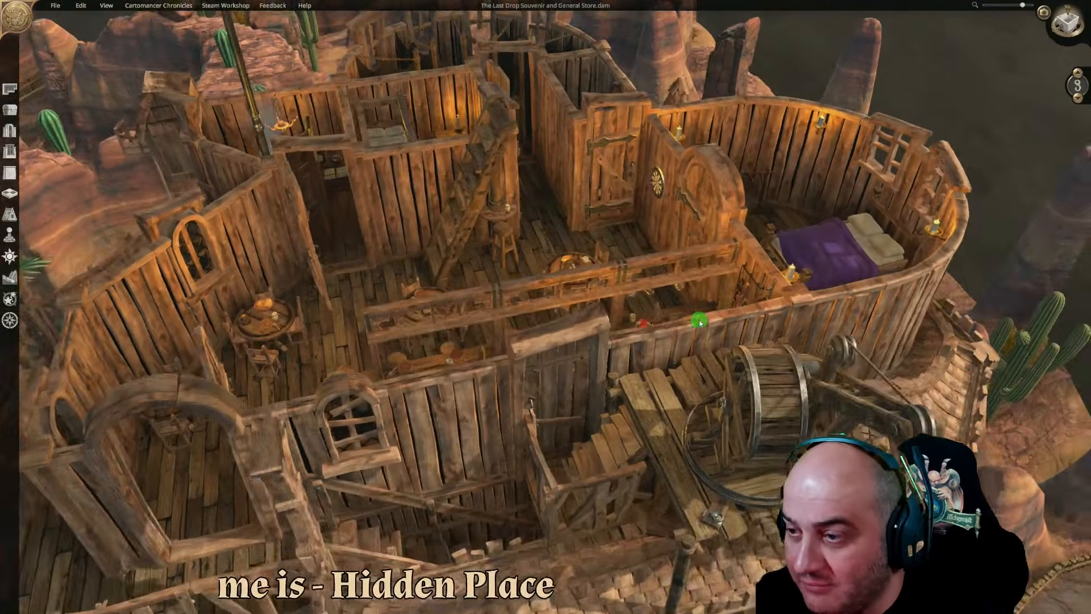
{"action": "right_click_drag", "start_coordinate": [700, 322], "coordinate": [485, 353]}
{"action": "scroll", "coordinate": [485, 353], "scroll_direction": "up", "scroll_amount": 3}
{"action": "key", "text": "w"}
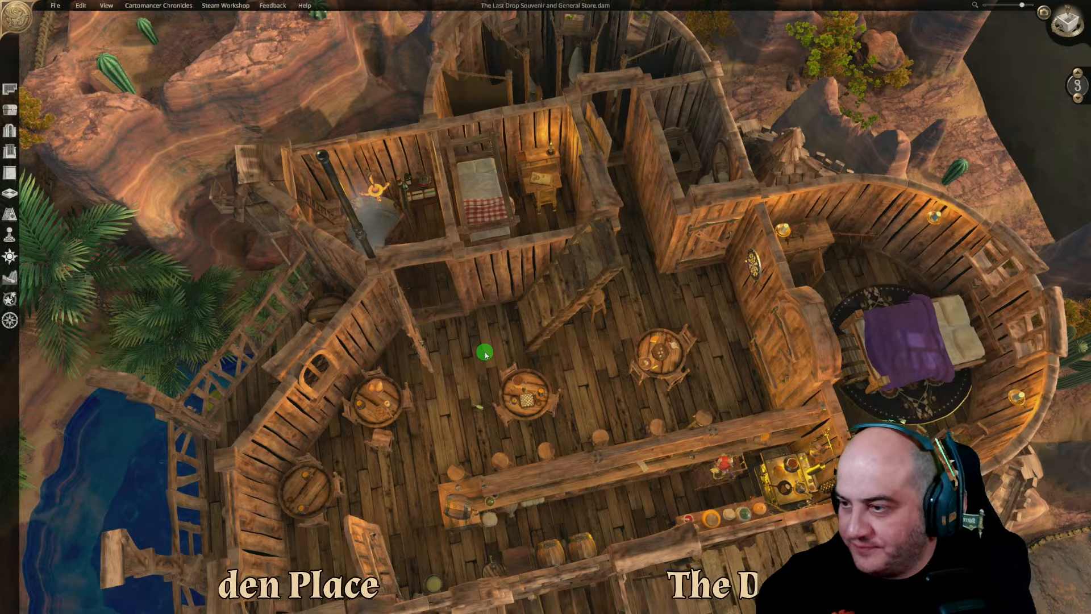
Examine the level 3 saloon, the bar counter and the round bedroom with the purple bed from several sides
{"action": "scroll", "coordinate": [485, 353], "scroll_direction": "up", "scroll_amount": 5}
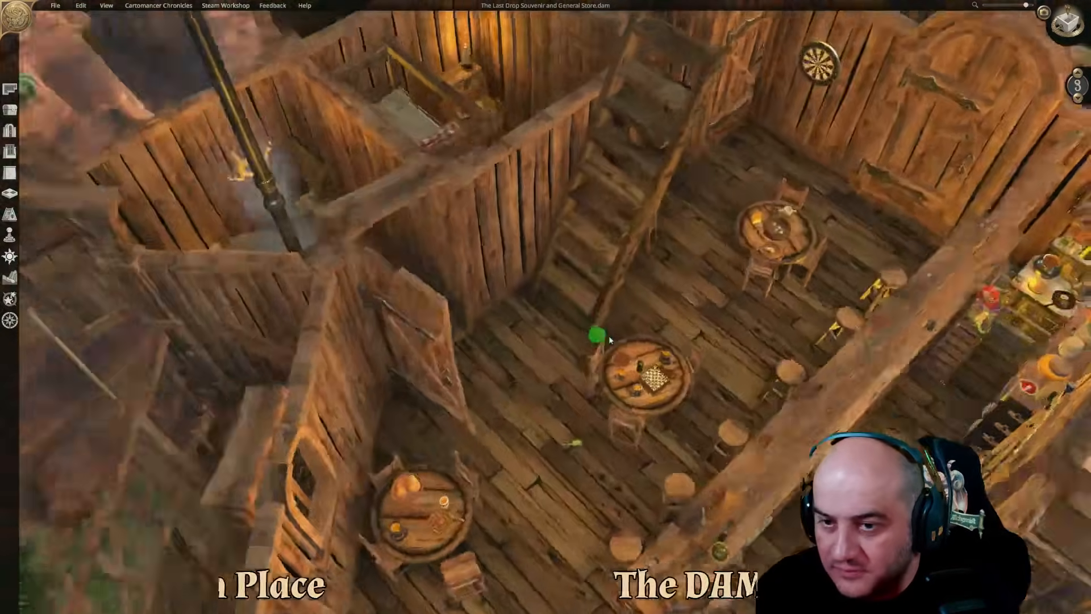
{"action": "right_click_drag", "start_coordinate": [609, 339], "coordinate": [820, 368]}
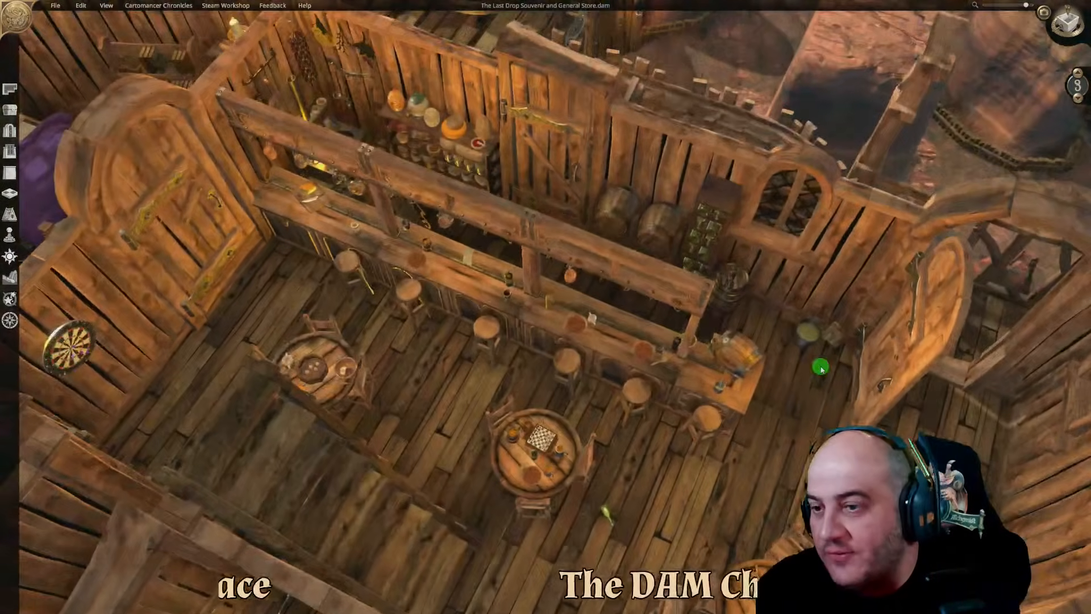
{"action": "middle_click_drag", "start_coordinate": [345, 45], "coordinate": [806, 216]}
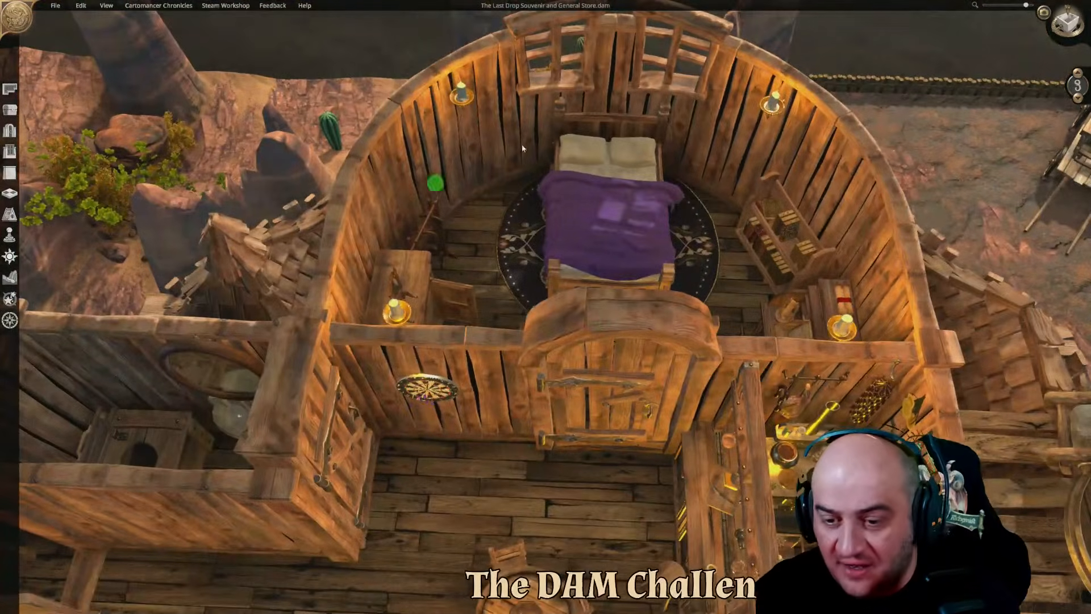
{"action": "middle_click_drag", "start_coordinate": [523, 149], "coordinate": [605, 103]}
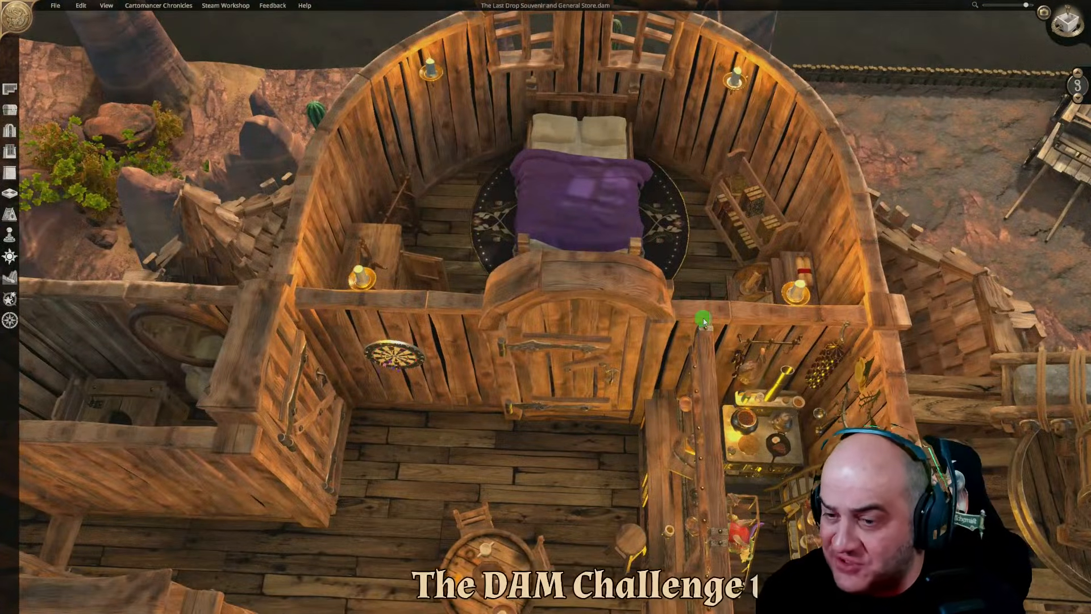
{"action": "right_click_drag", "start_coordinate": [449, 534], "coordinate": [699, 326]}
{"action": "middle_click_drag", "start_coordinate": [699, 327], "coordinate": [448, 398]}
{"action": "right_click_drag", "start_coordinate": [448, 397], "coordinate": [517, 546]}
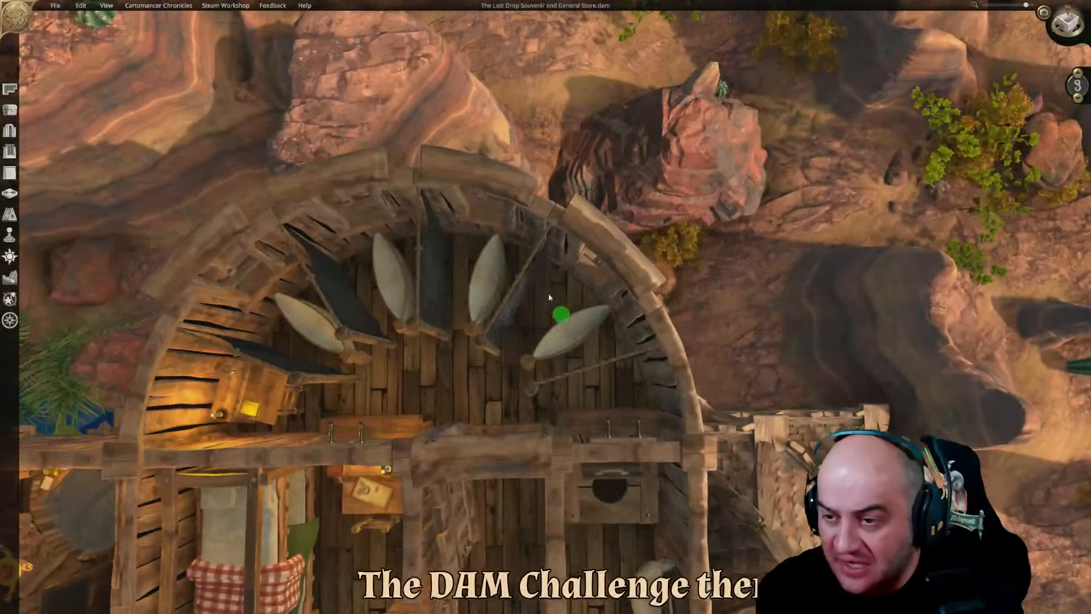
Inspect the curved hammock room, the toilet, the small bedroom and the kitchen on level 3
{"action": "right_click_drag", "start_coordinate": [549, 297], "coordinate": [479, 272]}
{"action": "right_click_drag", "start_coordinate": [639, 278], "coordinate": [489, 112]}
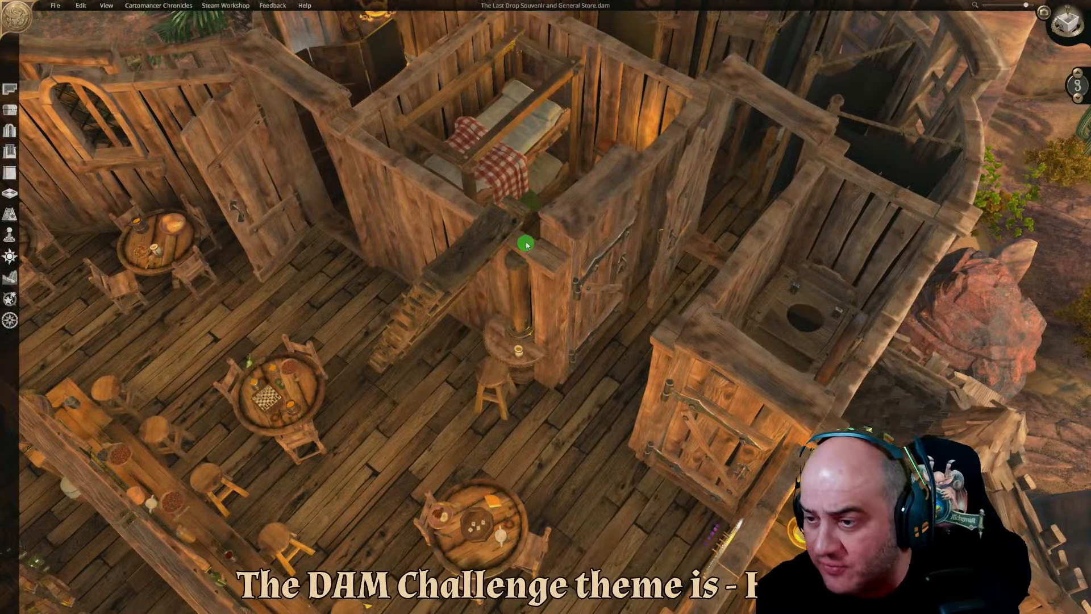
{"action": "right_click_drag", "start_coordinate": [526, 245], "coordinate": [577, 341]}
{"action": "middle_click_drag", "start_coordinate": [658, 404], "coordinate": [666, 324]}
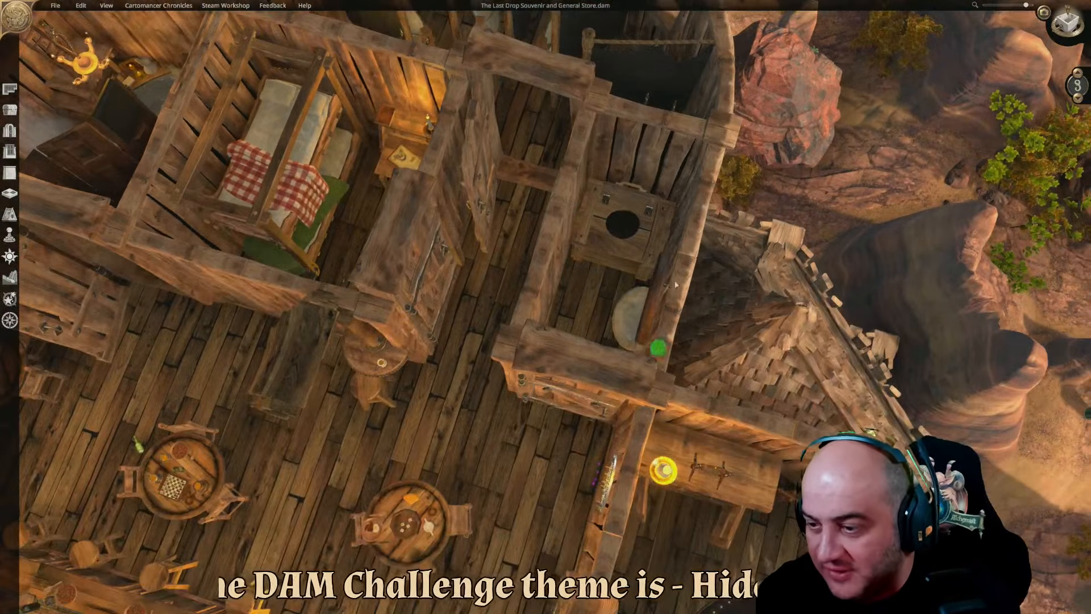
{"action": "right_click_drag", "start_coordinate": [581, 479], "coordinate": [560, 448]}
{"action": "right_click_drag", "start_coordinate": [538, 405], "coordinate": [391, 360]}
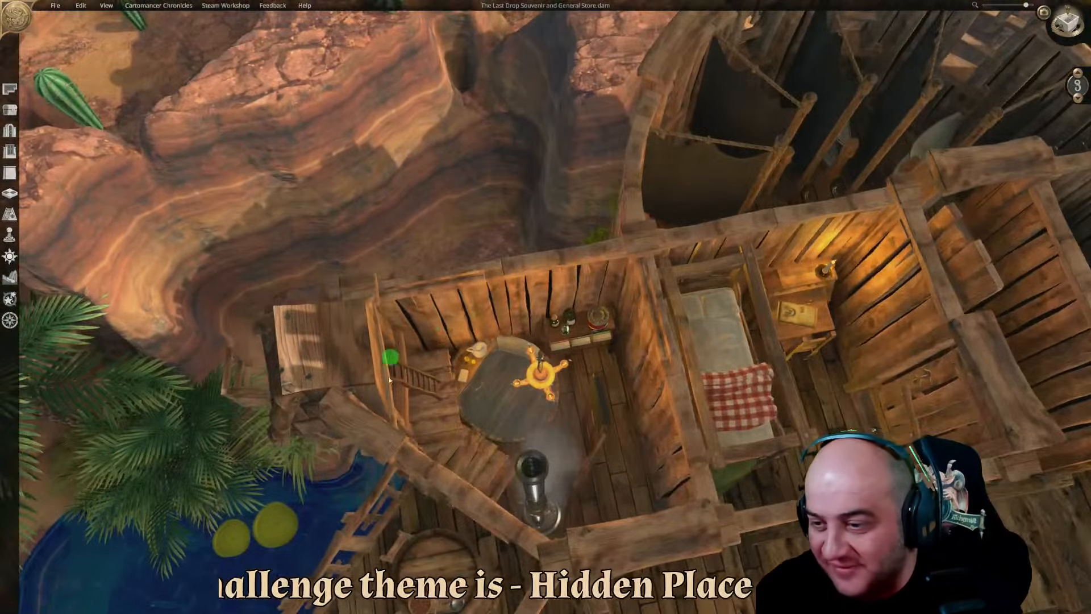
View the saloon tables and the wooden balcony alongside the pond
{"action": "key", "text": "s"}
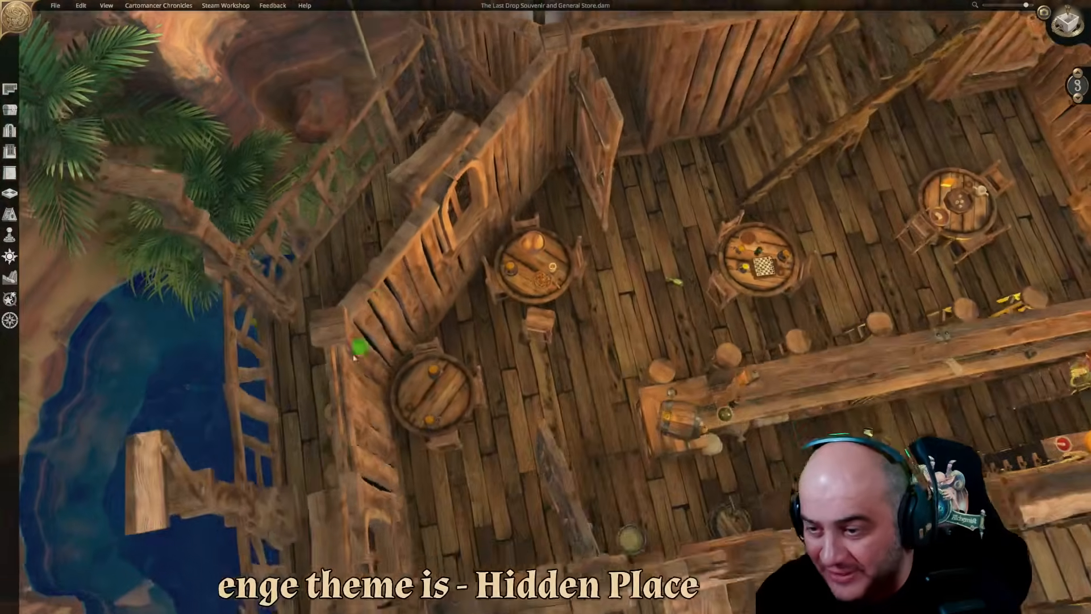
{"action": "key", "text": "d"}
{"action": "key", "text": "a"}
{"action": "key", "text": "w"}
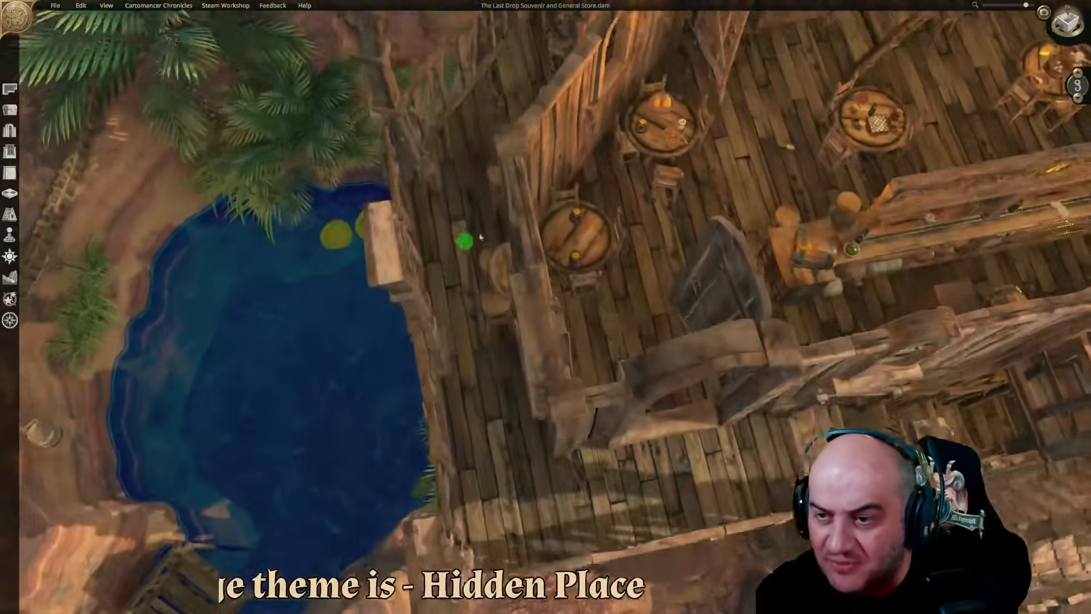
{"action": "key", "text": "s"}
{"action": "key", "text": "d"}
{"action": "key", "text": "d"}
{"action": "key", "text": "s"}
Examine the shingled roof and the treadwheel crane with its hanging platform on the building's outer side
{"action": "right_click_drag", "start_coordinate": [453, 412], "coordinate": [254, 242]}
{"action": "key", "text": "a"}
{"action": "key", "text": "s"}
{"action": "scroll", "coordinate": [767, 487], "scroll_direction": "up", "scroll_amount": 2}
{"action": "key", "text": "d"}
{"action": "key", "text": "w"}
{"action": "scroll", "coordinate": [758, 471], "scroll_direction": "down", "scroll_amount": 3}
{"action": "key", "text": "d"}
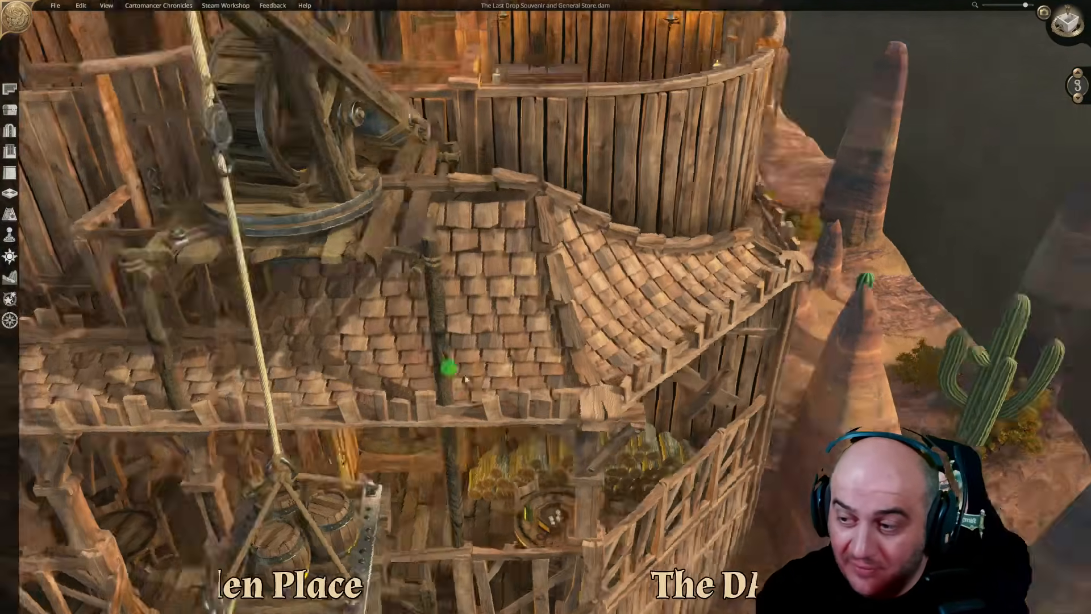
Survey the level 3 floor from the rear rooms across to the saloon staircase and bar
{"action": "right_click_drag", "start_coordinate": [466, 379], "coordinate": [608, 368]}
{"action": "key", "text": "d"}
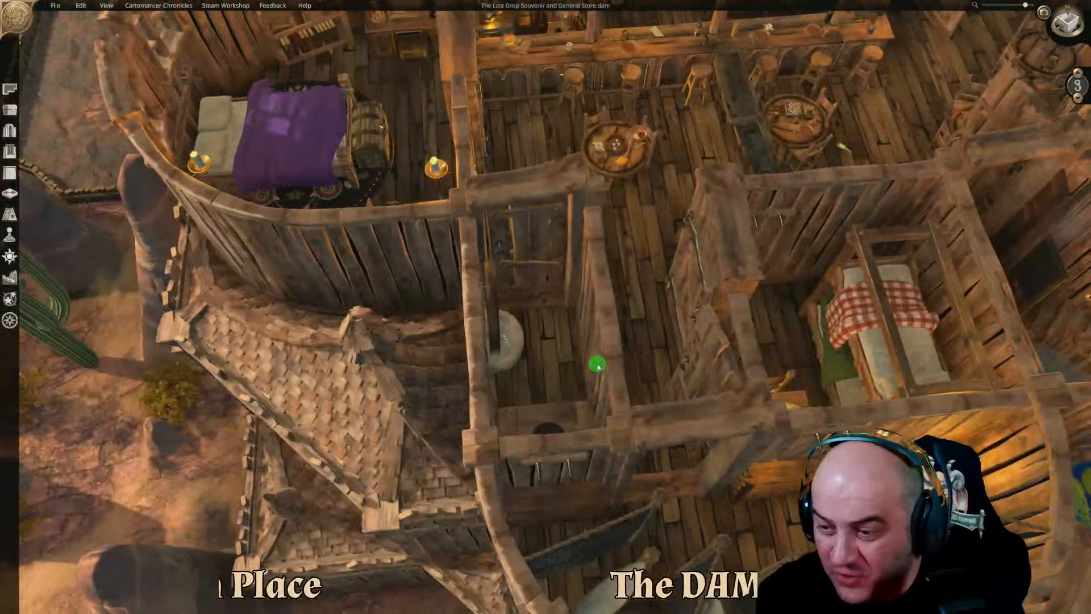
{"action": "scroll", "coordinate": [588, 375], "scroll_direction": "down", "scroll_amount": 2}
{"action": "key", "text": "w"}
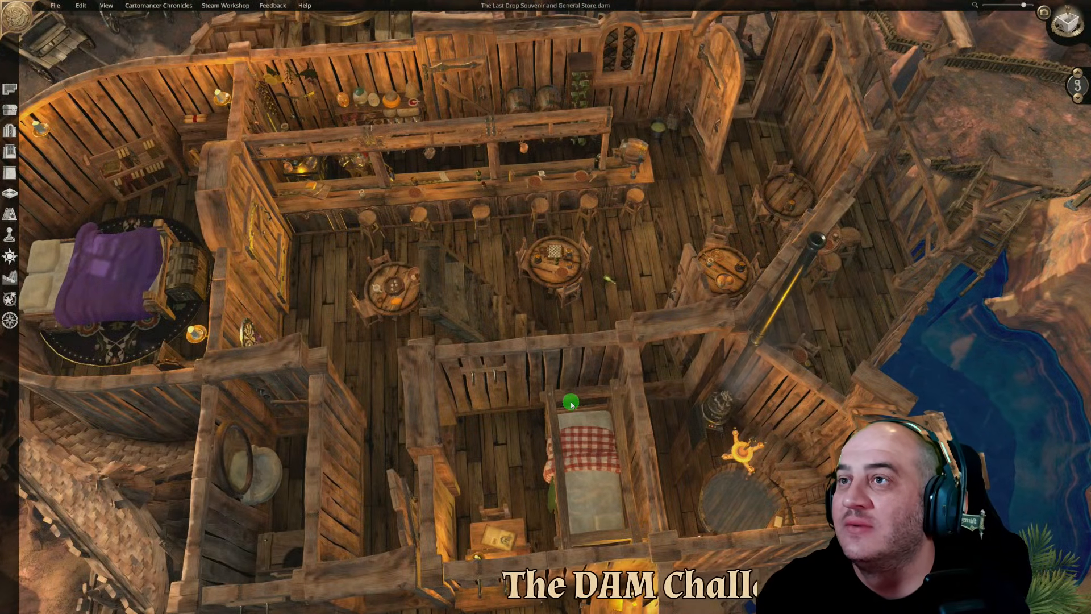
{"action": "key", "text": "w"}
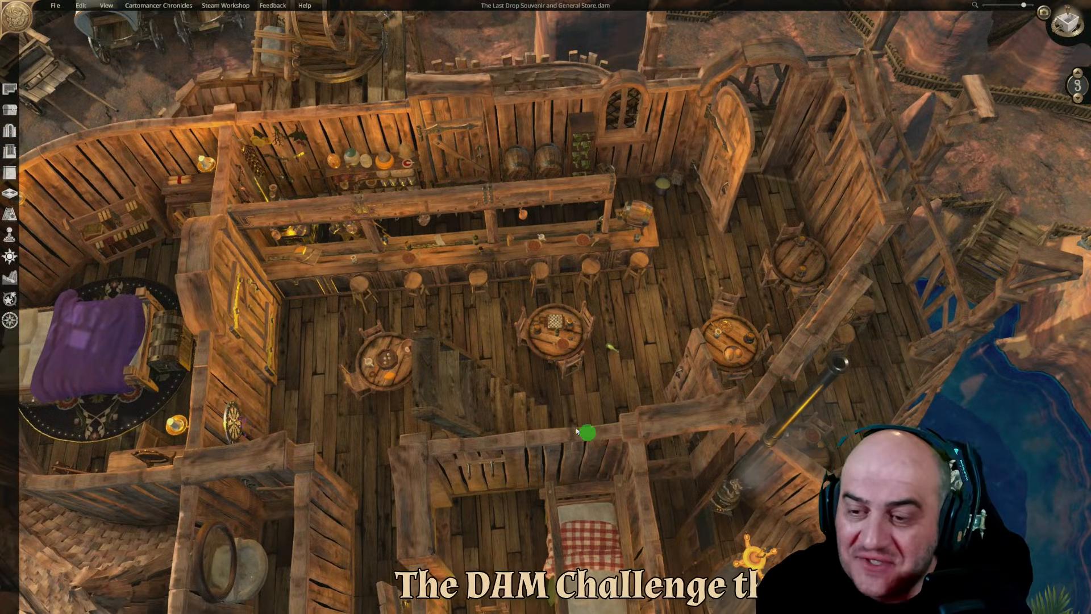
{"action": "scroll", "coordinate": [589, 435], "scroll_direction": "up", "scroll_amount": 1}
{"action": "key", "text": "w"}
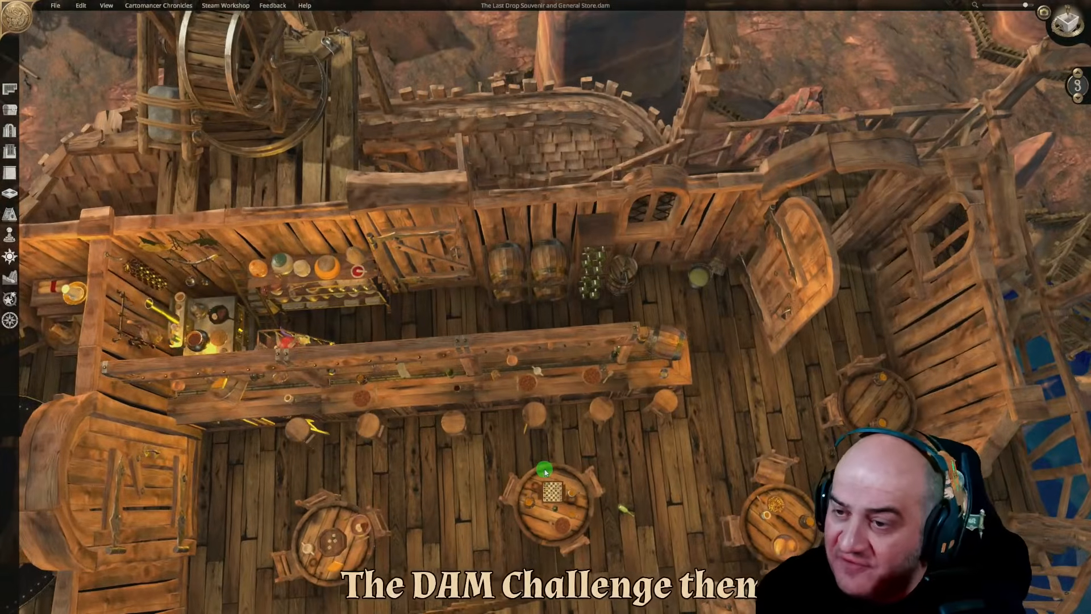
{"action": "key", "text": "s"}
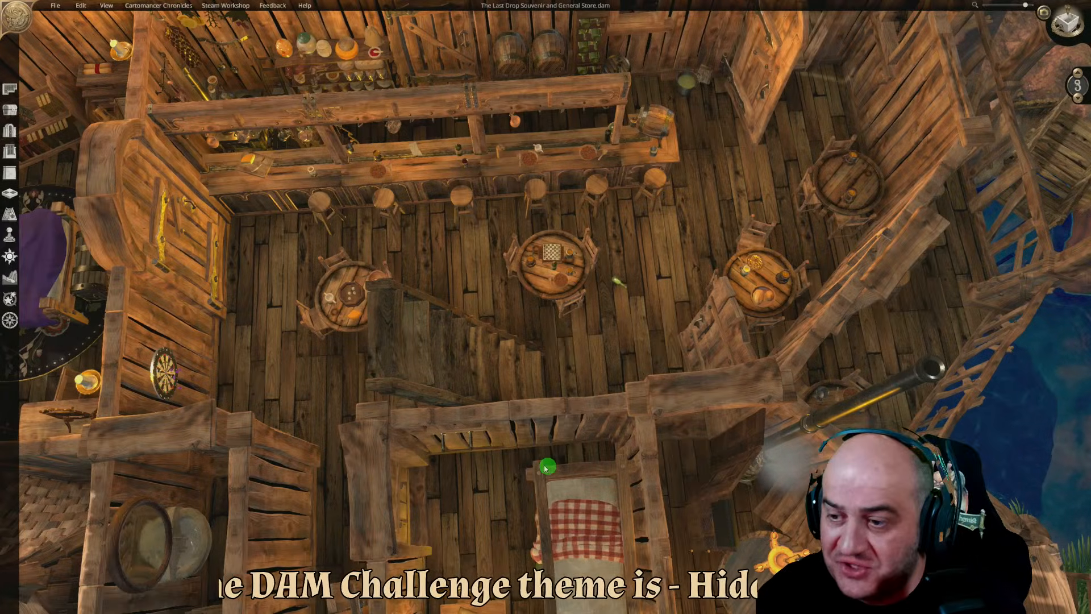
Look over the toilet and bedroom side of level 3, and the rope lift beside the balcony
{"action": "key", "text": "w"}
{"action": "key", "text": "a"}
{"action": "scroll", "coordinate": [509, 484], "scroll_direction": "up", "scroll_amount": 1}
{"action": "key", "text": "s"}
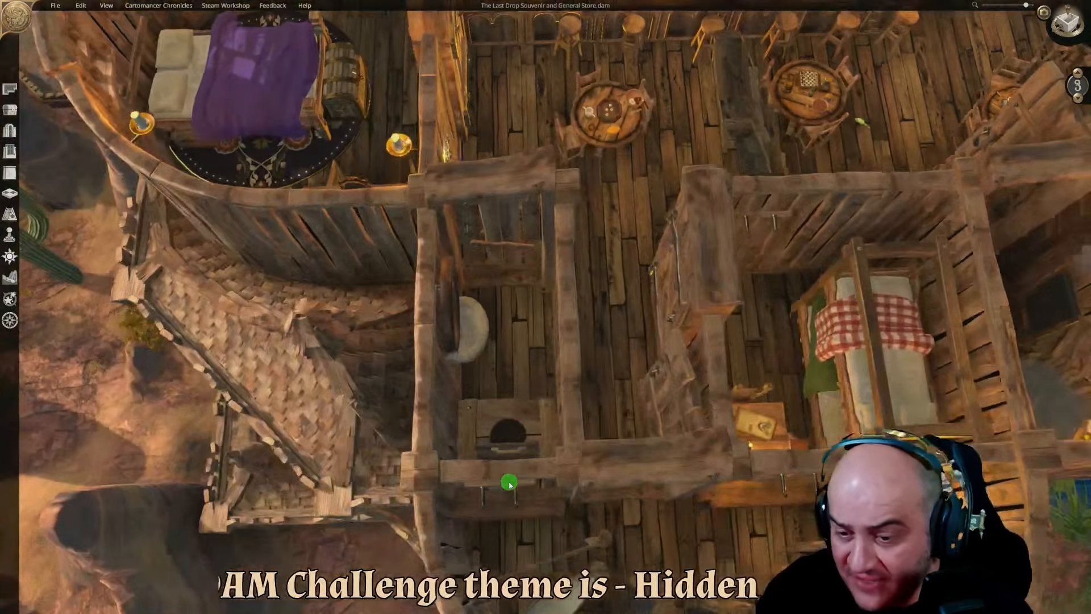
{"action": "key", "text": "d"}
{"action": "key", "text": "s"}
{"action": "key", "text": "s"}
{"action": "key", "text": "d"}
{"action": "middle_click_drag", "start_coordinate": [497, 466], "coordinate": [232, 455]}
{"action": "key", "text": "w"}
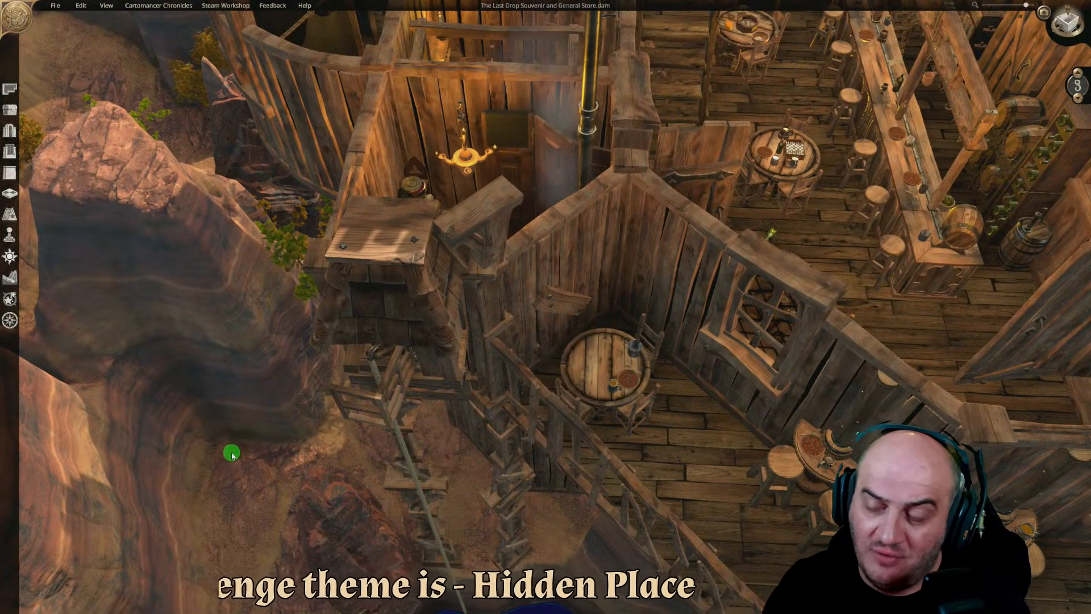
Inspect the pond with its bucket hoist and wooden stairs, and the store's front entrance
{"action": "key", "text": "s"}
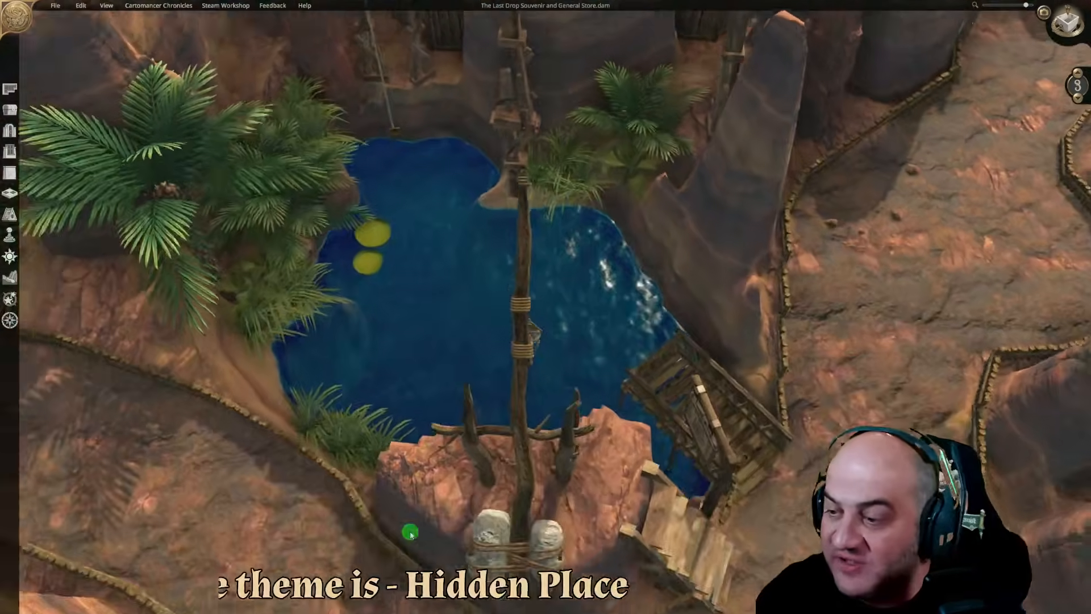
{"action": "middle_click_drag", "start_coordinate": [411, 534], "coordinate": [266, 460]}
{"action": "key", "text": "d"}
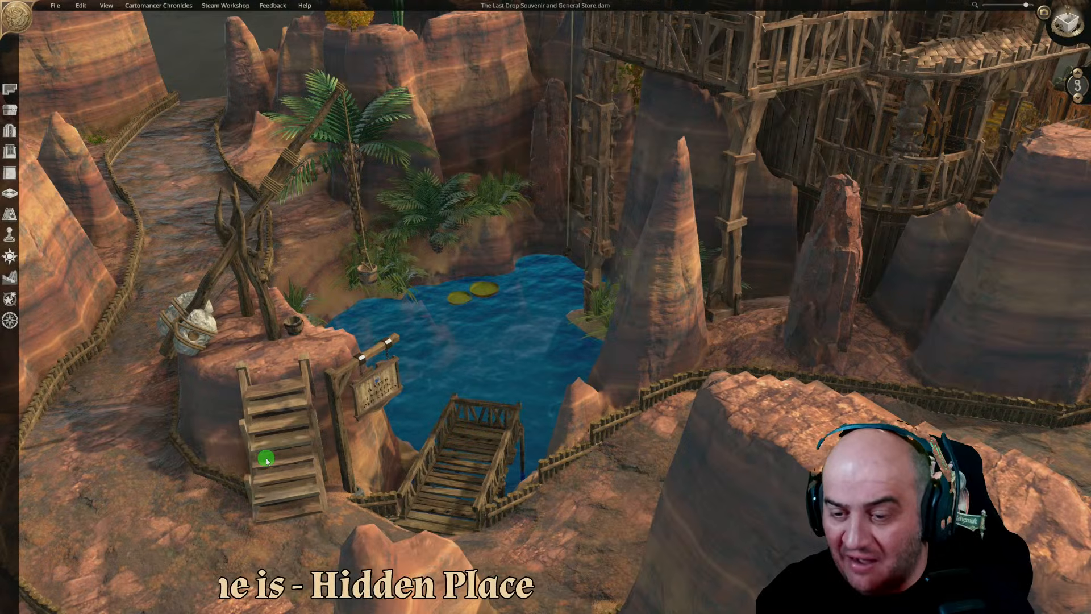
{"action": "key", "text": "d"}
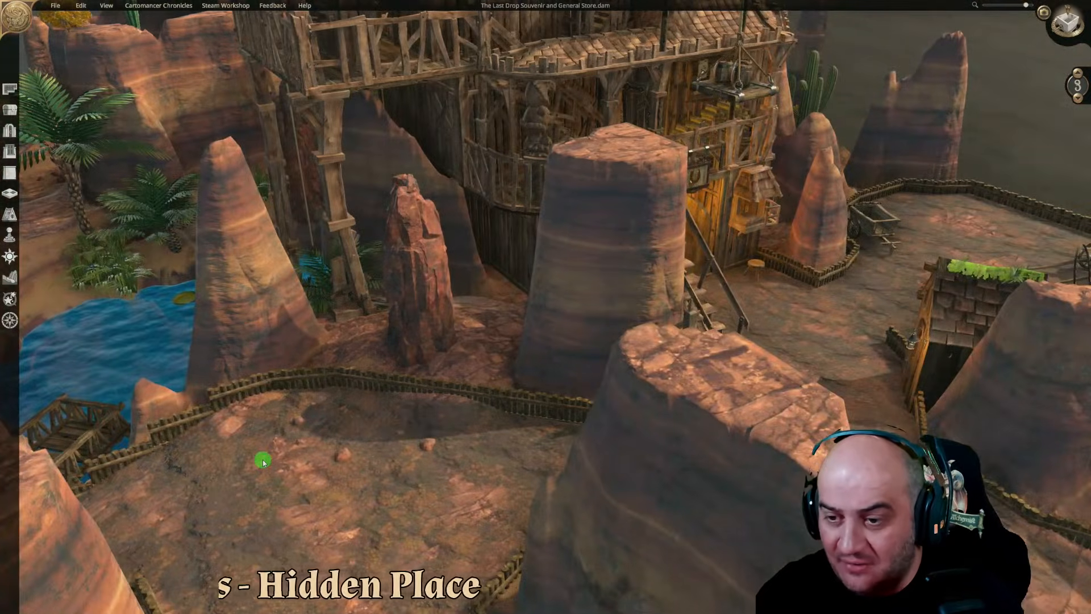
{"action": "key", "text": "w"}
{"action": "middle_click_drag", "start_coordinate": [262, 461], "coordinate": [175, 465]}
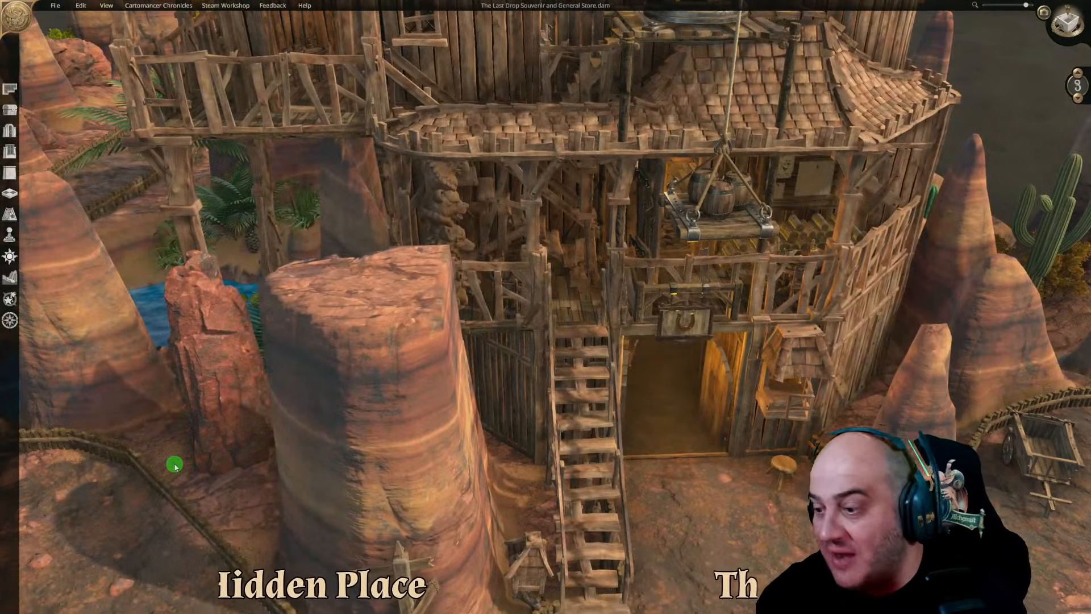
Survey the whole building, the pond and the surrounding canyon road from a distance
{"action": "key", "text": "s"}
{"action": "key", "text": "d"}
{"action": "middle_click_drag", "start_coordinate": [276, 480], "coordinate": [309, 527]}
{"action": "key", "text": "w"}
{"action": "key", "text": "s"}
{"action": "scroll", "coordinate": [266, 489], "scroll_direction": "down", "scroll_amount": 5}
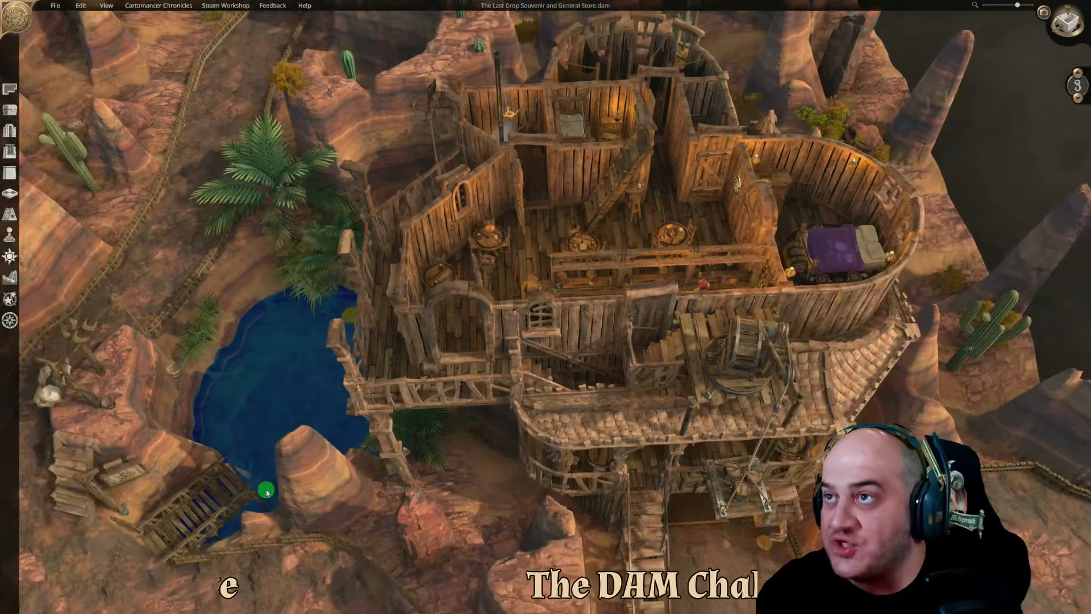
{"action": "key", "text": "s"}
{"action": "middle_click_drag", "start_coordinate": [266, 489], "coordinate": [245, 439]}
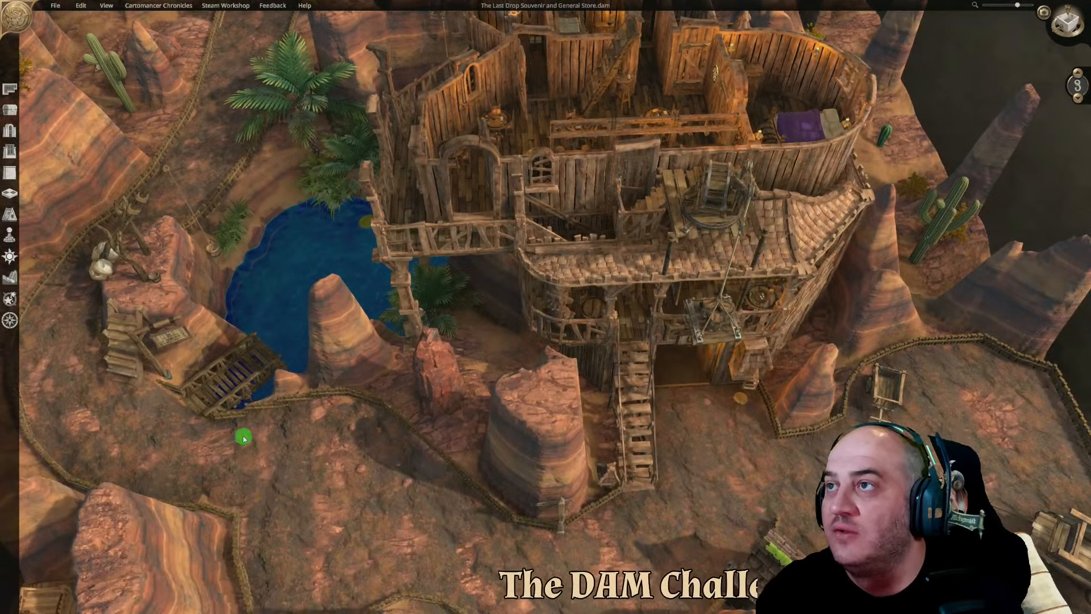
{"action": "key", "text": "a"}
{"action": "key", "text": "w"}
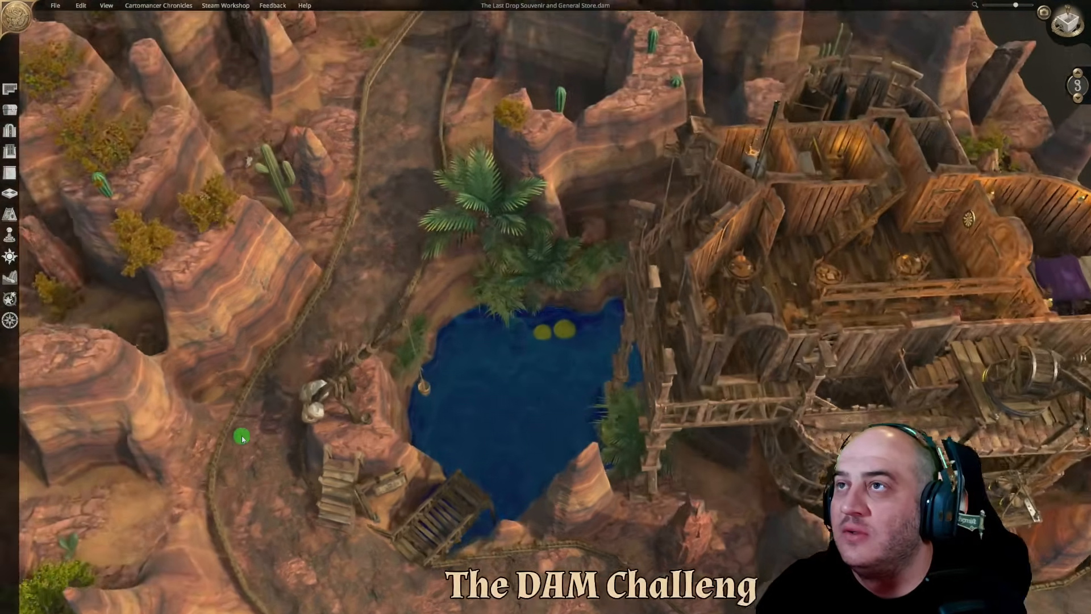
Follow the canyon road past the pond to the map edge and examine its border up close
{"action": "key", "text": "w"}
{"action": "scroll", "coordinate": [242, 437], "scroll_direction": "up", "scroll_amount": 3}
{"action": "middle_click_drag", "start_coordinate": [246, 445], "coordinate": [503, 479]}
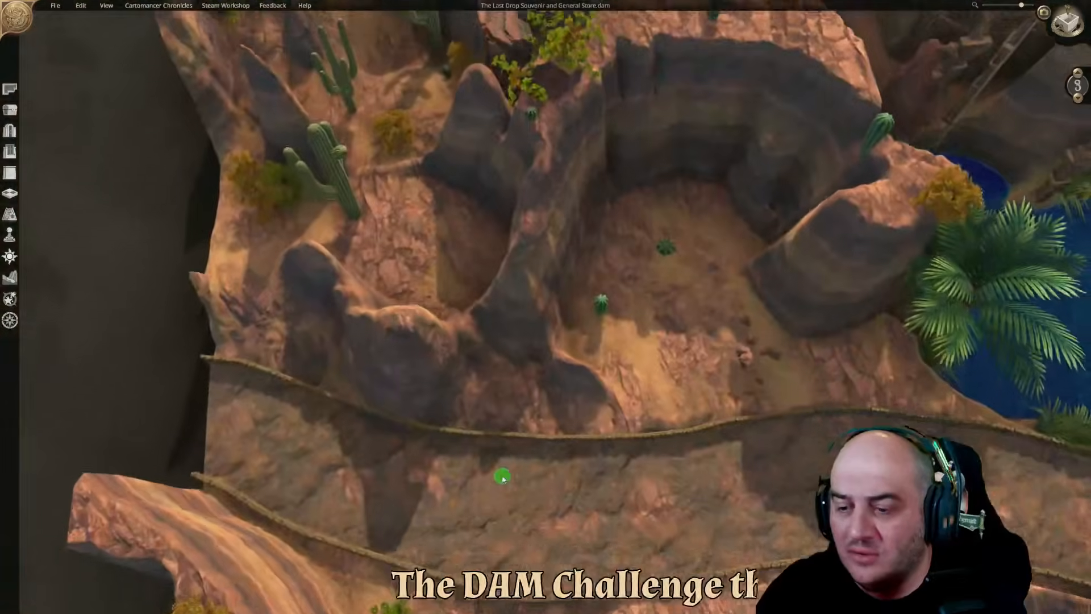
{"action": "key", "text": "s"}
{"action": "scroll", "coordinate": [494, 490], "scroll_direction": "up", "scroll_amount": 2}
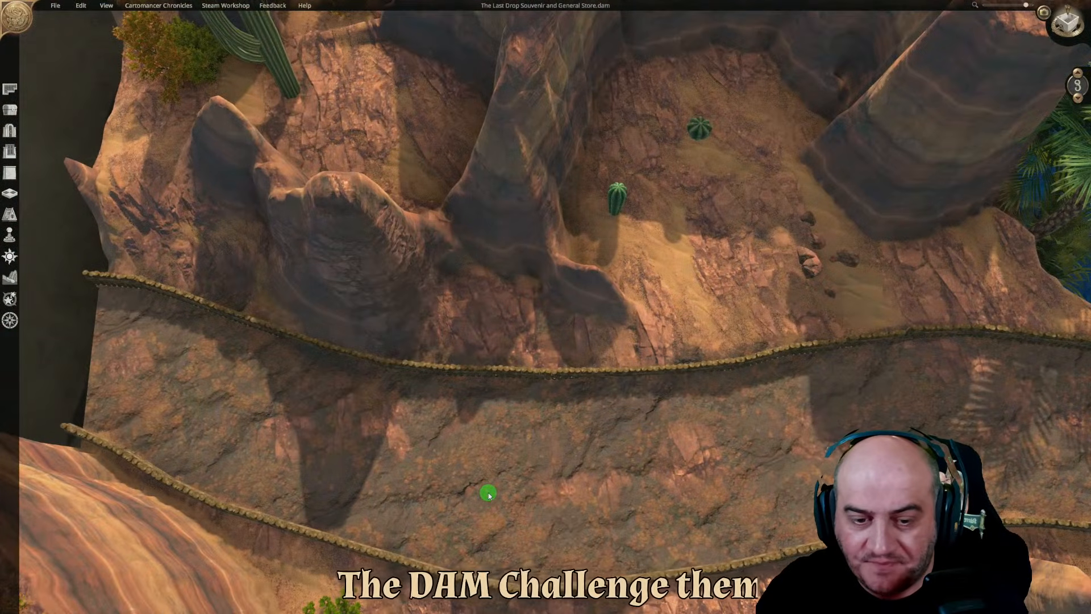
{"action": "key", "text": "d"}
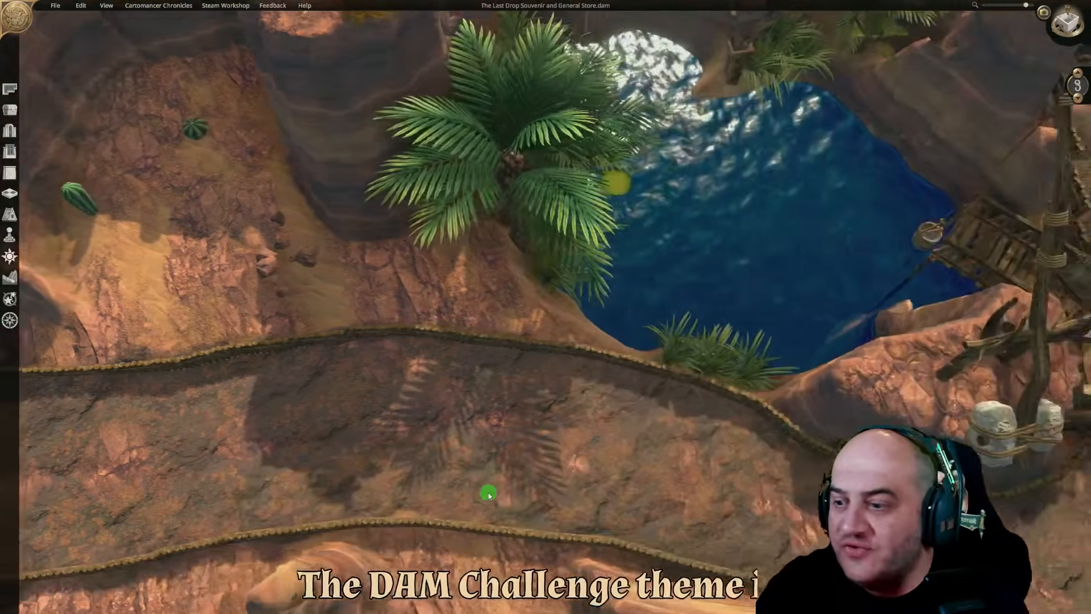
{"action": "middle_click_drag", "start_coordinate": [489, 495], "coordinate": [256, 390]}
{"action": "key", "text": "w"}
{"action": "scroll", "coordinate": [489, 321], "scroll_direction": "up", "scroll_amount": 3}
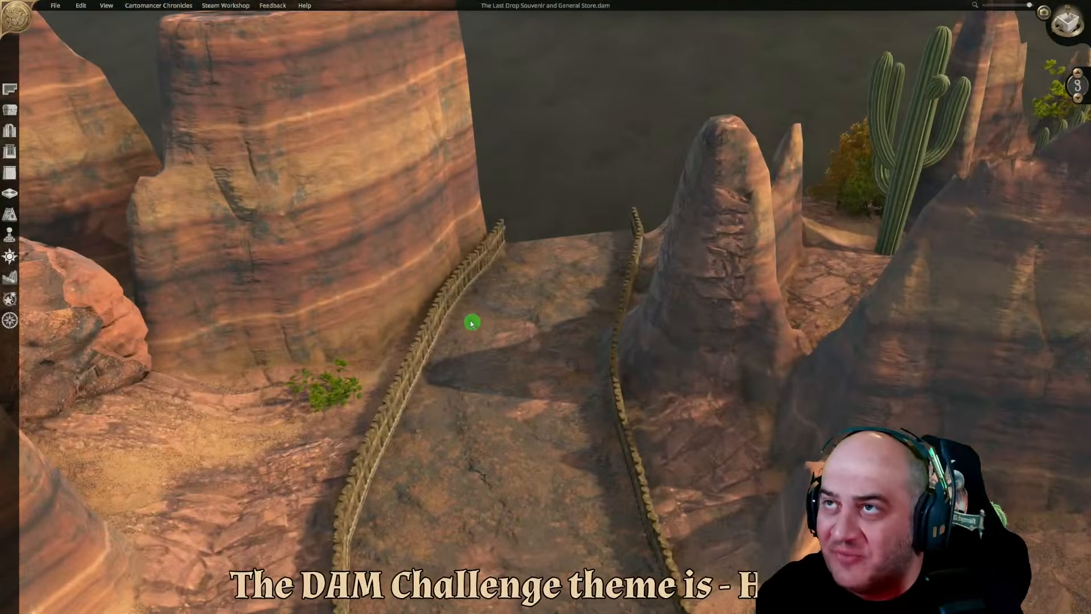
Select a piece of the canyon road's border near the map edge to identify the object used
{"action": "middle_click_drag", "start_coordinate": [475, 315], "coordinate": [210, 373]}
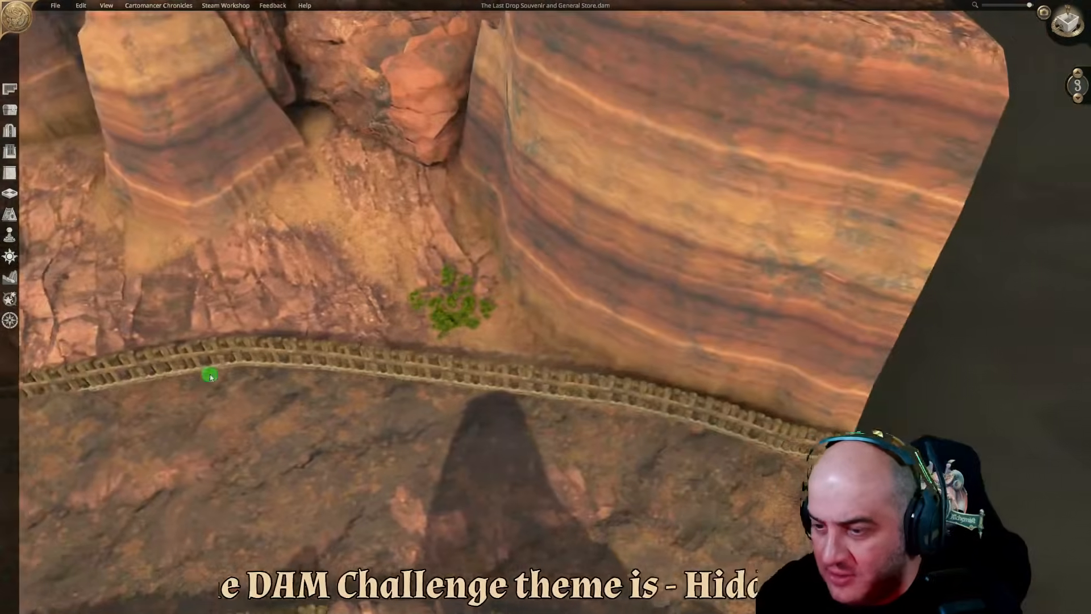
{"action": "left_click", "coordinate": [473, 407]}
{"action": "left_click", "coordinate": [449, 412]}
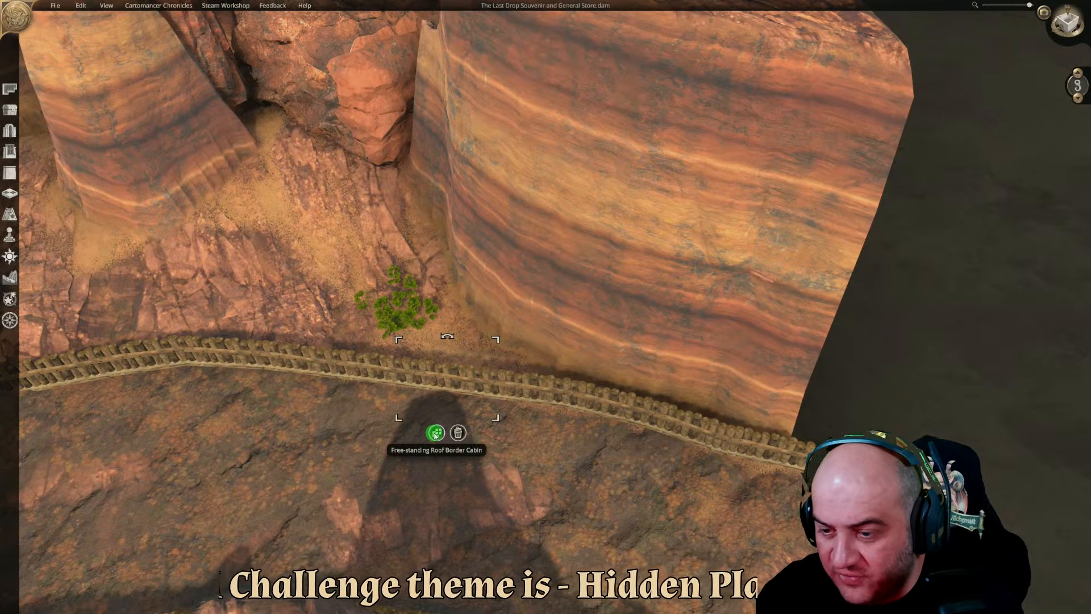
Examine the road border along the sandy alcove, the palm tree and the pond
{"action": "key", "text": "a"}
{"action": "key", "text": "s"}
{"action": "middle_click_drag", "start_coordinate": [435, 434], "coordinate": [756, 402]}
{"action": "key", "text": "d"}
{"action": "key", "text": "s"}
{"action": "middle_click_drag", "start_coordinate": [371, 425], "coordinate": [643, 433]}
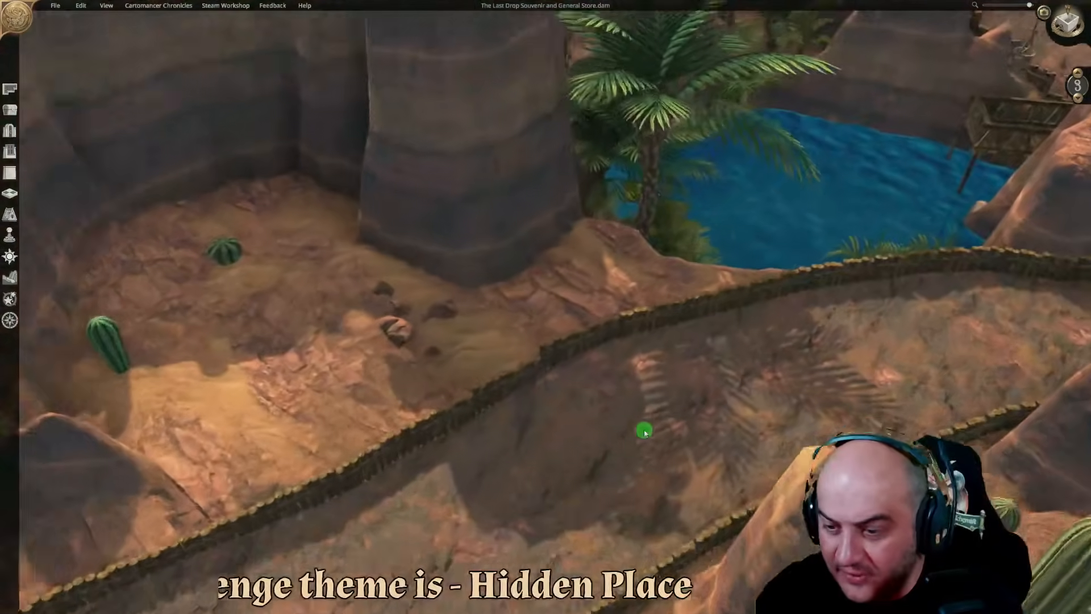
{"action": "key", "text": "s"}
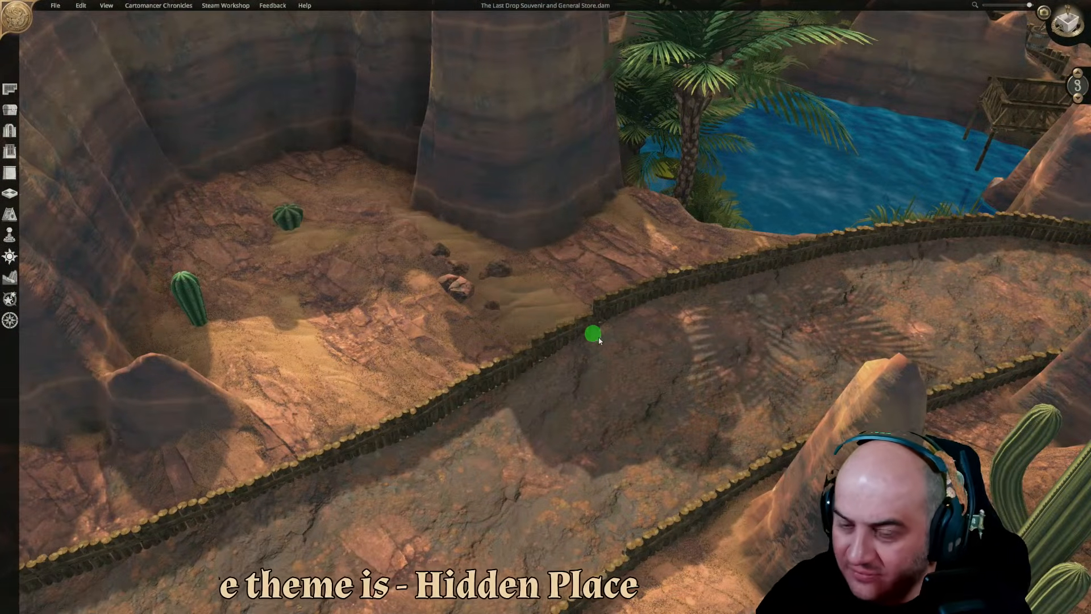
{"action": "key", "text": "w"}
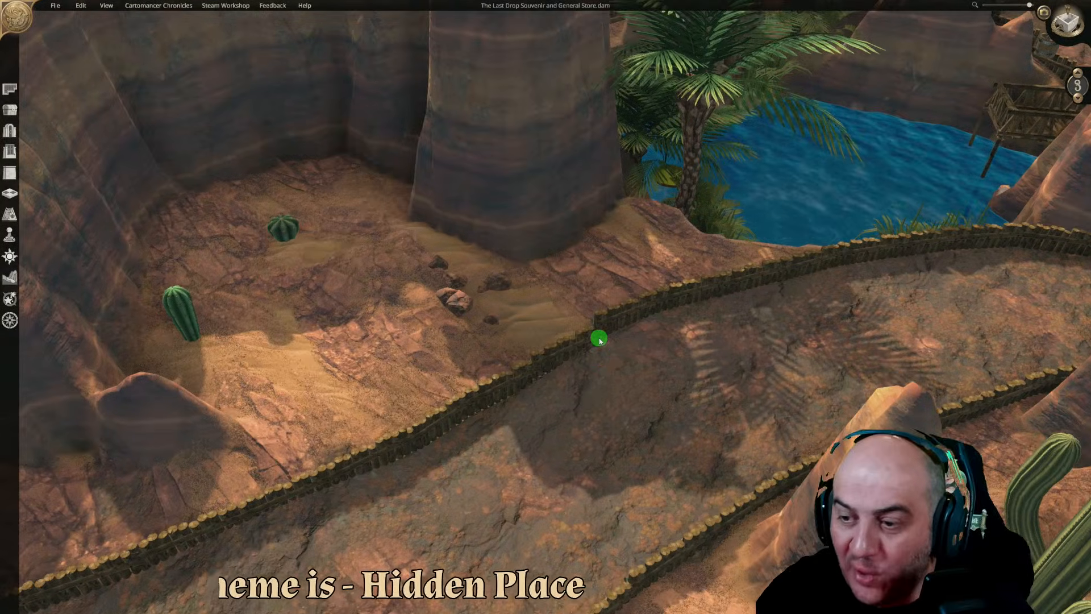
{"action": "key", "text": "d"}
{"action": "middle_click_drag", "start_coordinate": [611, 397], "coordinate": [544, 390]}
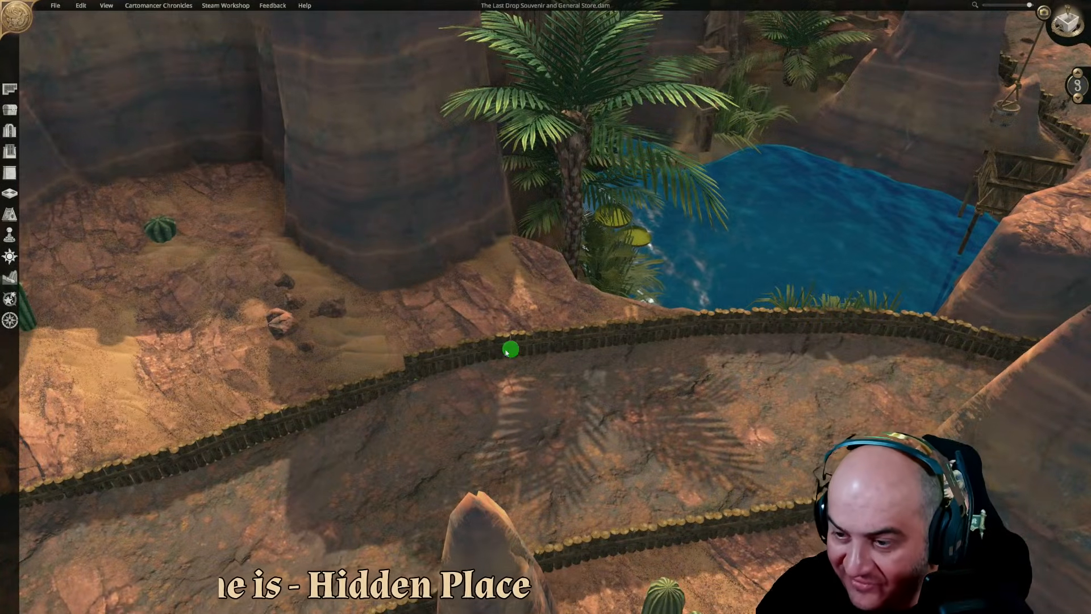
Follow the canyon road past the pond, the cliff stairs and the cactus slopes to the caravan wagon and tent camp
{"action": "key", "text": "d"}
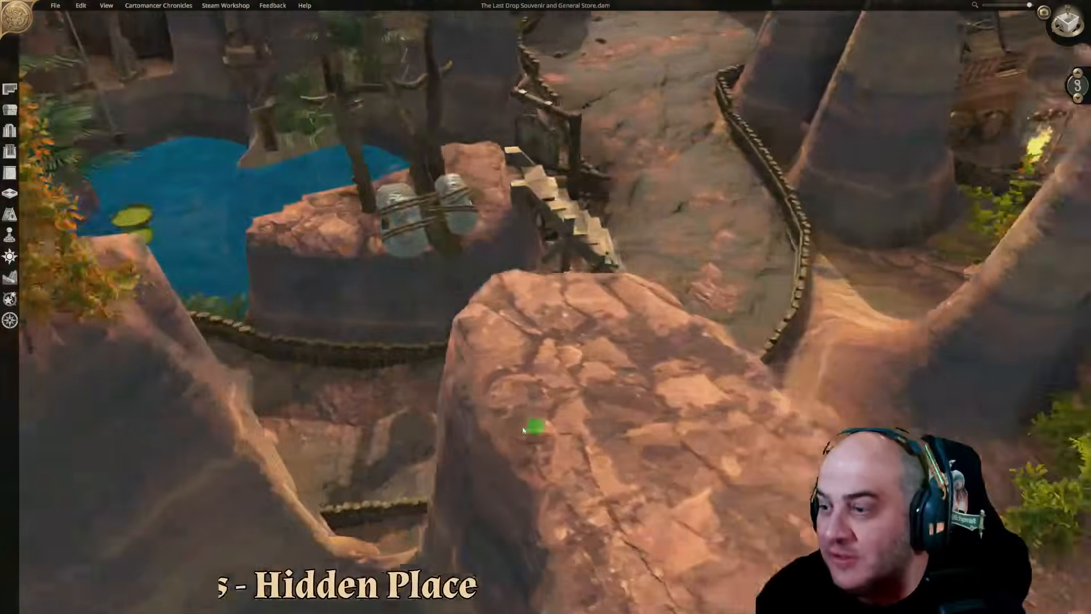
{"action": "middle_click_drag", "start_coordinate": [534, 426], "coordinate": [237, 429]}
{"action": "key", "text": "s"}
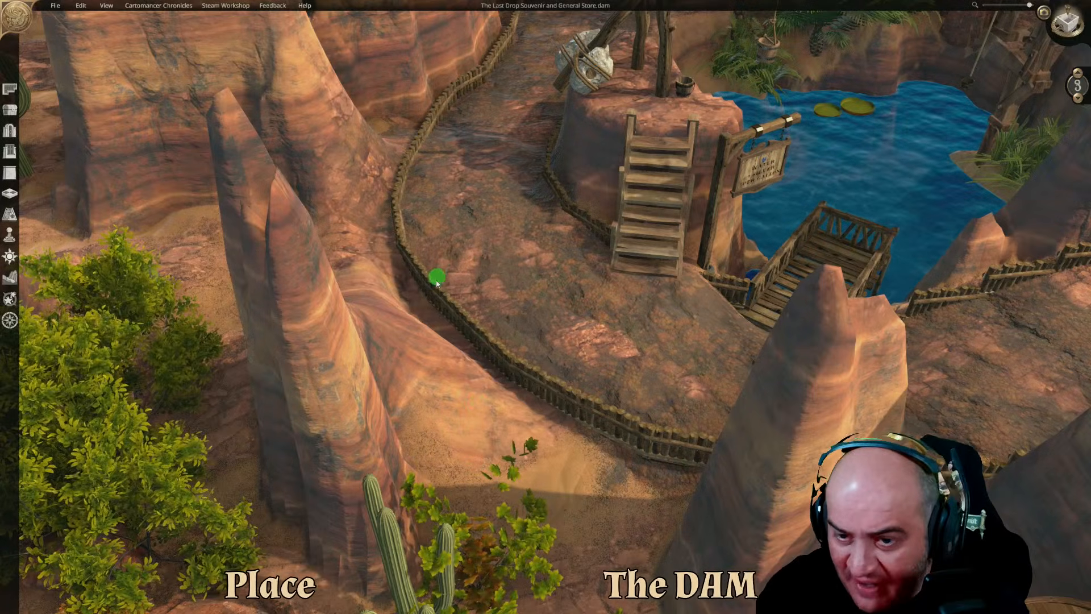
{"action": "key", "text": "w"}
{"action": "key", "text": "a"}
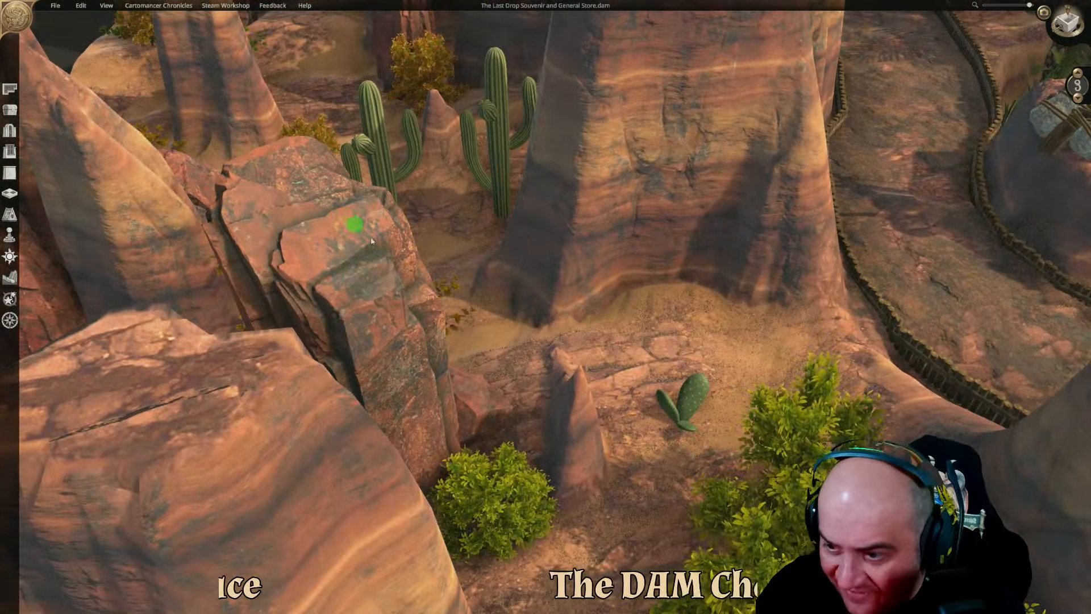
{"action": "key", "text": "d"}
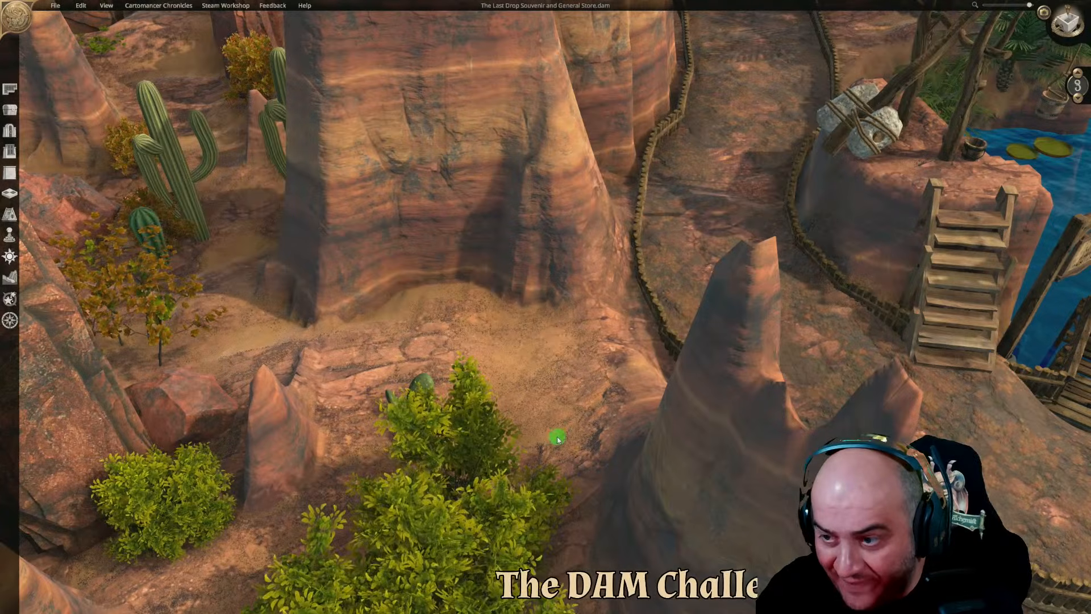
{"action": "key", "text": "w"}
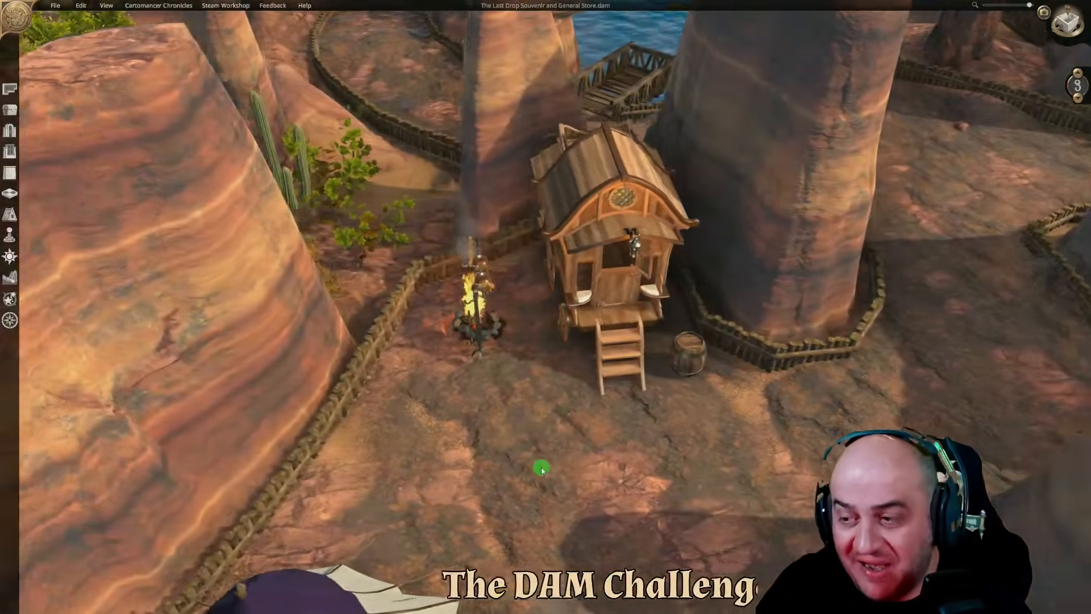
{"action": "key", "text": "d"}
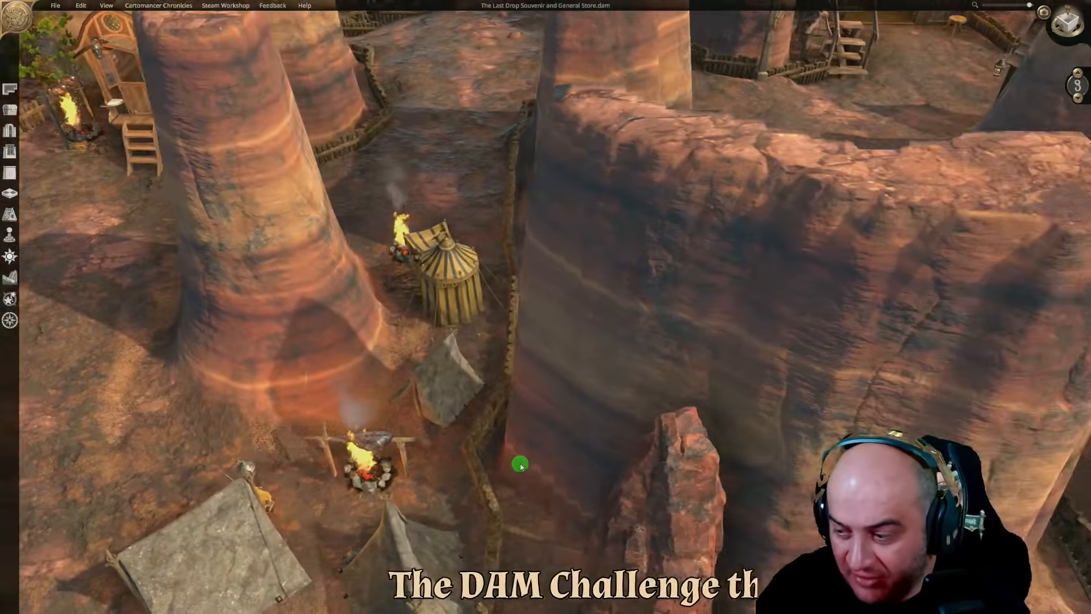
Survey the bordered canyon road from the tent camp to the store's front stairs and open entrance
{"action": "scroll", "coordinate": [520, 465], "scroll_direction": "down", "scroll_amount": 3}
{"action": "key", "text": "d"}
{"action": "middle_click_drag", "start_coordinate": [520, 466], "coordinate": [470, 443]}
{"action": "key", "text": "w"}
{"action": "key", "text": "w"}
{"action": "key", "text": "d"}
{"action": "key", "text": "a"}
{"action": "key", "text": "s"}
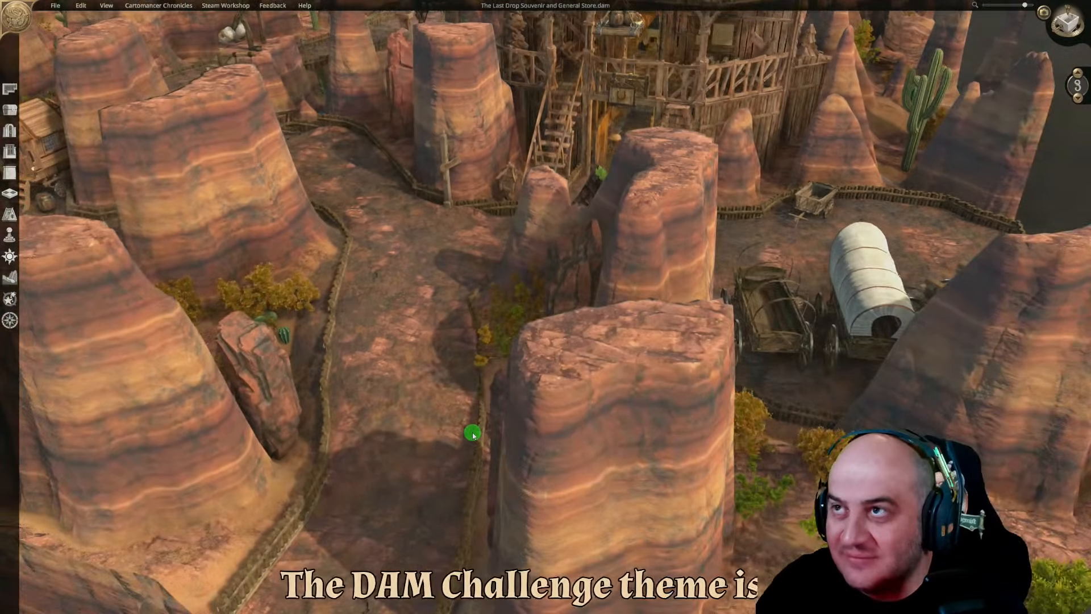
{"action": "key", "text": "a"}
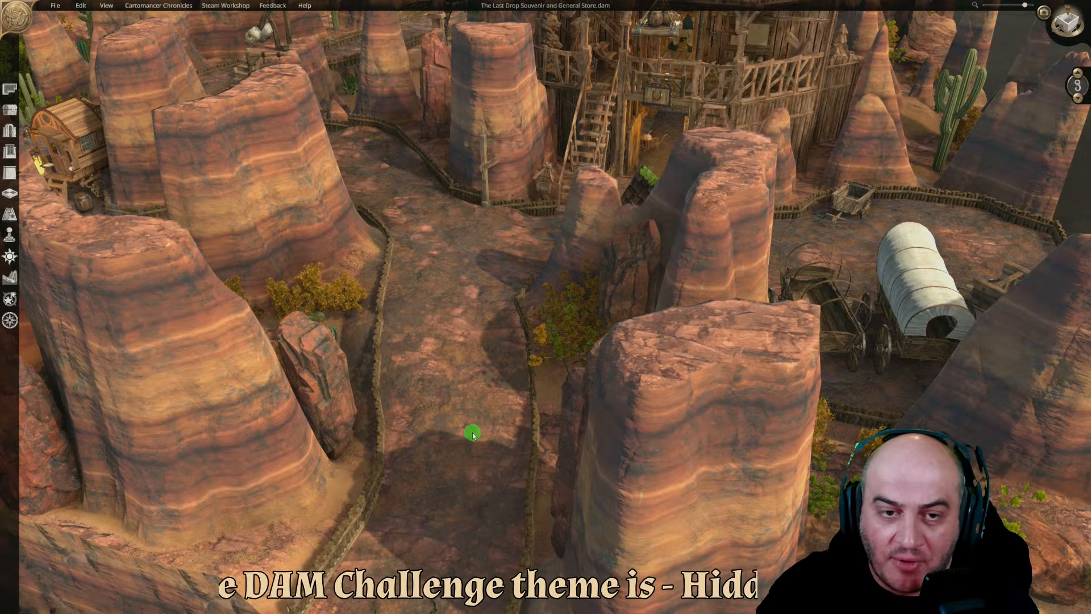
{"action": "key", "text": "w"}
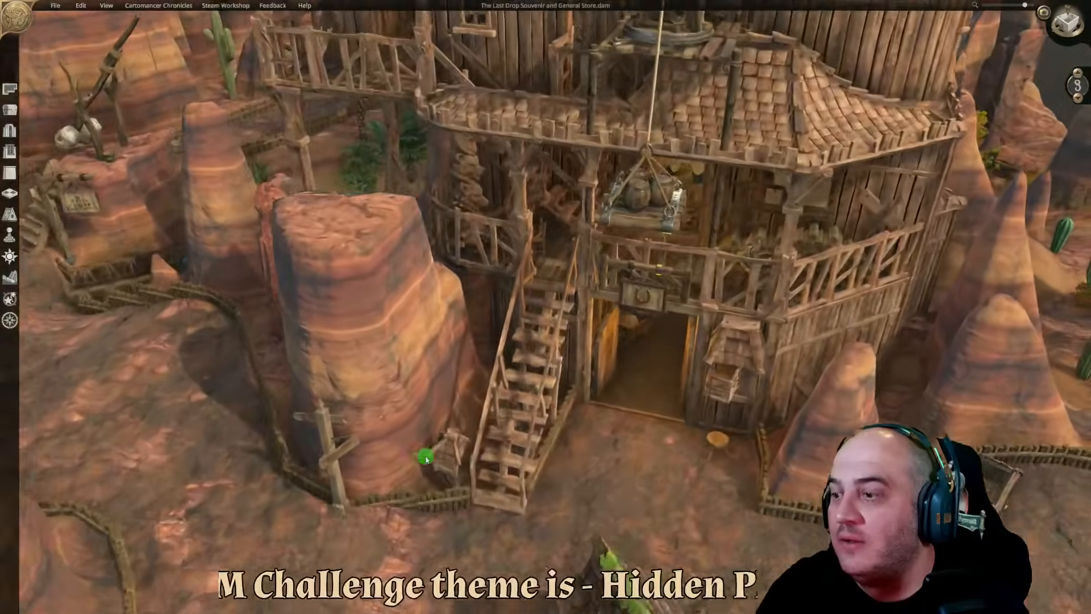
{"action": "key", "text": "w"}
{"action": "key", "text": "d"}
{"action": "middle_click_drag", "start_coordinate": [435, 460], "coordinate": [523, 386]}
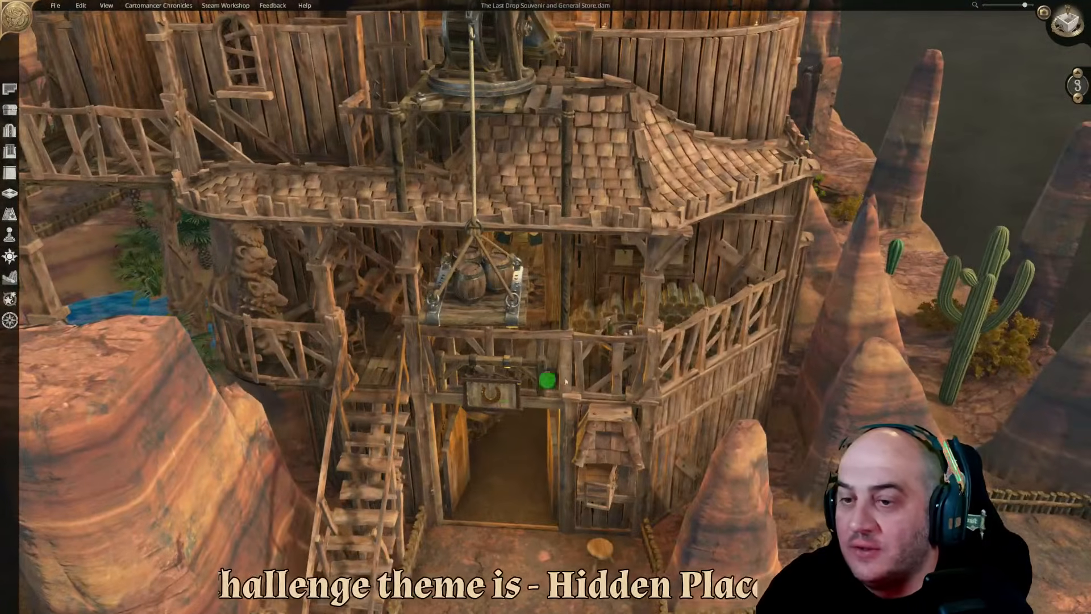
Raise the displayed floor to 5 and view the whole store with its roofs from the front
{"action": "left_click", "coordinate": [1080, 74]}
{"action": "left_click", "coordinate": [1080, 73]}
{"action": "key", "text": "s"}
{"action": "key", "text": "a"}
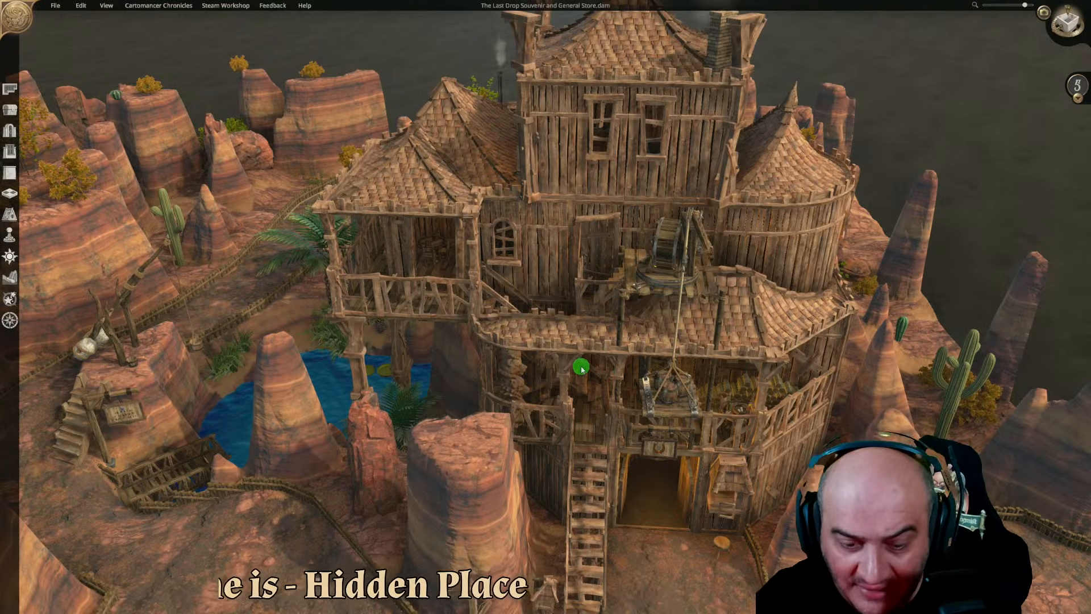
{"action": "key", "text": "s"}
{"action": "key", "text": "a"}
Examine the borders around the tent camp and the yard with the covered wagon and carts from above
{"action": "middle_click_drag", "start_coordinate": [565, 375], "coordinate": [78, 439]}
{"action": "key", "text": "s"}
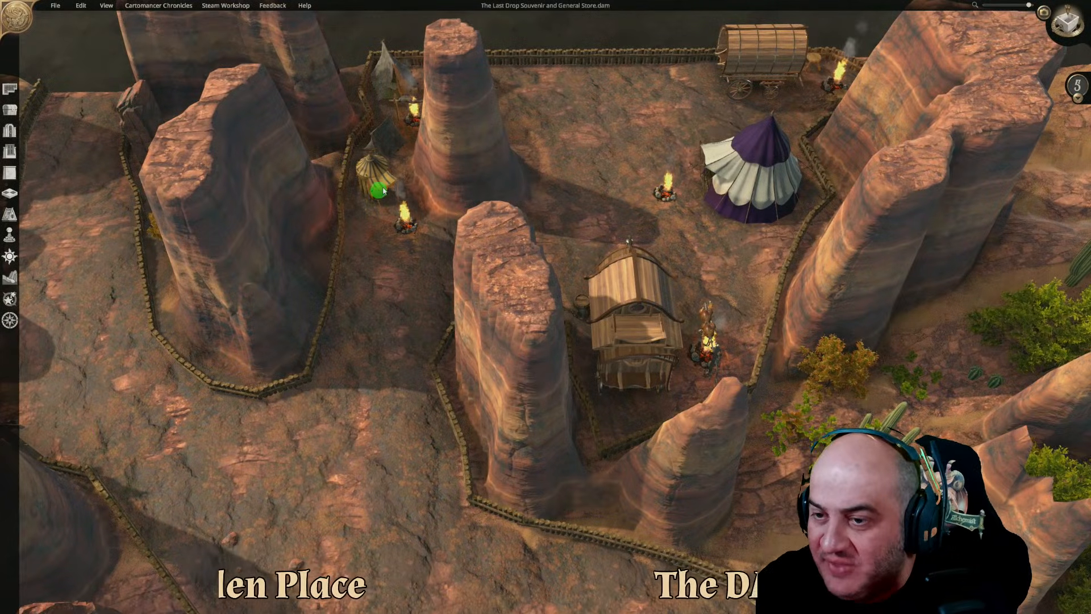
{"action": "middle_click_drag", "start_coordinate": [662, 217], "coordinate": [710, 351]}
{"action": "key", "text": "a"}
{"action": "key", "text": "s"}
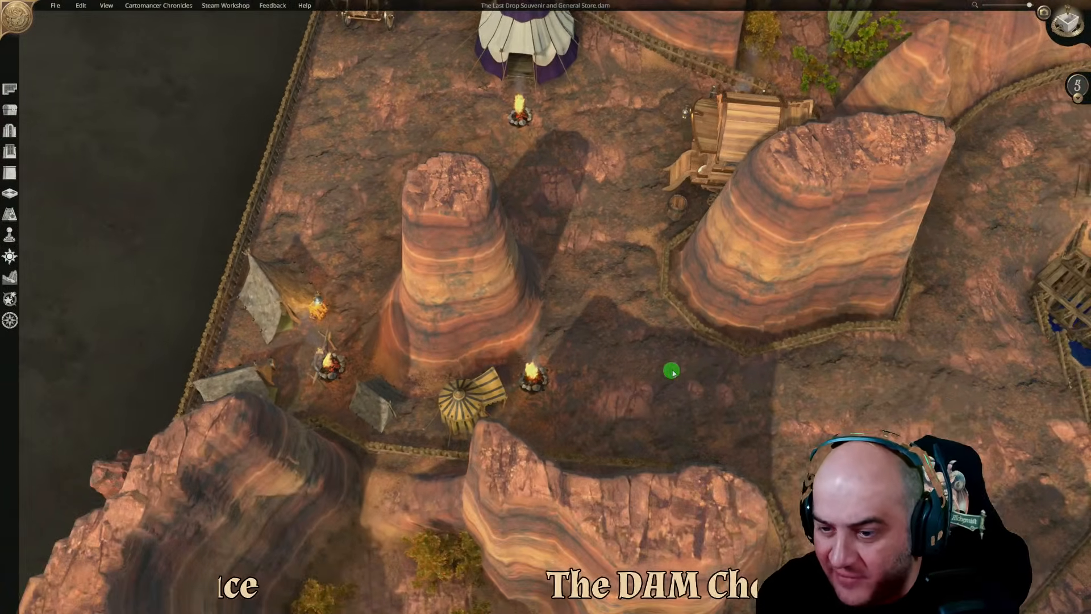
{"action": "key", "text": "d"}
{"action": "middle_click_drag", "start_coordinate": [652, 400], "coordinate": [909, 372]}
{"action": "middle_click_drag", "start_coordinate": [670, 399], "coordinate": [938, 420]}
{"action": "key", "text": "w"}
{"action": "key", "text": "a"}
{"action": "middle_click_drag", "start_coordinate": [562, 409], "coordinate": [494, 253]}
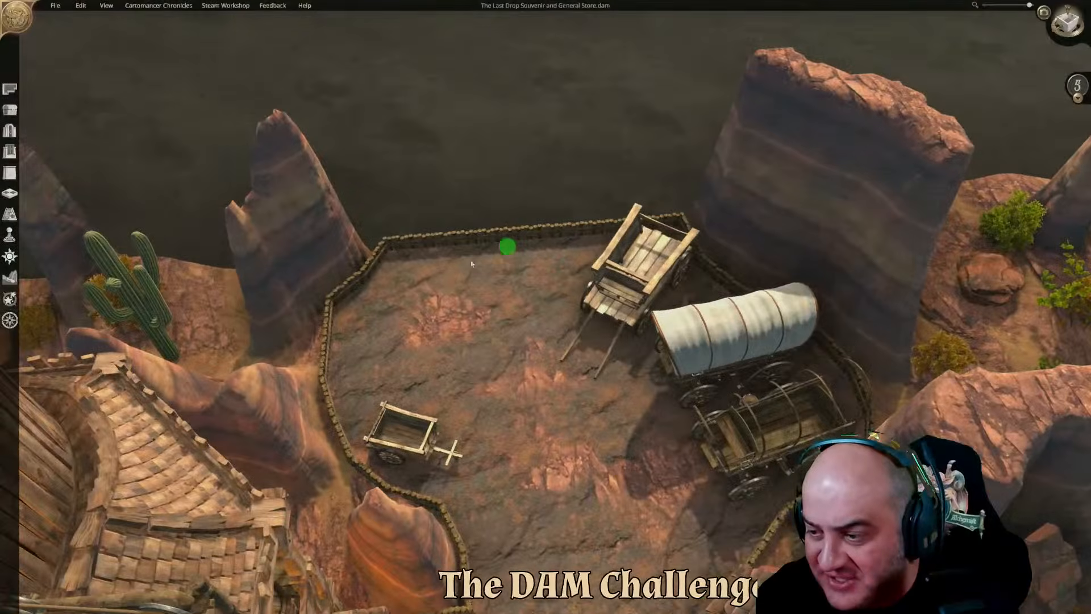
Return to the store and lower the displayed floor to 1 to expose the ground-floor stables
{"action": "key", "text": "s"}
{"action": "key", "text": "a"}
{"action": "middle_click_drag", "start_coordinate": [694, 475], "coordinate": [454, 409]}
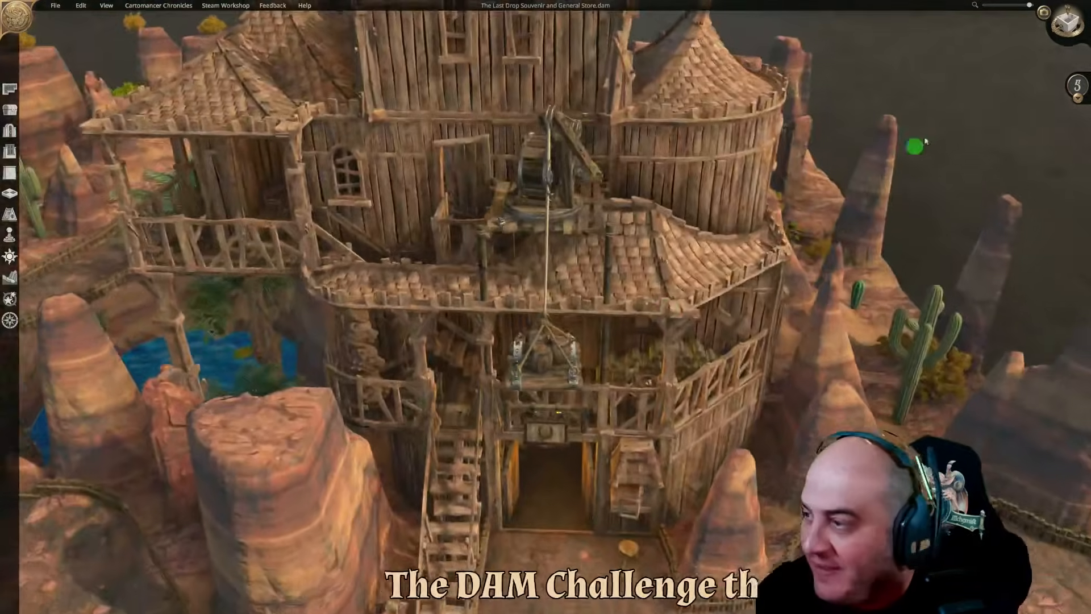
{"action": "key", "text": "s"}
{"action": "left_click", "coordinate": [1076, 99]}
{"action": "left_click", "coordinate": [1076, 99]}
{"action": "left_click", "coordinate": [1076, 99]}
{"action": "left_click", "coordinate": [1076, 99]}
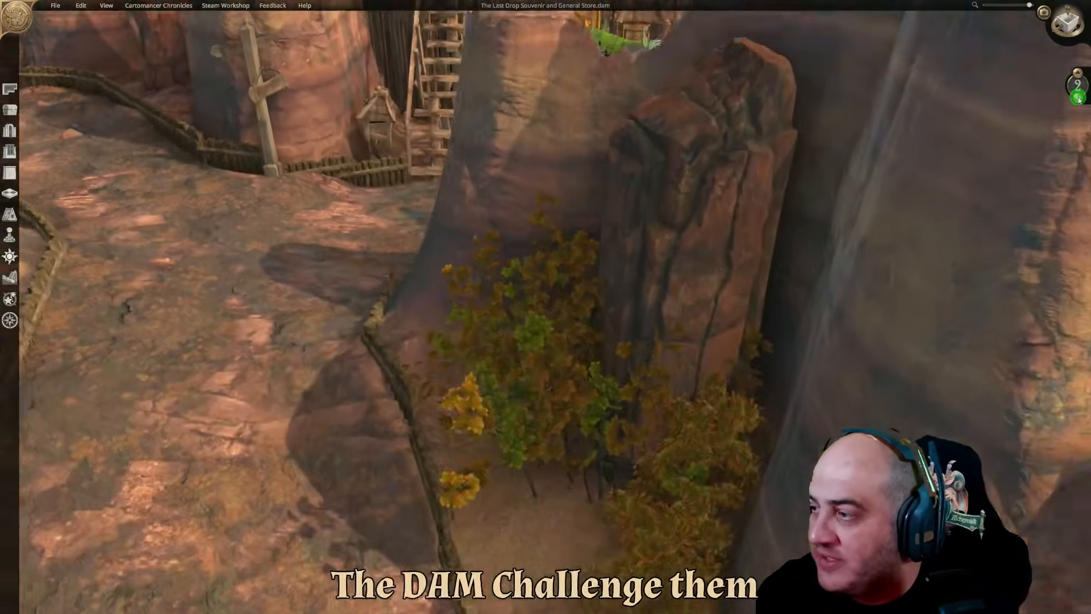
{"action": "scroll", "coordinate": [884, 266], "scroll_direction": "down", "scroll_amount": 10}
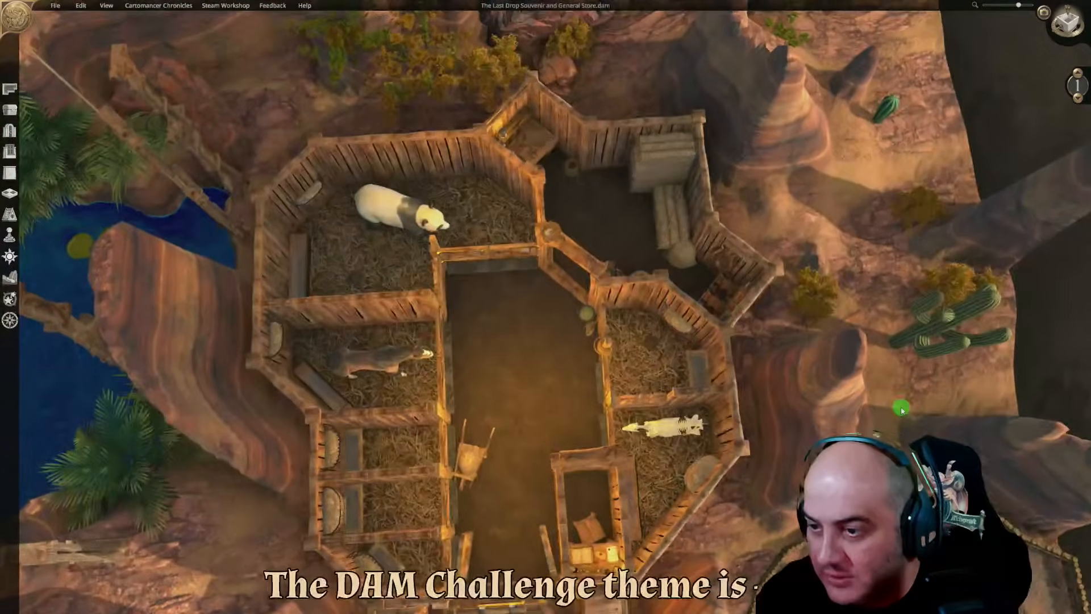
Examine the ground-floor animal stalls and hay storage up close
{"action": "middle_click_drag", "start_coordinate": [902, 411], "coordinate": [891, 410]}
{"action": "scroll", "coordinate": [890, 400], "scroll_direction": "up", "scroll_amount": 3}
{"action": "key", "text": "s"}
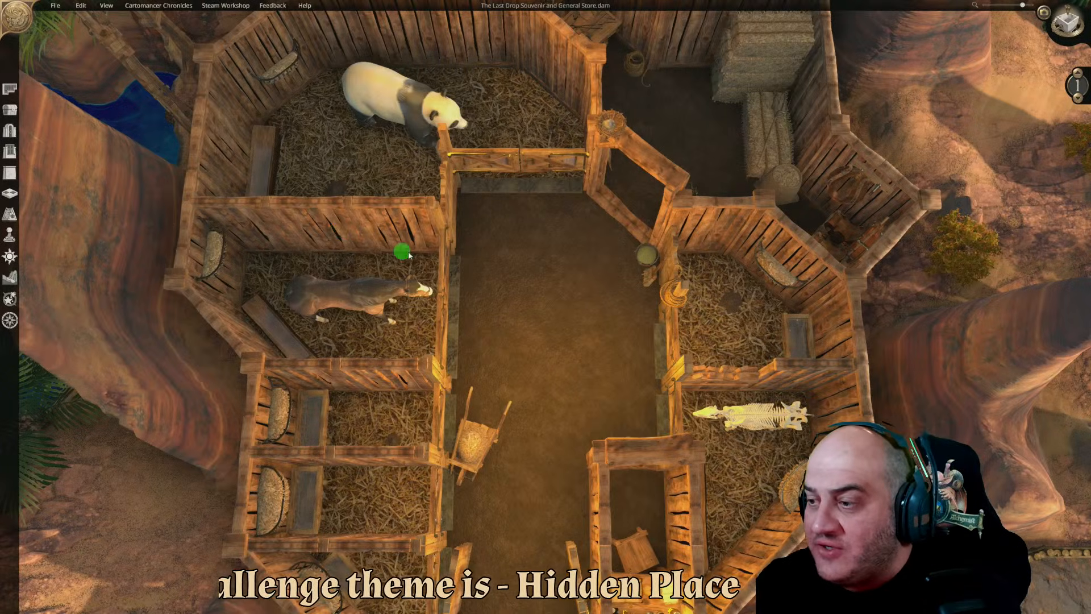
{"action": "key", "text": "s"}
{"action": "key", "text": "w"}
{"action": "key", "text": "w"}
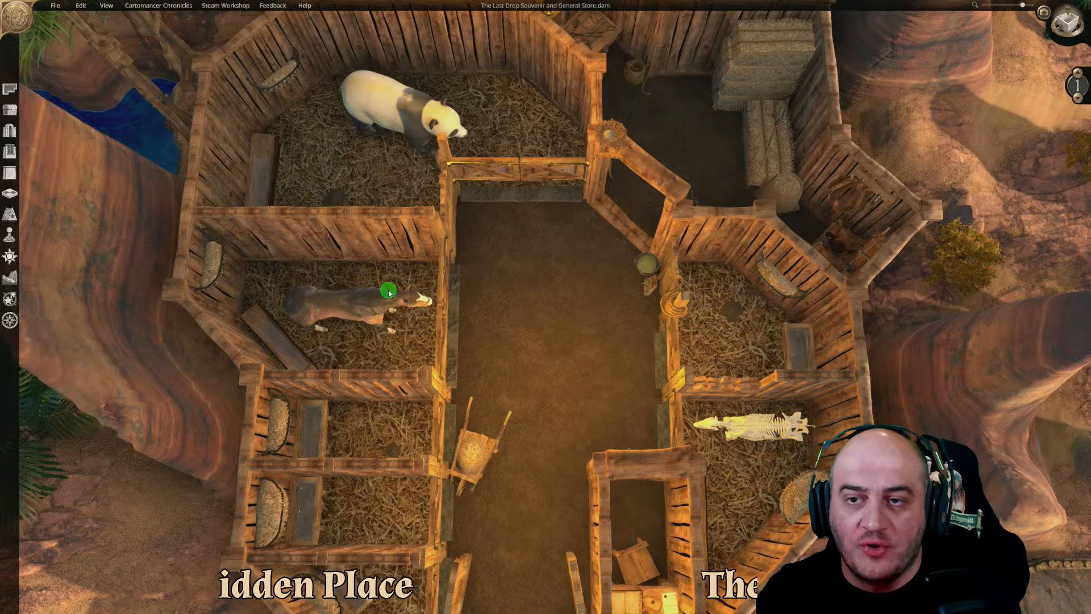
Open the Steam Workshop asset browser and look through the most popular assets of the last month
{"action": "left_click", "coordinate": [206, 6]}
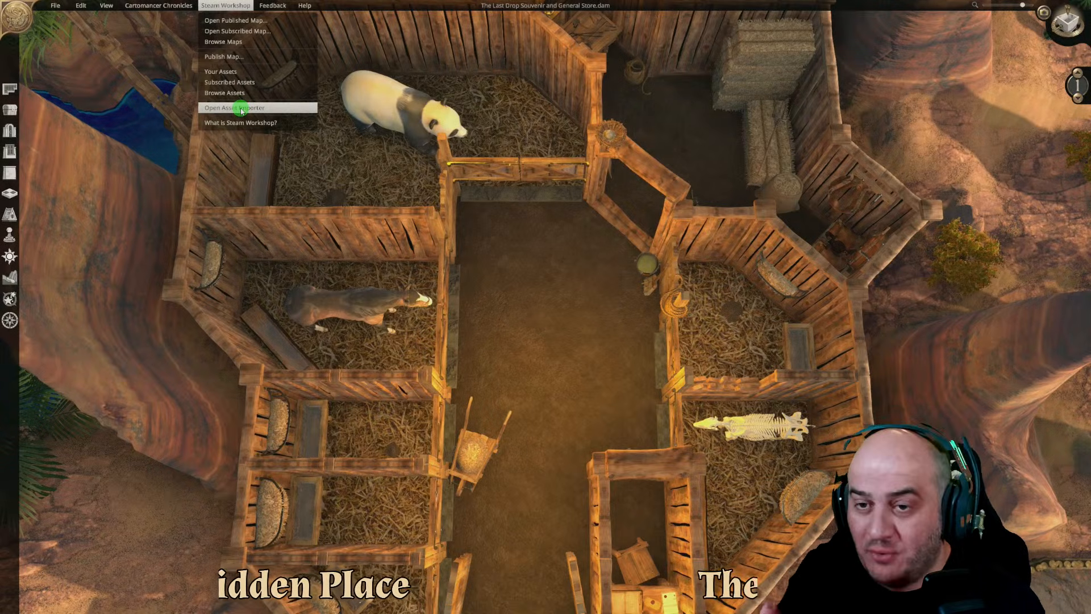
{"action": "left_click", "coordinate": [233, 93]}
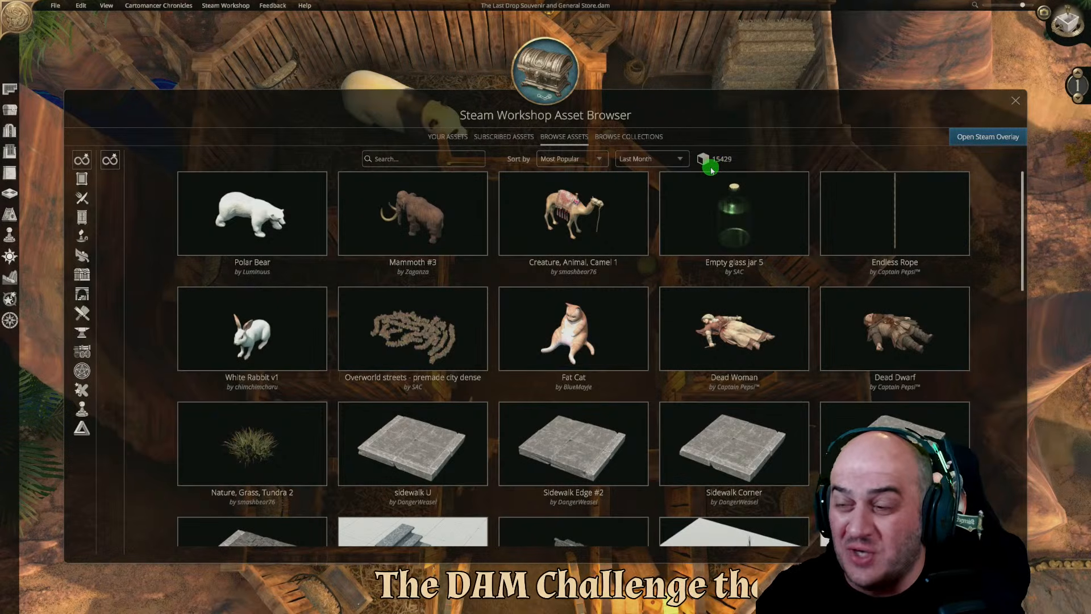
{"action": "mouse_move", "coordinate": [721, 196]}
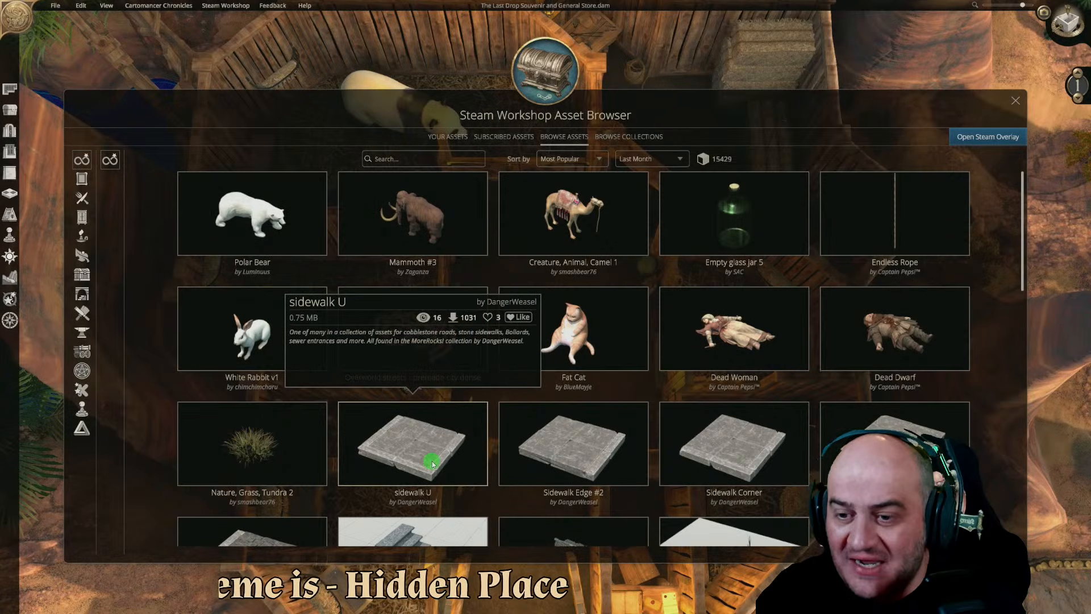
{"action": "scroll", "coordinate": [432, 463], "scroll_direction": "down", "scroll_amount": 2}
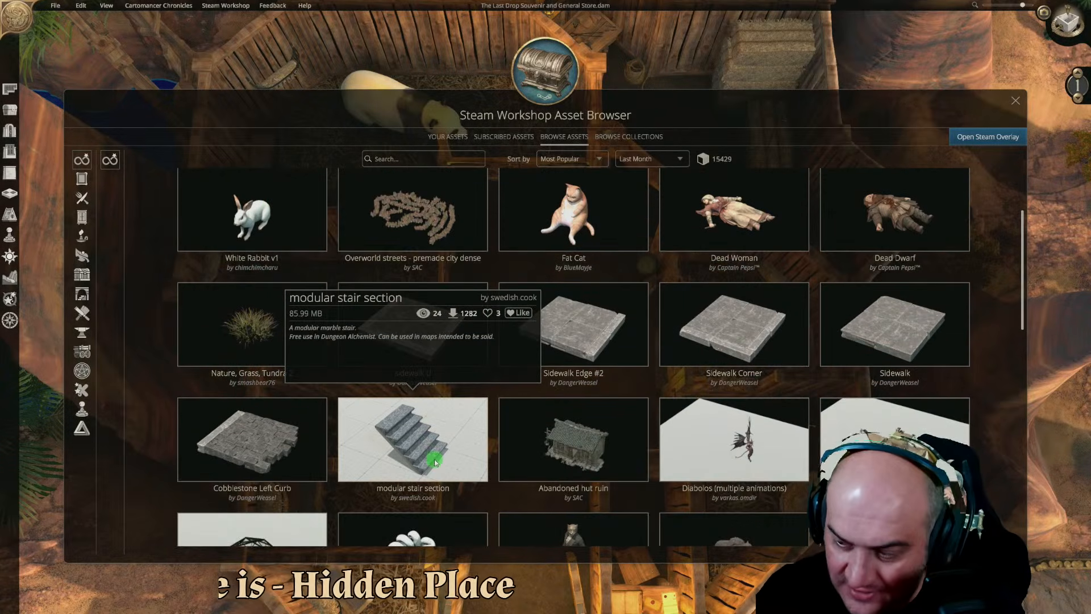
{"action": "scroll", "coordinate": [435, 462], "scroll_direction": "down", "scroll_amount": 2}
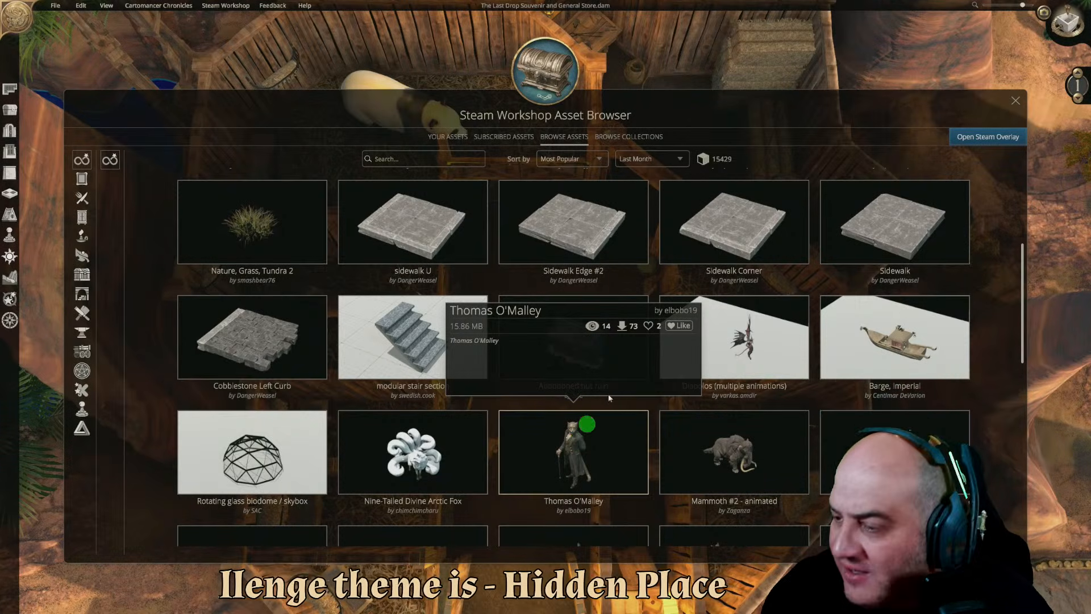
{"action": "left_click_drag", "start_coordinate": [1021, 301], "coordinate": [1021, 372]}
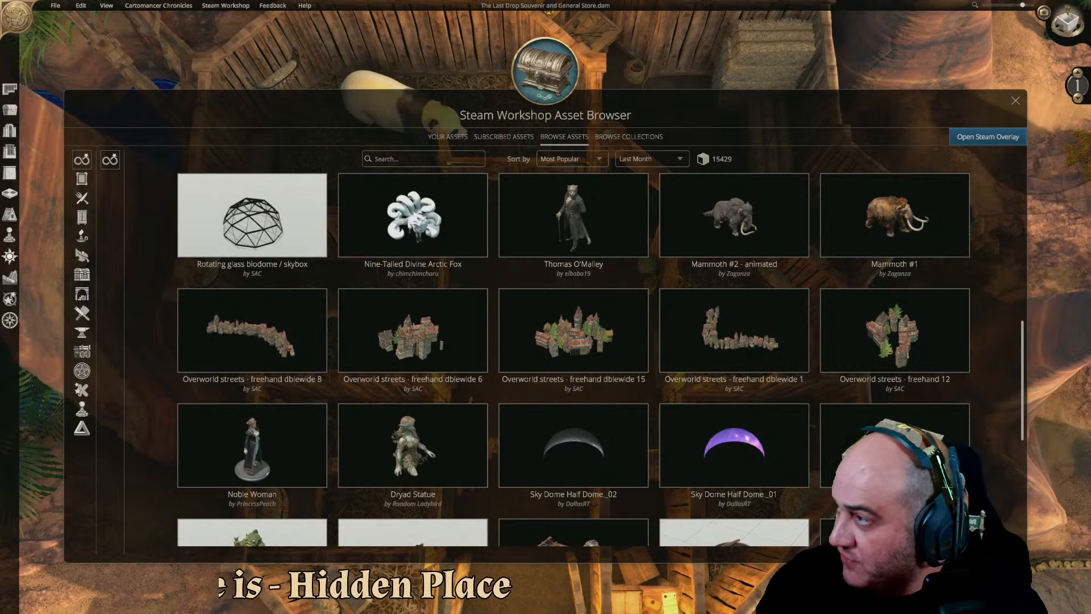
Switch to Steam, collapse the uncategorized games, narrow the library list and open the Workshop page of Dungeon Alchemist
{"action": "left_click_drag", "start_coordinate": [796, 611], "coordinate": [545, 1]}
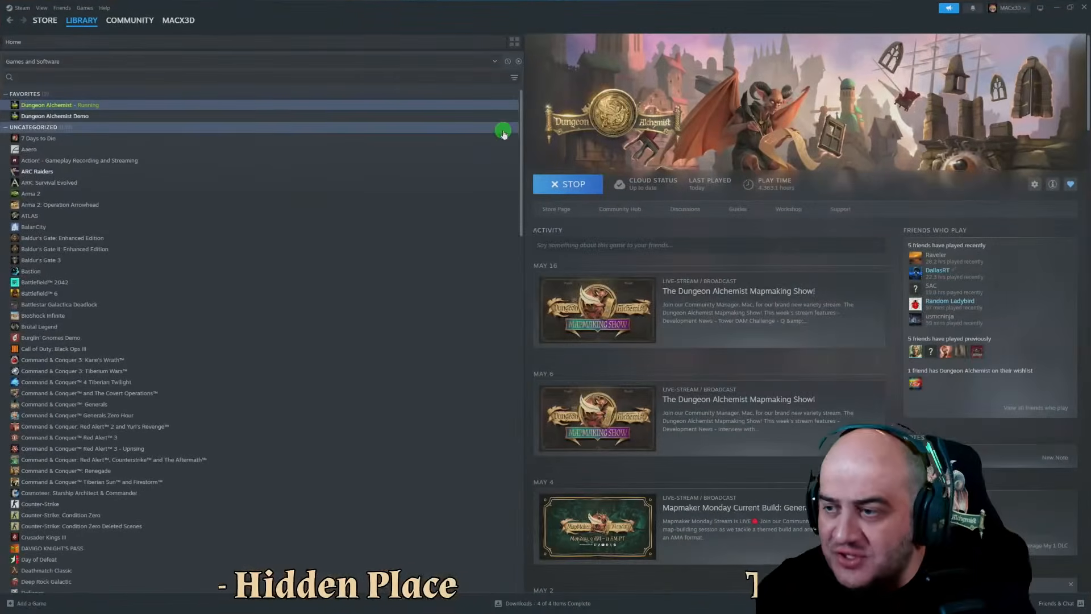
{"action": "left_click", "coordinate": [6, 127]}
{"action": "left_click", "coordinate": [56, 109]}
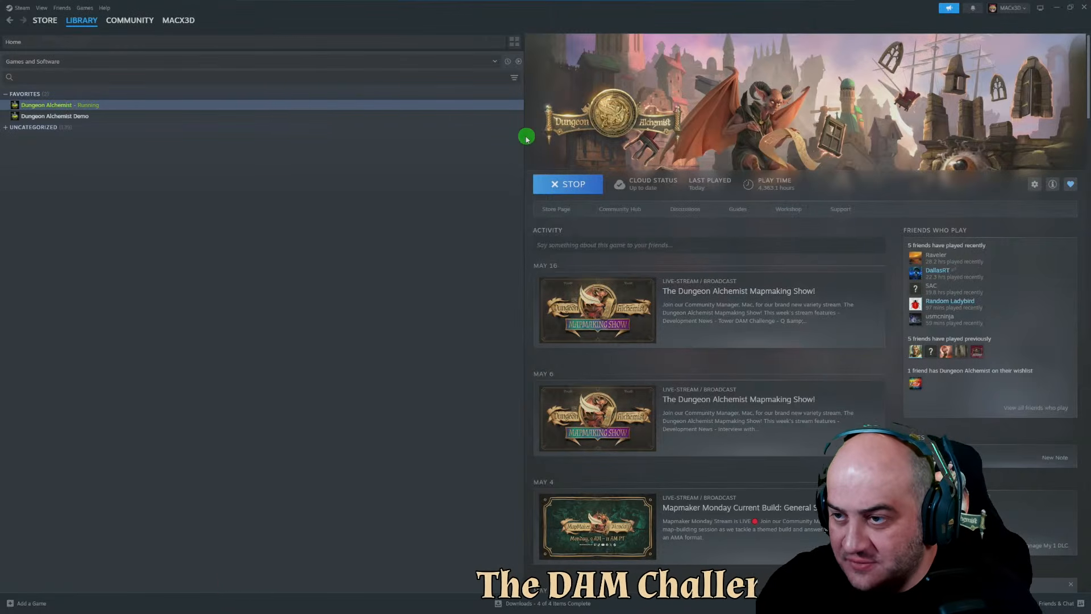
{"action": "left_click_drag", "start_coordinate": [523, 136], "coordinate": [177, 160]}
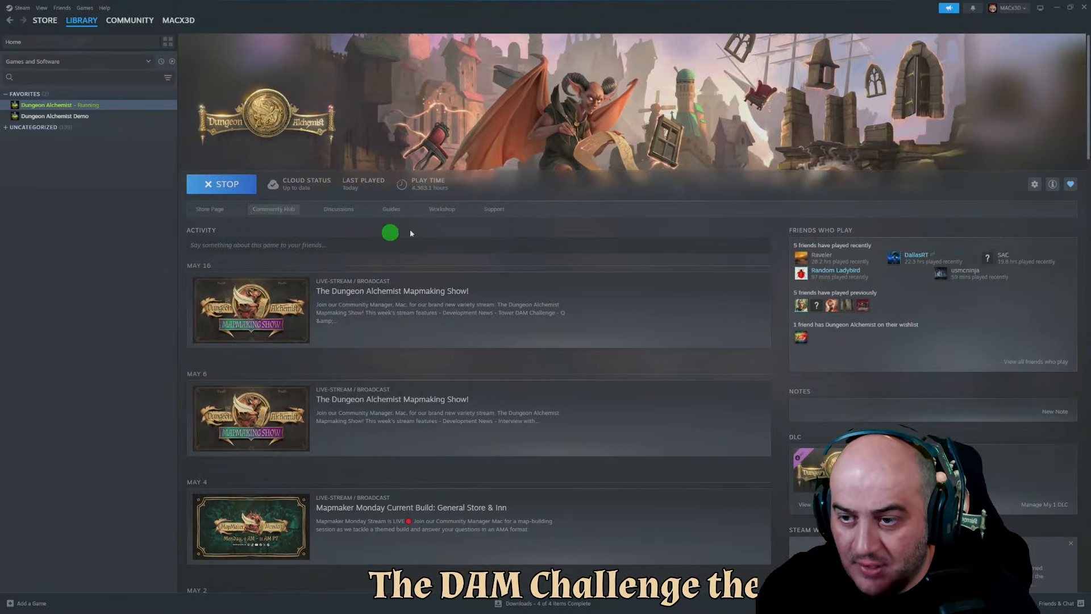
{"action": "left_click", "coordinate": [439, 214]}
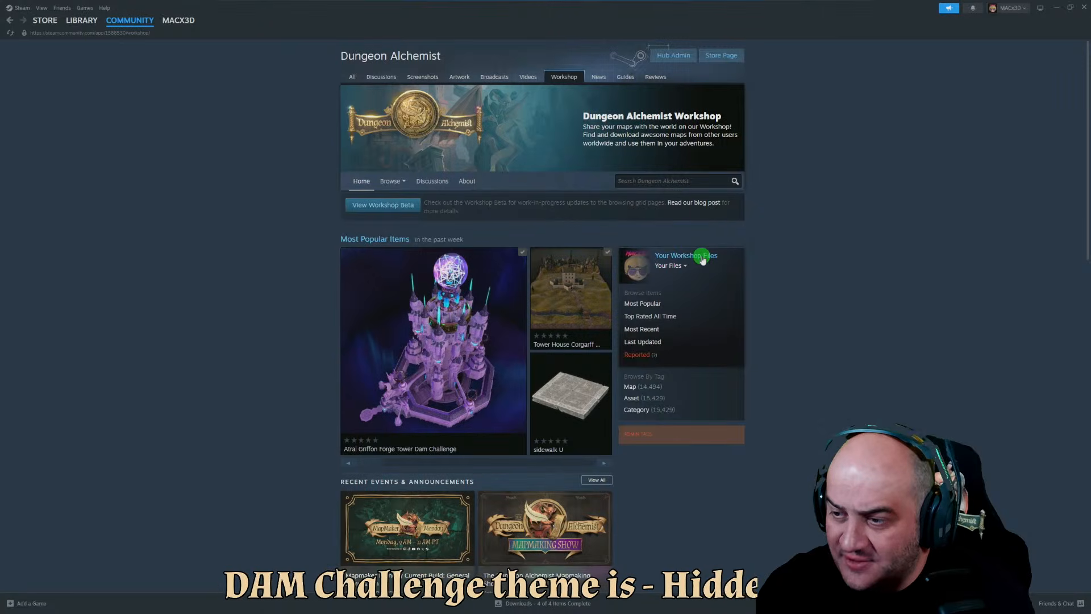
Show the subscribed Workshop items and filter them by the Asset tag
{"action": "left_click", "coordinate": [677, 265]}
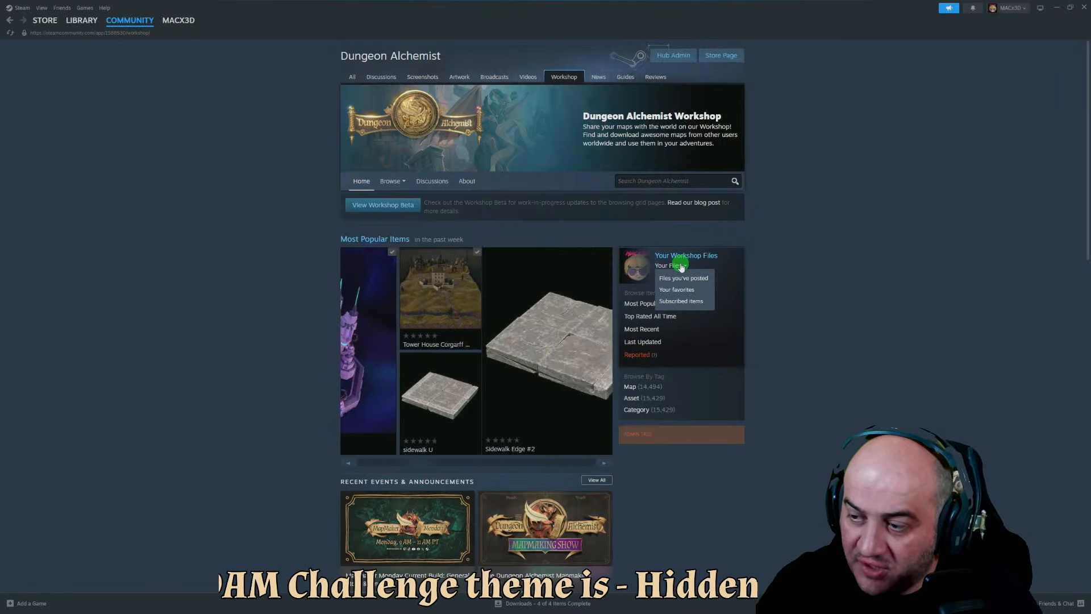
{"action": "left_click", "coordinate": [681, 301]}
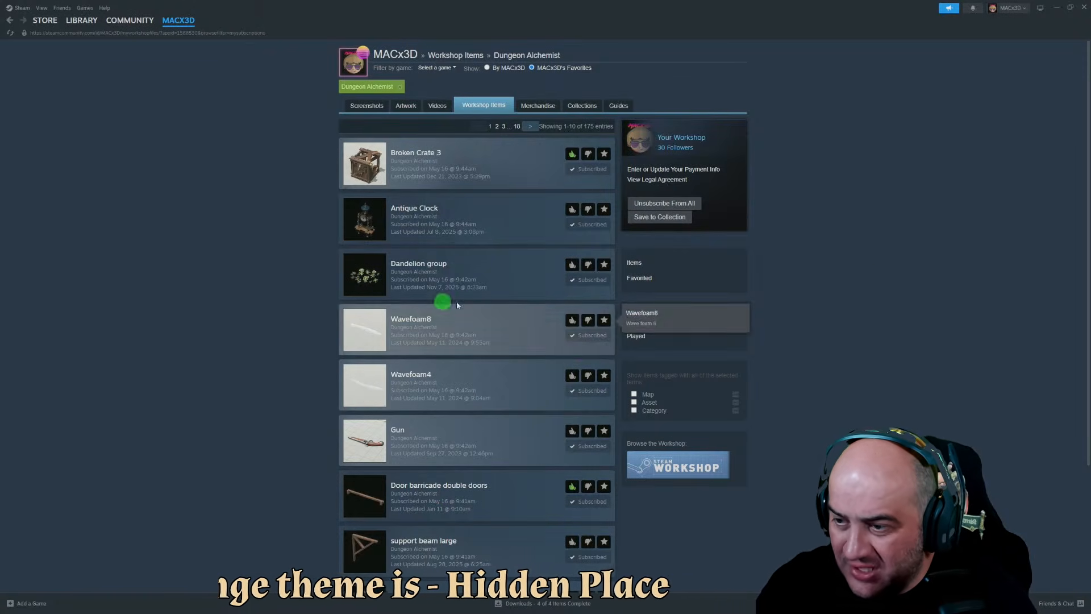
{"action": "left_click", "coordinate": [634, 402]}
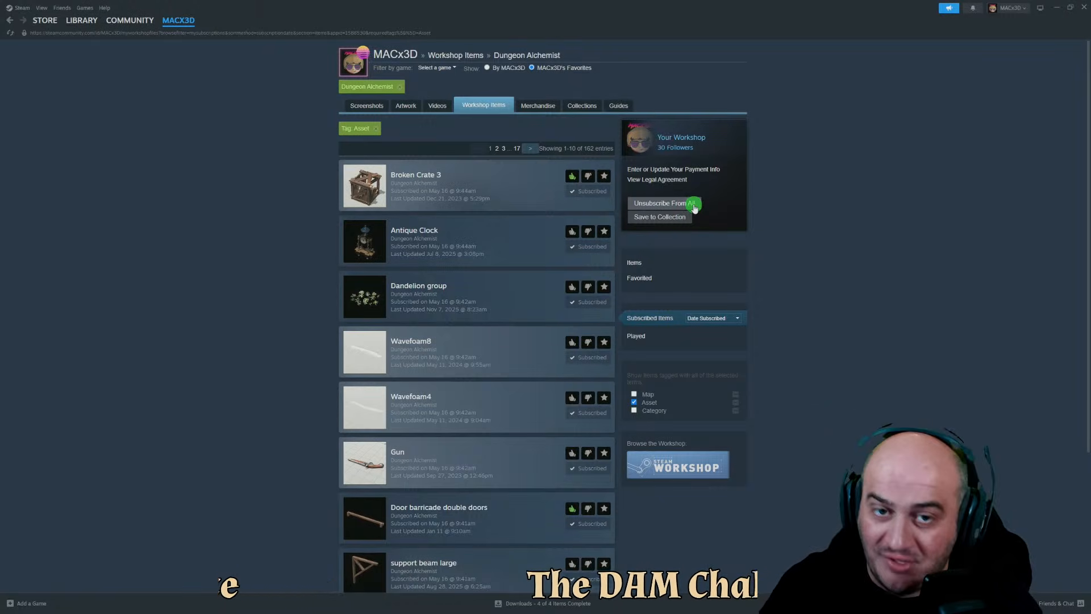
Close the Steam window and the Workshop asset browser to return to the stable floor of the map
{"action": "left_click", "coordinate": [1084, 8]}
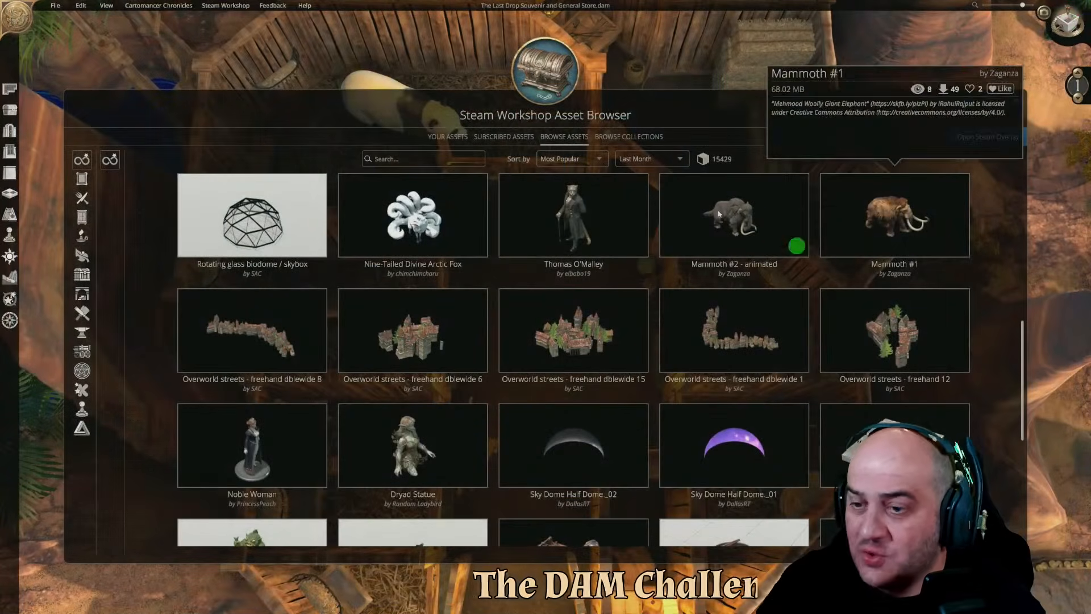
{"action": "left_click", "coordinate": [1018, 102]}
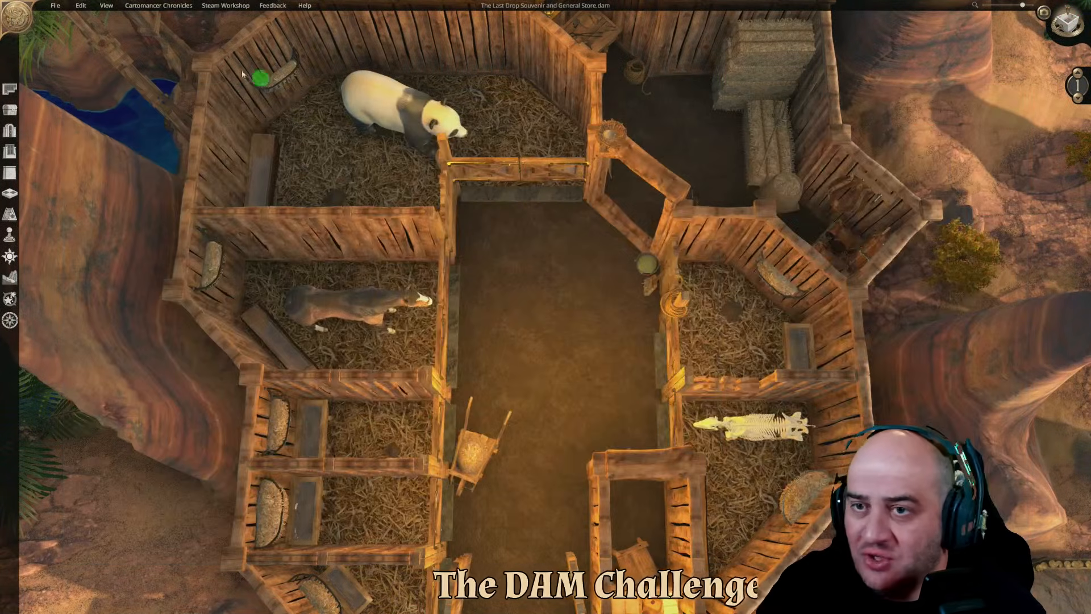
{"action": "left_click", "coordinate": [231, 7]}
{"action": "left_click", "coordinate": [594, 336]}
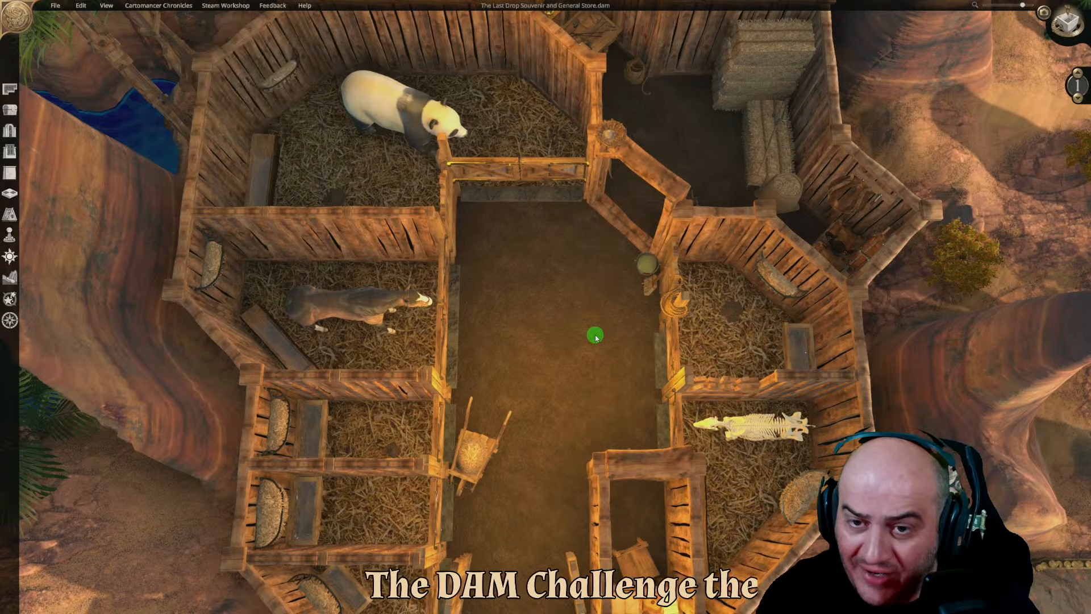
Look over the stable floor, its animal stalls and the surrounding canyon and water from several angles
{"action": "middle_click_drag", "start_coordinate": [440, 399], "coordinate": [228, 371]}
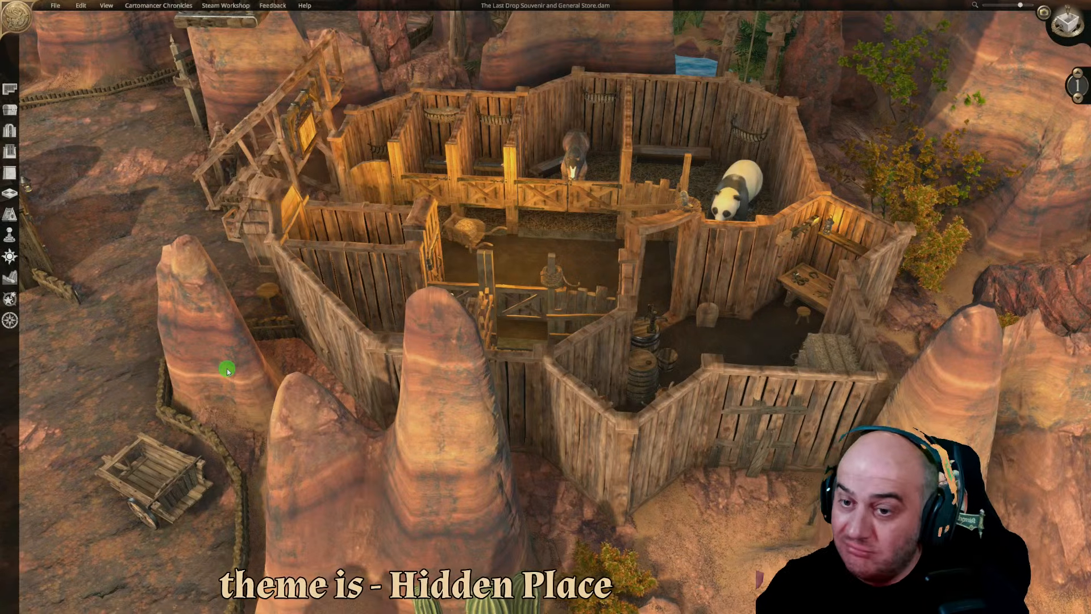
{"action": "scroll", "coordinate": [455, 238], "scroll_direction": "up", "scroll_amount": 5}
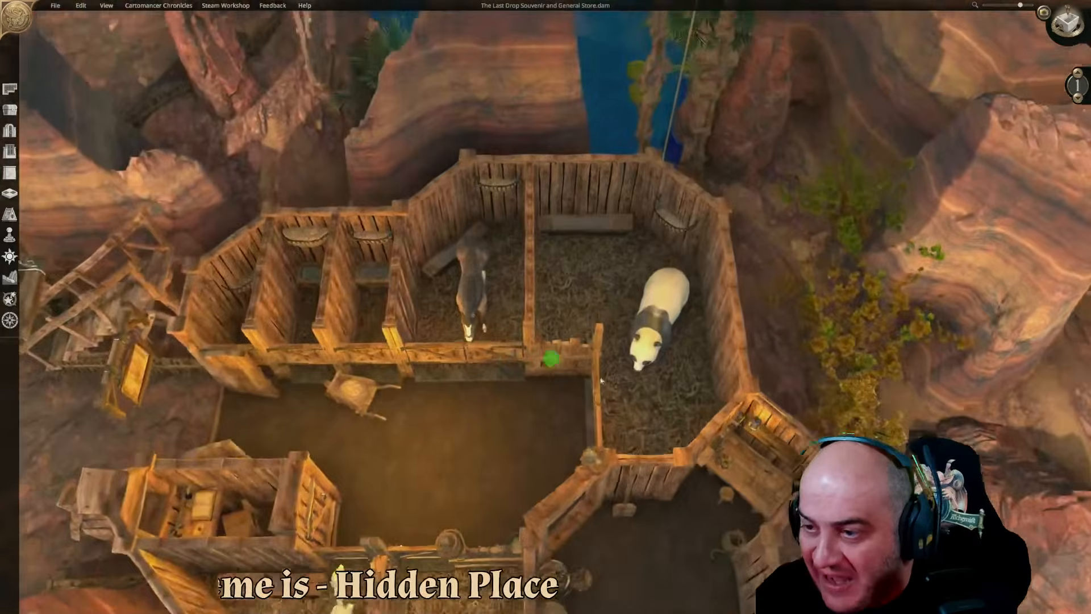
{"action": "scroll", "coordinate": [511, 320], "scroll_direction": "down", "scroll_amount": 3}
{"action": "middle_click_drag", "start_coordinate": [523, 295], "coordinate": [802, 445]}
{"action": "scroll", "coordinate": [688, 292], "scroll_direction": "down", "scroll_amount": 3}
{"action": "key", "text": "s"}
{"action": "scroll", "coordinate": [652, 324], "scroll_direction": "up", "scroll_amount": 4}
{"action": "scroll", "coordinate": [652, 324], "scroll_direction": "down", "scroll_amount": 3}
{"action": "middle_click_drag", "start_coordinate": [653, 316], "coordinate": [784, 280]}
{"action": "scroll", "coordinate": [489, 302], "scroll_direction": "up", "scroll_amount": 4}
{"action": "scroll", "coordinate": [560, 340], "scroll_direction": "down", "scroll_amount": 3}
{"action": "middle_click_drag", "start_coordinate": [312, 278], "coordinate": [500, 409]}
{"action": "scroll", "coordinate": [487, 384], "scroll_direction": "up", "scroll_amount": 4}
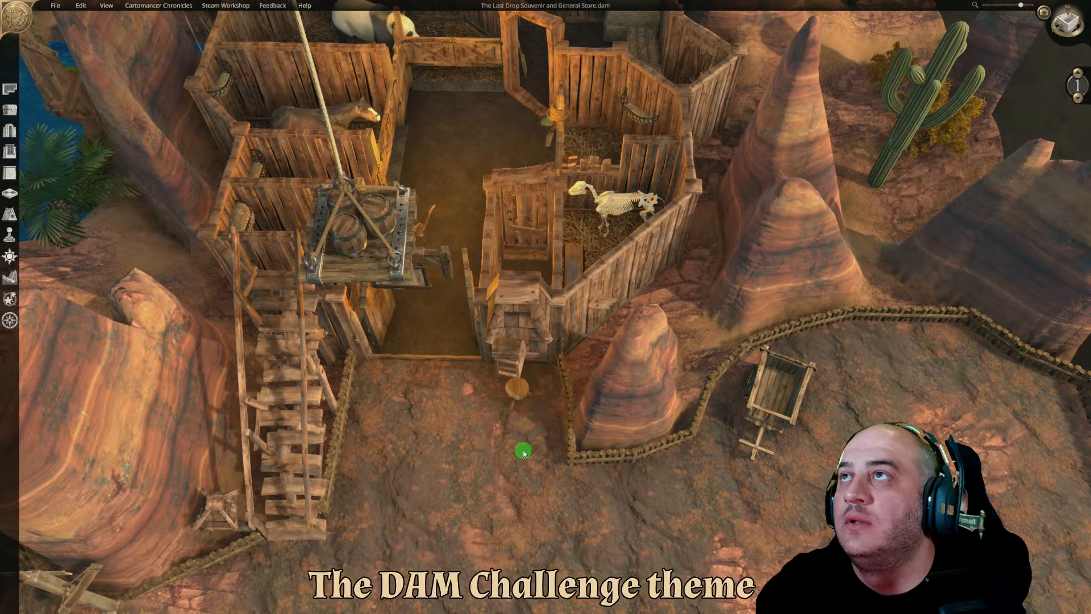
{"action": "key", "text": "a"}
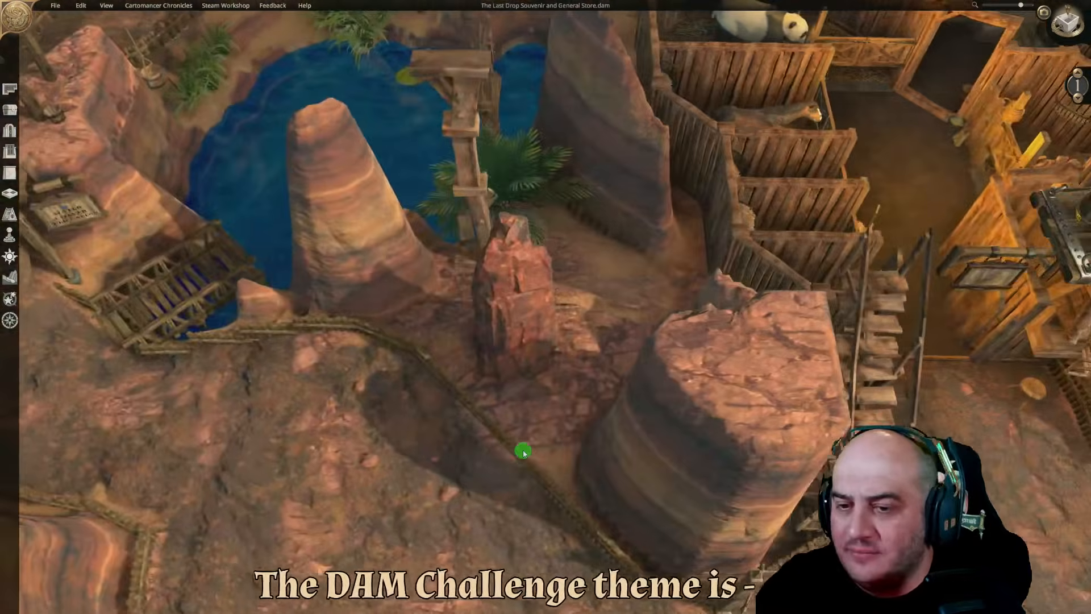
{"action": "key", "text": "d"}
{"action": "middle_click_drag", "start_coordinate": [430, 442], "coordinate": [248, 416]}
{"action": "key", "text": "a"}
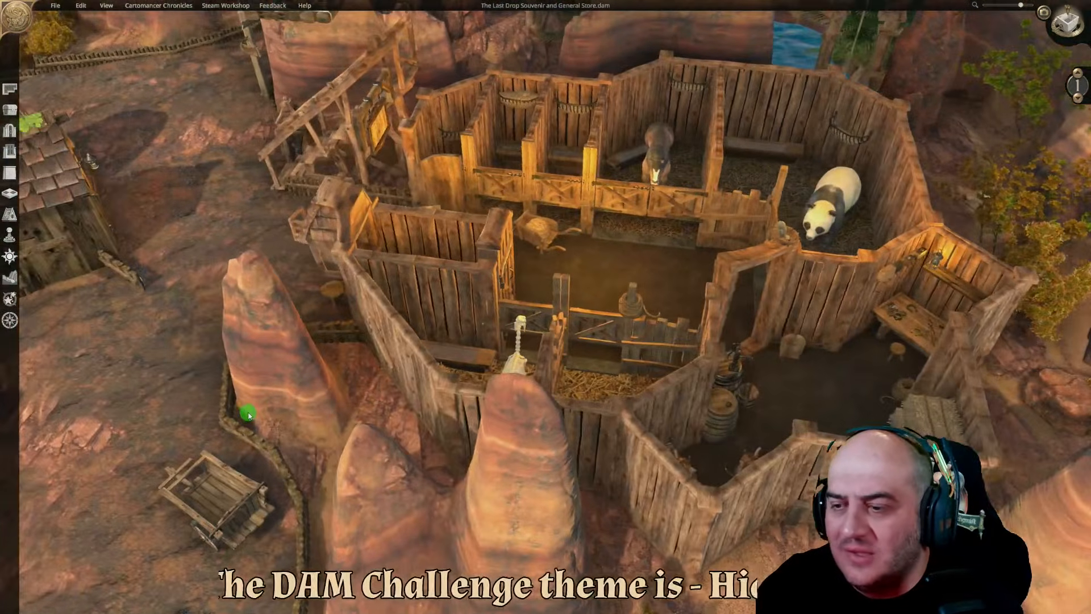
{"action": "key", "text": "w"}
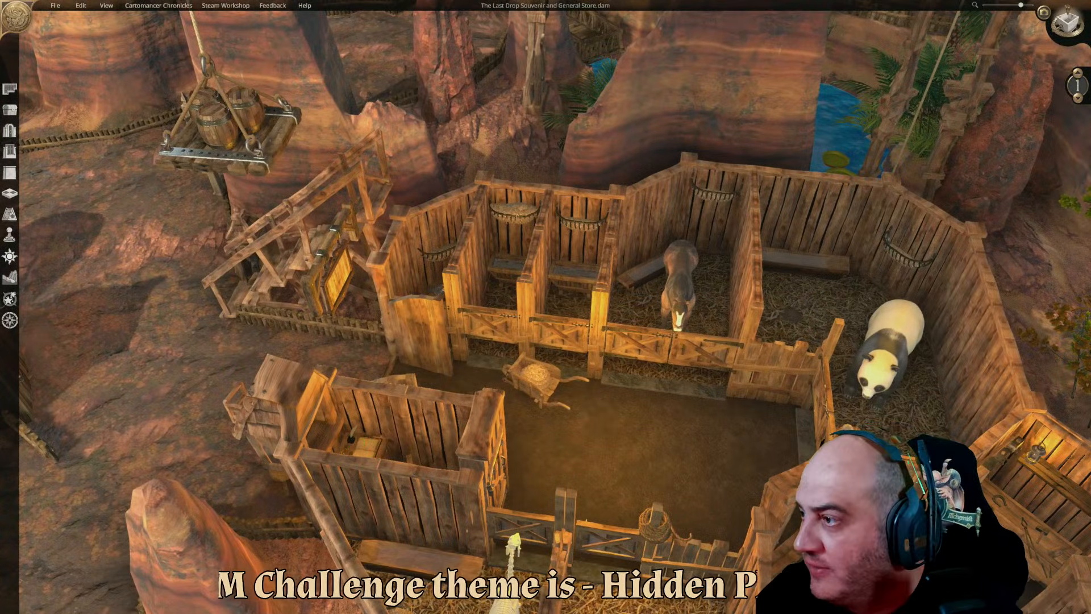
Go up to floor 2 and examine the T-shirt racks and folded shirts in the souvenir shop
{"action": "left_click", "coordinate": [1078, 72]}
{"action": "middle_click_drag", "start_coordinate": [755, 307], "coordinate": [665, 255]}
{"action": "scroll", "coordinate": [602, 327], "scroll_direction": "up", "scroll_amount": 2}
{"action": "key", "text": "d"}
{"action": "key", "text": "w"}
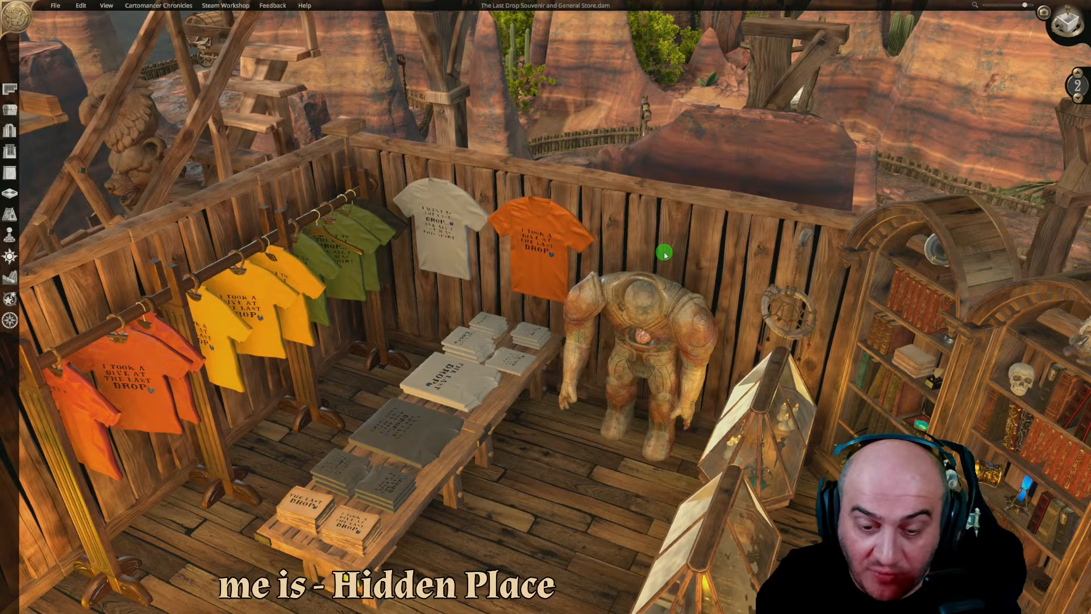
{"action": "key", "text": "s"}
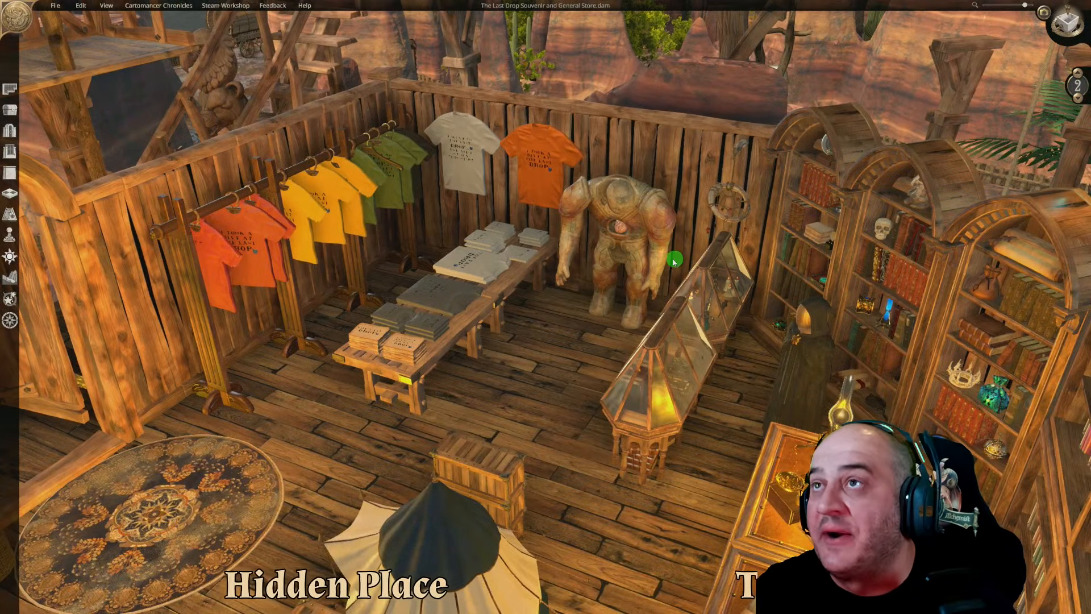
{"action": "key", "text": "w"}
{"action": "key", "text": "a"}
{"action": "key", "text": "d"}
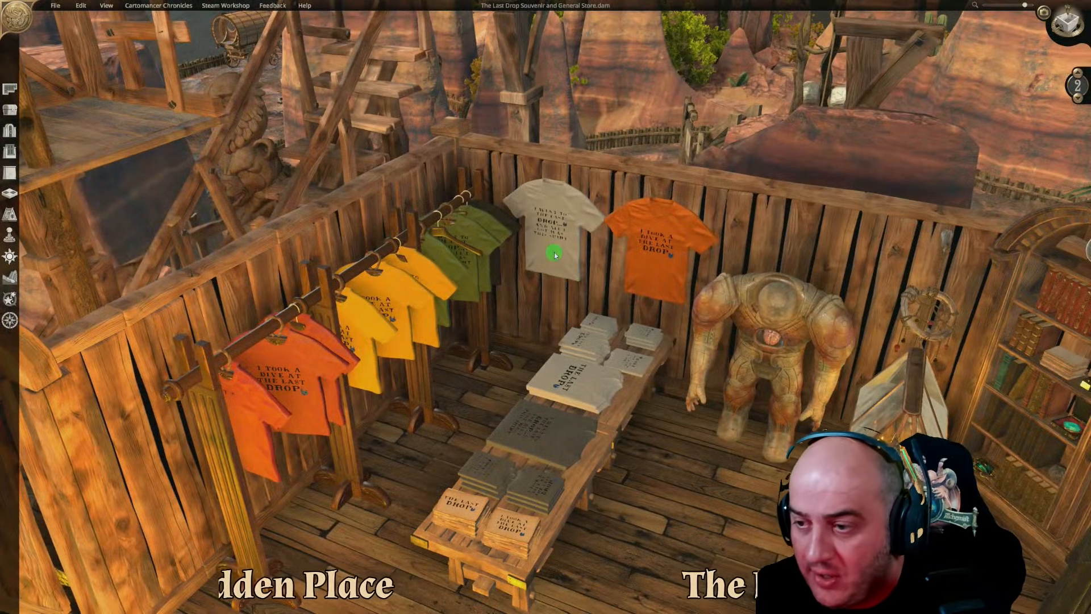
Select the grey T-shirt on the shop's back wall to inspect how its lettering is built
{"action": "left_click", "coordinate": [535, 196]}
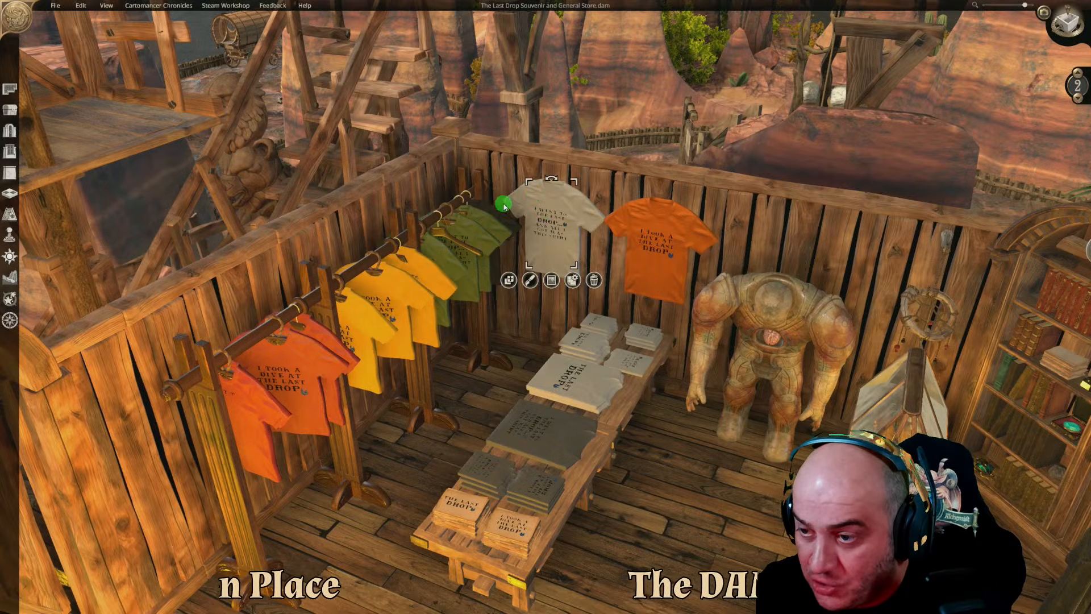
{"action": "left_click", "coordinate": [517, 198]}
{"action": "left_click", "coordinate": [532, 212]}
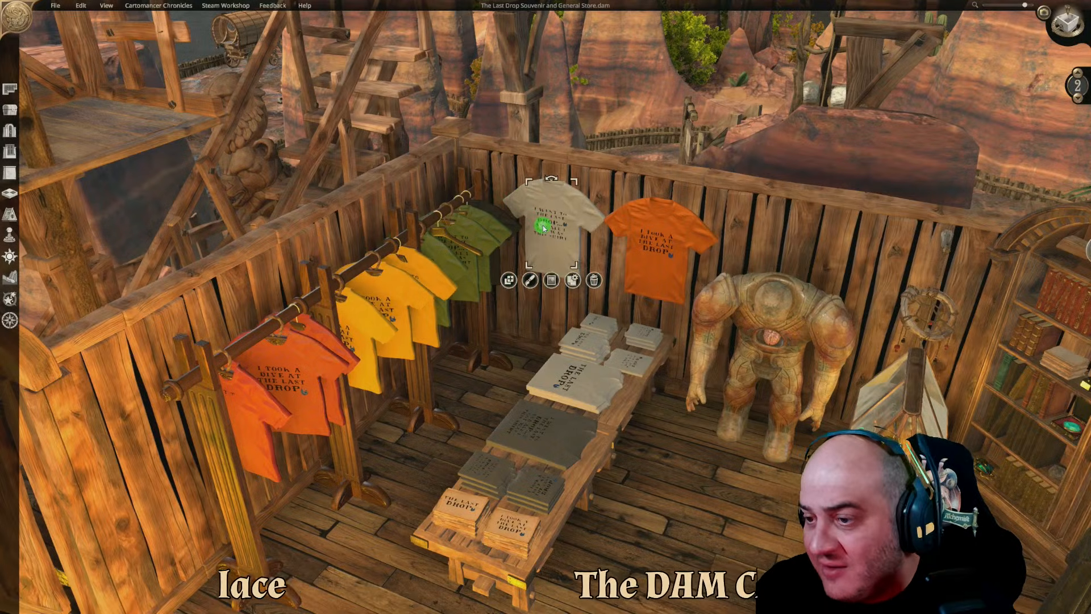
Place an upright green customizable plane on the shop floor beside the shirt table
{"action": "left_click", "coordinate": [10, 109]}
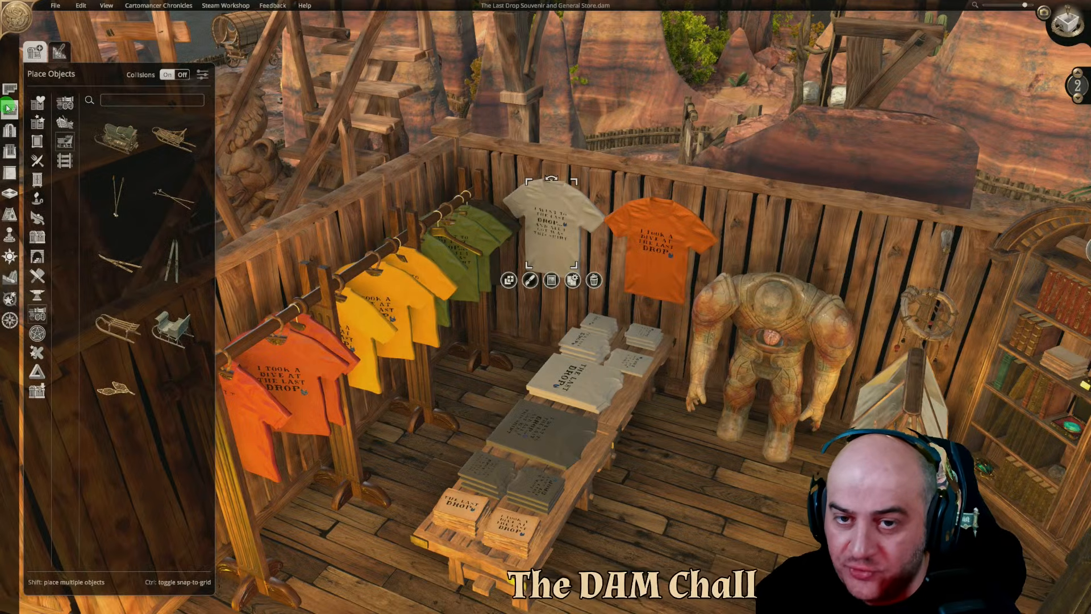
{"action": "left_click", "coordinate": [37, 371]}
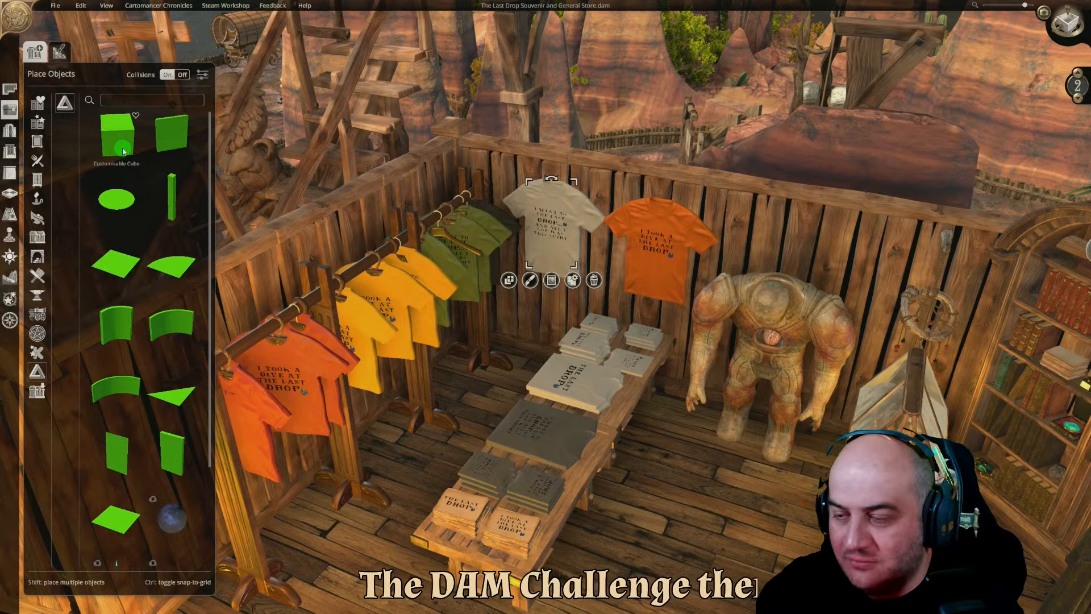
{"action": "left_click", "coordinate": [118, 455]}
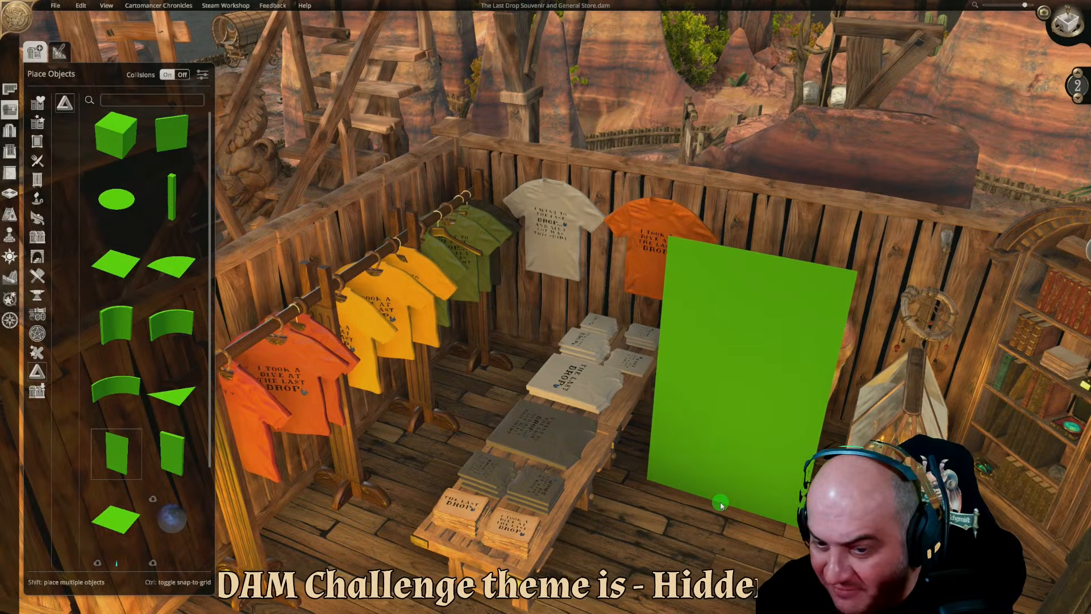
{"action": "left_click", "coordinate": [719, 505]}
Place a flat green customizable plane on the shop floor in front of the upright one
{"action": "left_click", "coordinate": [118, 518]}
{"action": "key", "text": "s"}
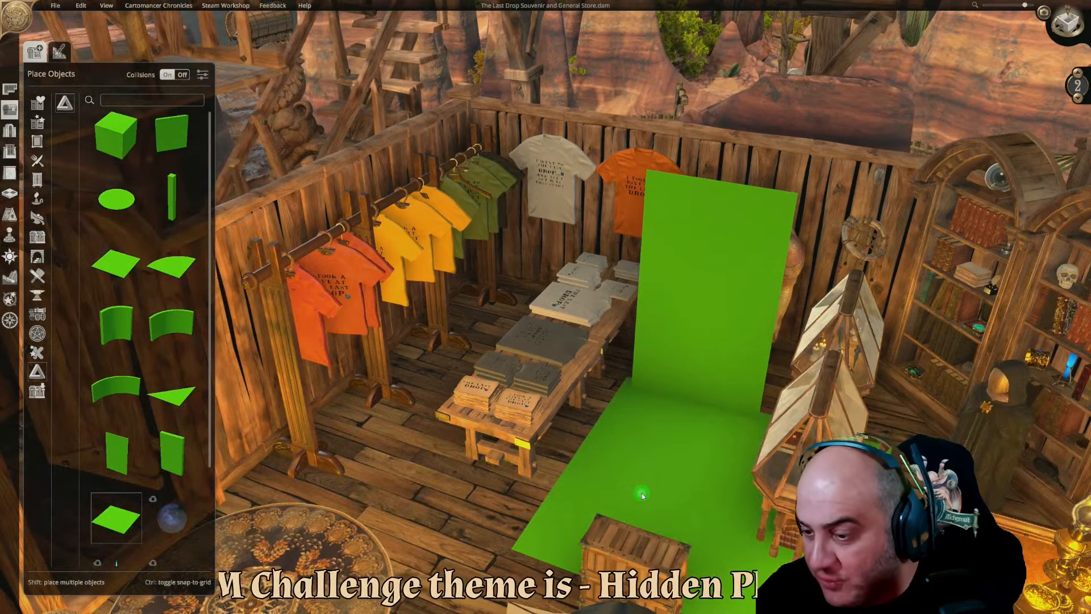
{"action": "left_click", "coordinate": [646, 508]}
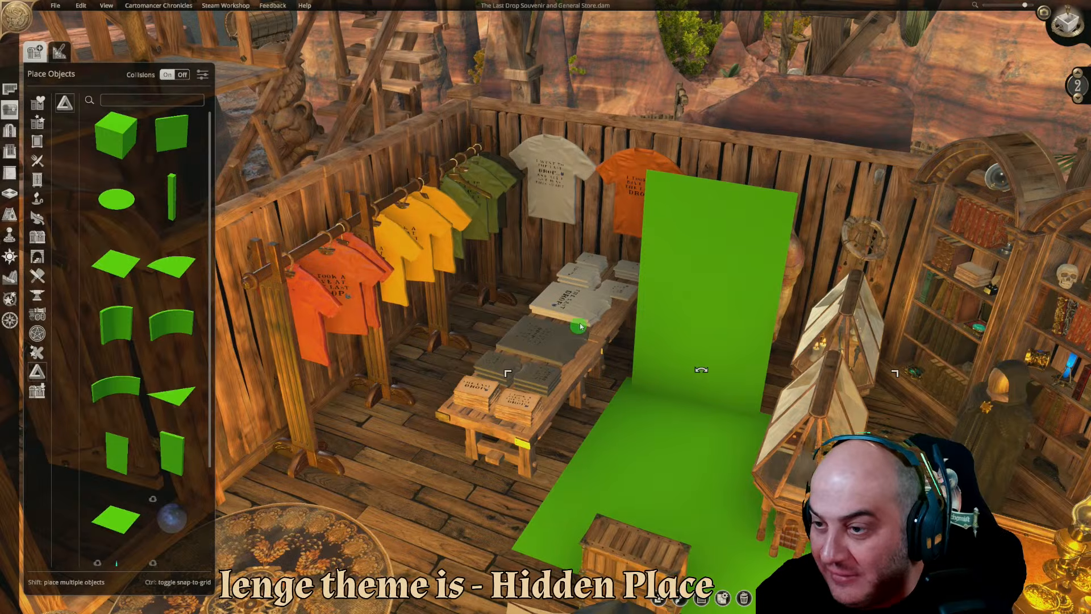
{"action": "key", "text": "s"}
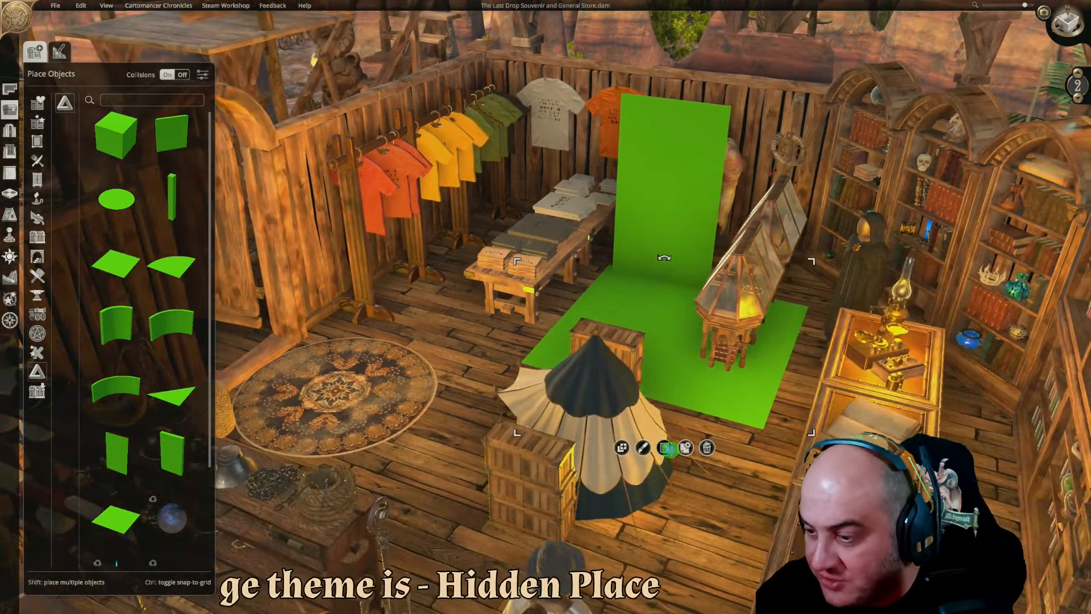
Texture the flat plane with the "I went to the Last Drop... and all I got was this shirt" image from the map's Abstracts folder
{"action": "left_click", "coordinate": [665, 447]}
{"action": "left_click", "coordinate": [35, 144]}
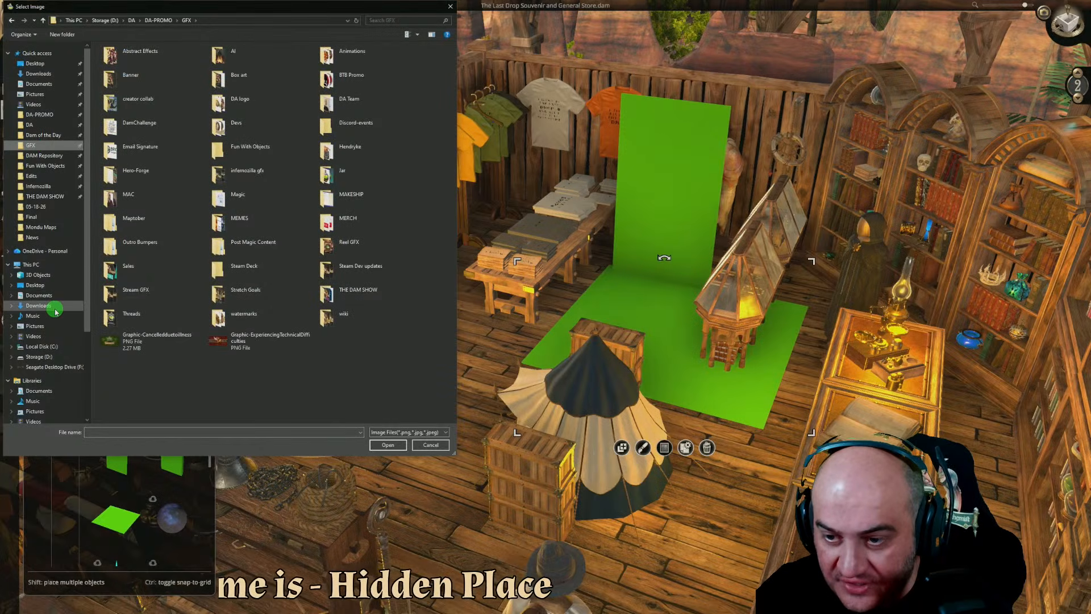
{"action": "double_click", "coordinate": [145, 53]}
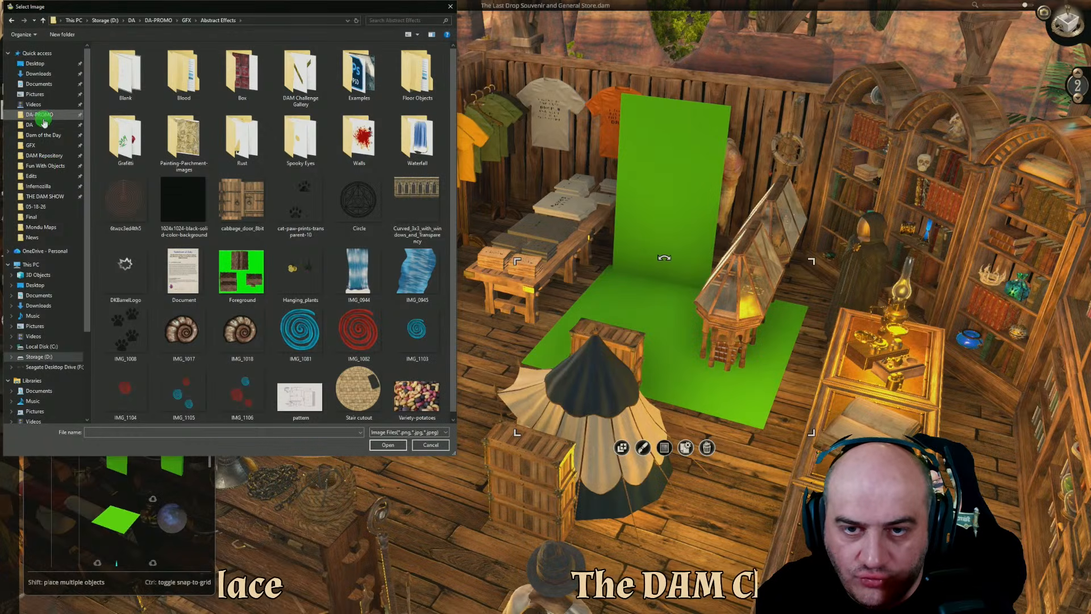
{"action": "left_click", "coordinate": [45, 155]}
{"action": "double_click", "coordinate": [129, 61]}
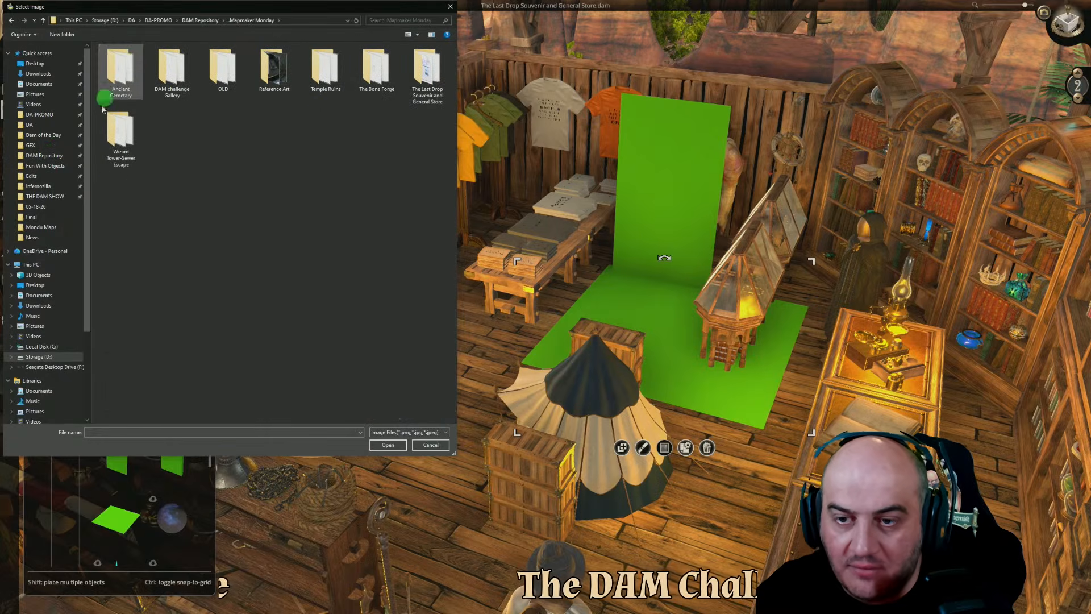
{"action": "double_click", "coordinate": [422, 70]}
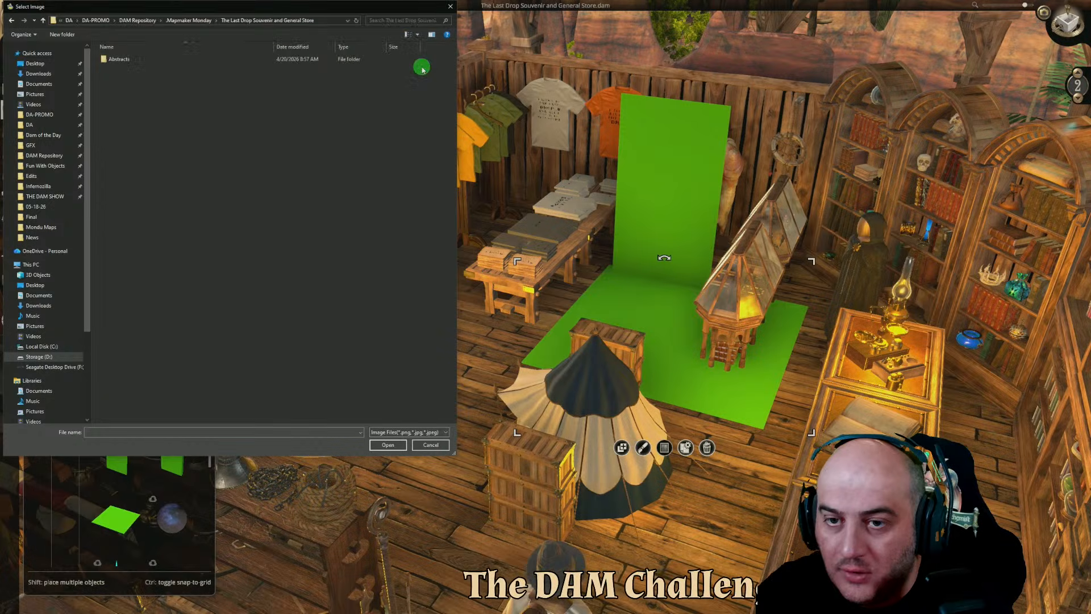
{"action": "double_click", "coordinate": [119, 61]}
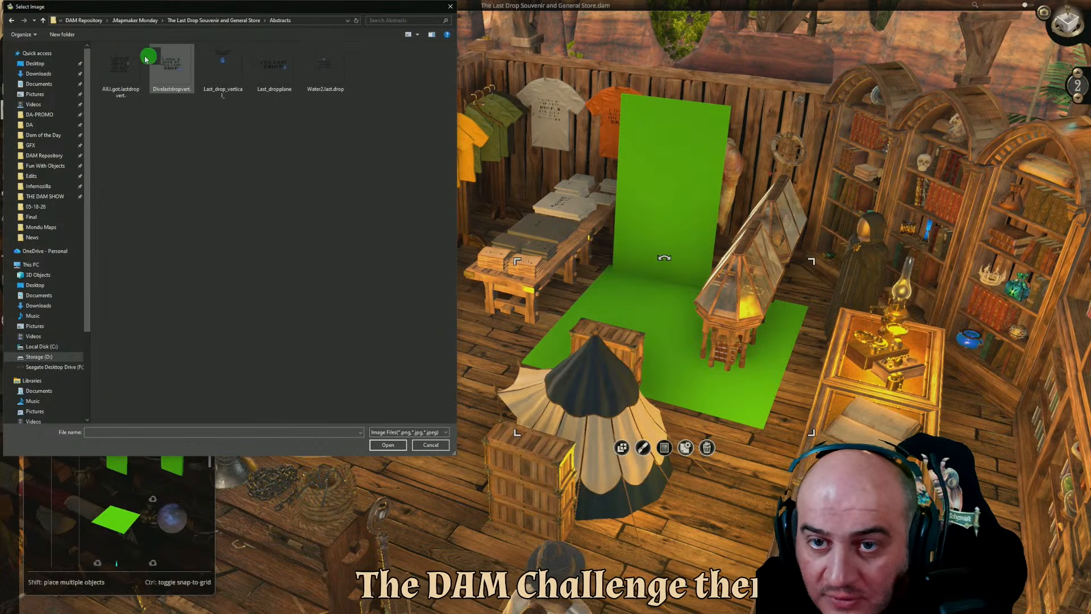
{"action": "double_click", "coordinate": [120, 59]}
Move the lettered plane onto the open floor near the rug and compare it with the shirts on the table
{"action": "middle_click_drag", "start_coordinate": [635, 319], "coordinate": [446, 476]}
{"action": "mouse_move", "coordinate": [470, 293]}
{"action": "left_mouse_down"}
{"action": "mouse_move", "coordinate": [475, 257]}
{"action": "mouse_move", "coordinate": [434, 275]}
{"action": "mouse_move", "coordinate": [457, 287]}
{"action": "mouse_move", "coordinate": [454, 307]}
{"action": "left_mouse_up"}
{"action": "key", "text": "a"}
{"action": "key", "text": "w"}
{"action": "key", "text": "s"}
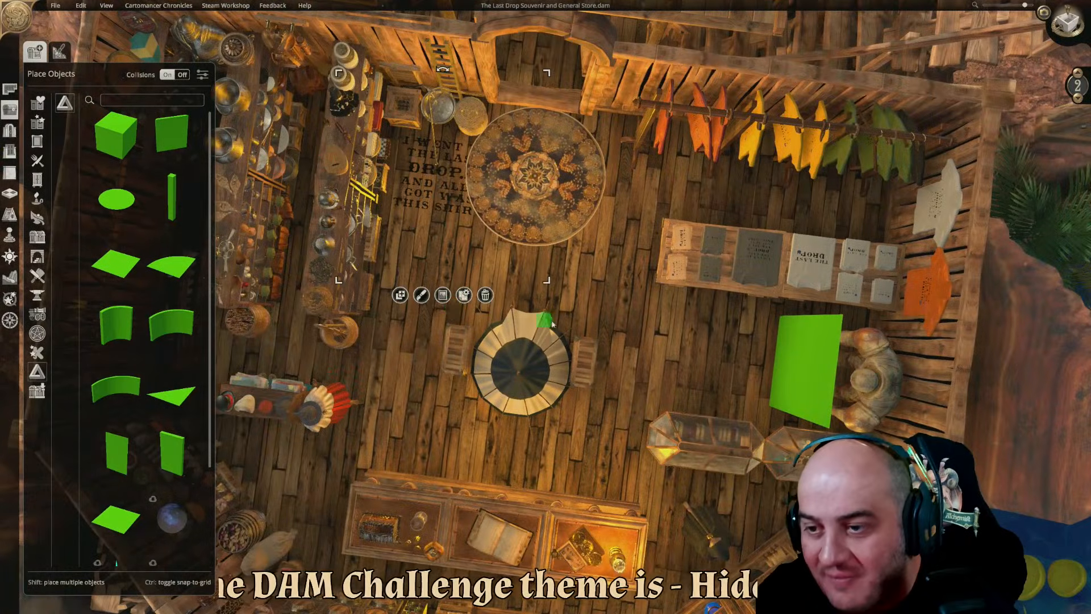
{"action": "scroll", "coordinate": [543, 309], "scroll_direction": "up", "scroll_amount": 3}
{"action": "key", "text": "a"}
{"action": "left_click_drag", "start_coordinate": [550, 207], "coordinate": [554, 248]}
{"action": "left_click_drag", "start_coordinate": [533, 129], "coordinate": [546, 248]}
{"action": "left_click_drag", "start_coordinate": [539, 137], "coordinate": [540, 275]}
{"action": "scroll", "coordinate": [714, 210], "scroll_direction": "up", "scroll_amount": 3}
{"action": "key", "text": "d"}
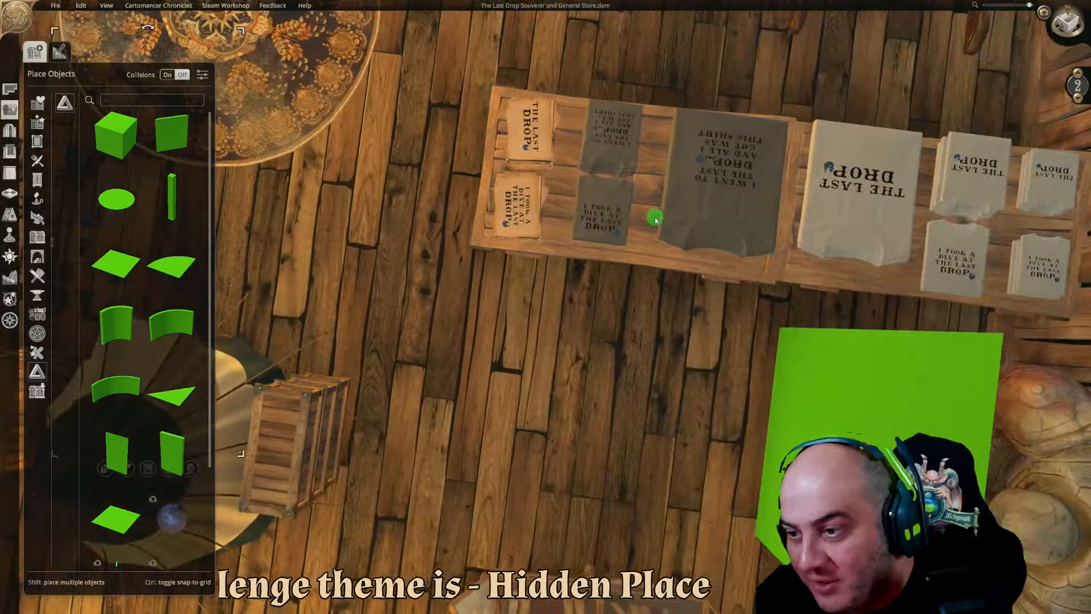
{"action": "key", "text": "a"}
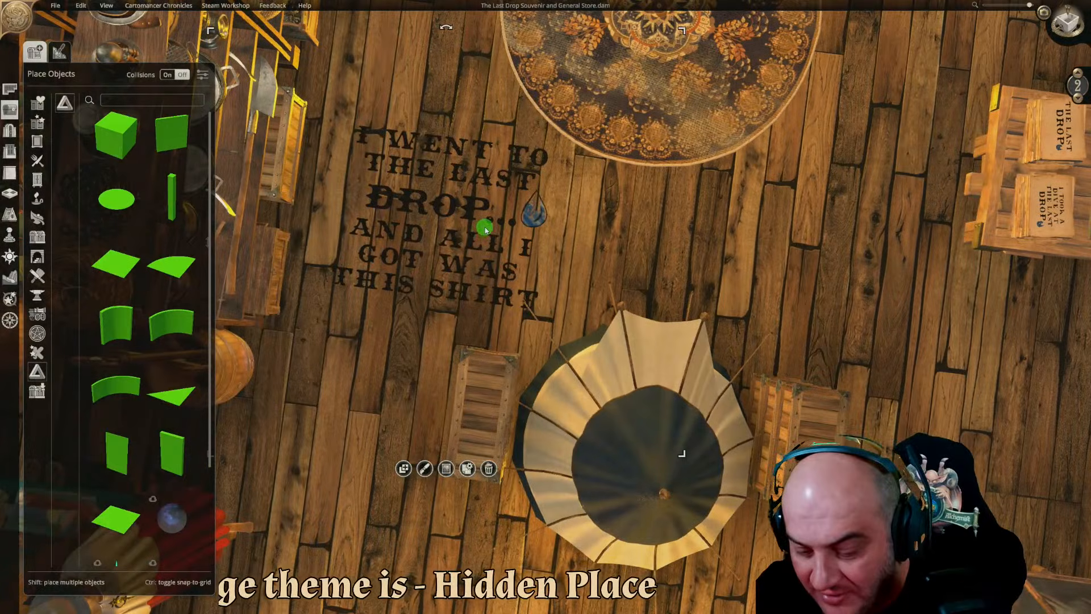
Remove both demonstration planes from the shop floor
{"action": "key", "text": "Escape"}
{"action": "scroll", "coordinate": [424, 241], "scroll_direction": "down", "scroll_amount": 5}
{"action": "middle_click_drag", "start_coordinate": [424, 237], "coordinate": [570, 214]}
{"action": "scroll", "coordinate": [568, 216], "scroll_direction": "up", "scroll_amount": 2}
{"action": "scroll", "coordinate": [540, 245], "scroll_direction": "up", "scroll_amount": 3}
{"action": "scroll", "coordinate": [540, 246], "scroll_direction": "up", "scroll_amount": 1}
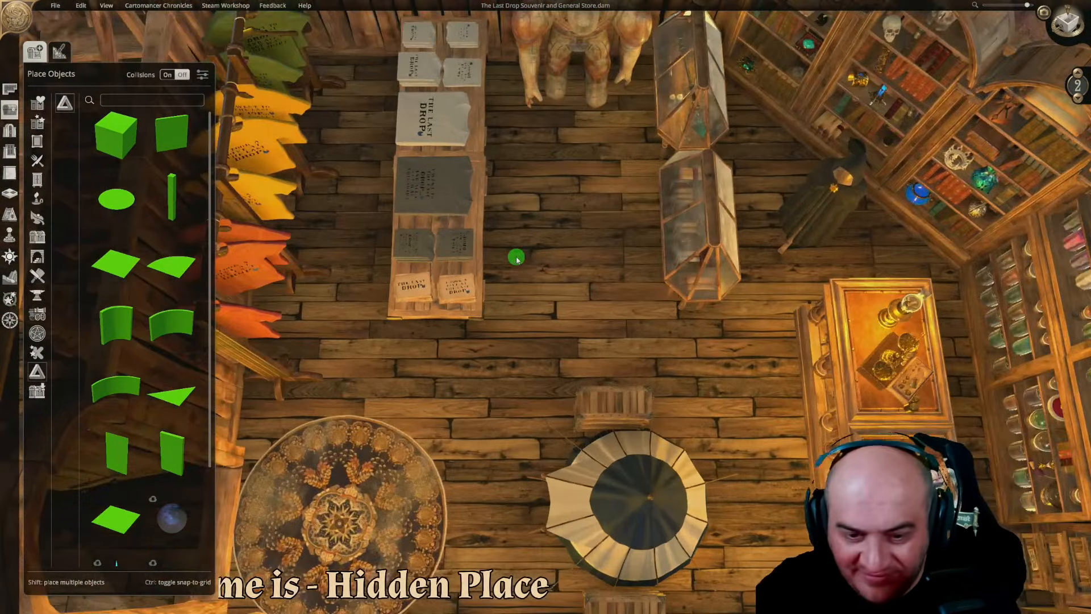
Look over the shop's T-shirt display and leave object placement
{"action": "middle_click_drag", "start_coordinate": [516, 256], "coordinate": [531, 170]}
{"action": "key", "text": "w"}
{"action": "key", "text": "a"}
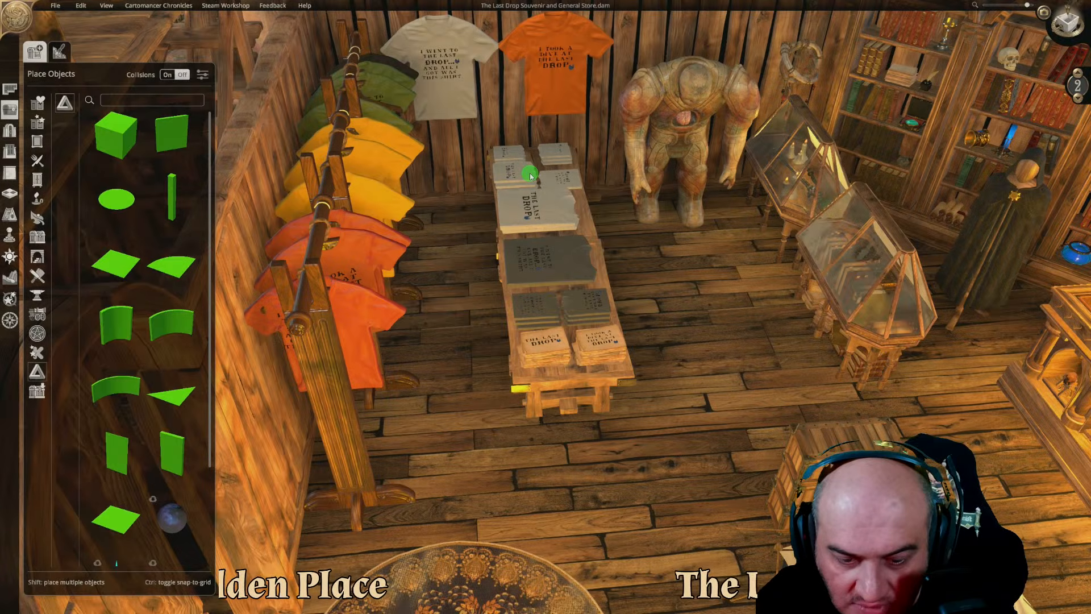
{"action": "scroll", "coordinate": [529, 175], "scroll_direction": "down", "scroll_amount": 3}
{"action": "middle_click_drag", "start_coordinate": [529, 175], "coordinate": [418, 167]}
{"action": "key", "text": "a"}
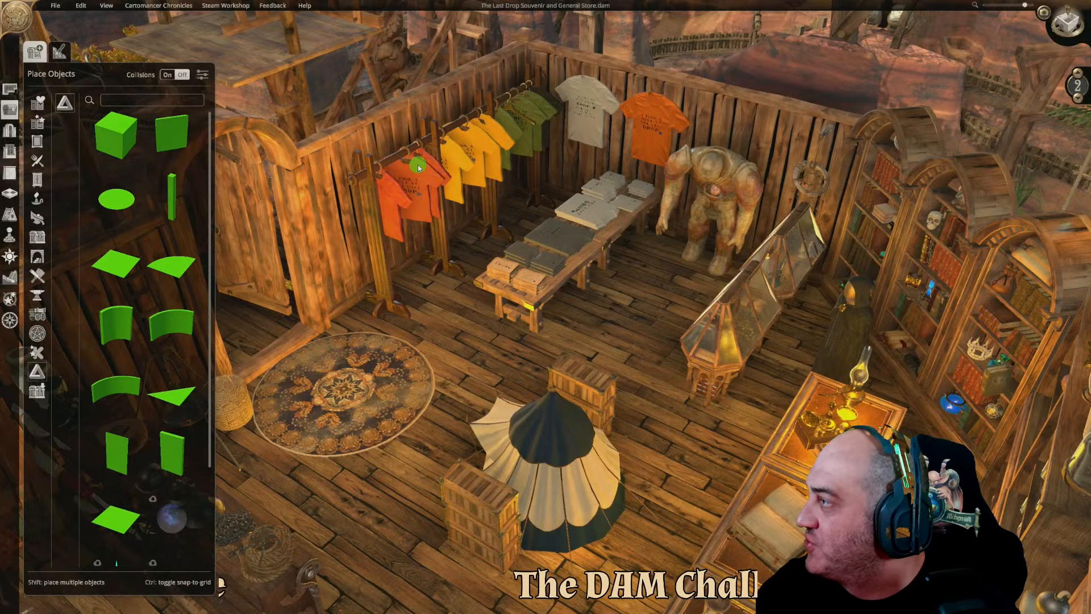
{"action": "left_click", "coordinate": [9, 110]}
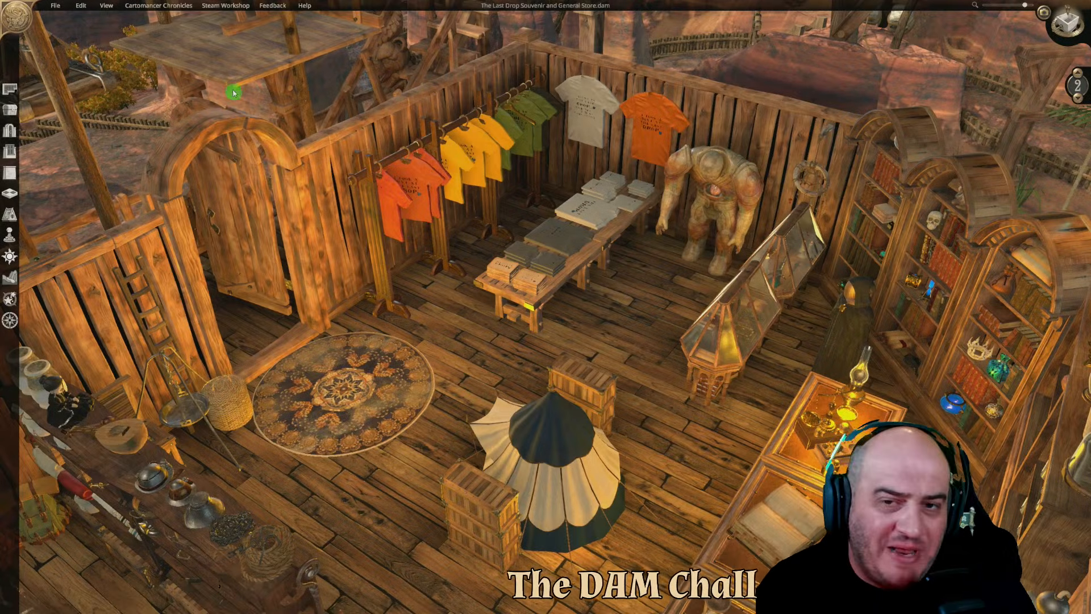
Open the map export settings and set the format to Video Export with the low-quality WEBM file type for large maps
{"action": "left_click", "coordinate": [55, 5]}
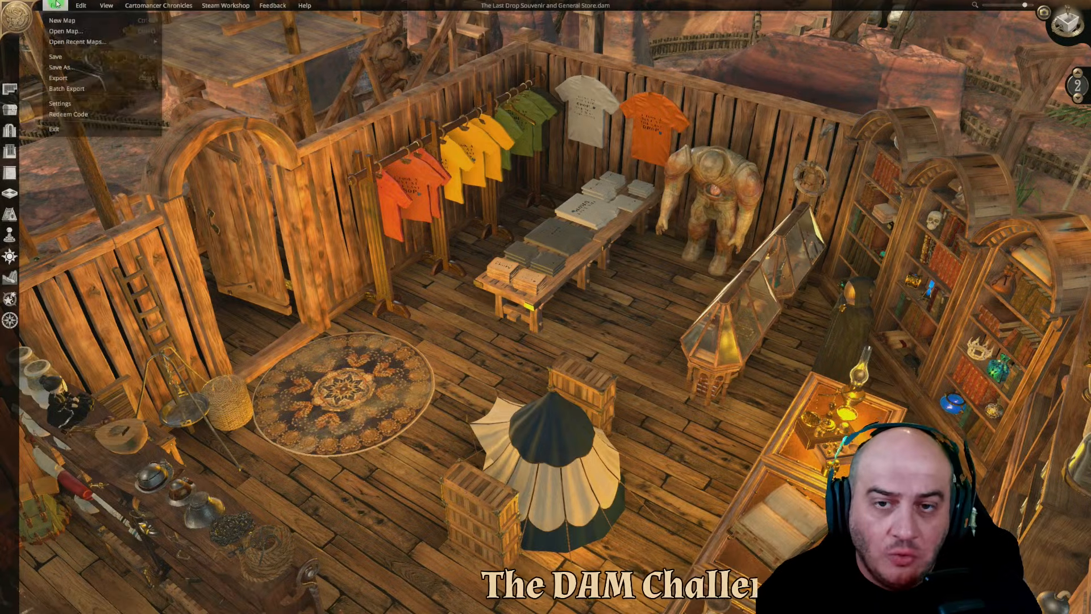
{"action": "left_click", "coordinate": [61, 78]}
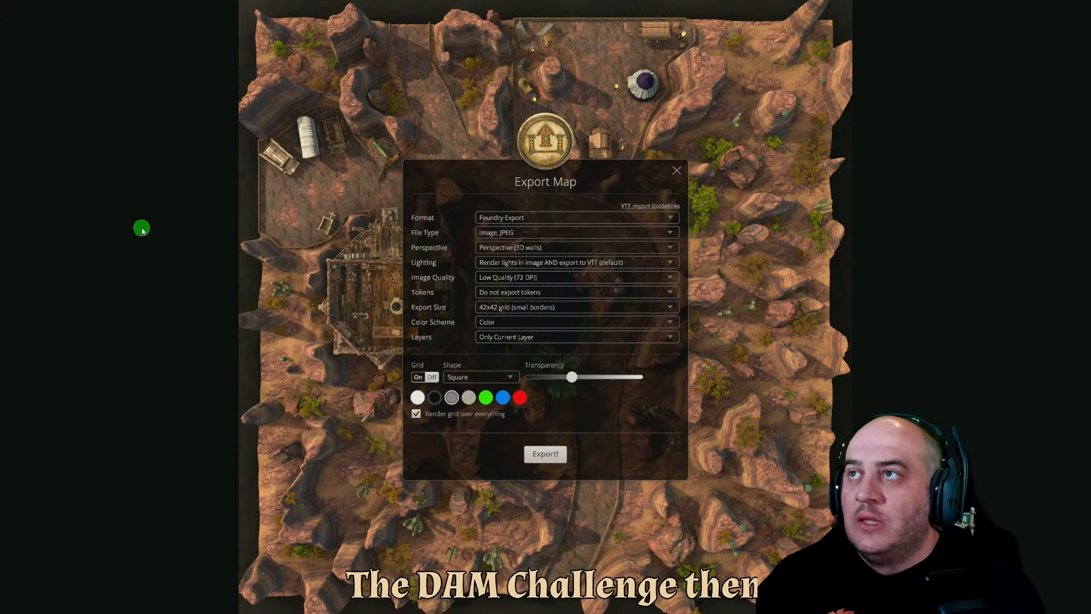
{"action": "left_click", "coordinate": [495, 217]}
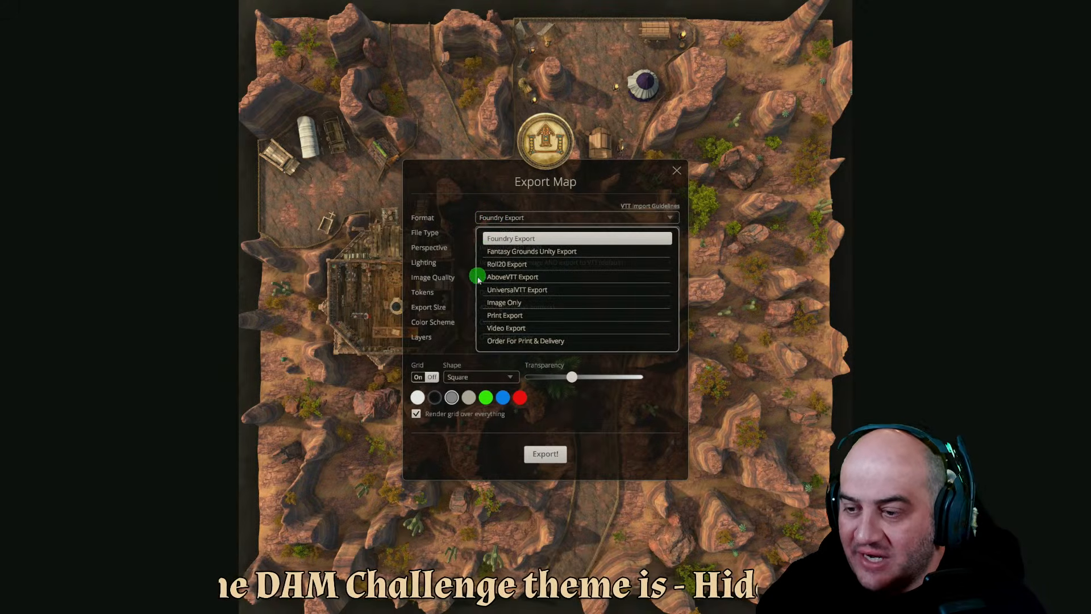
{"action": "left_click", "coordinate": [500, 328]}
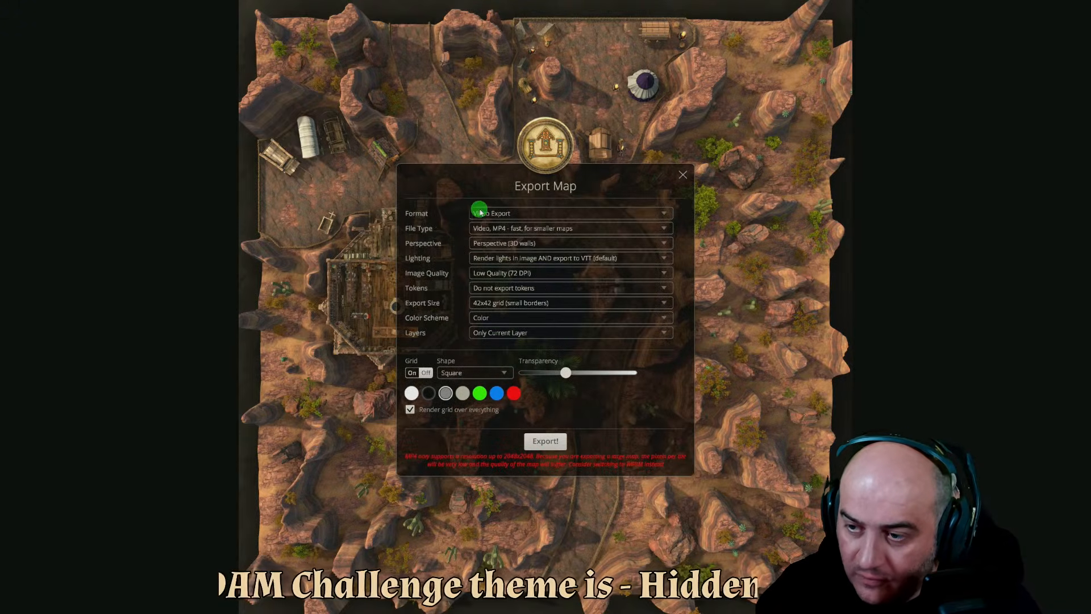
{"action": "left_click", "coordinate": [549, 228]}
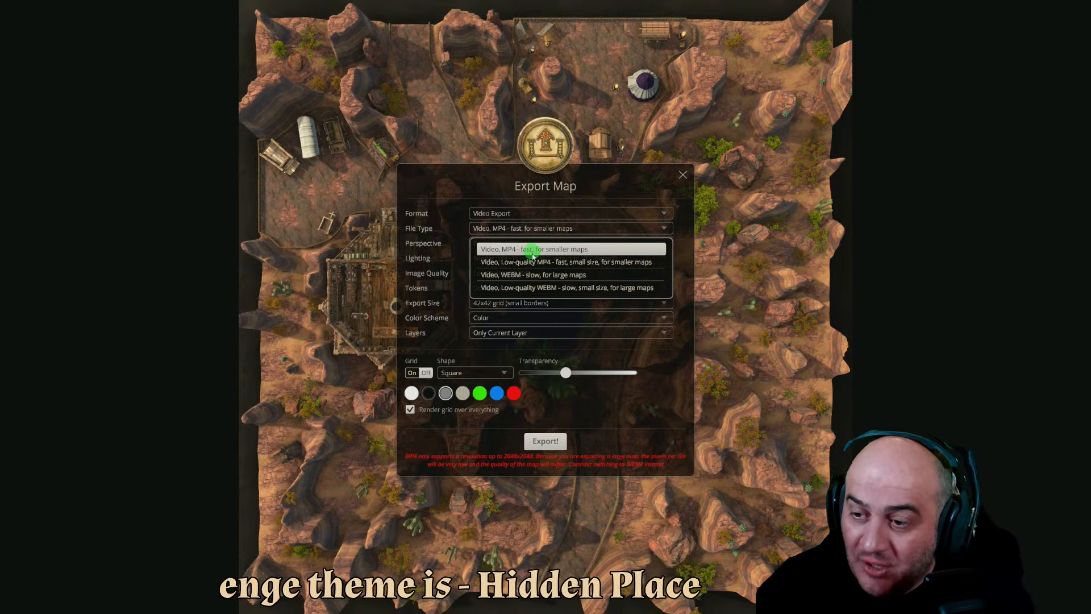
{"action": "left_click", "coordinate": [527, 288]}
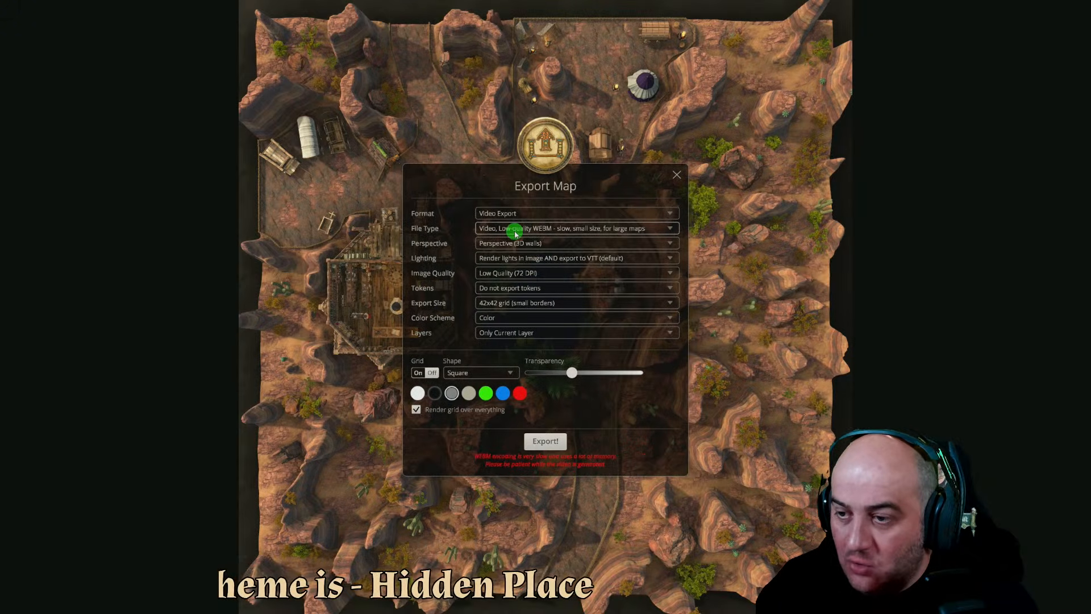
Set the export file type to the standard WEBM video for large maps, and choose the Foundry Export format
{"action": "left_click", "coordinate": [513, 230]}
{"action": "left_click", "coordinate": [512, 274]}
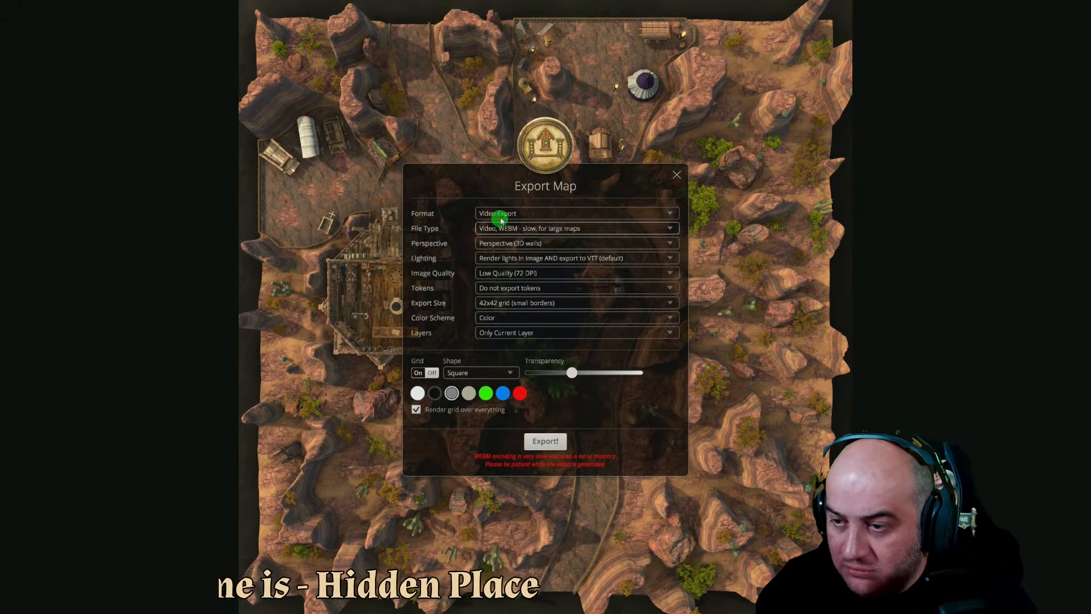
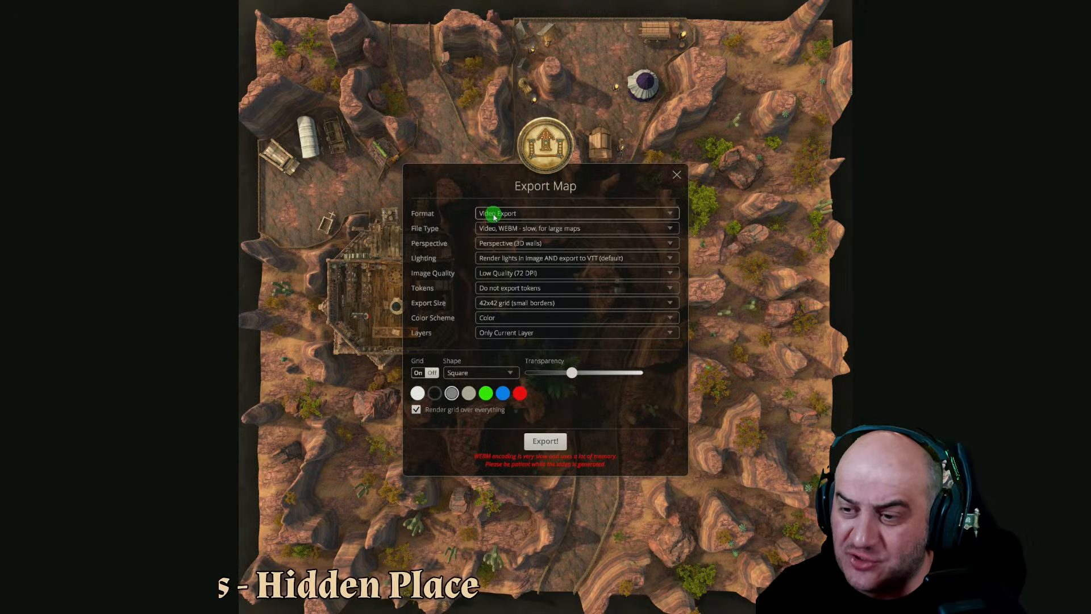
{"action": "left_click", "coordinate": [493, 214]}
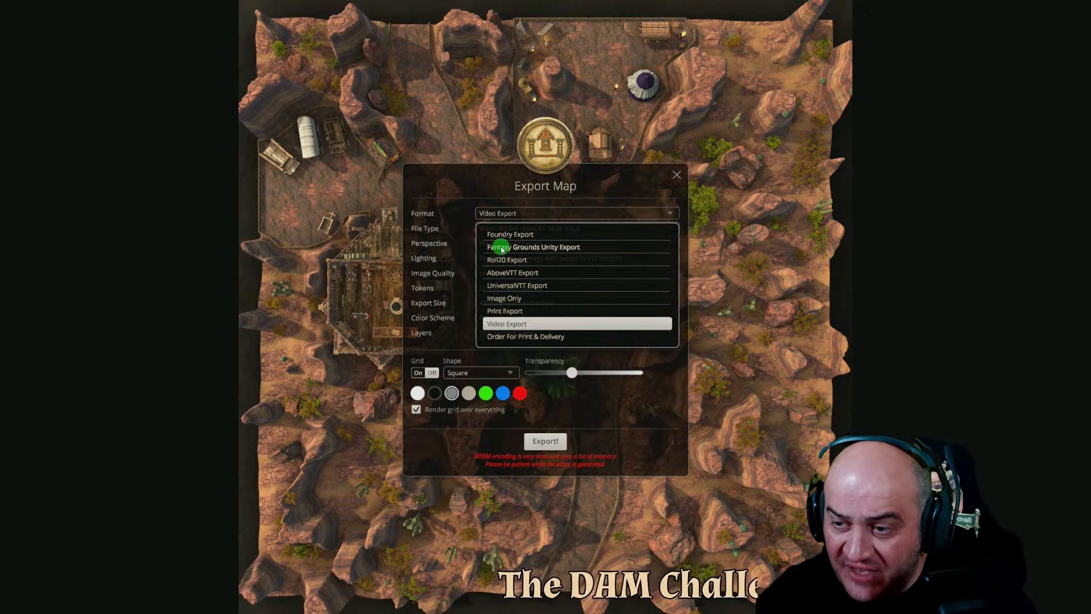
{"action": "left_click", "coordinate": [507, 234]}
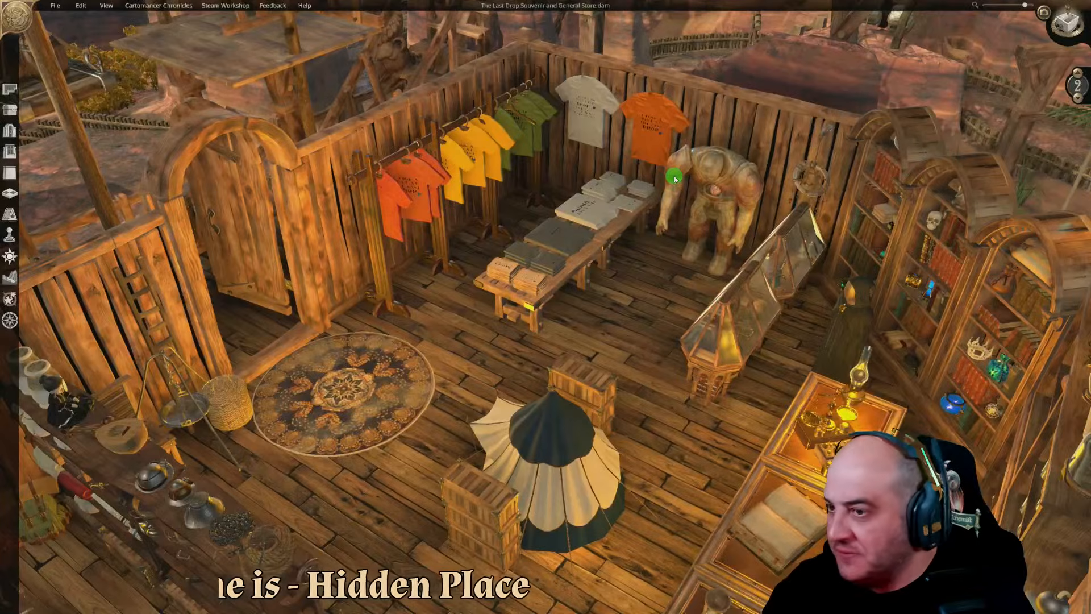
Switch from the shop floor to the ground level and look over the stable stalls and their animals
{"action": "scroll", "coordinate": [456, 244], "scroll_direction": "down", "scroll_amount": 5}
{"action": "middle_click_drag", "start_coordinate": [456, 243], "coordinate": [676, 242]}
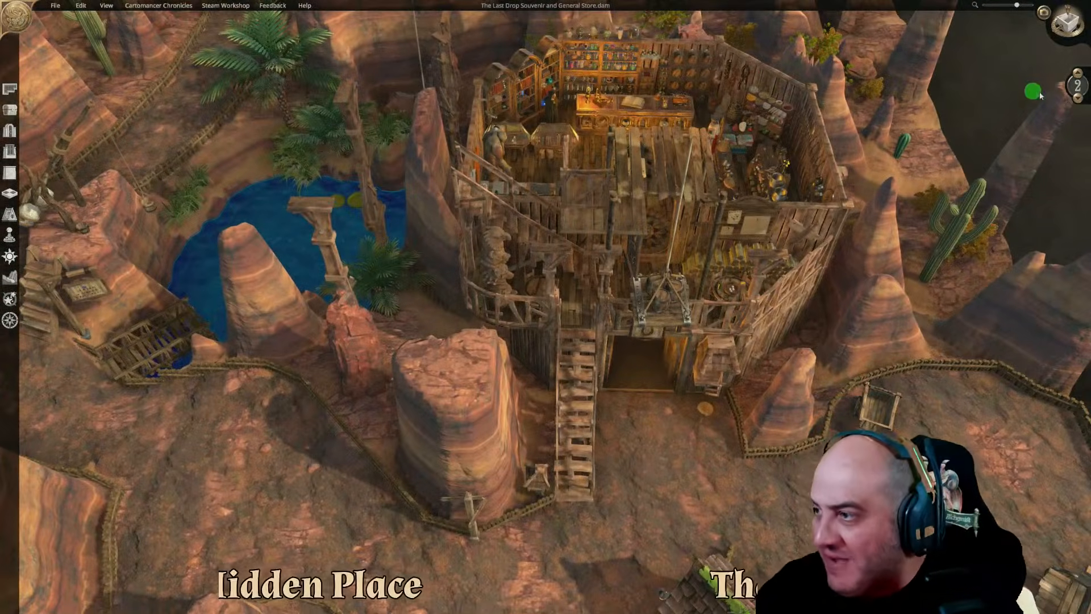
{"action": "left_click", "coordinate": [1077, 97]}
{"action": "scroll", "coordinate": [616, 334], "scroll_direction": "up", "scroll_amount": 5}
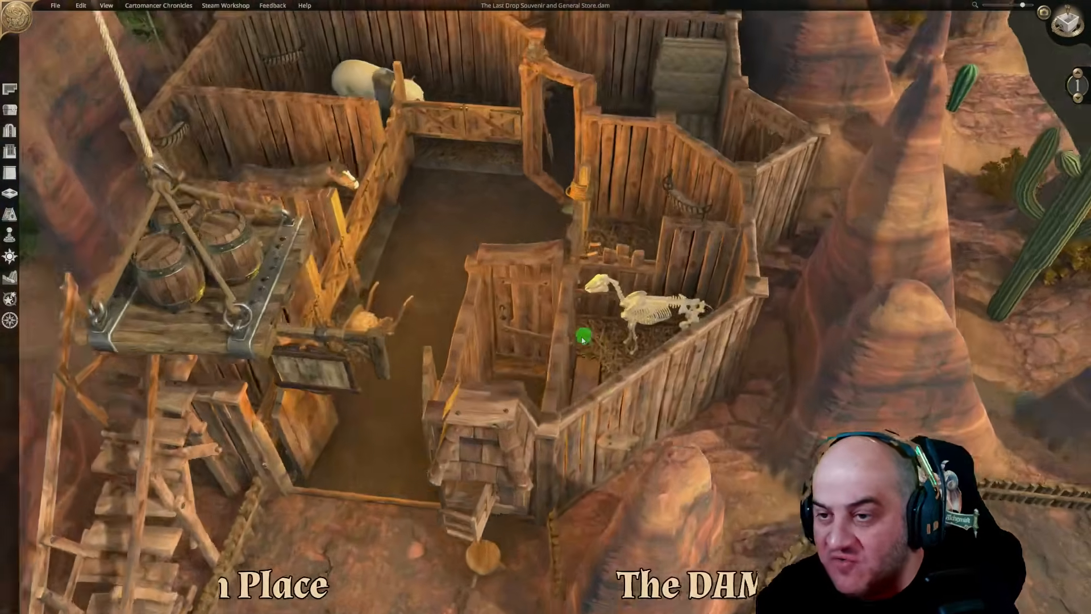
{"action": "scroll", "coordinate": [403, 386], "scroll_direction": "down", "scroll_amount": 3}
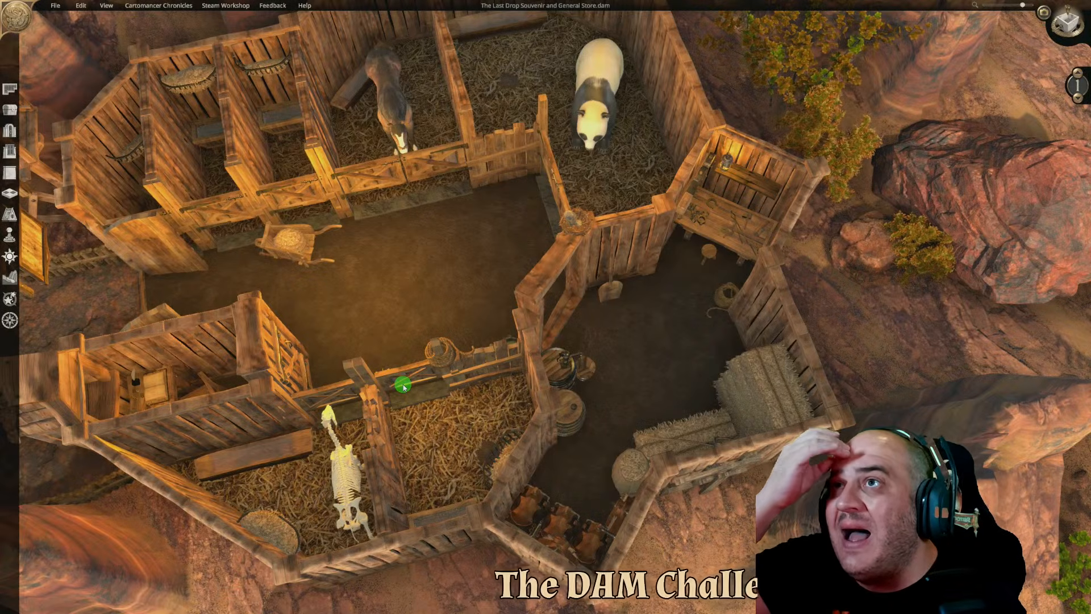
{"action": "middle_click_drag", "start_coordinate": [403, 387], "coordinate": [580, 431]}
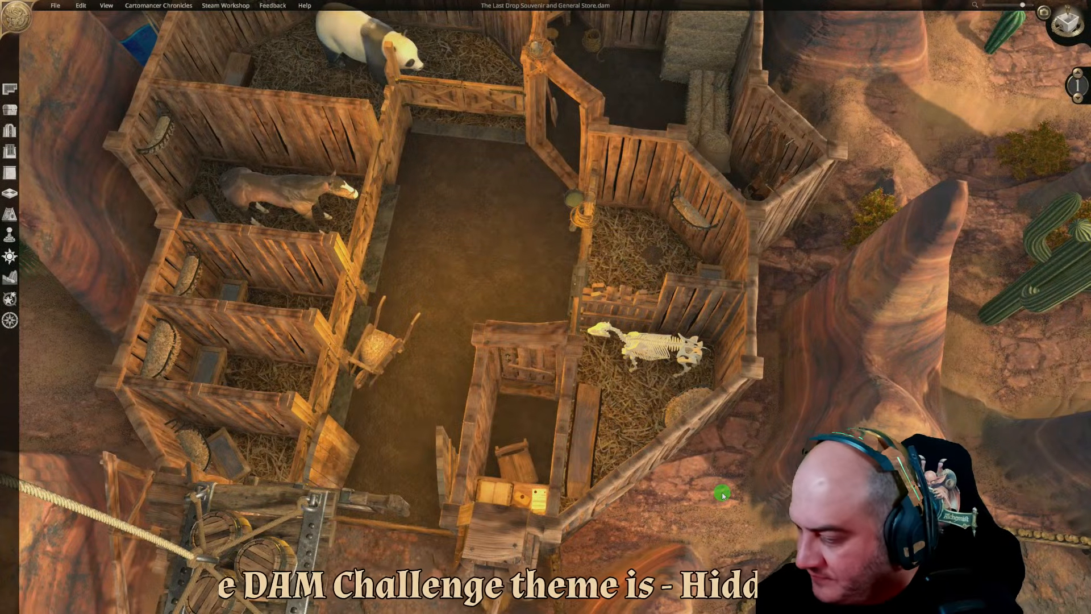
Examine the ground and stairs outside the stable entrance, and return to the stable interior
{"action": "key", "text": "s"}
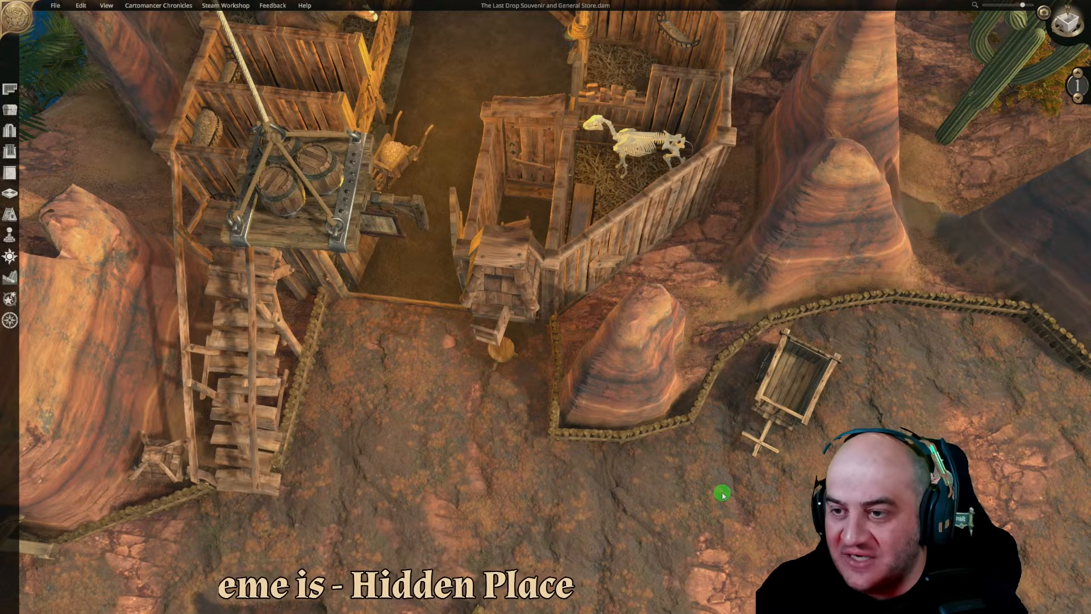
{"action": "key", "text": "s"}
{"action": "key", "text": "a"}
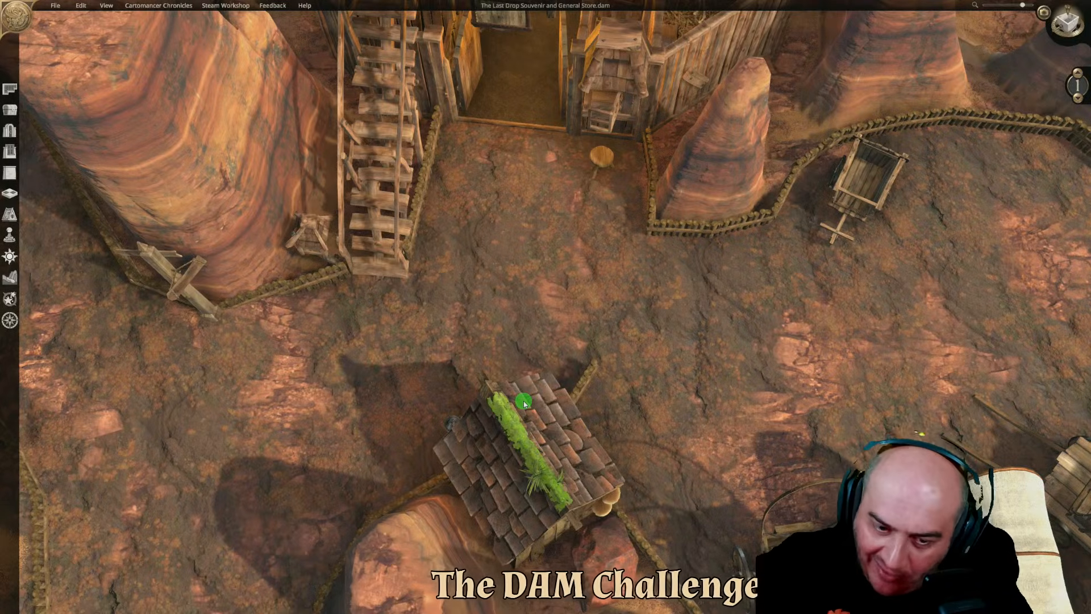
{"action": "scroll", "coordinate": [523, 400], "scroll_direction": "up", "scroll_amount": 5}
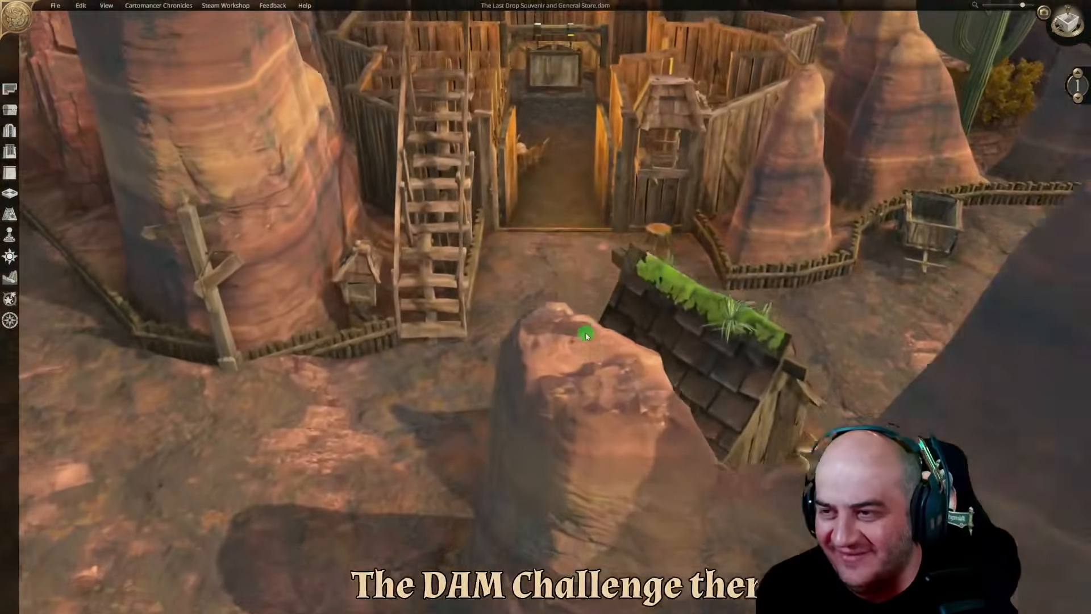
{"action": "scroll", "coordinate": [586, 335], "scroll_direction": "down", "scroll_amount": 4}
{"action": "middle_click_drag", "start_coordinate": [670, 385], "coordinate": [738, 502]}
{"action": "scroll", "coordinate": [594, 476], "scroll_direction": "up", "scroll_amount": 3}
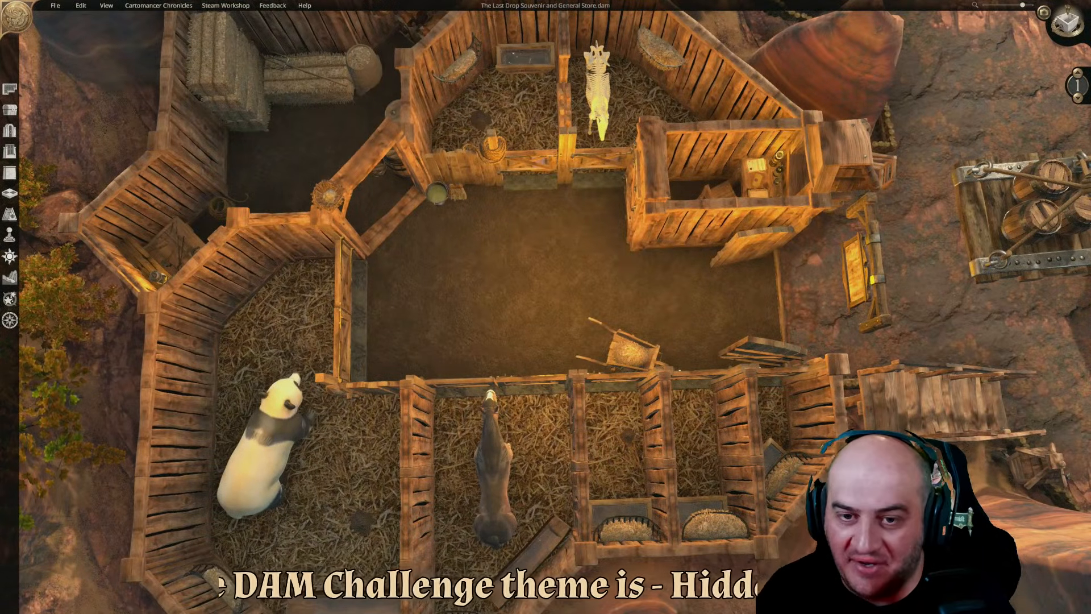
Show the abstract lights to examine how the stable is lit, and hide them again
{"action": "left_click", "coordinate": [10, 256]}
{"action": "left_click", "coordinate": [60, 159]}
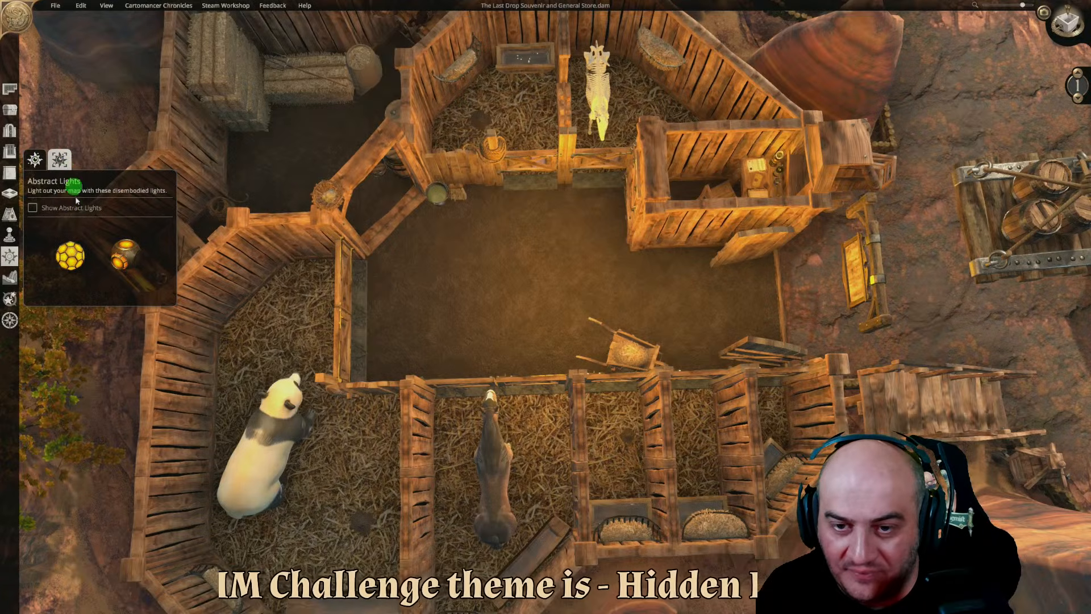
{"action": "left_click", "coordinate": [33, 209]}
{"action": "middle_click_drag", "start_coordinate": [452, 211], "coordinate": [424, 246]}
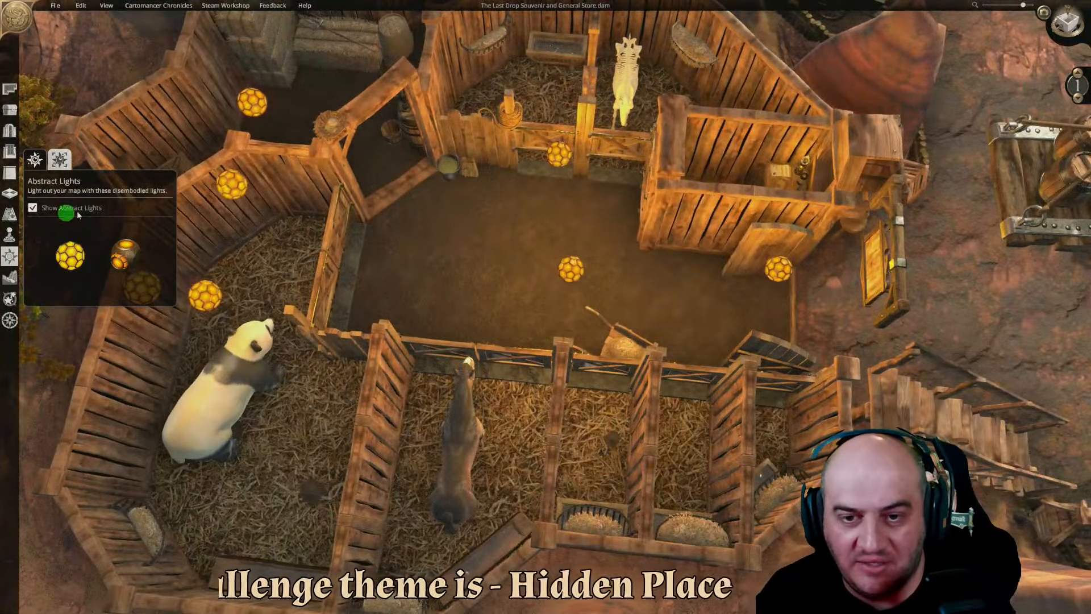
{"action": "left_click", "coordinate": [35, 208]}
{"action": "middle_click_drag", "start_coordinate": [599, 356], "coordinate": [113, 368]}
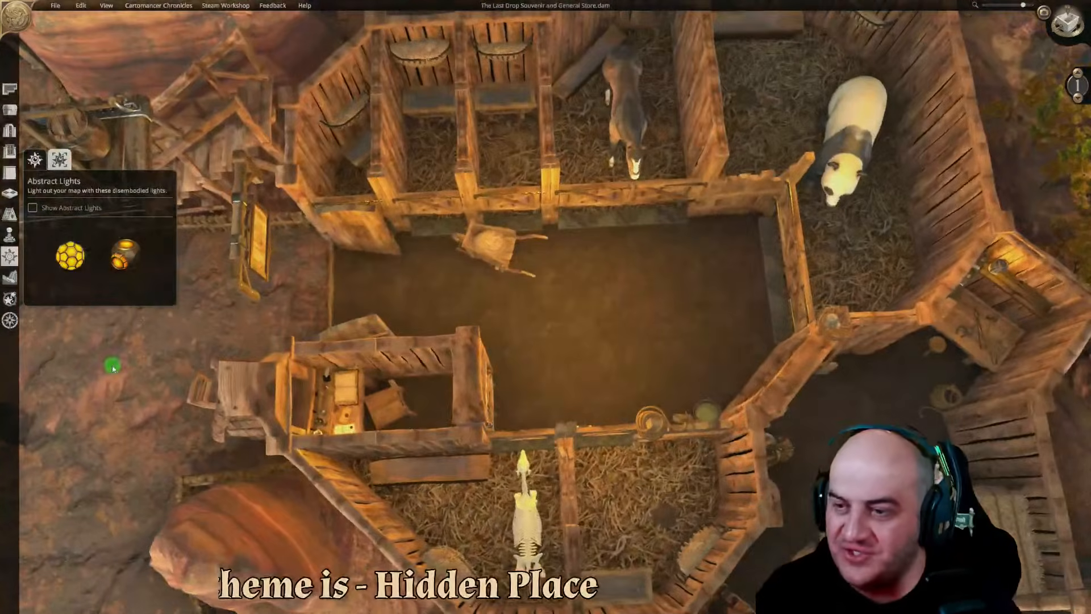
Place a Burner Light from the wall-mounted lanterns at the post beside the stable entrance
{"action": "left_click", "coordinate": [11, 111]}
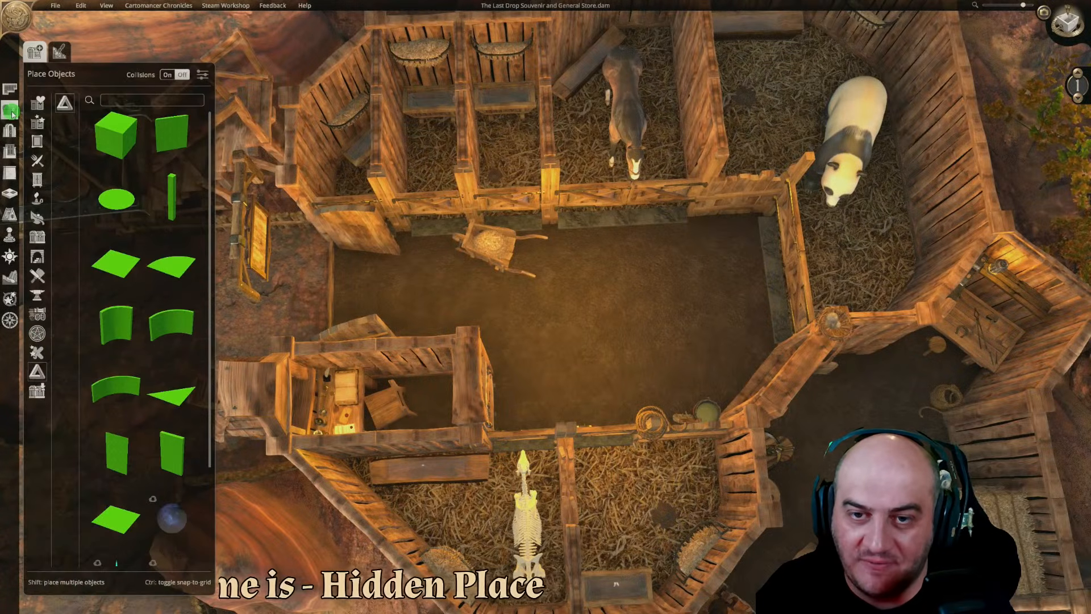
{"action": "left_click", "coordinate": [40, 199]}
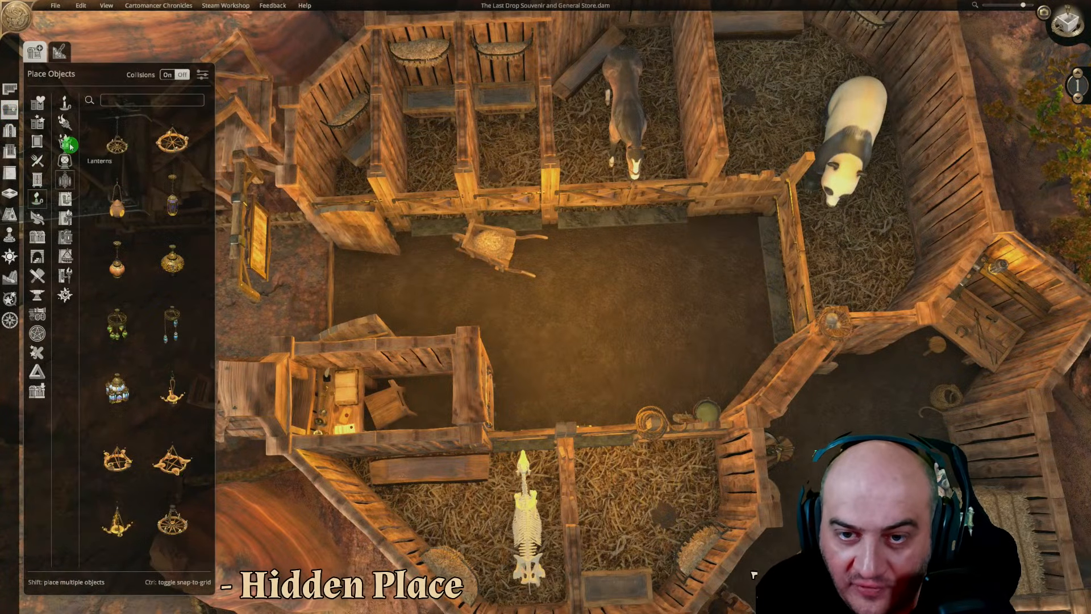
{"action": "left_click", "coordinate": [66, 234]}
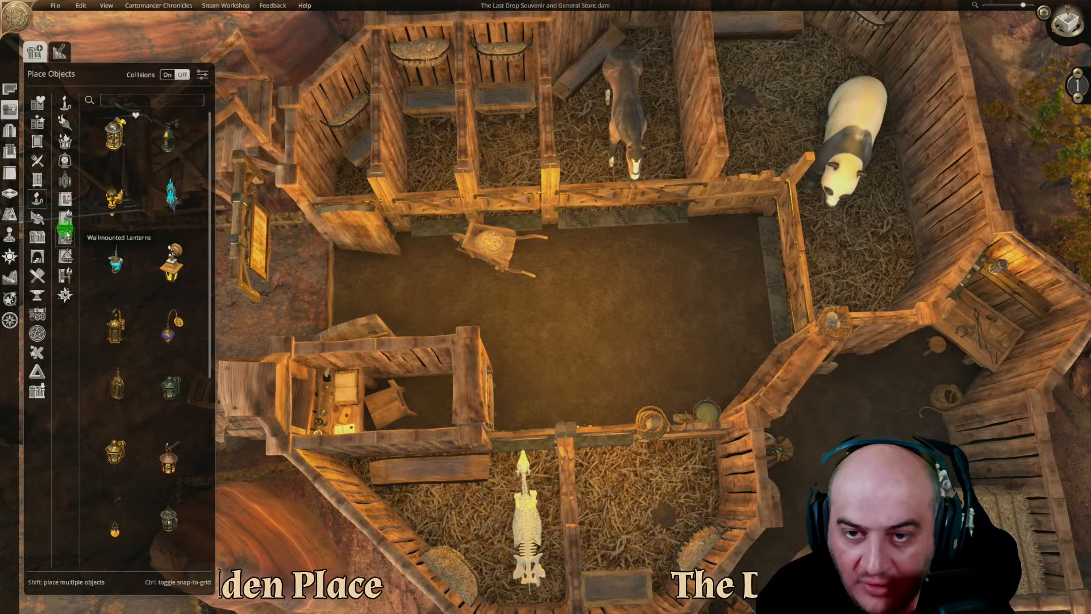
{"action": "left_click", "coordinate": [112, 136]}
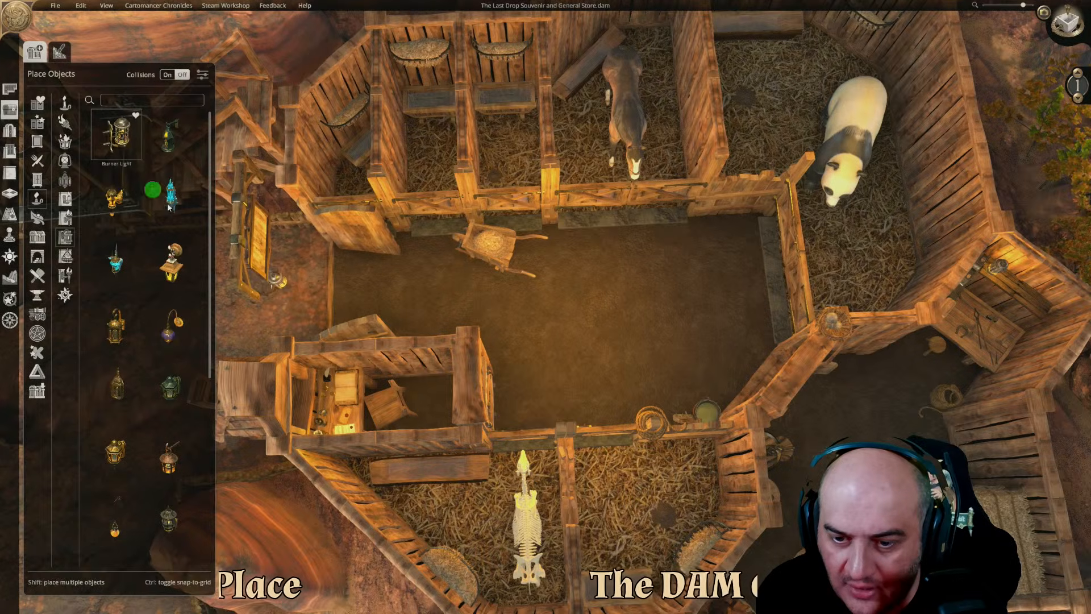
{"action": "middle_click_drag", "start_coordinate": [420, 312], "coordinate": [662, 268]}
{"action": "key", "text": "s"}
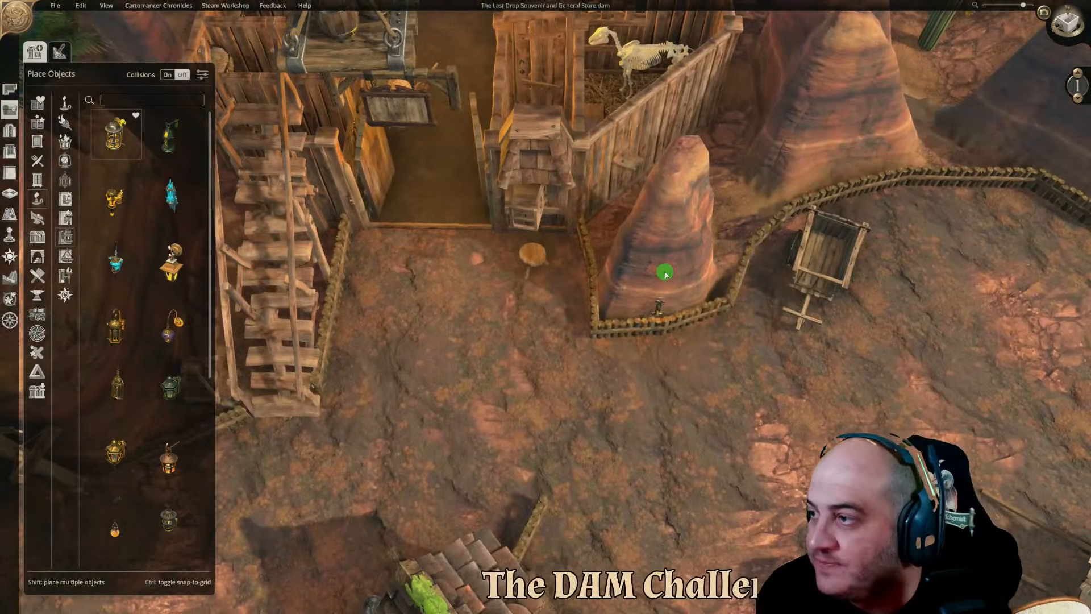
{"action": "key", "text": "a"}
{"action": "scroll", "coordinate": [453, 291], "scroll_direction": "down", "scroll_amount": 1}
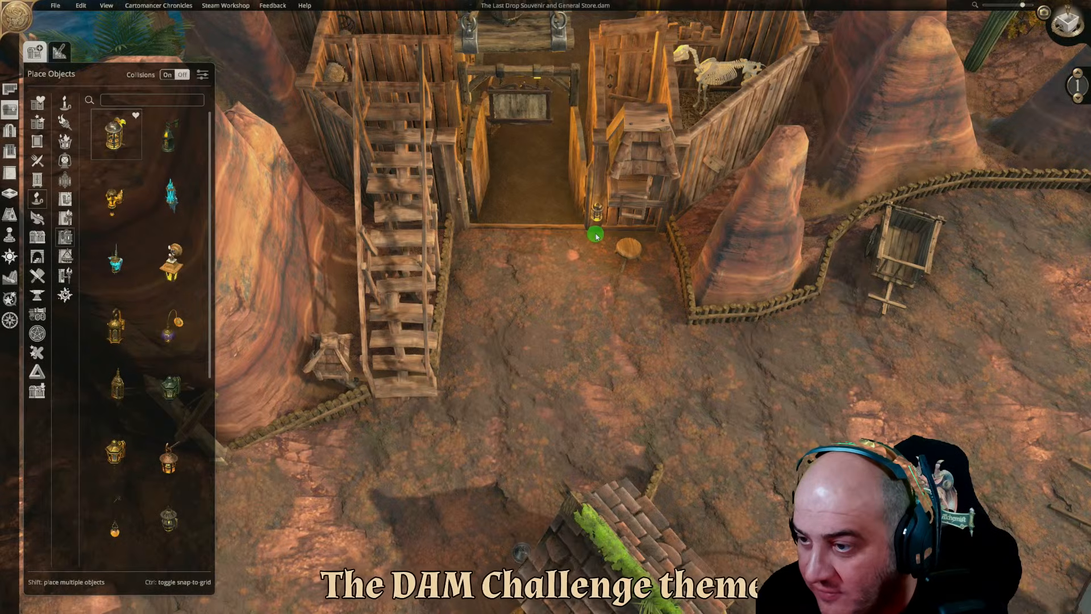
{"action": "left_click", "coordinate": [595, 239]}
Raise the entrance lantern to a height of about 0.9 so it hangs on the post
{"action": "scroll", "coordinate": [582, 278], "scroll_direction": "up", "scroll_amount": 5}
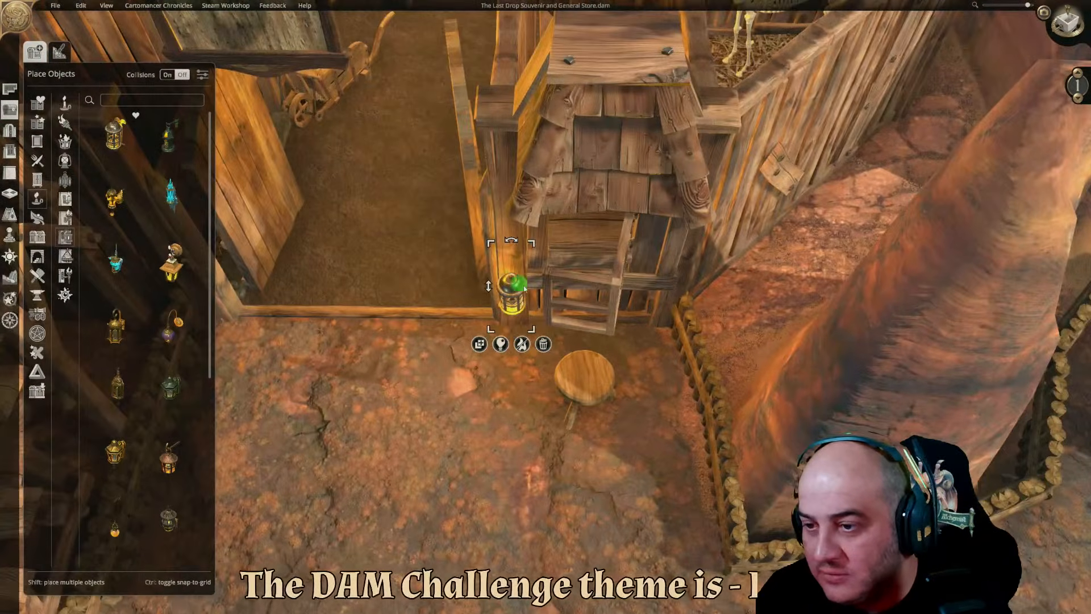
{"action": "middle_click_drag", "start_coordinate": [524, 288], "coordinate": [604, 227]}
{"action": "left_click_drag", "start_coordinate": [558, 191], "coordinate": [545, 125]}
{"action": "scroll", "coordinate": [519, 217], "scroll_direction": "down", "scroll_amount": 3}
{"action": "middle_click_drag", "start_coordinate": [519, 217], "coordinate": [520, 242]}
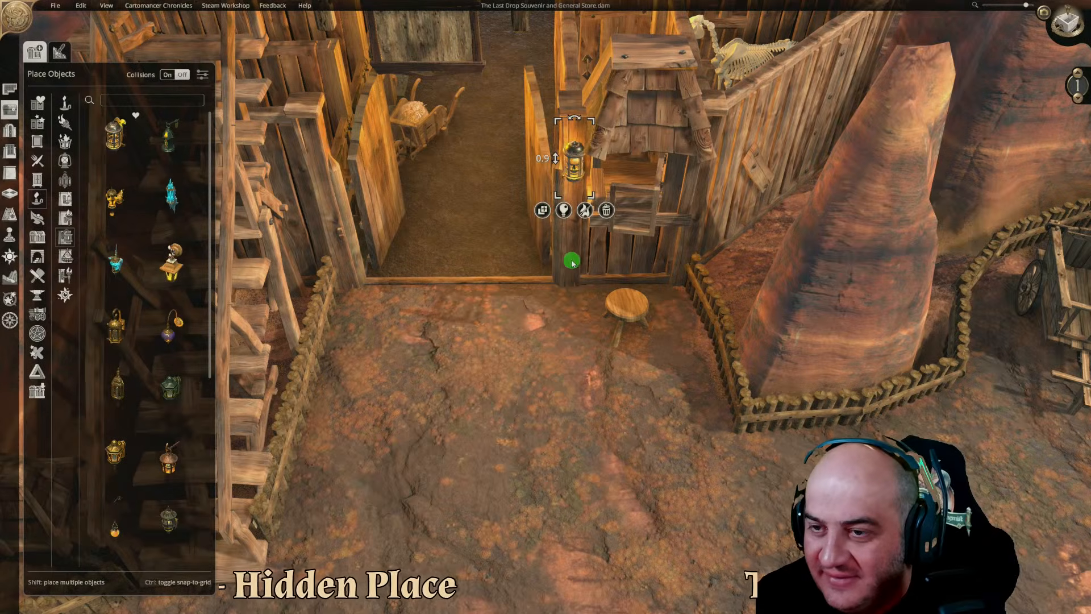
Mount another Burner Light on the stall post beside the wheelbarrow
{"action": "left_click", "coordinate": [573, 278]}
{"action": "right_click_drag", "start_coordinate": [573, 278], "coordinate": [495, 263]}
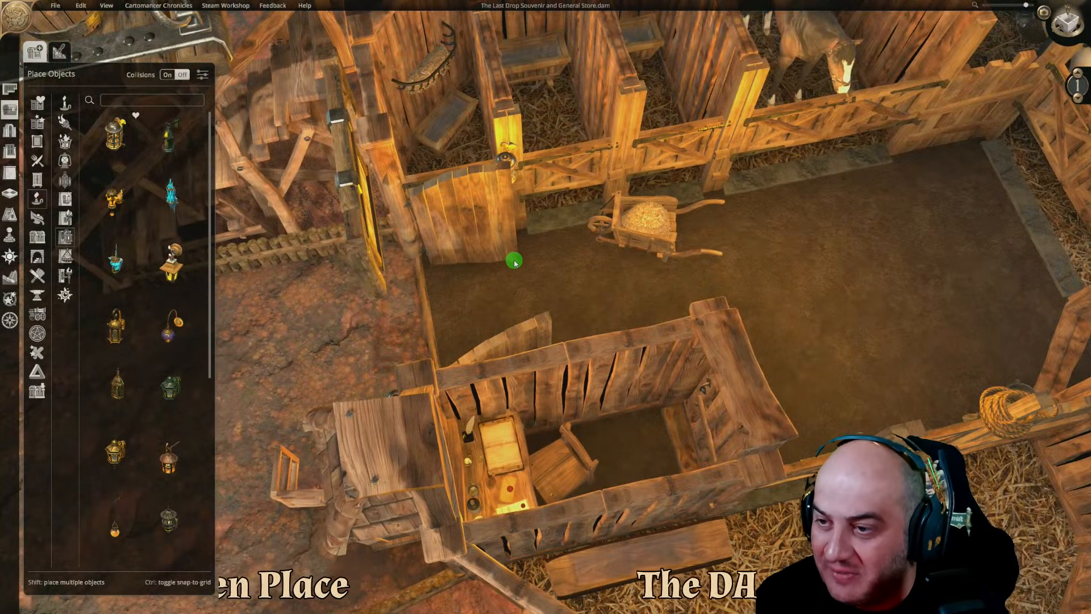
{"action": "scroll", "coordinate": [637, 318], "scroll_direction": "up", "scroll_amount": 2}
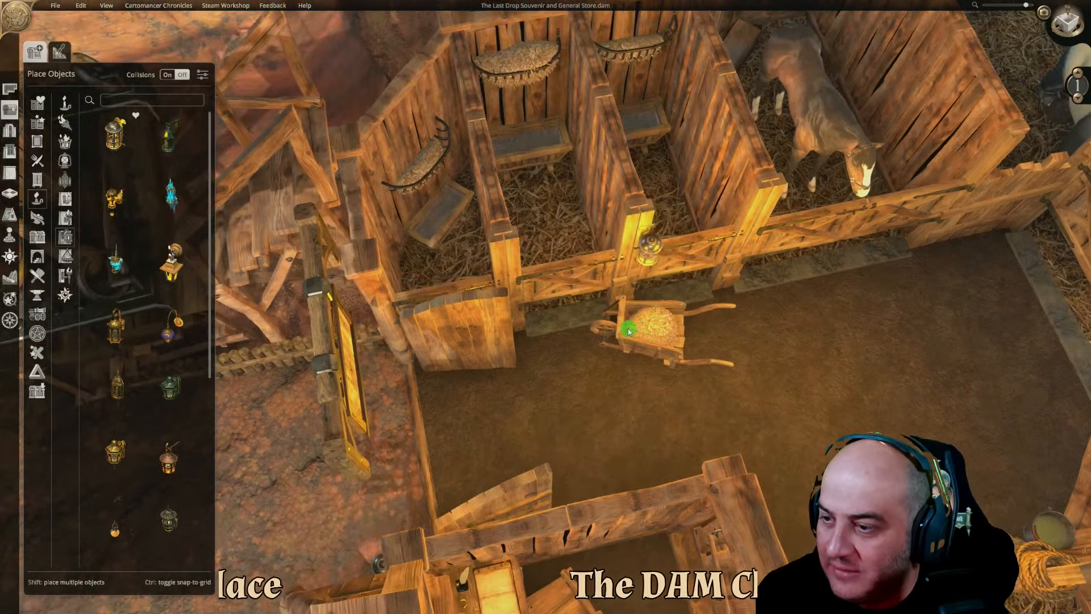
{"action": "left_click", "coordinate": [622, 335]}
Mount a Burner Light on the post between the horse stall and the panda stall
{"action": "middle_click_drag", "start_coordinate": [688, 364], "coordinate": [720, 354]}
{"action": "left_click", "coordinate": [391, 322]}
{"action": "middle_click_drag", "start_coordinate": [612, 329], "coordinate": [500, 352]}
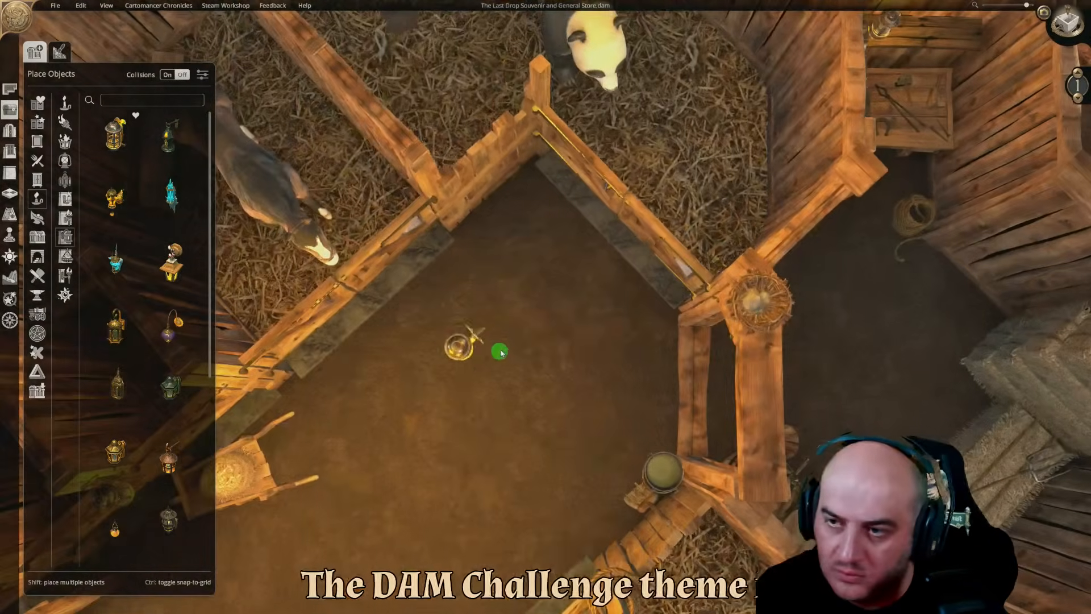
{"action": "left_click", "coordinate": [469, 244]}
{"action": "middle_click_drag", "start_coordinate": [533, 291], "coordinate": [673, 300]}
{"action": "left_click", "coordinate": [672, 301]}
Add a Burner Light to the post of the storage room doorway, above the bucket and broom
{"action": "key", "text": "s"}
{"action": "key", "text": "a"}
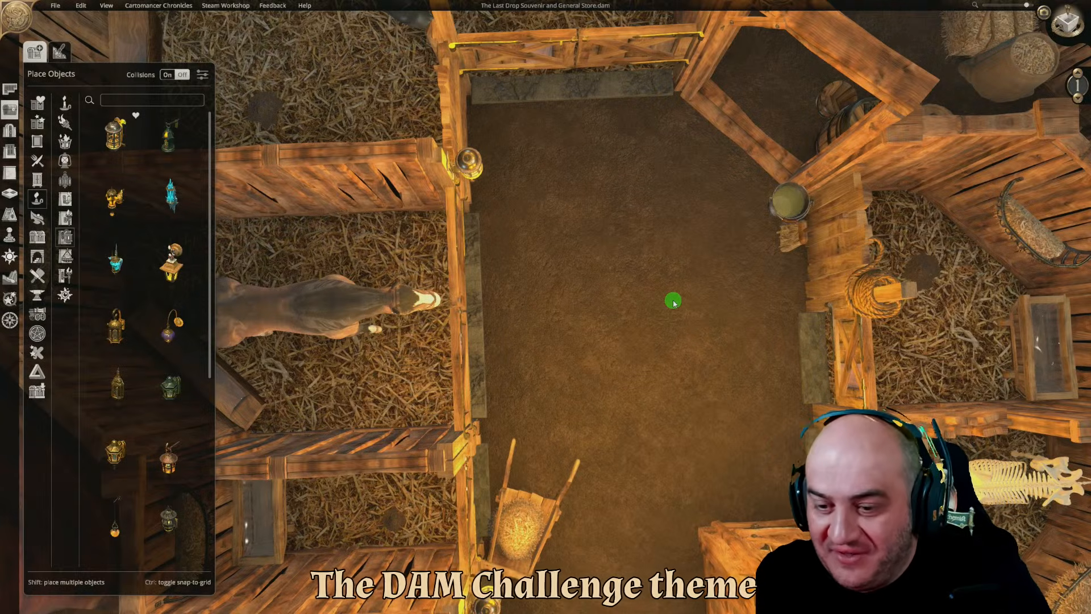
{"action": "middle_click_drag", "start_coordinate": [690, 458], "coordinate": [353, 341]}
{"action": "left_click", "coordinate": [8, 109]}
{"action": "key", "text": "d"}
{"action": "key", "text": "d"}
{"action": "left_click", "coordinate": [250, 250]}
{"action": "left_click", "coordinate": [214, 311]}
{"action": "middle_click_drag", "start_coordinate": [560, 457], "coordinate": [665, 498]}
{"action": "key", "text": "s"}
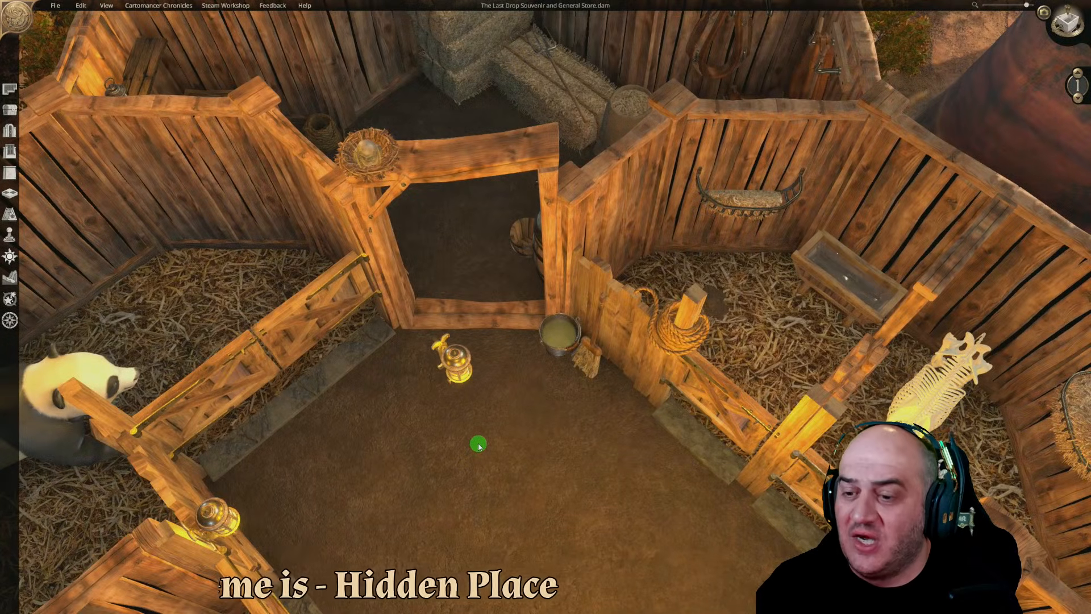
{"action": "left_click", "coordinate": [552, 359]}
{"action": "left_click", "coordinate": [516, 474]}
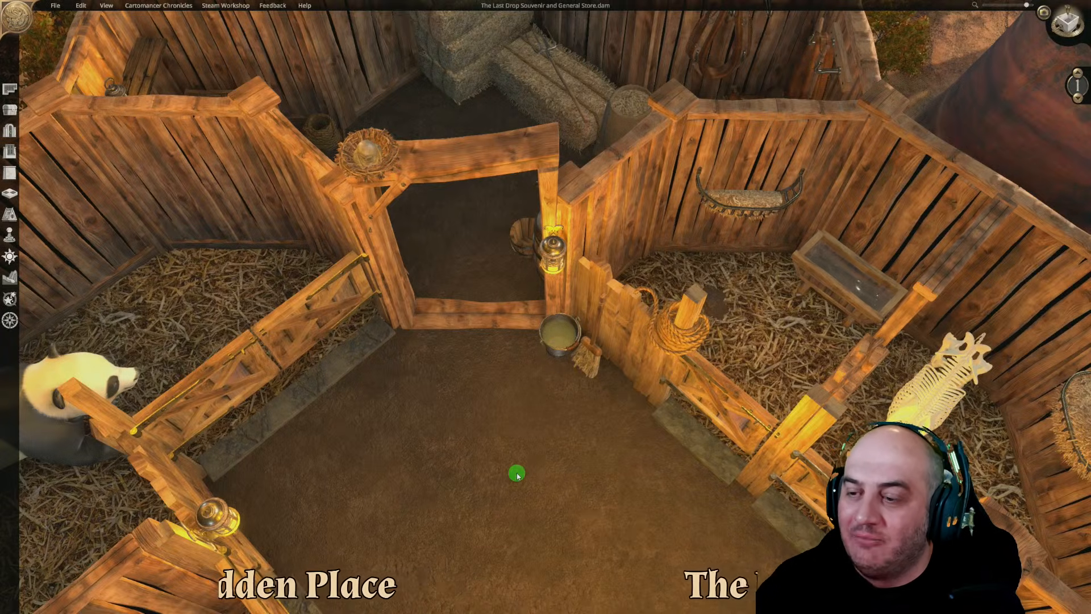
Add a Burner Light to the post between the empty stall and the skeleton horse's stall
{"action": "middle_click_drag", "start_coordinate": [517, 475], "coordinate": [524, 443]}
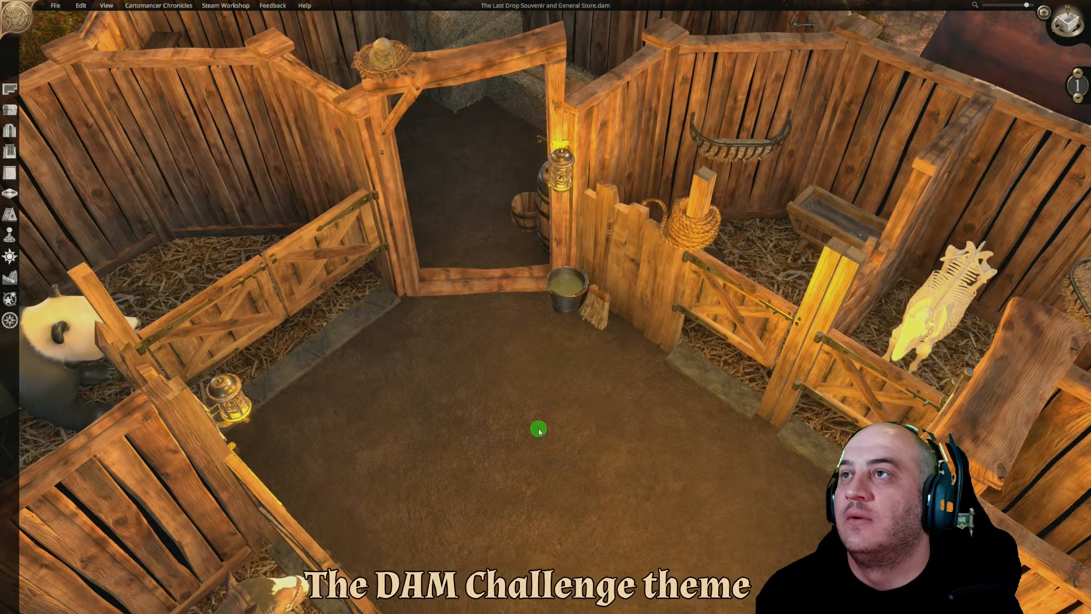
{"action": "key", "text": "w"}
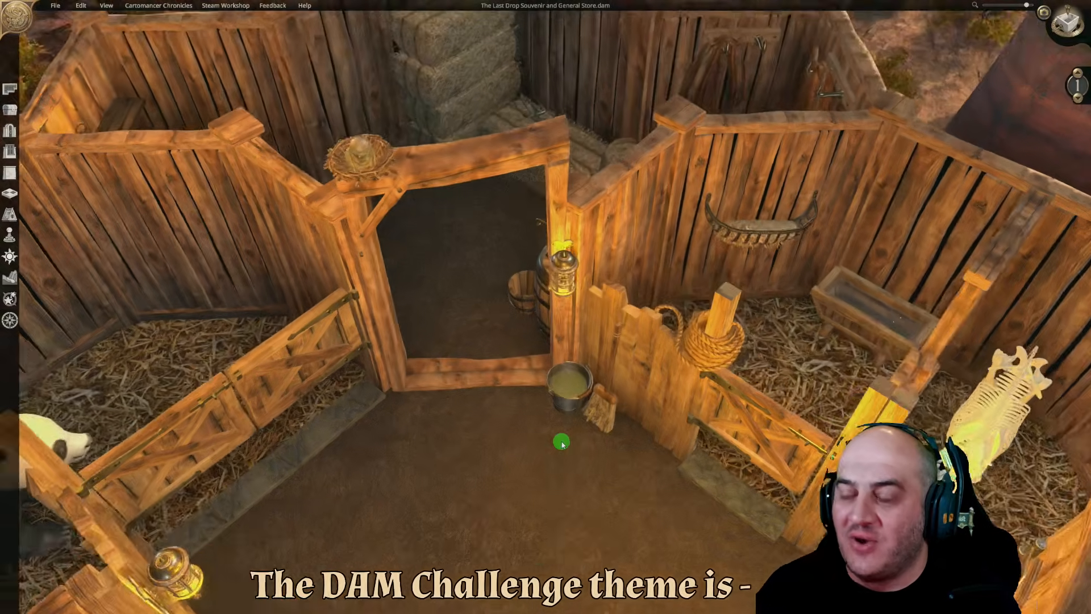
{"action": "key", "text": "s"}
{"action": "middle_click_drag", "start_coordinate": [599, 440], "coordinate": [660, 429]}
{"action": "key", "text": "w"}
{"action": "left_click", "coordinate": [490, 290]}
{"action": "left_click", "coordinate": [451, 338]}
{"action": "key", "text": "d"}
{"action": "middle_click_drag", "start_coordinate": [565, 512], "coordinate": [604, 544]}
{"action": "key", "text": "s"}
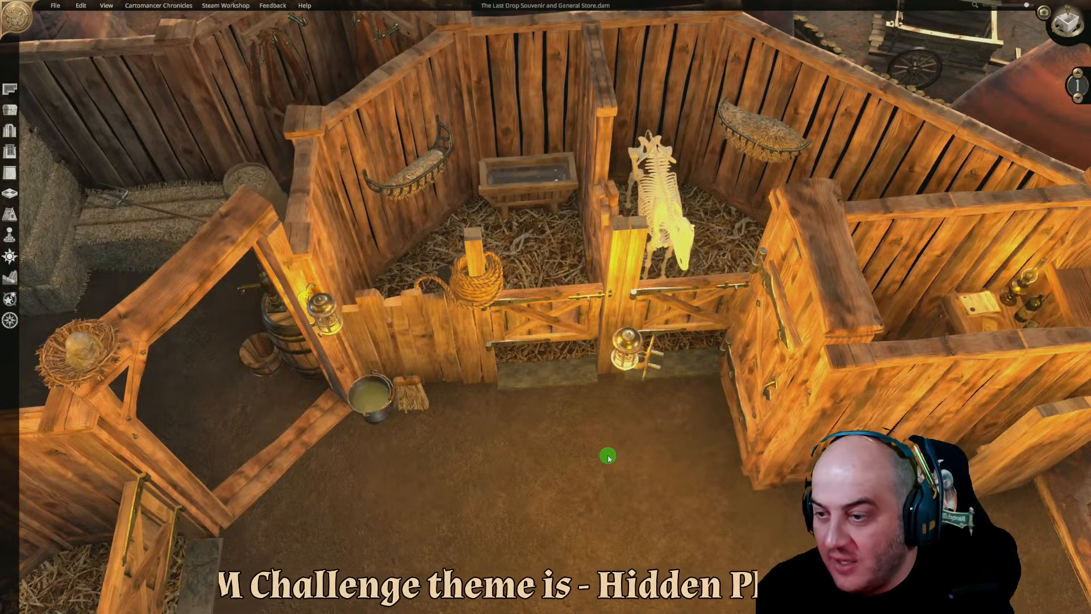
{"action": "left_click", "coordinate": [610, 400]}
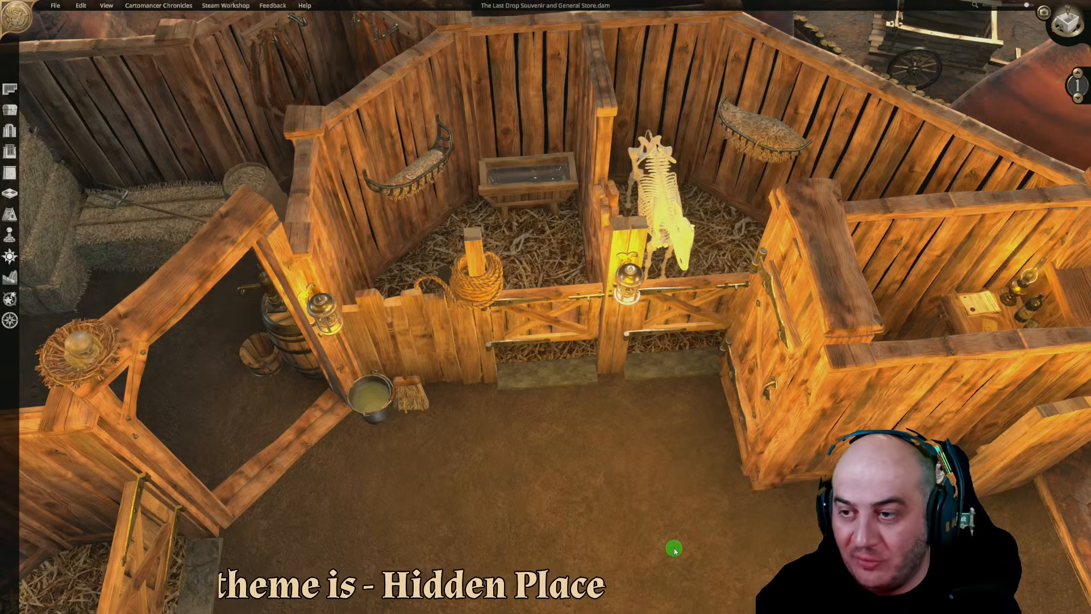
Review the lanterns around the stable from inside and from in front of the entrance
{"action": "key", "text": "s"}
{"action": "key", "text": "w"}
{"action": "key", "text": "d"}
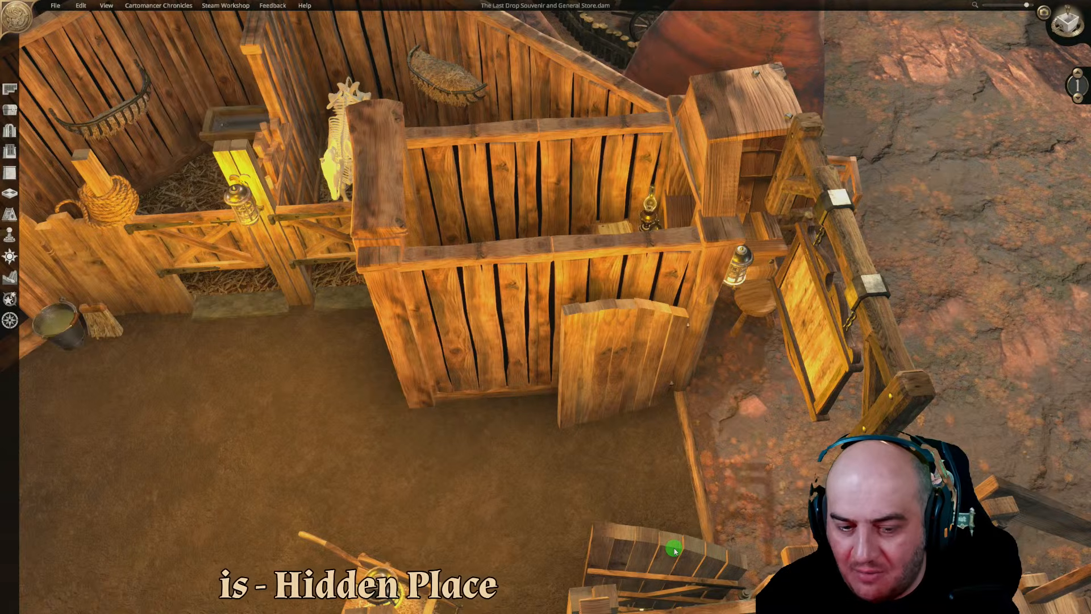
{"action": "middle_click_drag", "start_coordinate": [674, 549], "coordinate": [473, 478]}
{"action": "scroll", "coordinate": [458, 538], "scroll_direction": "down", "scroll_amount": 2}
{"action": "key", "text": "w"}
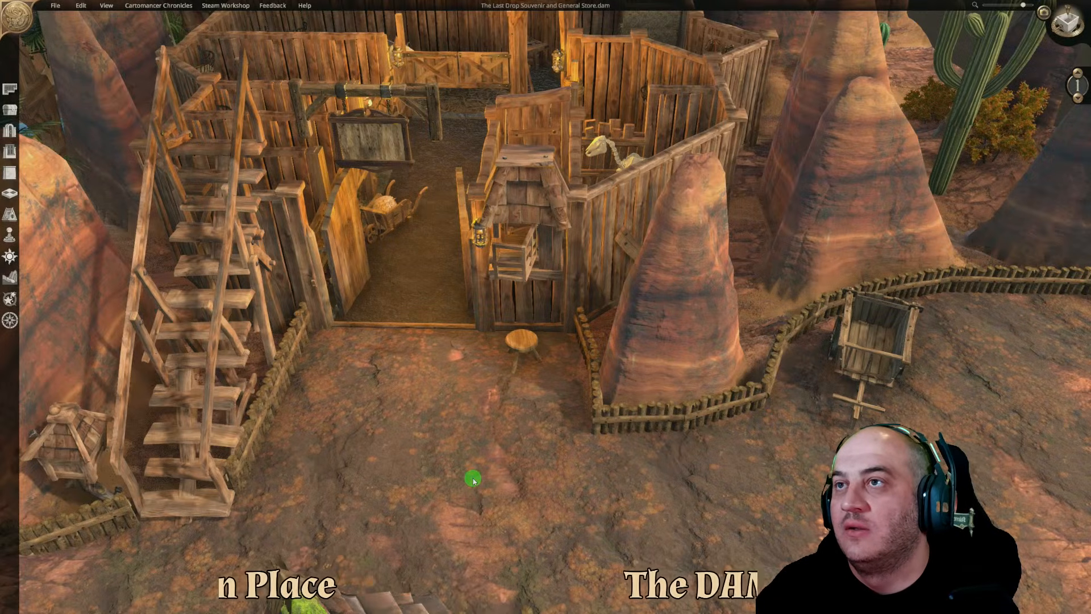
Show the abstract lights on the map so the disembodied lights around the stable can be seen
{"action": "scroll", "coordinate": [478, 475], "scroll_direction": "down", "scroll_amount": 2}
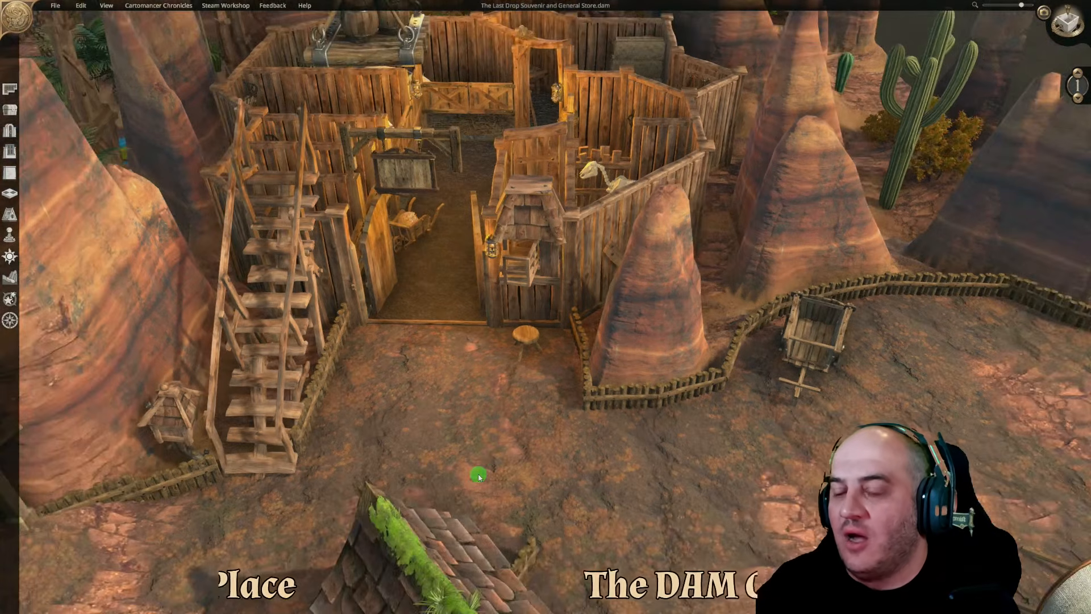
{"action": "middle_click_drag", "start_coordinate": [478, 474], "coordinate": [479, 510]}
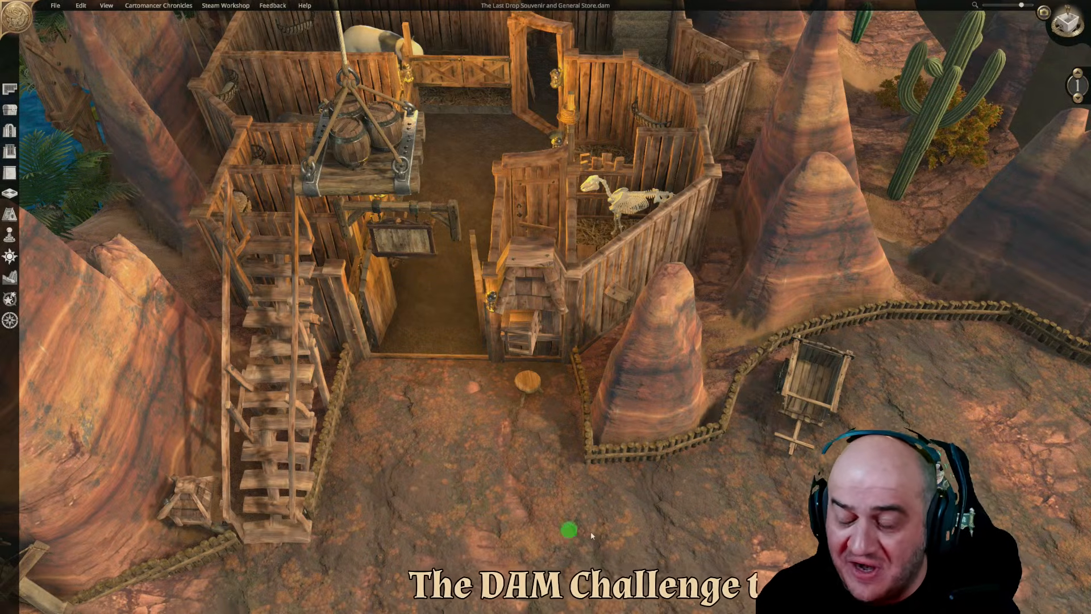
{"action": "scroll", "coordinate": [543, 525], "scroll_direction": "up", "scroll_amount": 5}
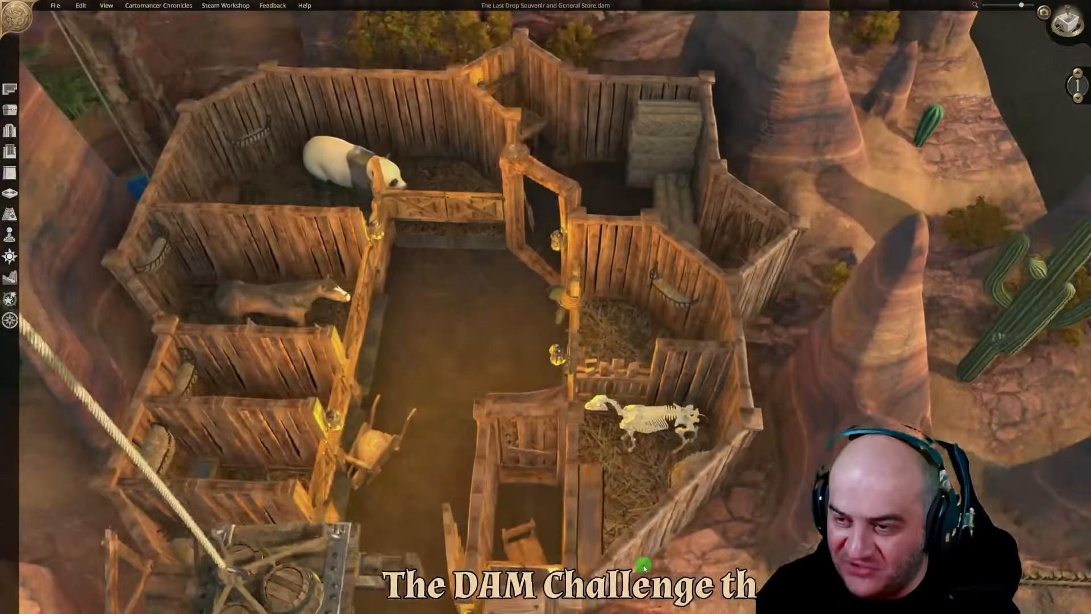
{"action": "middle_click_drag", "start_coordinate": [644, 568], "coordinate": [660, 601]}
{"action": "key", "text": "w"}
{"action": "key", "text": "s"}
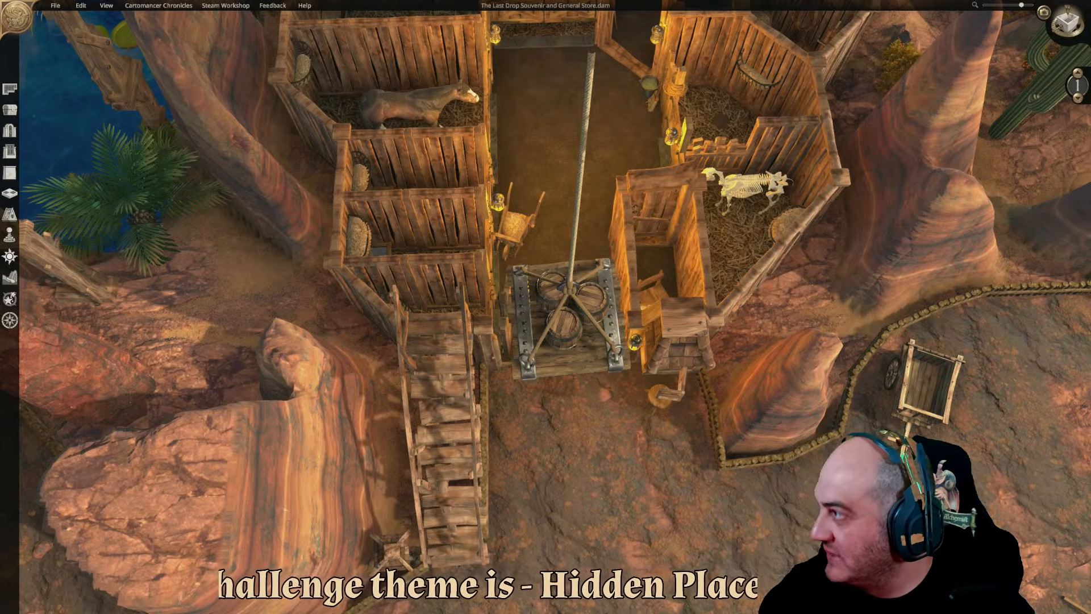
{"action": "right_click_drag", "start_coordinate": [740, 538], "coordinate": [430, 518]}
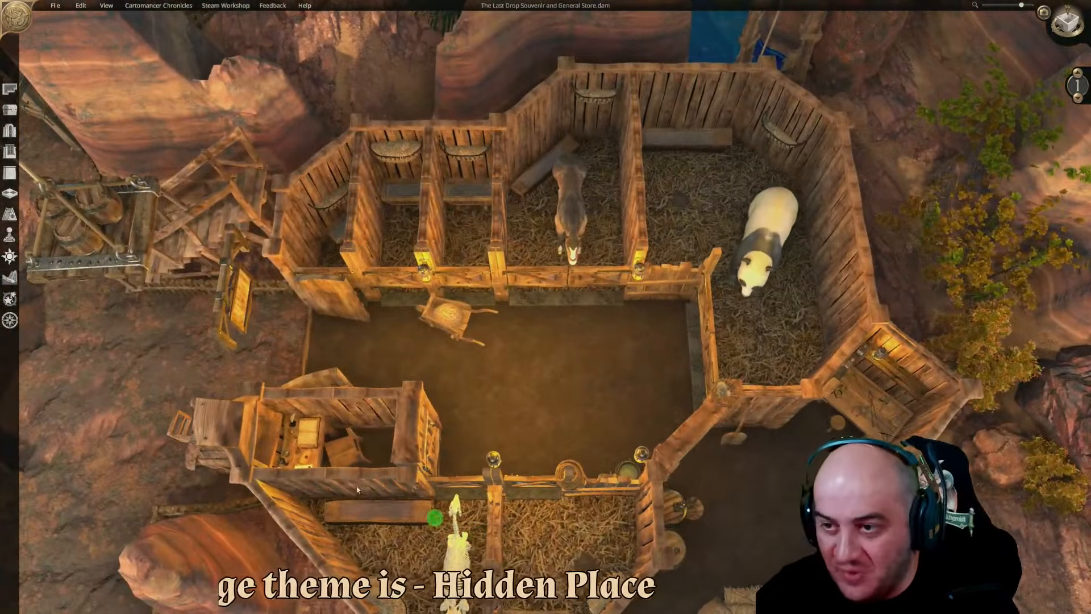
{"action": "left_click", "coordinate": [10, 261]}
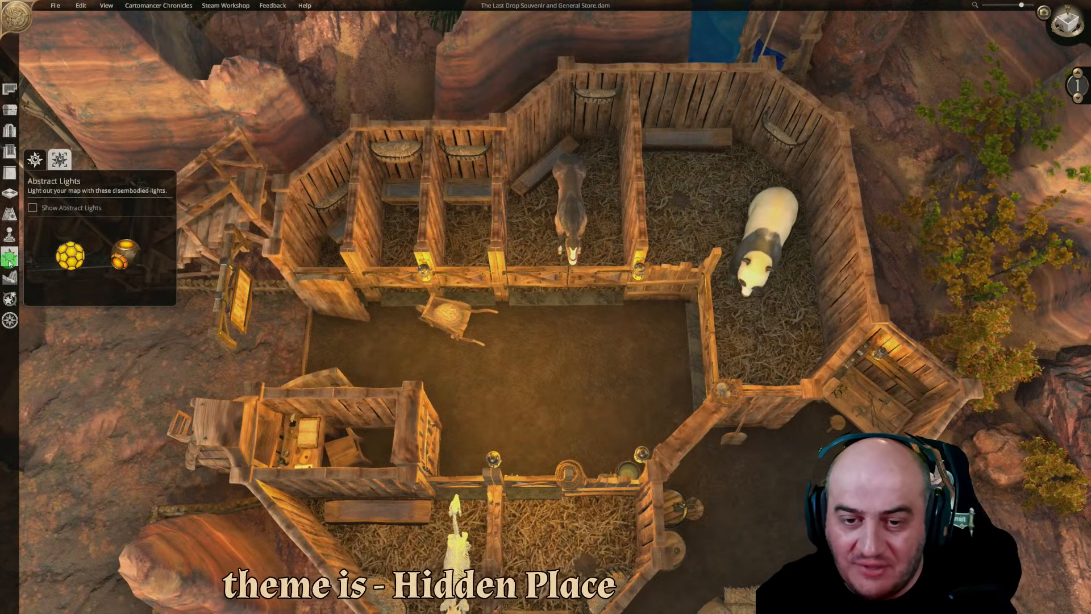
{"action": "left_click", "coordinate": [32, 208]}
{"action": "right_click_drag", "start_coordinate": [604, 158], "coordinate": [686, 213]}
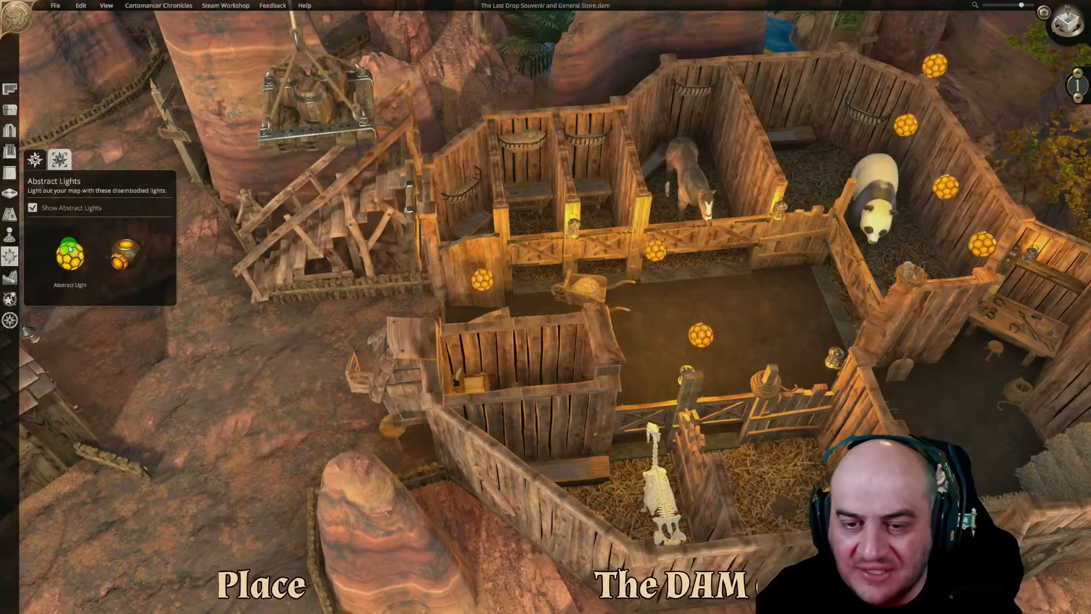
Place abstract lights in the horse's stall and in the narrow empty stall with the hay rack, opposite the office
{"action": "left_click", "coordinate": [68, 255]}
{"action": "middle_click_drag", "start_coordinate": [619, 324], "coordinate": [635, 421]}
{"action": "key", "text": "d"}
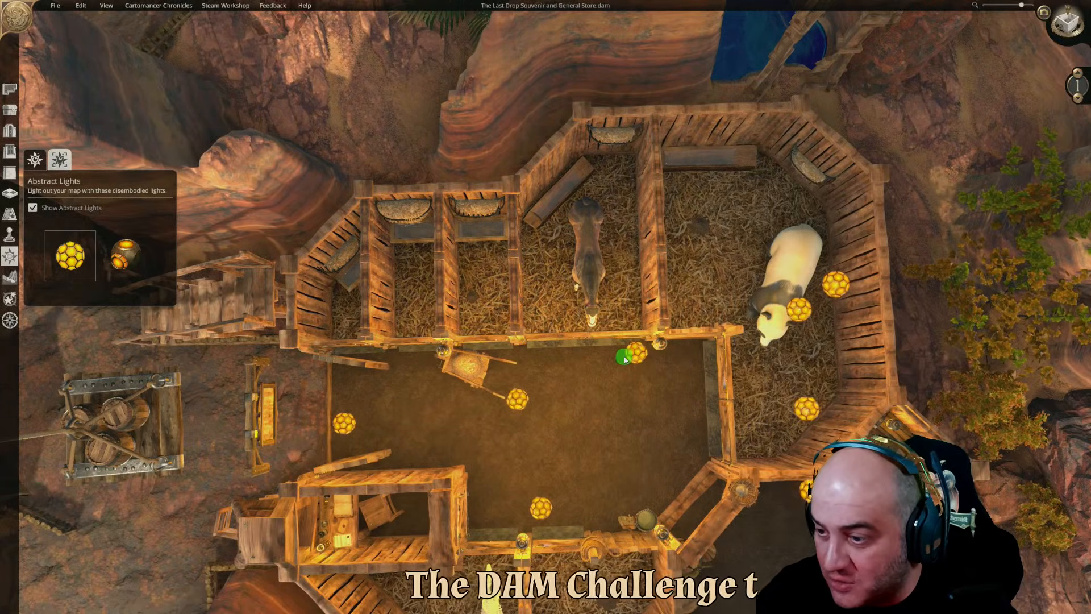
{"action": "left_click", "coordinate": [536, 295]}
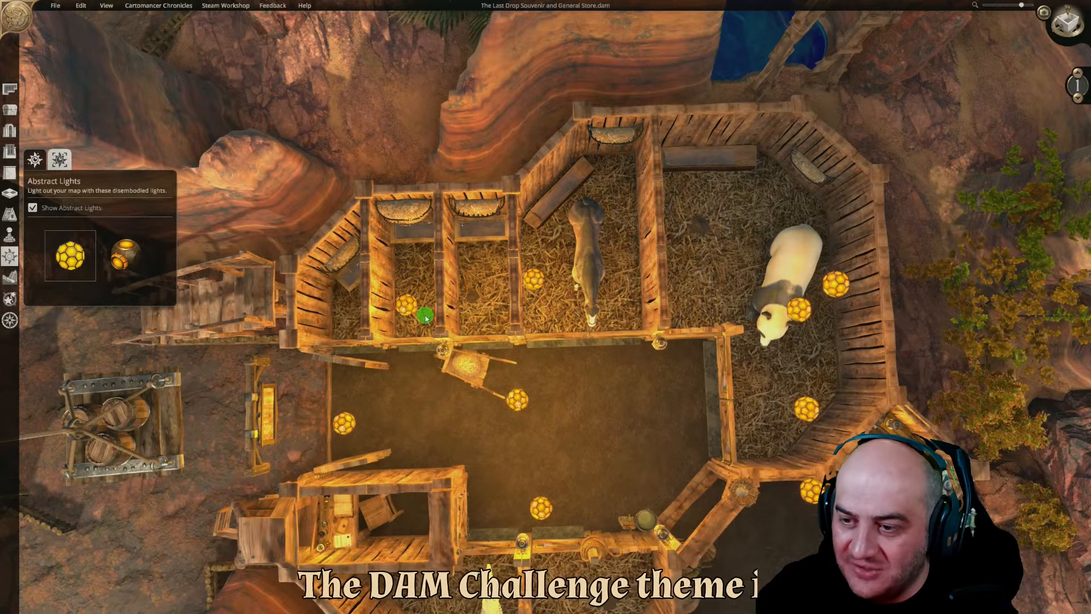
{"action": "left_click", "coordinate": [430, 302]}
Lower the brightness of the narrow stall's abstract light and place a copy in the neighbouring empty stall
{"action": "left_click", "coordinate": [402, 318]}
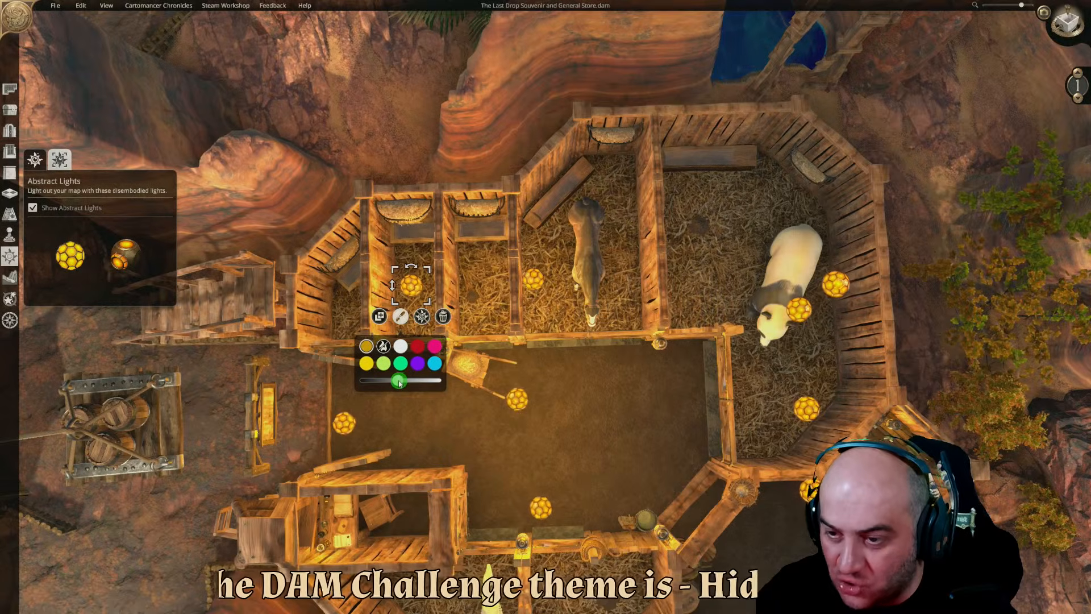
{"action": "left_click_drag", "start_coordinate": [400, 382], "coordinate": [391, 384]}
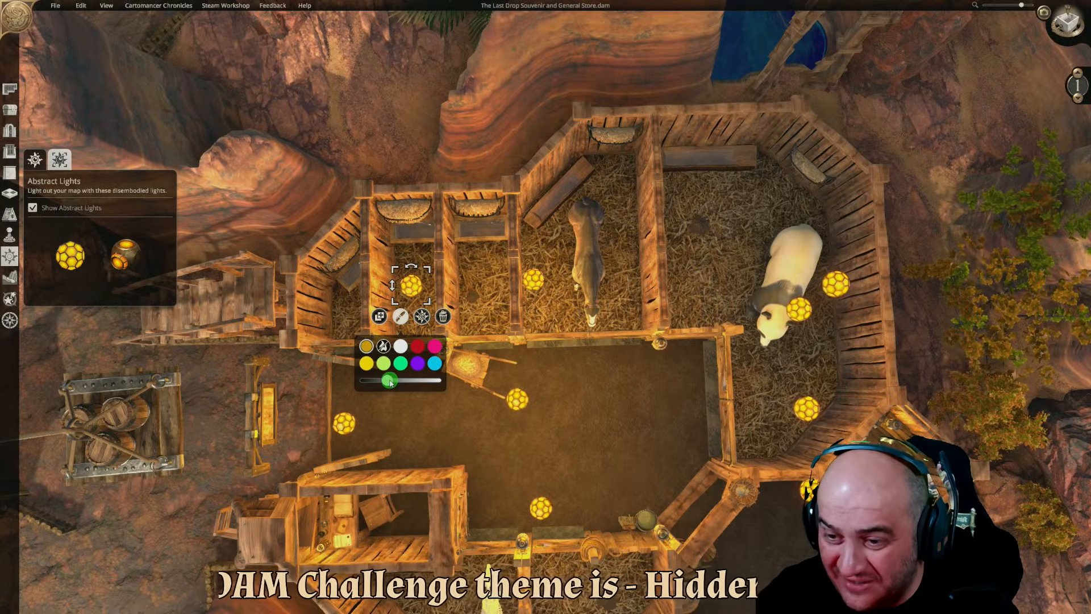
{"action": "left_click", "coordinate": [379, 317]}
{"action": "left_click", "coordinate": [489, 300]}
{"action": "right_click_drag", "start_coordinate": [523, 434], "coordinate": [554, 339]}
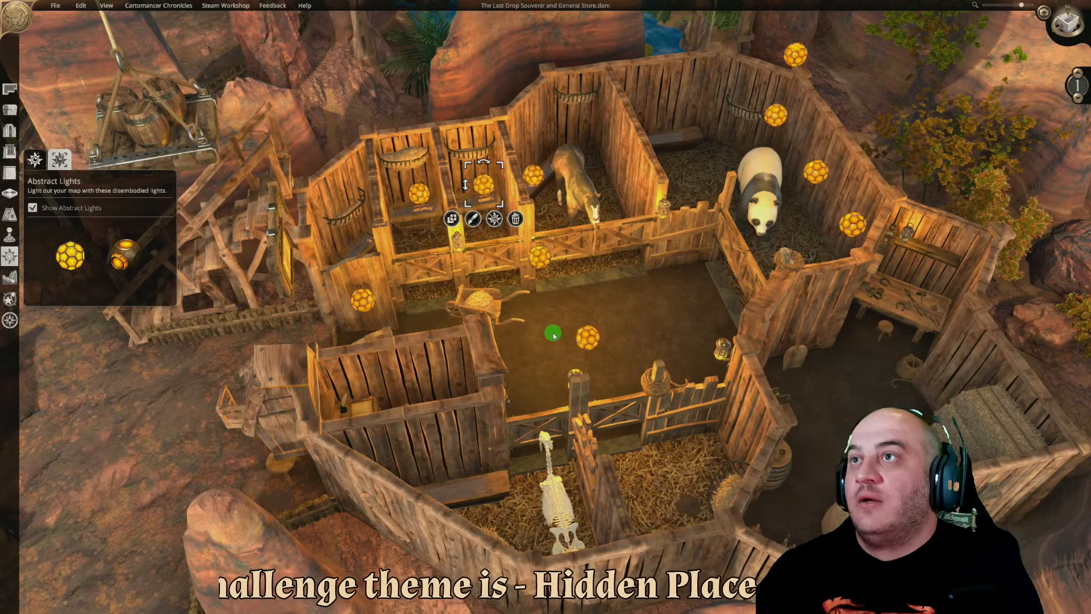
Copy the abstract light in the middle of the aisle into the storage room with the hay bales and barrels
{"action": "middle_click_drag", "start_coordinate": [631, 287], "coordinate": [859, 326]}
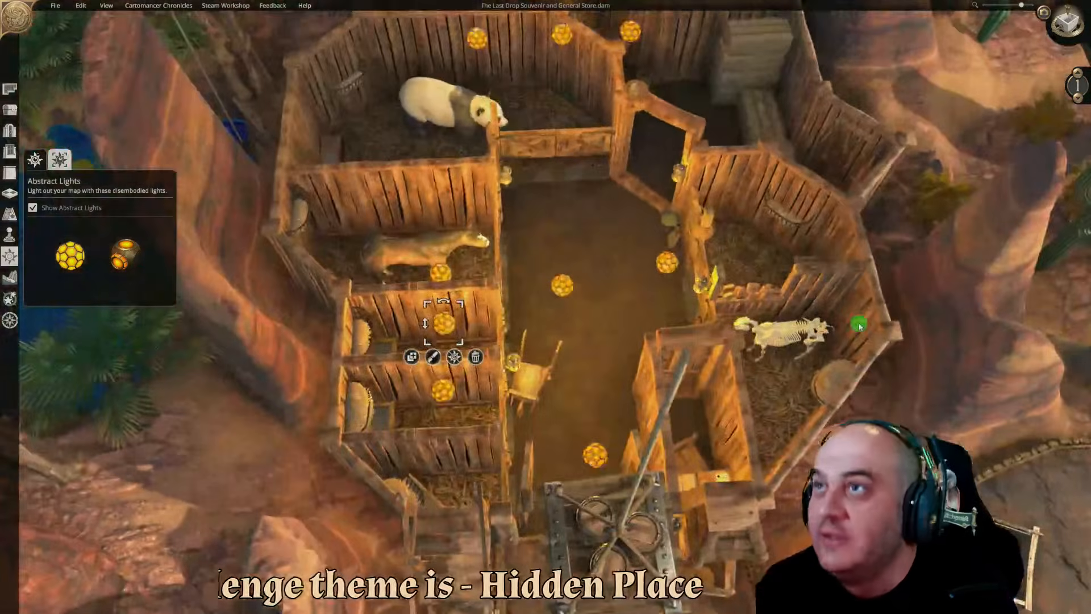
{"action": "key", "text": "s"}
{"action": "key", "text": "w"}
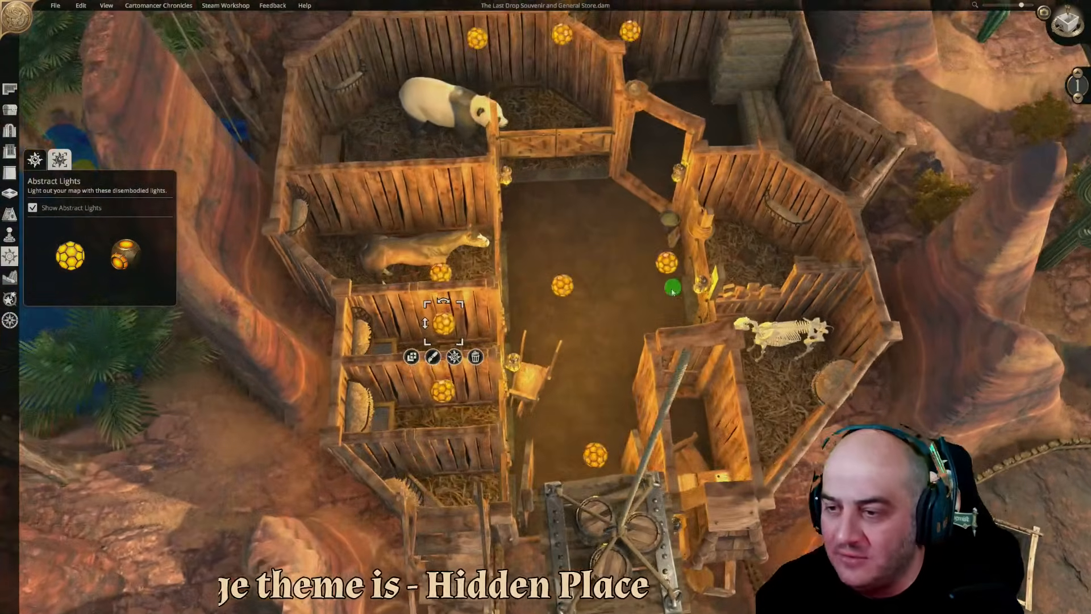
{"action": "left_click", "coordinate": [616, 304]}
{"action": "left_click", "coordinate": [562, 289]}
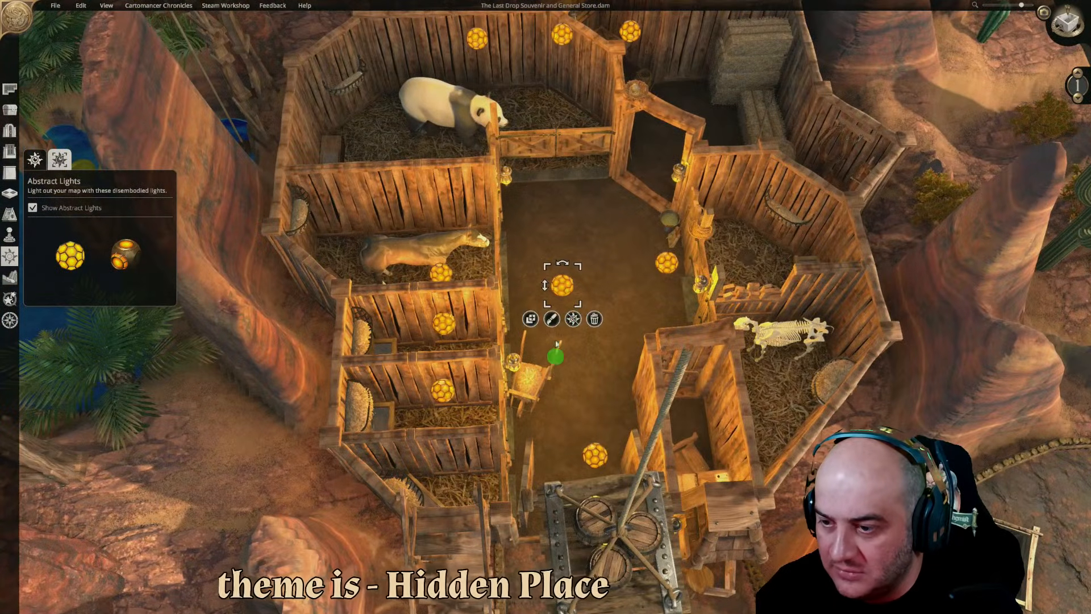
{"action": "left_click", "coordinate": [532, 319]}
{"action": "key", "text": "w"}
{"action": "key", "text": "d"}
{"action": "middle_click_drag", "start_coordinate": [612, 414], "coordinate": [597, 483]}
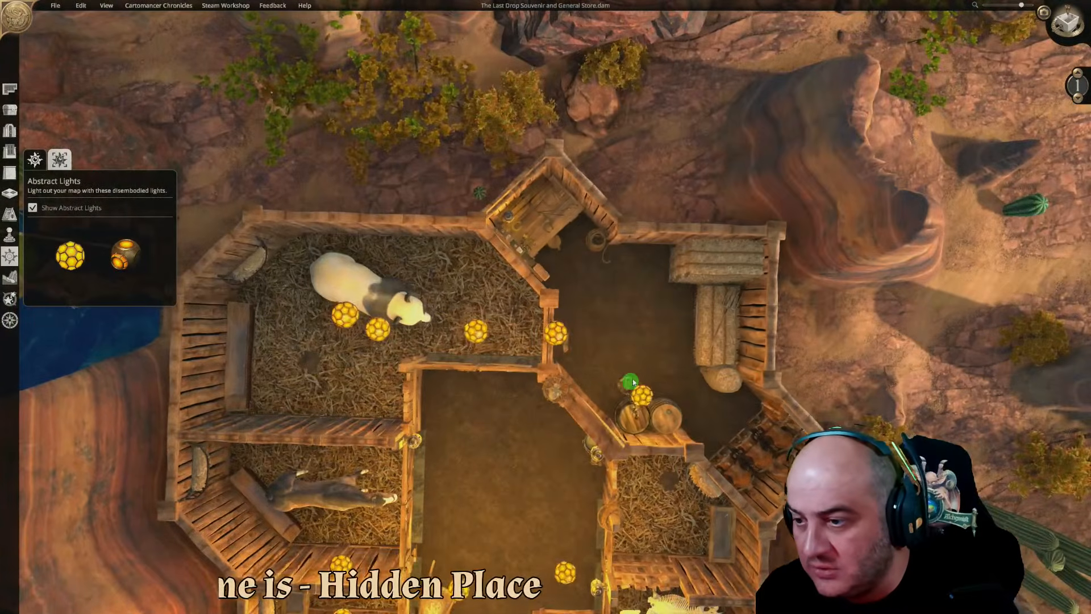
{"action": "left_click", "coordinate": [630, 324]}
Place abstract light copies in the empty stall next to the storage room and in the skeleton horse's stall
{"action": "middle_click_drag", "start_coordinate": [536, 403], "coordinate": [562, 416]}
{"action": "key", "text": "d"}
{"action": "key", "text": "s"}
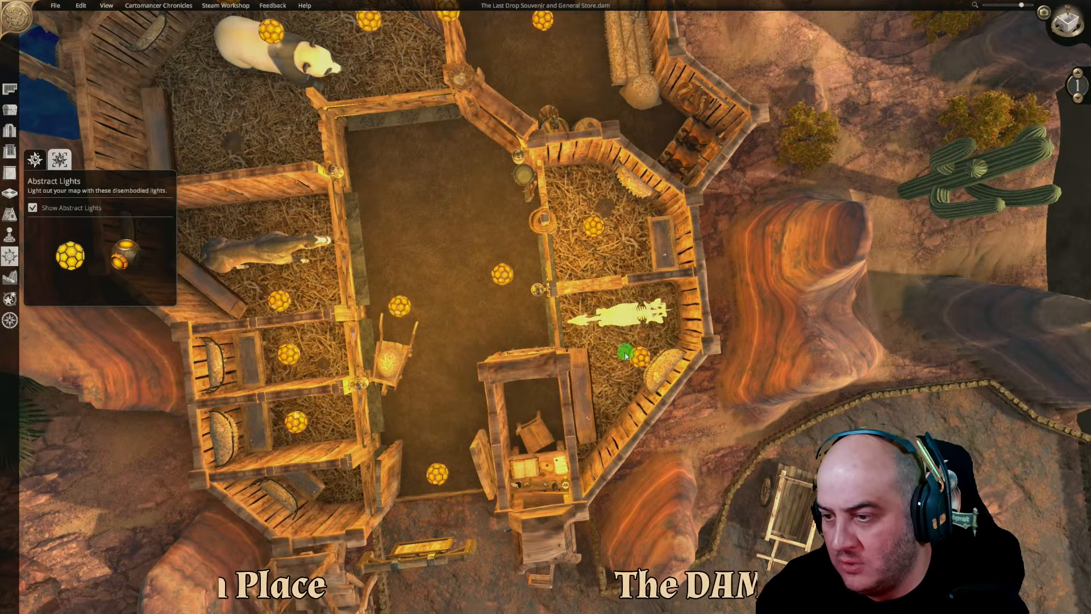
{"action": "left_click", "coordinate": [613, 366]}
Copy the skeleton stall's abstract light to the far end of the aisle, in front of the panda stall's gate
{"action": "middle_click_drag", "start_coordinate": [423, 287], "coordinate": [444, 183]}
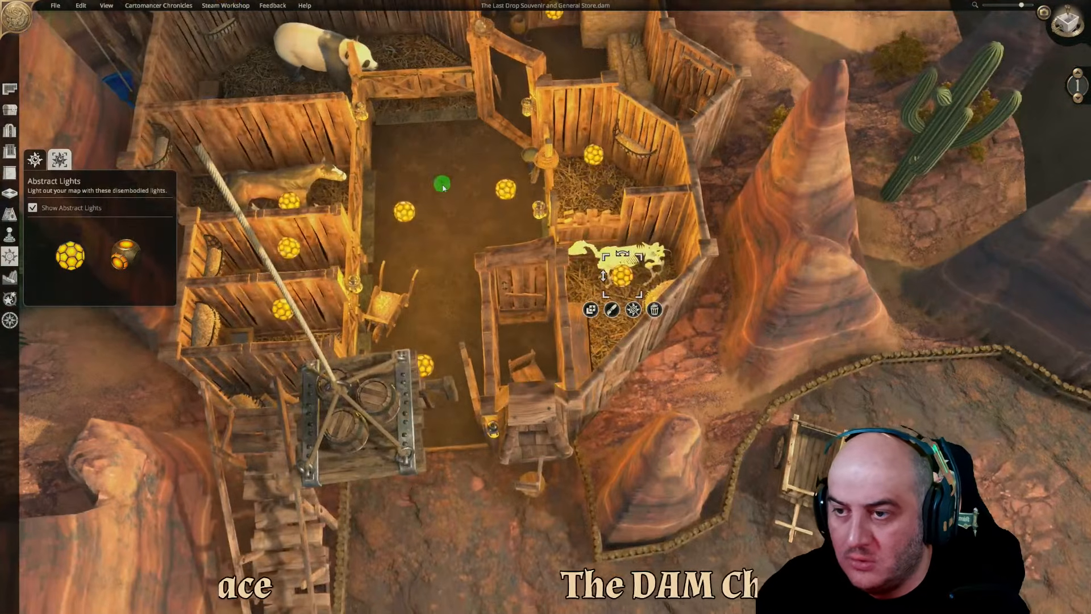
{"action": "left_click", "coordinate": [589, 309]}
{"action": "key", "text": "w"}
{"action": "left_click", "coordinate": [436, 254]}
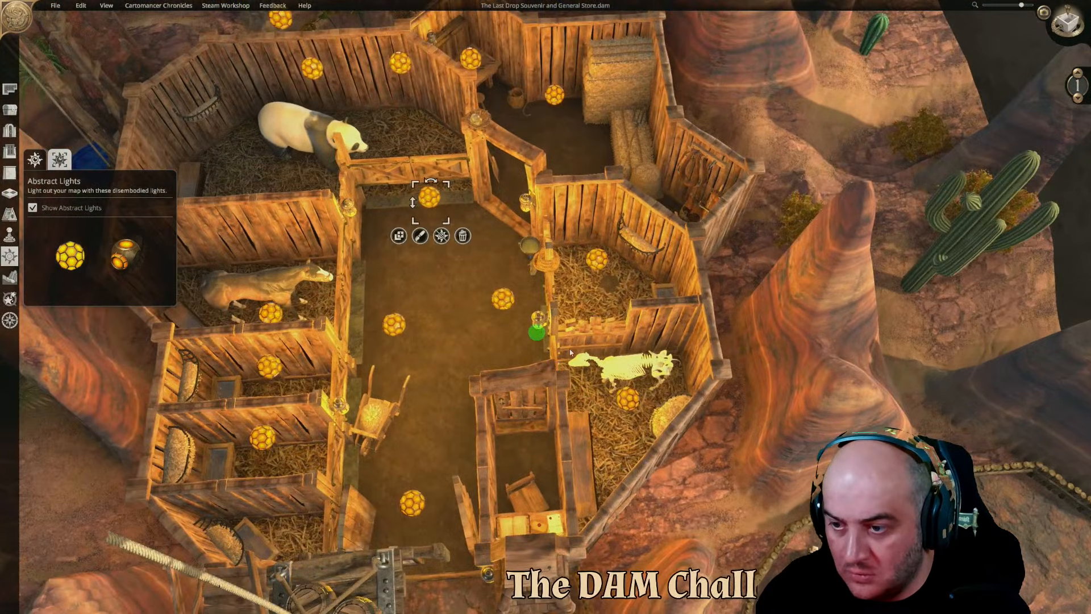
Move the horse stall's abstract light closer to the horse and add a copy in the panda stall
{"action": "key", "text": "s"}
{"action": "middle_click_drag", "start_coordinate": [633, 341], "coordinate": [407, 312]}
{"action": "key", "text": "w"}
{"action": "key", "text": "w"}
{"action": "left_click_drag", "start_coordinate": [441, 301], "coordinate": [476, 304]}
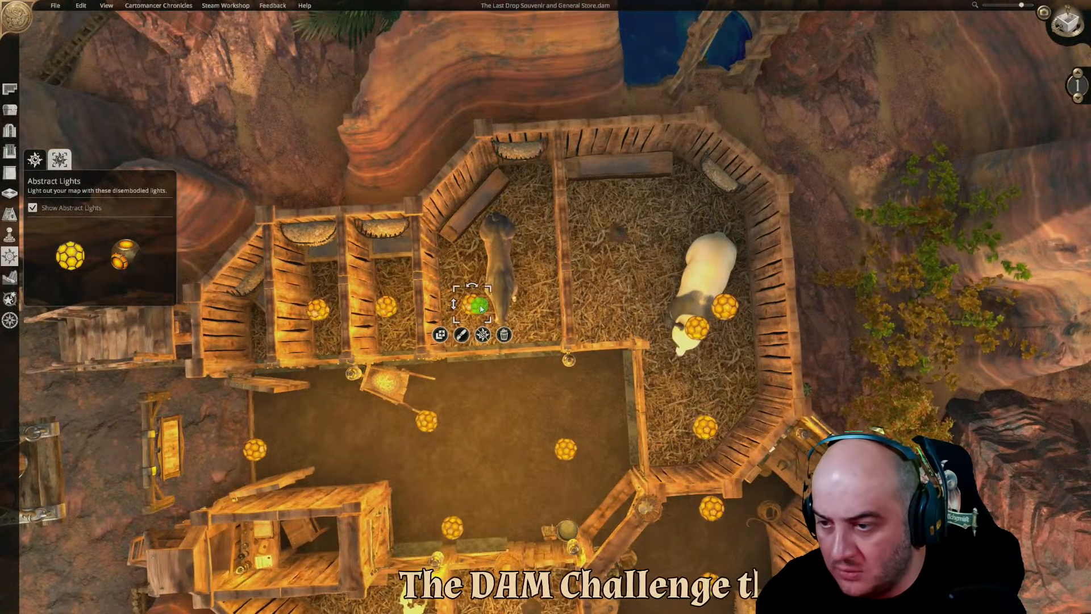
{"action": "left_click", "coordinate": [441, 335]}
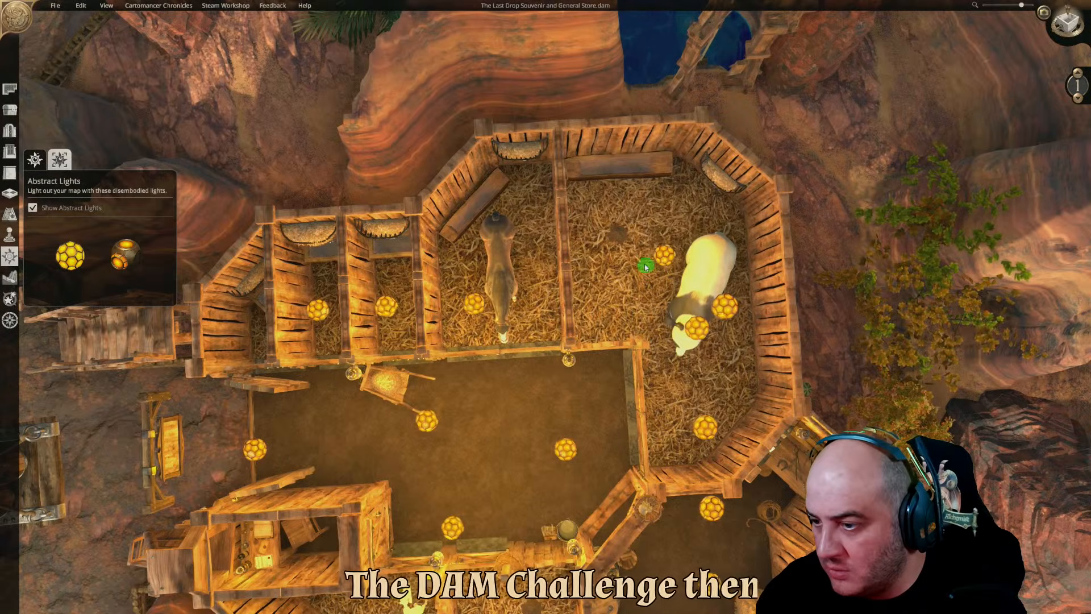
Mount a copy of a Burner Light on the storage room wall post above the barrels
{"action": "key", "text": "s"}
{"action": "middle_click_drag", "start_coordinate": [599, 518], "coordinate": [747, 220]}
{"action": "middle_click_drag", "start_coordinate": [806, 249], "coordinate": [561, 236]}
{"action": "left_click", "coordinate": [560, 235]}
{"action": "left_click", "coordinate": [526, 269]}
{"action": "mouse_move", "coordinate": [556, 302]}
{"action": "middle_mouse_down"}
{"action": "mouse_move", "coordinate": [694, 336]}
{"action": "mouse_move", "coordinate": [460, 309]}
{"action": "middle_mouse_up"}
{"action": "key", "text": "w"}
{"action": "scroll", "coordinate": [549, 306], "scroll_direction": "up", "scroll_amount": 4}
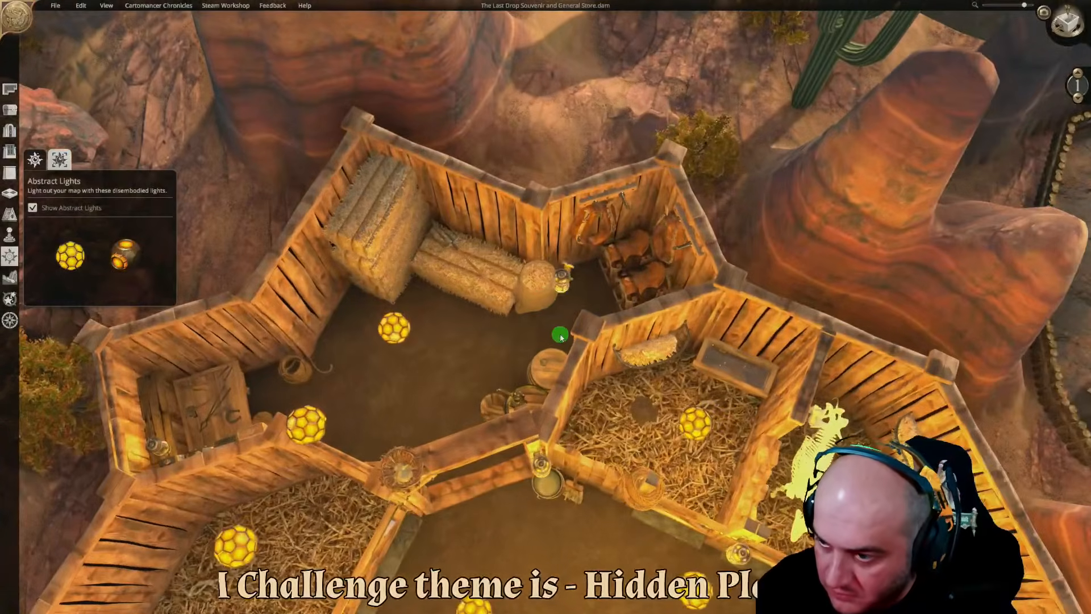
{"action": "mouse_move", "coordinate": [557, 336]}
{"action": "middle_mouse_down"}
{"action": "mouse_move", "coordinate": [769, 368]}
{"action": "mouse_move", "coordinate": [816, 351]}
{"action": "middle_mouse_up"}
{"action": "key", "text": "d"}
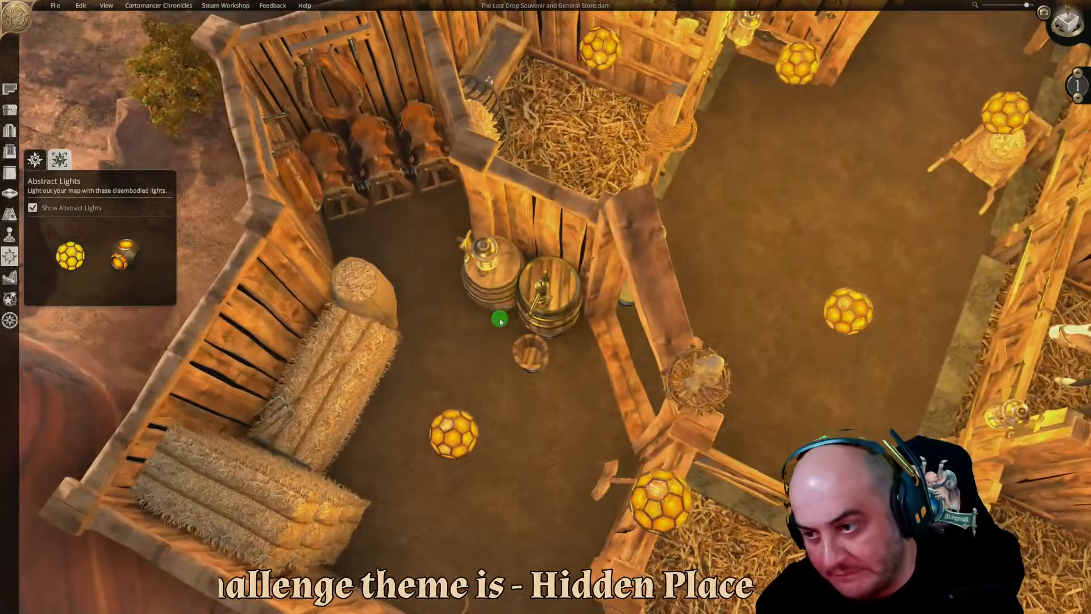
{"action": "left_click", "coordinate": [482, 288]}
{"action": "middle_click_drag", "start_coordinate": [503, 397], "coordinate": [596, 326]}
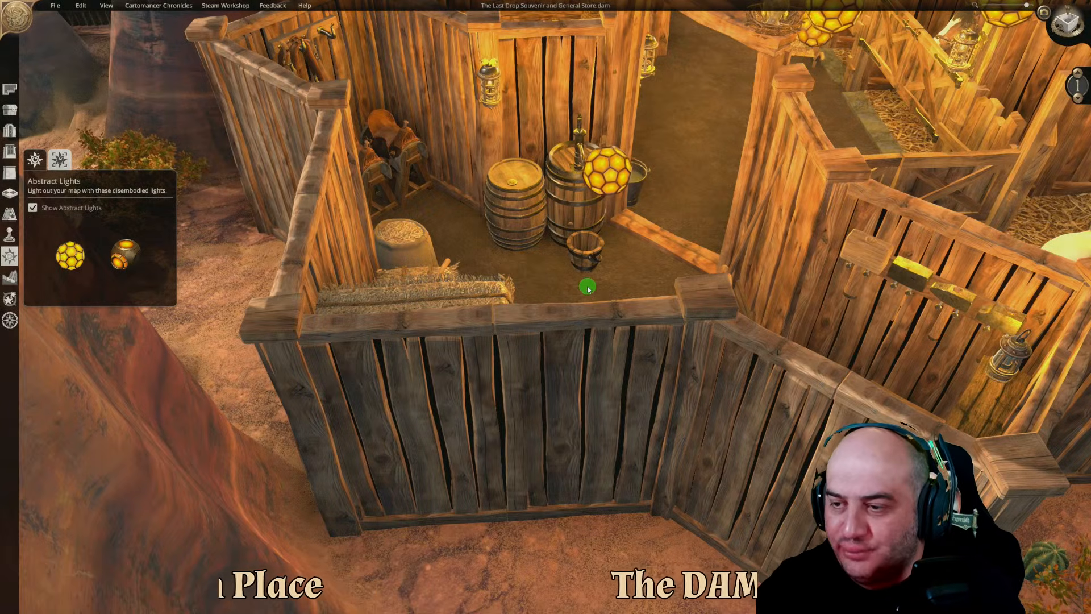
Close the light options and examine the lighting of the stalls, aisle and storage room from all around the stable
{"action": "scroll", "coordinate": [589, 289], "scroll_direction": "down", "scroll_amount": 3}
{"action": "middle_click_drag", "start_coordinate": [587, 294], "coordinate": [582, 380]}
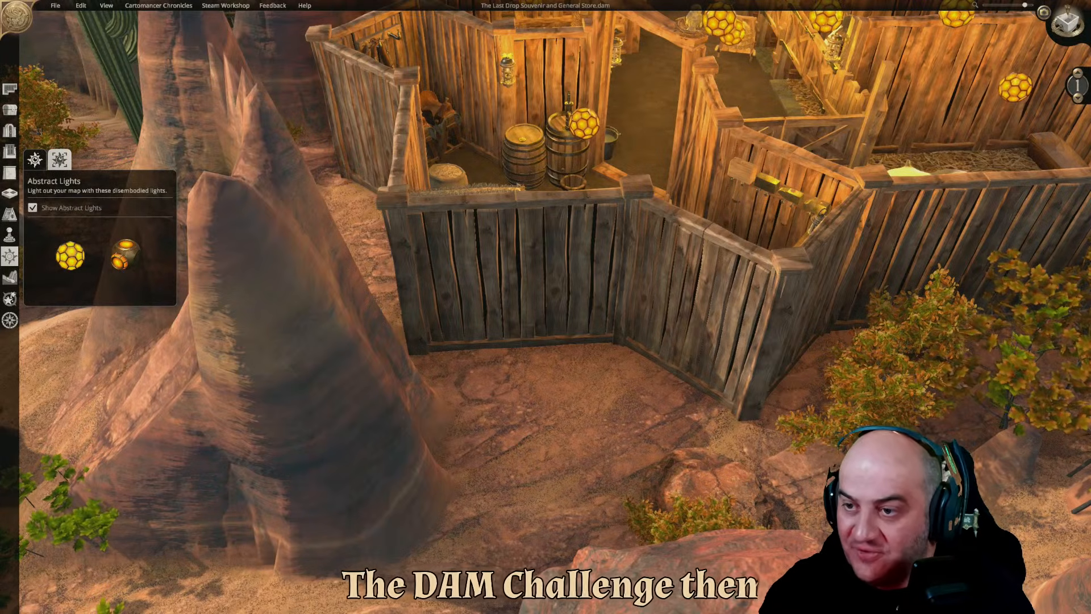
{"action": "key", "text": "w"}
{"action": "middle_click_drag", "start_coordinate": [553, 511], "coordinate": [77, 297]}
{"action": "left_click", "coordinate": [12, 258]}
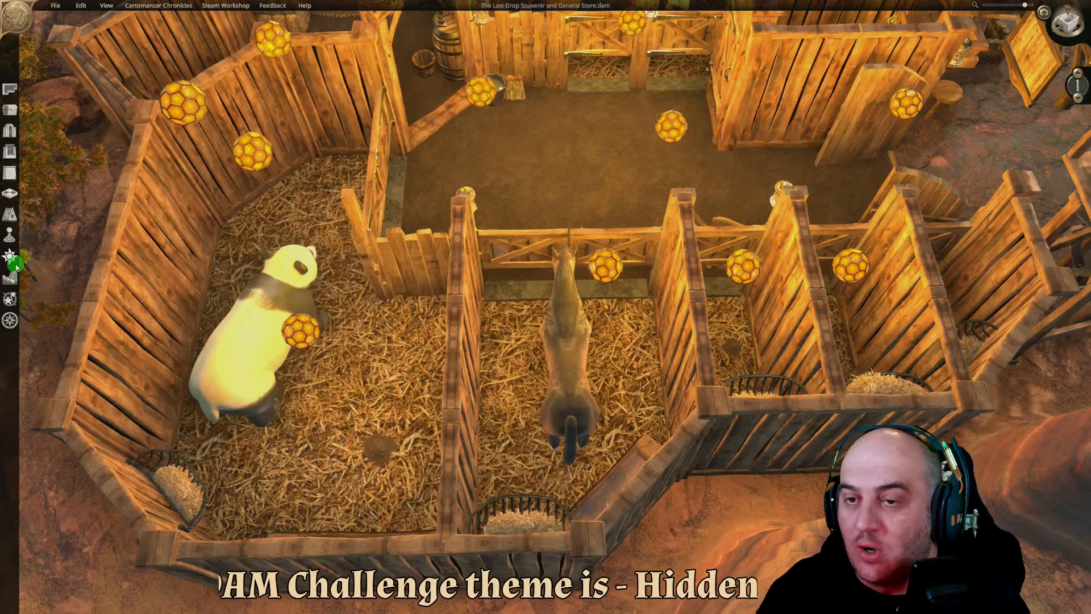
{"action": "key", "text": "w"}
{"action": "key", "text": "d"}
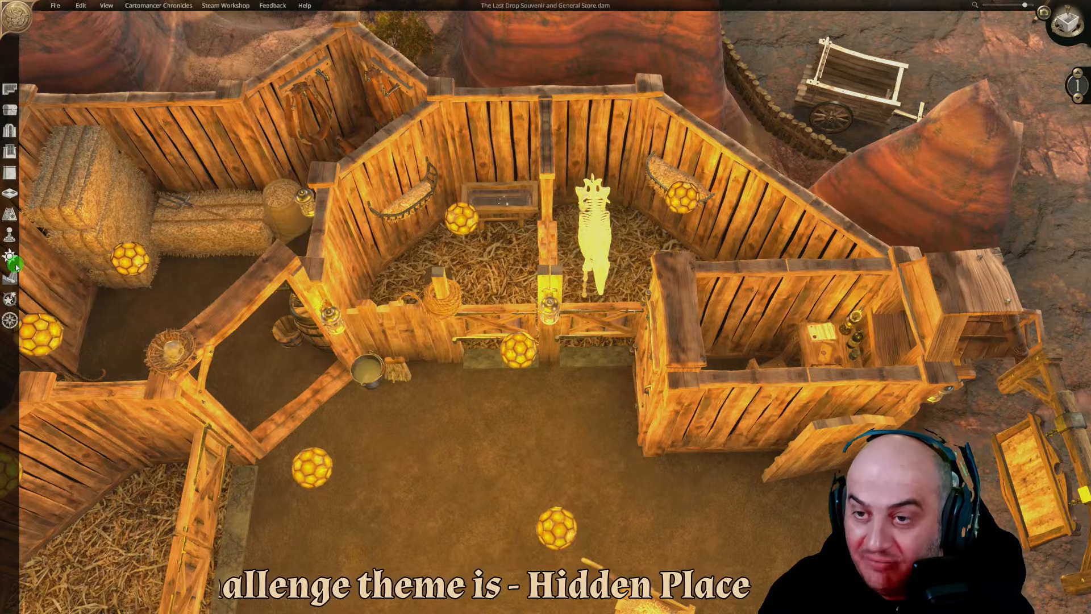
{"action": "key", "text": "s"}
{"action": "key", "text": "d"}
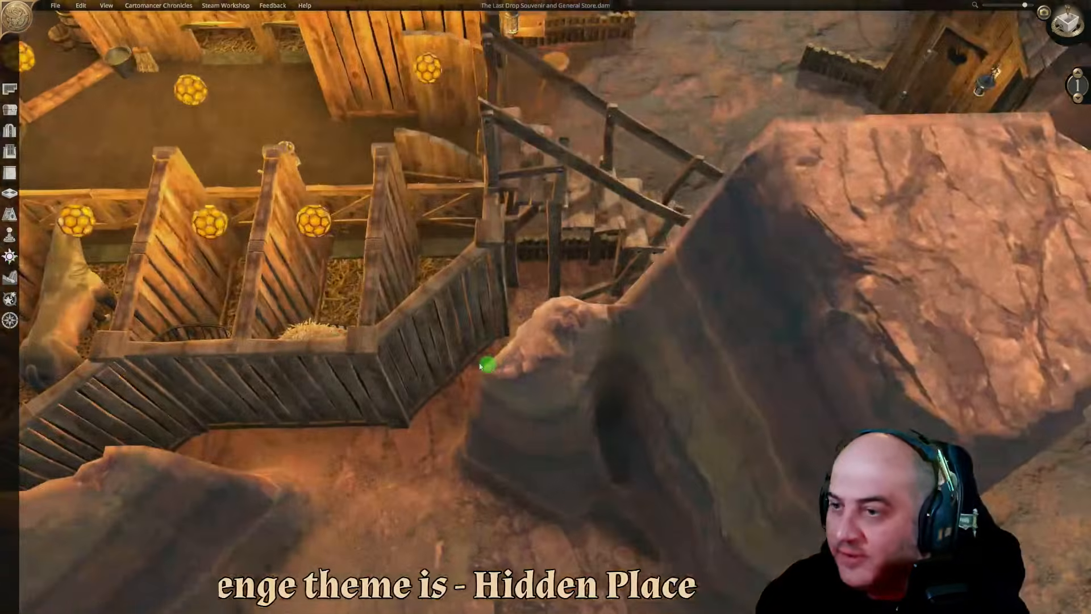
{"action": "middle_click_drag", "start_coordinate": [489, 367], "coordinate": [266, 335]}
{"action": "key", "text": "w"}
{"action": "scroll", "coordinate": [262, 347], "scroll_direction": "down", "scroll_amount": 5}
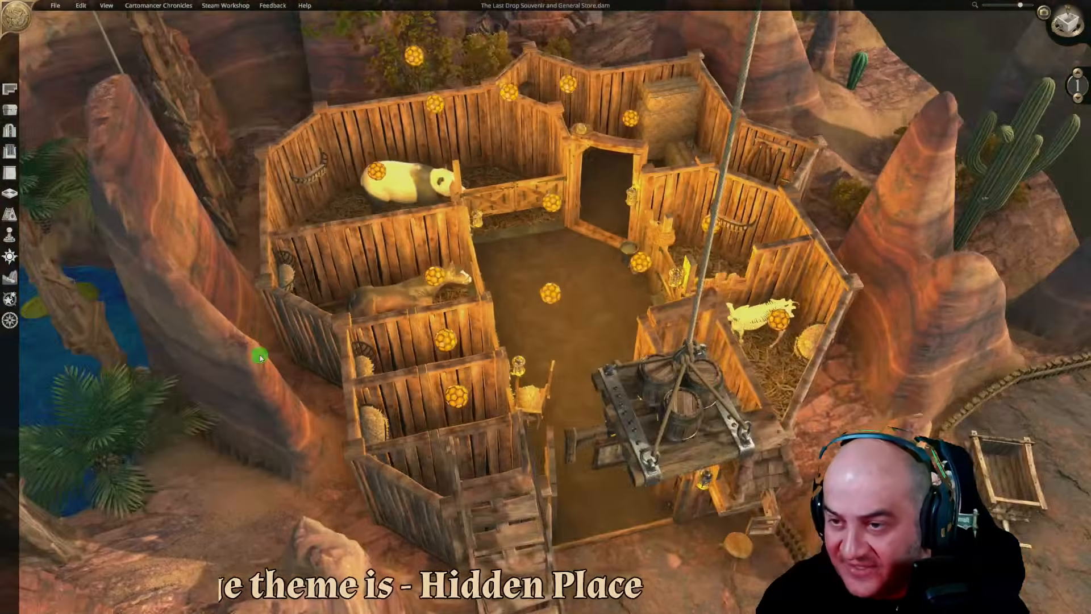
Copy the abstract light near the wheelbarrow in the aisle to the ground in front of the stable entrance
{"action": "key", "text": "s"}
{"action": "middle_click_drag", "start_coordinate": [579, 420], "coordinate": [571, 470]}
{"action": "key", "text": "d"}
{"action": "scroll", "coordinate": [553, 384], "scroll_direction": "down", "scroll_amount": 3}
{"action": "scroll", "coordinate": [557, 388], "scroll_direction": "up", "scroll_amount": 3}
{"action": "key", "text": "s"}
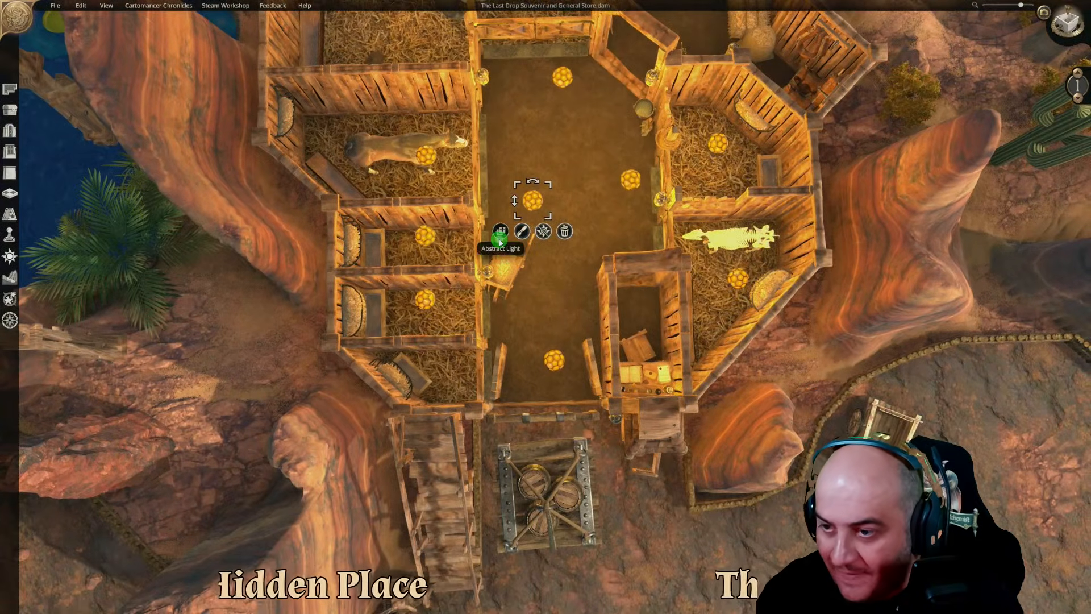
{"action": "left_click", "coordinate": [500, 240]}
{"action": "middle_click_drag", "start_coordinate": [577, 500], "coordinate": [495, 431]}
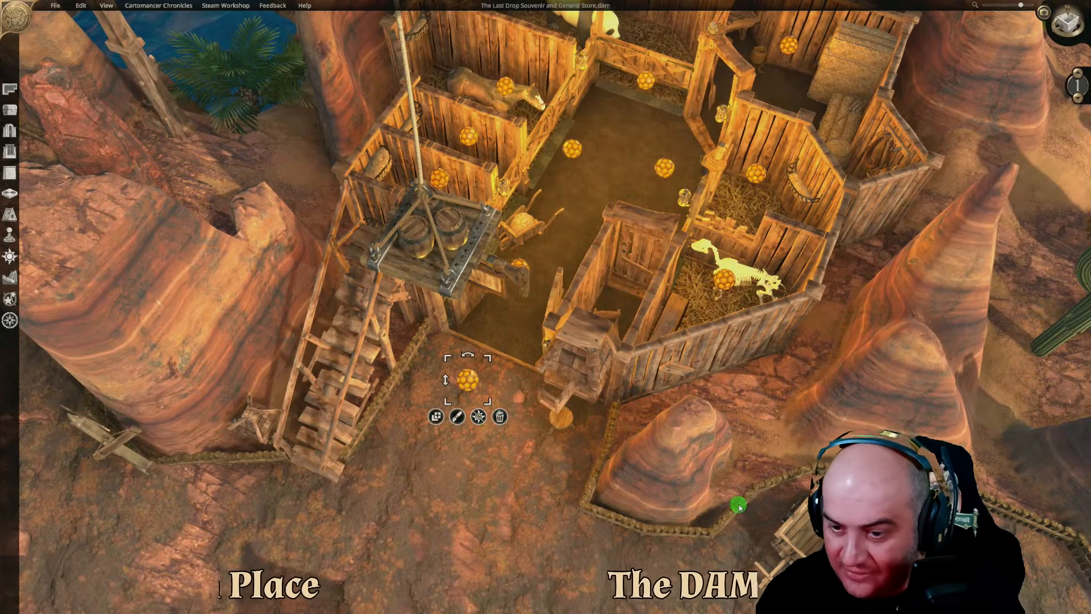
Examine the unlit yard in front of the stable around the signpost, the mossy-roofed shed and the wagons
{"action": "key", "text": "s"}
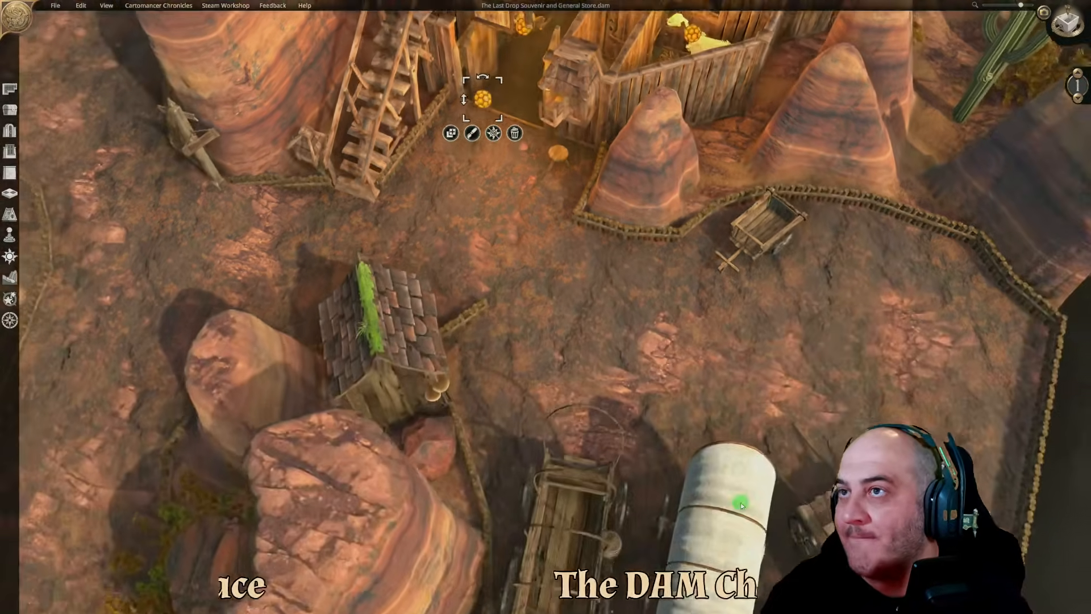
{"action": "key", "text": "w"}
{"action": "key", "text": "a"}
{"action": "key", "text": "s"}
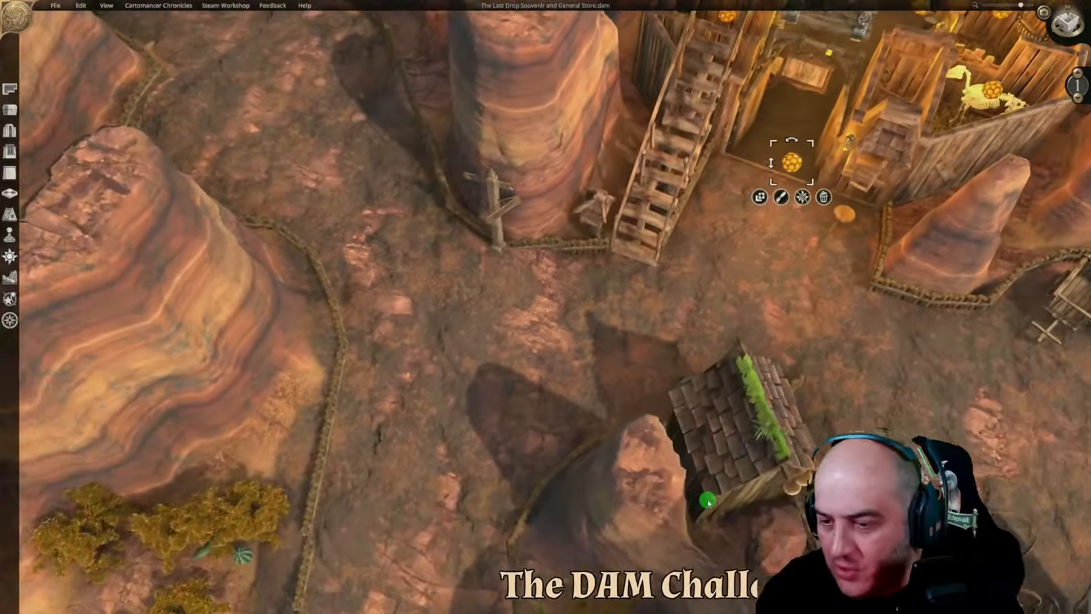
{"action": "key", "text": "d"}
{"action": "key", "text": "w"}
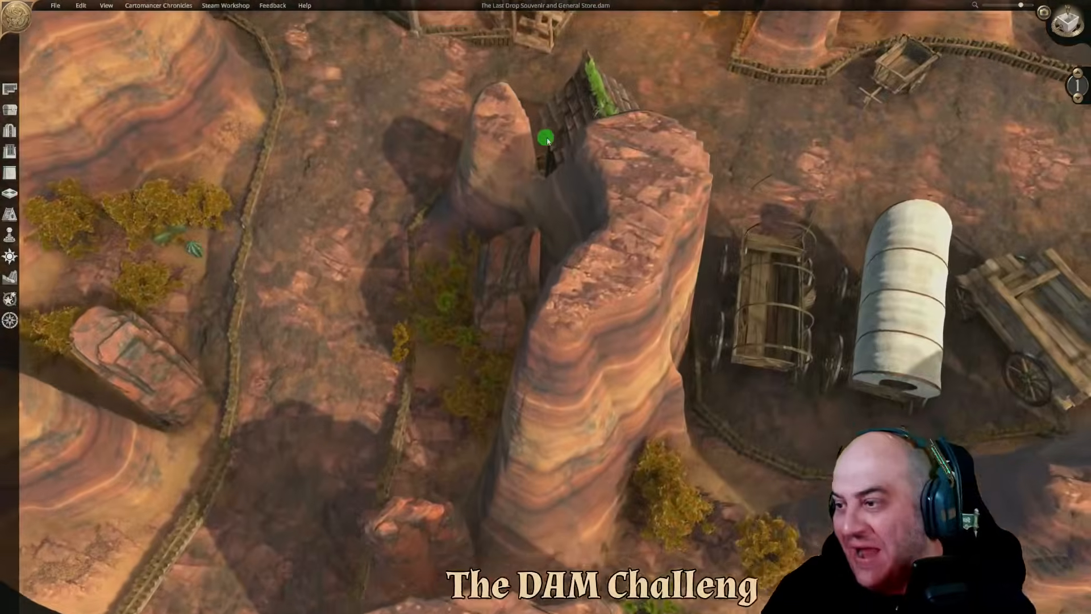
{"action": "key", "text": "d"}
{"action": "key", "text": "d"}
{"action": "key", "text": "a"}
{"action": "key", "text": "w"}
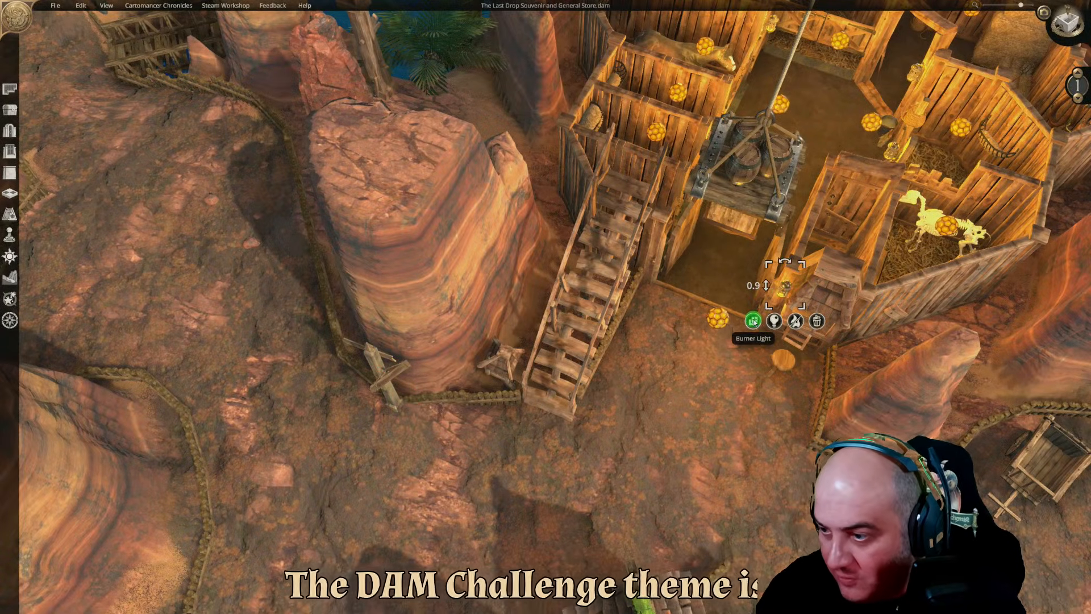
Mount a copy of the Burner Light from the stable entrance on the signpost beside the large rock, at height 1.5
{"action": "key", "text": "a"}
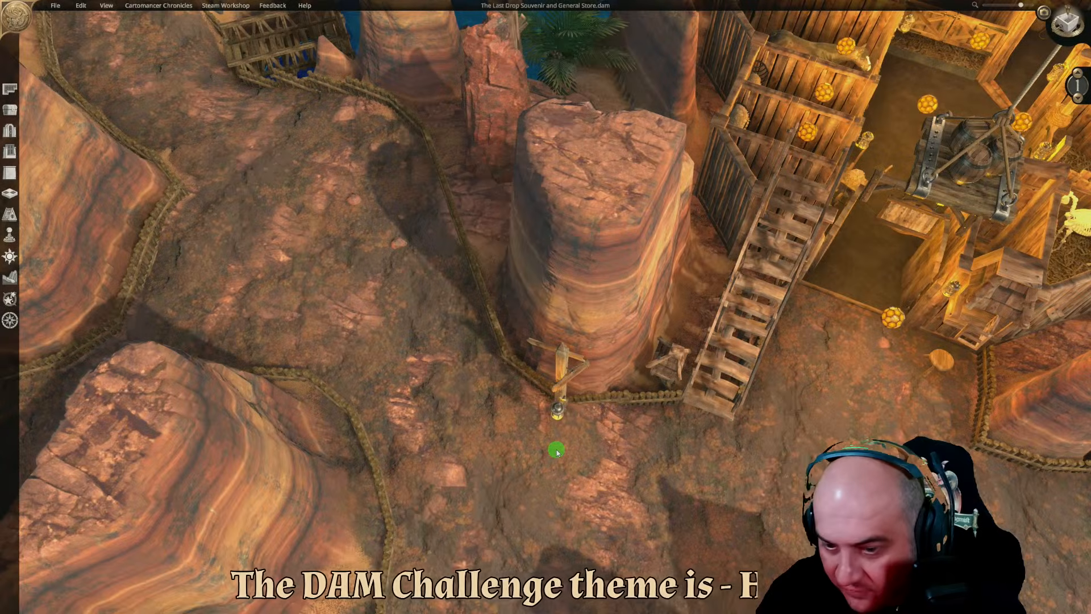
{"action": "scroll", "coordinate": [629, 438], "scroll_direction": "up", "scroll_amount": 3}
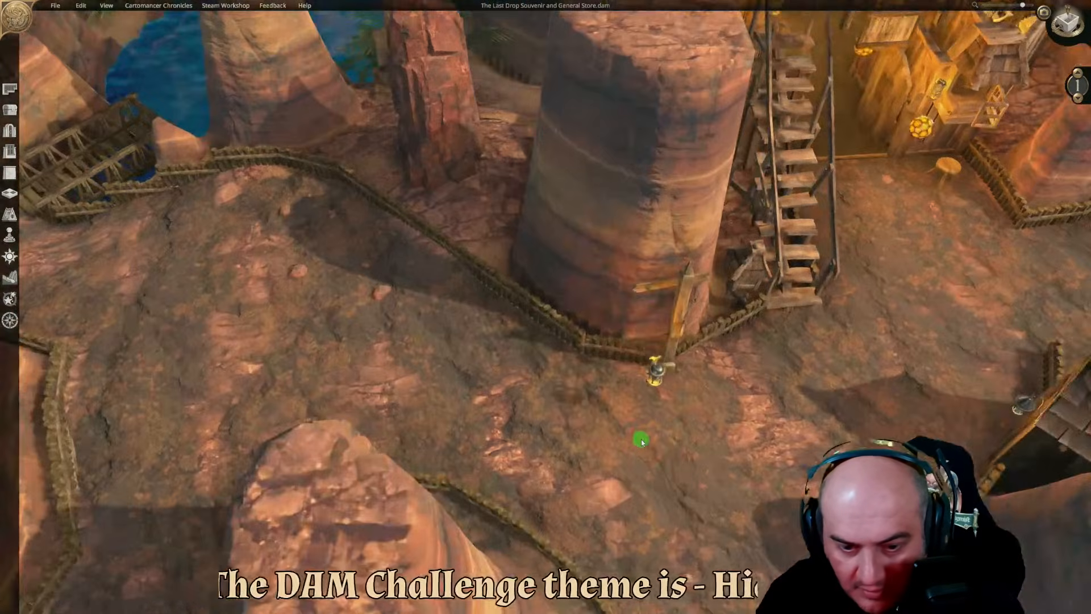
{"action": "scroll", "coordinate": [641, 441], "scroll_direction": "up", "scroll_amount": 2}
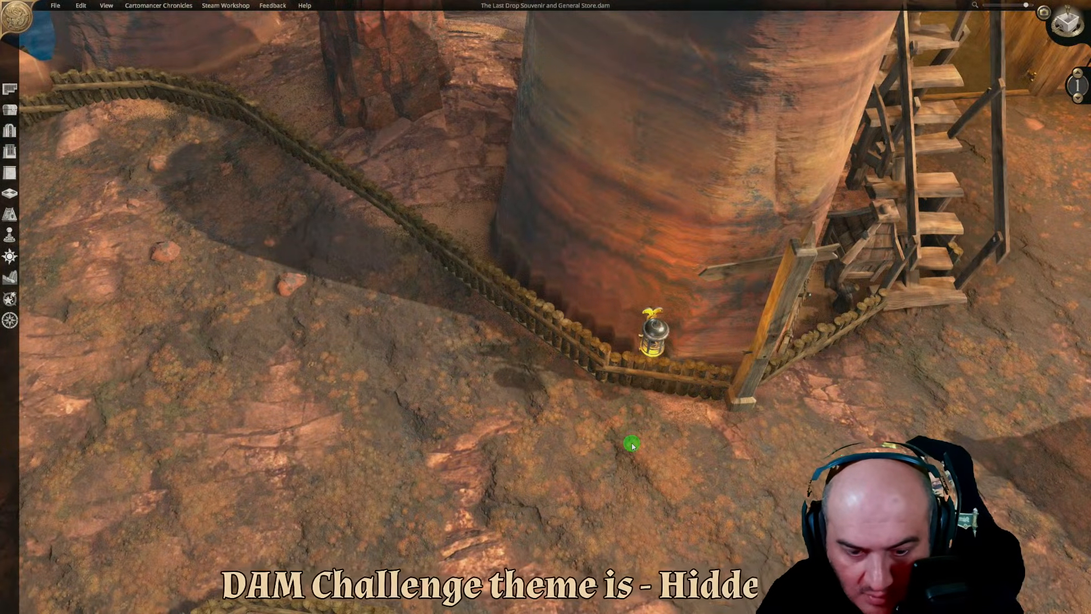
{"action": "key", "text": "e"}
{"action": "key", "text": "d"}
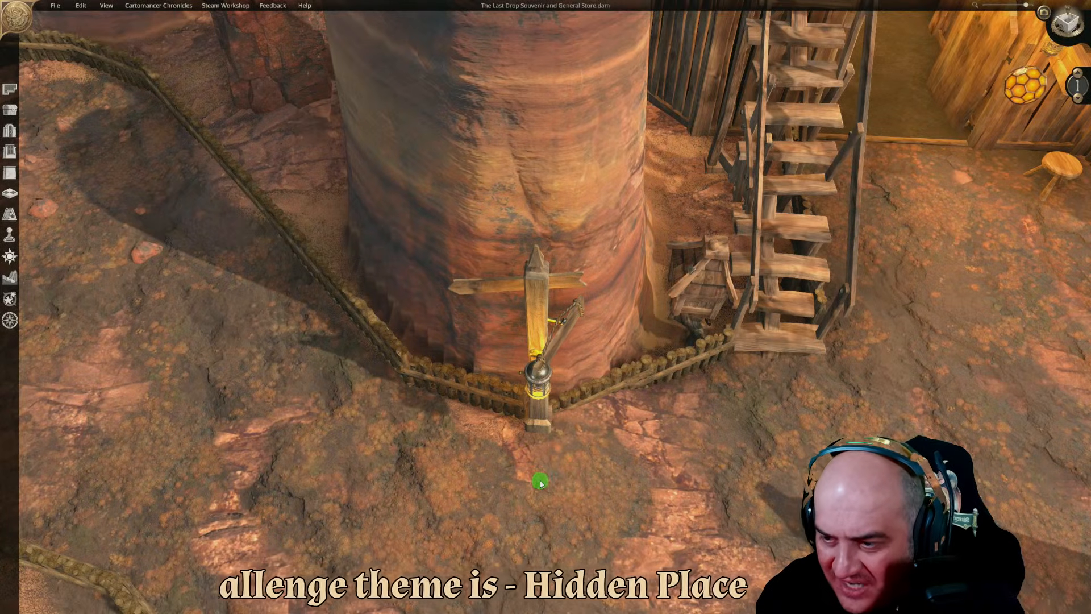
{"action": "left_click", "coordinate": [540, 483]}
{"action": "left_click_drag", "start_coordinate": [514, 375], "coordinate": [503, 335]}
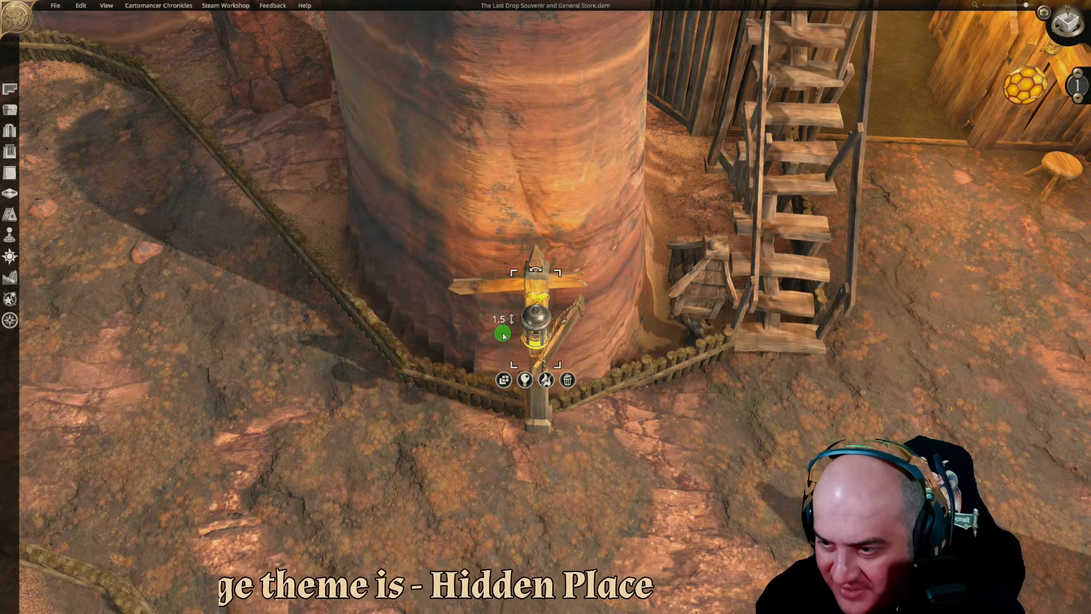
{"action": "left_click", "coordinate": [535, 325]}
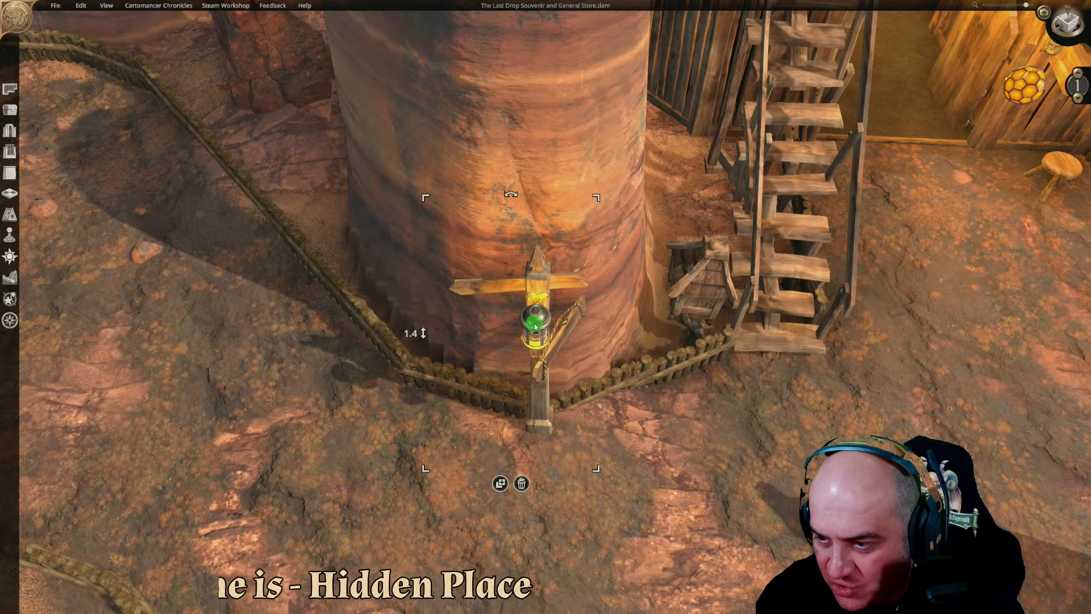
{"action": "left_click", "coordinate": [676, 441]}
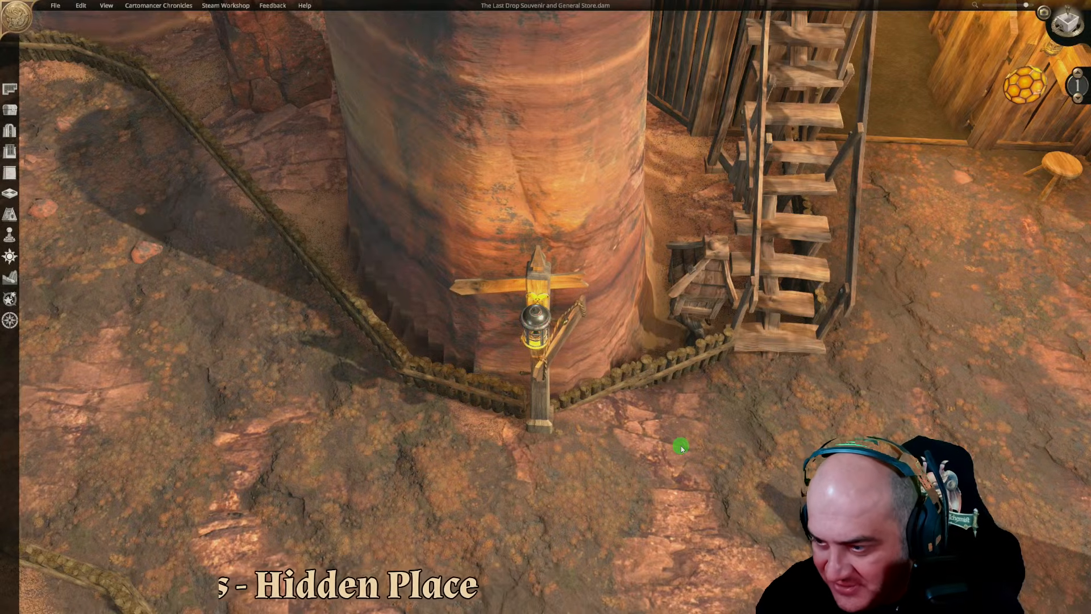
Examine the lighting around the signpost, the stable entrance and the stalls and aisle from above
{"action": "key", "text": "d"}
{"action": "key", "text": "w"}
{"action": "key", "text": "a"}
{"action": "key", "text": "s"}
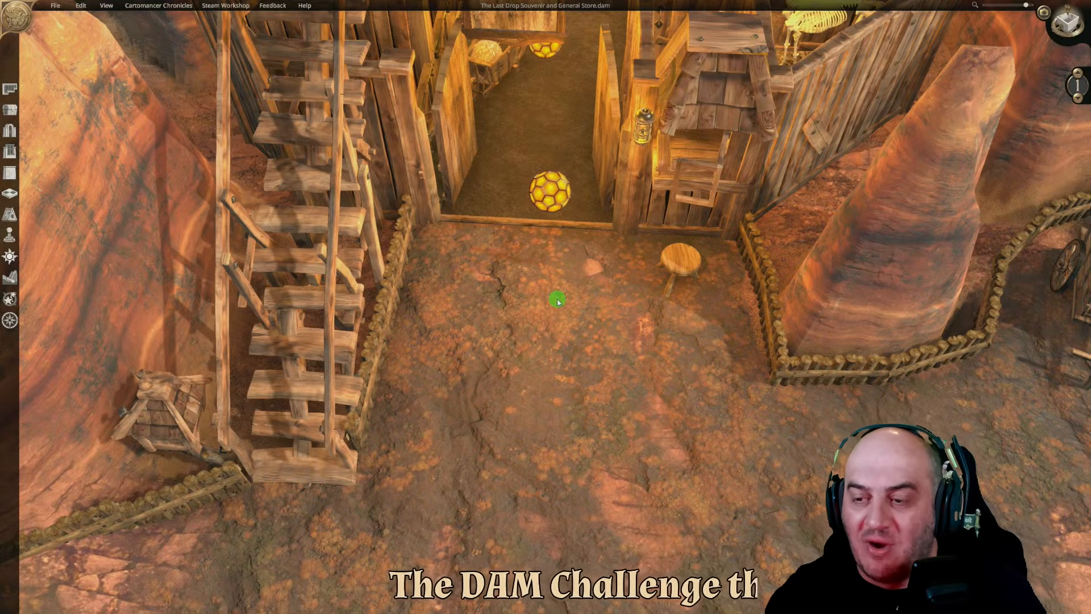
{"action": "scroll", "coordinate": [622, 357], "scroll_direction": "down", "scroll_amount": 10}
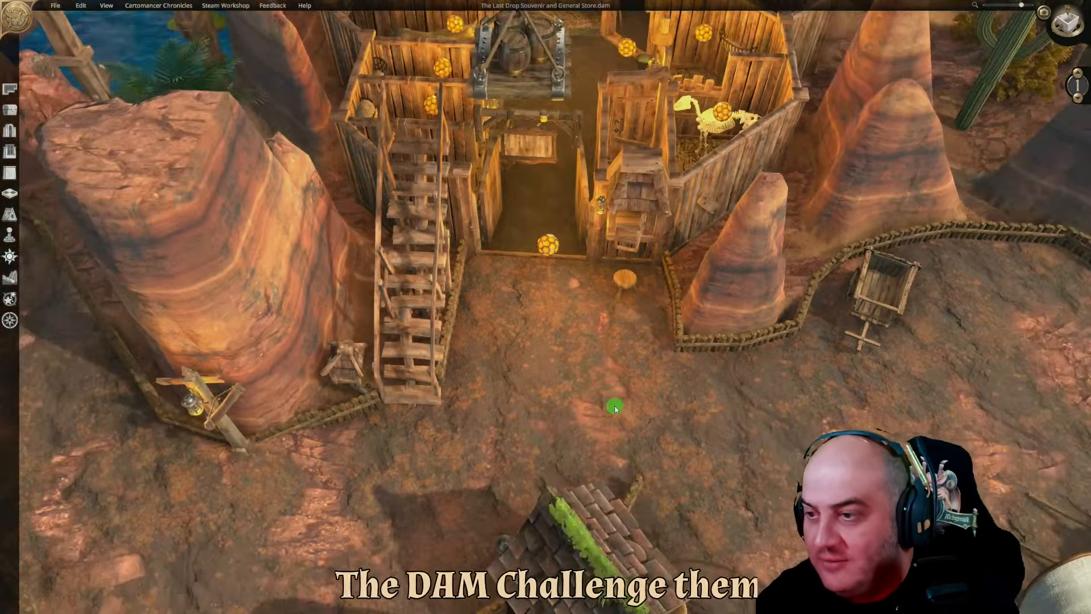
{"action": "key", "text": "w"}
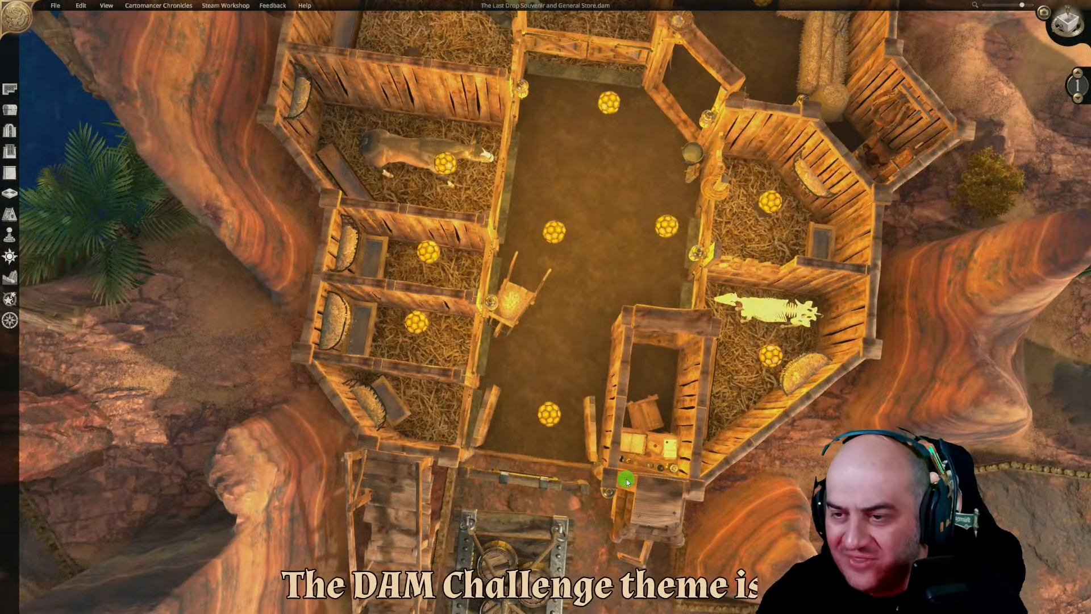
{"action": "key", "text": "d"}
{"action": "key", "text": "a"}
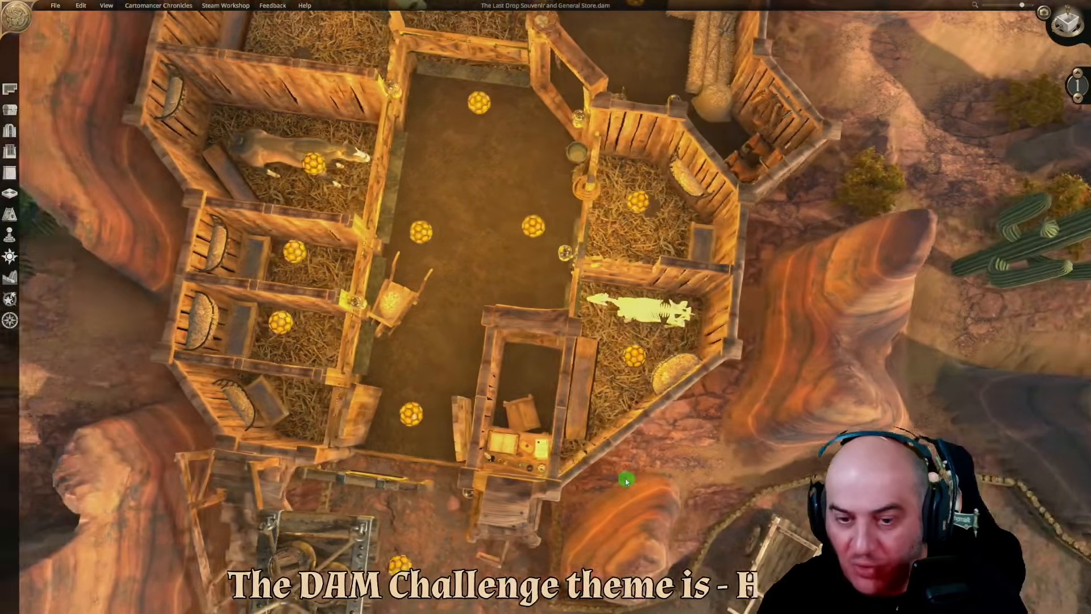
Hide the abstract light markers to check the stable without them, and show them again
{"action": "left_click", "coordinate": [11, 257]}
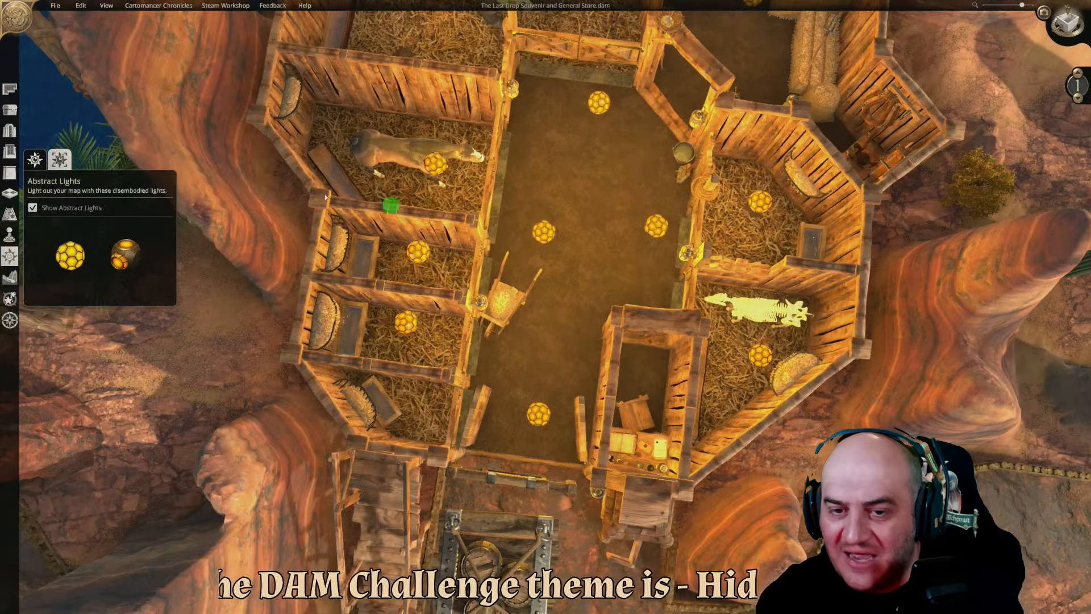
{"action": "left_click", "coordinate": [32, 208]}
{"action": "middle_click_drag", "start_coordinate": [620, 372], "coordinate": [635, 455]}
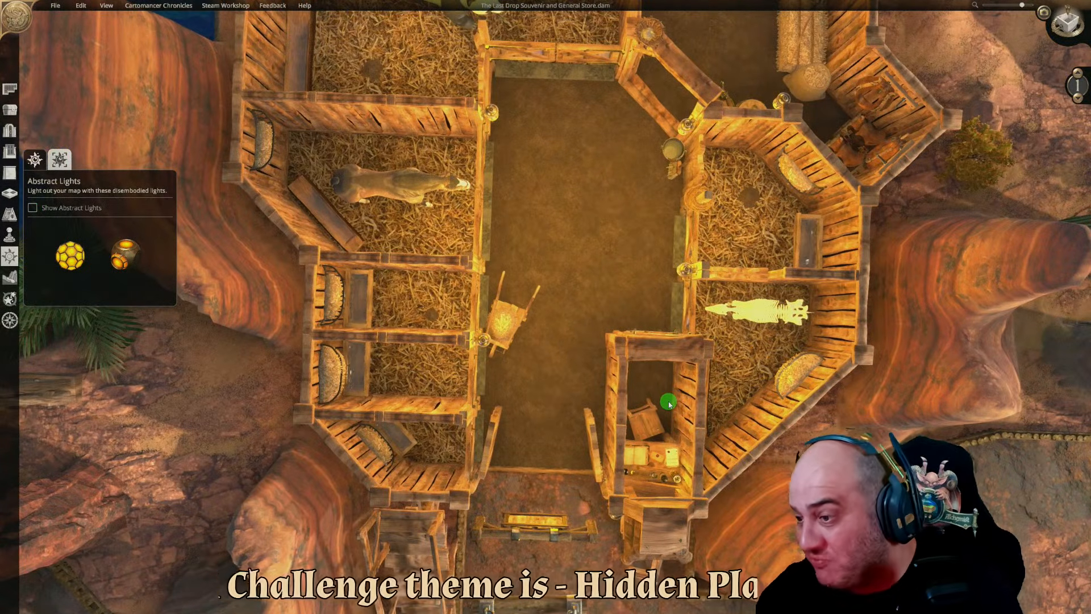
{"action": "key", "text": "d"}
{"action": "key", "text": "a"}
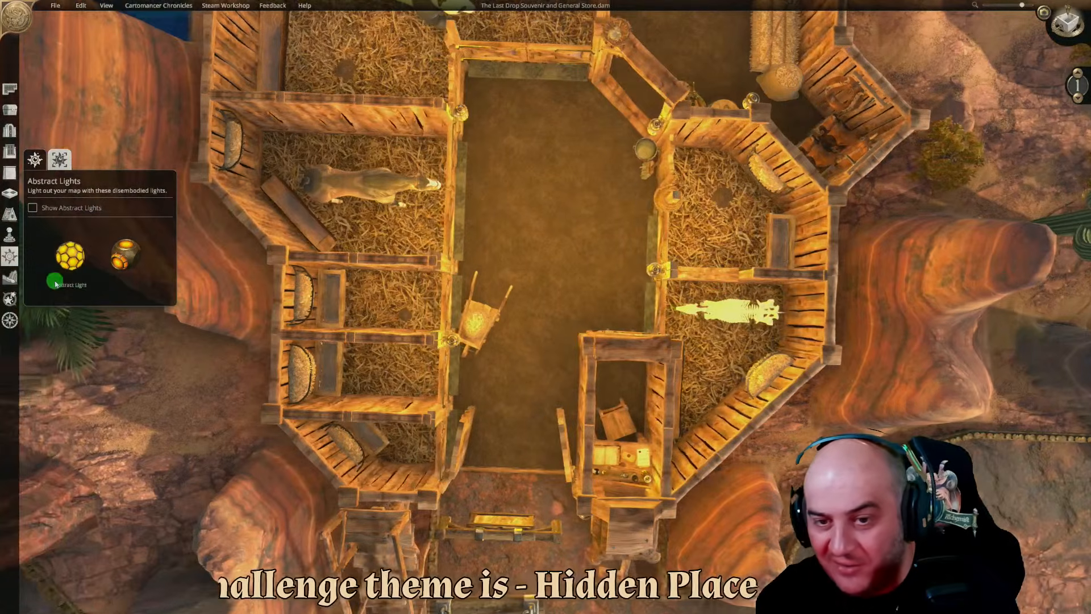
{"action": "left_click", "coordinate": [32, 207]}
Dim the abstract light in the aisle beside the skeleton's stall and apply its copied properties to all abstract lights in the stable
{"action": "key", "text": "d"}
{"action": "left_click", "coordinate": [443, 247]}
{"action": "key", "text": "a"}
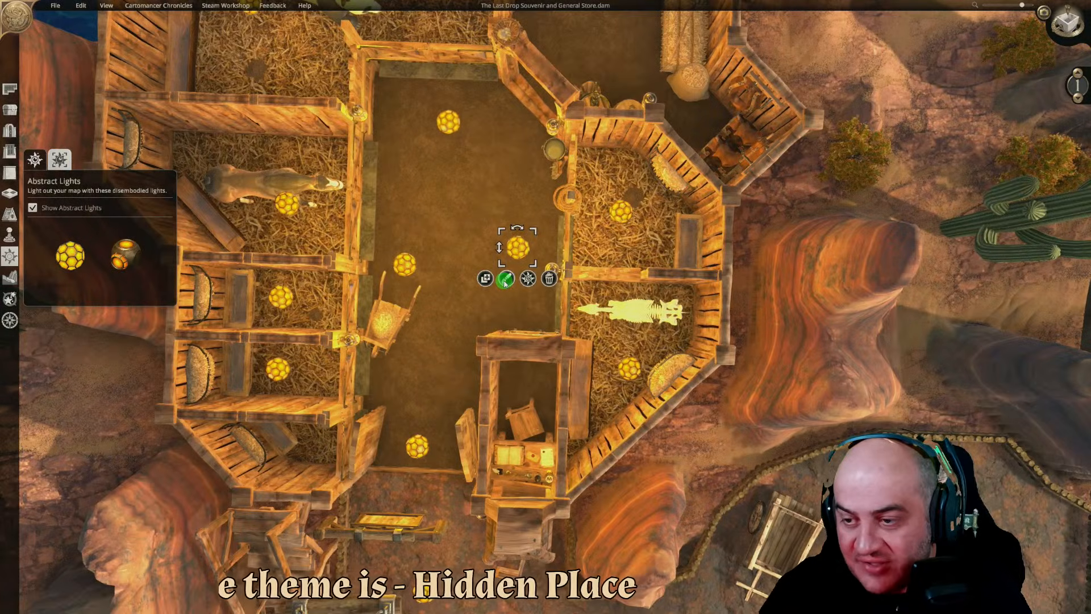
{"action": "left_click", "coordinate": [505, 277]}
{"action": "left_click_drag", "start_coordinate": [494, 342], "coordinate": [486, 344]}
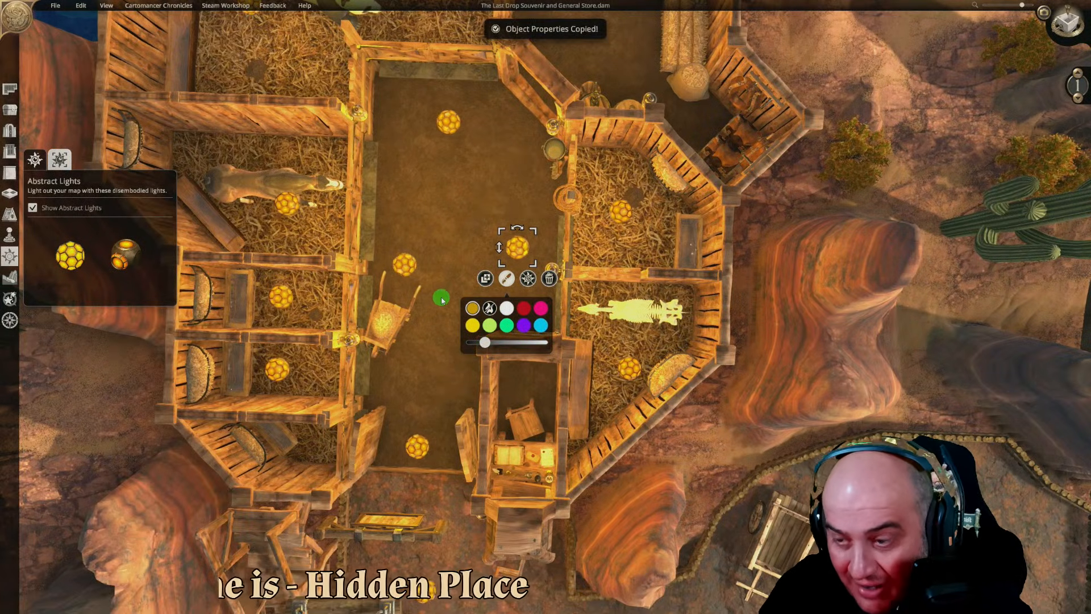
{"action": "scroll", "coordinate": [435, 313], "scroll_direction": "down", "scroll_amount": 3}
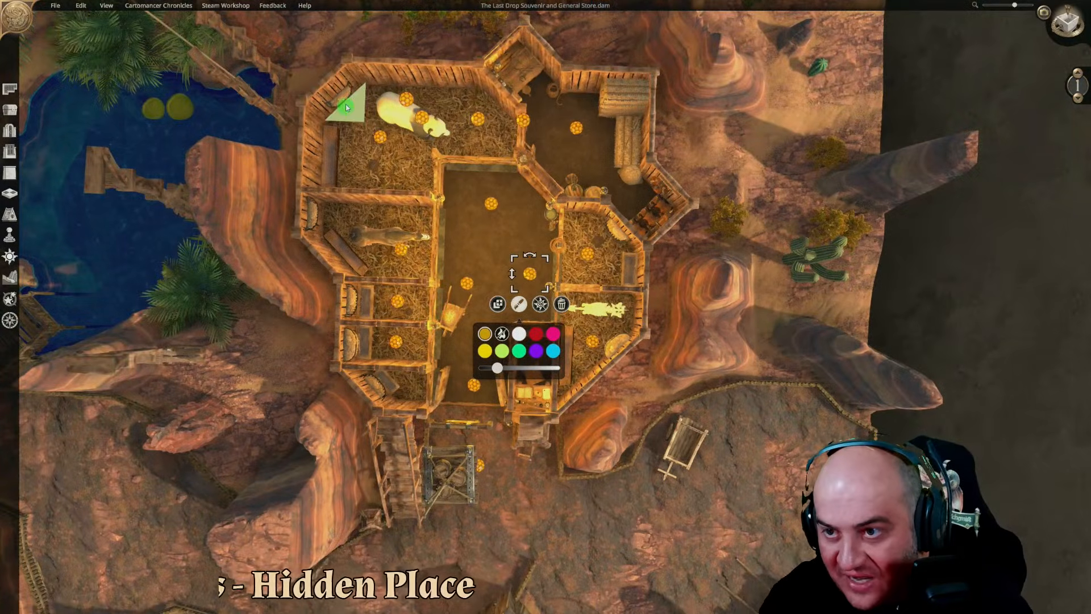
{"action": "left_click_drag", "start_coordinate": [345, 102], "coordinate": [648, 439]}
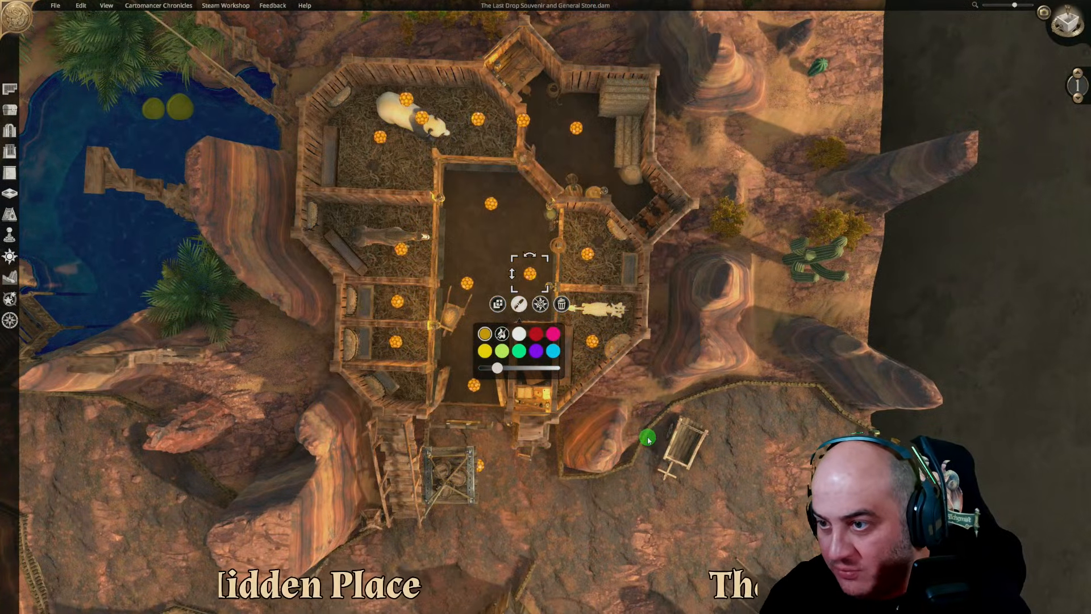
Examine the dimmed lighting of the stalls, aisle and storage room from several angles
{"action": "scroll", "coordinate": [453, 221], "scroll_direction": "up", "scroll_amount": 6}
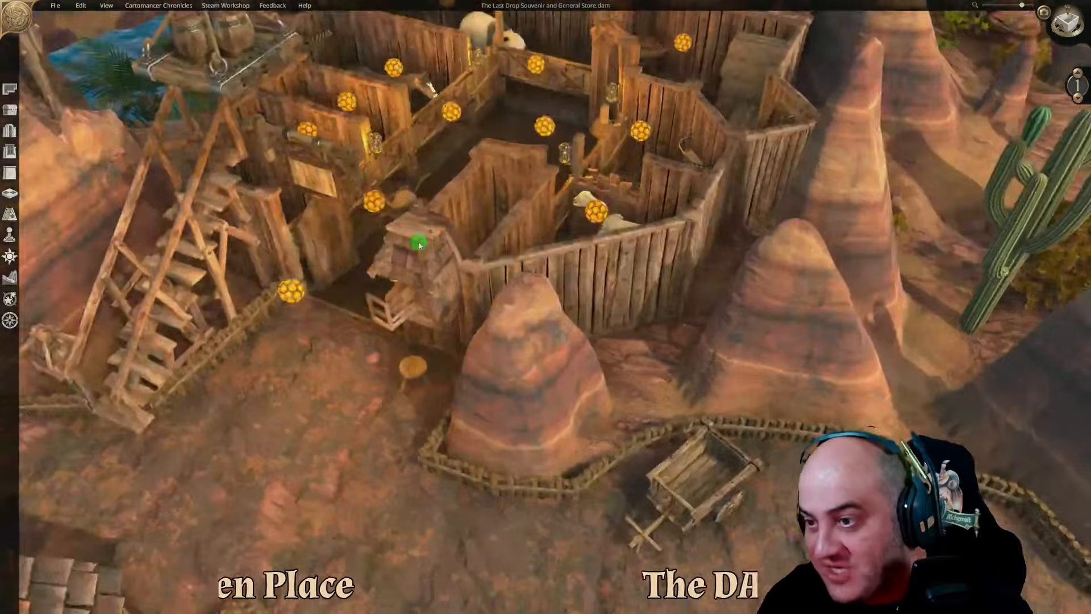
{"action": "right_click_drag", "start_coordinate": [419, 244], "coordinate": [417, 321]}
{"action": "scroll", "coordinate": [417, 321], "scroll_direction": "up", "scroll_amount": 3}
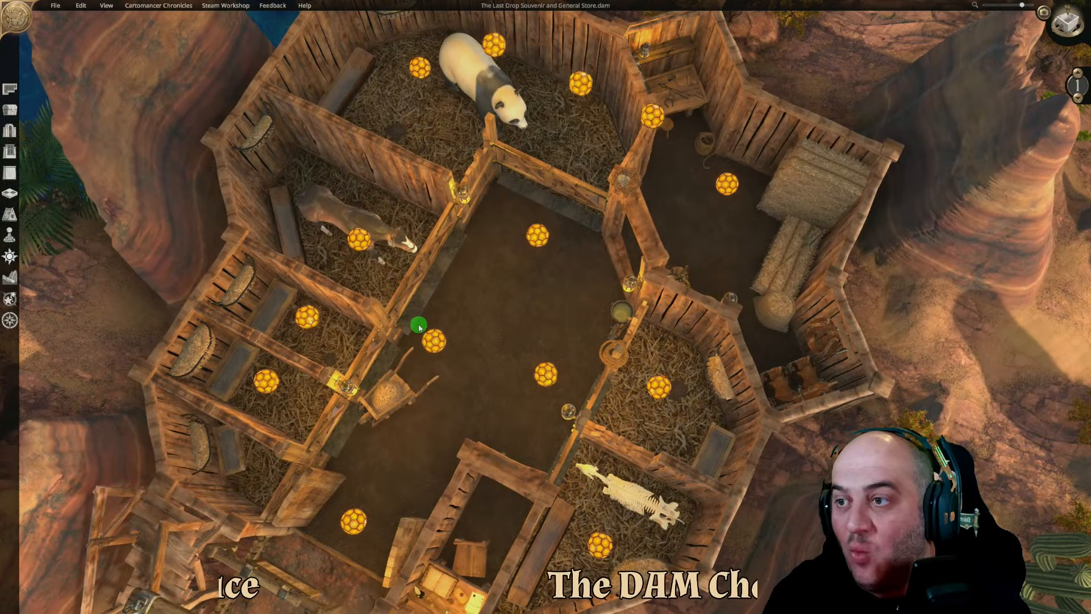
{"action": "key", "text": "w"}
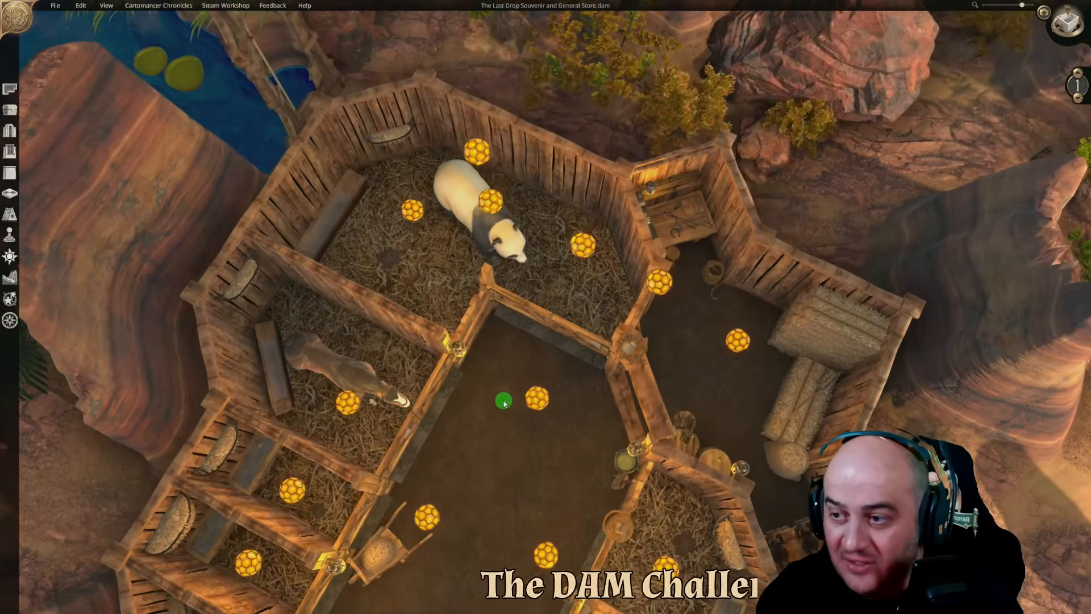
{"action": "right_click_drag", "start_coordinate": [504, 403], "coordinate": [593, 405]}
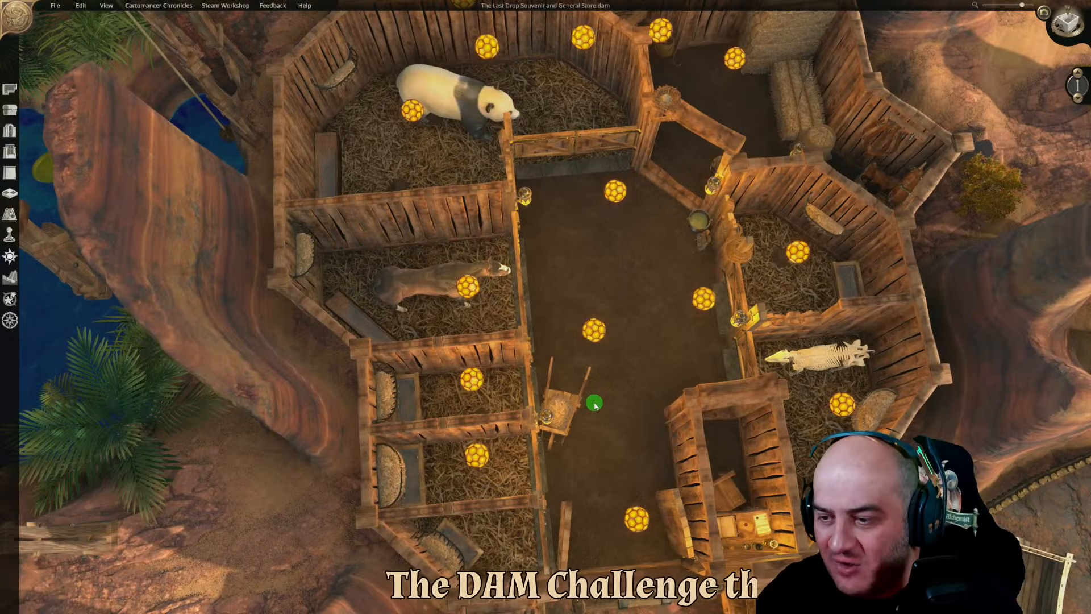
{"action": "scroll", "coordinate": [590, 404], "scroll_direction": "up", "scroll_amount": 2}
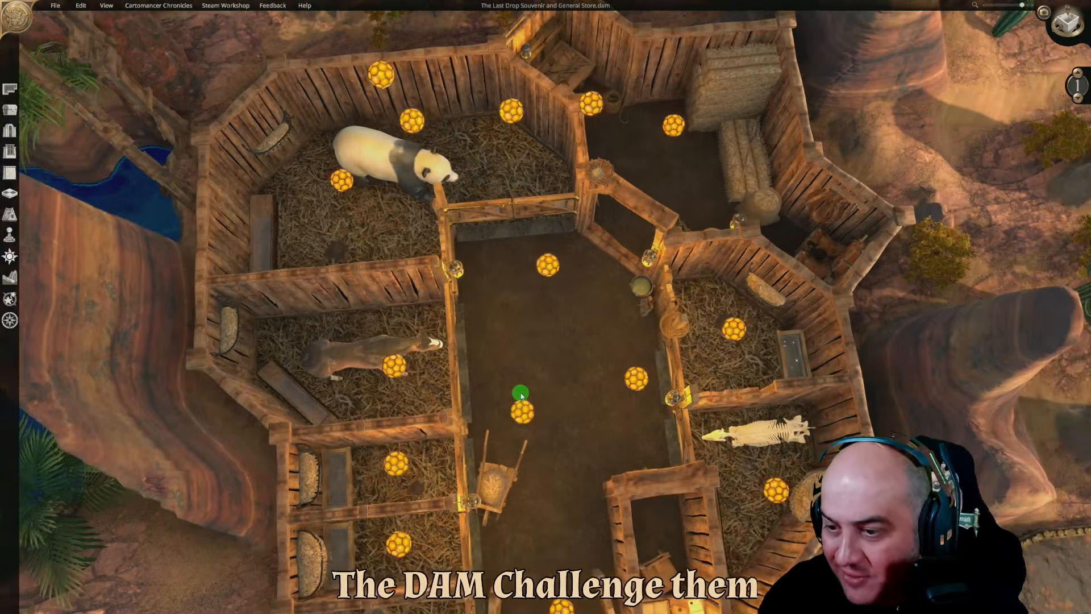
Increase the brightness of the abstract lights along the central aisle of the stable
{"action": "left_click", "coordinate": [511, 443]}
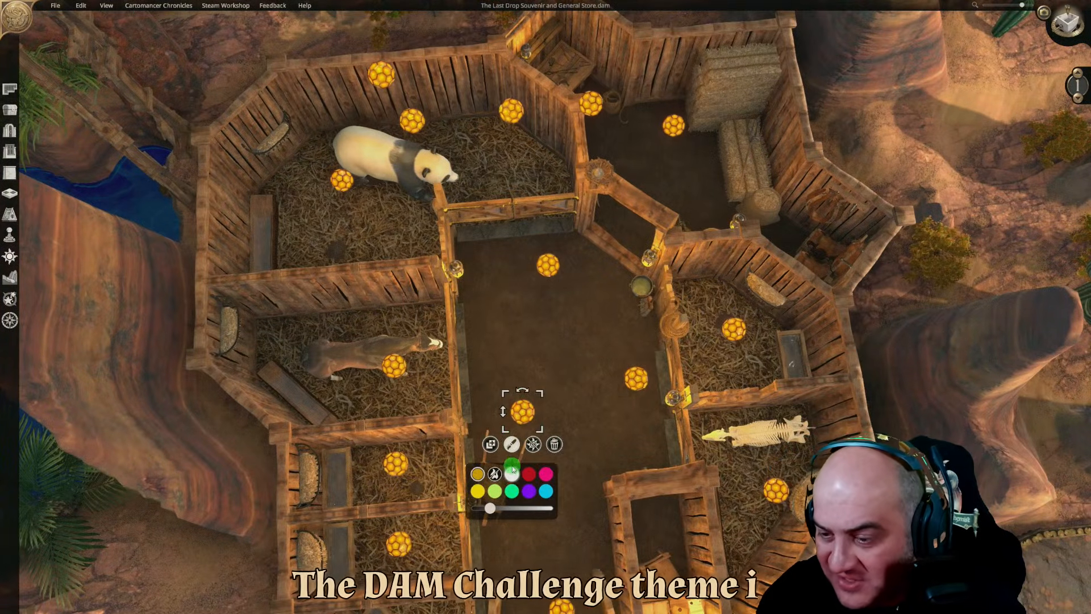
{"action": "left_click", "coordinate": [512, 510]}
{"action": "left_click", "coordinate": [552, 277]}
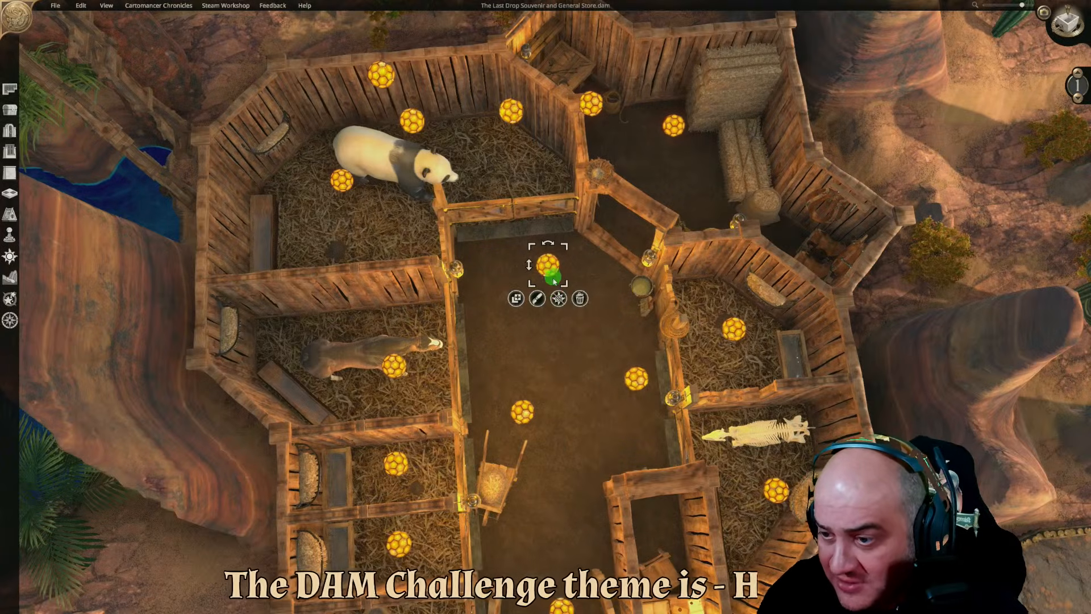
{"action": "left_click", "coordinate": [538, 299]}
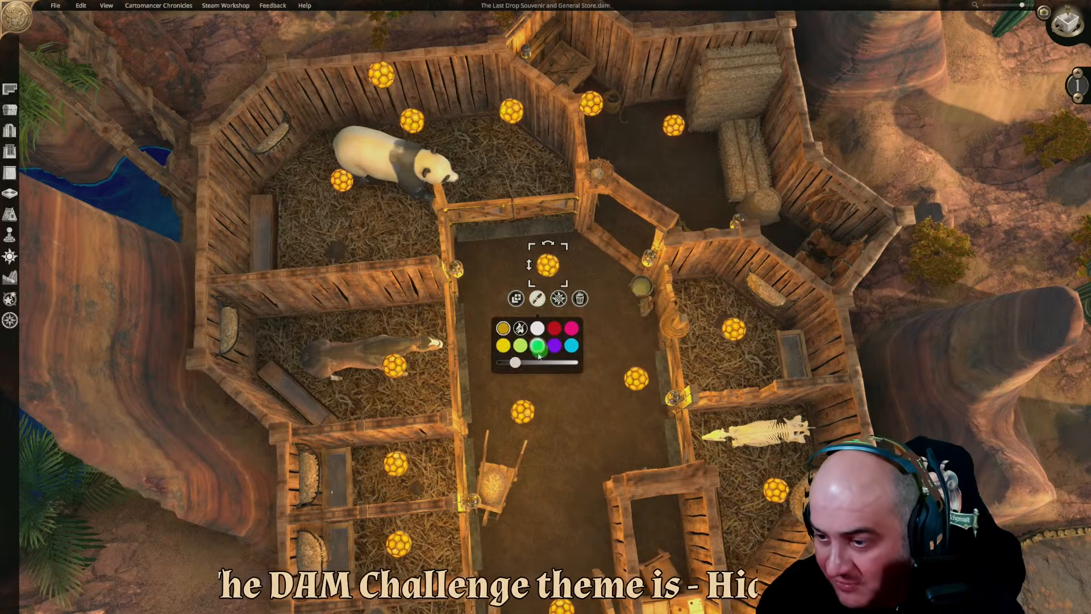
{"action": "left_click", "coordinate": [612, 389]}
{"action": "left_click", "coordinate": [625, 411]}
{"action": "left_click", "coordinate": [617, 474]}
{"action": "key", "text": "s"}
{"action": "left_click", "coordinate": [550, 373]}
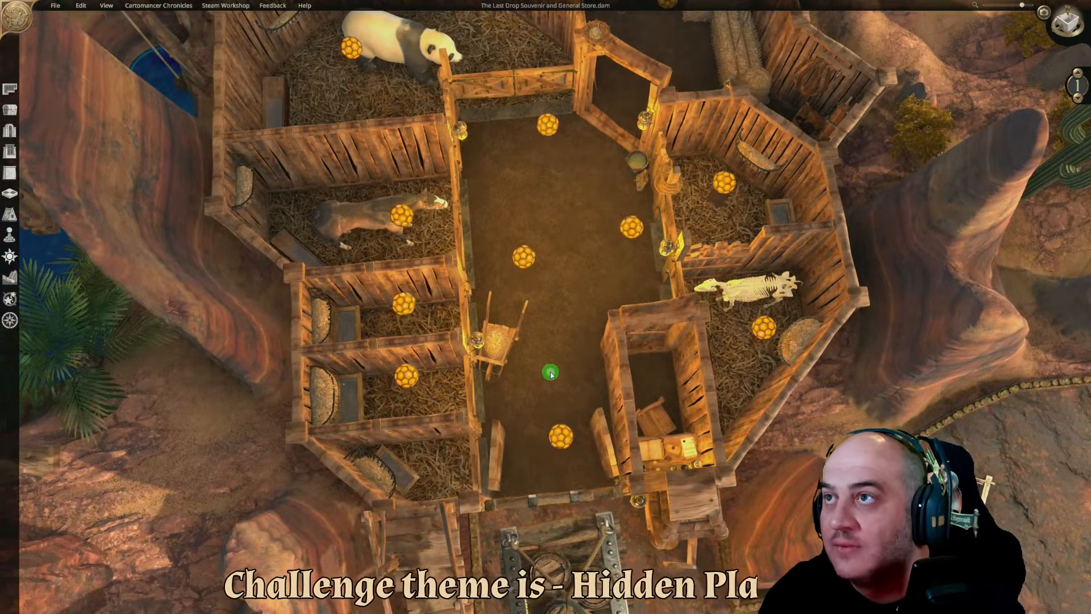
Check the aisle lighting from above and examine the yard between the stable entrance, signpost and mossy-roofed shed
{"action": "scroll", "coordinate": [550, 373], "scroll_direction": "down", "scroll_amount": 3}
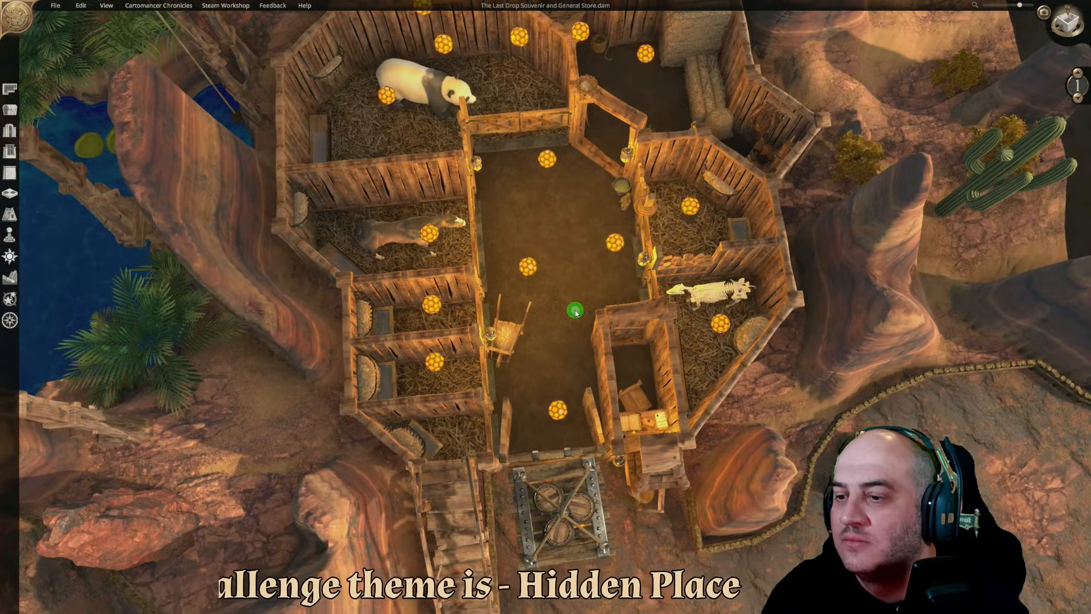
{"action": "key", "text": "s"}
{"action": "key", "text": "w"}
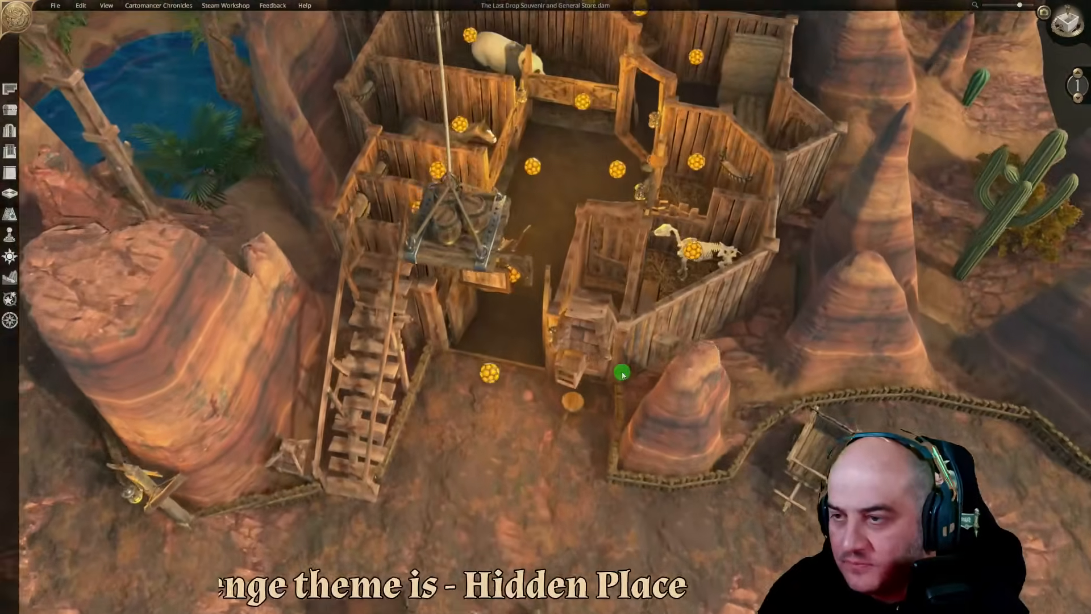
{"action": "key", "text": "s"}
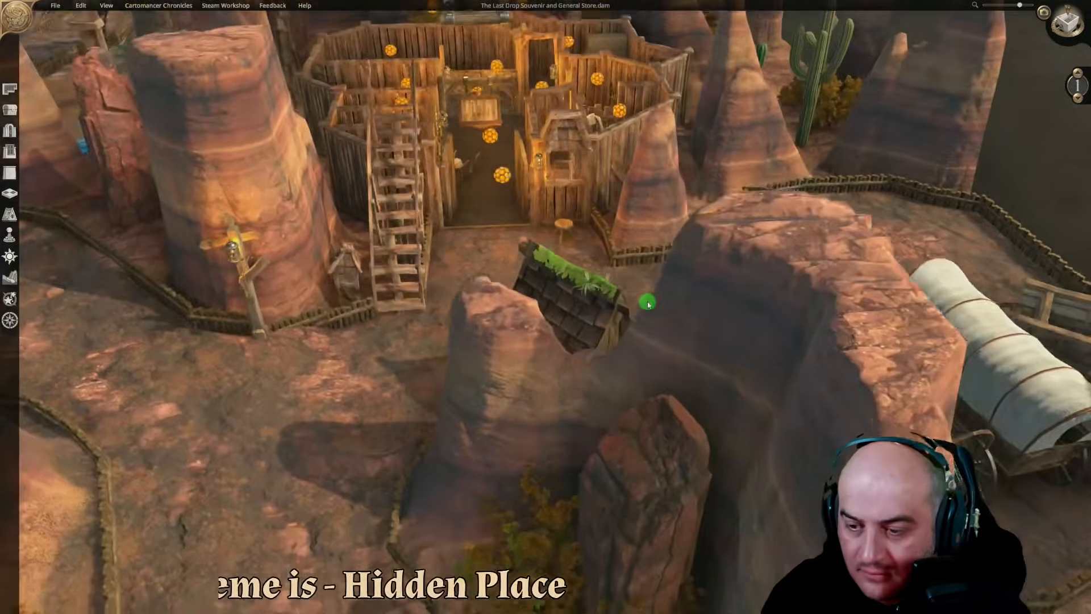
{"action": "scroll", "coordinate": [650, 300], "scroll_direction": "up", "scroll_amount": 1}
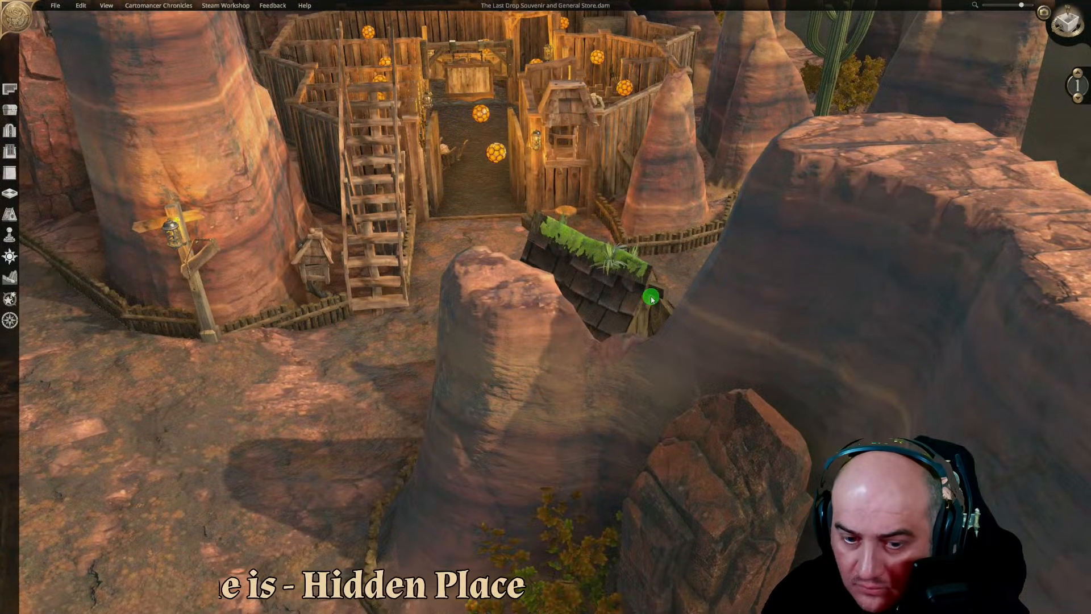
{"action": "scroll", "coordinate": [446, 343], "scroll_direction": "up", "scroll_amount": 1}
{"action": "middle_click_drag", "start_coordinate": [446, 343], "coordinate": [449, 396]}
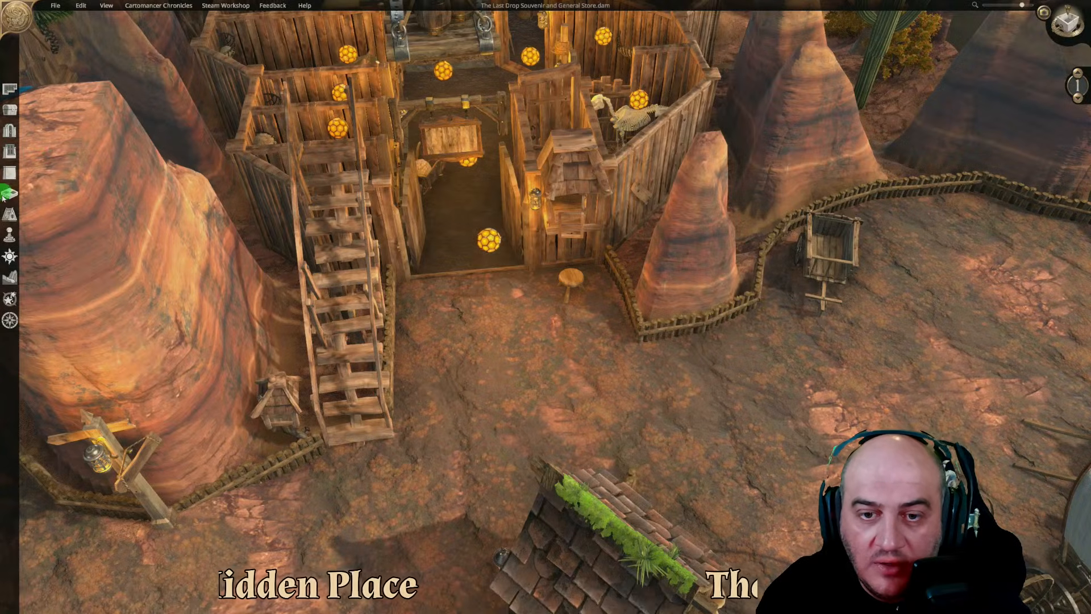
Bring up the lantern objects for placement and browse to the wooden lantern posts
{"action": "left_click", "coordinate": [9, 109]}
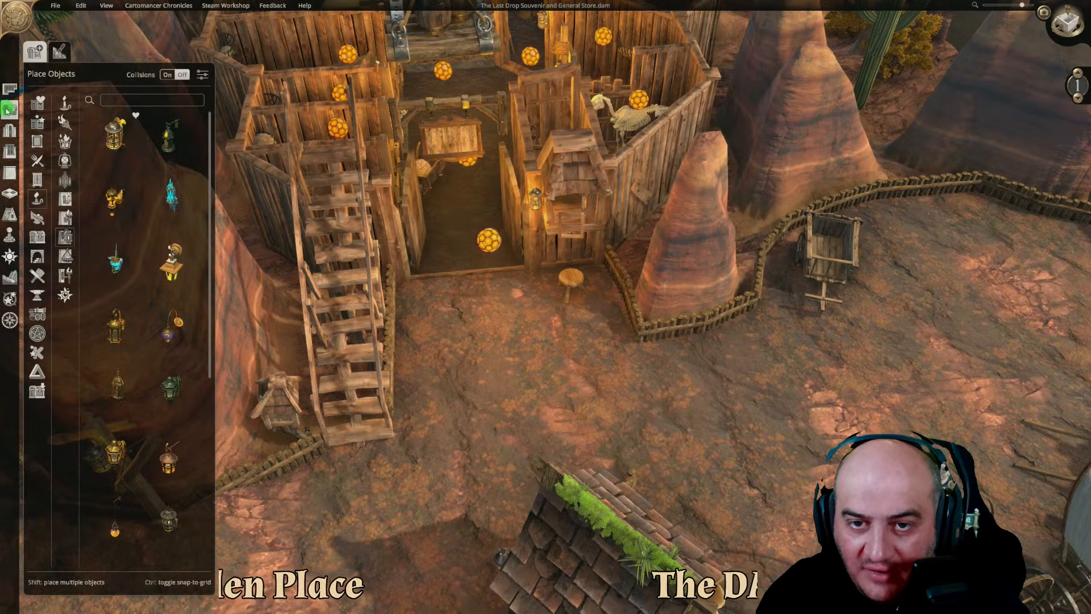
{"action": "left_click", "coordinate": [64, 274]}
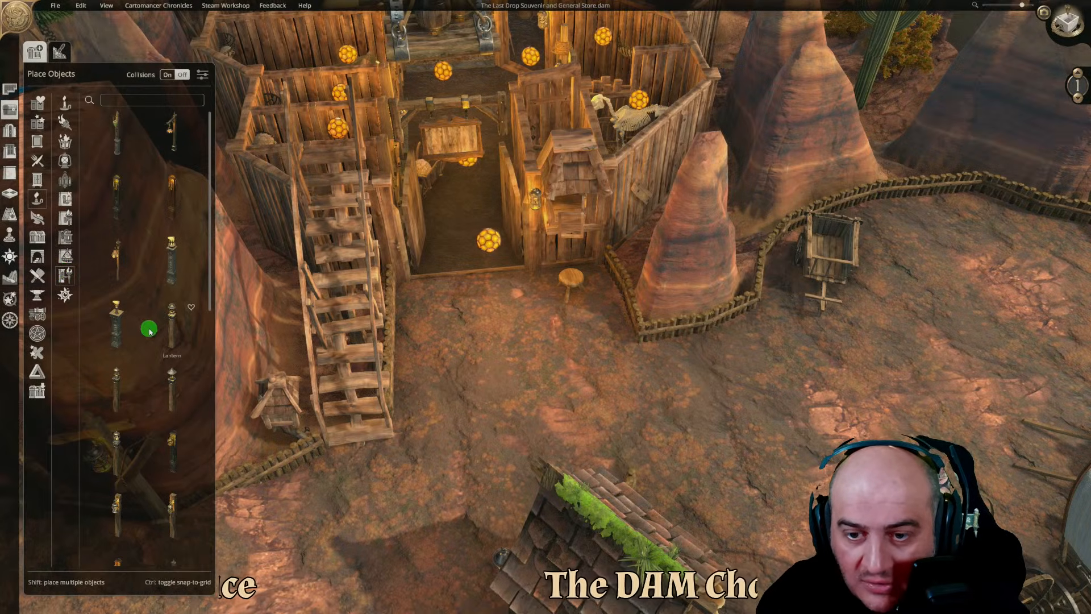
{"action": "scroll", "coordinate": [136, 216], "scroll_direction": "down", "scroll_amount": 3}
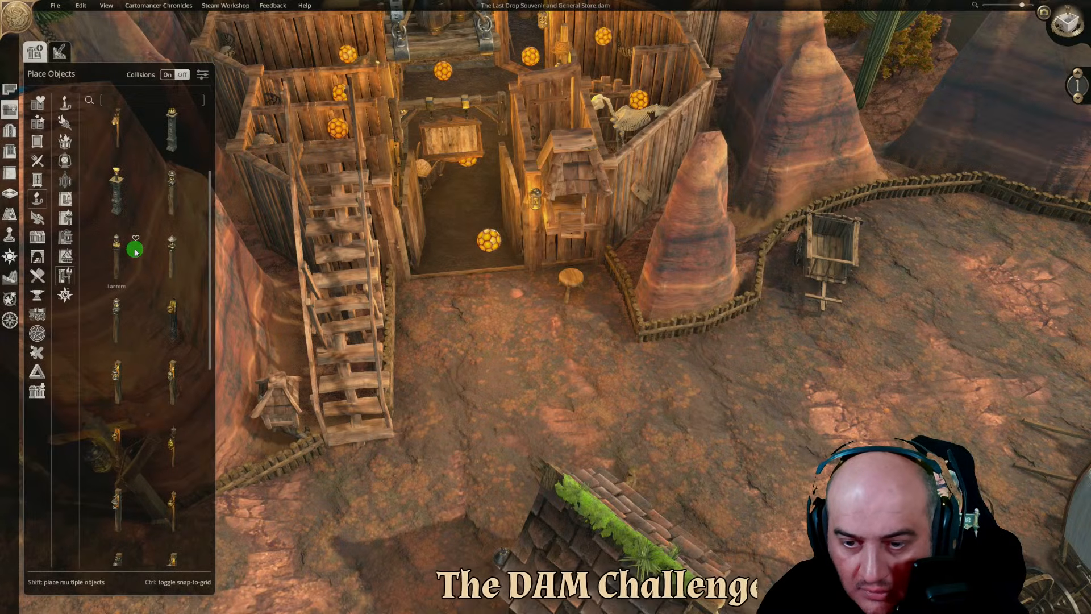
{"action": "scroll", "coordinate": [121, 237], "scroll_direction": "down", "scroll_amount": 2}
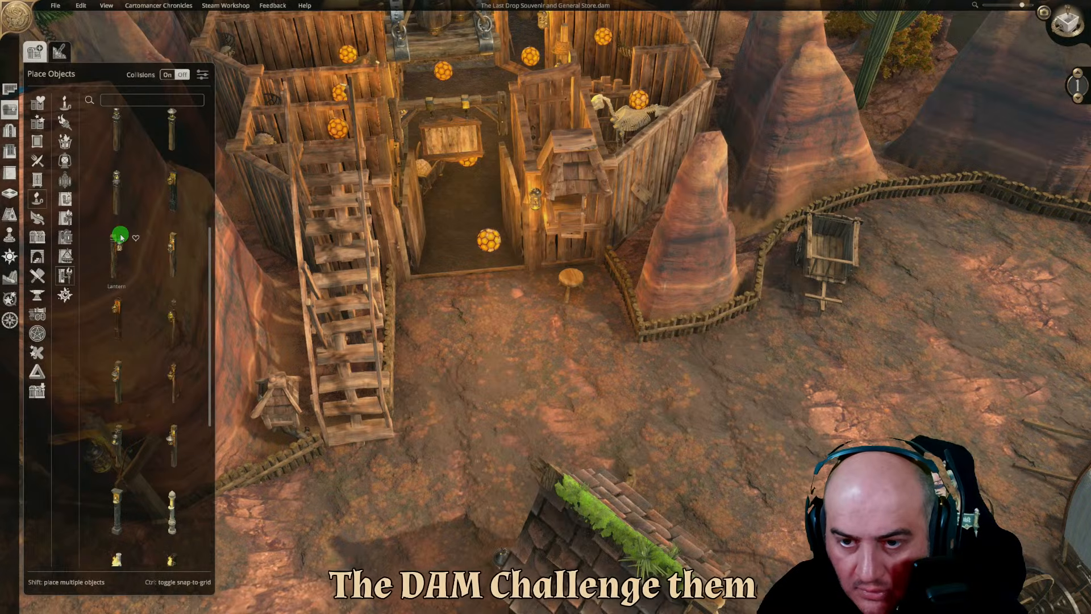
{"action": "left_click", "coordinate": [167, 251]}
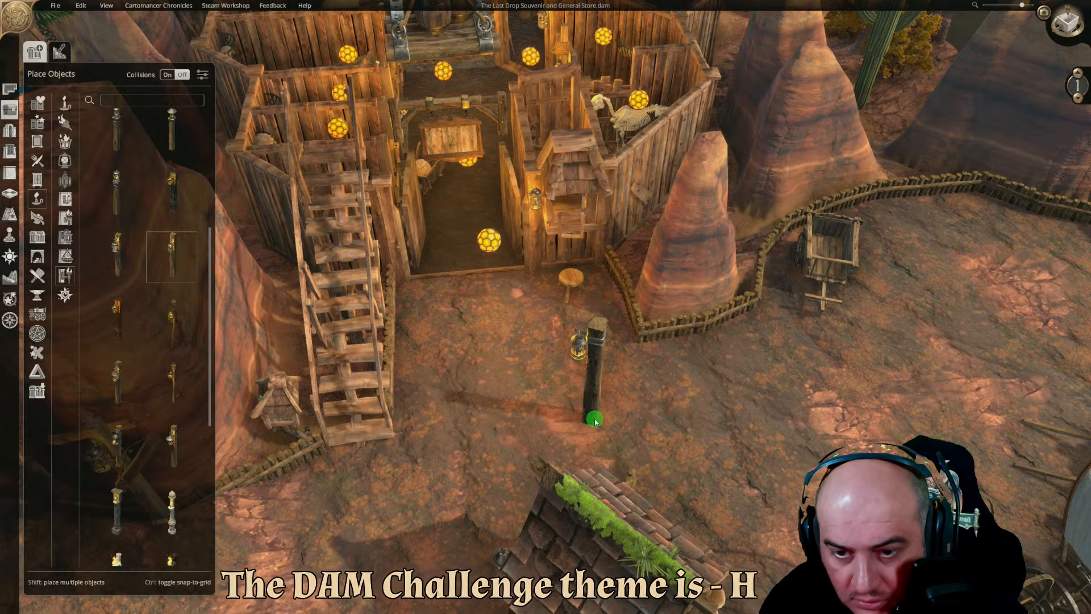
{"action": "key", "text": "Escape"}
{"action": "left_click", "coordinate": [130, 257]}
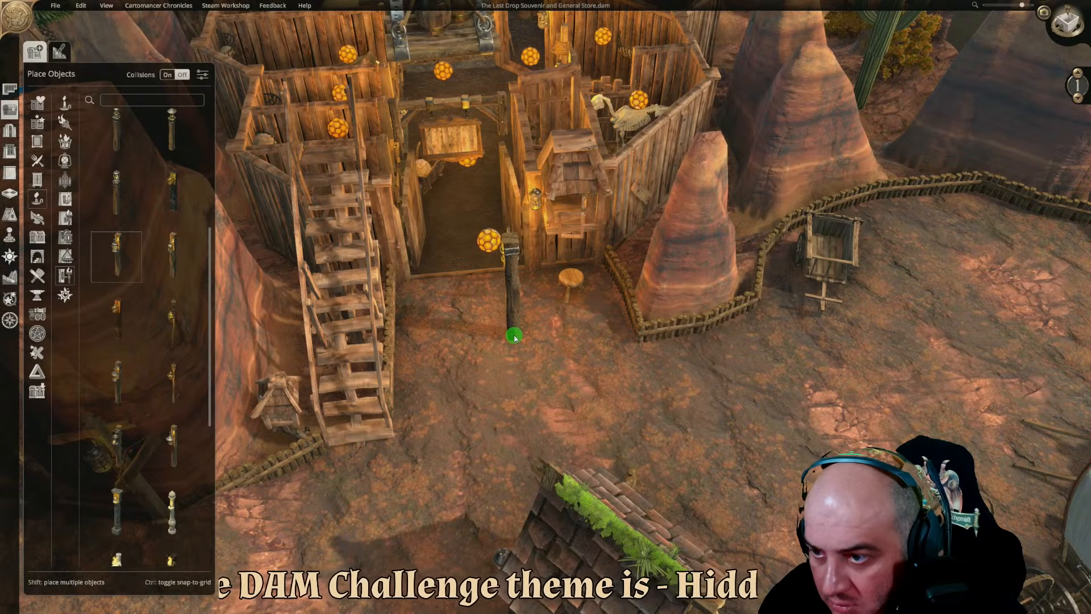
{"action": "key", "text": "Escape"}
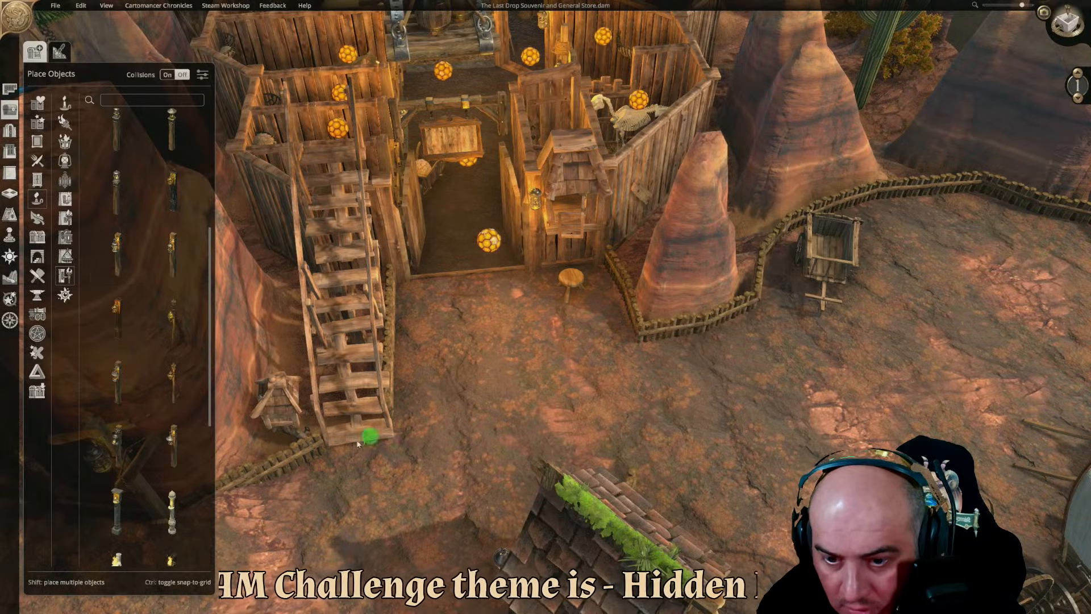
{"action": "left_click", "coordinate": [112, 442]}
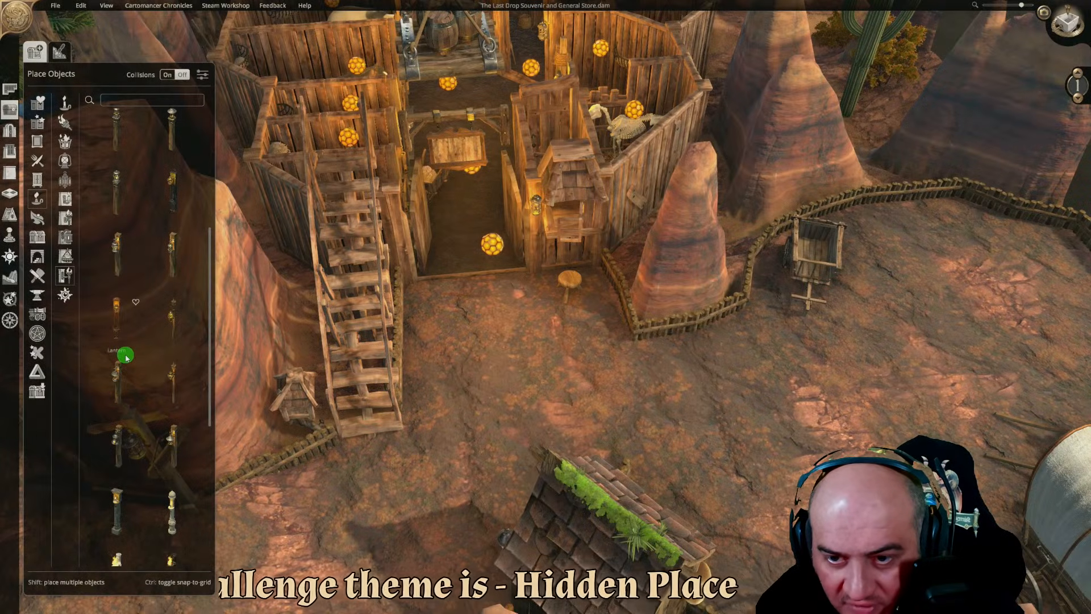
Place a wooden post with a hanging lantern in front of the stool at the stable entrance
{"action": "left_click", "coordinate": [189, 240]}
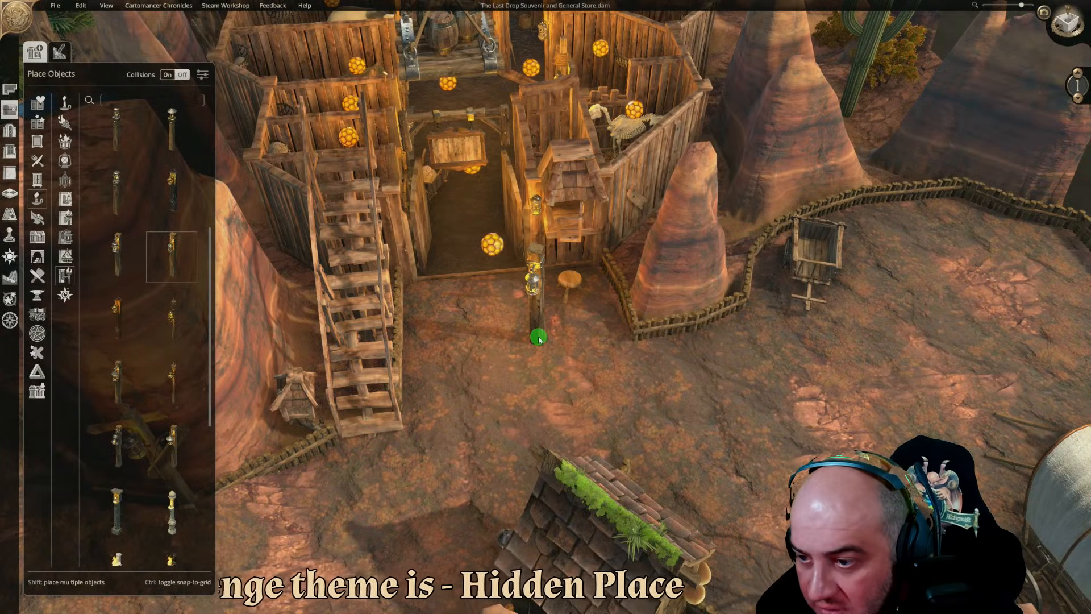
{"action": "scroll", "coordinate": [539, 338], "scroll_direction": "up", "scroll_amount": 6}
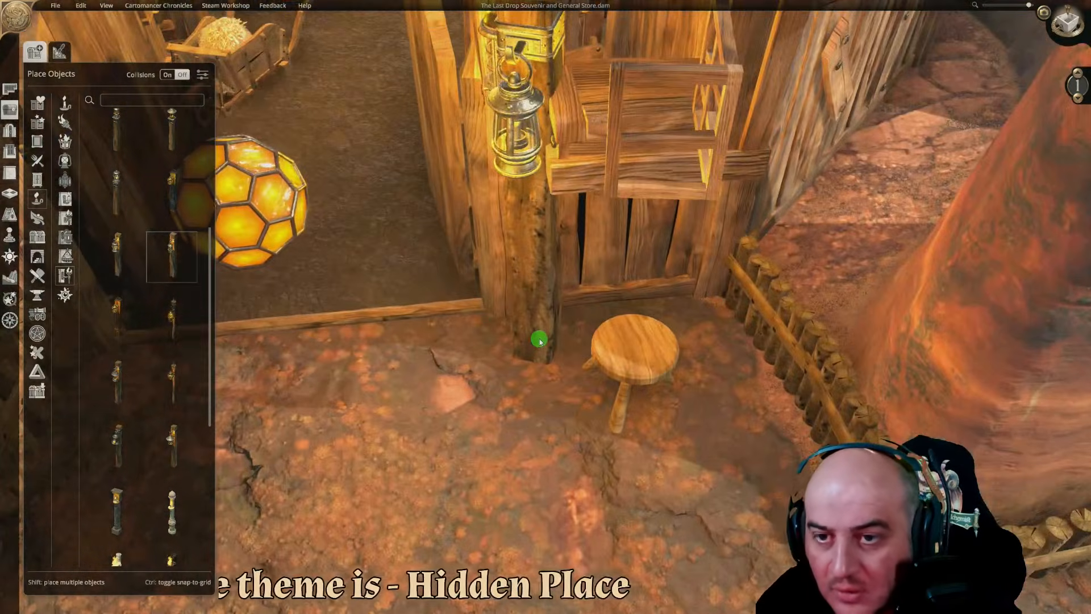
{"action": "left_click", "coordinate": [558, 409]}
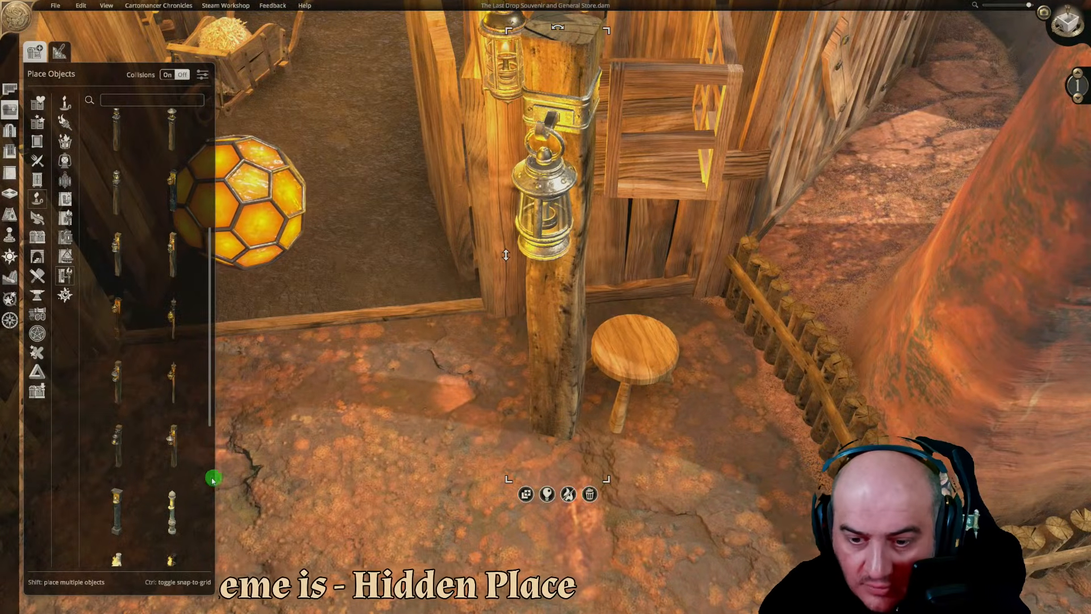
{"action": "left_click_drag", "start_coordinate": [209, 356], "coordinate": [206, 274]}
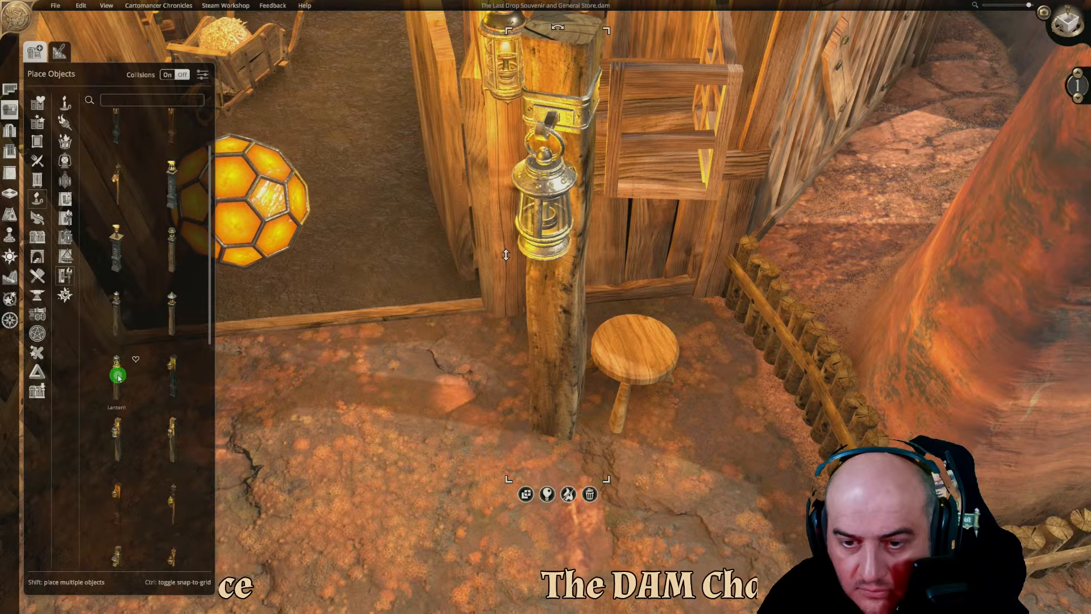
{"action": "left_click_drag", "start_coordinate": [118, 377], "coordinate": [433, 404]}
{"action": "left_click", "coordinate": [116, 442]}
{"action": "scroll", "coordinate": [433, 432], "scroll_direction": "down", "scroll_amount": 3}
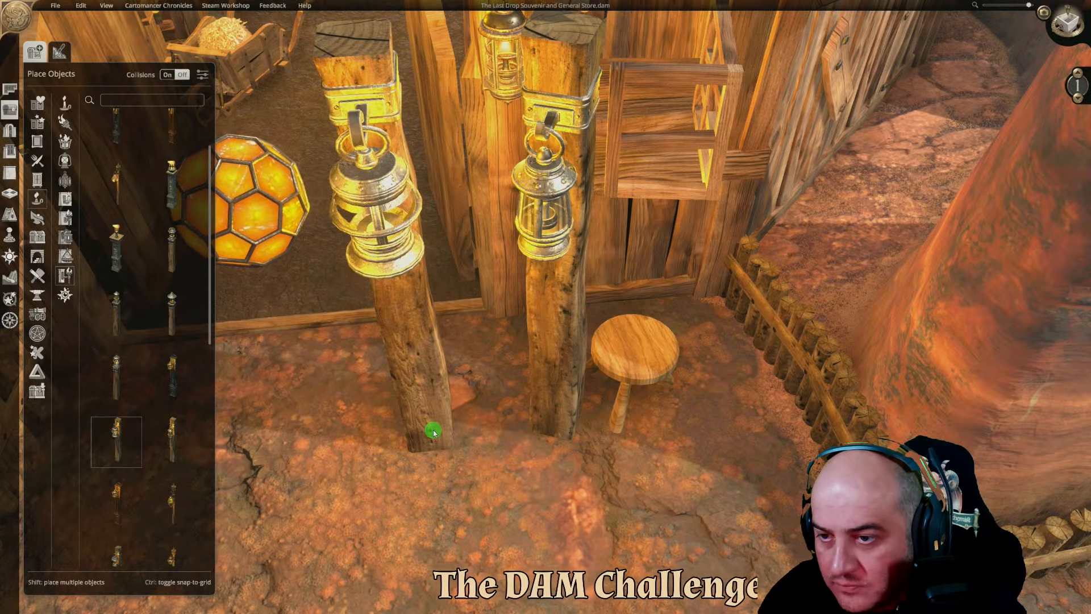
{"action": "right_click", "coordinate": [433, 432]}
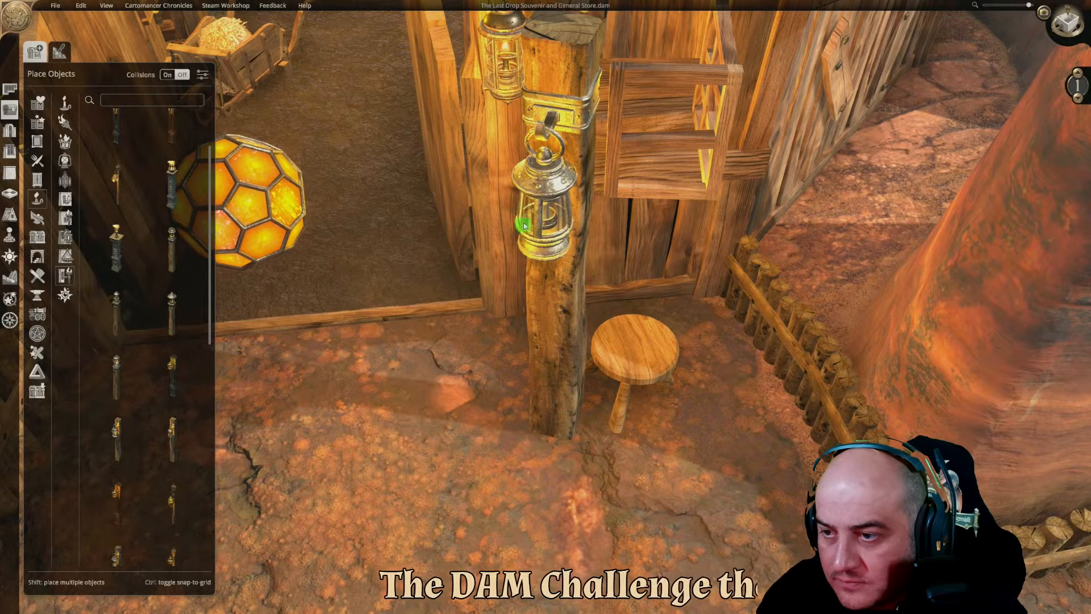
Move the lantern post from the stable entrance across the yard to the short fence beside the mossy-roofed shed
{"action": "scroll", "coordinate": [496, 437], "scroll_direction": "down", "scroll_amount": 3}
{"action": "middle_click_drag", "start_coordinate": [494, 455], "coordinate": [549, 440]}
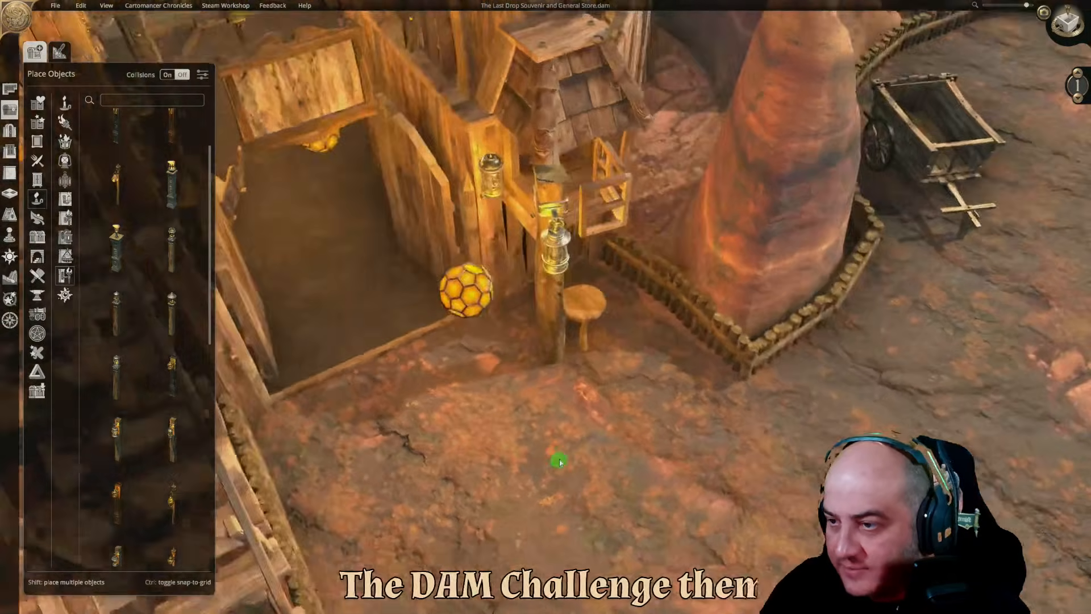
{"action": "left_click_drag", "start_coordinate": [536, 281], "coordinate": [528, 373]}
{"action": "key", "text": "d"}
{"action": "key", "text": "s"}
{"action": "middle_click_drag", "start_coordinate": [616, 372], "coordinate": [809, 399]}
{"action": "key", "text": "d"}
{"action": "left_click_drag", "start_coordinate": [572, 192], "coordinate": [552, 279]}
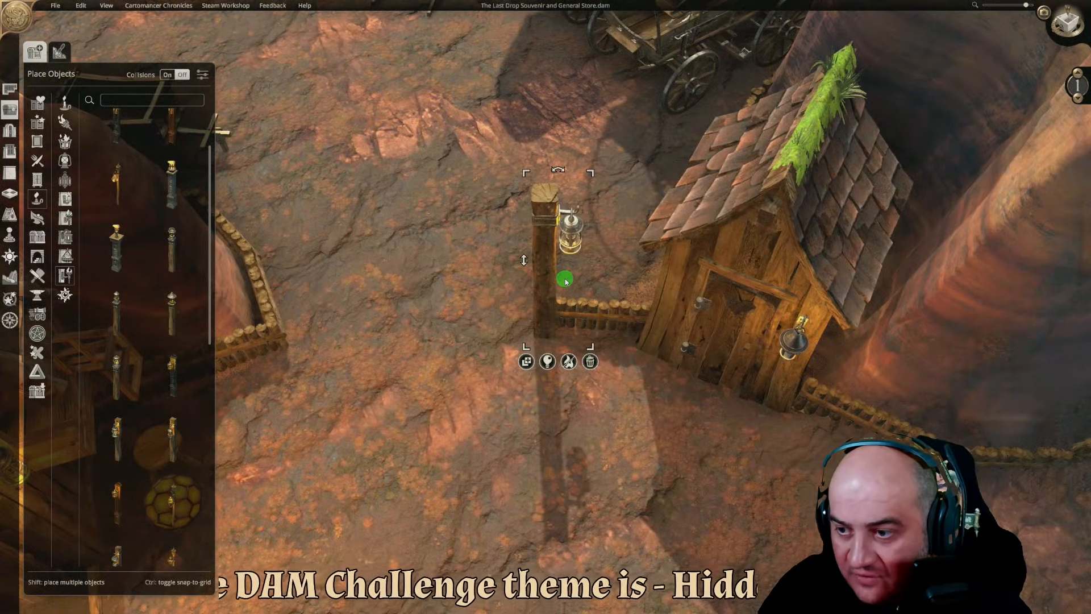
Align the lantern post with the fence end beside the shed and sink it slightly into the ground
{"action": "scroll", "coordinate": [564, 283], "scroll_direction": "down", "scroll_amount": 3}
{"action": "scroll", "coordinate": [562, 288], "scroll_direction": "up", "scroll_amount": 1}
{"action": "left_click_drag", "start_coordinate": [545, 338], "coordinate": [542, 292]}
{"action": "left_click_drag", "start_coordinate": [516, 242], "coordinate": [523, 275]}
{"action": "left_click_drag", "start_coordinate": [544, 312], "coordinate": [544, 308]}
Duplicate the lantern post and place the copy at the fence corner beside the rock spire near the stool
{"action": "middle_click_drag", "start_coordinate": [466, 348], "coordinate": [575, 227]}
{"action": "left_click", "coordinate": [606, 201]}
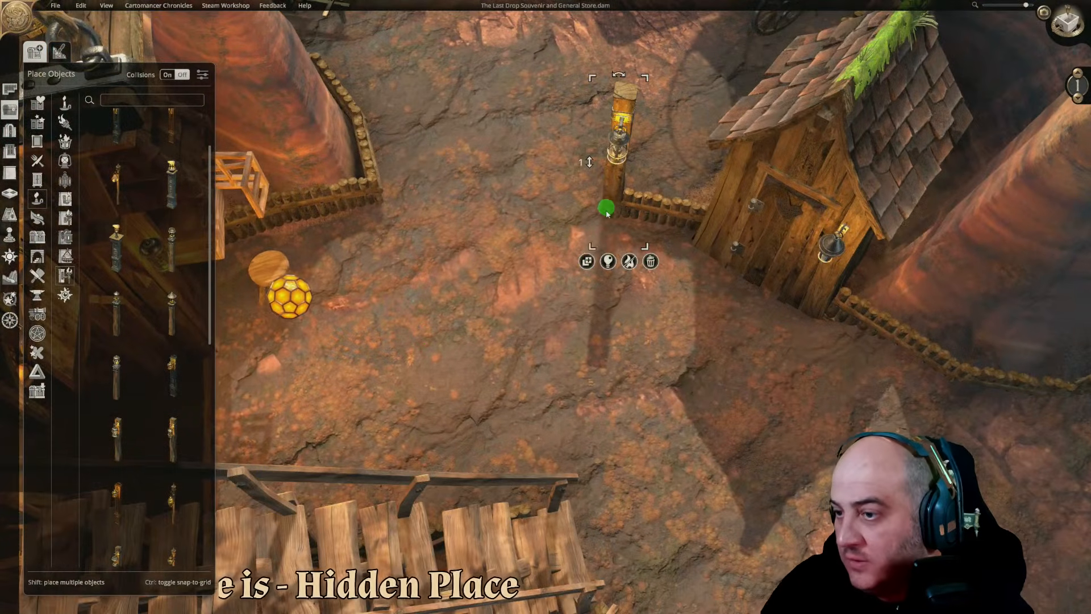
{"action": "left_click", "coordinate": [586, 260]}
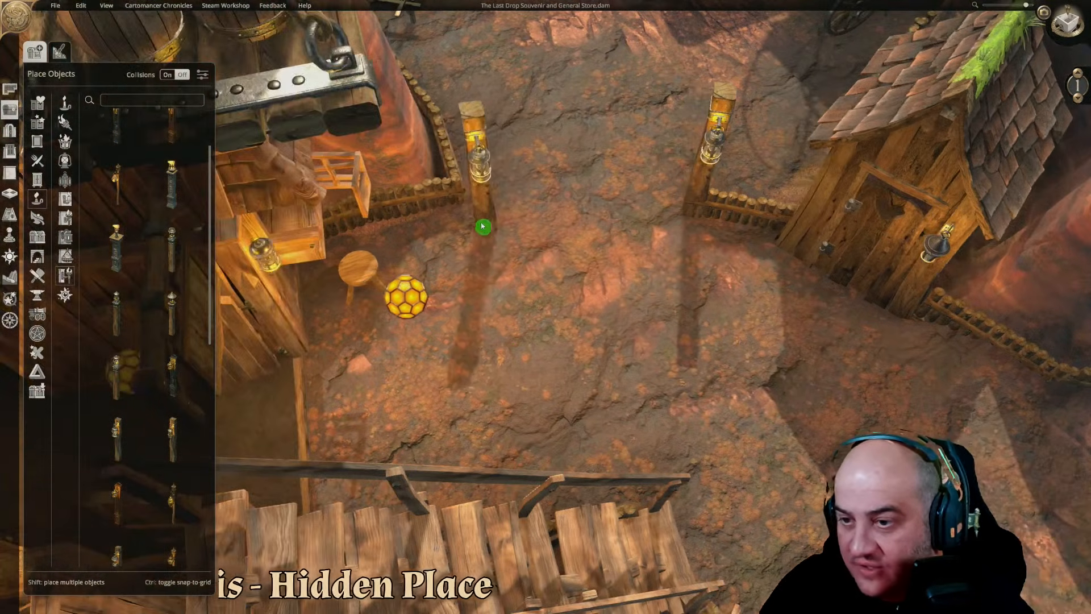
{"action": "left_click", "coordinate": [456, 208]}
Search the objects for "plank", place two weathered planks in the yard and delete the longer one
{"action": "middle_click_drag", "start_coordinate": [590, 312], "coordinate": [531, 214]}
{"action": "middle_click_drag", "start_coordinate": [522, 159], "coordinate": [564, 48]}
{"action": "mouse_move", "coordinate": [559, 105]}
{"action": "middle_mouse_down"}
{"action": "mouse_move", "coordinate": [602, 175]}
{"action": "mouse_move", "coordinate": [194, 128]}
{"action": "middle_mouse_up"}
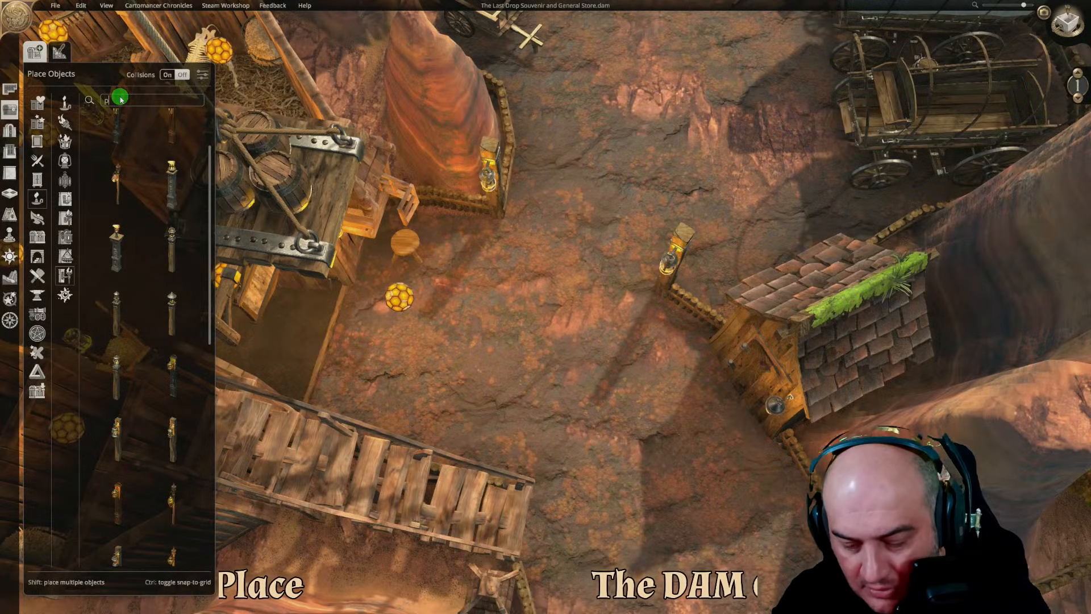
{"action": "type", "text": "plank"}
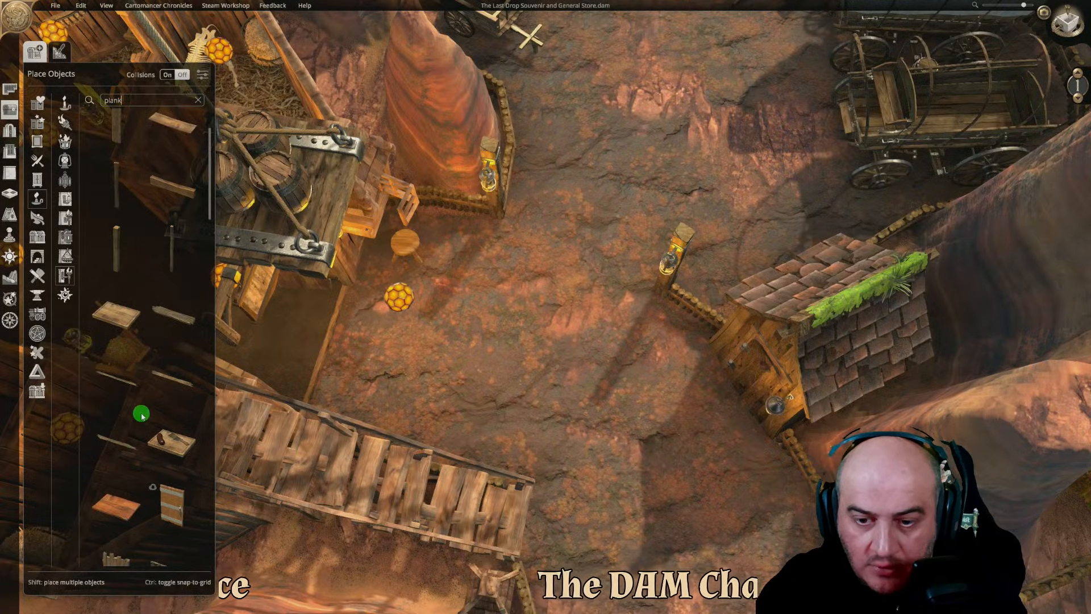
{"action": "mouse_move", "coordinate": [125, 388]}
{"action": "left_mouse_down"}
{"action": "mouse_move", "coordinate": [403, 352]}
{"action": "mouse_move", "coordinate": [521, 370]}
{"action": "mouse_move", "coordinate": [580, 304]}
{"action": "left_mouse_up"}
{"action": "left_click_drag", "start_coordinate": [180, 398], "coordinate": [552, 388]}
{"action": "scroll", "coordinate": [553, 388], "scroll_direction": "down", "scroll_amount": 1}
{"action": "left_click", "coordinate": [552, 388]}
{"action": "left_click", "coordinate": [596, 315]}
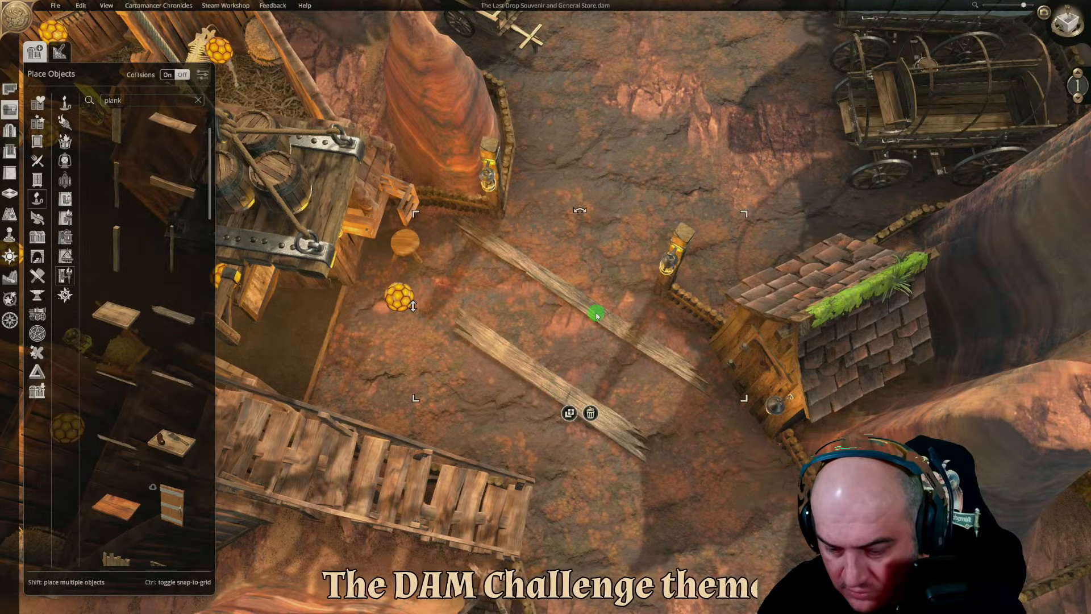
{"action": "key", "text": "Delete"}
Move and rotate the remaining plank so it spans the gap between the two lantern posts
{"action": "left_click_drag", "start_coordinate": [545, 375], "coordinate": [574, 231]}
{"action": "left_click_drag", "start_coordinate": [579, 163], "coordinate": [567, 162]}
{"action": "left_click_drag", "start_coordinate": [561, 224], "coordinate": [567, 227]}
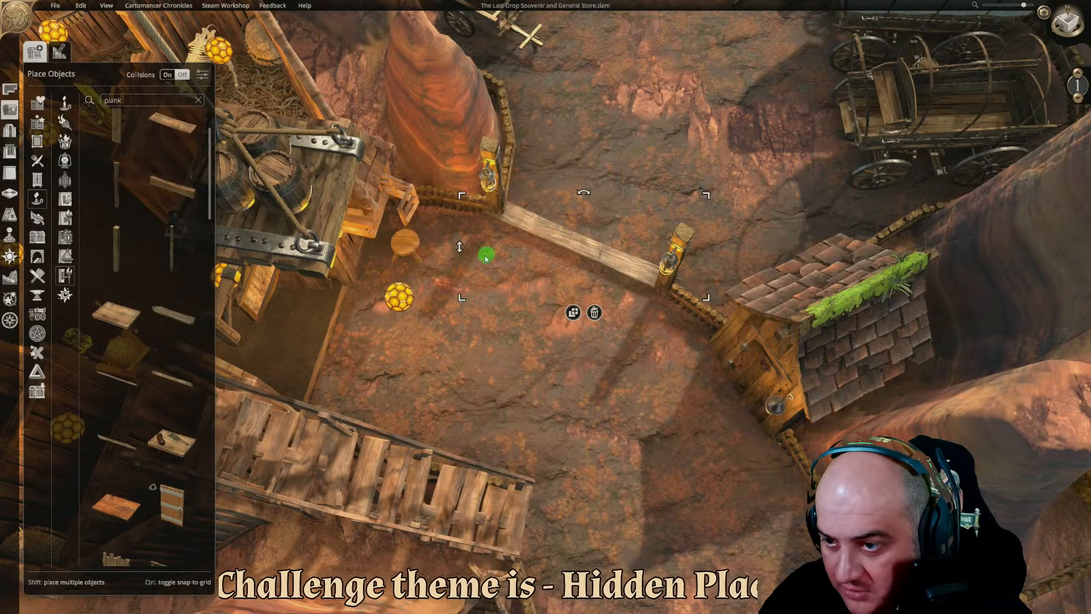
Raise the plank to a height of 2.8 to form a crossbeam over the two lantern posts
{"action": "left_click_drag", "start_coordinate": [463, 246], "coordinate": [459, 154]}
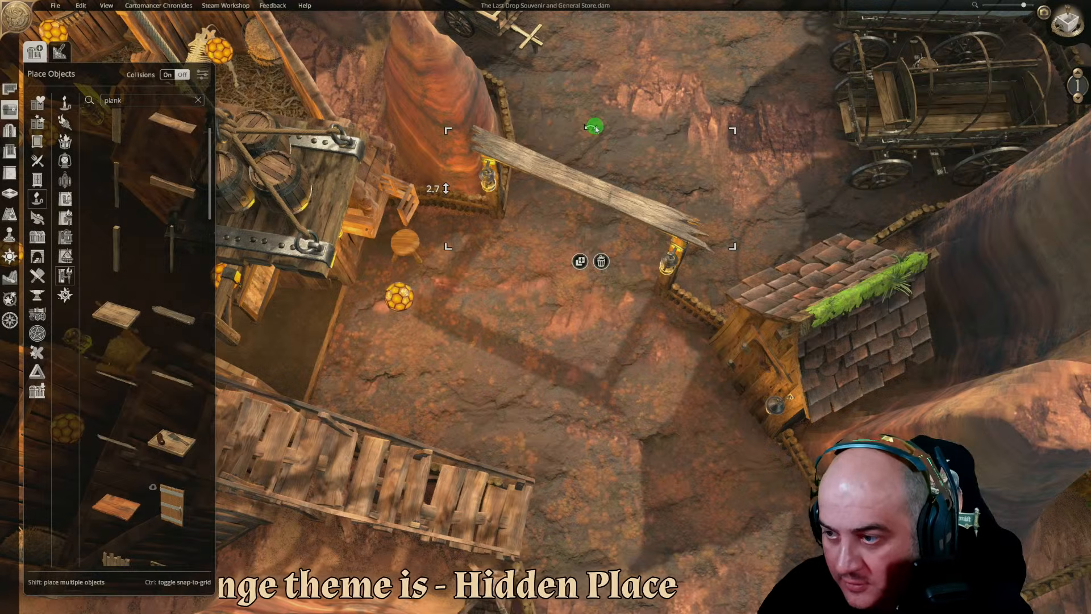
{"action": "left_click_drag", "start_coordinate": [597, 125], "coordinate": [590, 123]}
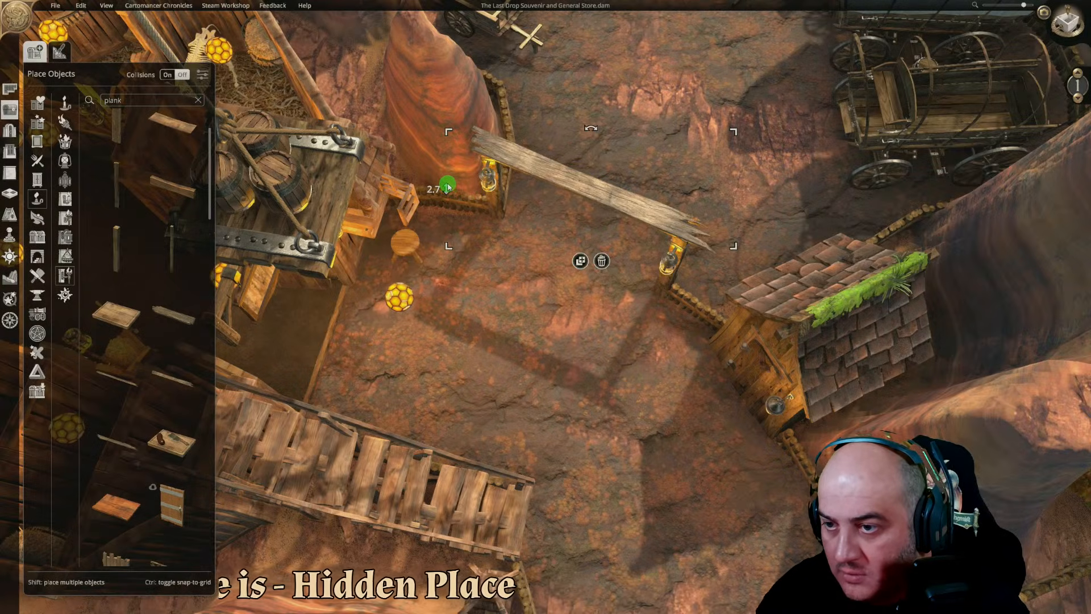
{"action": "left_click_drag", "start_coordinate": [447, 186], "coordinate": [448, 184]}
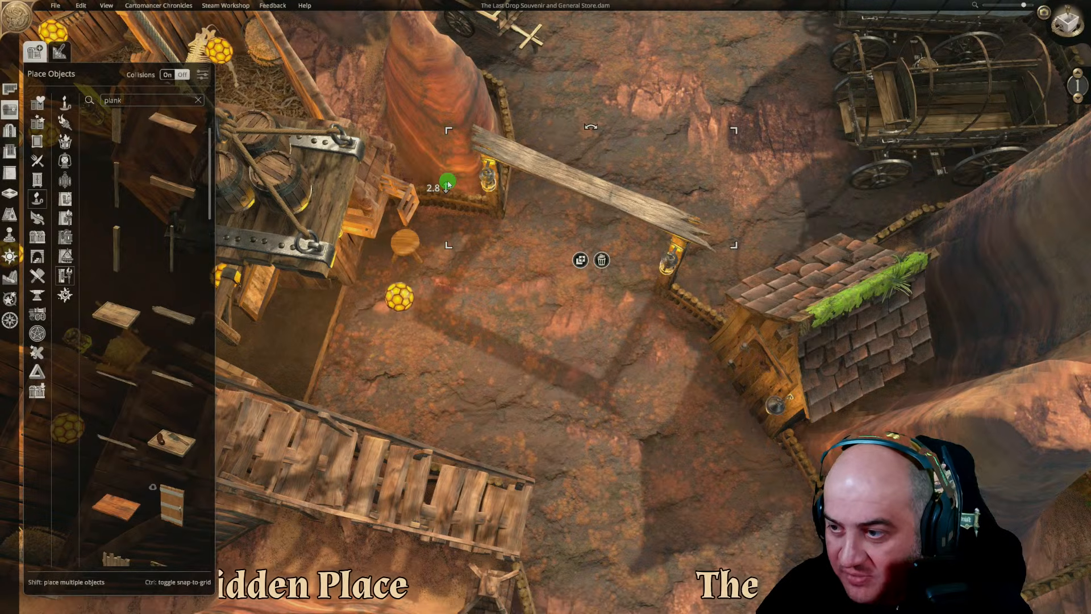
{"action": "left_click", "coordinate": [577, 395]}
{"action": "middle_click_drag", "start_coordinate": [571, 393], "coordinate": [492, 247]}
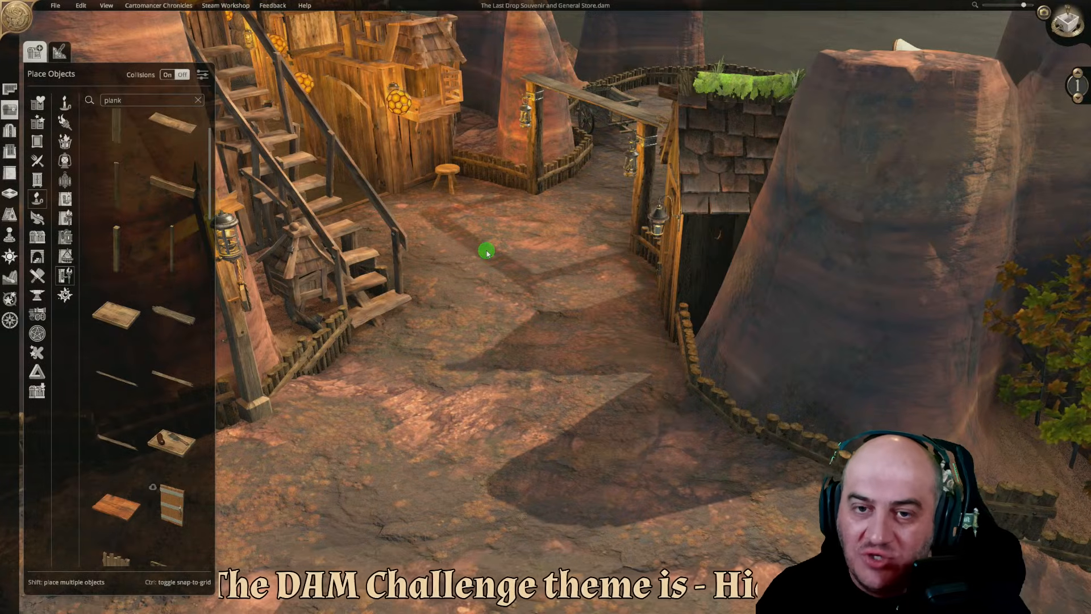
Close object placement and examine the plank gateway, wagon yard and shed from several angles
{"action": "left_click", "coordinate": [7, 108]}
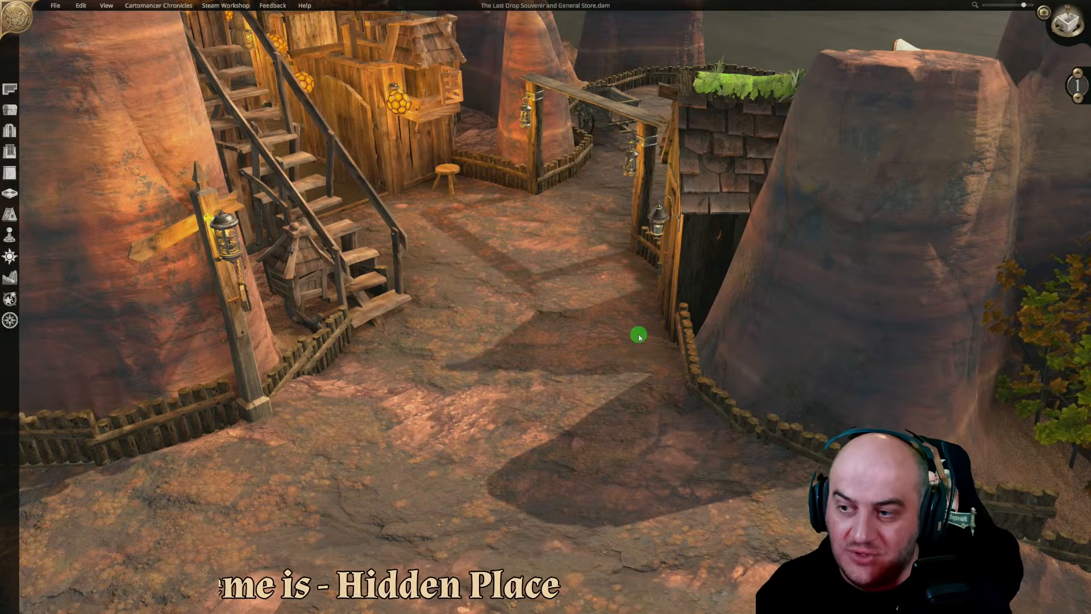
{"action": "key", "text": "d"}
{"action": "scroll", "coordinate": [638, 337], "scroll_direction": "down", "scroll_amount": 4}
{"action": "key", "text": "s"}
{"action": "middle_click_drag", "start_coordinate": [638, 338], "coordinate": [549, 397]}
{"action": "key", "text": "w"}
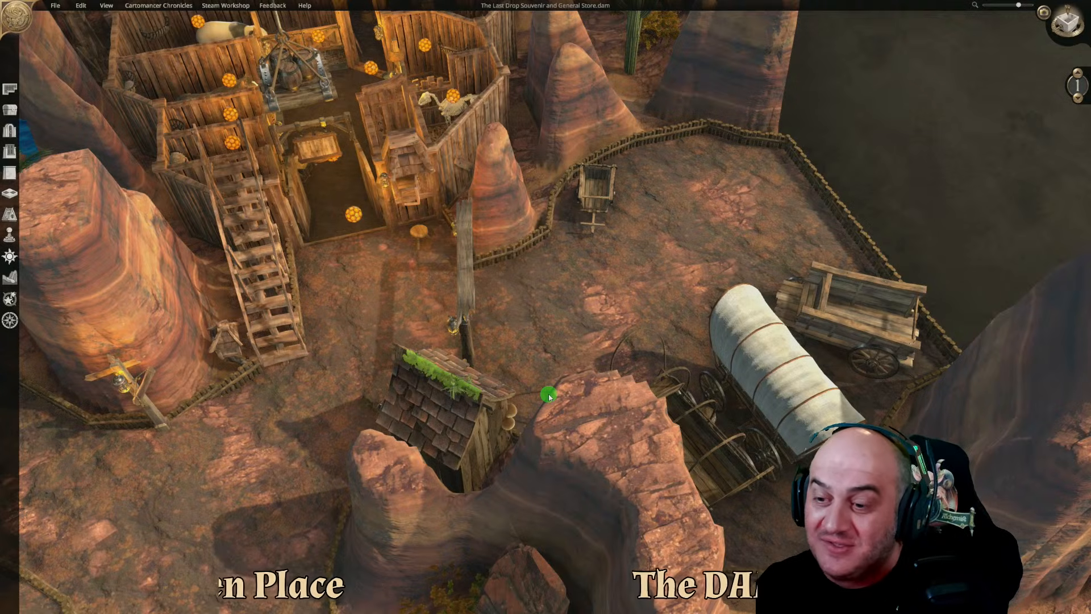
{"action": "middle_click_drag", "start_coordinate": [504, 329], "coordinate": [706, 307]}
{"action": "scroll", "coordinate": [679, 332], "scroll_direction": "up", "scroll_amount": 2}
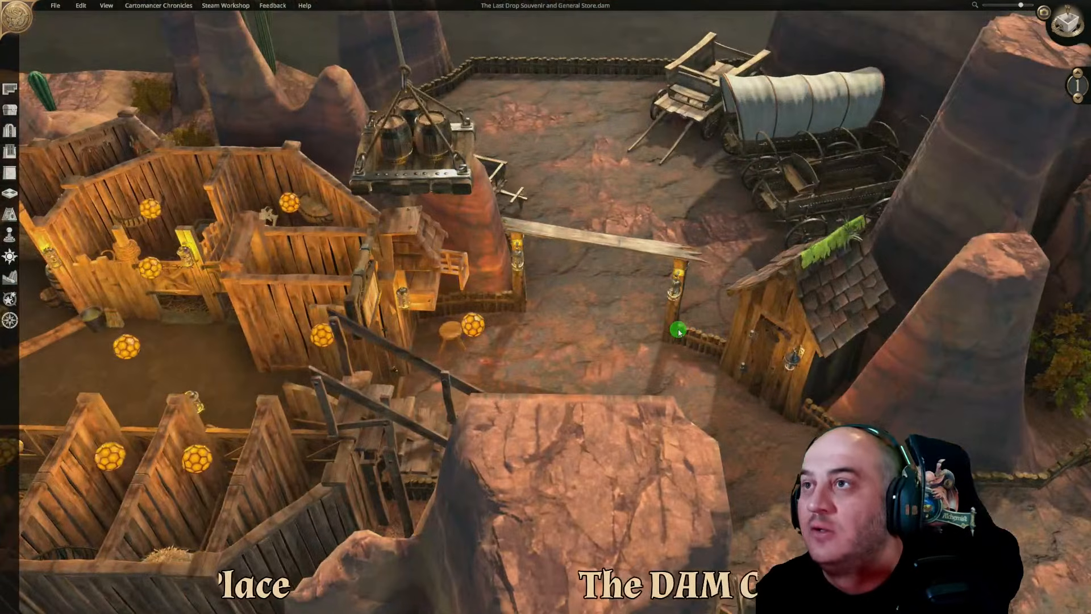
{"action": "key", "text": "d"}
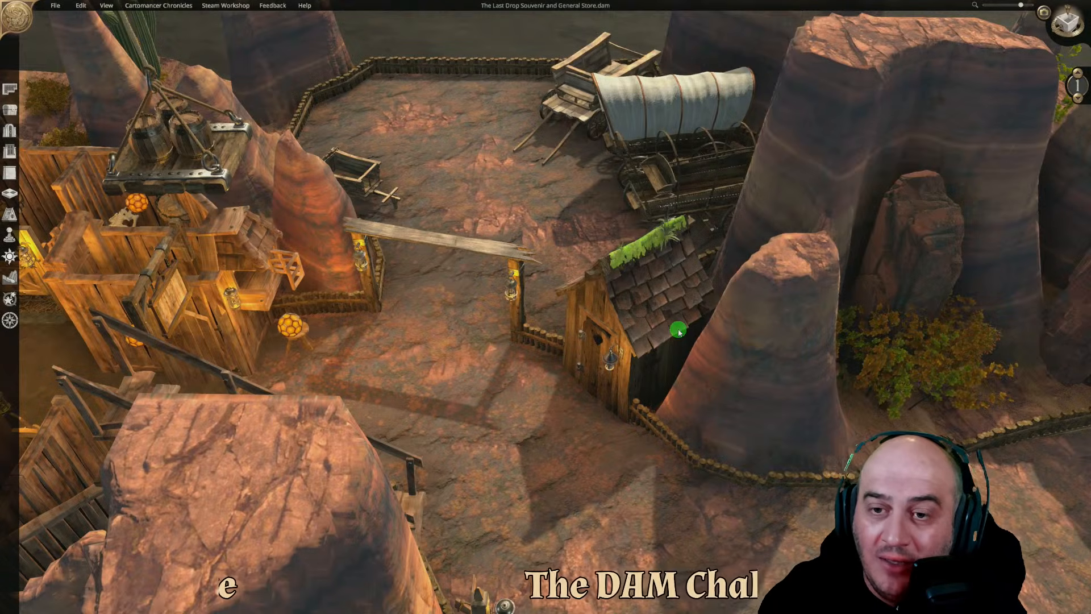
{"action": "scroll", "coordinate": [503, 337], "scroll_direction": "up", "scroll_amount": 2}
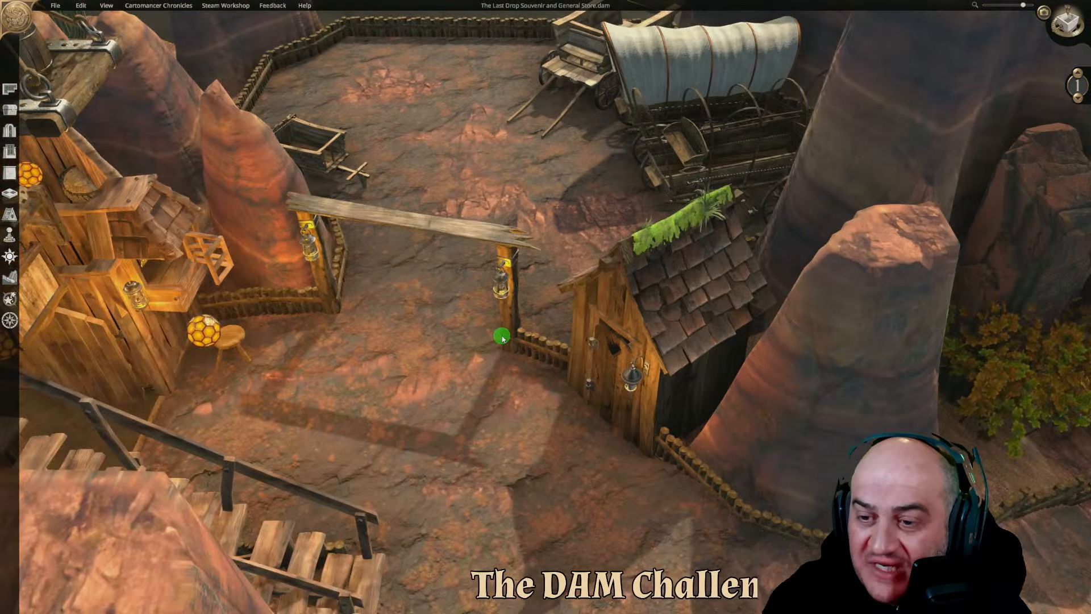
{"action": "scroll", "coordinate": [502, 338], "scroll_direction": "down", "scroll_amount": 2}
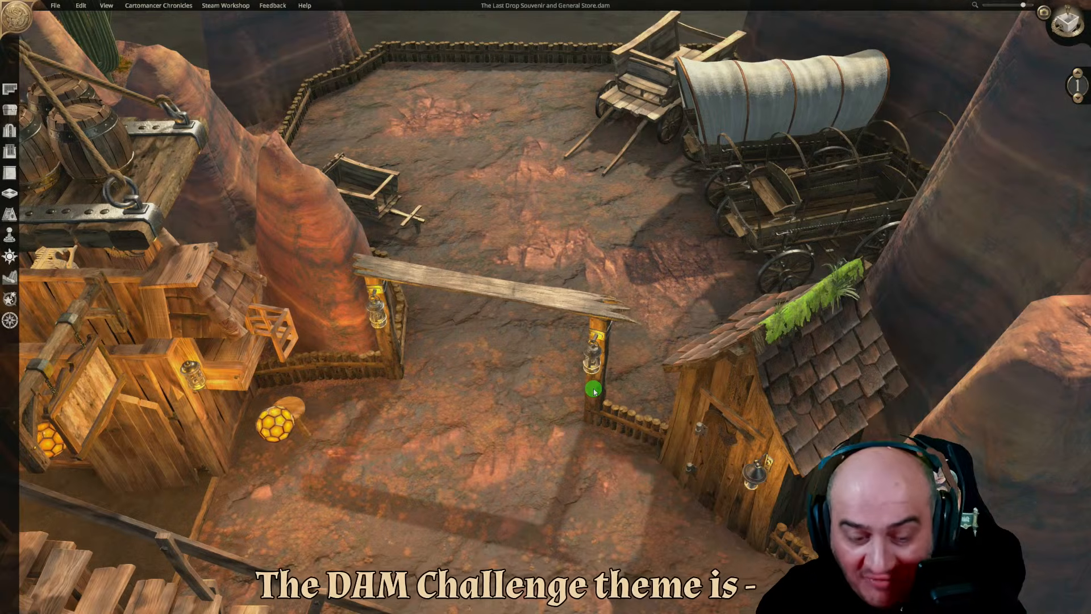
Adjust the crossbeam plank's rotation slightly and lower it a little onto the lantern posts
{"action": "left_click", "coordinate": [463, 285]}
{"action": "left_click_drag", "start_coordinate": [489, 251], "coordinate": [489, 246]}
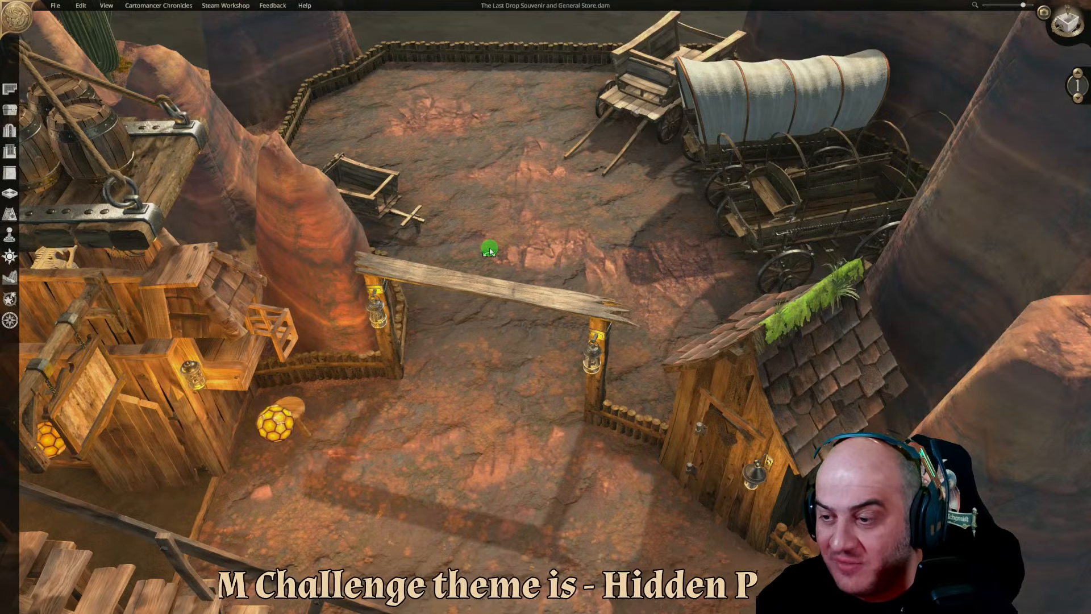
{"action": "left_click_drag", "start_coordinate": [330, 289], "coordinate": [330, 296]}
{"action": "left_click", "coordinate": [403, 397]}
{"action": "middle_click_drag", "start_coordinate": [619, 497], "coordinate": [581, 528]}
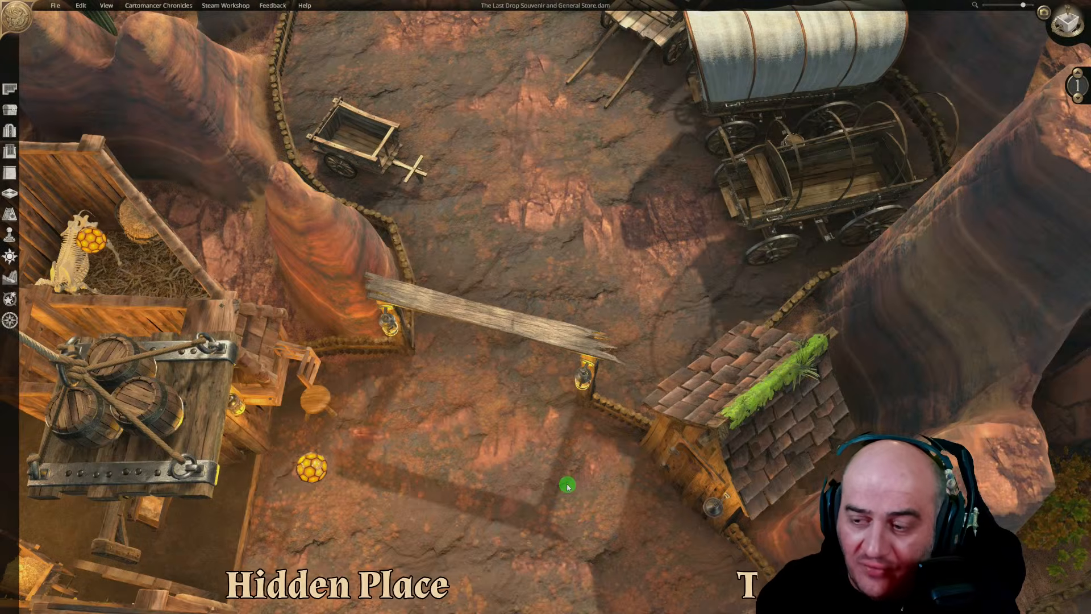
{"action": "key", "text": "s"}
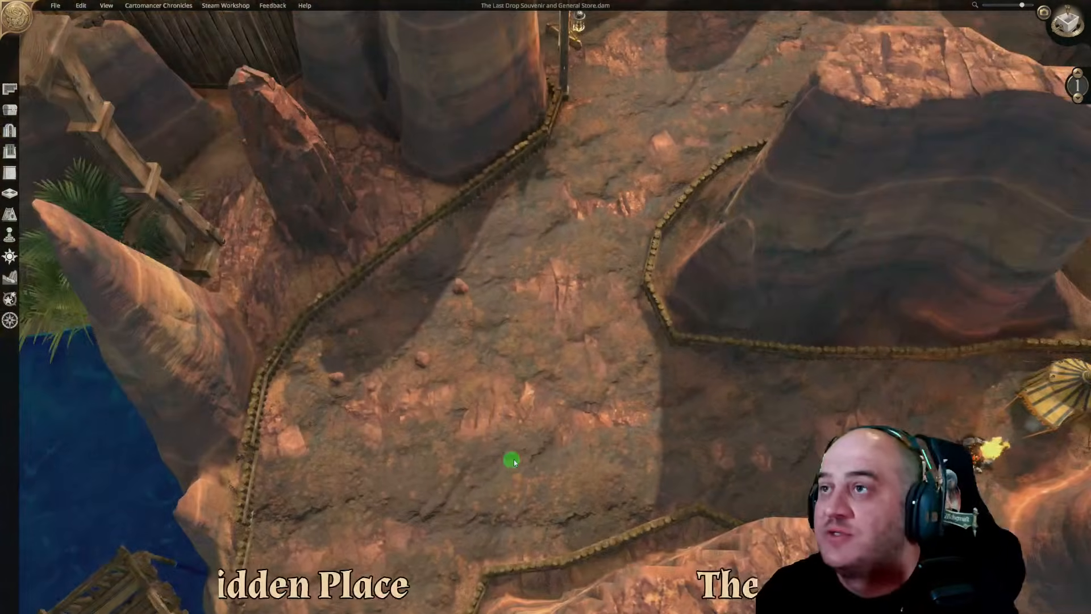
Examine the canyon paths, gateway and stable rooms from above, up to the hay storage room
{"action": "key", "text": "d"}
{"action": "middle_click_drag", "start_coordinate": [618, 456], "coordinate": [357, 470]}
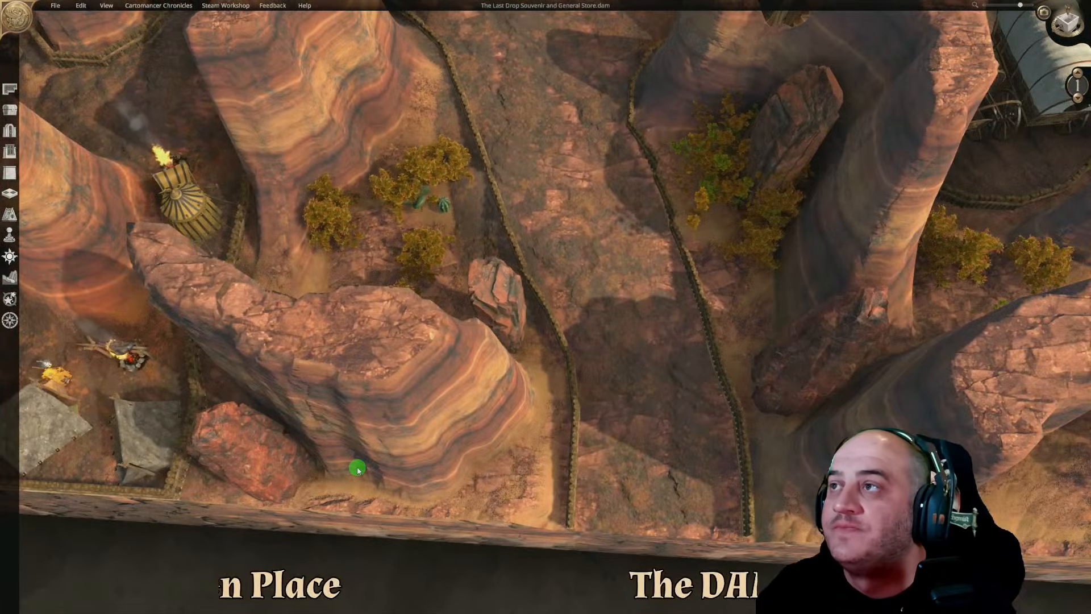
{"action": "key", "text": "w"}
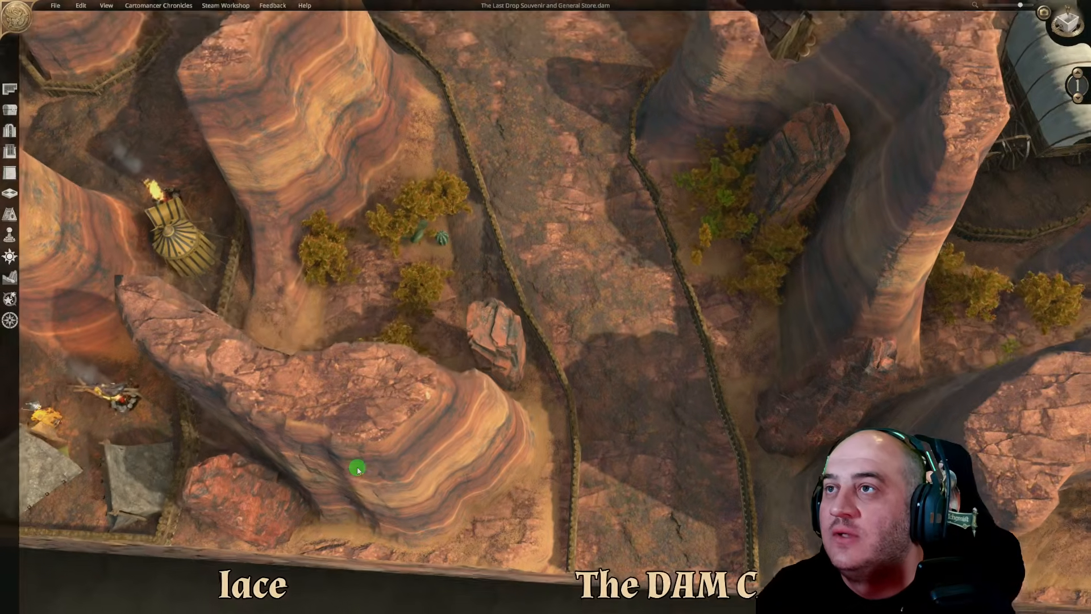
{"action": "key", "text": "d"}
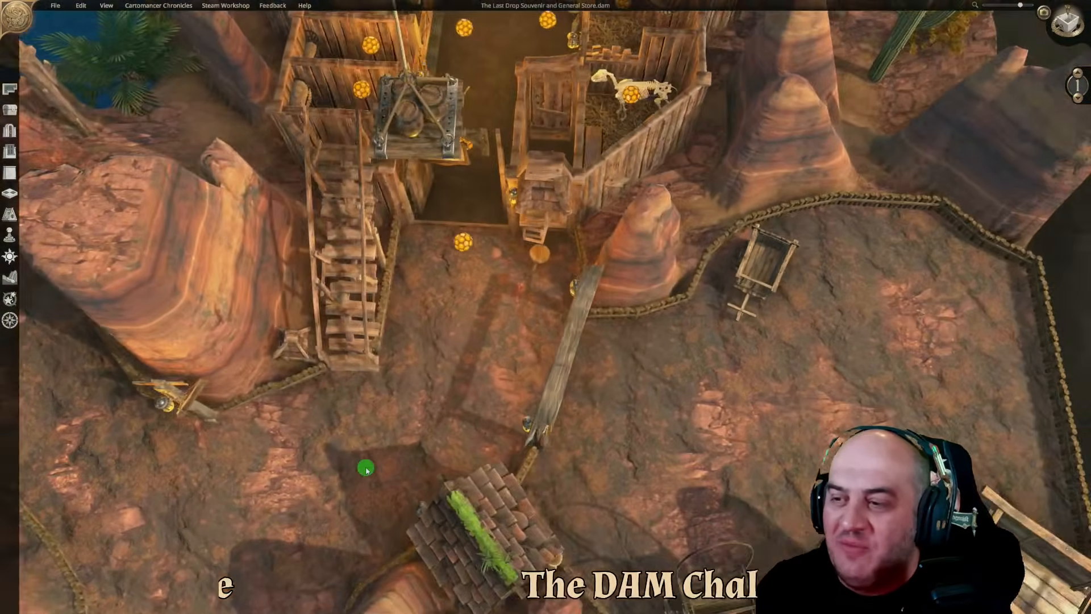
{"action": "key", "text": "w"}
{"action": "key", "text": "s"}
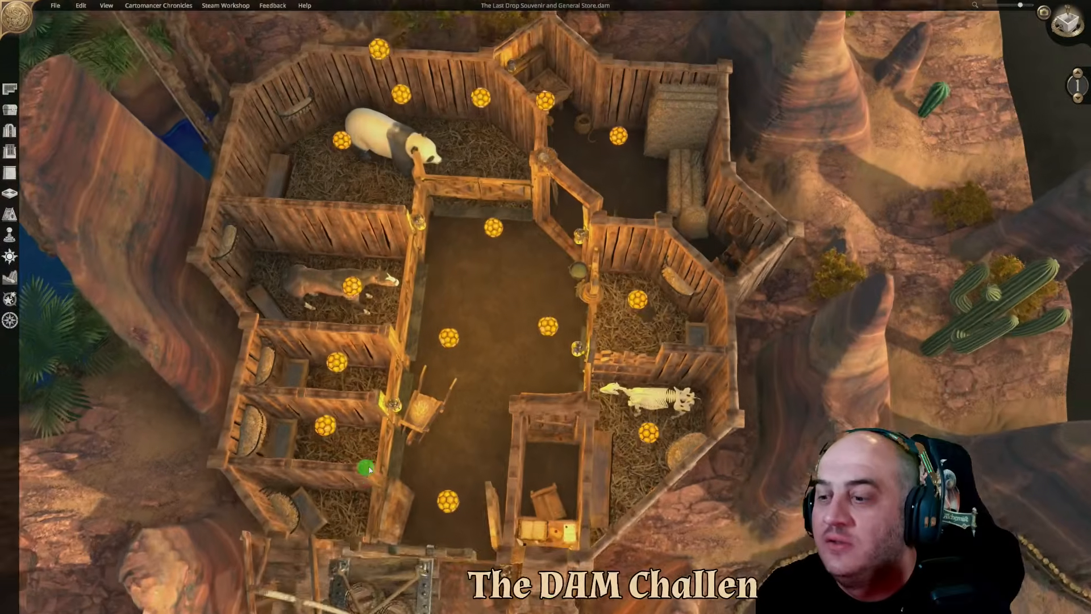
{"action": "key", "text": "w"}
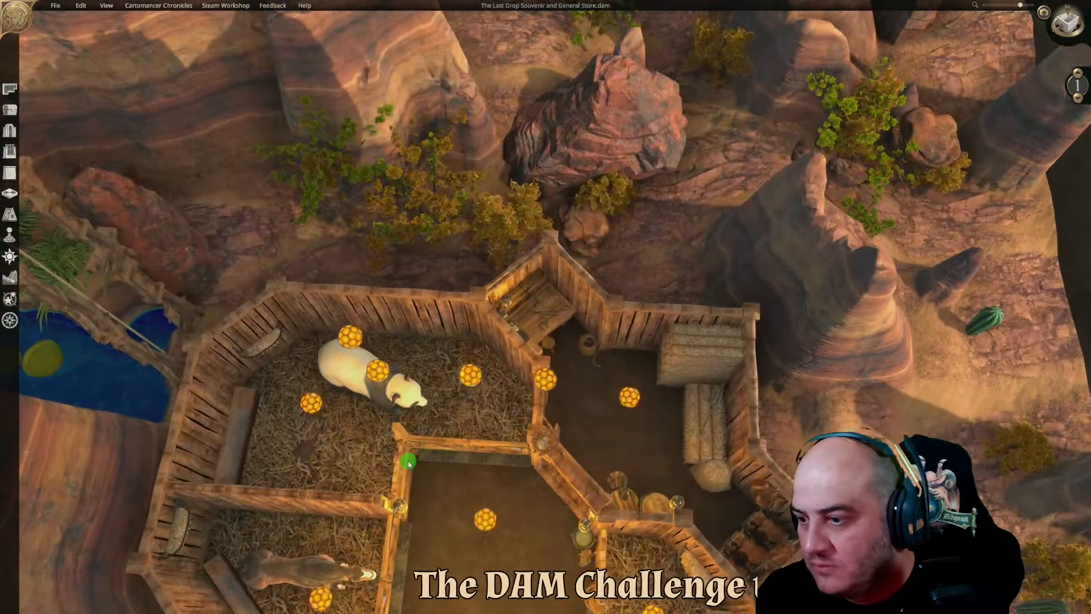
{"action": "key", "text": "d"}
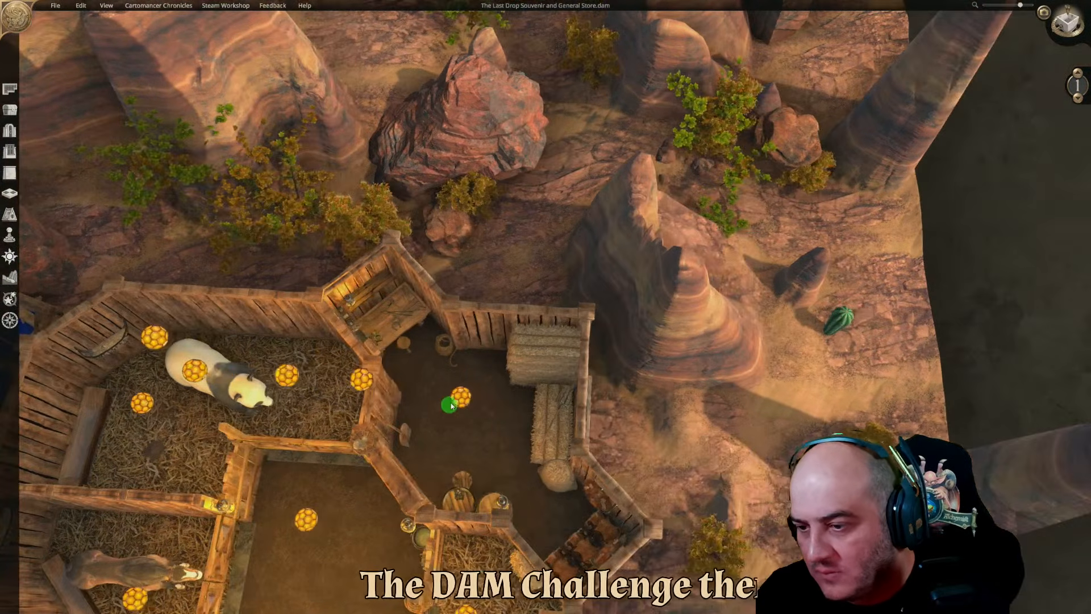
Duplicate the light in the hay storage room and place the copy near the room's corner workbench
{"action": "left_click", "coordinate": [460, 397]}
{"action": "left_click", "coordinate": [430, 430]}
{"action": "left_click", "coordinate": [412, 361]}
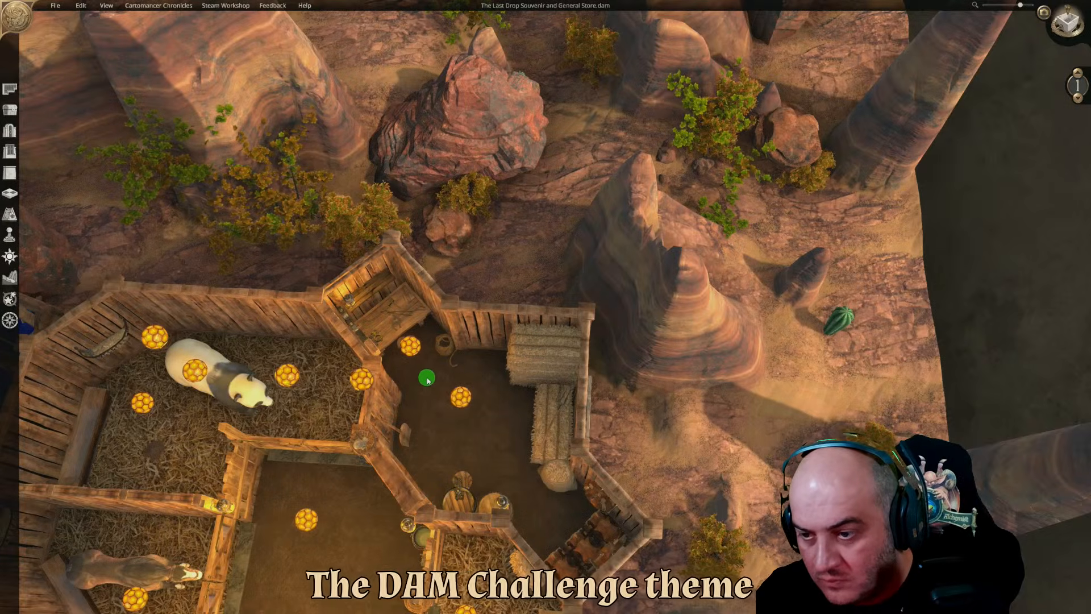
{"action": "left_click", "coordinate": [651, 463]}
Duplicate the light outside the stable entrance, placing one copy before the gateway and another in the wagon yard
{"action": "key", "text": "s"}
{"action": "key", "text": "a"}
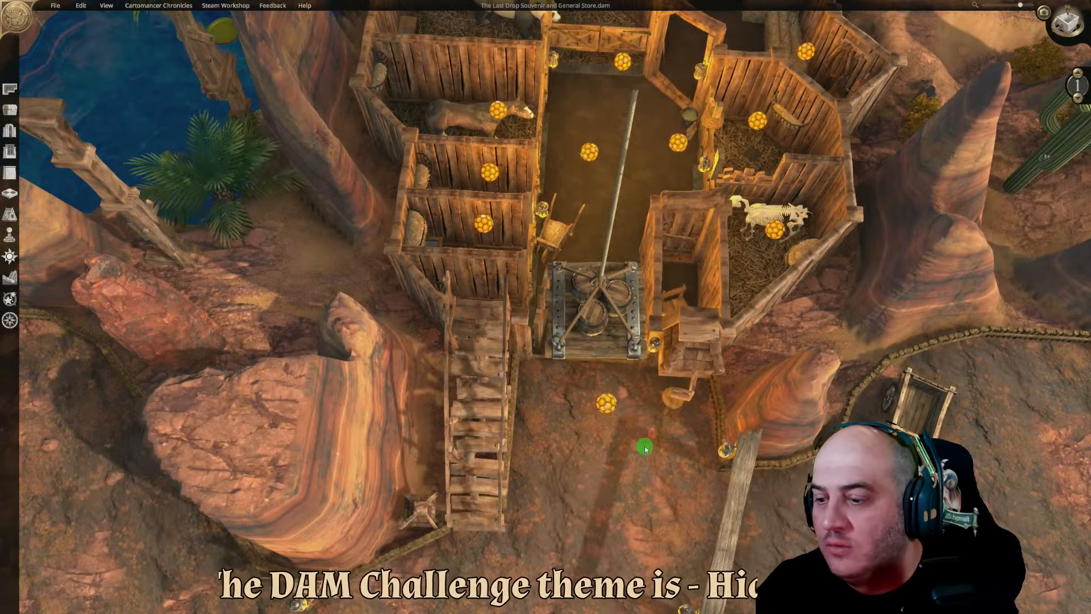
{"action": "key", "text": "s"}
{"action": "key", "text": "s"}
{"action": "key", "text": "w"}
{"action": "left_click", "coordinate": [599, 175]}
{"action": "left_click", "coordinate": [569, 211]}
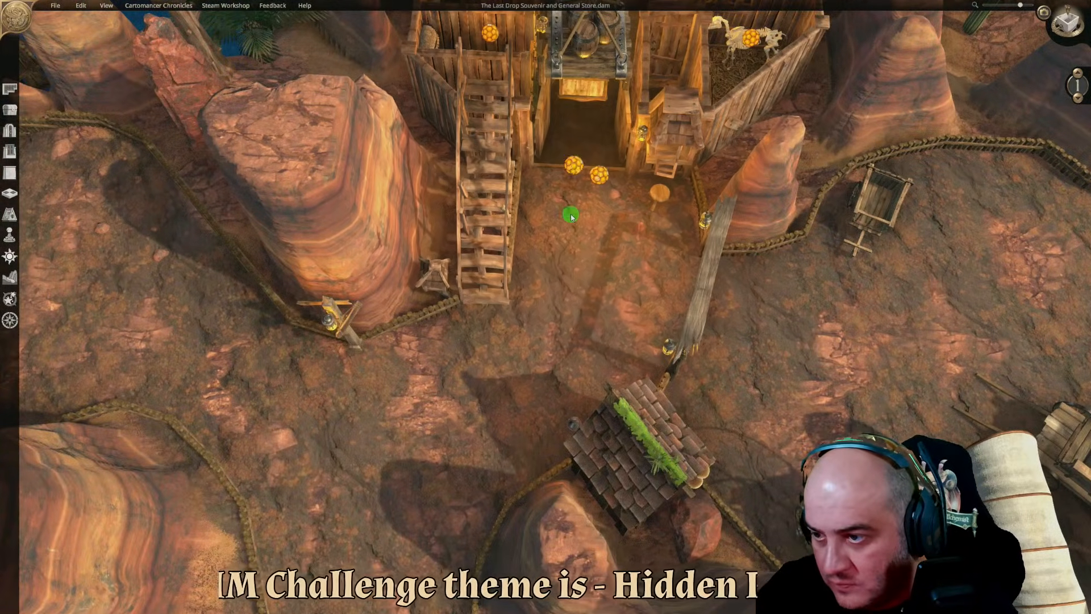
{"action": "left_click", "coordinate": [631, 311]}
{"action": "left_click", "coordinate": [787, 366]}
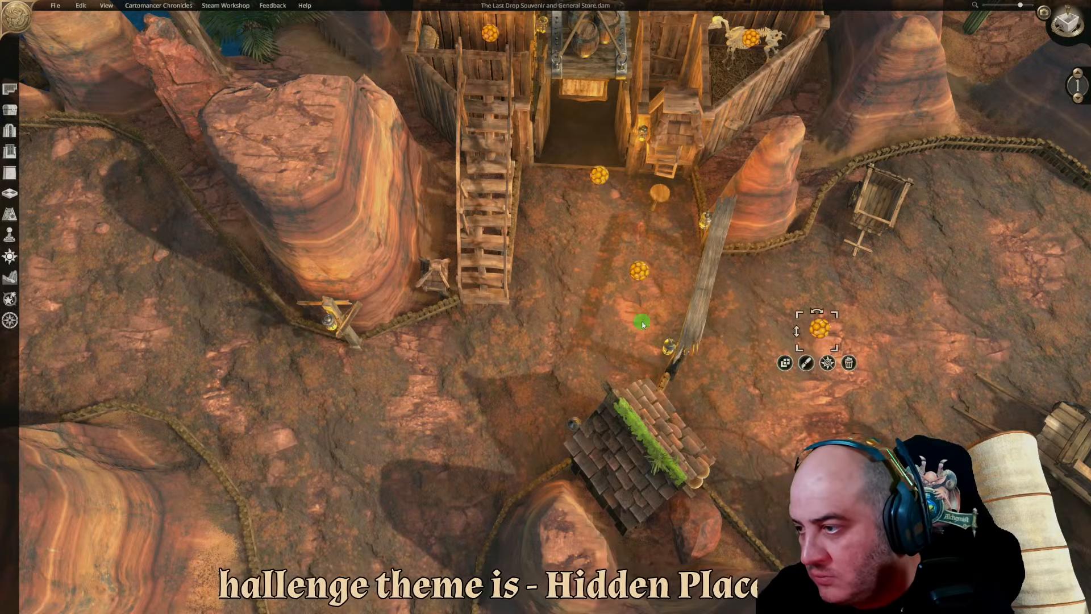
Move the new wagon yard light slightly closer to the plank gateway
{"action": "key", "text": "d"}
{"action": "middle_click_drag", "start_coordinate": [636, 333], "coordinate": [854, 312]}
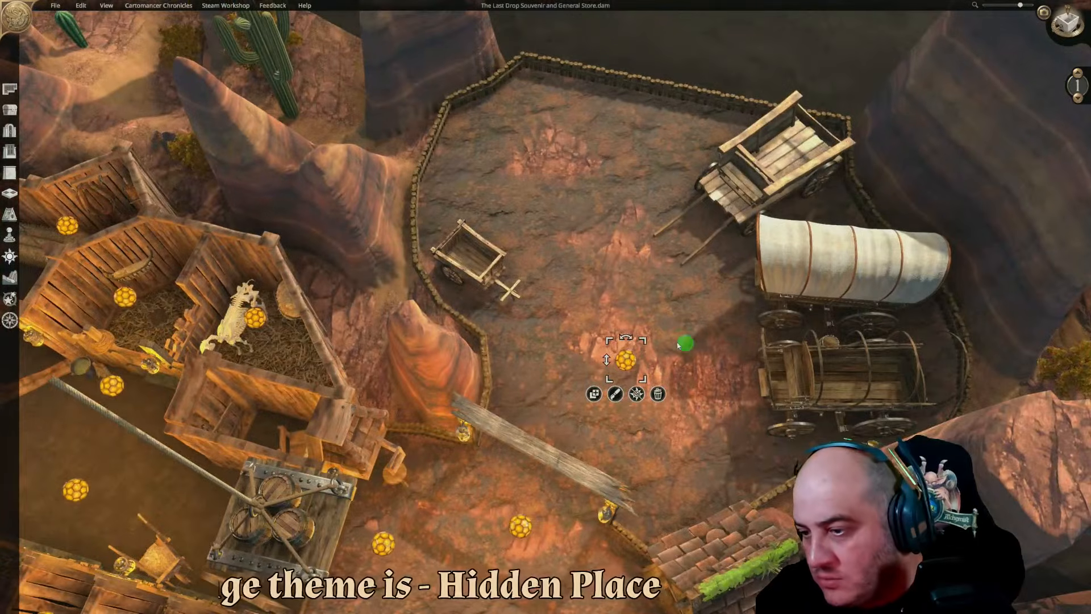
{"action": "left_click_drag", "start_coordinate": [615, 360], "coordinate": [586, 372]}
{"action": "left_click", "coordinate": [641, 291]}
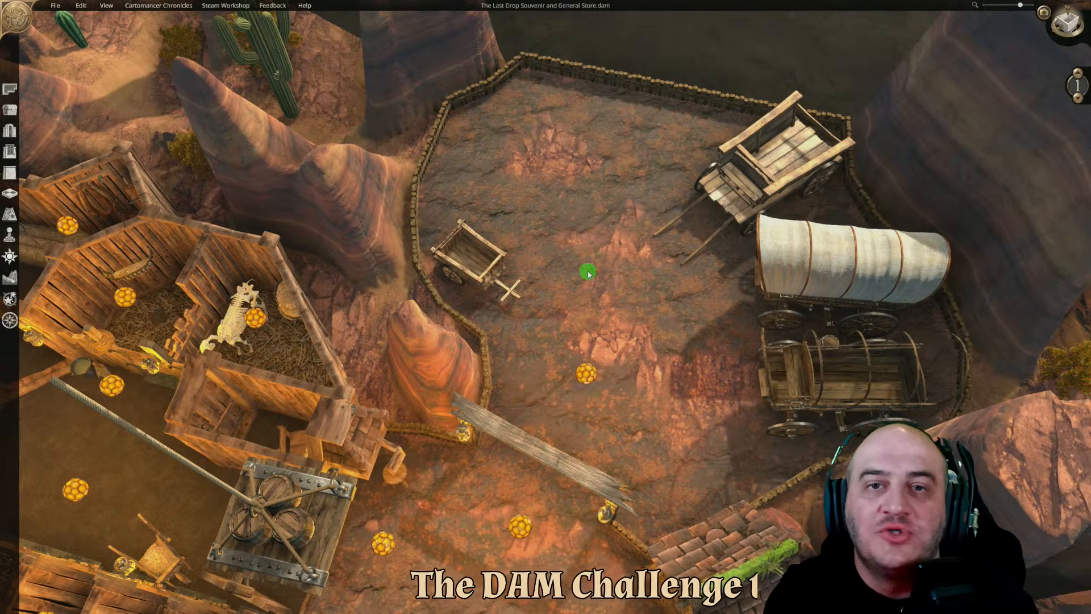
{"action": "key", "text": "s"}
{"action": "key", "text": "s"}
{"action": "key", "text": "w"}
{"action": "key", "text": "d"}
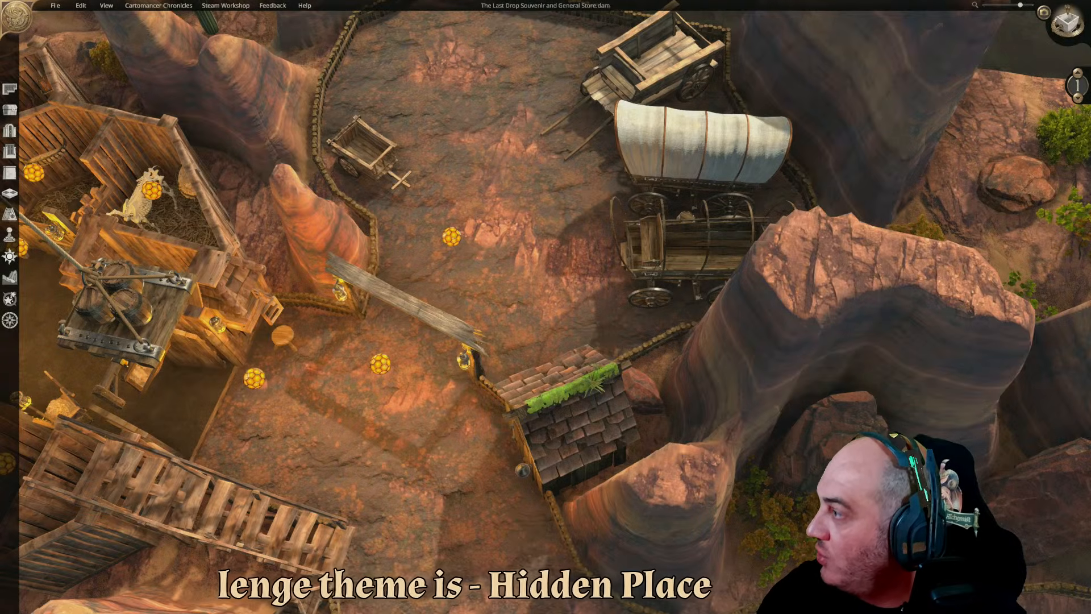
Switch to Steam and look through the subscribed Dungeon Alchemist Workshop items filtered by Map, clearing the filter at the end
{"action": "key", "text": "alt+Tab"}
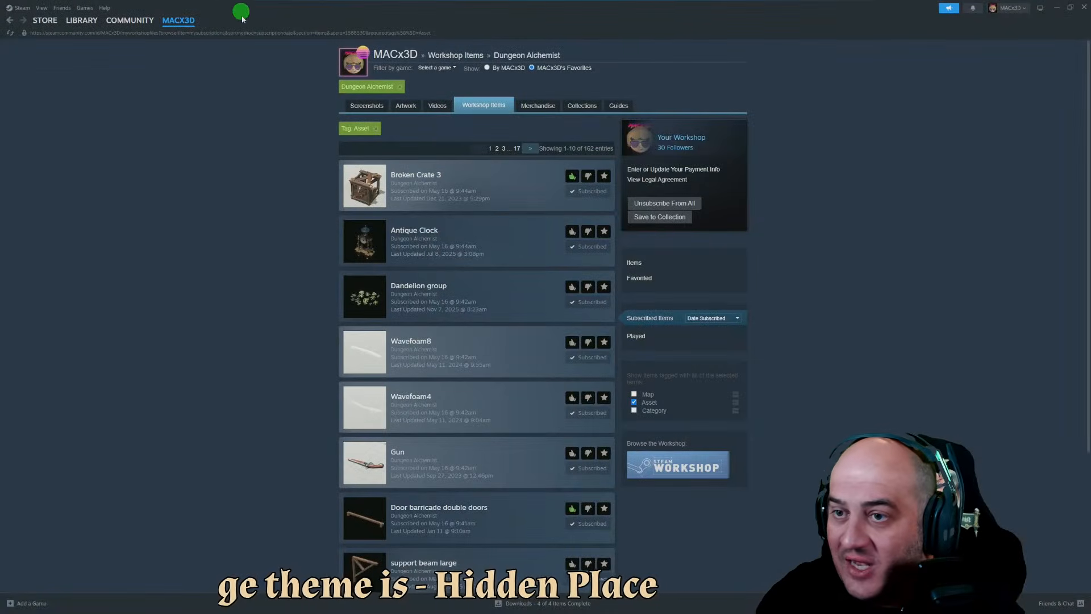
{"action": "left_click", "coordinate": [10, 20]}
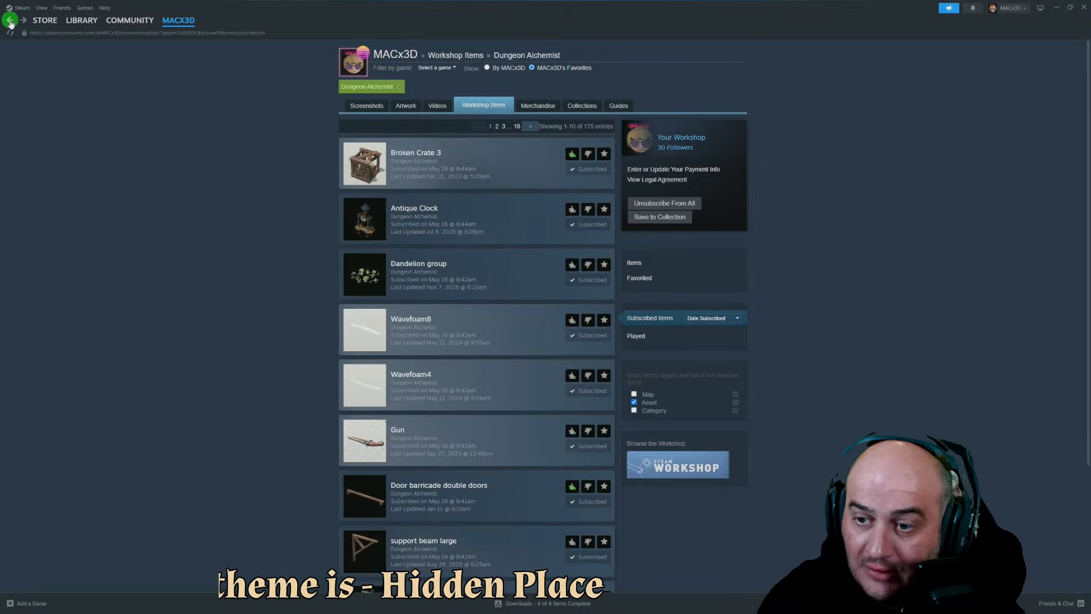
{"action": "left_click", "coordinate": [634, 394]}
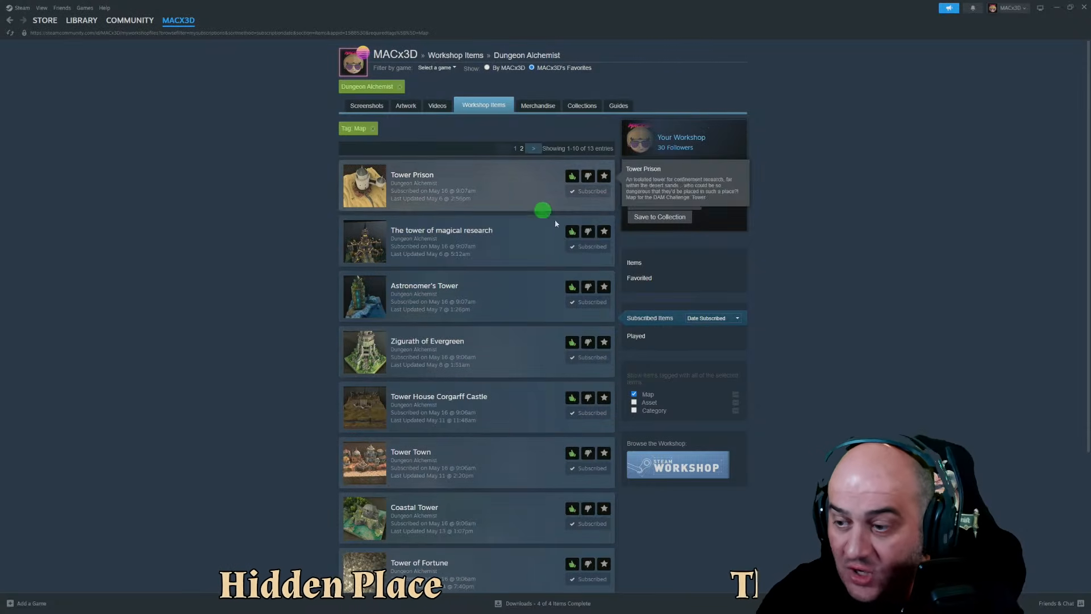
{"action": "left_click", "coordinate": [633, 393]}
{"action": "left_click", "coordinate": [634, 402]}
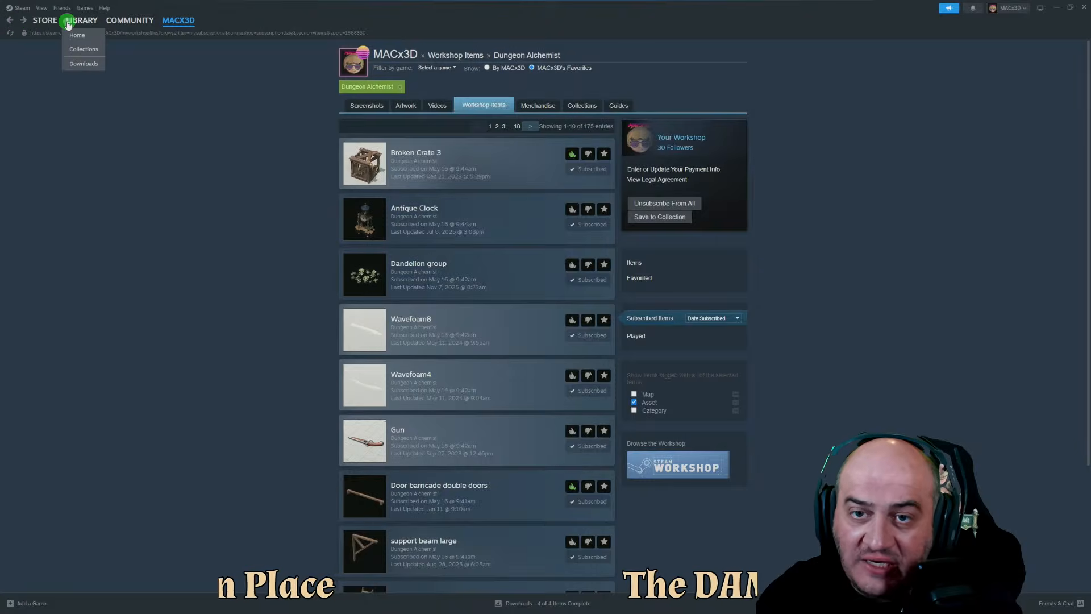
Open the Dungeon Alchemist Workshop from the Steam library, view the subscribed items, and close Steam
{"action": "left_click", "coordinate": [72, 20]}
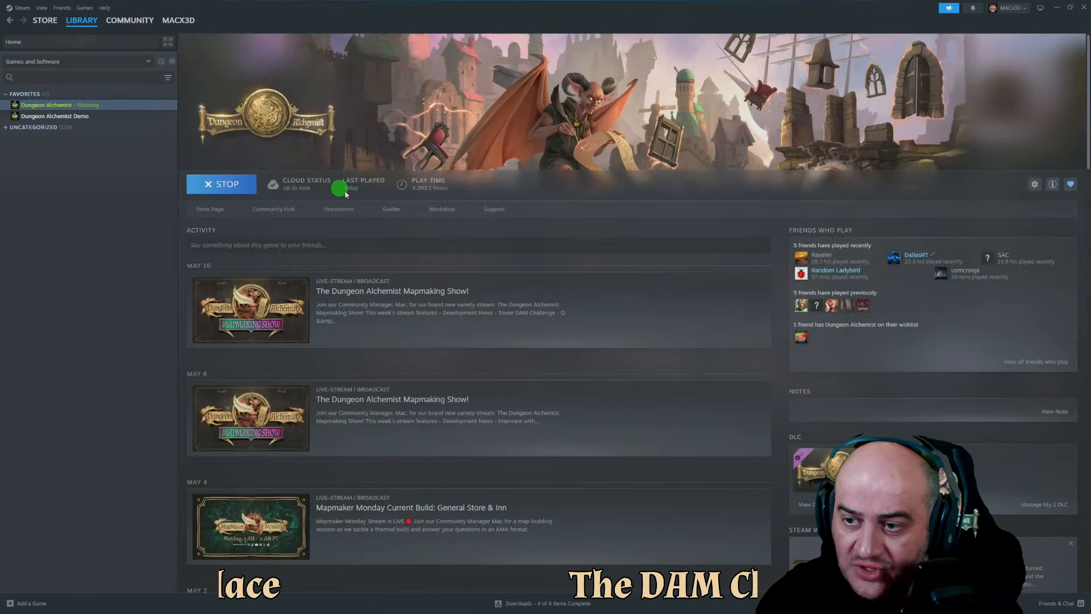
{"action": "left_click", "coordinate": [436, 211]}
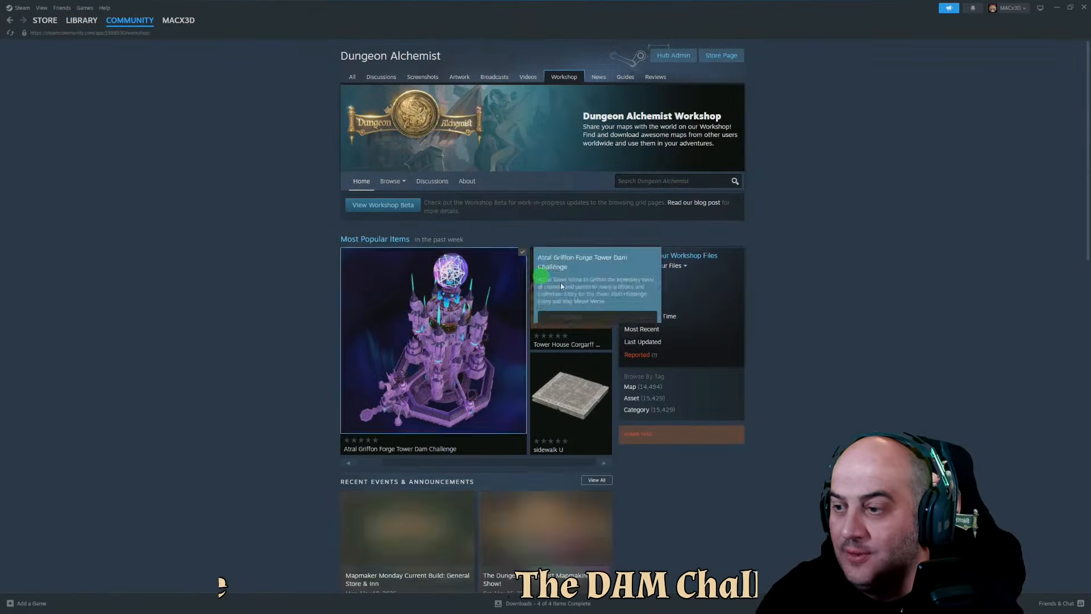
{"action": "left_click", "coordinate": [668, 267]}
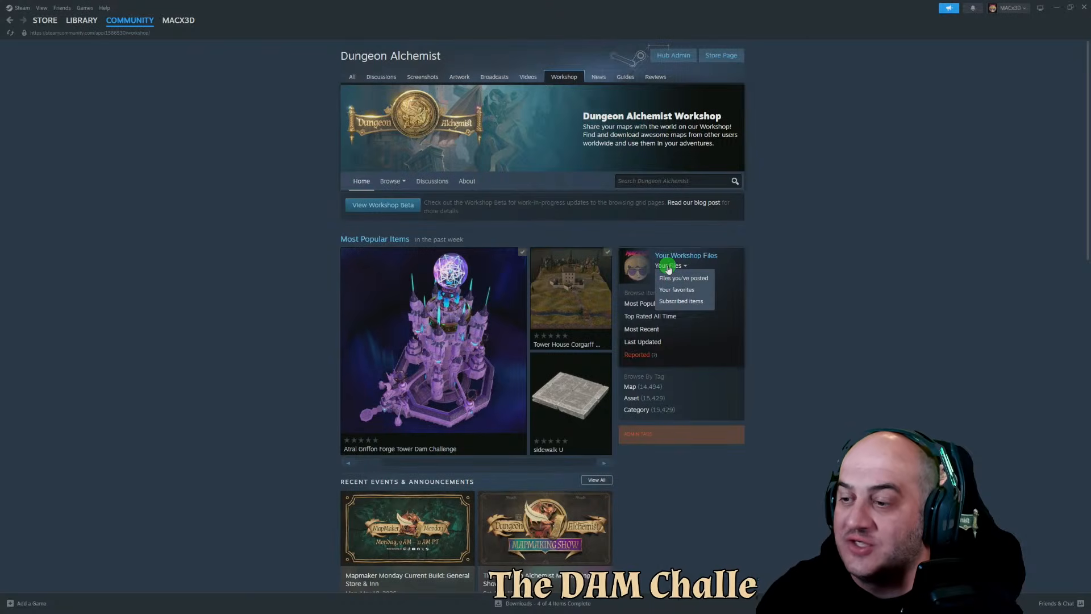
{"action": "left_click", "coordinate": [672, 300]}
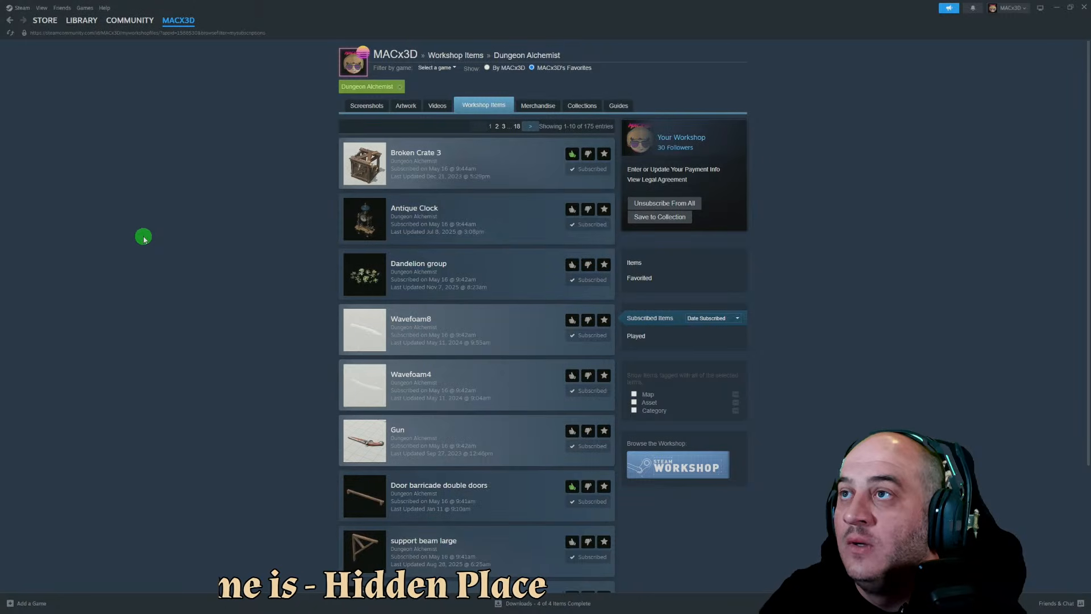
{"action": "left_click", "coordinate": [10, 20]}
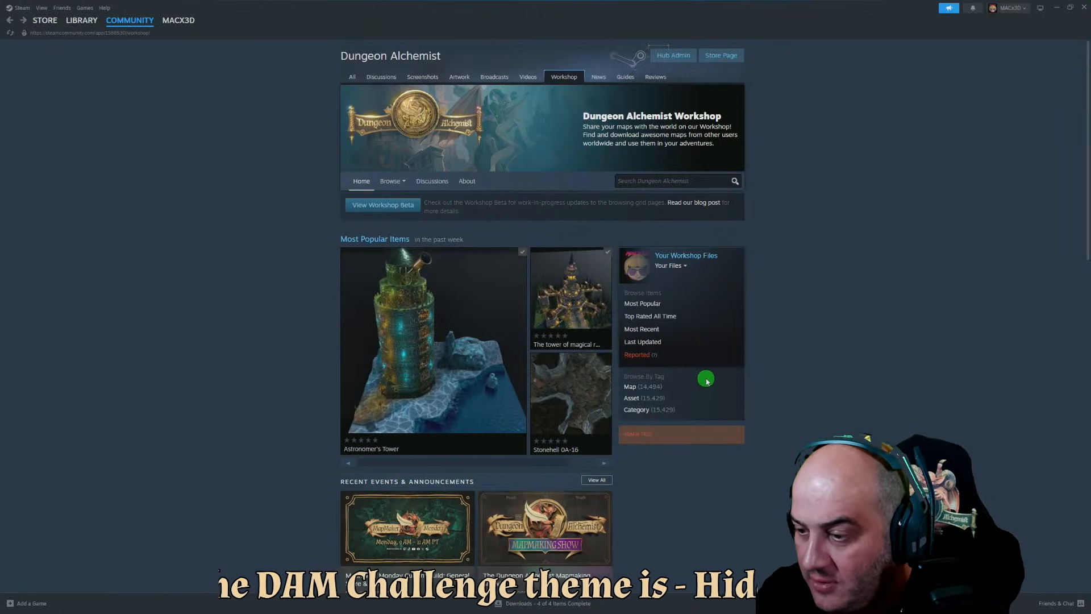
{"action": "left_click", "coordinate": [1083, 7]}
Examine the stable entrance, plank gateway and wagon yard from several angles
{"action": "middle_click_drag", "start_coordinate": [608, 395], "coordinate": [460, 357]}
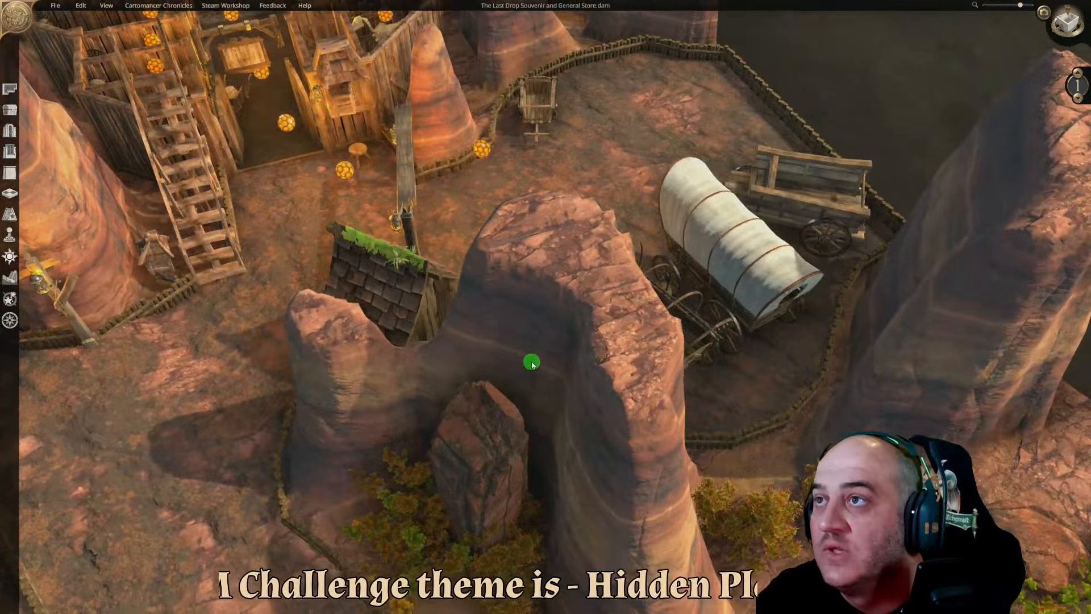
{"action": "key", "text": "w"}
{"action": "key", "text": "a"}
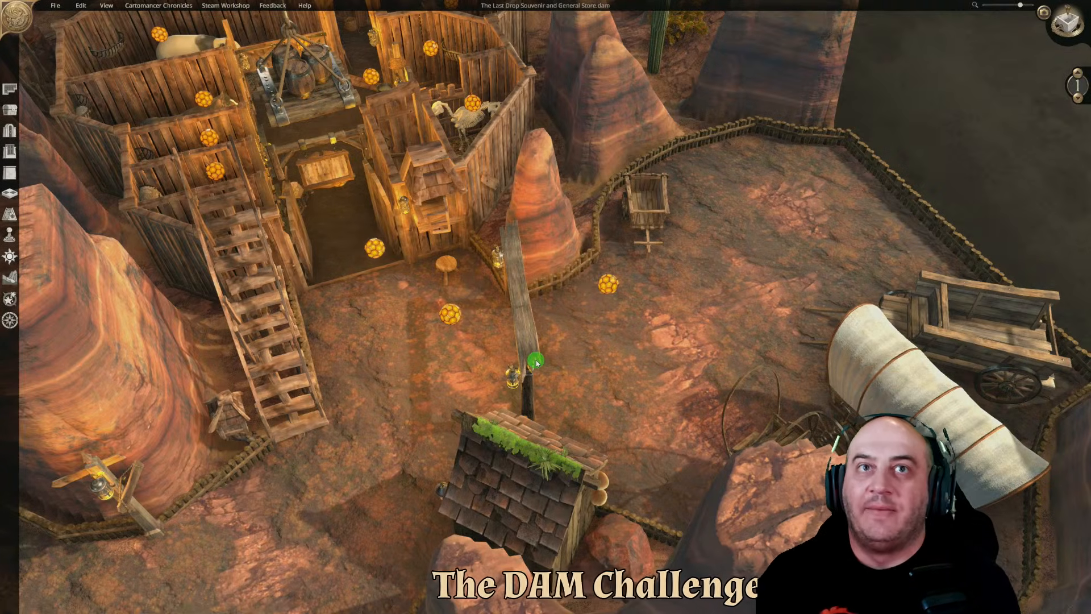
{"action": "middle_click_drag", "start_coordinate": [761, 519], "coordinate": [792, 419]}
{"action": "key", "text": "w"}
{"action": "key", "text": "w"}
{"action": "key", "text": "a"}
{"action": "key", "text": "d"}
{"action": "key", "text": "w"}
{"action": "key", "text": "s"}
{"action": "key", "text": "w"}
Examine the store on floor 2 and the underground level -1, and return to the ground floor
{"action": "left_click", "coordinate": [1077, 73]}
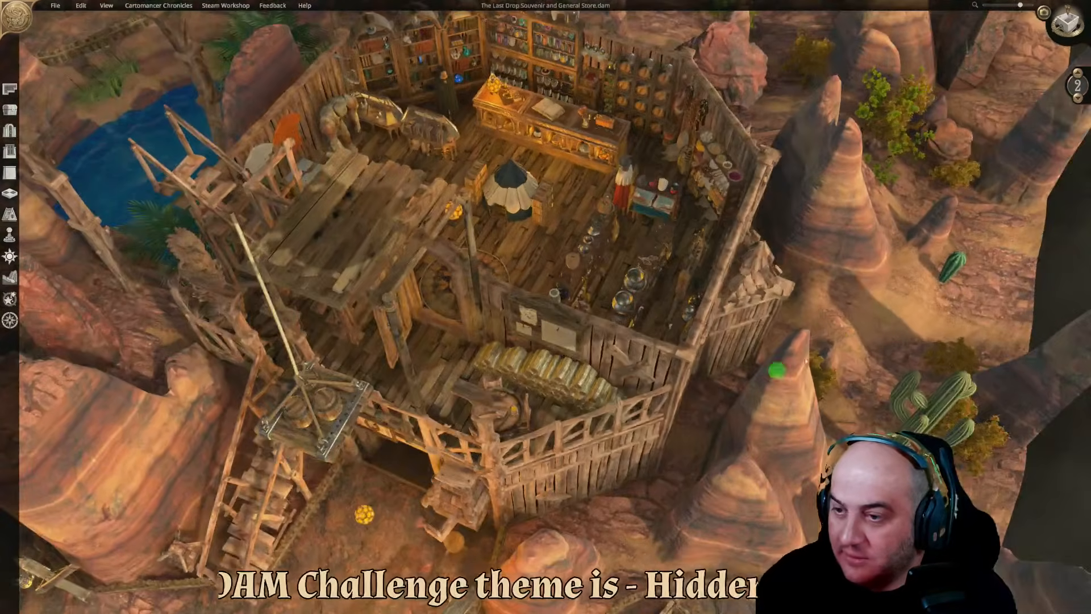
{"action": "left_click", "coordinate": [1076, 98]}
{"action": "left_click", "coordinate": [1076, 98]}
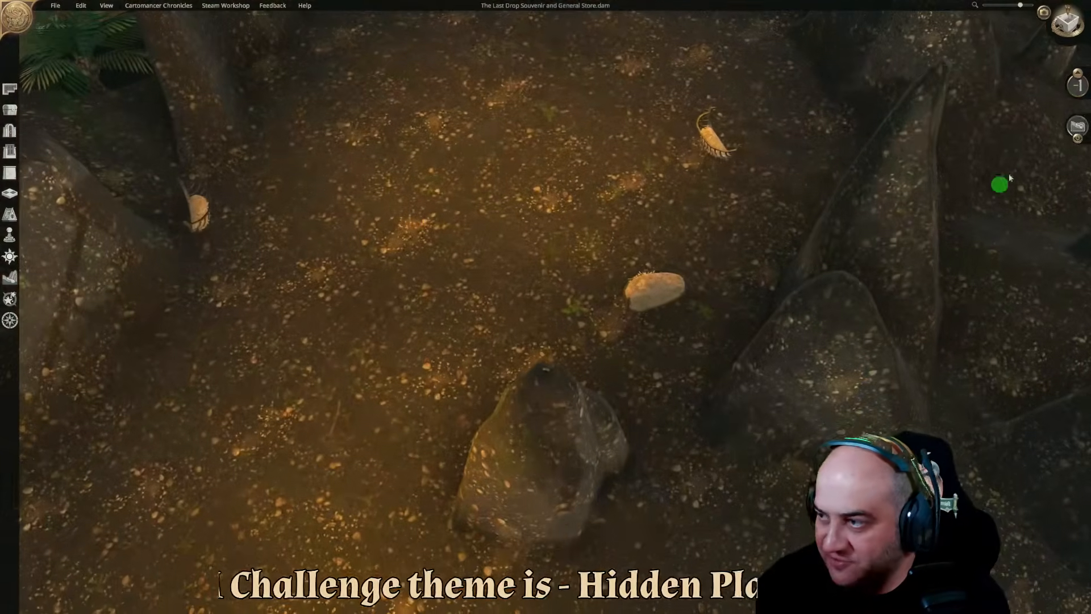
{"action": "left_click", "coordinate": [1078, 72]}
Remove the roof from the small wooden shed beside the plank gateway to expose its interior
{"action": "key", "text": "s"}
{"action": "key", "text": "s"}
{"action": "middle_click_drag", "start_coordinate": [697, 428], "coordinate": [241, 387]}
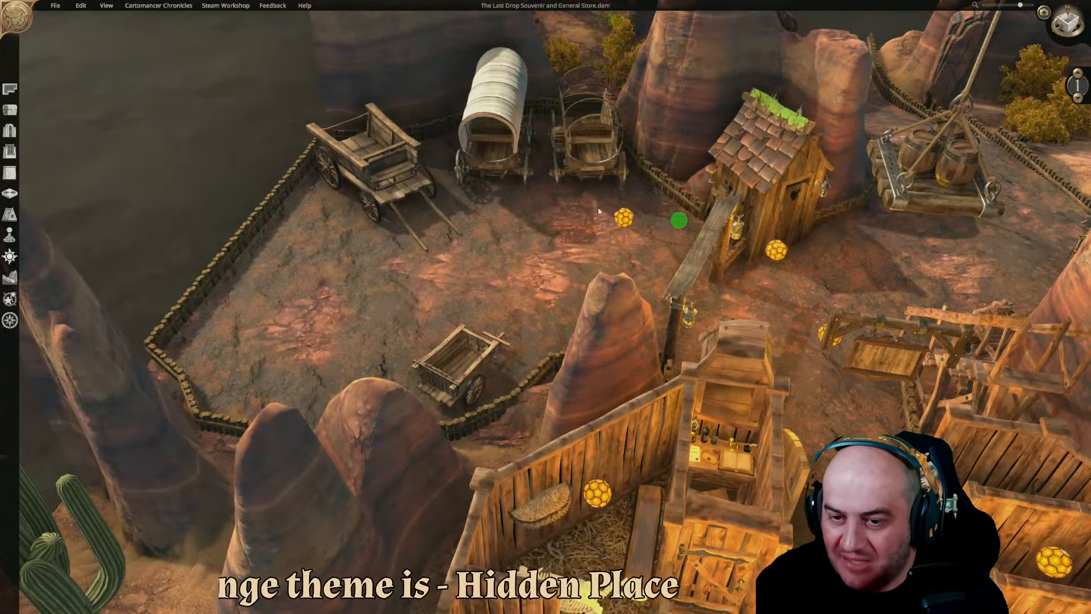
{"action": "middle_click_drag", "start_coordinate": [629, 270], "coordinate": [514, 373]}
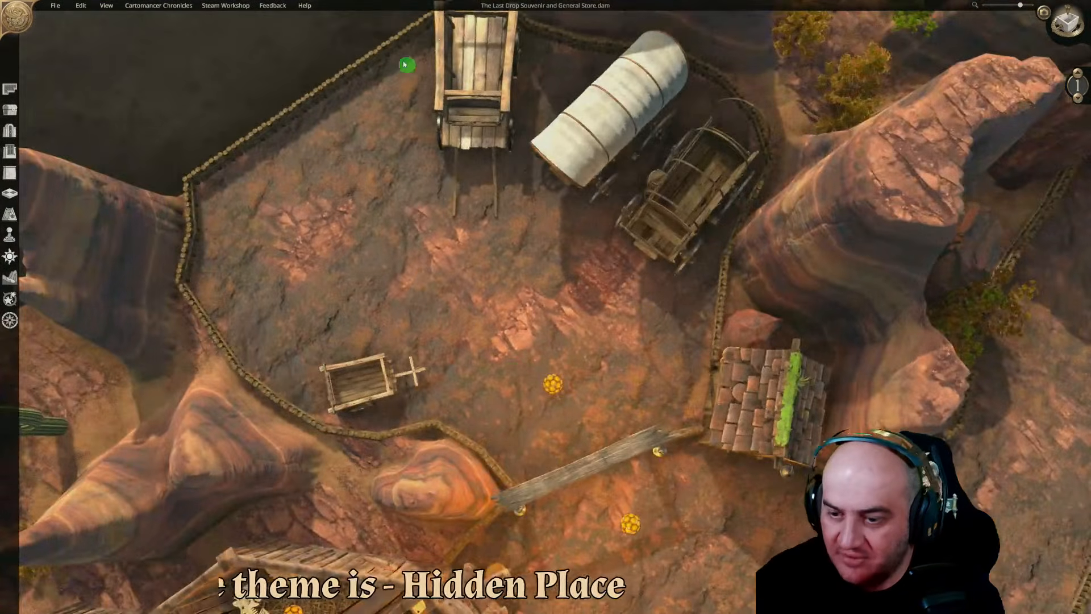
{"action": "key", "text": "d"}
{"action": "middle_click_drag", "start_coordinate": [514, 423], "coordinate": [601, 331]}
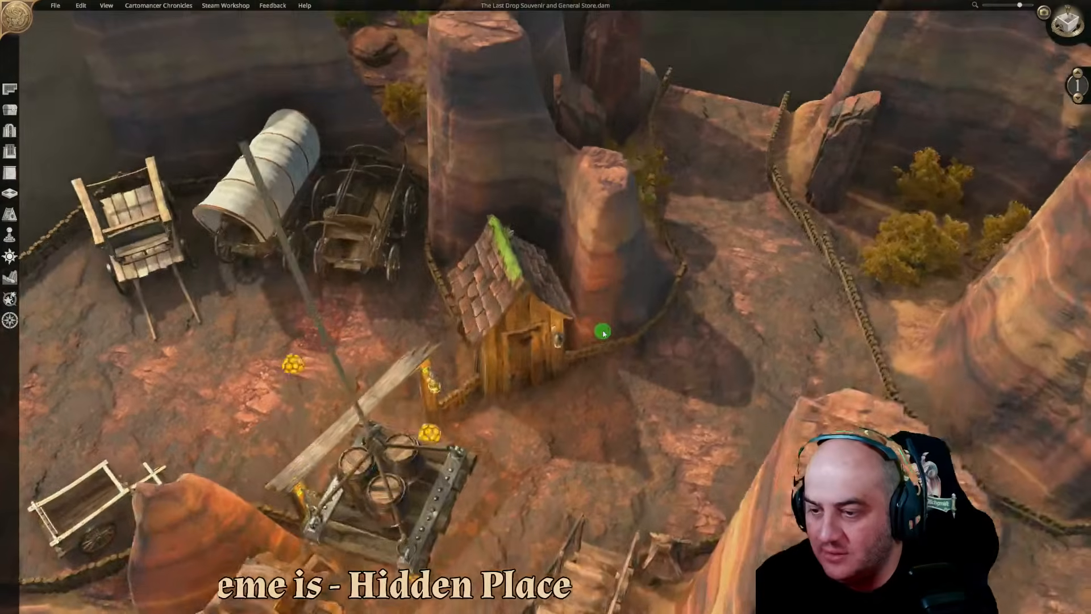
{"action": "left_click", "coordinate": [516, 347]}
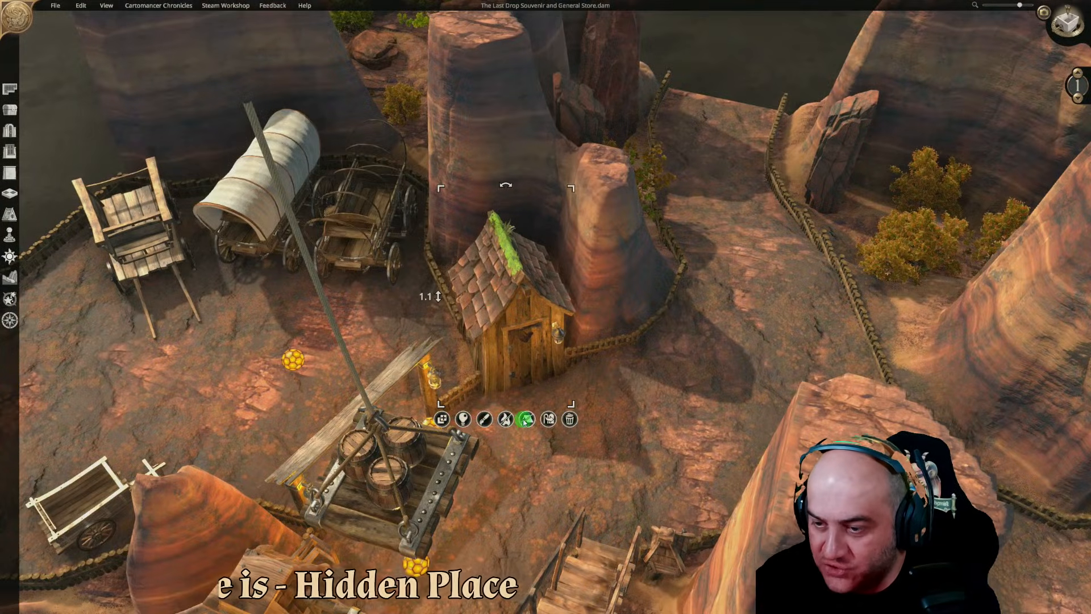
{"action": "middle_click_drag", "start_coordinate": [604, 459], "coordinate": [591, 481]}
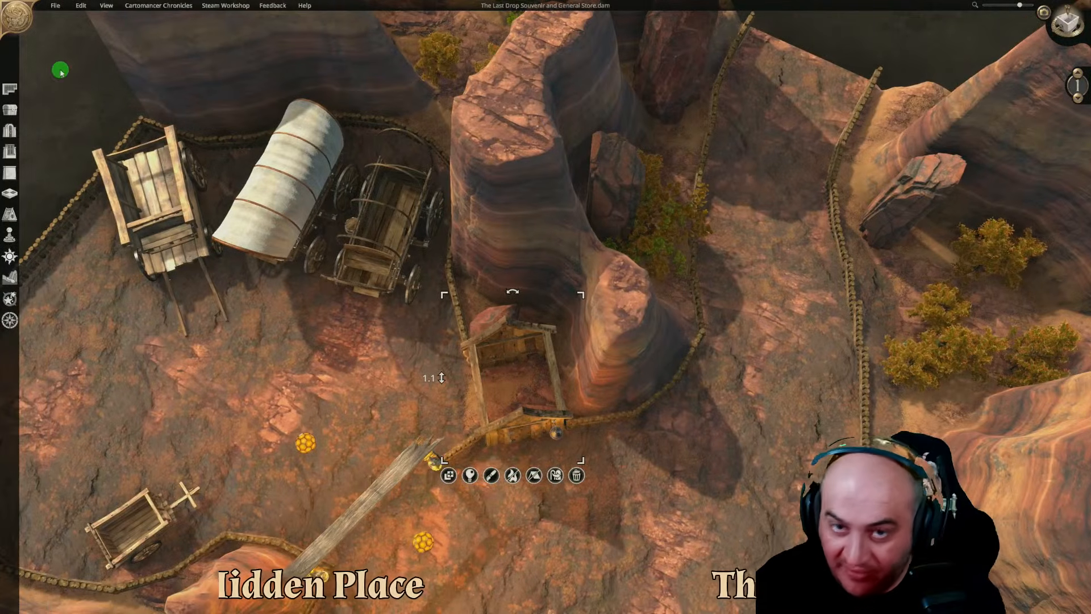
Search the objects for "latrine" and place a wooden latrine box inside the roofless shed, aligned with its walls and its hole open
{"action": "left_click", "coordinate": [10, 110]}
{"action": "left_click", "coordinate": [128, 100]}
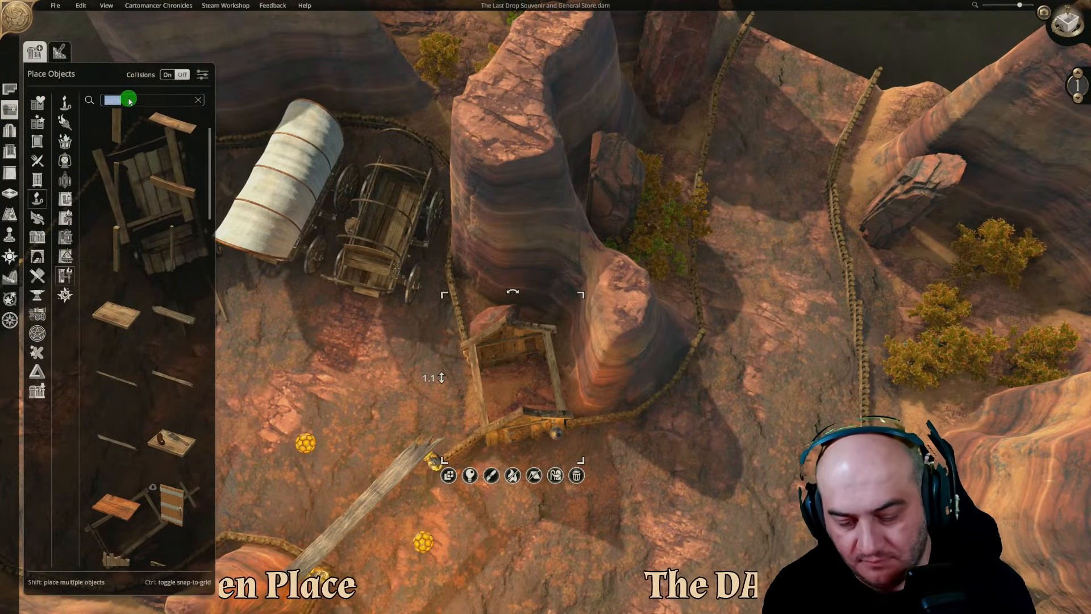
{"action": "type", "text": "latrine"}
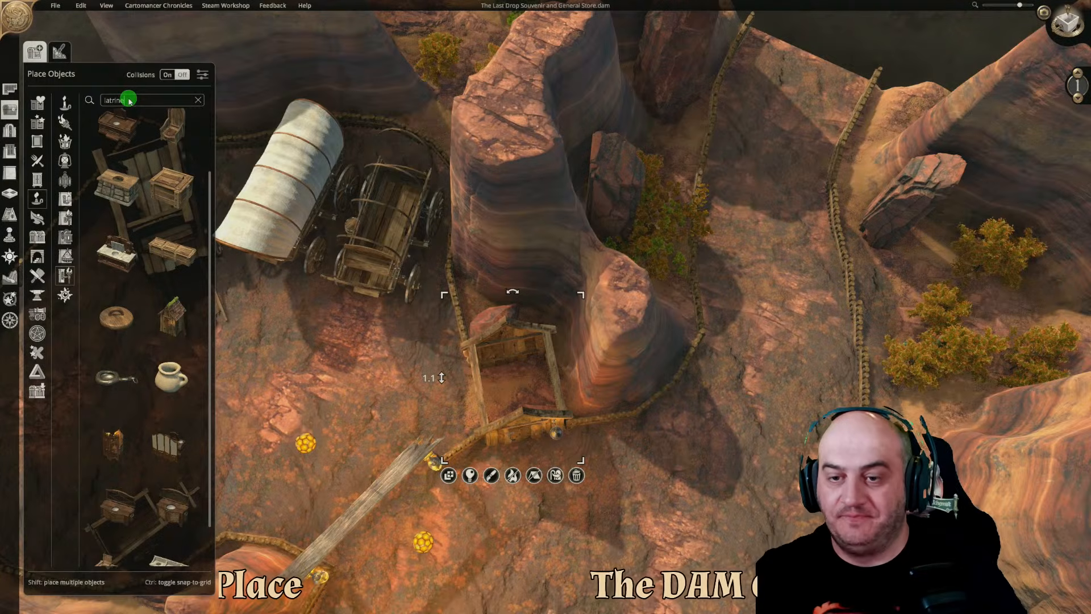
{"action": "left_click_drag", "start_coordinate": [164, 182], "coordinate": [518, 381]}
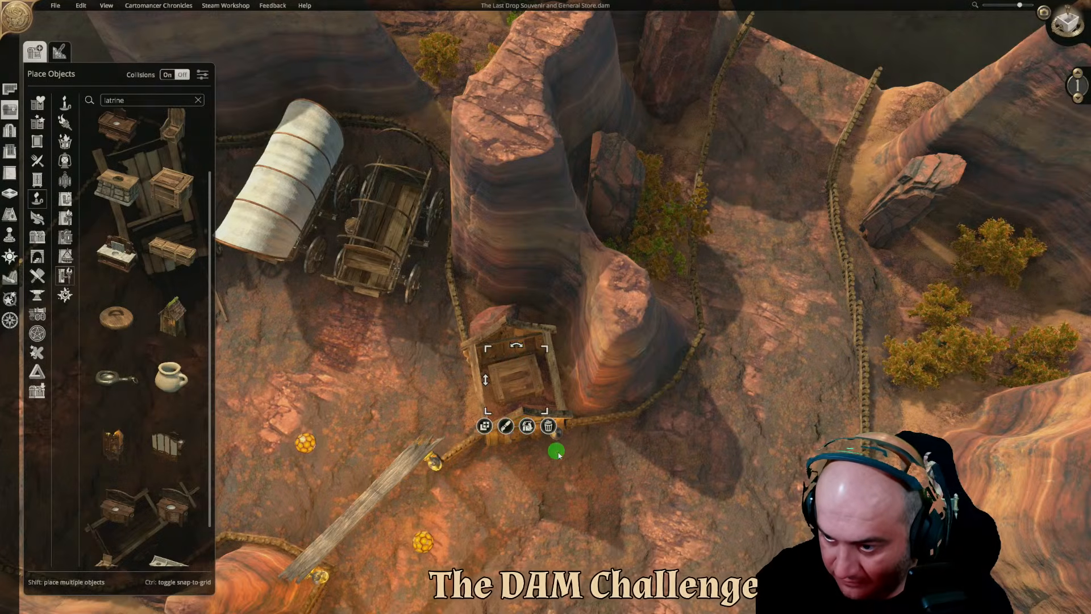
{"action": "left_click_drag", "start_coordinate": [521, 348], "coordinate": [520, 347]}
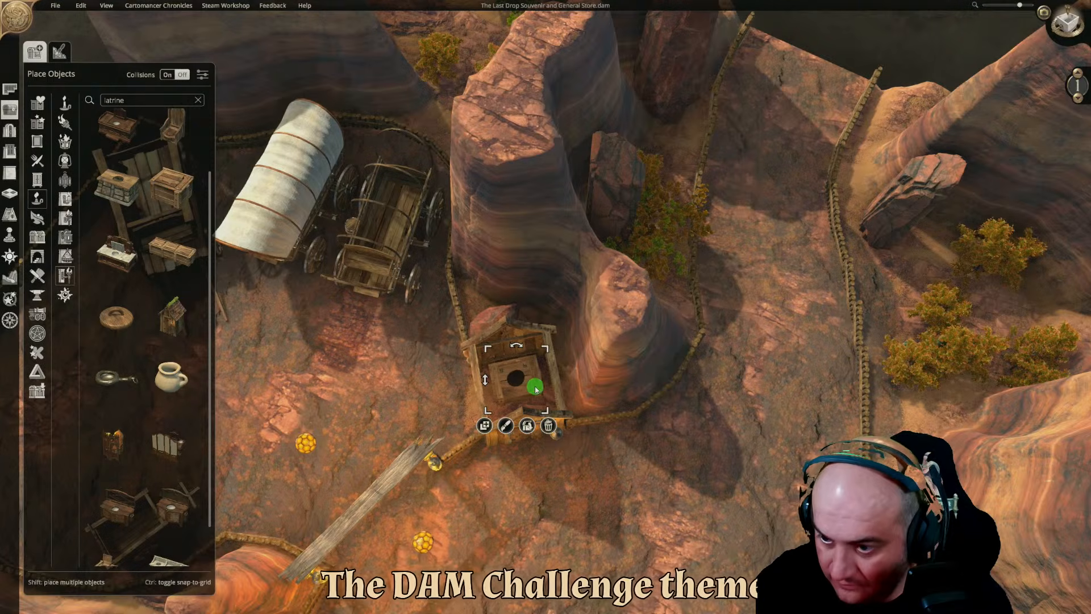
{"action": "scroll", "coordinate": [571, 479], "scroll_direction": "up", "scroll_amount": 2}
{"action": "scroll", "coordinate": [574, 452], "scroll_direction": "up", "scroll_amount": 4}
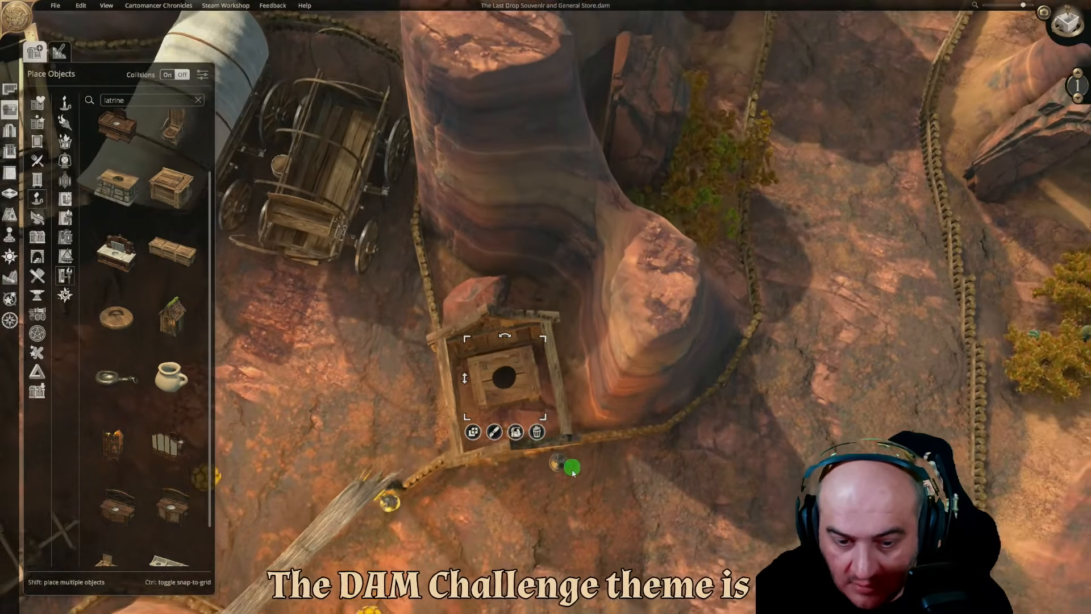
{"action": "key", "text": "a"}
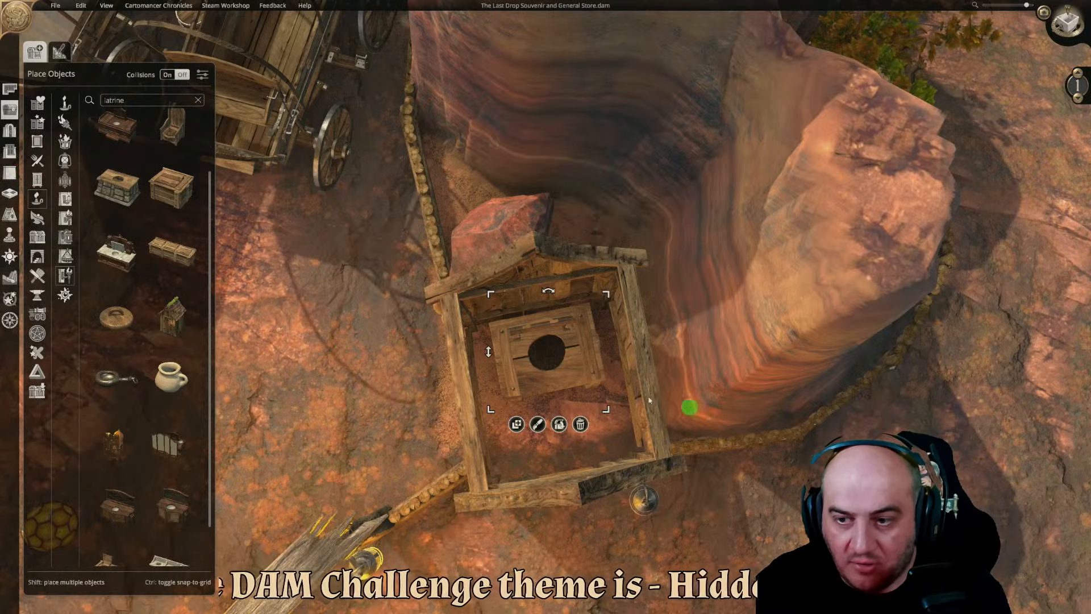
{"action": "key", "text": "s"}
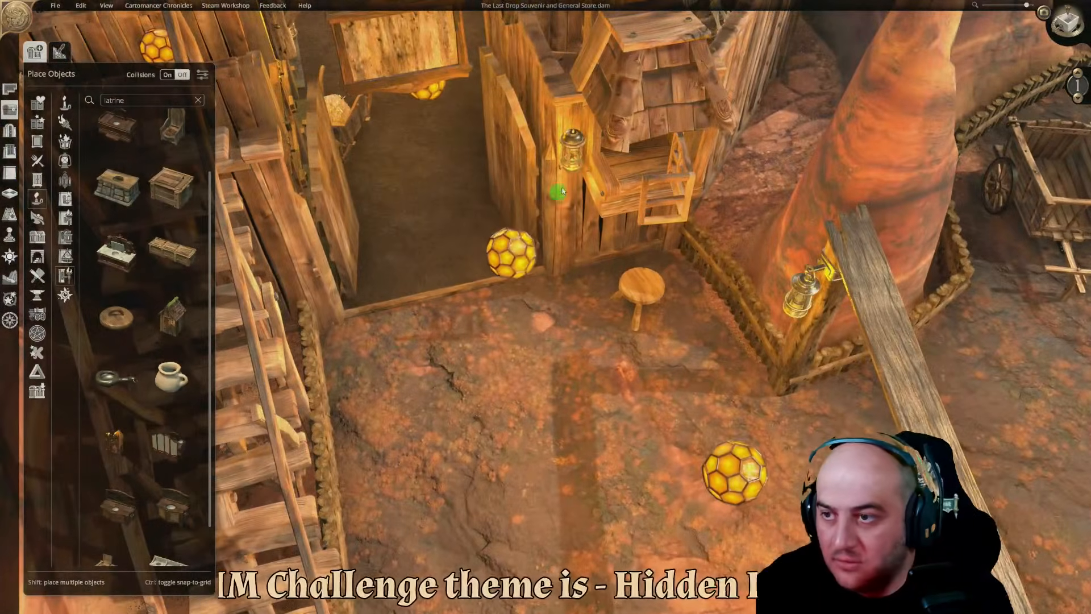
Inspect the latrine seat inside the roofless outhouse, then close the object library and clear the selection
{"action": "key", "text": "s"}
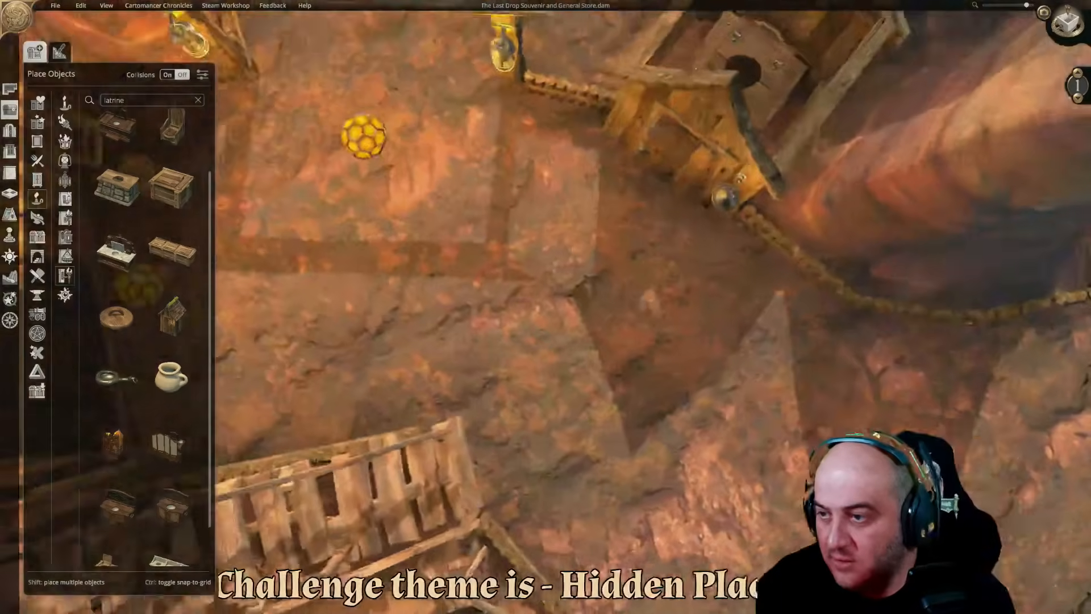
{"action": "scroll", "coordinate": [524, 335], "scroll_direction": "down", "scroll_amount": 3}
{"action": "left_click_drag", "start_coordinate": [523, 335], "coordinate": [510, 335]}
{"action": "middle_click_drag", "start_coordinate": [510, 335], "coordinate": [438, 284]}
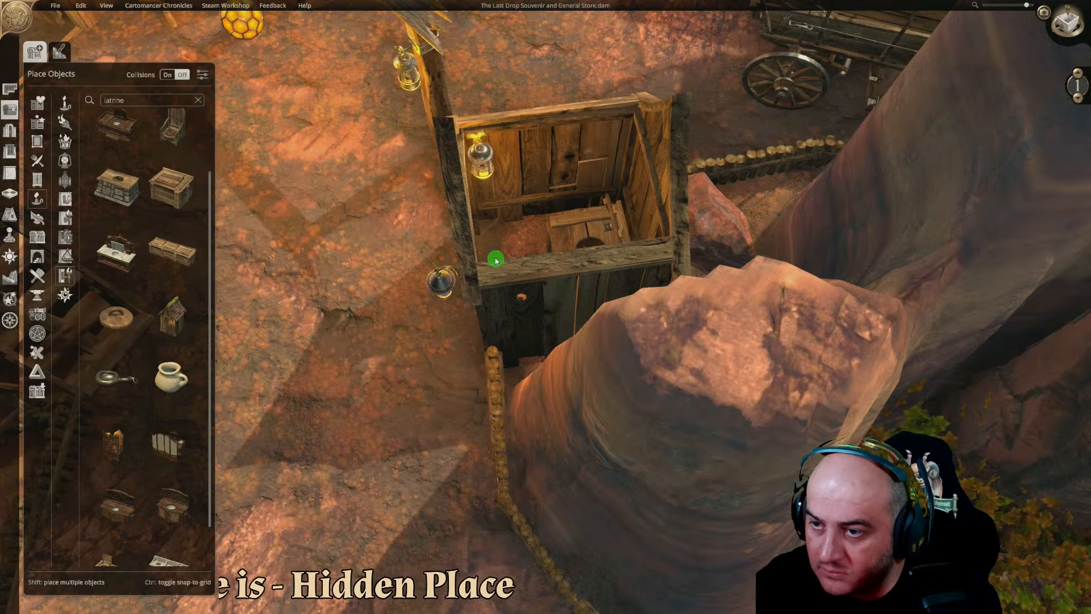
{"action": "middle_click_drag", "start_coordinate": [512, 270], "coordinate": [438, 289]}
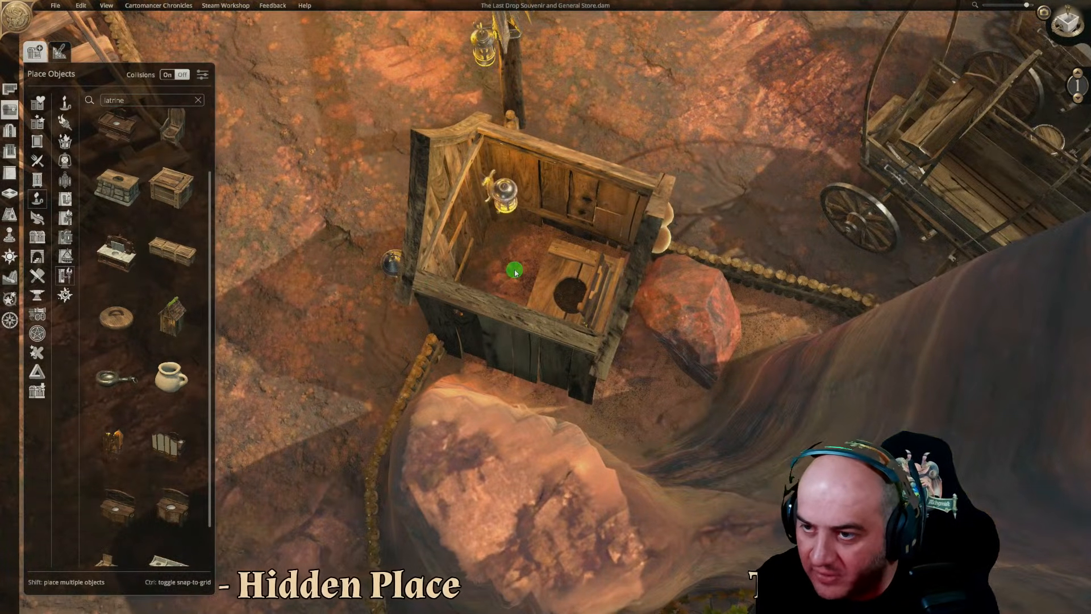
{"action": "left_click", "coordinate": [503, 251]}
{"action": "middle_click_drag", "start_coordinate": [538, 284], "coordinate": [360, 292]}
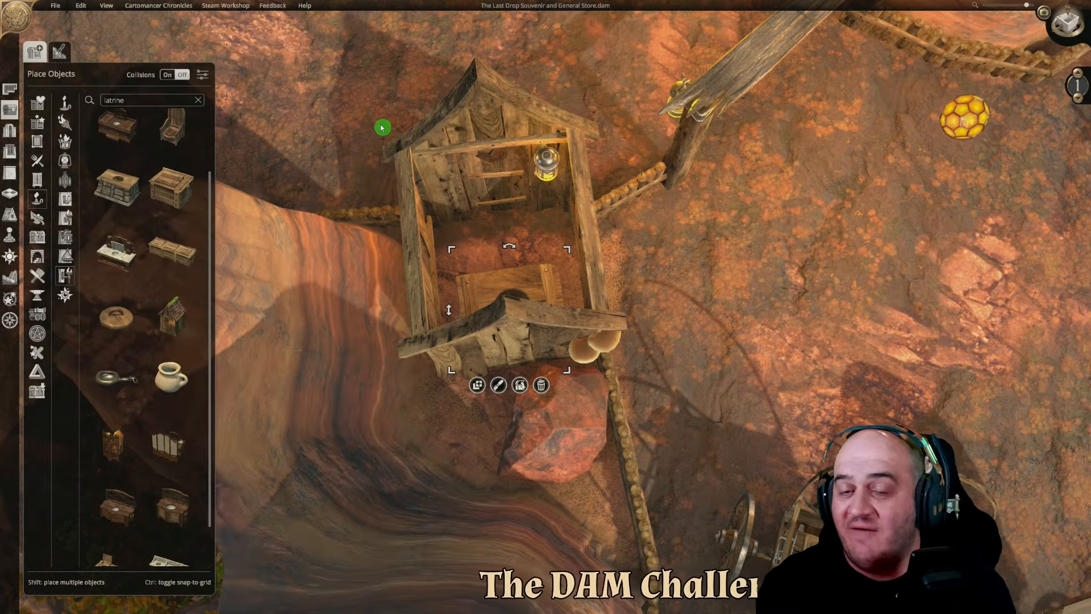
{"action": "left_click", "coordinate": [10, 108]}
{"action": "left_click", "coordinate": [716, 340]}
{"action": "scroll", "coordinate": [709, 326], "scroll_direction": "down", "scroll_amount": 2}
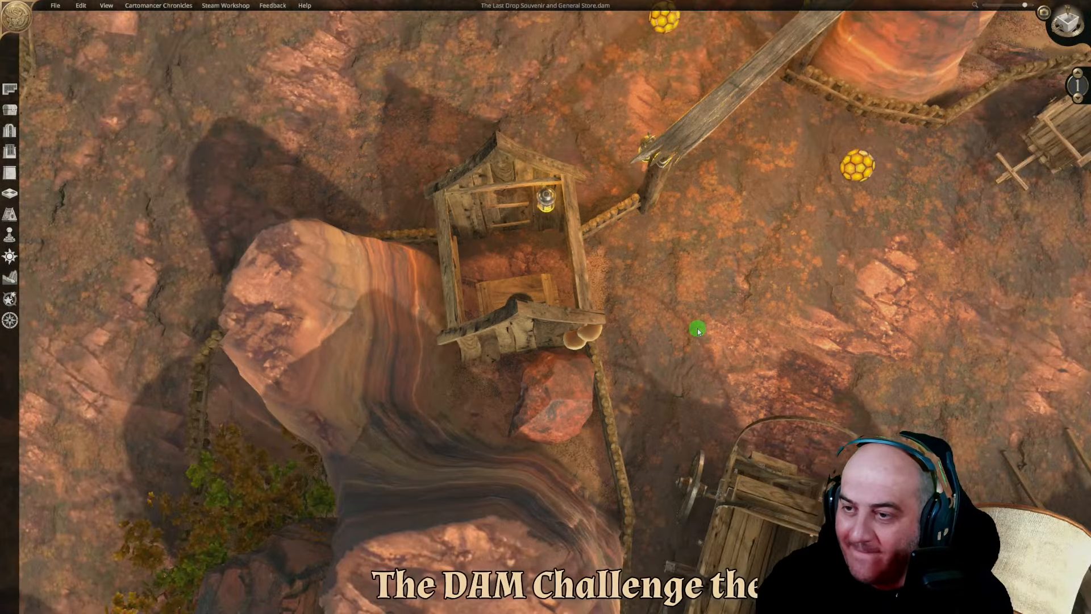
Examine the outhouse, the store entrance and the fenced canyon trail leading up to them
{"action": "key", "text": "w"}
{"action": "middle_click_drag", "start_coordinate": [634, 389], "coordinate": [676, 312]}
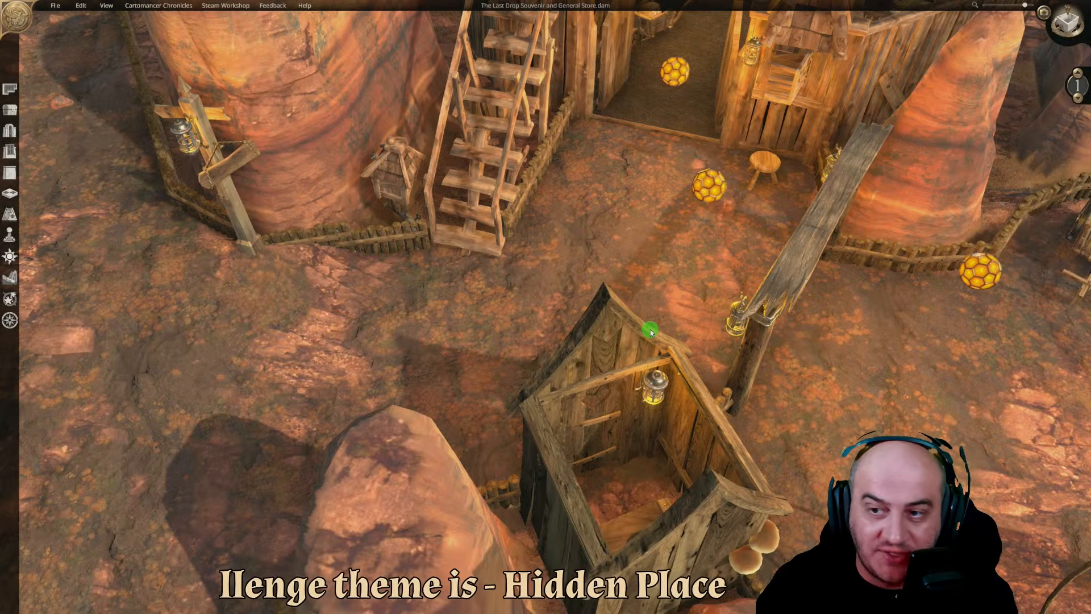
{"action": "key", "text": "d"}
{"action": "middle_click_drag", "start_coordinate": [643, 368], "coordinate": [828, 373]}
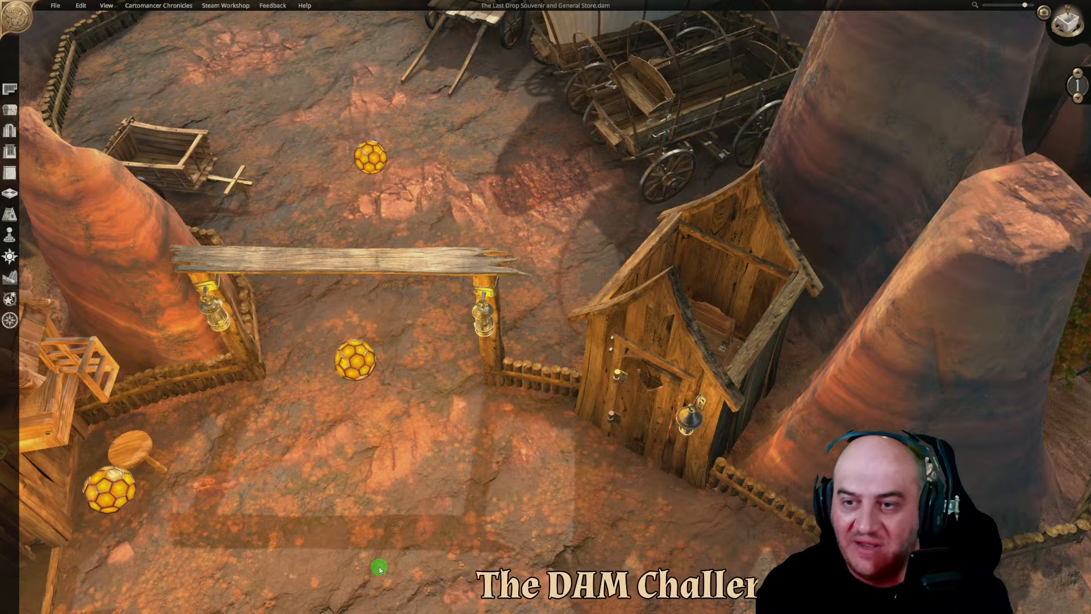
{"action": "key", "text": "s"}
{"action": "key", "text": "d"}
{"action": "middle_click_drag", "start_coordinate": [445, 567], "coordinate": [557, 585]}
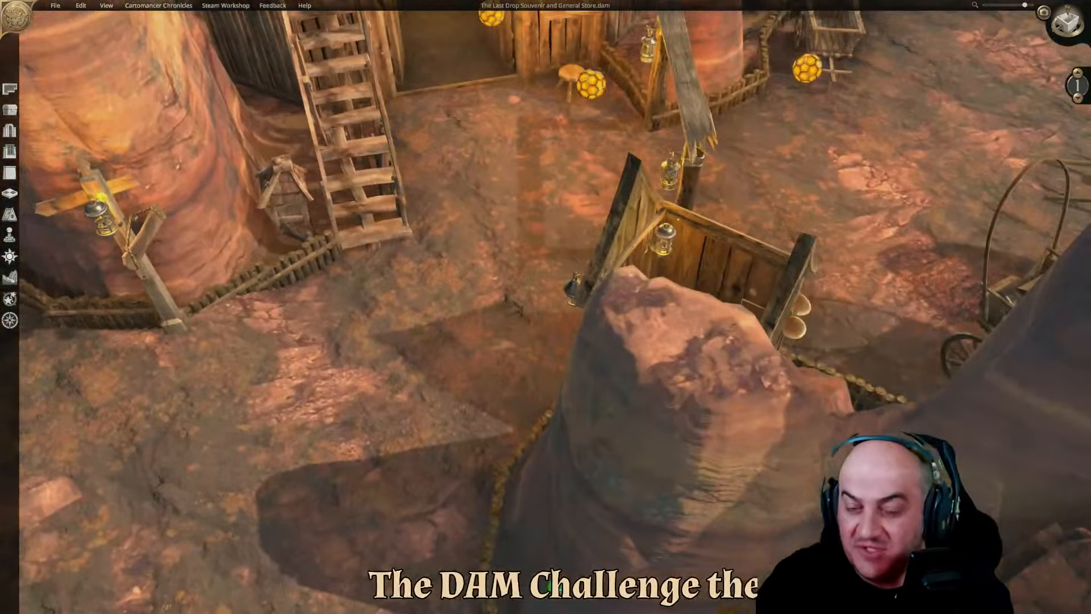
{"action": "key", "text": "a"}
{"action": "key", "text": "d"}
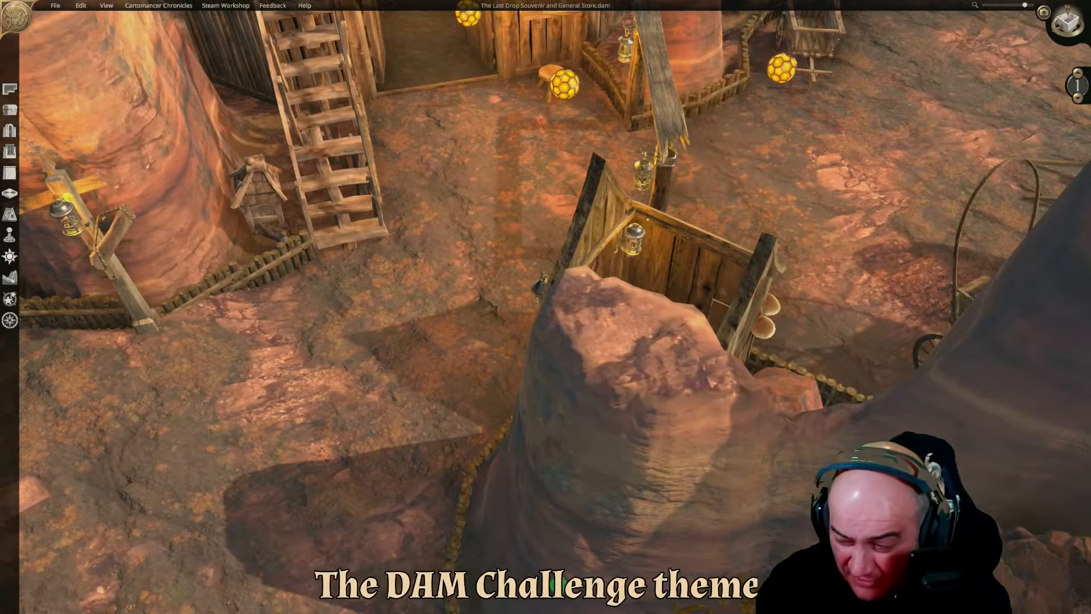
{"action": "key", "text": "s"}
{"action": "key", "text": "s"}
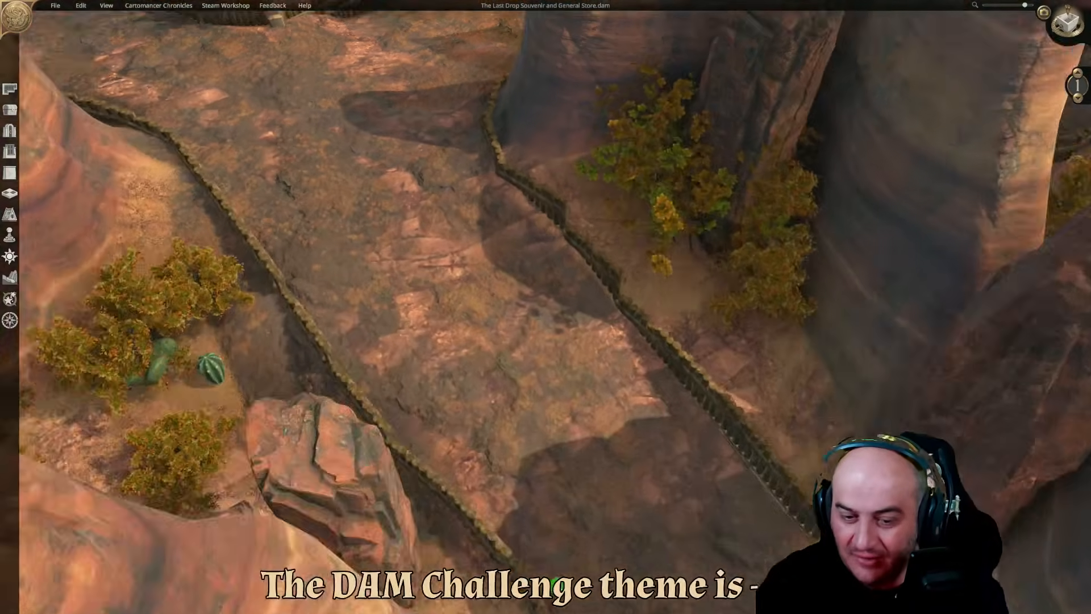
{"action": "middle_click_drag", "start_coordinate": [560, 584], "coordinate": [486, 555]}
{"action": "key", "text": "w"}
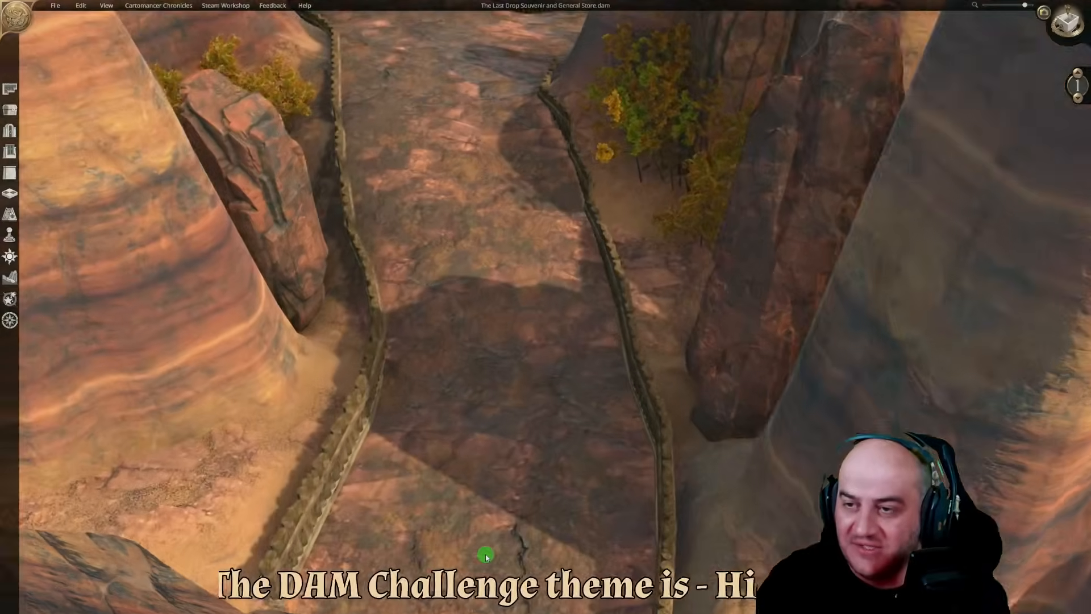
{"action": "key", "text": "w"}
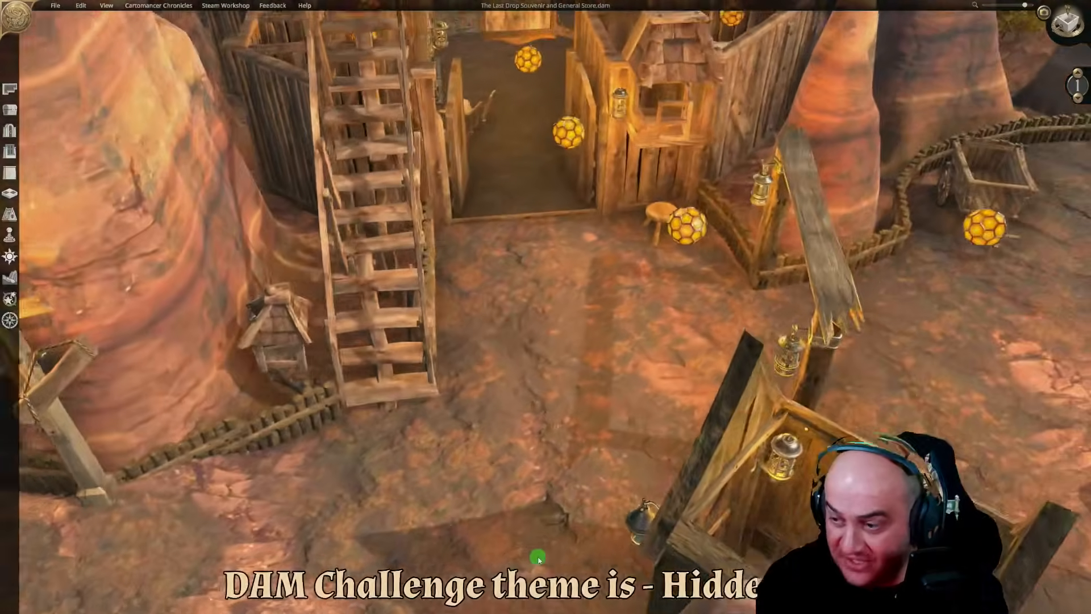
Examine the canyon paths from the outhouse to the tents, wagons and campfires for unlit spots
{"action": "key", "text": "s"}
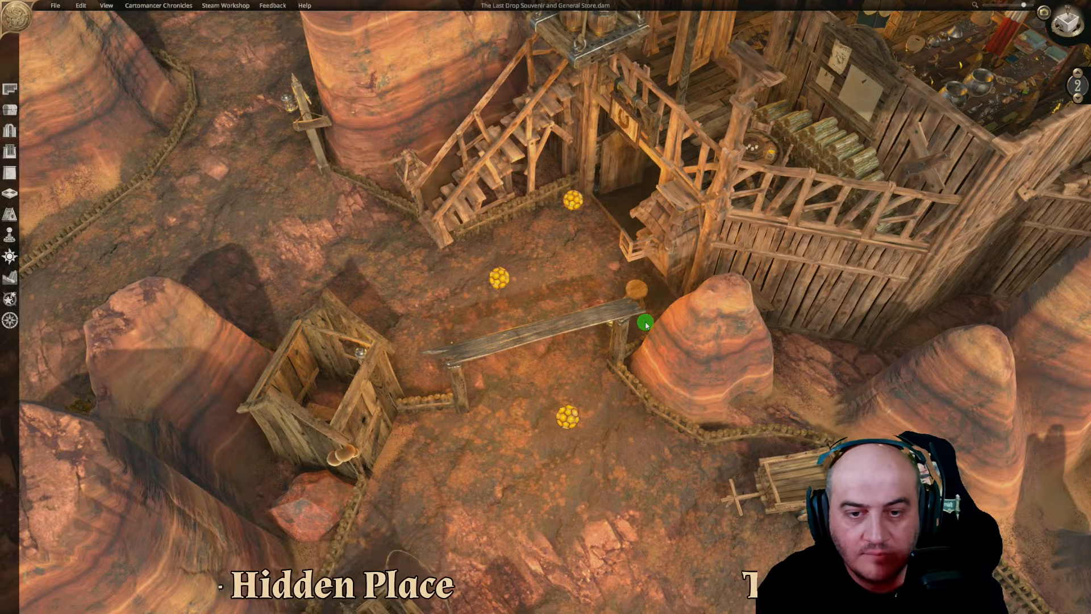
{"action": "key", "text": "a"}
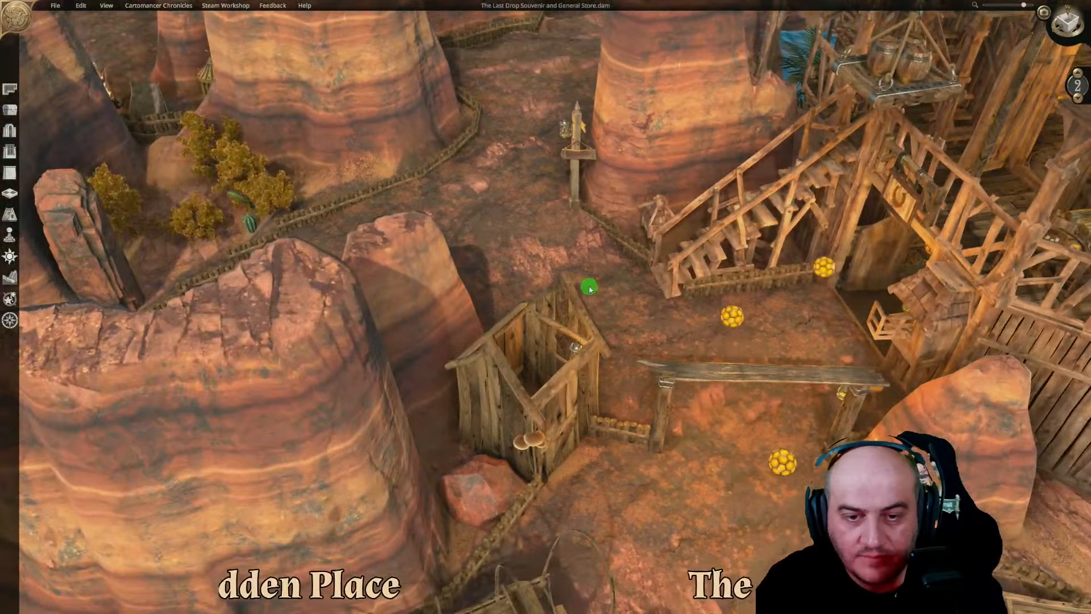
{"action": "key", "text": "a"}
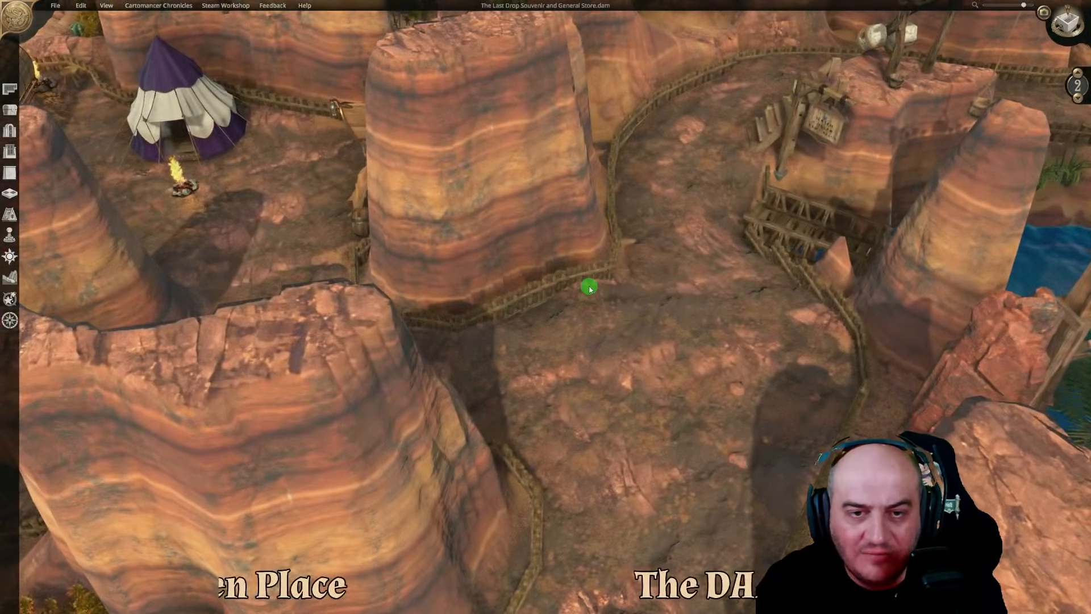
{"action": "key", "text": "w"}
{"action": "key", "text": "a"}
{"action": "key", "text": "s"}
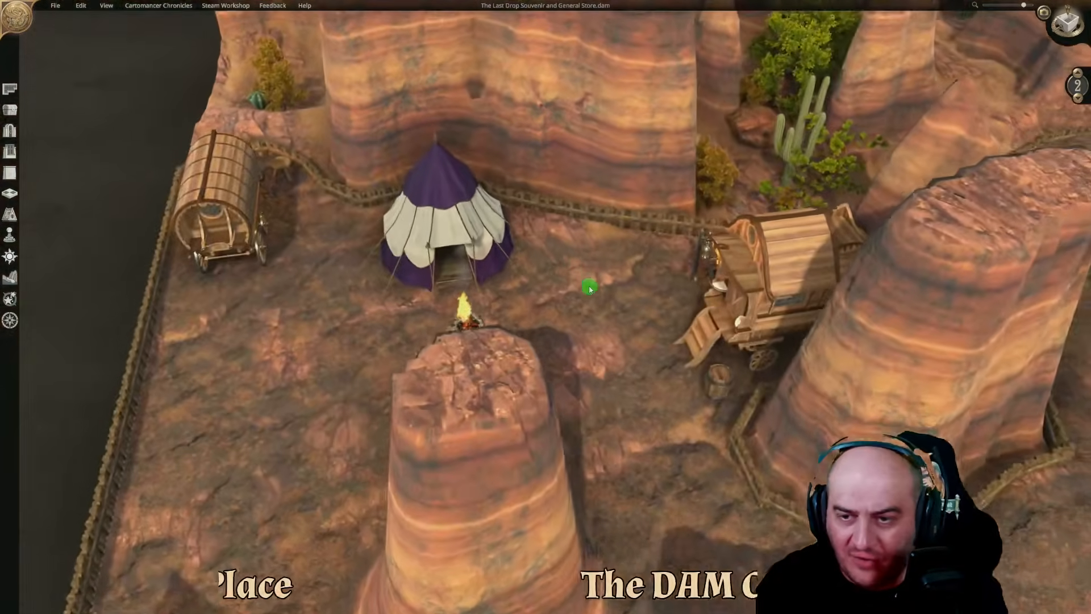
{"action": "key", "text": "s"}
{"action": "middle_click_drag", "start_coordinate": [608, 286], "coordinate": [398, 290]}
{"action": "scroll", "coordinate": [427, 319], "scroll_direction": "up", "scroll_amount": 3}
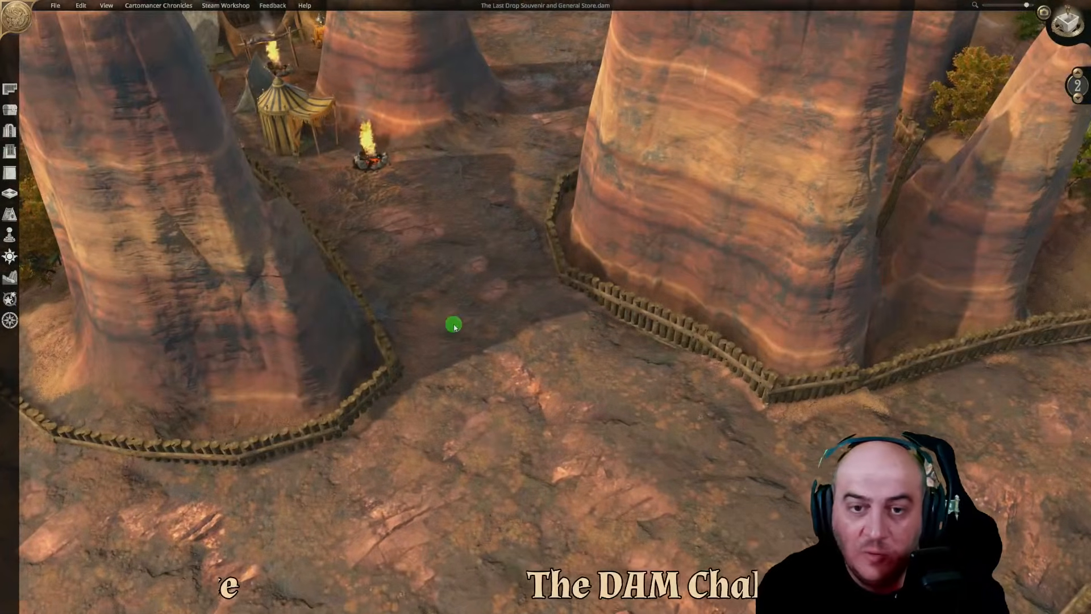
Duplicate the lantern post beside the outhouse and place the copy at the fence corner by the passage to the striped tent
{"action": "scroll", "coordinate": [324, 327], "scroll_direction": "up", "scroll_amount": 8}
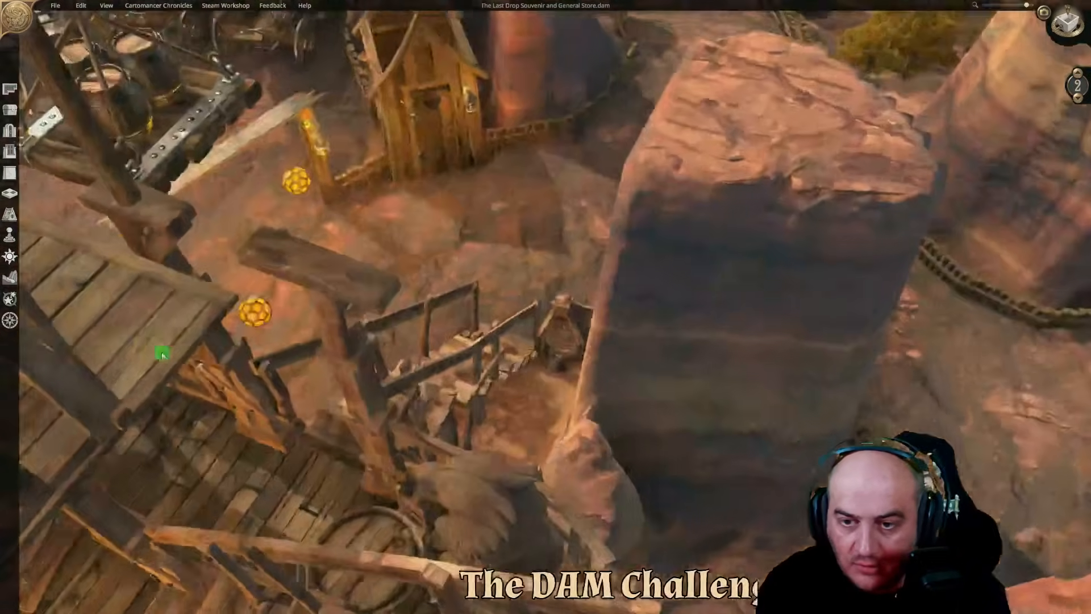
{"action": "scroll", "coordinate": [162, 353], "scroll_direction": "down", "scroll_amount": 5}
{"action": "left_click", "coordinate": [395, 272]}
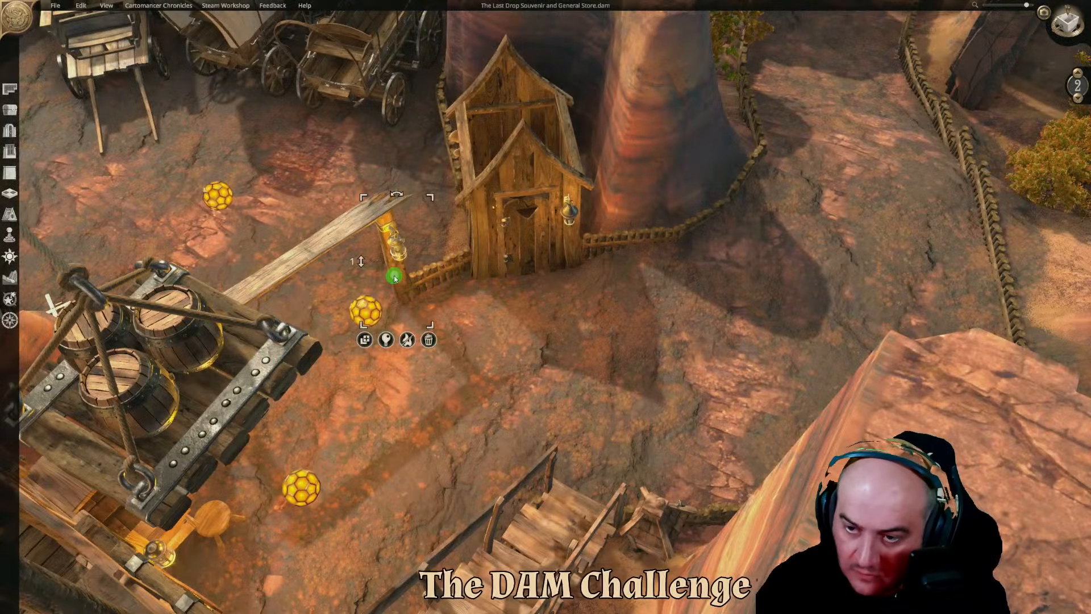
{"action": "left_click", "coordinate": [362, 340]}
{"action": "key", "text": "d"}
{"action": "middle_click_drag", "start_coordinate": [434, 377], "coordinate": [5, 384]}
{"action": "middle_click_drag", "start_coordinate": [685, 323], "coordinate": [301, 356]}
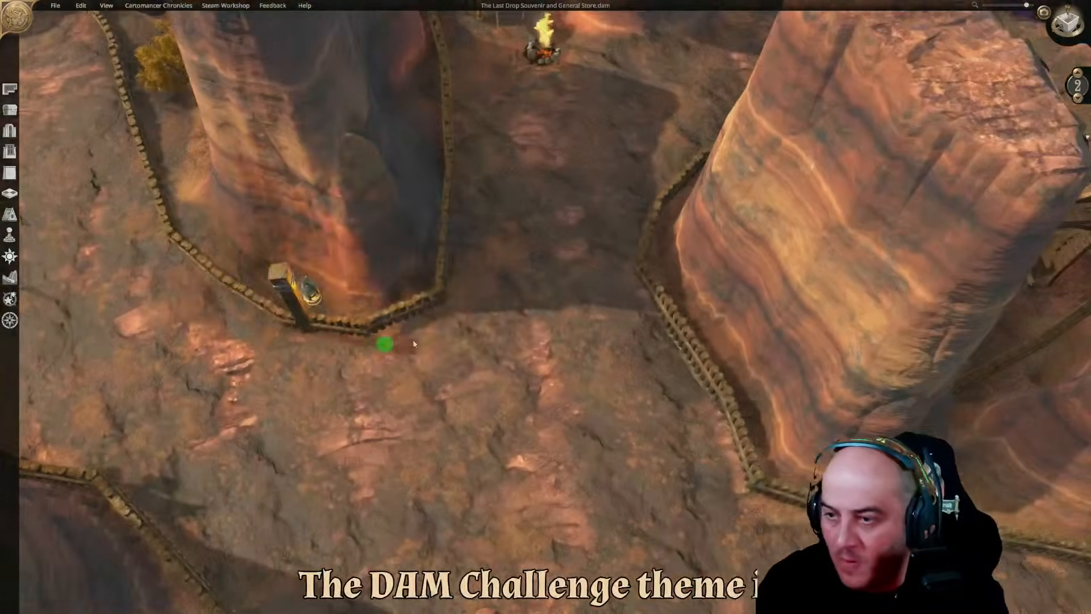
{"action": "left_click", "coordinate": [443, 322]}
{"action": "left_click_drag", "start_coordinate": [442, 229], "coordinate": [450, 230]}
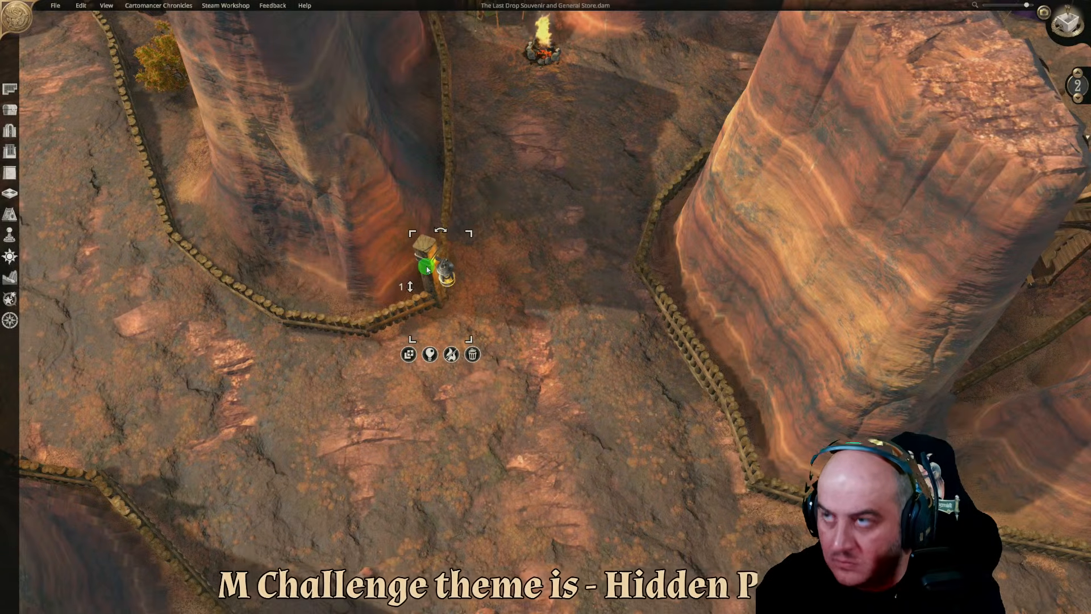
Duplicate the new lantern post and place the copy at the fence corner on the opposite side of the passage
{"action": "left_click", "coordinate": [405, 354]}
{"action": "middle_click_drag", "start_coordinate": [404, 354], "coordinate": [514, 377]}
{"action": "key", "text": "d"}
{"action": "key", "text": "s"}
{"action": "key", "text": "a"}
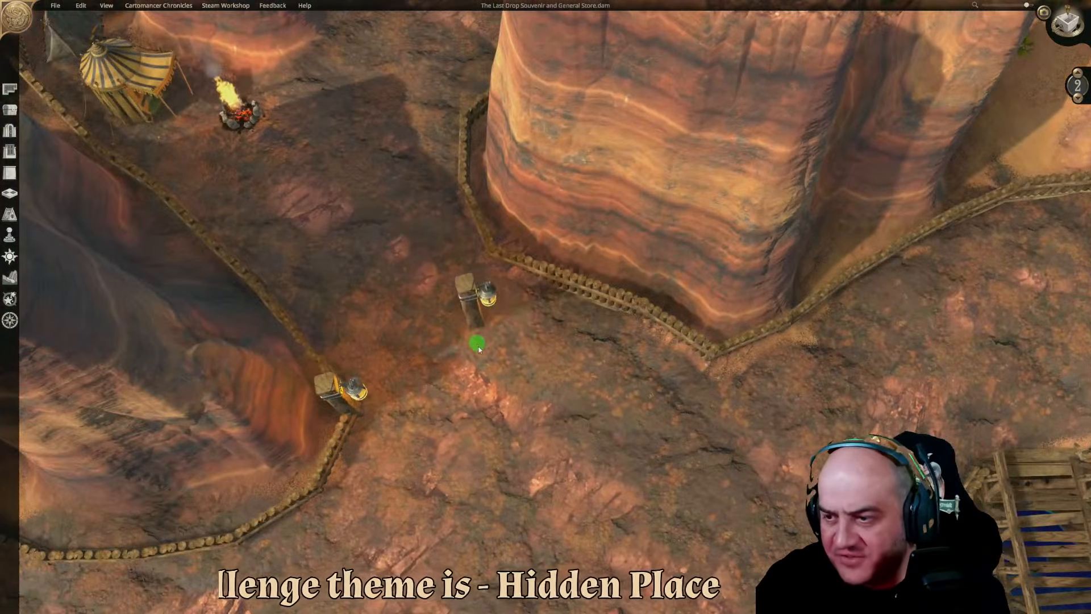
{"action": "key", "text": "d"}
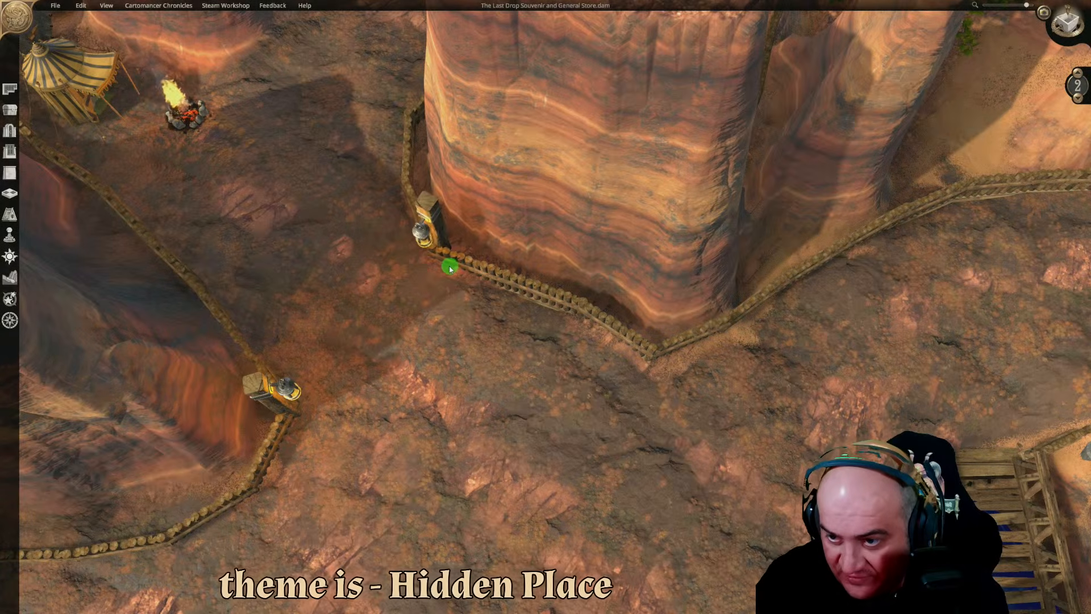
{"action": "left_click", "coordinate": [448, 269]}
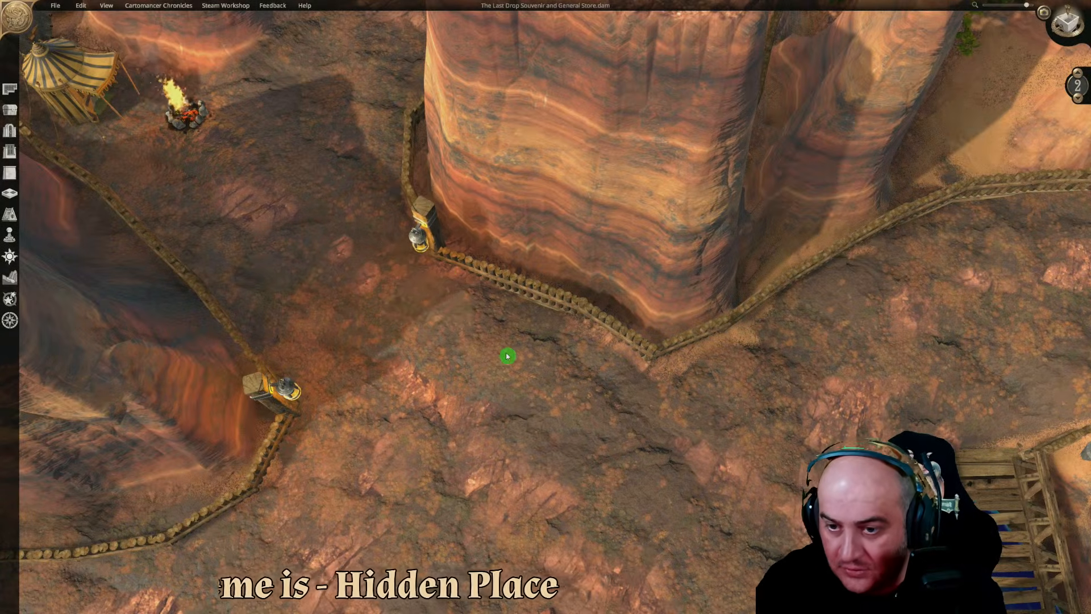
Rotate the second lantern post slightly at its fence corner and deselect it
{"action": "scroll", "coordinate": [513, 258], "scroll_direction": "up", "scroll_amount": 3}
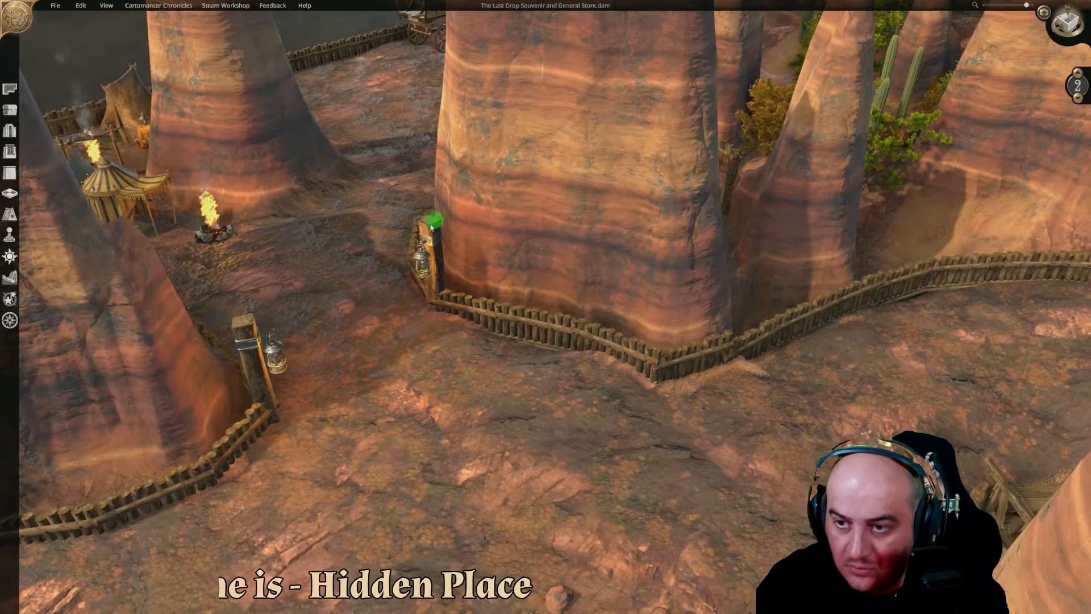
{"action": "left_click_drag", "start_coordinate": [427, 207], "coordinate": [392, 216]}
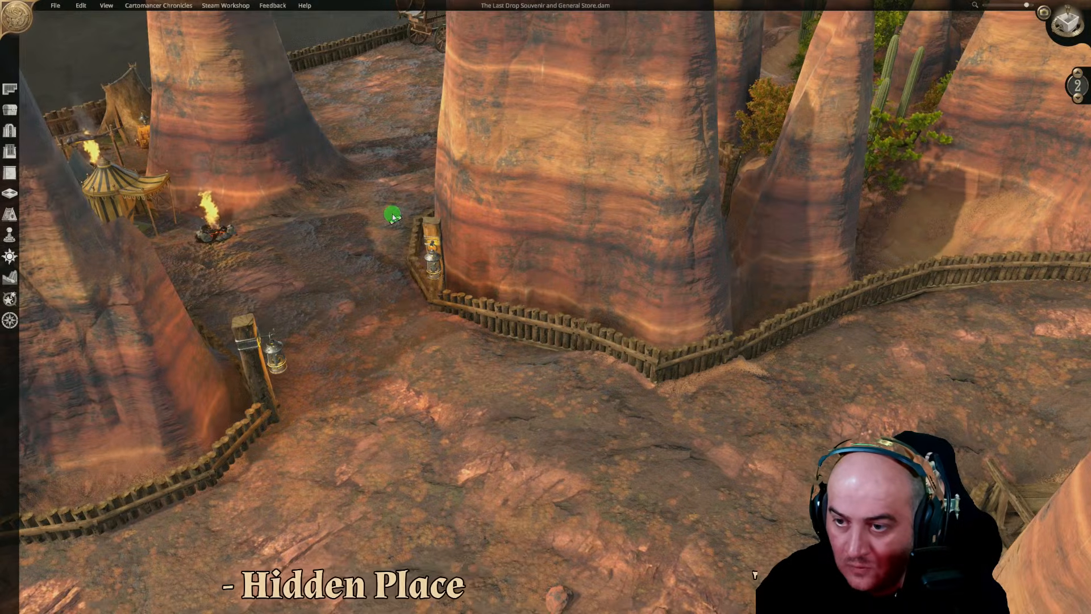
{"action": "left_click", "coordinate": [524, 445]}
{"action": "middle_click_drag", "start_coordinate": [521, 409], "coordinate": [524, 426]}
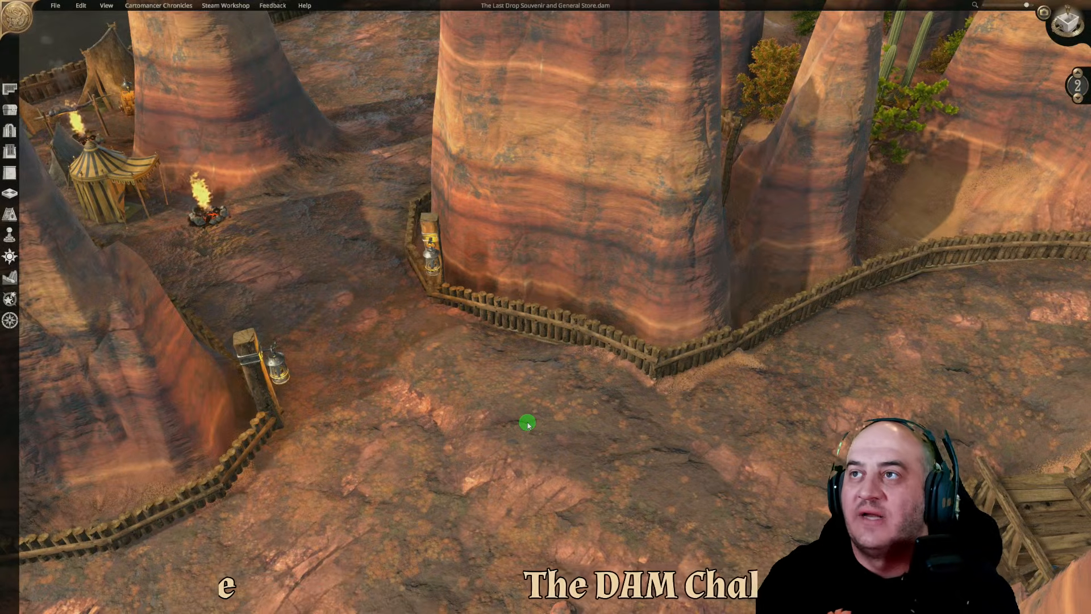
{"action": "middle_click_drag", "start_coordinate": [562, 416], "coordinate": [562, 446]}
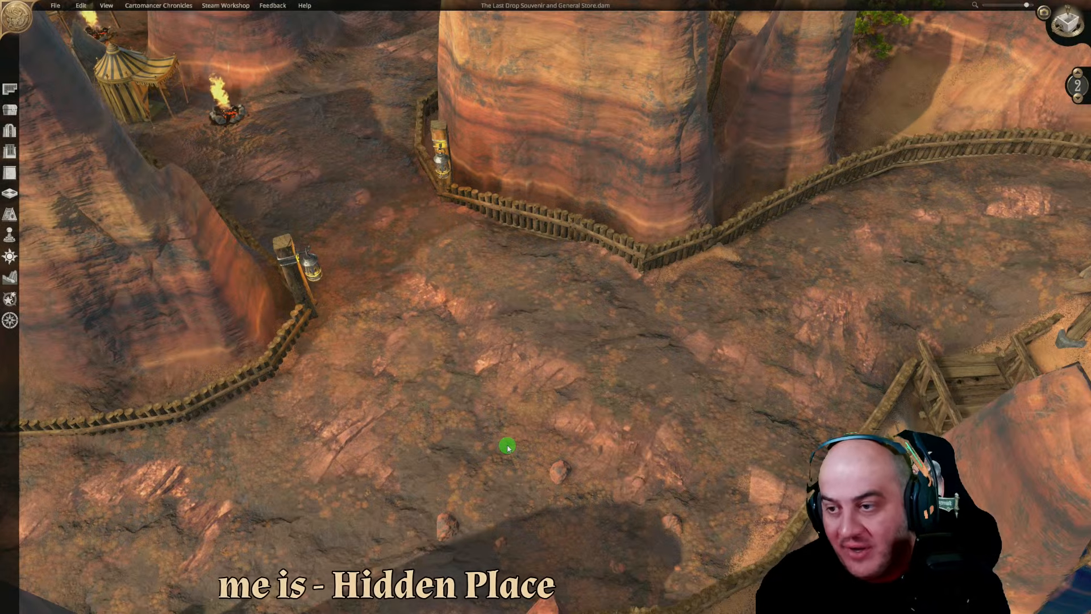
Examine the lighting along the trail between the new lantern posts, the signpost and the store entrance
{"action": "scroll", "coordinate": [507, 447], "scroll_direction": "up", "scroll_amount": 2}
{"action": "key", "text": "d"}
{"action": "key", "text": "s"}
{"action": "middle_click_drag", "start_coordinate": [482, 453], "coordinate": [709, 455]}
{"action": "scroll", "coordinate": [609, 490], "scroll_direction": "down", "scroll_amount": 2}
{"action": "key", "text": "d"}
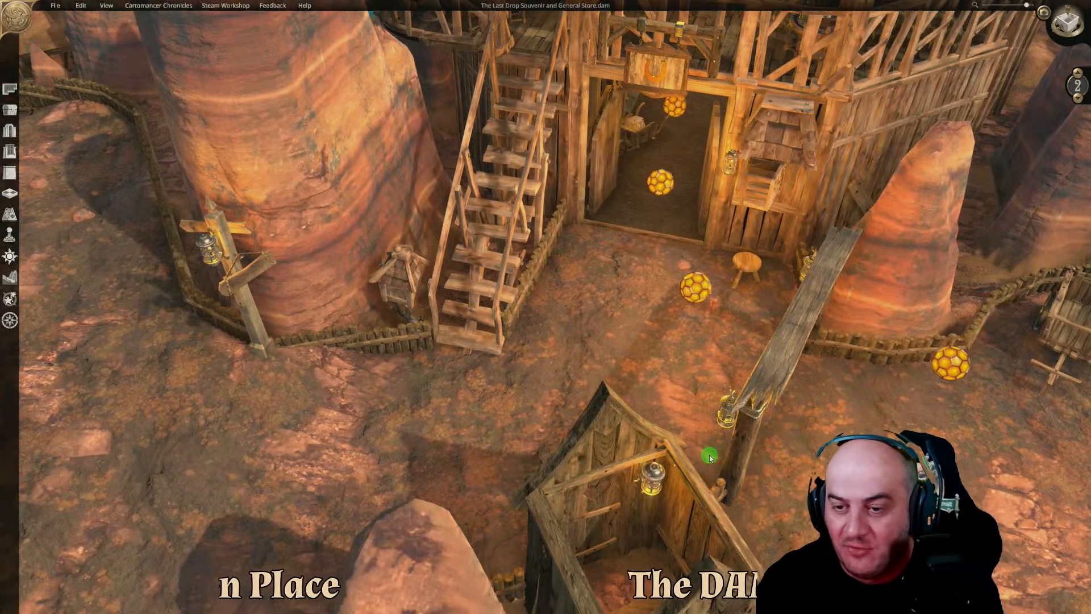
{"action": "key", "text": "a"}
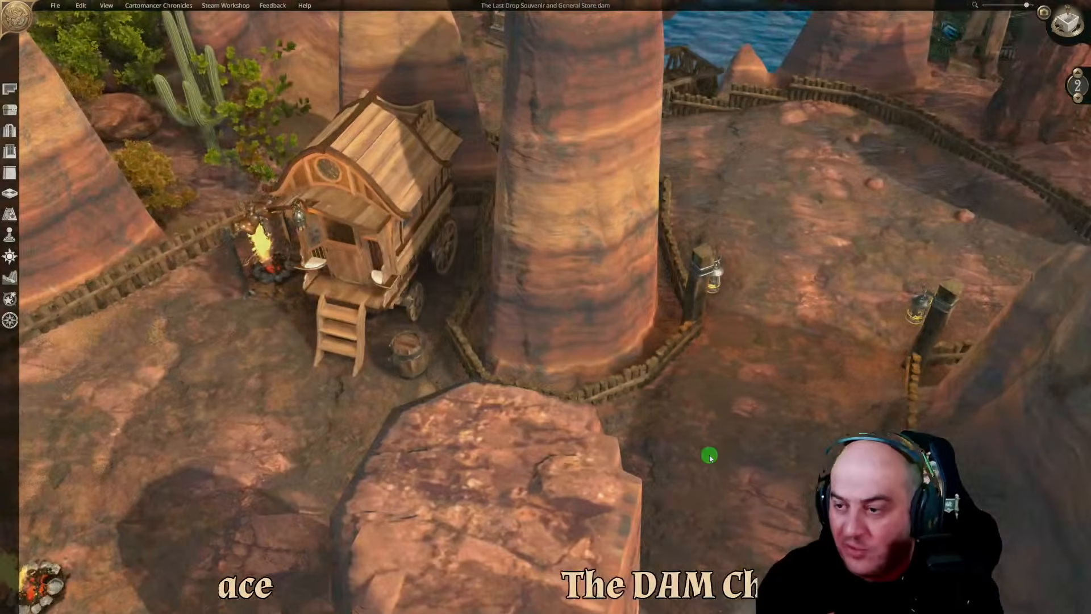
{"action": "key", "text": "d"}
{"action": "key", "text": "s"}
{"action": "middle_click_drag", "start_coordinate": [686, 444], "coordinate": [633, 441]}
{"action": "scroll", "coordinate": [621, 466], "scroll_direction": "up", "scroll_amount": 3}
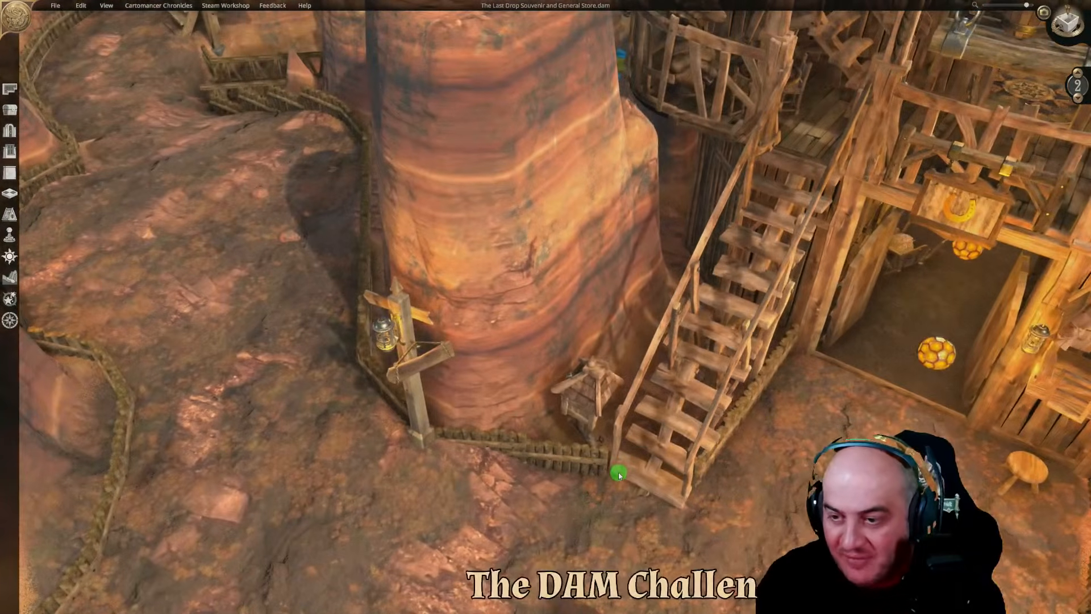
Duplicate the light outside the store entrance and place the copy between the two lantern posts at the passage to the striped tent
{"action": "key", "text": "e"}
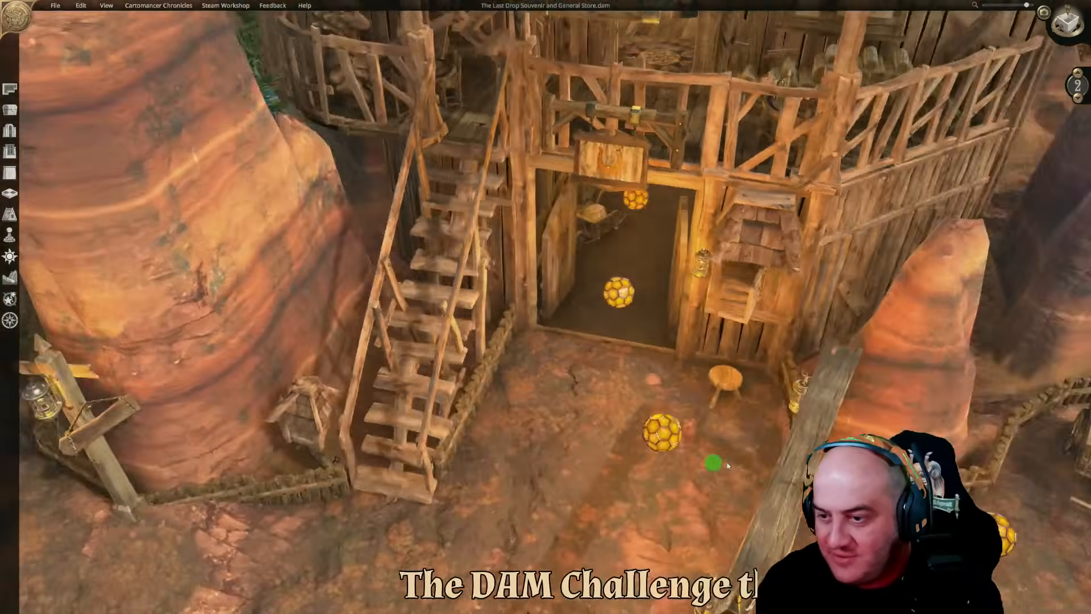
{"action": "scroll", "coordinate": [727, 463], "scroll_direction": "down", "scroll_amount": 2}
{"action": "key", "text": "e"}
{"action": "scroll", "coordinate": [580, 506], "scroll_direction": "up", "scroll_amount": 2}
{"action": "left_click", "coordinate": [440, 429]}
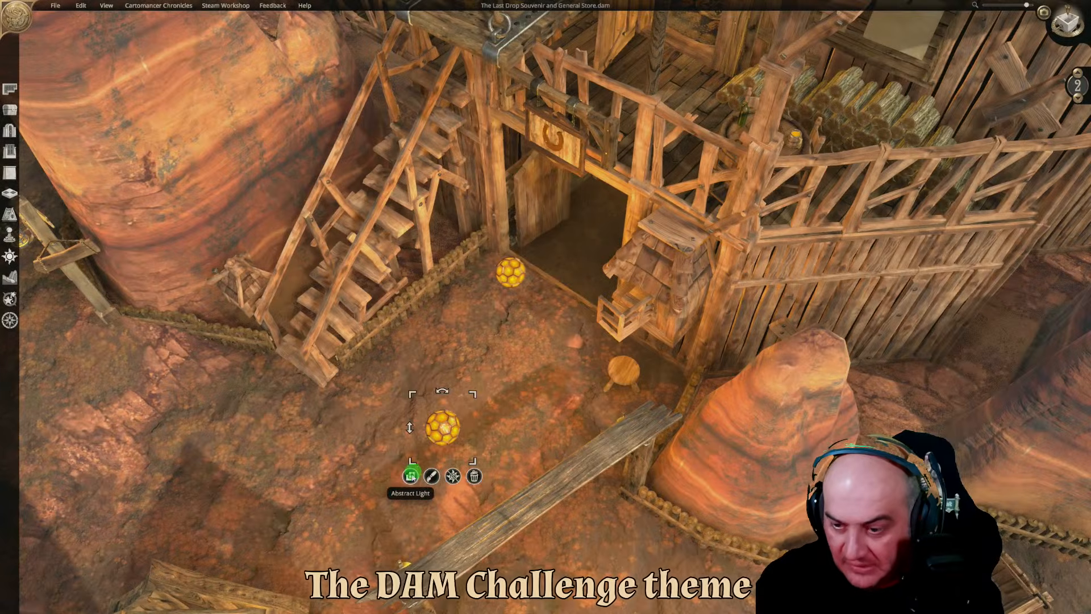
{"action": "left_click", "coordinate": [414, 472]}
{"action": "key", "text": "a"}
{"action": "key", "text": "q"}
{"action": "key", "text": "d"}
{"action": "key", "text": "w"}
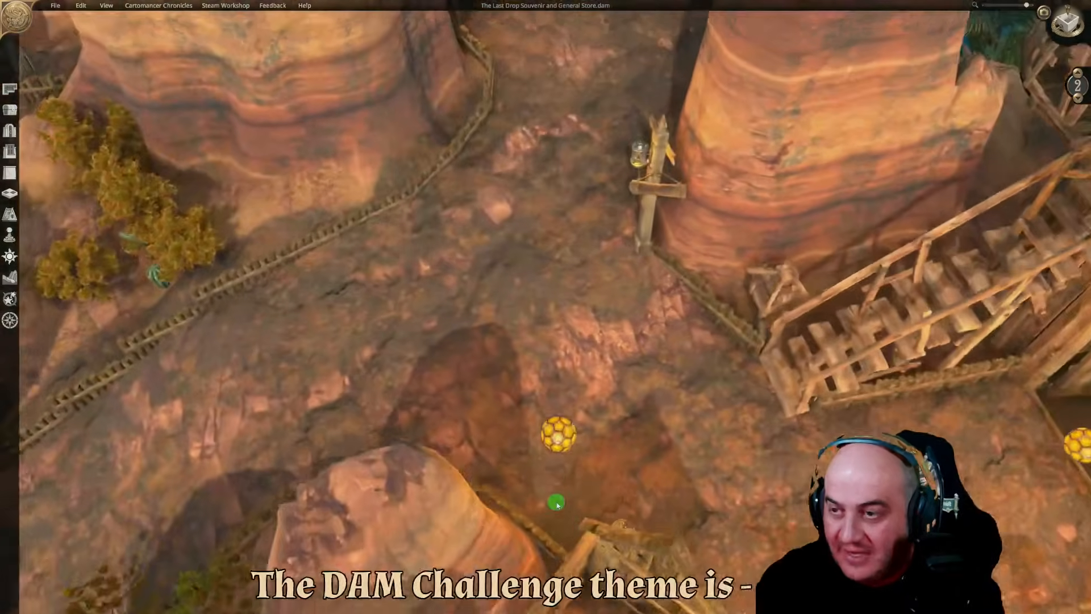
{"action": "key", "text": "q"}
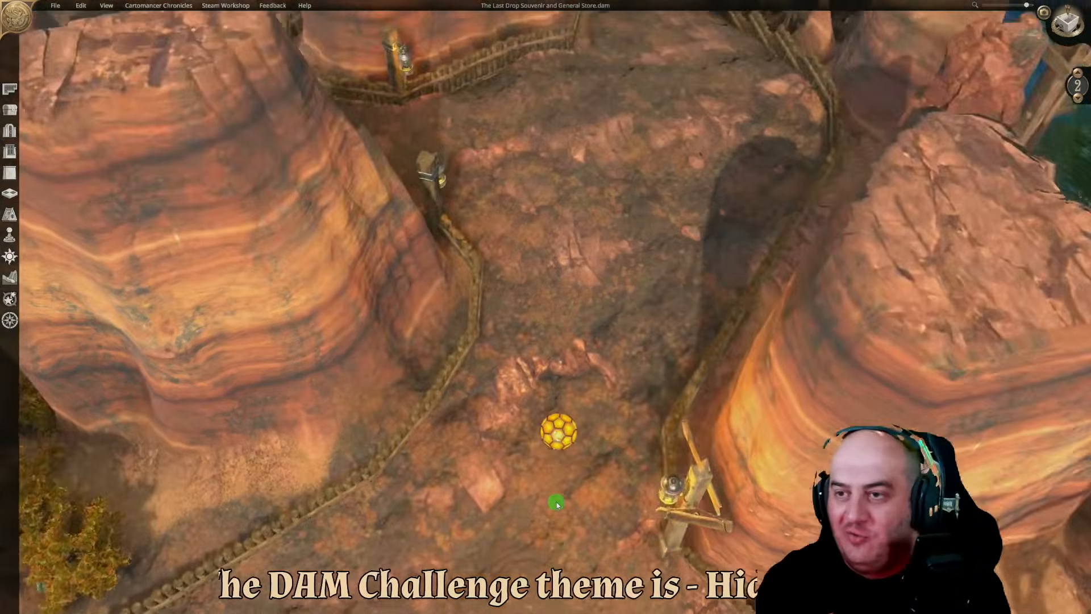
{"action": "key", "text": "q"}
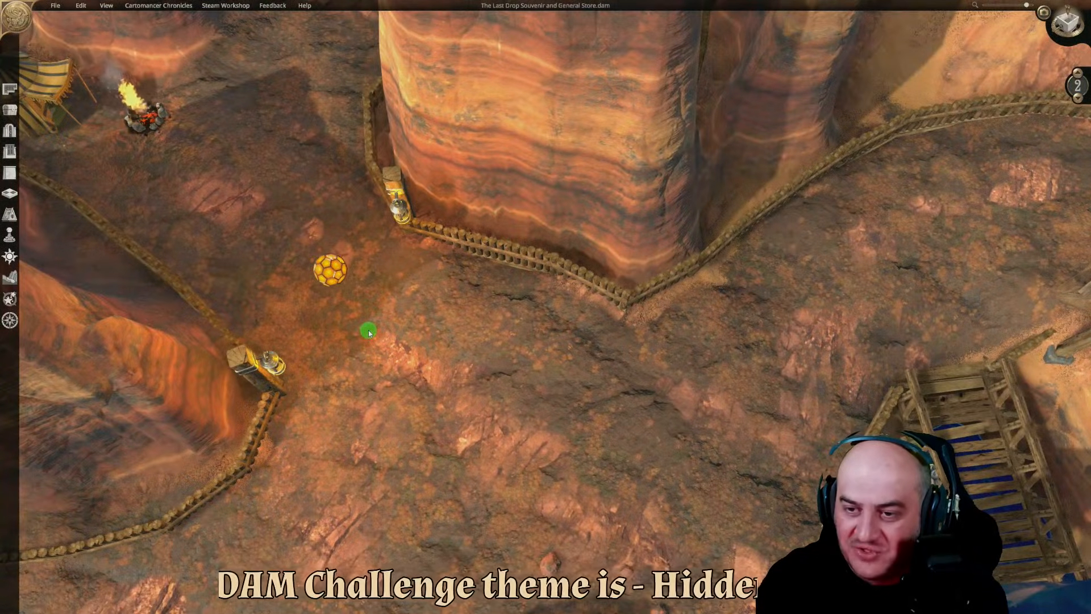
{"action": "left_click", "coordinate": [368, 331]}
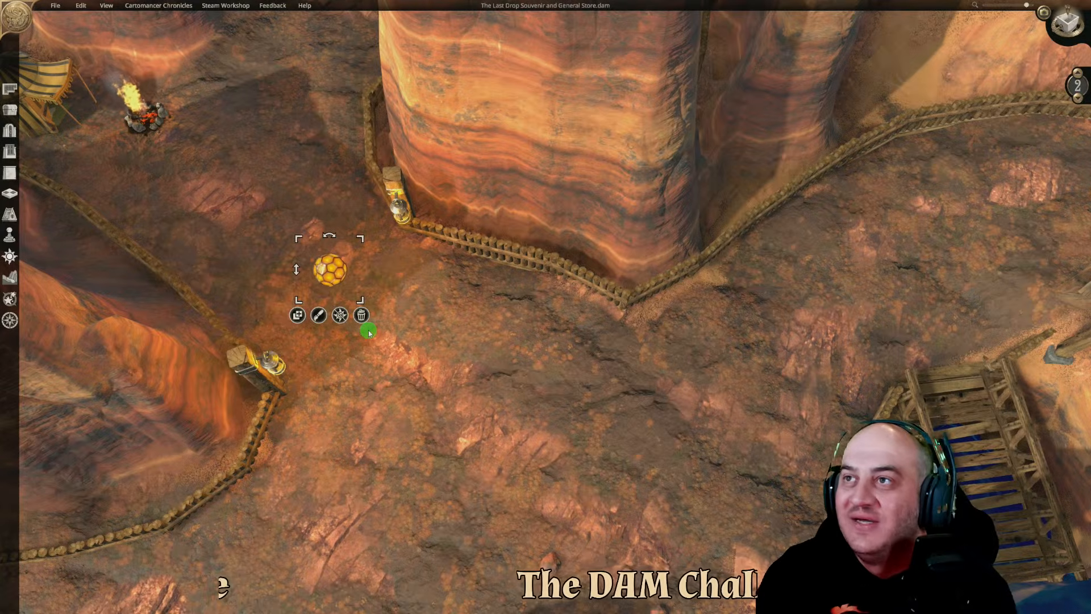
Duplicate the passage light and place the copy beside the spit campfire among the grey tents
{"action": "middle_click_drag", "start_coordinate": [592, 410], "coordinate": [429, 375]}
{"action": "left_click", "coordinate": [457, 349]}
{"action": "key", "text": "w"}
{"action": "middle_click_drag", "start_coordinate": [625, 455], "coordinate": [630, 522]}
{"action": "key", "text": "d"}
{"action": "key", "text": "a"}
{"action": "key", "text": "w"}
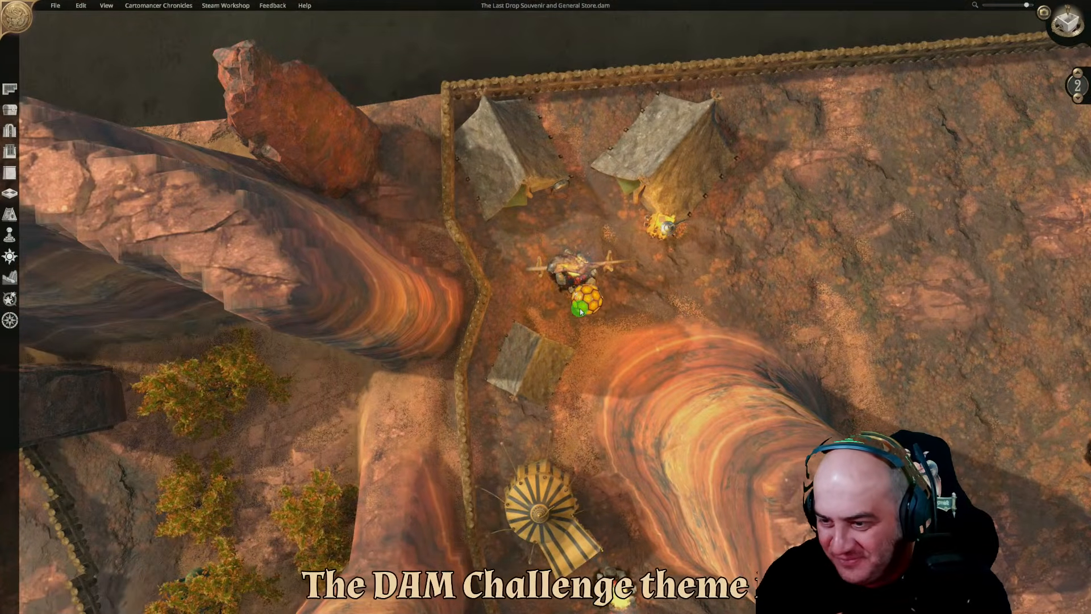
{"action": "left_click", "coordinate": [579, 274]}
Place further light copies beside the purple tent's campfire and the campfire behind the covered wagon
{"action": "key", "text": "d"}
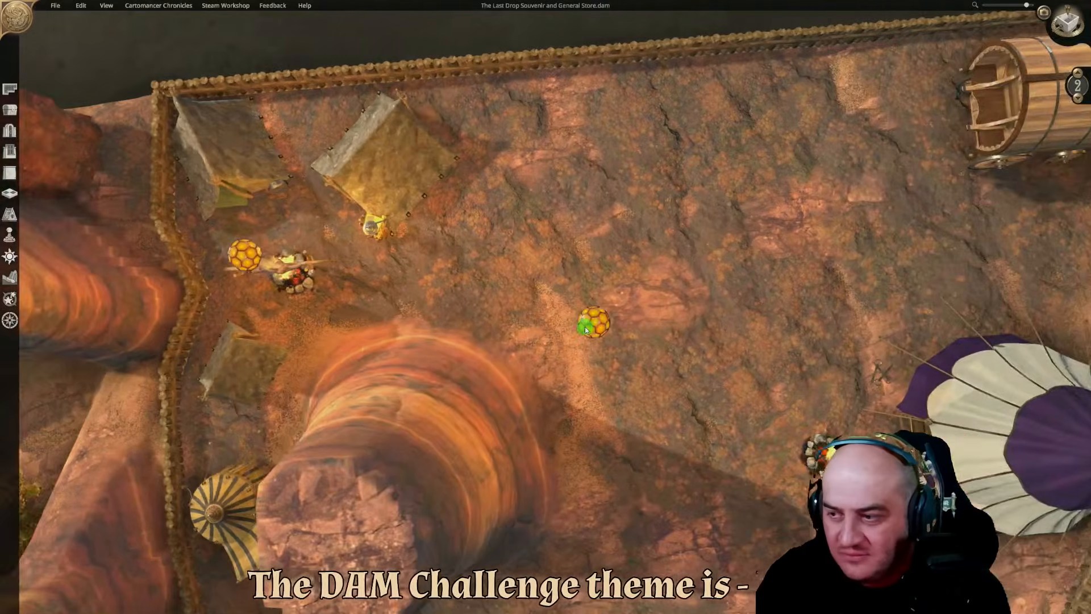
{"action": "key", "text": "s"}
{"action": "left_click", "coordinate": [612, 334]}
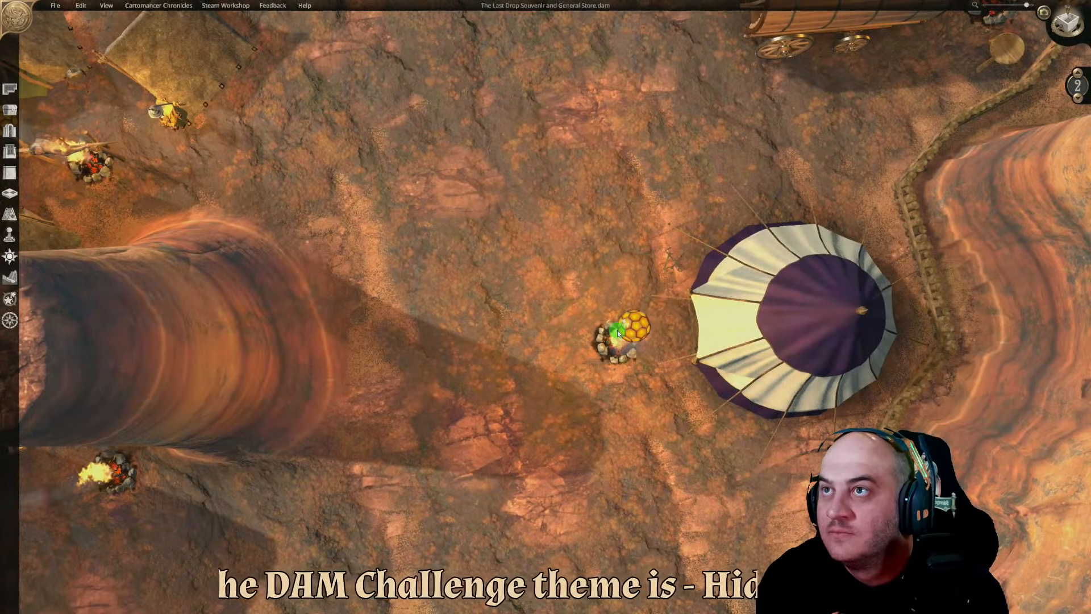
{"action": "key", "text": "d"}
{"action": "key", "text": "w"}
{"action": "left_click", "coordinate": [593, 250]}
Place another light copy beside the wooden wagon near the purple tent
{"action": "key", "text": "s"}
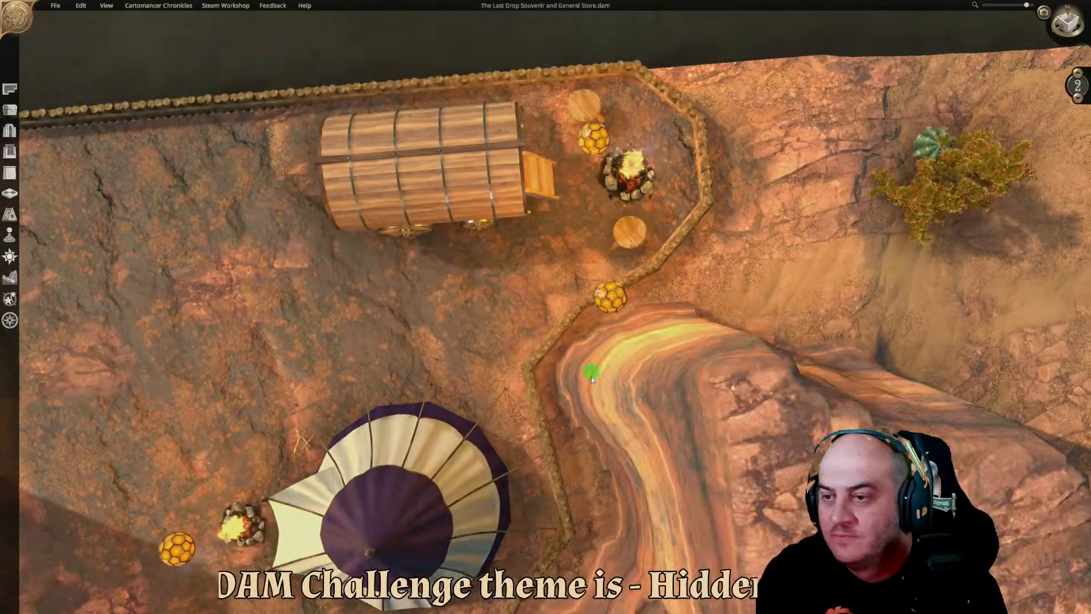
{"action": "key", "text": "a"}
{"action": "left_click", "coordinate": [577, 337]}
Open the object placement catalogue at its downloadable objects and place a light copy beside the striped tent
{"action": "key", "text": "w"}
{"action": "key", "text": "a"}
{"action": "key", "text": "s"}
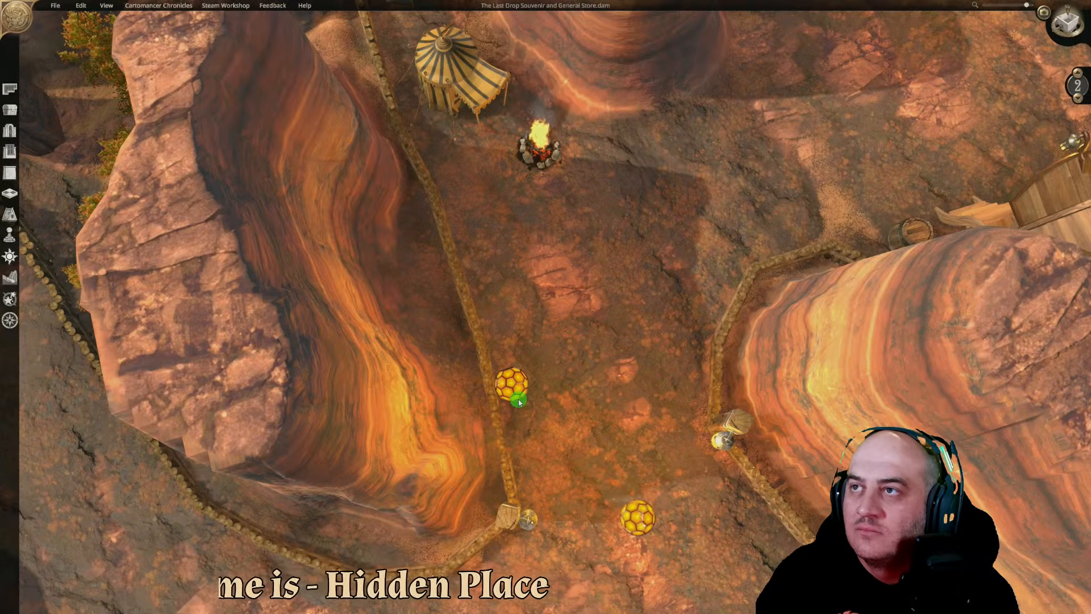
{"action": "key", "text": "w"}
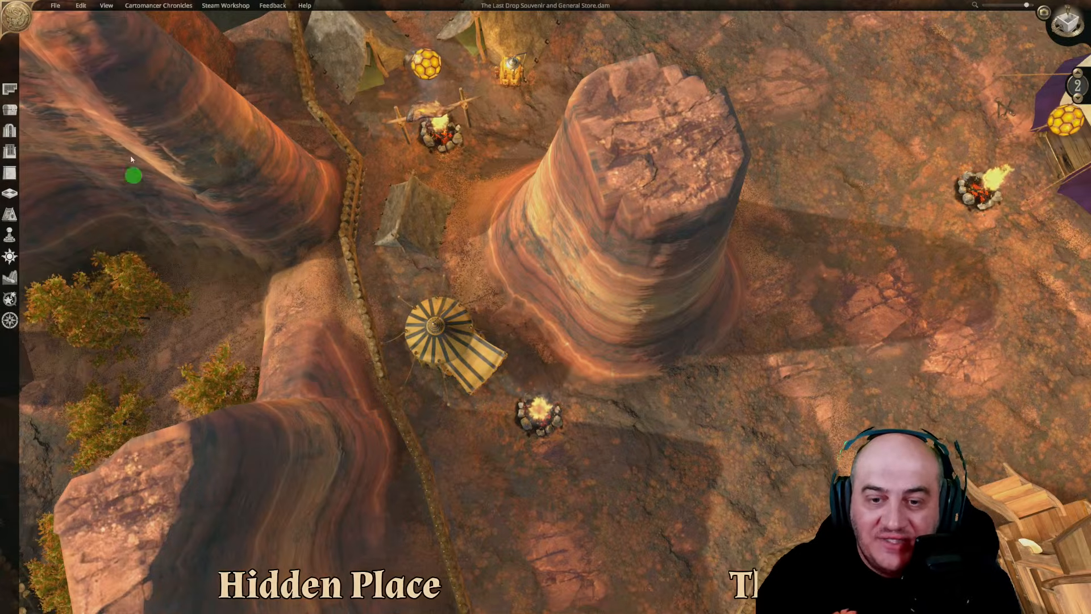
{"action": "left_click", "coordinate": [10, 109]}
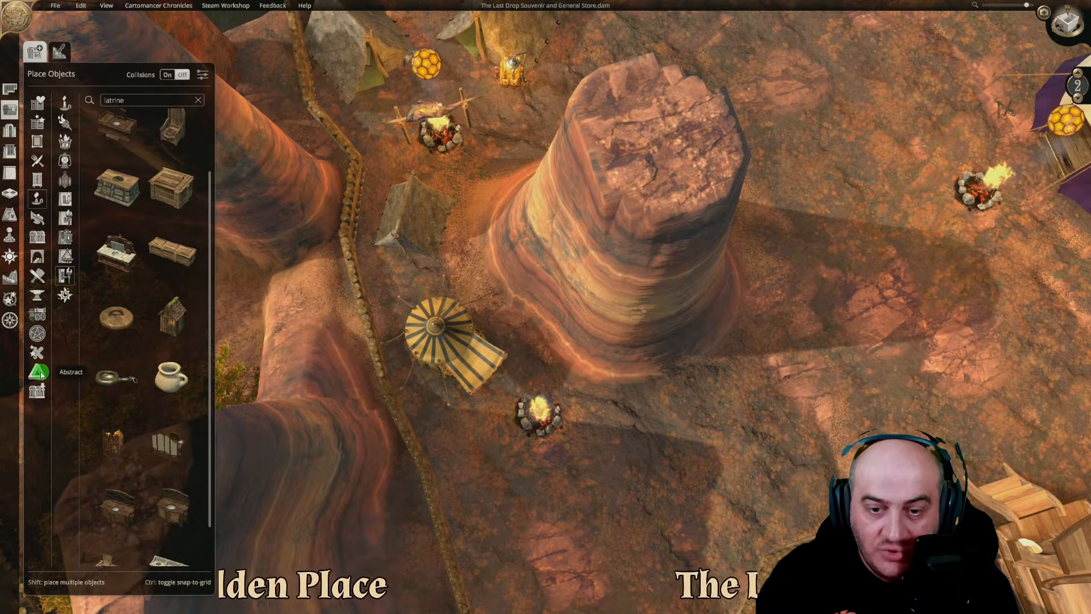
{"action": "left_click", "coordinate": [37, 391]}
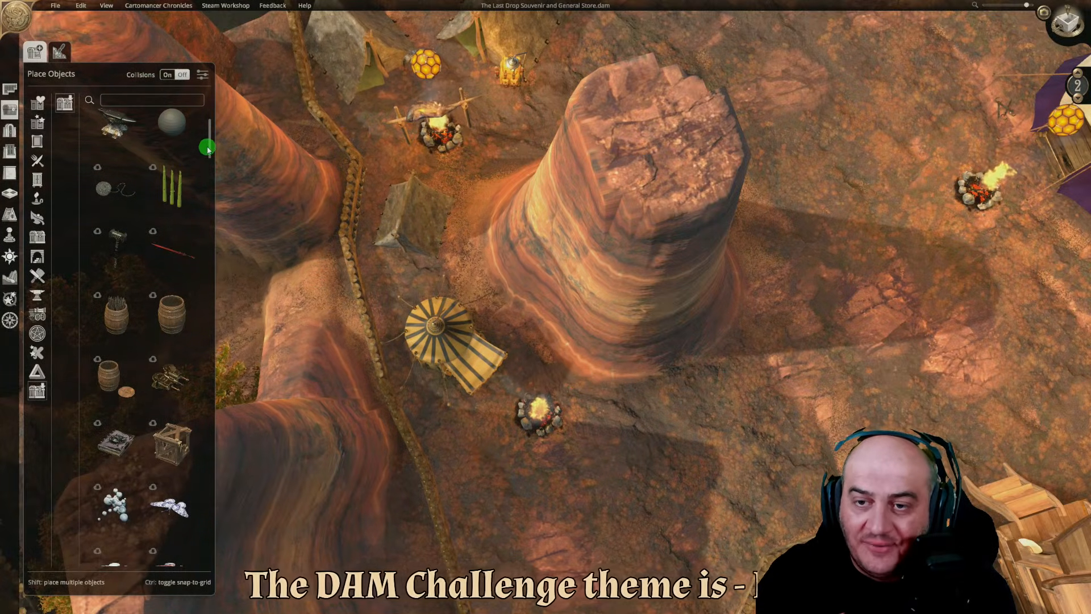
{"action": "scroll", "coordinate": [215, 149], "scroll_direction": "up", "scroll_amount": 1}
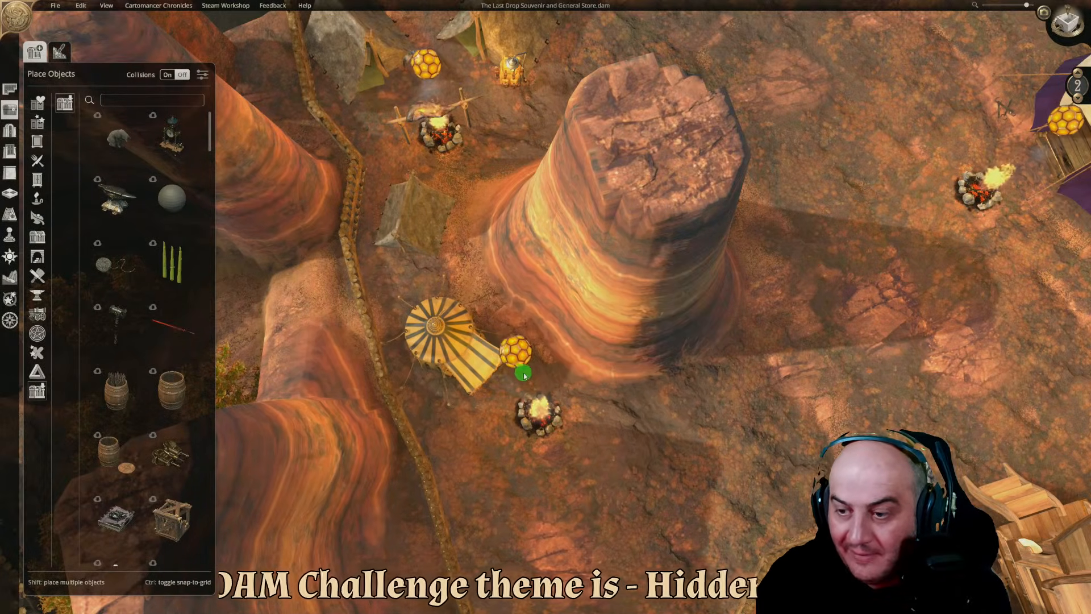
{"action": "left_click", "coordinate": [505, 360]}
Examine the trail lighting from the striped tent past the pond's wooden bridge and steps to the signpost
{"action": "key", "text": "d"}
{"action": "key", "text": "s"}
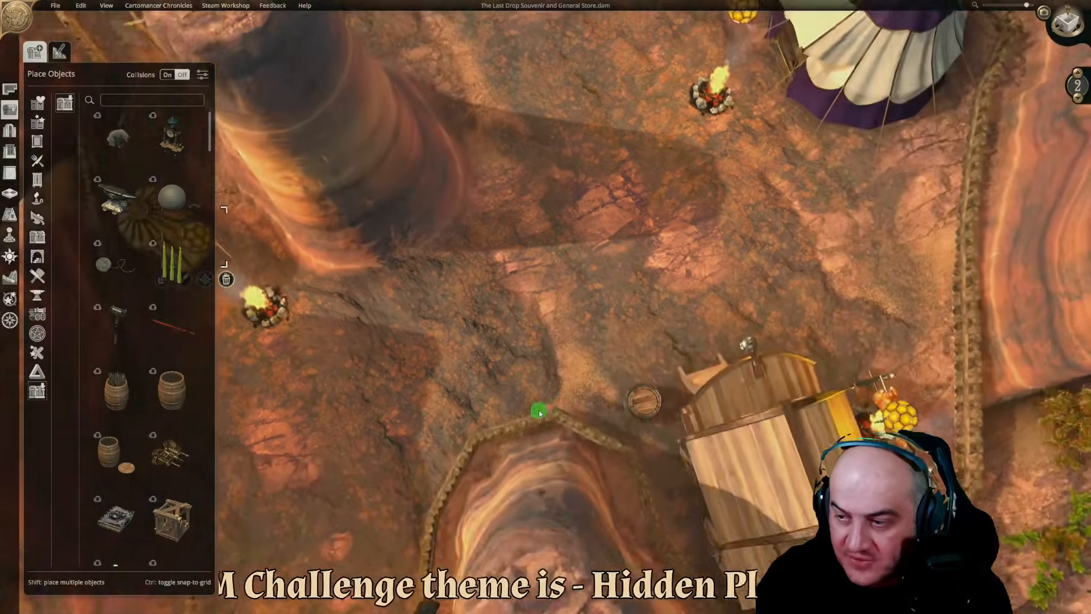
{"action": "key", "text": "a"}
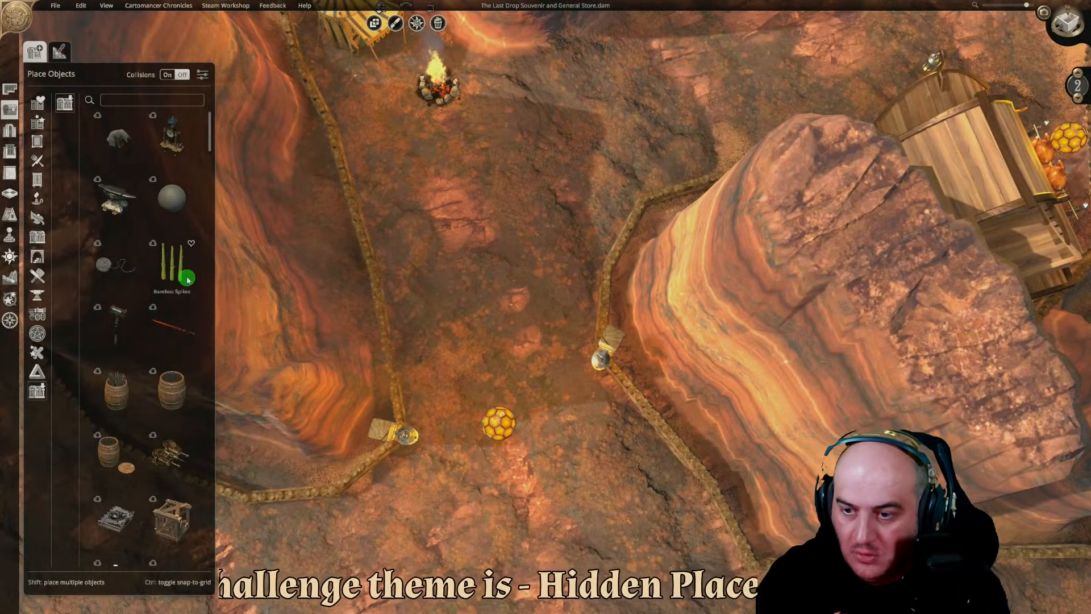
{"action": "key", "text": "s"}
{"action": "key", "text": "d"}
{"action": "key", "text": "d"}
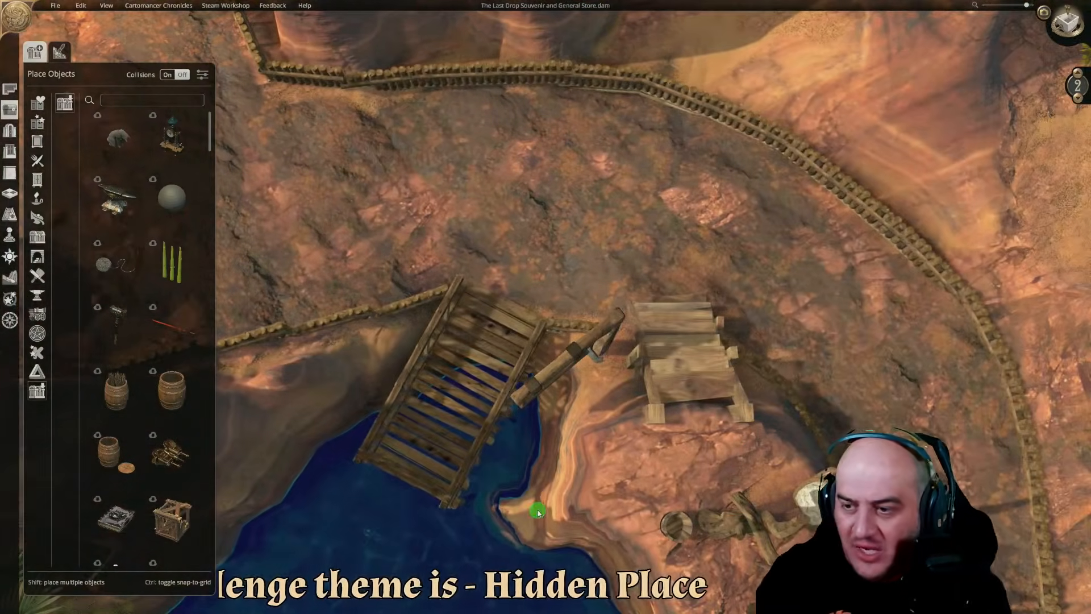
{"action": "key", "text": "a"}
{"action": "middle_click_drag", "start_coordinate": [609, 463], "coordinate": [589, 386]}
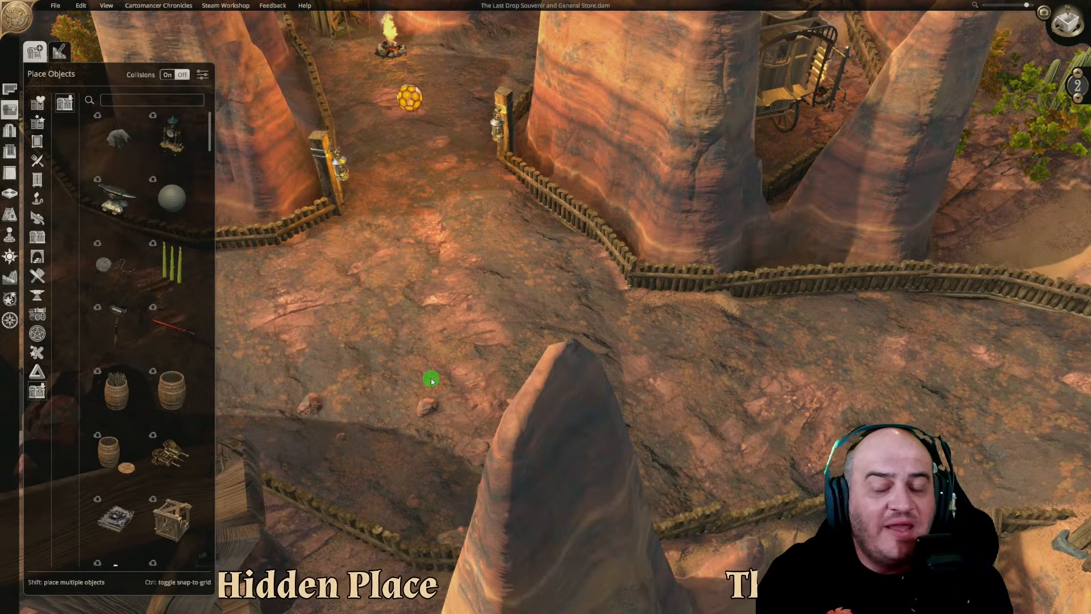
{"action": "key", "text": "w"}
{"action": "middle_click_drag", "start_coordinate": [429, 359], "coordinate": [444, 444]}
{"action": "key", "text": "w"}
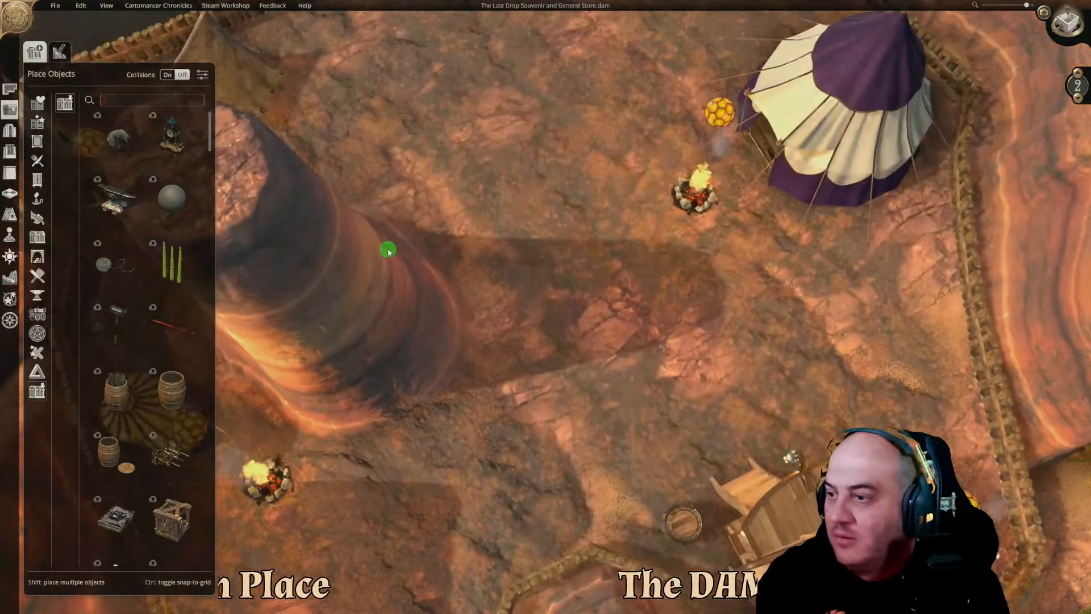
{"action": "key", "text": "d"}
{"action": "key", "text": "s"}
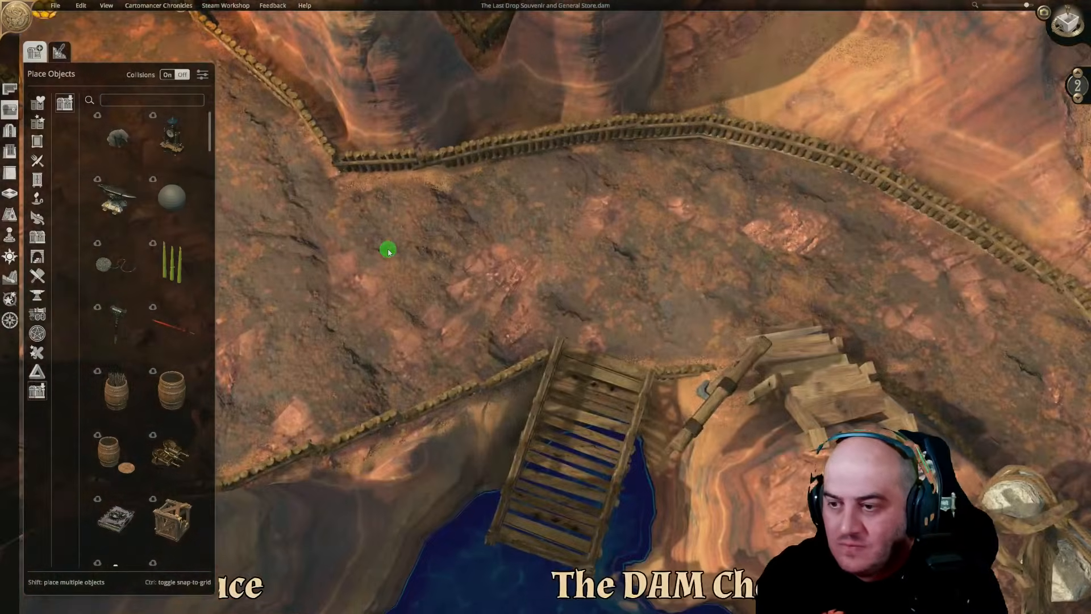
{"action": "middle_click_drag", "start_coordinate": [389, 250], "coordinate": [904, 264]}
{"action": "key", "text": "d"}
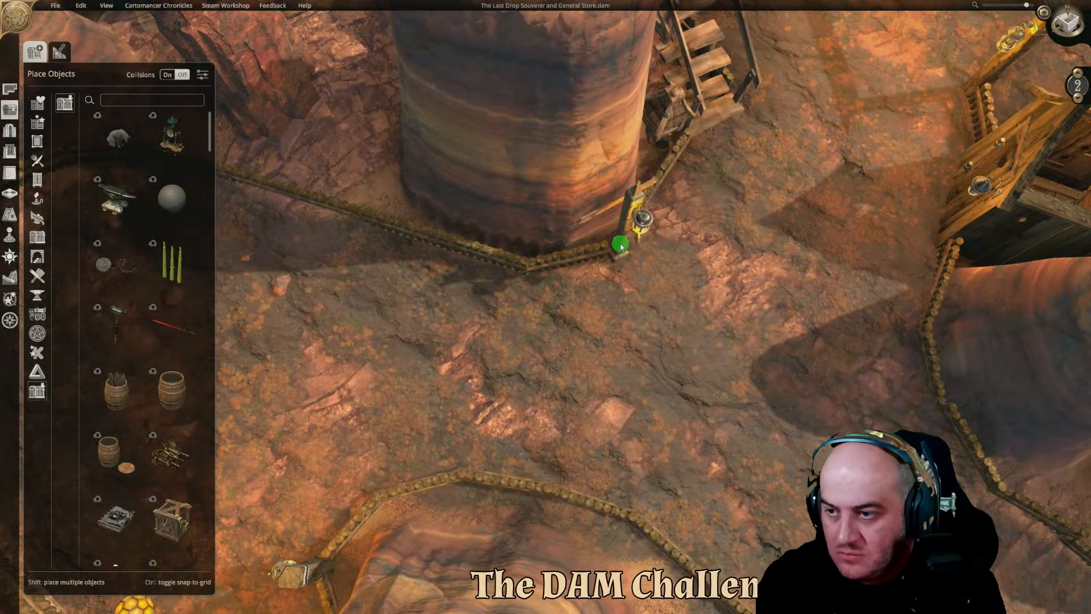
Duplicate the lantern post at the end of the plank beside the outhouse
{"action": "left_click", "coordinate": [620, 246]}
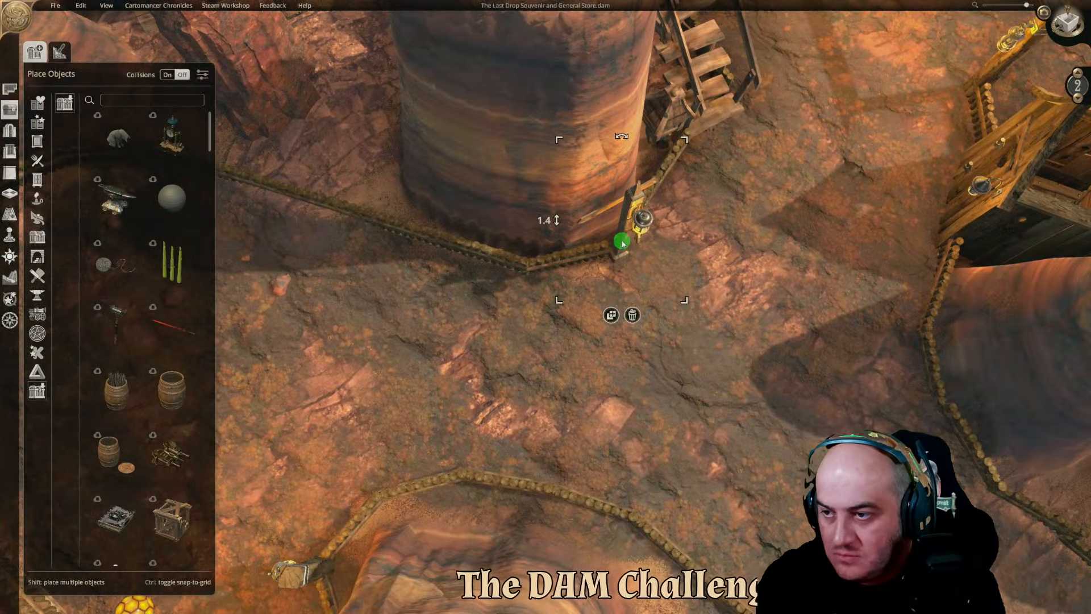
{"action": "key", "text": "d"}
{"action": "key", "text": "w"}
{"action": "left_click", "coordinate": [687, 261]}
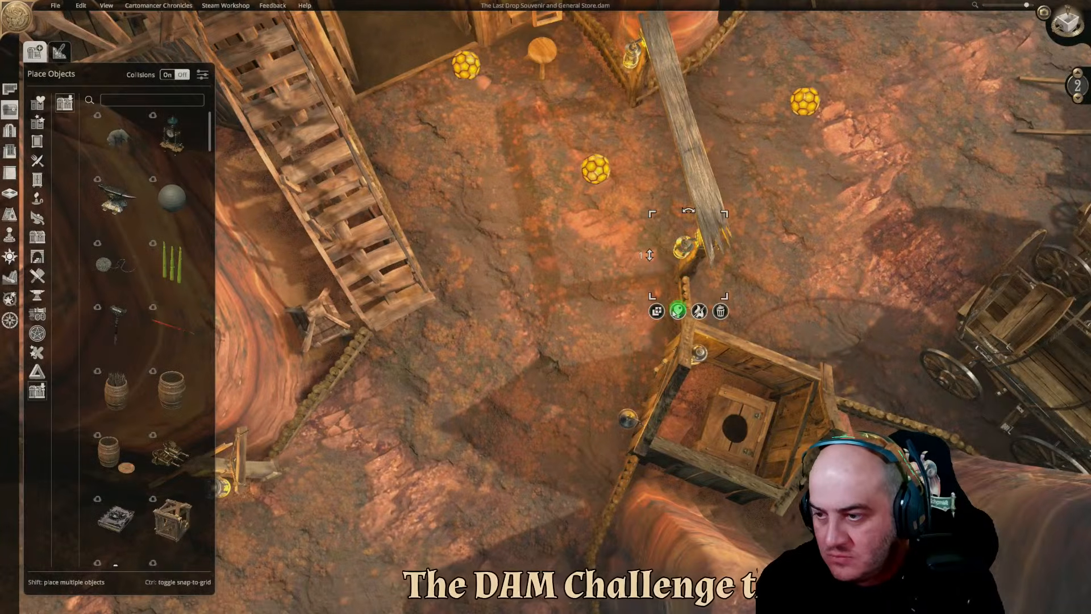
{"action": "left_click", "coordinate": [678, 310]}
Place the lantern post copy where the pond's wooden dock meets the trail fence, at a height of 0.5
{"action": "key", "text": "s"}
{"action": "key", "text": "a"}
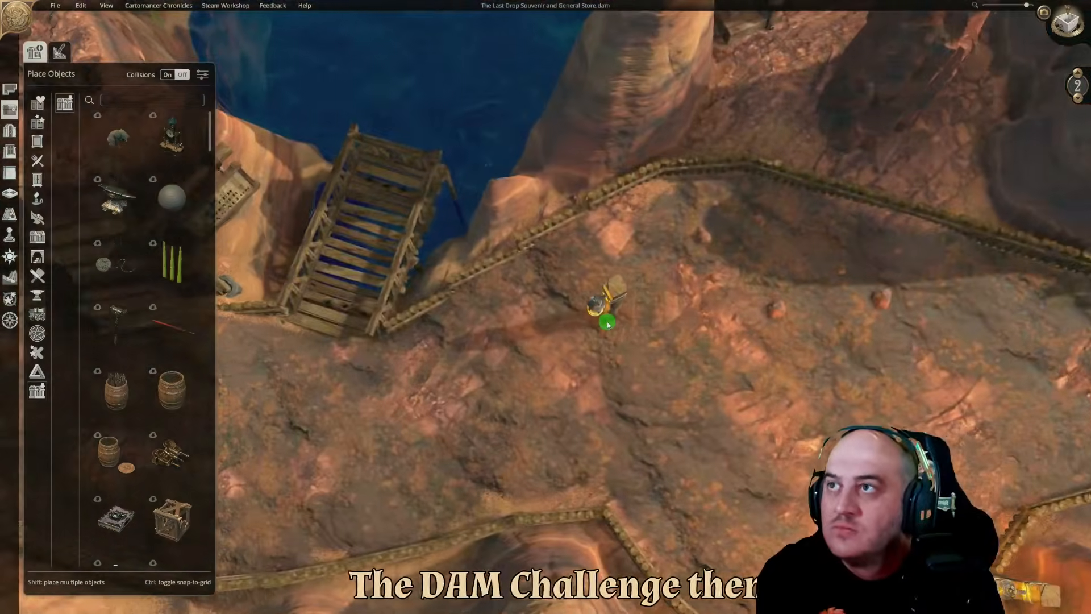
{"action": "key", "text": "s"}
{"action": "key", "text": "a"}
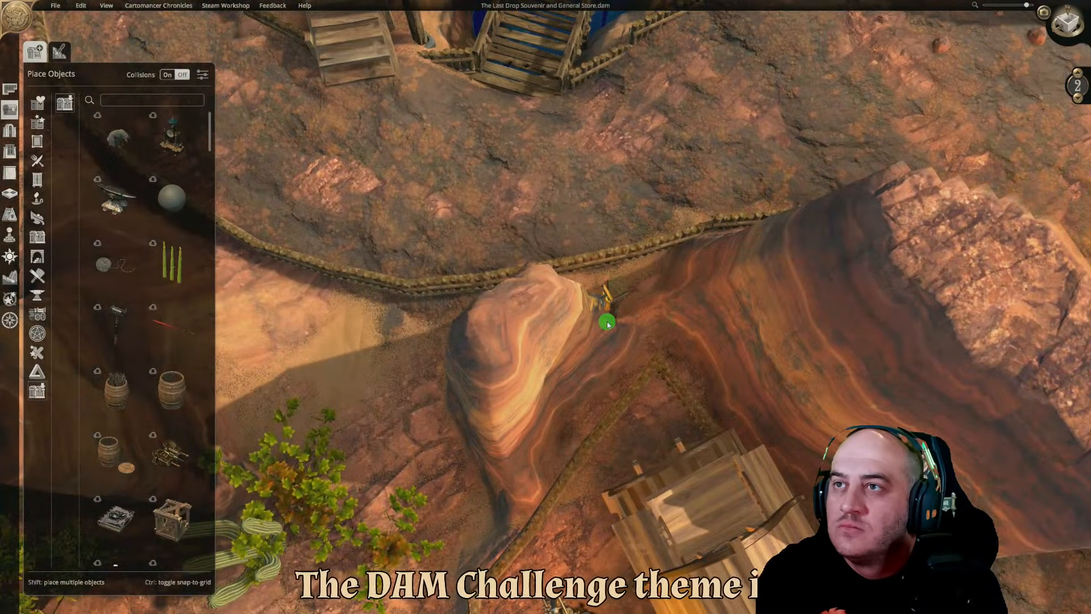
{"action": "key", "text": "w"}
{"action": "key", "text": "a"}
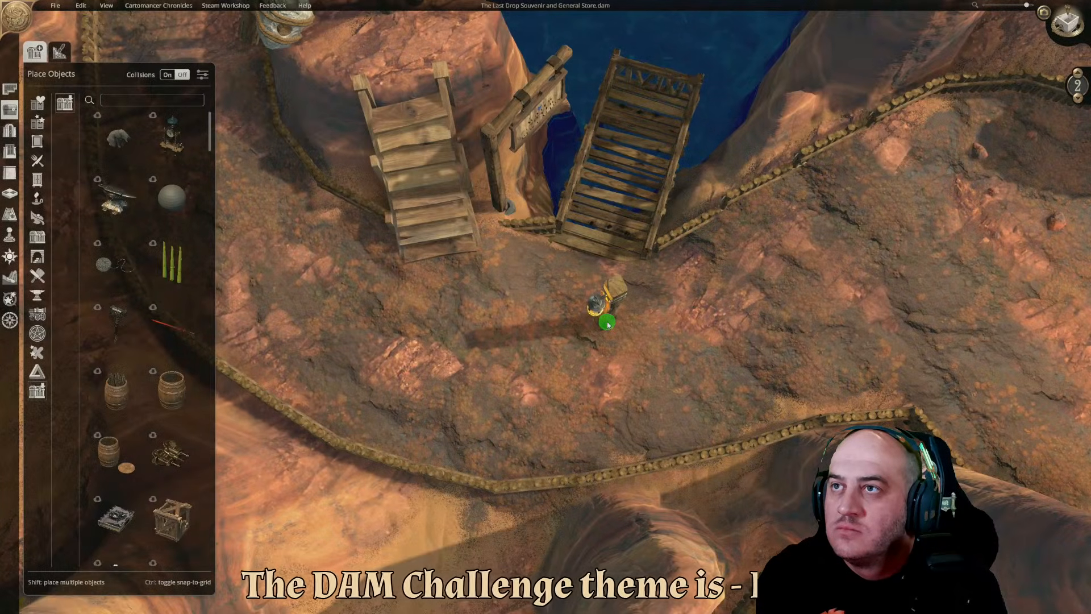
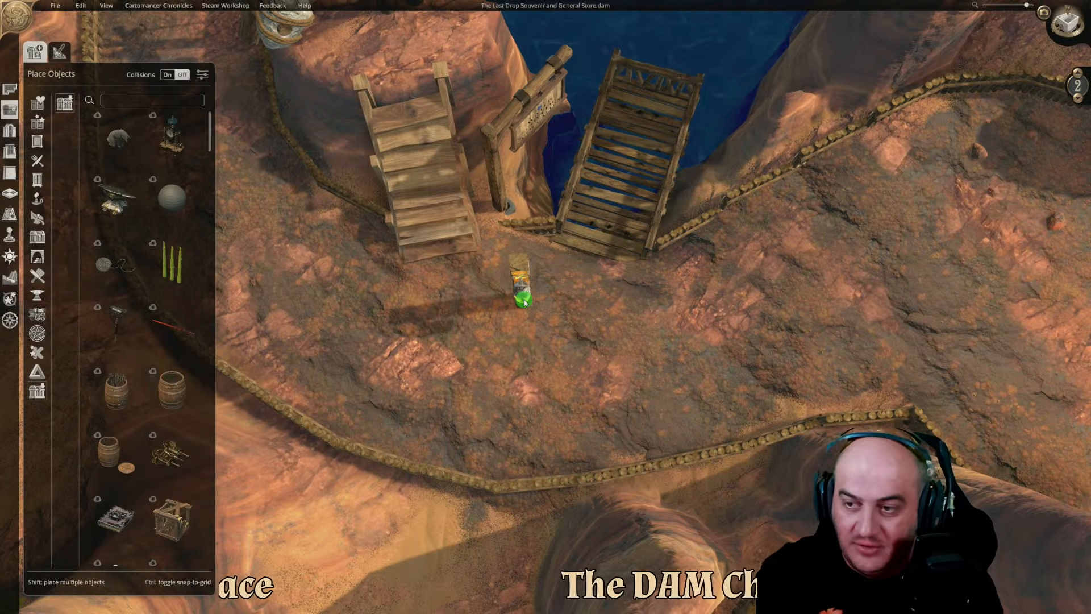
{"action": "key", "text": "w"}
{"action": "key", "text": "a"}
{"action": "key", "text": "d"}
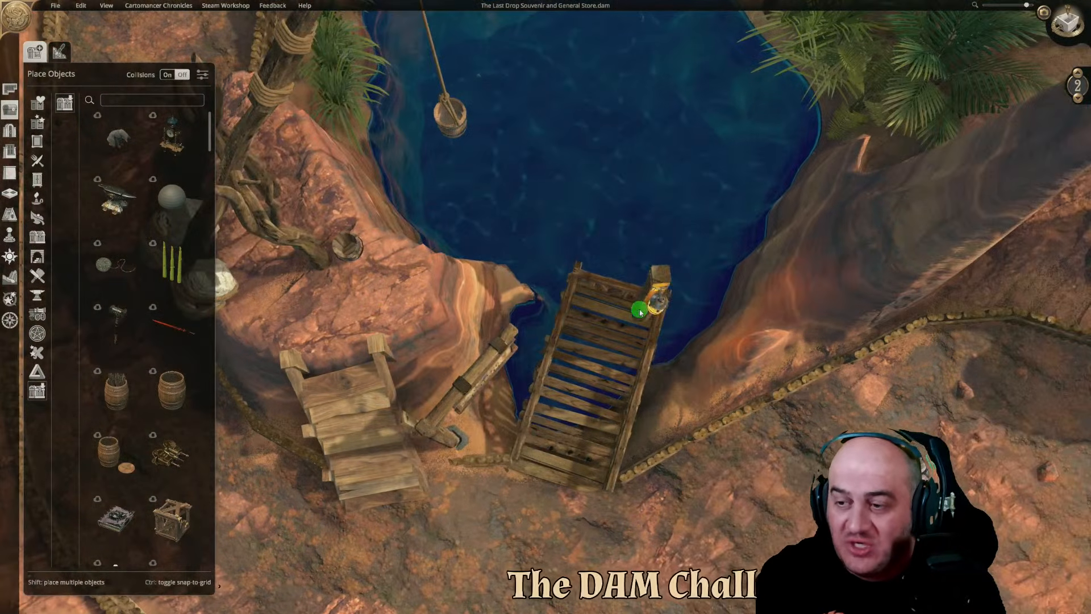
{"action": "middle_click_drag", "start_coordinate": [633, 325], "coordinate": [615, 259]}
{"action": "key", "text": "s"}
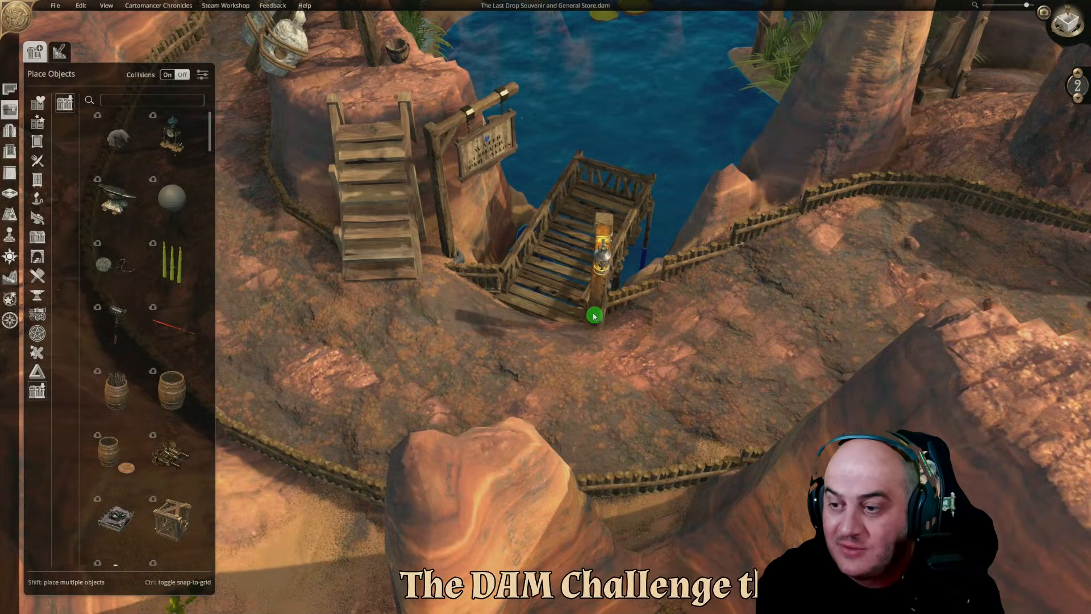
{"action": "left_click", "coordinate": [589, 310]}
{"action": "left_click_drag", "start_coordinate": [570, 266], "coordinate": [588, 294]}
{"action": "left_click_drag", "start_coordinate": [591, 249], "coordinate": [589, 241]}
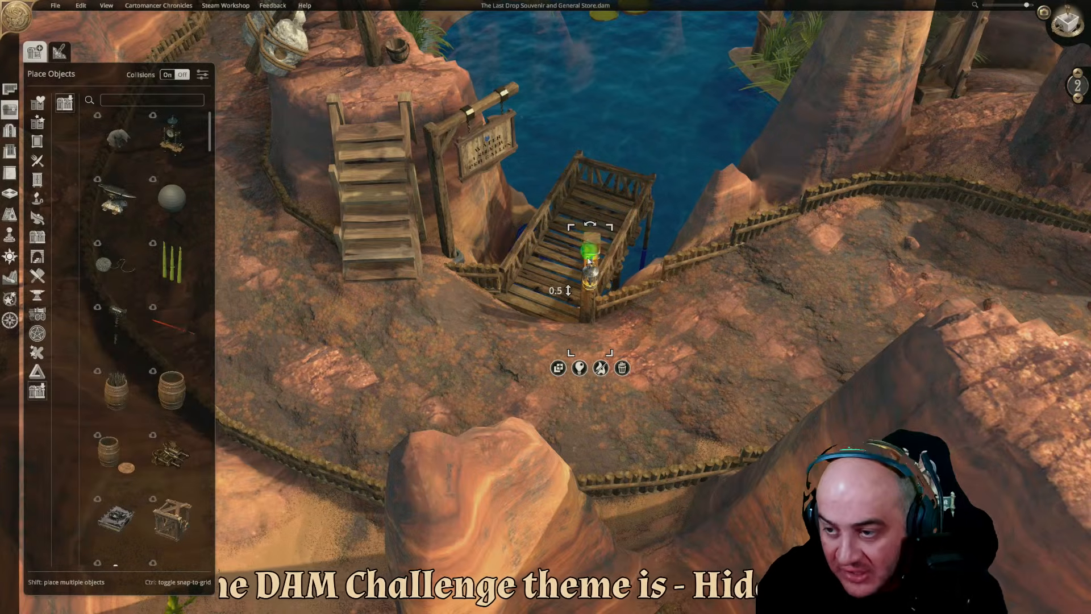
Duplicate the lantern post at the dock, place the copy by the wooden steps up the rock and raise it to 2.7
{"action": "left_click", "coordinate": [561, 366]}
{"action": "key", "text": "a"}
{"action": "key", "text": "w"}
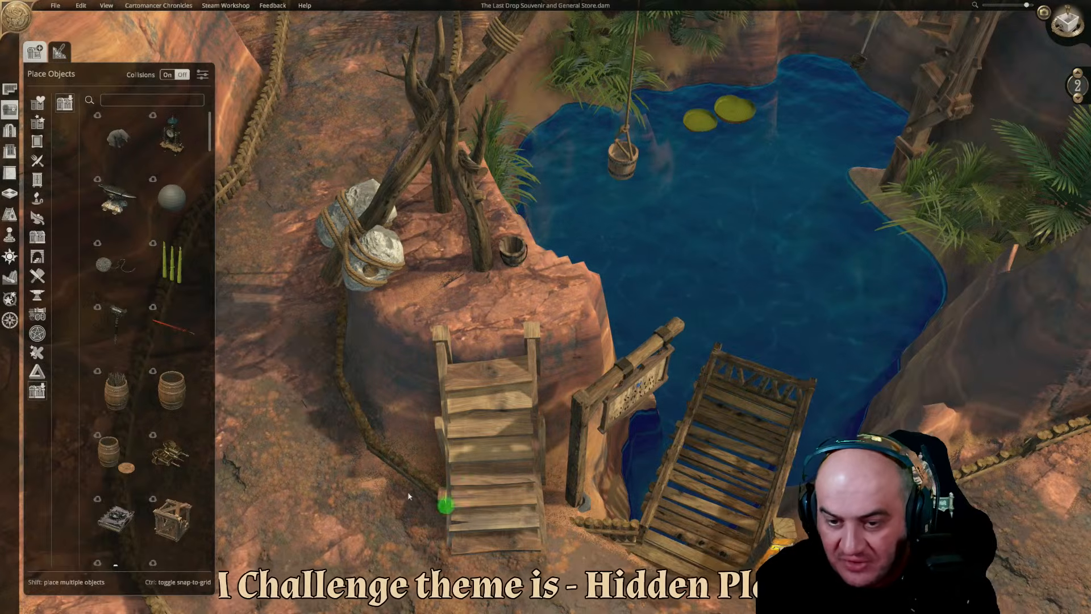
{"action": "key", "text": "s"}
{"action": "left_click", "coordinate": [631, 335]}
{"action": "left_click", "coordinate": [601, 412]}
{"action": "key", "text": "w"}
{"action": "key", "text": "a"}
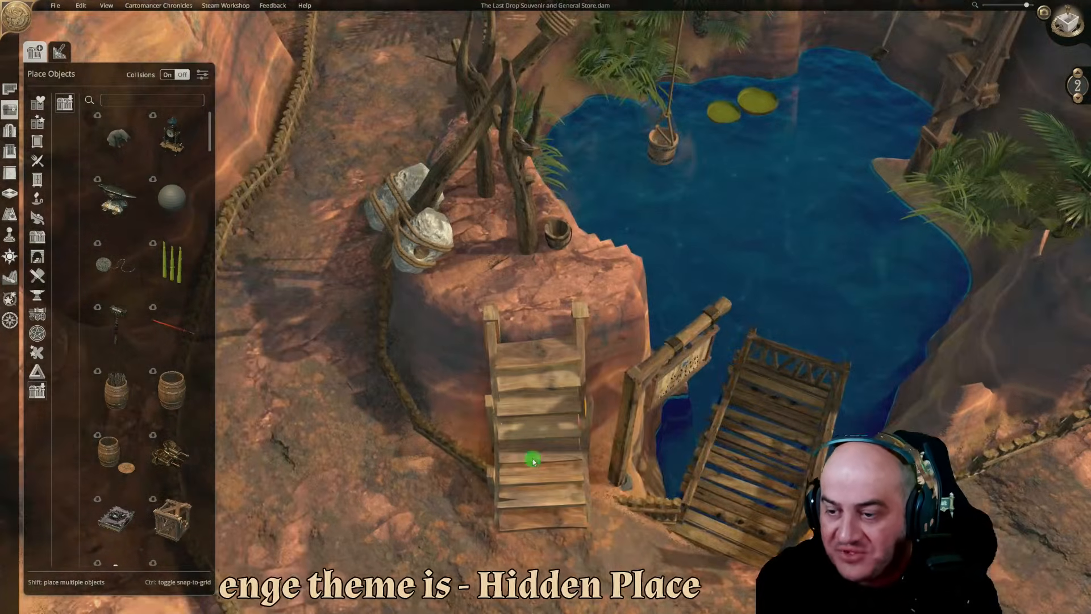
{"action": "left_click", "coordinate": [507, 406]}
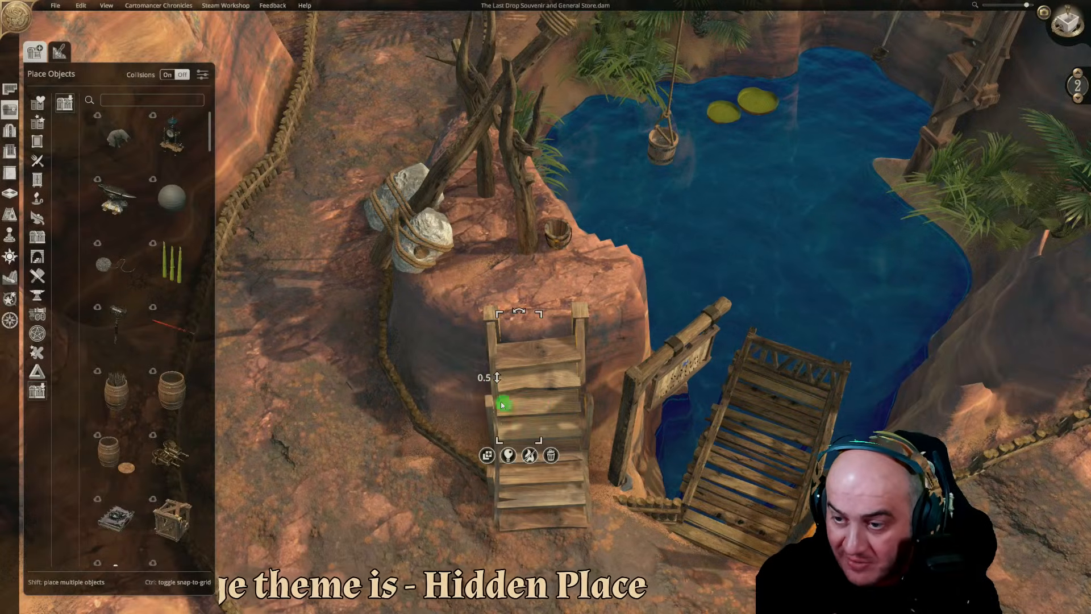
{"action": "left_click_drag", "start_coordinate": [499, 376], "coordinate": [484, 236]}
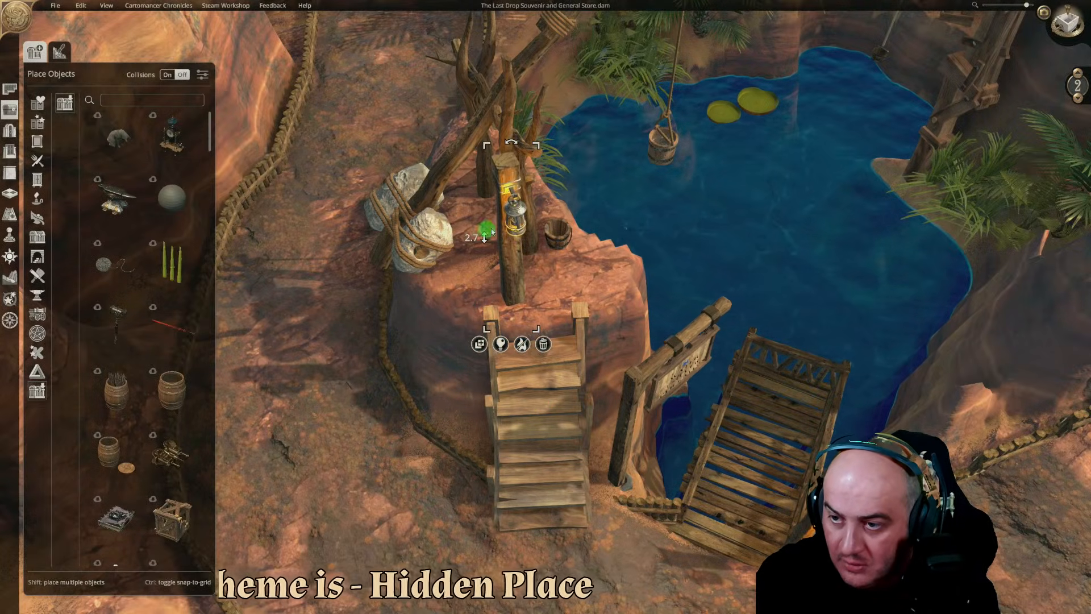
Adjust the lantern post so it stands beside the top of the wooden steps up the rock, and deselect it
{"action": "left_click_drag", "start_coordinate": [508, 160], "coordinate": [476, 193]}
{"action": "left_click_drag", "start_coordinate": [453, 267], "coordinate": [458, 293]}
{"action": "middle_click_drag", "start_coordinate": [640, 334], "coordinate": [686, 246]}
{"action": "left_click_drag", "start_coordinate": [548, 235], "coordinate": [543, 276]}
{"action": "left_click", "coordinate": [356, 452]}
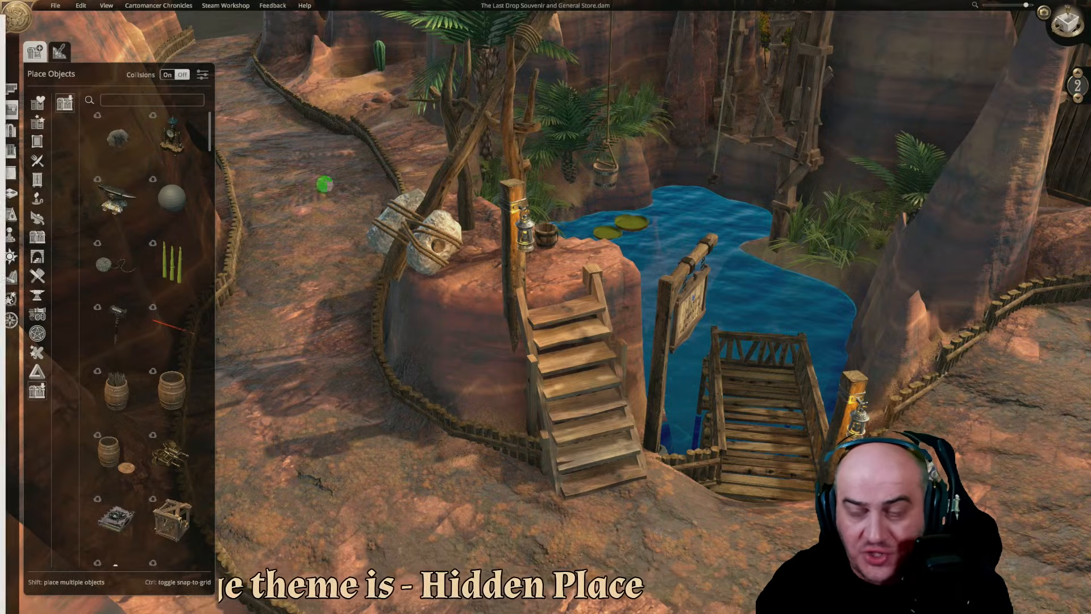
Switch to the browser's Dungeon Alchemist store page, show the live broadcast's chat, collapse the broadcast and return to the map
{"action": "key", "text": "alt+Tab"}
{"action": "right_click", "coordinate": [63, 8]}
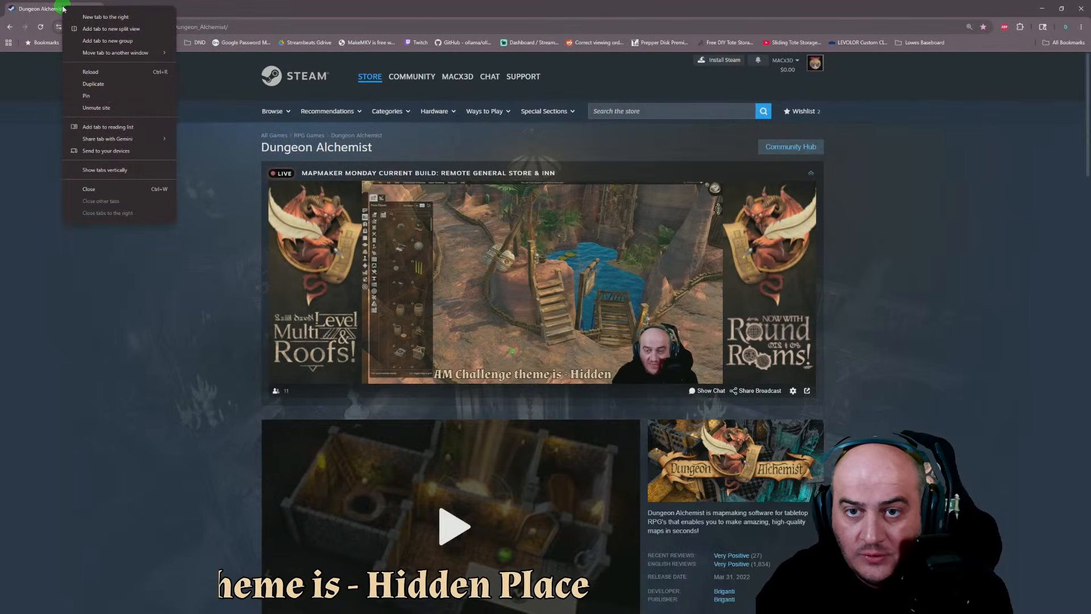
{"action": "left_click", "coordinate": [223, 341]}
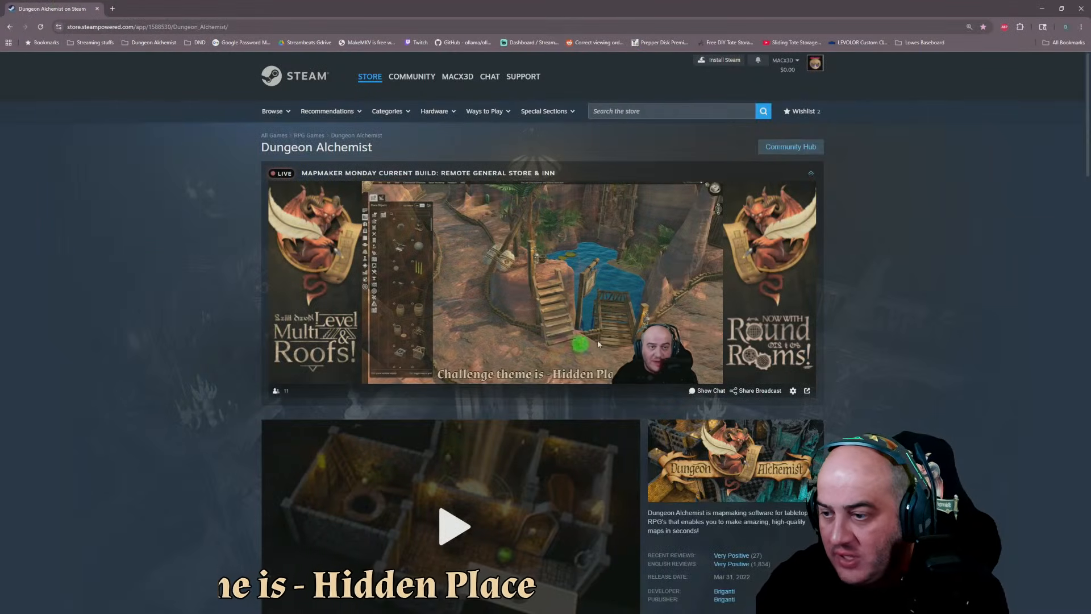
{"action": "left_click", "coordinate": [709, 392]}
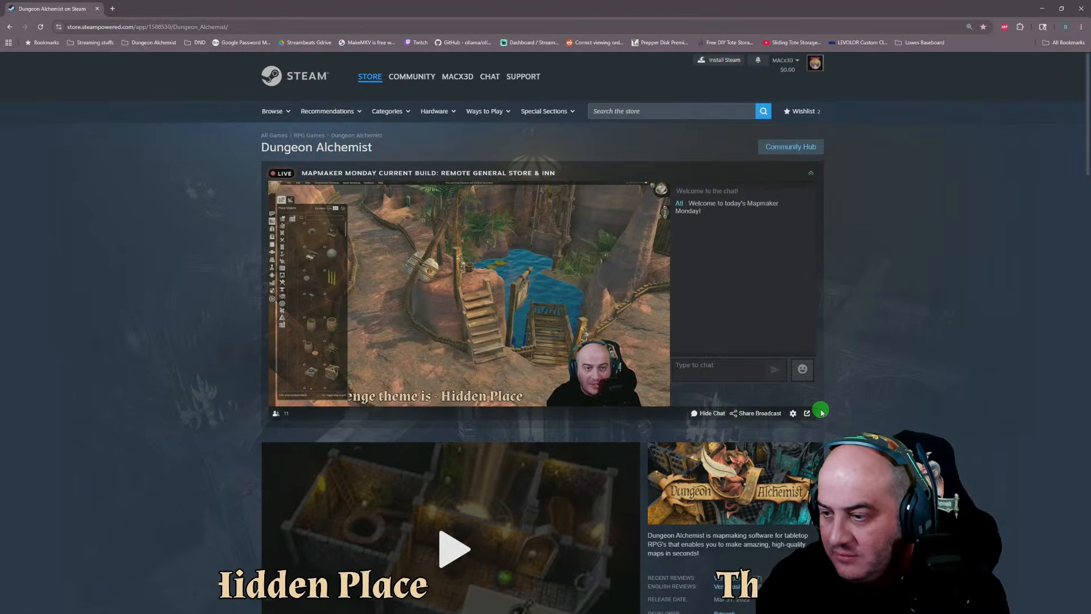
{"action": "left_click", "coordinate": [811, 172]}
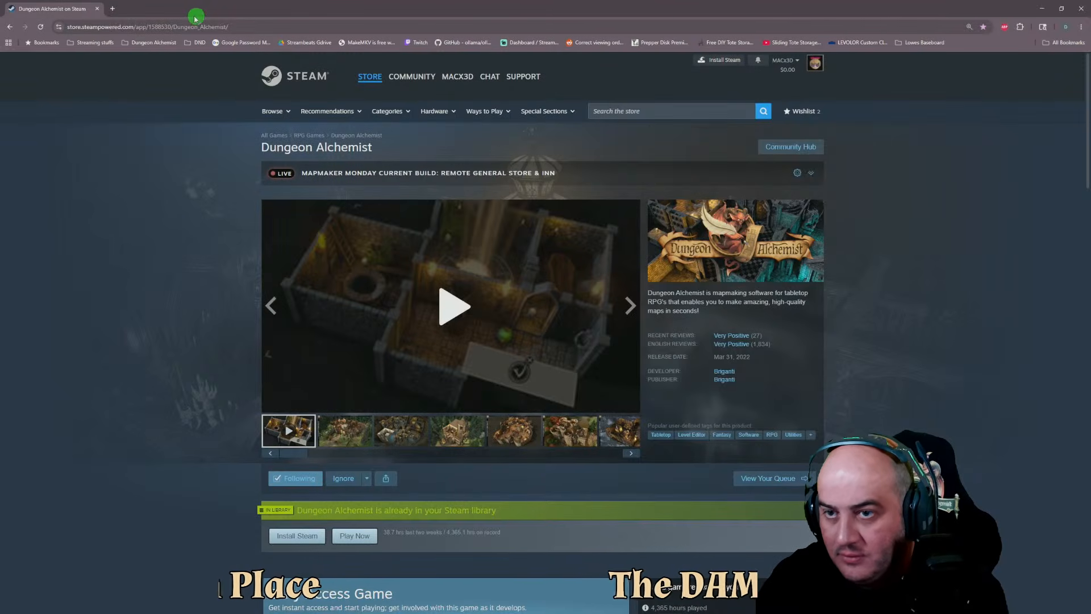
{"action": "key", "text": "alt+Tab"}
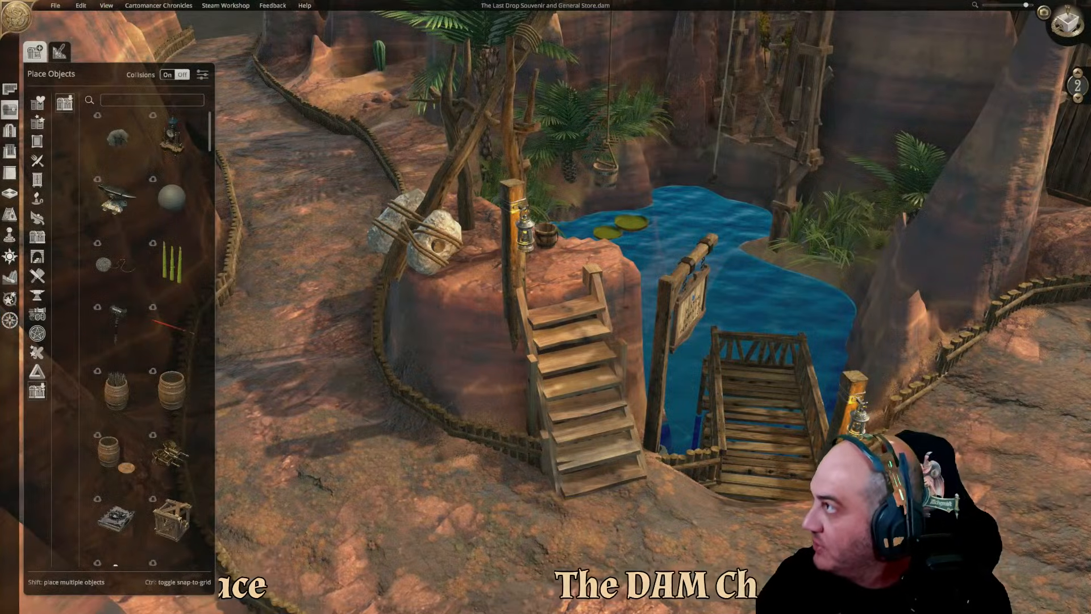
Switch to Steam, view the Dungeon Alchemist Workshop collections and the collection creation form, and close Steam
{"action": "key", "text": "alt+Tab"}
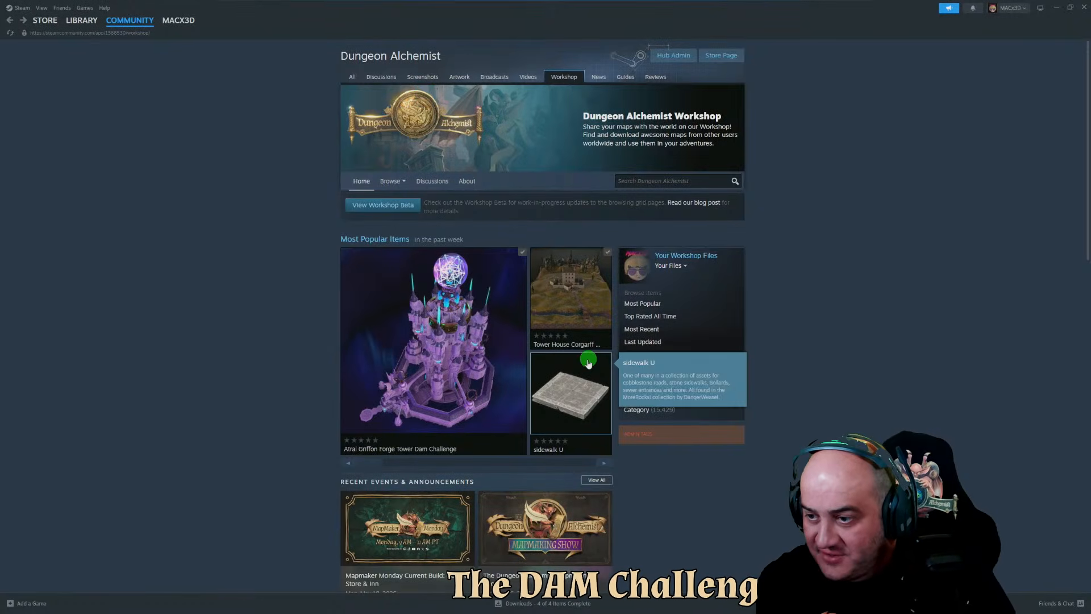
{"action": "left_click", "coordinate": [400, 182]}
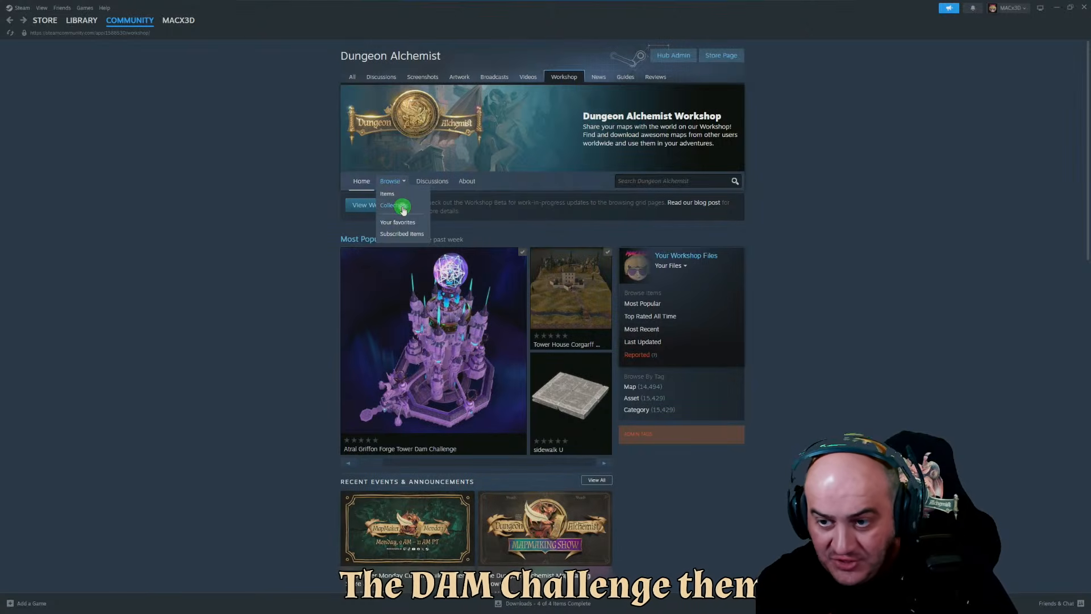
{"action": "left_click", "coordinate": [403, 207]}
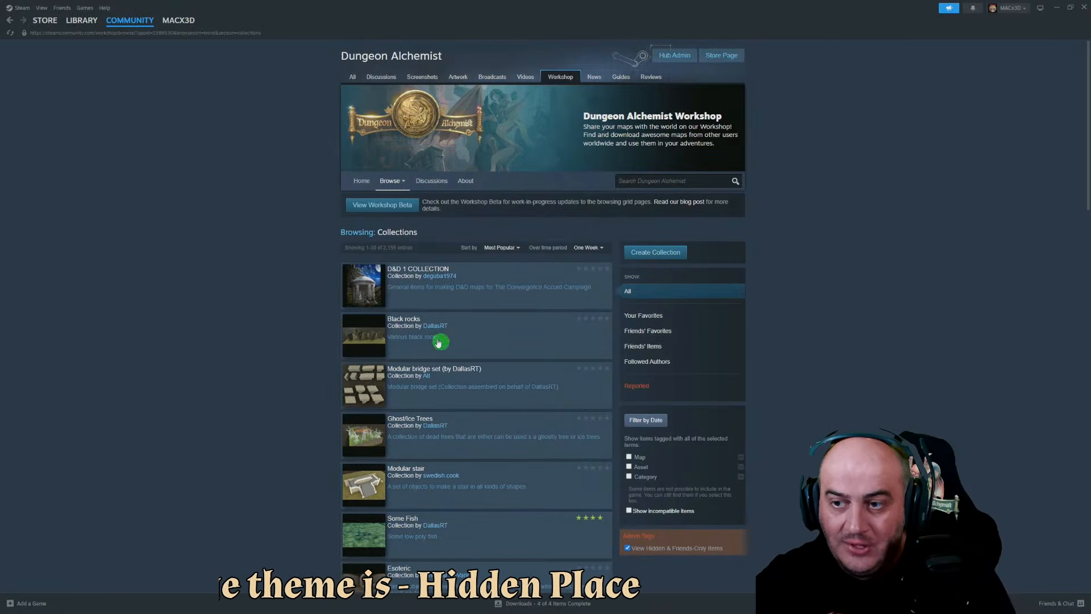
{"action": "left_click", "coordinate": [644, 254]}
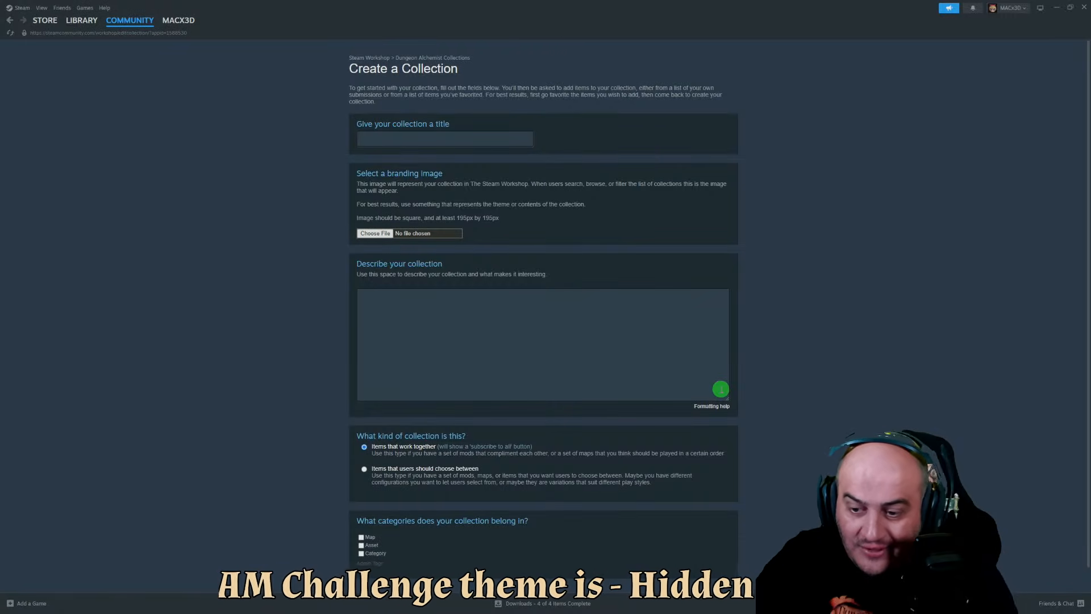
{"action": "left_click", "coordinate": [9, 21]}
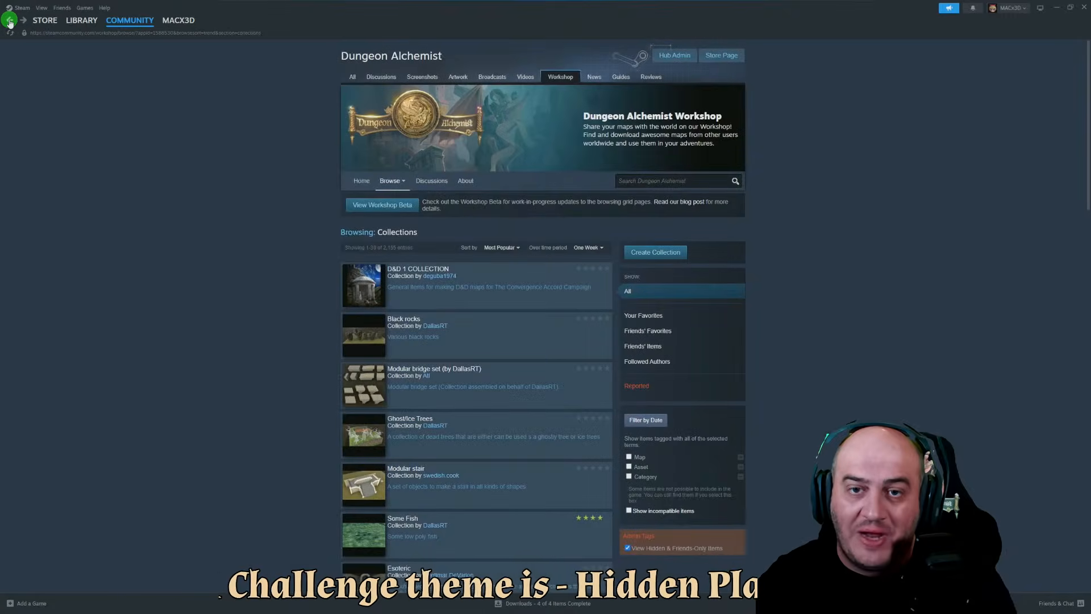
{"action": "left_click", "coordinate": [85, 34]}
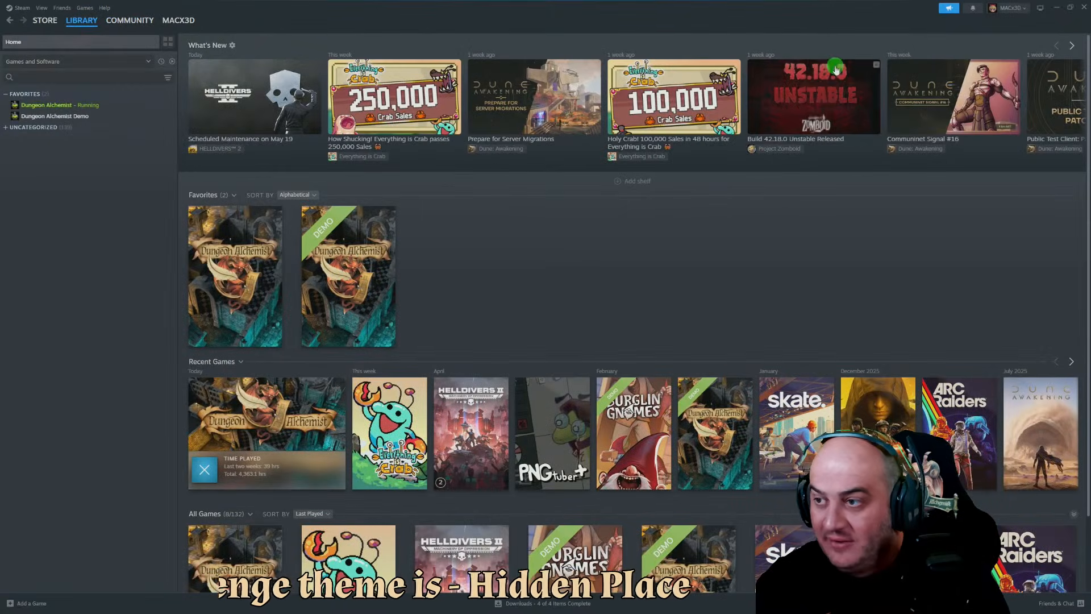
{"action": "left_click", "coordinate": [1081, 7]}
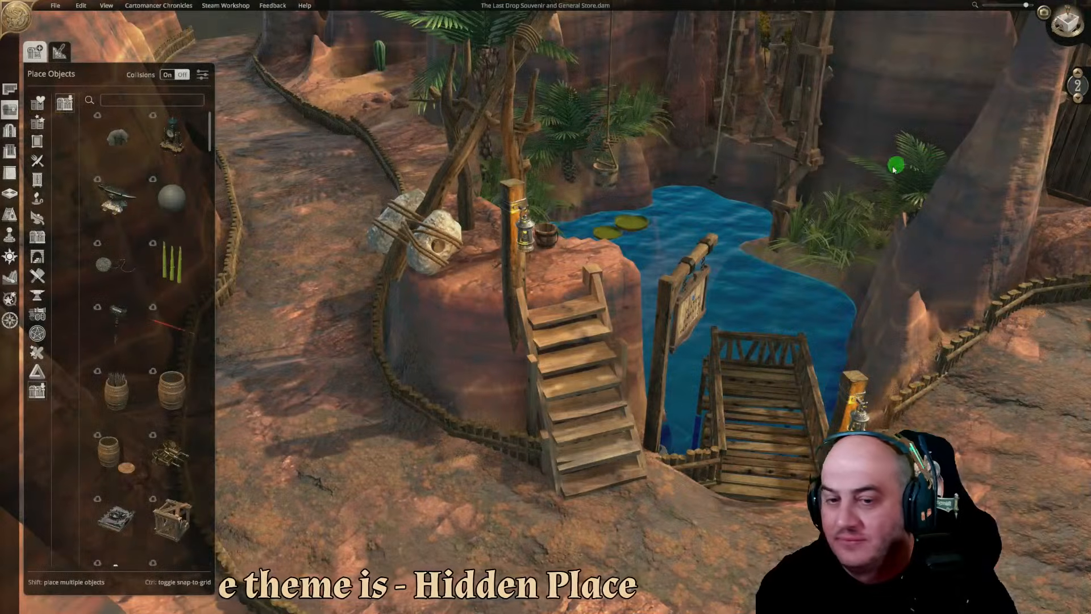
Close the object library and examine the lighting of the camps around the wooden wagon and striped tents
{"action": "left_click", "coordinate": [17, 111]}
{"action": "scroll", "coordinate": [647, 499], "scroll_direction": "down", "scroll_amount": 5}
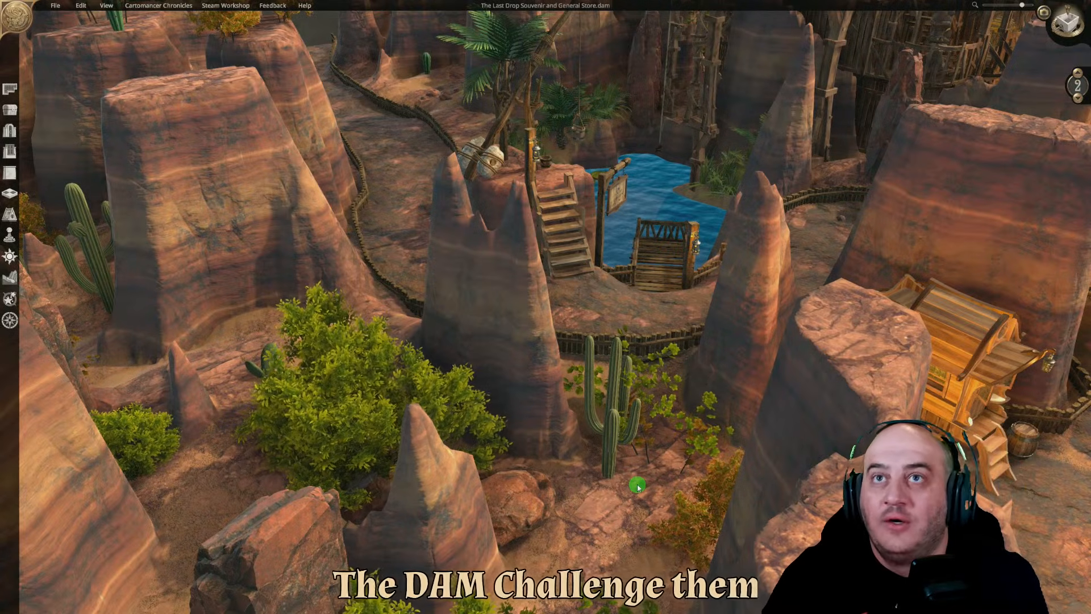
{"action": "middle_click_drag", "start_coordinate": [660, 541], "coordinate": [684, 594]}
{"action": "key", "text": "d"}
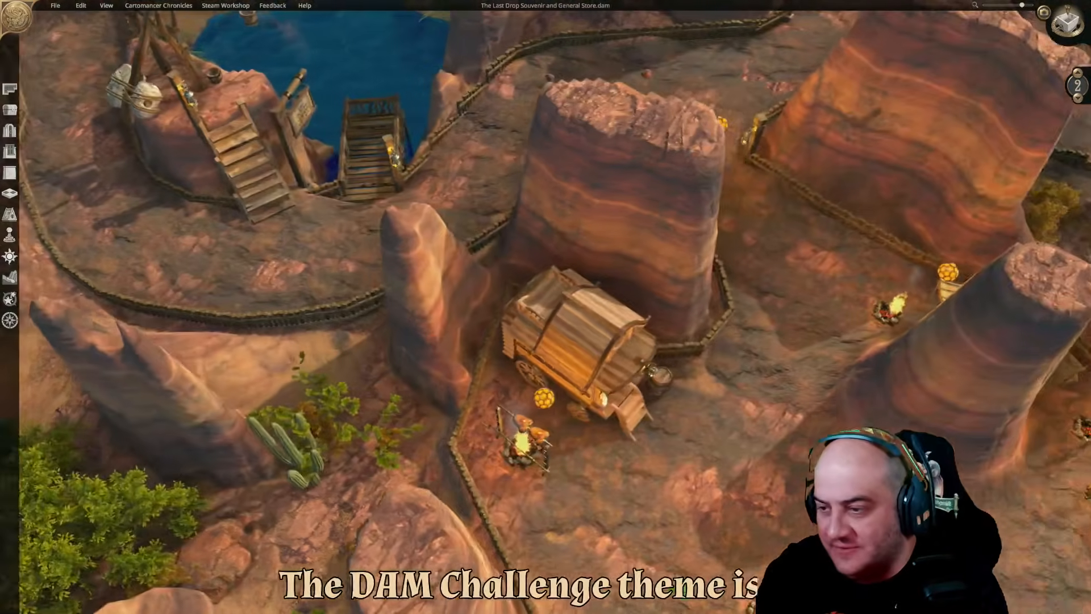
{"action": "key", "text": "s"}
{"action": "key", "text": "d"}
{"action": "key", "text": "w"}
{"action": "middle_click_drag", "start_coordinate": [683, 595], "coordinate": [636, 590]}
{"action": "key", "text": "s"}
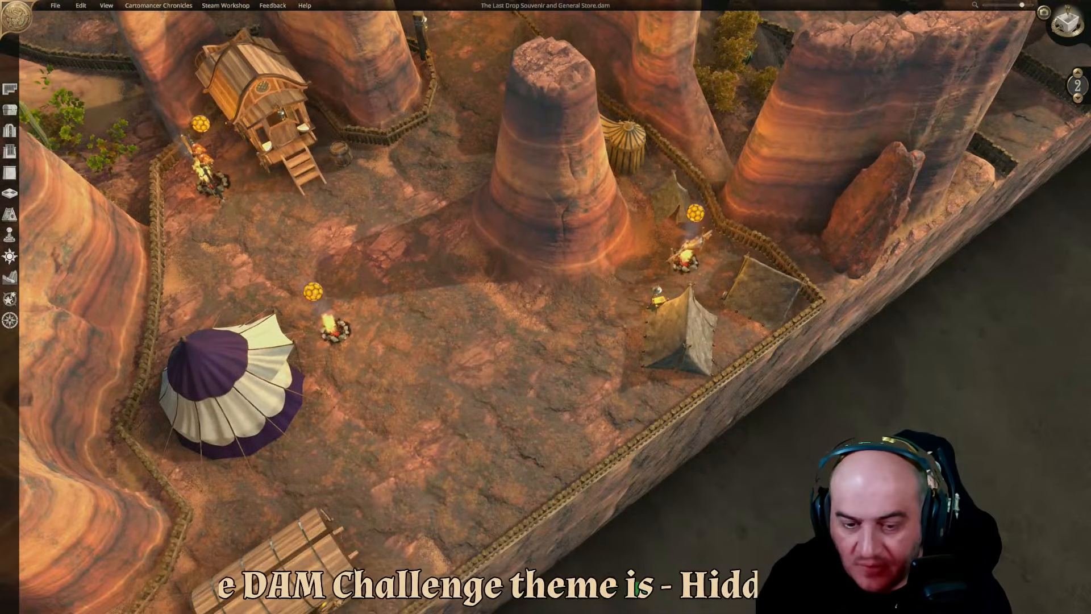
{"action": "key", "text": "w"}
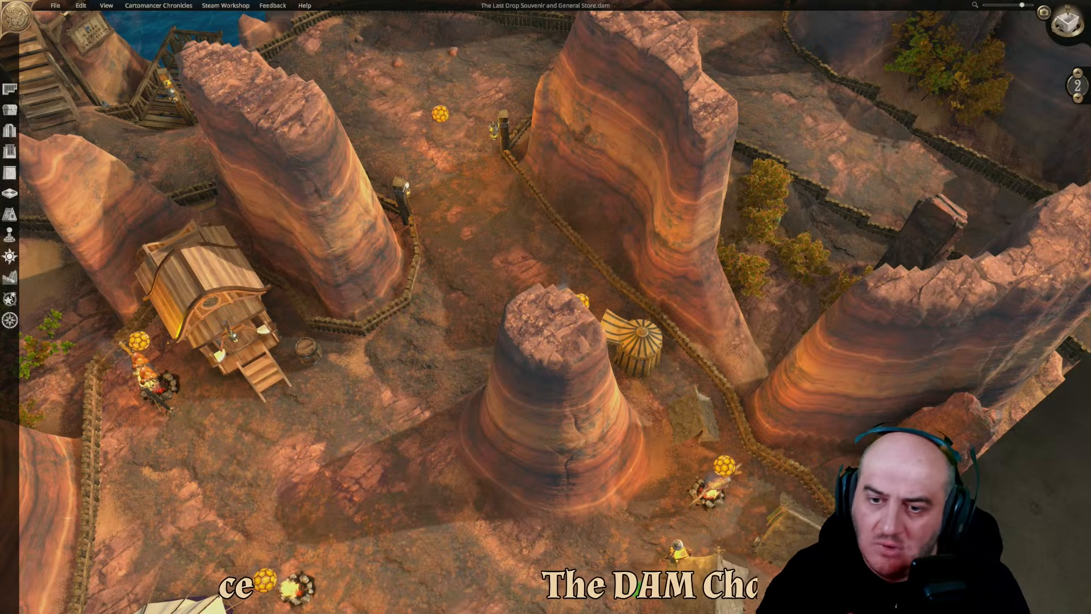
Examine the trail lighting from the wooden wagon past the pond's dock to the store entrance
{"action": "middle_click_drag", "start_coordinate": [437, 460], "coordinate": [220, 423]}
{"action": "key", "text": "w"}
{"action": "key", "text": "w"}
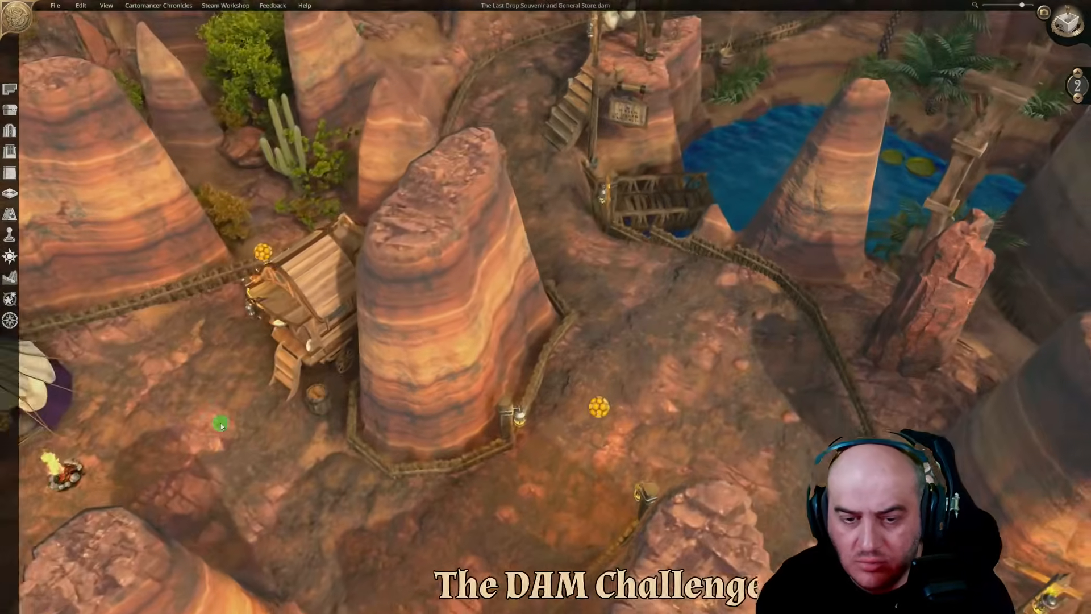
{"action": "key", "text": "s"}
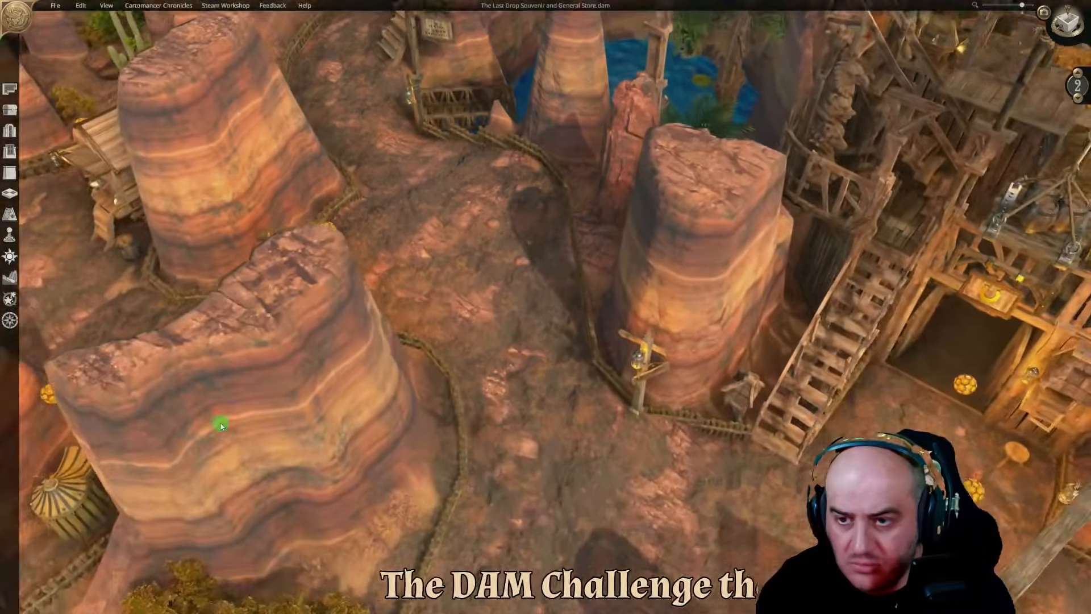
{"action": "scroll", "coordinate": [444, 469], "scroll_direction": "up", "scroll_amount": 2}
{"action": "key", "text": "w"}
{"action": "middle_click_drag", "start_coordinate": [443, 470], "coordinate": [662, 468]}
{"action": "key", "text": "a"}
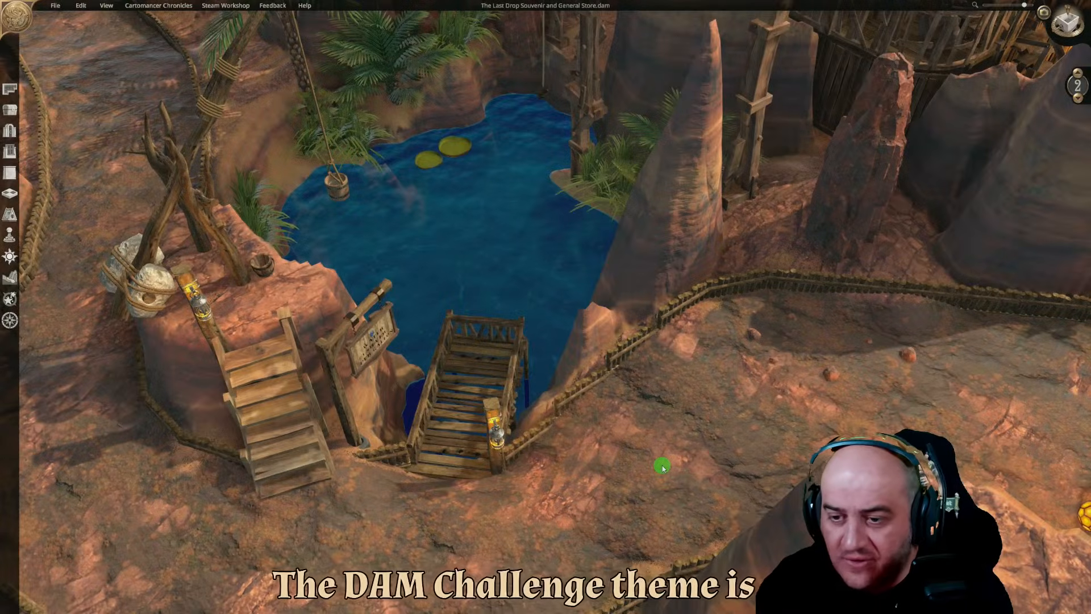
{"action": "key", "text": "d"}
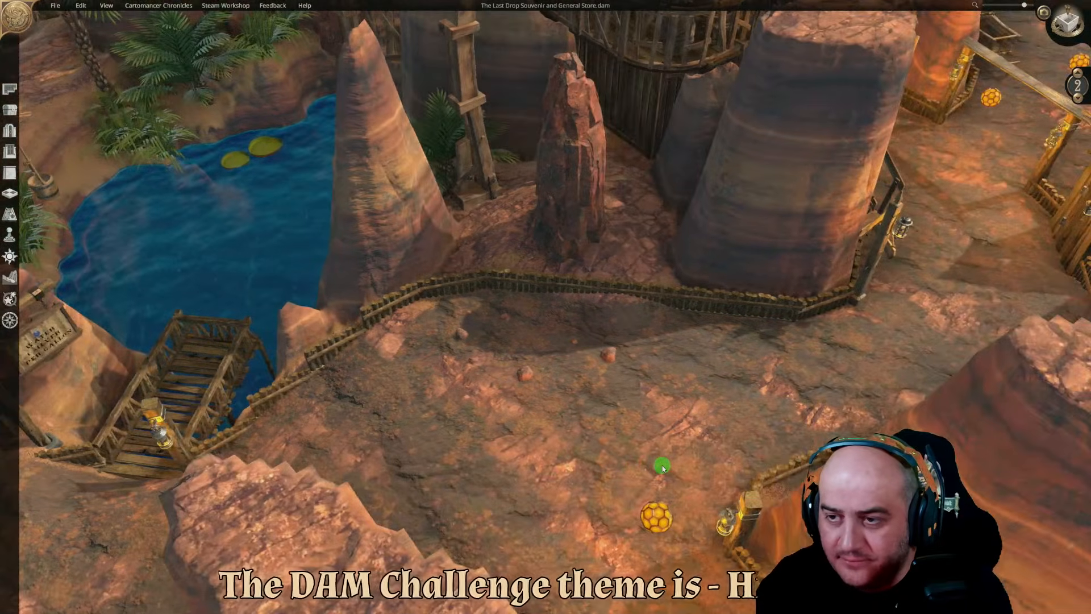
{"action": "key", "text": "d"}
{"action": "key", "text": "w"}
{"action": "middle_click_drag", "start_coordinate": [662, 465], "coordinate": [597, 482]}
Duplicate the abstract light in front of the store entrance and place the copy at the foot of the signpost
{"action": "left_click", "coordinate": [582, 232]}
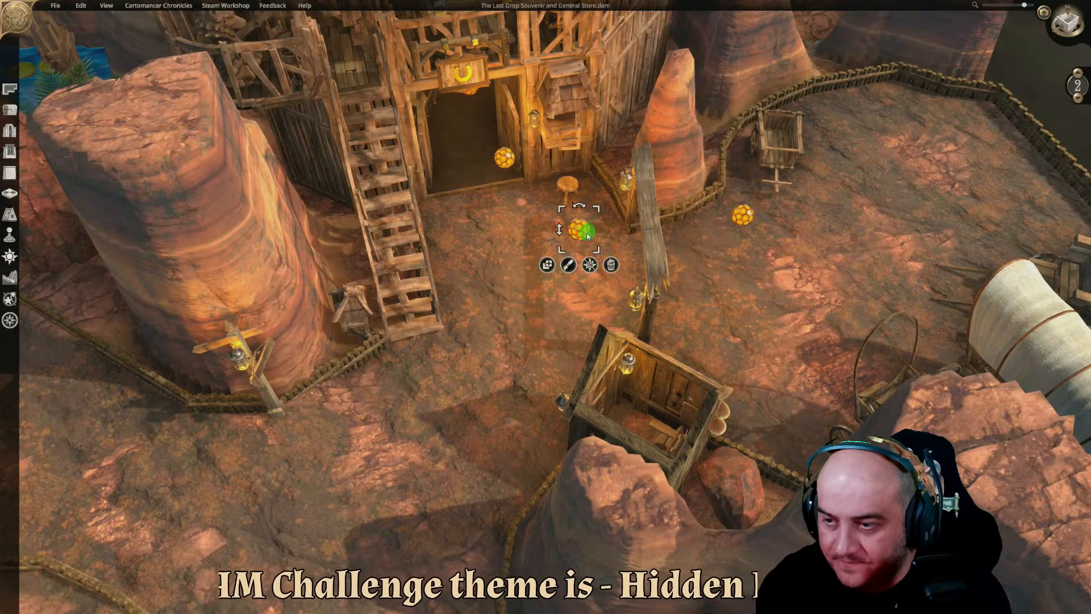
{"action": "left_click", "coordinate": [543, 262]}
{"action": "key", "text": "a"}
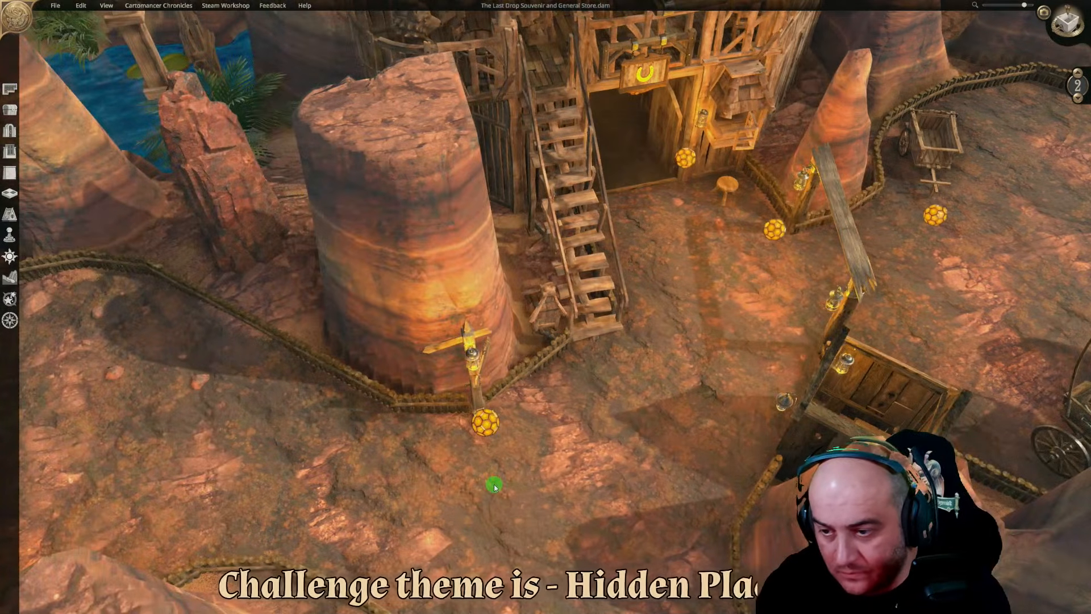
{"action": "left_click", "coordinate": [493, 484]}
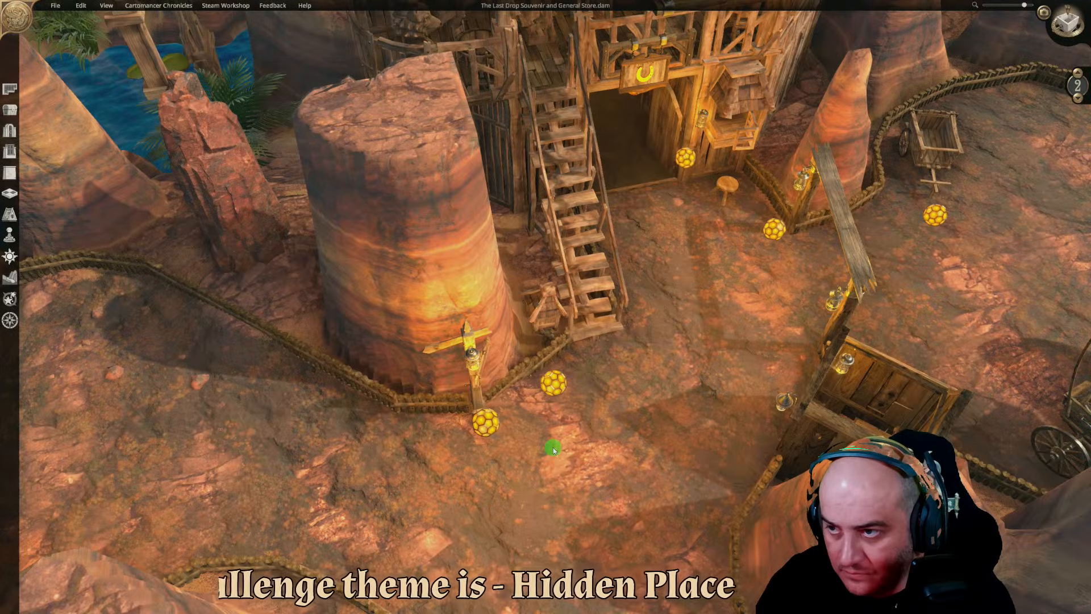
Place further copies of the abstract light at the foot of the wooden steps by the pond and on the rock above them
{"action": "key", "text": "s"}
{"action": "key", "text": "a"}
{"action": "key", "text": "s"}
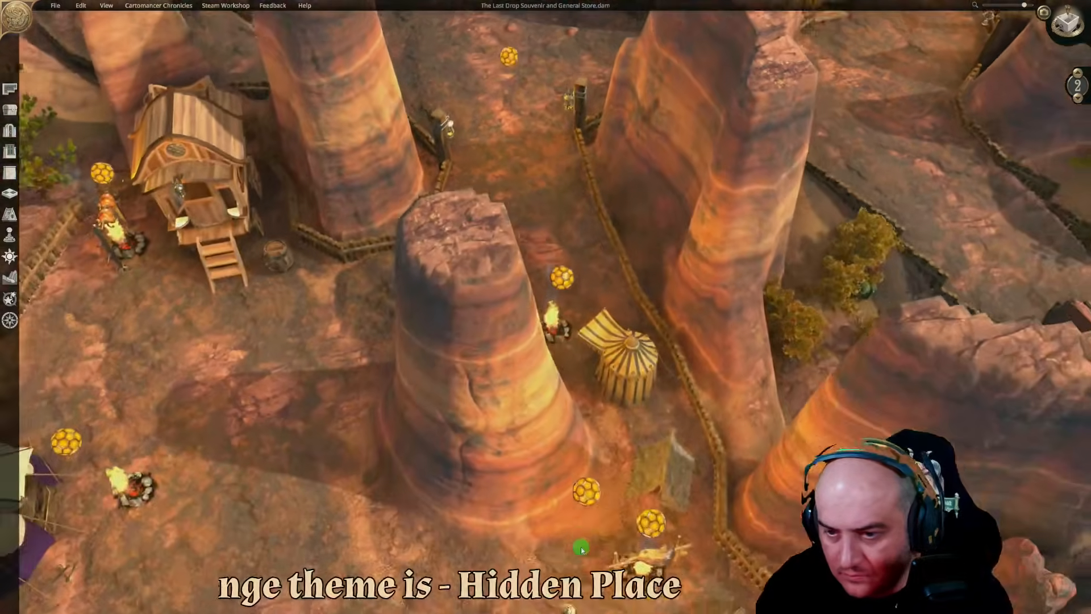
{"action": "key", "text": "w"}
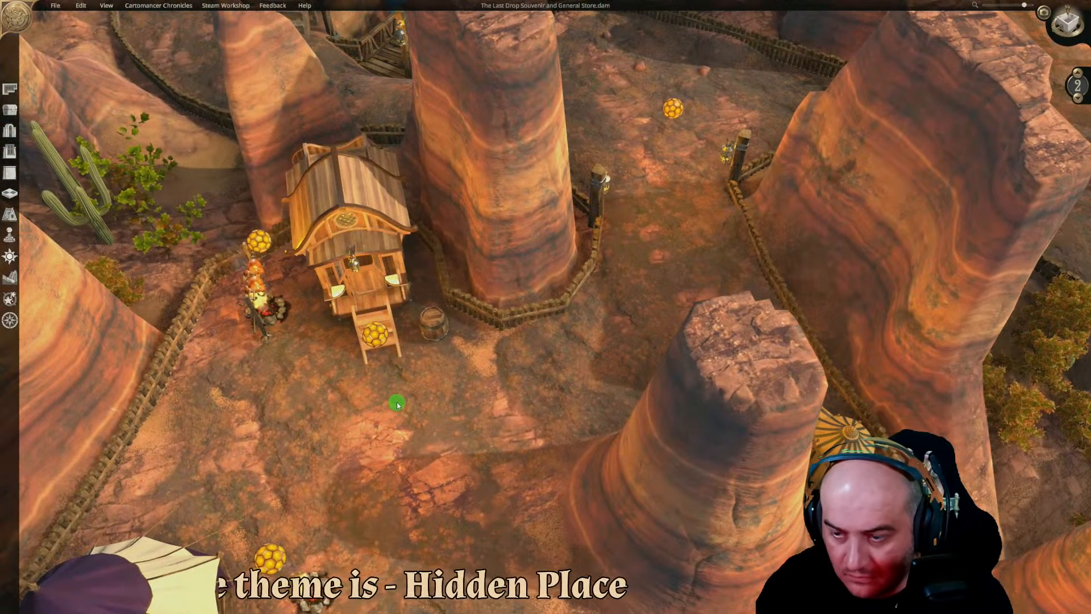
{"action": "key", "text": "w"}
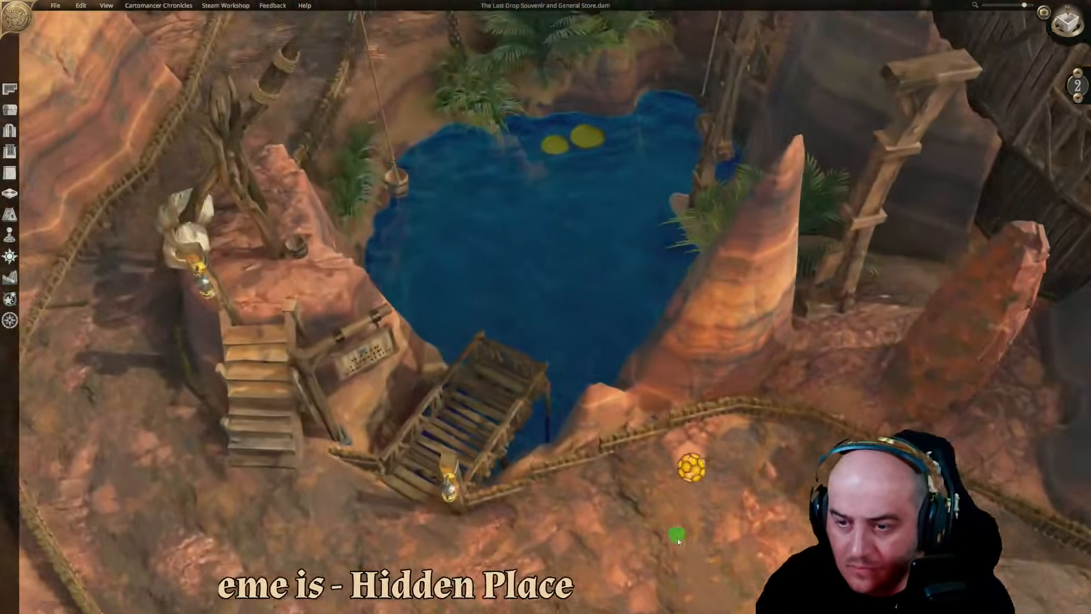
{"action": "scroll", "coordinate": [555, 584], "scroll_direction": "down", "scroll_amount": 2}
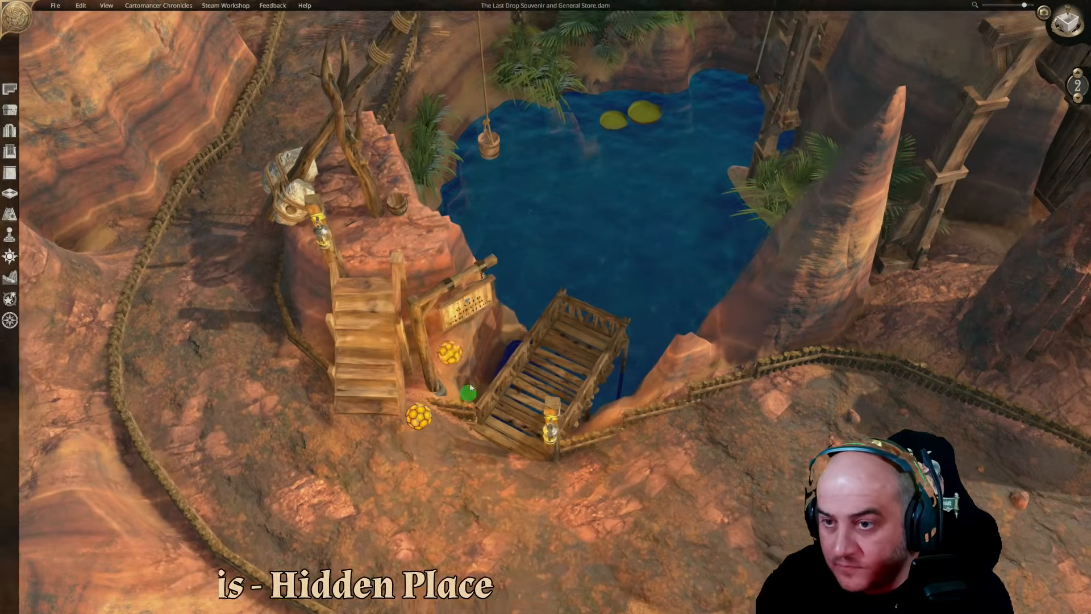
{"action": "scroll", "coordinate": [397, 299], "scroll_direction": "up", "scroll_amount": 2}
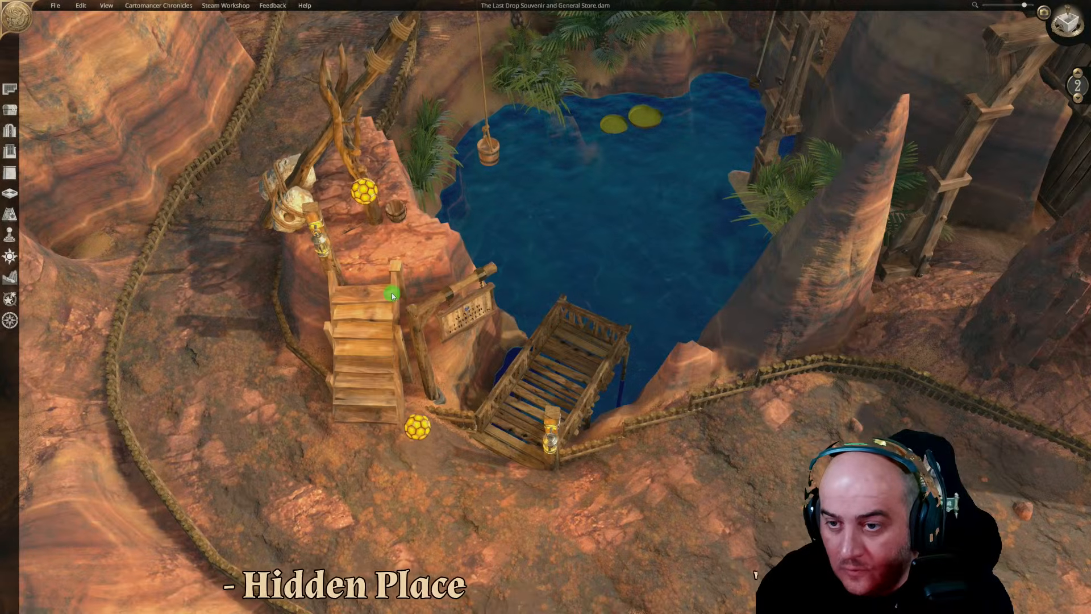
{"action": "left_click", "coordinate": [802, 439]}
Turn off Show Abstract Lights and examine the lit trails, camps and store entrance across the map
{"action": "key", "text": "d"}
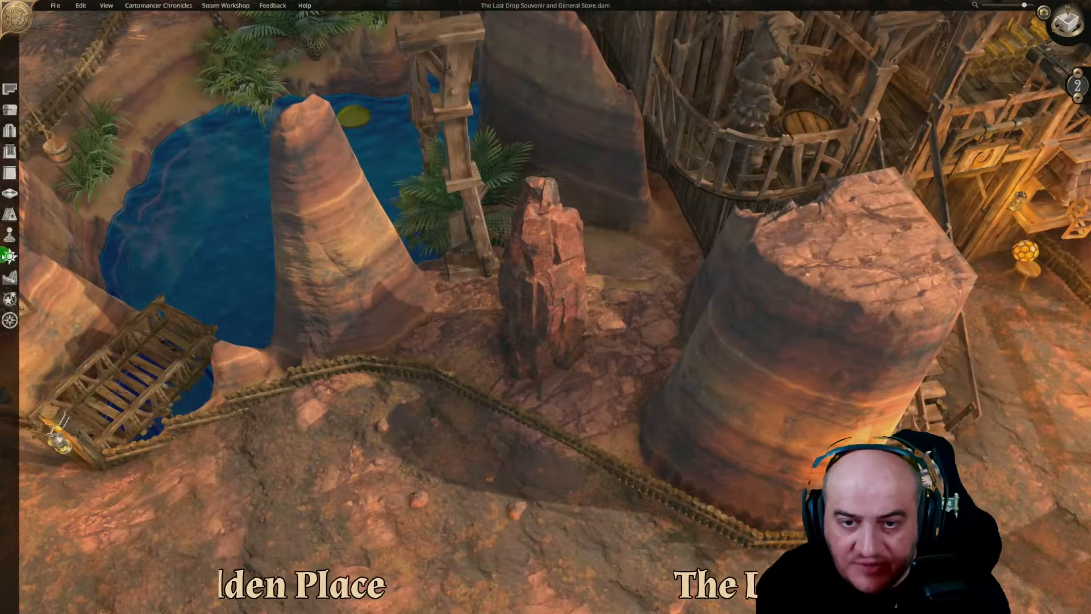
{"action": "left_click", "coordinate": [9, 256]}
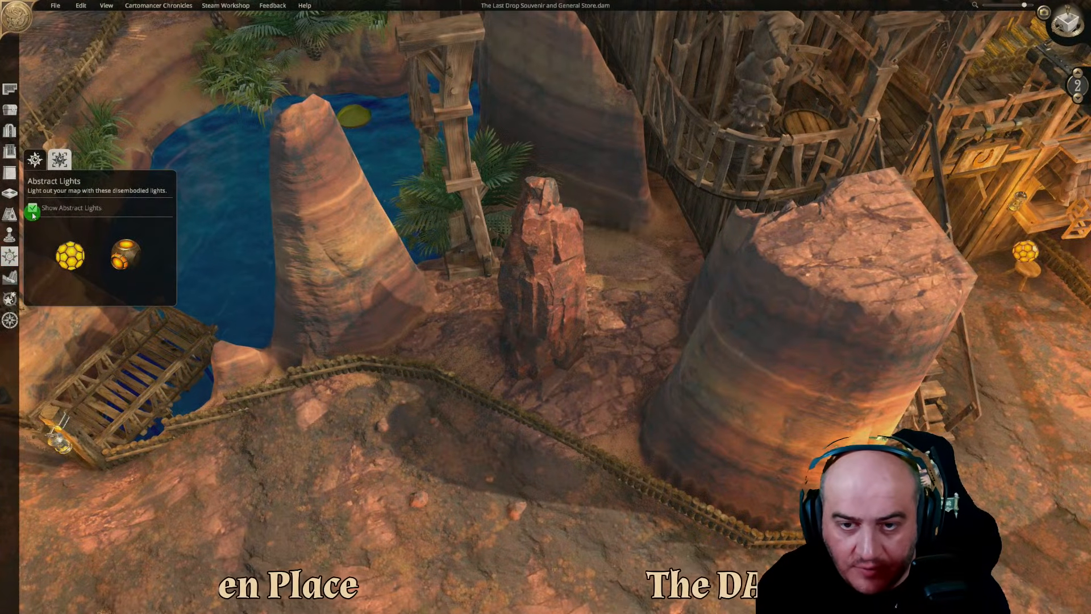
{"action": "scroll", "coordinate": [444, 430], "scroll_direction": "down", "scroll_amount": 3}
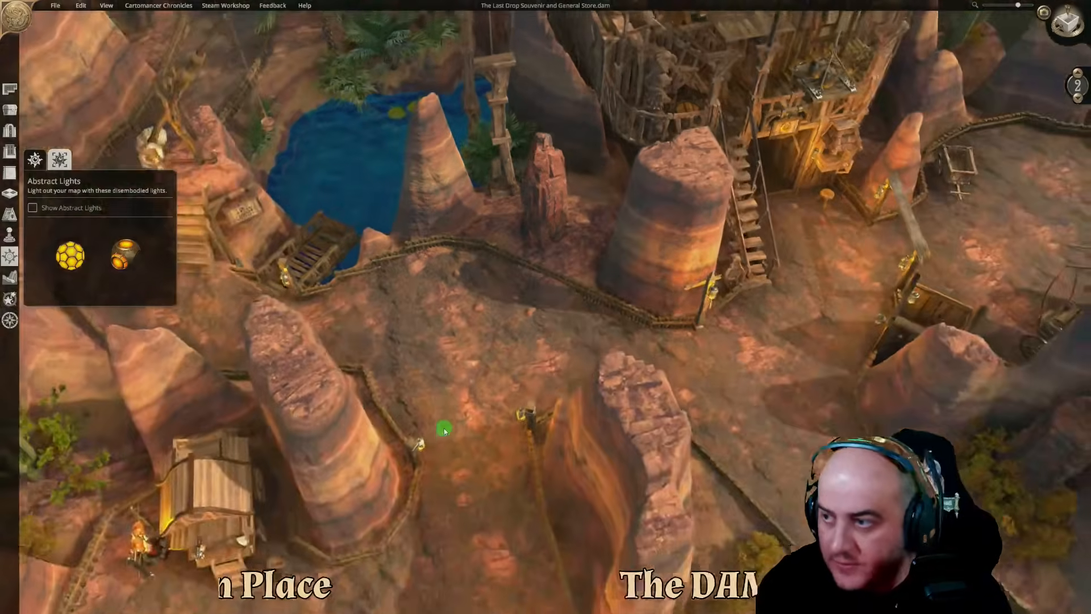
{"action": "scroll", "coordinate": [444, 430], "scroll_direction": "down", "scroll_amount": 3}
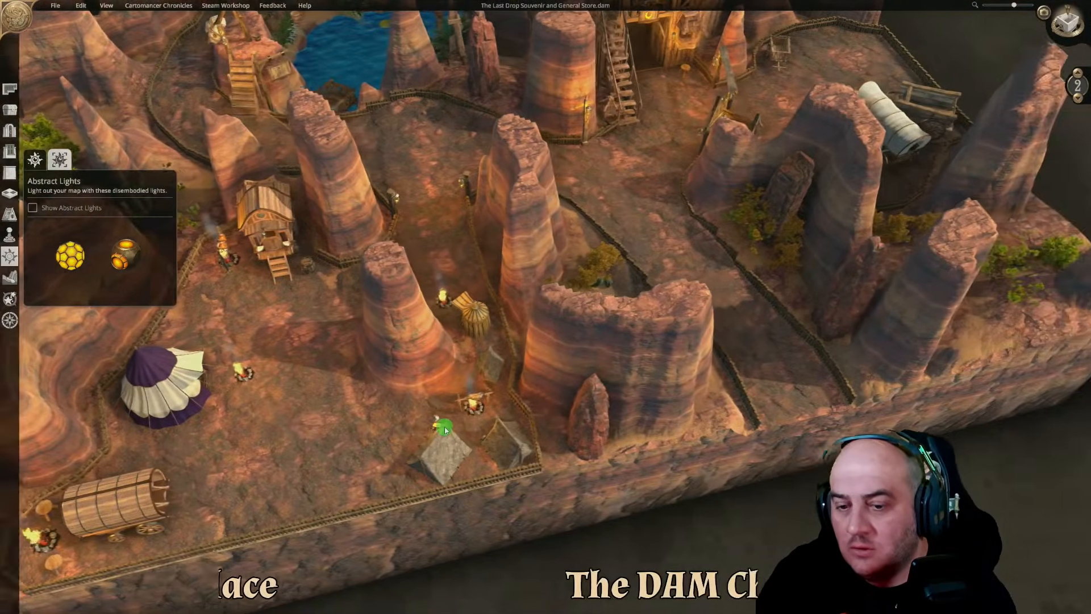
{"action": "middle_click_drag", "start_coordinate": [445, 430], "coordinate": [360, 368]}
{"action": "key", "text": "d"}
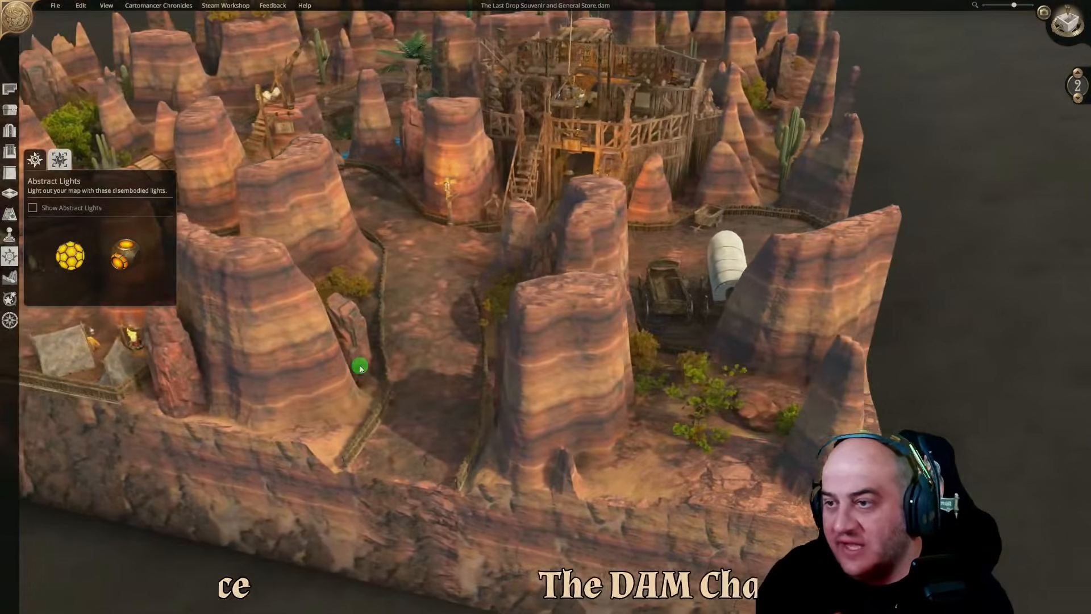
{"action": "key", "text": "w"}
{"action": "scroll", "coordinate": [361, 364], "scroll_direction": "up", "scroll_amount": 5}
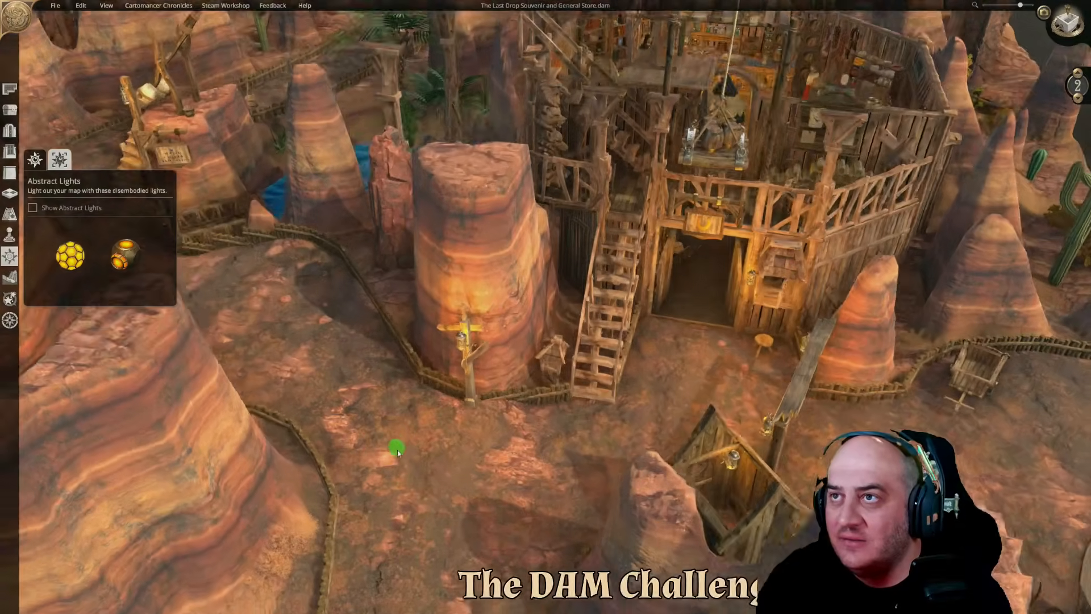
Turn on Show Abstract Lights and set the brightness of the light at the signpost's foot to about a quarter of its range
{"action": "middle_click_drag", "start_coordinate": [398, 451], "coordinate": [418, 496]}
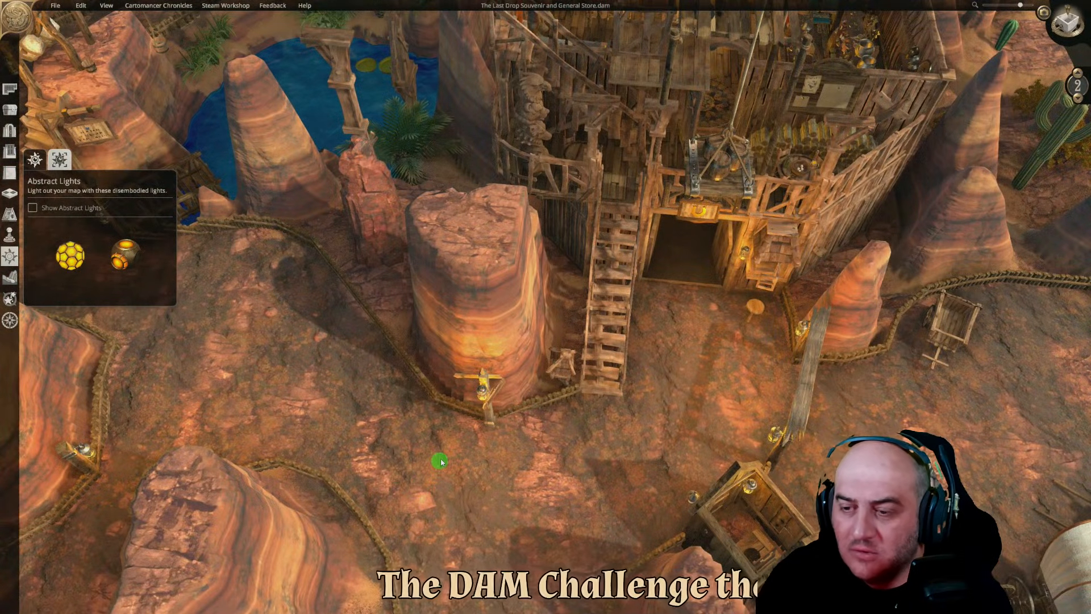
{"action": "left_click", "coordinate": [482, 393]}
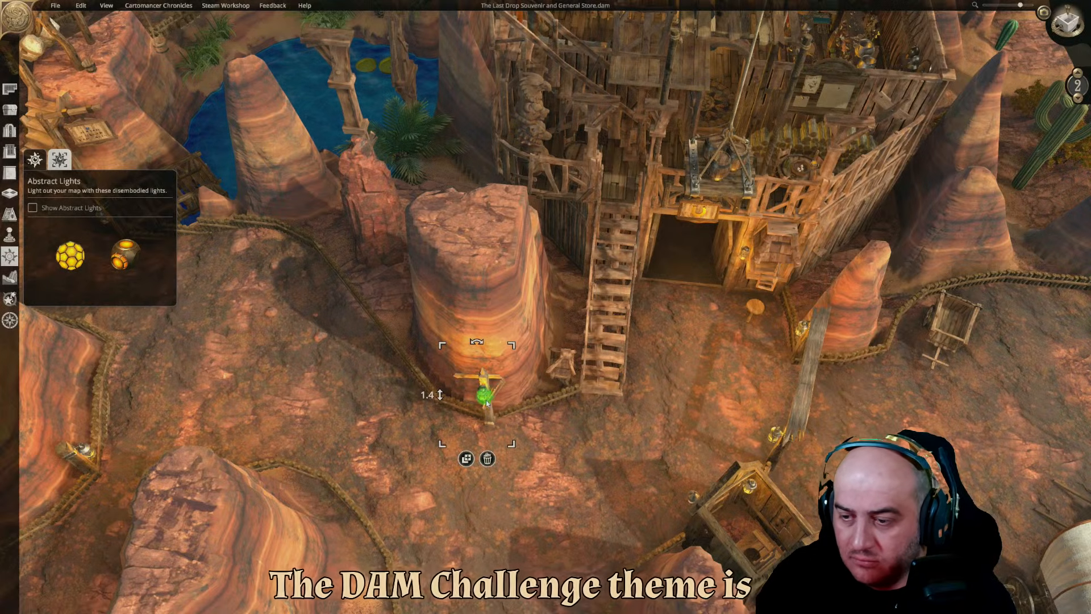
{"action": "scroll", "coordinate": [555, 473], "scroll_direction": "up", "scroll_amount": 3}
{"action": "key", "text": "s"}
{"action": "key", "text": "a"}
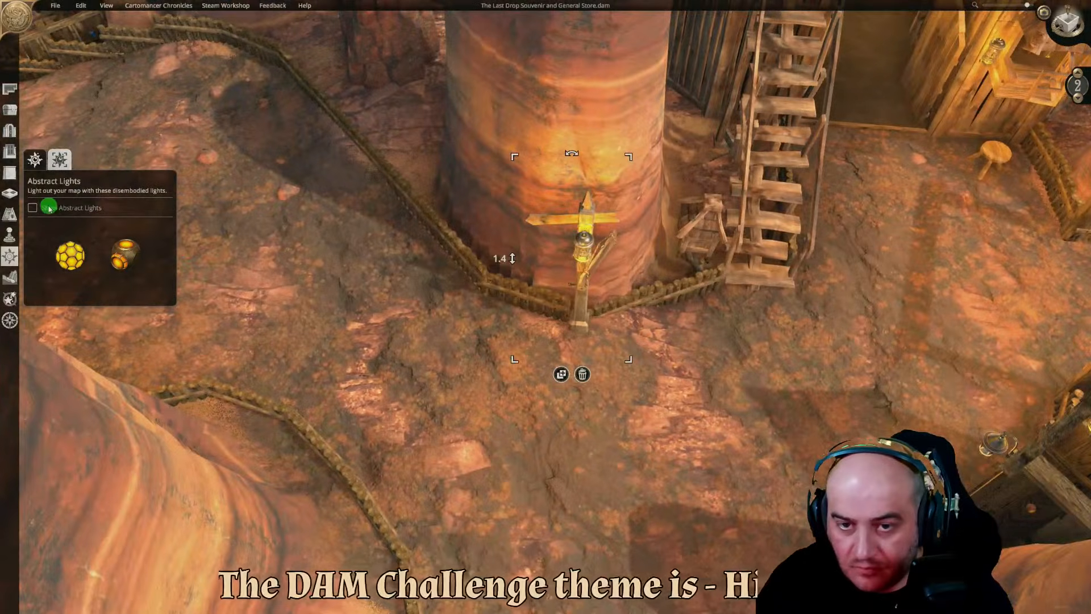
{"action": "left_click", "coordinate": [34, 208]}
{"action": "left_click", "coordinate": [568, 327]}
{"action": "left_click", "coordinate": [560, 373]}
{"action": "left_click", "coordinate": [540, 437]}
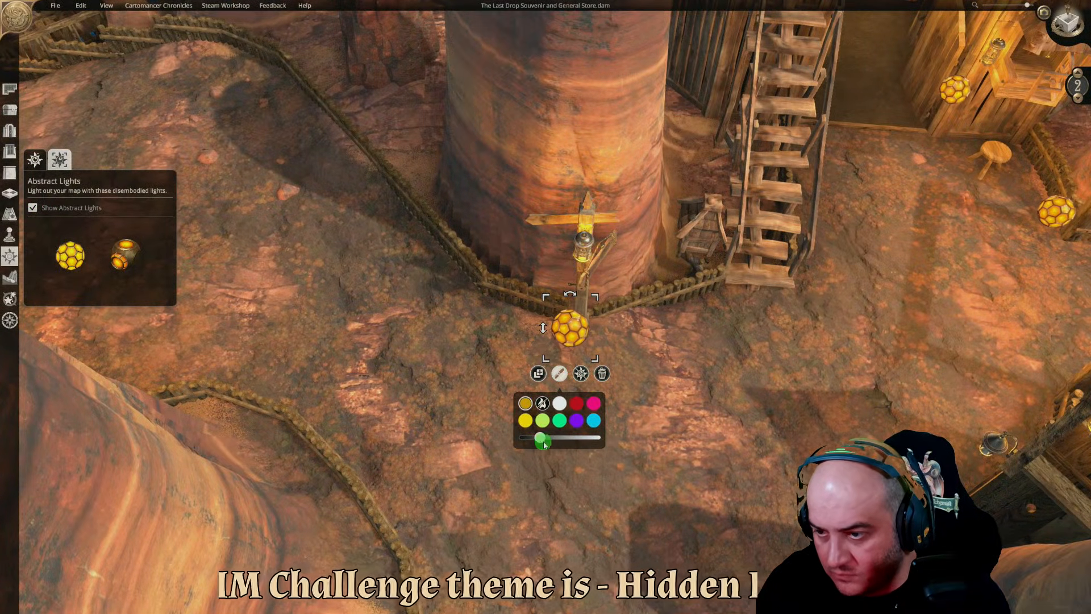
{"action": "left_click", "coordinate": [689, 457]}
{"action": "middle_click_drag", "start_coordinate": [689, 458], "coordinate": [697, 536]}
{"action": "key", "text": "d"}
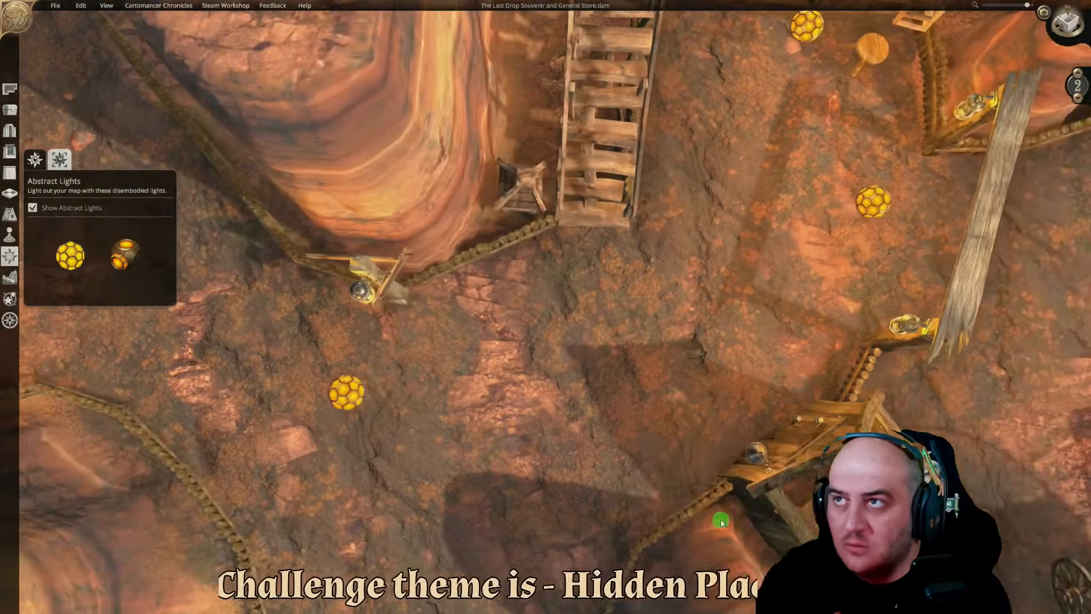
{"action": "left_click", "coordinate": [11, 257]}
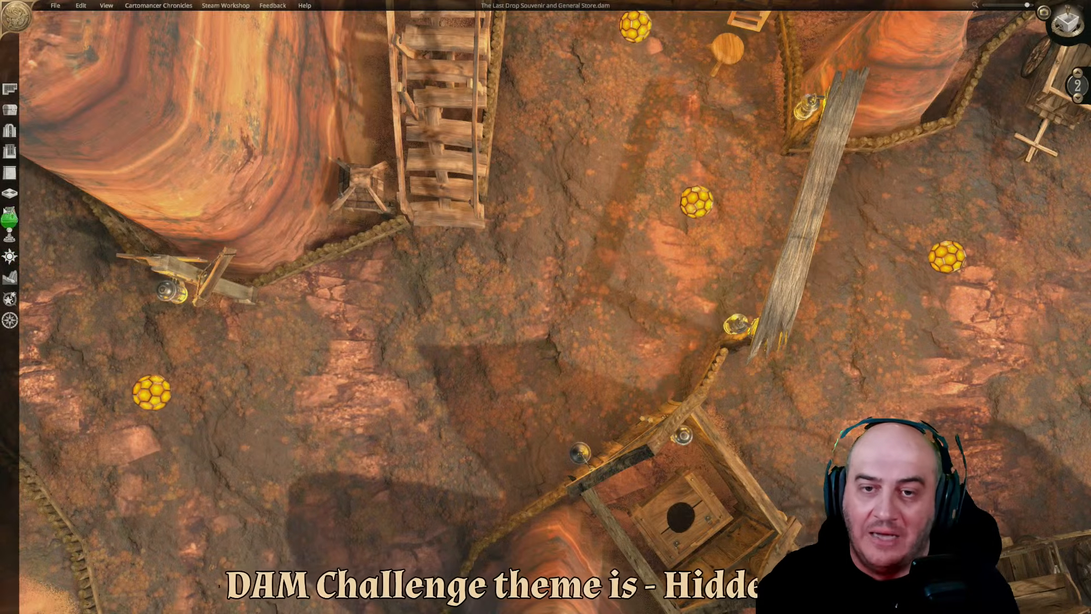
Examine the surroundings of the outhouse, the covered wagons and the tent camp at the canyon's edge
{"action": "left_click", "coordinate": [10, 110]}
{"action": "left_click", "coordinate": [37, 371]}
{"action": "left_click", "coordinate": [38, 390]}
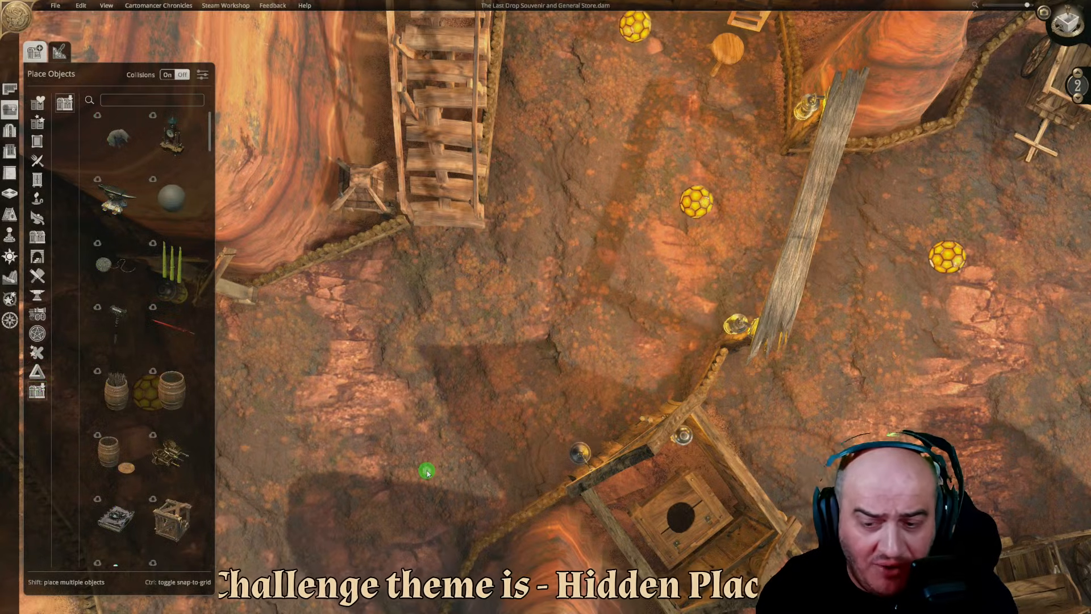
{"action": "left_click", "coordinate": [13, 116]}
{"action": "key", "text": "s"}
{"action": "scroll", "coordinate": [353, 449], "scroll_direction": "down", "scroll_amount": 2}
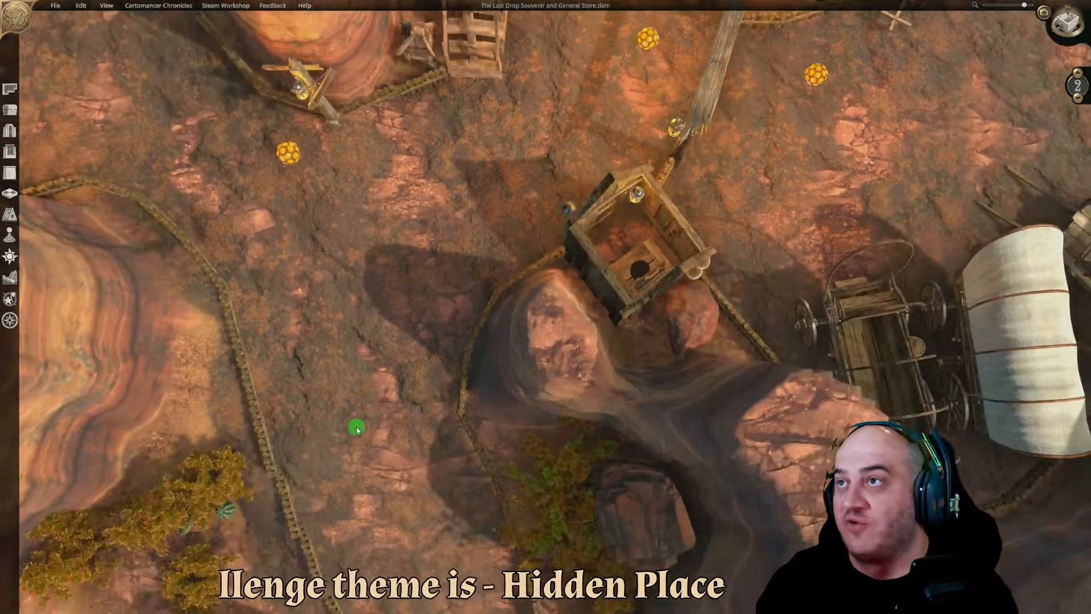
{"action": "middle_click_drag", "start_coordinate": [356, 428], "coordinate": [455, 388]}
{"action": "key", "text": "d"}
{"action": "scroll", "coordinate": [449, 388], "scroll_direction": "up", "scroll_amount": 3}
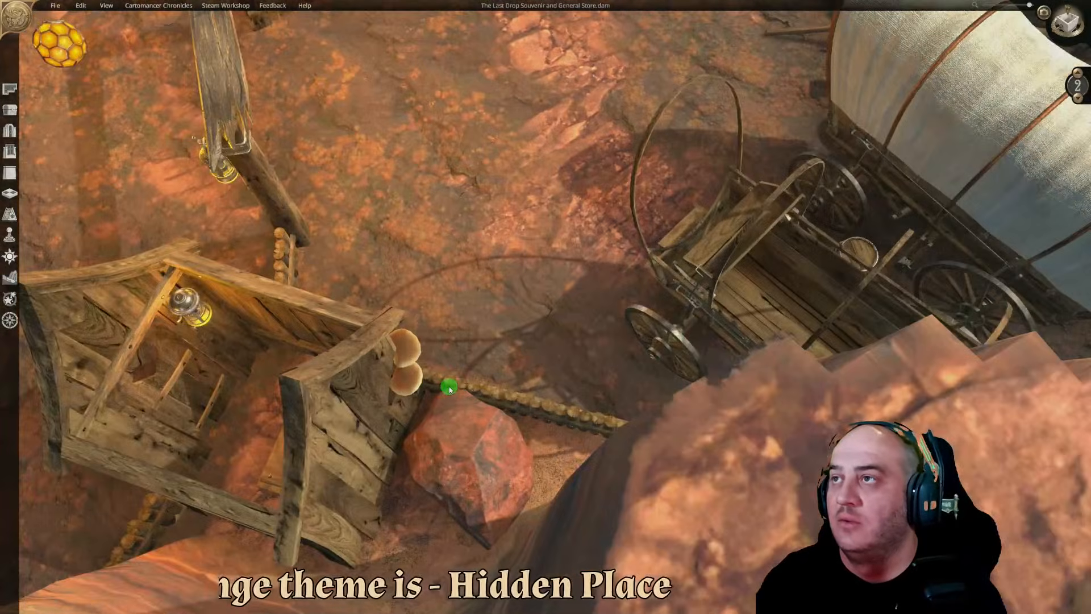
{"action": "scroll", "coordinate": [448, 387], "scroll_direction": "down", "scroll_amount": 4}
{"action": "key", "text": "a"}
{"action": "scroll", "coordinate": [449, 387], "scroll_direction": "up", "scroll_amount": 1}
{"action": "key", "text": "w"}
{"action": "scroll", "coordinate": [446, 385], "scroll_direction": "up", "scroll_amount": 3}
{"action": "key", "text": "s"}
{"action": "scroll", "coordinate": [314, 349], "scroll_direction": "down", "scroll_amount": 2}
{"action": "key", "text": "d"}
{"action": "middle_click_drag", "start_coordinate": [315, 350], "coordinate": [527, 339]}
{"action": "key", "text": "s"}
{"action": "key", "text": "d"}
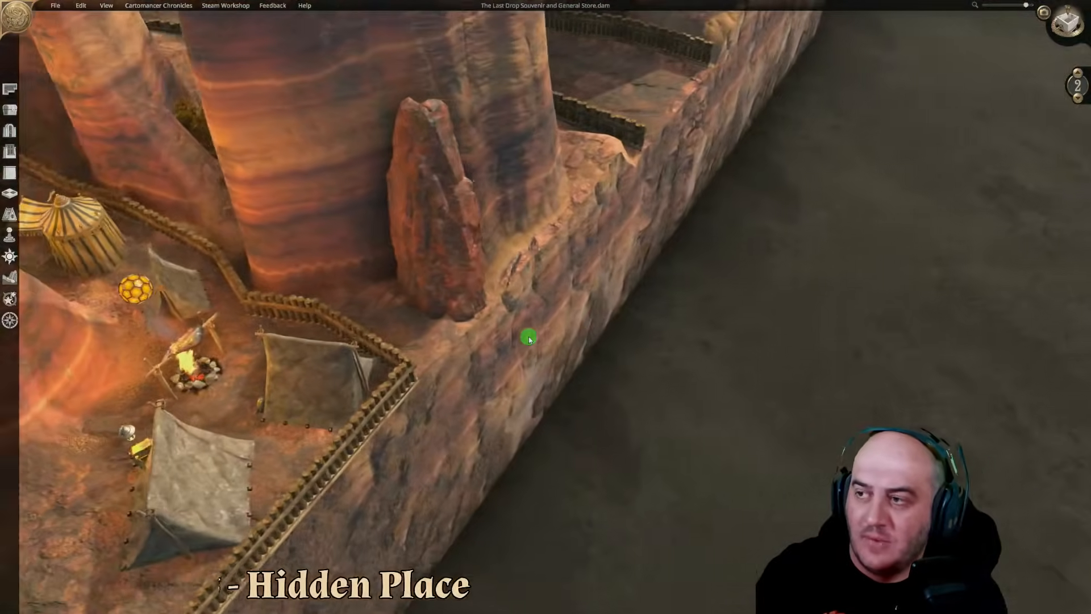
Examine the trail from the camp past the pond's steps and dock to the signpost and store entrance
{"action": "middle_click_drag", "start_coordinate": [528, 337], "coordinate": [460, 235]}
{"action": "key", "text": "w"}
{"action": "key", "text": "d"}
{"action": "key", "text": "w"}
{"action": "key", "text": "w"}
{"action": "key", "text": "w"}
{"action": "key", "text": "w"}
{"action": "key", "text": "a"}
{"action": "key", "text": "d"}
{"action": "key", "text": "s"}
{"action": "key", "text": "d"}
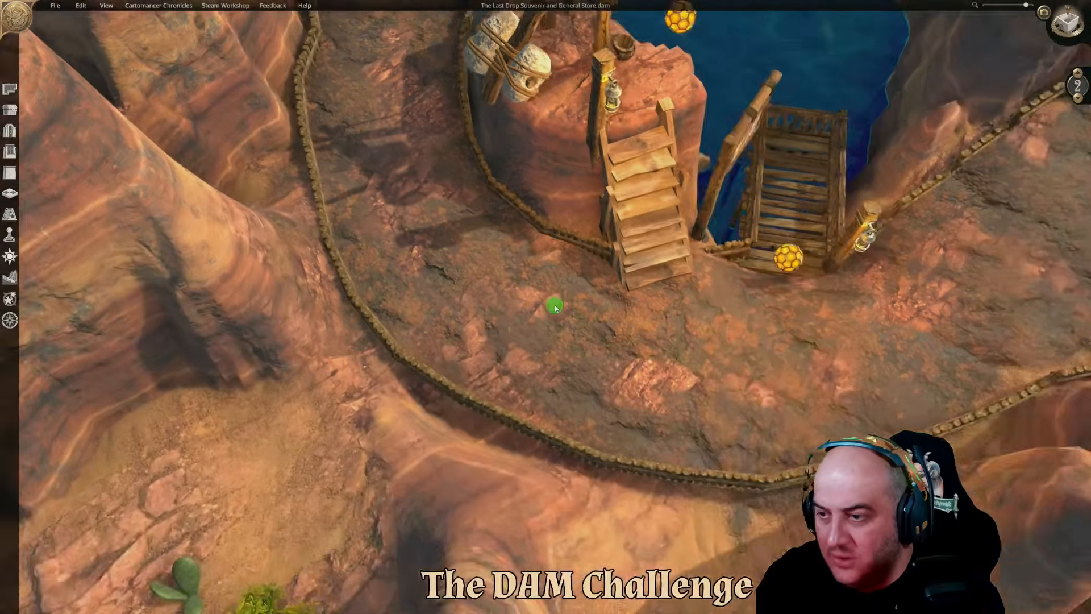
{"action": "key", "text": "w"}
{"action": "key", "text": "d"}
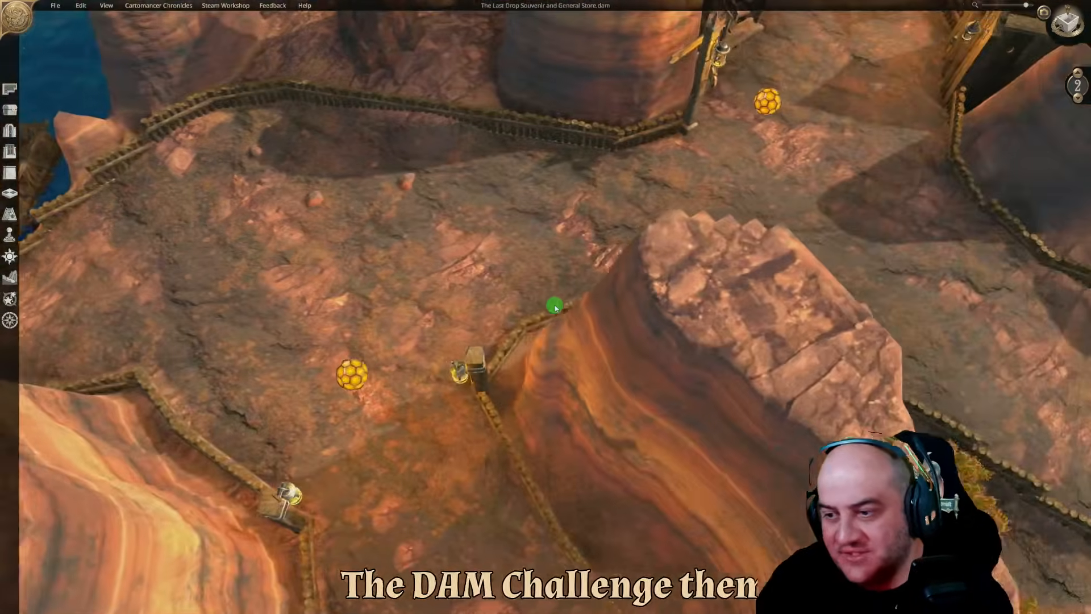
{"action": "key", "text": "w"}
{"action": "key", "text": "w"}
{"action": "middle_click_drag", "start_coordinate": [551, 303], "coordinate": [470, 287]}
{"action": "middle_click_drag", "start_coordinate": [790, 267], "coordinate": [779, 171]}
{"action": "key", "text": "w"}
{"action": "key", "text": "a"}
{"action": "key", "text": "s"}
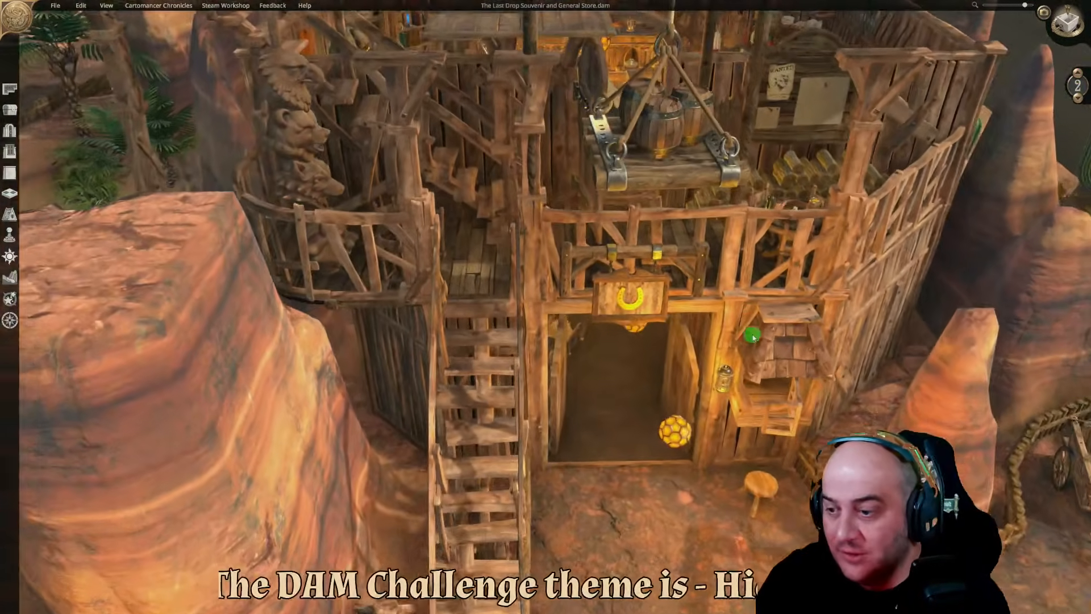
Duplicate the lantern beside the store entrance onto the balcony post above the stairs and place another near the balcony doorway at height 3.3
{"action": "left_click", "coordinate": [711, 334]}
{"action": "left_click", "coordinate": [675, 370]}
{"action": "key", "text": "a"}
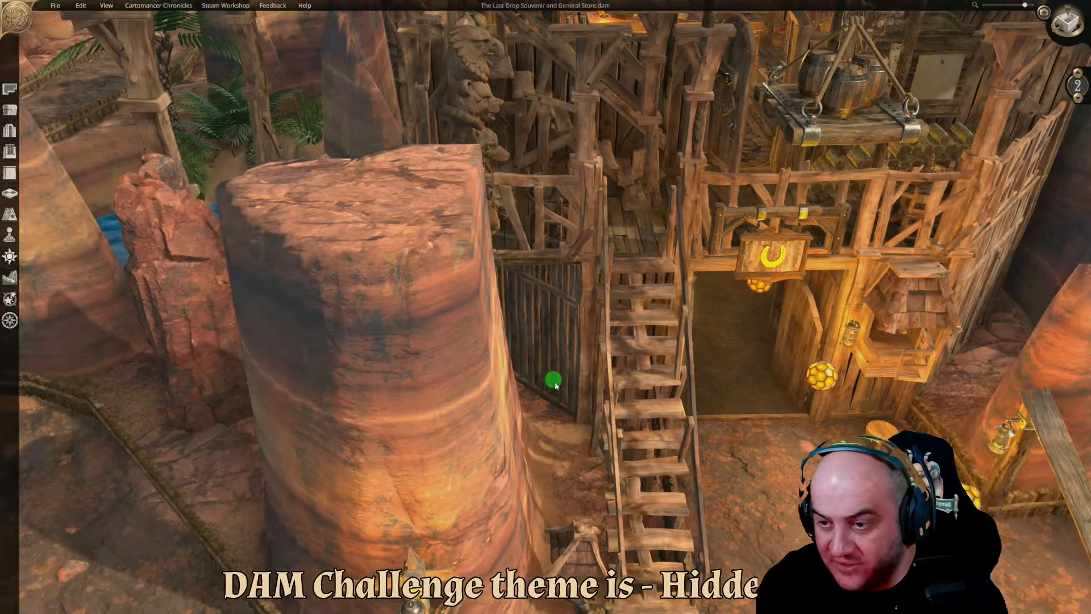
{"action": "left_click", "coordinate": [586, 437]}
{"action": "left_click_drag", "start_coordinate": [571, 339], "coordinate": [580, 146]}
{"action": "middle_click_drag", "start_coordinate": [737, 283], "coordinate": [716, 295]}
{"action": "left_click", "coordinate": [474, 233]}
{"action": "scroll", "coordinate": [717, 328], "scroll_direction": "up", "scroll_amount": 3}
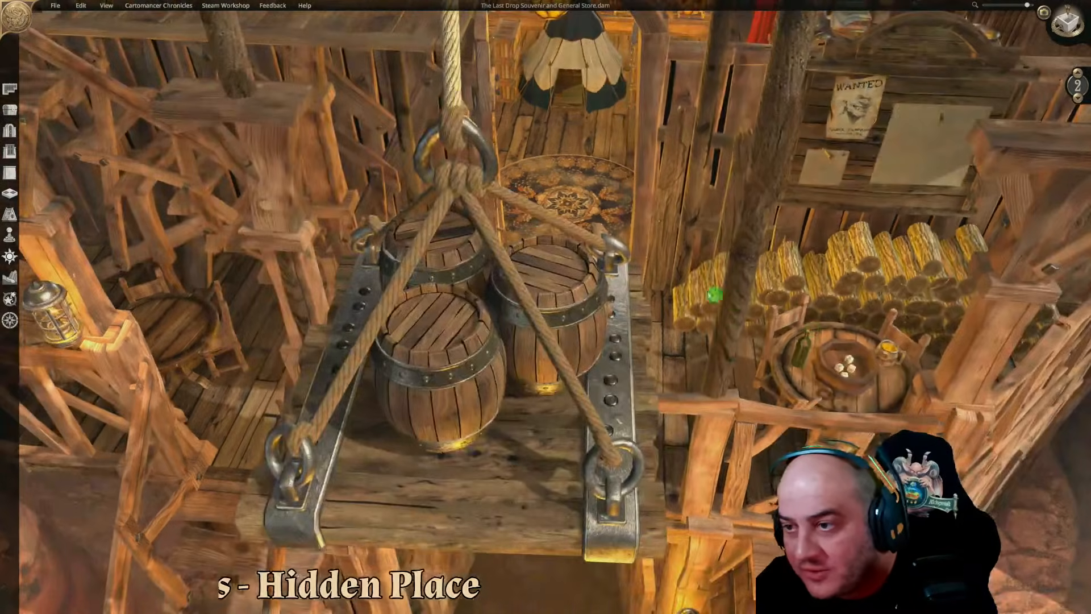
{"action": "left_click", "coordinate": [629, 327]}
{"action": "middle_click_drag", "start_coordinate": [629, 327], "coordinate": [811, 419]}
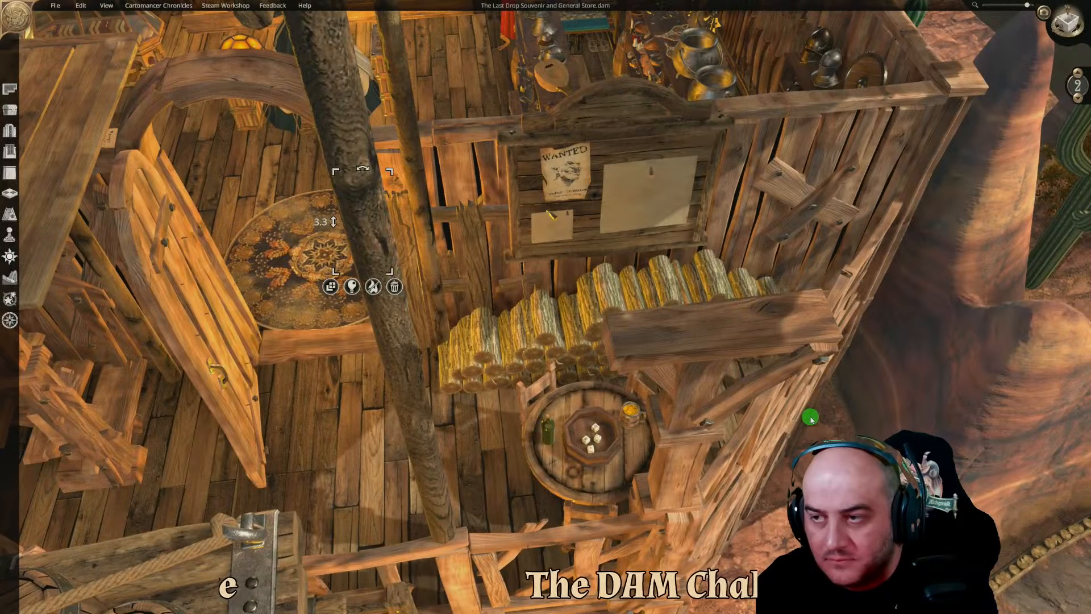
Search the placeable objects for candle and browse the Candles category
{"action": "key", "text": "s"}
{"action": "key", "text": "a"}
{"action": "left_click", "coordinate": [11, 111]}
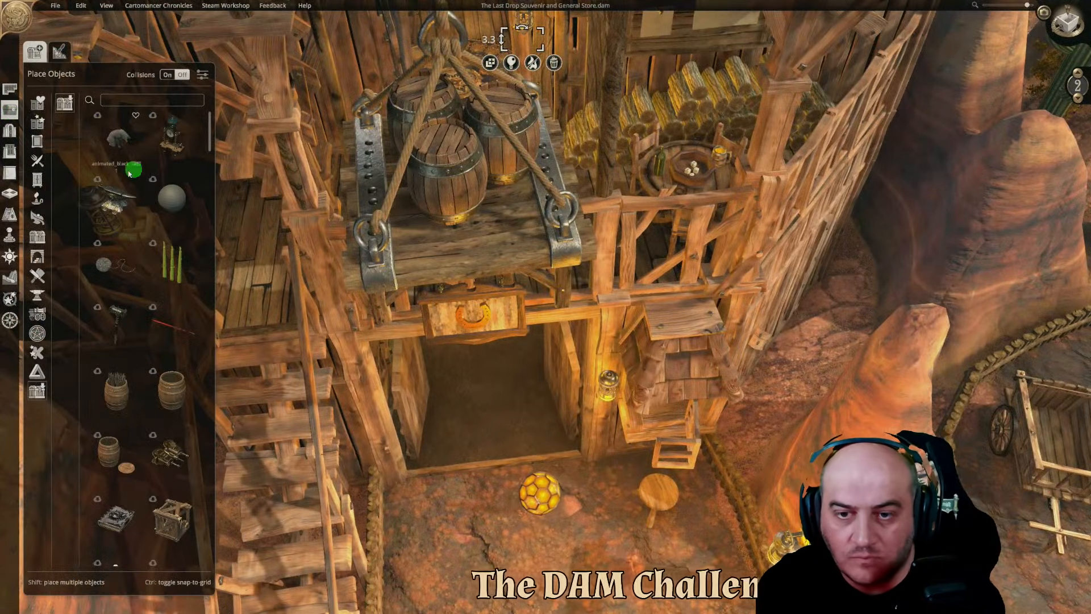
{"action": "key", "text": "a"}
{"action": "left_click", "coordinate": [157, 101]}
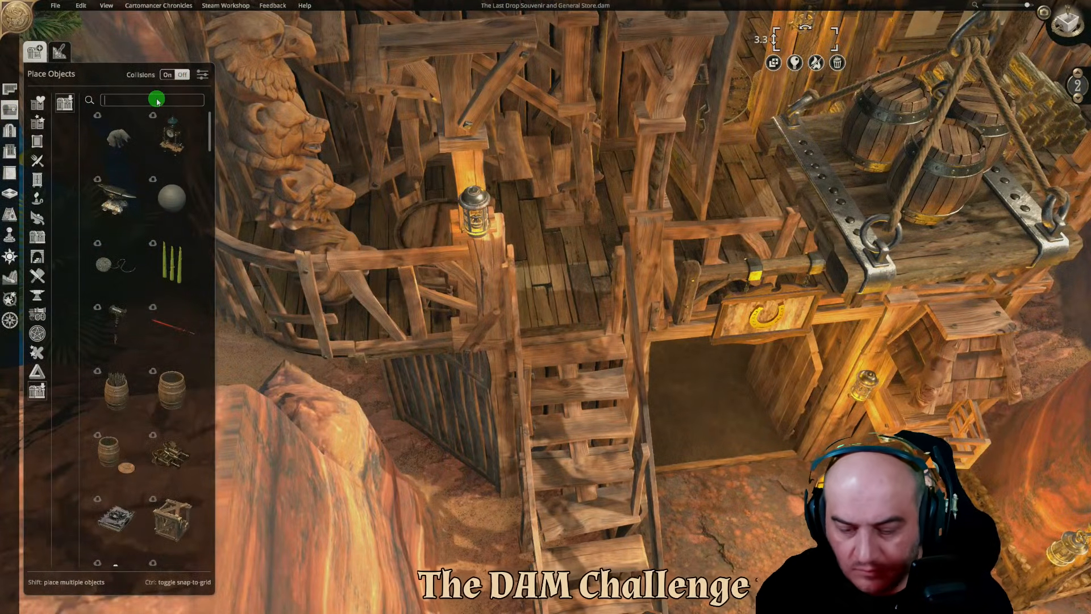
{"action": "type", "text": "candle"}
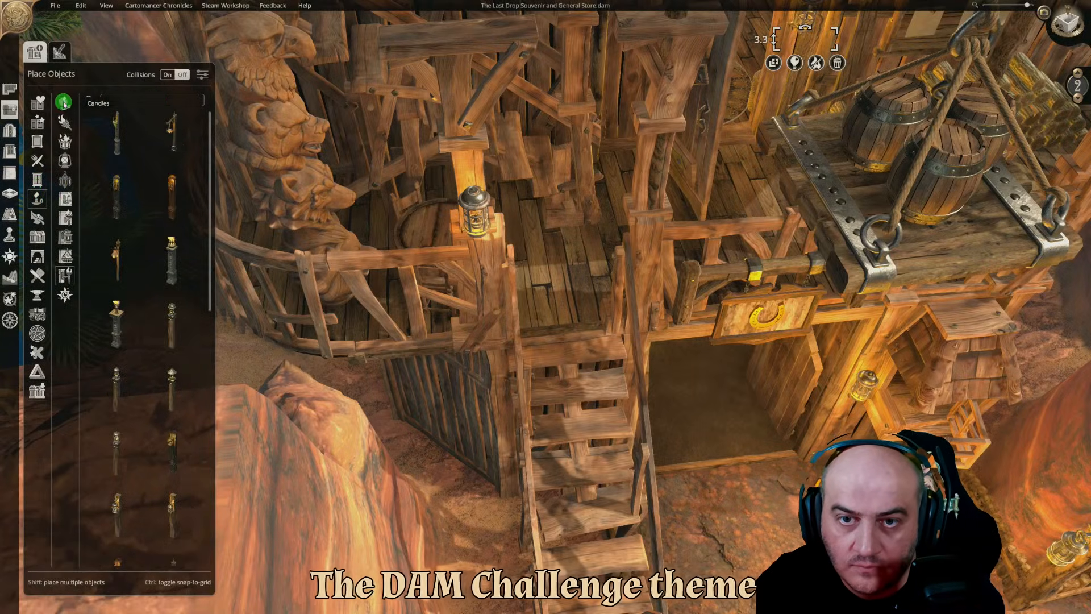
{"action": "left_click", "coordinate": [64, 103]}
{"action": "scroll", "coordinate": [161, 305], "scroll_direction": "down", "scroll_amount": 5}
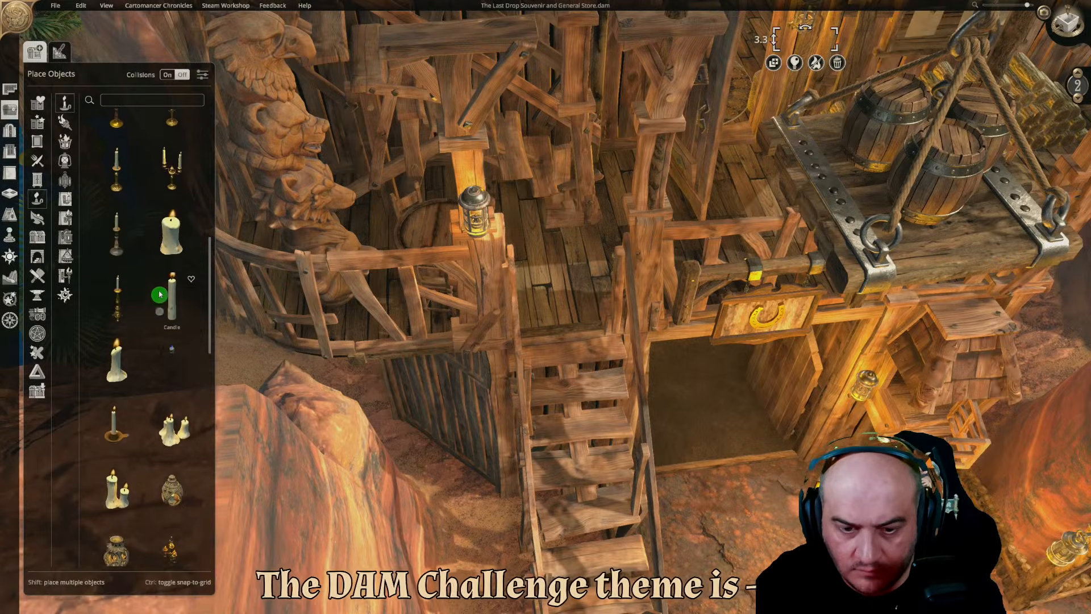
{"action": "scroll", "coordinate": [161, 305], "scroll_direction": "down", "scroll_amount": 2}
Place a candle with a handled holder on the balcony's barrel table beside the carved animal totem
{"action": "left_click", "coordinate": [169, 297]}
{"action": "right_click", "coordinate": [572, 266]}
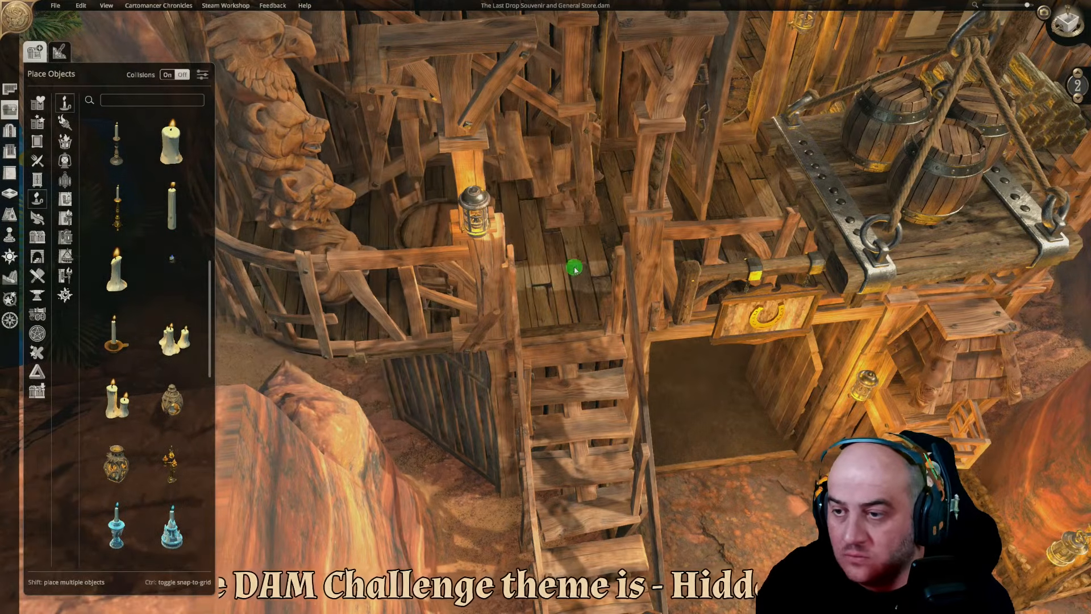
{"action": "left_click", "coordinate": [114, 336]}
{"action": "middle_click_drag", "start_coordinate": [526, 314], "coordinate": [557, 362]}
{"action": "key", "text": "a"}
{"action": "key", "text": "d"}
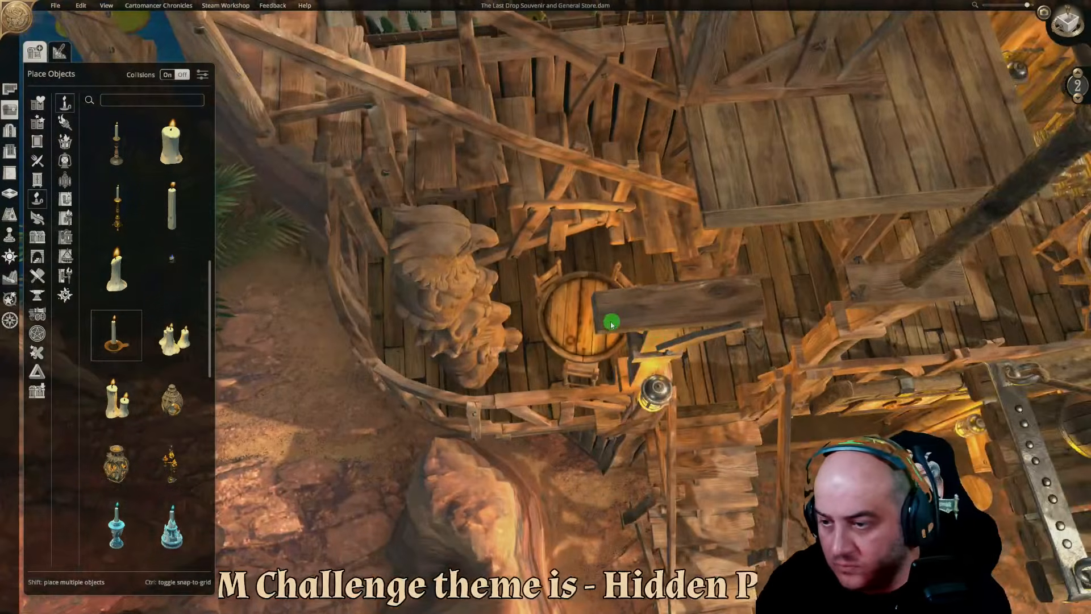
{"action": "middle_click_drag", "start_coordinate": [612, 324], "coordinate": [639, 324]}
{"action": "left_click", "coordinate": [638, 321]}
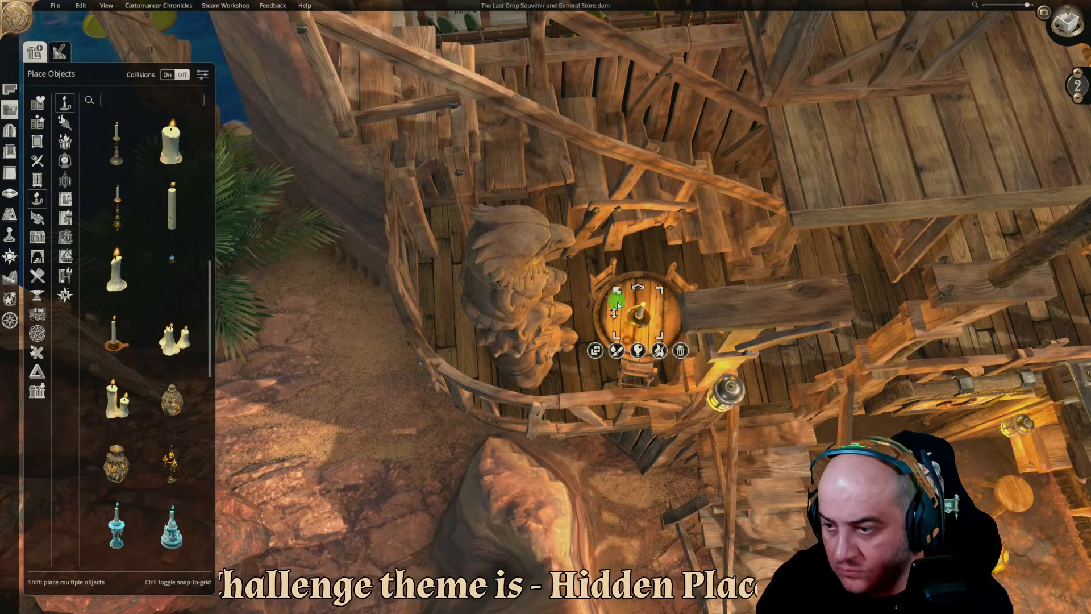
Lower the candle's light brightness and place a copy of the candle on the barrel table with the dice
{"action": "left_click", "coordinate": [637, 350]}
{"action": "mouse_move", "coordinate": [637, 411]}
{"action": "left_mouse_down"}
{"action": "mouse_move", "coordinate": [616, 414]}
{"action": "mouse_move", "coordinate": [630, 409]}
{"action": "left_mouse_up"}
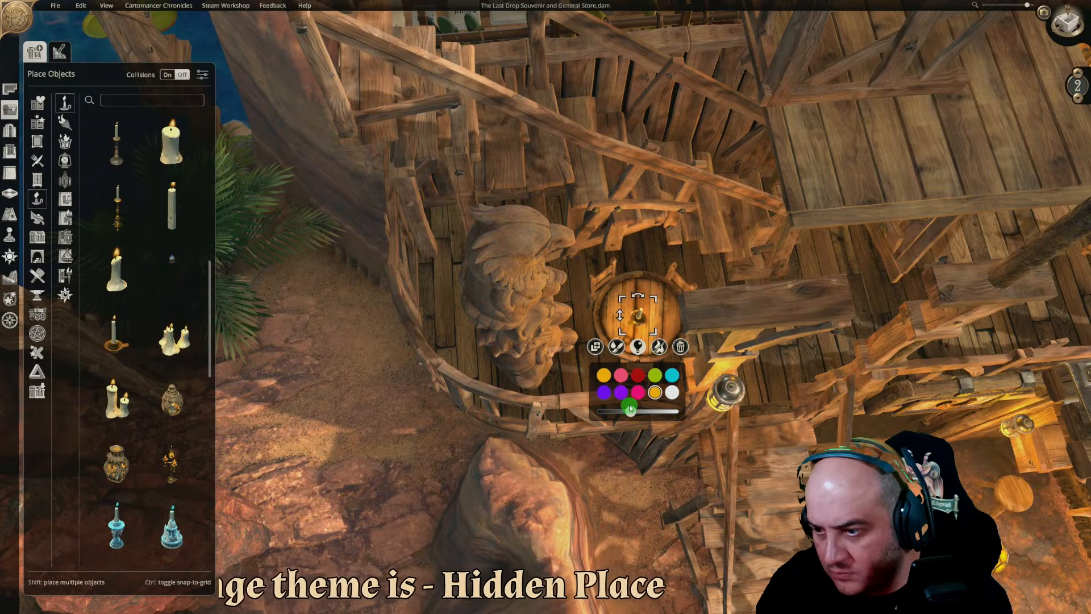
{"action": "left_click", "coordinate": [596, 348]}
{"action": "key", "text": "d"}
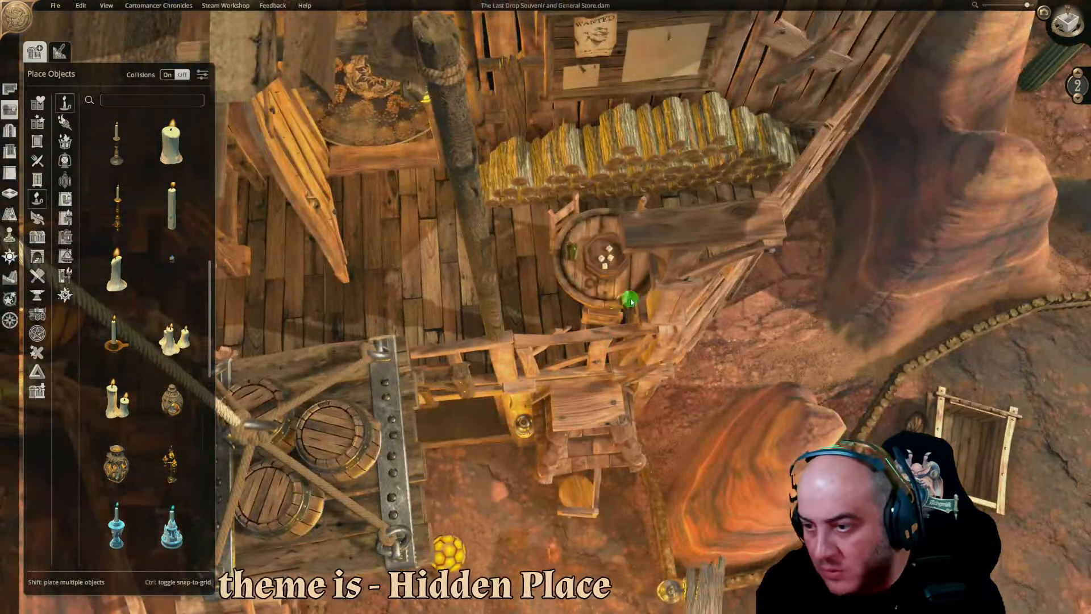
{"action": "left_click", "coordinate": [638, 276]}
{"action": "key", "text": "s"}
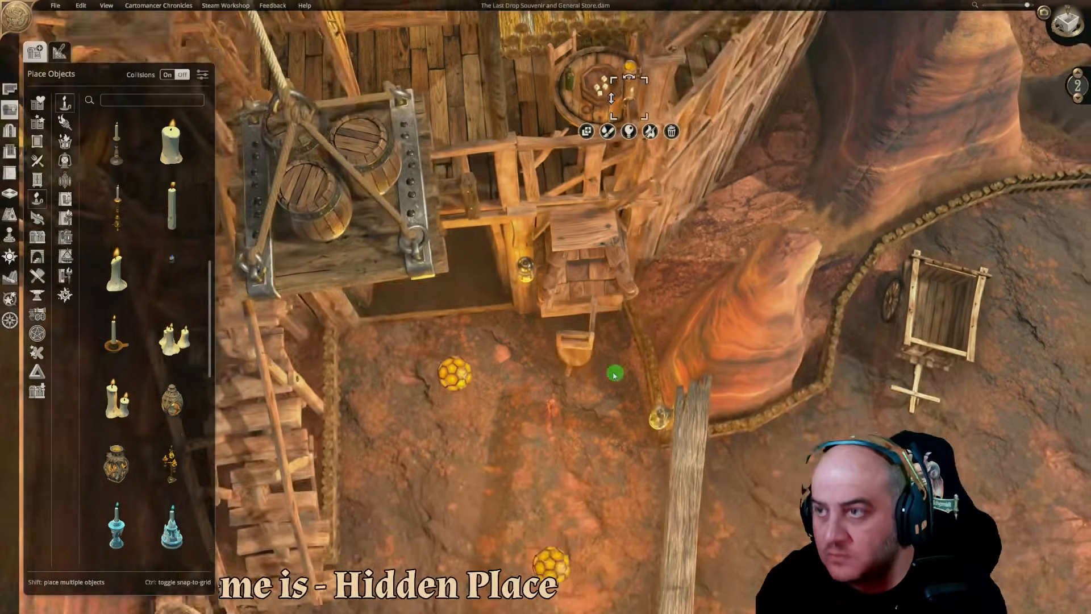
{"action": "left_click", "coordinate": [9, 108]}
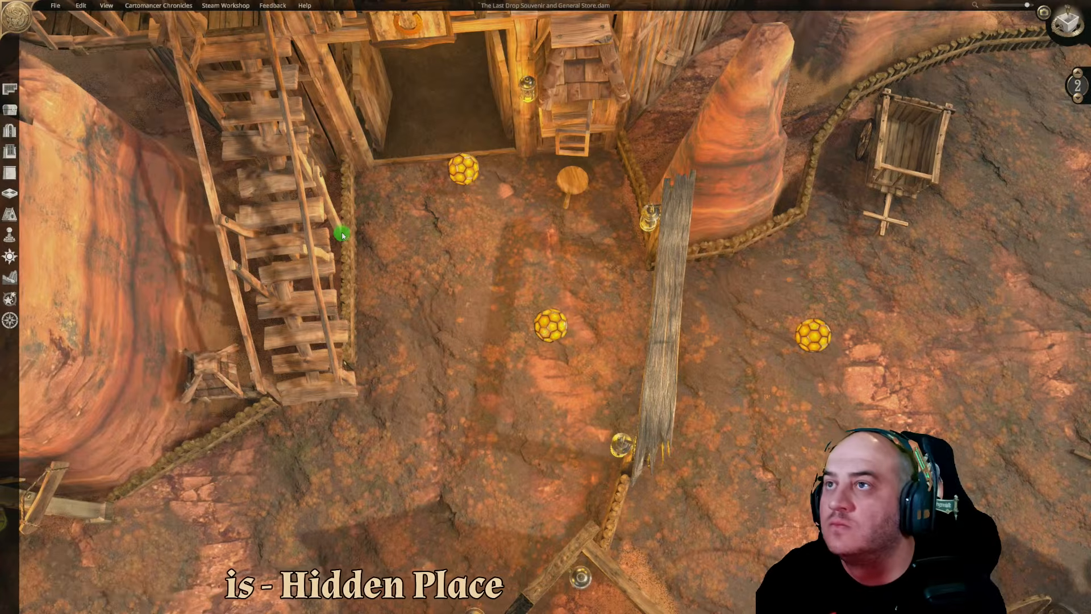
Examine the lit store front and shop interior, and raise the visible floor to level 3 to view the upper building
{"action": "scroll", "coordinate": [340, 234], "scroll_direction": "down", "scroll_amount": 4}
{"action": "middle_click_drag", "start_coordinate": [543, 307], "coordinate": [528, 261]}
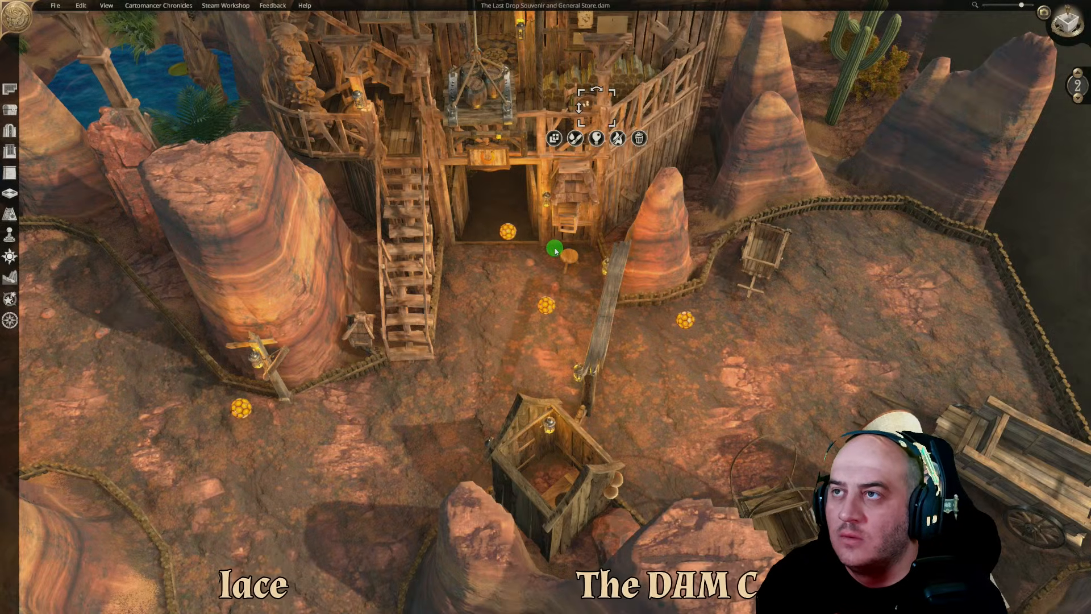
{"action": "left_click", "coordinate": [690, 361]}
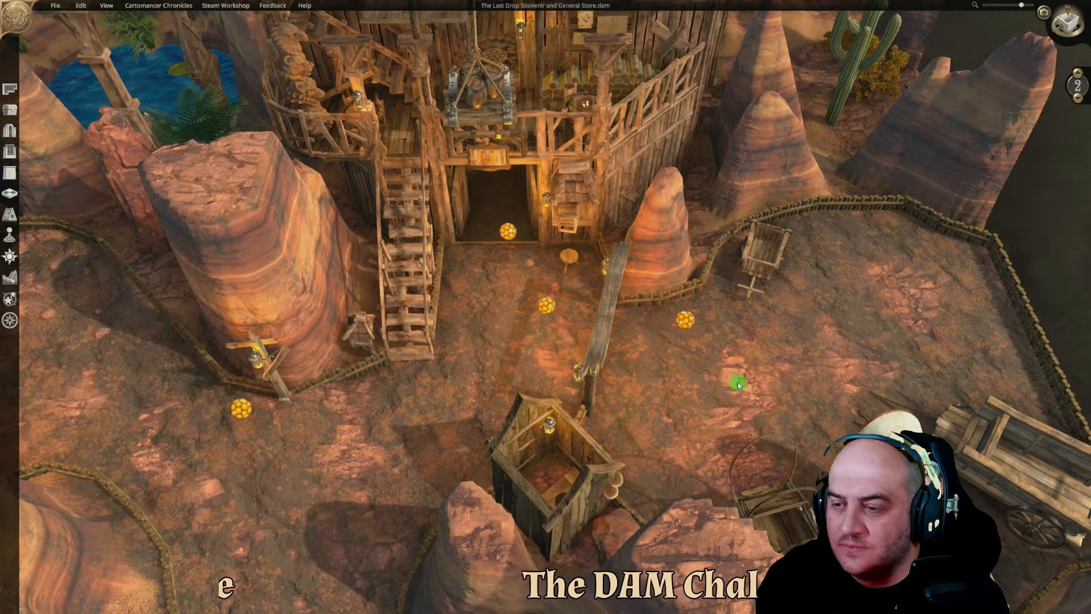
{"action": "scroll", "coordinate": [615, 381], "scroll_direction": "up", "scroll_amount": 5}
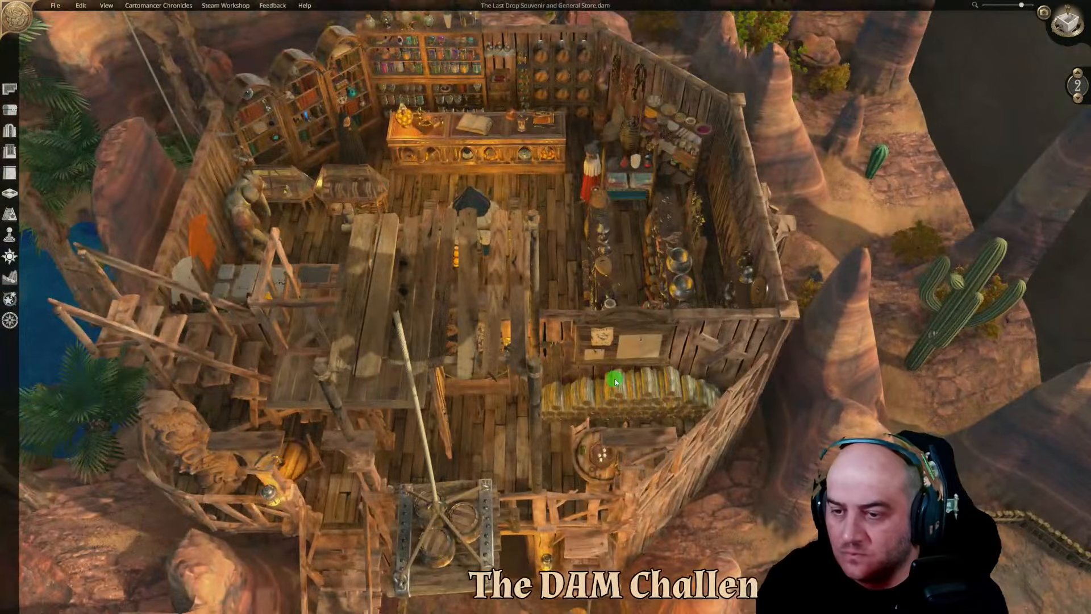
{"action": "key", "text": "a"}
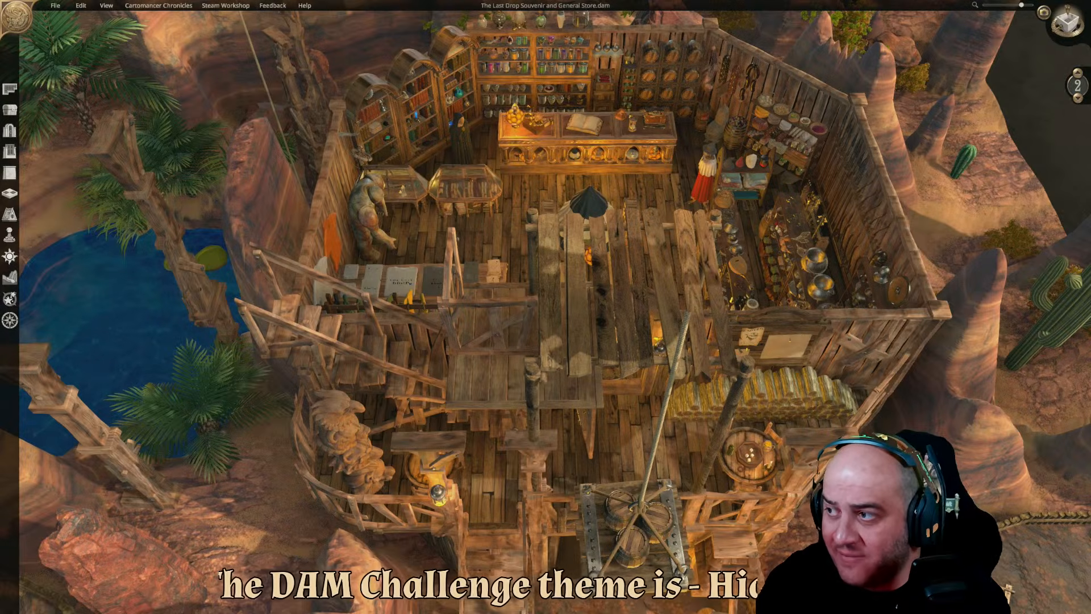
{"action": "left_click", "coordinate": [1081, 73]}
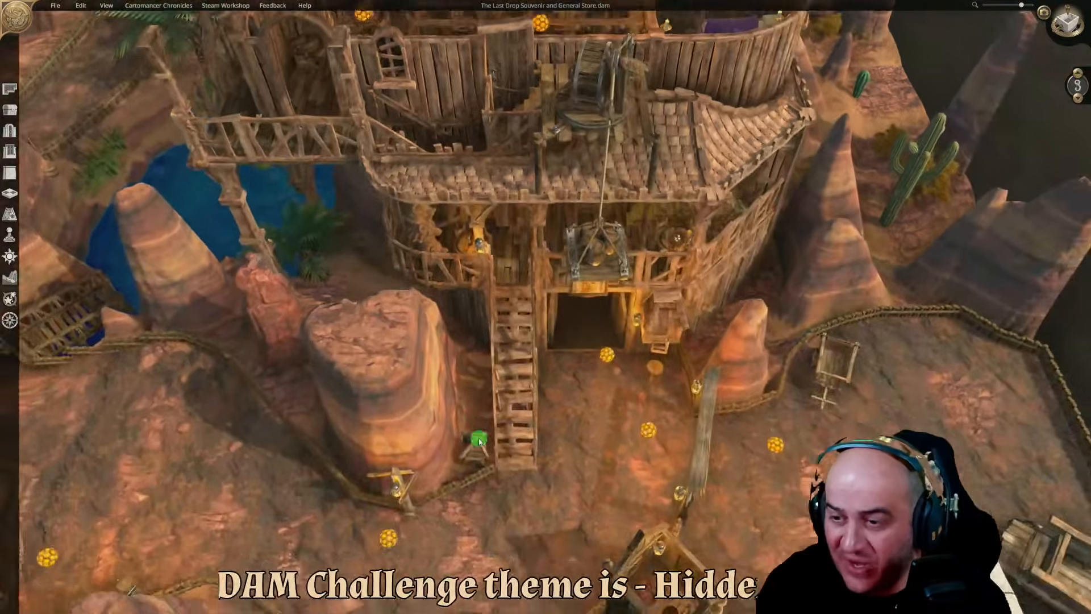
{"action": "key", "text": "e"}
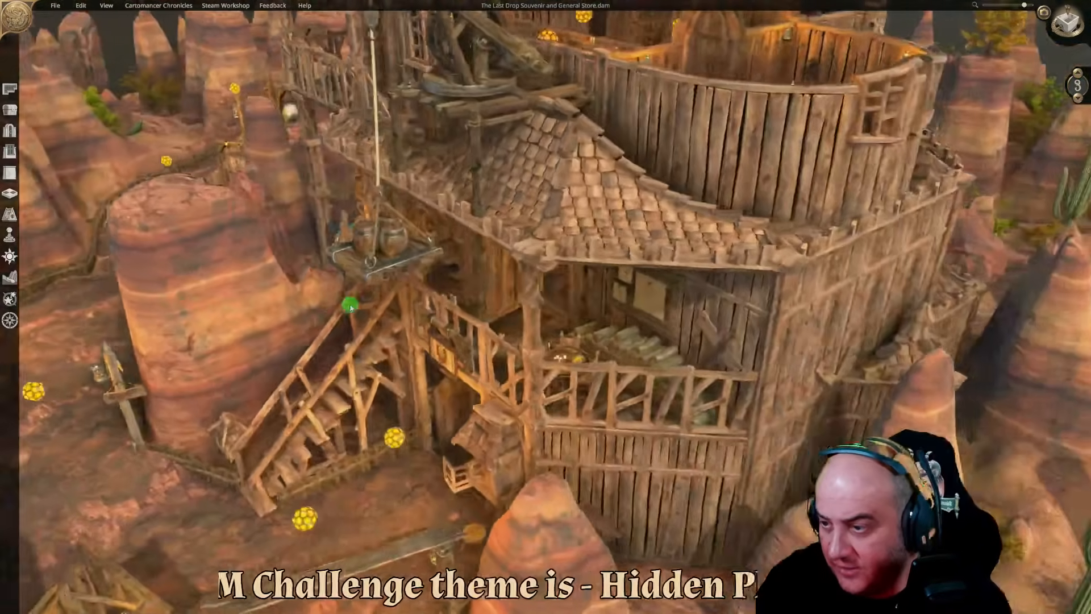
{"action": "key", "text": "e"}
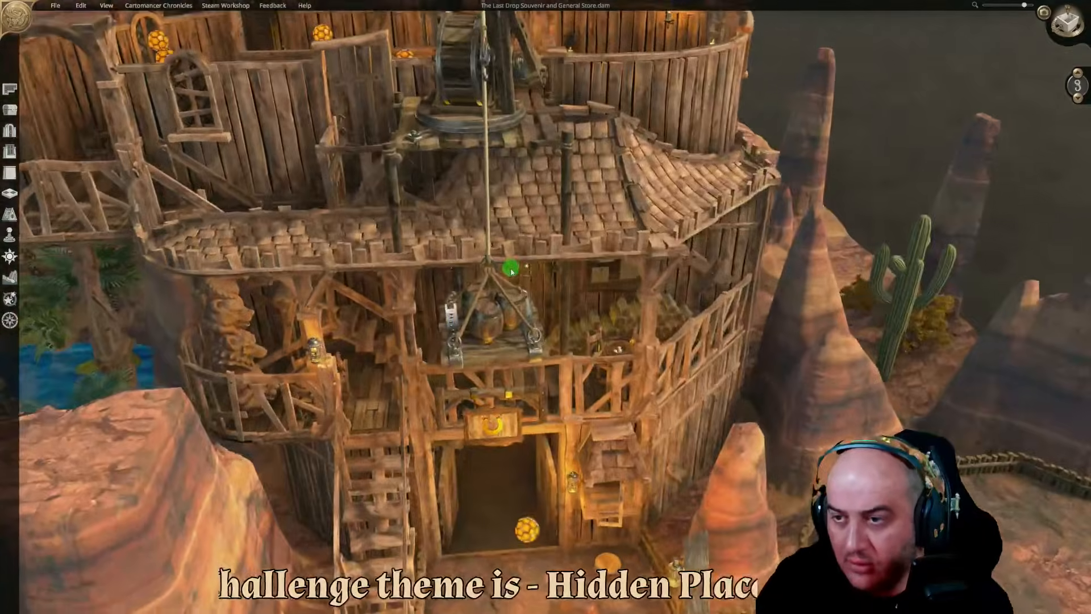
{"action": "key", "text": "e"}
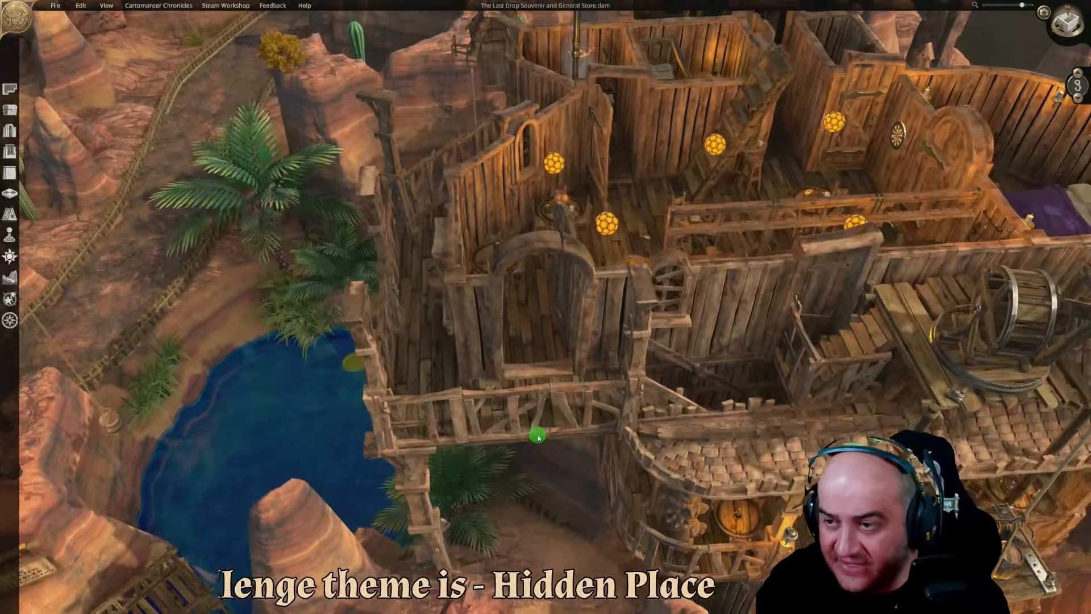
Position the lantern on the wall post beside the upper balcony's arched doorway
{"action": "scroll", "coordinate": [588, 515], "scroll_direction": "down", "scroll_amount": 2}
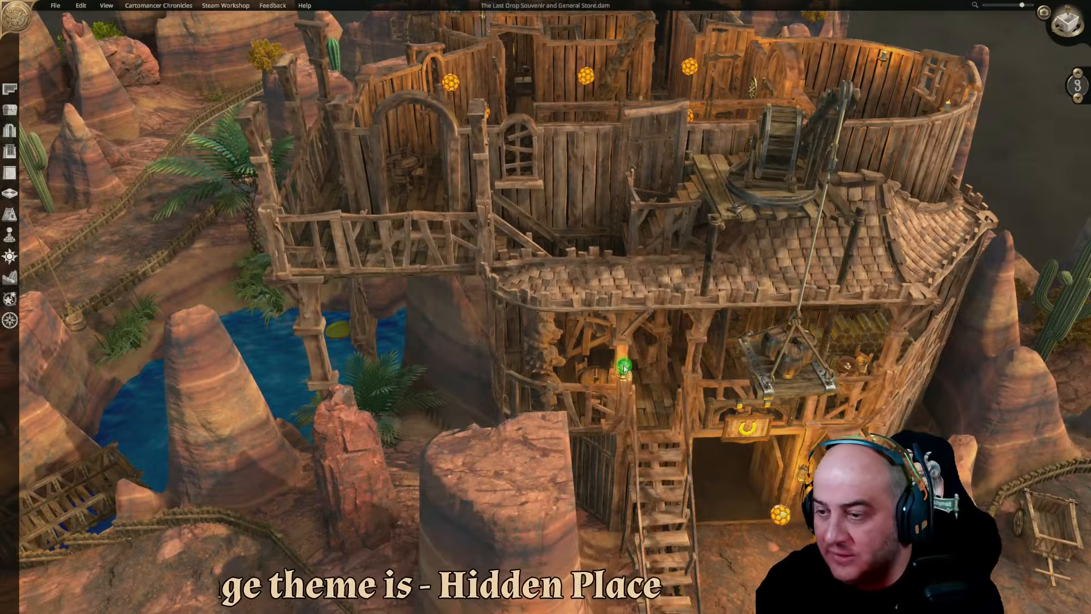
{"action": "scroll", "coordinate": [591, 400], "scroll_direction": "up", "scroll_amount": 3}
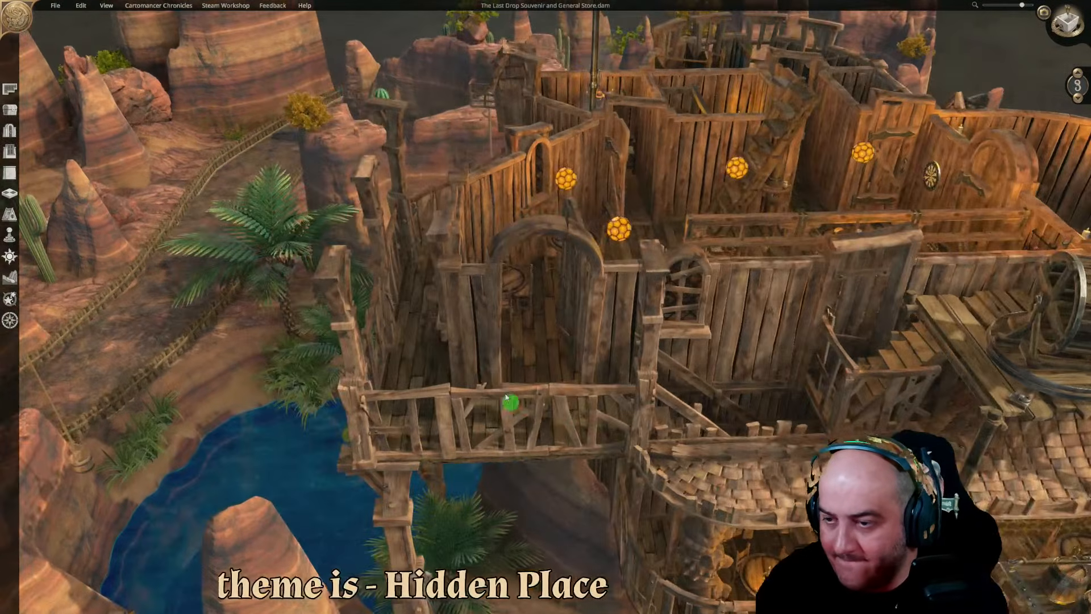
{"action": "scroll", "coordinate": [498, 319], "scroll_direction": "down", "scroll_amount": 3}
{"action": "scroll", "coordinate": [540, 505], "scroll_direction": "up", "scroll_amount": 2}
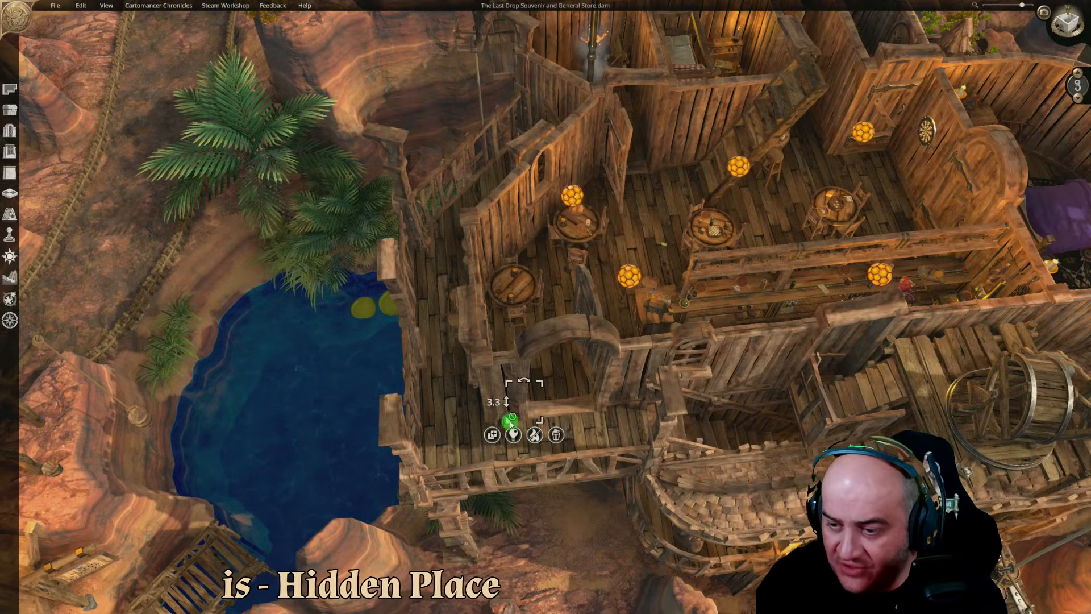
{"action": "left_click_drag", "start_coordinate": [486, 339], "coordinate": [519, 379]}
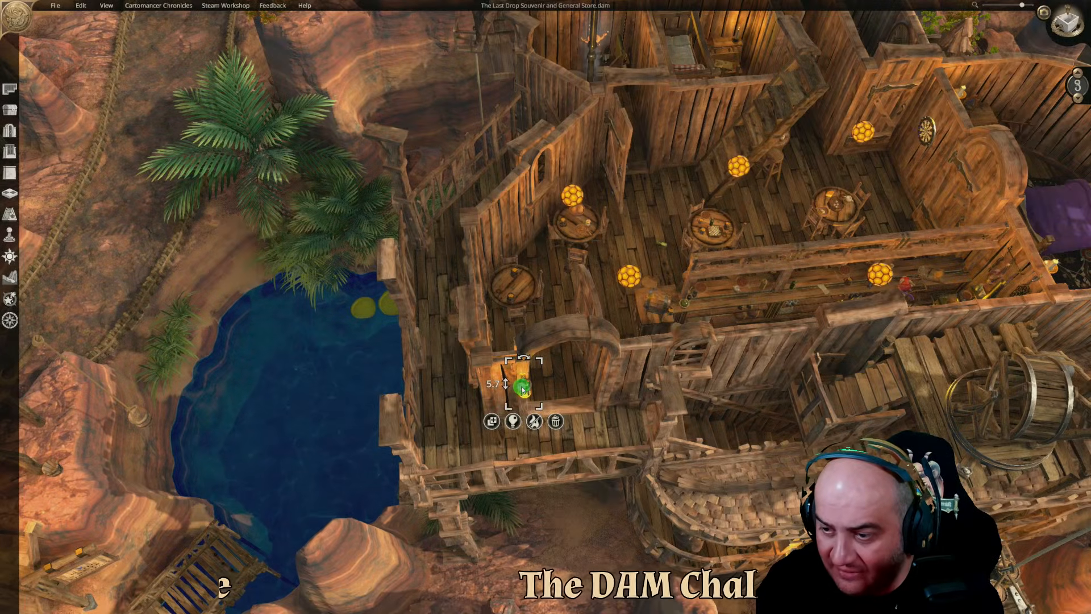
{"action": "left_click", "coordinate": [609, 441]}
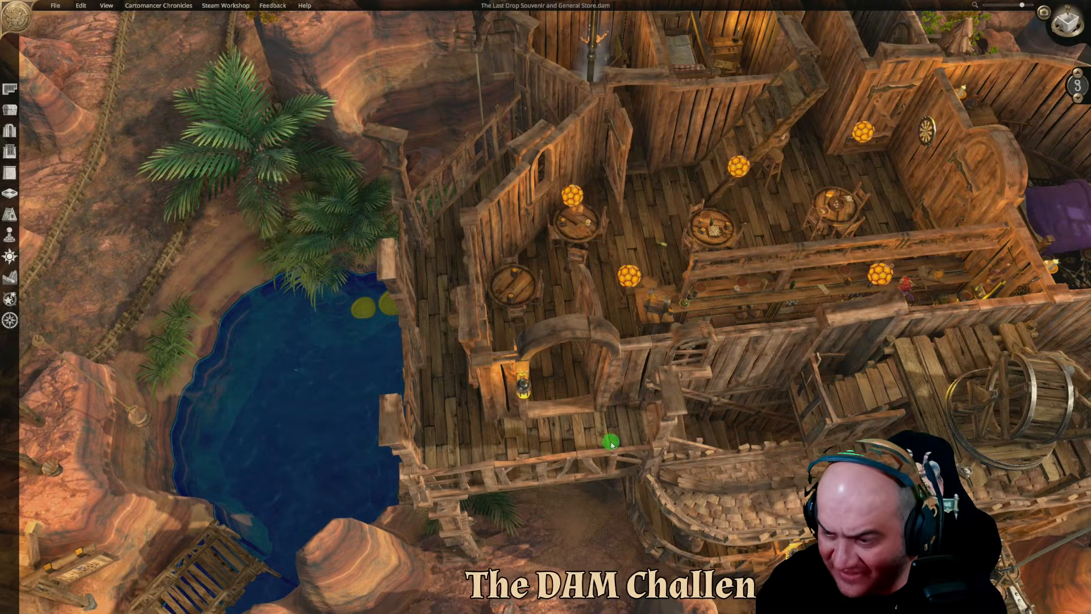
Fine-tune the lantern's position and height on the post beside the arched doorway
{"action": "scroll", "coordinate": [609, 440], "scroll_direction": "up", "scroll_amount": 5}
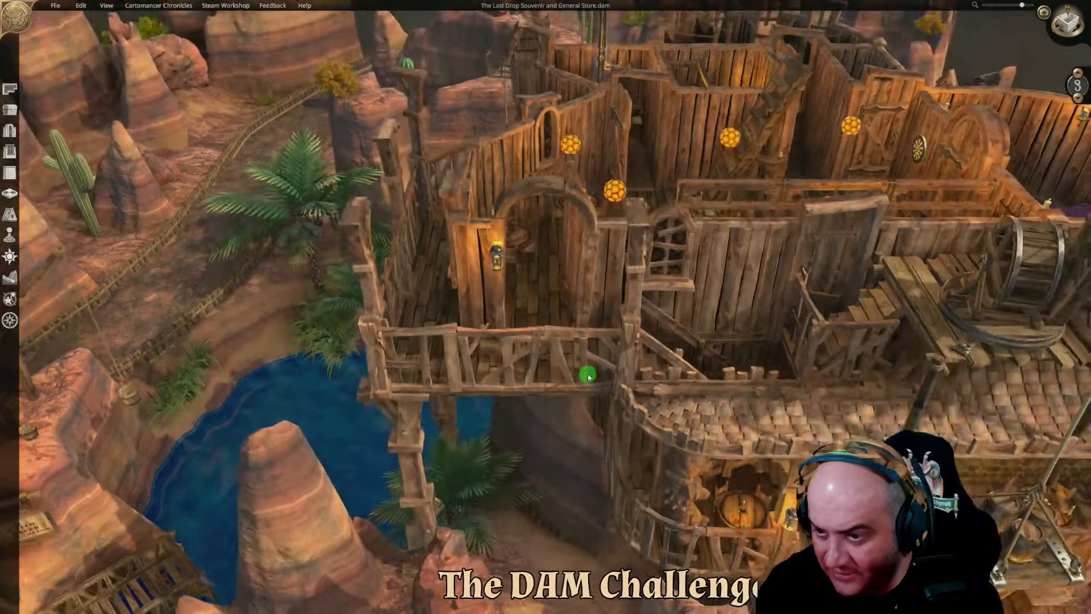
{"action": "right_click_drag", "start_coordinate": [588, 376], "coordinate": [546, 305]}
{"action": "left_click", "coordinate": [533, 253]}
{"action": "left_click_drag", "start_coordinate": [518, 251], "coordinate": [519, 276]}
{"action": "left_click", "coordinate": [599, 336]}
{"action": "right_click_drag", "start_coordinate": [599, 335], "coordinate": [796, 373]}
{"action": "scroll", "coordinate": [682, 380], "scroll_direction": "up", "scroll_amount": 3}
{"action": "right_click_drag", "start_coordinate": [682, 380], "coordinate": [424, 341]}
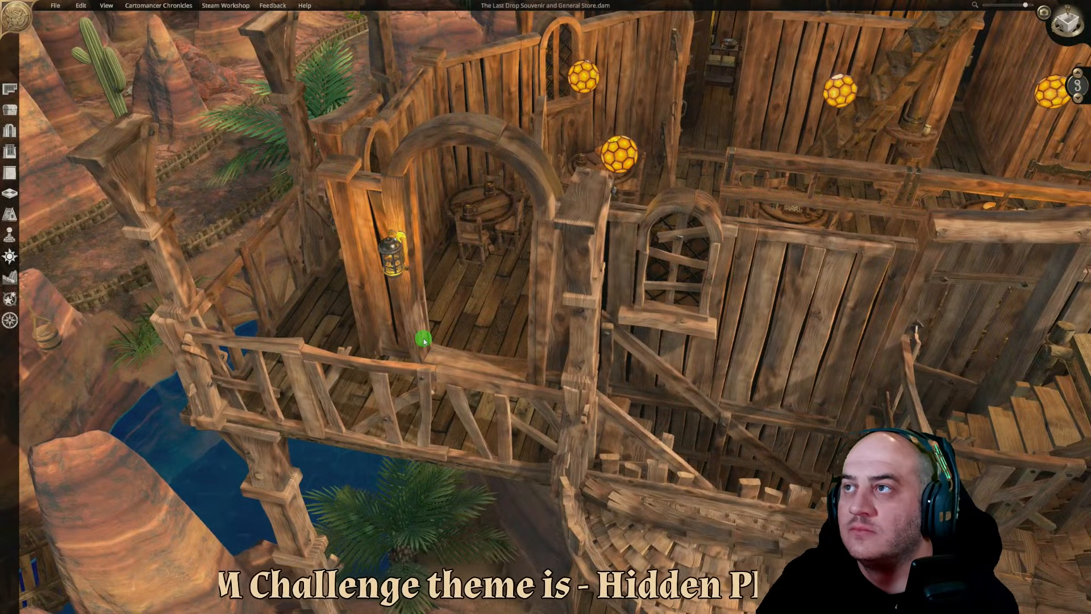
Duplicate the archway lantern and place the copy on the balcony corner post at the head of the outside stairs
{"action": "right_click", "coordinate": [396, 250]}
{"action": "left_click", "coordinate": [363, 309]}
{"action": "right_click_drag", "start_coordinate": [592, 430], "coordinate": [443, 512]}
{"action": "key", "text": "s"}
{"action": "scroll", "coordinate": [512, 495], "scroll_direction": "up", "scroll_amount": 7}
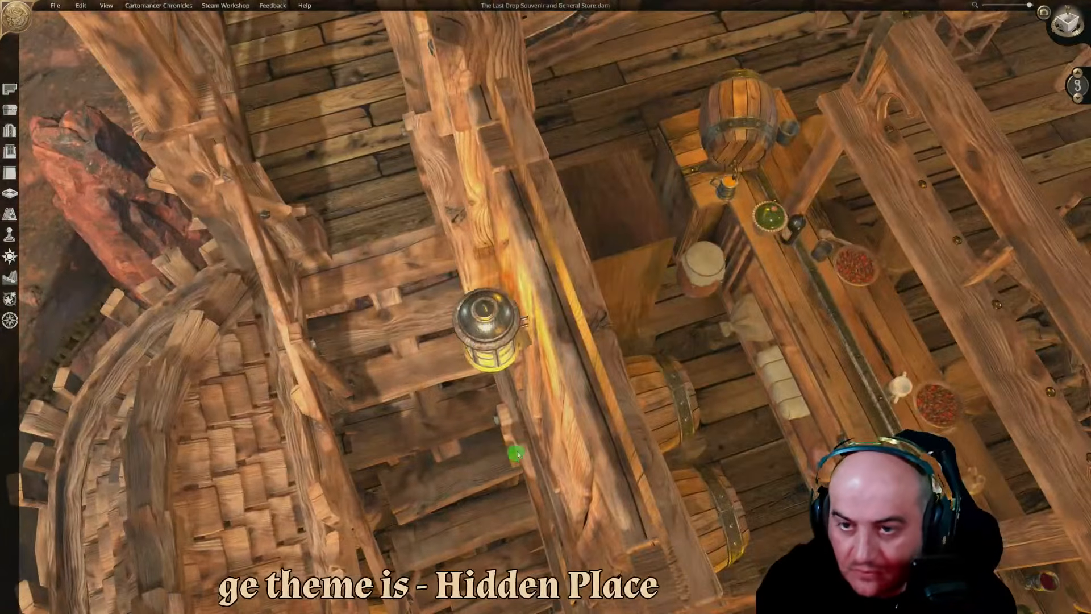
{"action": "key", "text": "a"}
{"action": "right_click_drag", "start_coordinate": [519, 451], "coordinate": [501, 464]}
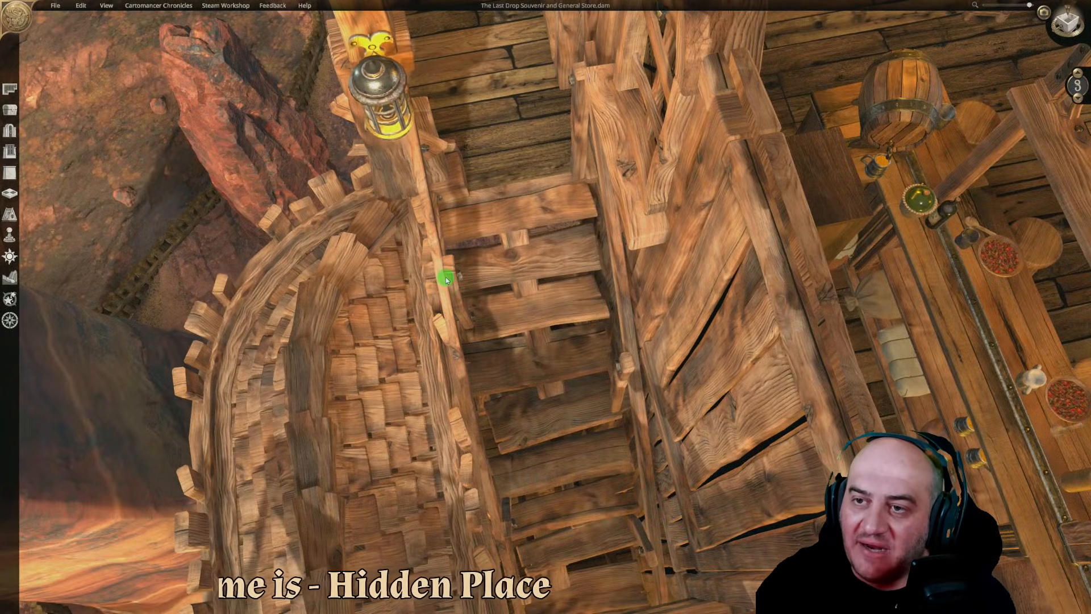
{"action": "left_click", "coordinate": [440, 261]}
Fine-tune the lantern copy's placement on the stair post at height 5.6
{"action": "right_click_drag", "start_coordinate": [500, 316], "coordinate": [540, 343]}
{"action": "key", "text": "a"}
{"action": "key", "text": "d"}
{"action": "scroll", "coordinate": [536, 343], "scroll_direction": "down", "scroll_amount": 2}
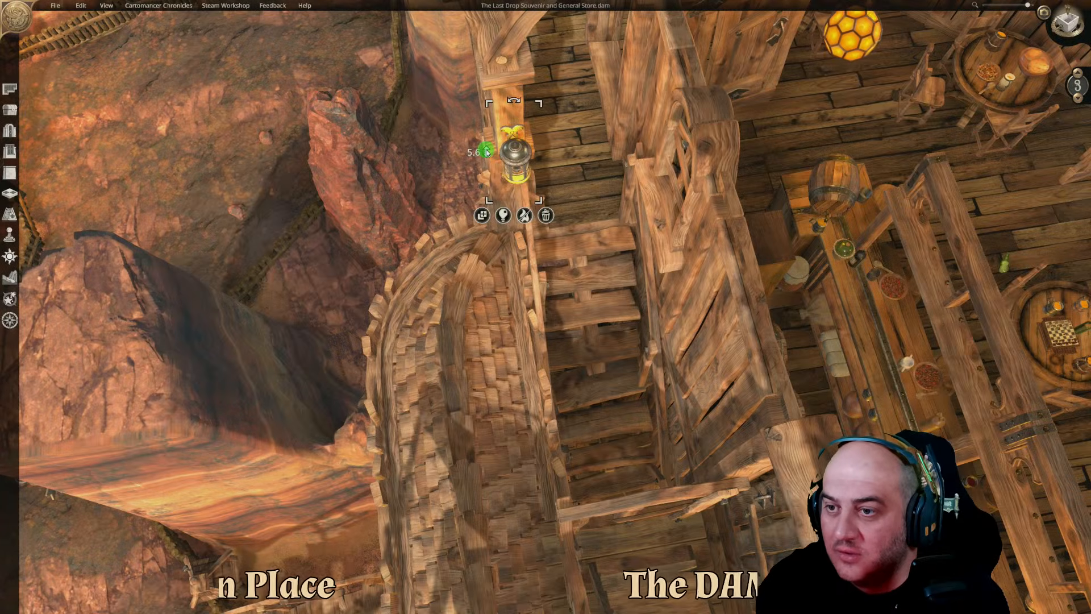
{"action": "left_click", "coordinate": [602, 166]}
{"action": "right_click_drag", "start_coordinate": [603, 165], "coordinate": [822, 166]}
{"action": "key", "text": "d"}
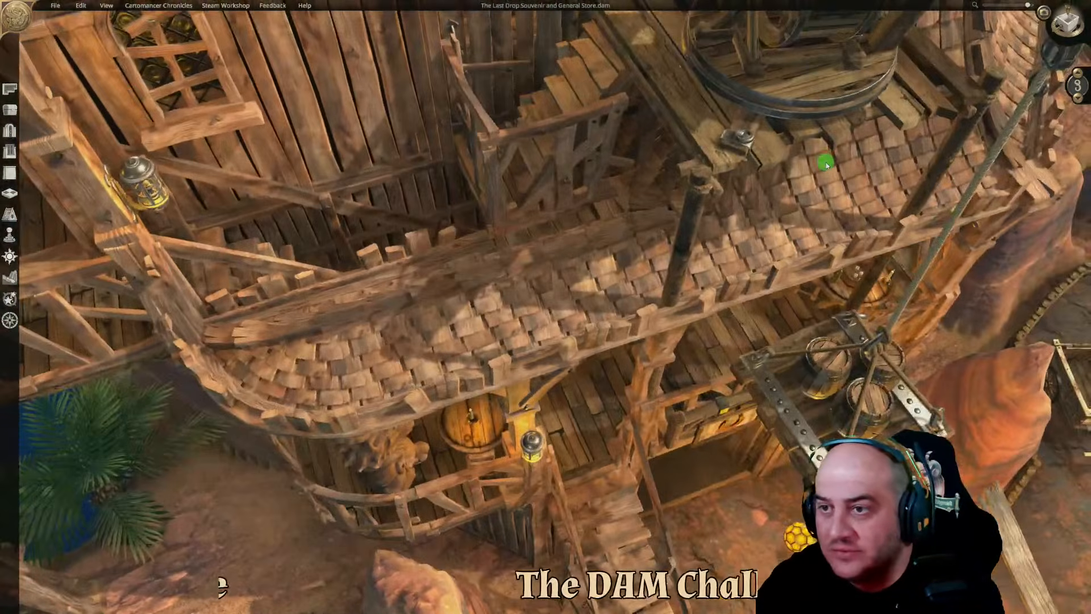
Duplicate the stair-post lantern and mount the copy on the wall beside the crane platform door at height 5.9
{"action": "left_click", "coordinate": [147, 197]}
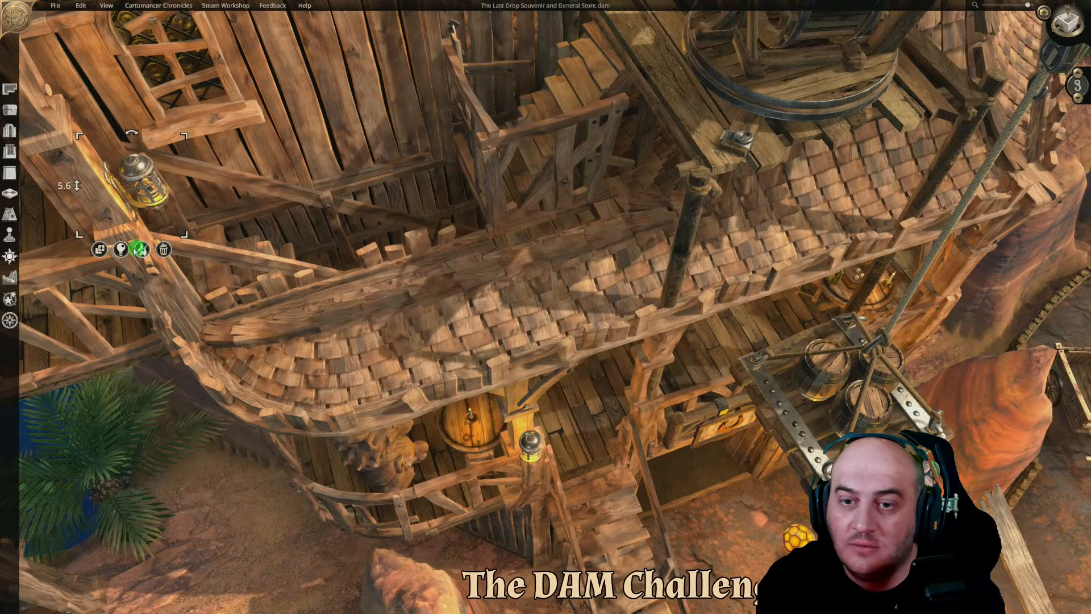
{"action": "left_click", "coordinate": [99, 249]}
{"action": "scroll", "coordinate": [273, 264], "scroll_direction": "down", "scroll_amount": 3}
{"action": "key", "text": "w"}
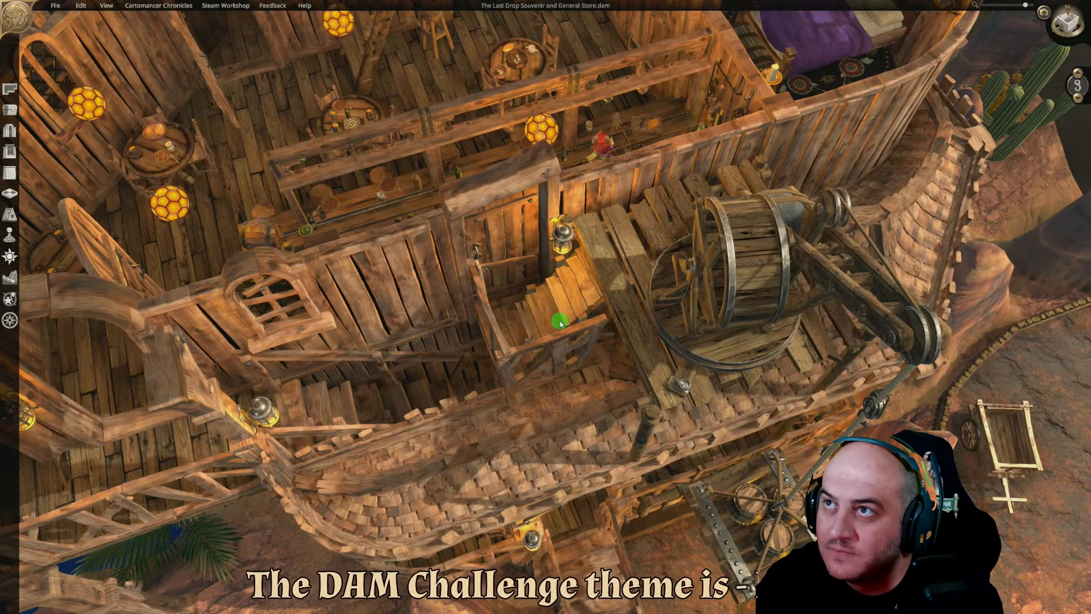
{"action": "left_click", "coordinate": [560, 323]}
{"action": "left_click_drag", "start_coordinate": [537, 234], "coordinate": [559, 213]}
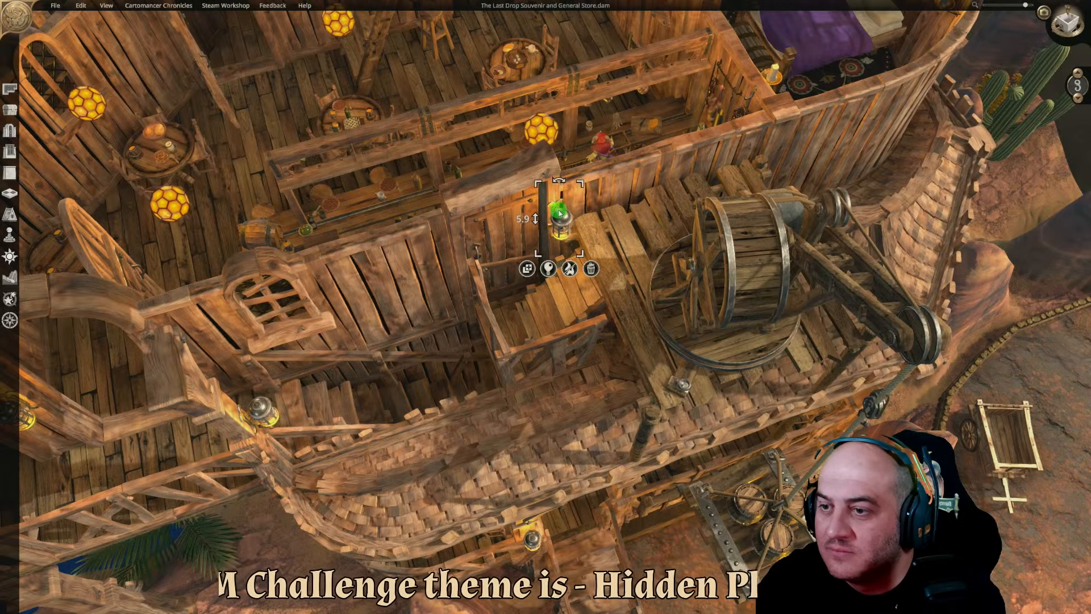
{"action": "left_click", "coordinate": [605, 230]}
Place a candle with a handled holder on the round barrel table in the corner of the balcony behind the building
{"action": "middle_click_drag", "start_coordinate": [646, 297], "coordinate": [646, 237]}
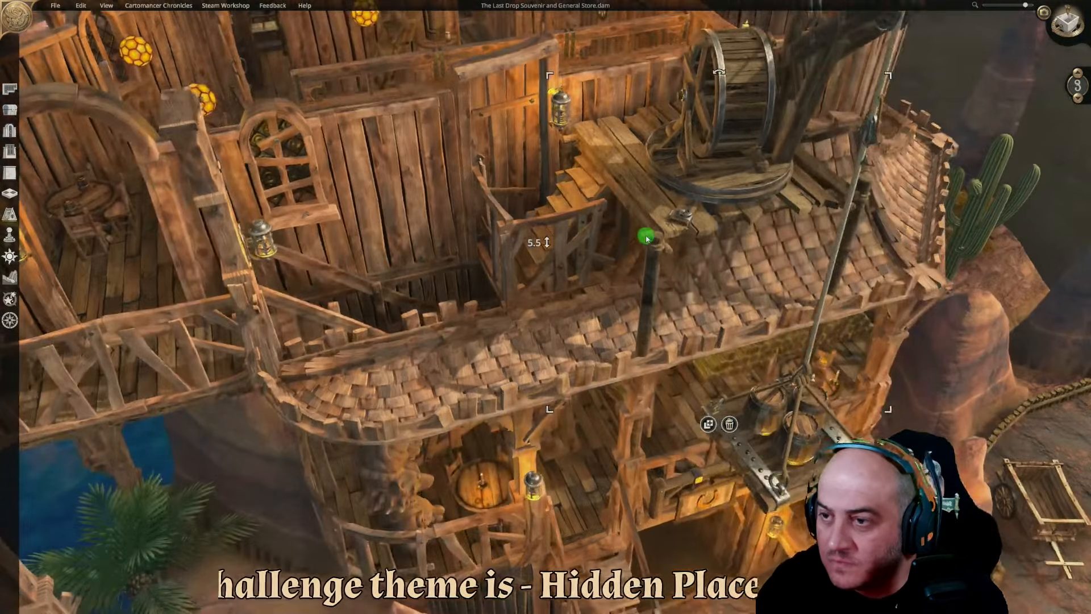
{"action": "scroll", "coordinate": [367, 402], "scroll_direction": "down", "scroll_amount": 4}
{"action": "key", "text": "s"}
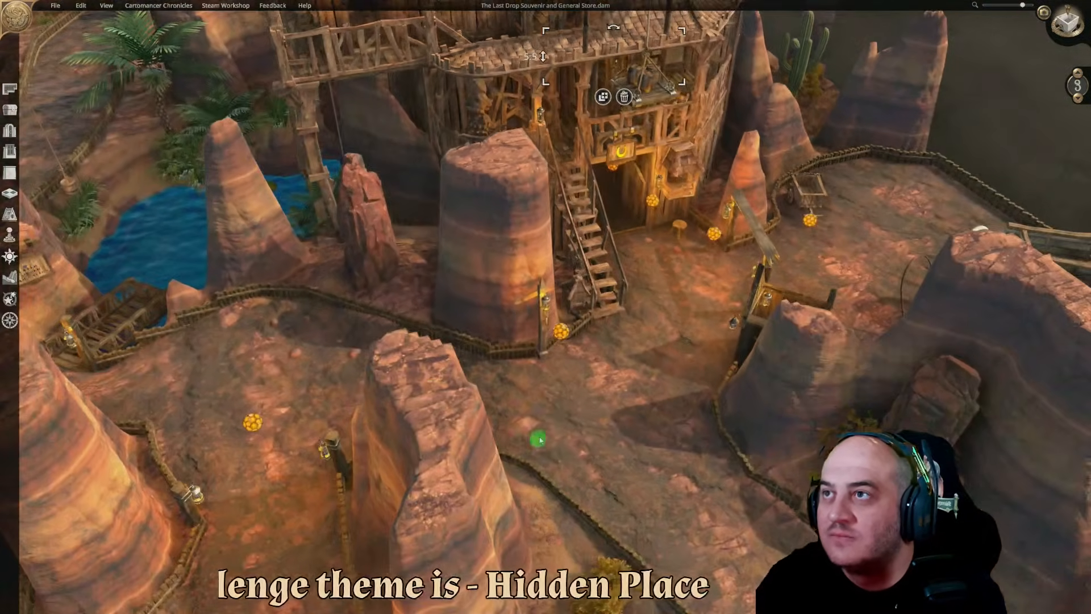
{"action": "left_click", "coordinate": [602, 423]}
{"action": "scroll", "coordinate": [616, 399], "scroll_direction": "down", "scroll_amount": 2}
{"action": "key", "text": "w"}
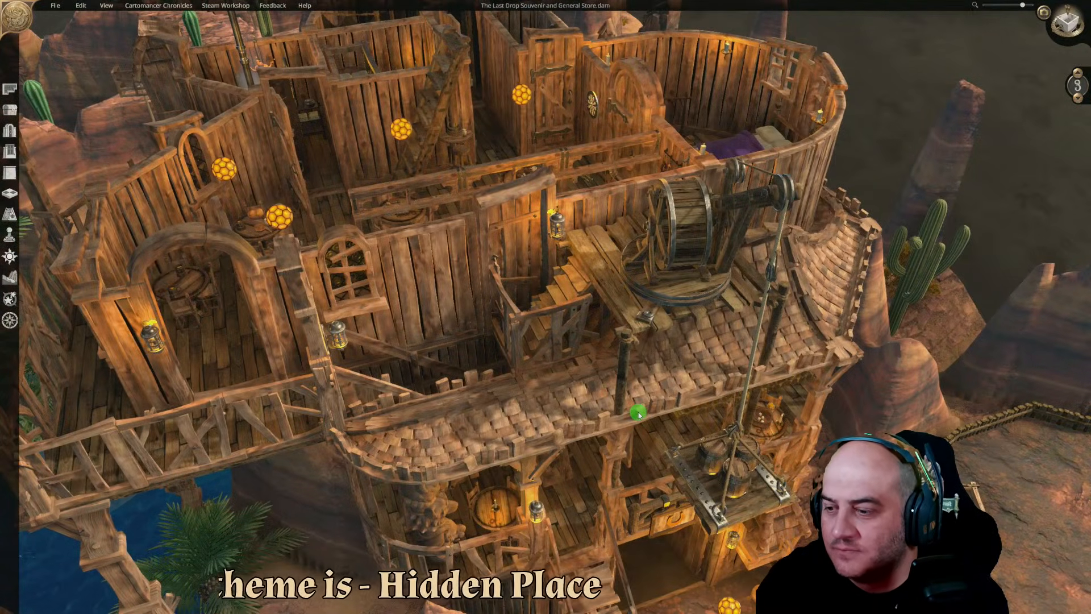
{"action": "middle_click_drag", "start_coordinate": [597, 382], "coordinate": [746, 367]}
{"action": "left_click", "coordinate": [10, 110]}
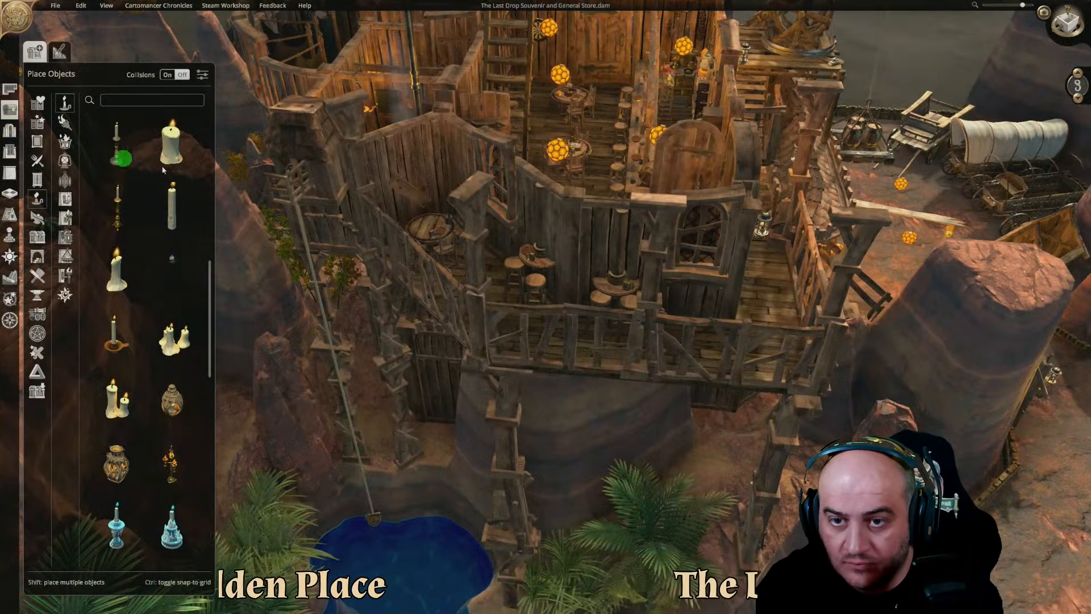
{"action": "left_click", "coordinate": [118, 338]}
{"action": "middle_click_drag", "start_coordinate": [438, 256], "coordinate": [503, 443]}
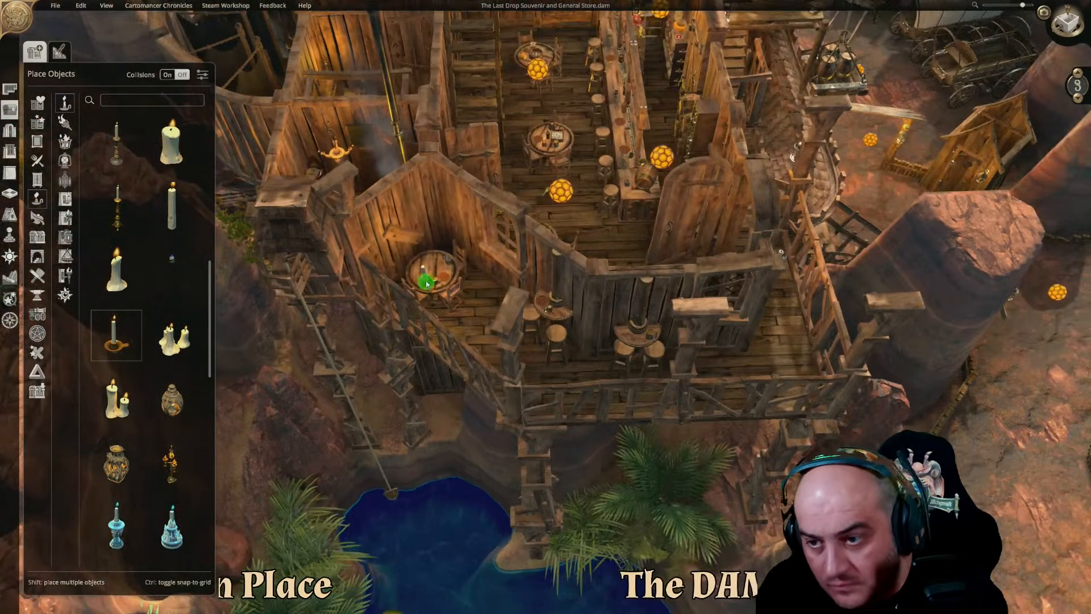
{"action": "left_click", "coordinate": [424, 268]}
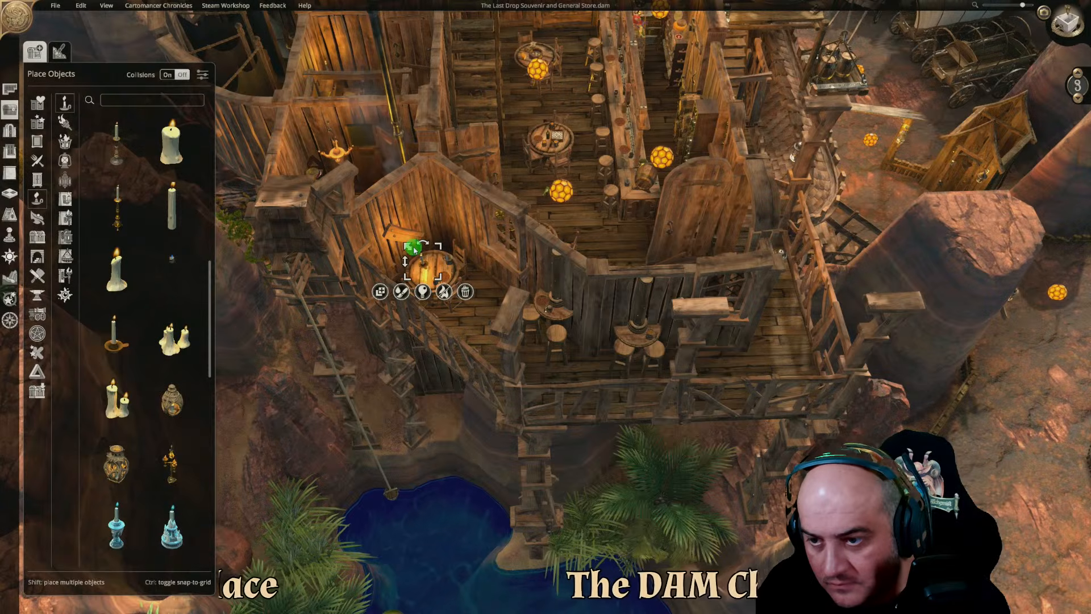
Try out a copy of the candle on the small table against the balcony's wall column
{"action": "left_click", "coordinate": [380, 293]}
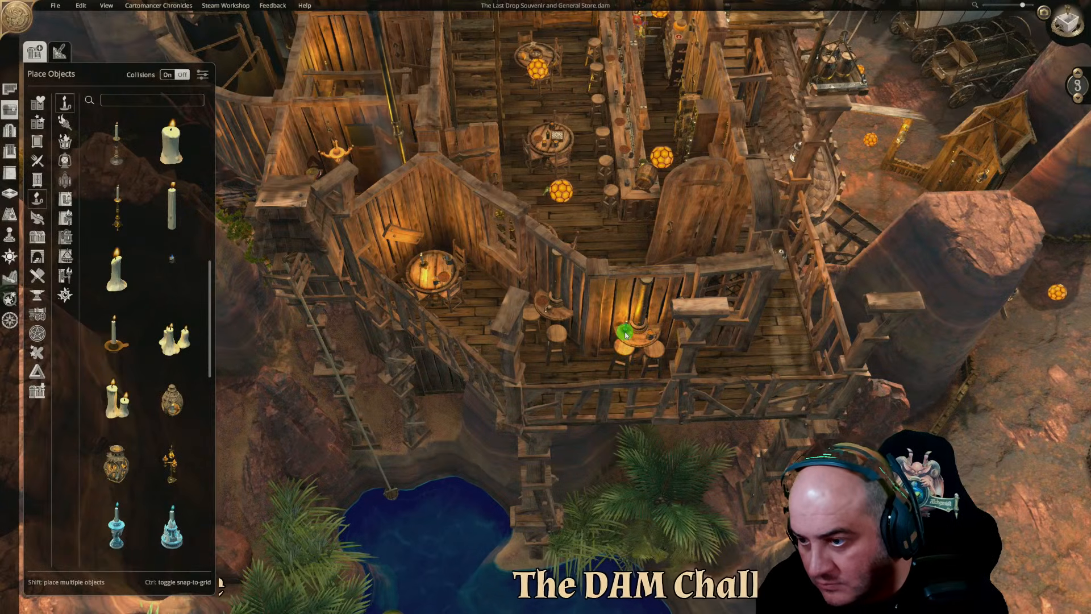
{"action": "left_click", "coordinate": [635, 346]}
{"action": "left_click", "coordinate": [665, 358]}
Hang a lantern copy on the balcony wall between the two small tables, and close the object library
{"action": "middle_click_drag", "start_coordinate": [748, 288], "coordinate": [550, 286]}
{"action": "middle_click_drag", "start_coordinate": [524, 324], "coordinate": [634, 328]}
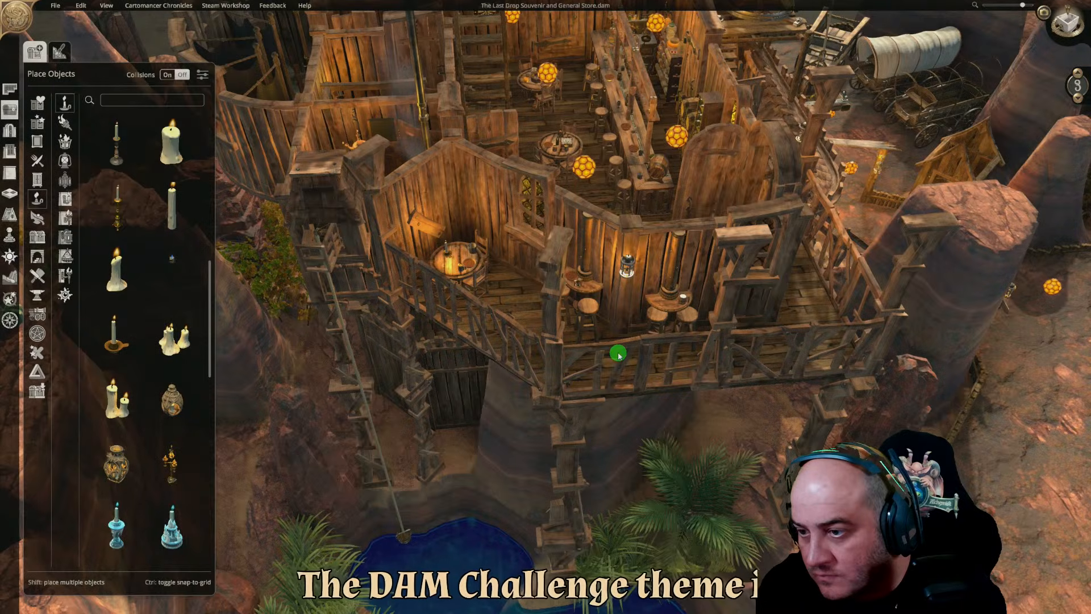
{"action": "left_click", "coordinate": [618, 355]}
{"action": "scroll", "coordinate": [666, 407], "scroll_direction": "up", "scroll_amount": 5}
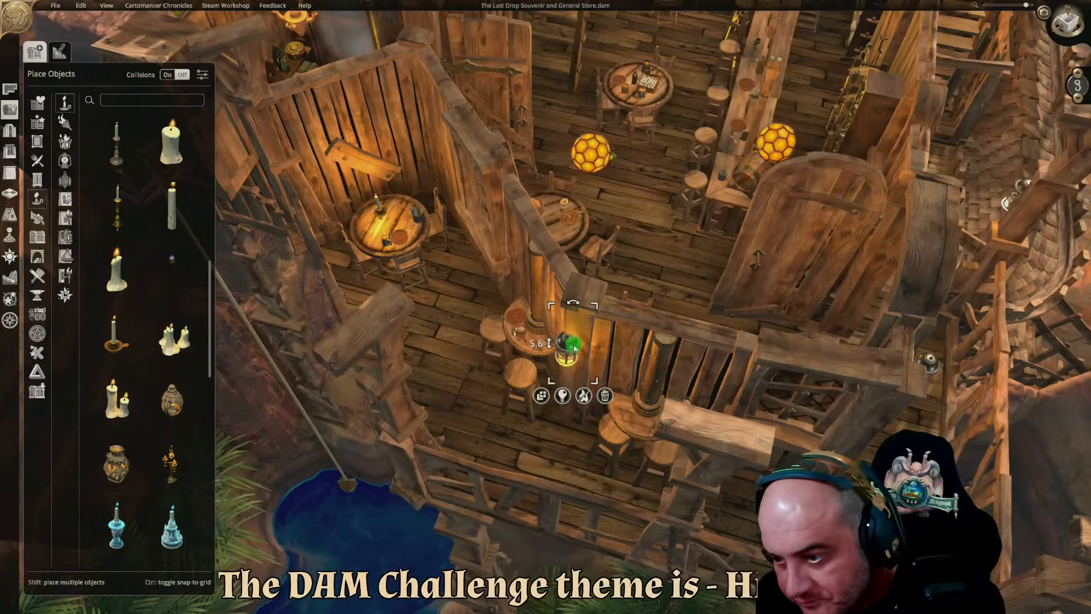
{"action": "left_click_drag", "start_coordinate": [574, 347], "coordinate": [554, 361]}
{"action": "scroll", "coordinate": [486, 398], "scroll_direction": "up", "scroll_amount": 3}
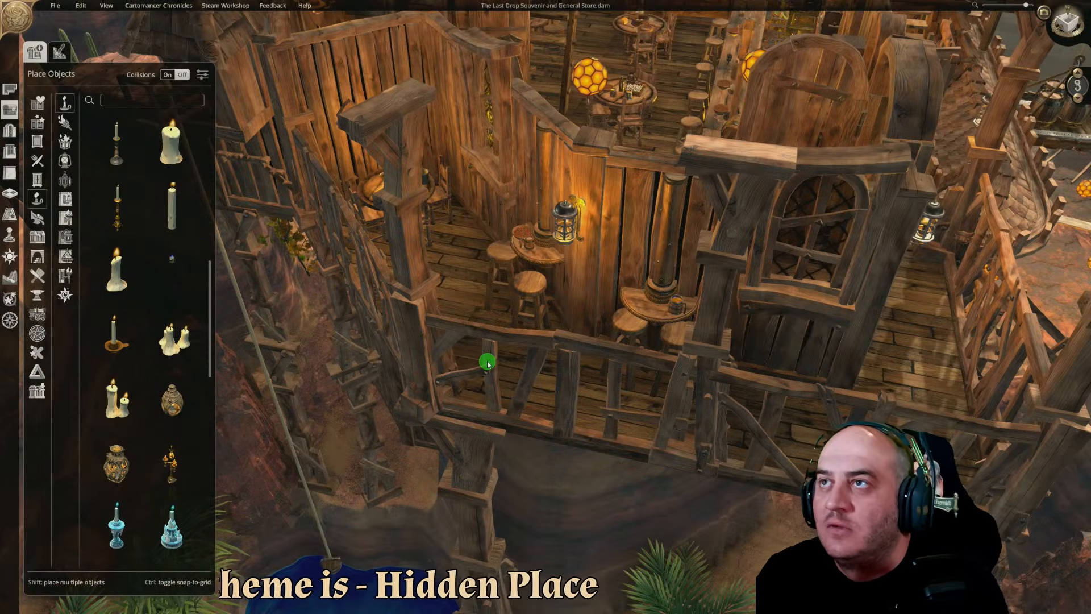
{"action": "left_click", "coordinate": [9, 110]}
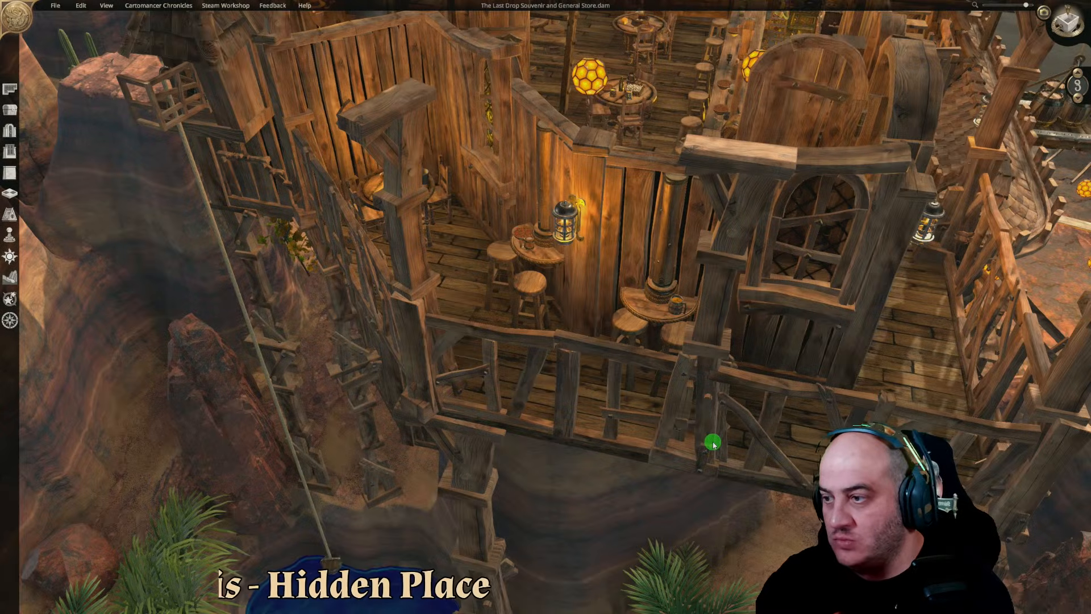
Raise the visible floor to level 4 to view the roofs, and return to level 3
{"action": "scroll", "coordinate": [893, 383], "scroll_direction": "down", "scroll_amount": 5}
{"action": "middle_click_drag", "start_coordinate": [881, 407], "coordinate": [700, 405]}
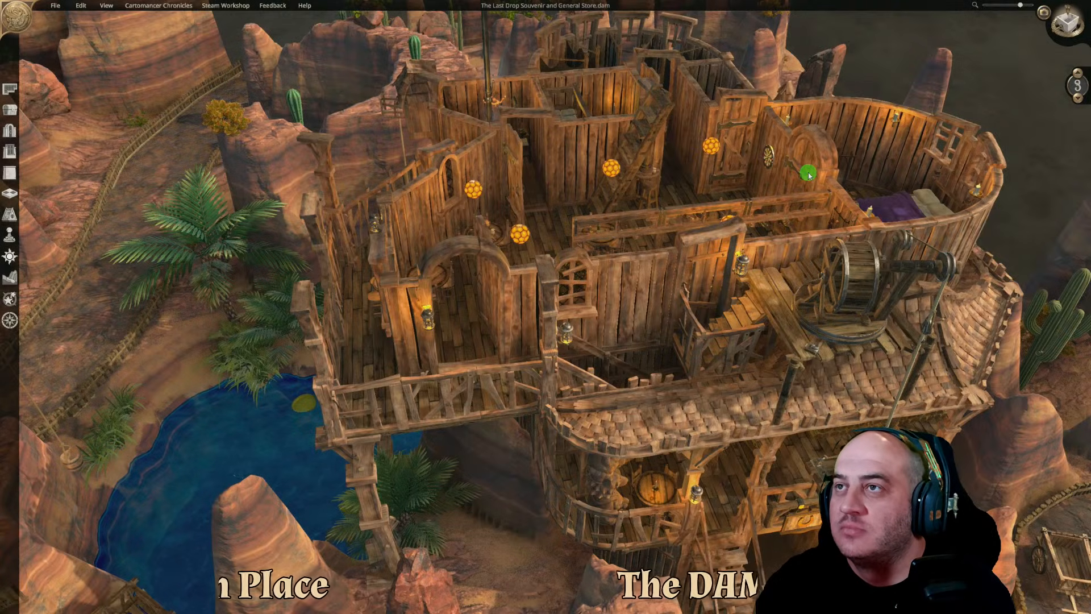
{"action": "left_click", "coordinate": [1078, 74]}
{"action": "scroll", "coordinate": [1025, 204], "scroll_direction": "down", "scroll_amount": 3}
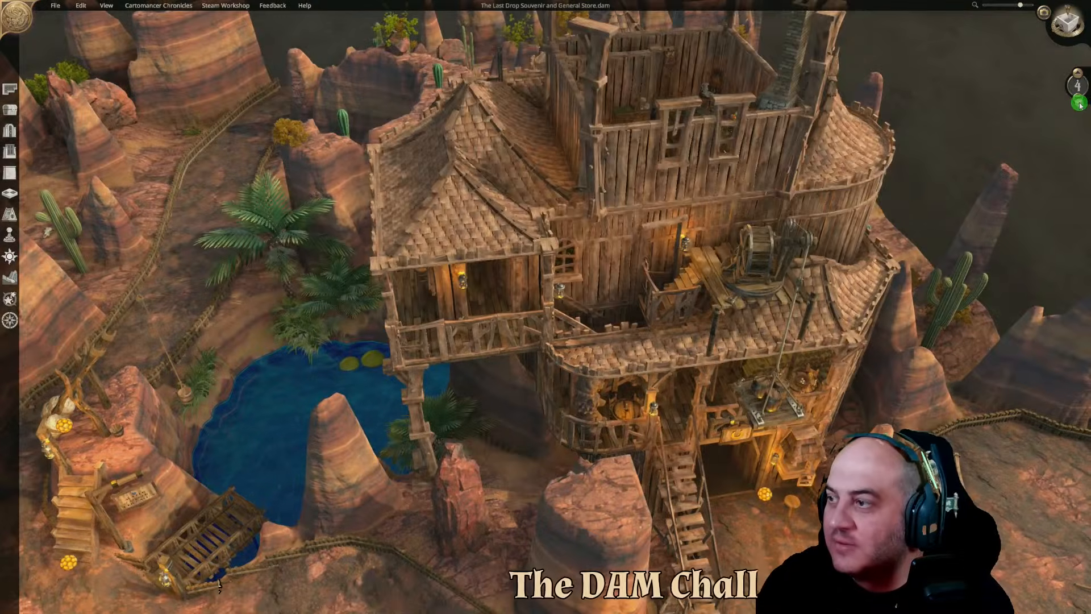
{"action": "left_click", "coordinate": [1078, 102]}
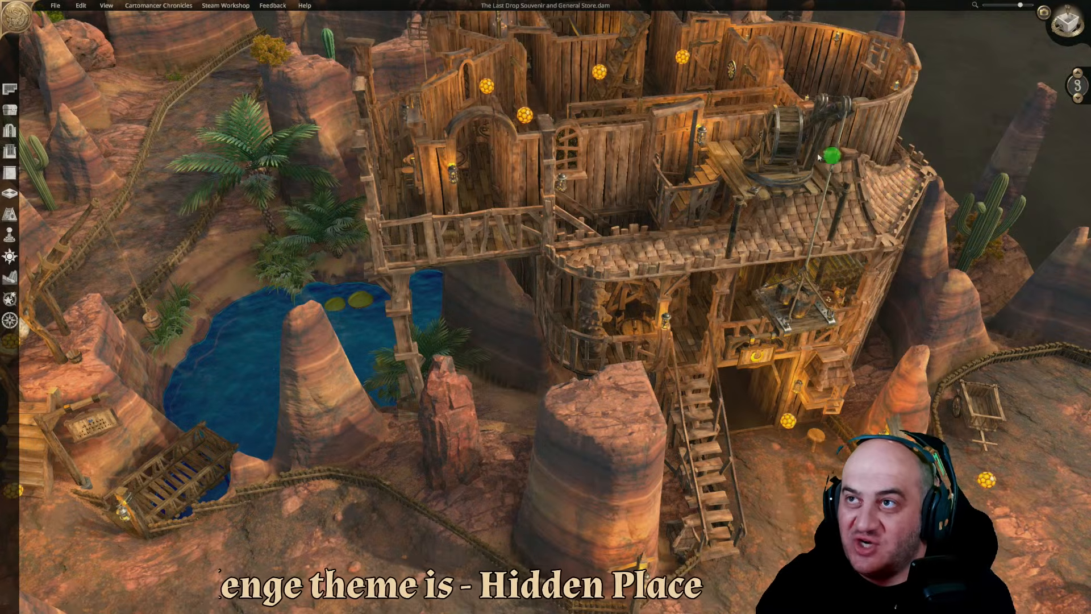
Examine the store front, outside stairs and upper balcony from several angles to judge the lantern lighting
{"action": "key", "text": "w"}
{"action": "scroll", "coordinate": [617, 364], "scroll_direction": "up", "scroll_amount": 2}
{"action": "key", "text": "s"}
{"action": "middle_click_drag", "start_coordinate": [476, 332], "coordinate": [309, 285]}
{"action": "key", "text": "d"}
{"action": "key", "text": "s"}
{"action": "key", "text": "d"}
{"action": "key", "text": "w"}
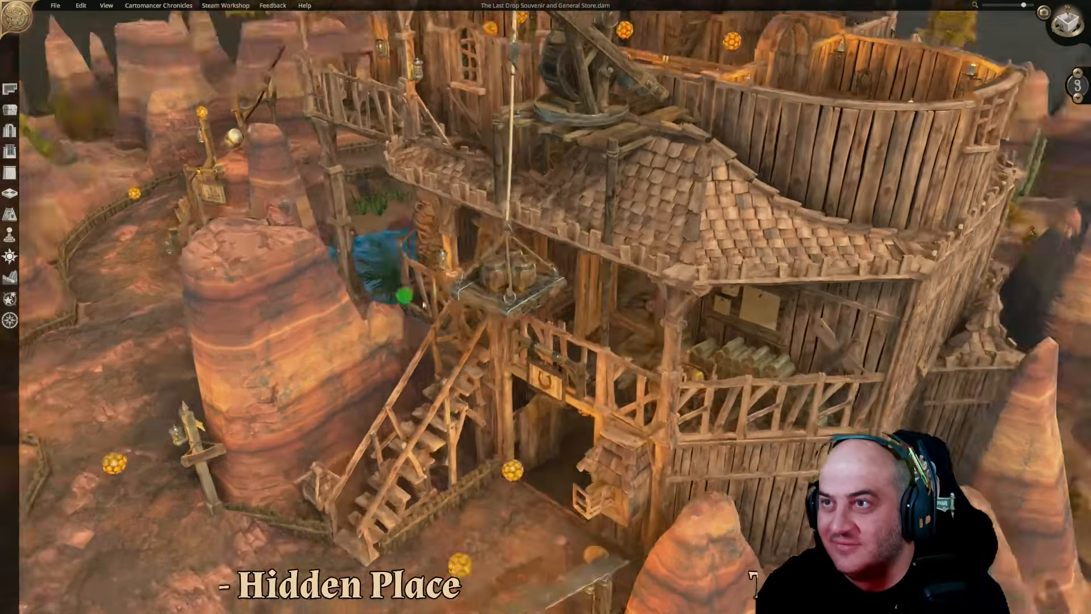
{"action": "middle_click_drag", "start_coordinate": [407, 295], "coordinate": [538, 214]}
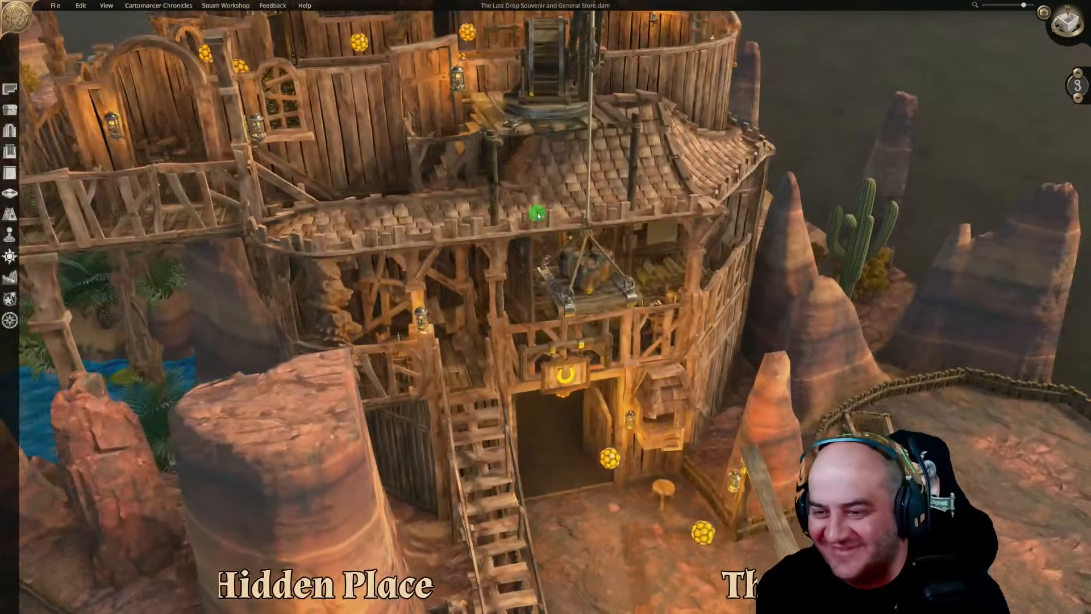
{"action": "middle_click_drag", "start_coordinate": [563, 249], "coordinate": [505, 247]}
{"action": "scroll", "coordinate": [505, 248], "scroll_direction": "down", "scroll_amount": 2}
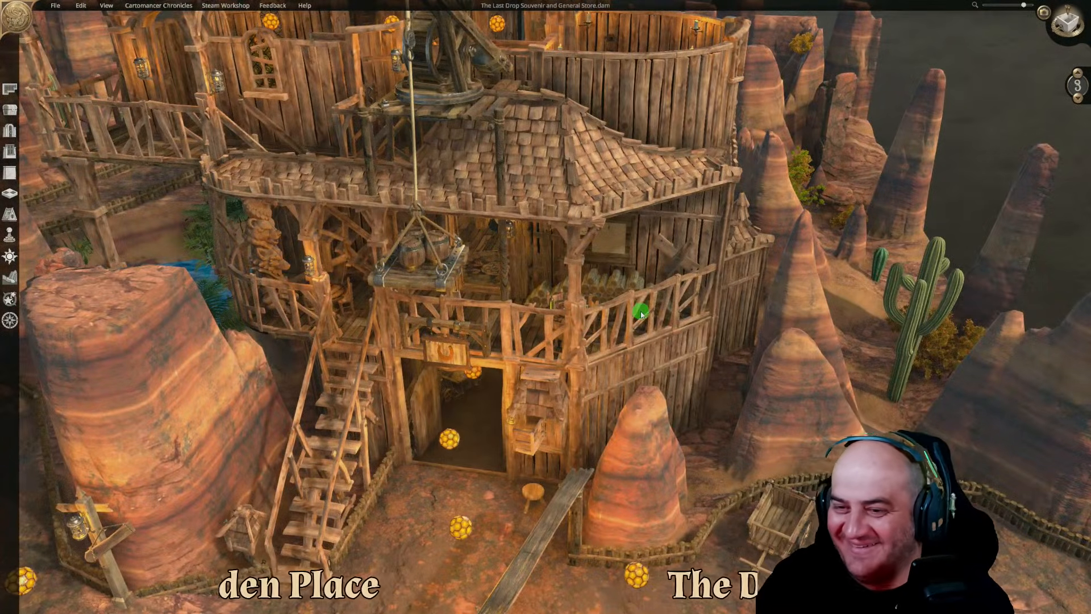
{"action": "scroll", "coordinate": [640, 309], "scroll_direction": "down", "scroll_amount": 1}
{"action": "scroll", "coordinate": [640, 313], "scroll_direction": "up", "scroll_amount": 4}
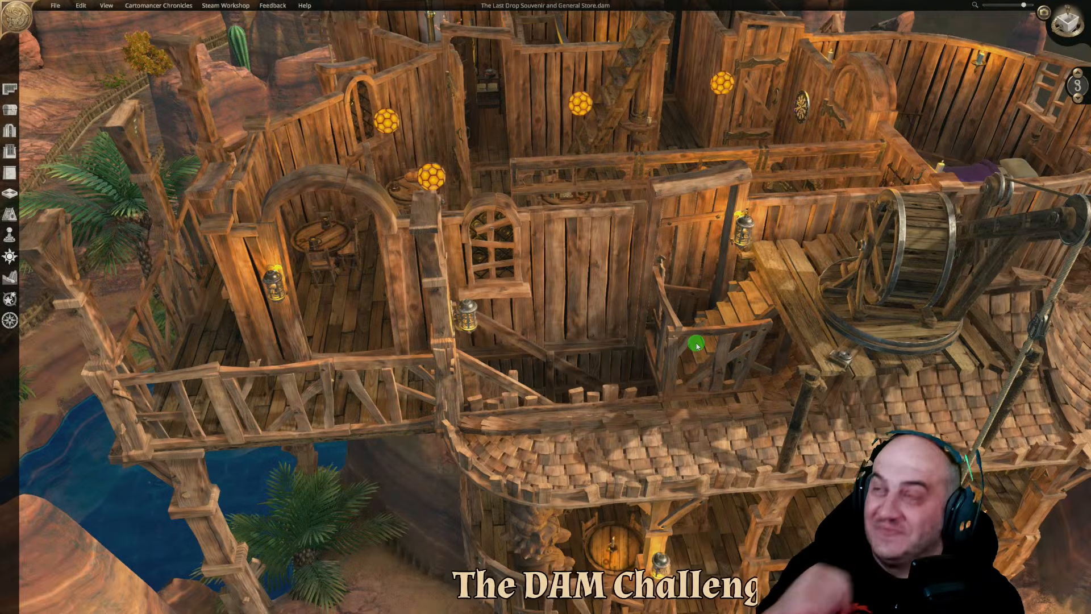
Inspect the lit tavern room, bar and bedrooms on level 3 from overhead
{"action": "key", "text": "w"}
{"action": "key", "text": "d"}
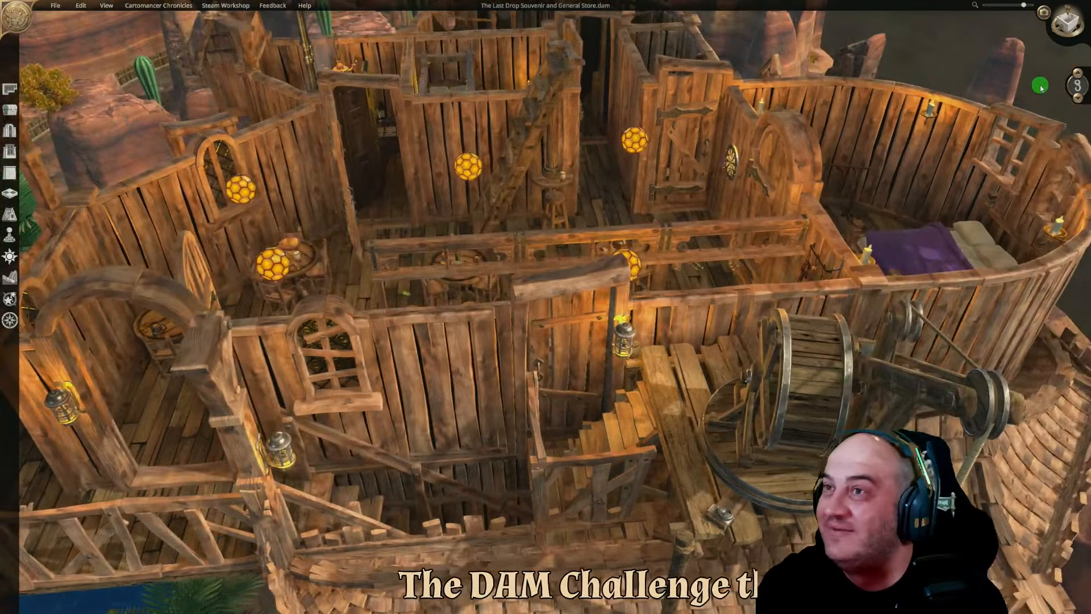
{"action": "scroll", "coordinate": [682, 360], "scroll_direction": "down", "scroll_amount": 5}
{"action": "middle_click_drag", "start_coordinate": [682, 360], "coordinate": [705, 381]}
{"action": "left_click", "coordinate": [1074, 100]}
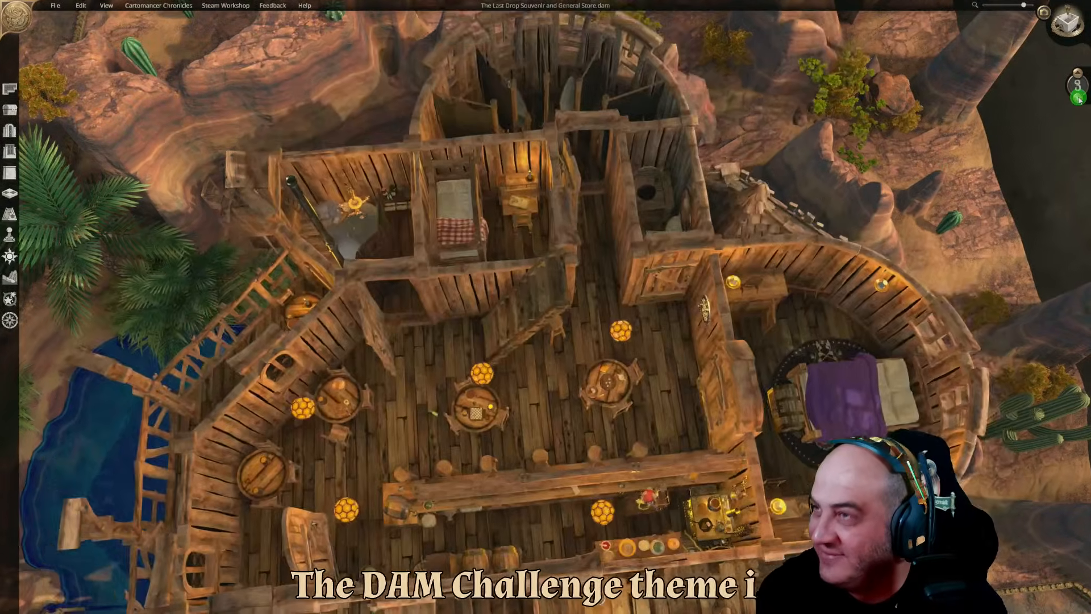
{"action": "scroll", "coordinate": [725, 327], "scroll_direction": "up", "scroll_amount": 3}
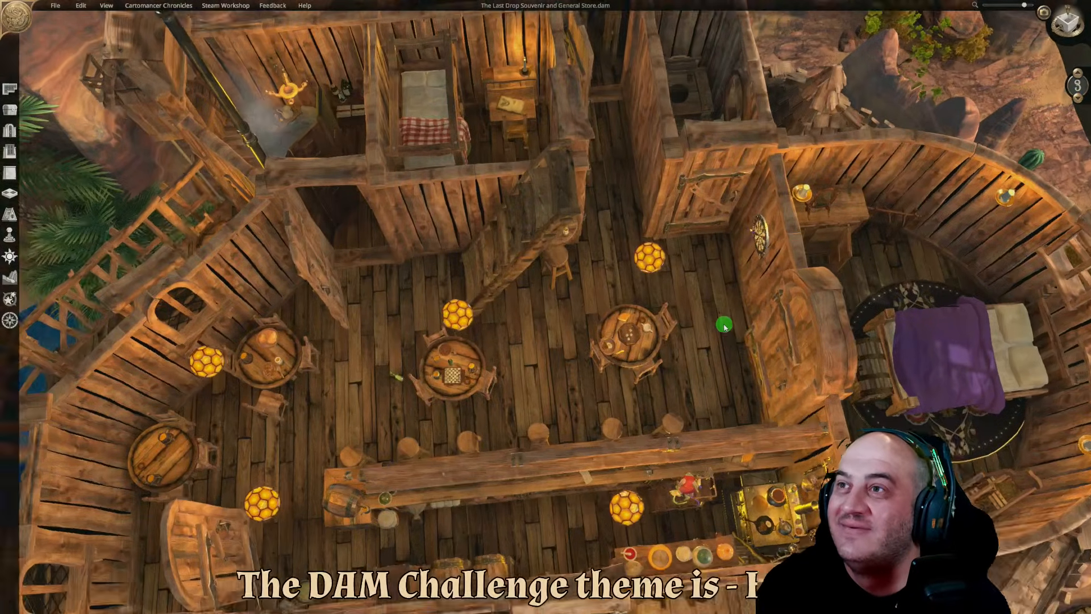
Place abstract lights in the small round-table room, the checkered-blanket bedroom and the washroom on level 3
{"action": "scroll", "coordinate": [724, 326], "scroll_direction": "down", "scroll_amount": 3}
{"action": "middle_click_drag", "start_coordinate": [724, 327], "coordinate": [588, 364]}
{"action": "left_click", "coordinate": [549, 276]}
{"action": "left_click", "coordinate": [514, 319]}
{"action": "key", "text": "w"}
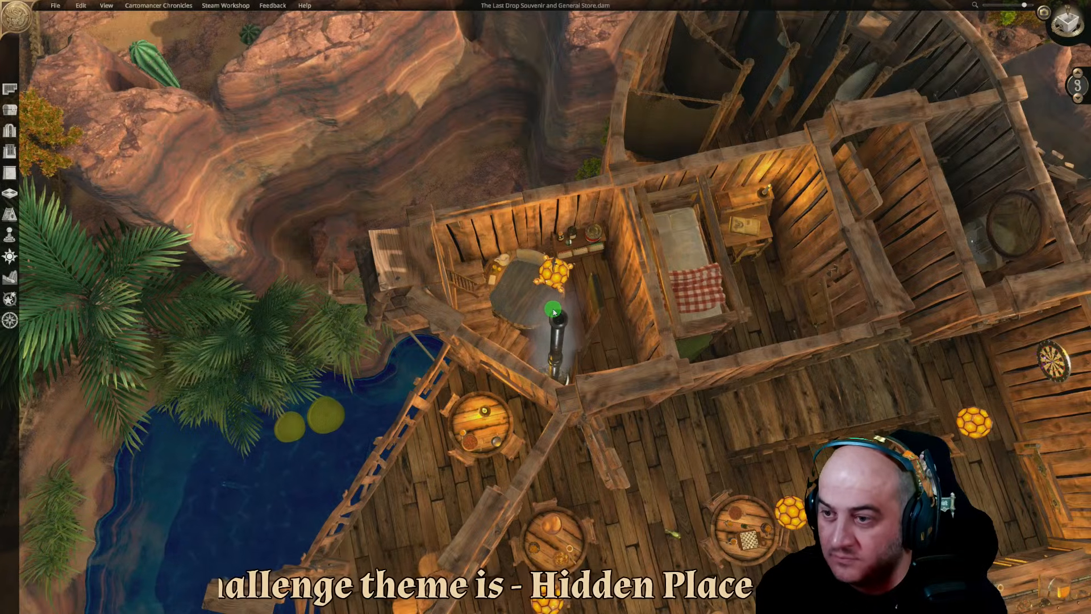
{"action": "key", "text": "d"}
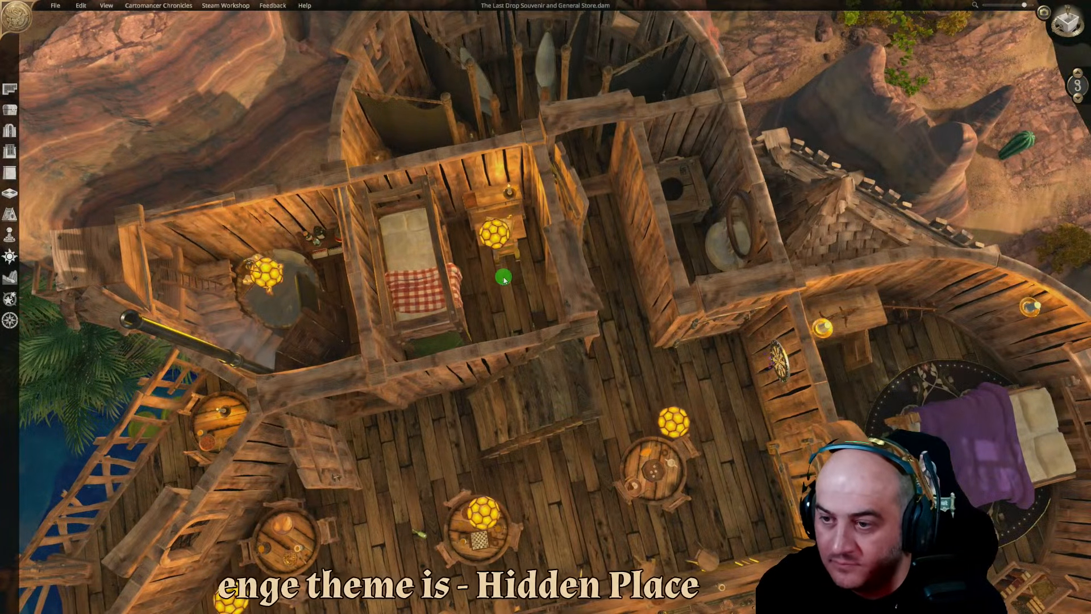
{"action": "key", "text": "d"}
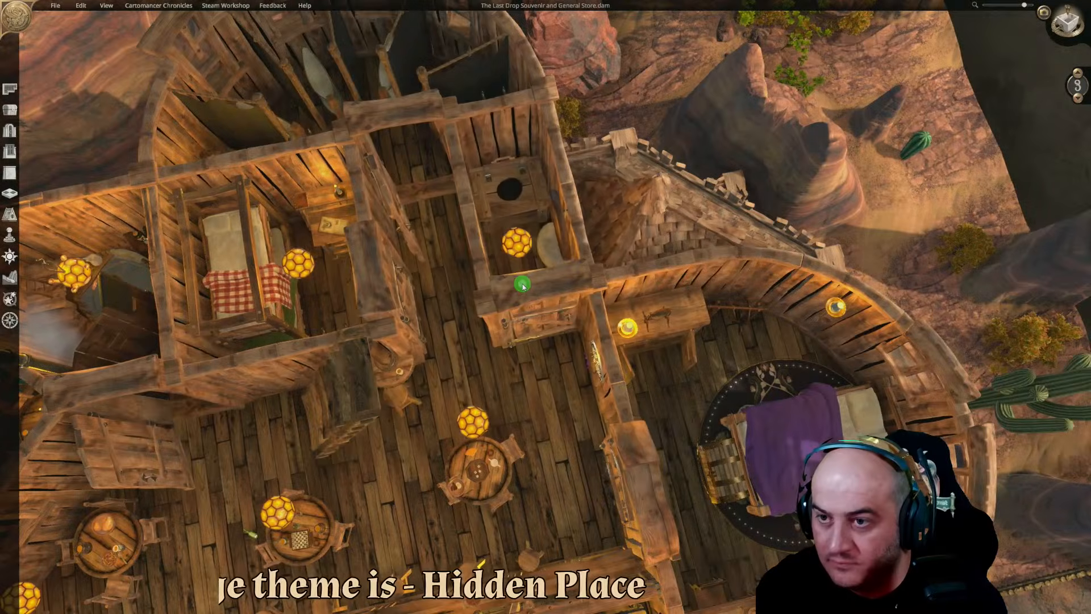
Place two abstract lights in the semicircular hammock room, one by the candle desk and one near the entrance
{"action": "key", "text": "w"}
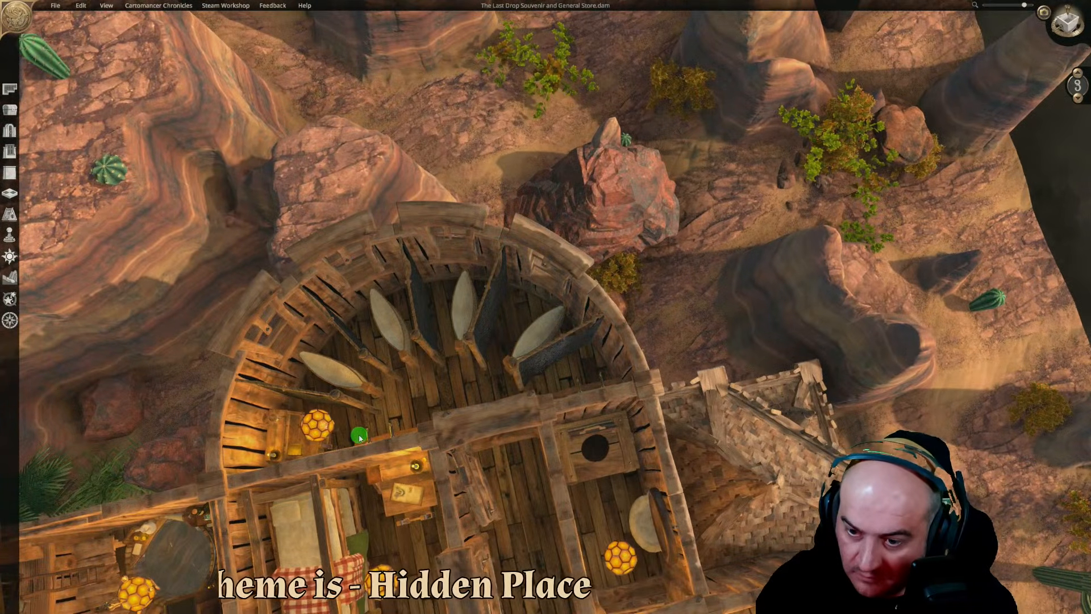
{"action": "left_click", "coordinate": [360, 436]}
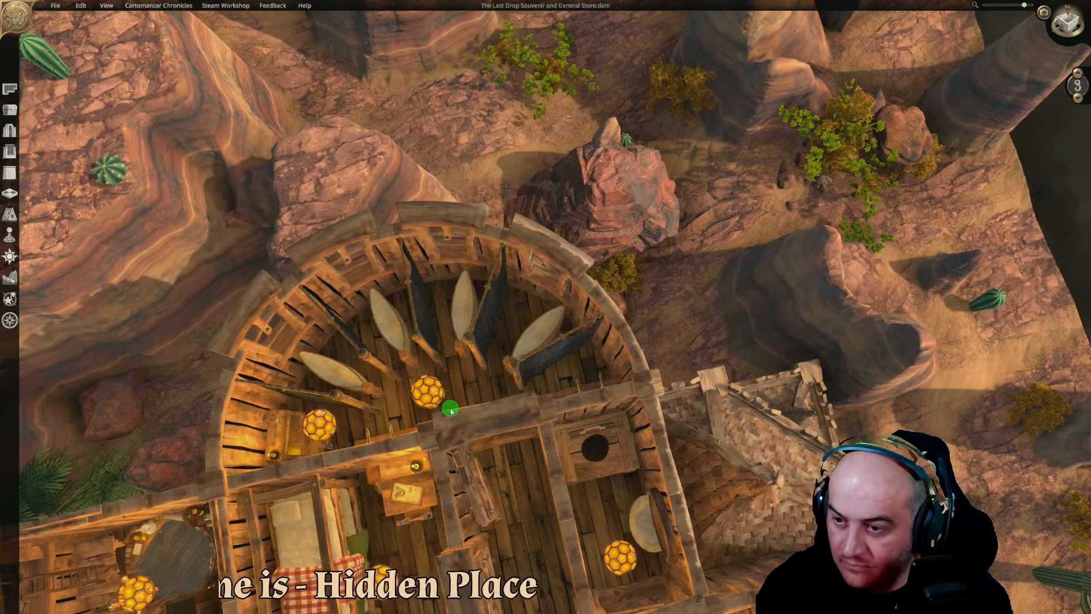
{"action": "middle_click_drag", "start_coordinate": [450, 409], "coordinate": [891, 413]}
{"action": "key", "text": "w"}
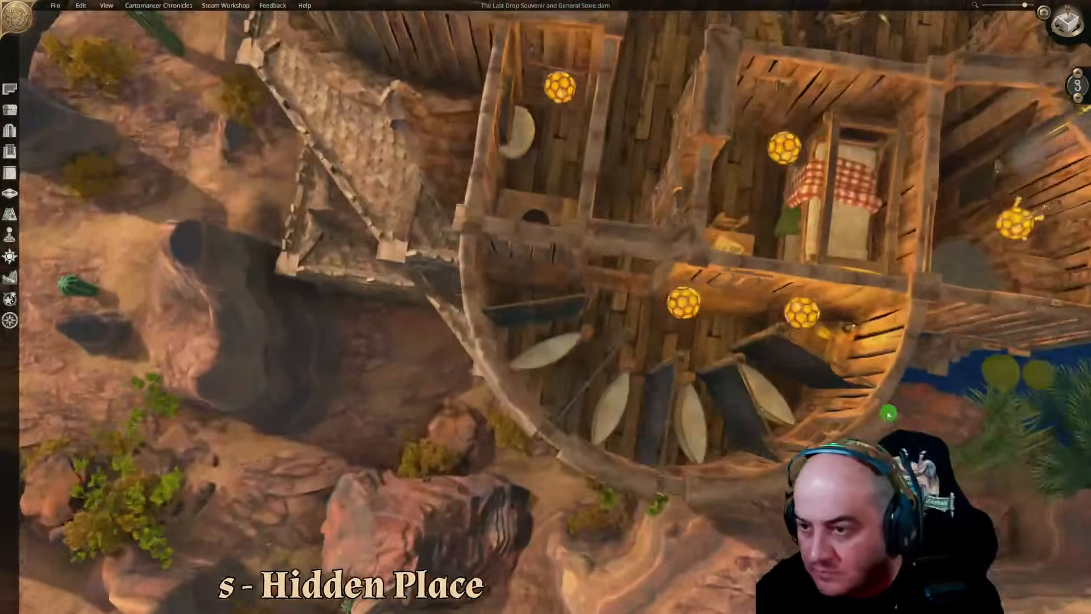
Examine the lighting of the hammock room and the neighbouring bedrooms, close up and from farther away
{"action": "scroll", "coordinate": [807, 396], "scroll_direction": "up", "scroll_amount": 4}
{"action": "middle_click_drag", "start_coordinate": [728, 377], "coordinate": [763, 362]}
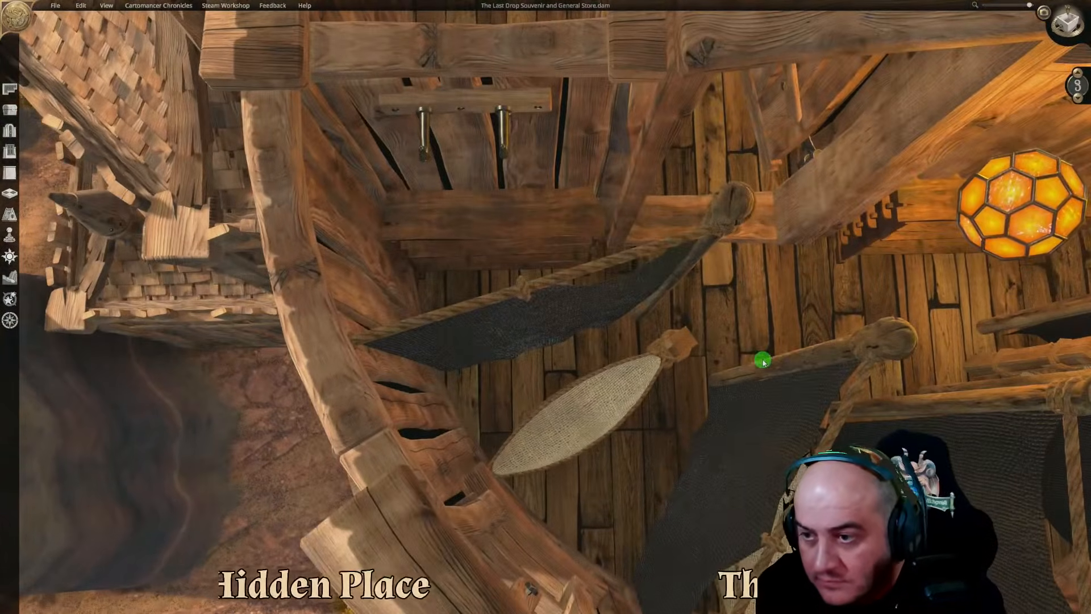
{"action": "scroll", "coordinate": [763, 358], "scroll_direction": "down", "scroll_amount": 3}
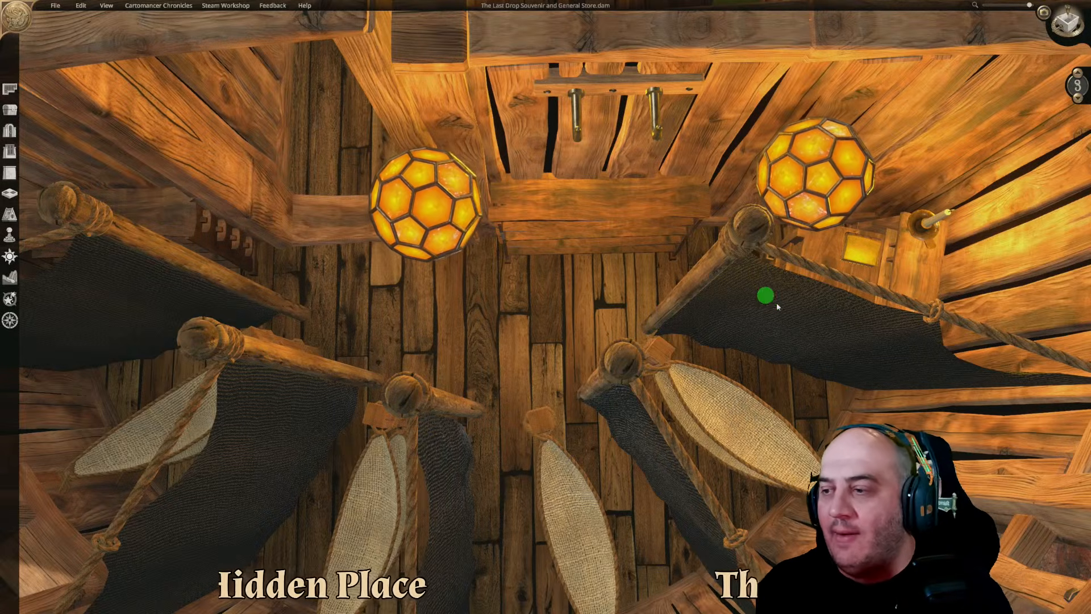
{"action": "scroll", "coordinate": [779, 311], "scroll_direction": "down", "scroll_amount": 5}
{"action": "scroll", "coordinate": [779, 316], "scroll_direction": "up", "scroll_amount": 2}
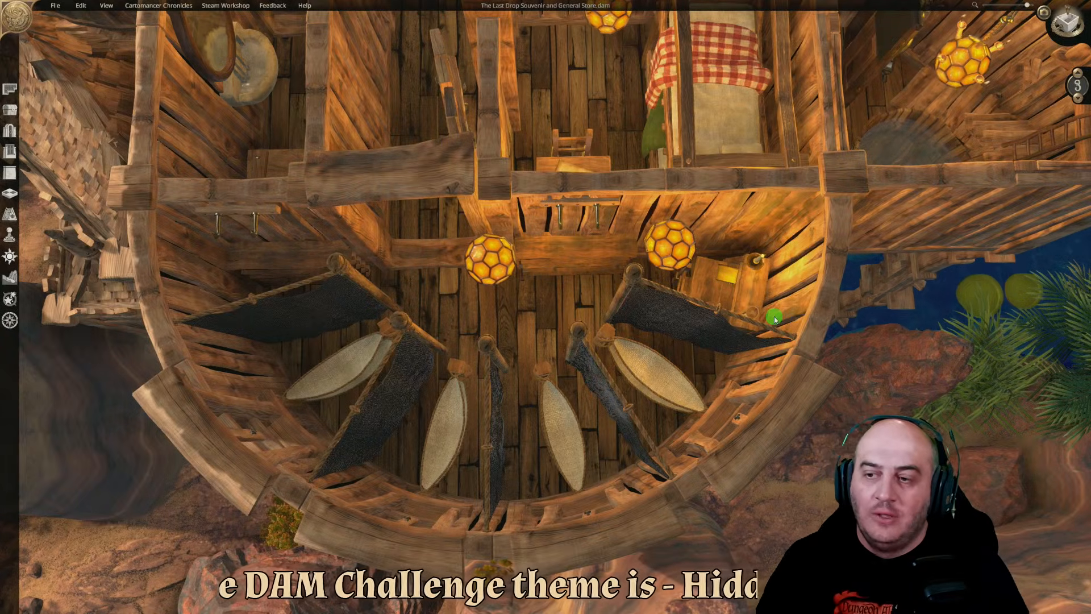
{"action": "scroll", "coordinate": [774, 319], "scroll_direction": "down", "scroll_amount": 6}
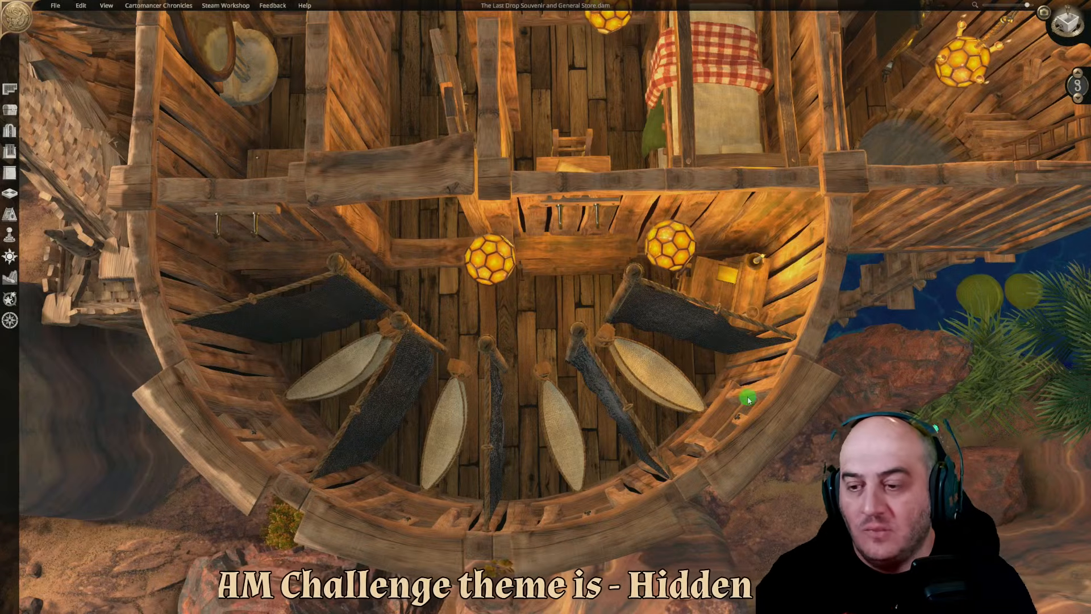
{"action": "scroll", "coordinate": [625, 437], "scroll_direction": "up", "scroll_amount": 1}
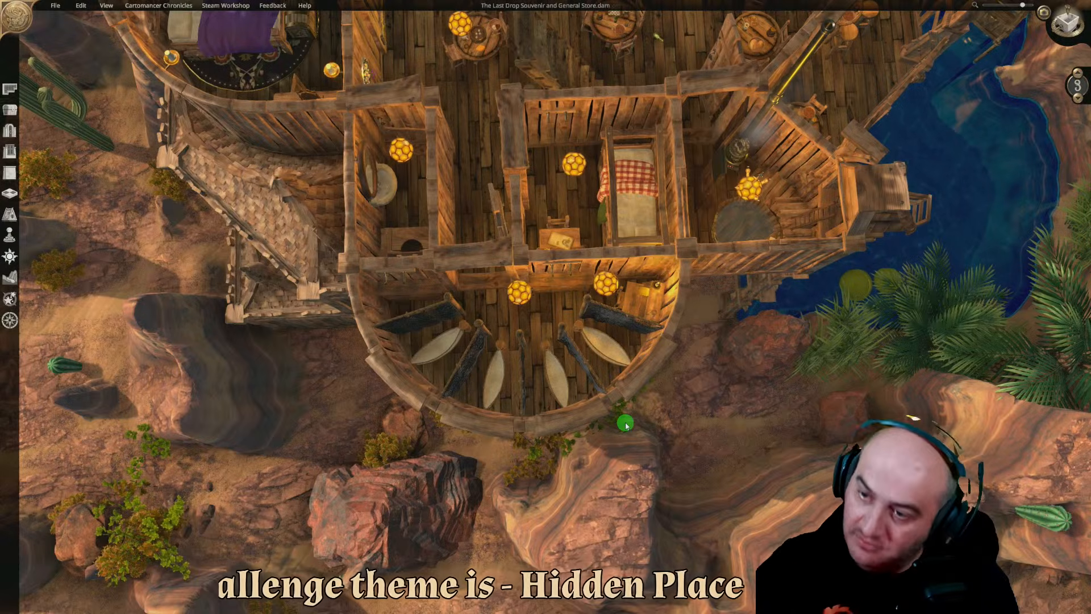
{"action": "scroll", "coordinate": [720, 442], "scroll_direction": "up", "scroll_amount": 2}
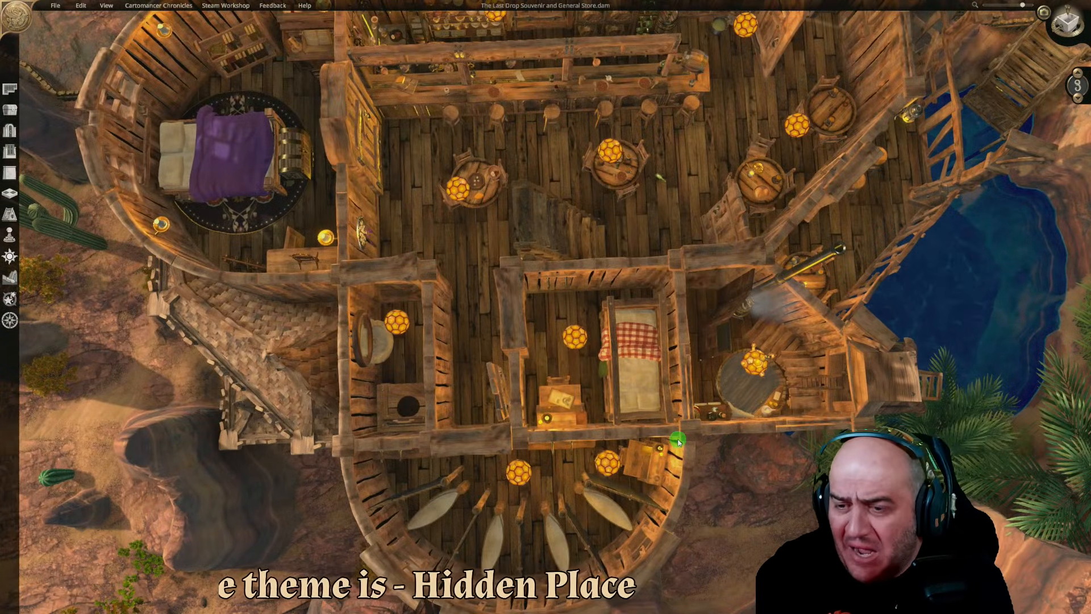
{"action": "scroll", "coordinate": [673, 439], "scroll_direction": "up", "scroll_amount": 2}
{"action": "scroll", "coordinate": [669, 433], "scroll_direction": "up", "scroll_amount": 2}
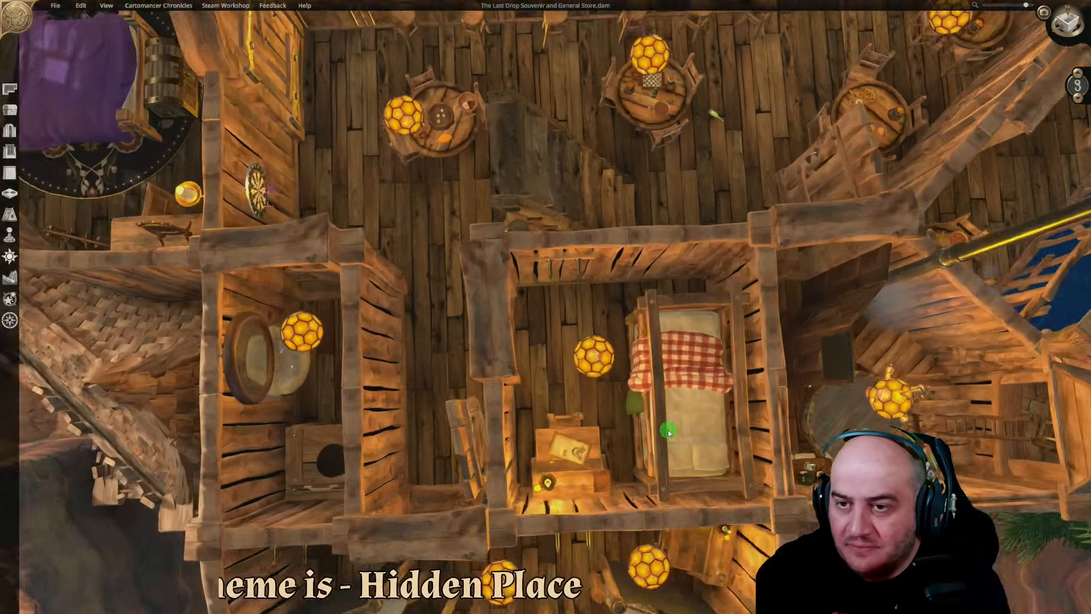
Duplicate the hanging lantern on the balcony wall and mount the copy on the washroom wall beside the mirror
{"action": "key", "text": "w"}
{"action": "key", "text": "d"}
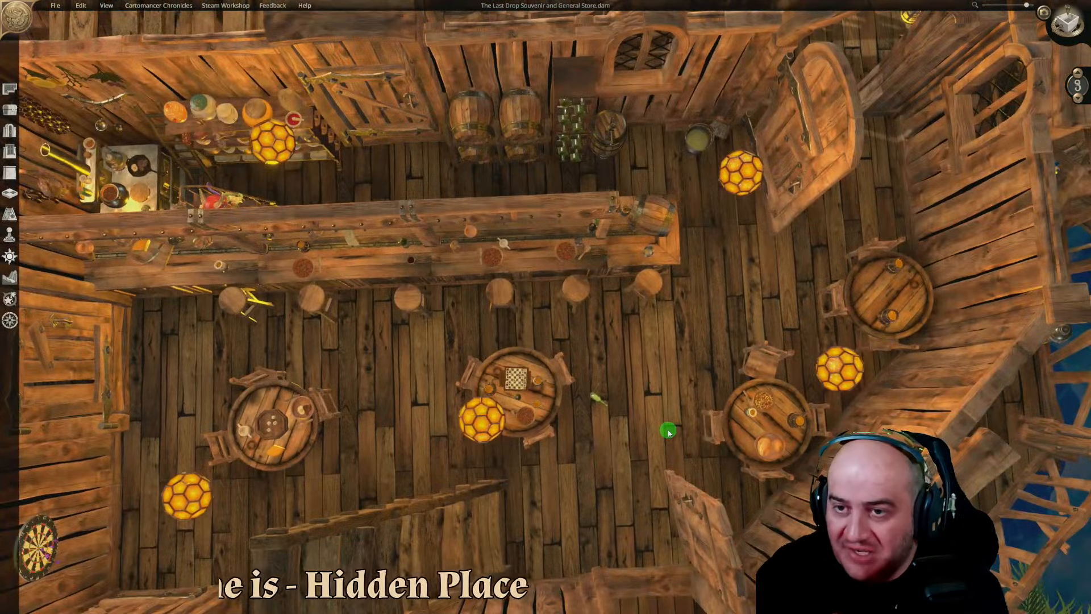
{"action": "middle_click_drag", "start_coordinate": [830, 459], "coordinate": [449, 404]}
{"action": "key", "text": "a"}
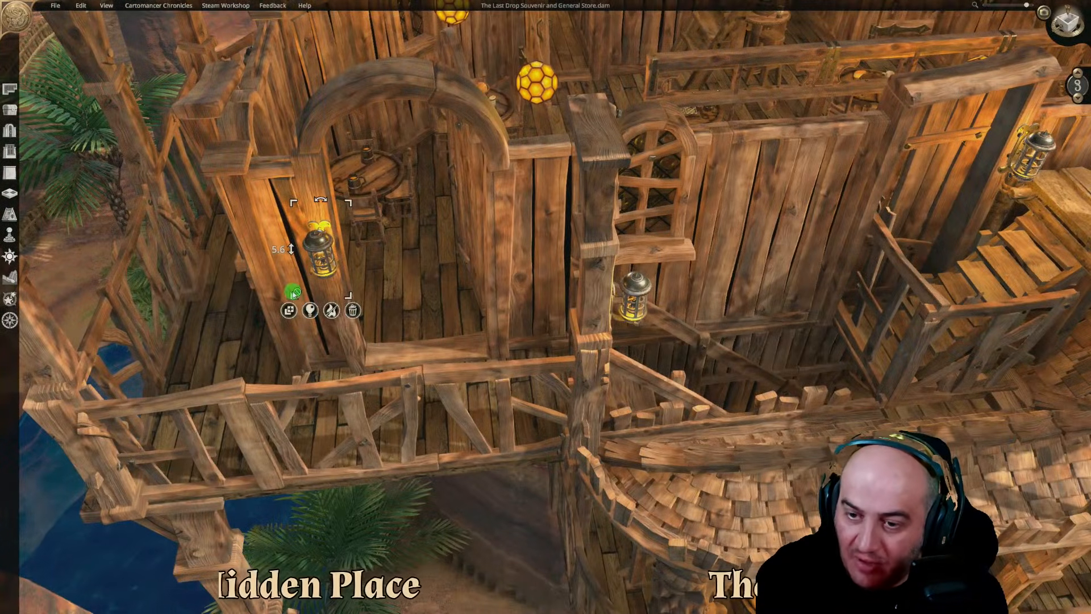
{"action": "scroll", "coordinate": [579, 434], "scroll_direction": "up", "scroll_amount": 4}
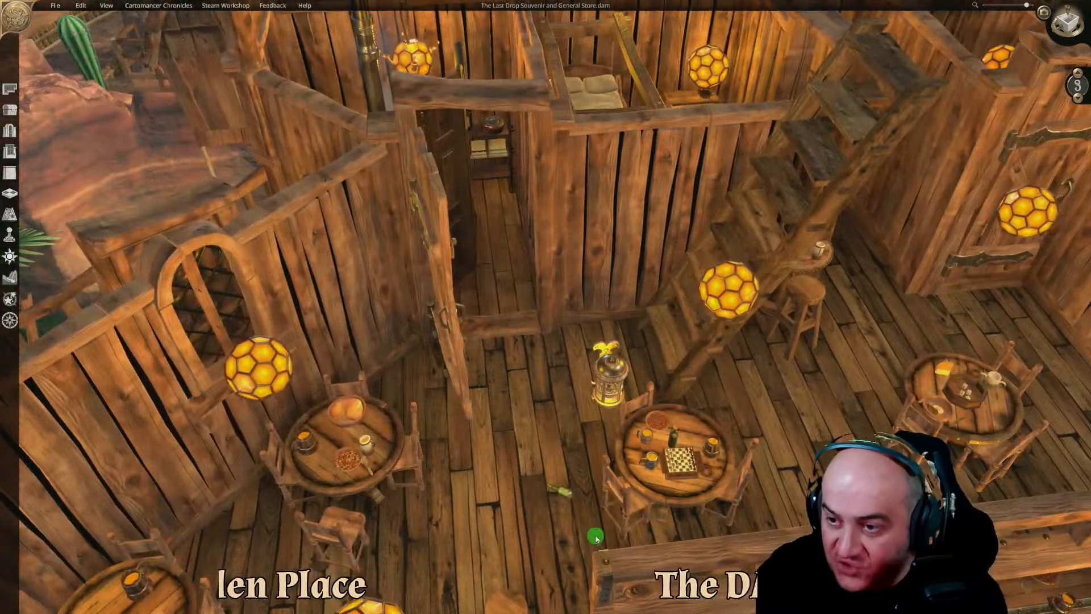
{"action": "key", "text": "d"}
{"action": "key", "text": "w"}
{"action": "scroll", "coordinate": [562, 550], "scroll_direction": "down", "scroll_amount": 3}
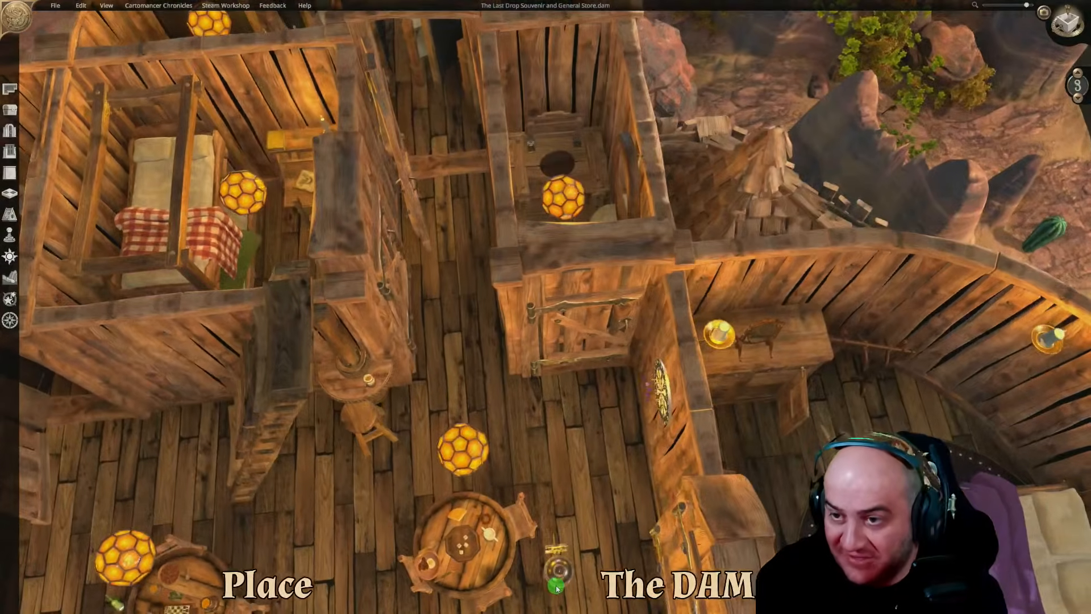
{"action": "middle_click_drag", "start_coordinate": [554, 446], "coordinate": [683, 458]}
{"action": "left_click_drag", "start_coordinate": [648, 433], "coordinate": [528, 316]}
{"action": "middle_click_drag", "start_coordinate": [722, 419], "coordinate": [538, 404]}
{"action": "key", "text": "a"}
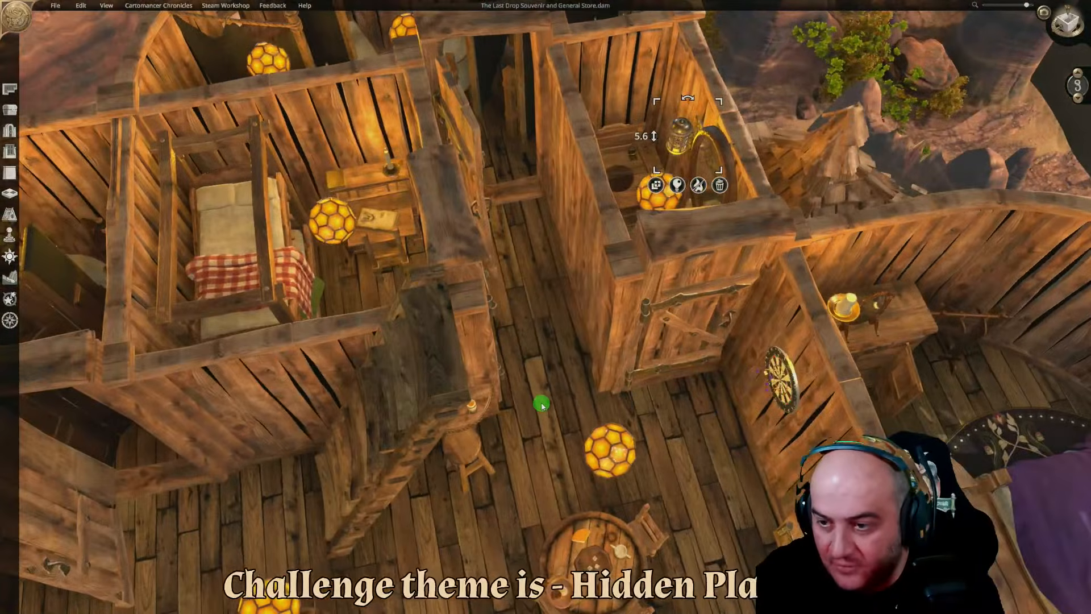
Duplicate the washroom lantern and hang the copy on the corridor wall next to the washroom door
{"action": "left_click", "coordinate": [655, 187]}
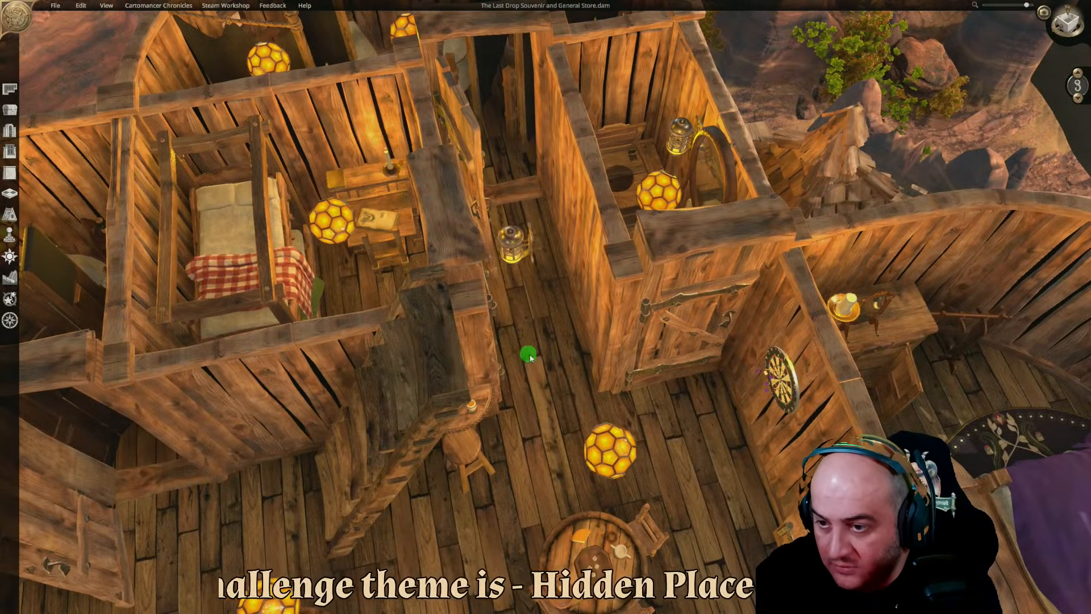
{"action": "left_click", "coordinate": [578, 399]}
{"action": "left_click", "coordinate": [513, 431]}
{"action": "middle_click_drag", "start_coordinate": [512, 428], "coordinate": [498, 395]}
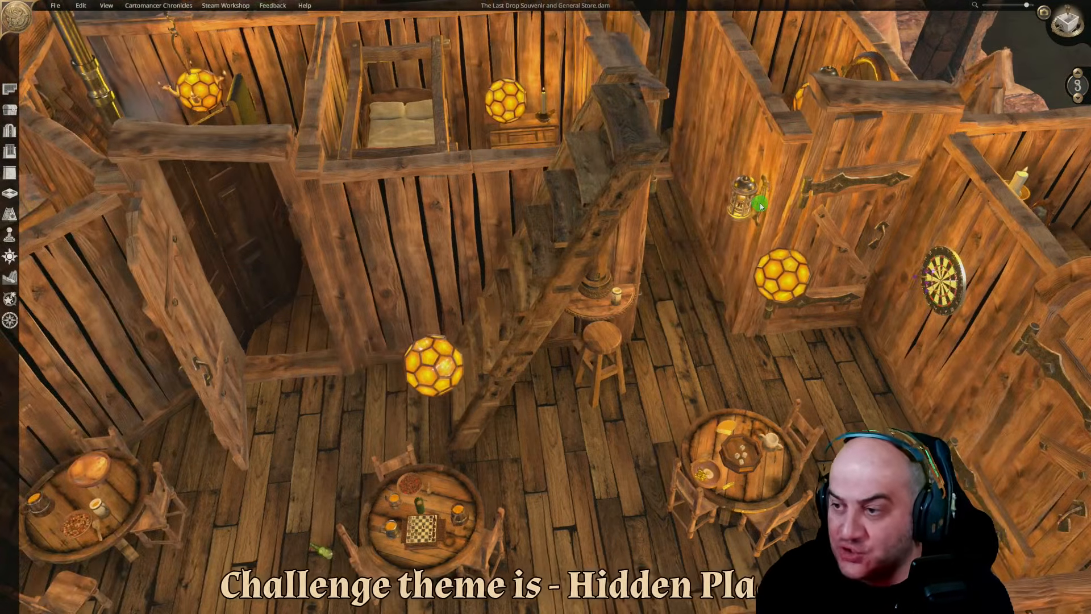
Duplicate the corridor lantern and hang the copy on the tavern wall post beside the open doorway to the round-table room
{"action": "left_click", "coordinate": [743, 195]}
{"action": "left_click", "coordinate": [720, 253]}
{"action": "key", "text": "a"}
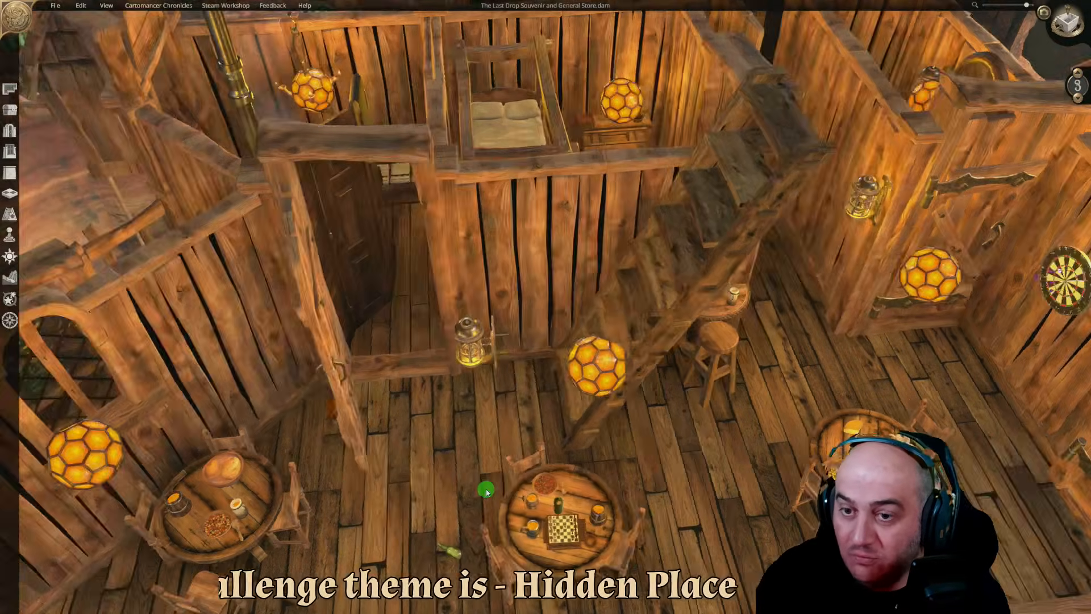
{"action": "key", "text": "d"}
{"action": "scroll", "coordinate": [569, 526], "scroll_direction": "down", "scroll_amount": 1}
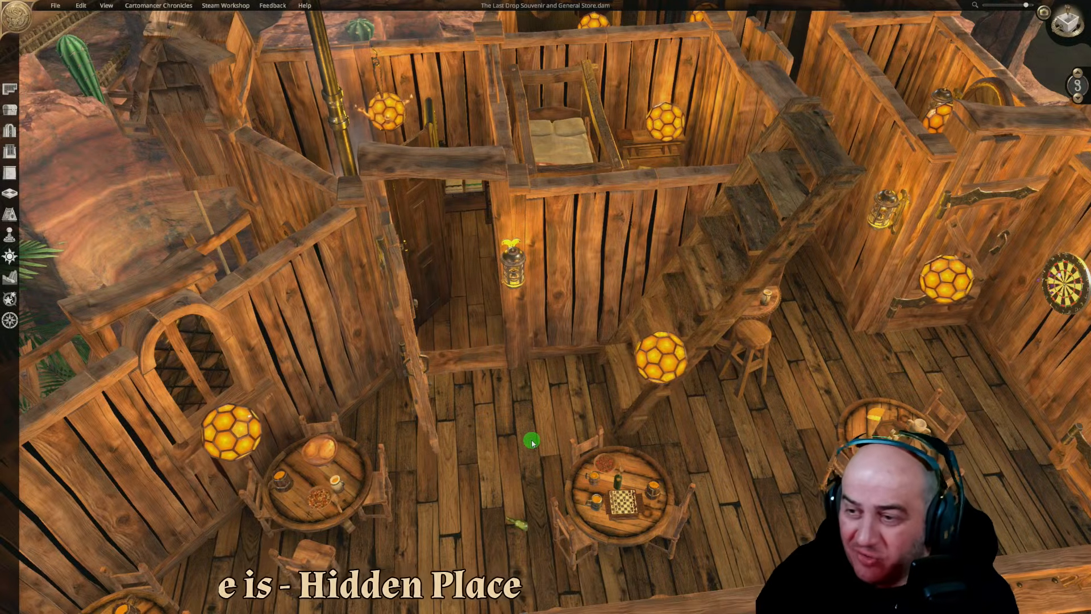
{"action": "key", "text": "d"}
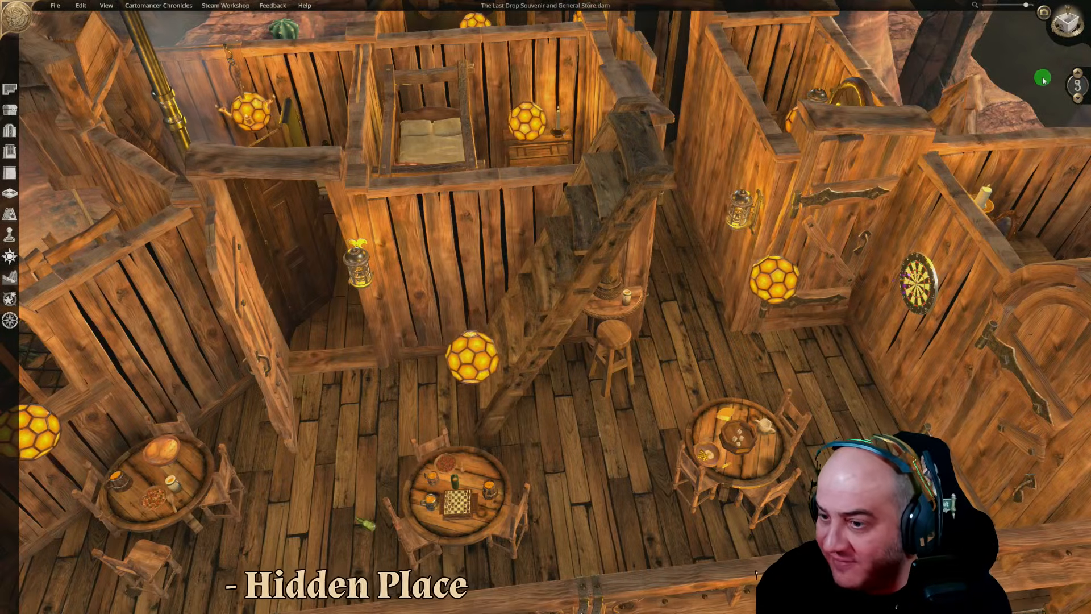
Duplicate the tavern's abstract light and place the copy over the purple bed in the large round bedroom
{"action": "left_click", "coordinate": [1077, 73]}
{"action": "key", "text": "Page_Down"}
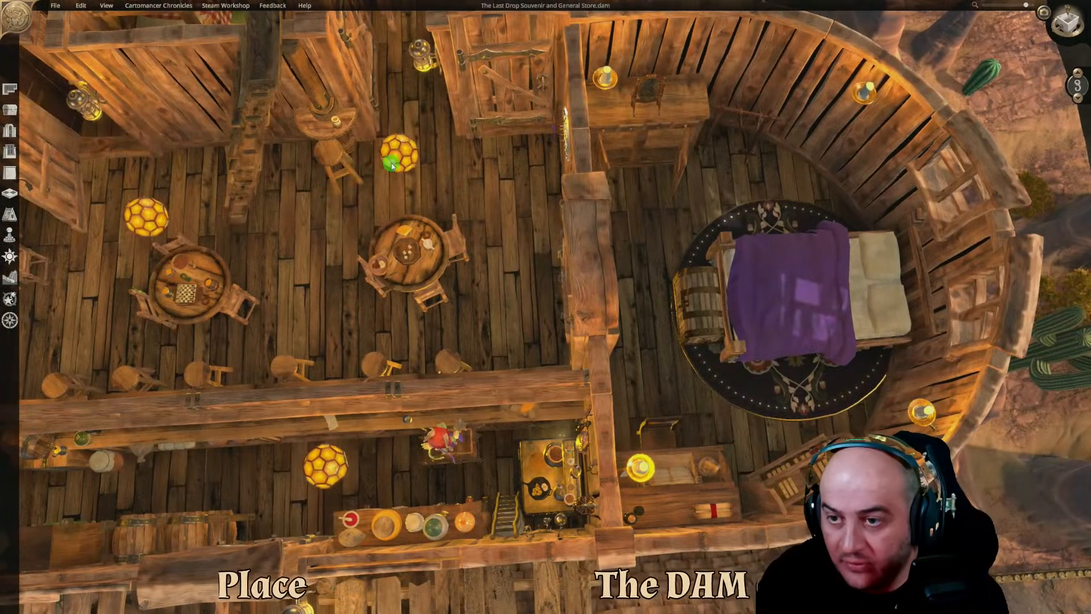
{"action": "left_click", "coordinate": [397, 153]}
{"action": "left_click", "coordinate": [365, 200]}
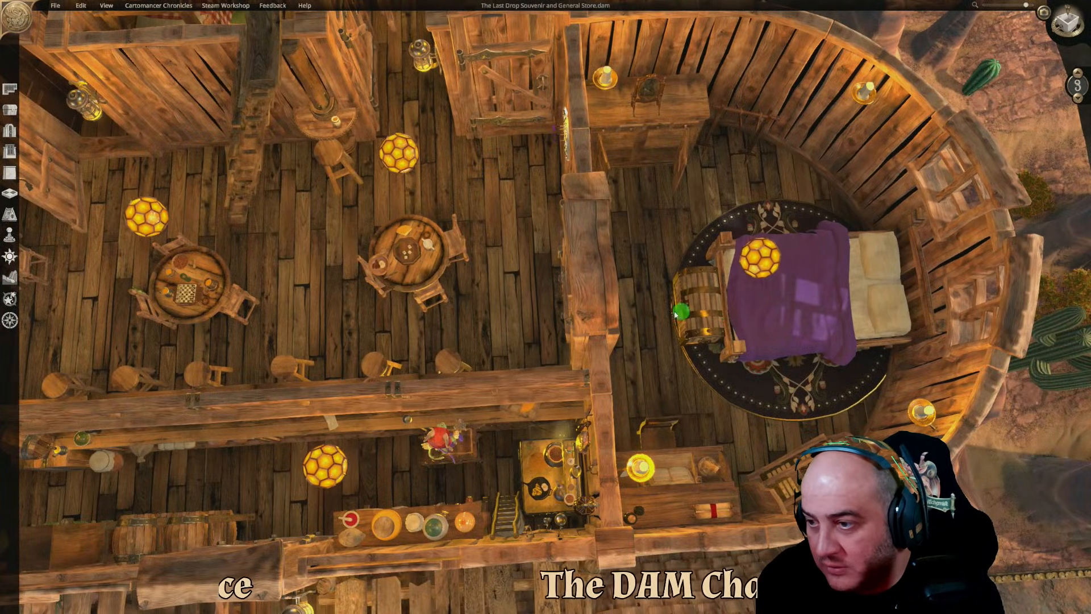
{"action": "left_click", "coordinate": [747, 316]}
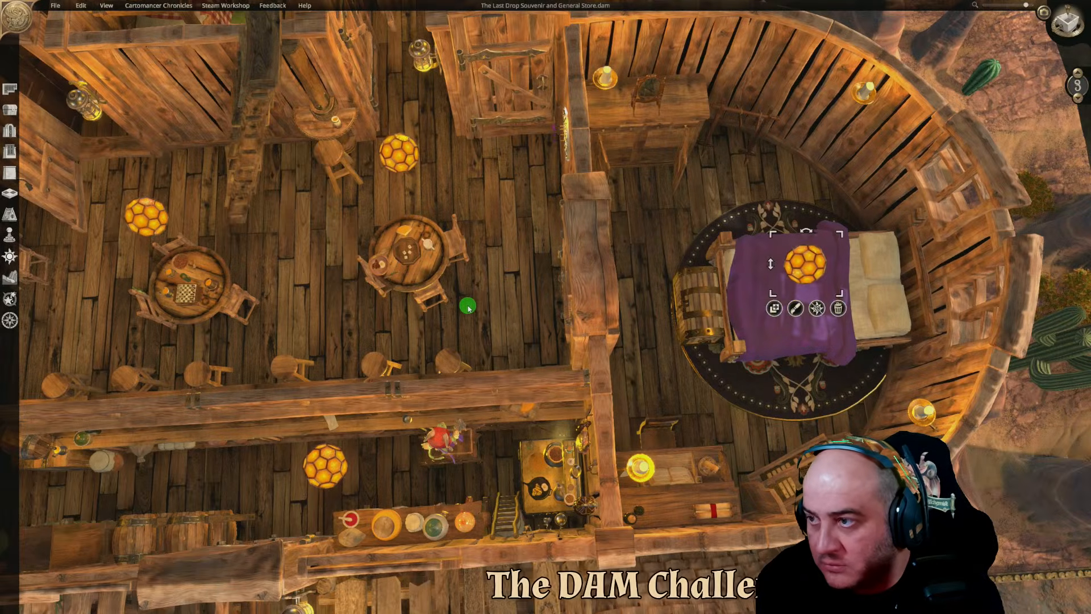
{"action": "middle_click_drag", "start_coordinate": [468, 305], "coordinate": [459, 371]}
{"action": "key", "text": "d"}
{"action": "left_click", "coordinate": [550, 362]}
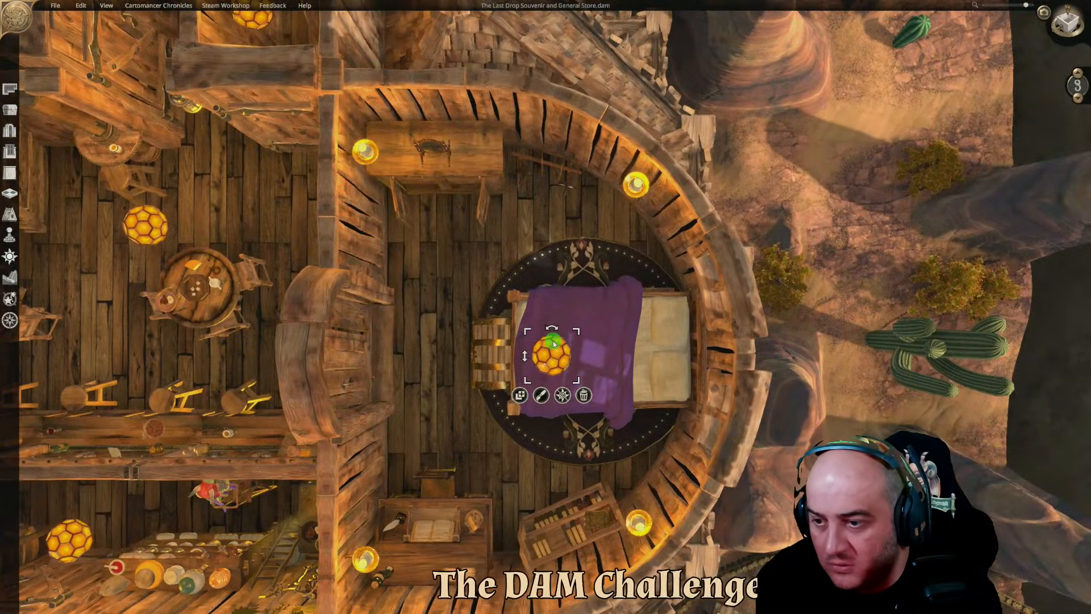
Place an abstract light over the fur rug in the main room on level 4
{"action": "scroll", "coordinate": [458, 289], "scroll_direction": "down", "scroll_amount": 5}
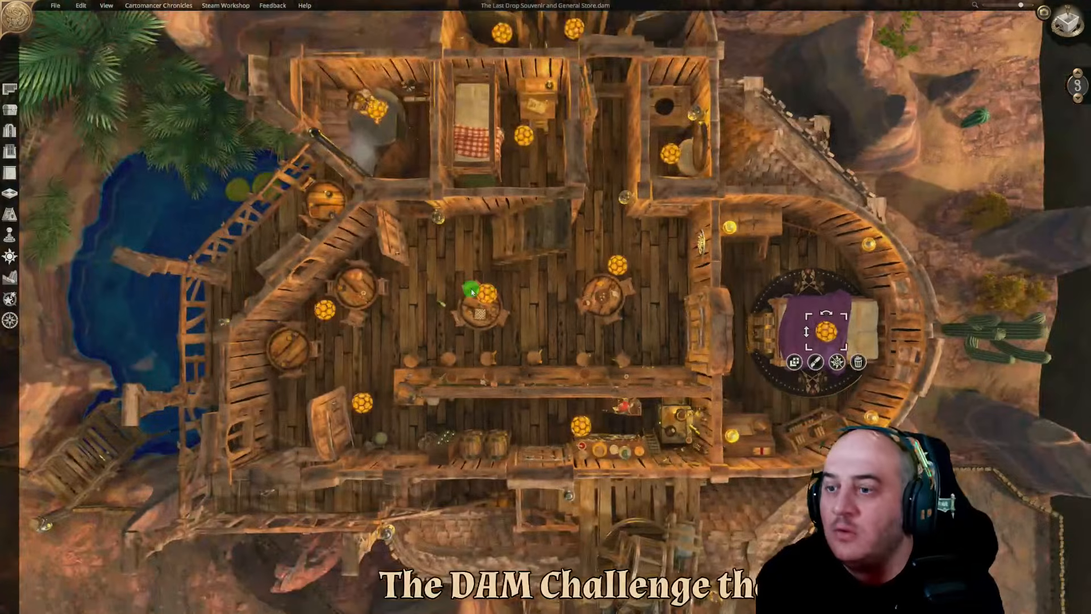
{"action": "key", "text": "a"}
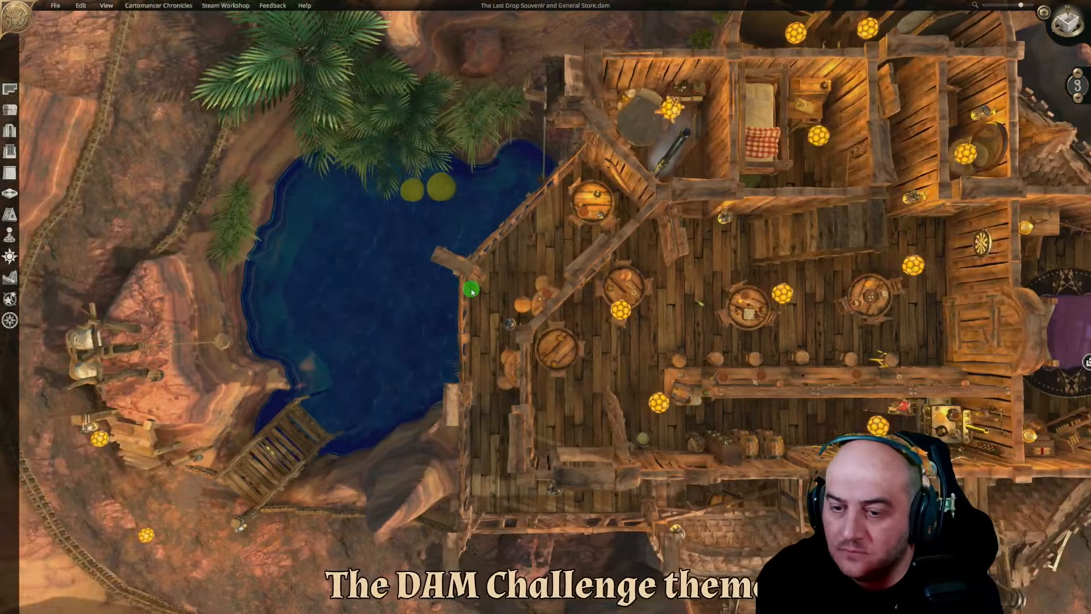
{"action": "key", "text": "d"}
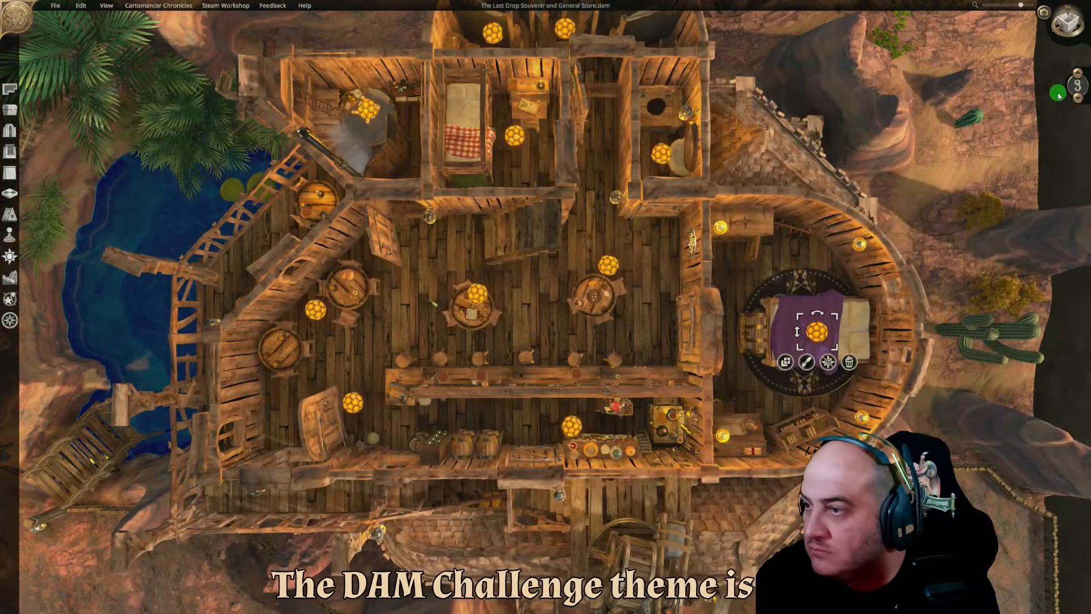
{"action": "left_click", "coordinate": [1077, 73]}
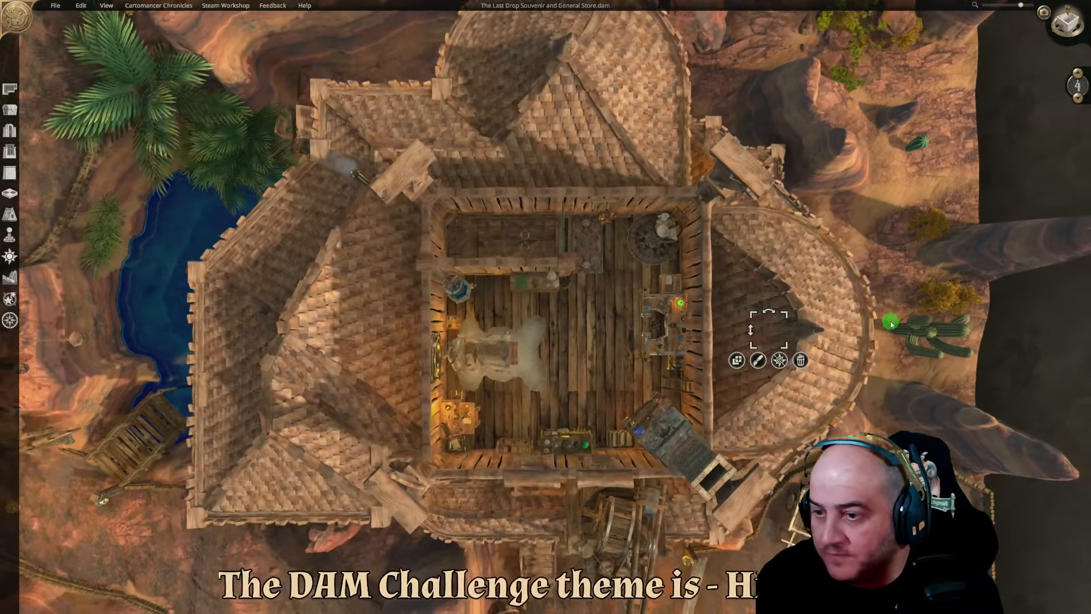
{"action": "key", "text": "s"}
{"action": "left_click", "coordinate": [10, 257]}
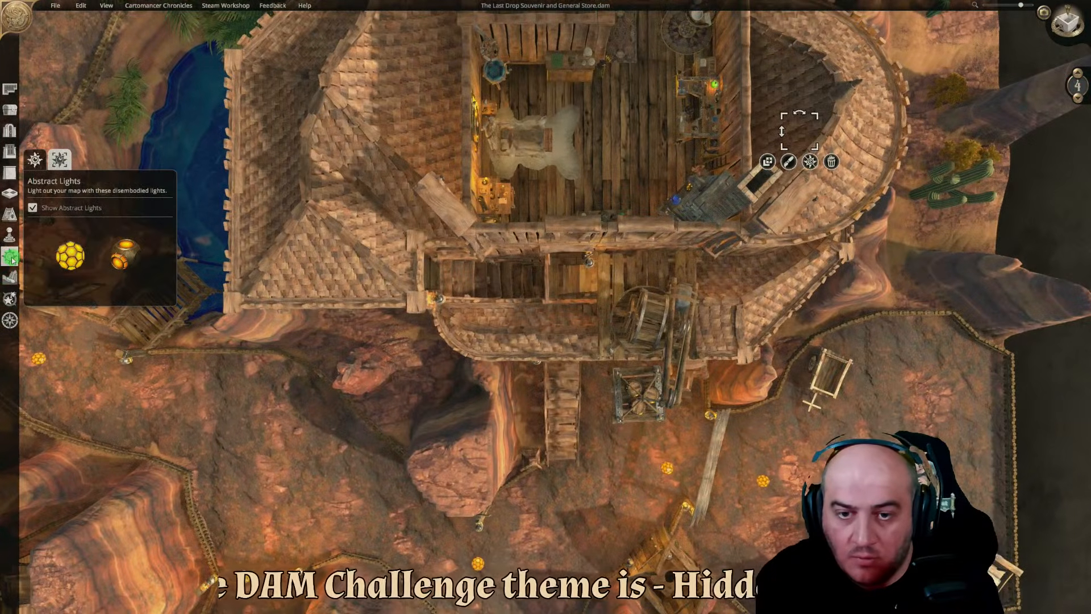
{"action": "left_click", "coordinate": [70, 255]}
{"action": "key", "text": "w"}
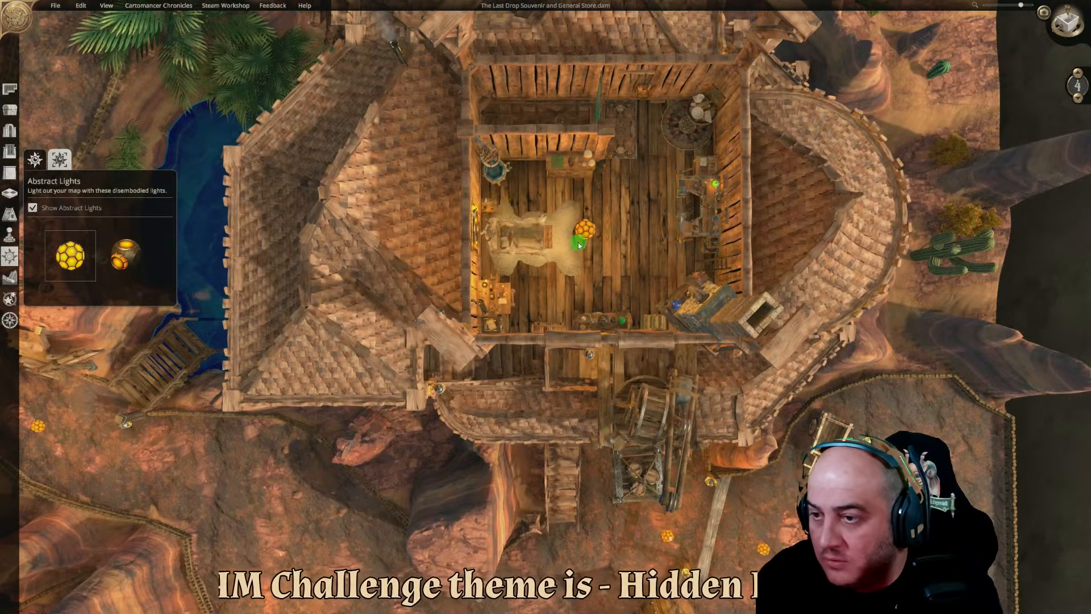
{"action": "left_click", "coordinate": [554, 247]}
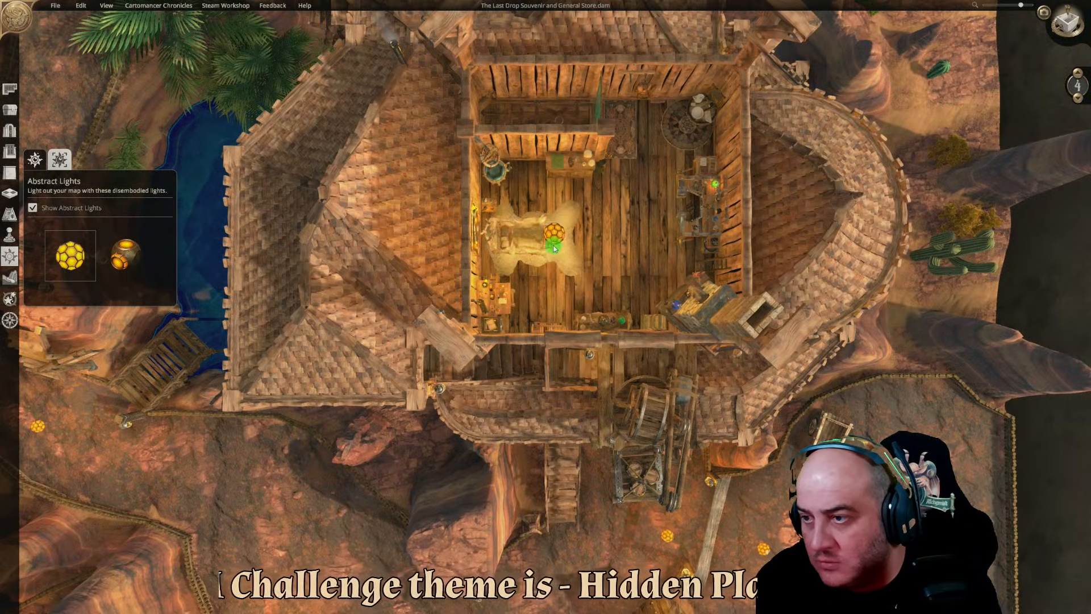
Add a second abstract light in the level 4 room, colour it green, dim it and move it beside the alchemy table
{"action": "left_click", "coordinate": [663, 223]}
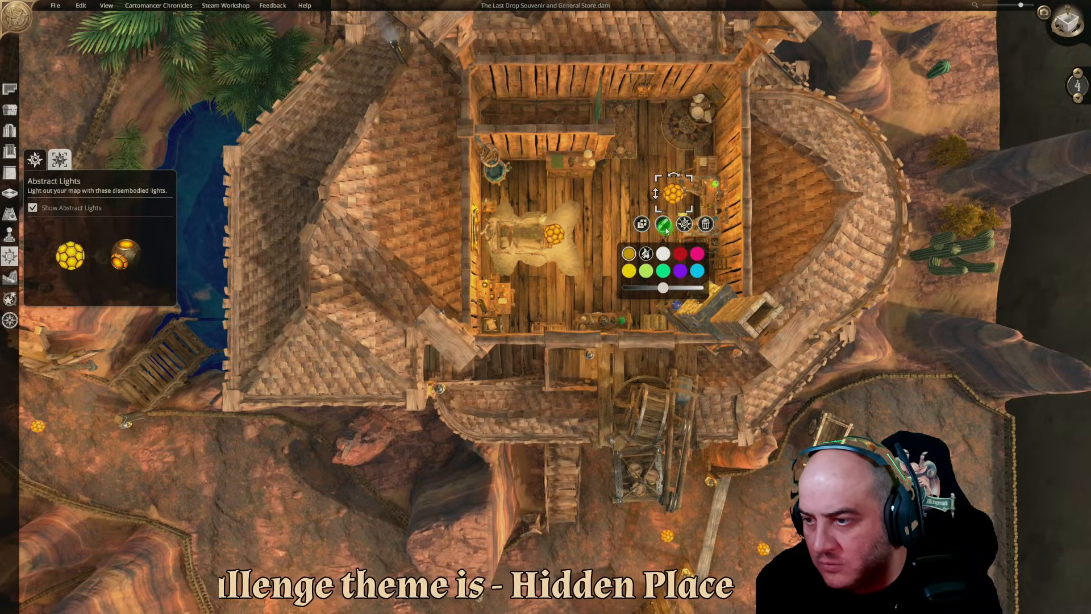
{"action": "left_click", "coordinate": [662, 270]}
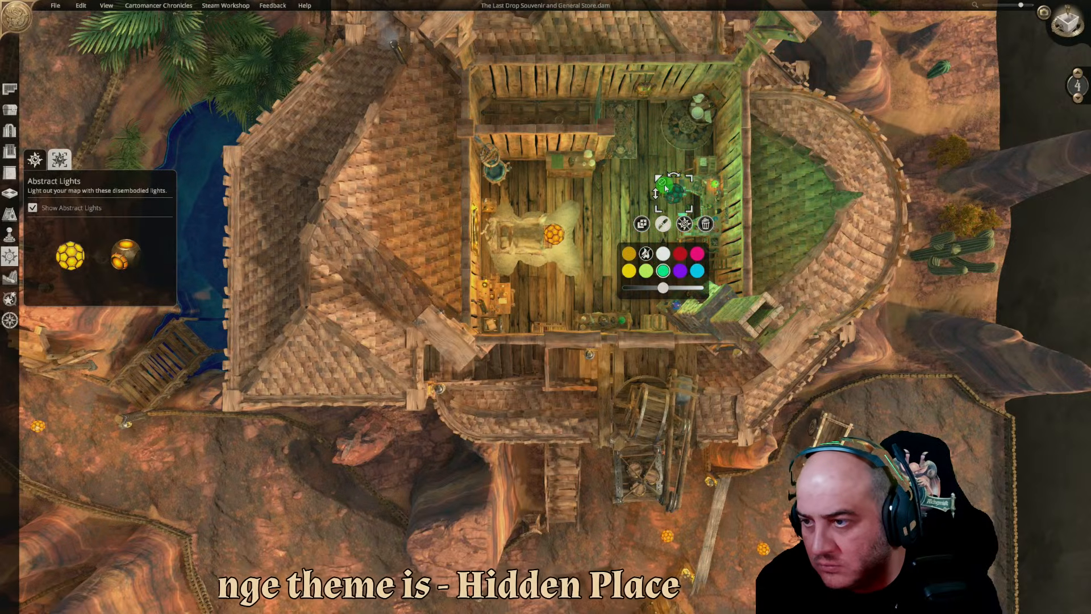
{"action": "left_click_drag", "start_coordinate": [662, 293], "coordinate": [643, 291]}
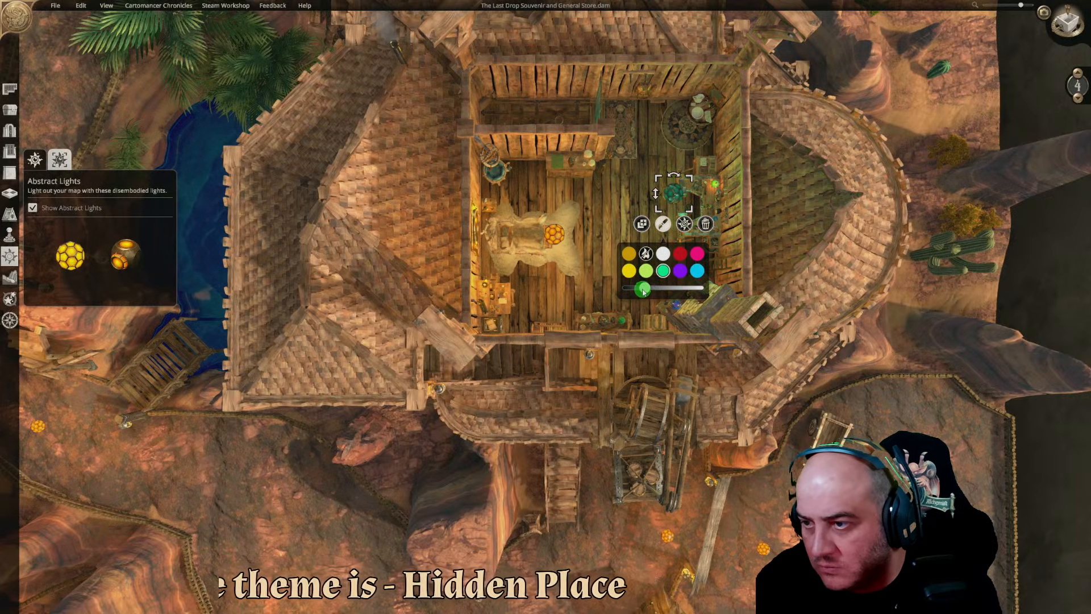
{"action": "left_click_drag", "start_coordinate": [677, 192], "coordinate": [702, 165]}
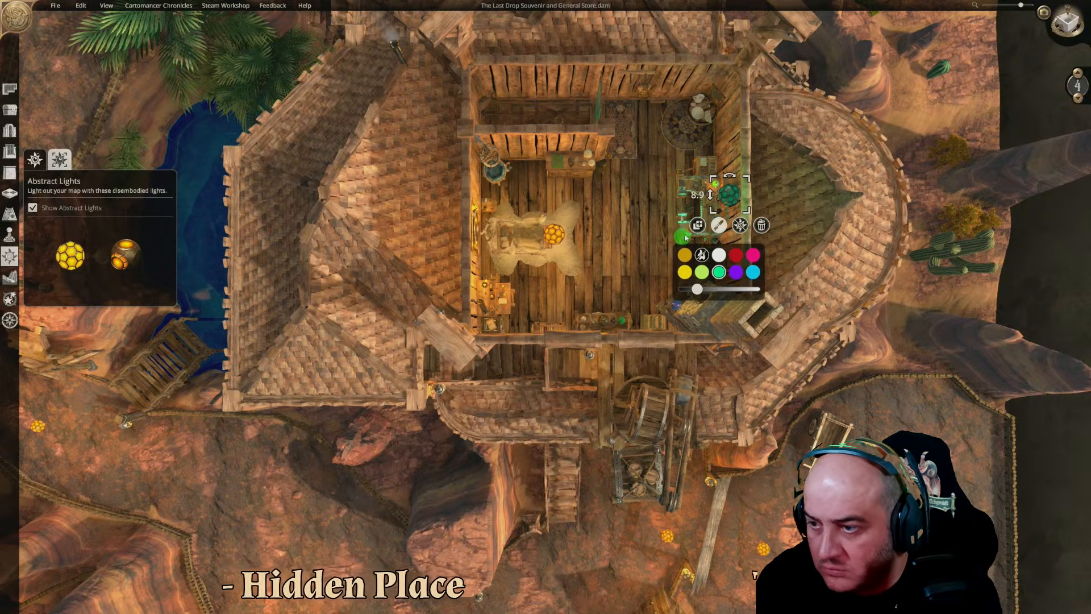
Move the yellow abstract light to the edge of the fur rug and lower its brightness
{"action": "mouse_move", "coordinate": [568, 229]}
{"action": "left_mouse_down"}
{"action": "mouse_move", "coordinate": [561, 236]}
{"action": "mouse_move", "coordinate": [585, 234]}
{"action": "left_mouse_up"}
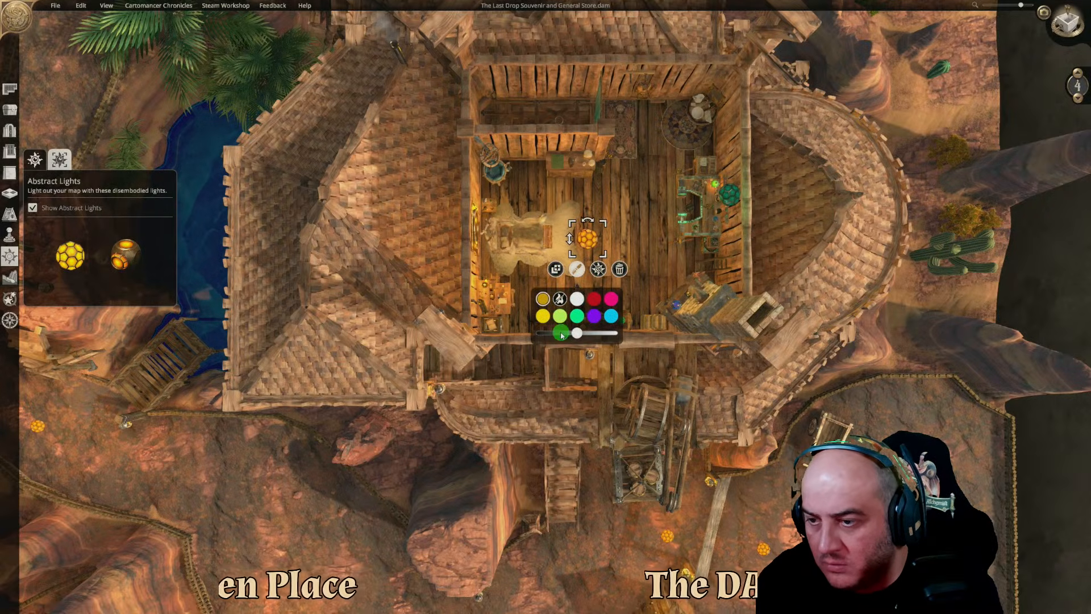
{"action": "left_click", "coordinate": [561, 334]}
{"action": "left_click", "coordinate": [675, 307]}
{"action": "middle_click_drag", "start_coordinate": [668, 250], "coordinate": [693, 251]}
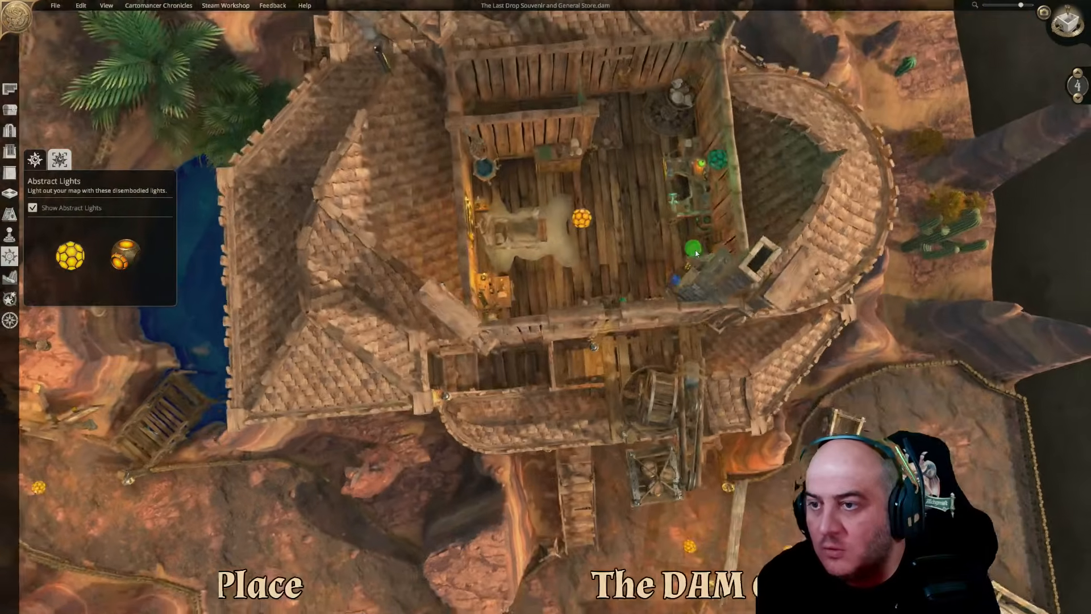
{"action": "scroll", "coordinate": [694, 251], "scroll_direction": "up", "scroll_amount": 5}
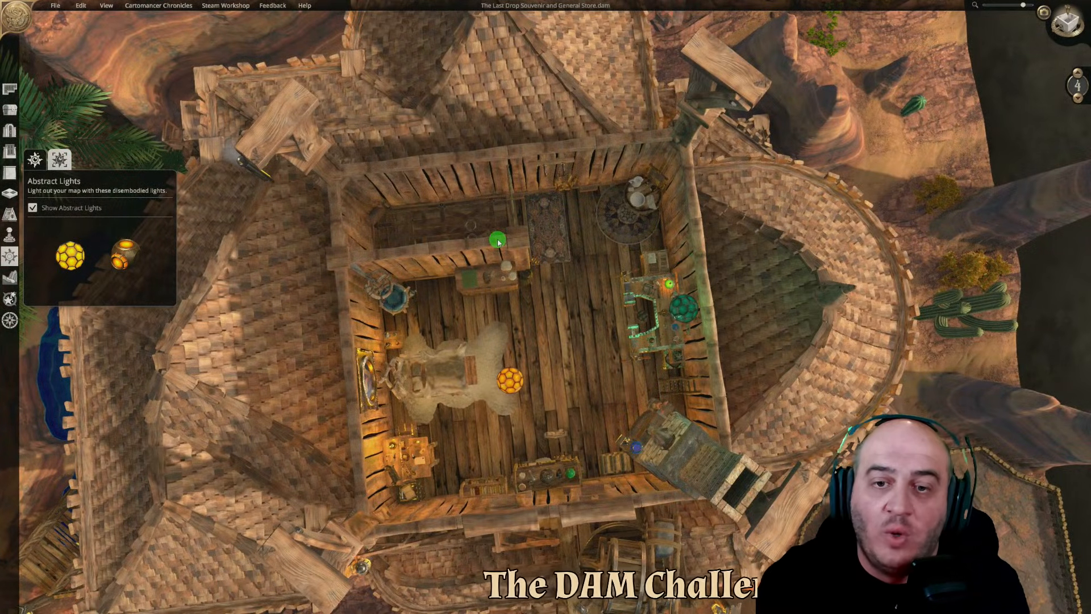
{"action": "left_click", "coordinate": [18, 259]}
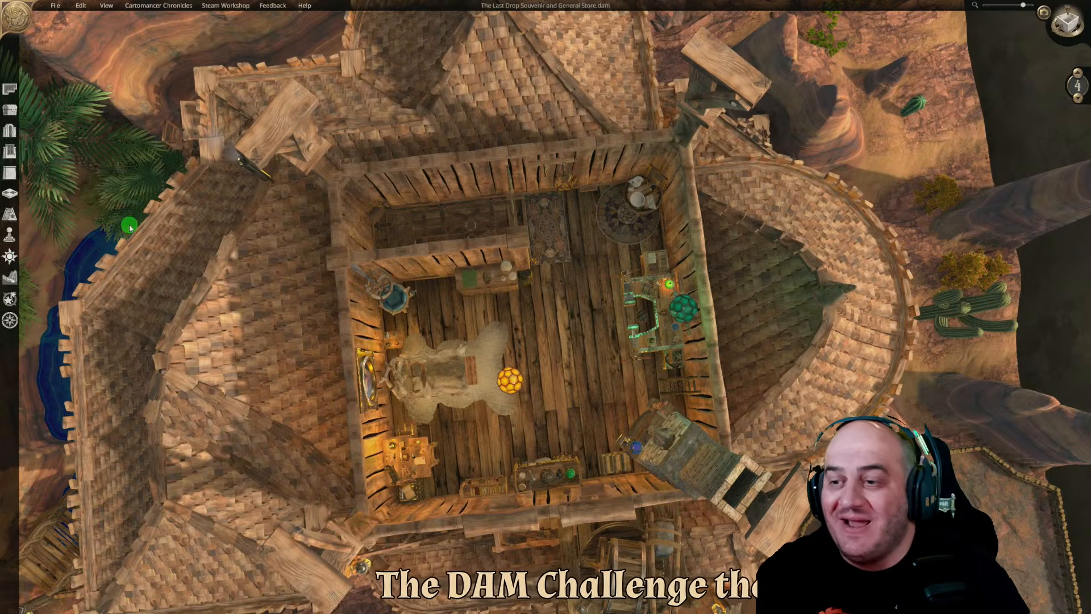
Place a Burner Light lantern on the wooden post beside the green curtain and lower it slightly
{"action": "scroll", "coordinate": [654, 432], "scroll_direction": "up", "scroll_amount": 3}
{"action": "middle_click_drag", "start_coordinate": [650, 394], "coordinate": [402, 292]}
{"action": "key", "text": "w"}
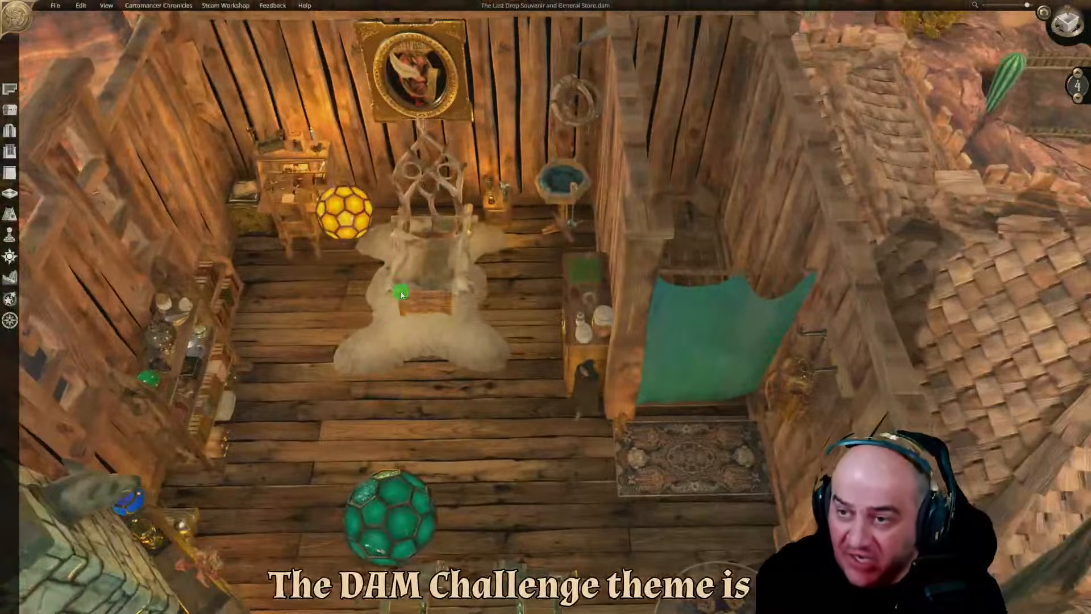
{"action": "left_click", "coordinate": [11, 111]}
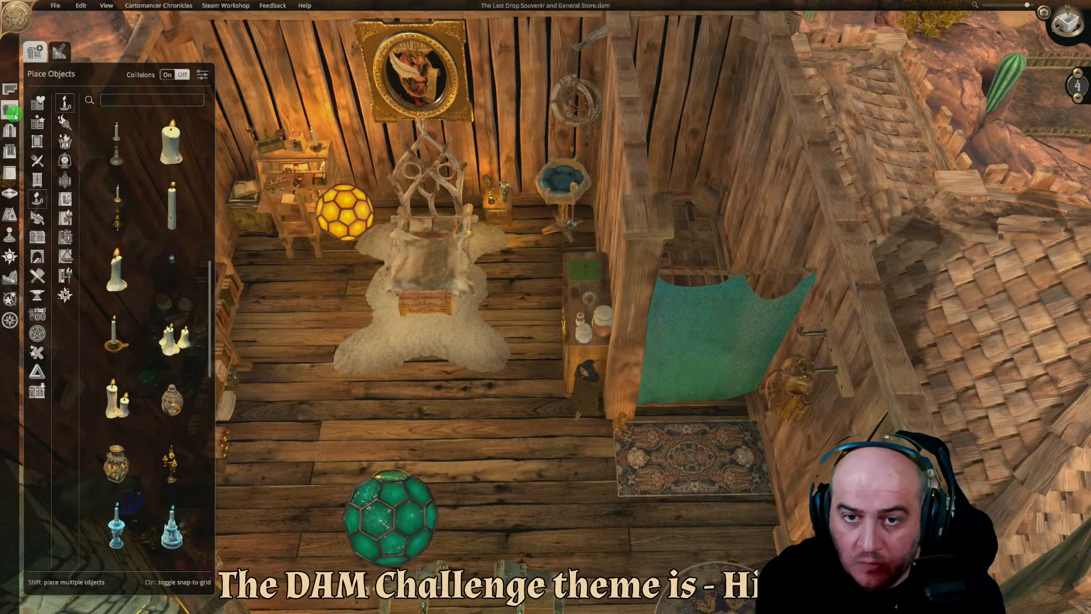
{"action": "left_click", "coordinate": [67, 238]}
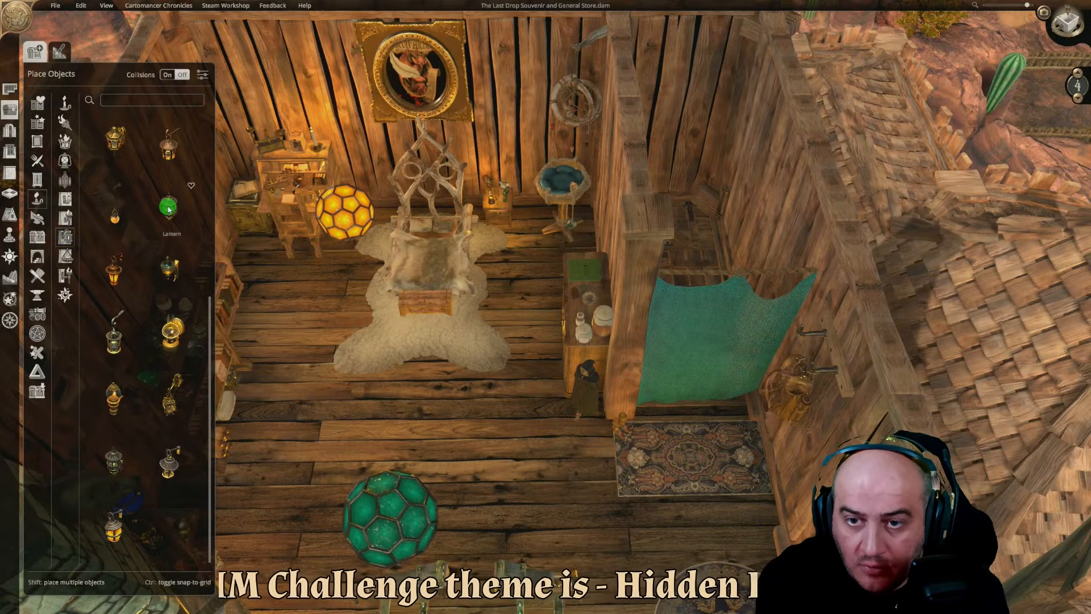
{"action": "scroll", "coordinate": [159, 341], "scroll_direction": "up", "scroll_amount": 3}
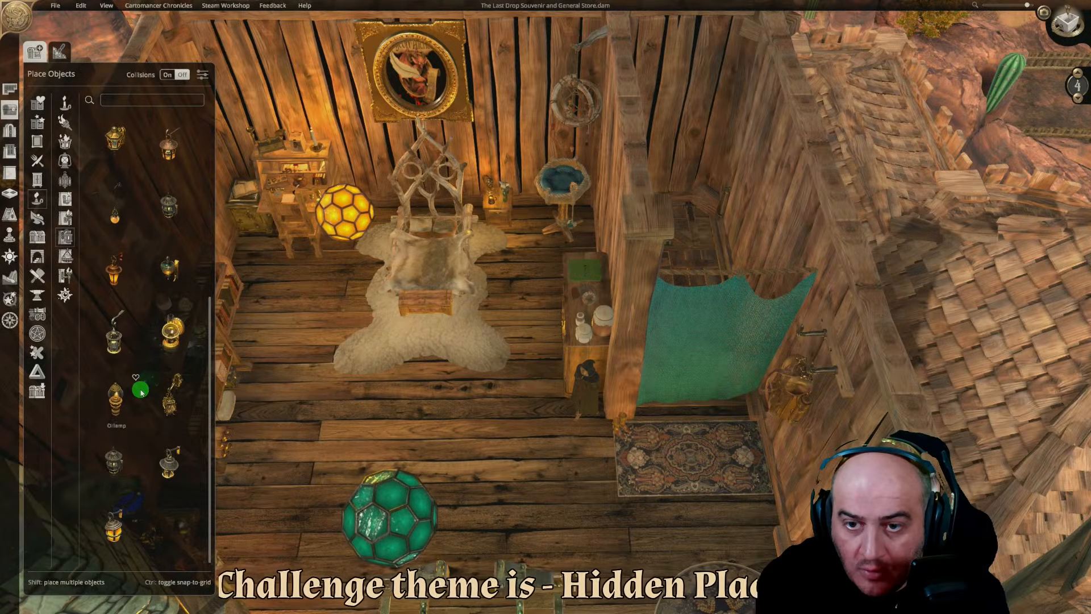
{"action": "scroll", "coordinate": [176, 306], "scroll_direction": "up", "scroll_amount": 5}
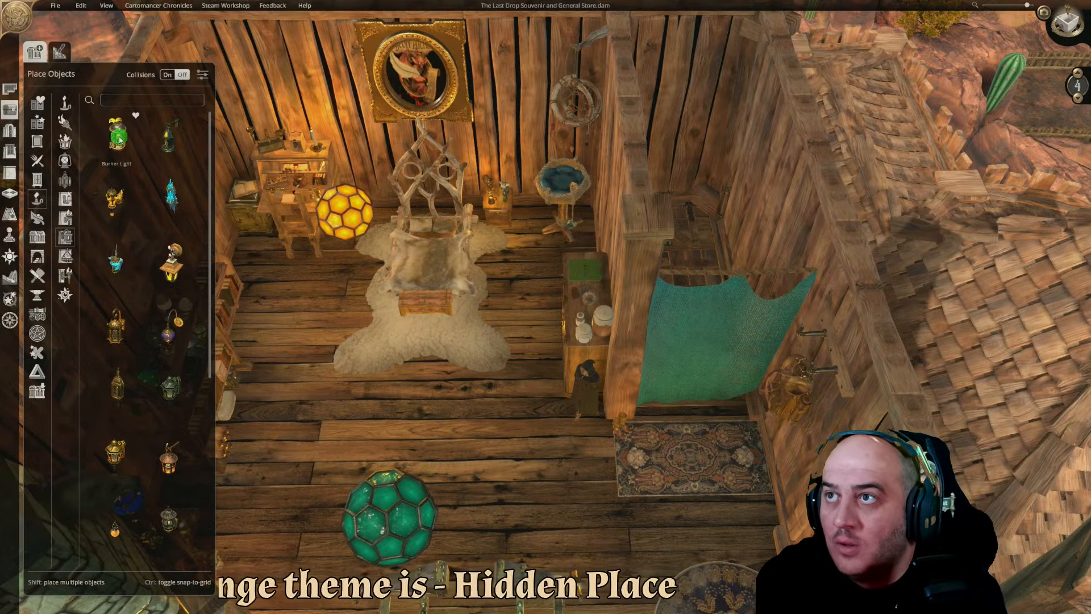
{"action": "left_click", "coordinate": [118, 138]}
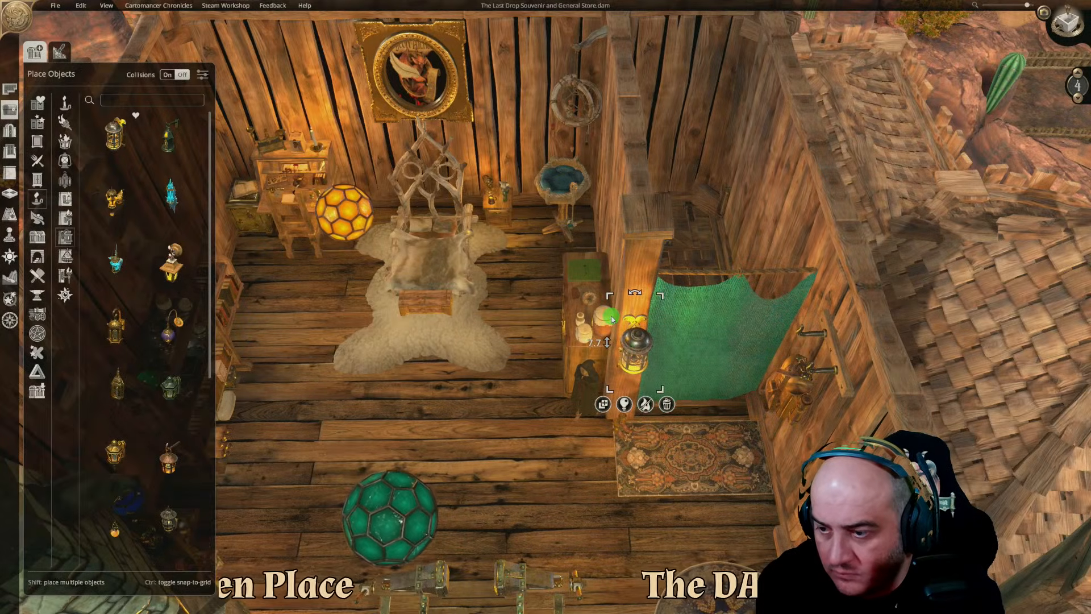
{"action": "mouse_move", "coordinate": [516, 450]}
{"action": "middle_mouse_down"}
{"action": "mouse_move", "coordinate": [486, 399]}
{"action": "mouse_move", "coordinate": [514, 450]}
{"action": "middle_mouse_up"}
{"action": "left_click", "coordinate": [629, 291]}
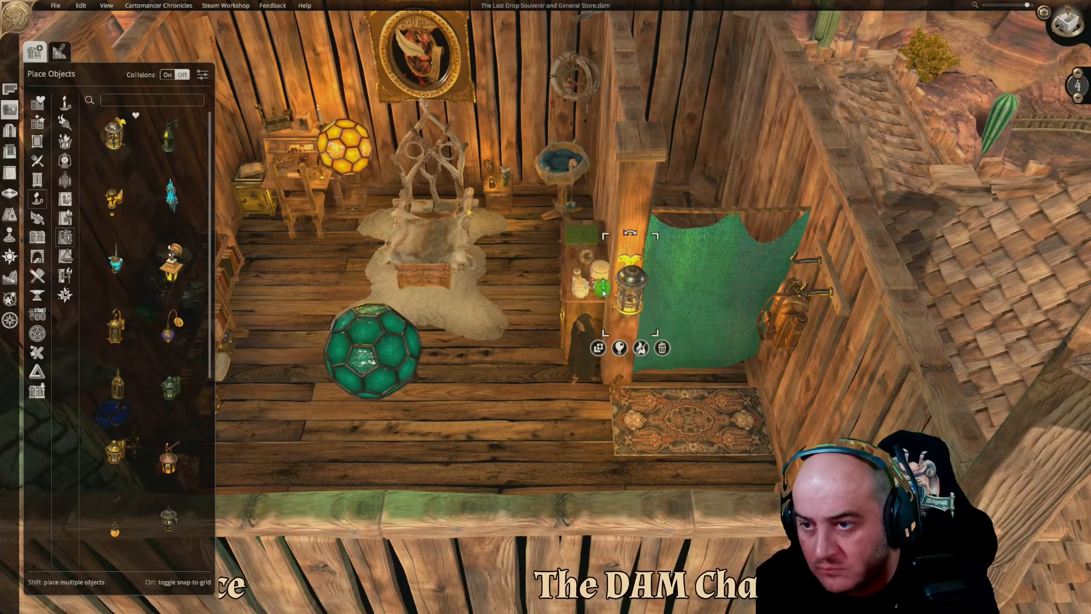
{"action": "left_click_drag", "start_coordinate": [602, 283], "coordinate": [603, 303]}
{"action": "middle_click_drag", "start_coordinate": [506, 370], "coordinate": [762, 348]}
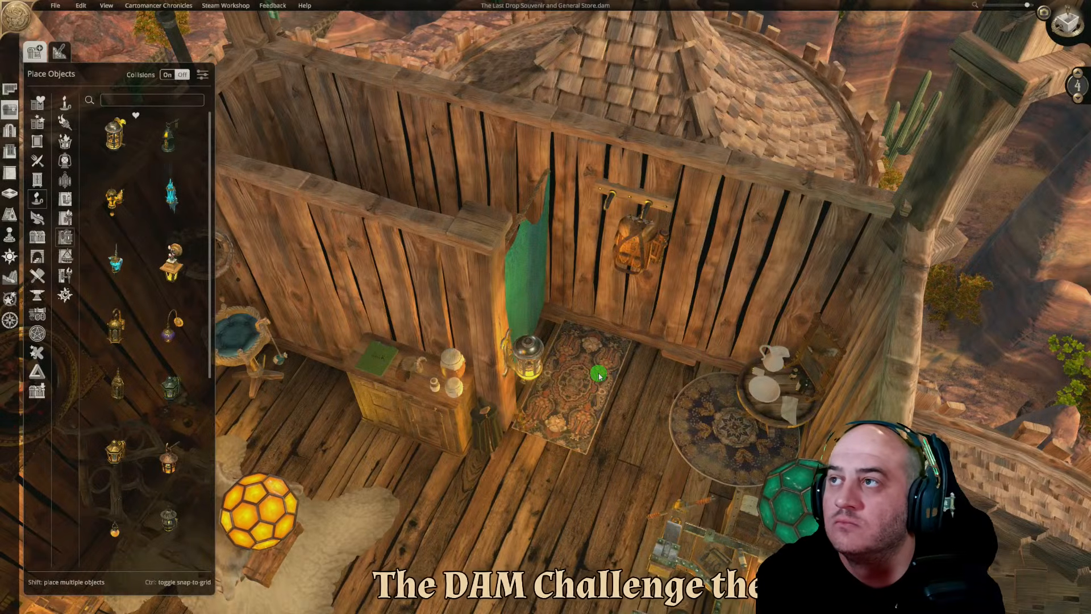
Duplicate the dimmed yellow abstract light and place the copy over the round rug by the wash table
{"action": "middle_click_drag", "start_coordinate": [599, 375], "coordinate": [651, 390]}
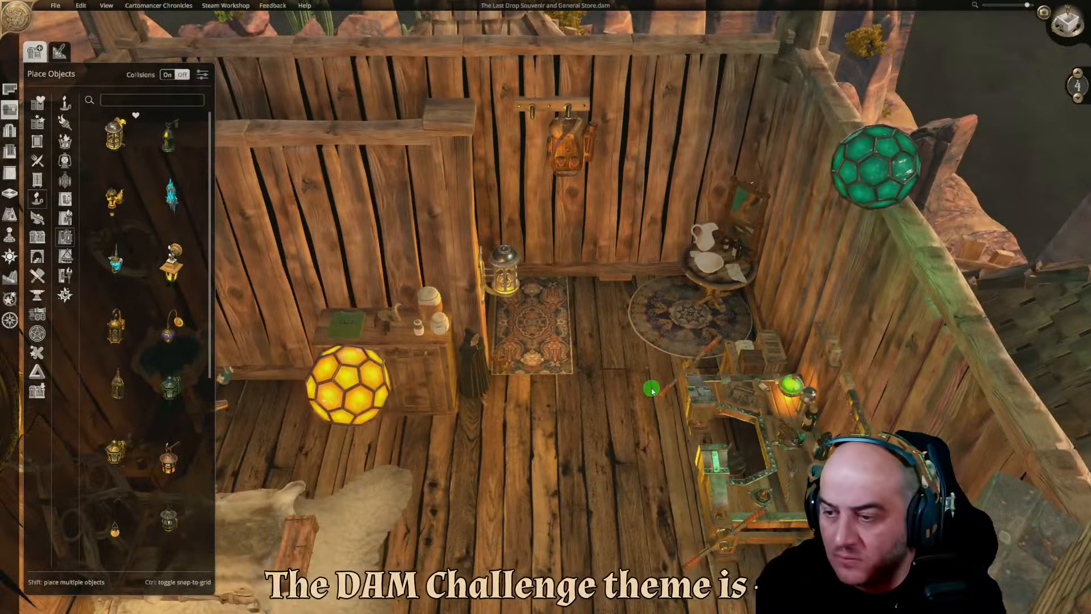
{"action": "scroll", "coordinate": [593, 393], "scroll_direction": "down", "scroll_amount": 5}
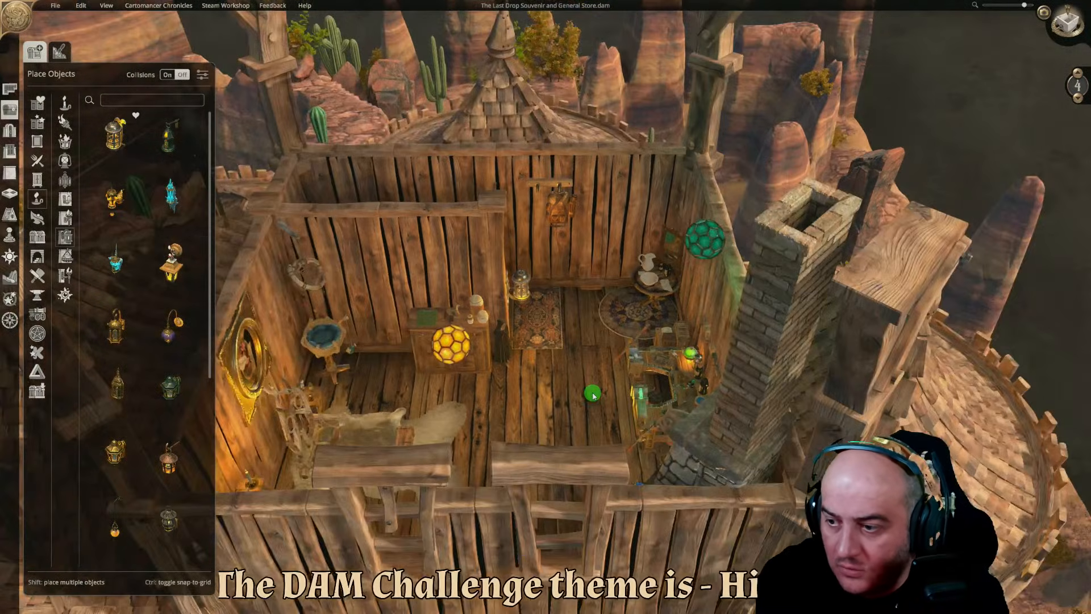
{"action": "middle_click_drag", "start_coordinate": [593, 394], "coordinate": [584, 423]}
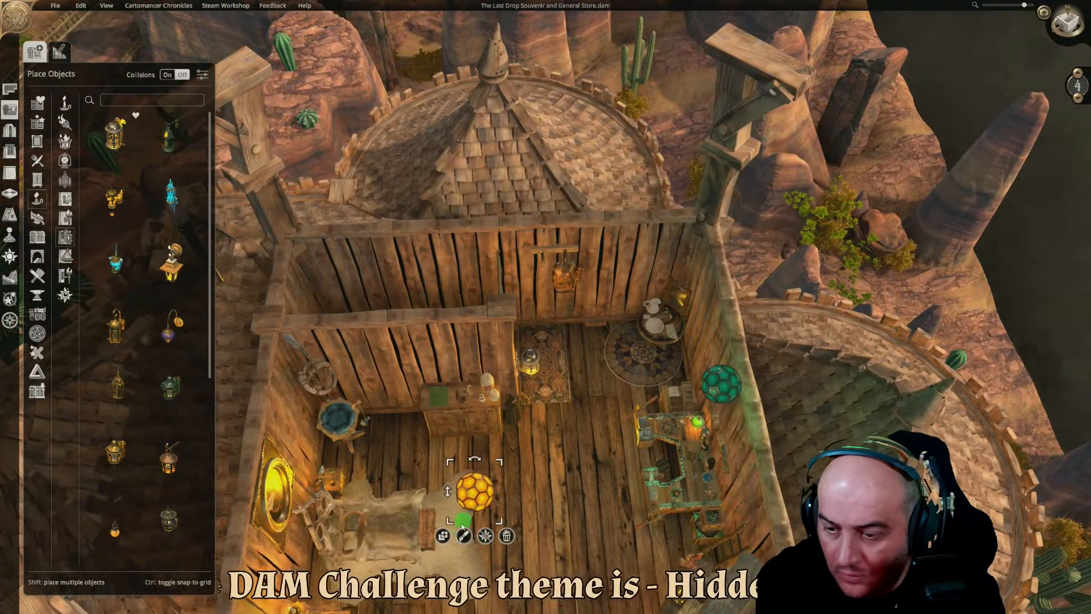
{"action": "left_click", "coordinate": [444, 534]}
{"action": "mouse_move", "coordinate": [601, 392]}
{"action": "middle_mouse_down"}
{"action": "mouse_move", "coordinate": [642, 540]}
{"action": "mouse_move", "coordinate": [585, 539]}
{"action": "middle_mouse_up"}
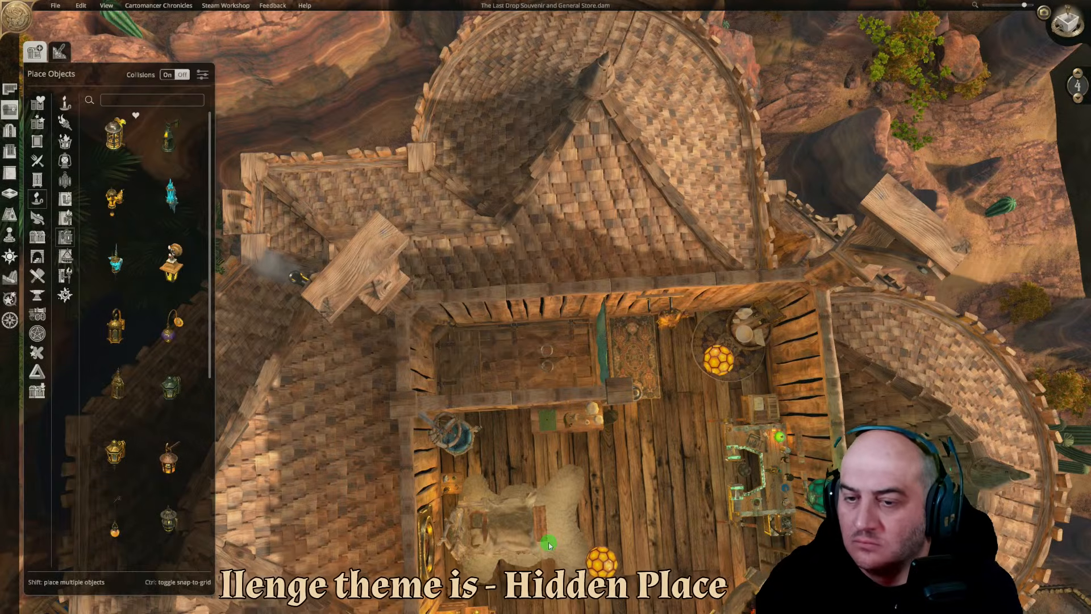
{"action": "middle_click_drag", "start_coordinate": [674, 502], "coordinate": [664, 425]}
Show the whole building up to level 5 and hide the abstract light markers
{"action": "key", "text": "s"}
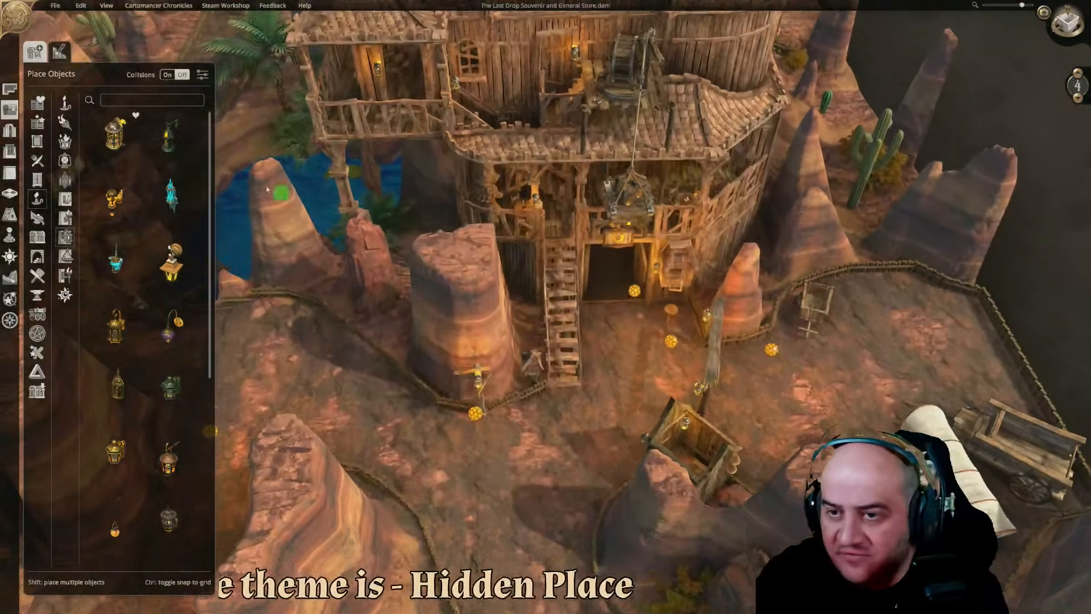
{"action": "left_click", "coordinate": [12, 108]}
{"action": "key", "text": "w"}
{"action": "key", "text": "d"}
{"action": "left_click", "coordinate": [1078, 74]}
{"action": "middle_click_drag", "start_coordinate": [907, 235], "coordinate": [685, 247]}
{"action": "key", "text": "s"}
{"action": "key", "text": "a"}
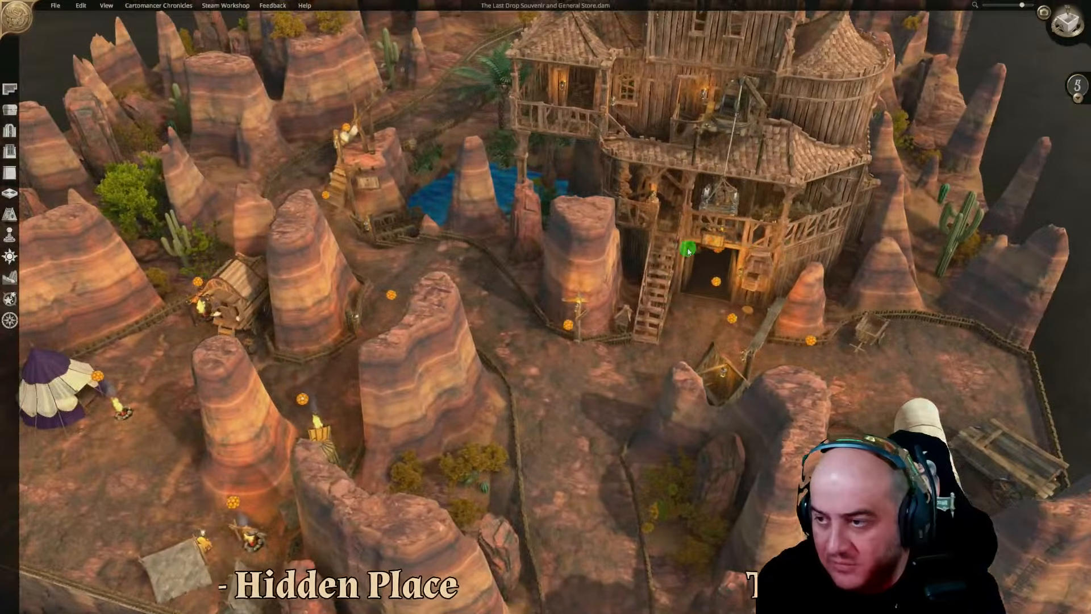
{"action": "left_click", "coordinate": [10, 257]}
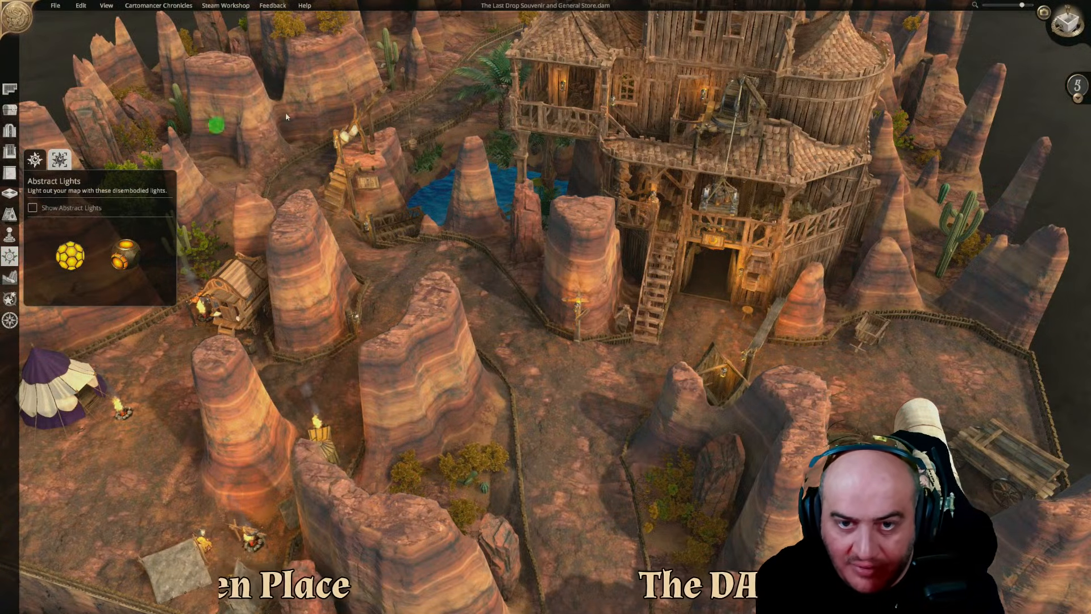
Switch to the flat top-down view and change the map's ambient lighting to the night preset
{"action": "left_click", "coordinate": [1079, 33]}
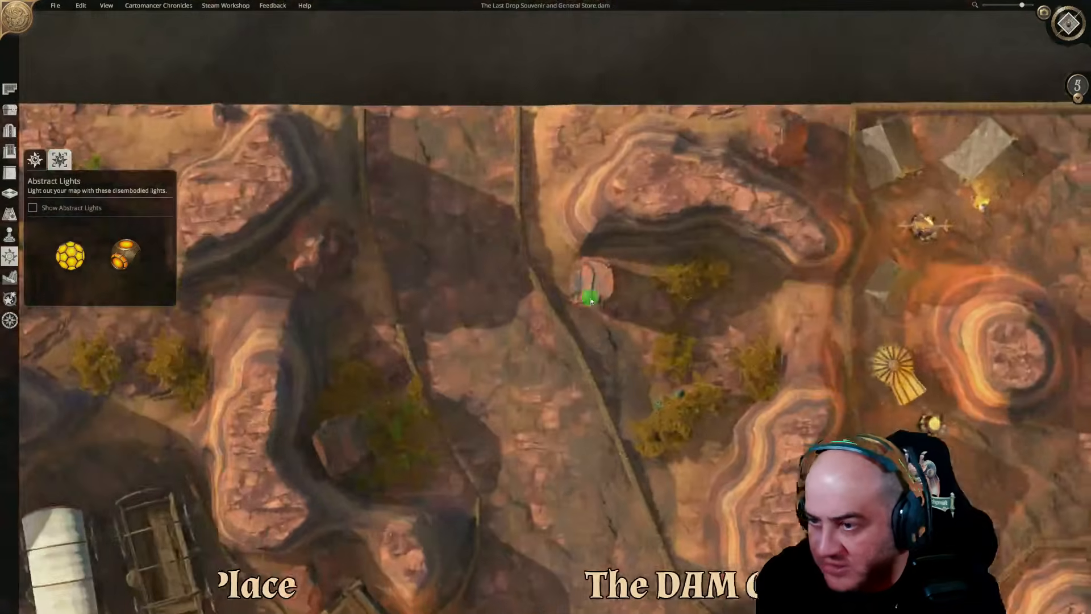
{"action": "key", "text": "s"}
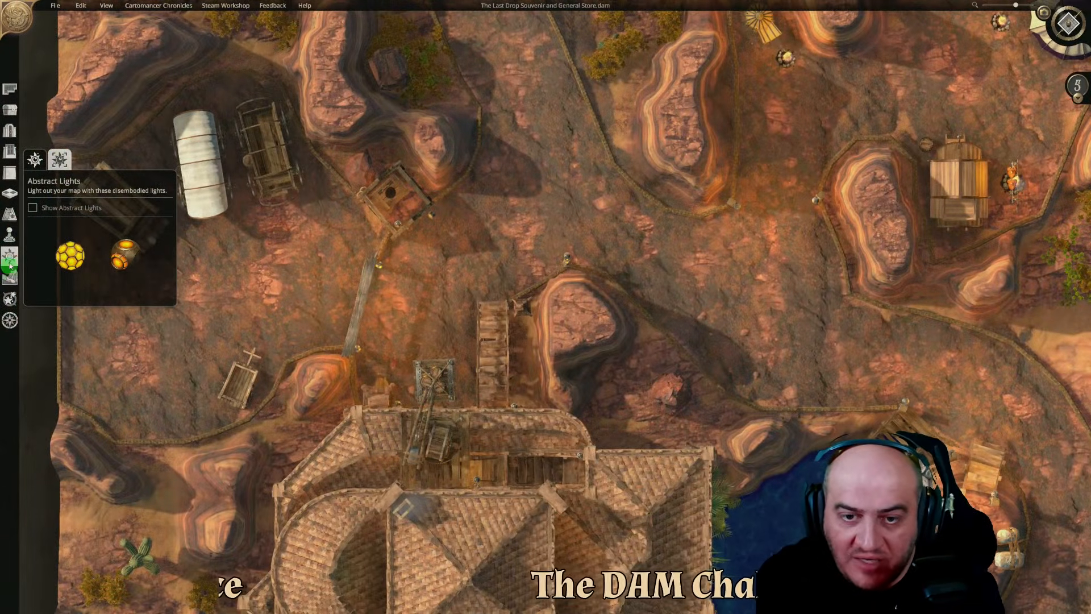
{"action": "left_click", "coordinate": [35, 160]}
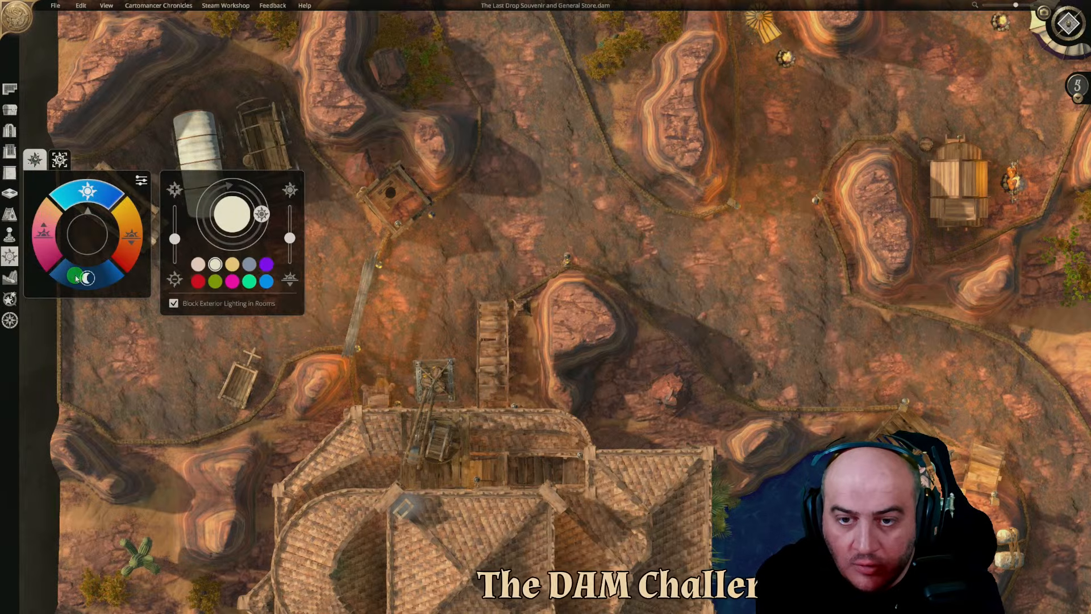
{"action": "left_click", "coordinate": [77, 278]}
{"action": "scroll", "coordinate": [459, 330], "scroll_direction": "down", "scroll_amount": 2}
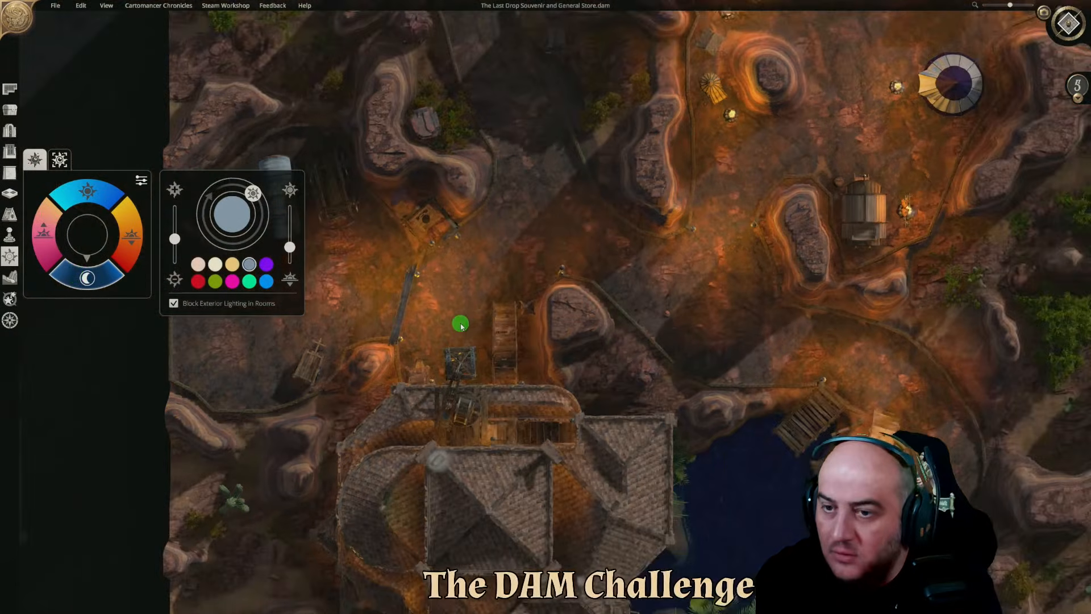
{"action": "scroll", "coordinate": [444, 316], "scroll_direction": "down", "scroll_amount": 2}
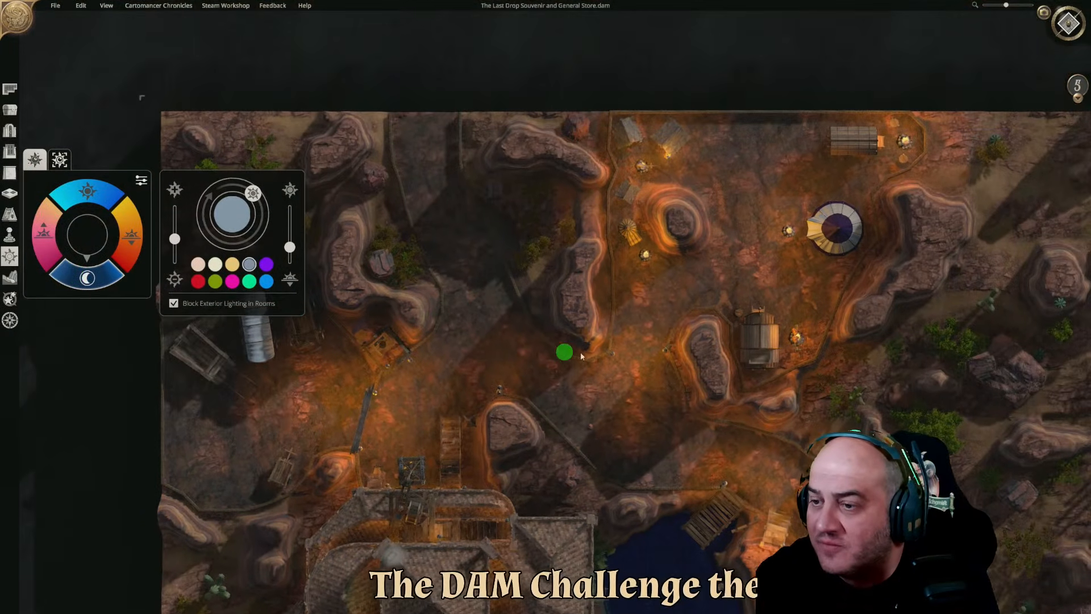
Examine the night lighting over the roofs, pond and canyon paths in the flat top-down view
{"action": "key", "text": "s"}
{"action": "key", "text": "a"}
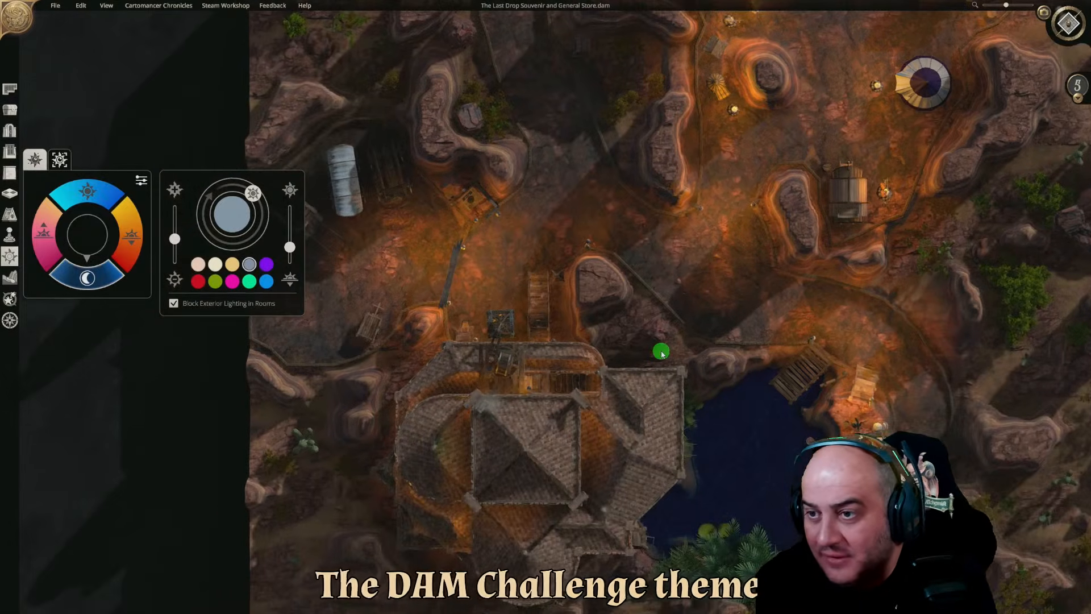
{"action": "scroll", "coordinate": [831, 345], "scroll_direction": "up", "scroll_amount": 2}
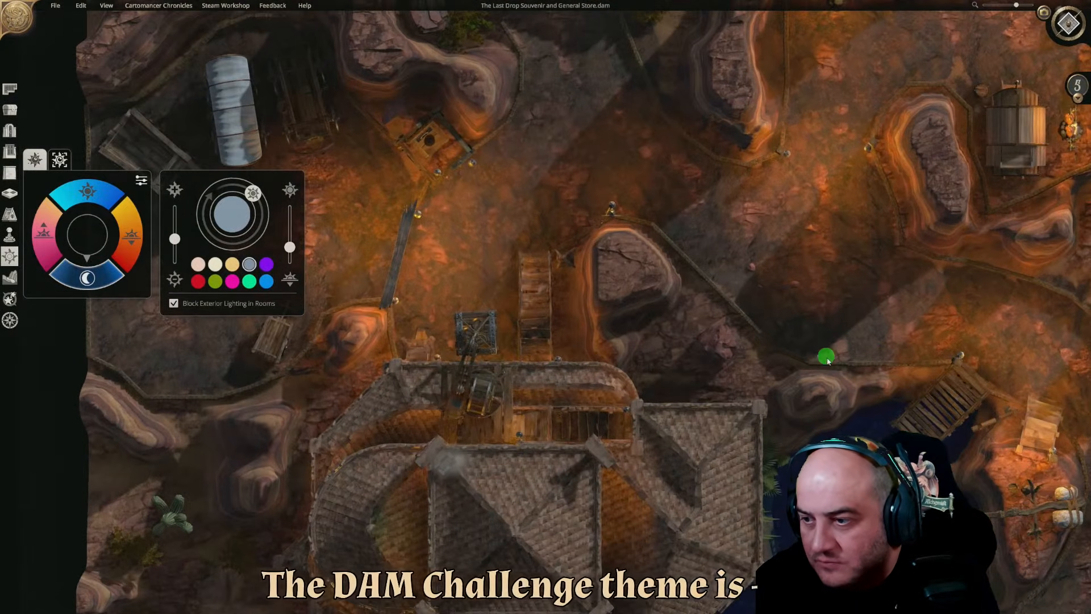
{"action": "key", "text": "d"}
{"action": "key", "text": "w"}
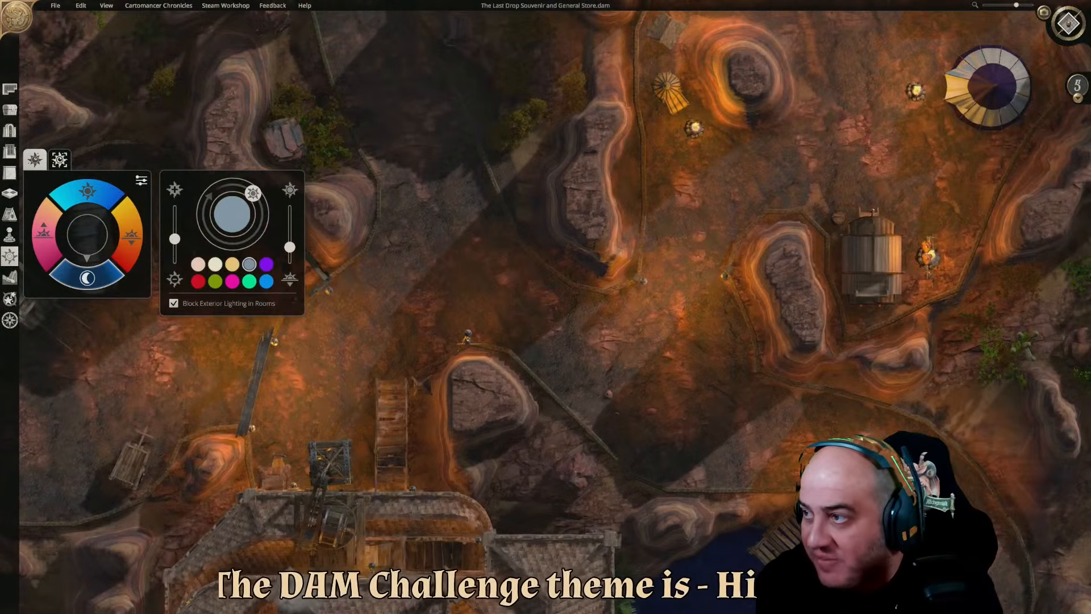
Switch to the perspective view and examine the night lighting on the store's front and the canyon before it
{"action": "left_click", "coordinate": [1069, 25]}
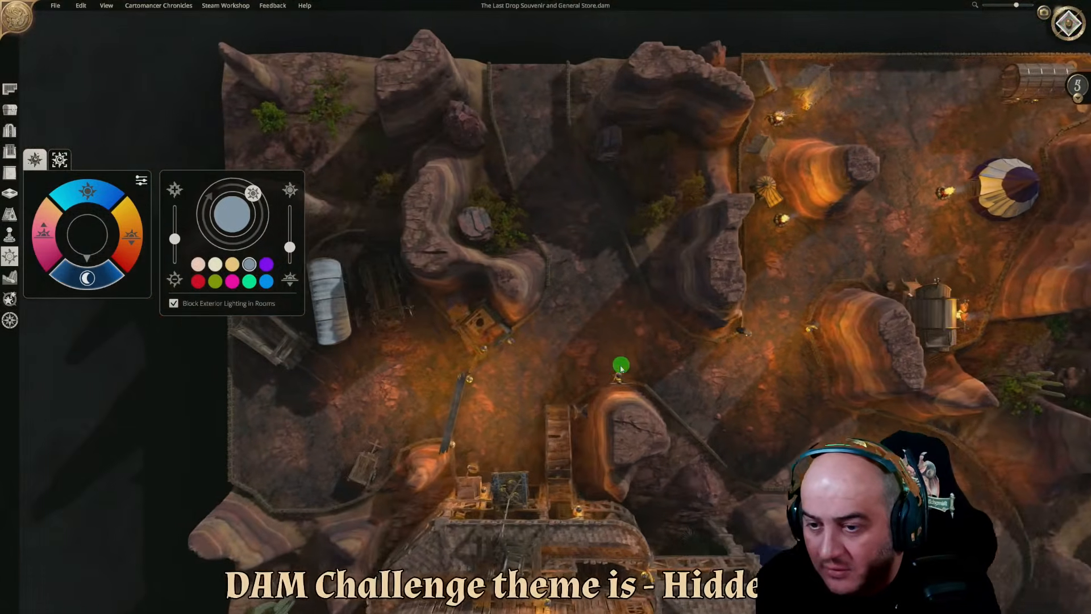
{"action": "key", "text": "d"}
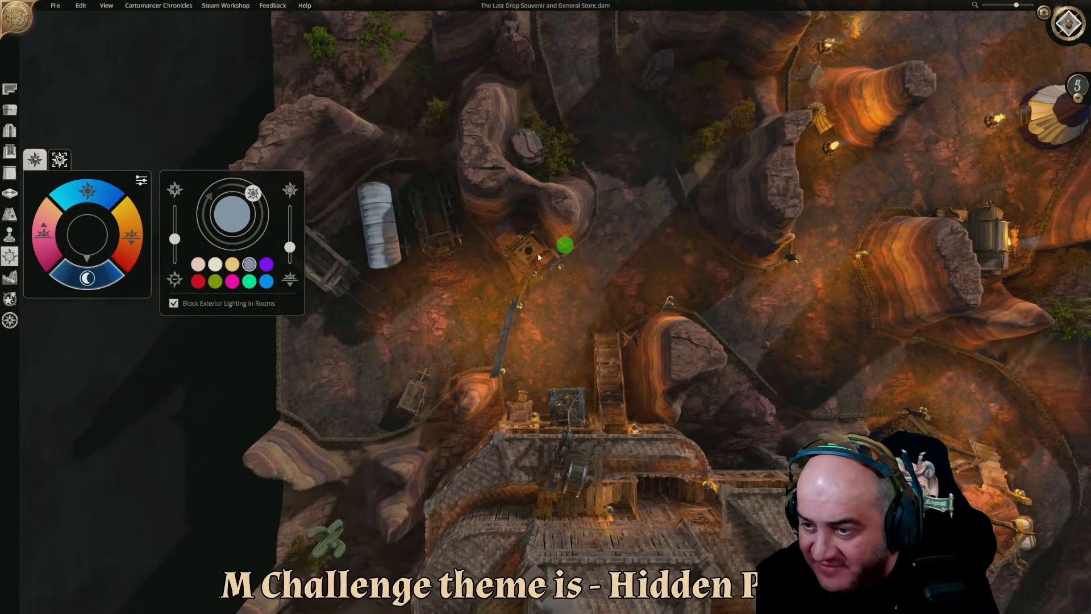
{"action": "middle_click_drag", "start_coordinate": [620, 358], "coordinate": [286, 297]}
{"action": "middle_click_drag", "start_coordinate": [543, 320], "coordinate": [633, 255]}
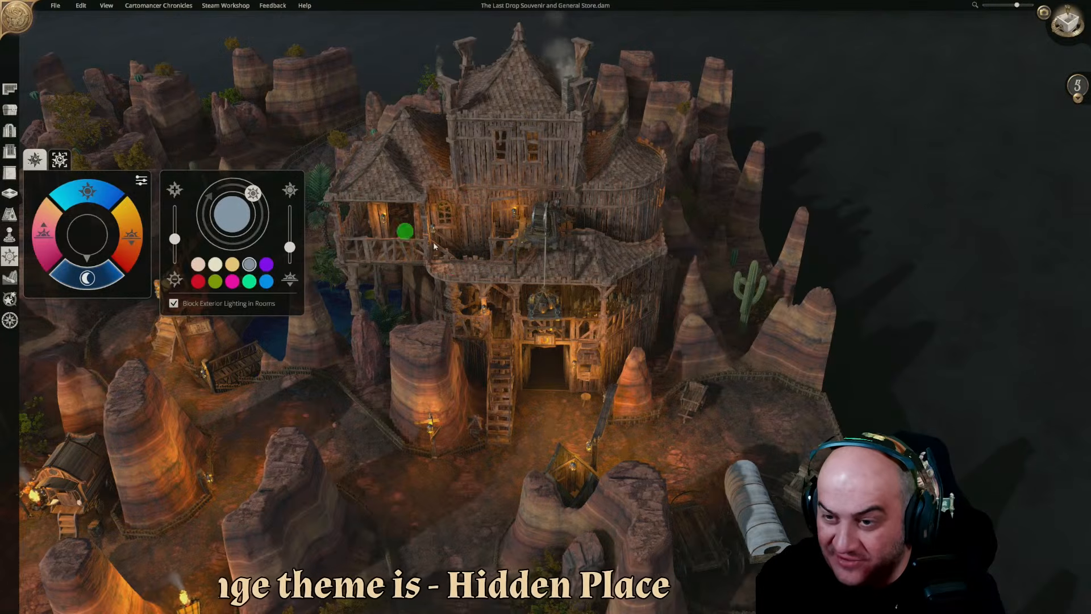
{"action": "key", "text": "a"}
{"action": "key", "text": "s"}
{"action": "scroll", "coordinate": [528, 327], "scroll_direction": "up", "scroll_amount": 3}
{"action": "key", "text": "w"}
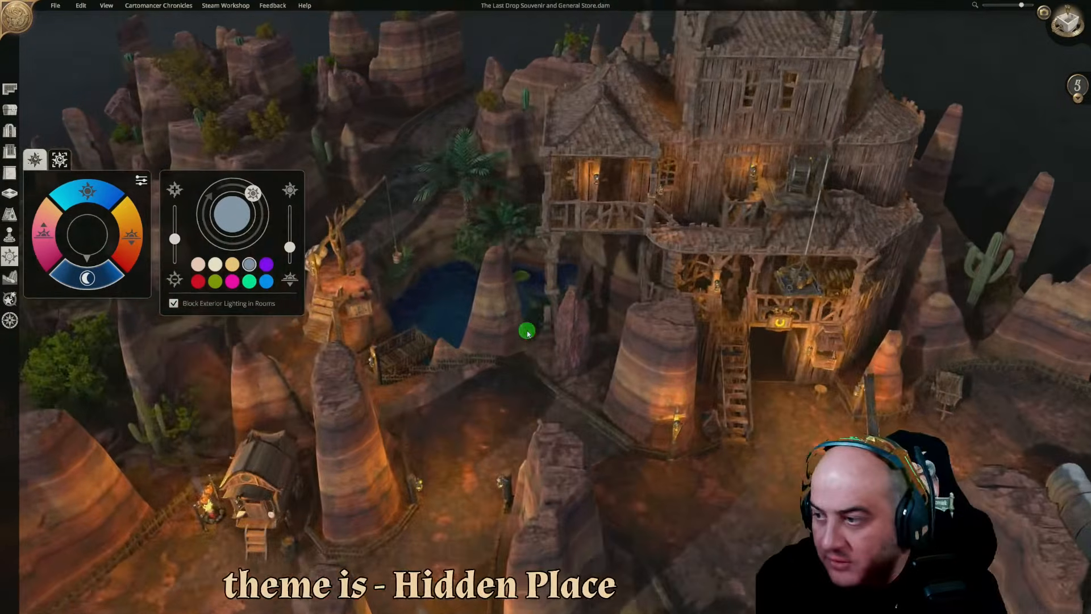
Inspect the rock formations with cacti beyond the pond, and return to the store's front facade
{"action": "middle_click_drag", "start_coordinate": [527, 334], "coordinate": [590, 371]}
{"action": "middle_click_drag", "start_coordinate": [358, 346], "coordinate": [826, 408]}
{"action": "key", "text": "w"}
{"action": "key", "text": "a"}
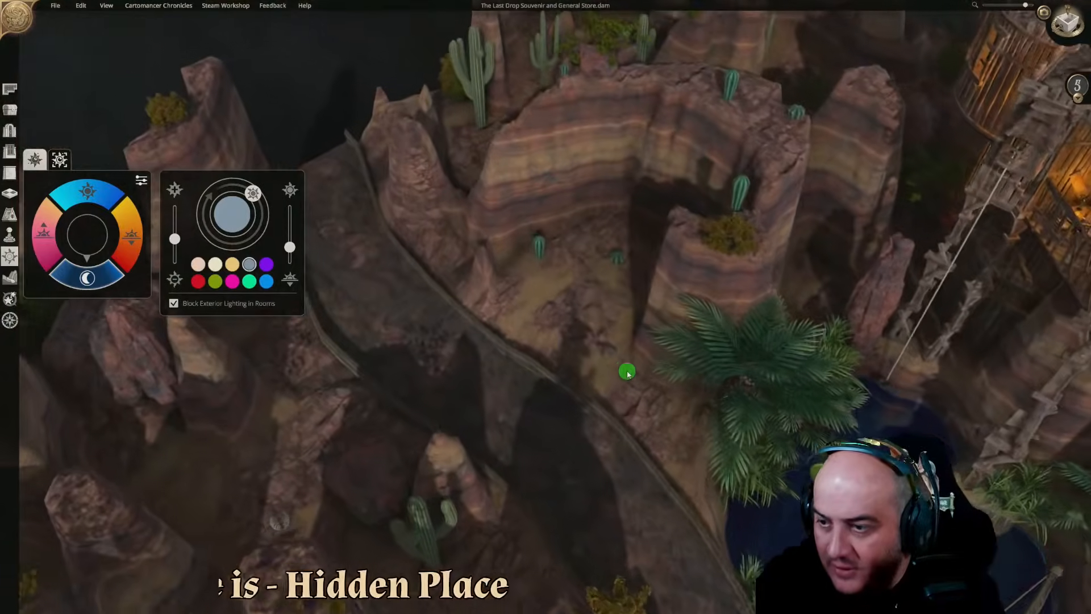
{"action": "key", "text": "d"}
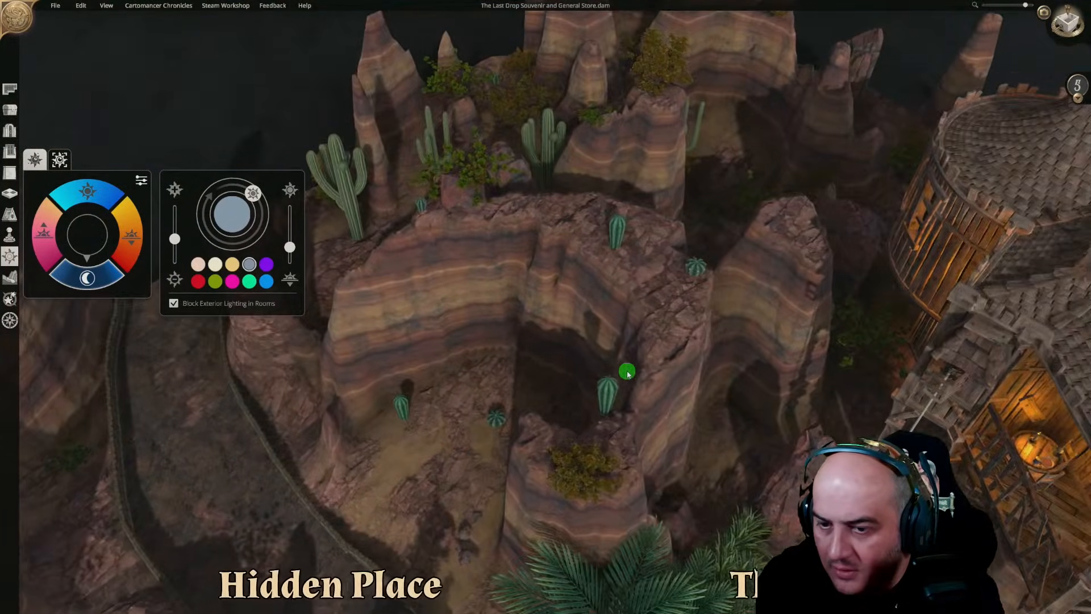
{"action": "key", "text": "s"}
{"action": "key", "text": "d"}
{"action": "middle_click_drag", "start_coordinate": [704, 375], "coordinate": [568, 340]}
{"action": "key", "text": "d"}
{"action": "scroll", "coordinate": [568, 342], "scroll_direction": "down", "scroll_amount": 3}
{"action": "key", "text": "s"}
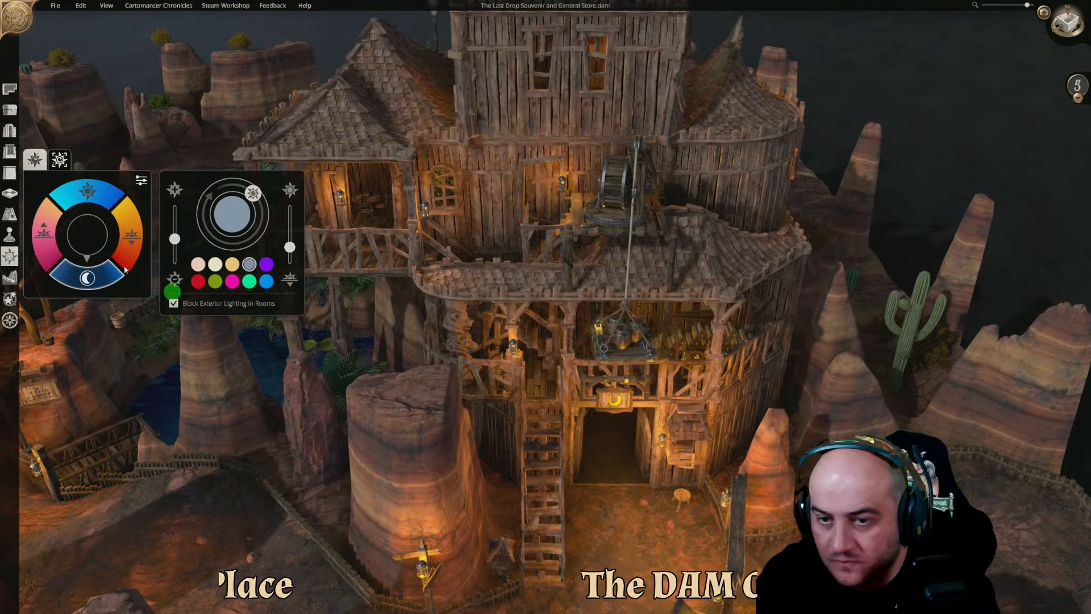
Choose the yellow abstract light with its markers shown and limit the visible building to level 2
{"action": "left_click", "coordinate": [59, 159]}
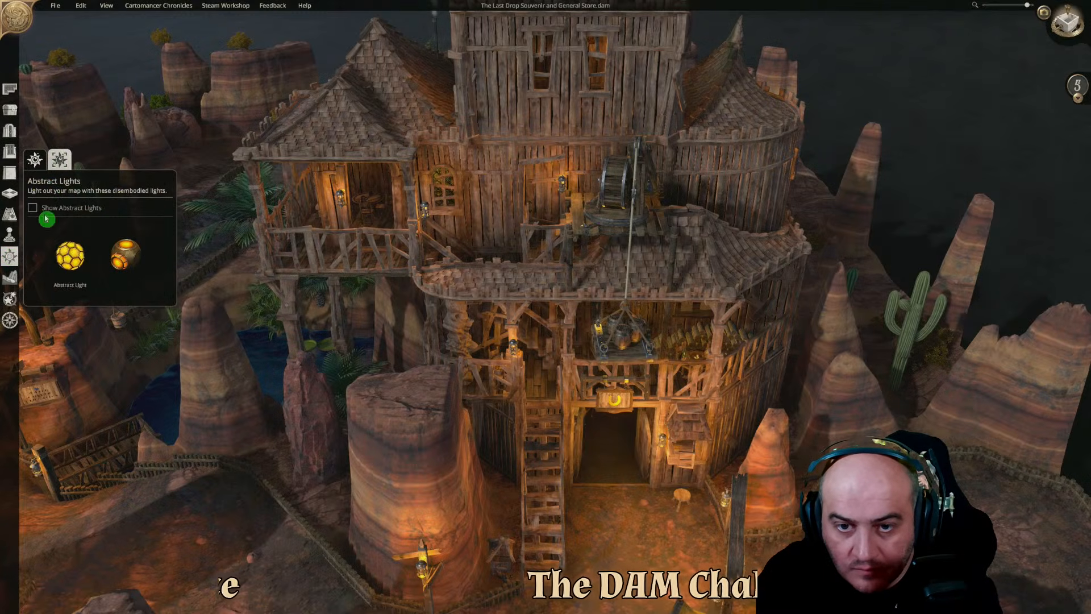
{"action": "left_click", "coordinate": [73, 259]}
{"action": "left_click", "coordinate": [1075, 98]}
{"action": "left_click", "coordinate": [1077, 98]}
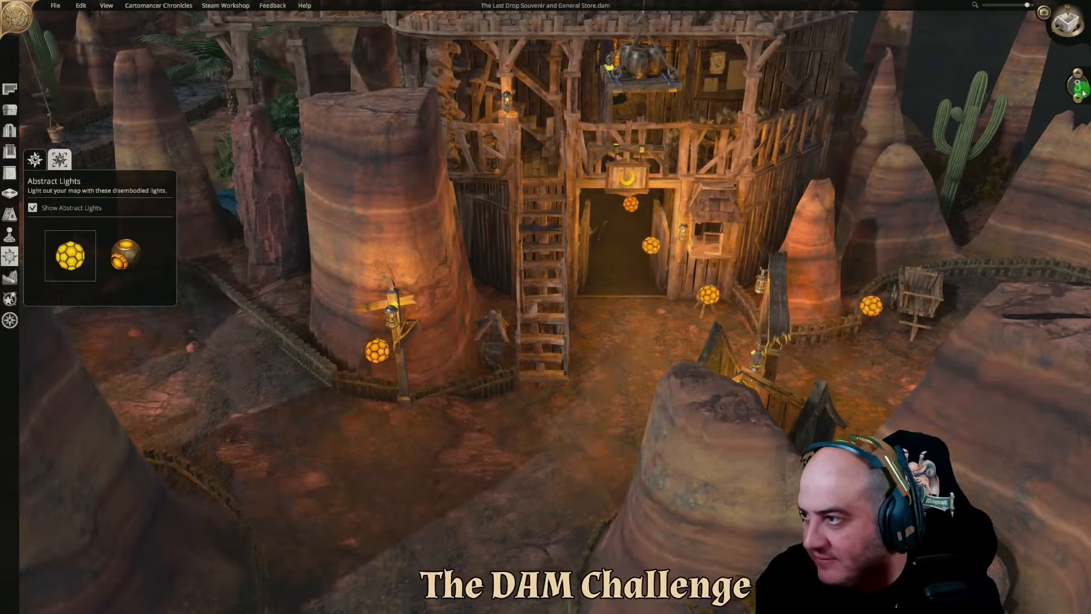
{"action": "left_click", "coordinate": [1077, 97]}
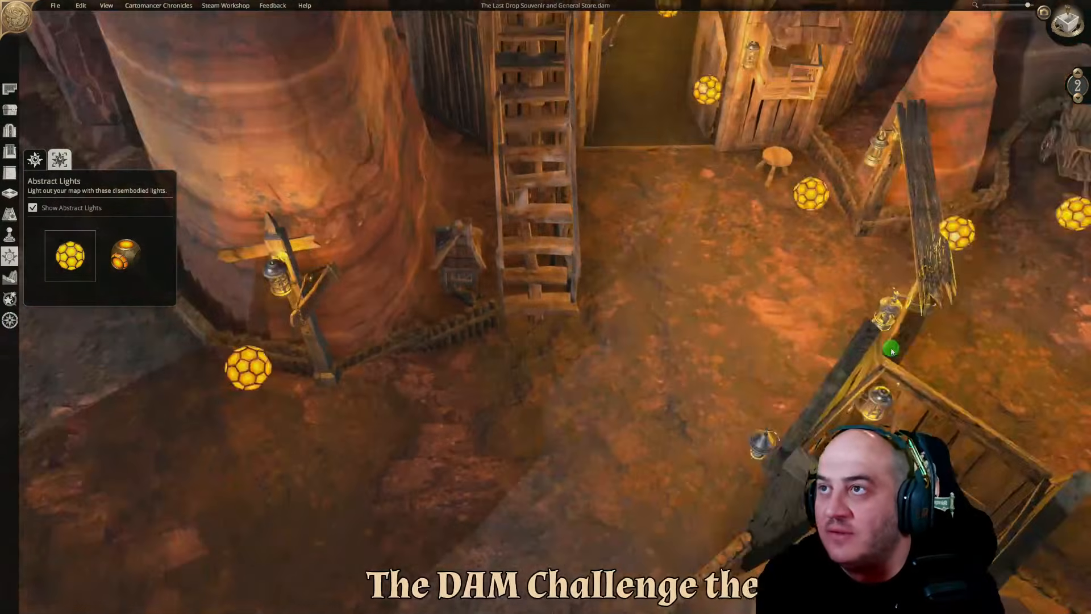
{"action": "scroll", "coordinate": [891, 348], "scroll_direction": "down", "scroll_amount": 2}
{"action": "key", "text": "w"}
{"action": "key", "text": "d"}
{"action": "middle_click_drag", "start_coordinate": [485, 333], "coordinate": [531, 404]}
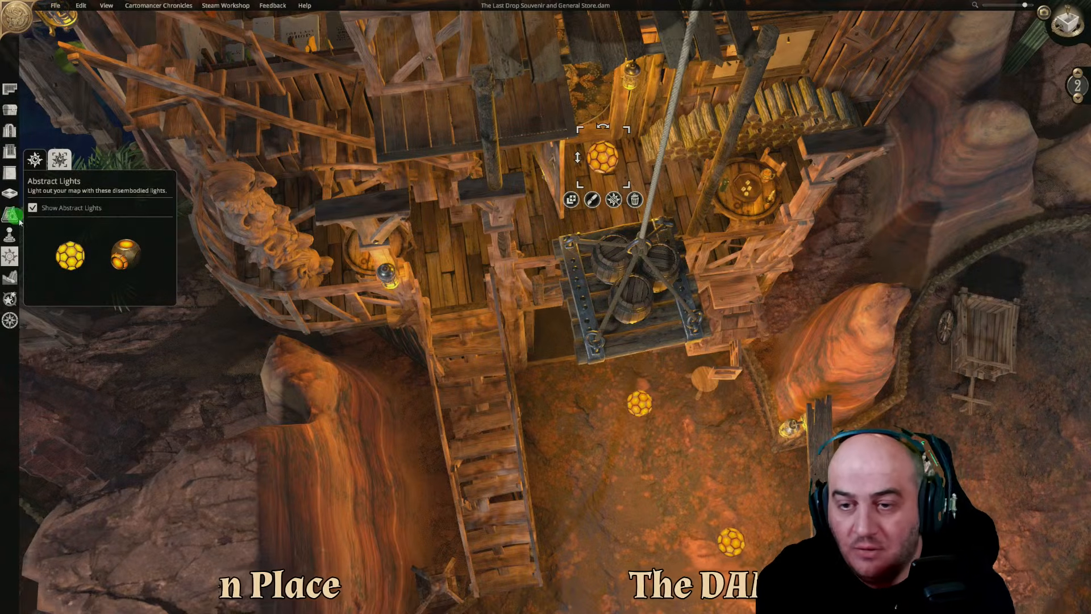
Place a lantern from the Lanterns category on the rope of the hanging barrel platform, raised to 6.3
{"action": "scroll", "coordinate": [312, 407], "scroll_direction": "down", "scroll_amount": 5}
{"action": "scroll", "coordinate": [414, 458], "scroll_direction": "down", "scroll_amount": 3}
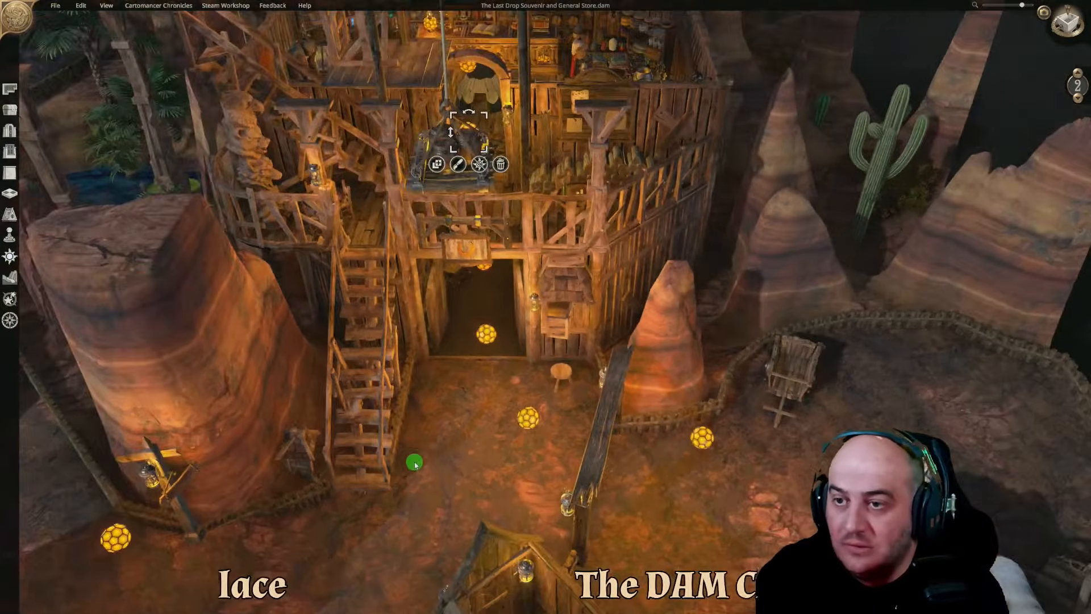
{"action": "scroll", "coordinate": [448, 451], "scroll_direction": "up", "scroll_amount": 2}
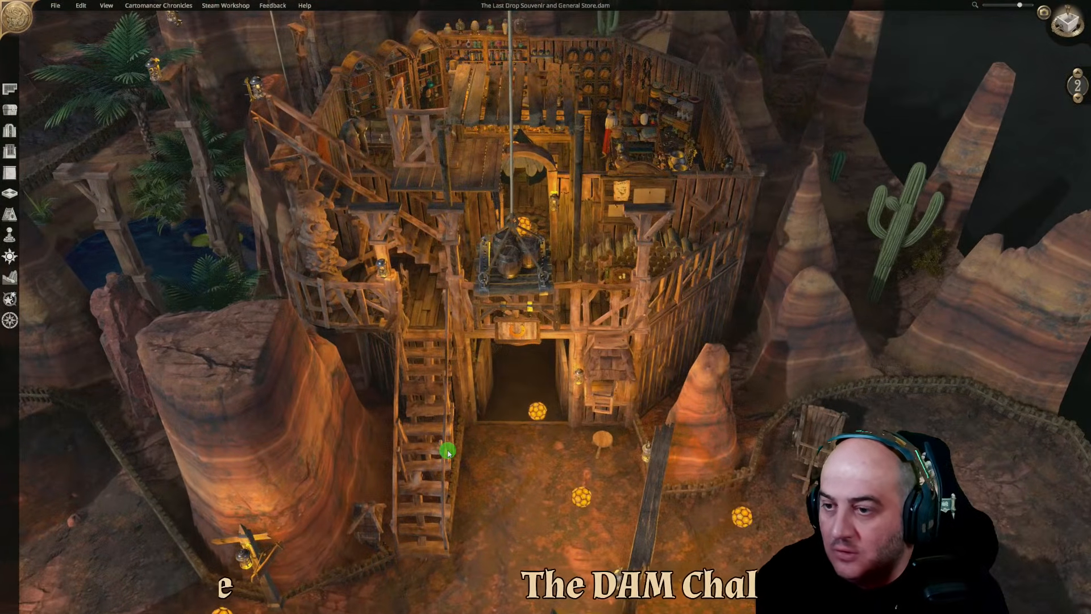
{"action": "scroll", "coordinate": [454, 364], "scroll_direction": "up", "scroll_amount": 2}
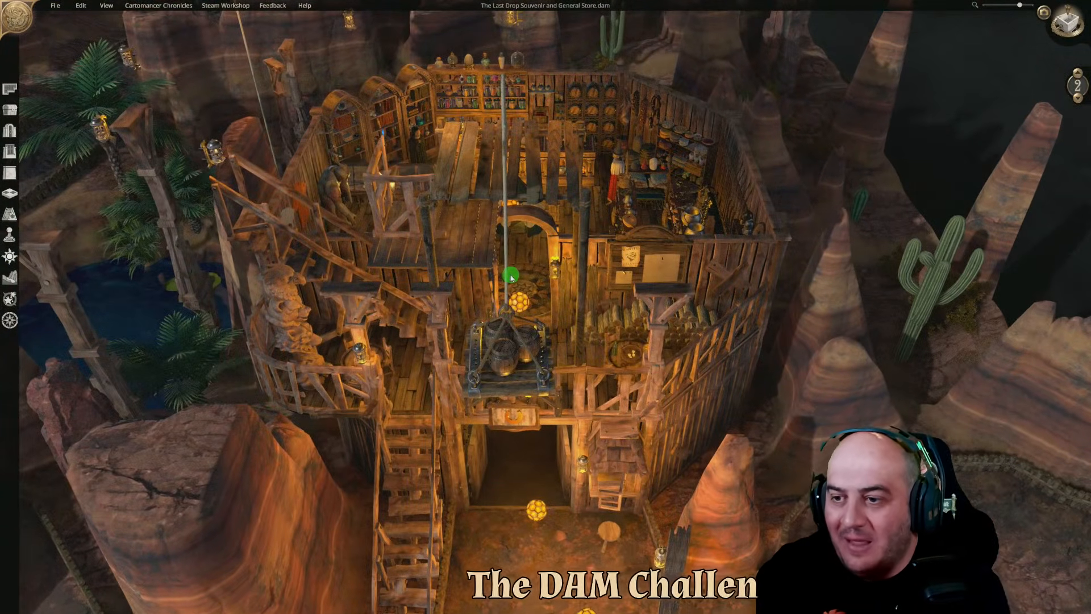
{"action": "left_click", "coordinate": [8, 109]}
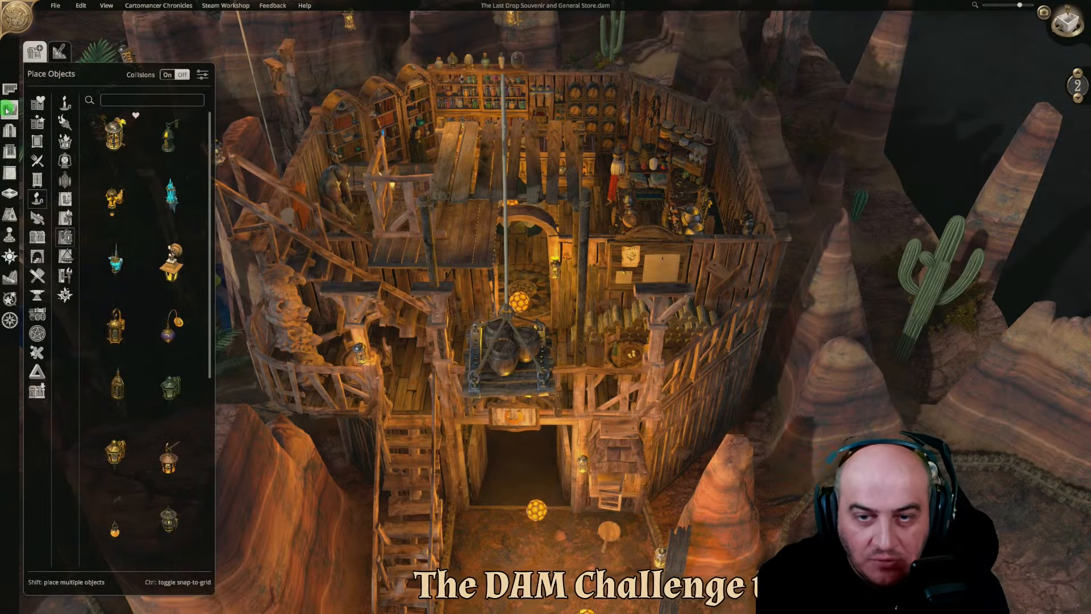
{"action": "left_click", "coordinate": [61, 163]}
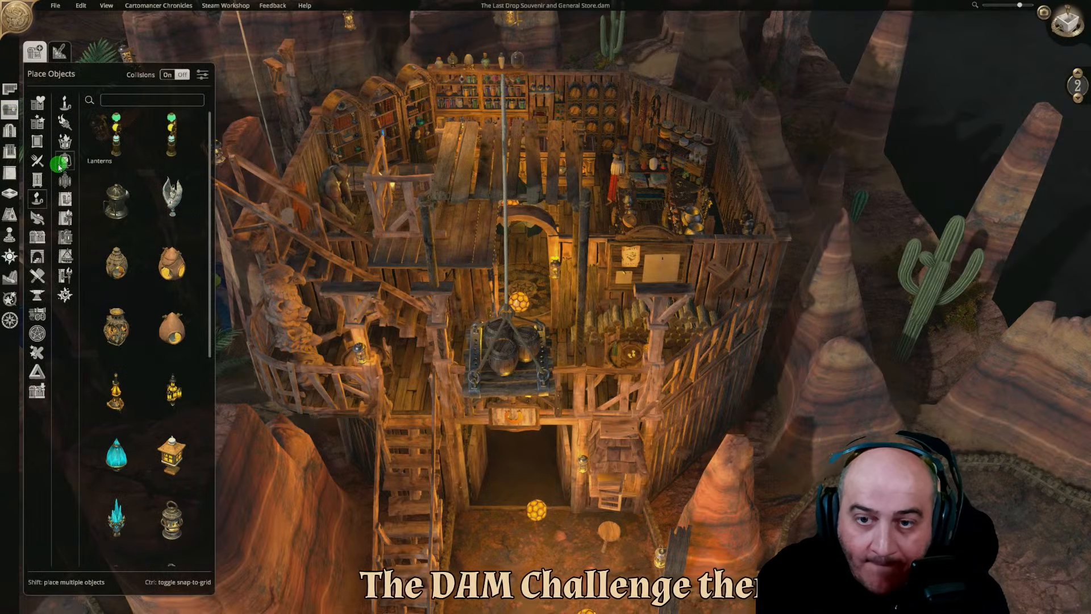
{"action": "scroll", "coordinate": [185, 318], "scroll_direction": "down", "scroll_amount": 5}
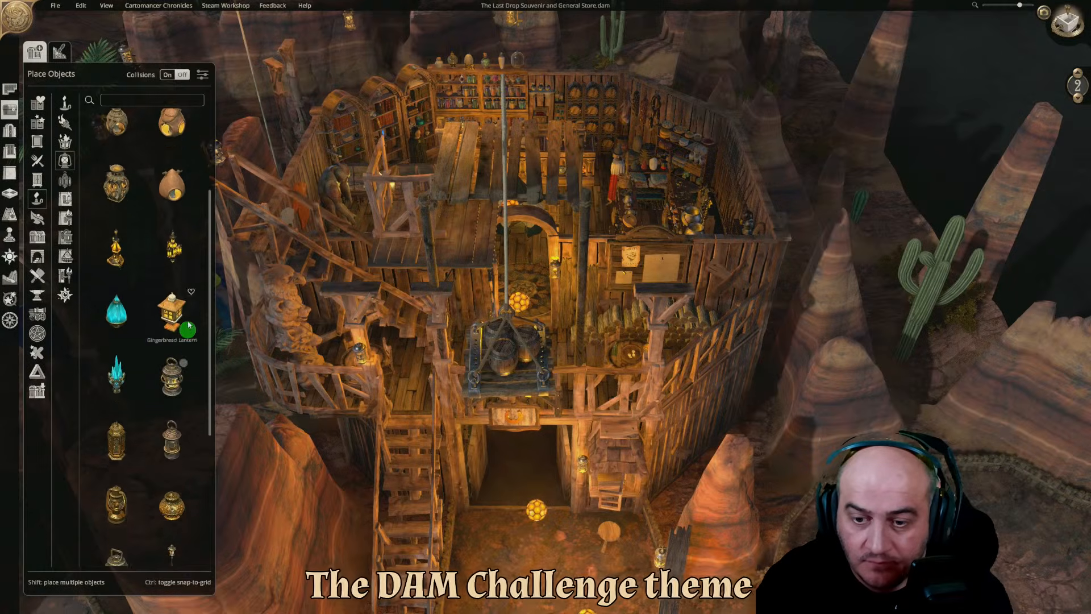
{"action": "left_click", "coordinate": [116, 458]}
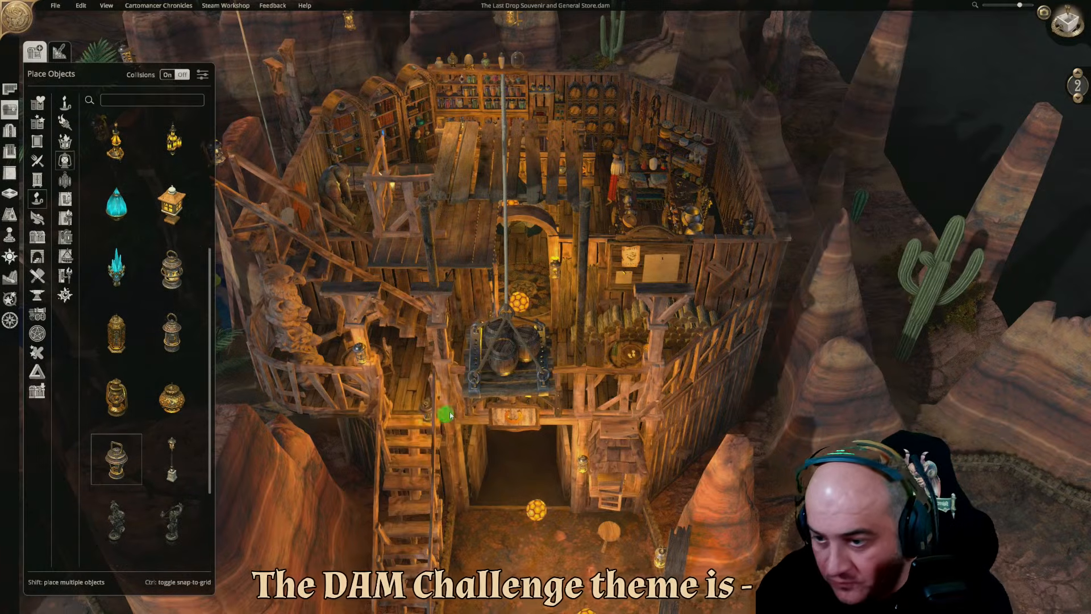
{"action": "left_click", "coordinate": [476, 347]}
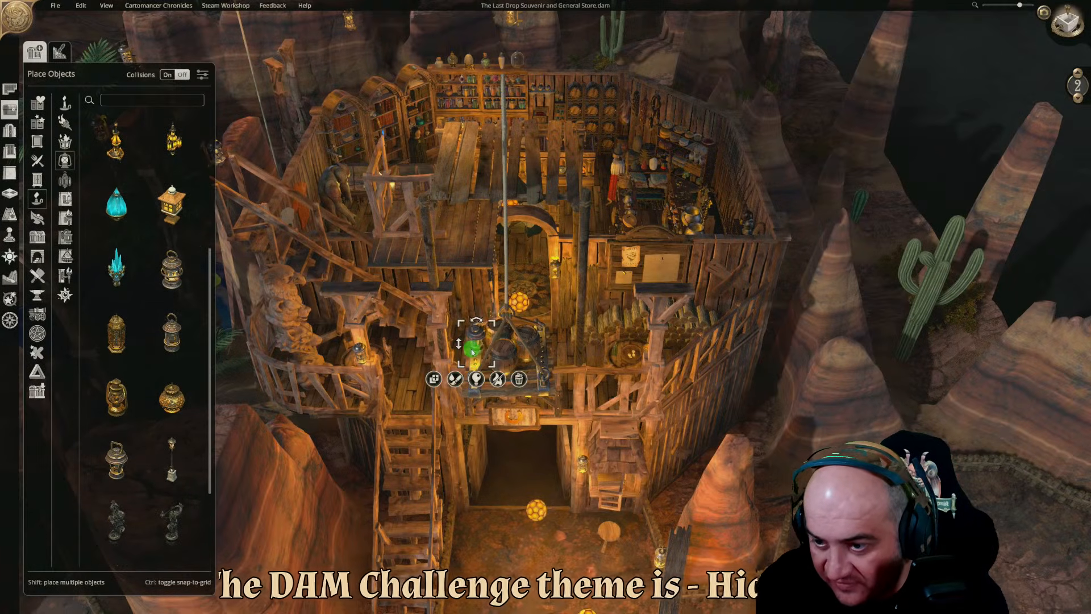
{"action": "left_click_drag", "start_coordinate": [457, 331], "coordinate": [506, 294]}
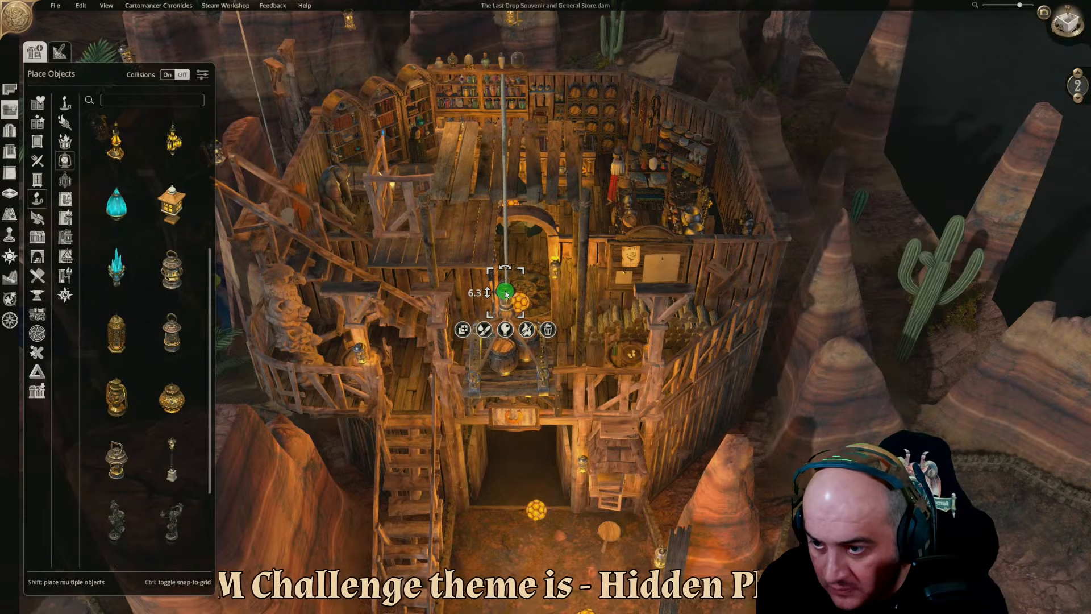
Lower the barrel platform's lantern to a height of 5.9, just under the rope hook
{"action": "left_click", "coordinate": [489, 492]}
{"action": "middle_click_drag", "start_coordinate": [490, 492], "coordinate": [500, 358]}
{"action": "scroll", "coordinate": [597, 459], "scroll_direction": "up", "scroll_amount": 3}
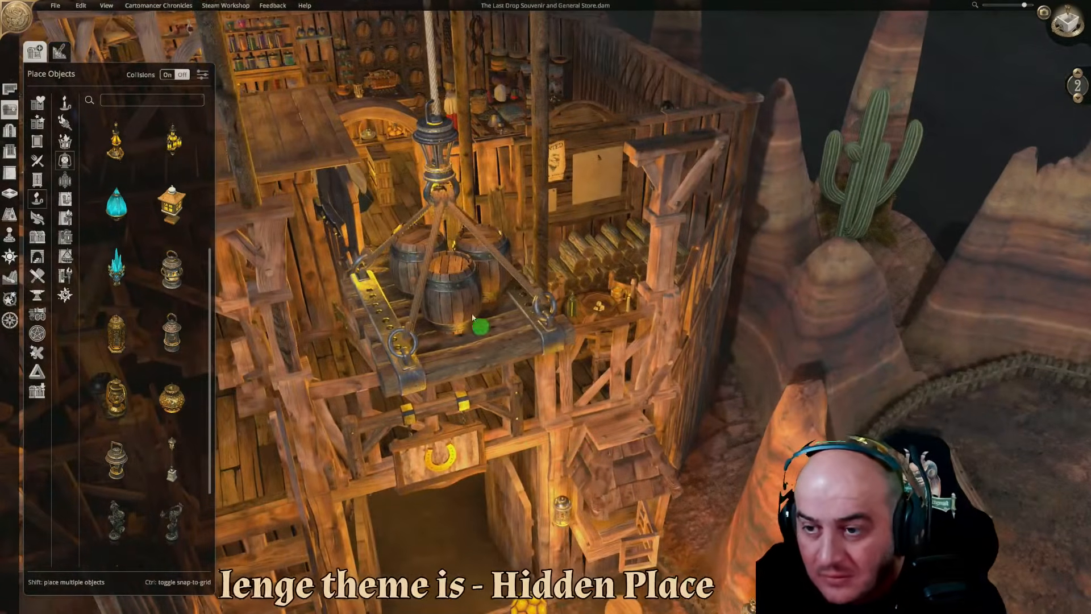
{"action": "left_click", "coordinate": [440, 165]}
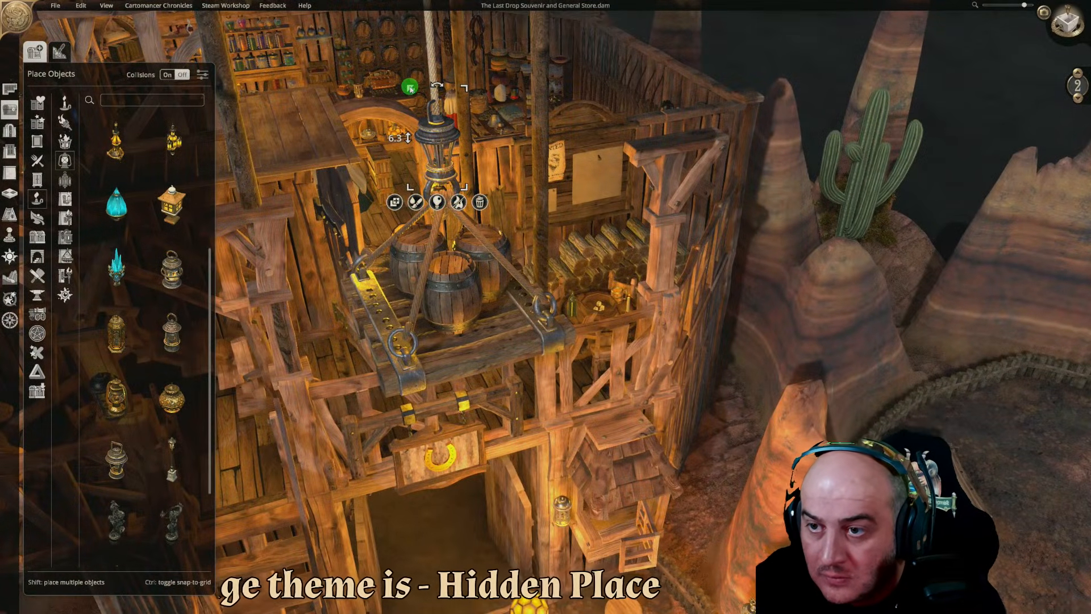
{"action": "left_click_drag", "start_coordinate": [415, 95], "coordinate": [429, 185]}
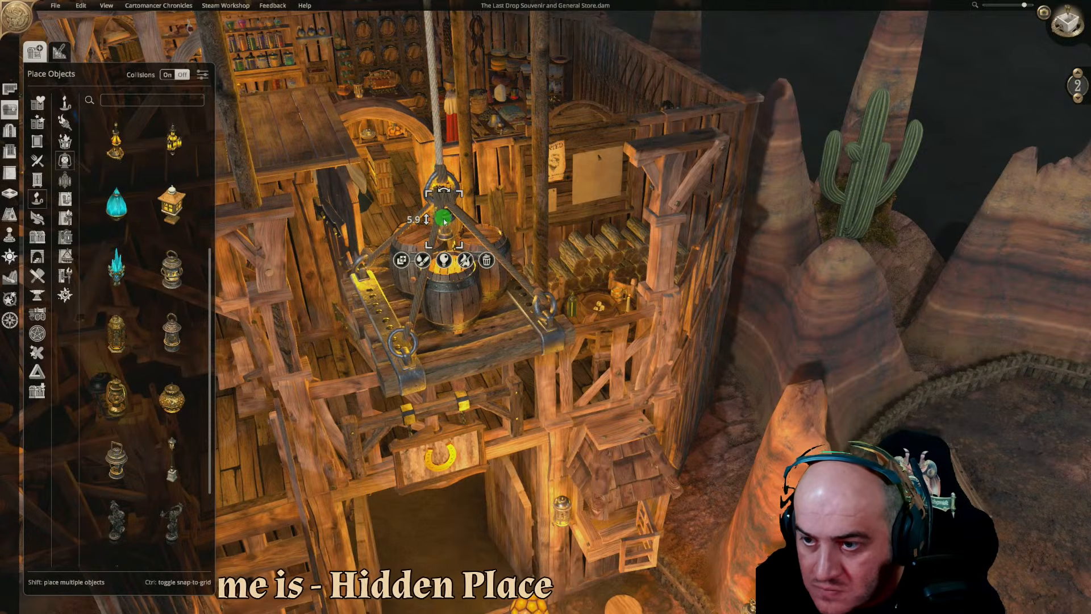
{"action": "middle_click_drag", "start_coordinate": [581, 348], "coordinate": [563, 310]}
{"action": "left_click", "coordinate": [312, 179]}
Place another lantern of the same type beside the rope that hangs down into the pond behind the store
{"action": "middle_click_drag", "start_coordinate": [412, 270], "coordinate": [612, 336]}
{"action": "key", "text": "s"}
{"action": "key", "text": "a"}
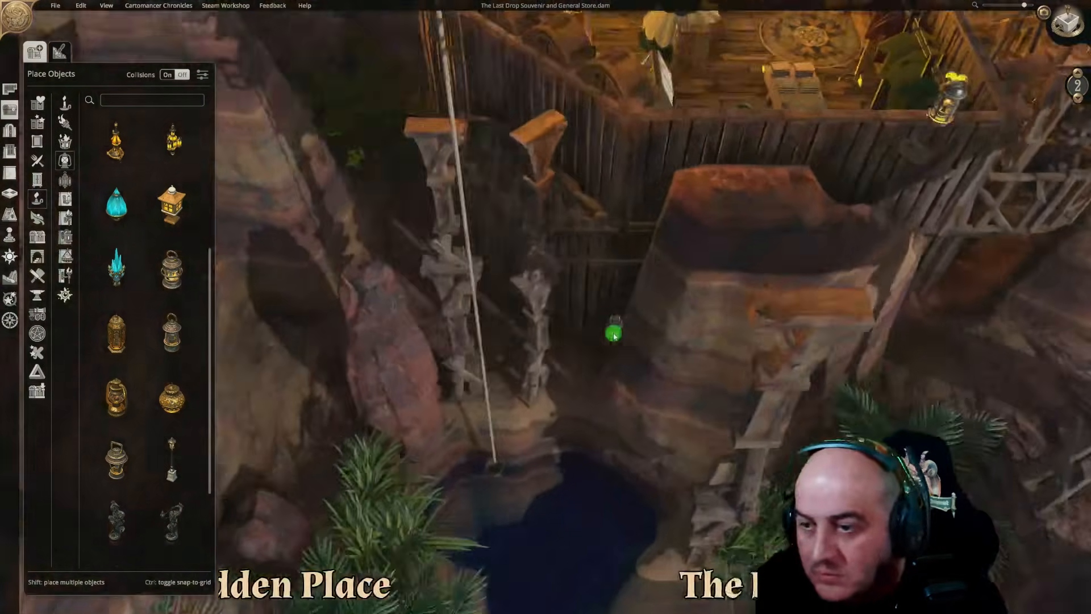
{"action": "left_click_drag", "start_coordinate": [562, 359], "coordinate": [572, 247]}
{"action": "middle_click_drag", "start_coordinate": [573, 248], "coordinate": [572, 486]}
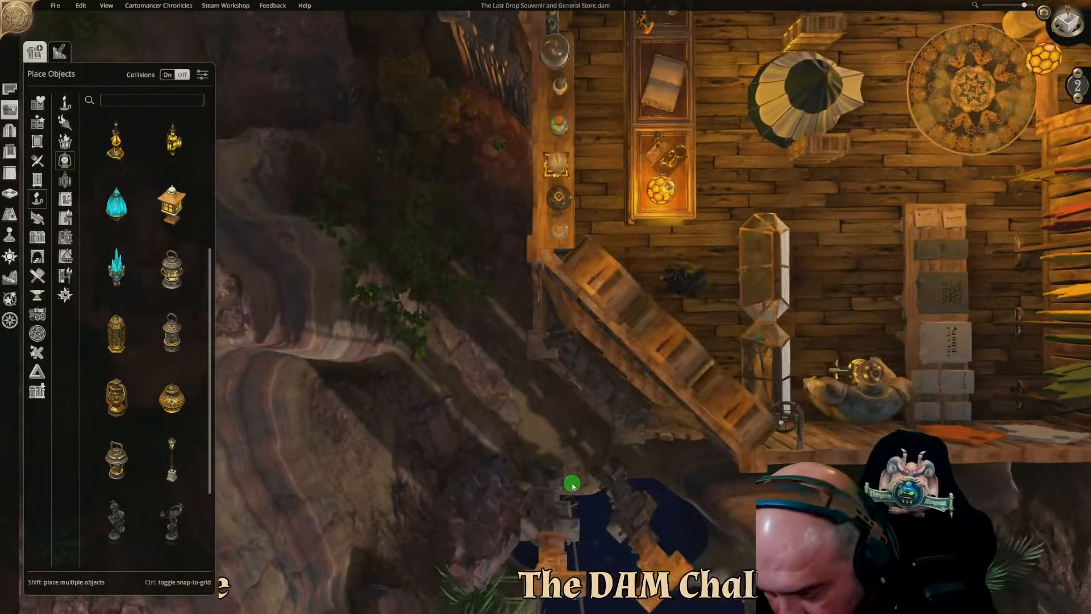
{"action": "key", "text": "s"}
{"action": "key", "text": "d"}
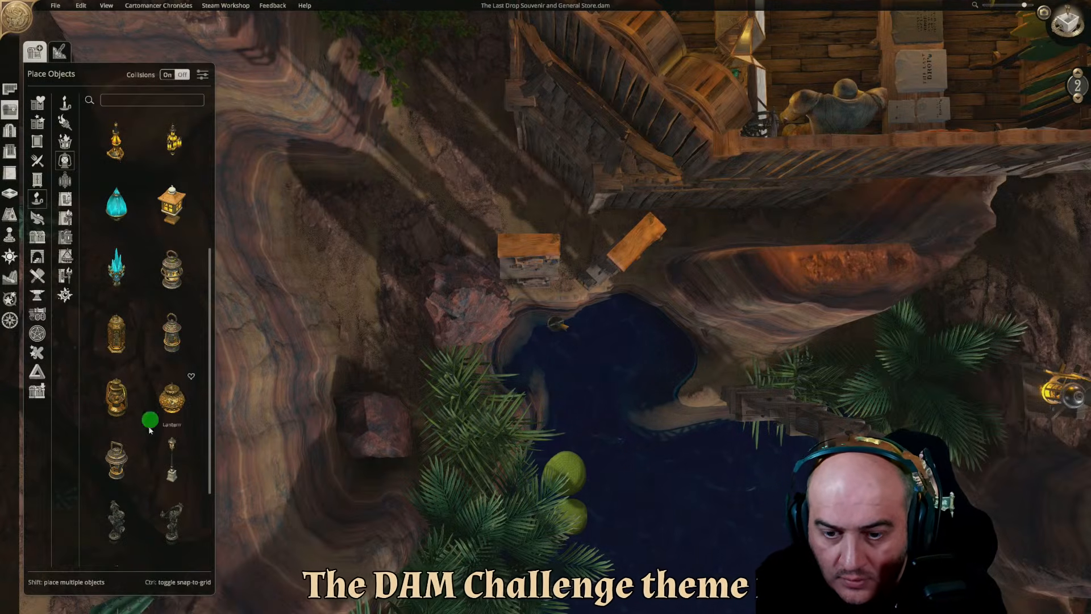
{"action": "left_click", "coordinate": [125, 458]}
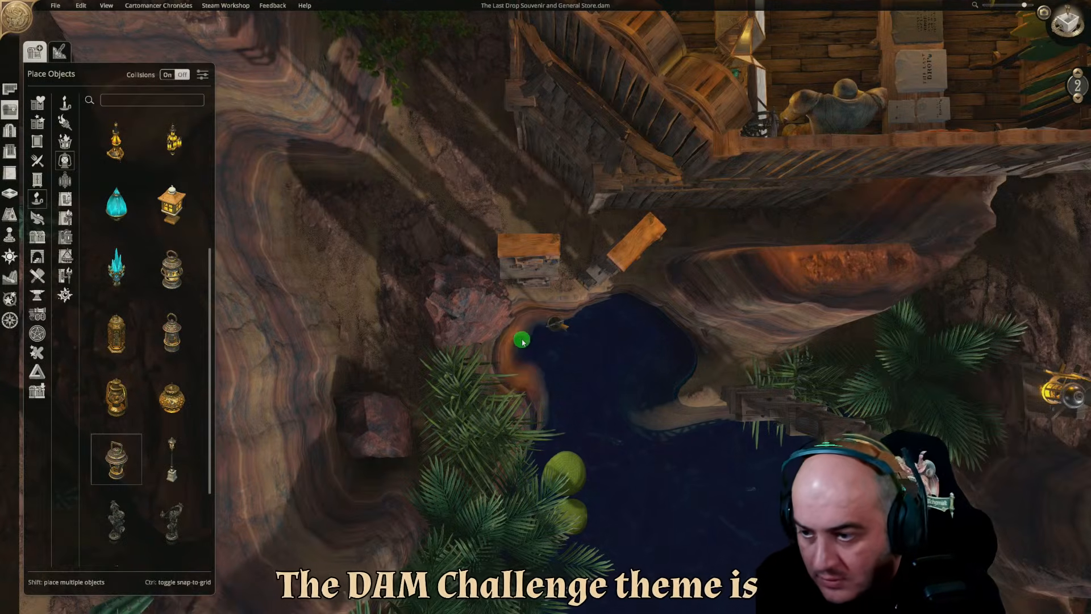
{"action": "left_click", "coordinate": [560, 326]}
Raise the pond lantern along the hanging rope so it sits well above the water
{"action": "middle_click_drag", "start_coordinate": [754, 392], "coordinate": [737, 225]}
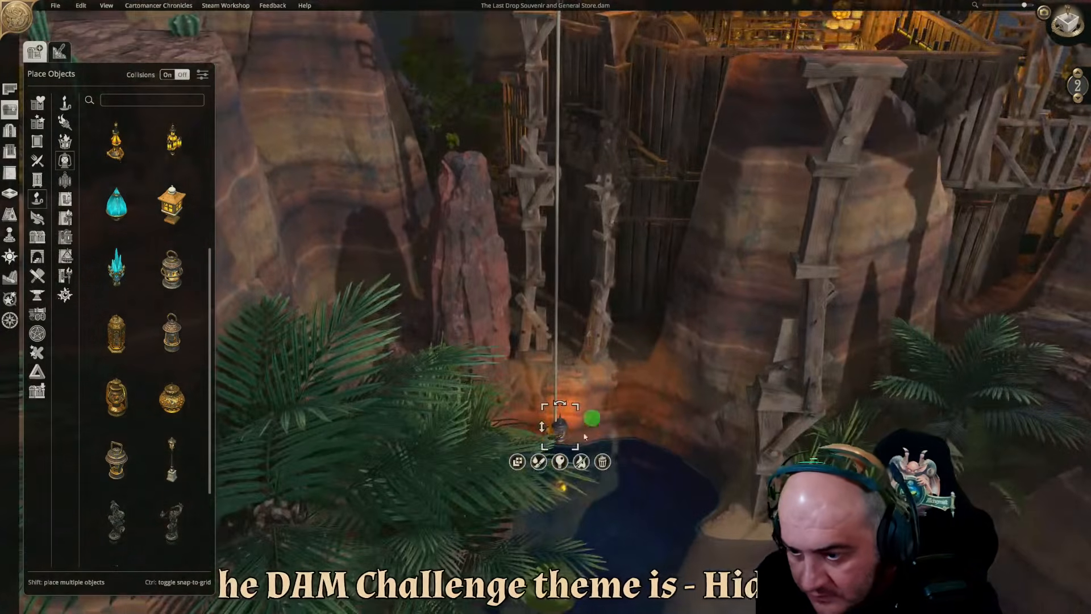
{"action": "left_click_drag", "start_coordinate": [545, 426], "coordinate": [553, 342]}
{"action": "left_click", "coordinate": [646, 438]}
{"action": "middle_click_drag", "start_coordinate": [646, 438], "coordinate": [541, 408]}
{"action": "scroll", "coordinate": [541, 407], "scroll_direction": "down", "scroll_amount": 1}
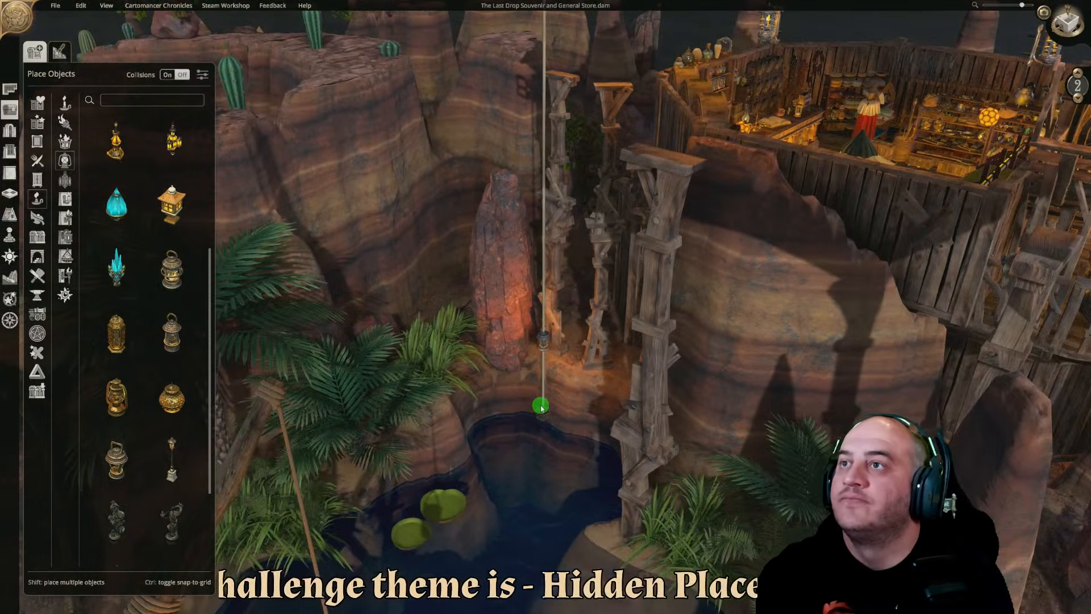
Review the night lighting around the wooden dock, the caravan and the tent camps
{"action": "key", "text": "s"}
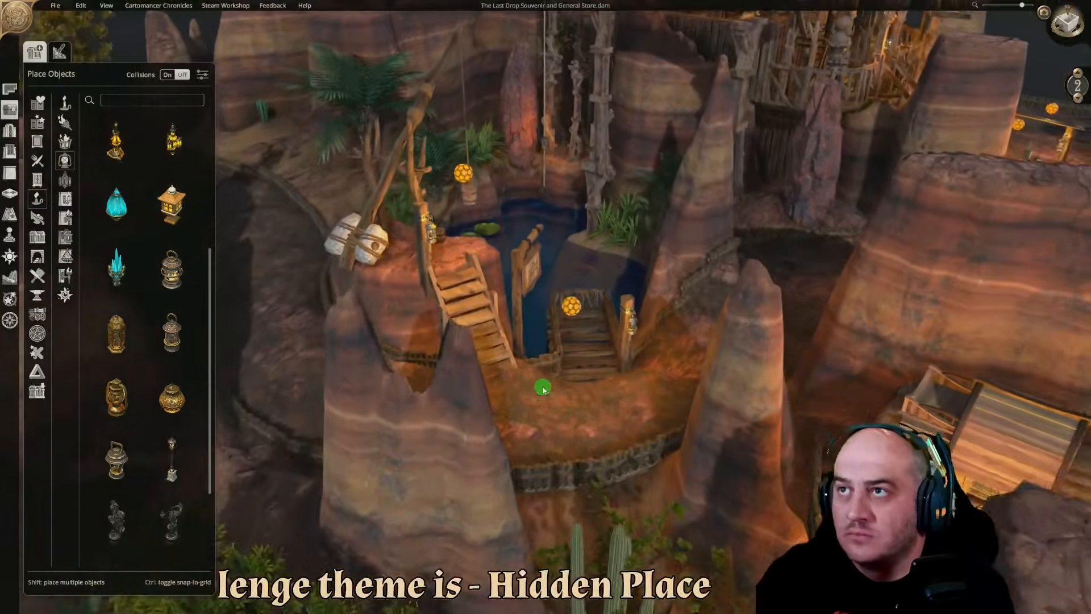
{"action": "scroll", "coordinate": [542, 389], "scroll_direction": "down", "scroll_amount": 2}
{"action": "key", "text": "d"}
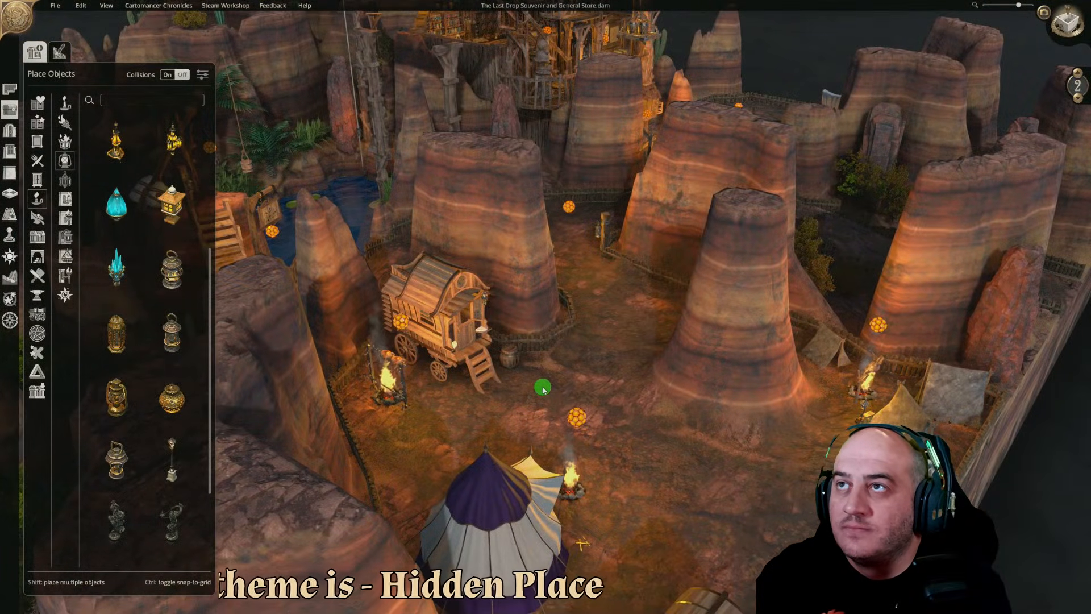
{"action": "key", "text": "d"}
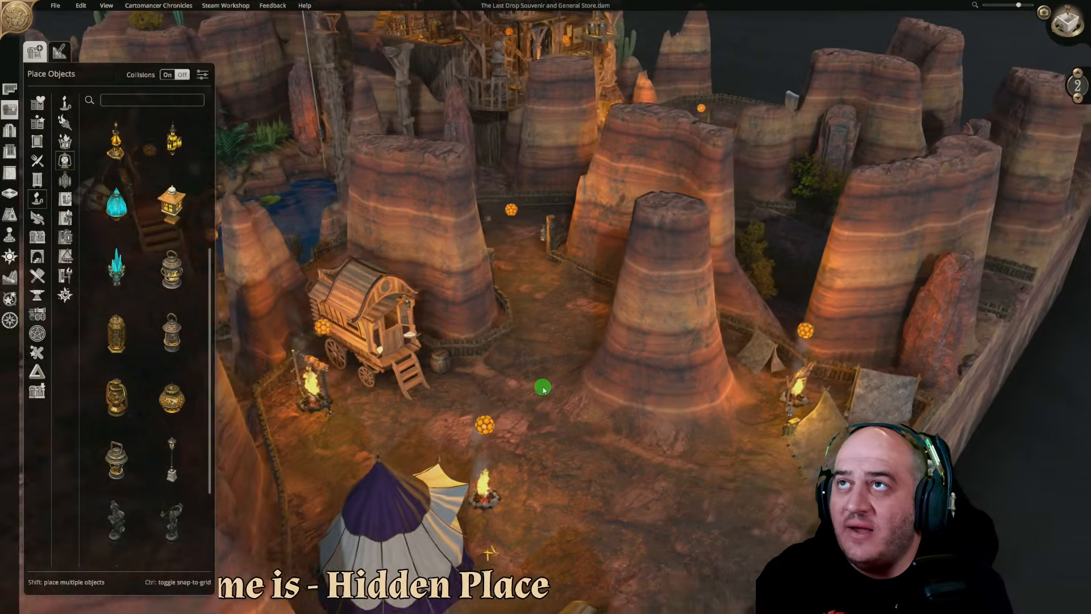
Duplicate the abstract light by the lantern signpost and space the two lights across the dark ground between the signpost and the outhouse
{"action": "scroll", "coordinate": [543, 388], "scroll_direction": "up", "scroll_amount": 2}
{"action": "key", "text": "a"}
{"action": "left_click", "coordinate": [13, 108]}
{"action": "key", "text": "w"}
{"action": "middle_click_drag", "start_coordinate": [594, 319], "coordinate": [506, 472]}
{"action": "key", "text": "d"}
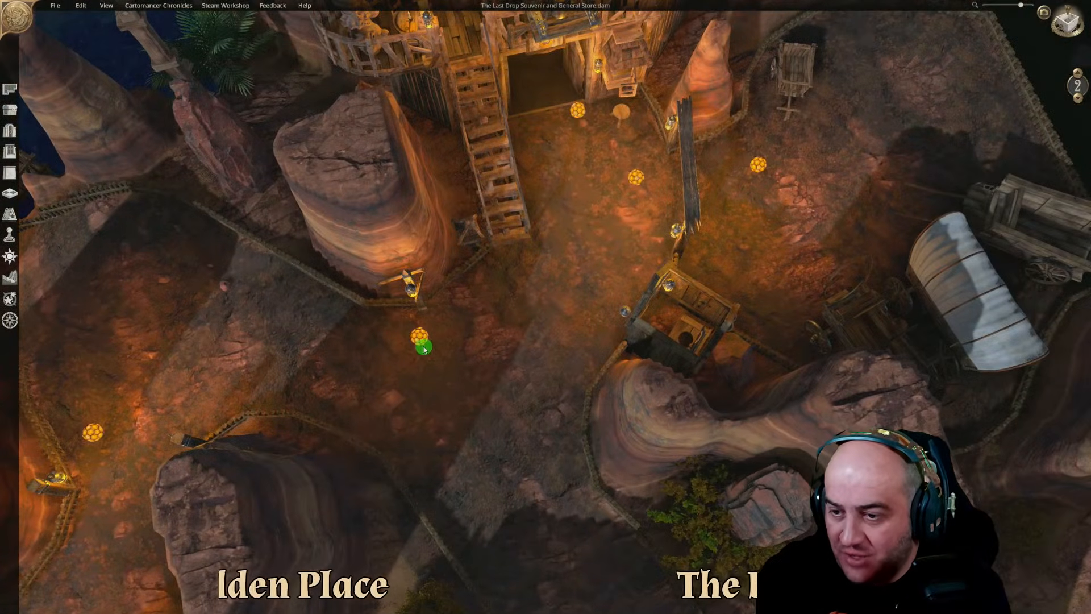
{"action": "left_click_drag", "start_coordinate": [421, 340], "coordinate": [482, 368]}
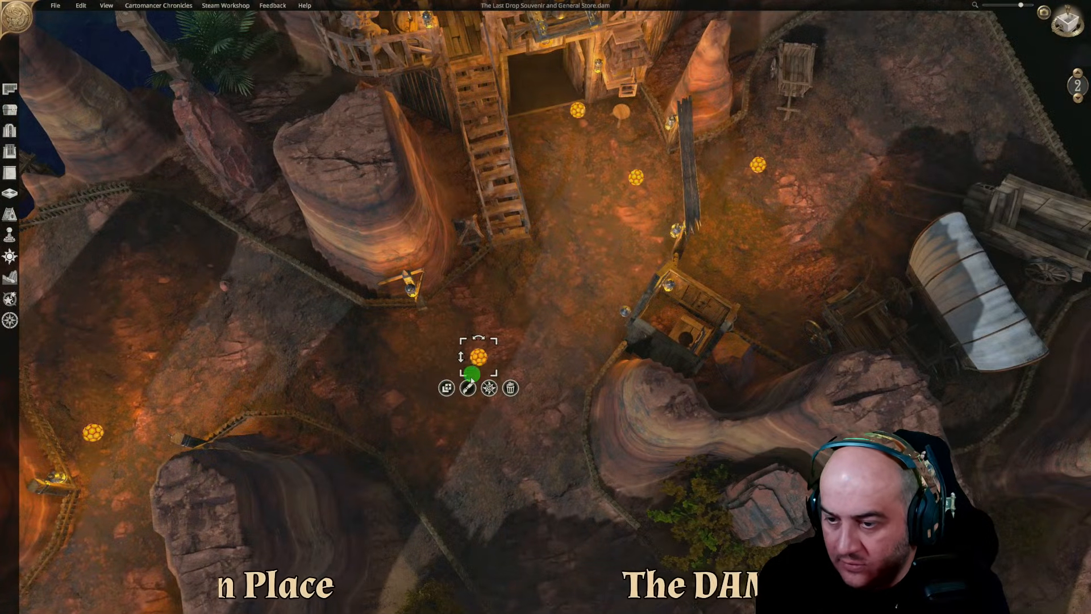
{"action": "left_click", "coordinate": [446, 388]}
{"action": "left_click", "coordinate": [565, 345]}
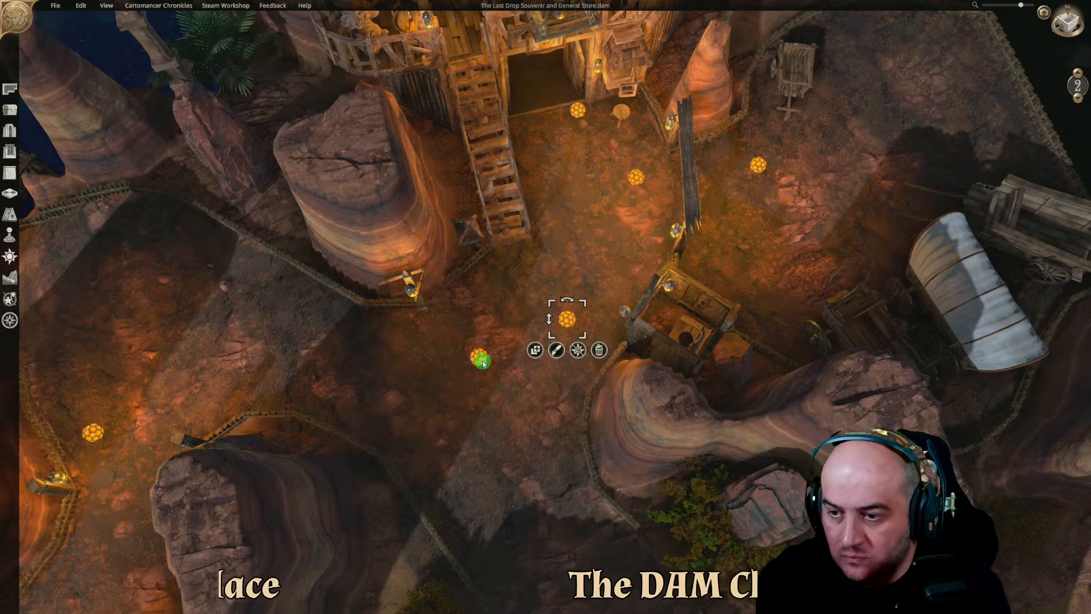
{"action": "left_click_drag", "start_coordinate": [479, 356], "coordinate": [453, 337]}
{"action": "left_click", "coordinate": [420, 376]}
Switch the map to floor level 3 to show the store's upper storey
{"action": "key", "text": "w"}
{"action": "key", "text": "a"}
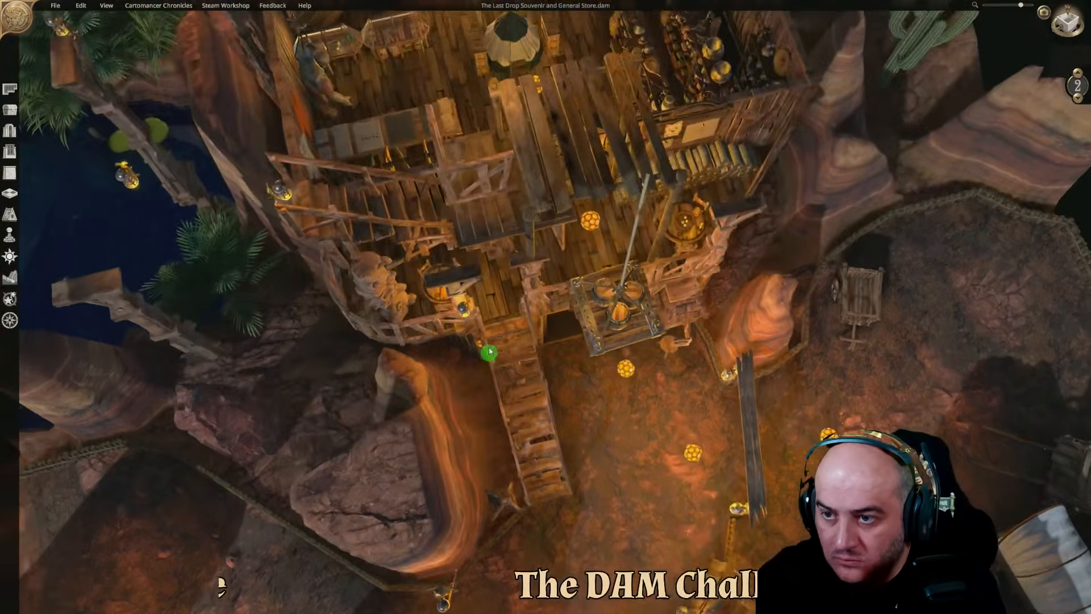
{"action": "key", "text": "w"}
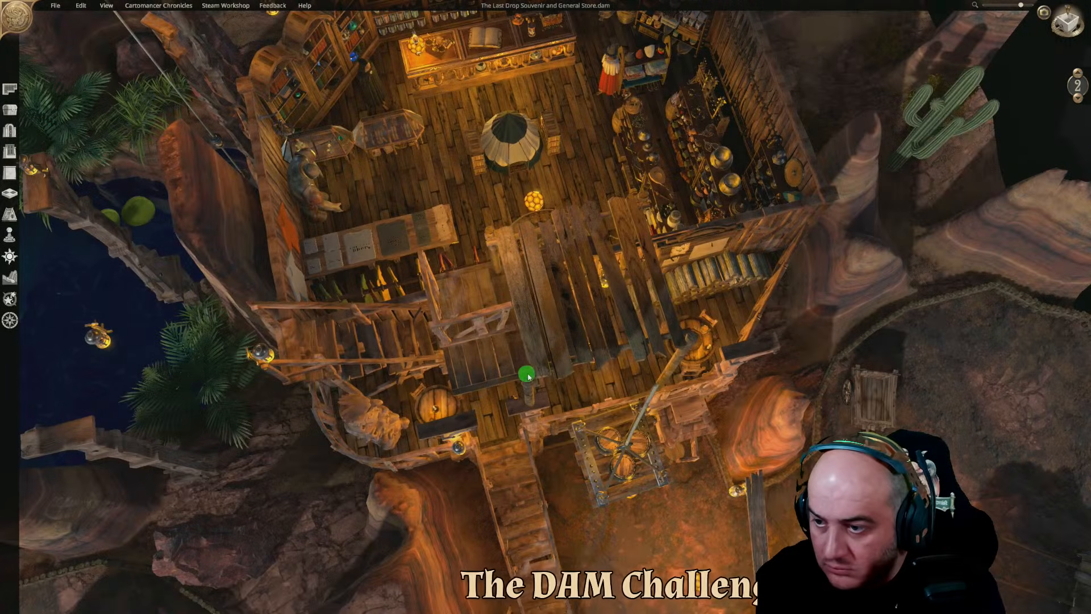
{"action": "right_click_drag", "start_coordinate": [1031, 120], "coordinate": [1037, 108]}
{"action": "left_click", "coordinate": [1078, 73]}
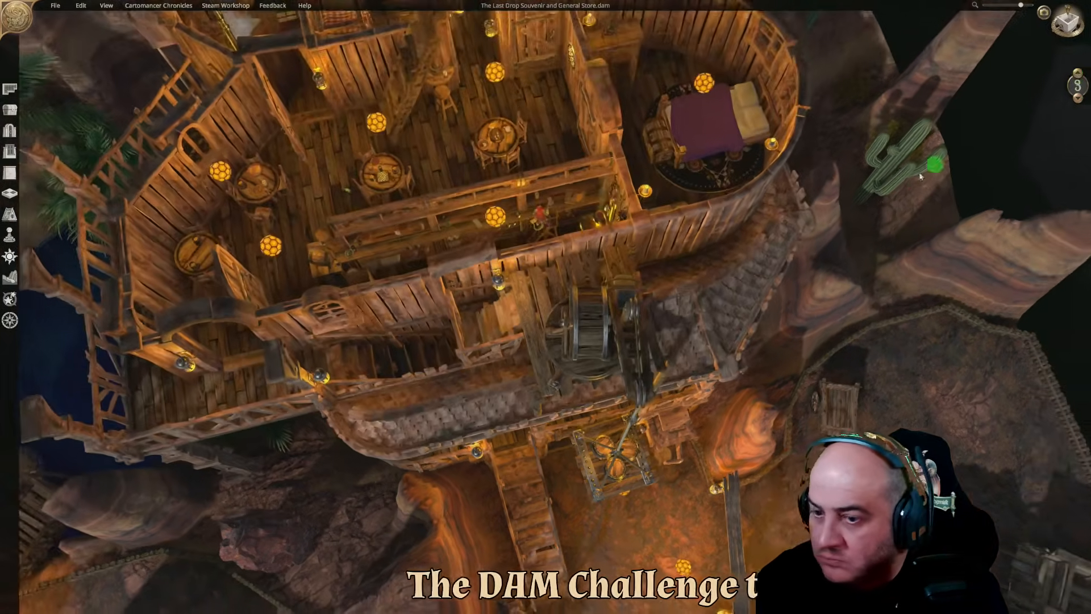
Place three abstract lights on the upper storey: on the balcony corner, beside the arched doorway and next to the rope winch
{"action": "key", "text": "s"}
{"action": "key", "text": "a"}
{"action": "key", "text": "w"}
{"action": "key", "text": "a"}
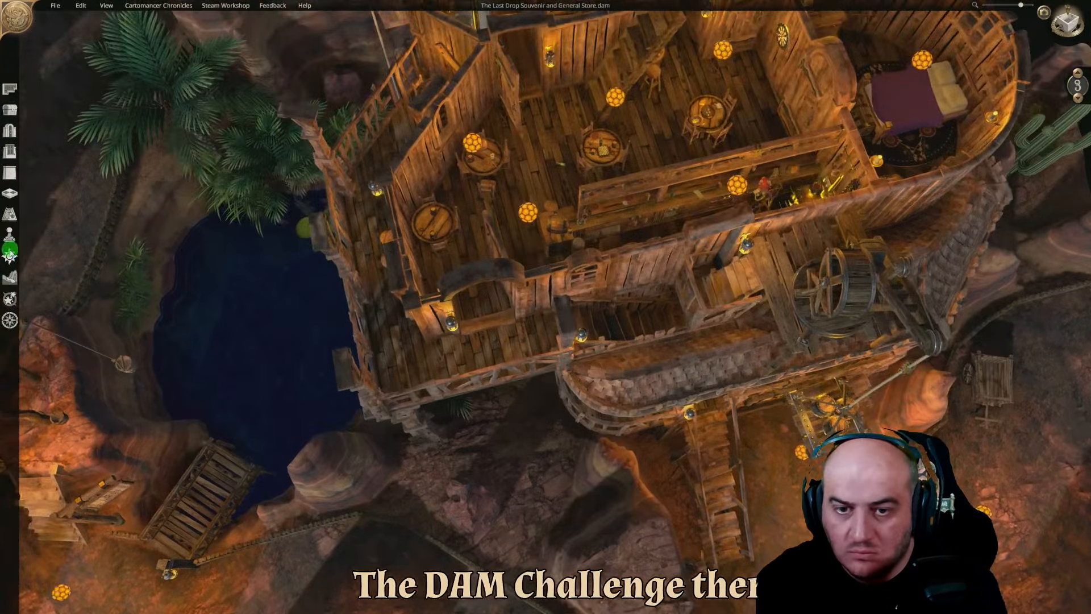
{"action": "left_click", "coordinate": [12, 257]}
{"action": "left_click", "coordinate": [70, 256]}
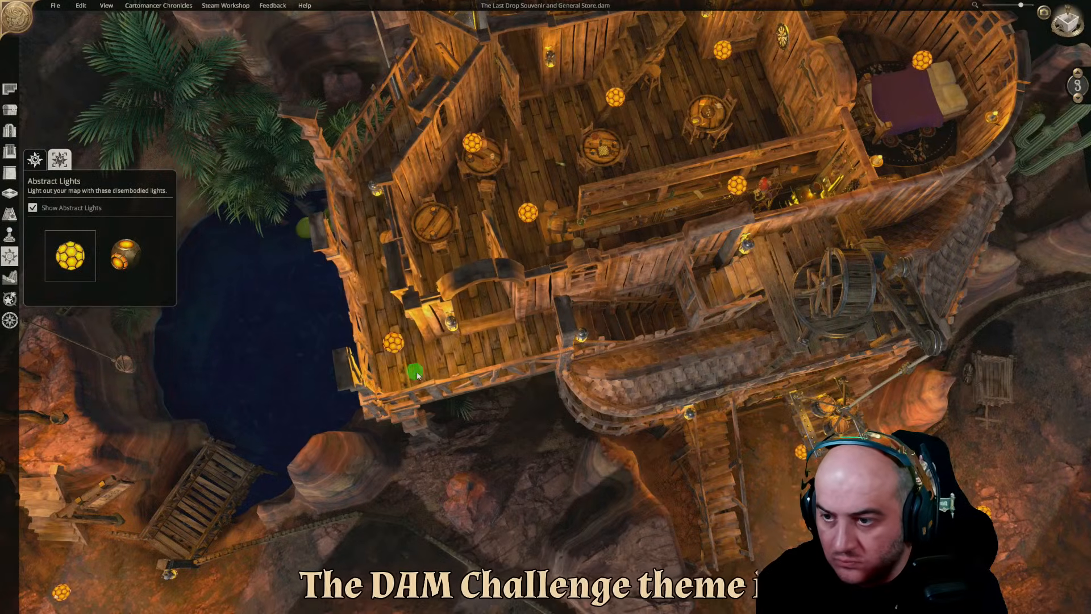
{"action": "left_click", "coordinate": [547, 312]}
{"action": "left_click", "coordinate": [796, 247]}
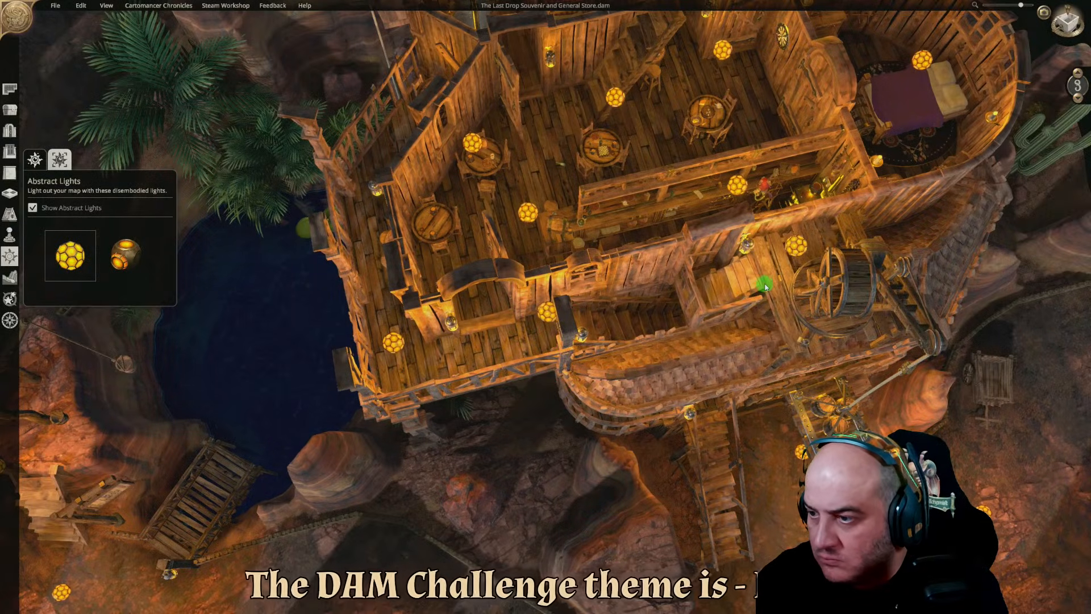
Reduce the intensity of the new lights beside the rope winch and the arched doorway
{"action": "right_click", "coordinate": [762, 286]}
{"action": "left_click", "coordinate": [780, 280]}
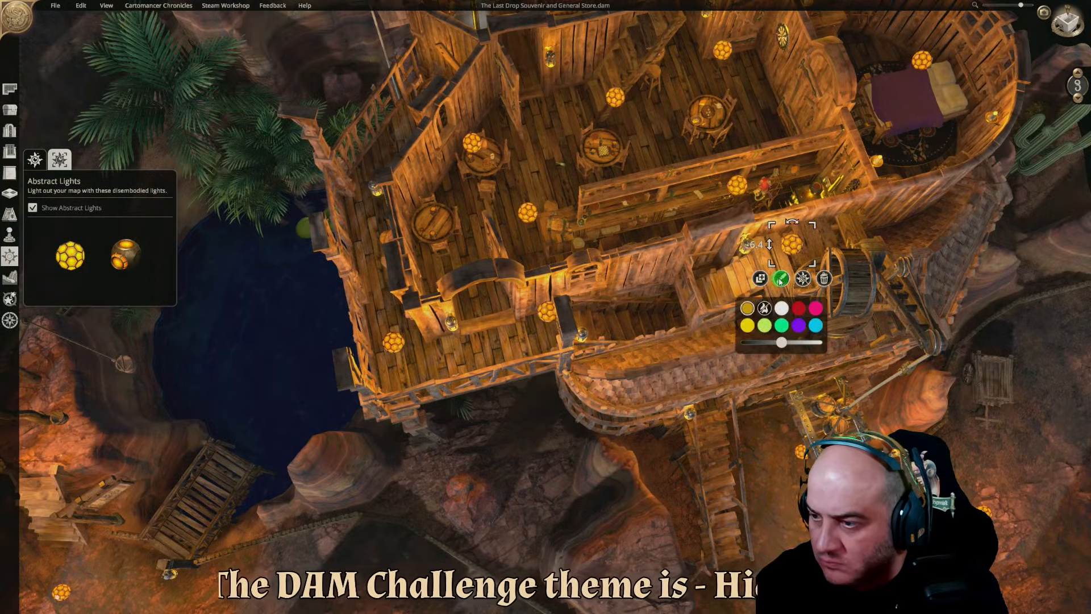
{"action": "left_click", "coordinate": [760, 344]}
{"action": "left_click", "coordinate": [547, 294]}
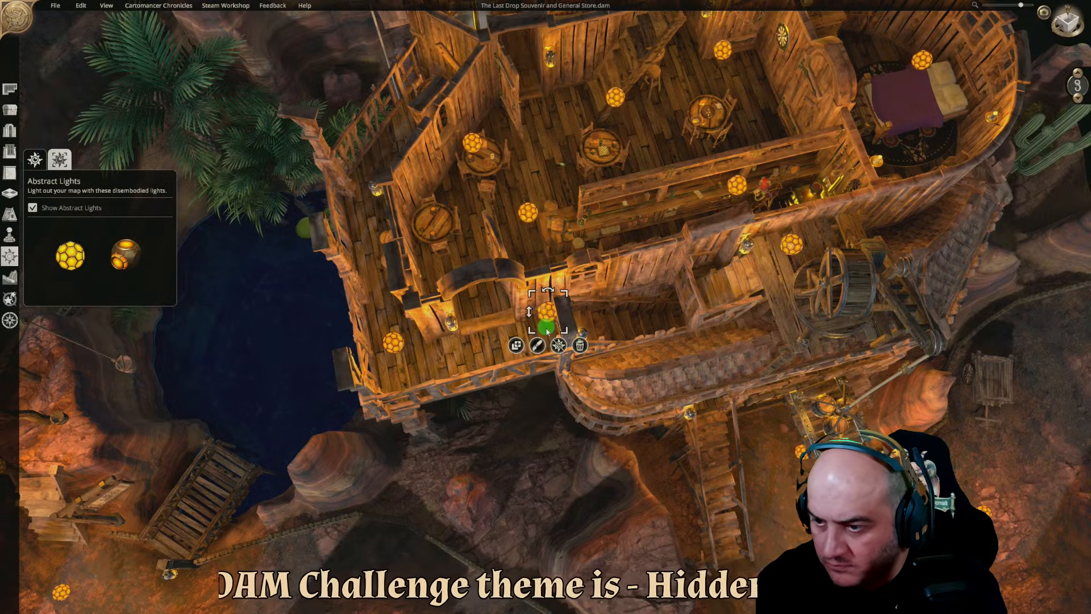
{"action": "left_click", "coordinate": [537, 345]}
{"action": "left_click", "coordinate": [499, 410]}
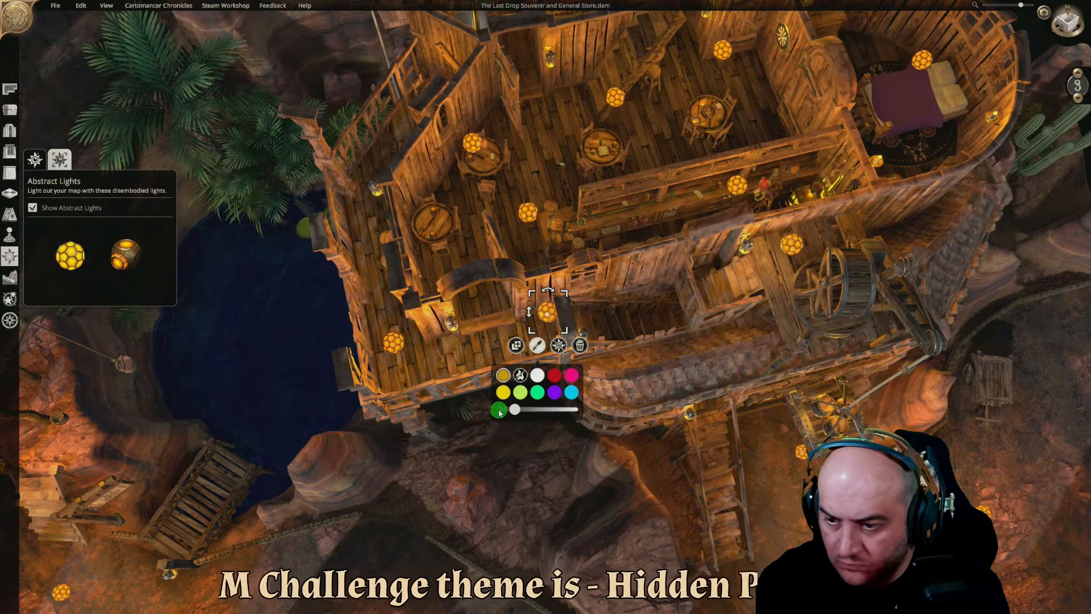
Reduce the intensity of the new abstract light on the balcony corner above the pond
{"action": "left_click", "coordinate": [393, 343]}
{"action": "left_click", "coordinate": [384, 397]}
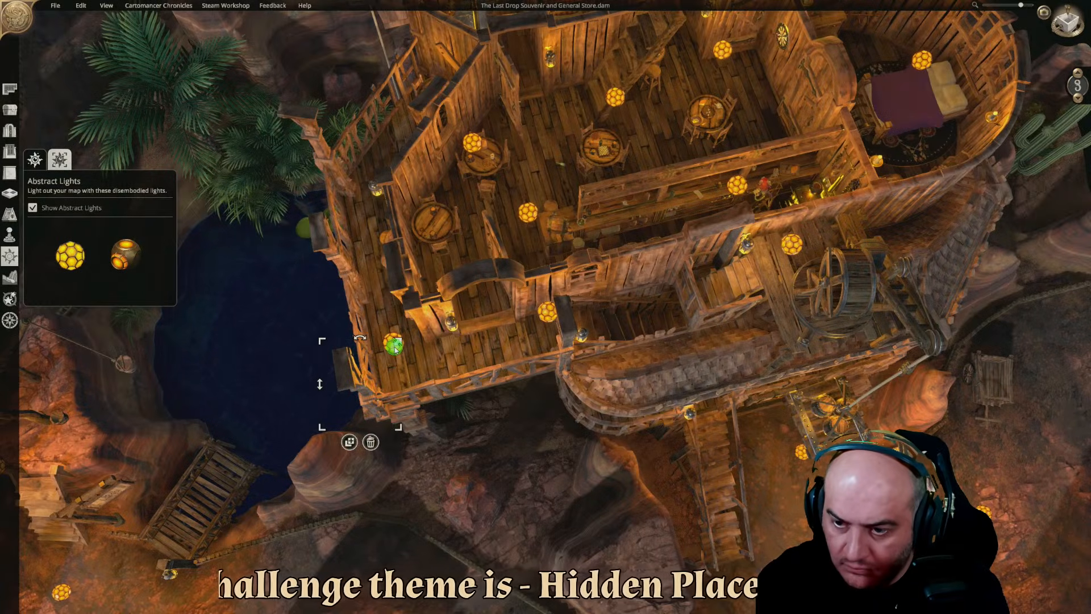
{"action": "middle_click_drag", "start_coordinate": [490, 357], "coordinate": [839, 324]}
{"action": "left_click", "coordinate": [910, 416]}
{"action": "middle_click_drag", "start_coordinate": [910, 416], "coordinate": [715, 334]}
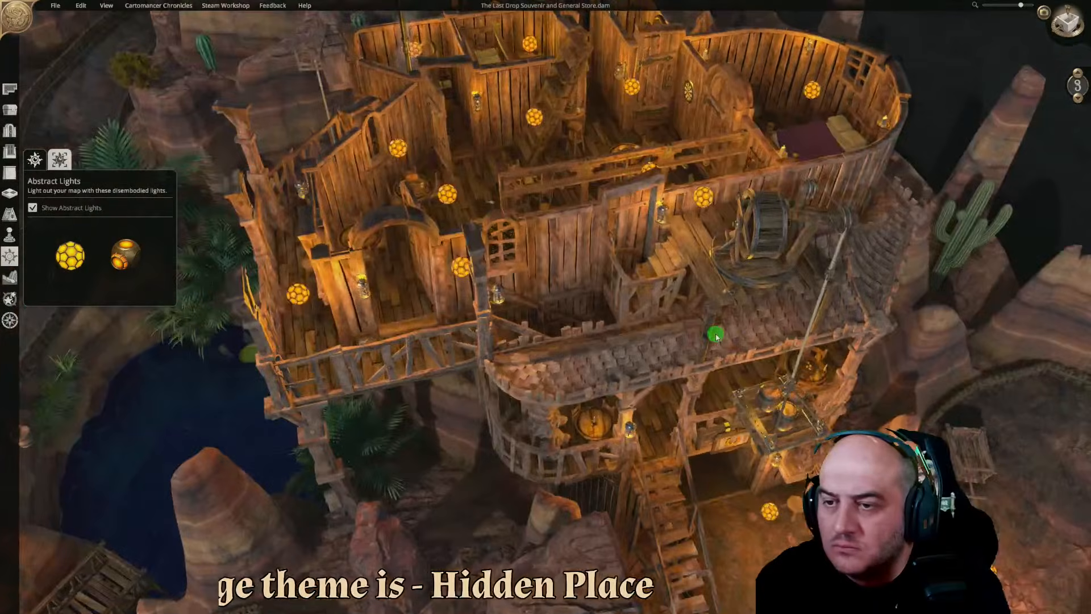
{"action": "key", "text": "a"}
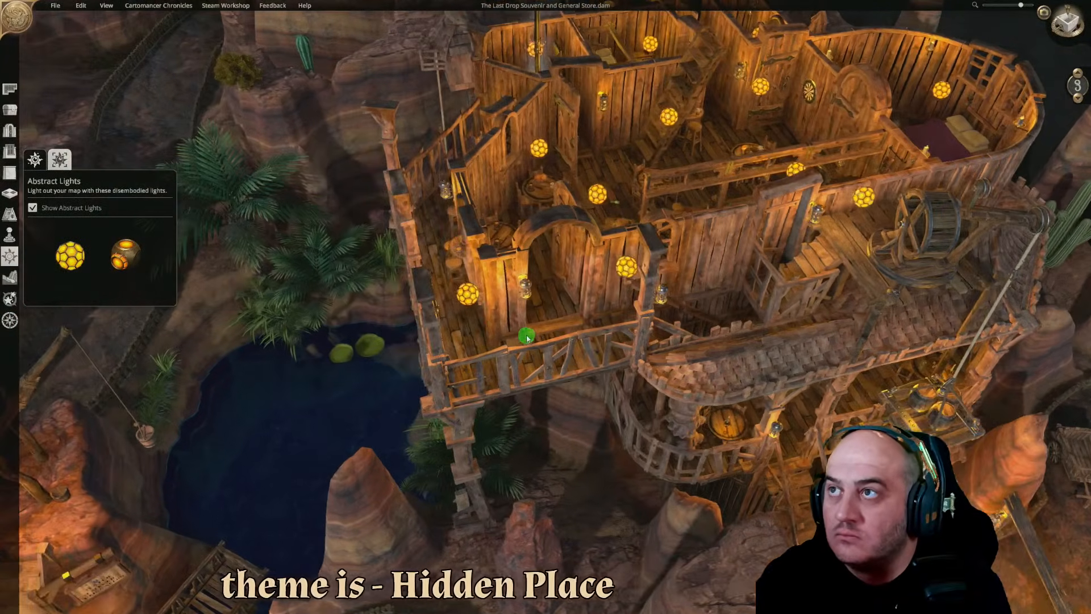
{"action": "left_click", "coordinate": [476, 302]}
{"action": "left_click", "coordinate": [456, 330]}
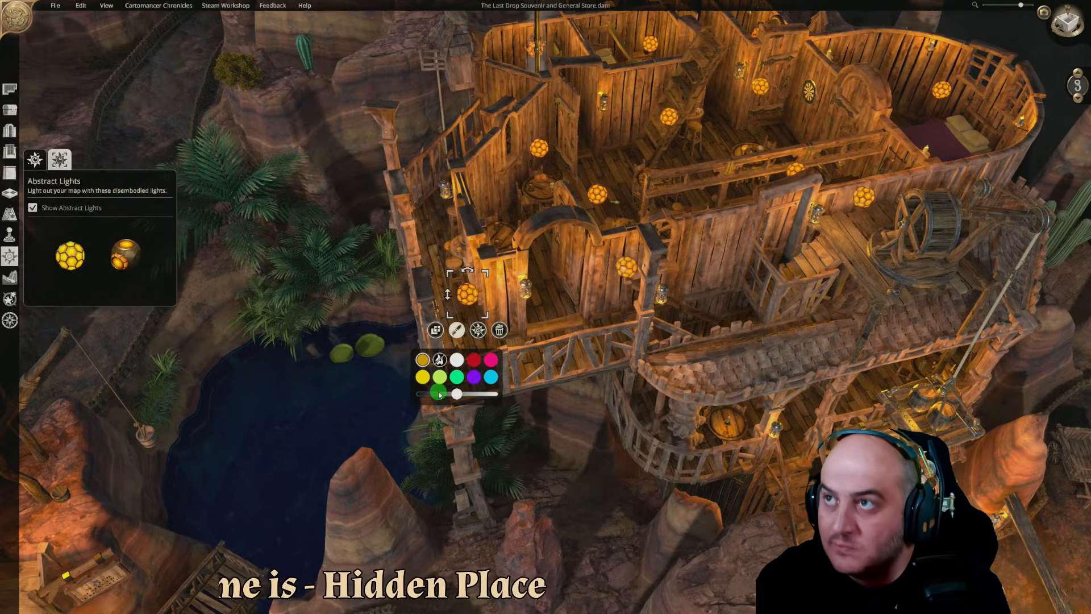
{"action": "left_click", "coordinate": [748, 575]}
{"action": "key", "text": "s"}
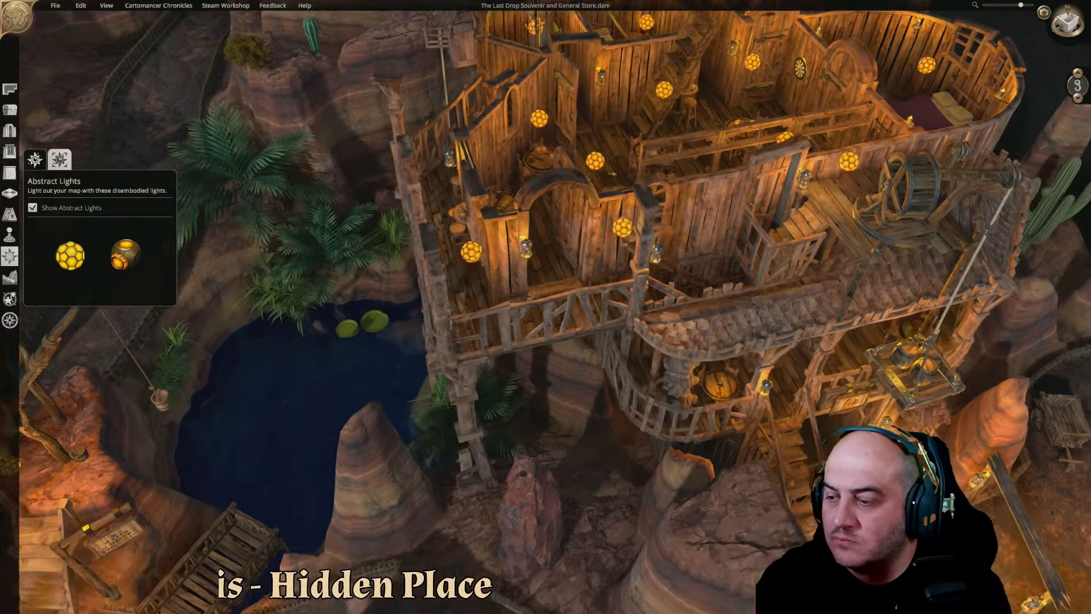
{"action": "key", "text": "s"}
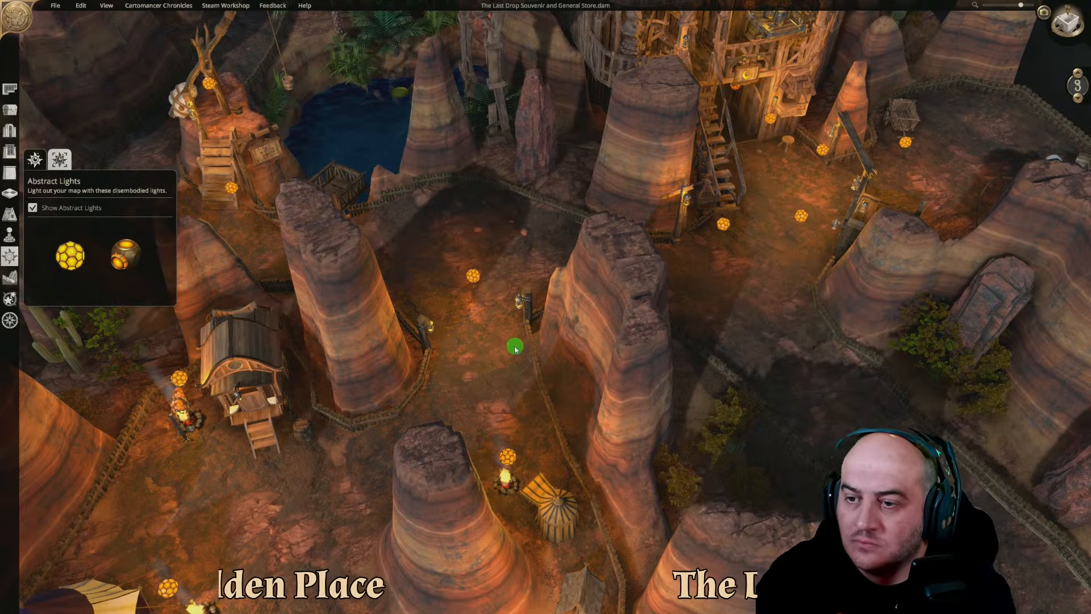
{"action": "left_click", "coordinate": [8, 255]}
Review the night lighting along the canyon paths and on the ground in front of the store entrance
{"action": "key", "text": "w"}
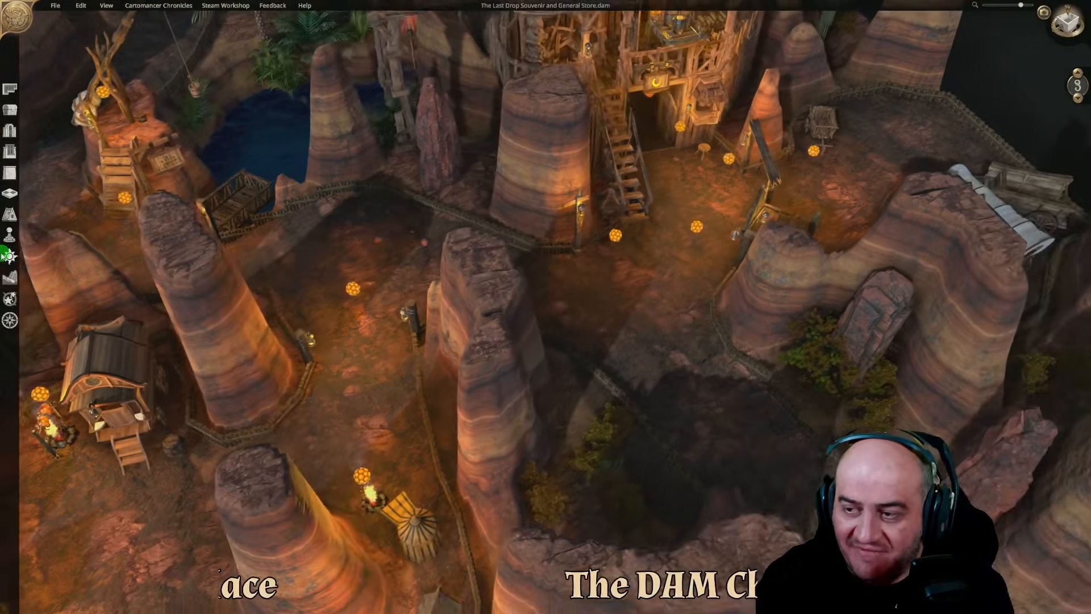
{"action": "key", "text": "w"}
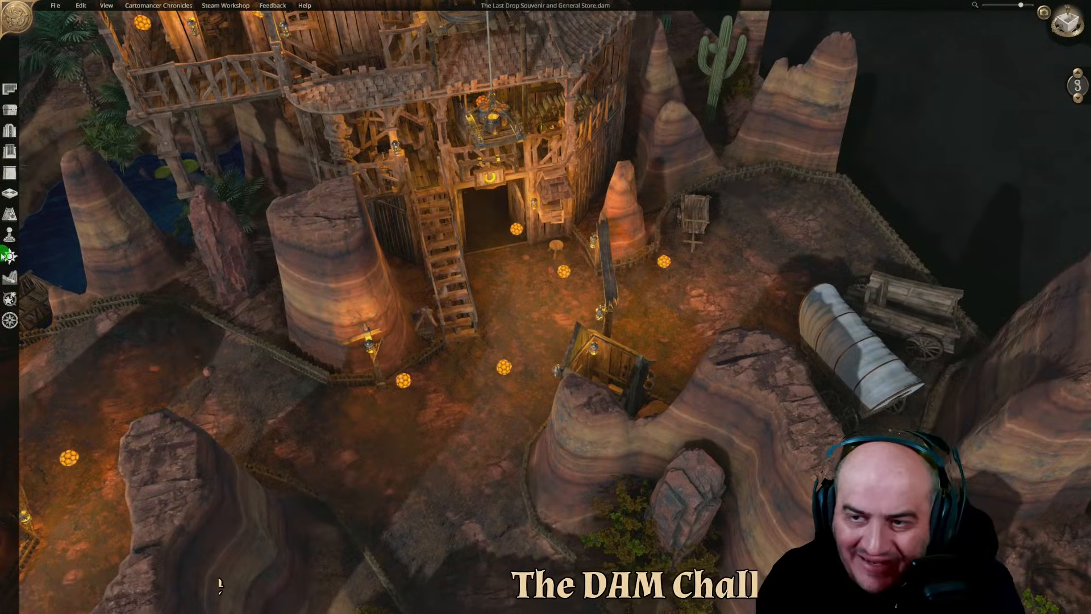
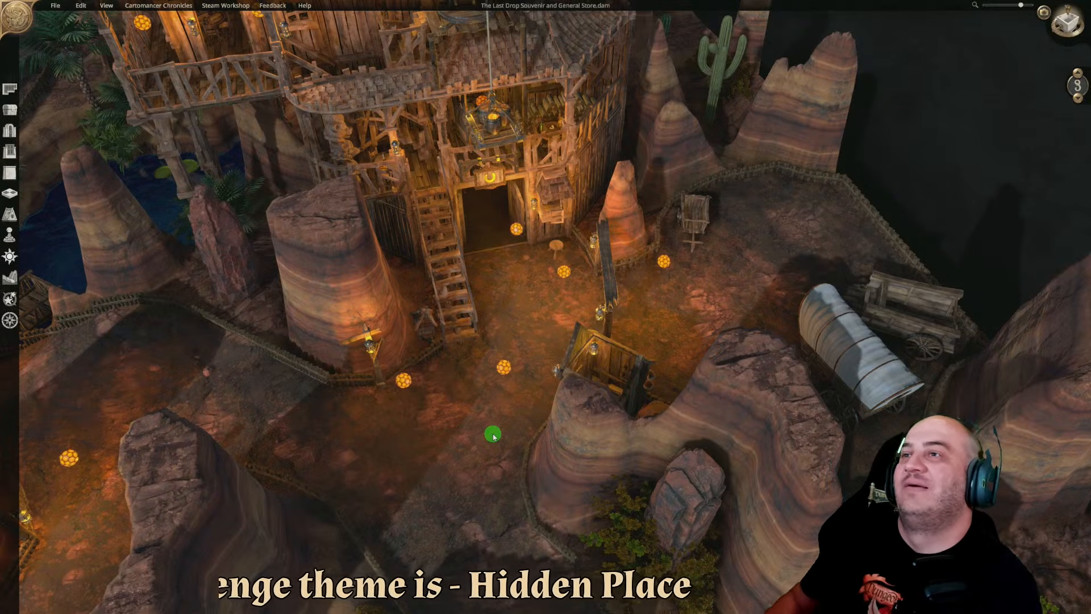
{"action": "middle_click_drag", "start_coordinate": [300, 443], "coordinate": [487, 514]}
{"action": "key", "text": "s"}
{"action": "scroll", "coordinate": [487, 517], "scroll_direction": "down", "scroll_amount": 2}
{"action": "scroll", "coordinate": [487, 517], "scroll_direction": "up", "scroll_amount": 3}
{"action": "key", "text": "w"}
{"action": "key", "text": "a"}
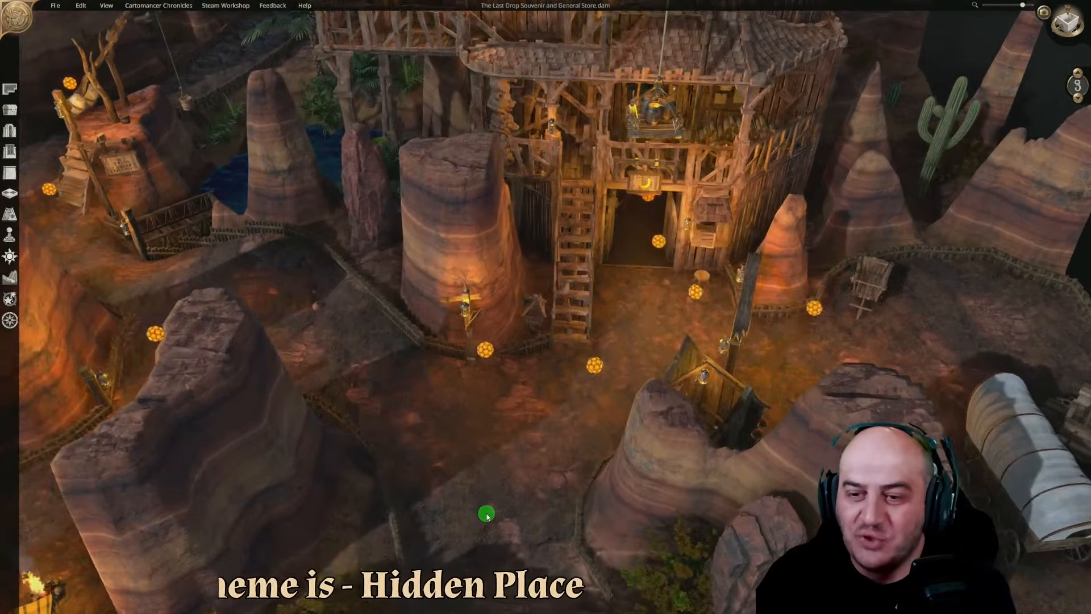
{"action": "key", "text": "s"}
{"action": "key", "text": "w"}
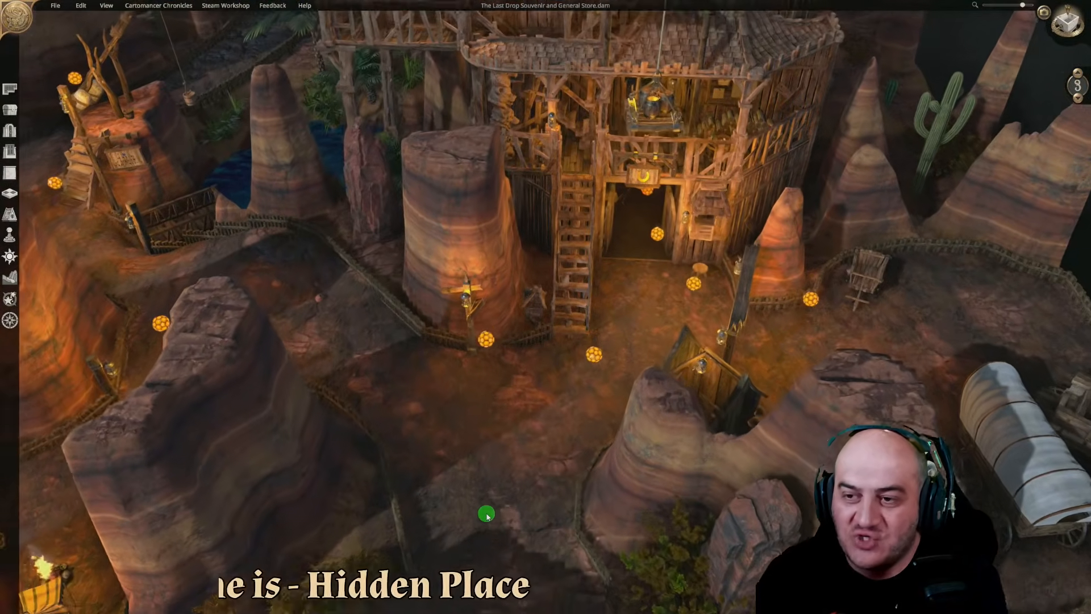
{"action": "key", "text": "s"}
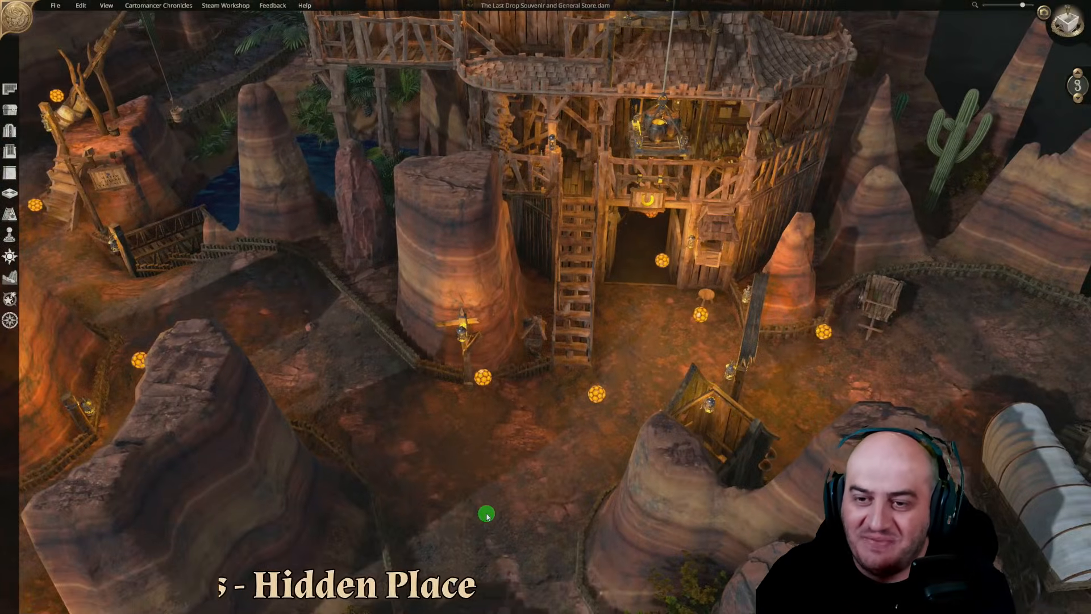
{"action": "key", "text": "s"}
{"action": "key", "text": "w"}
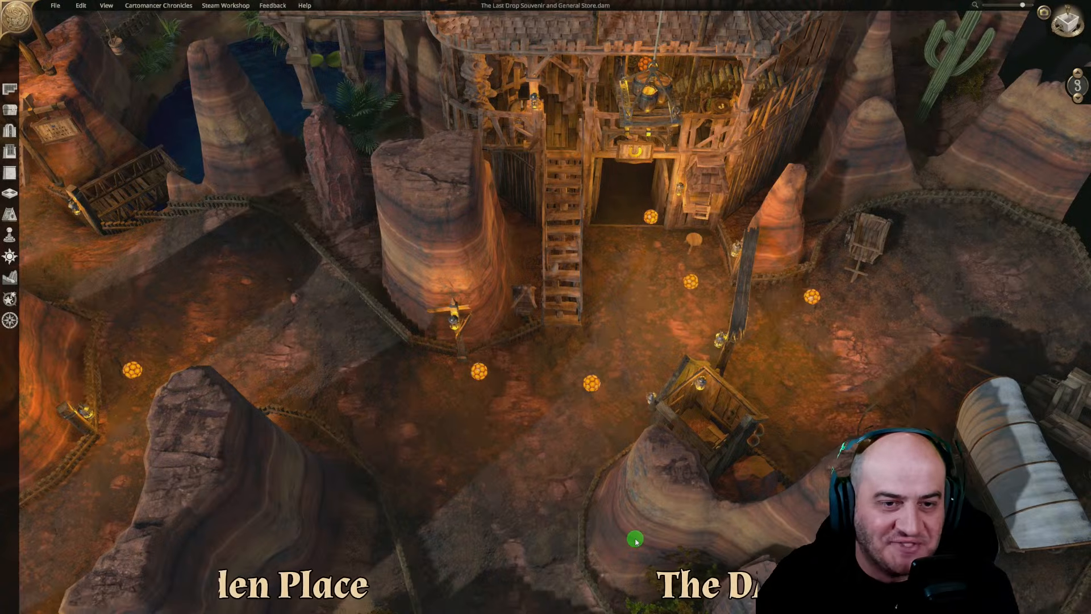
Examine the lighting on the store's facade, upper storey, balcony and hanging barrel platform
{"action": "key", "text": "w"}
{"action": "key", "text": "w"}
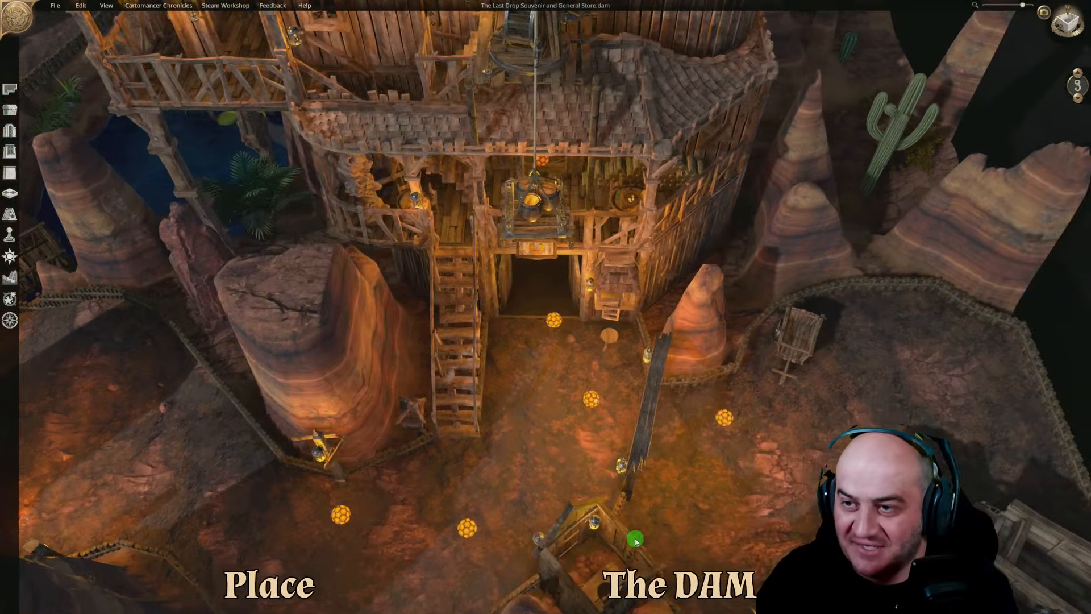
{"action": "key", "text": "w"}
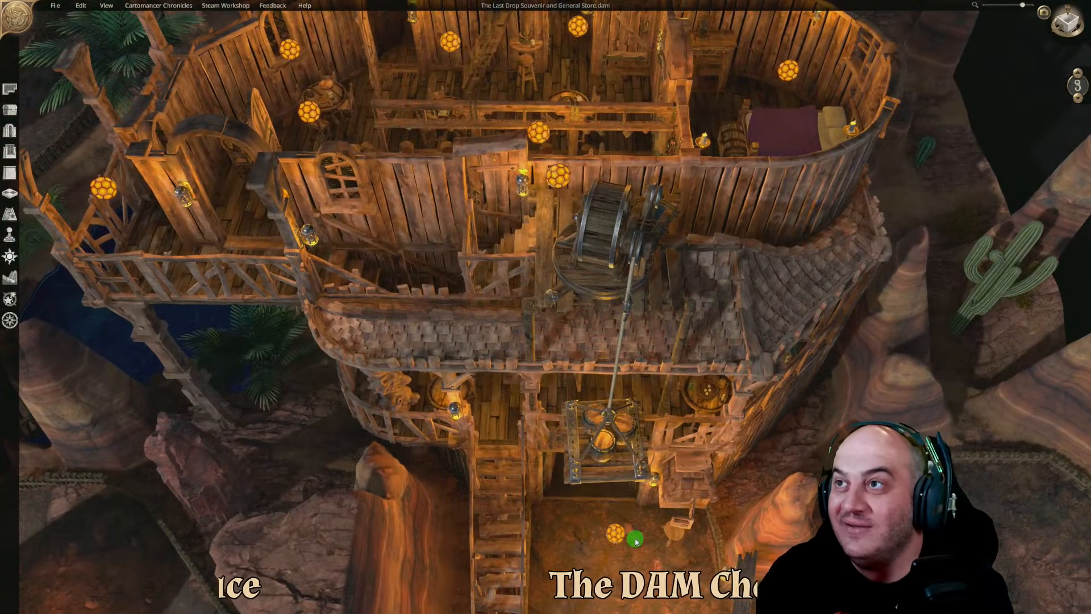
{"action": "key", "text": "w"}
{"action": "key", "text": "s"}
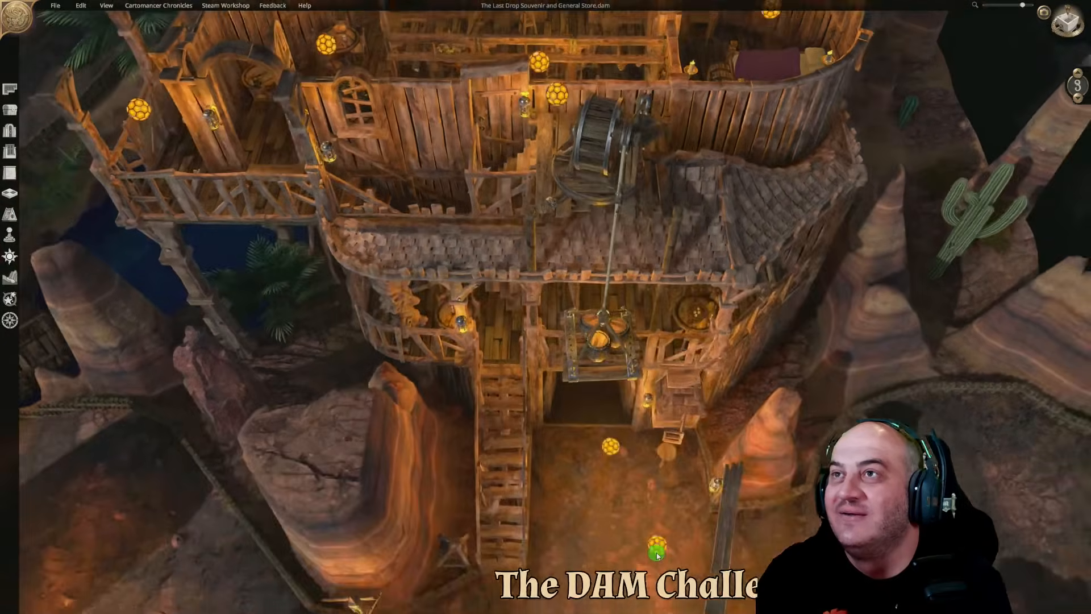
{"action": "scroll", "coordinate": [657, 555], "scroll_direction": "down", "scroll_amount": 1}
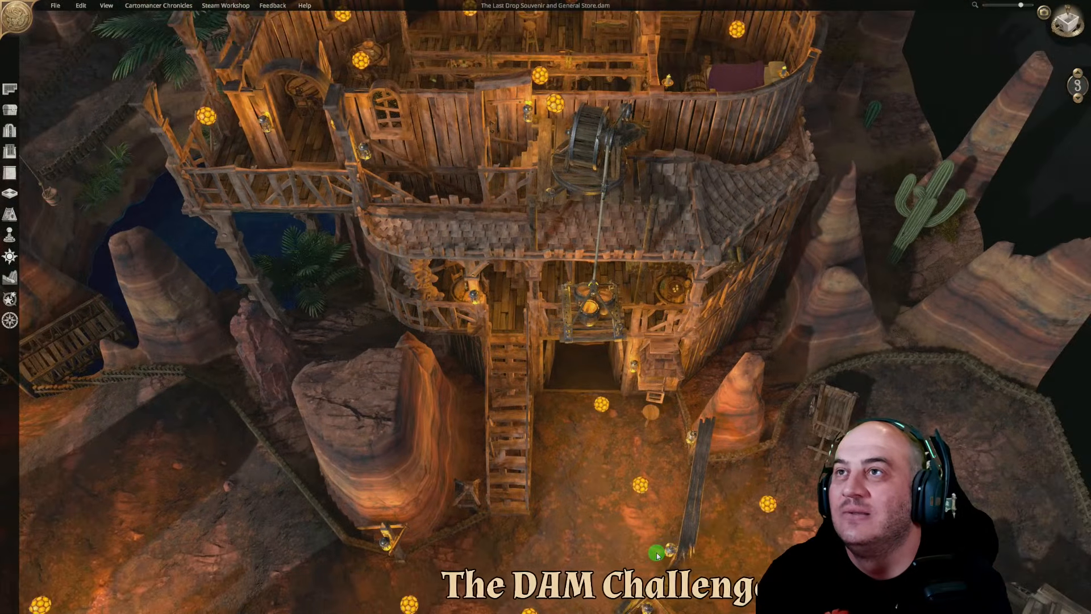
{"action": "middle_click_drag", "start_coordinate": [657, 553], "coordinate": [659, 529]}
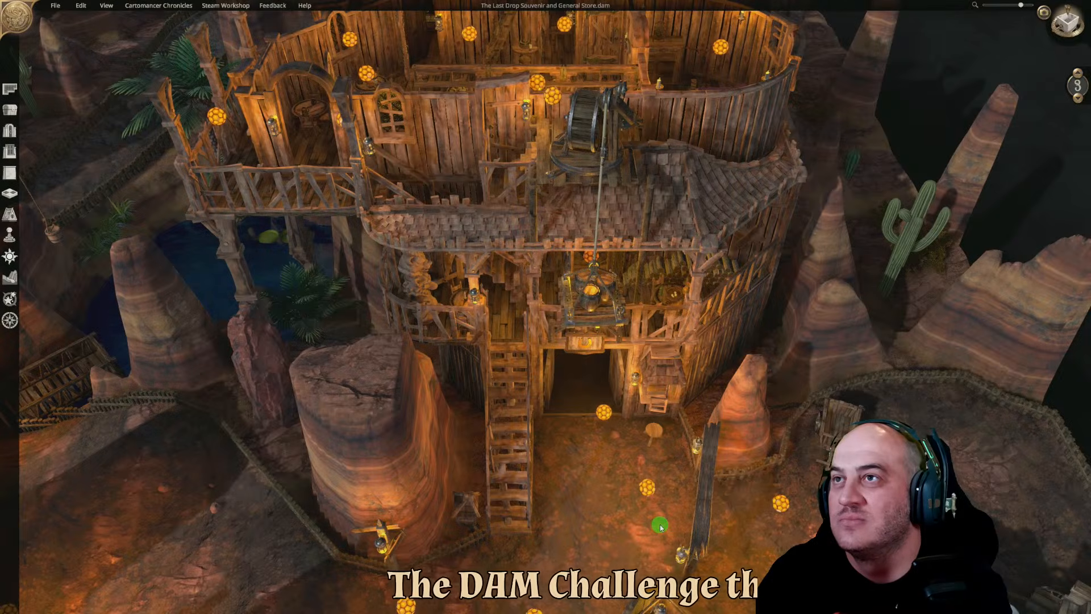
{"action": "key", "text": "a"}
{"action": "key", "text": "s"}
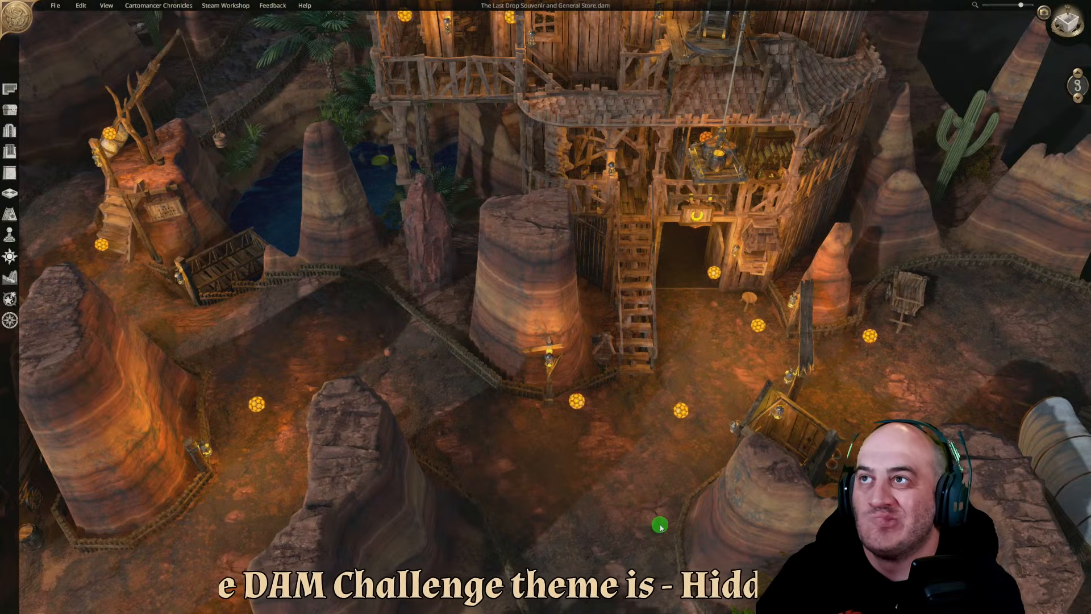
{"action": "middle_click_drag", "start_coordinate": [717, 580], "coordinate": [710, 492]}
{"action": "scroll", "coordinate": [646, 506], "scroll_direction": "up", "scroll_amount": 2}
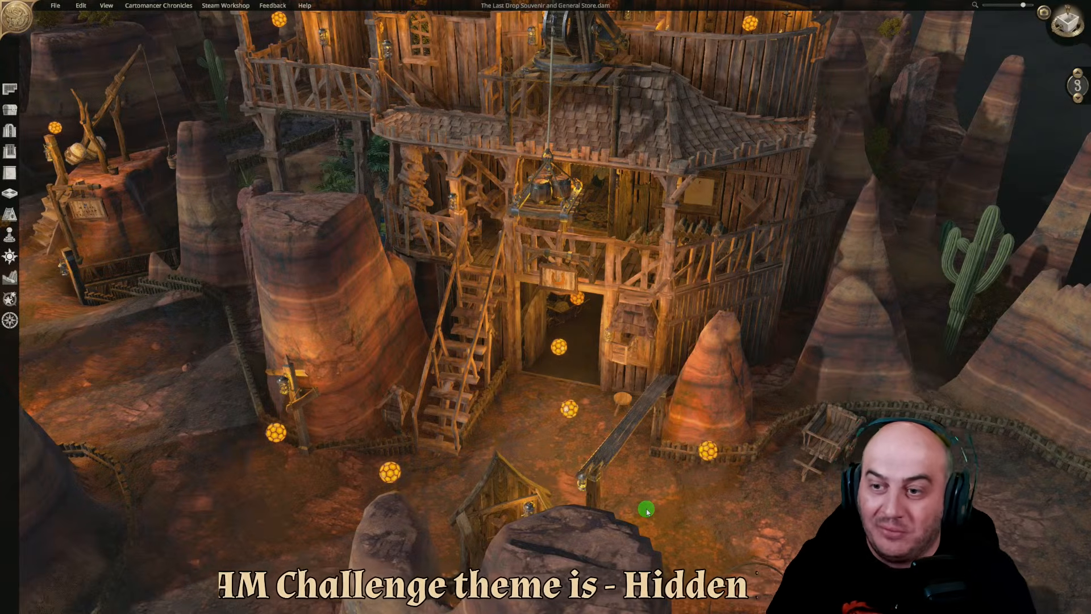
Inspect the night lighting from the store entrance and stairs across to the pond, its wooden dock and the bucket crane
{"action": "middle_click_drag", "start_coordinate": [669, 519], "coordinate": [716, 544]}
{"action": "key", "text": "s"}
{"action": "key", "text": "s"}
{"action": "scroll", "coordinate": [656, 505], "scroll_direction": "up", "scroll_amount": 1}
{"action": "key", "text": "s"}
{"action": "key", "text": "a"}
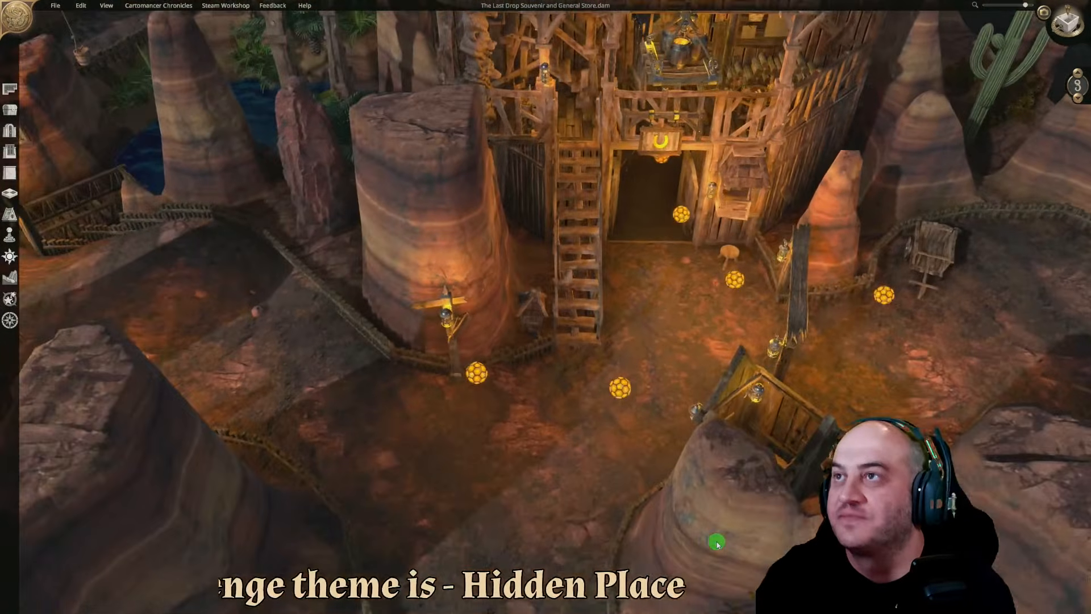
{"action": "key", "text": "w"}
{"action": "key", "text": "a"}
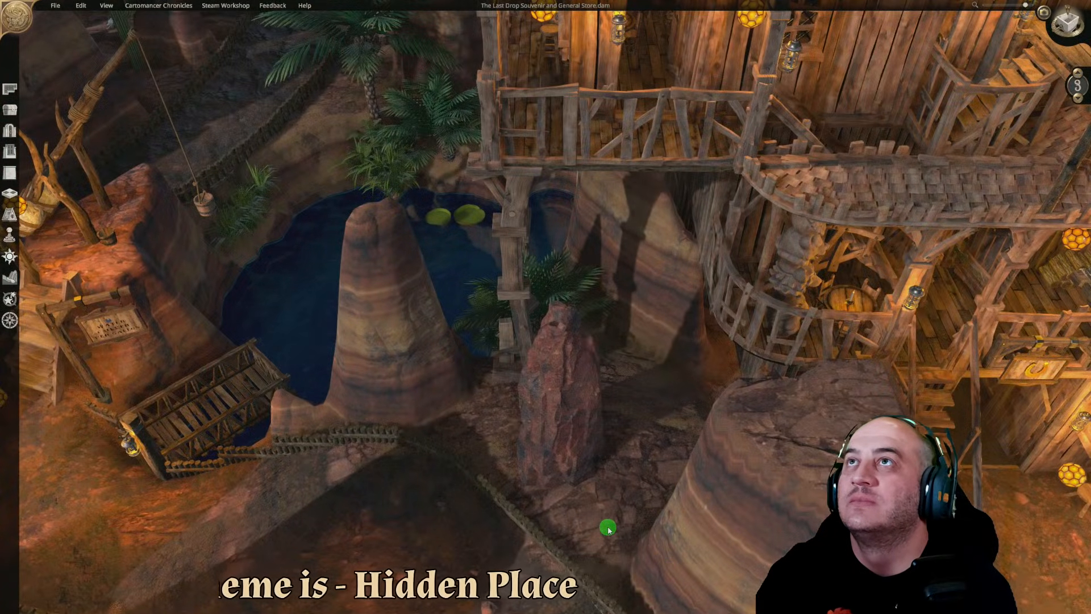
{"action": "key", "text": "s"}
{"action": "key", "text": "a"}
{"action": "middle_click_drag", "start_coordinate": [608, 530], "coordinate": [773, 517]}
{"action": "key", "text": "a"}
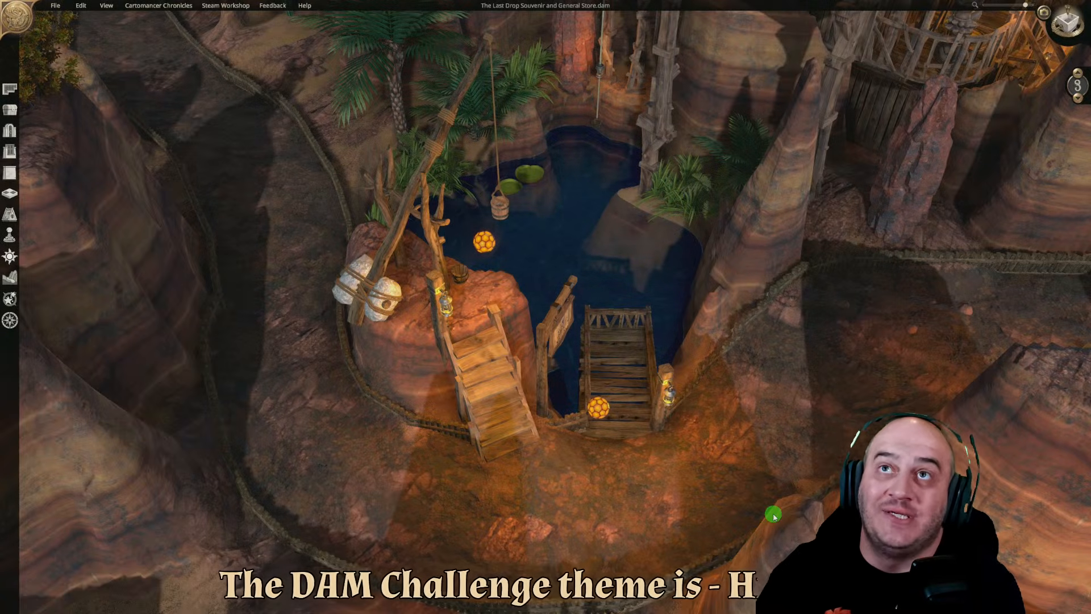
Inspect the night lighting from the pond along the canyon paths, past the wagon camp, to the ground before the store
{"action": "key", "text": "d"}
{"action": "key", "text": "q"}
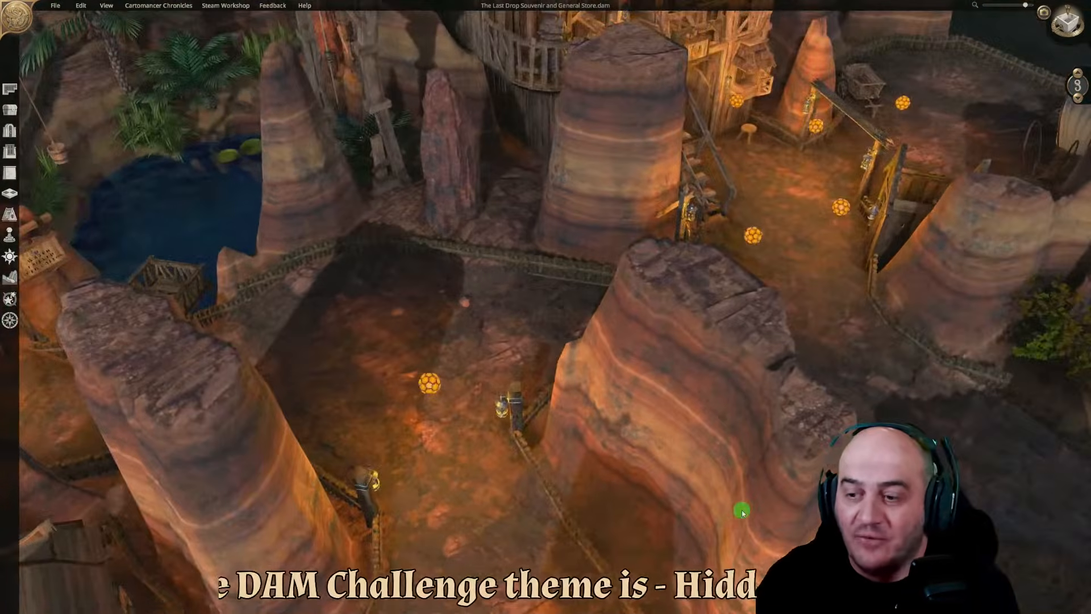
{"action": "key", "text": "w"}
{"action": "key", "text": "s"}
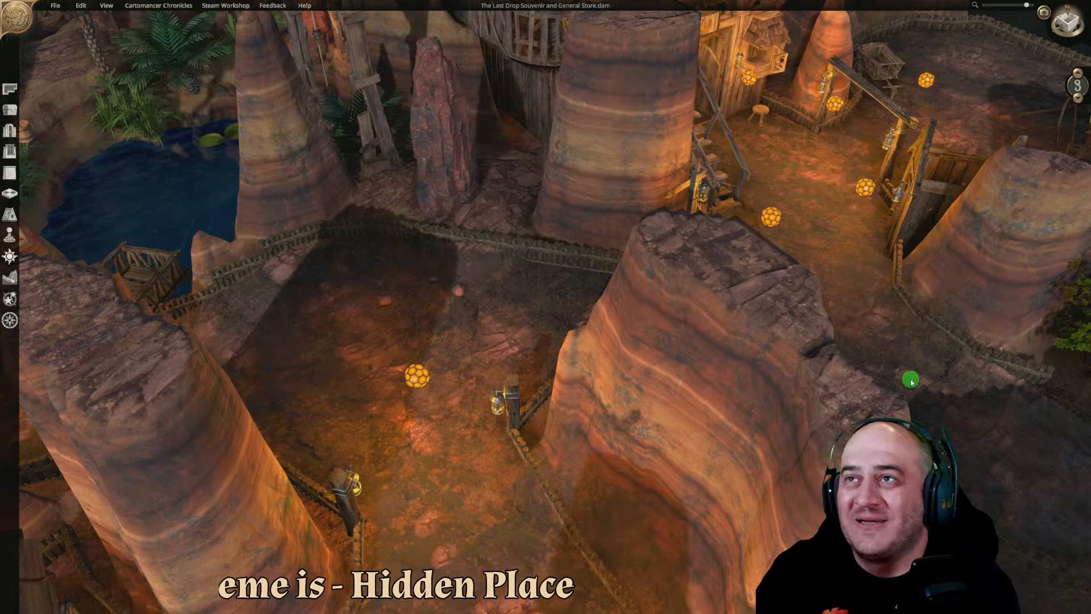
{"action": "key", "text": "a"}
{"action": "middle_click_drag", "start_coordinate": [585, 448], "coordinate": [486, 391]}
{"action": "key", "text": "s"}
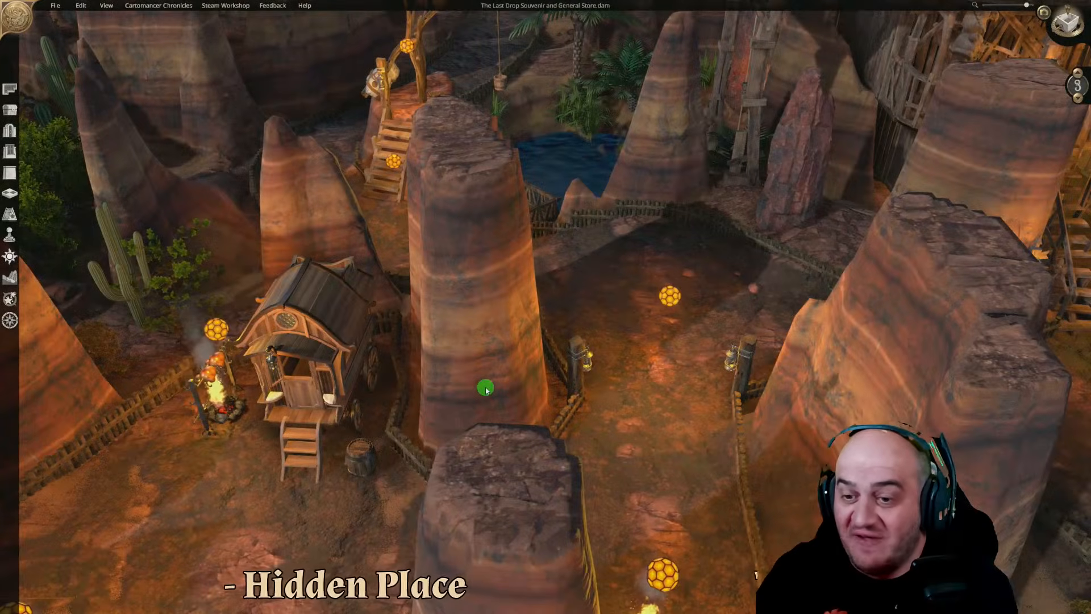
{"action": "key", "text": "d"}
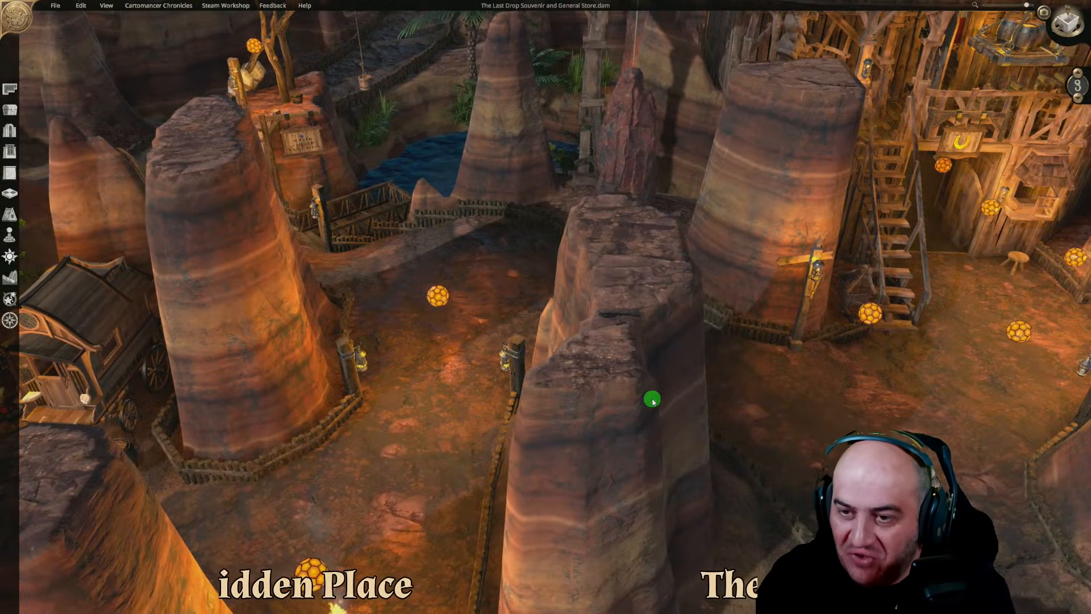
{"action": "key", "text": "d"}
{"action": "key", "text": "d"}
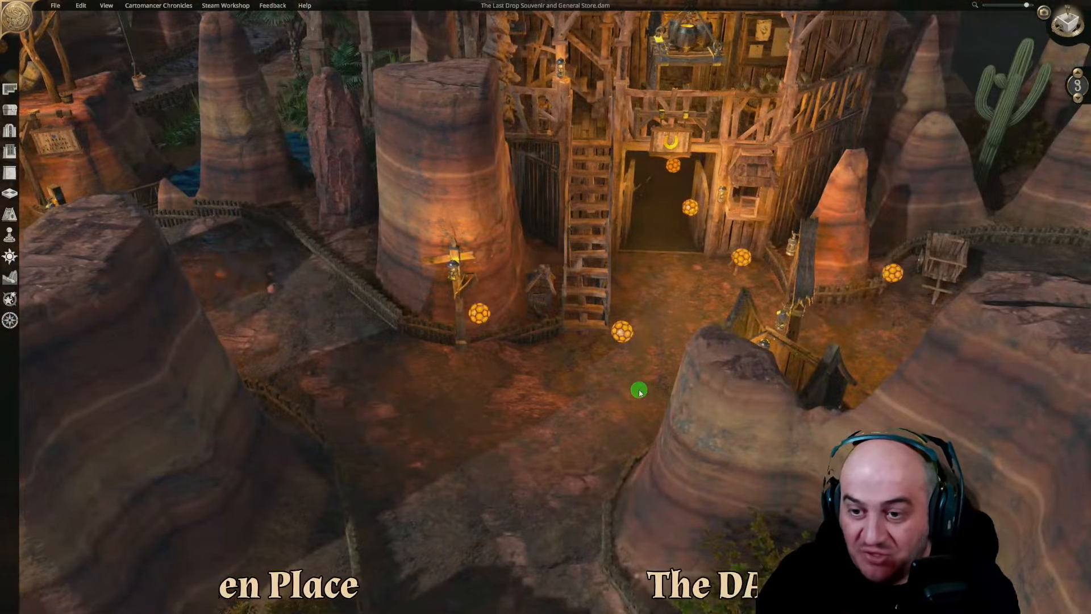
Check the lighting around the bucket crane, wooden dock, rope-lined path and covered wagon with its campfire
{"action": "key", "text": "a"}
{"action": "key", "text": "d"}
{"action": "key", "text": "w"}
{"action": "scroll", "coordinate": [662, 446], "scroll_direction": "up", "scroll_amount": 1}
{"action": "middle_click_drag", "start_coordinate": [663, 445], "coordinate": [740, 531]}
{"action": "key", "text": "a"}
{"action": "key", "text": "a"}
{"action": "key", "text": "w"}
{"action": "key", "text": "a"}
{"action": "key", "text": "a"}
{"action": "key", "text": "a"}
{"action": "middle_click_drag", "start_coordinate": [636, 496], "coordinate": [794, 484]}
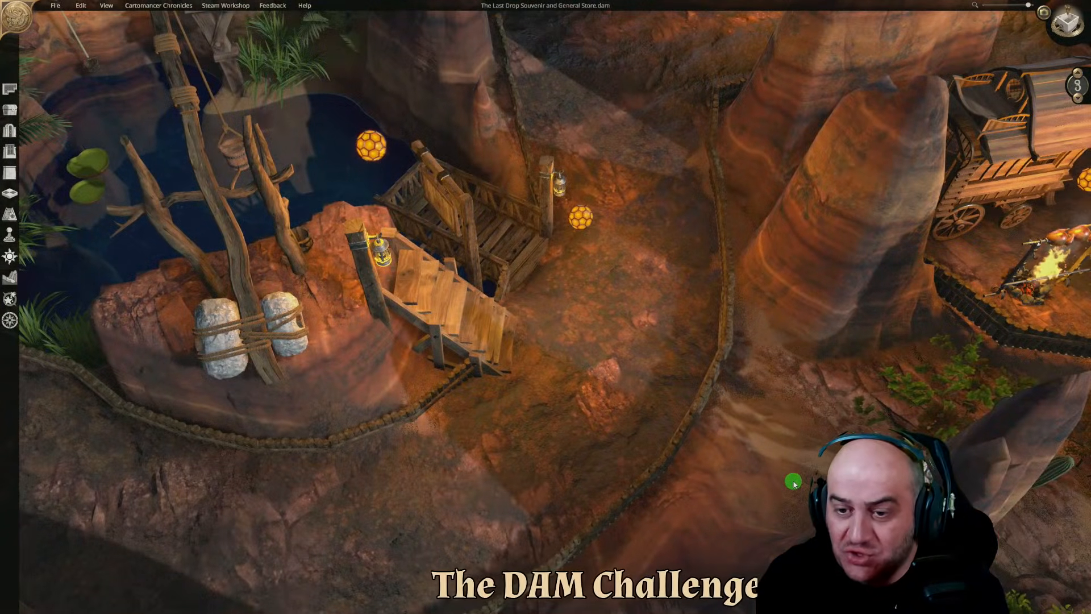
{"action": "key", "text": "s"}
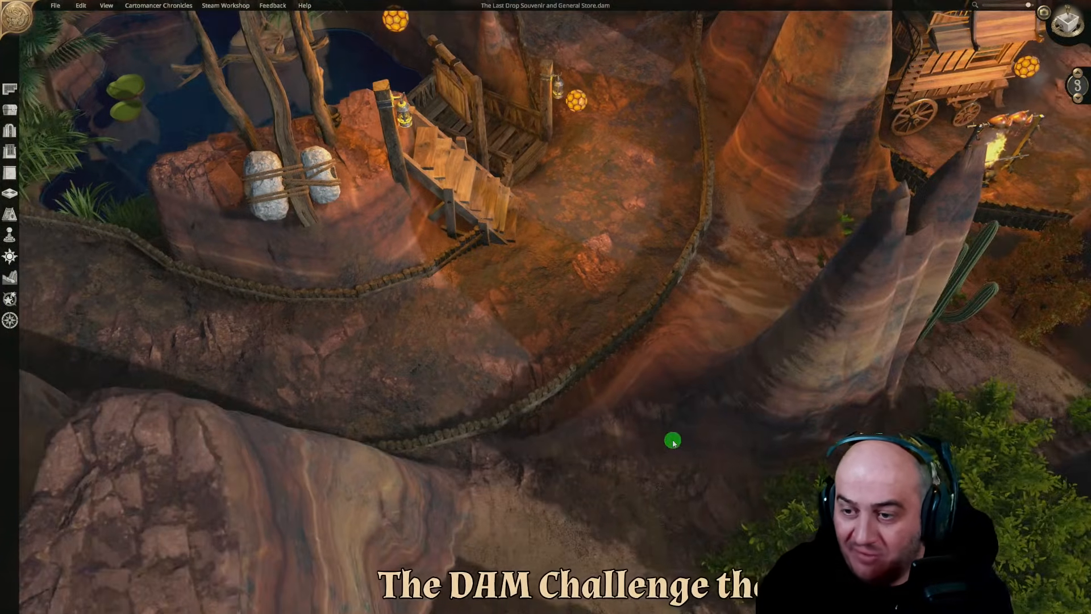
{"action": "key", "text": "d"}
{"action": "key", "text": "w"}
{"action": "key", "text": "w"}
{"action": "middle_click_drag", "start_coordinate": [691, 431], "coordinate": [653, 443]}
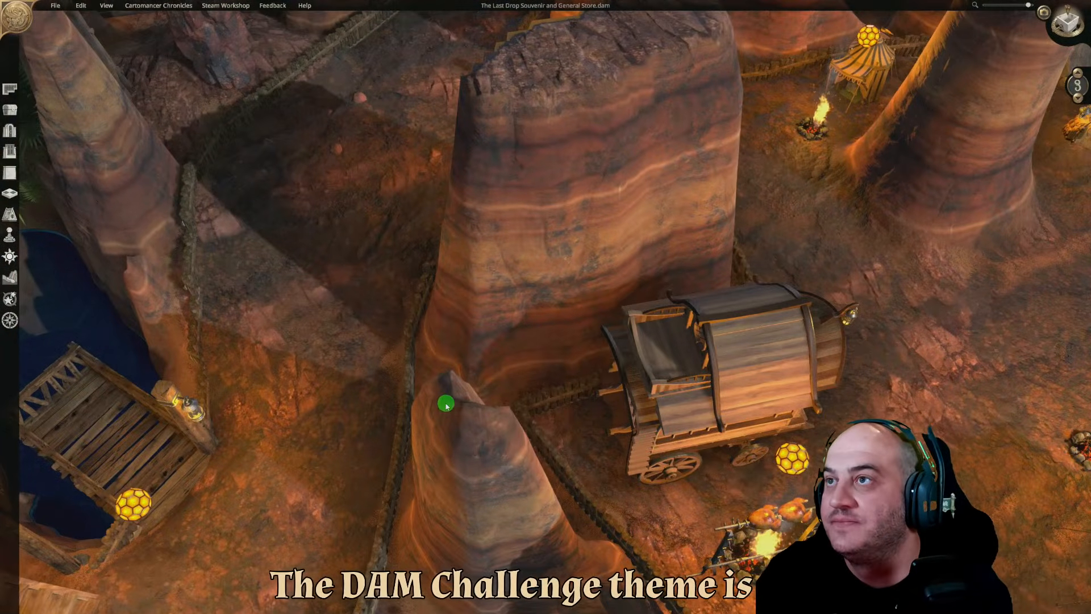
Check the dark canyon path between the rock formations and the lit approach to the store entrance
{"action": "scroll", "coordinate": [446, 405], "scroll_direction": "down", "scroll_amount": 3}
{"action": "key", "text": "w"}
{"action": "middle_click_drag", "start_coordinate": [433, 383], "coordinate": [115, 352]}
{"action": "key", "text": "s"}
{"action": "key", "text": "d"}
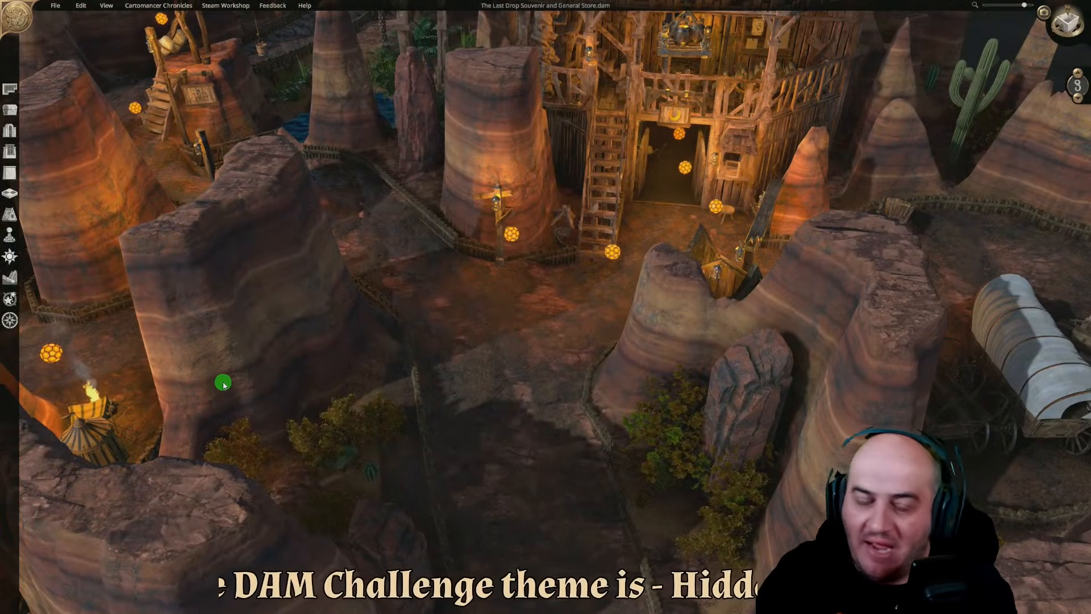
{"action": "key", "text": "d"}
{"action": "key", "text": "s"}
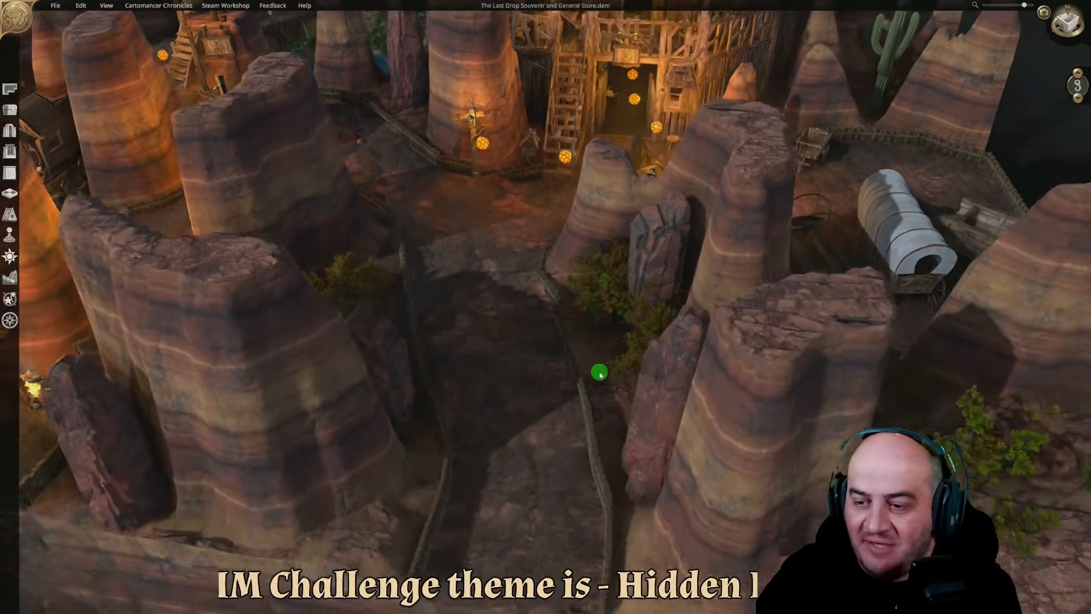
{"action": "key", "text": "w"}
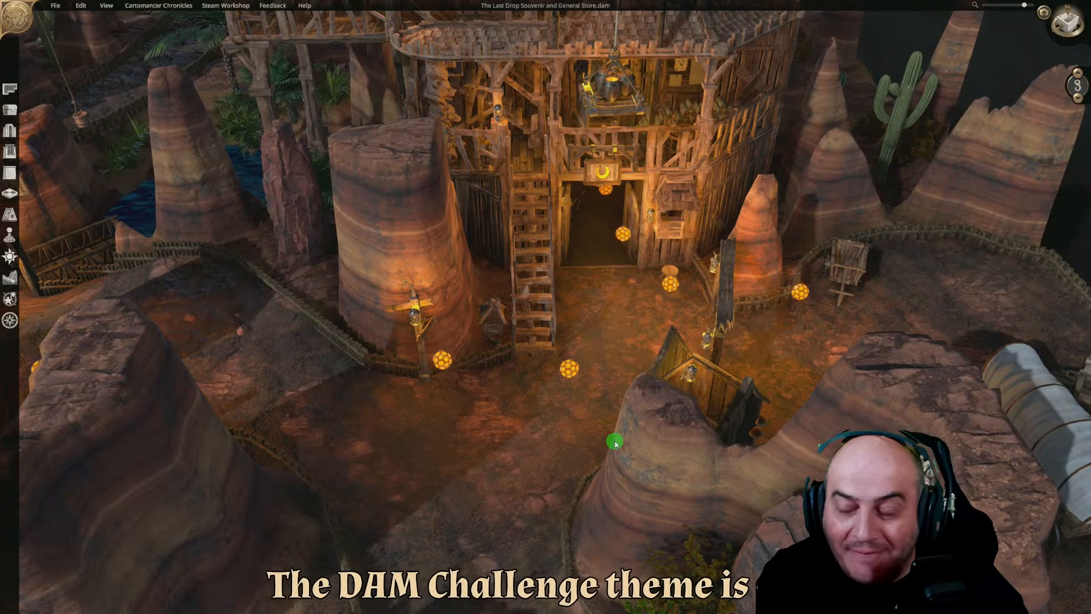
{"action": "middle_click_drag", "start_coordinate": [847, 476], "coordinate": [841, 546]}
Put the mossy shingled roof on the small wooden shed beside the gate in front of the store
{"action": "left_click", "coordinate": [550, 423]}
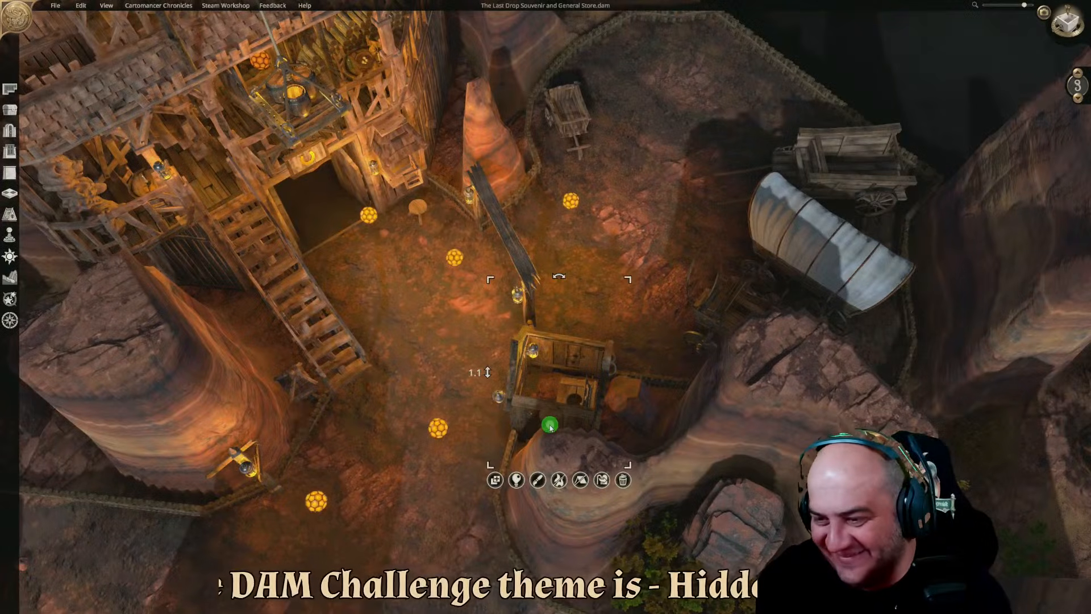
{"action": "middle_click_drag", "start_coordinate": [582, 482], "coordinate": [657, 367]}
{"action": "scroll", "coordinate": [658, 367], "scroll_direction": "down", "scroll_amount": 3}
{"action": "left_click", "coordinate": [517, 421]}
{"action": "scroll", "coordinate": [517, 421], "scroll_direction": "up", "scroll_amount": 3}
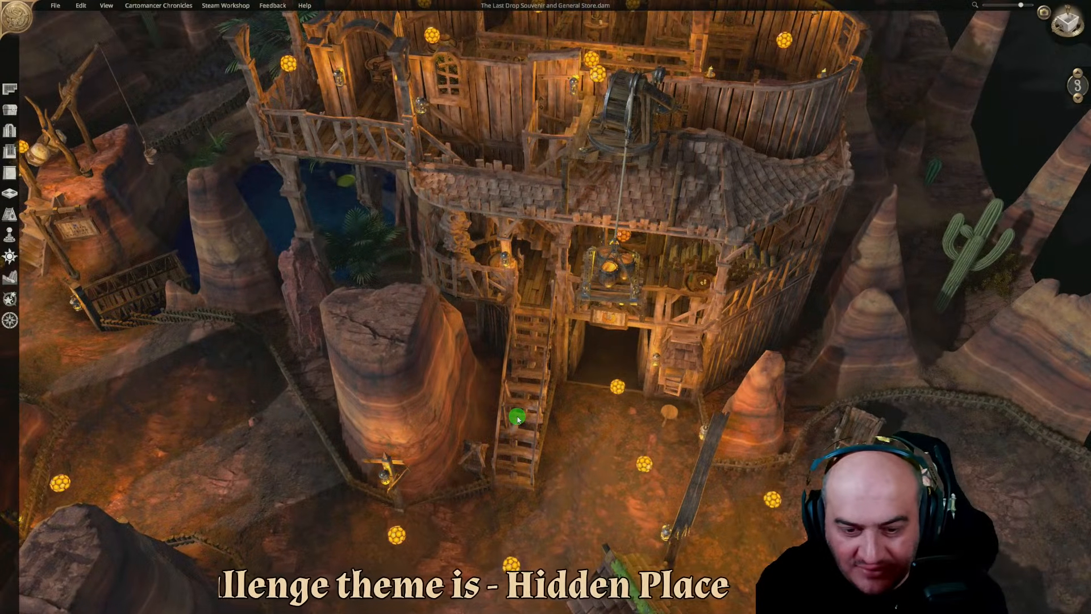
Review the lighting on the store's facade, balconies and forecourt, and at the canyon entrance along the map edge
{"action": "key", "text": "s"}
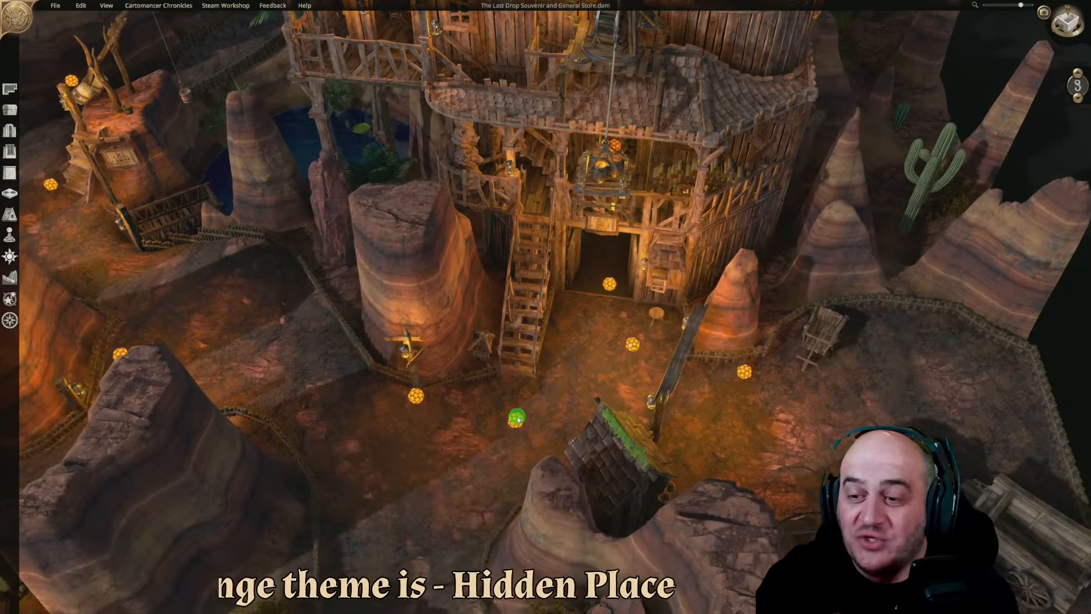
{"action": "key", "text": "s"}
{"action": "key", "text": "w"}
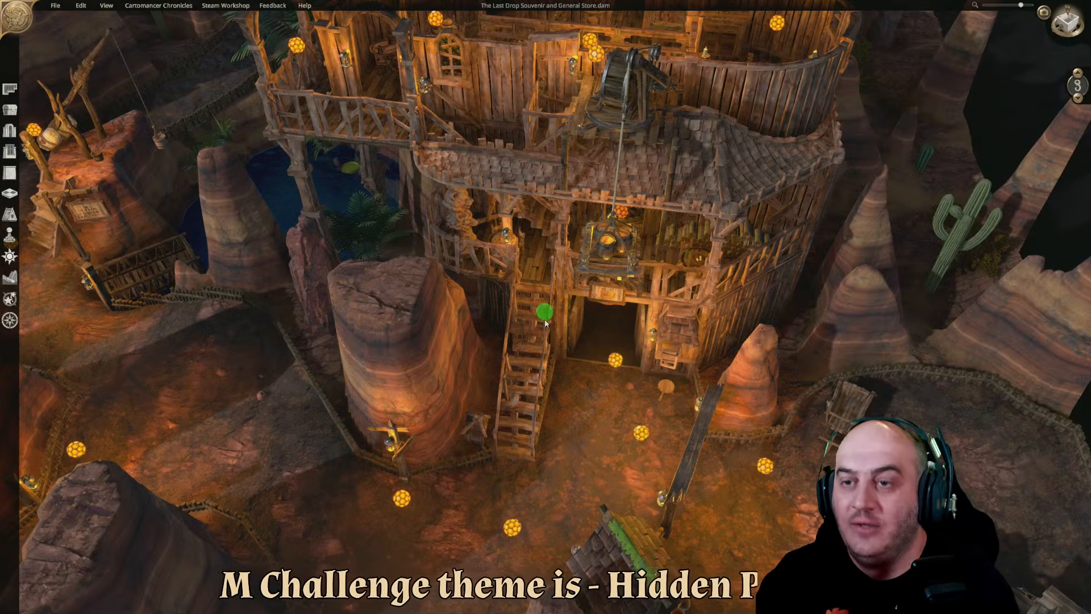
{"action": "scroll", "coordinate": [579, 441], "scroll_direction": "down", "scroll_amount": 3}
{"action": "key", "text": "s"}
{"action": "scroll", "coordinate": [579, 441], "scroll_direction": "up", "scroll_amount": 2}
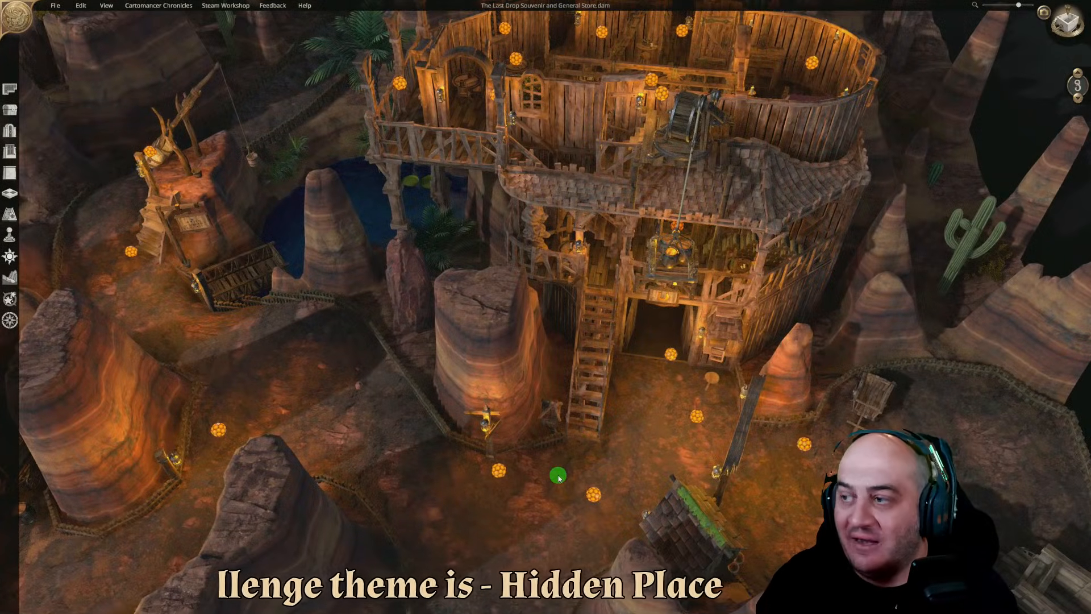
{"action": "key", "text": "s"}
{"action": "mouse_move", "coordinate": [498, 492]}
{"action": "right_mouse_down"}
{"action": "mouse_move", "coordinate": [373, 514]}
{"action": "mouse_move", "coordinate": [455, 540]}
{"action": "mouse_move", "coordinate": [458, 521]}
{"action": "mouse_move", "coordinate": [709, 511]}
{"action": "mouse_move", "coordinate": [692, 523]}
{"action": "right_mouse_up"}
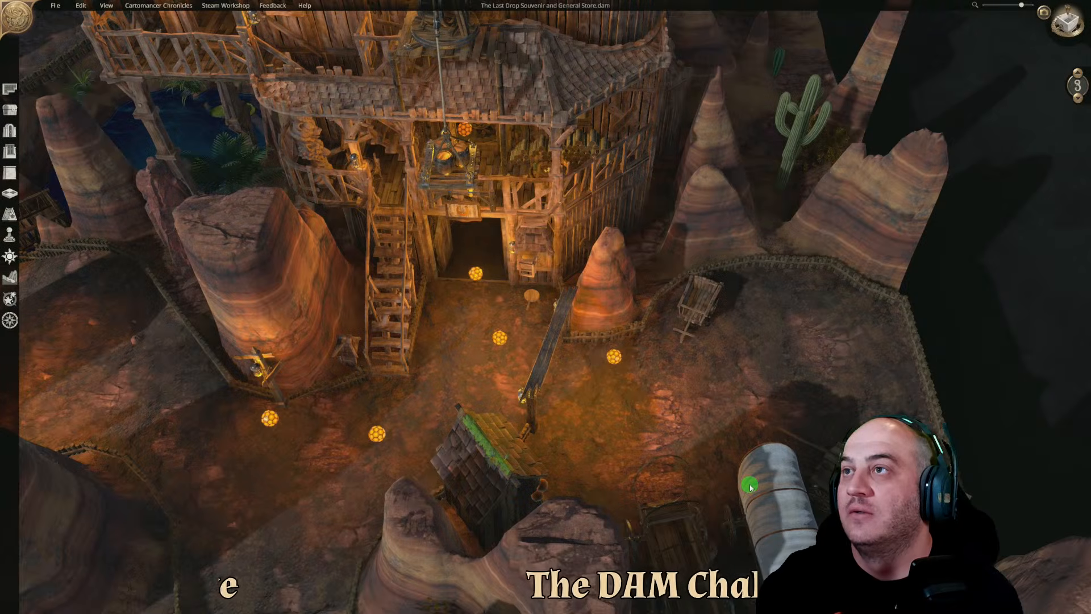
{"action": "scroll", "coordinate": [735, 515], "scroll_direction": "up", "scroll_amount": 2}
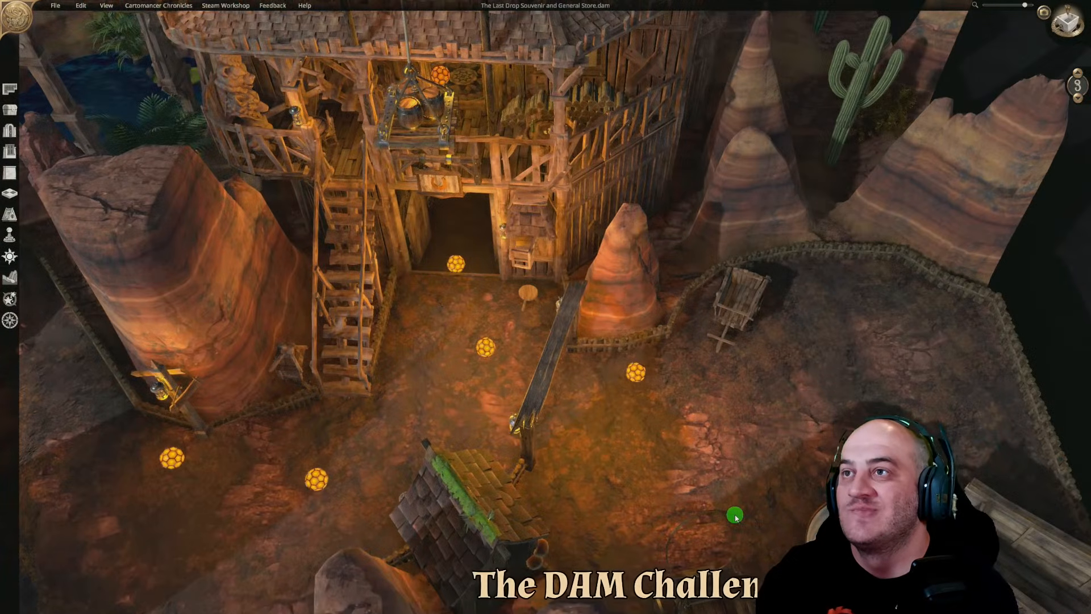
{"action": "key", "text": "a"}
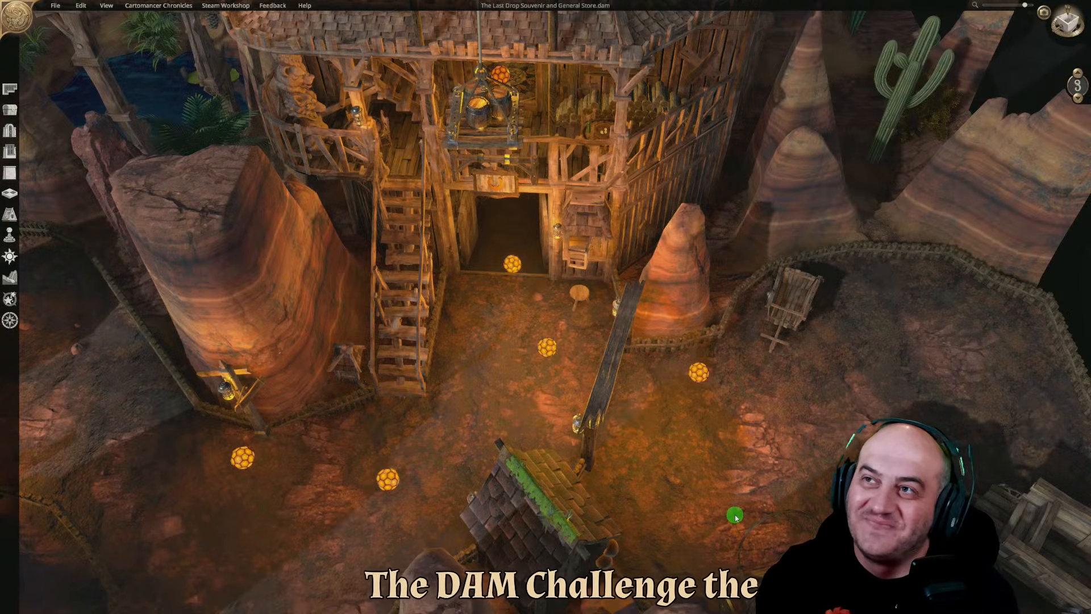
{"action": "key", "text": "s"}
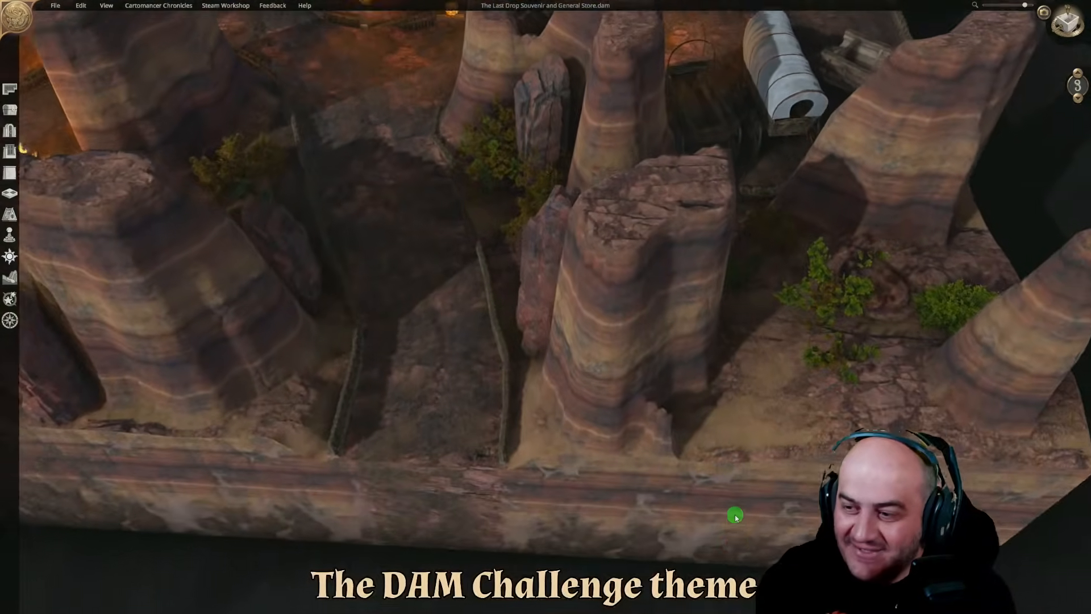
{"action": "key", "text": "w"}
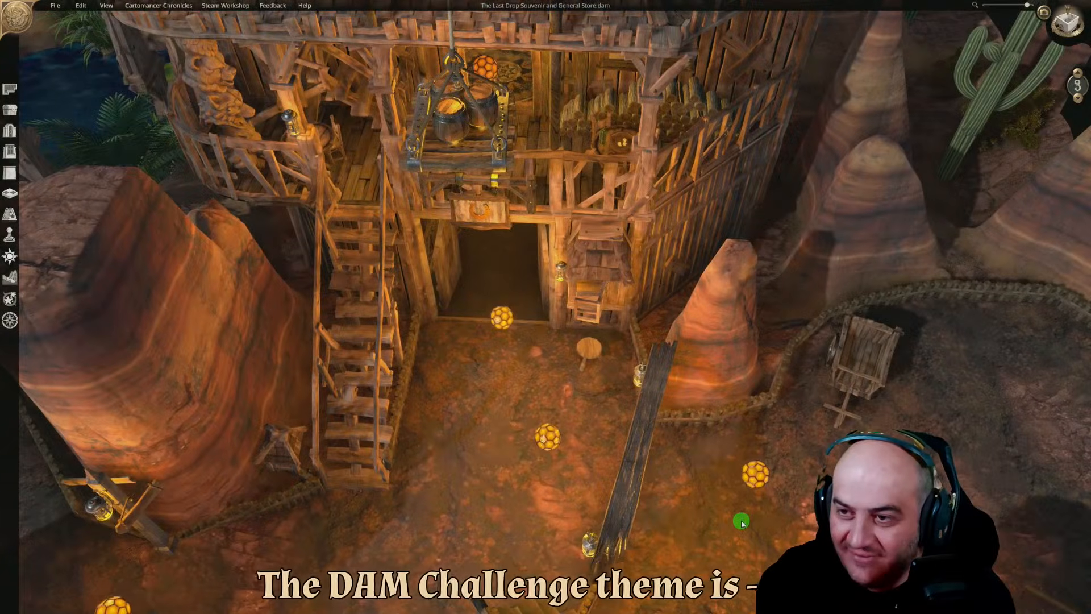
Shift the abstract light at the foot of the lantern post by the large rock pillar farther away from the store stairs
{"action": "scroll", "coordinate": [739, 522], "scroll_direction": "up", "scroll_amount": 2}
{"action": "key", "text": "a"}
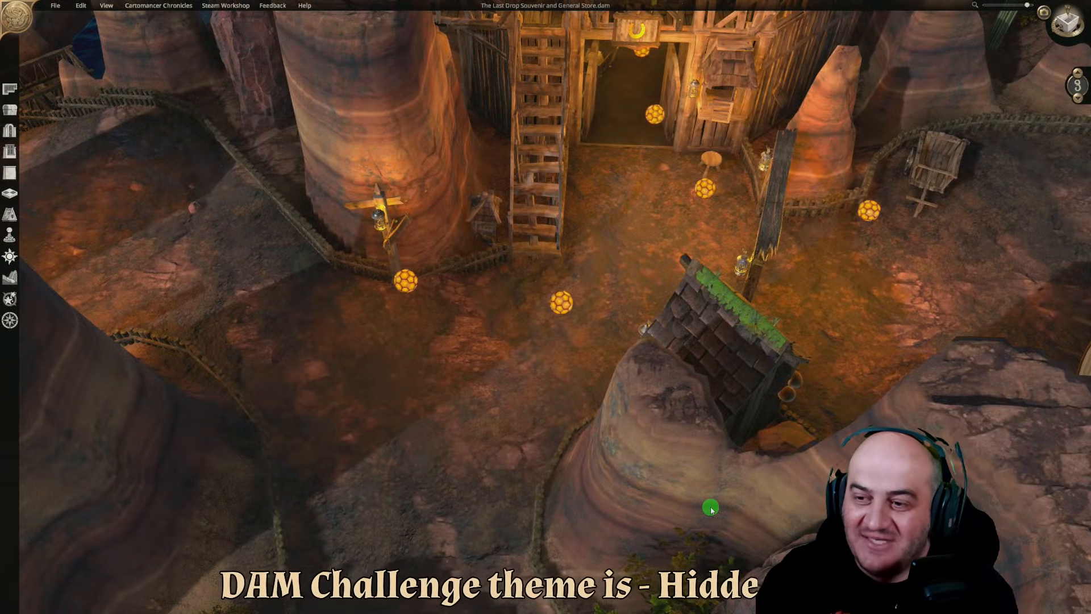
{"action": "key", "text": "w"}
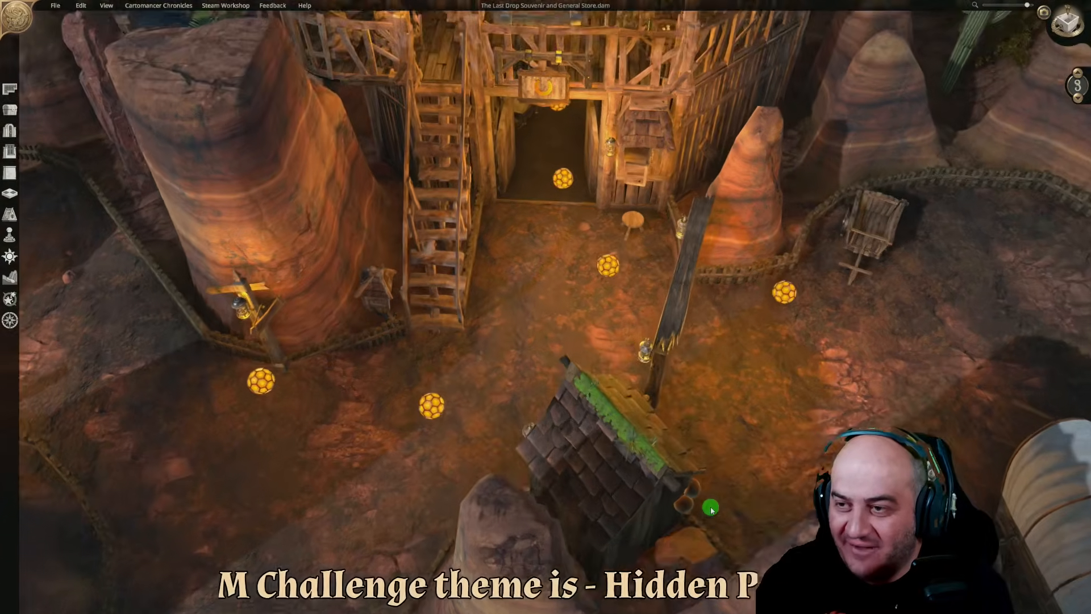
{"action": "key", "text": "q"}
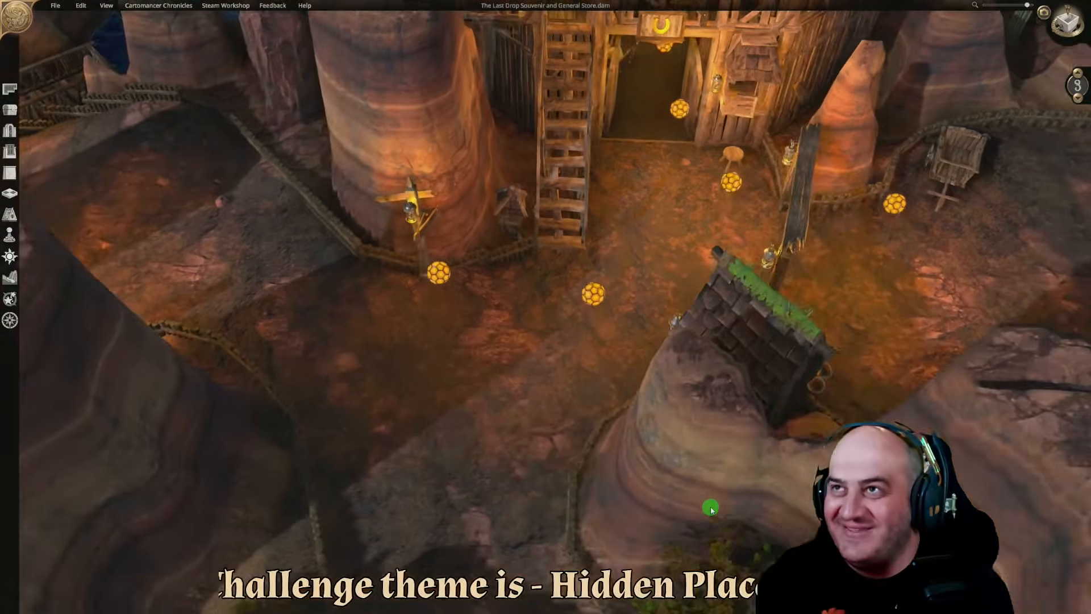
{"action": "key", "text": "w"}
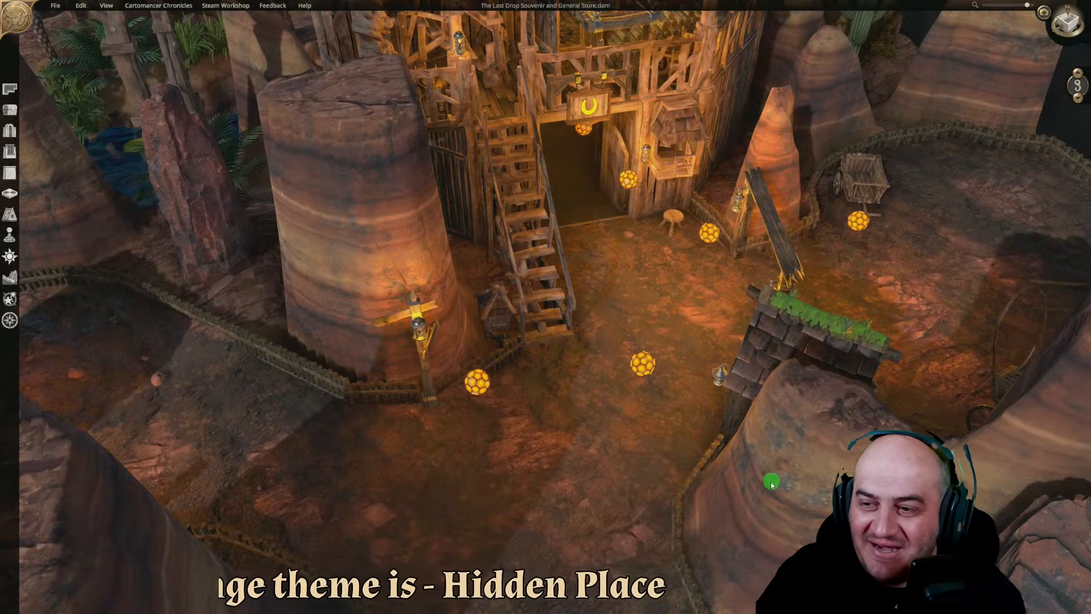
{"action": "key", "text": "q"}
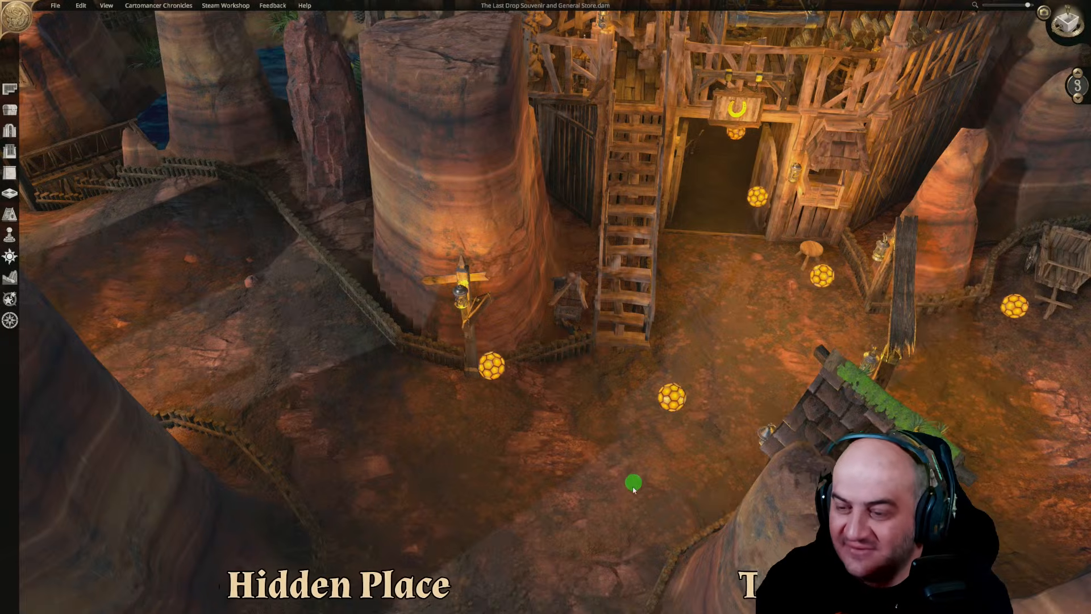
{"action": "scroll", "coordinate": [631, 488], "scroll_direction": "down", "scroll_amount": 1}
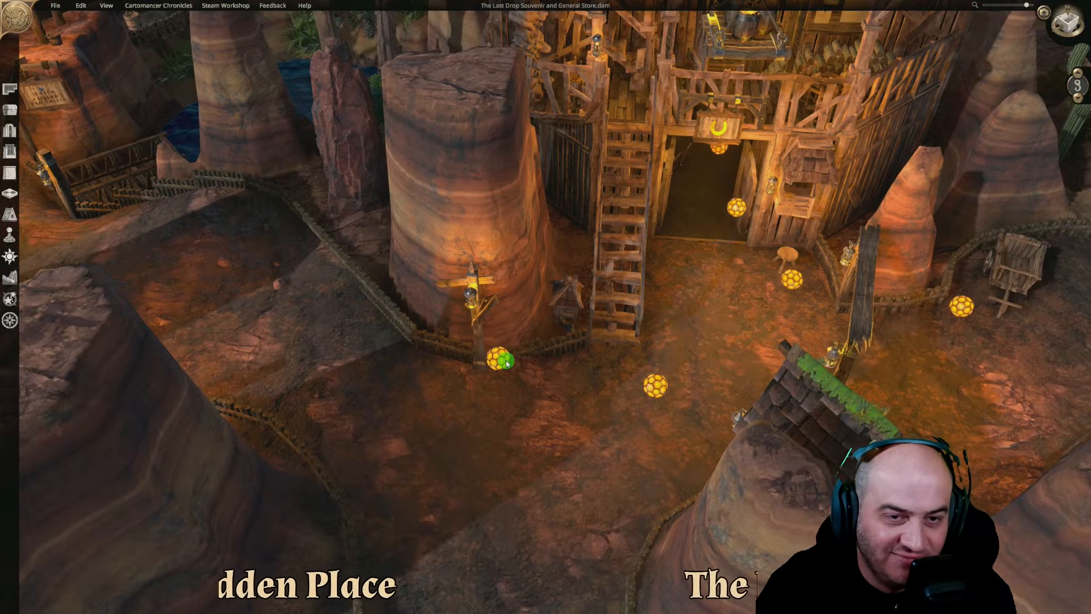
{"action": "mouse_move", "coordinate": [507, 363]}
{"action": "left_mouse_down"}
{"action": "mouse_move", "coordinate": [470, 373]}
{"action": "mouse_move", "coordinate": [470, 392]}
{"action": "left_mouse_up"}
{"action": "left_click", "coordinate": [555, 402]}
Hide the abstract light markers and view the lit map from the canyon entrance and from above
{"action": "scroll", "coordinate": [580, 397], "scroll_direction": "down", "scroll_amount": 1}
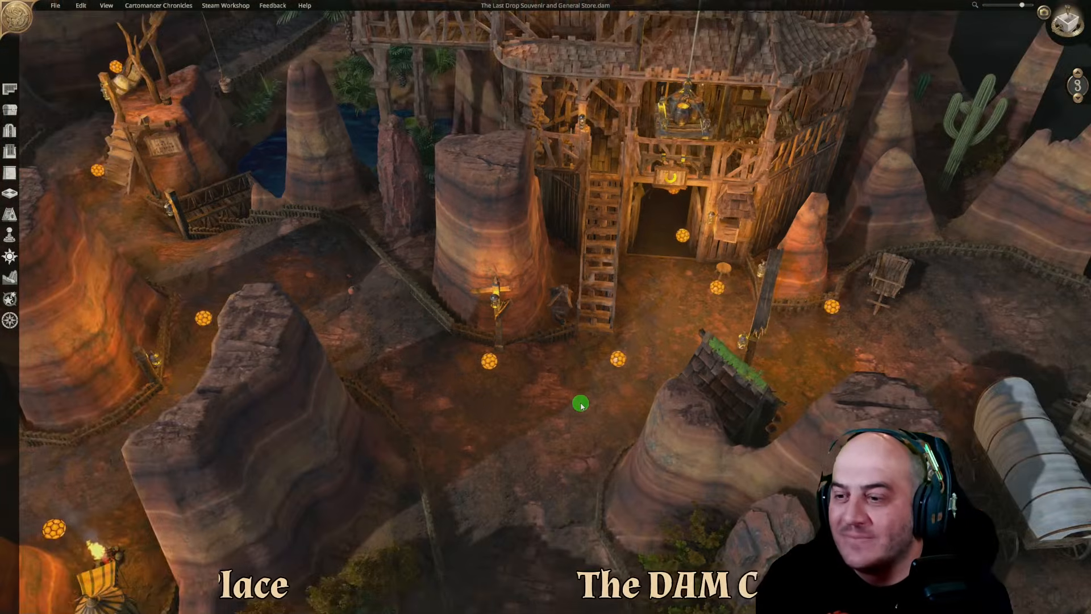
{"action": "scroll", "coordinate": [587, 453], "scroll_direction": "down", "scroll_amount": 1}
{"action": "scroll", "coordinate": [629, 446], "scroll_direction": "up", "scroll_amount": 2}
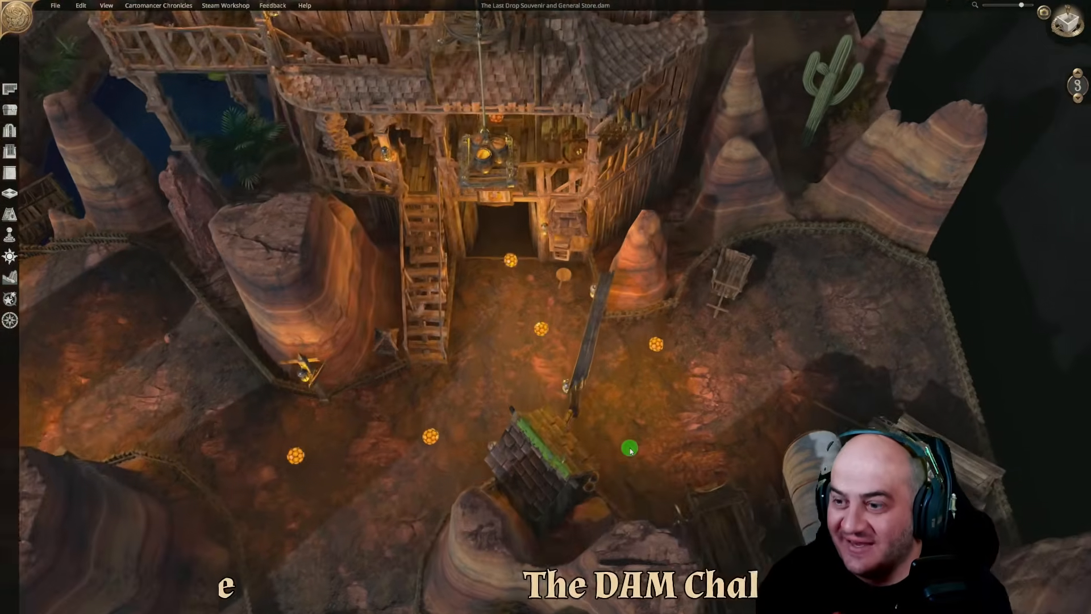
{"action": "scroll", "coordinate": [630, 451], "scroll_direction": "up", "scroll_amount": 3}
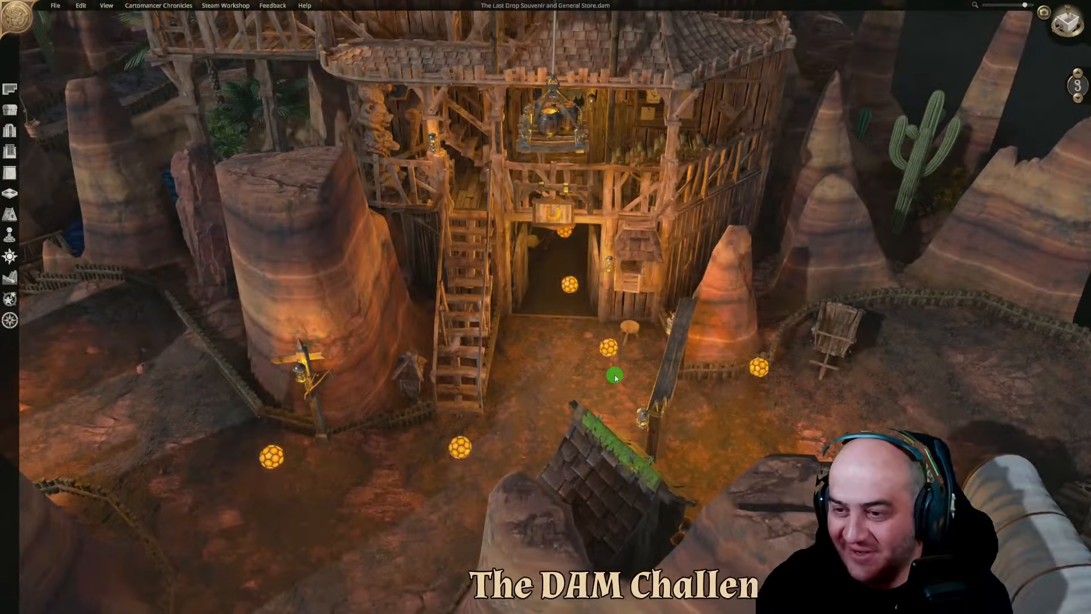
{"action": "key", "text": "a"}
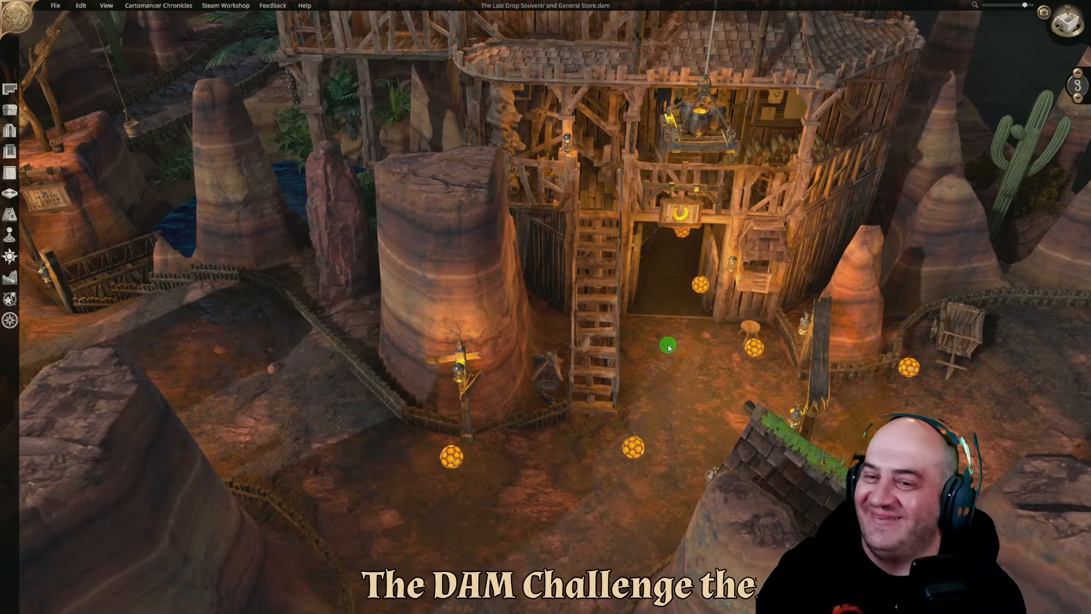
{"action": "key", "text": "d"}
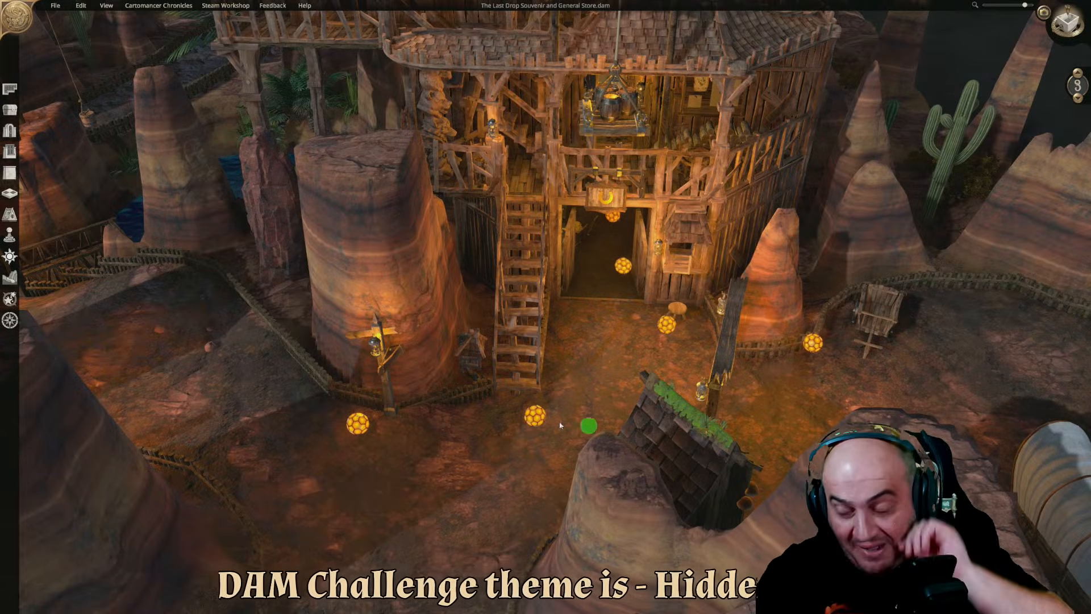
{"action": "left_click", "coordinate": [10, 254]}
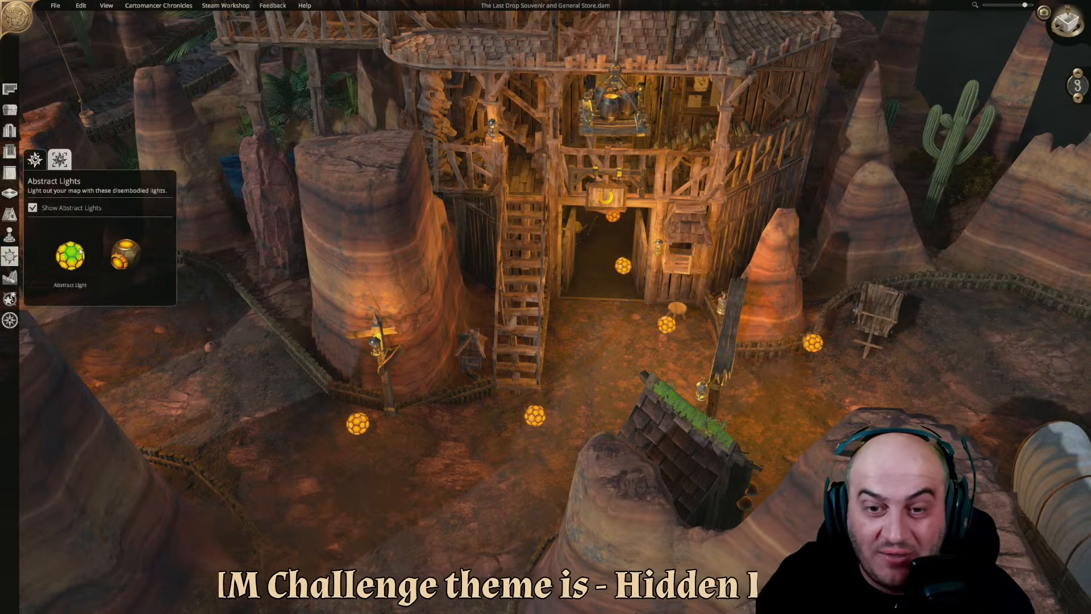
{"action": "scroll", "coordinate": [293, 383], "scroll_direction": "down", "scroll_amount": 2}
{"action": "left_click", "coordinate": [33, 209]}
{"action": "scroll", "coordinate": [468, 410], "scroll_direction": "down", "scroll_amount": 3}
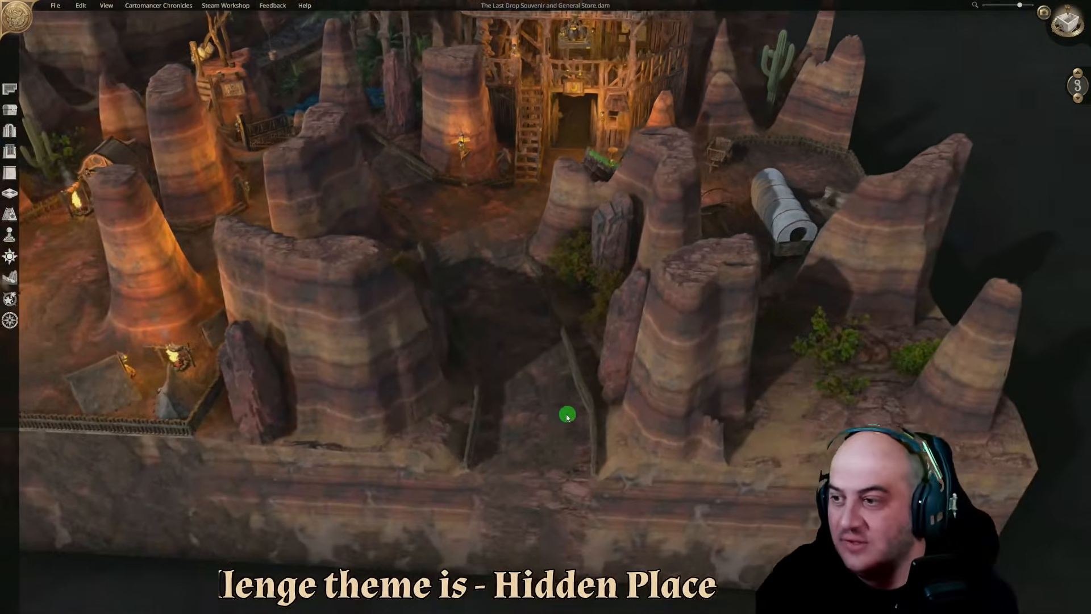
{"action": "right_click_drag", "start_coordinate": [567, 416], "coordinate": [617, 554]}
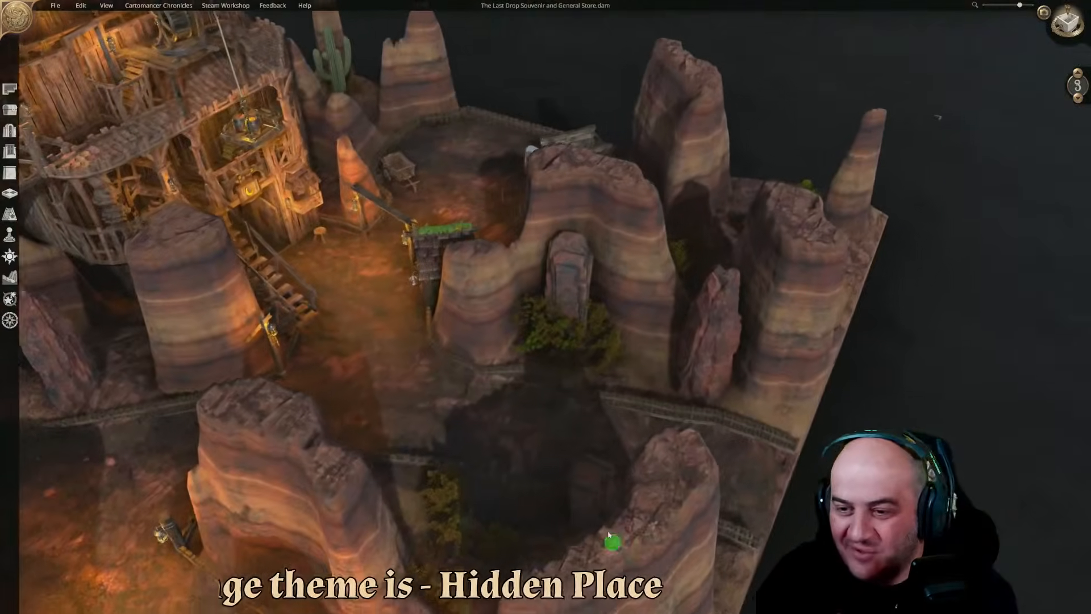
Copy the lantern post near the shed and place the copy at the fence end beside the canyon entrance on the map edge
{"action": "right_click_drag", "start_coordinate": [689, 435], "coordinate": [550, 507]}
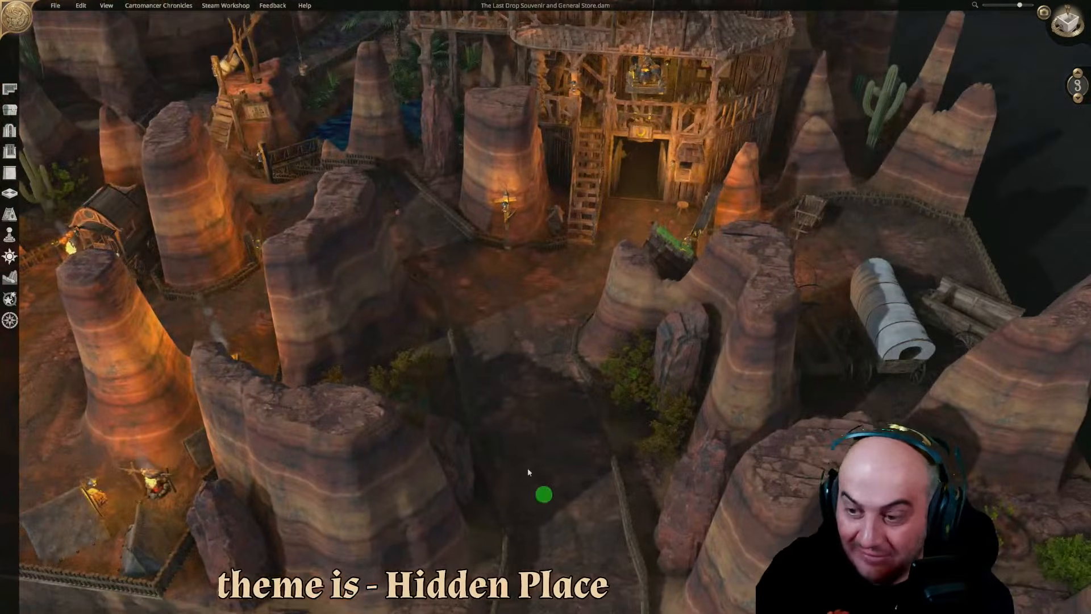
{"action": "key", "text": "s"}
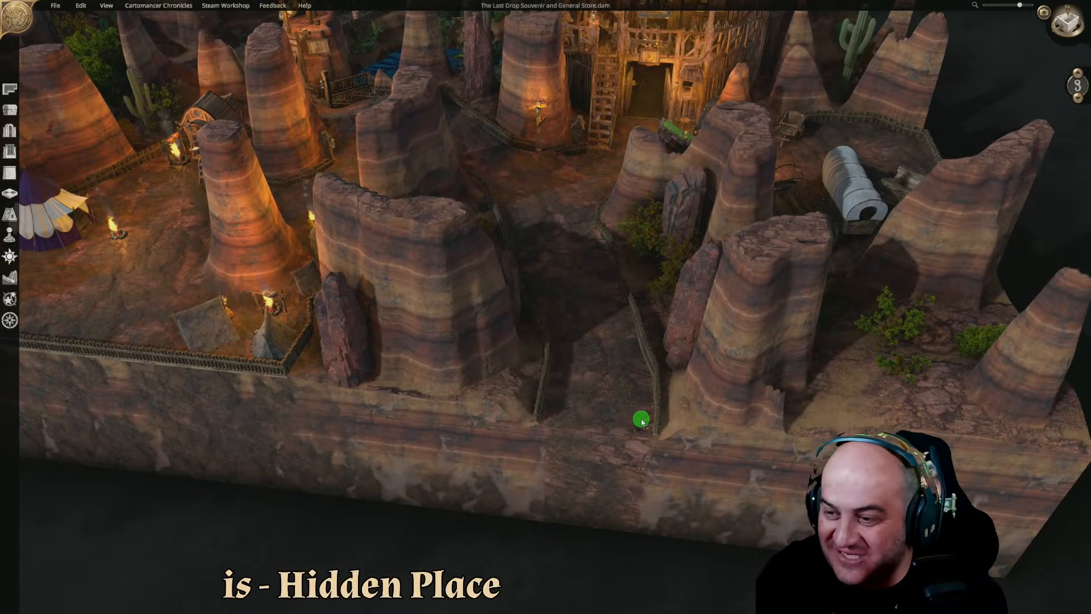
{"action": "key", "text": "w"}
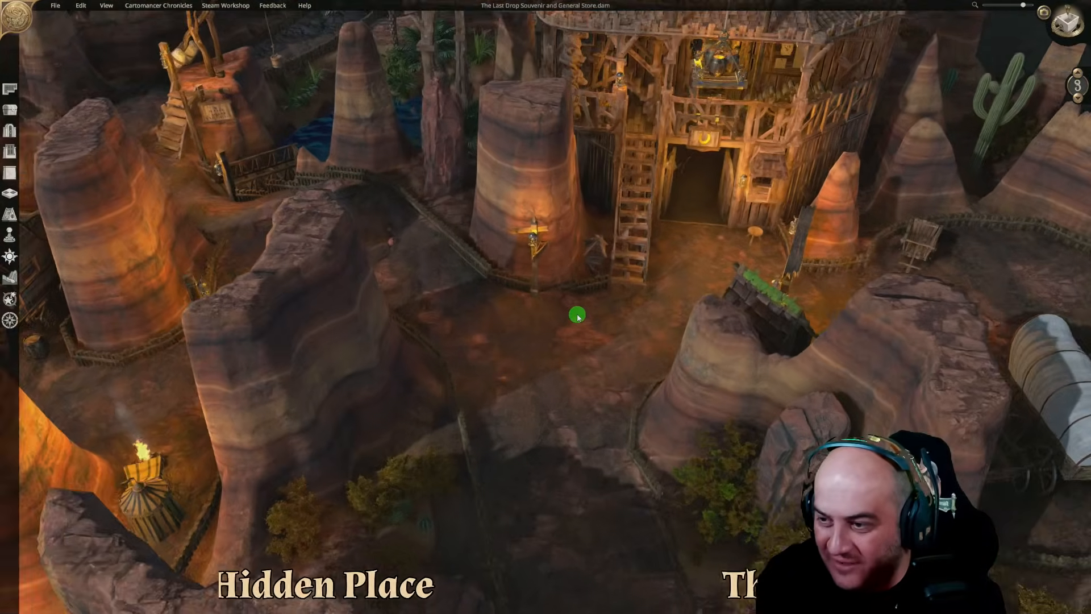
{"action": "right_click_drag", "start_coordinate": [577, 316], "coordinate": [762, 353]}
{"action": "left_click", "coordinate": [494, 335]}
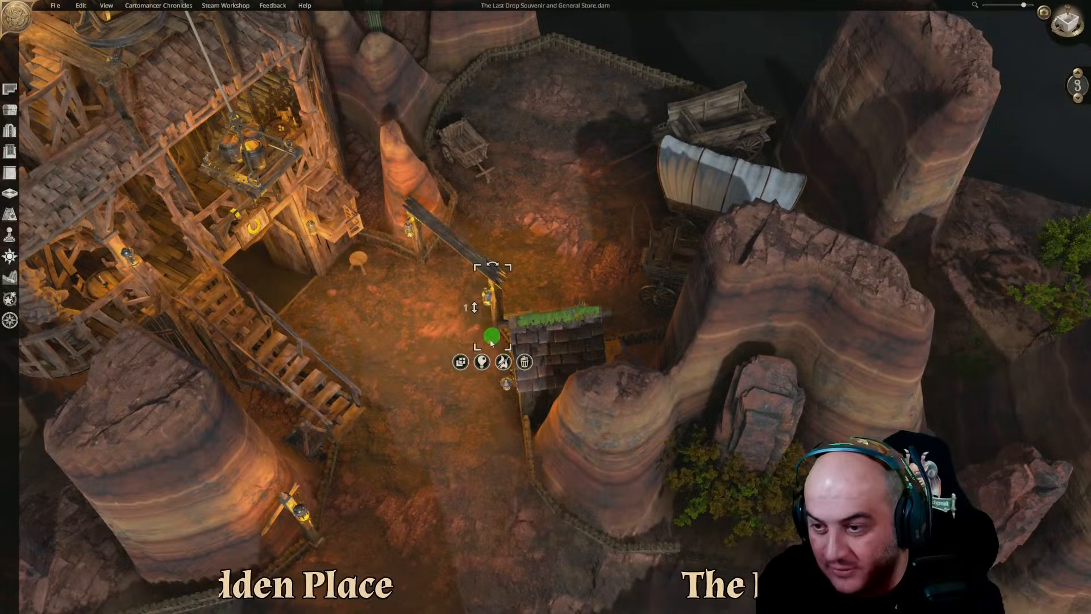
{"action": "key", "text": "s"}
{"action": "left_click", "coordinate": [397, 172]}
{"action": "key", "text": "s"}
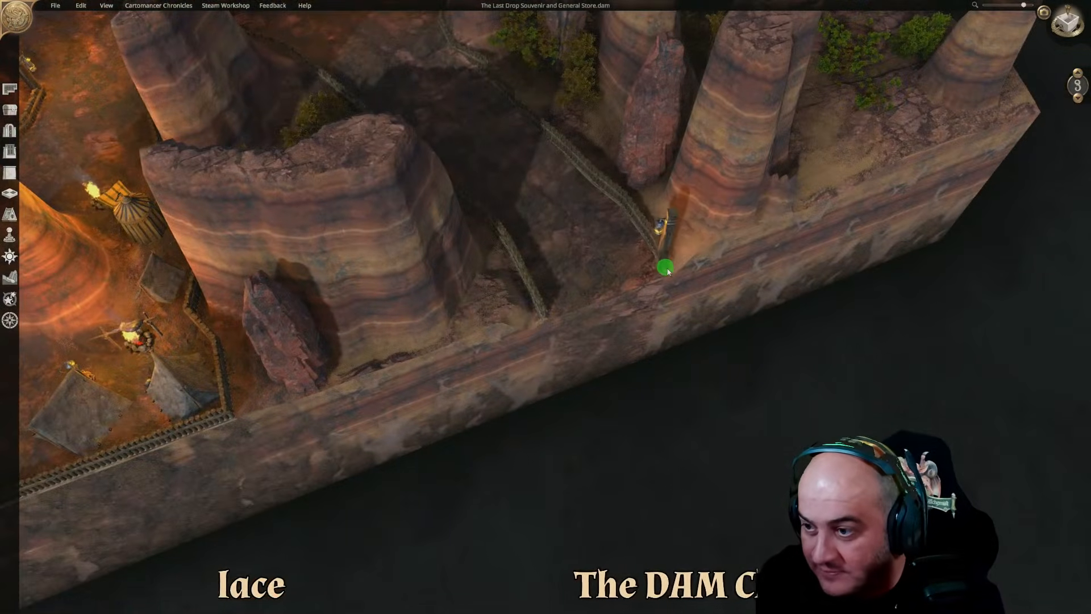
{"action": "left_click", "coordinate": [671, 268]}
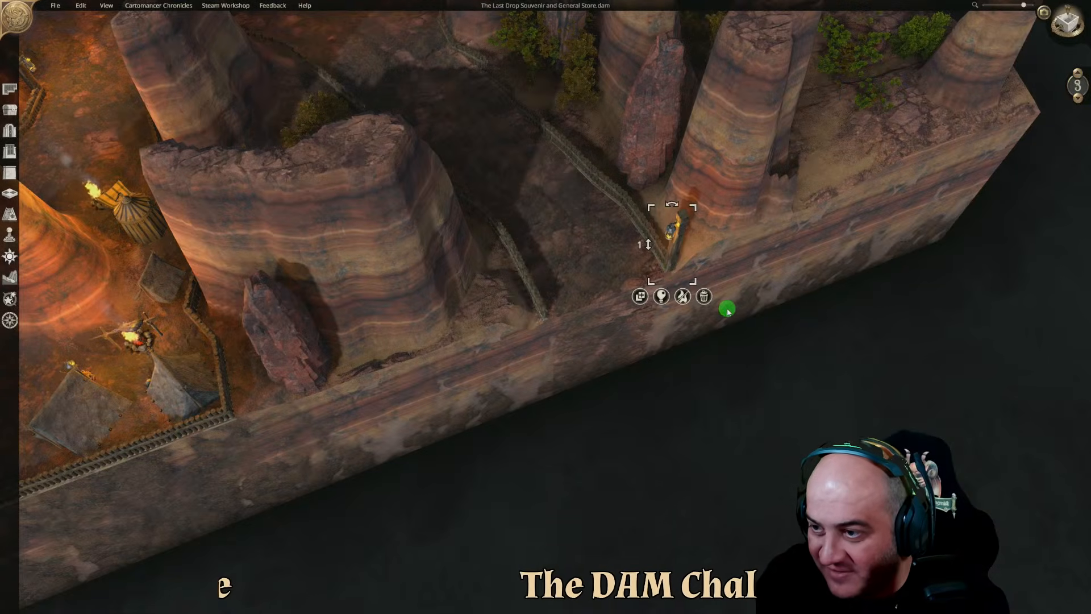
Place another lantern post at the opposite fence end of the canyon entrance, turn it towards the path and lower it to 0.7
{"action": "middle_click_drag", "start_coordinate": [726, 307], "coordinate": [639, 336]}
{"action": "left_click", "coordinate": [732, 416]}
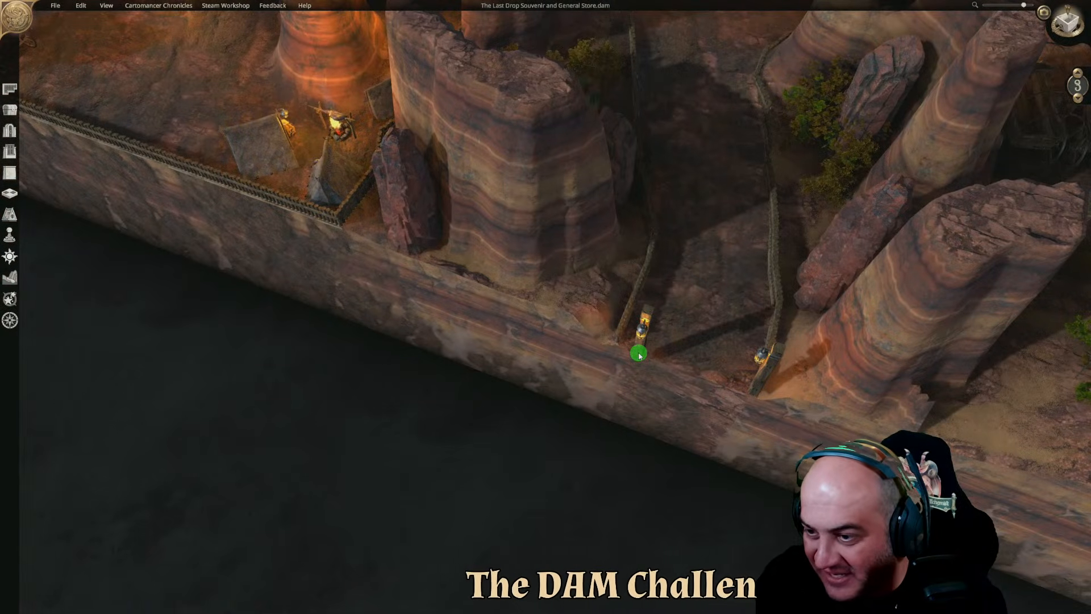
{"action": "left_click", "coordinate": [615, 343]}
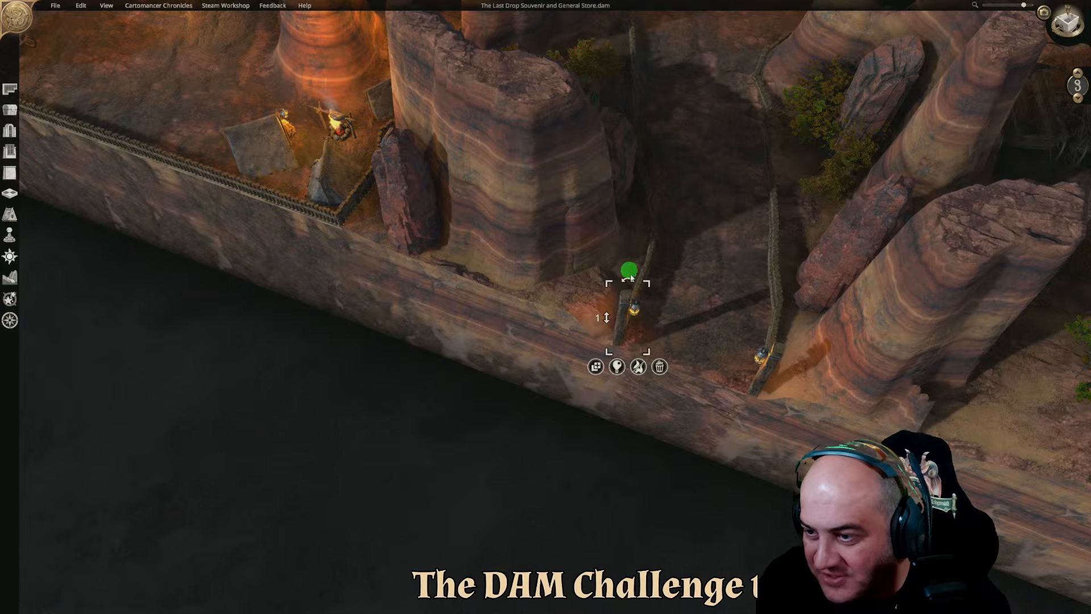
{"action": "middle_click_drag", "start_coordinate": [636, 278], "coordinate": [580, 378]}
{"action": "left_click_drag", "start_coordinate": [580, 378], "coordinate": [555, 348]}
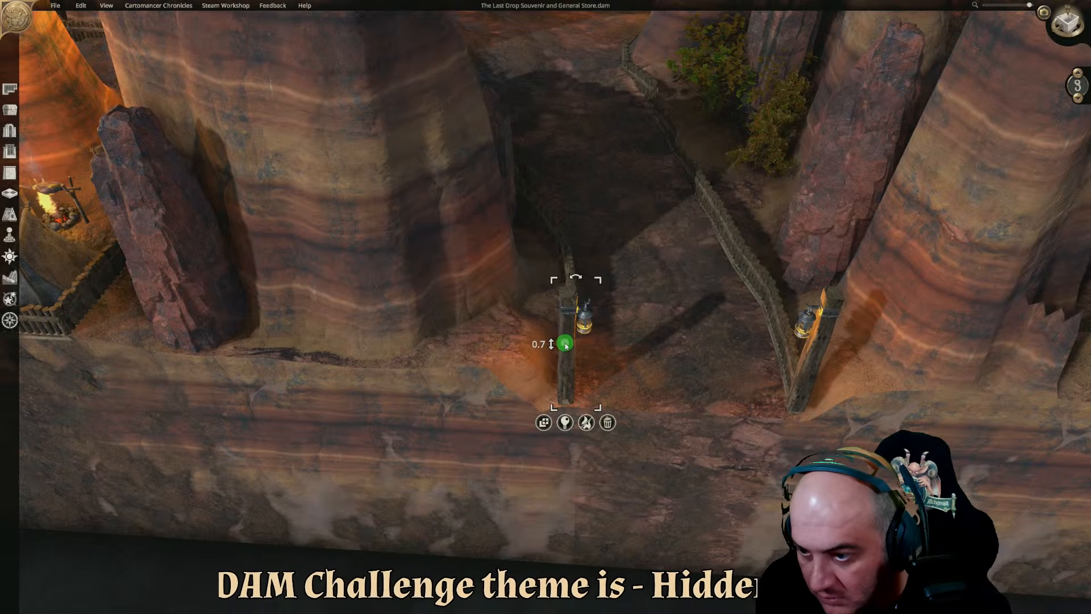
Lower the first lantern post at the canyon entrance to 0.6 and fine-tune the rotation of the post opposite
{"action": "key", "text": "d"}
{"action": "left_click", "coordinate": [671, 369]}
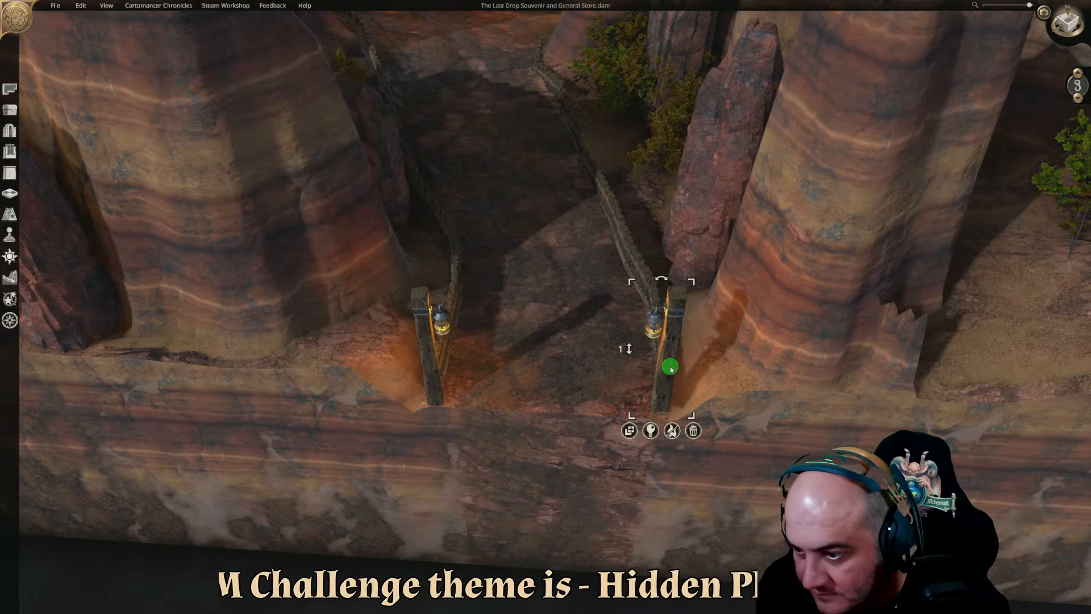
{"action": "mouse_move", "coordinate": [629, 351]}
{"action": "left_mouse_down"}
{"action": "mouse_move", "coordinate": [637, 375]}
{"action": "mouse_move", "coordinate": [655, 384]}
{"action": "mouse_move", "coordinate": [675, 363]}
{"action": "mouse_move", "coordinate": [637, 369]}
{"action": "left_mouse_up"}
{"action": "left_click", "coordinate": [544, 364]}
{"action": "middle_click_drag", "start_coordinate": [545, 364], "coordinate": [988, 400]}
{"action": "left_click", "coordinate": [571, 234]}
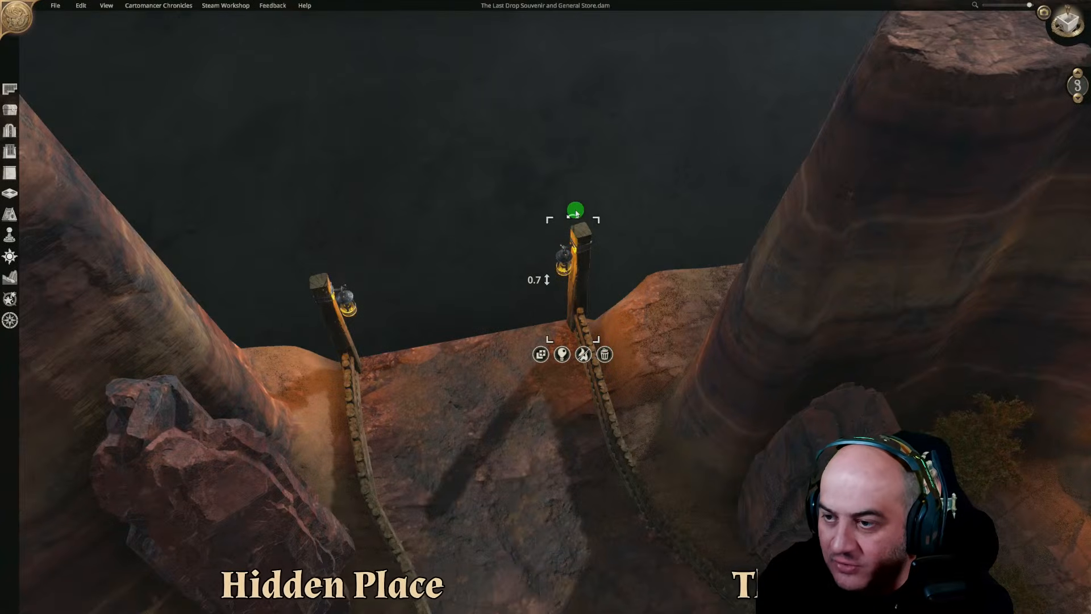
{"action": "left_click_drag", "start_coordinate": [583, 219], "coordinate": [582, 218]}
{"action": "left_click_drag", "start_coordinate": [584, 263], "coordinate": [585, 264]}
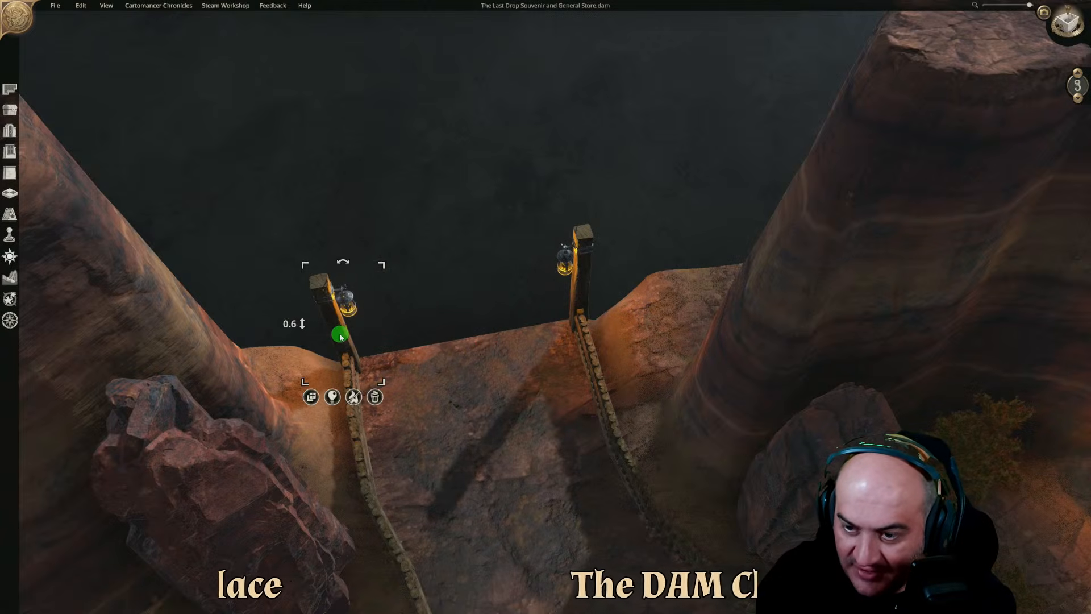
Examine the lantern light at the canyon entrance and along the passage up to the store forecourt
{"action": "scroll", "coordinate": [441, 346], "scroll_direction": "down", "scroll_amount": 3}
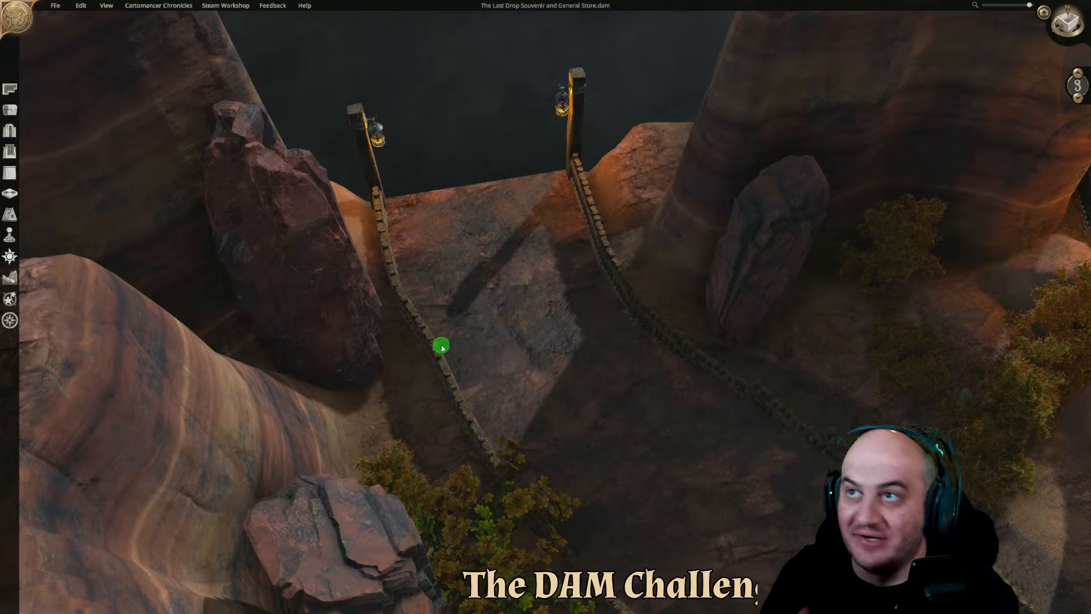
{"action": "key", "text": "s"}
{"action": "middle_click_drag", "start_coordinate": [441, 346], "coordinate": [945, 397]}
{"action": "key", "text": "s"}
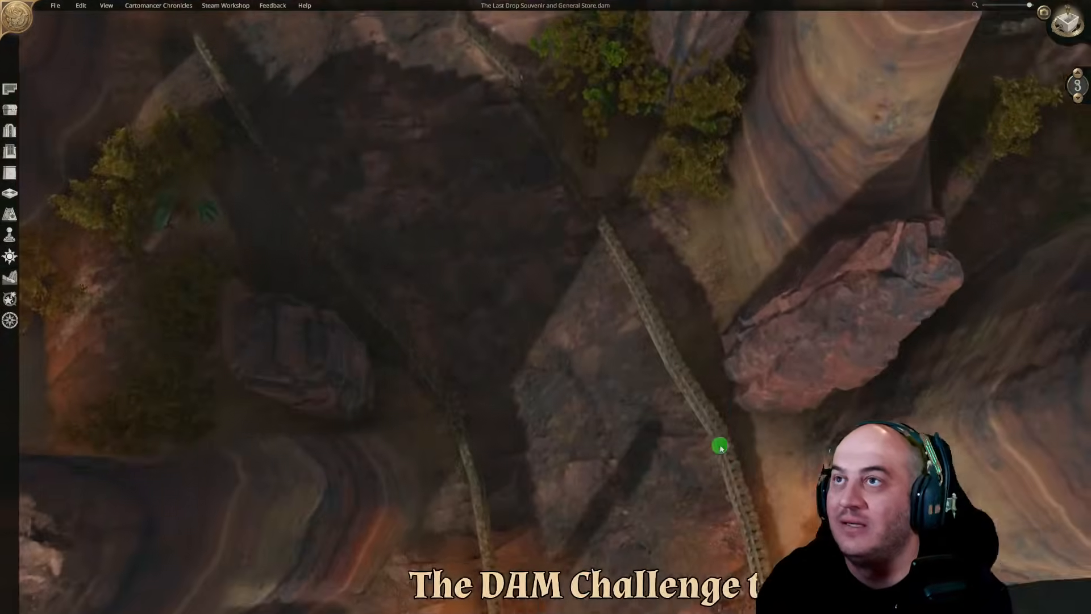
{"action": "key", "text": "s"}
{"action": "scroll", "coordinate": [714, 432], "scroll_direction": "down", "scroll_amount": 3}
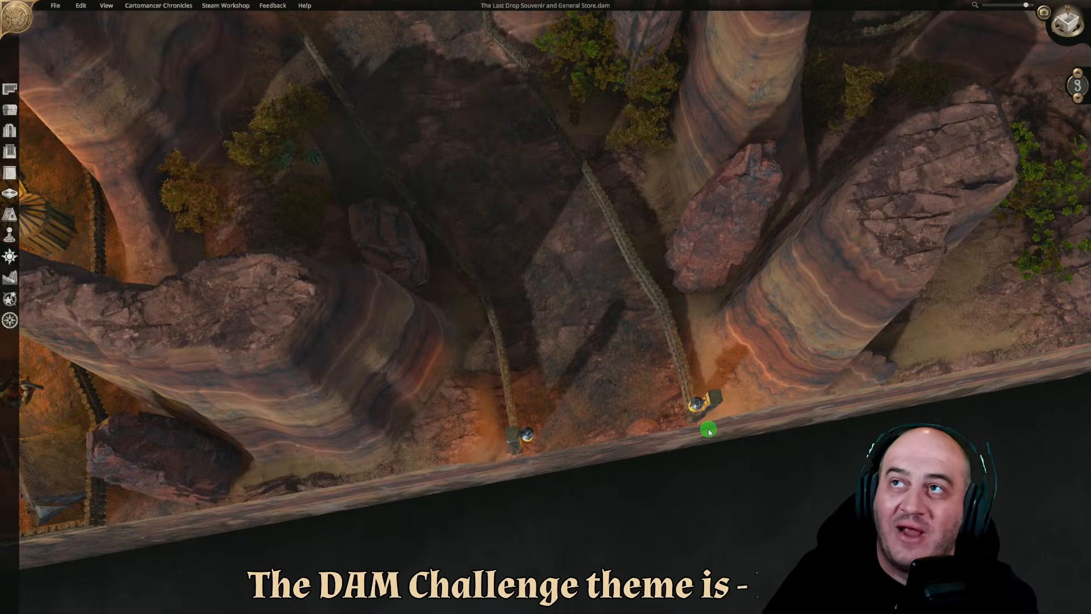
{"action": "key", "text": "w"}
{"action": "middle_click_drag", "start_coordinate": [708, 432], "coordinate": [659, 375]}
{"action": "key", "text": "s"}
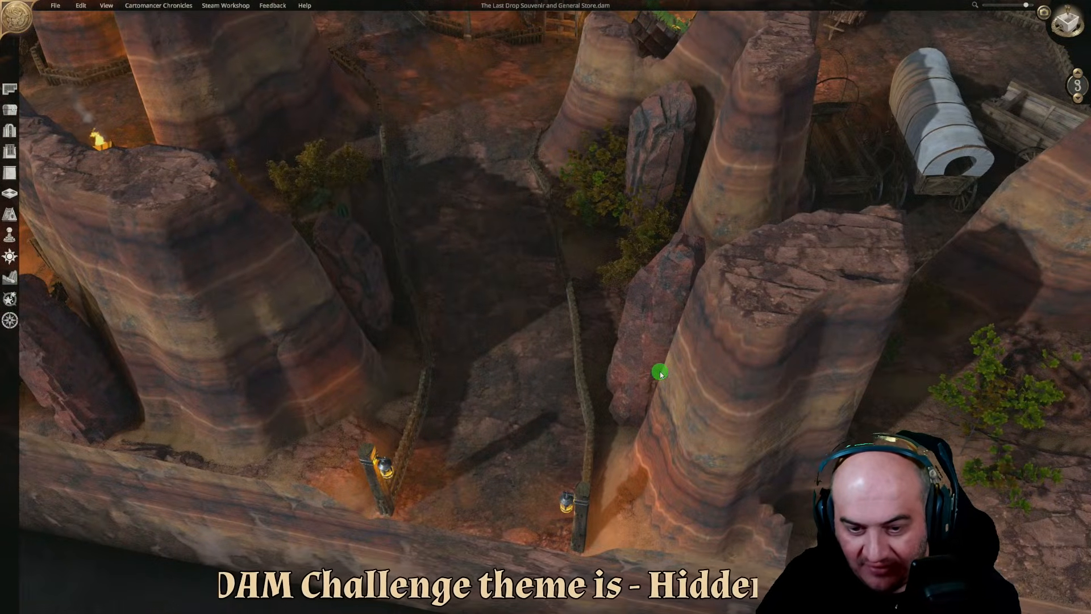
{"action": "key", "text": "w"}
{"action": "key", "text": "s"}
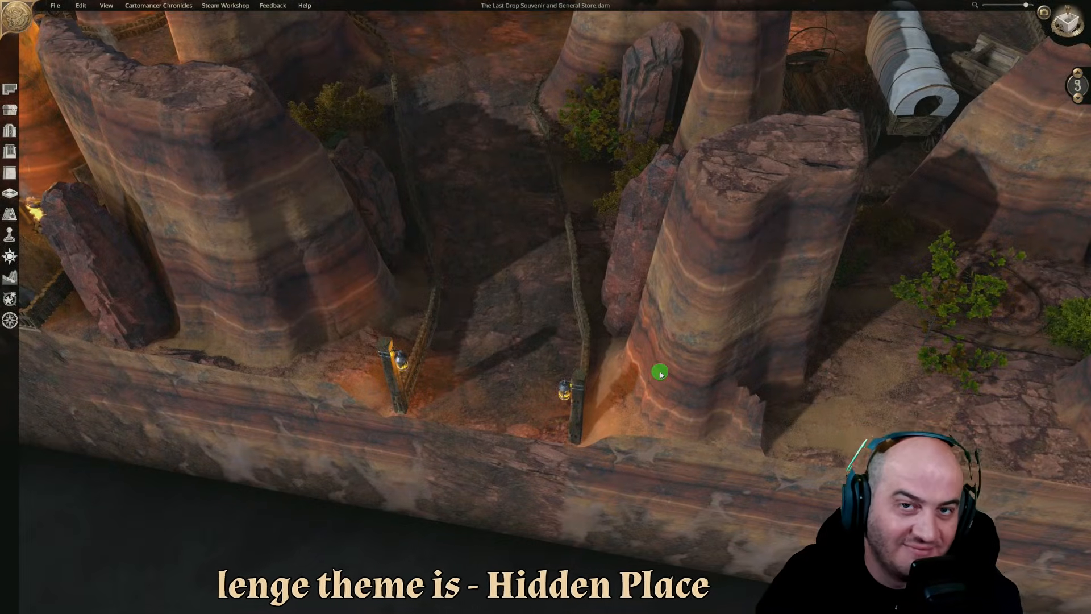
{"action": "key", "text": "w"}
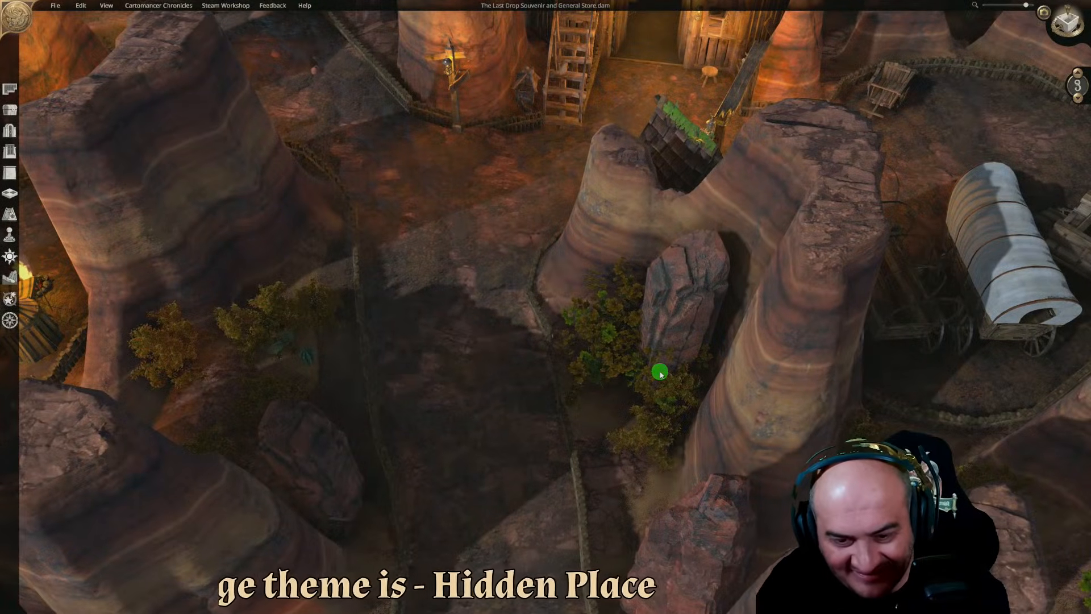
{"action": "key", "text": "w"}
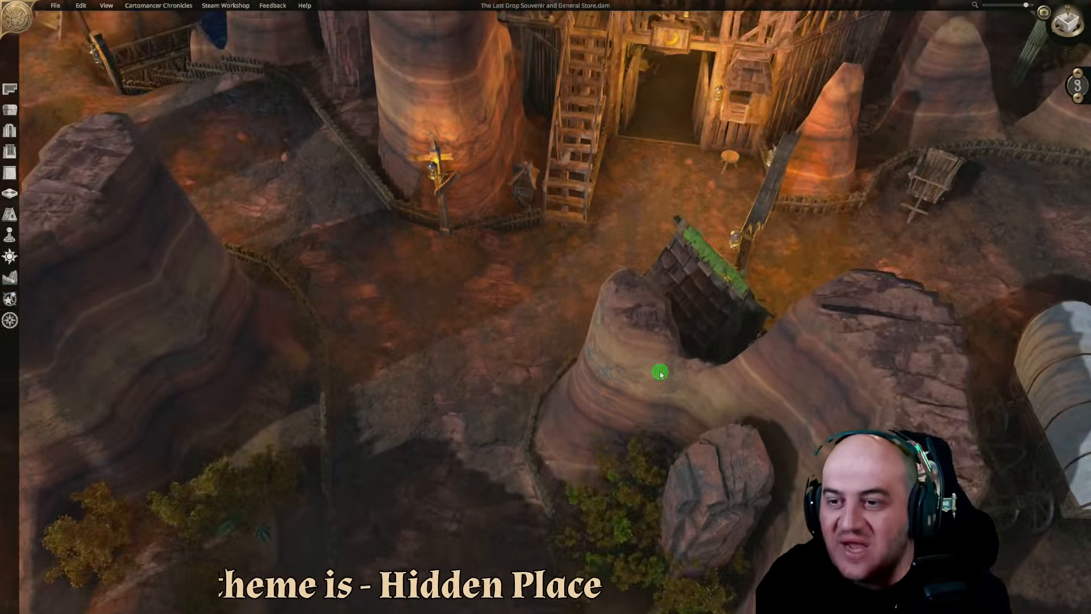
Copy an entrance lantern post to the inner end of the passage, at the fence below the tall rock wall, and turn it
{"action": "key", "text": "s"}
{"action": "left_click", "coordinate": [377, 451]}
{"action": "left_click", "coordinate": [359, 509]}
{"action": "key", "text": "w"}
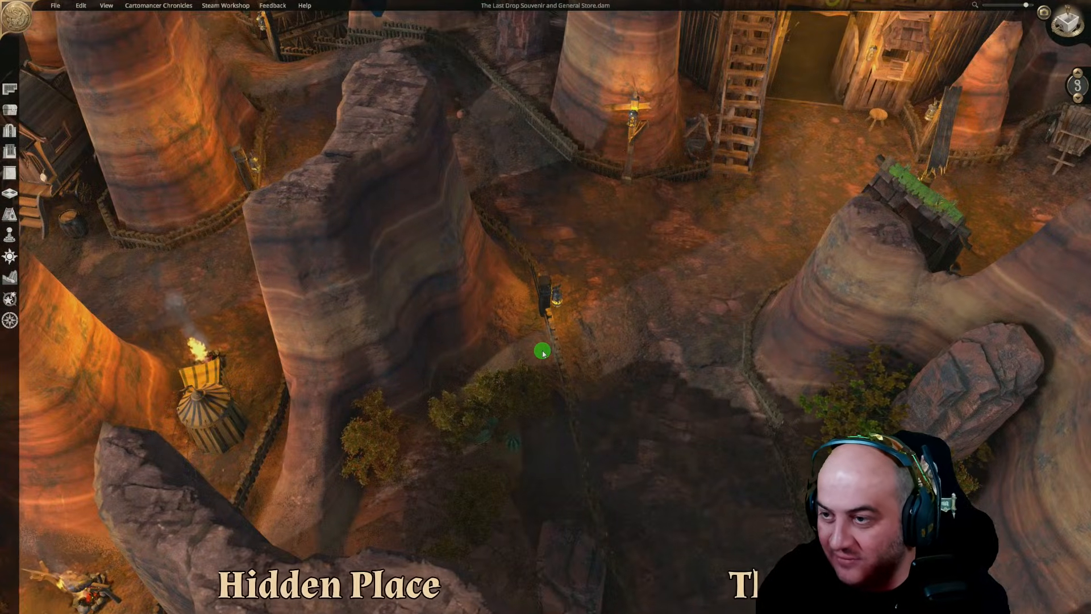
{"action": "left_click", "coordinate": [542, 352]}
{"action": "left_click_drag", "start_coordinate": [533, 318], "coordinate": [526, 268]}
Place another copy of the lantern post across the passage beside the rock cone near the shed, and rotate its lantern towards the path
{"action": "left_click", "coordinate": [520, 344]}
{"action": "key", "text": "d"}
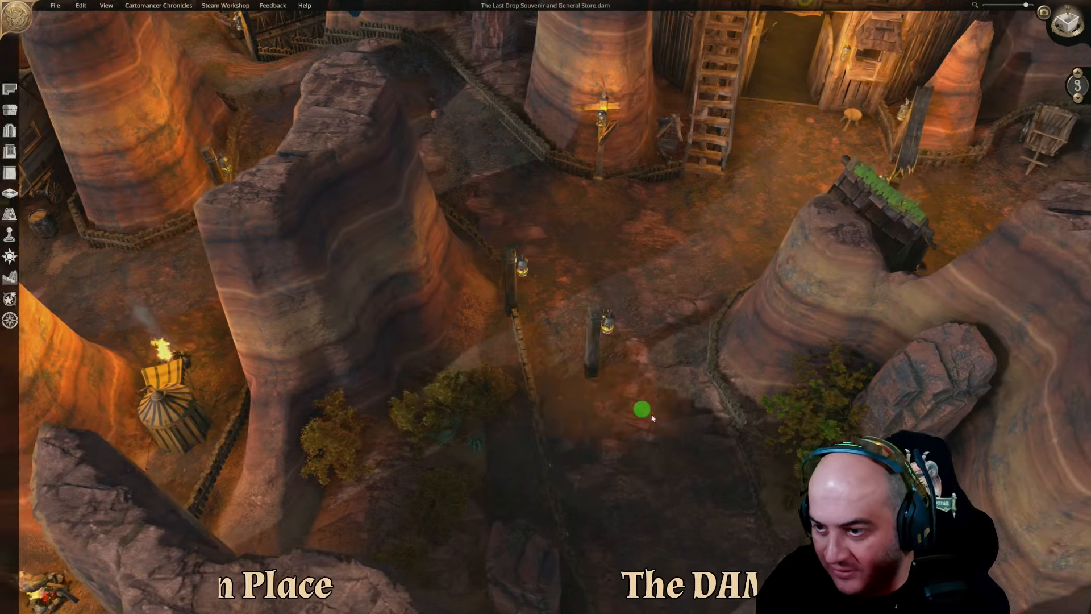
{"action": "key", "text": "w"}
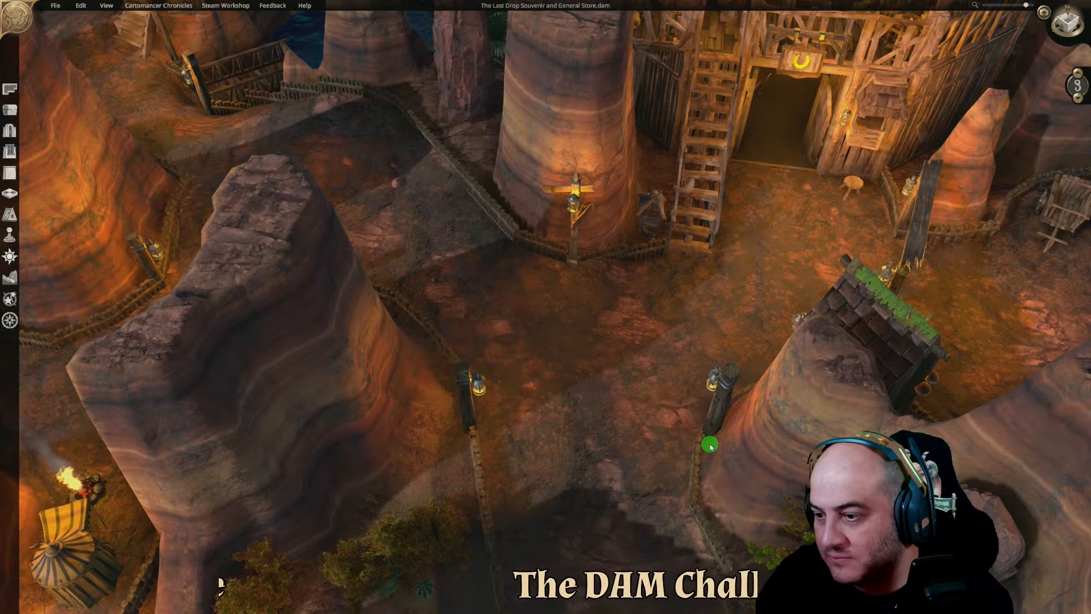
{"action": "left_click", "coordinate": [708, 444]}
{"action": "left_click", "coordinate": [584, 474]}
{"action": "middle_click_drag", "start_coordinate": [576, 470], "coordinate": [819, 418]}
{"action": "key", "text": "a"}
{"action": "left_click", "coordinate": [678, 272]}
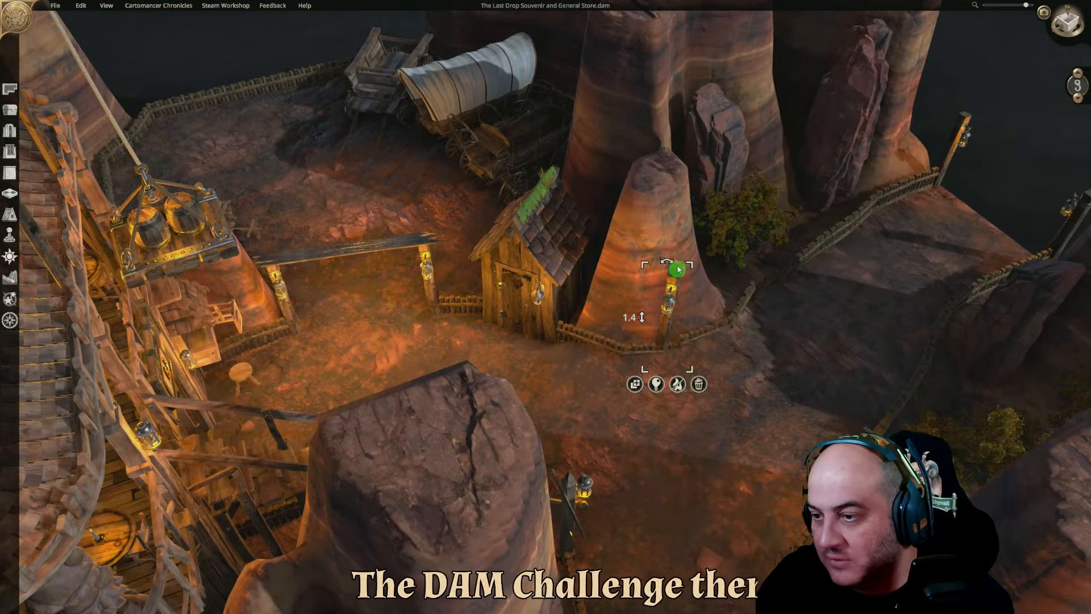
{"action": "left_click_drag", "start_coordinate": [672, 259], "coordinate": [656, 260]}
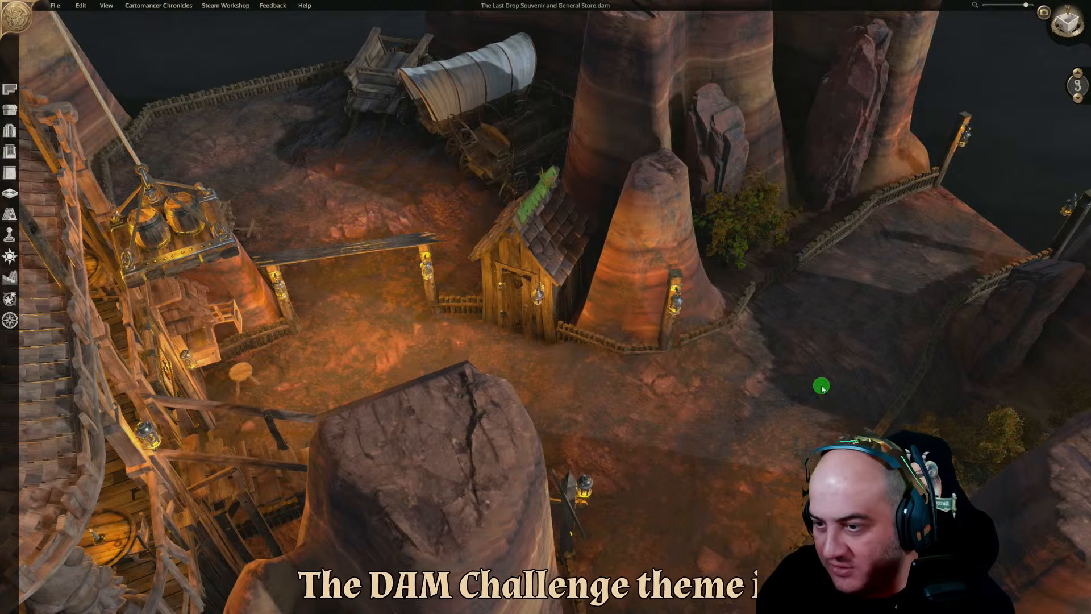
Review the lit passage and the store facade from the forecourt for spots that need more props
{"action": "middle_click_drag", "start_coordinate": [822, 388], "coordinate": [709, 371]}
{"action": "left_click_drag", "start_coordinate": [723, 402], "coordinate": [760, 344]}
{"action": "middle_click_drag", "start_coordinate": [689, 523], "coordinate": [448, 507]}
{"action": "key", "text": "s"}
{"action": "key", "text": "w"}
{"action": "key", "text": "w"}
{"action": "scroll", "coordinate": [478, 510], "scroll_direction": "down", "scroll_amount": 3}
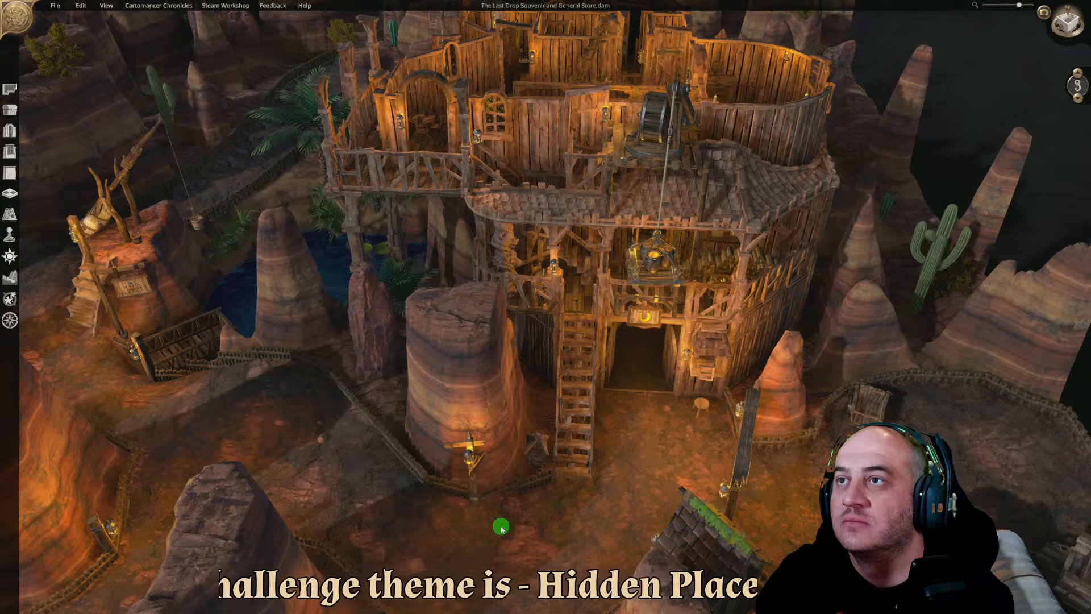
{"action": "scroll", "coordinate": [503, 526], "scroll_direction": "down", "scroll_amount": 2}
{"action": "key", "text": "s"}
{"action": "scroll", "coordinate": [528, 518], "scroll_direction": "up", "scroll_amount": 3}
{"action": "key", "text": "w"}
Find a hanging signpost by searching for "sign", place it atop the rock pillar beside the store stairs, and adjust its rotation and height to 5.3
{"action": "left_click", "coordinate": [26, 112]}
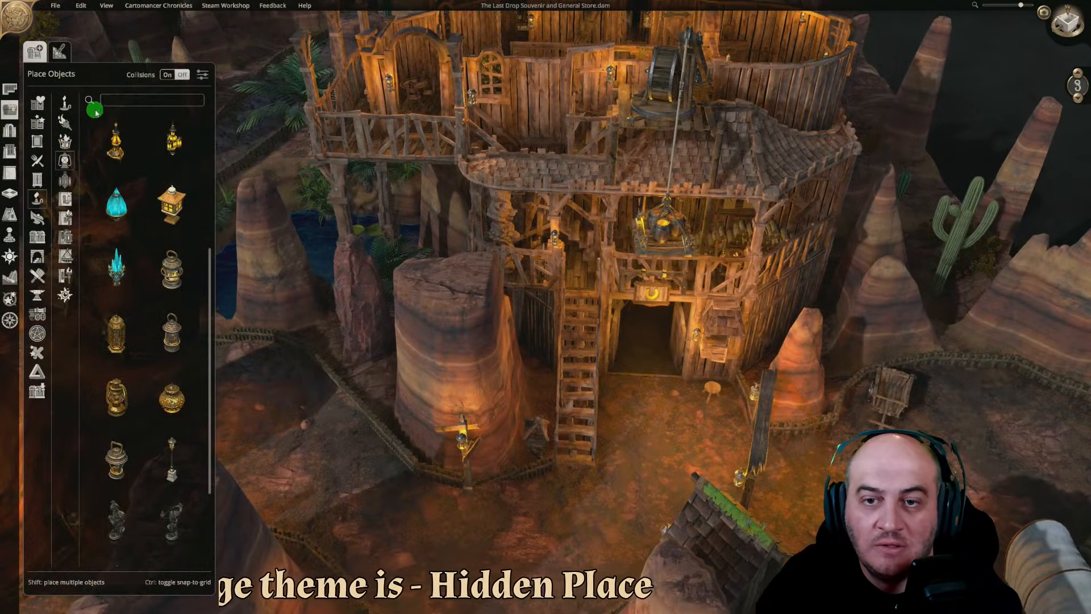
{"action": "type", "text": "sign"}
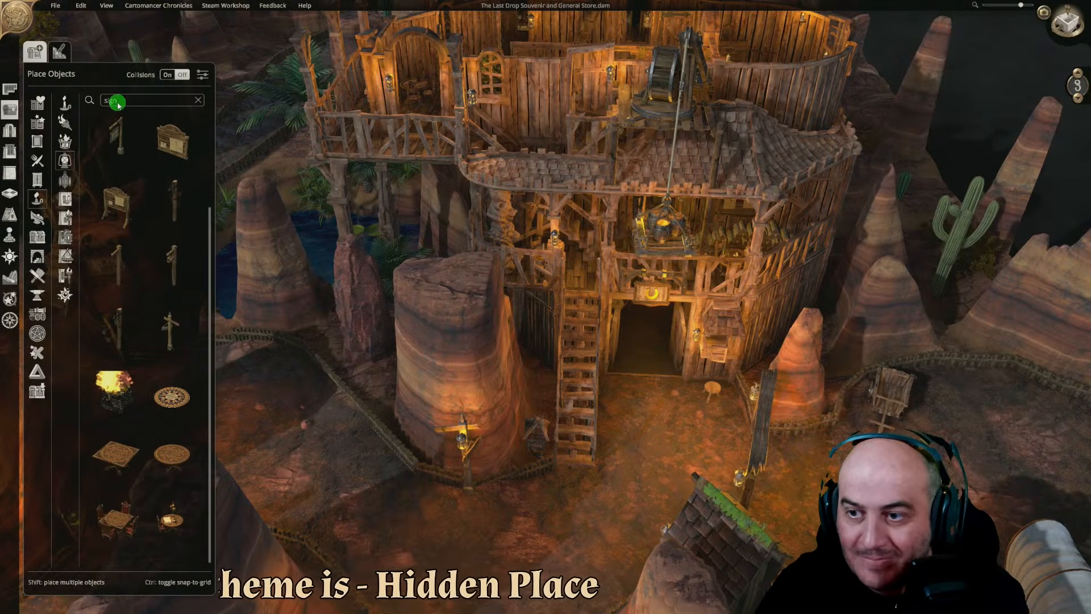
{"action": "left_click", "coordinate": [112, 158]}
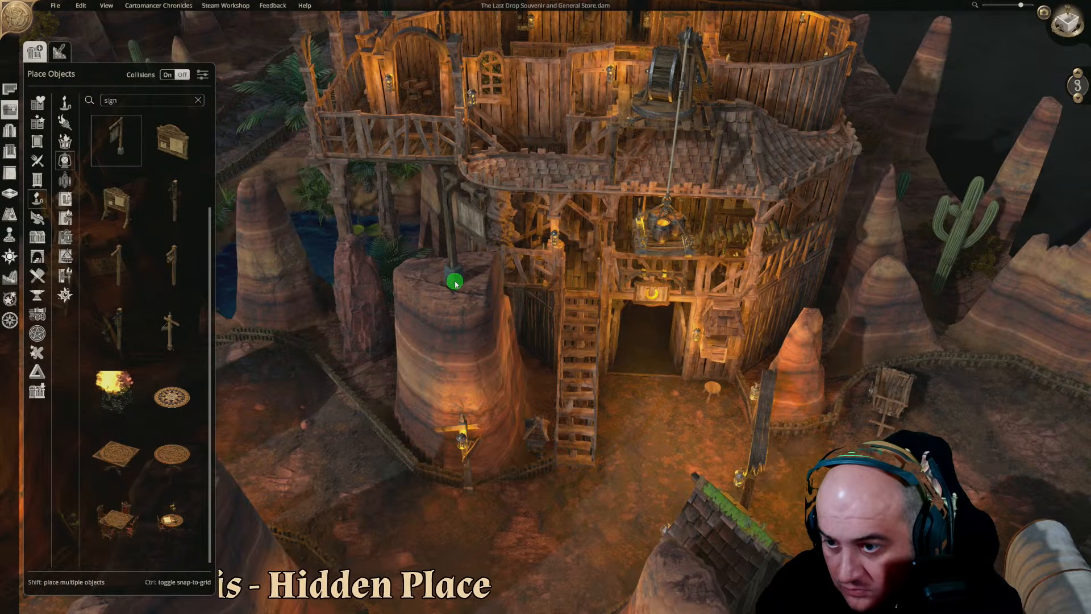
{"action": "left_click", "coordinate": [448, 287]}
{"action": "left_click_drag", "start_coordinate": [448, 287], "coordinate": [423, 245]}
{"action": "left_click_drag", "start_coordinate": [427, 256], "coordinate": [429, 243]}
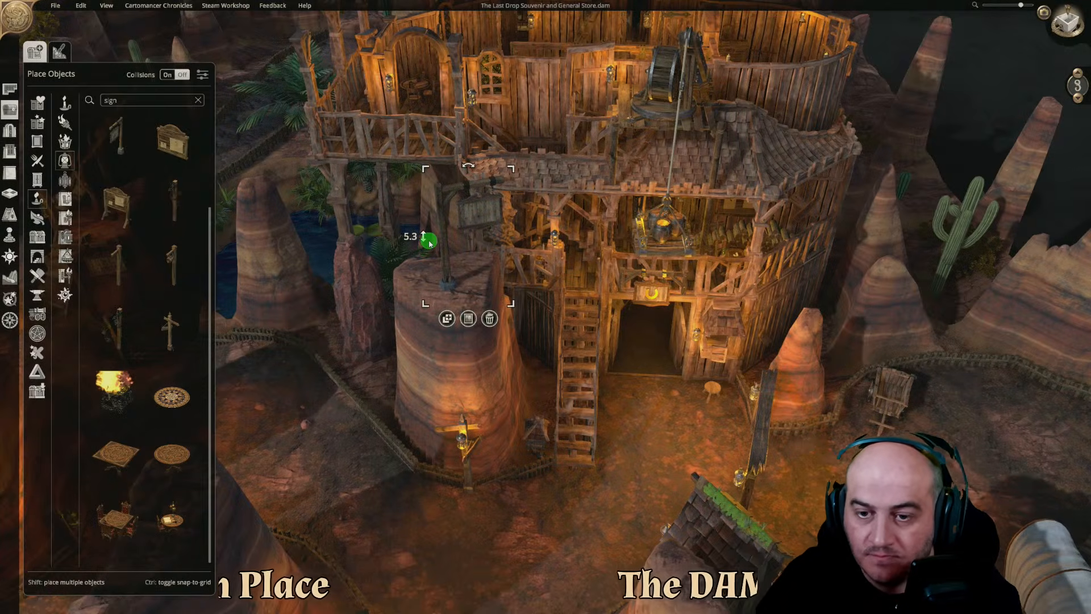
Browse the abstract shapes and switch the map's exterior lighting from night to the daytime preset
{"action": "left_click", "coordinate": [10, 277]}
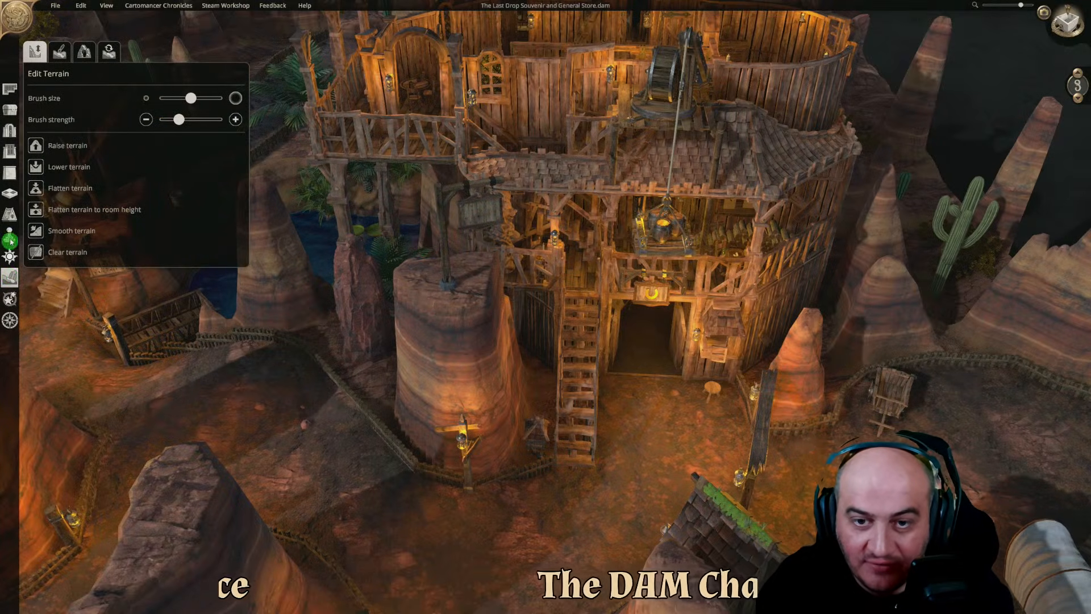
{"action": "left_click", "coordinate": [10, 110]}
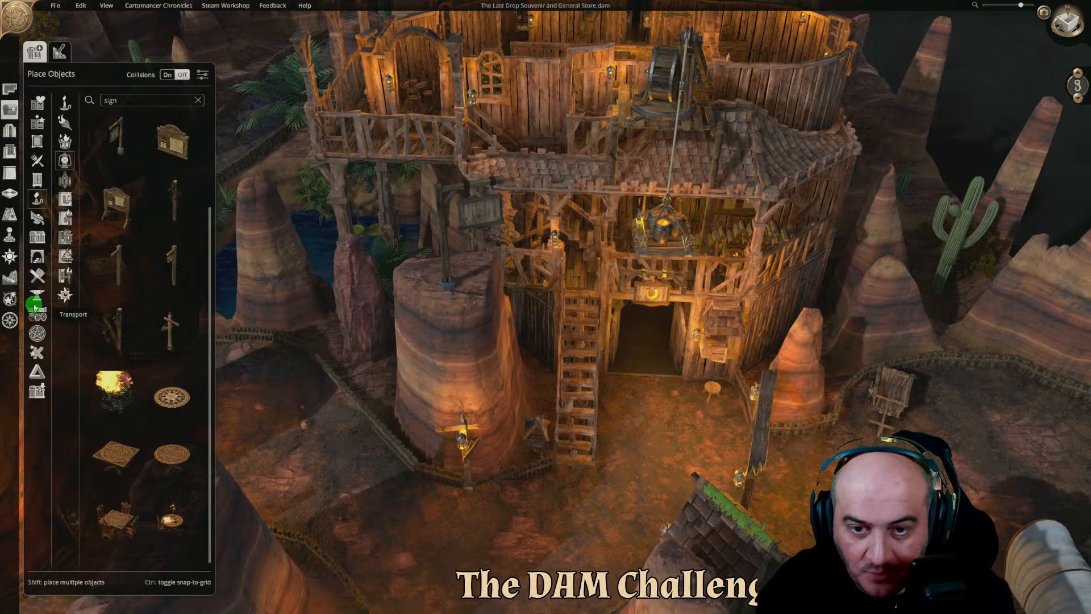
{"action": "left_click", "coordinate": [37, 371]}
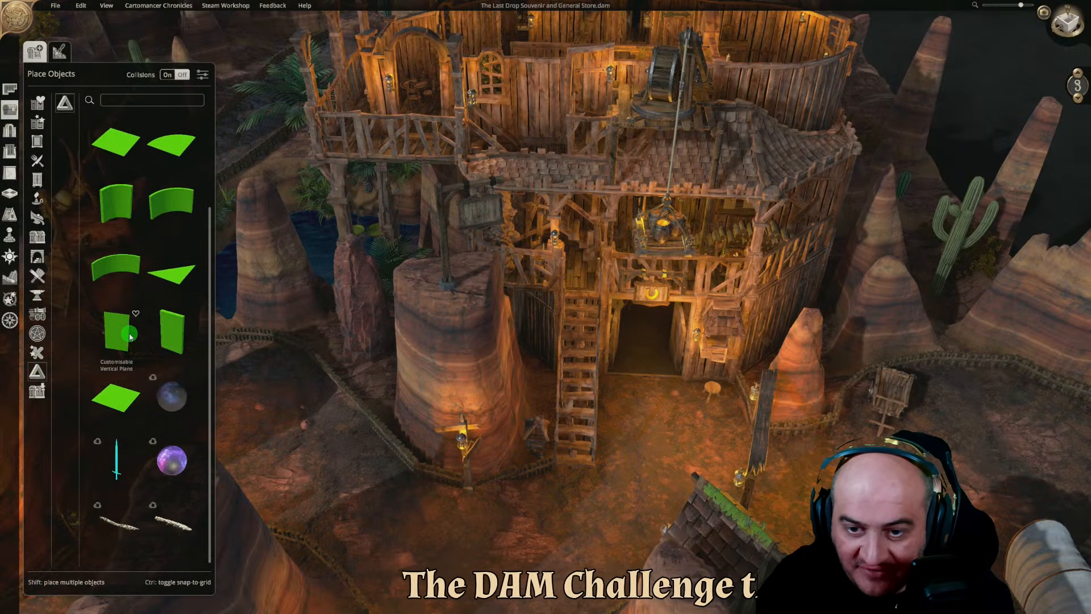
{"action": "left_click", "coordinate": [10, 255]}
{"action": "left_click", "coordinate": [43, 163]}
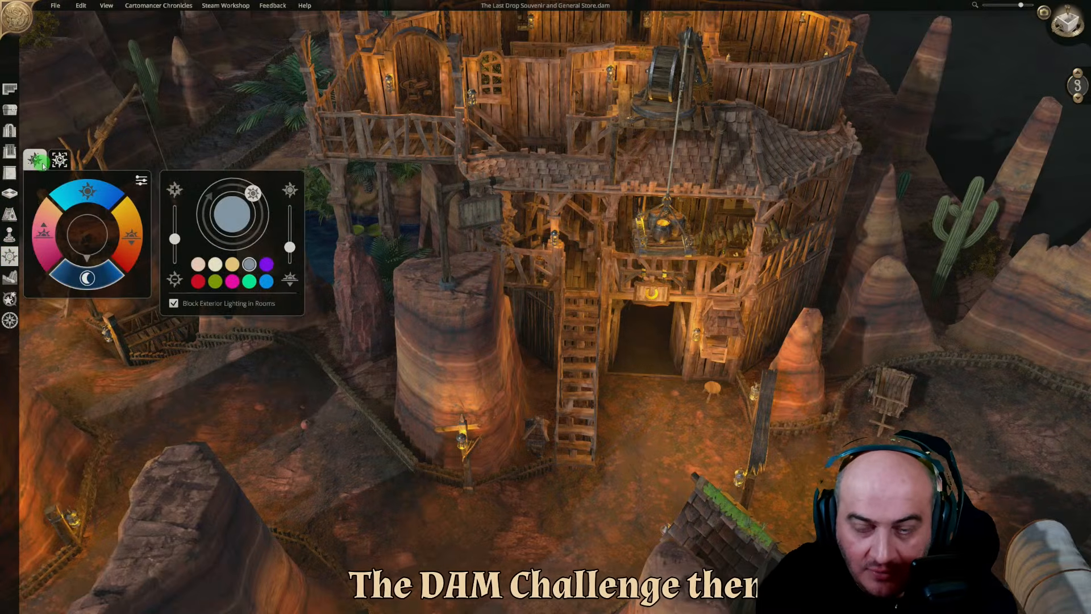
{"action": "left_click", "coordinate": [85, 193]}
{"action": "mouse_move", "coordinate": [369, 335]}
{"action": "right_mouse_down"}
{"action": "mouse_move", "coordinate": [452, 351]}
{"action": "mouse_move", "coordinate": [441, 360]}
{"action": "mouse_move", "coordinate": [449, 349]}
{"action": "mouse_move", "coordinate": [341, 338]}
{"action": "right_mouse_up"}
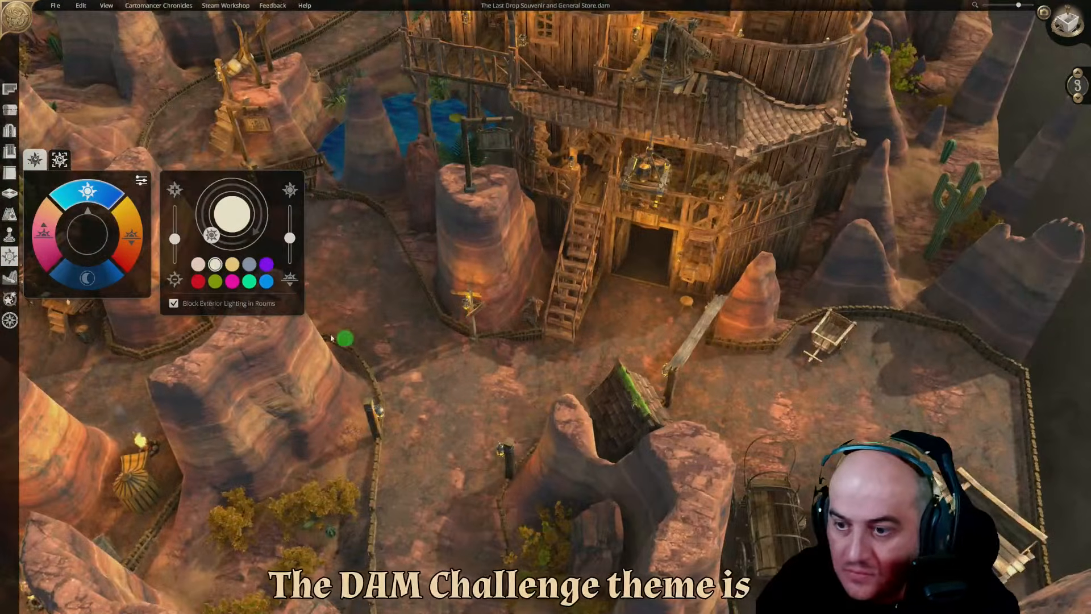
Place an upright abstract plane on the forecourt near the store stairs and apply the Last_drop_vertical image to it
{"action": "left_click", "coordinate": [9, 110]}
{"action": "left_click", "coordinate": [116, 332]}
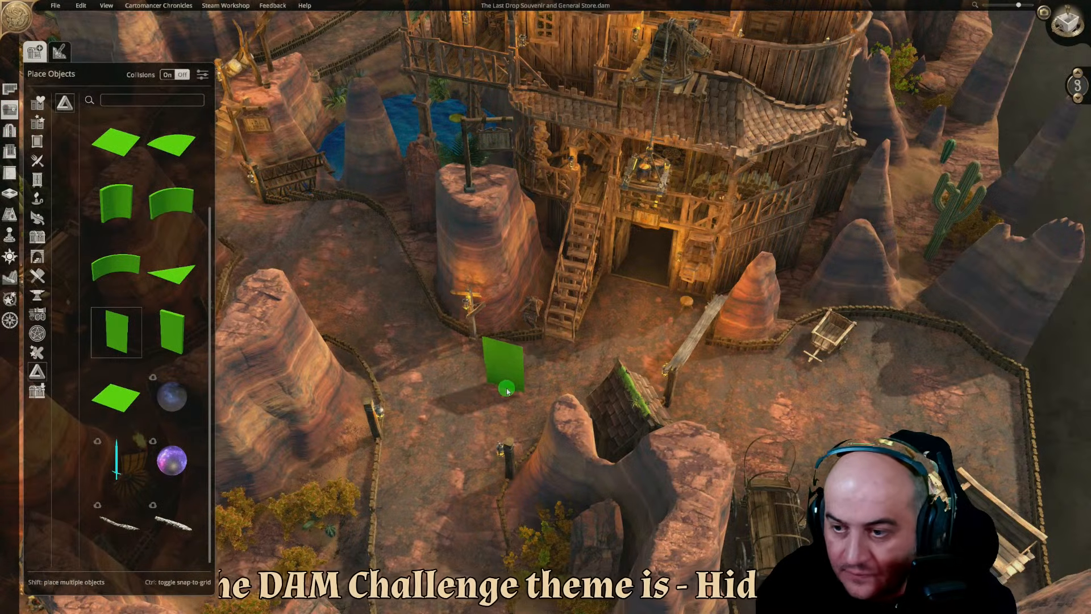
{"action": "left_click", "coordinate": [507, 391]}
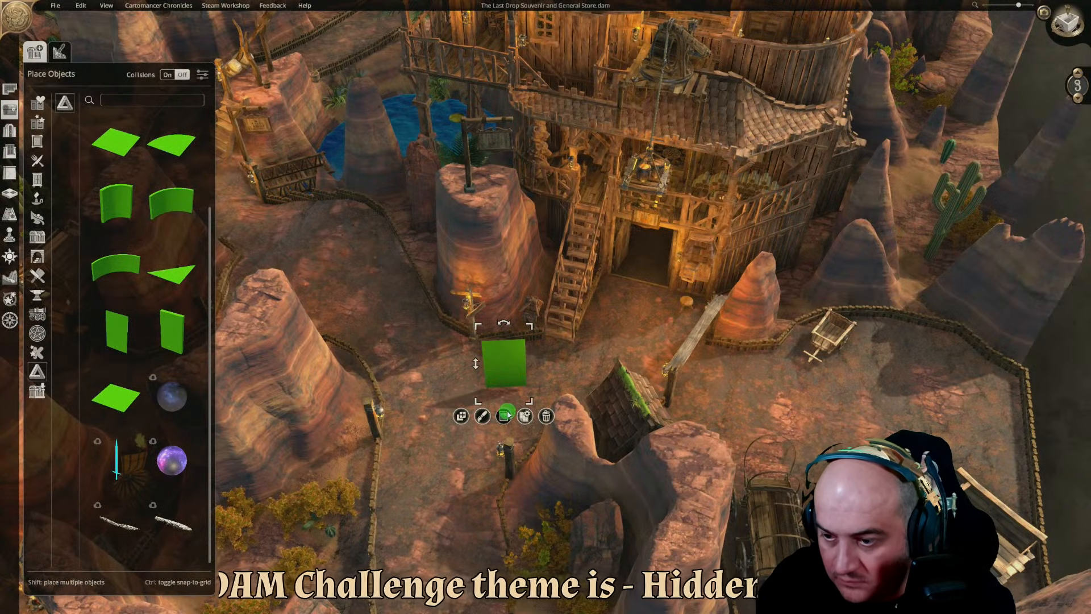
{"action": "left_click", "coordinate": [504, 416]}
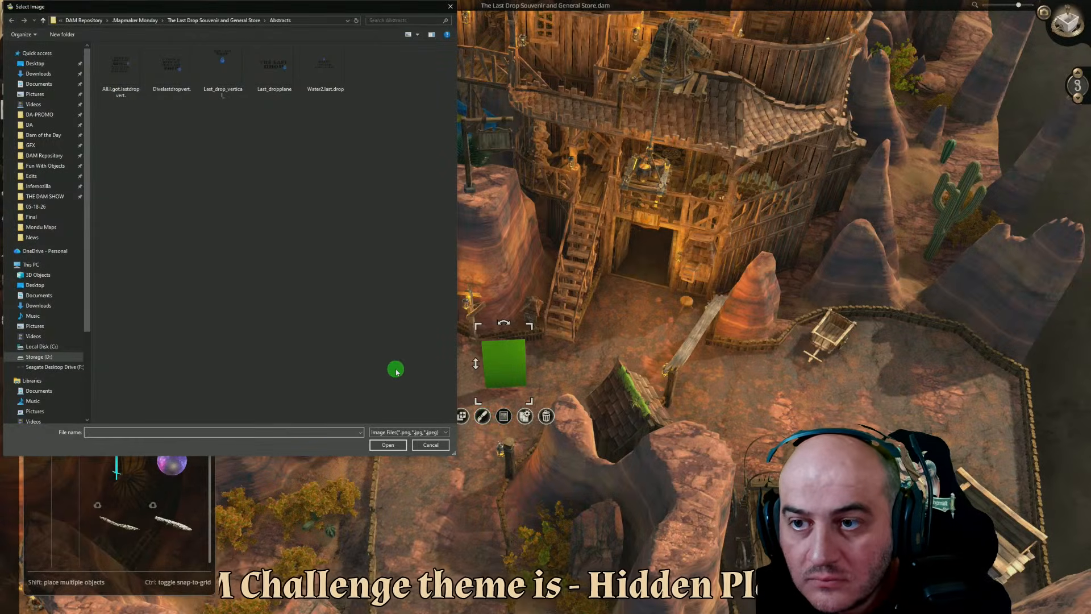
{"action": "double_click", "coordinate": [226, 74]}
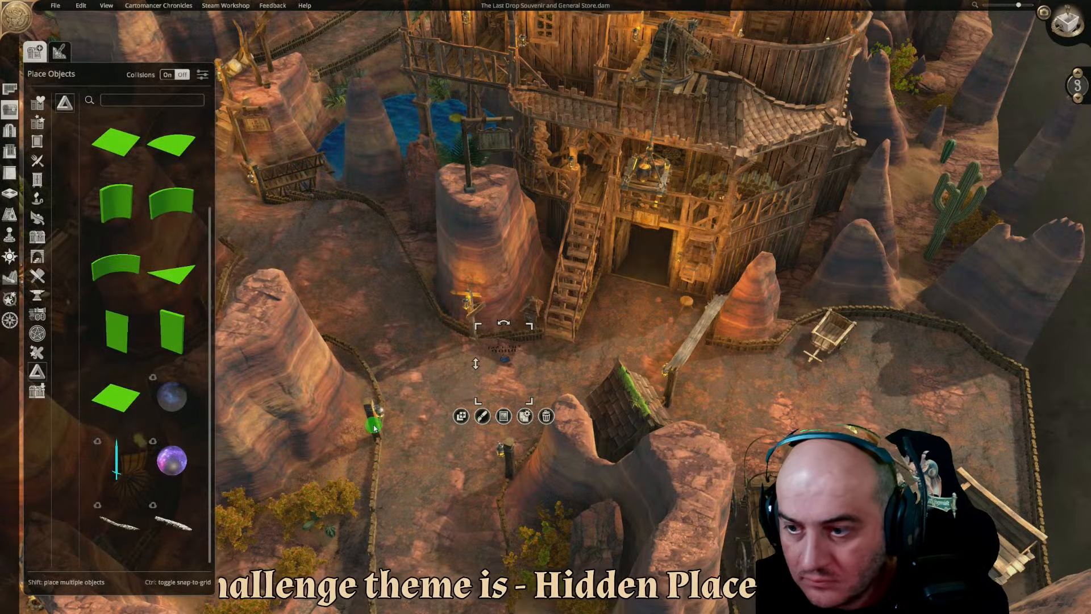
Move the logo plane onto the hanging signboard atop the rock pillar, scale it down to fit the board, and raise it to height 6
{"action": "scroll", "coordinate": [531, 431], "scroll_direction": "up", "scroll_amount": 5}
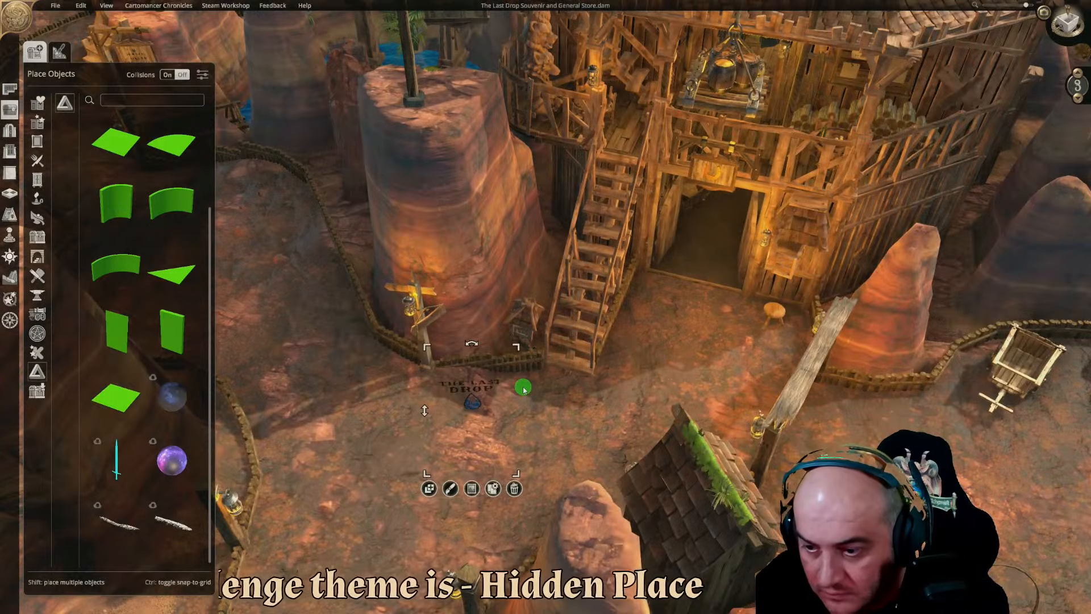
{"action": "left_click_drag", "start_coordinate": [487, 399], "coordinate": [451, 161]}
{"action": "left_click_drag", "start_coordinate": [373, 56], "coordinate": [427, 131]}
{"action": "left_click_drag", "start_coordinate": [392, 169], "coordinate": [382, 145]}
{"action": "left_click_drag", "start_coordinate": [384, 63], "coordinate": [428, 117]}
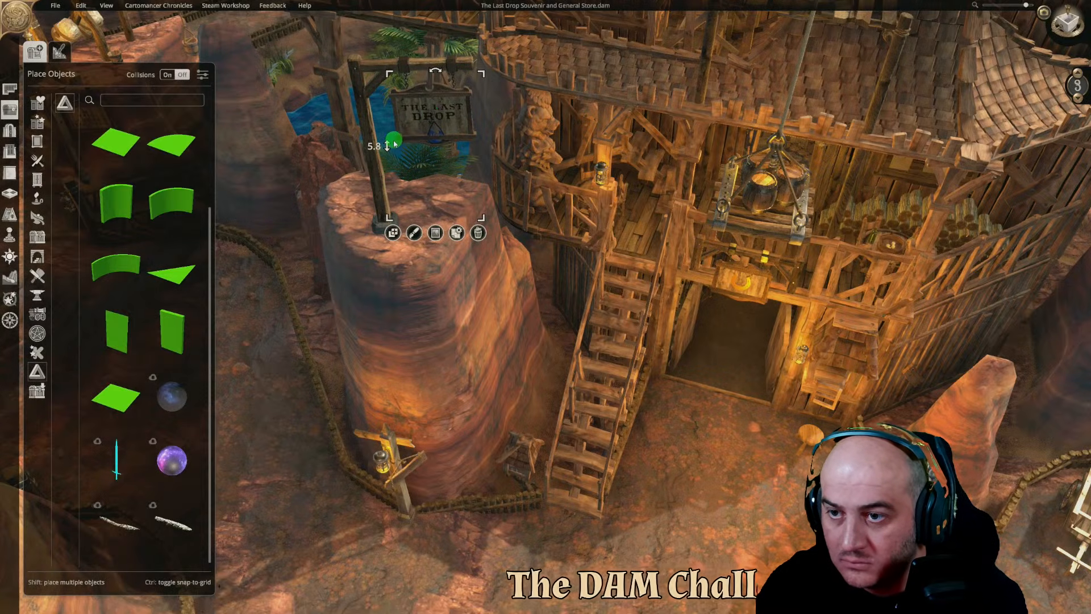
{"action": "left_click_drag", "start_coordinate": [388, 144], "coordinate": [388, 139]}
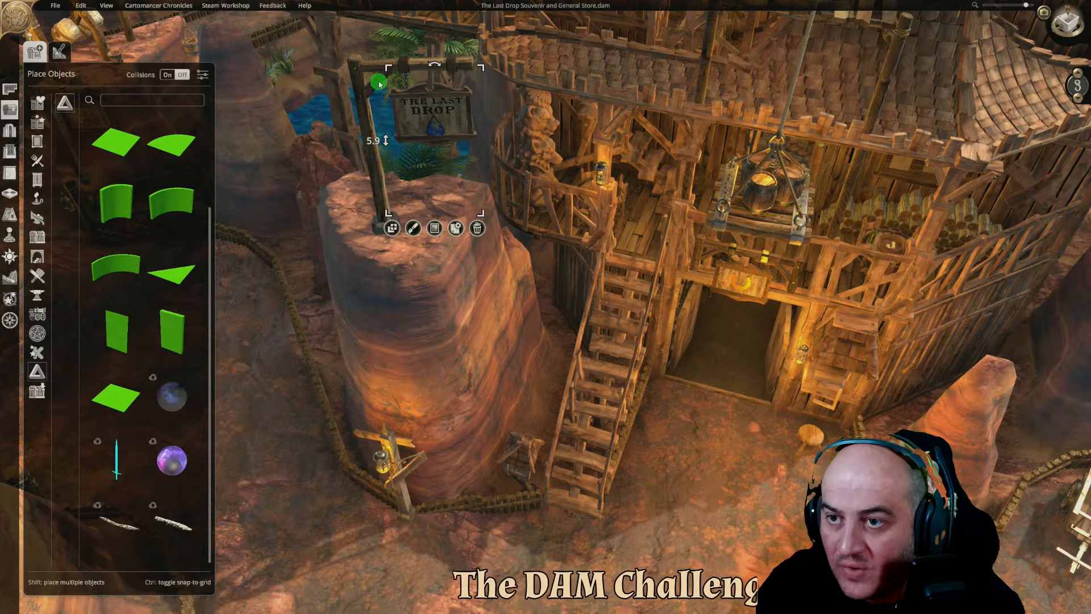
{"action": "left_click_drag", "start_coordinate": [387, 76], "coordinate": [396, 85]}
{"action": "left_click_drag", "start_coordinate": [396, 150], "coordinate": [391, 137]}
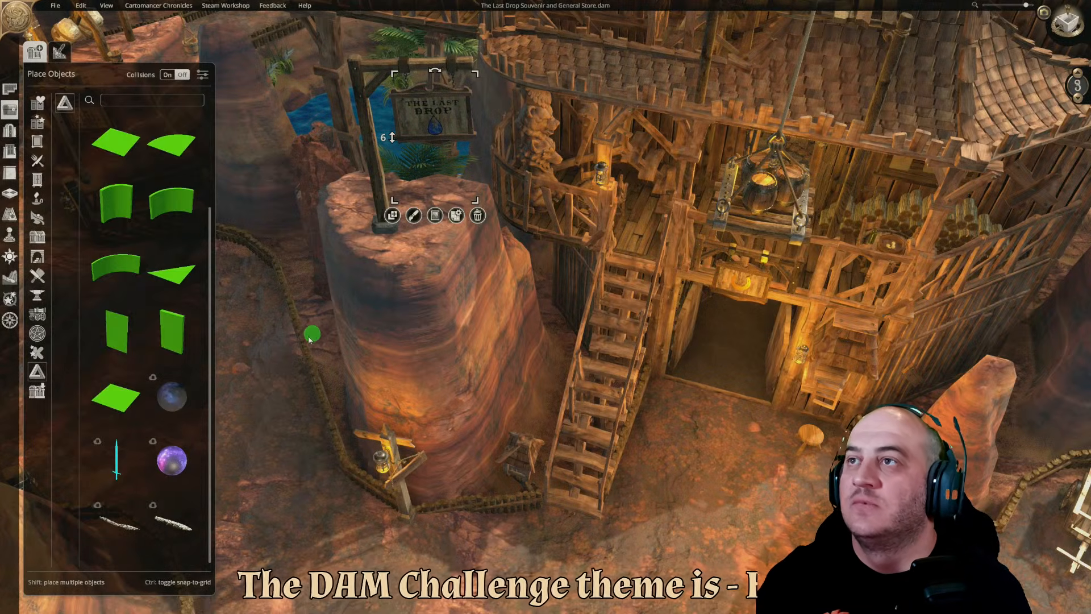
Shrink the logo plane slightly further on the signboard, set its height to 6.1, and select the hanging signpost
{"action": "left_click", "coordinate": [283, 365]}
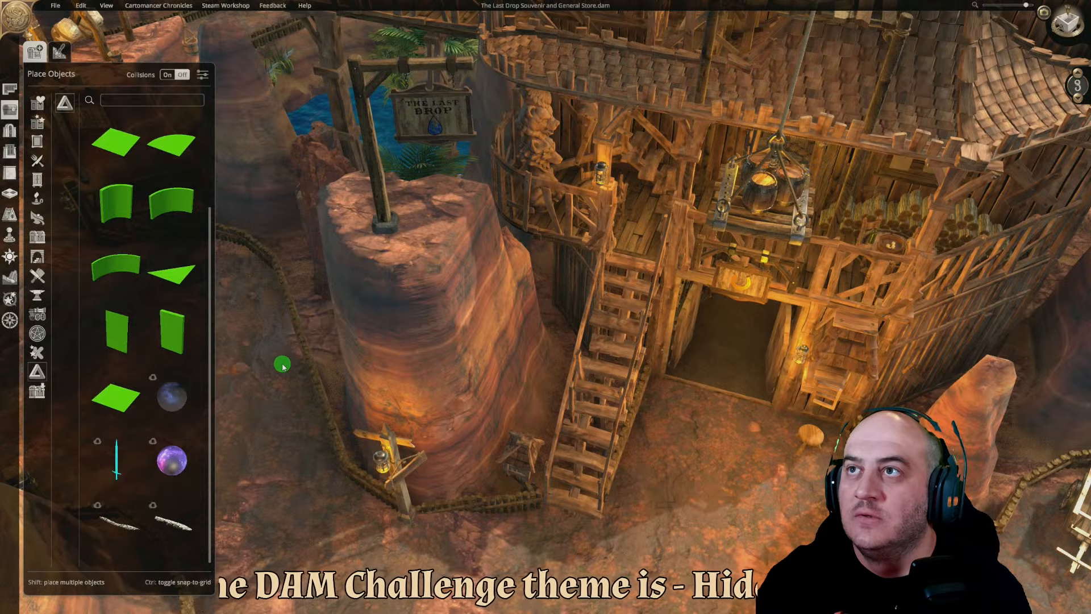
{"action": "left_click", "coordinate": [443, 126]}
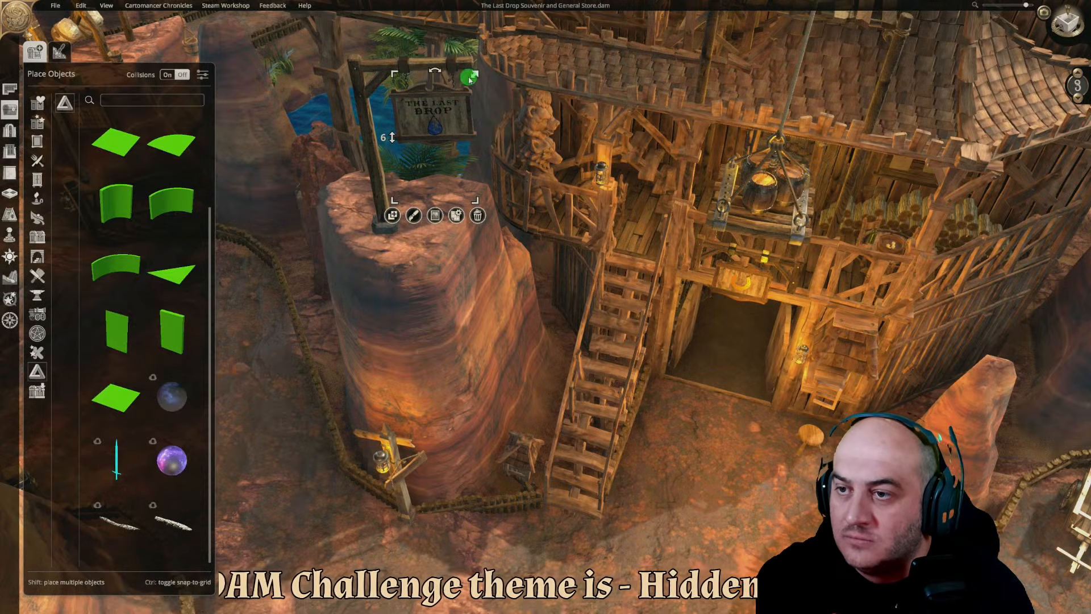
{"action": "left_click_drag", "start_coordinate": [470, 79], "coordinate": [468, 83]}
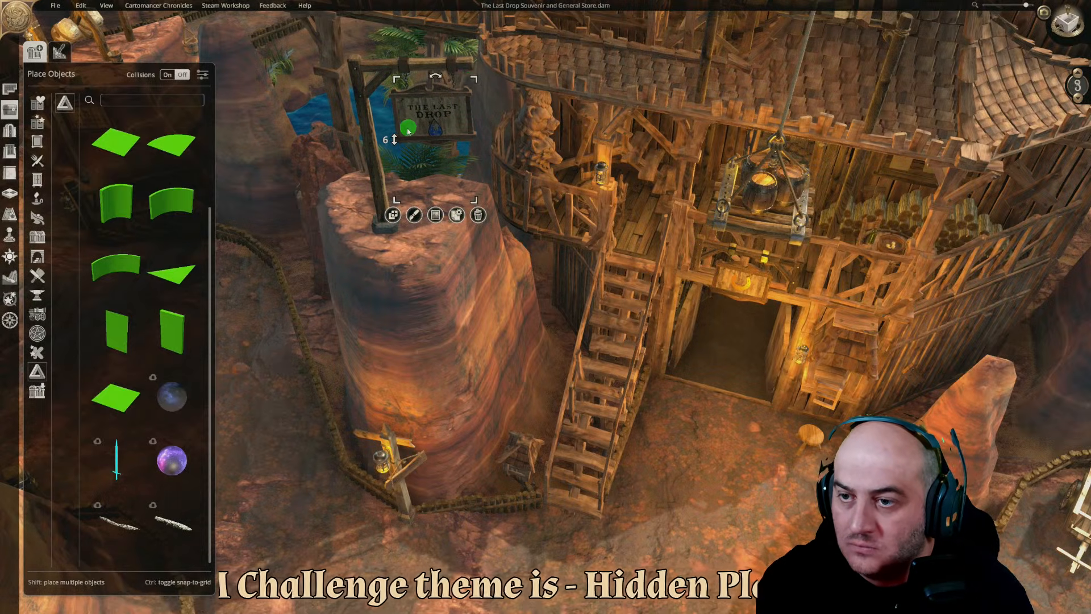
{"action": "left_click_drag", "start_coordinate": [396, 133], "coordinate": [397, 130]}
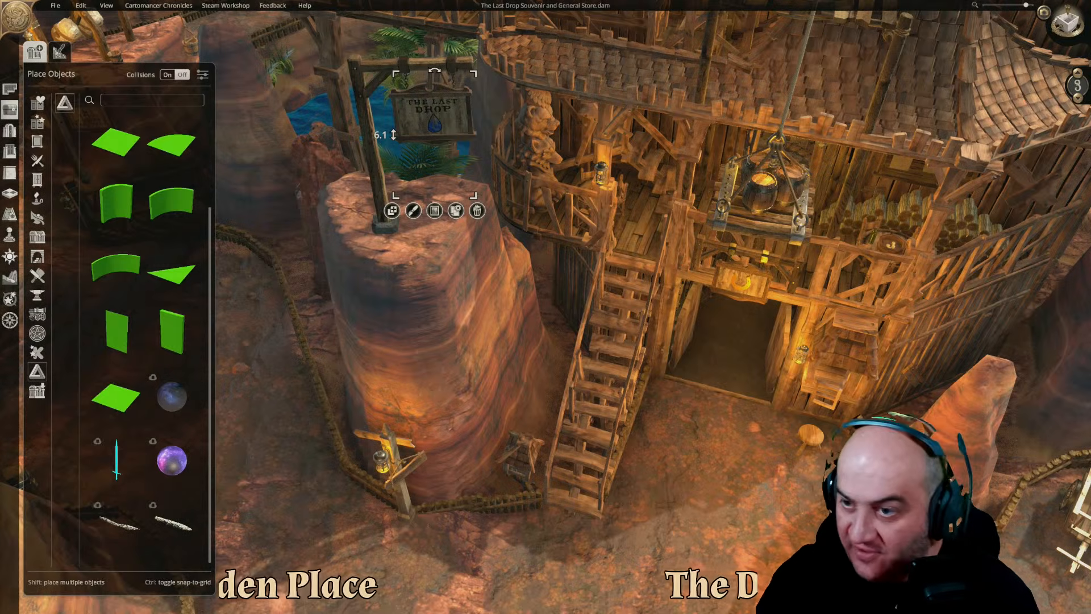
{"action": "left_click_drag", "start_coordinate": [288, 96], "coordinate": [402, 85]}
{"action": "left_click_drag", "start_coordinate": [396, 142], "coordinate": [395, 134]}
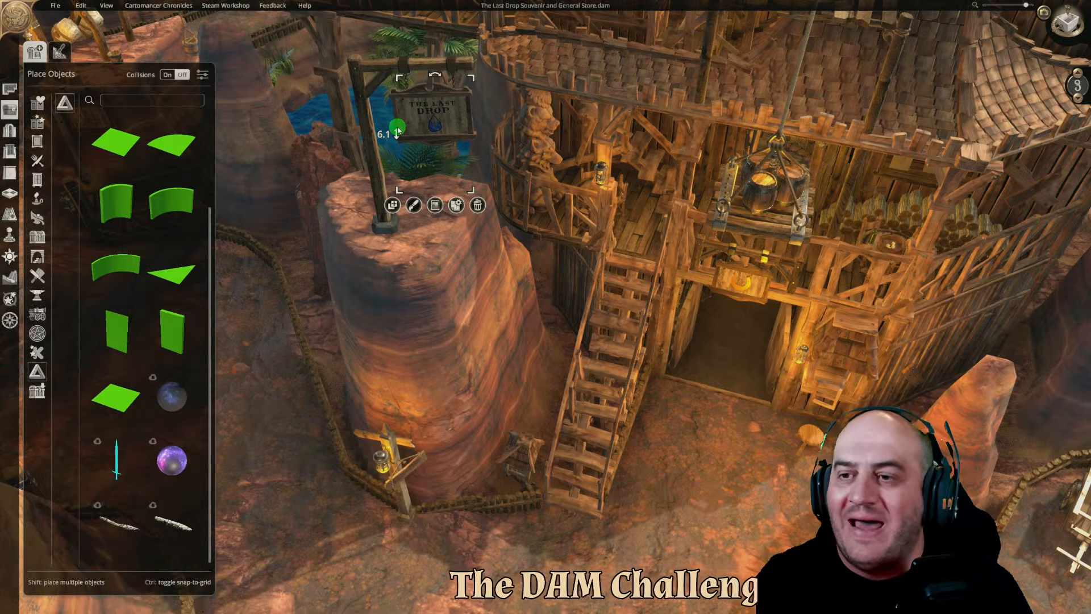
{"action": "left_click", "coordinate": [379, 225]}
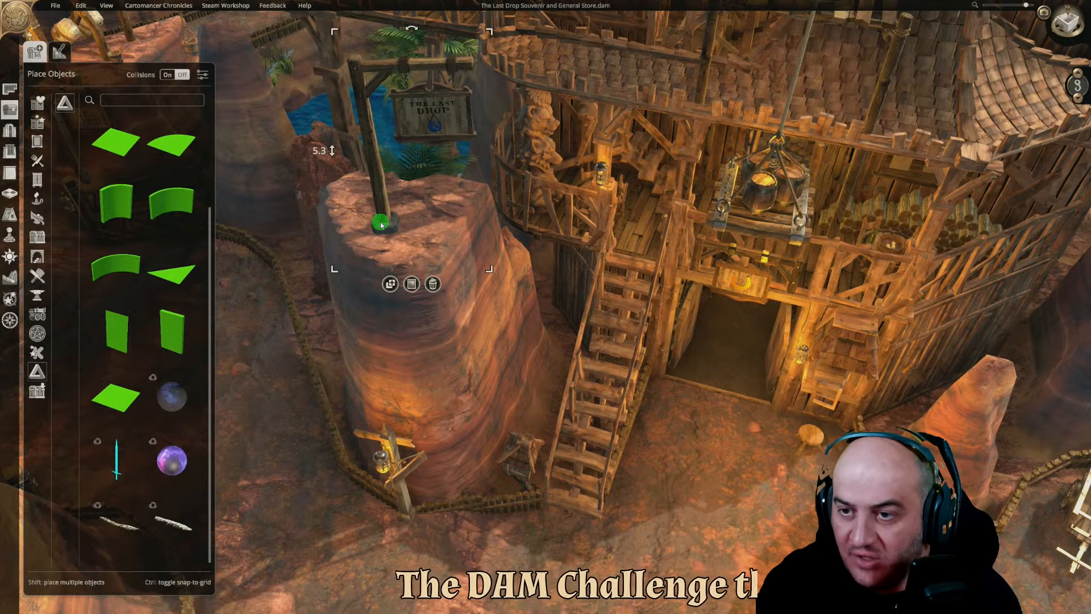
Adjust the positions of the signpost and the hanging "The Last Drop" sign on top of the rock pillar
{"action": "left_click_drag", "start_coordinate": [381, 225], "coordinate": [378, 218]}
{"action": "left_click", "coordinate": [430, 127]}
{"action": "left_click_drag", "start_coordinate": [431, 127], "coordinate": [430, 120]}
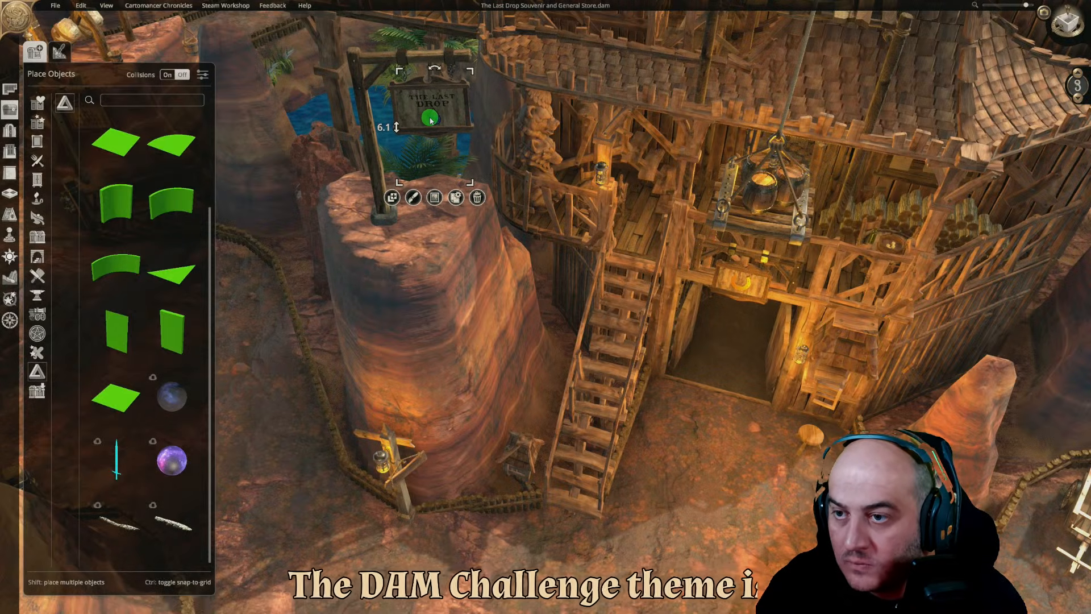
{"action": "left_click", "coordinate": [429, 243]}
Enlarge the signpost on the rock pillar and set its elevation to 5.1
{"action": "left_click", "coordinate": [368, 166]}
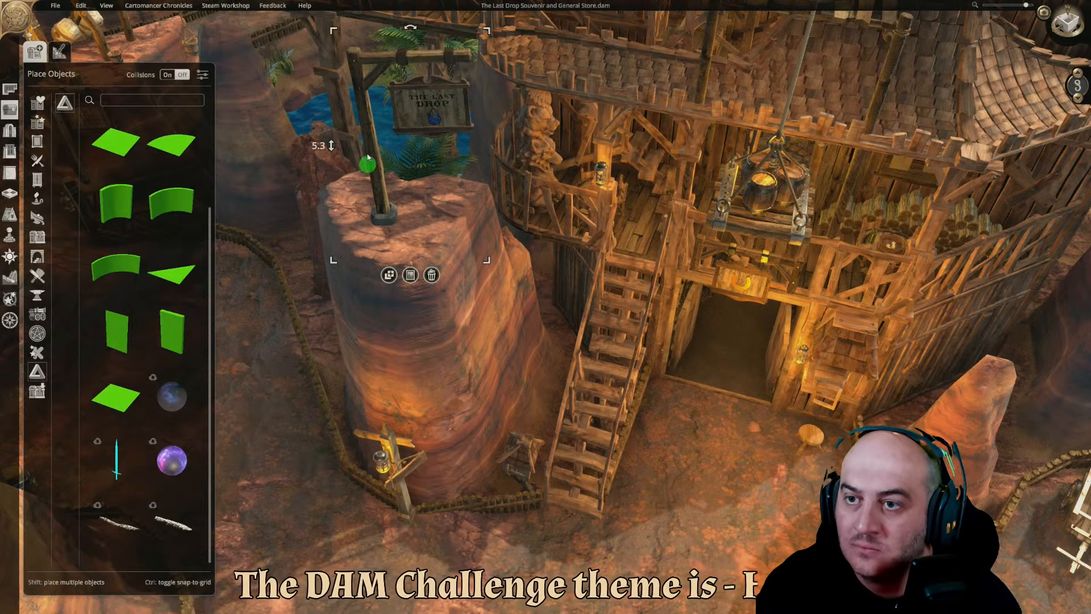
{"action": "left_click_drag", "start_coordinate": [338, 40], "coordinate": [314, 61]}
{"action": "left_click_drag", "start_coordinate": [310, 161], "coordinate": [312, 167]}
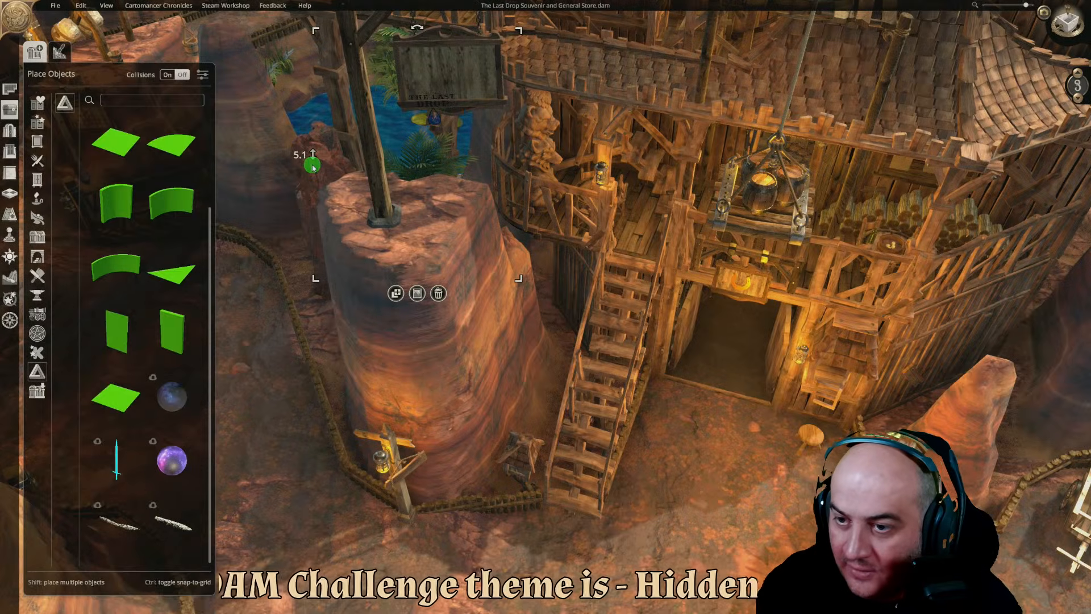
Refit the "The Last Drop" sign to the enlarged post, scaling it up and raising it to elevation 6.3
{"action": "left_click_drag", "start_coordinate": [378, 141], "coordinate": [403, 93]}
{"action": "left_click_drag", "start_coordinate": [476, 40], "coordinate": [397, 99]}
{"action": "left_click_drag", "start_coordinate": [484, 30], "coordinate": [498, 27]}
{"action": "left_click_drag", "start_coordinate": [393, 99], "coordinate": [392, 105]}
{"action": "key", "text": "s"}
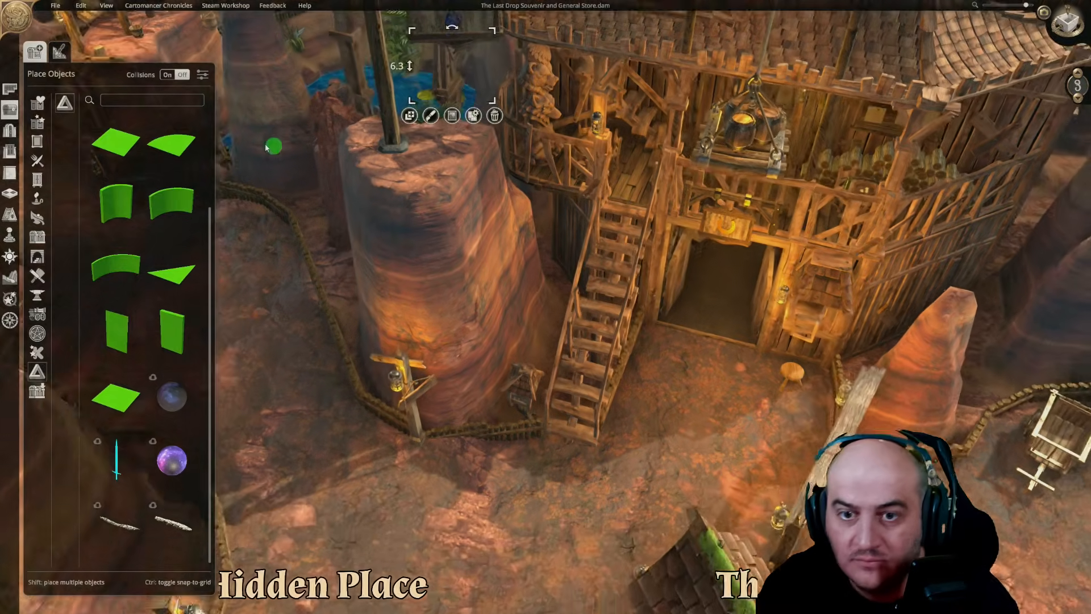
{"action": "key", "text": "a"}
{"action": "key", "text": "w"}
{"action": "key", "text": "w"}
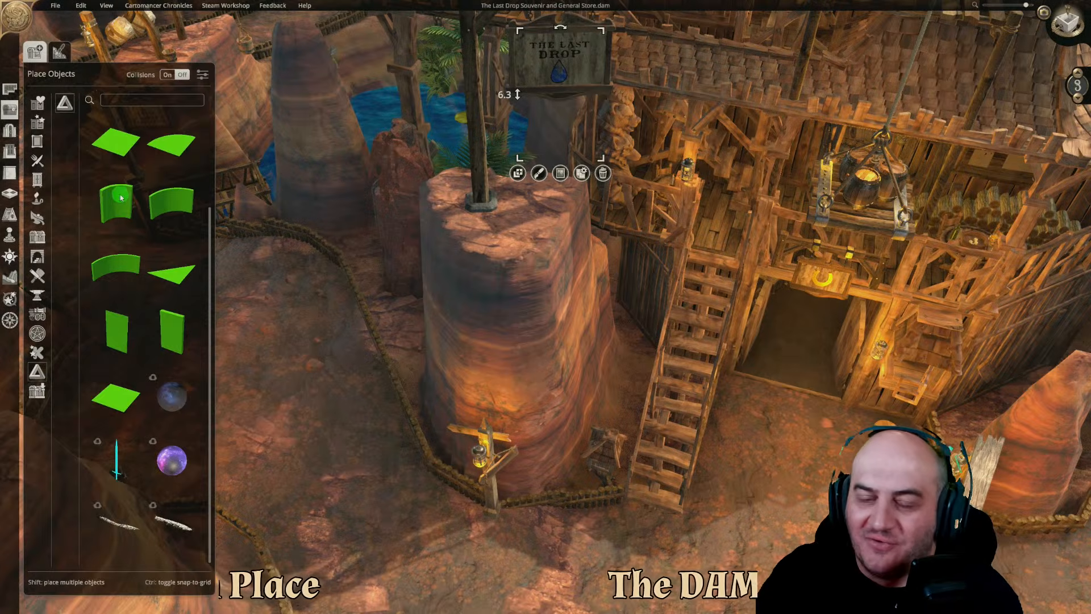
{"action": "left_click", "coordinate": [39, 197]}
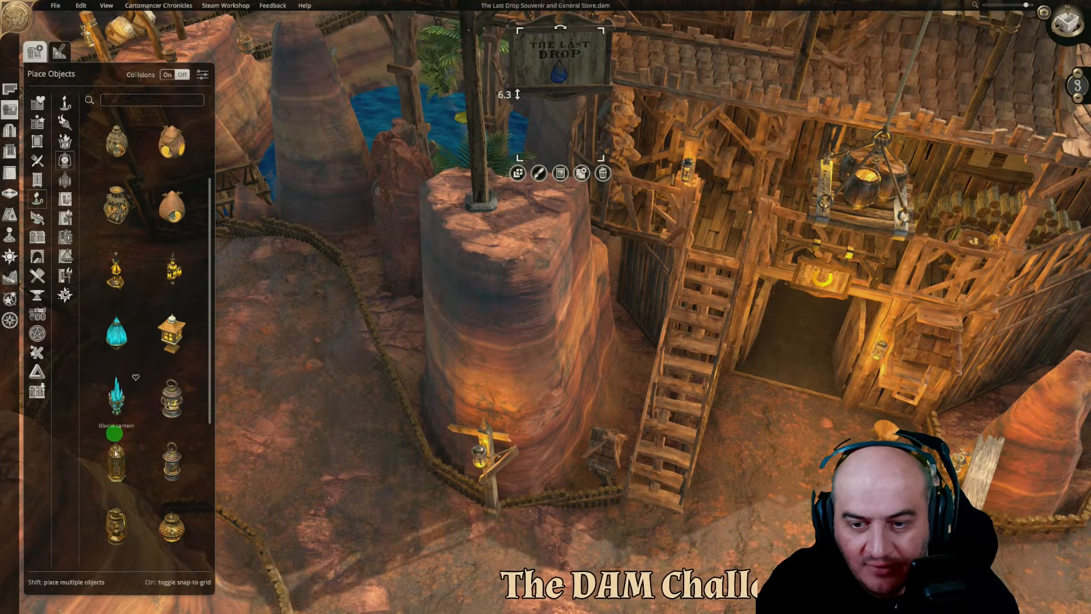
{"action": "left_click", "coordinate": [115, 99]}
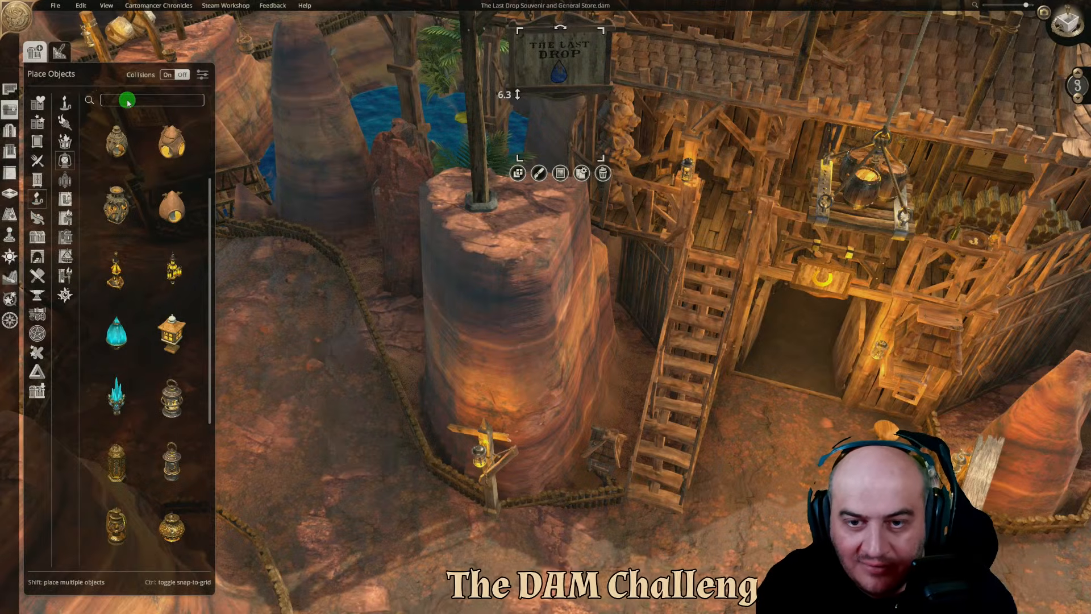
{"action": "type", "text": "bul"}
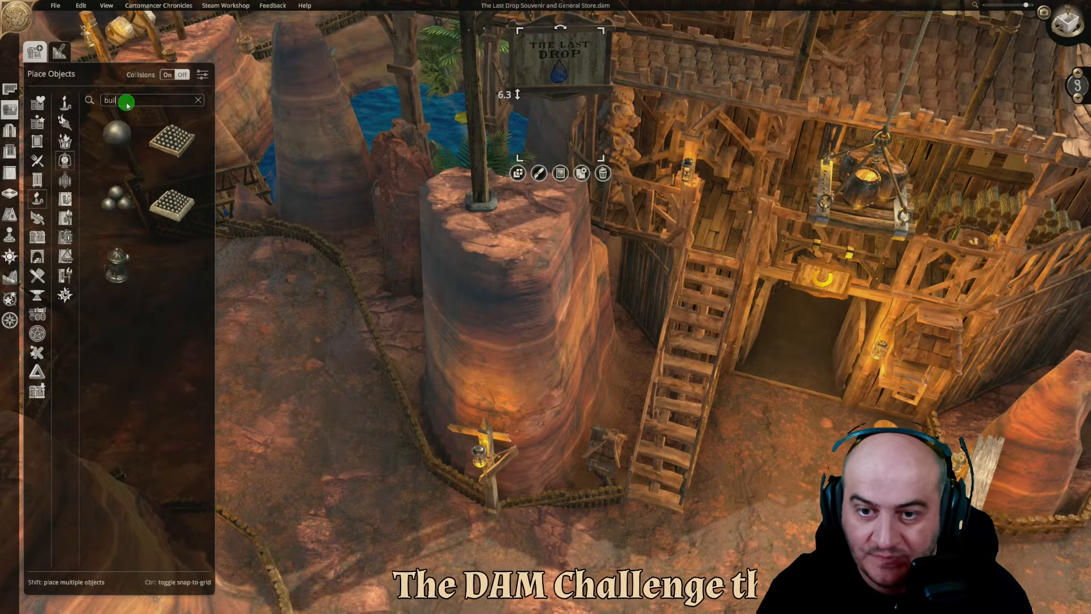
{"action": "type", "text": "ls"}
{"action": "left_click_drag", "start_coordinate": [148, 148], "coordinate": [541, 258]}
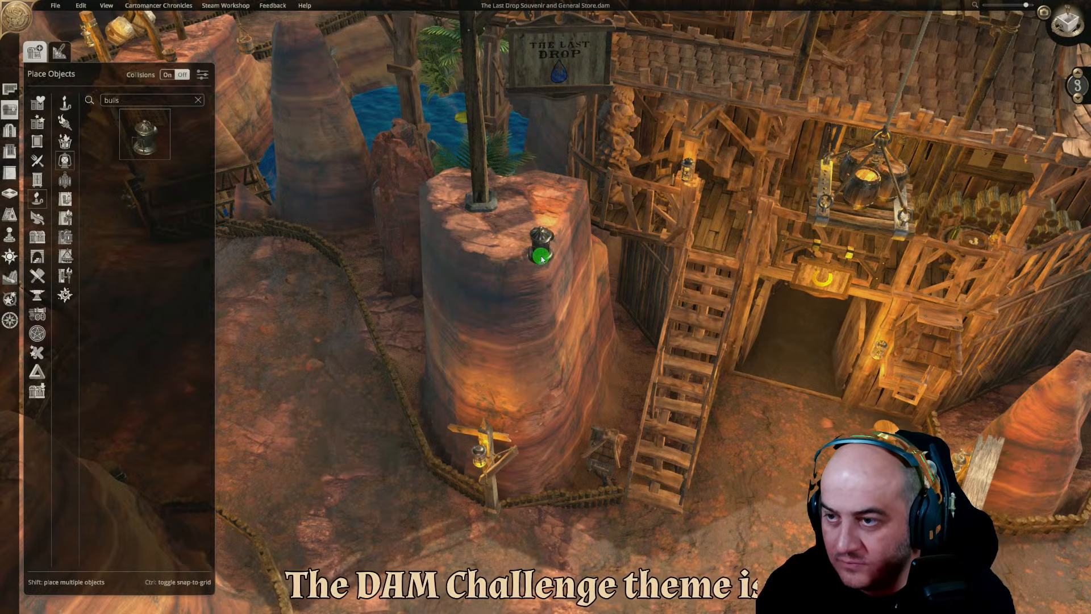
Place an abstract spotlight on top of the rock pillar, aimed at the "The Last Drop" sign, at elevation 5.5
{"action": "left_click", "coordinate": [10, 256]}
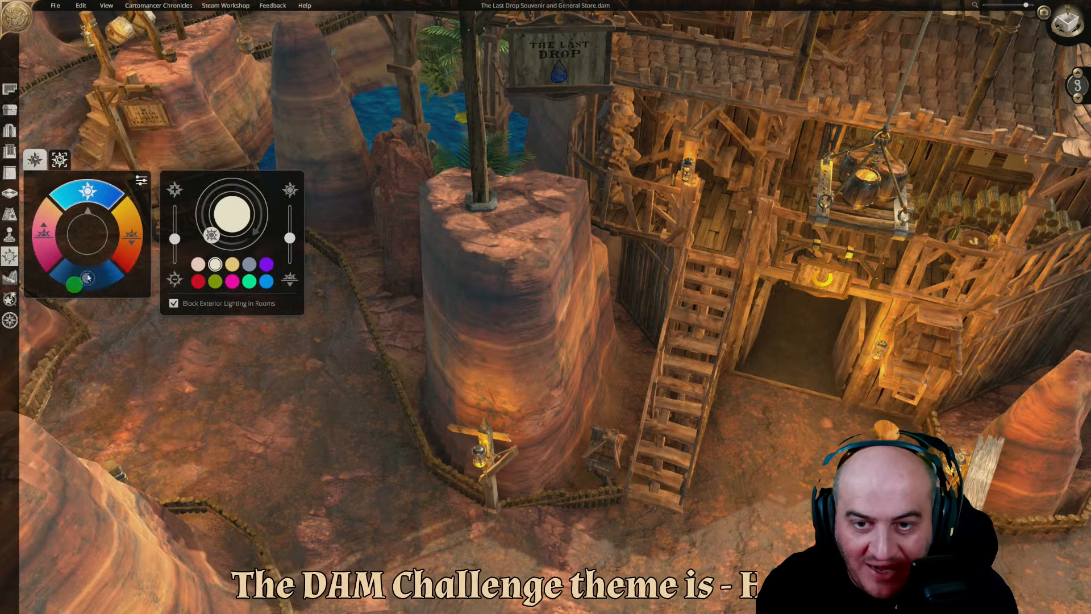
{"action": "left_click", "coordinate": [59, 160]}
{"action": "left_click", "coordinate": [126, 256]}
{"action": "middle_click_drag", "start_coordinate": [463, 280], "coordinate": [498, 342]}
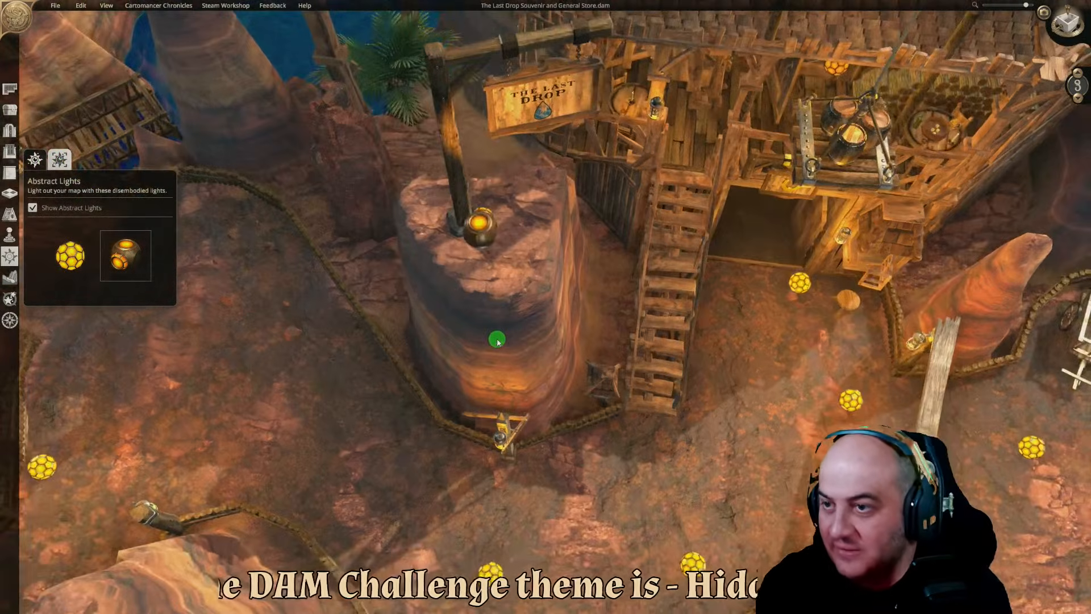
{"action": "key", "text": "d"}
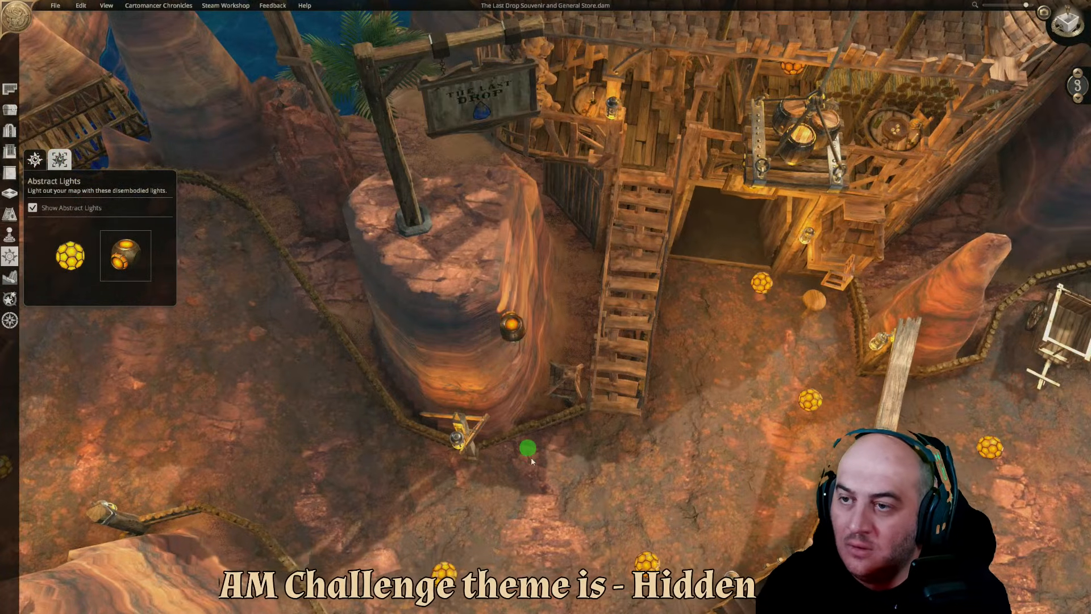
{"action": "left_click", "coordinate": [515, 360]}
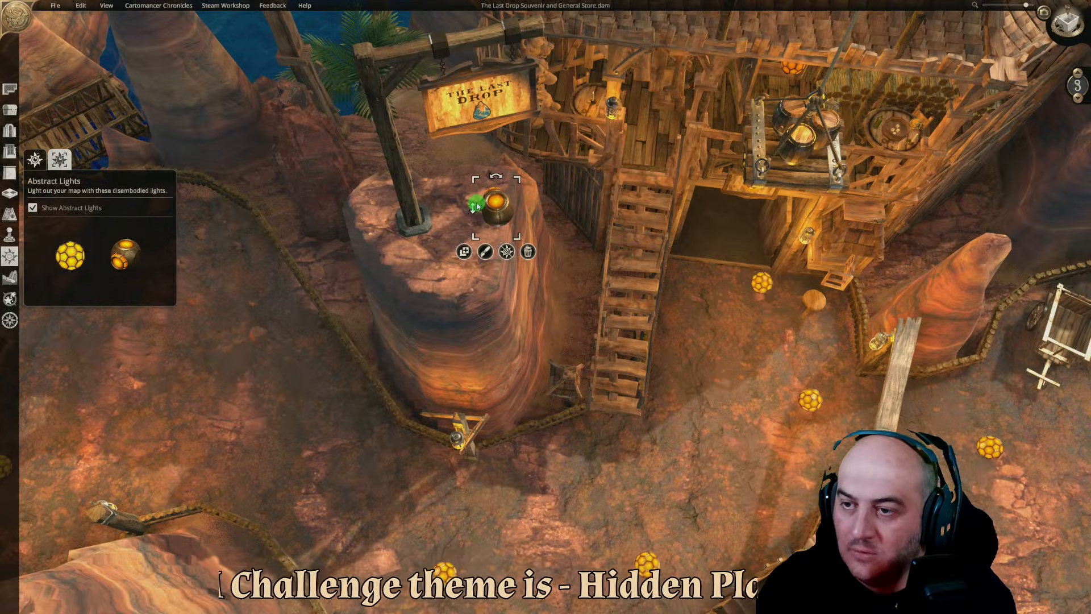
{"action": "left_click_drag", "start_coordinate": [494, 199], "coordinate": [508, 238]}
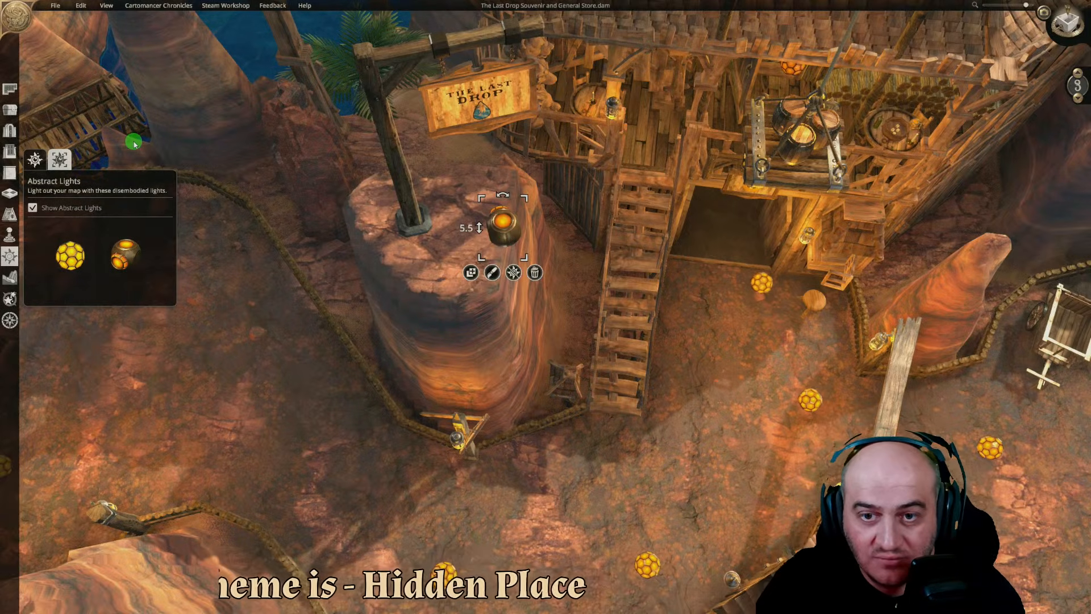
Place a spiked metal brazier on the rock pillar beside the spotlight and shift the signpost and sign away from it
{"action": "left_click", "coordinate": [11, 108]}
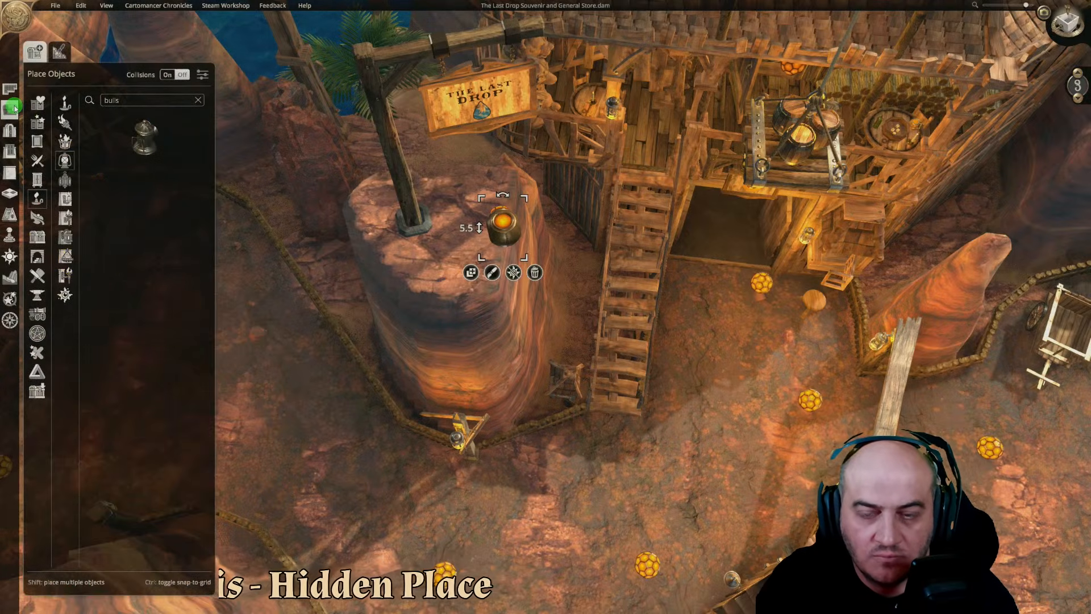
{"action": "left_click", "coordinate": [66, 142]}
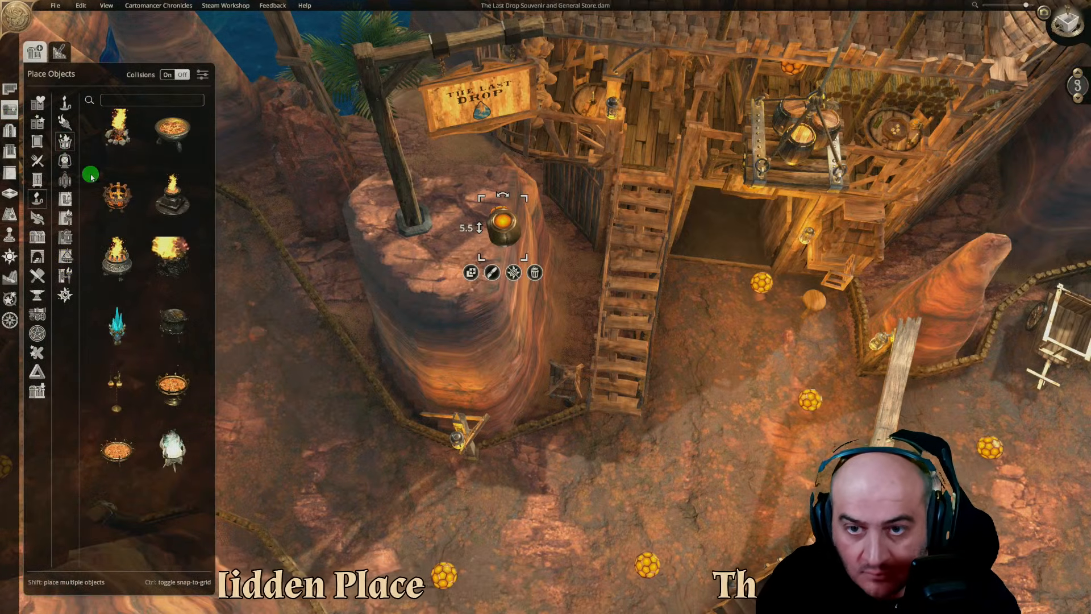
{"action": "left_click_drag", "start_coordinate": [113, 204], "coordinate": [477, 257]}
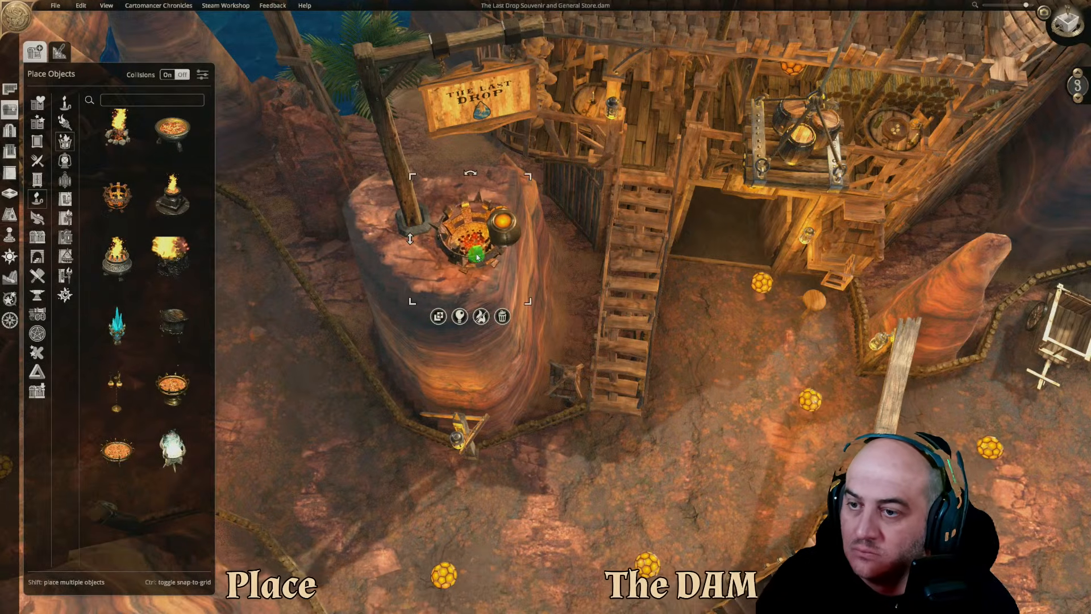
{"action": "left_click_drag", "start_coordinate": [410, 238], "coordinate": [461, 81]}
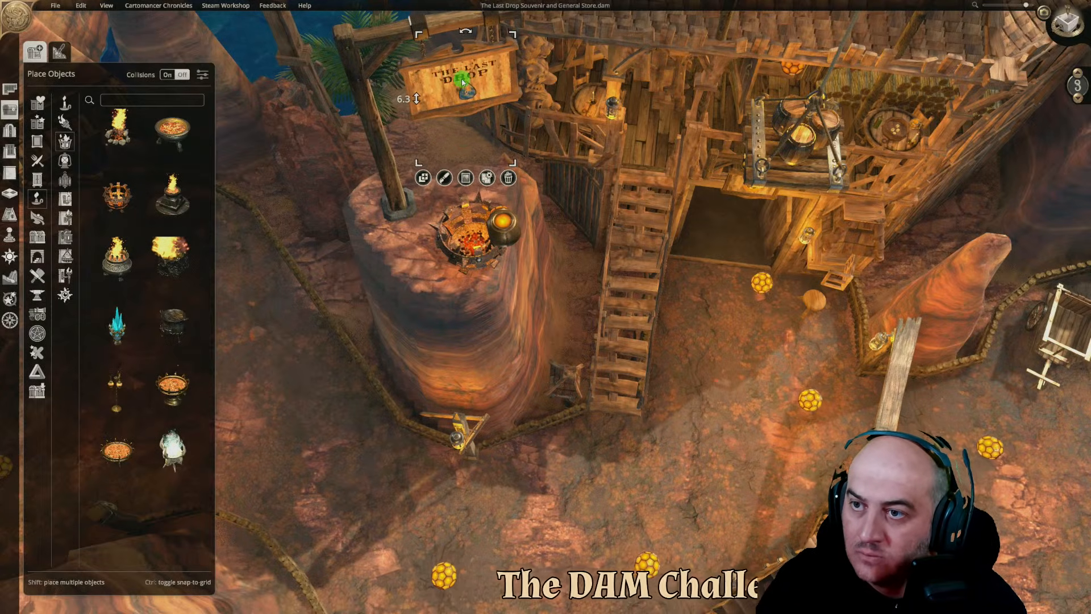
{"action": "left_click", "coordinate": [407, 263]}
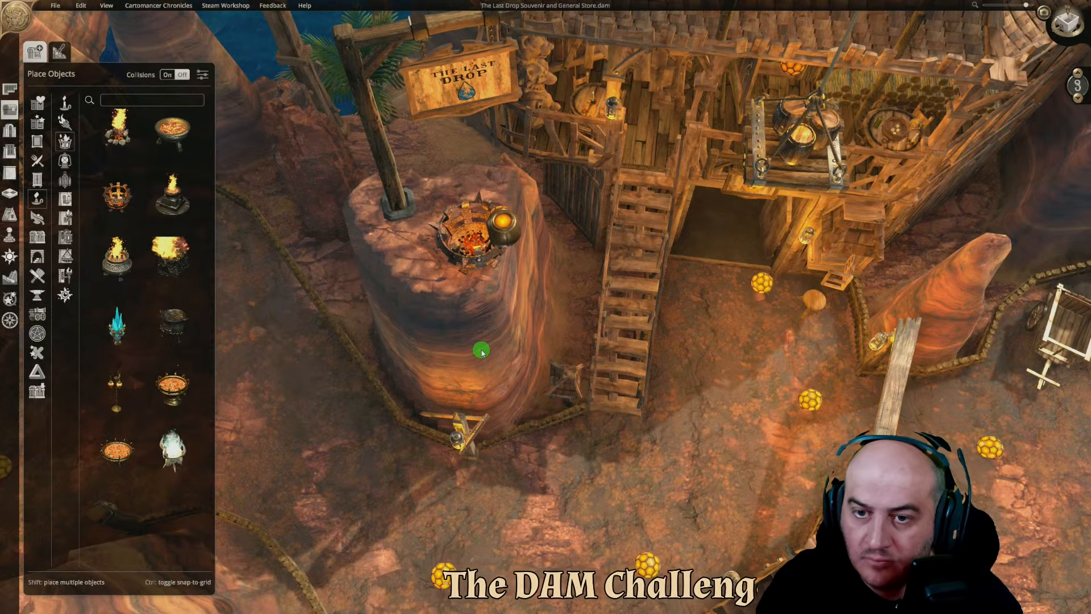
Add a campfire inside the brazier on the pillar, scaled down to fit within its rim and raised to sit in the bowl
{"action": "scroll", "coordinate": [481, 350], "scroll_direction": "up", "scroll_amount": 3}
{"action": "scroll", "coordinate": [481, 350], "scroll_direction": "down", "scroll_amount": 2}
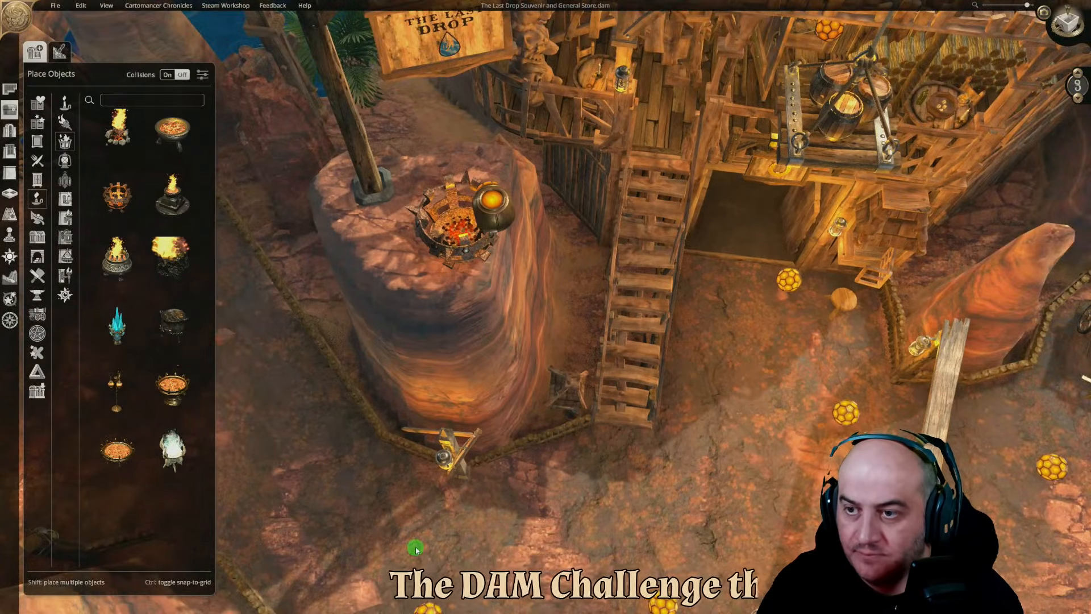
{"action": "scroll", "coordinate": [415, 529], "scroll_direction": "up", "scroll_amount": 2}
{"action": "left_click", "coordinate": [461, 200]}
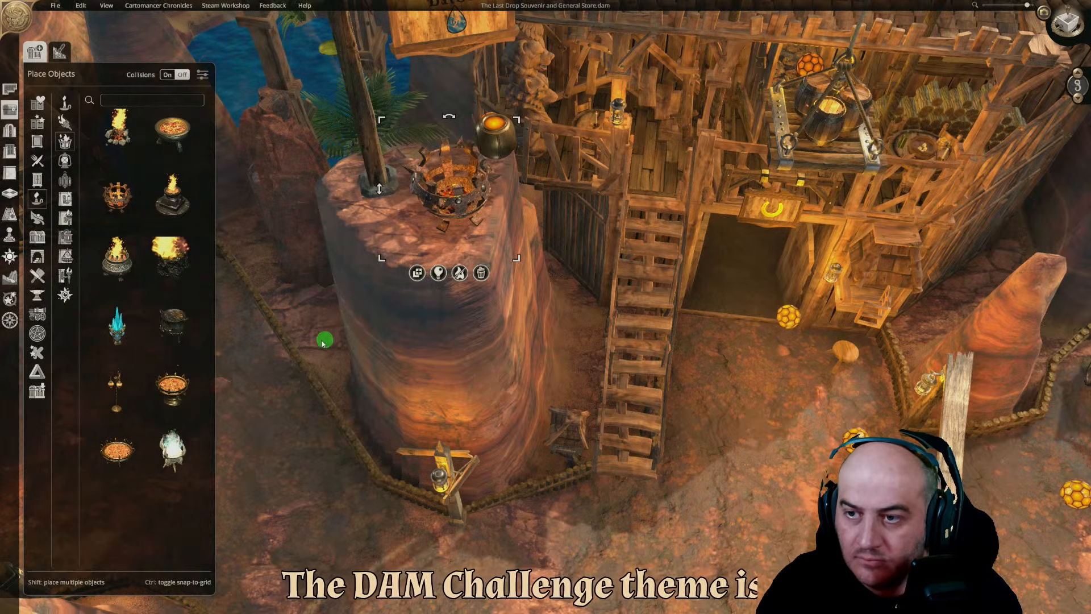
{"action": "left_click", "coordinate": [461, 274]}
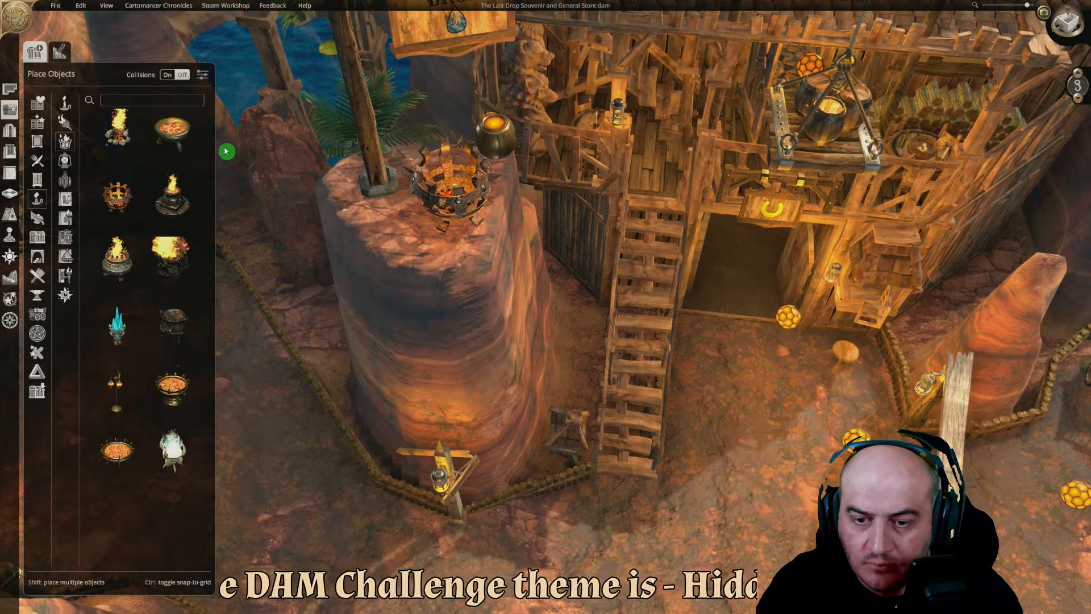
{"action": "left_click", "coordinate": [119, 138]}
{"action": "middle_click_drag", "start_coordinate": [456, 208], "coordinate": [462, 260]}
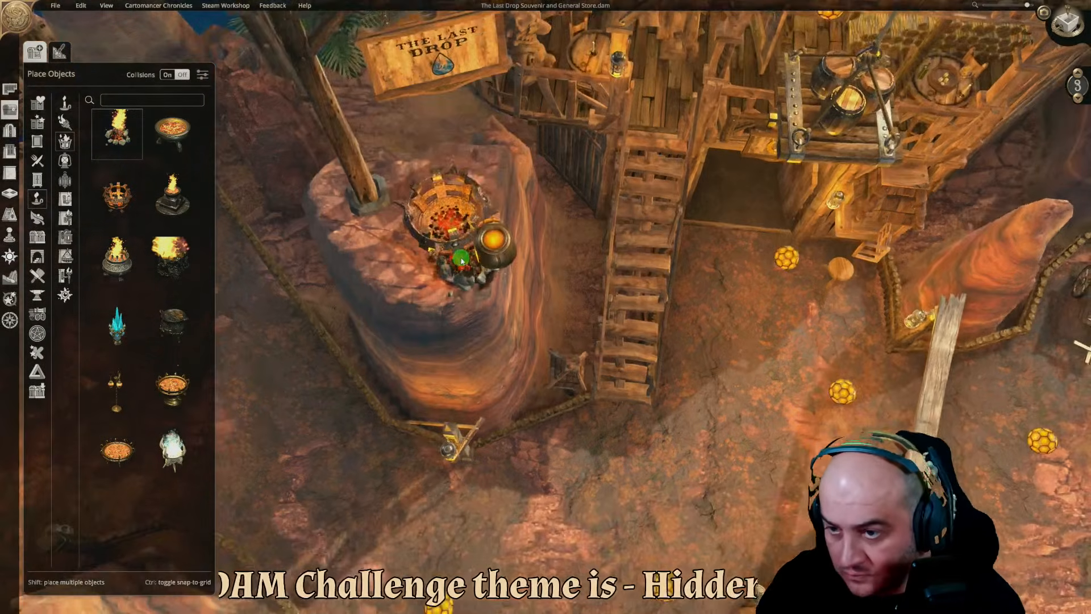
{"action": "left_click", "coordinate": [448, 227]}
{"action": "left_click_drag", "start_coordinate": [398, 170], "coordinate": [415, 189]}
{"action": "left_click_drag", "start_coordinate": [407, 226], "coordinate": [406, 215]}
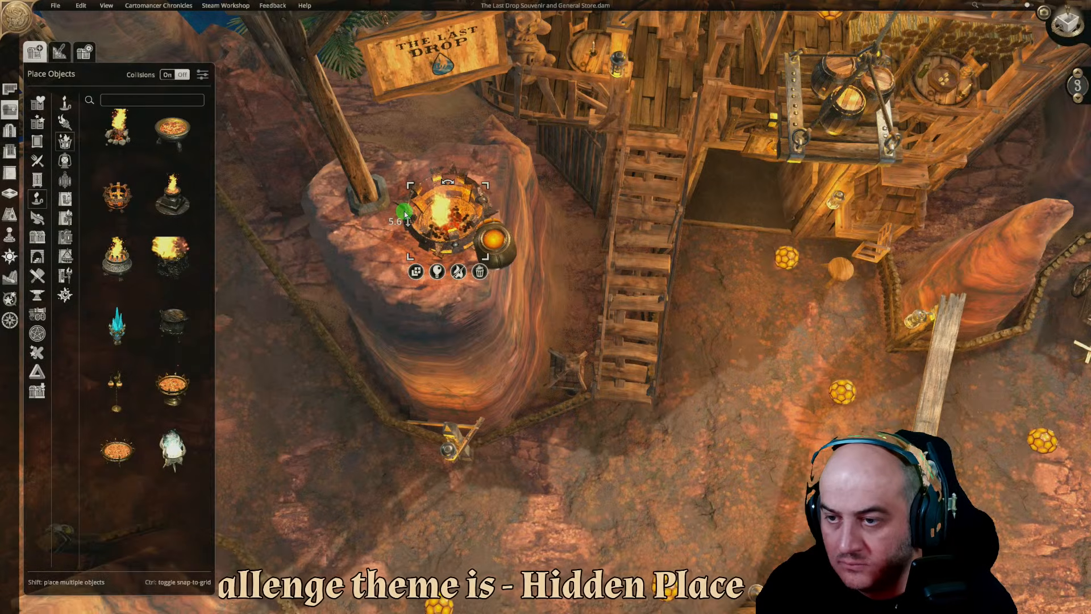
Move the sign's spotlight in against the brazier and close the object palette
{"action": "left_click", "coordinate": [323, 412]}
{"action": "left_click_drag", "start_coordinate": [503, 251], "coordinate": [479, 254]}
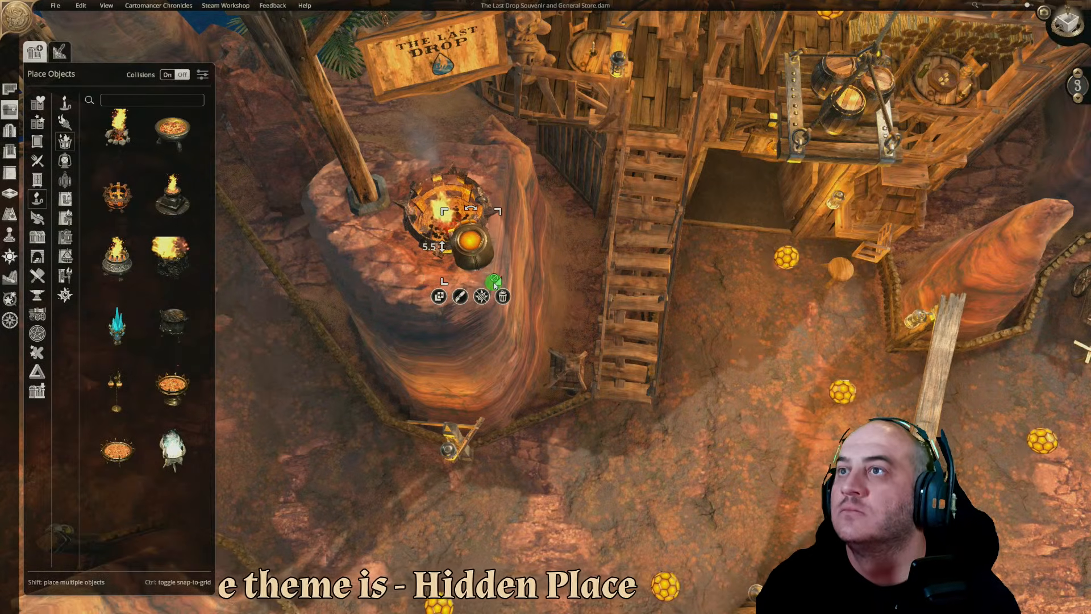
{"action": "left_click", "coordinate": [10, 110]}
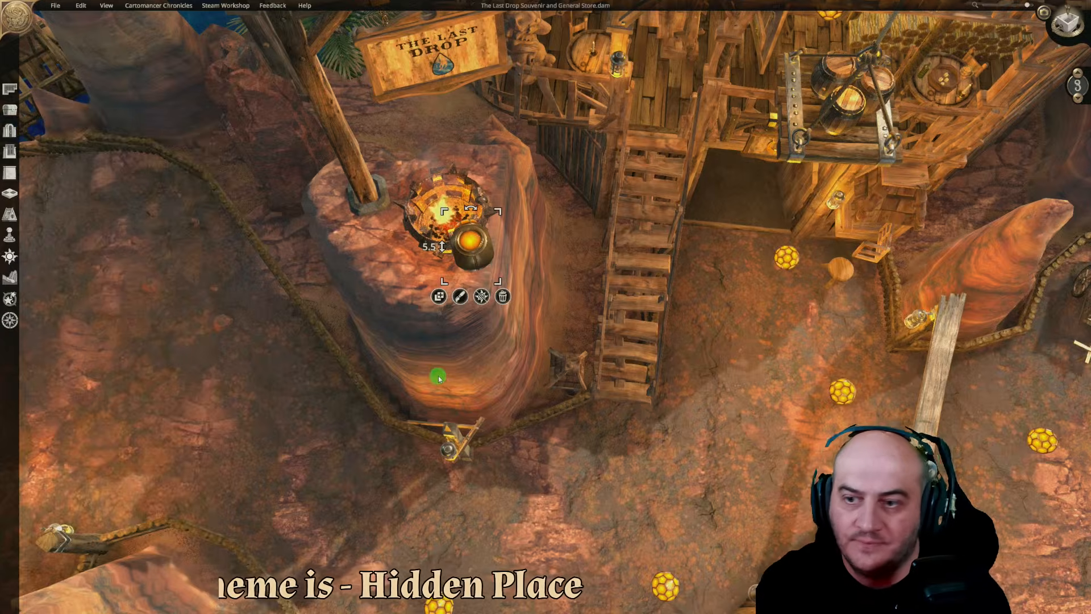
Examine the lit sign, the brazier and the whole store with its surrounding canyon from near and far
{"action": "scroll", "coordinate": [438, 379], "scroll_direction": "down", "scroll_amount": 3}
{"action": "middle_click_drag", "start_coordinate": [602, 472], "coordinate": [575, 343]}
{"action": "key", "text": "s"}
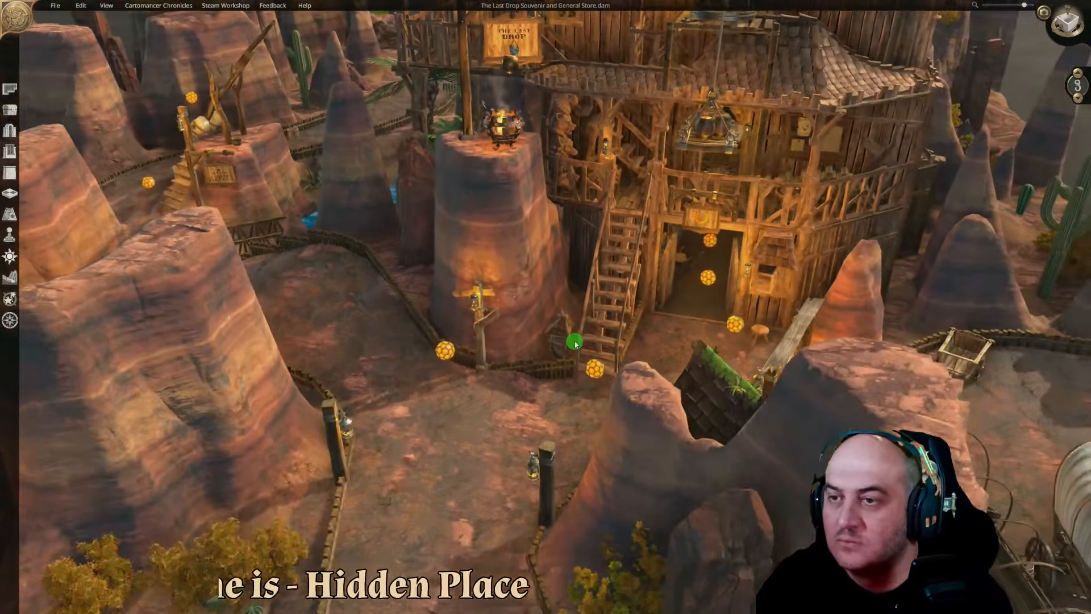
{"action": "key", "text": "w"}
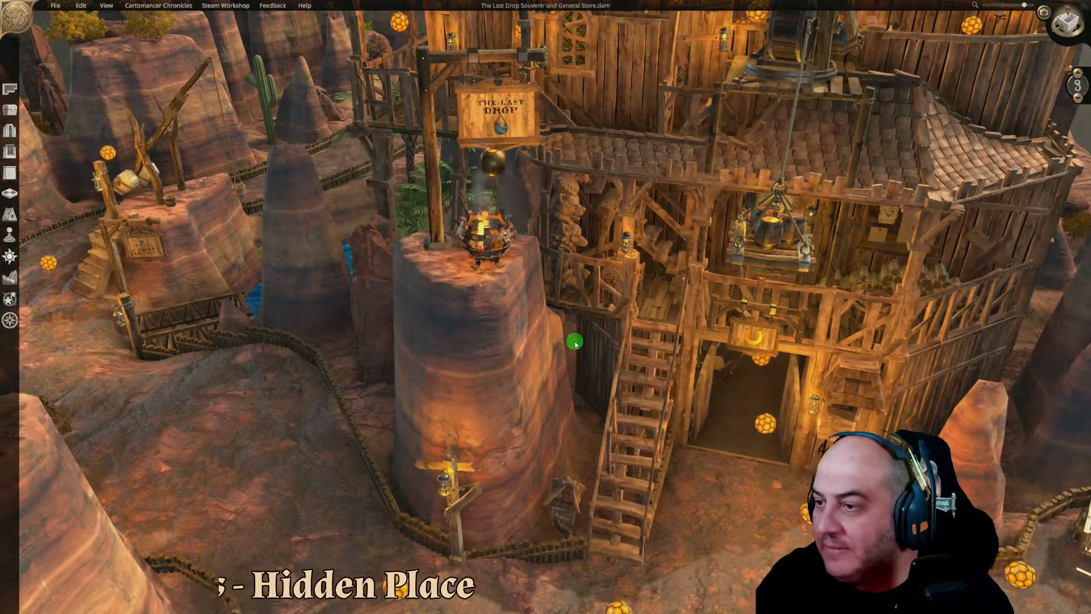
{"action": "key", "text": "s"}
{"action": "scroll", "coordinate": [1022, 76], "scroll_direction": "down", "scroll_amount": 2}
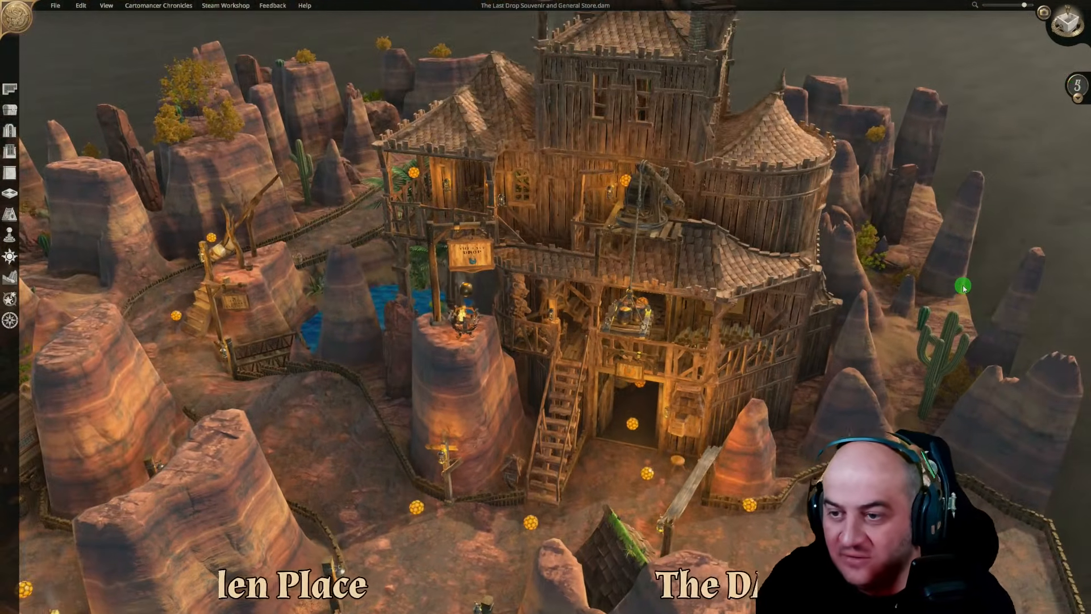
{"action": "scroll", "coordinate": [437, 295], "scroll_direction": "up", "scroll_amount": 3}
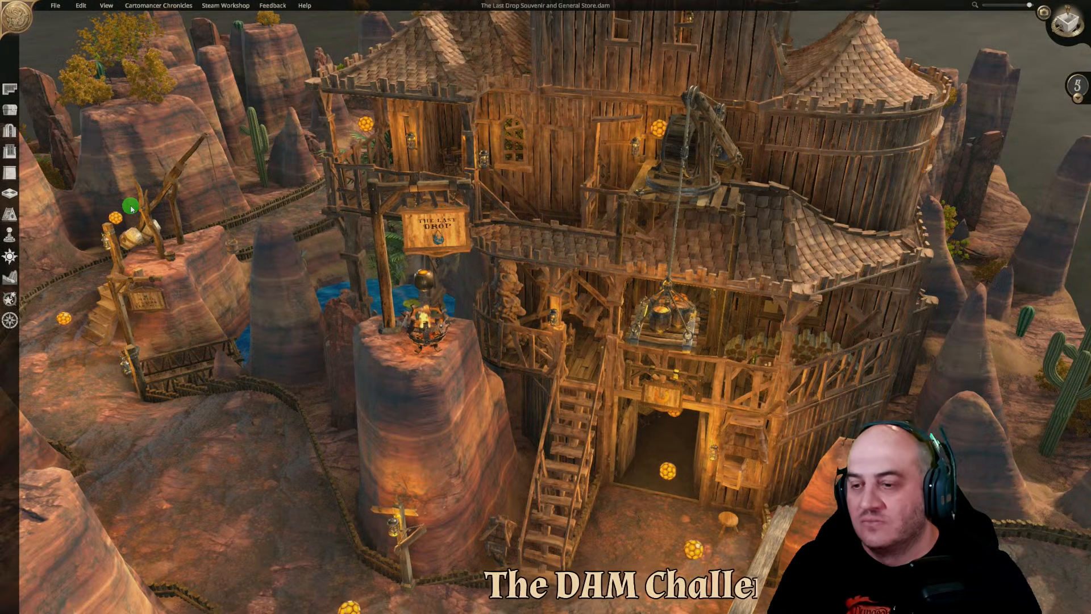
{"action": "left_click", "coordinate": [8, 113]}
{"action": "left_click", "coordinate": [12, 109]}
{"action": "scroll", "coordinate": [262, 344], "scroll_direction": "down", "scroll_amount": 3}
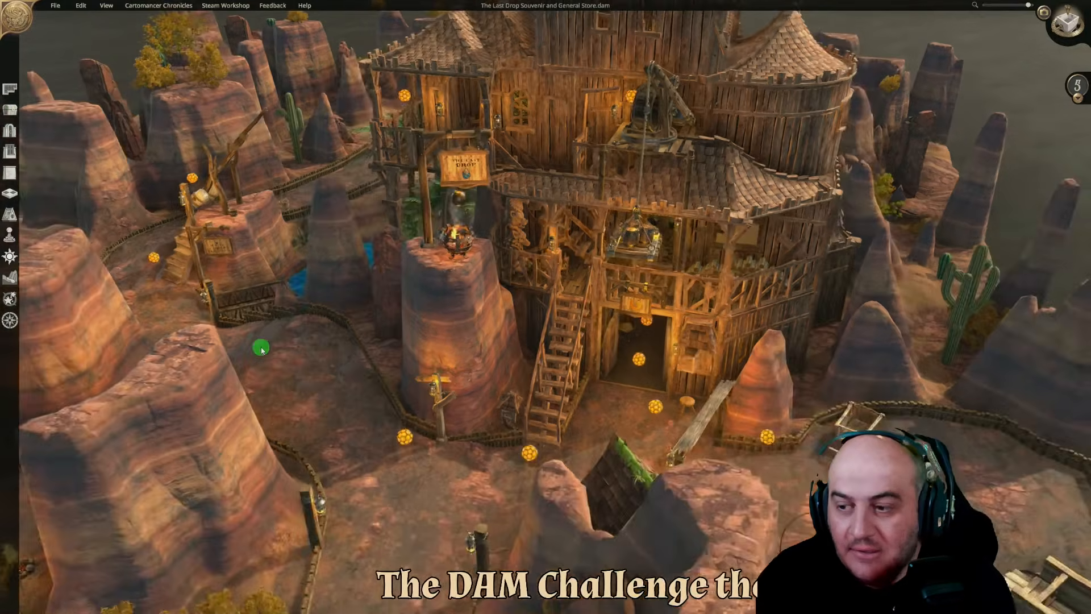
{"action": "scroll", "coordinate": [261, 348], "scroll_direction": "down", "scroll_amount": 5}
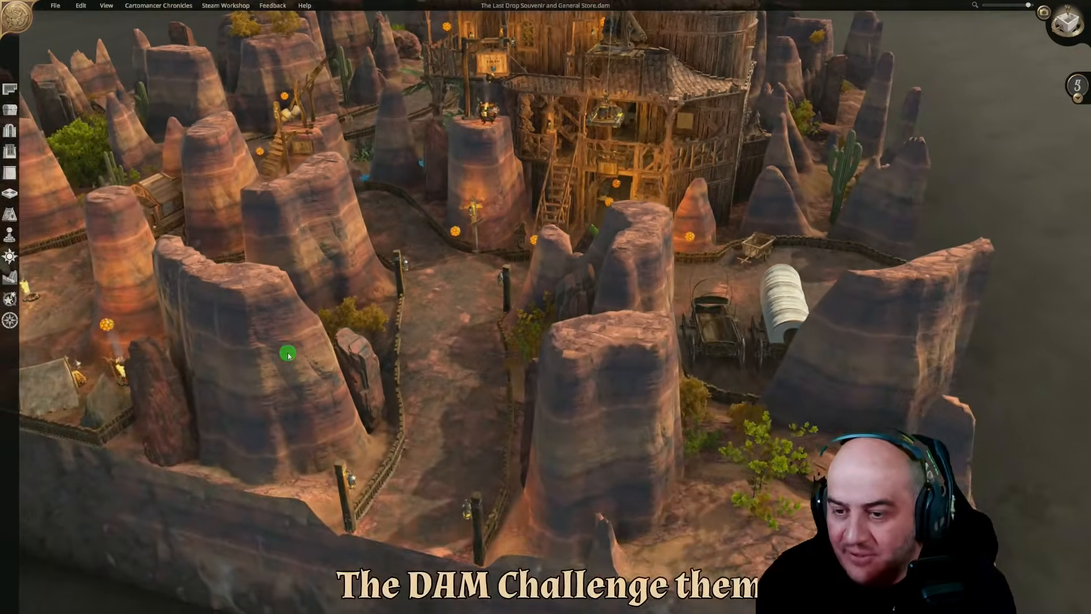
{"action": "scroll", "coordinate": [288, 355], "scroll_direction": "up", "scroll_amount": 3}
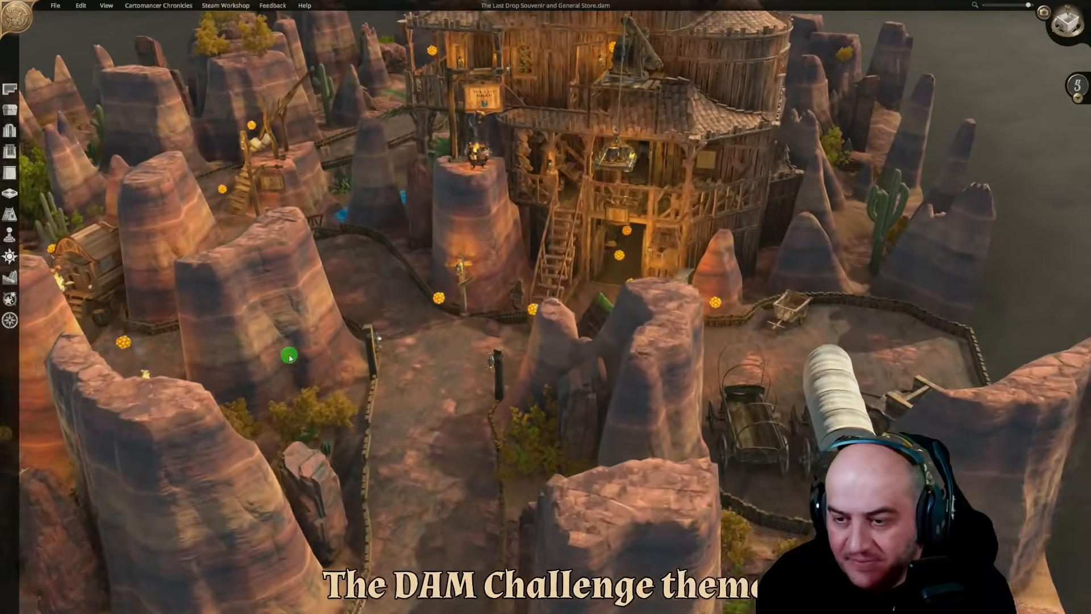
{"action": "scroll", "coordinate": [289, 358], "scroll_direction": "up", "scroll_amount": 1}
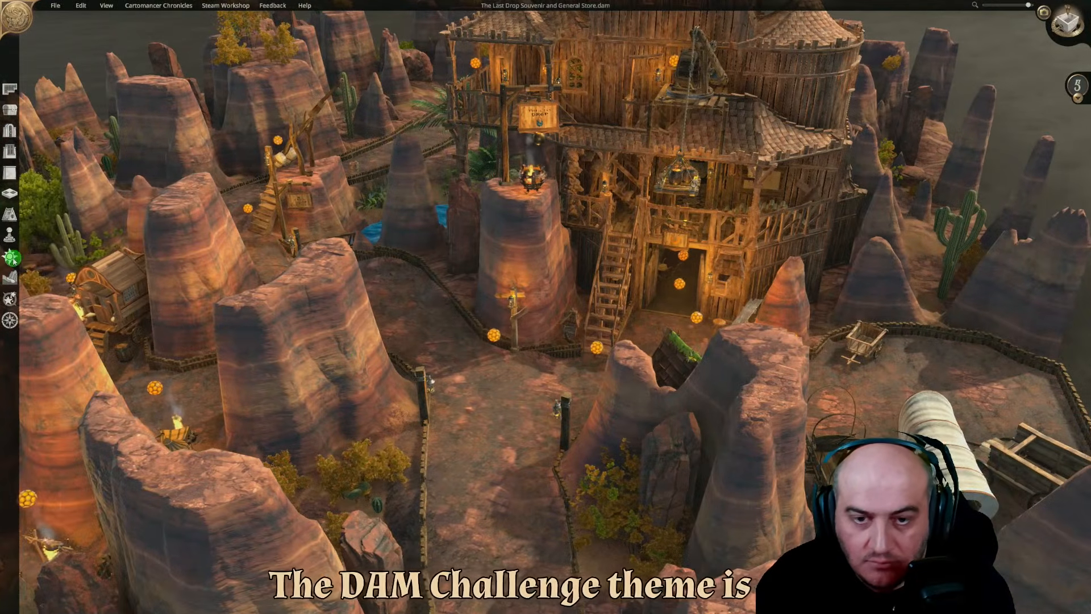
Hide the abstract light markers on the map
{"action": "left_click", "coordinate": [11, 258]}
{"action": "scroll", "coordinate": [320, 302], "scroll_direction": "down", "scroll_amount": 2}
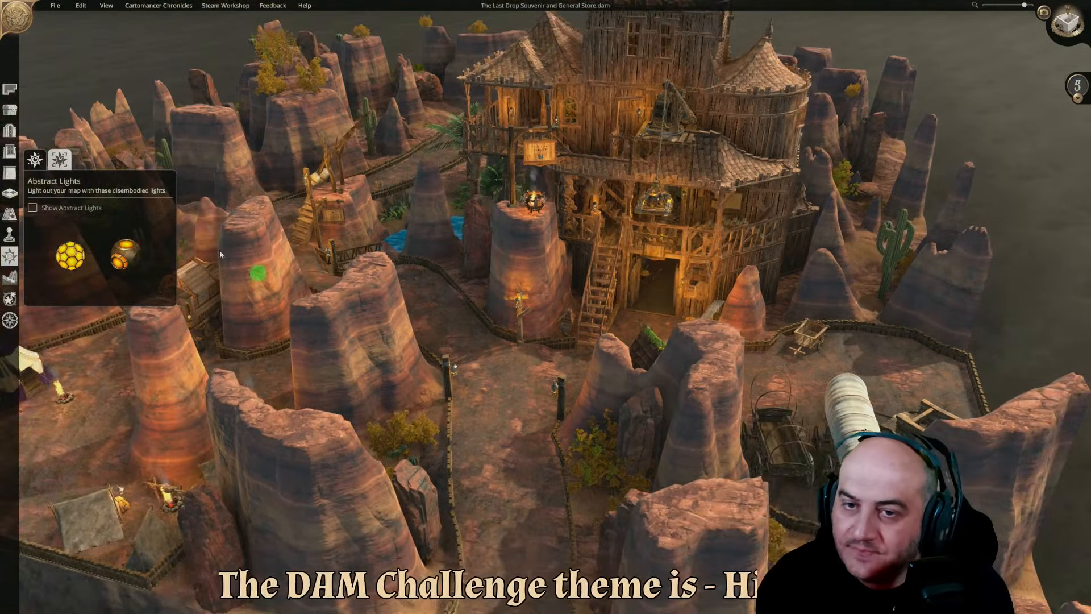
Copy a lantern post from the front road entrance to the cliff-side fence end at the road's far exit and turn it
{"action": "left_click", "coordinate": [10, 256]}
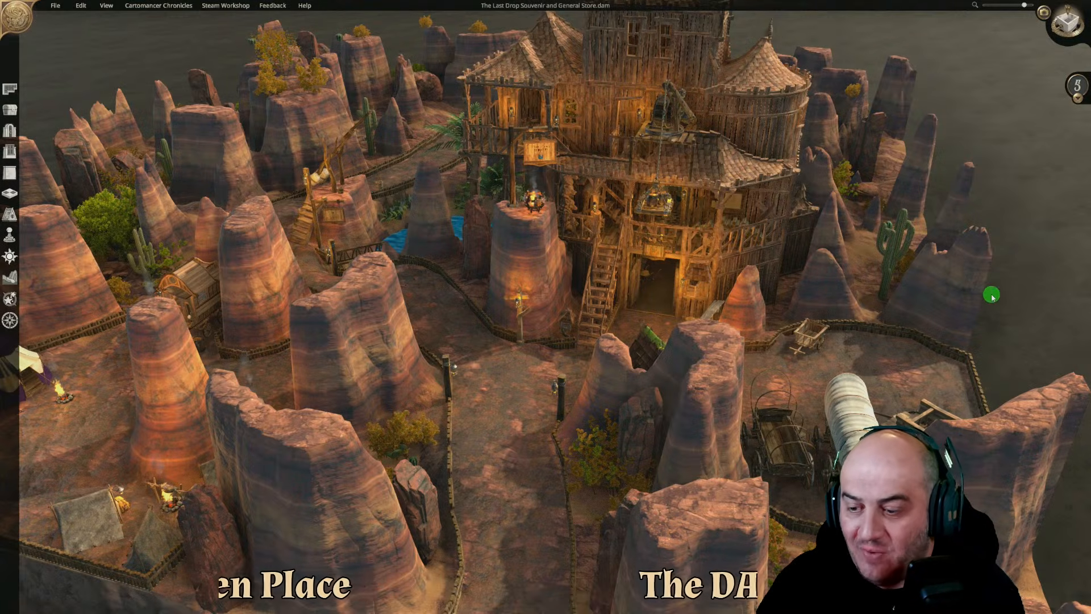
{"action": "scroll", "coordinate": [539, 361], "scroll_direction": "down", "scroll_amount": 3}
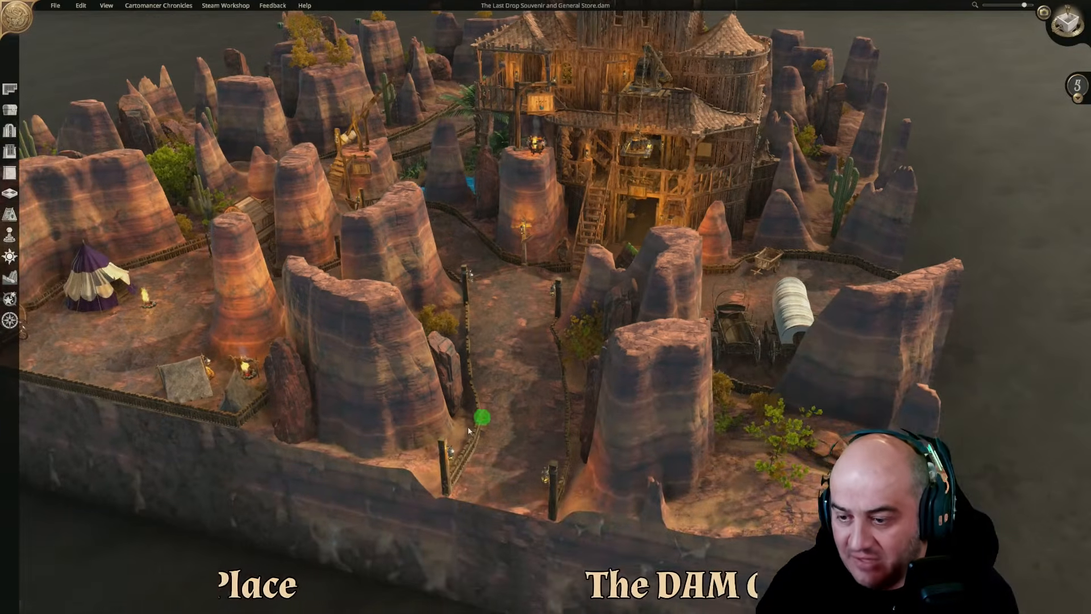
{"action": "left_click", "coordinate": [442, 462]}
{"action": "scroll", "coordinate": [422, 375], "scroll_direction": "up", "scroll_amount": 2}
{"action": "middle_click_drag", "start_coordinate": [422, 375], "coordinate": [497, 462]}
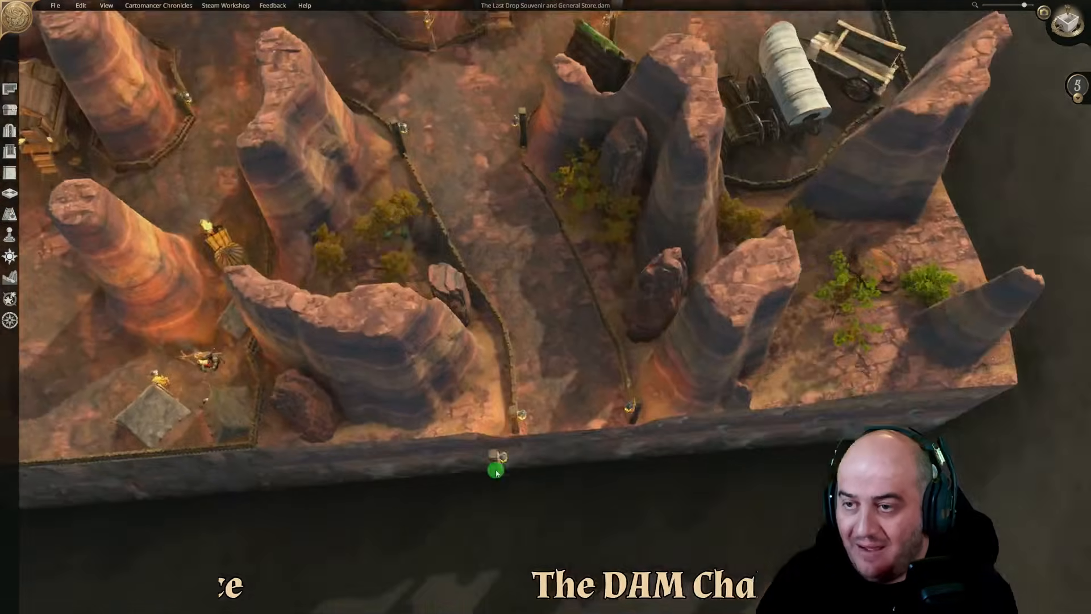
{"action": "key", "text": "w"}
{"action": "key", "text": "a"}
{"action": "key", "text": "w"}
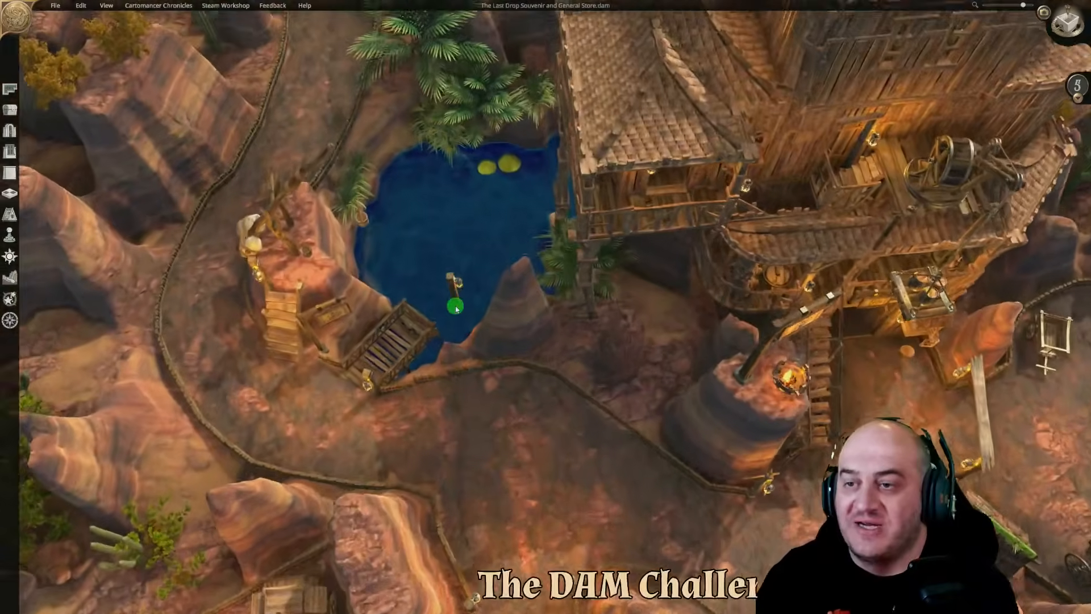
{"action": "key", "text": "a"}
{"action": "scroll", "coordinate": [446, 286], "scroll_direction": "up", "scroll_amount": 1}
{"action": "key", "text": "w"}
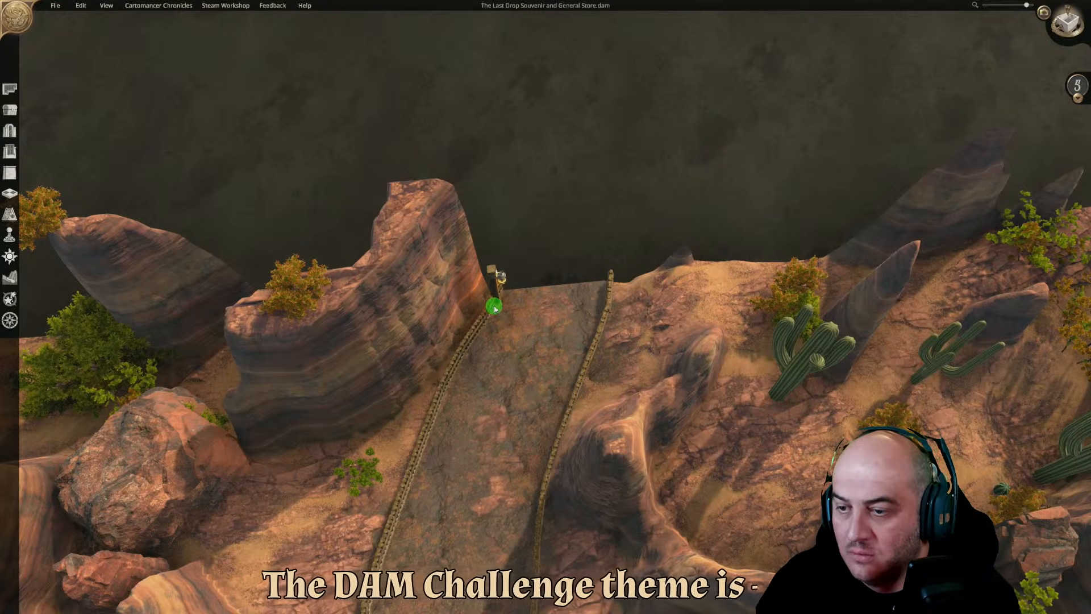
{"action": "left_click", "coordinate": [494, 308]}
{"action": "left_click_drag", "start_coordinate": [508, 257], "coordinate": [489, 276]}
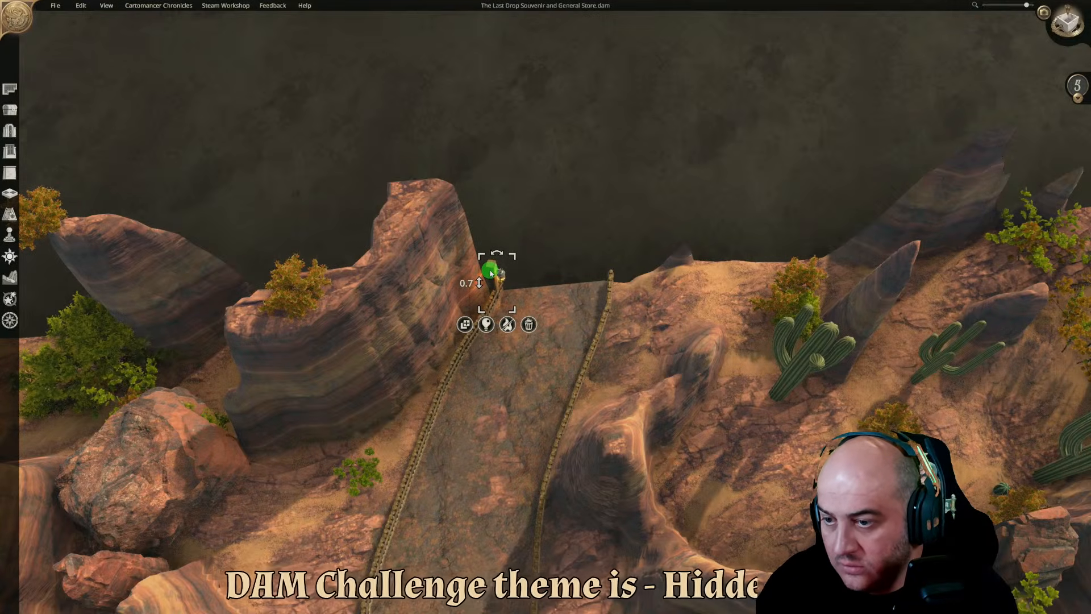
Place a matching lantern post at the opposite fence end of the far exit and turn it to face the road
{"action": "left_click", "coordinate": [581, 307]}
{"action": "left_click_drag", "start_coordinate": [608, 294], "coordinate": [612, 296]}
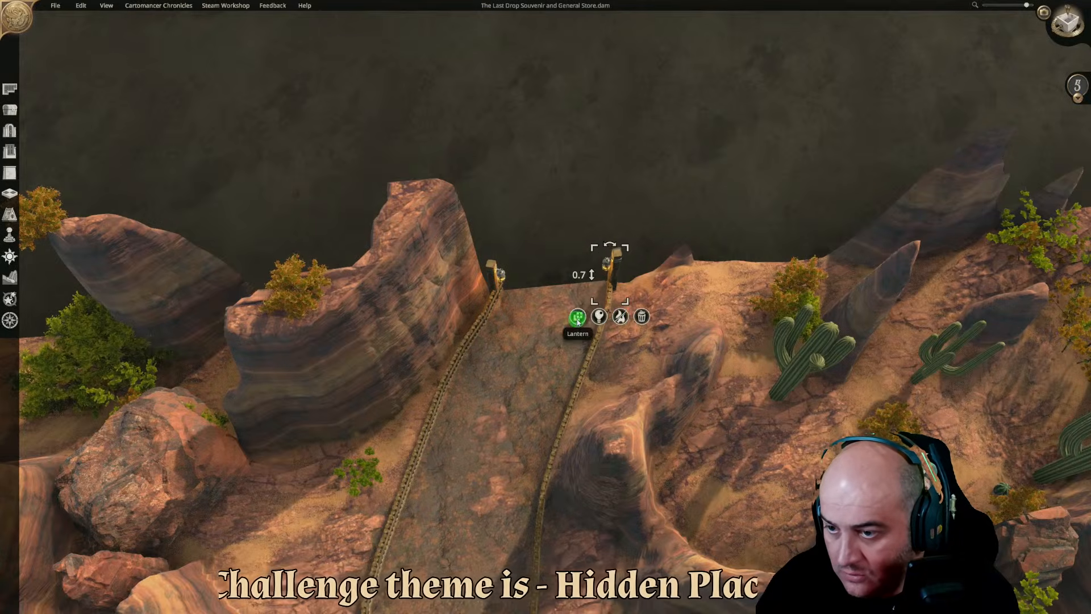
{"action": "scroll", "coordinate": [577, 317], "scroll_direction": "up", "scroll_amount": 2}
{"action": "middle_click_drag", "start_coordinate": [612, 314], "coordinate": [703, 272]}
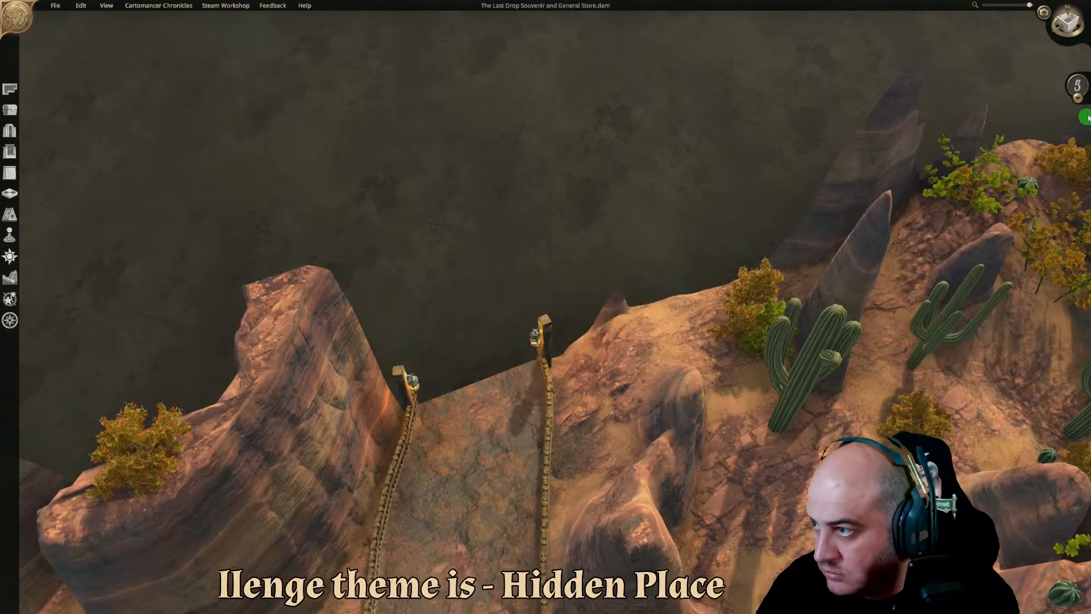
Set the visible floor level to 1 and nudge the lantern post beside the tall cliff in toward the road
{"action": "scroll", "coordinate": [824, 173], "scroll_direction": "up", "scroll_amount": 5}
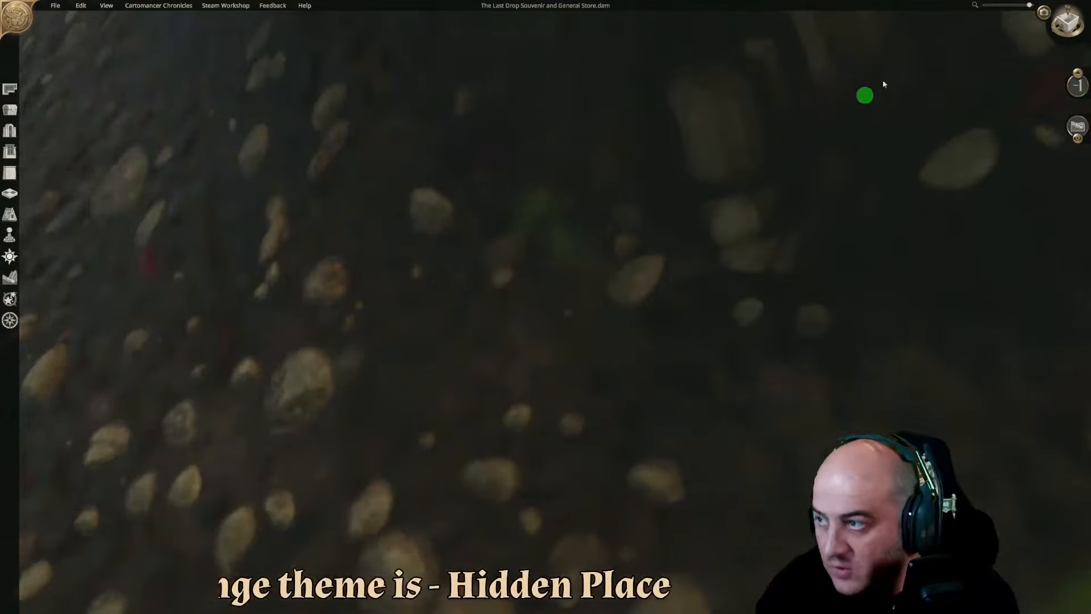
{"action": "left_click", "coordinate": [1077, 74]}
{"action": "scroll", "coordinate": [954, 106], "scroll_direction": "down", "scroll_amount": 3}
{"action": "scroll", "coordinate": [949, 110], "scroll_direction": "down", "scroll_amount": 3}
{"action": "middle_click_drag", "start_coordinate": [949, 110], "coordinate": [398, 177]}
{"action": "left_click", "coordinate": [399, 176]}
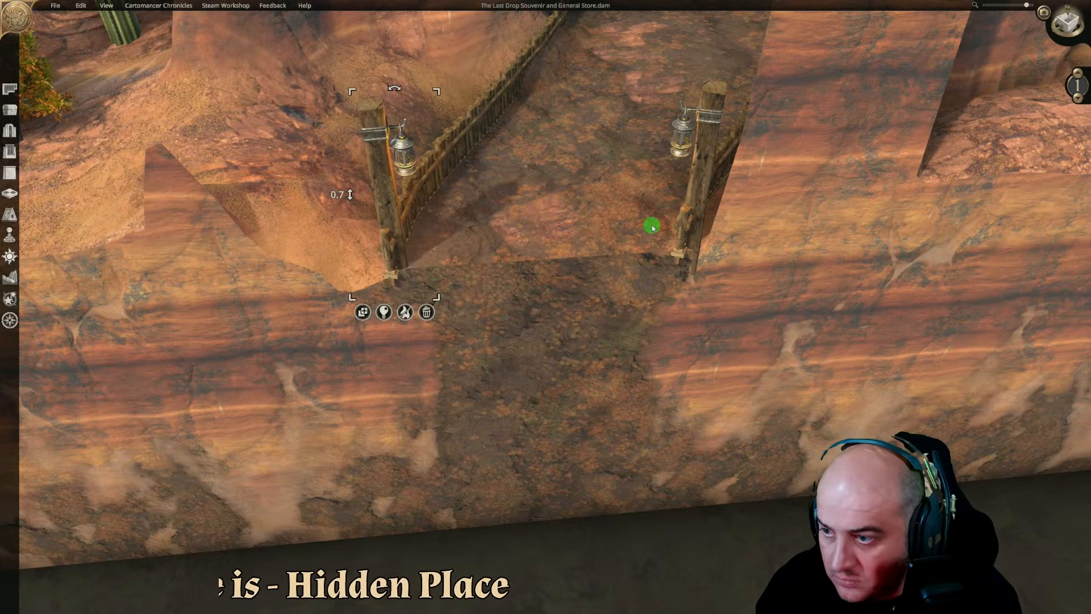
{"action": "left_click", "coordinate": [702, 200]}
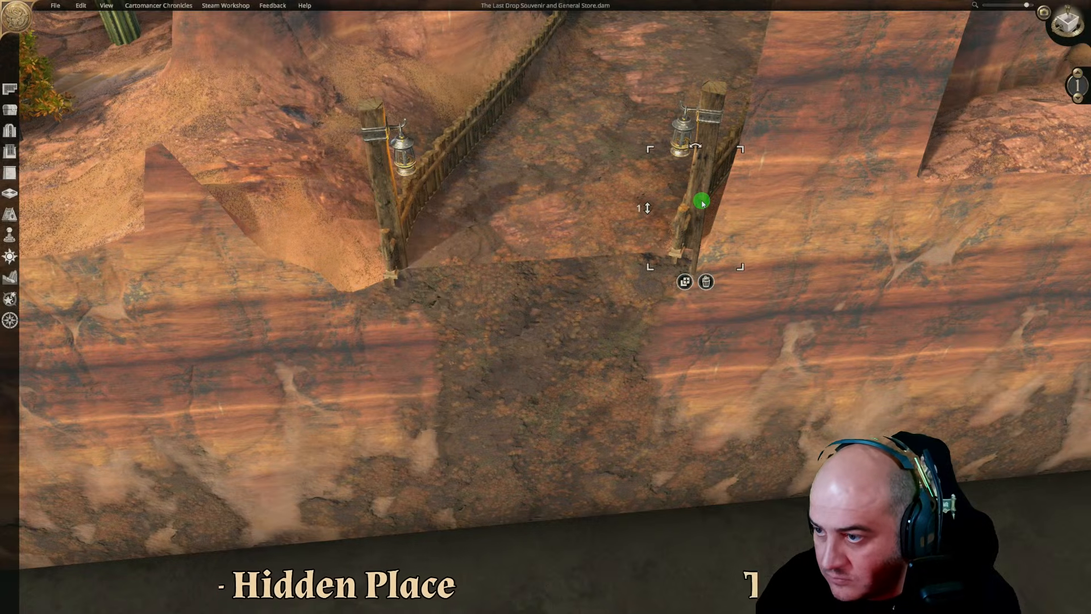
{"action": "left_click", "coordinate": [710, 130]}
{"action": "left_click_drag", "start_coordinate": [711, 130], "coordinate": [702, 127]}
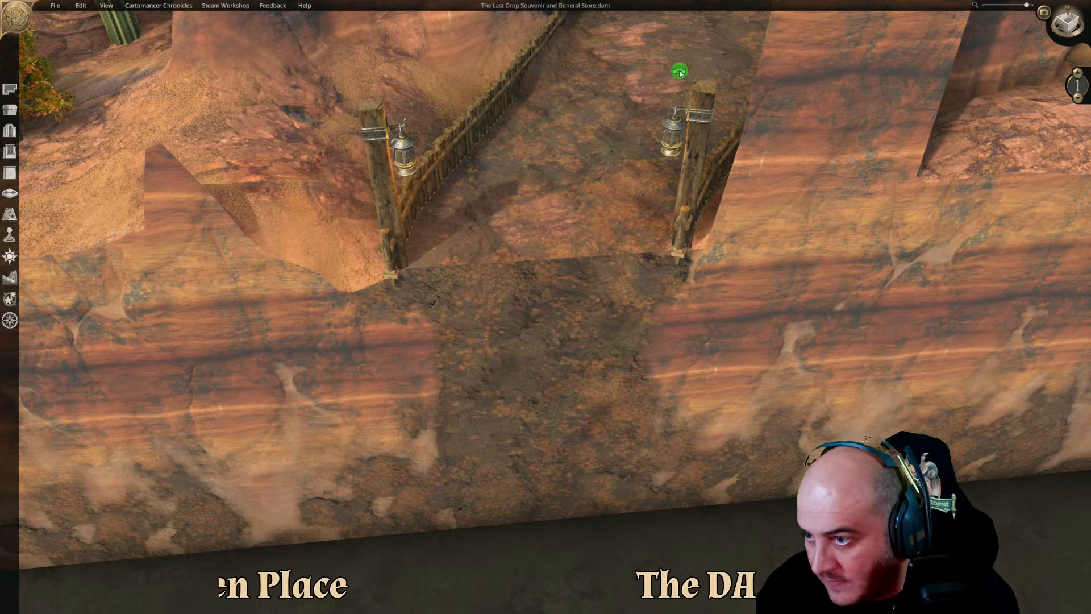
Slightly rotate and nudge the other lantern post at the far exit to line it up with its fence end
{"action": "left_click", "coordinate": [372, 141]}
{"action": "left_click", "coordinate": [392, 88]}
{"action": "left_click_drag", "start_coordinate": [410, 88], "coordinate": [408, 88]}
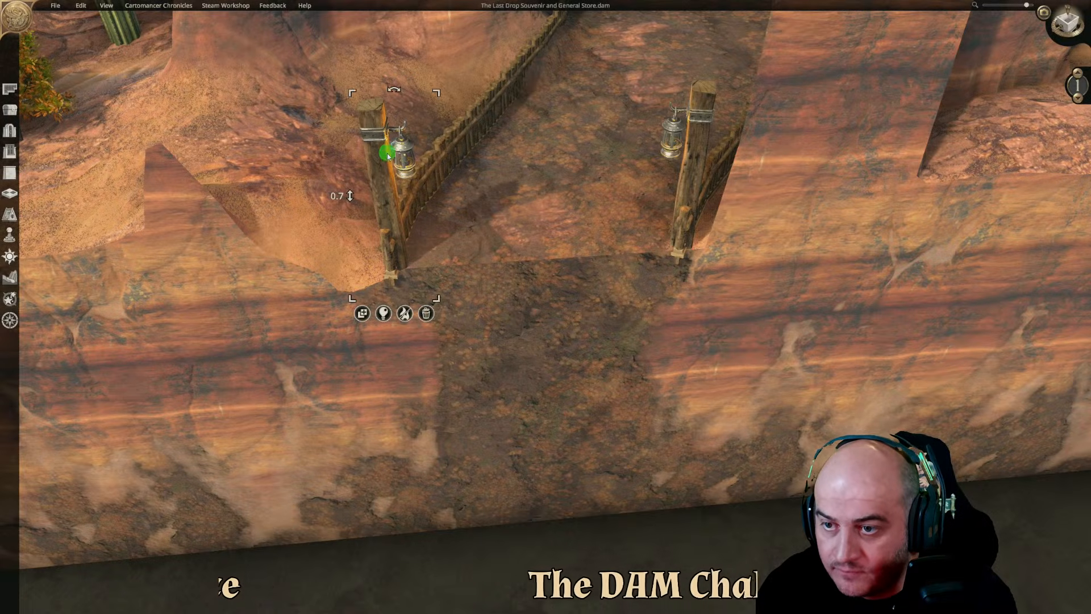
{"action": "left_click_drag", "start_coordinate": [379, 154], "coordinate": [377, 155]}
{"action": "left_click", "coordinate": [524, 227]}
{"action": "scroll", "coordinate": [529, 230], "scroll_direction": "down", "scroll_amount": 2}
{"action": "scroll", "coordinate": [535, 226], "scroll_direction": "up", "scroll_amount": 2}
{"action": "scroll", "coordinate": [537, 224], "scroll_direction": "down", "scroll_amount": 3}
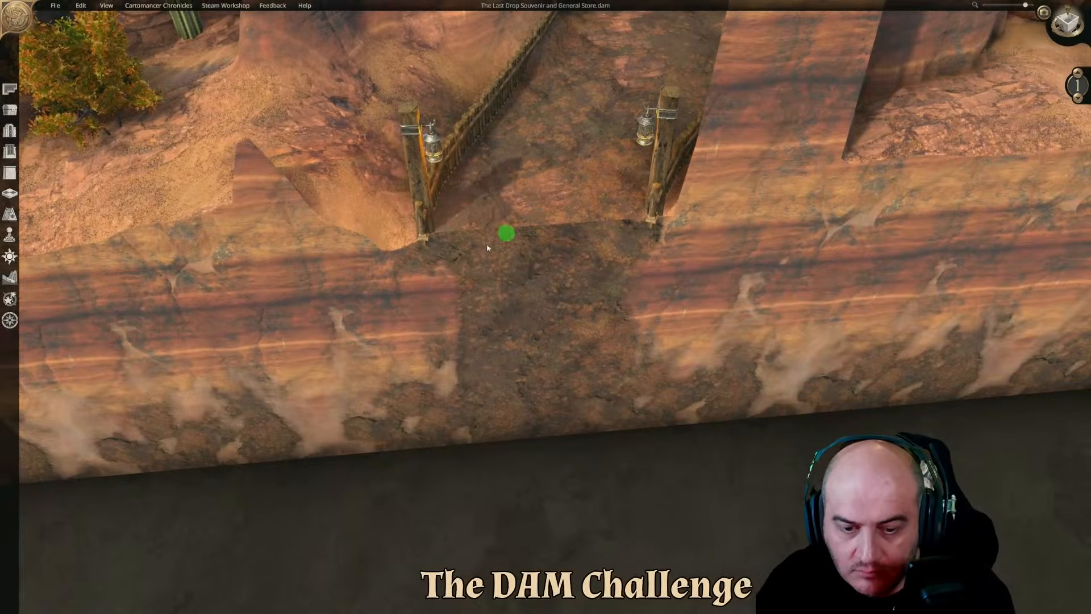
Copy a far-exit lantern post to the roadside fence below the rock pillar at the pond and turn it slightly
{"action": "left_click", "coordinate": [411, 196]}
{"action": "left_click", "coordinate": [394, 271]}
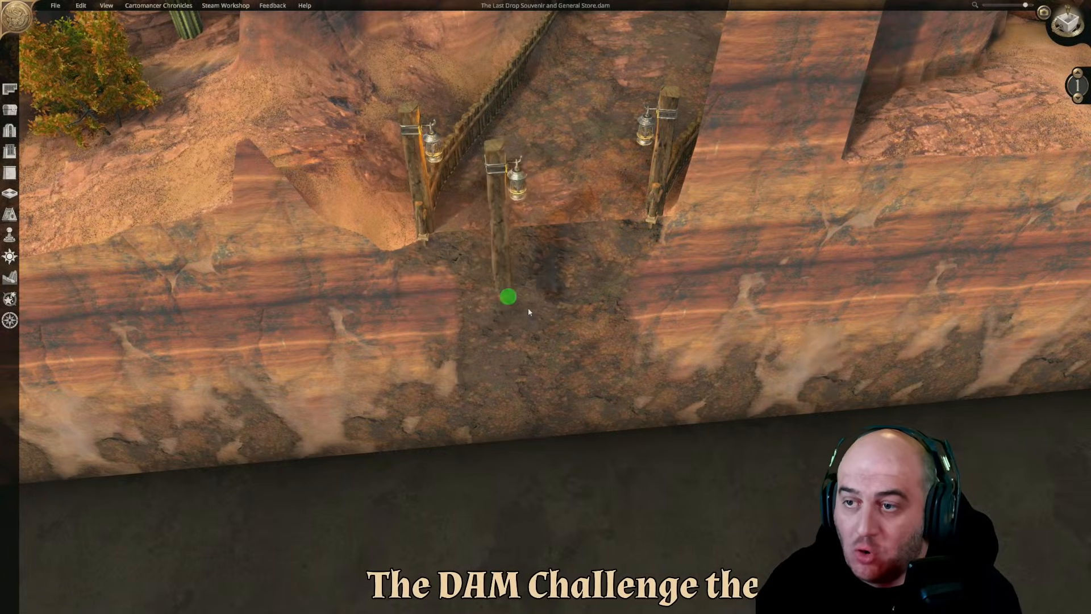
{"action": "scroll", "coordinate": [568, 341], "scroll_direction": "up", "scroll_amount": 3}
{"action": "key", "text": "w"}
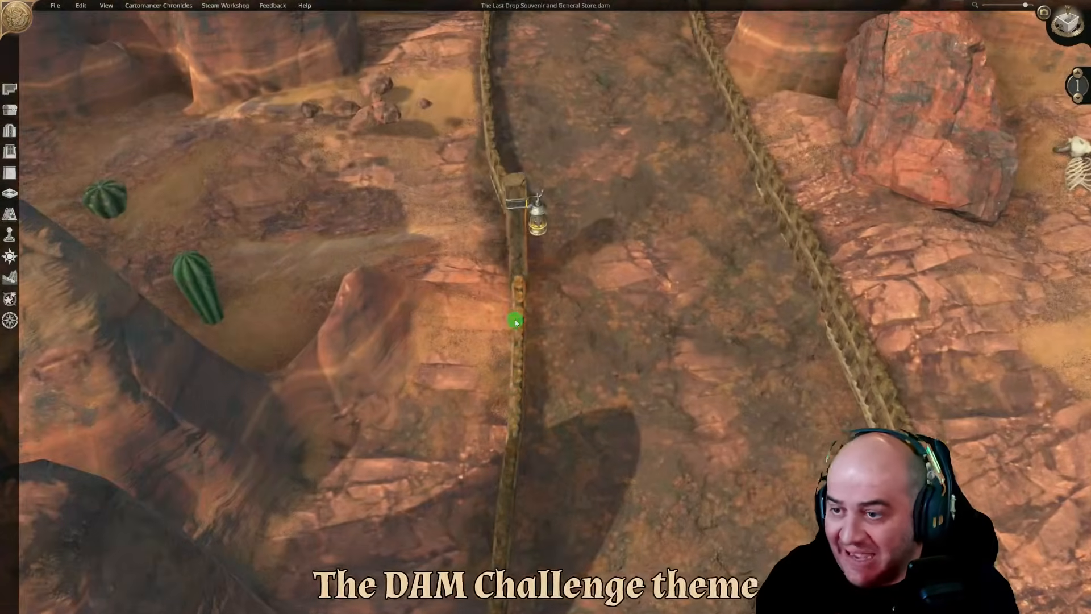
{"action": "scroll", "coordinate": [517, 337], "scroll_direction": "down", "scroll_amount": 3, "text": "shift"}
{"action": "scroll", "coordinate": [517, 337], "scroll_direction": "down", "scroll_amount": 5}
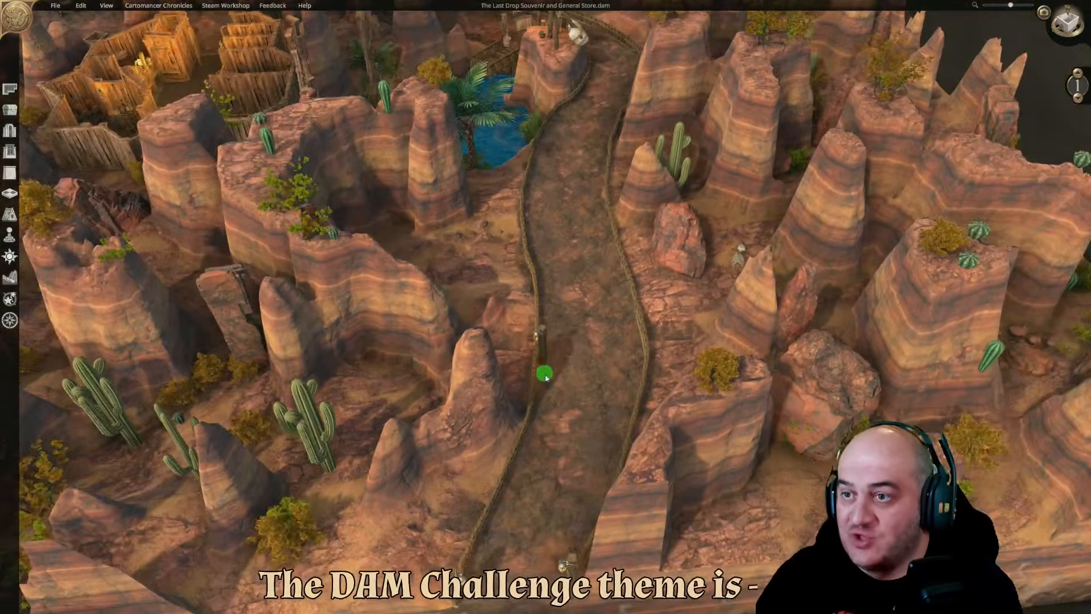
{"action": "key", "text": "w"}
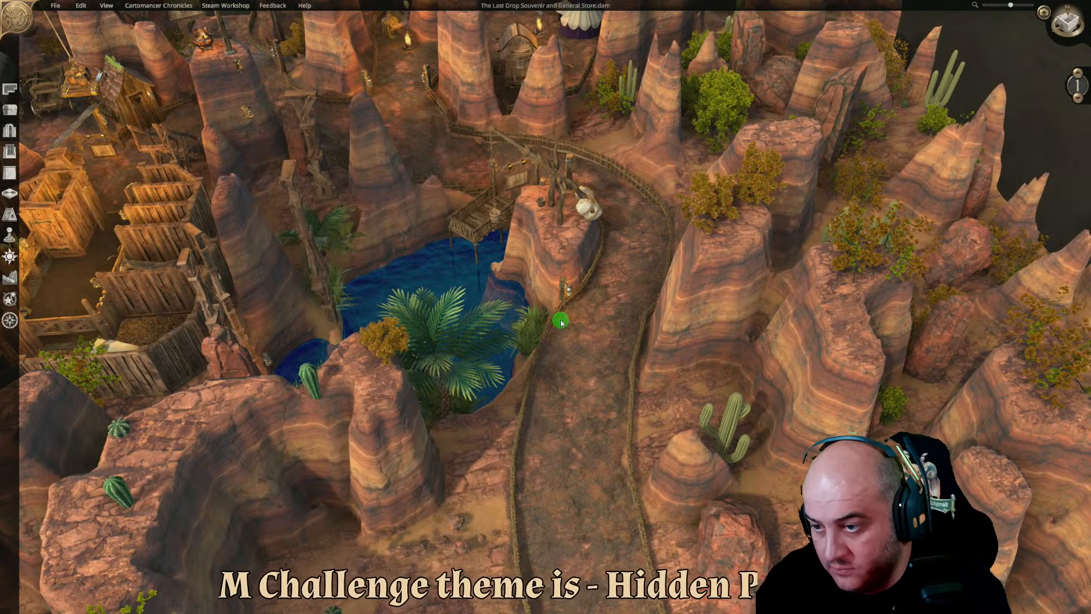
{"action": "left_click", "coordinate": [560, 322]}
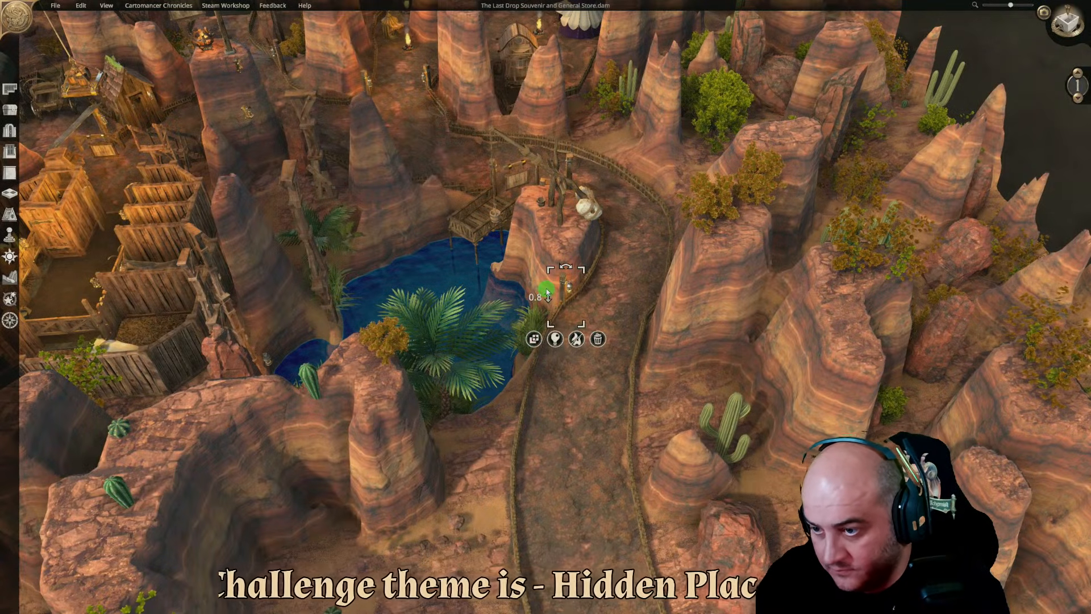
{"action": "left_click_drag", "start_coordinate": [566, 267], "coordinate": [573, 269]}
Copy the pond-side lantern post to the opposite fence near the cactus and large boulder, rotated to face the road
{"action": "left_click", "coordinate": [534, 341]}
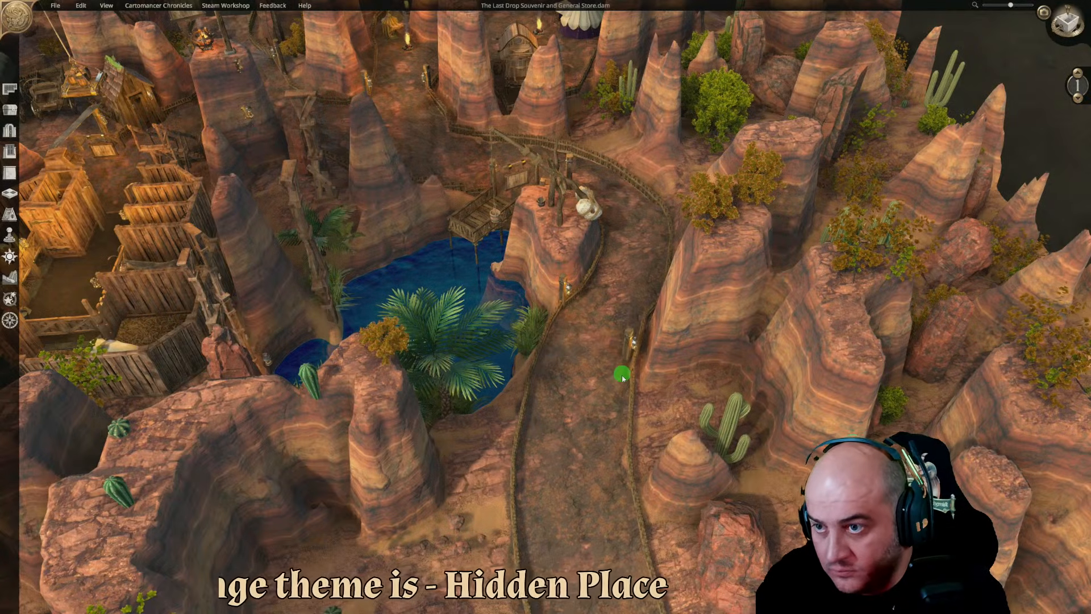
{"action": "key", "text": "s"}
{"action": "key", "text": "w"}
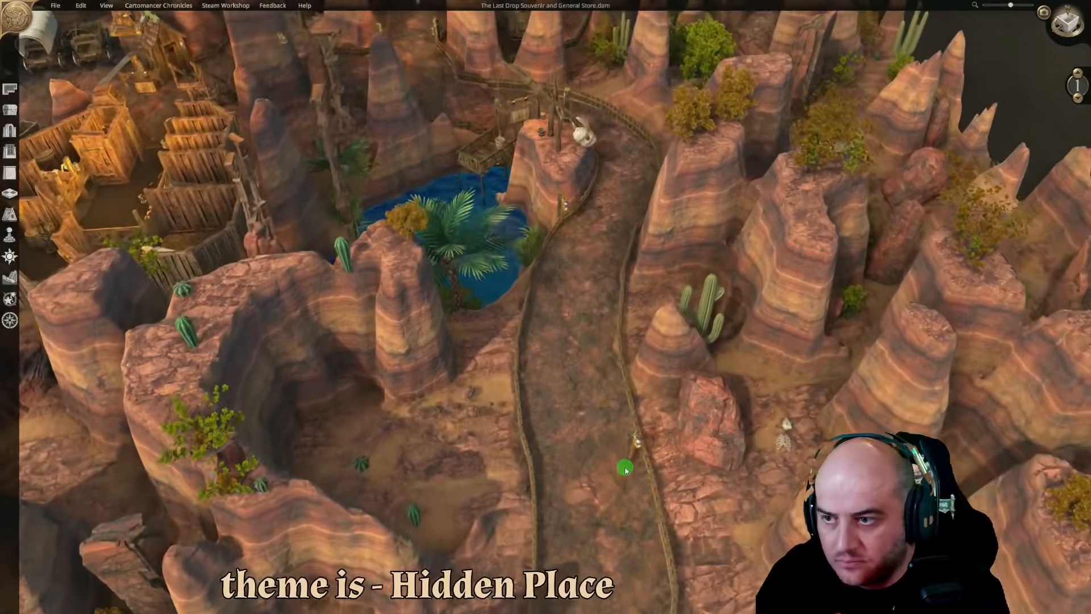
{"action": "key", "text": "r"}
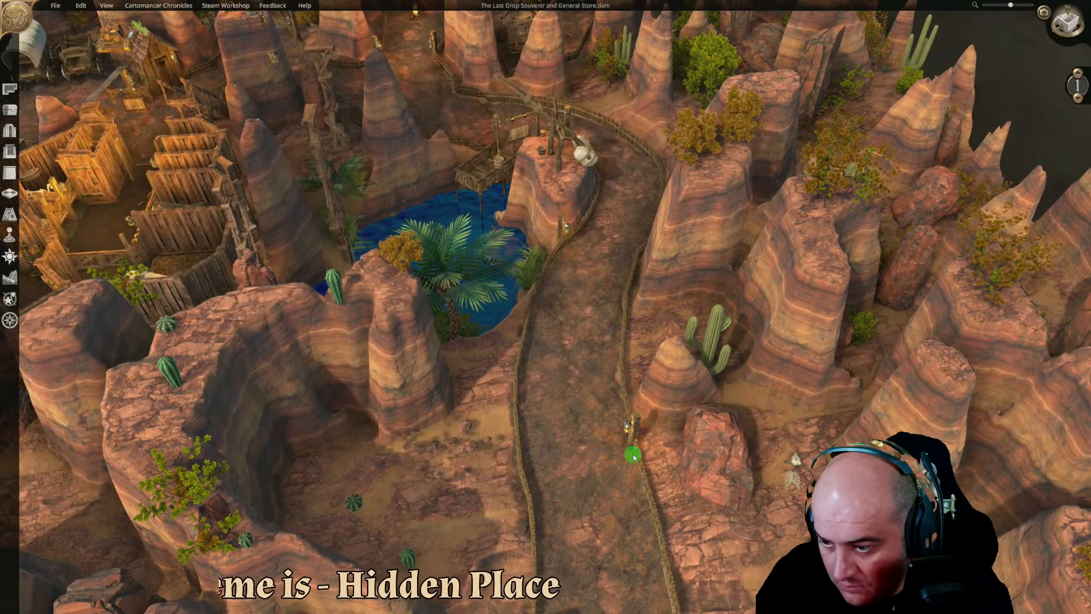
{"action": "left_click", "coordinate": [636, 458]}
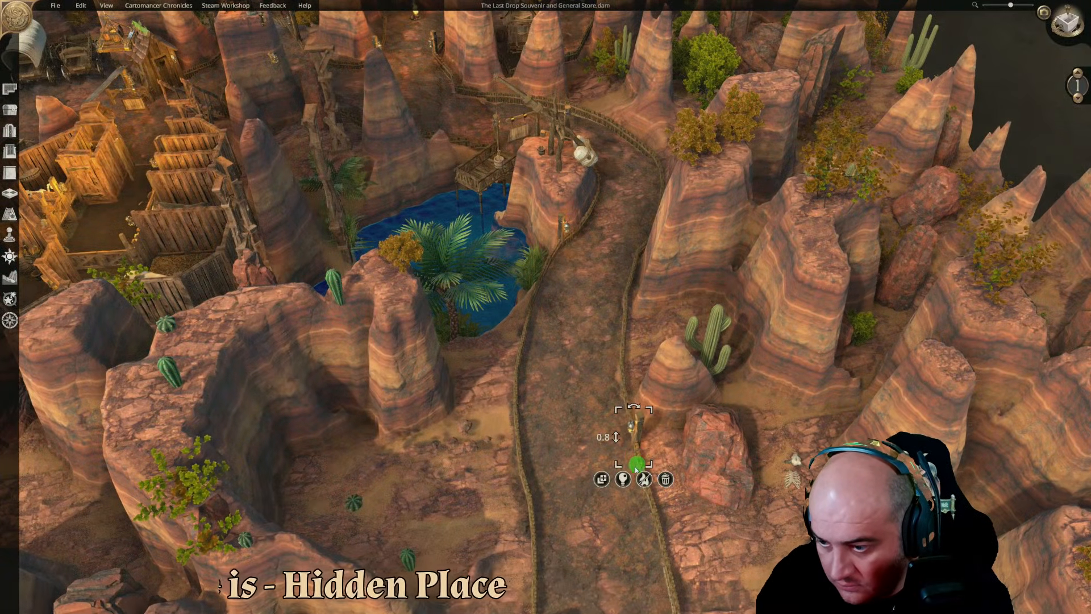
Copy the lantern post to the fence between the pond's wooden dock and the brazier pillar
{"action": "left_click", "coordinate": [603, 478]}
{"action": "key", "text": "w"}
{"action": "middle_click_drag", "start_coordinate": [672, 446], "coordinate": [686, 513]}
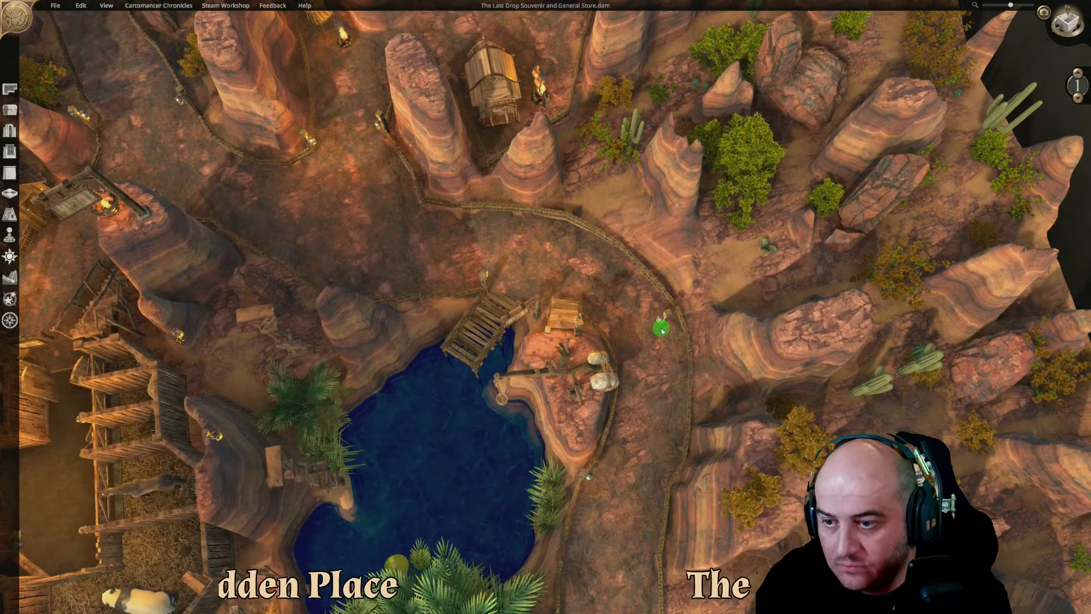
{"action": "key", "text": "a"}
{"action": "key", "text": "w"}
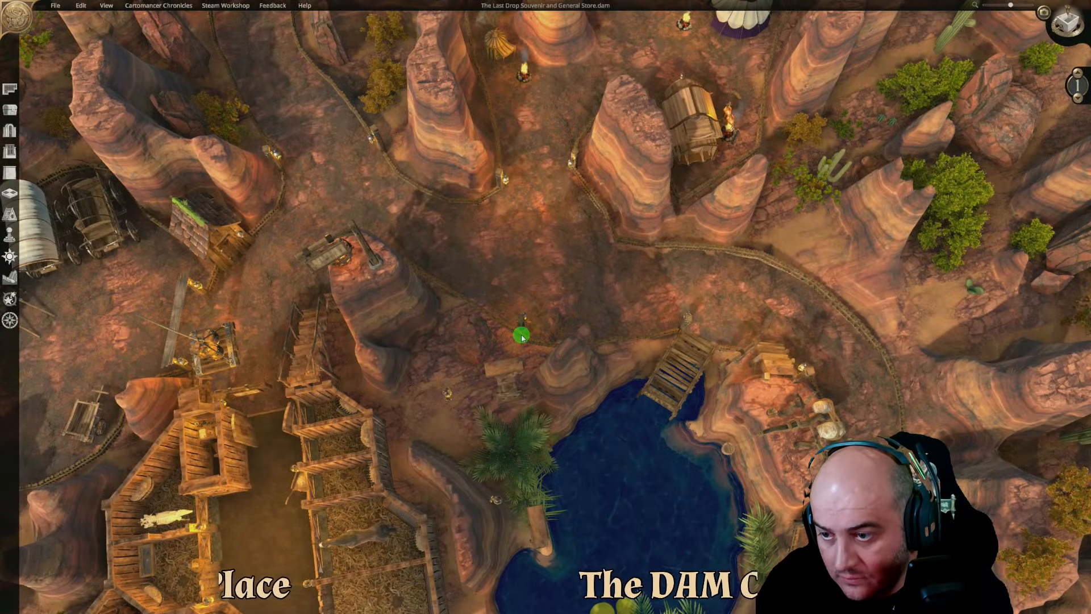
{"action": "left_click", "coordinate": [511, 339]}
Show the abstract lights again and place an Abstract Light on the road between the two far-exit lantern posts
{"action": "middle_click_drag", "start_coordinate": [599, 312], "coordinate": [343, 226]}
{"action": "key", "text": "s"}
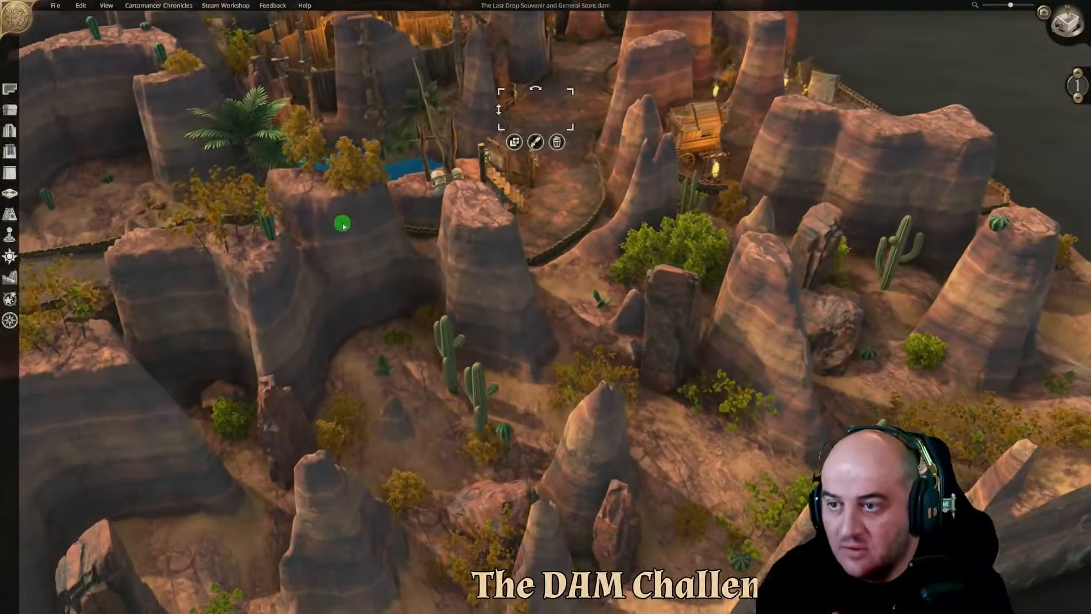
{"action": "scroll", "coordinate": [558, 202], "scroll_direction": "up", "scroll_amount": 1}
{"action": "key", "text": "w"}
{"action": "middle_click_drag", "start_coordinate": [634, 214], "coordinate": [482, 324]}
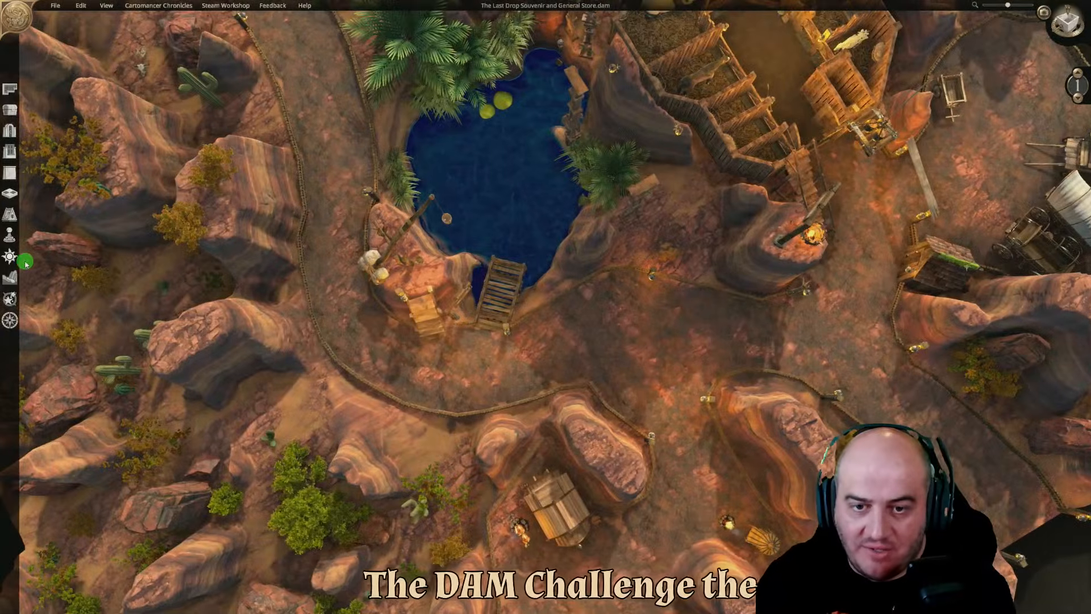
{"action": "left_click", "coordinate": [9, 257]}
{"action": "key", "text": "w"}
{"action": "left_click", "coordinate": [35, 208]}
{"action": "left_click", "coordinate": [71, 256]}
{"action": "key", "text": "w"}
{"action": "key", "text": "a"}
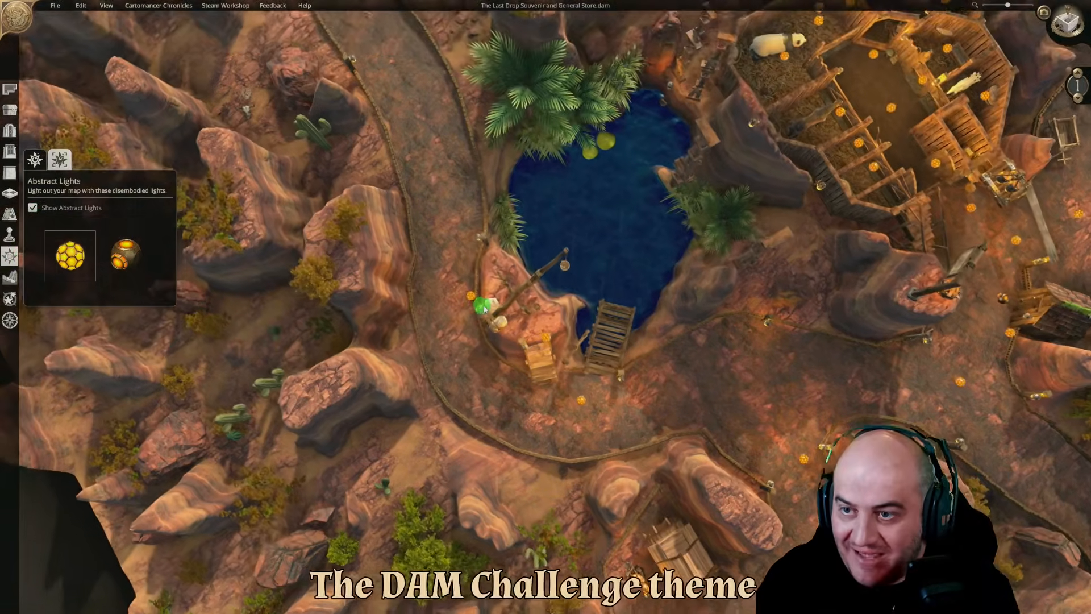
{"action": "key", "text": "w"}
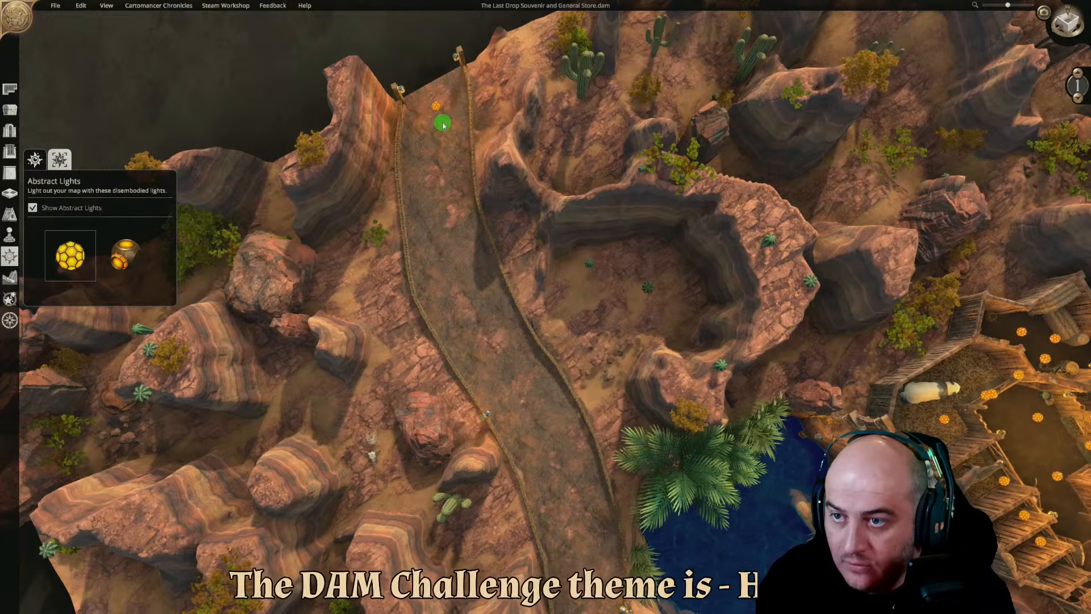
{"action": "left_click", "coordinate": [442, 125]}
Copy the abstract light along the road, beside the lantern post near the boulder and beside the one at the pond
{"action": "key", "text": "s"}
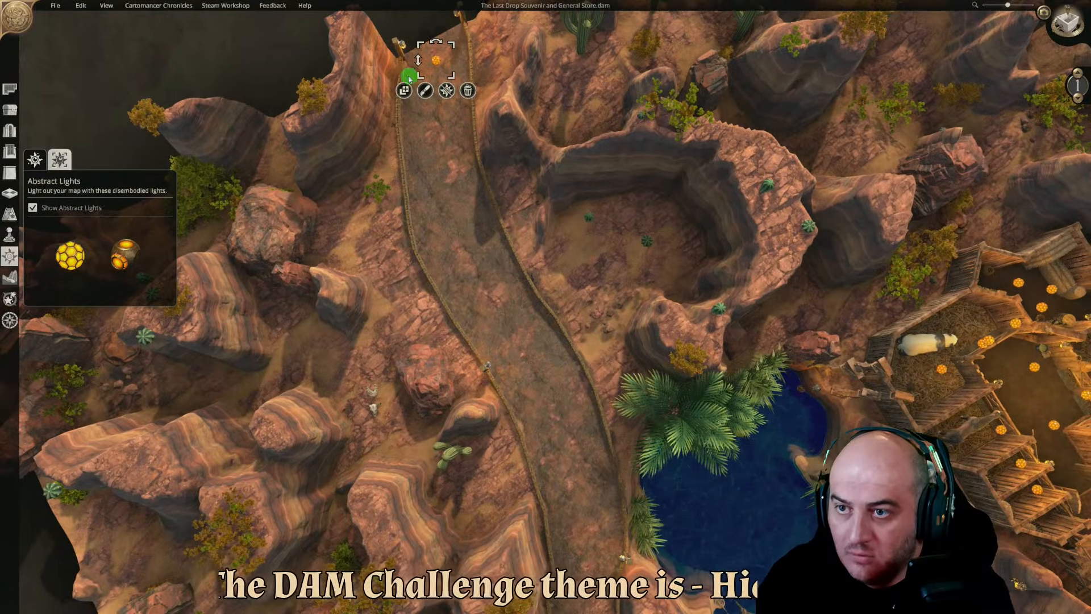
{"action": "key", "text": "s"}
{"action": "left_click", "coordinate": [524, 242]}
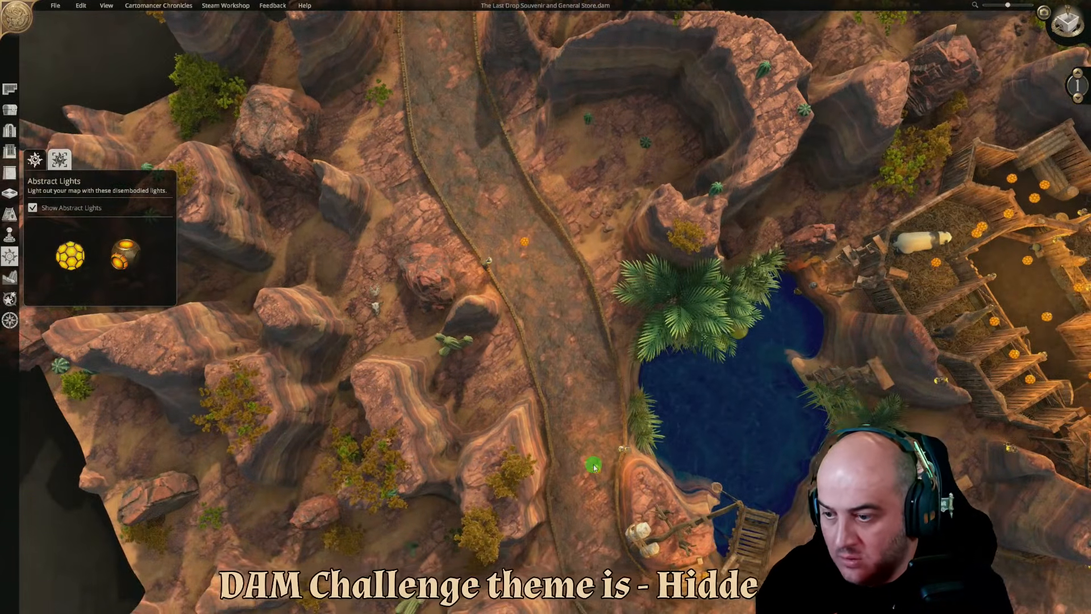
{"action": "left_click", "coordinate": [581, 455]}
Copy the abstract light onto the road junction past the wooden dock and between the near-exit lantern posts, and hide the abstract lights
{"action": "key", "text": "s"}
{"action": "key", "text": "d"}
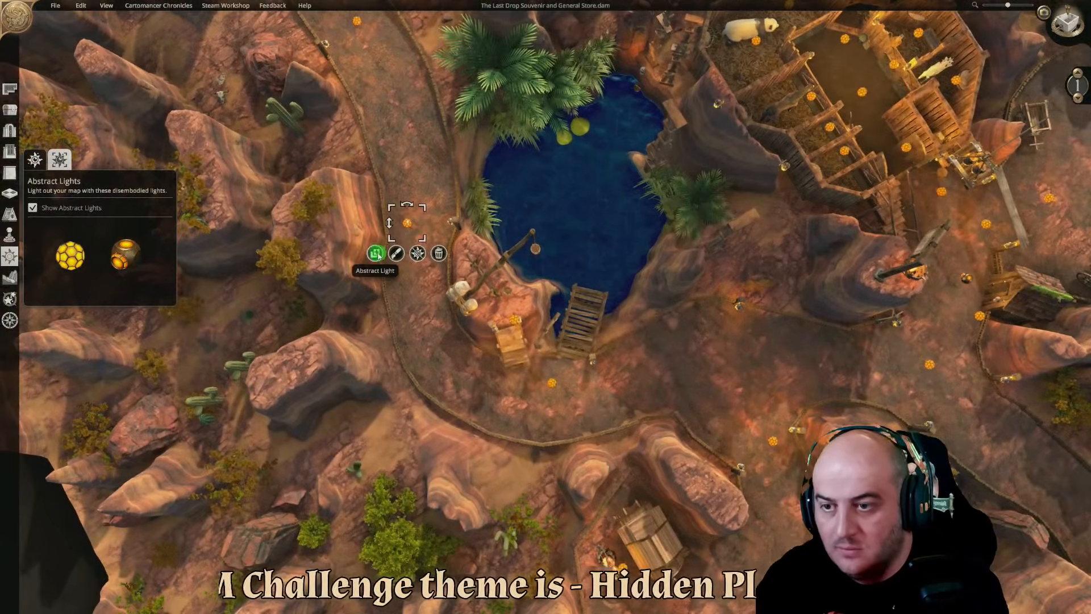
{"action": "left_click", "coordinate": [376, 254]}
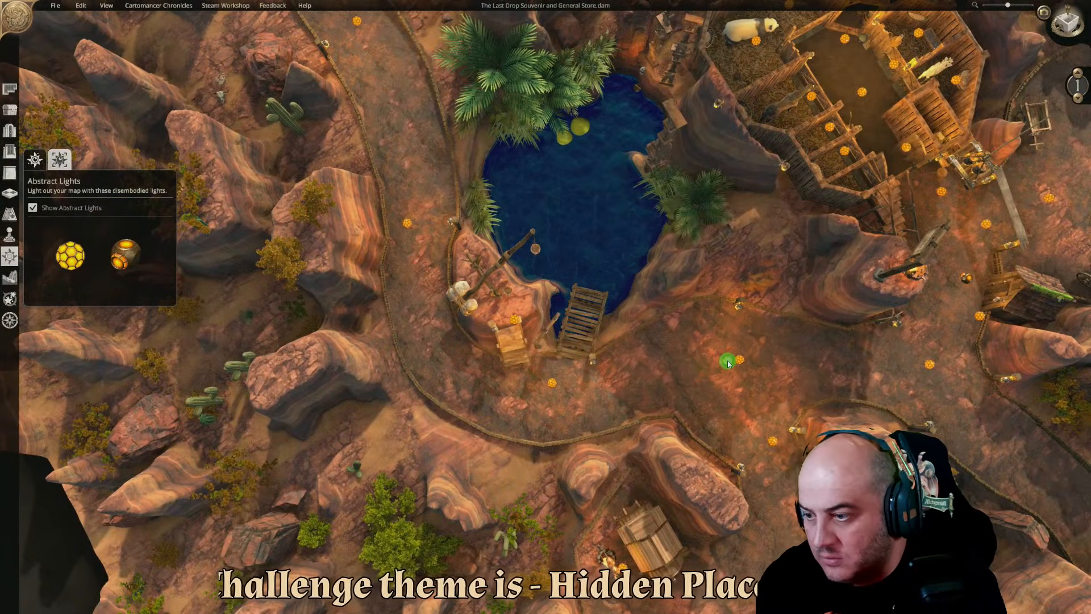
{"action": "key", "text": "d"}
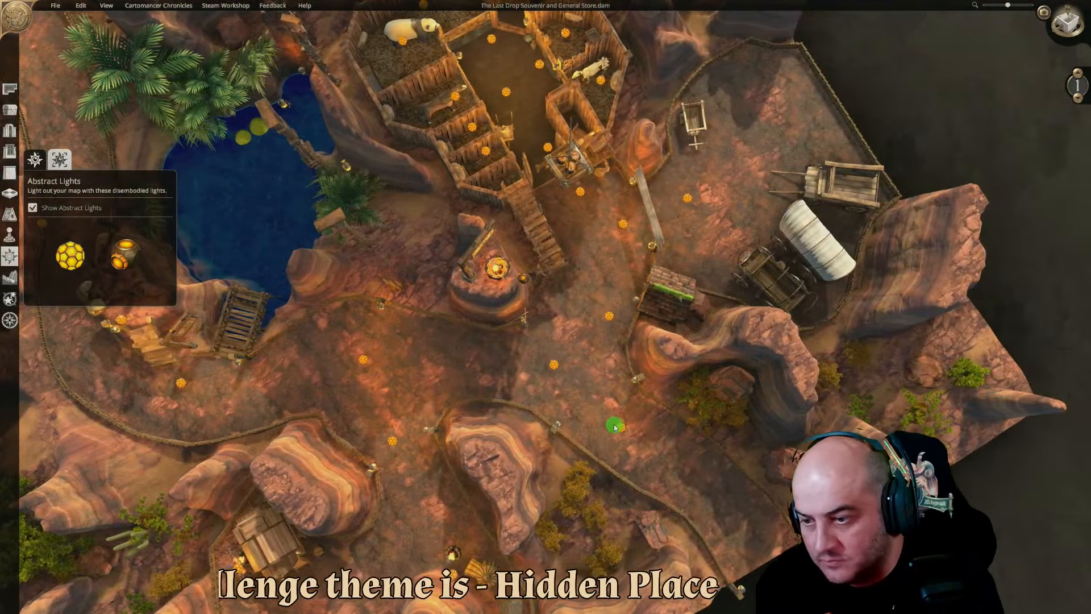
{"action": "left_click", "coordinate": [611, 418]}
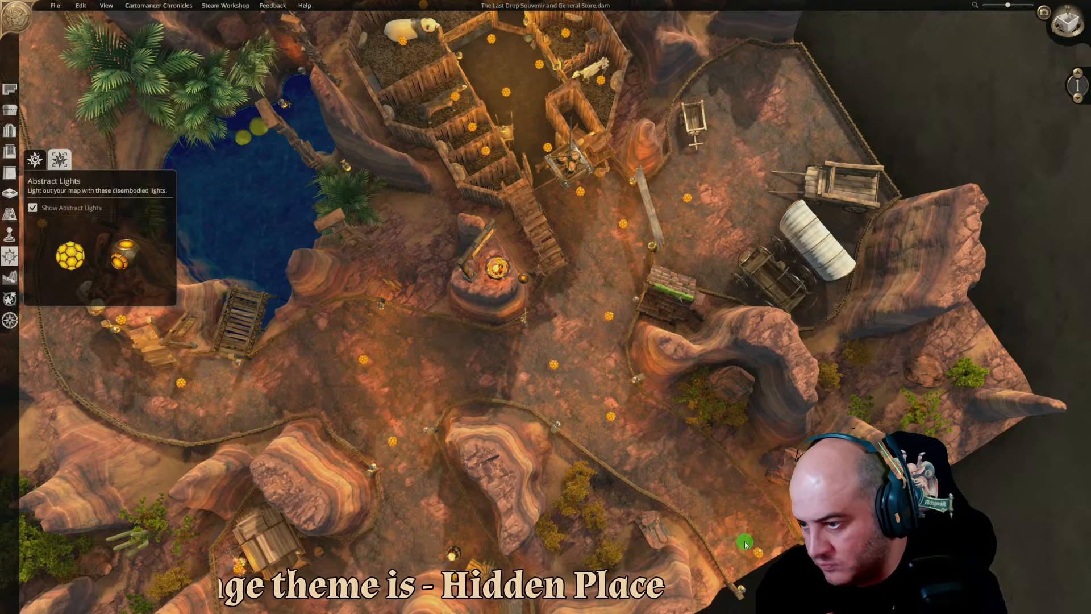
{"action": "scroll", "coordinate": [588, 347], "scroll_direction": "up", "scroll_amount": 3}
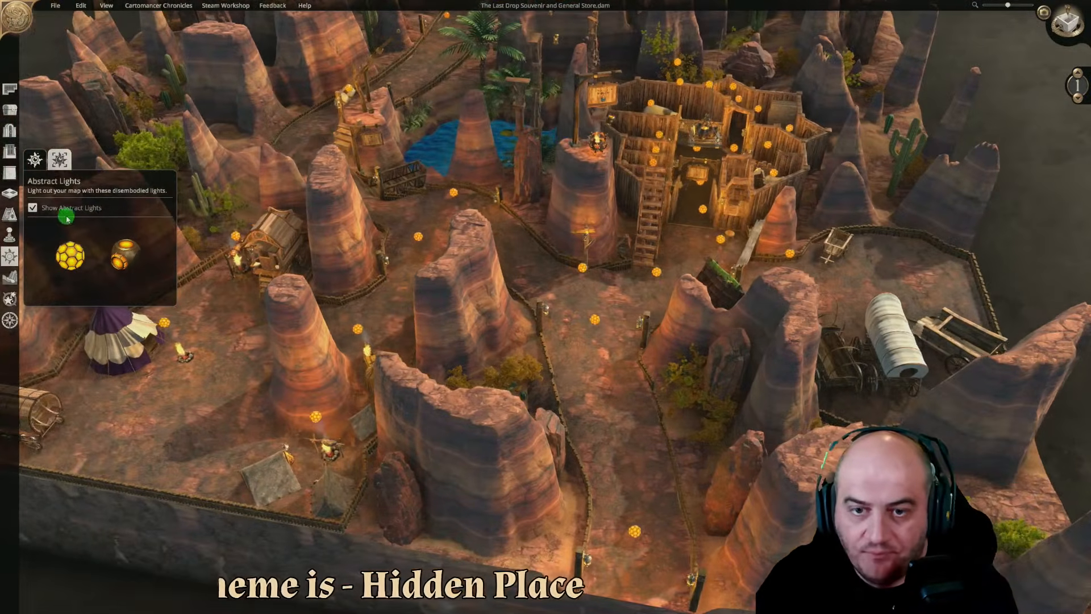
{"action": "left_click", "coordinate": [33, 207]}
Raise the lantern post on the fence between the pond's dock and the brazier pillar to a height of 1.2
{"action": "scroll", "coordinate": [721, 309], "scroll_direction": "down", "scroll_amount": 1}
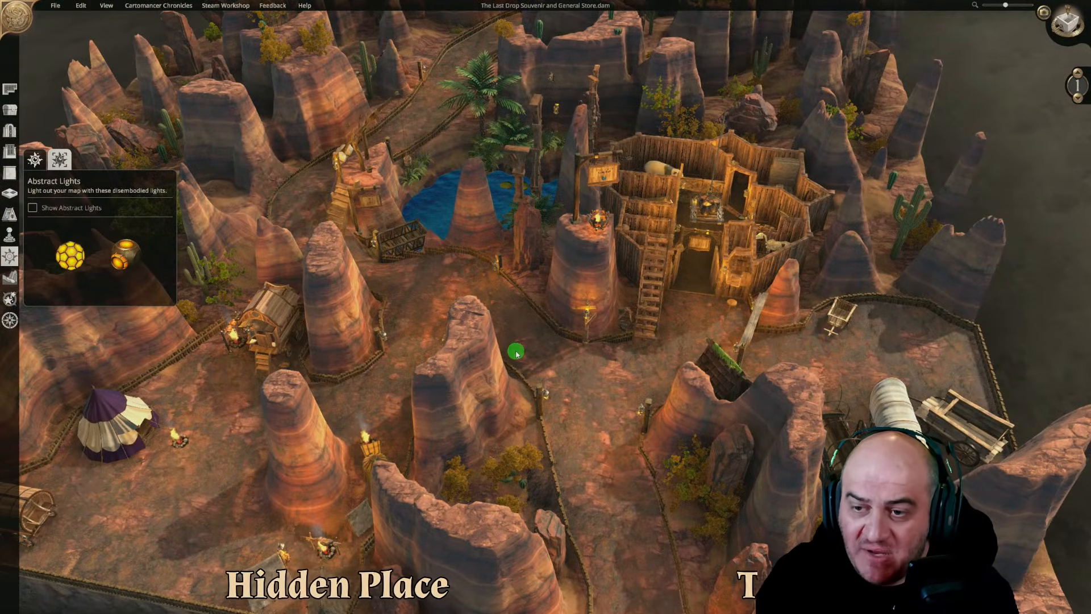
{"action": "scroll", "coordinate": [515, 353], "scroll_direction": "up", "scroll_amount": 4}
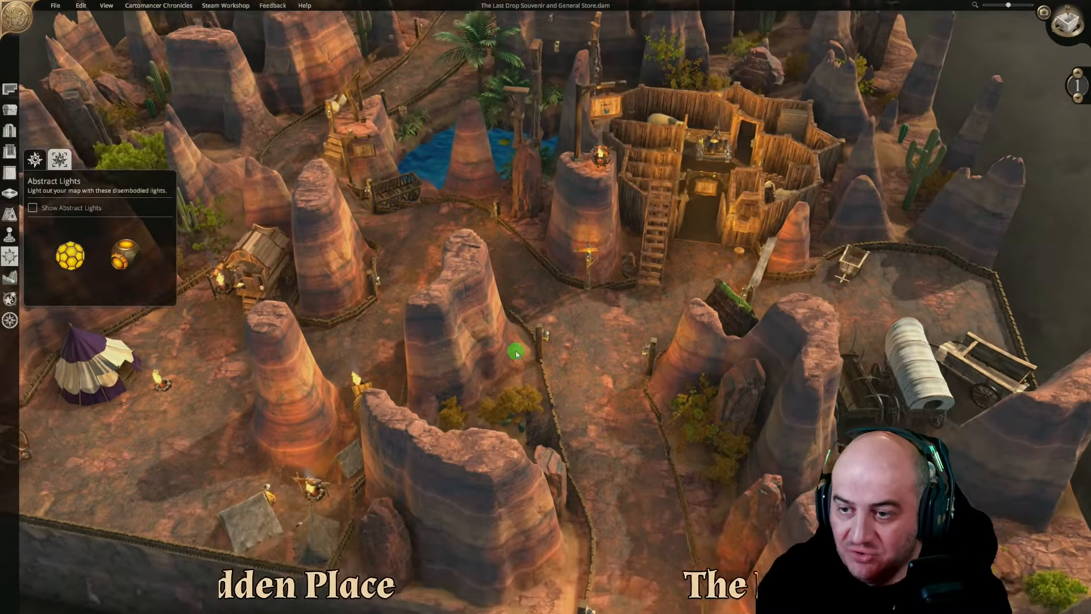
{"action": "key", "text": "w"}
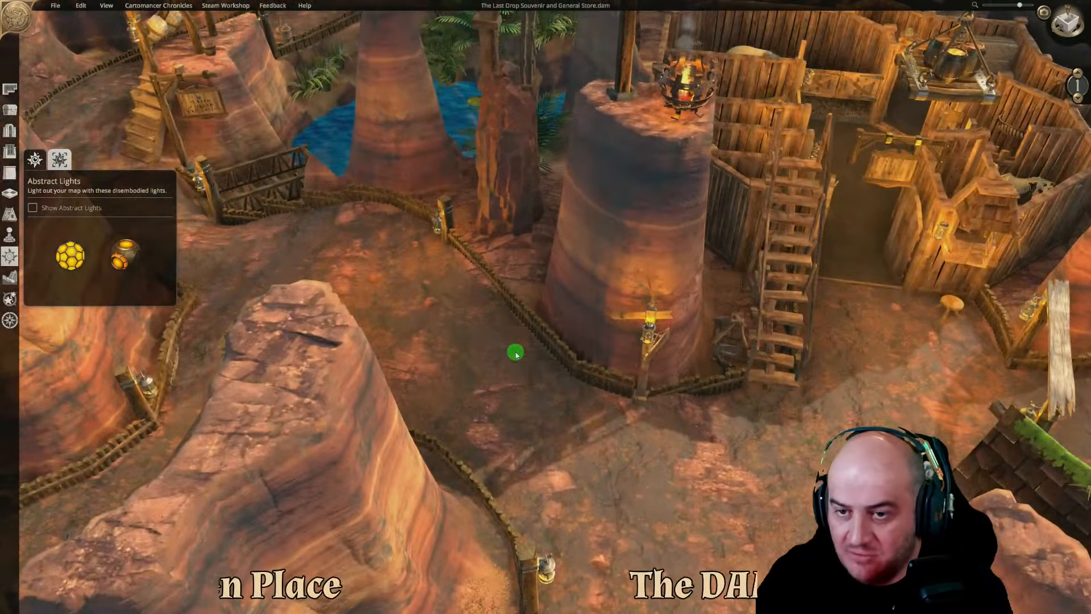
{"action": "key", "text": "a"}
{"action": "key", "text": "w"}
{"action": "left_click", "coordinate": [605, 306]}
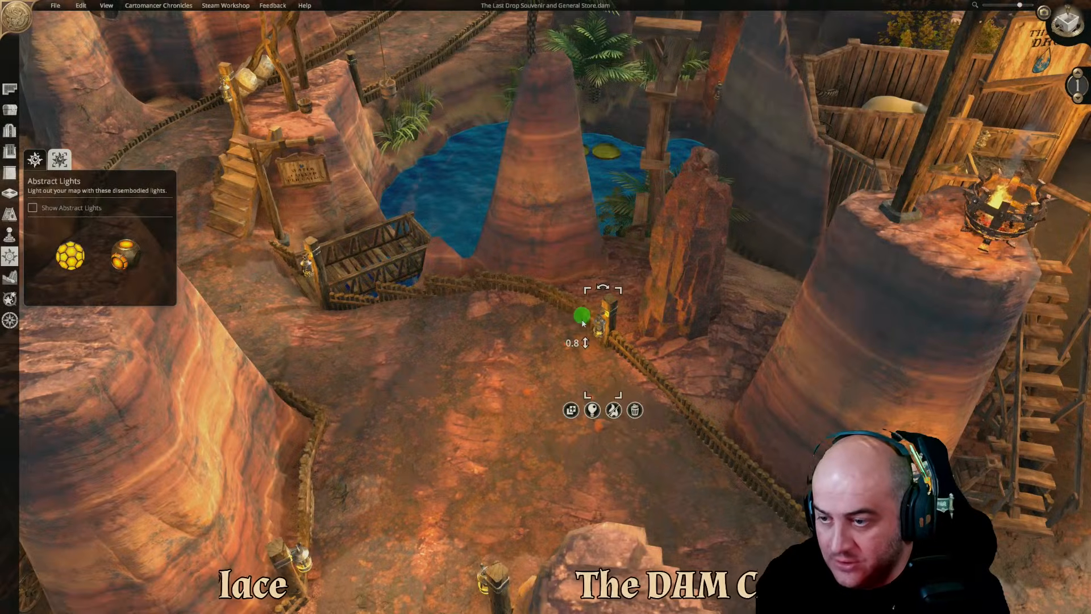
{"action": "left_click_drag", "start_coordinate": [586, 343], "coordinate": [620, 289]}
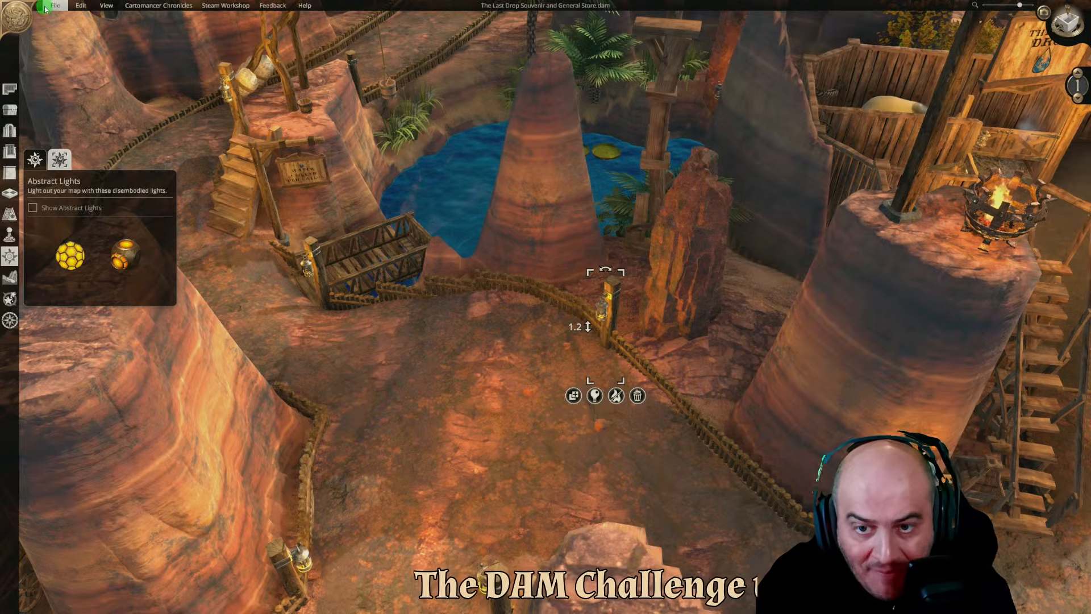
{"action": "left_click", "coordinate": [412, 356]}
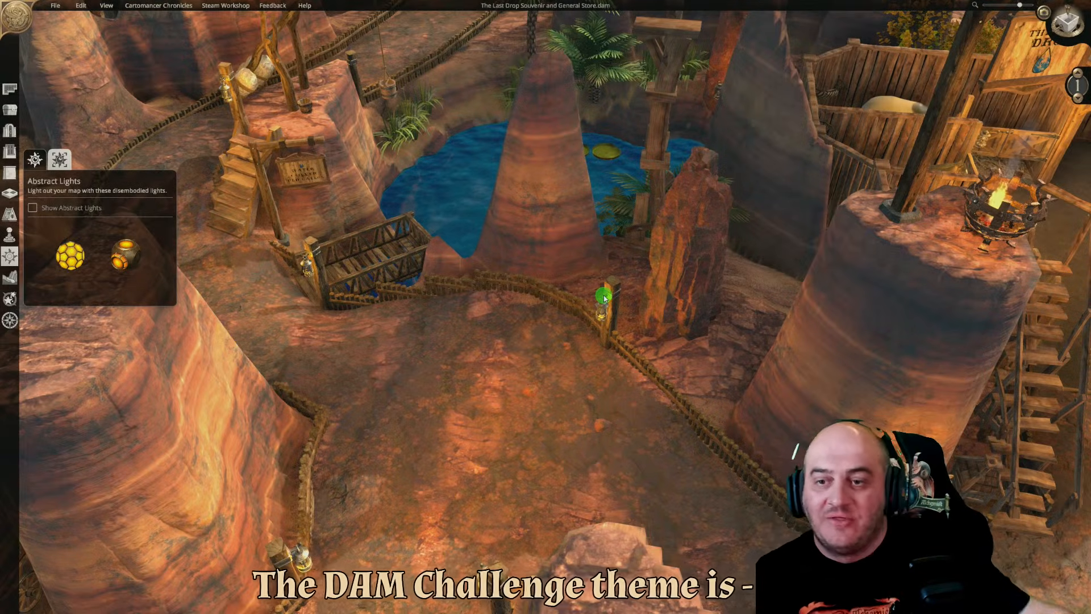
Inspect the lantern posts and lighting along the fenced road around the pond, and close the light tools
{"action": "left_click", "coordinate": [529, 349]}
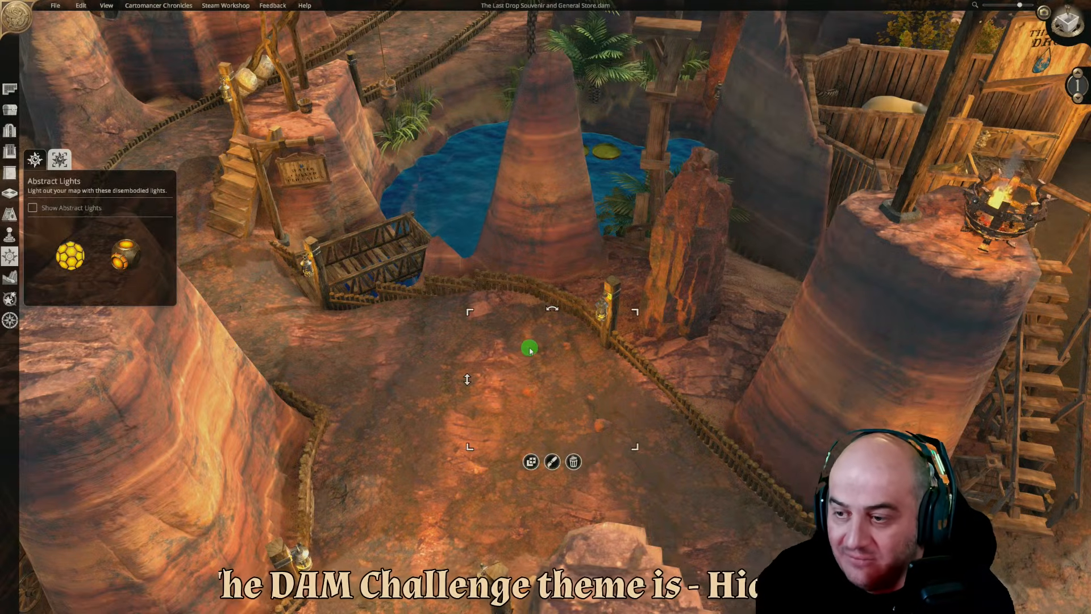
{"action": "middle_click_drag", "start_coordinate": [529, 349], "coordinate": [623, 358]}
{"action": "left_click", "coordinate": [647, 341]}
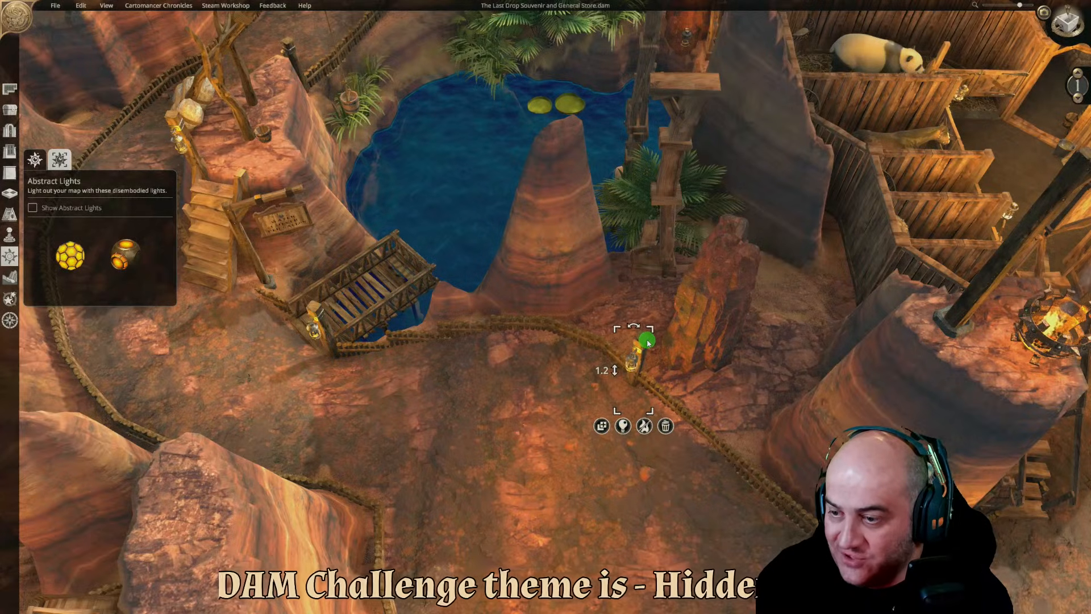
{"action": "middle_click_drag", "start_coordinate": [507, 365], "coordinate": [640, 341]}
{"action": "key", "text": "w"}
{"action": "key", "text": "a"}
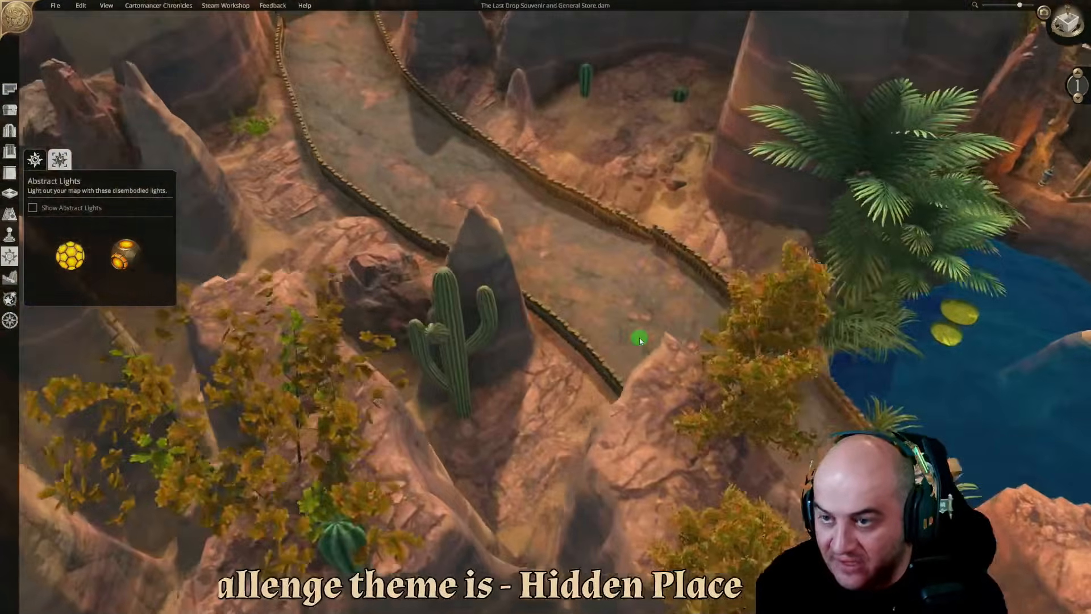
{"action": "middle_click_drag", "start_coordinate": [639, 334], "coordinate": [387, 341]}
{"action": "left_click", "coordinate": [348, 232]}
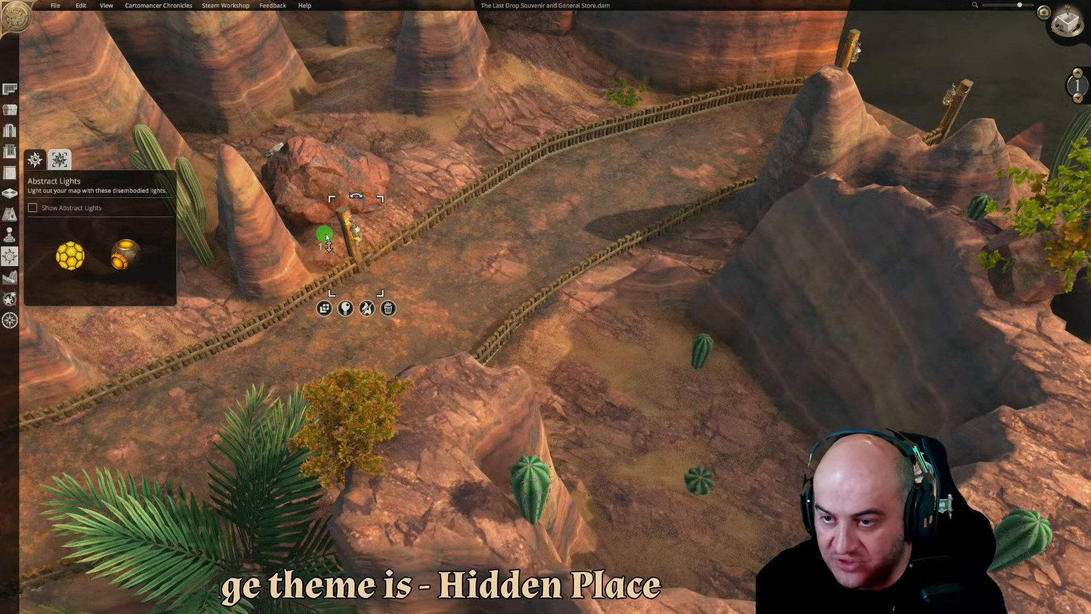
{"action": "left_click", "coordinate": [520, 261]}
{"action": "key", "text": "s"}
{"action": "key", "text": "a"}
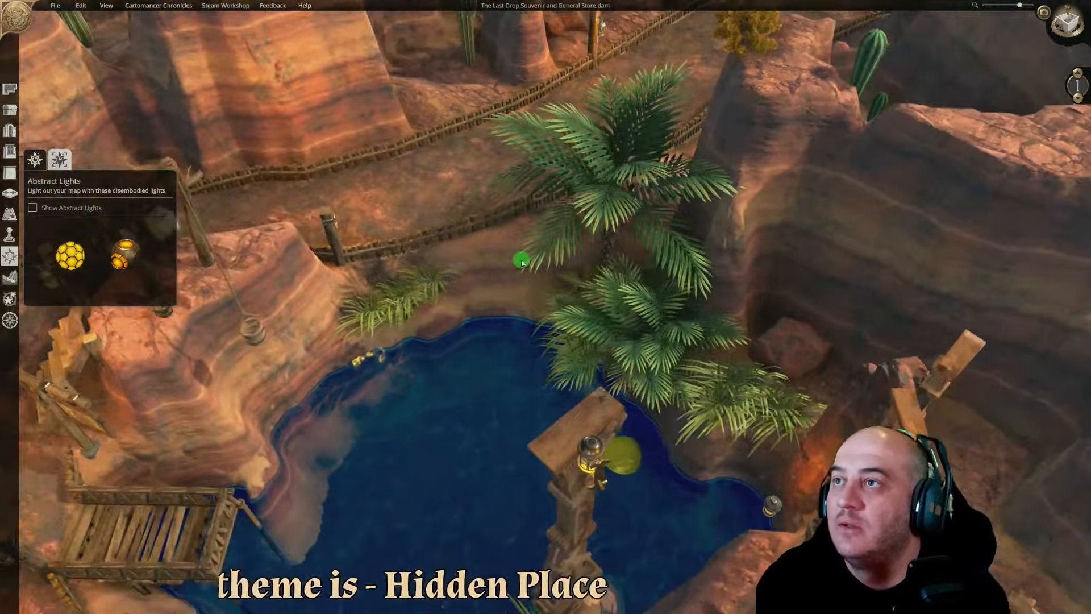
{"action": "key", "text": "s"}
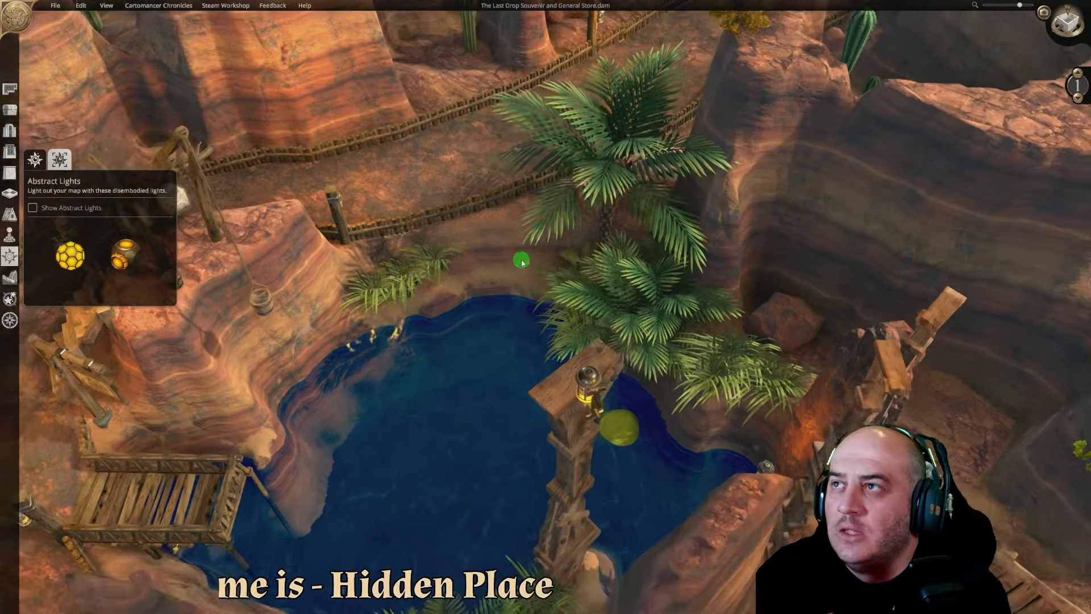
{"action": "scroll", "coordinate": [522, 261], "scroll_direction": "down", "scroll_amount": 3}
{"action": "key", "text": "s"}
{"action": "key", "text": "a"}
{"action": "left_click", "coordinate": [9, 257]}
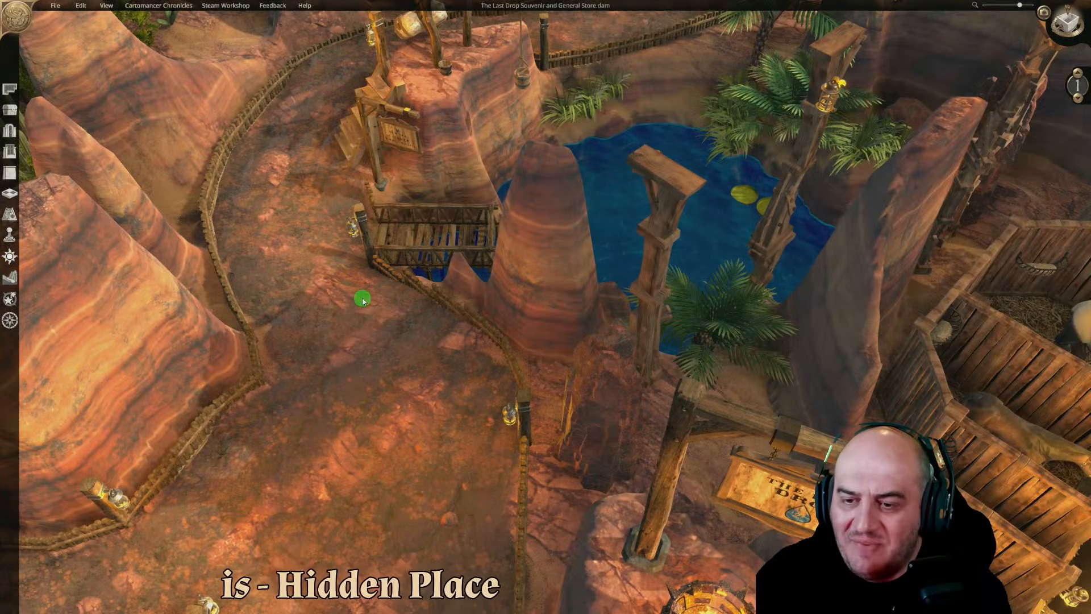
Raise the displayed level to 5 to show the complete store building with its roofs
{"action": "key", "text": "w"}
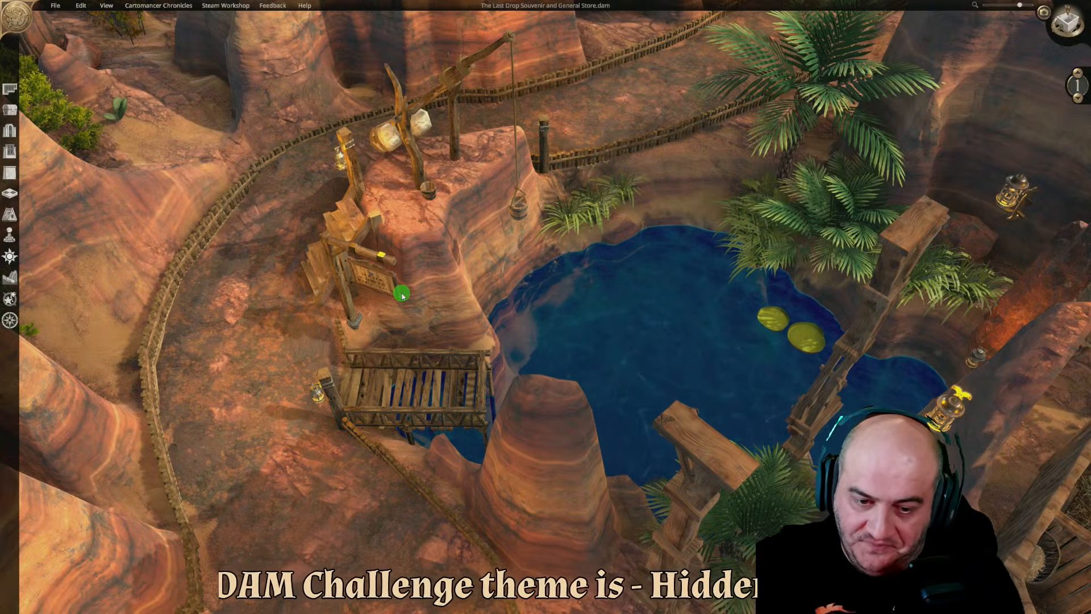
{"action": "key", "text": "s"}
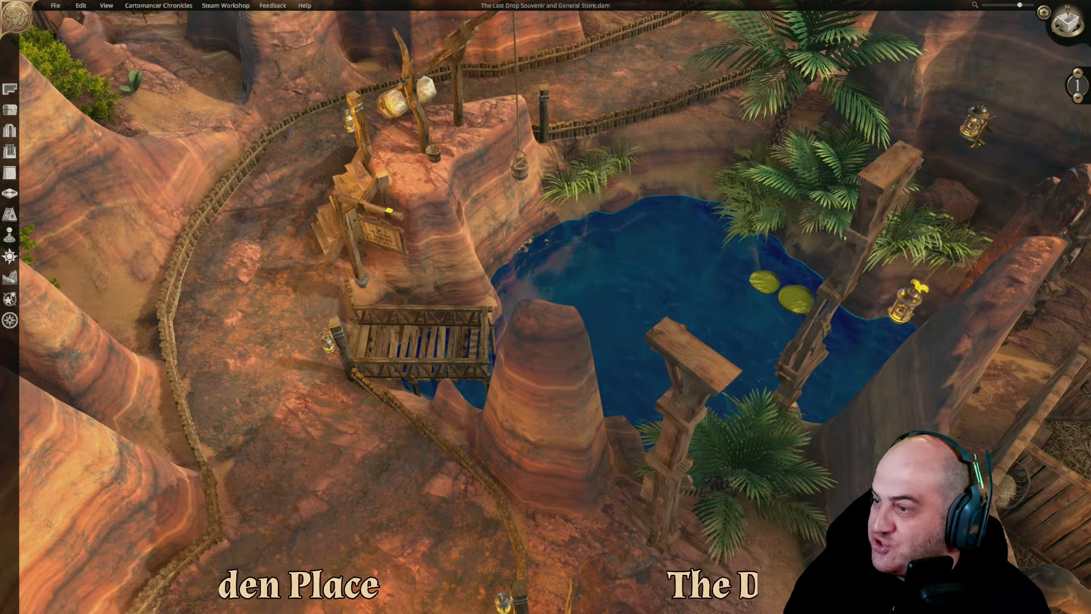
{"action": "key", "text": "d"}
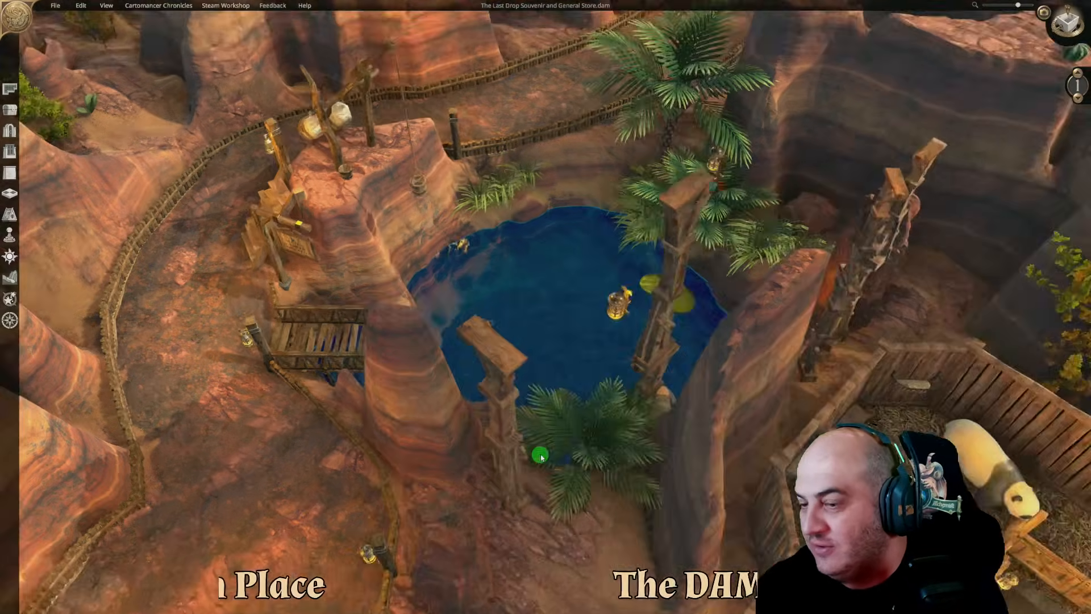
{"action": "key", "text": "s"}
{"action": "scroll", "coordinate": [577, 461], "scroll_direction": "down", "scroll_amount": 2}
{"action": "middle_click_drag", "start_coordinate": [580, 461], "coordinate": [854, 299]}
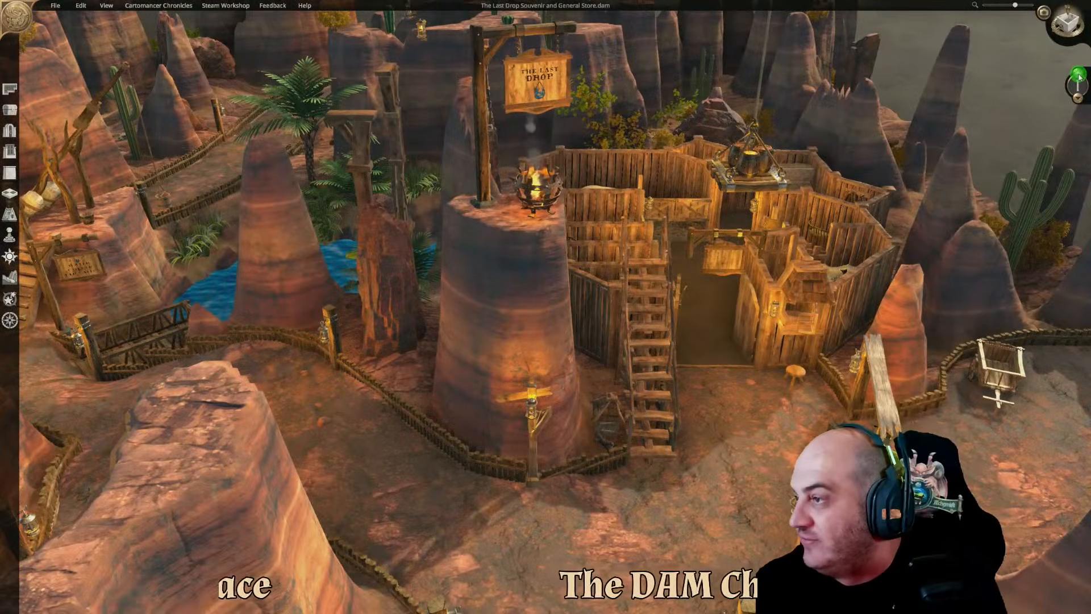
{"action": "left_click", "coordinate": [1078, 74]}
{"action": "left_click", "coordinate": [1077, 74]}
{"action": "left_click", "coordinate": [1078, 76]}
{"action": "left_click", "coordinate": [1077, 76]}
{"action": "scroll", "coordinate": [885, 254], "scroll_direction": "down", "scroll_amount": 2}
{"action": "key", "text": "s"}
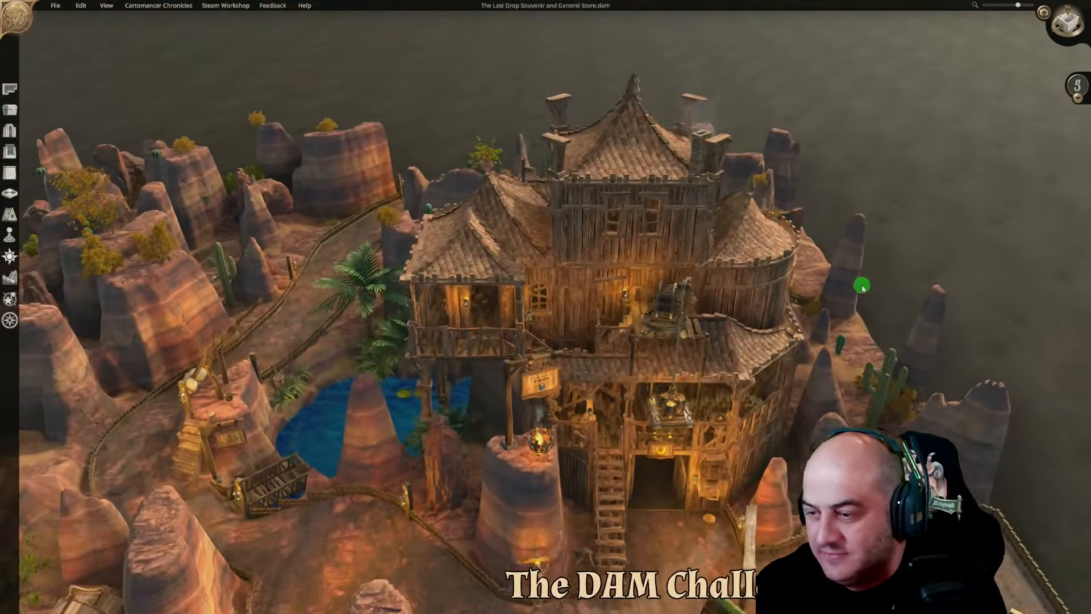
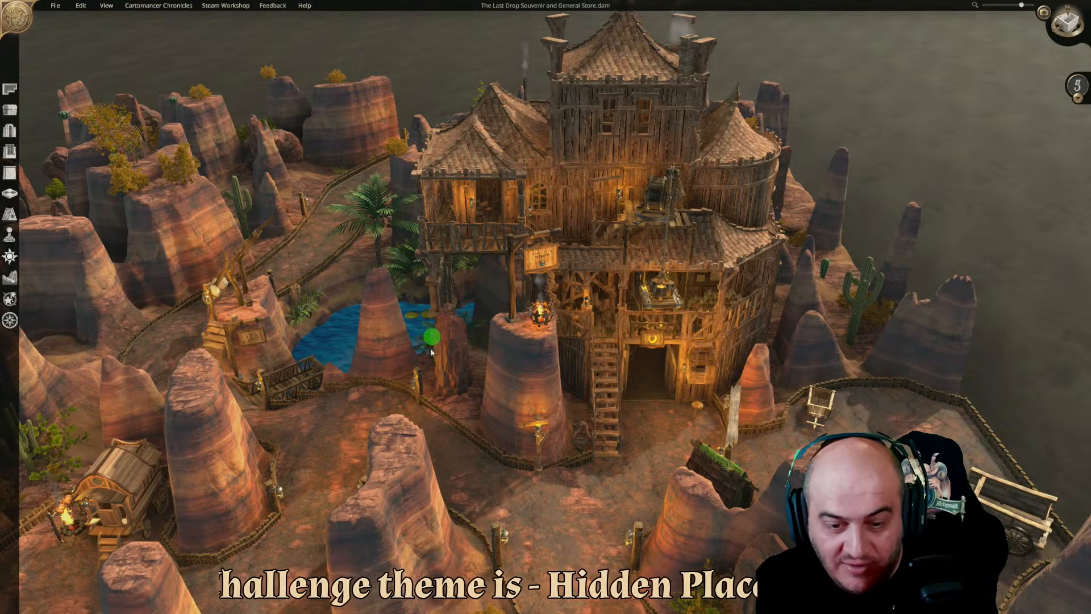
Examine the complete store, its front yard, the surrounding rocks and the lit roads from several angles
{"action": "left_click", "coordinate": [367, 421]}
{"action": "mouse_move", "coordinate": [488, 432]}
{"action": "middle_mouse_down"}
{"action": "mouse_move", "coordinate": [424, 434]}
{"action": "mouse_move", "coordinate": [480, 429]}
{"action": "middle_mouse_up"}
{"action": "key", "text": "d"}
{"action": "key", "text": "s"}
{"action": "scroll", "coordinate": [459, 436], "scroll_direction": "up", "scroll_amount": 1}
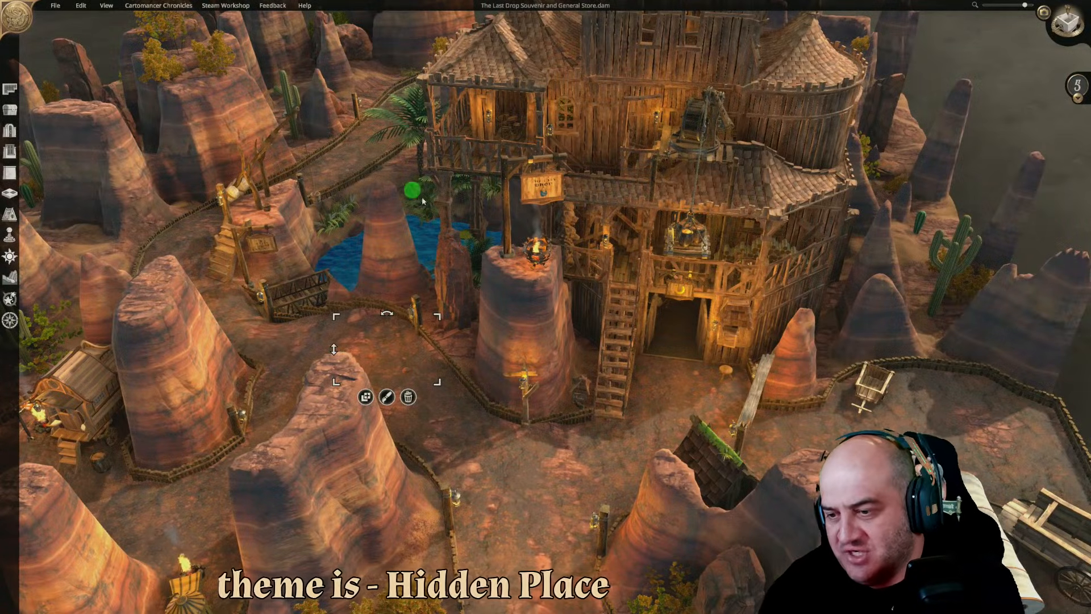
{"action": "left_click", "coordinate": [511, 440]}
{"action": "scroll", "coordinate": [647, 337], "scroll_direction": "down", "scroll_amount": 2}
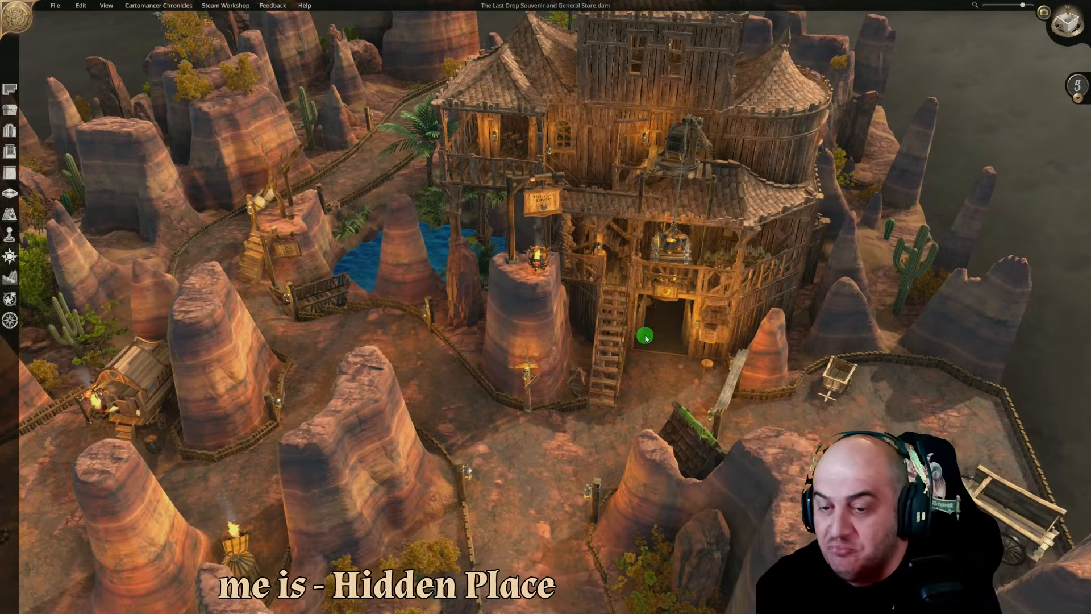
{"action": "scroll", "coordinate": [537, 304], "scroll_direction": "up", "scroll_amount": 2}
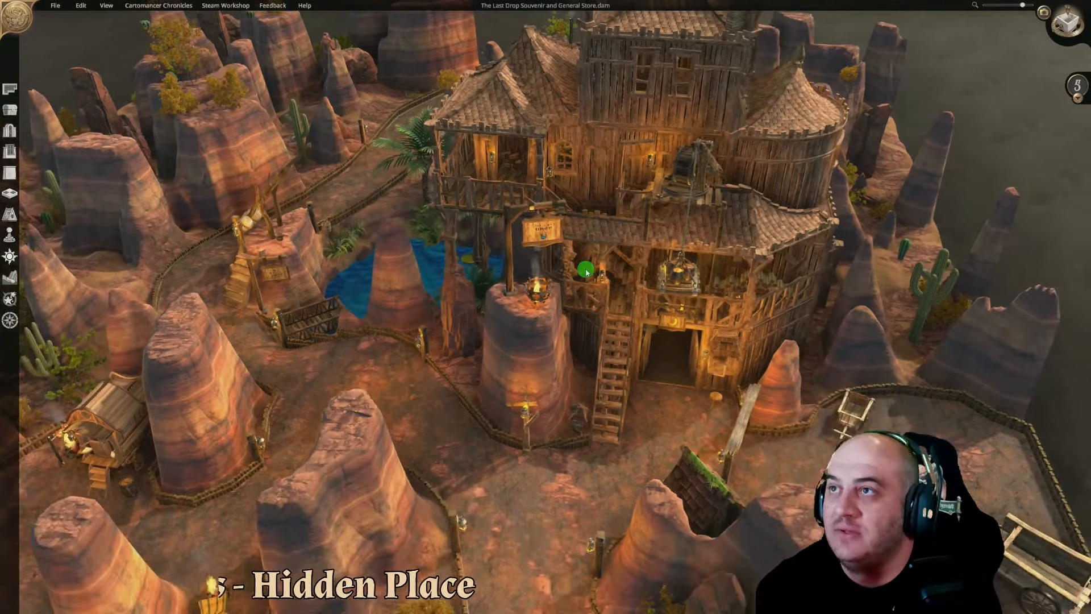
{"action": "right_click_drag", "start_coordinate": [549, 273], "coordinate": [619, 284]}
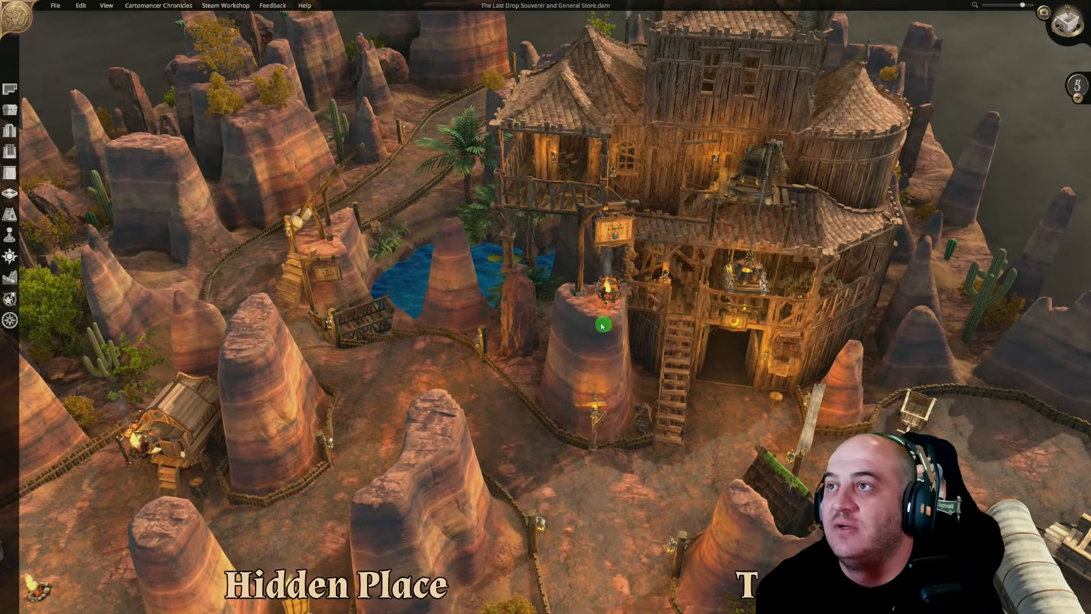
{"action": "middle_click_drag", "start_coordinate": [504, 316], "coordinate": [539, 317]}
{"action": "scroll", "coordinate": [541, 307], "scroll_direction": "up", "scroll_amount": 2}
{"action": "scroll", "coordinate": [540, 308], "scroll_direction": "down", "scroll_amount": 3}
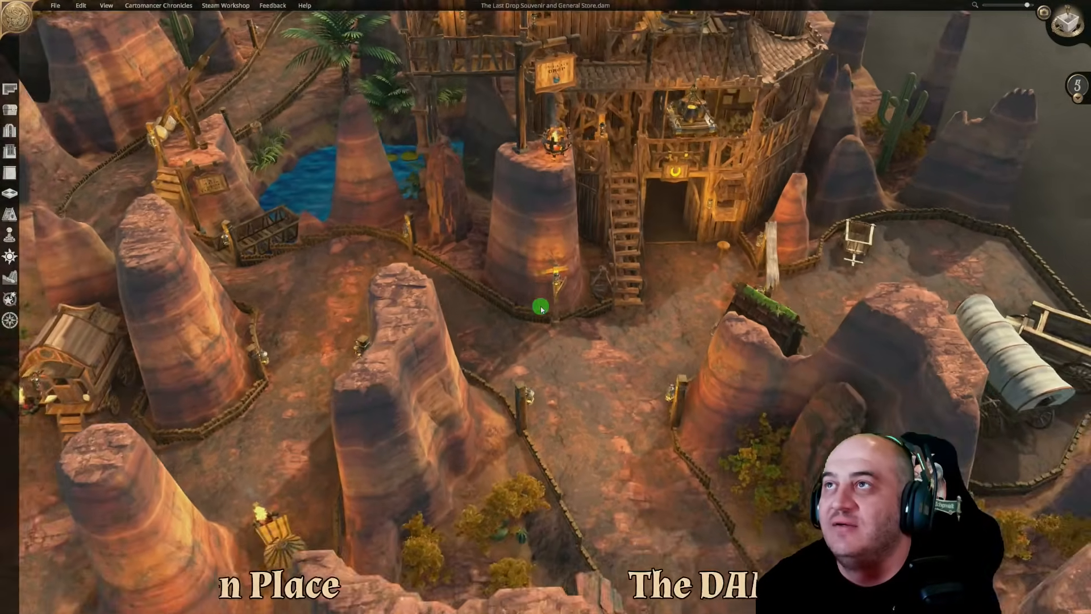
{"action": "scroll", "coordinate": [541, 308], "scroll_direction": "up", "scroll_amount": 4}
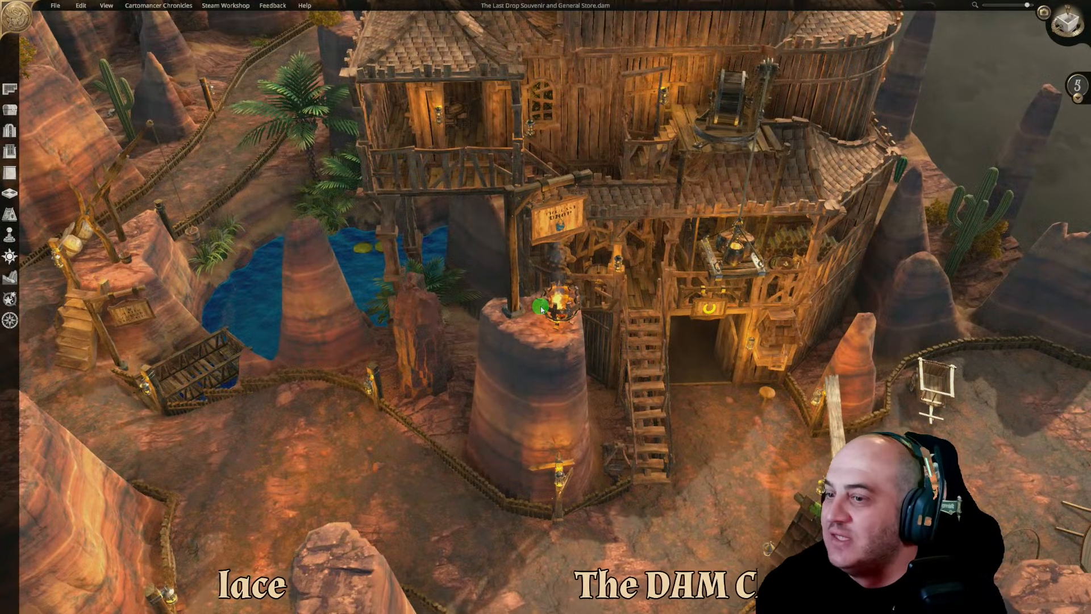
{"action": "scroll", "coordinate": [495, 294], "scroll_direction": "down", "scroll_amount": 1}
{"action": "scroll", "coordinate": [495, 293], "scroll_direction": "down", "scroll_amount": 3}
{"action": "middle_click_drag", "start_coordinate": [670, 303], "coordinate": [634, 295]}
{"action": "scroll", "coordinate": [634, 295], "scroll_direction": "down", "scroll_amount": 3}
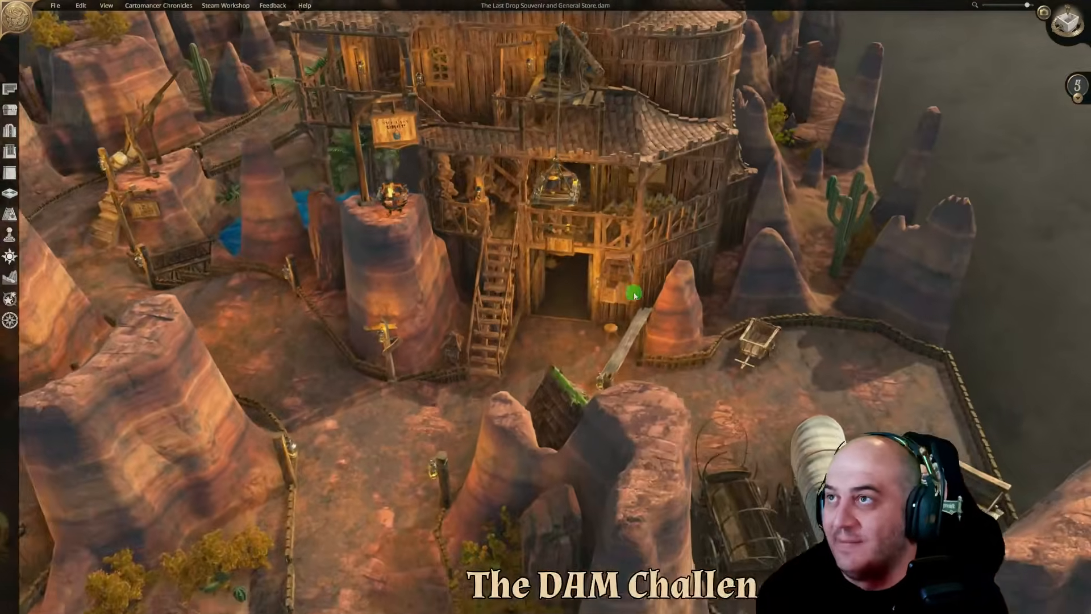
{"action": "key", "text": "s"}
{"action": "key", "text": "a"}
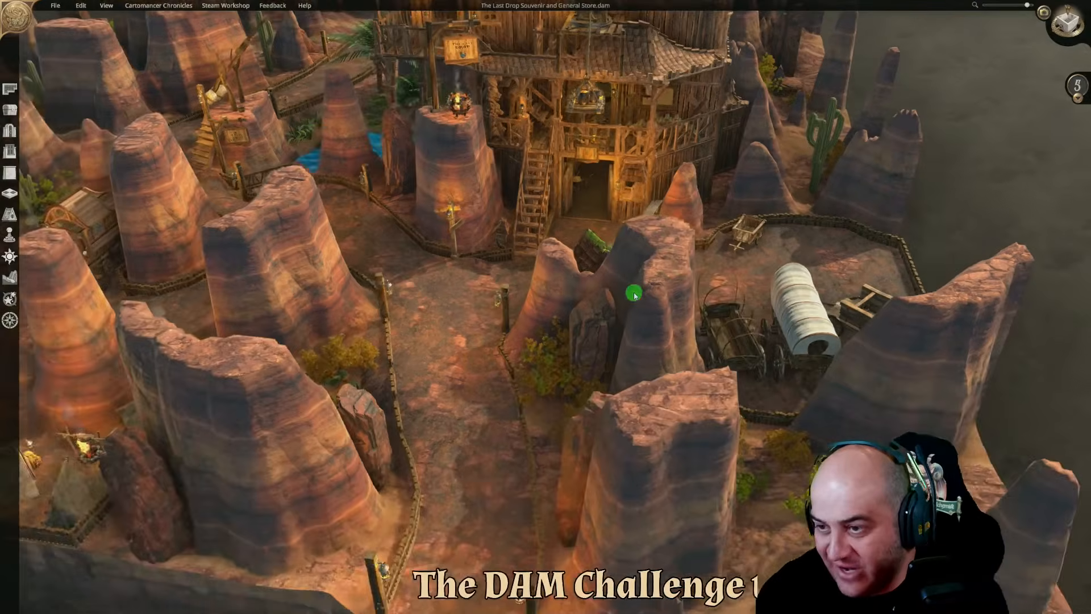
Browse the customizable shapes in the object library and inspect The Last Drop sign hanging above the brazier pillar
{"action": "key", "text": "w"}
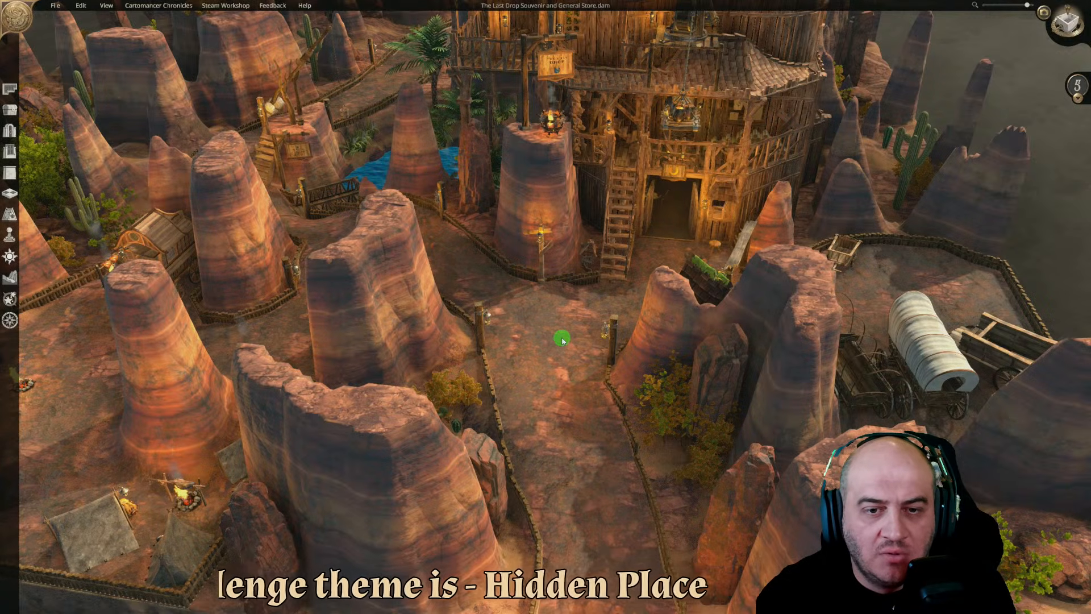
{"action": "scroll", "coordinate": [562, 355], "scroll_direction": "up", "scroll_amount": 3}
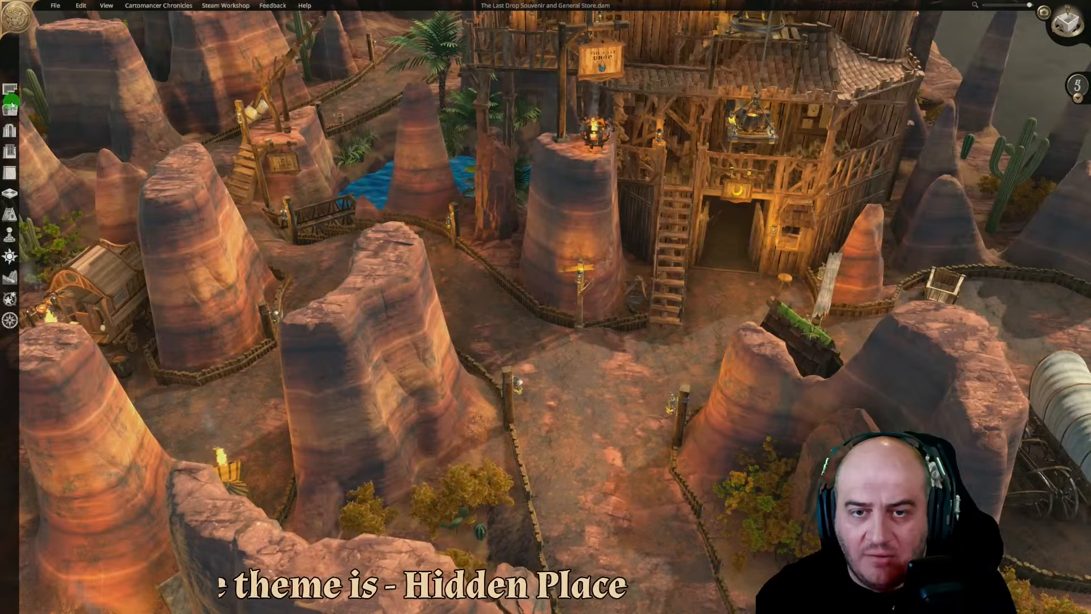
{"action": "left_click", "coordinate": [9, 111]}
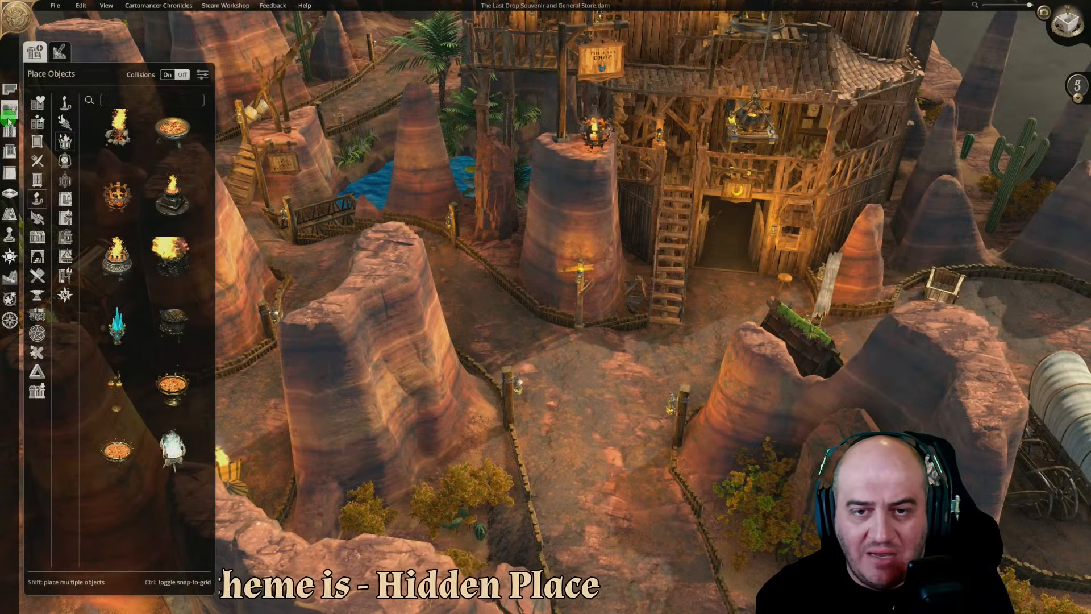
{"action": "left_click", "coordinate": [38, 372]}
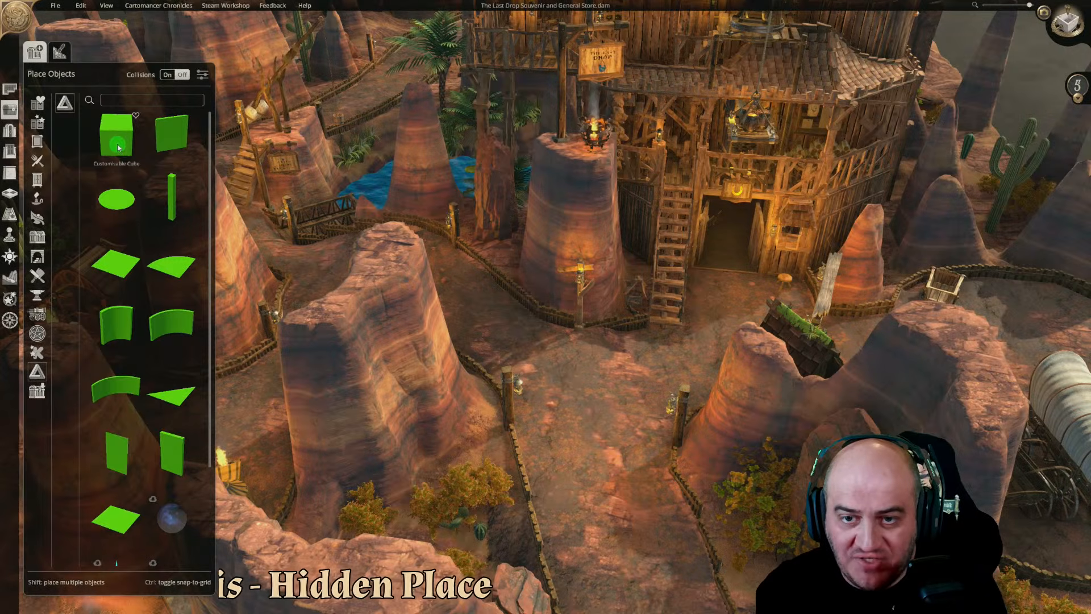
{"action": "left_click", "coordinate": [173, 456]}
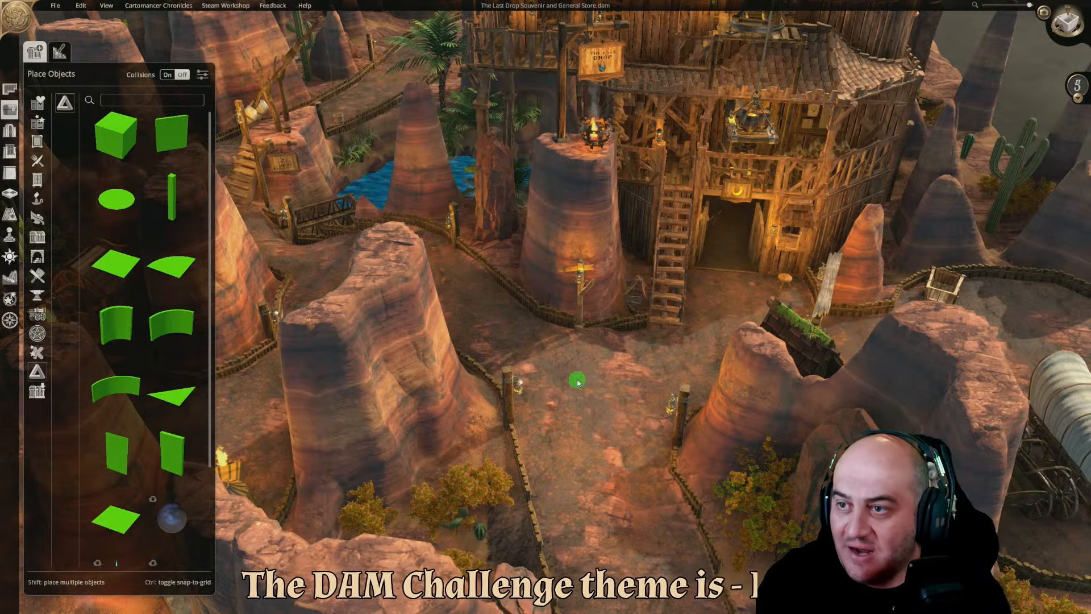
{"action": "scroll", "coordinate": [576, 381], "scroll_direction": "up", "scroll_amount": 6}
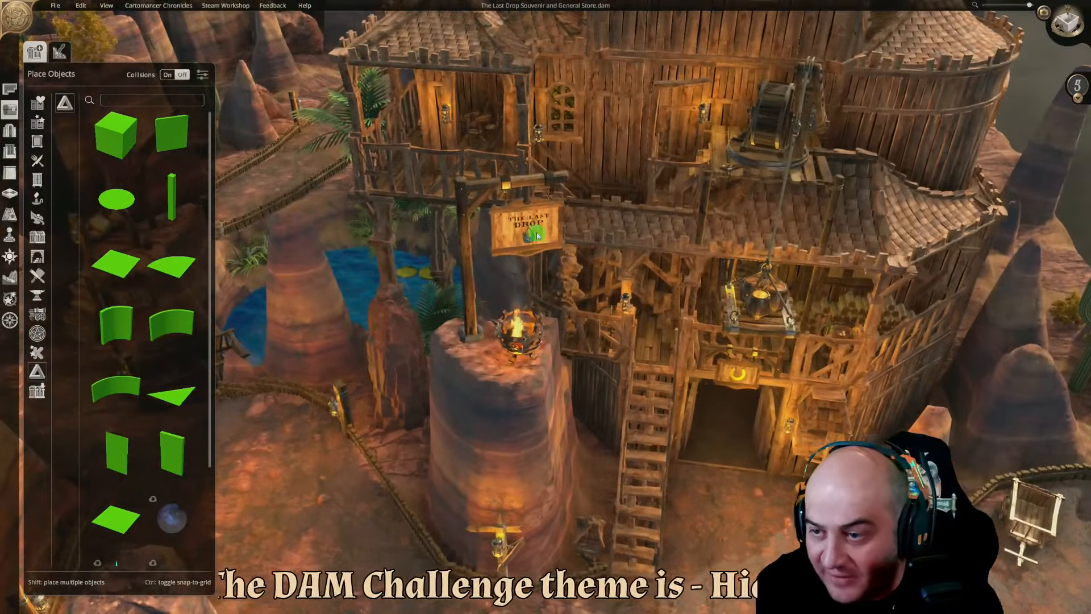
{"action": "left_click", "coordinate": [532, 230]}
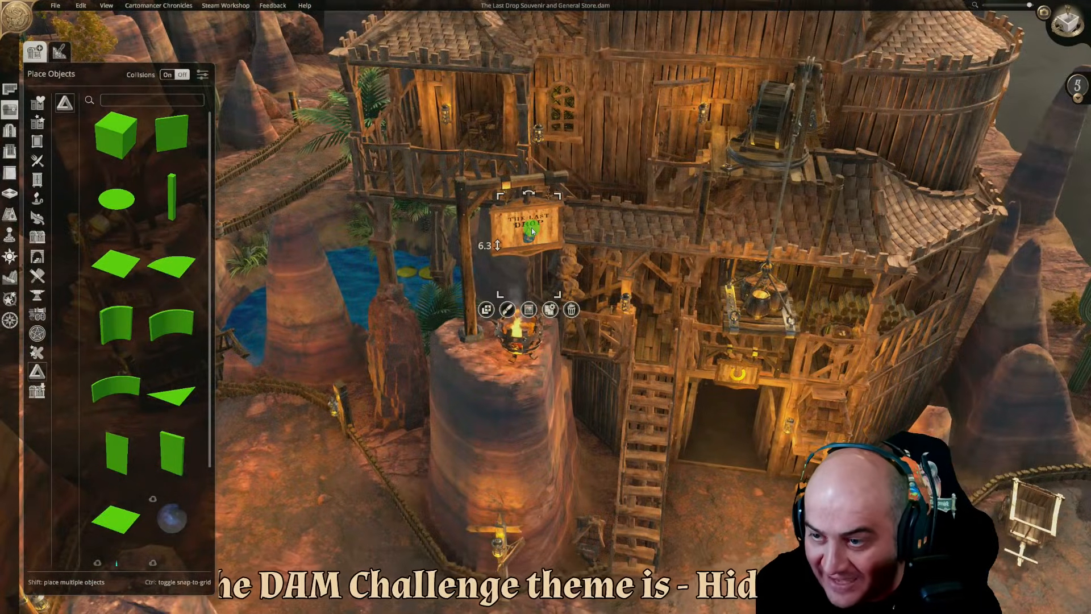
Place a customizable vertical panel on the ground near the brazier pillar and apply the Divelastdropvert image to it
{"action": "left_click", "coordinate": [117, 453]}
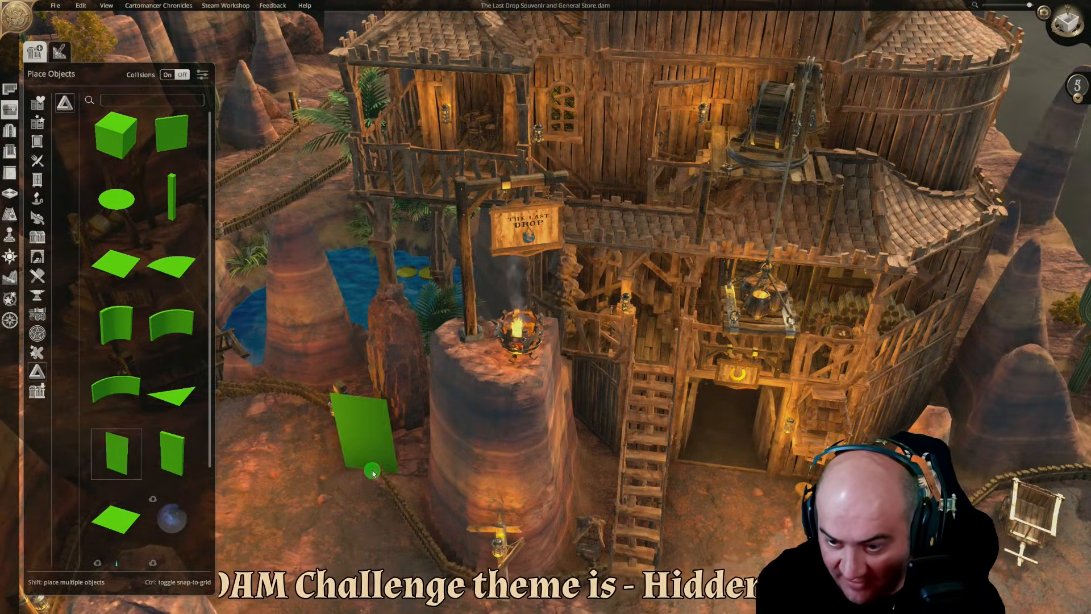
{"action": "left_click", "coordinate": [372, 471]}
{"action": "left_click", "coordinate": [359, 483]}
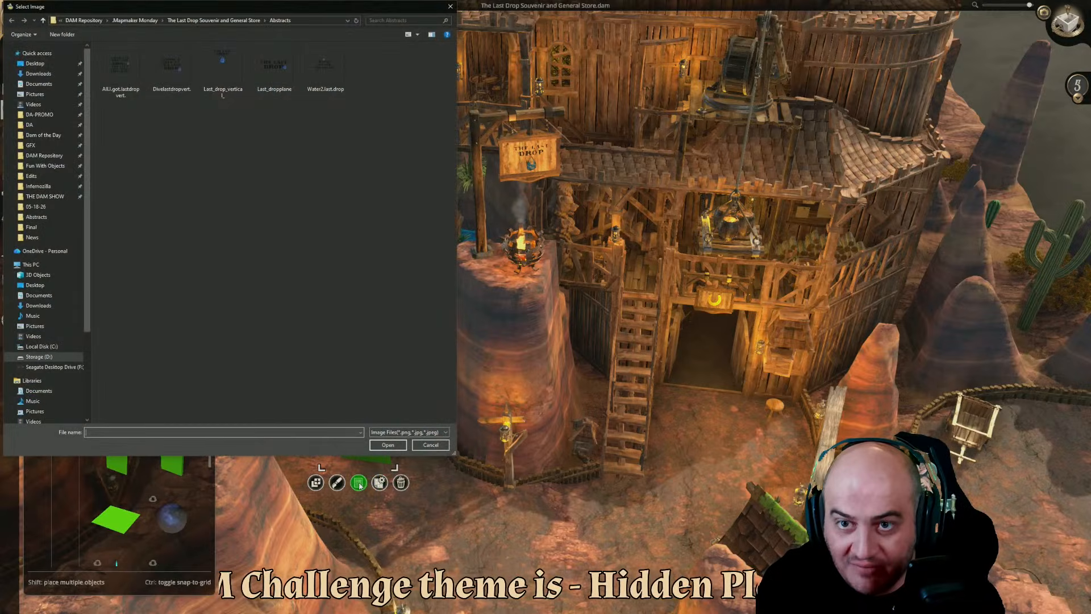
{"action": "left_click", "coordinate": [171, 60]}
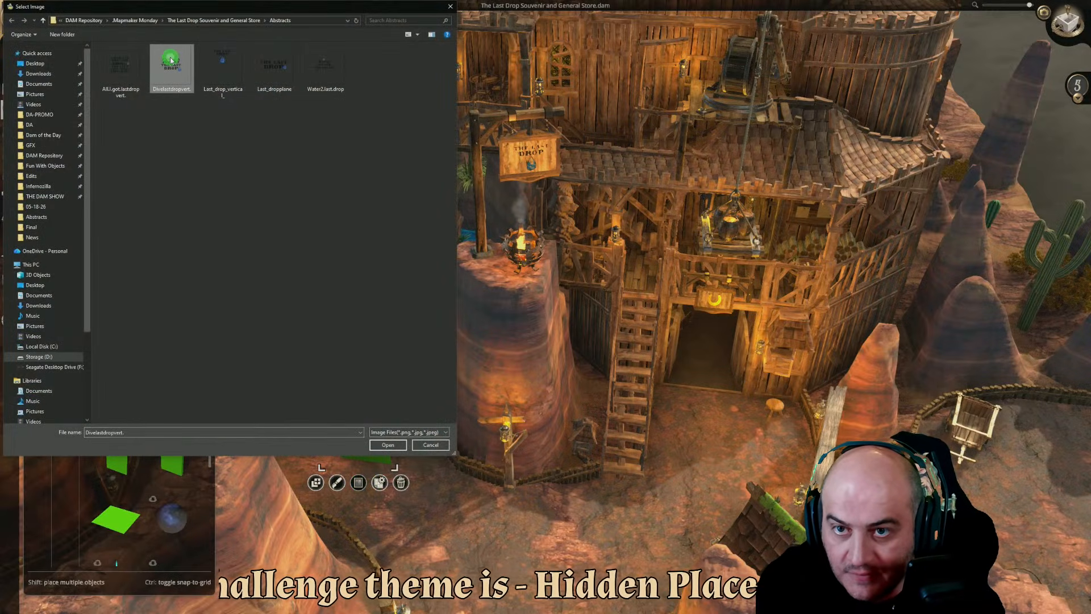
{"action": "double_click", "coordinate": [171, 61]}
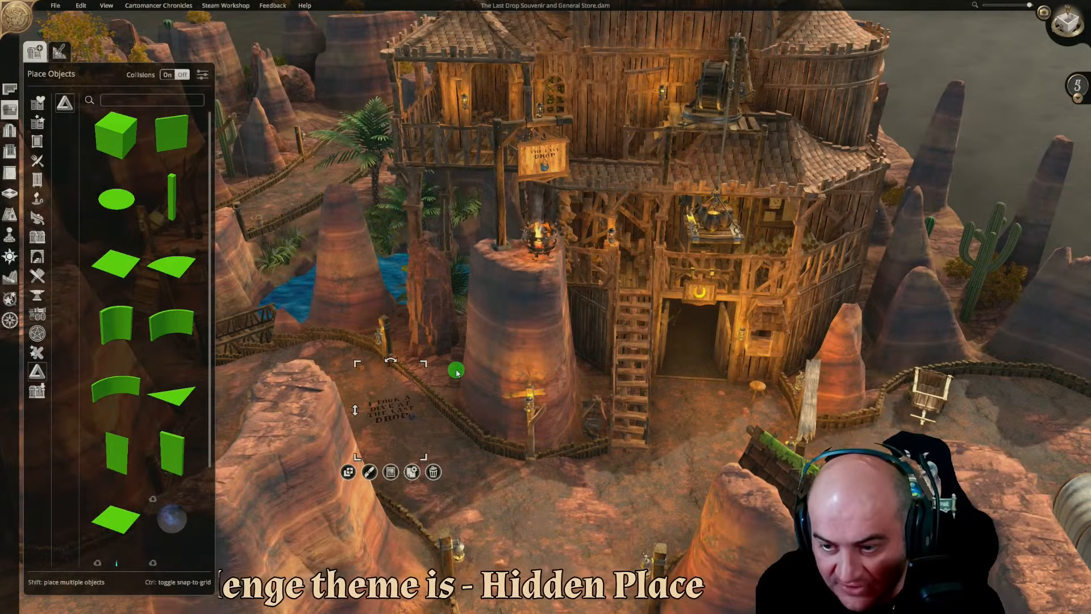
Move the lettered image panel toward the roadside fence, delete it, and close the object placement tool
{"action": "left_click_drag", "start_coordinate": [400, 377], "coordinate": [406, 351]}
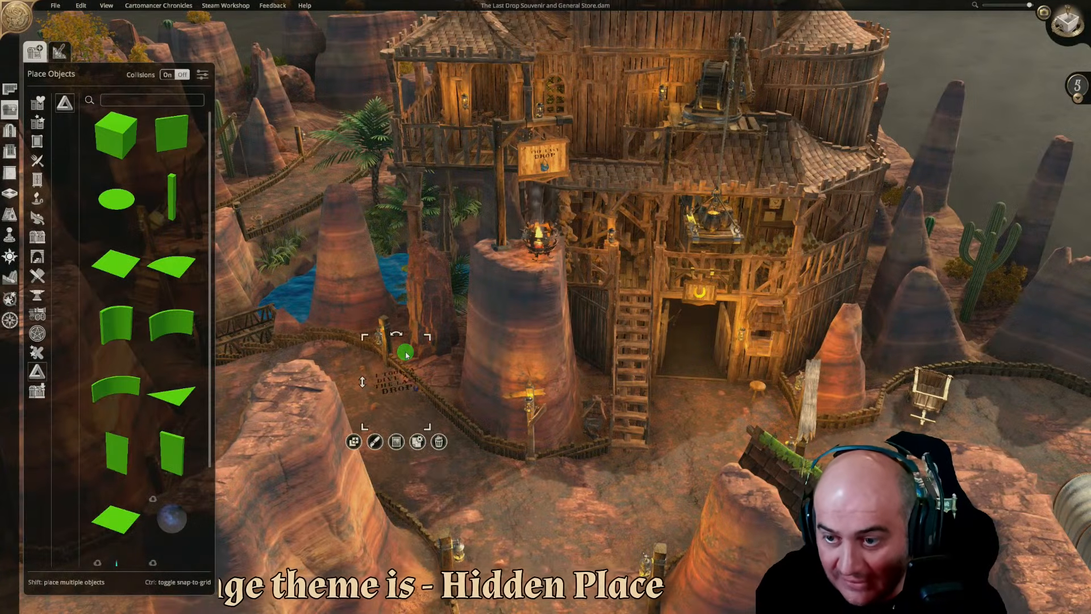
{"action": "left_click", "coordinate": [439, 440]}
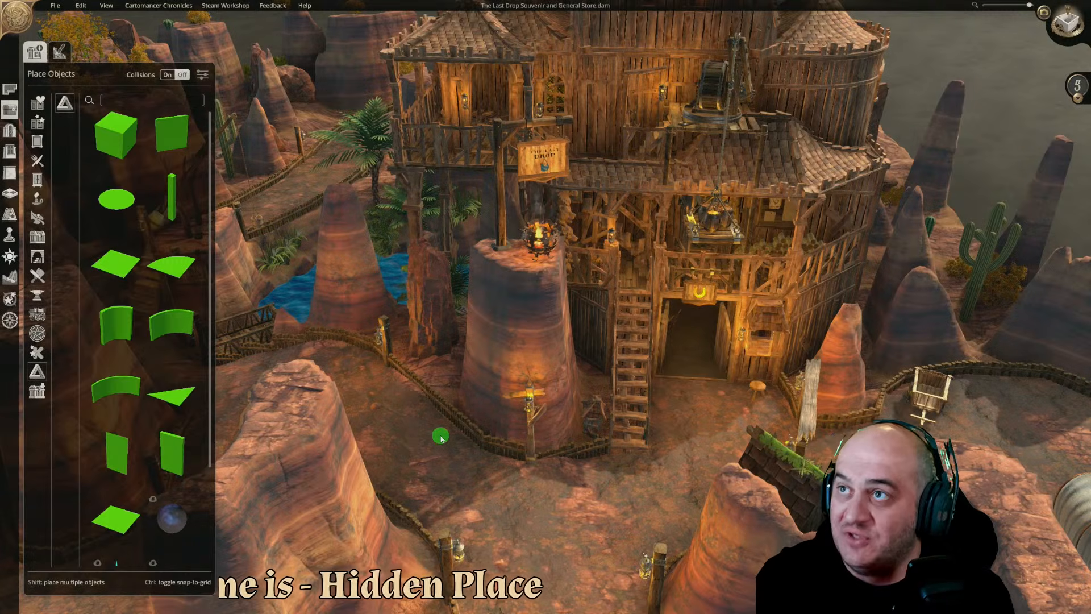
{"action": "key", "text": "d"}
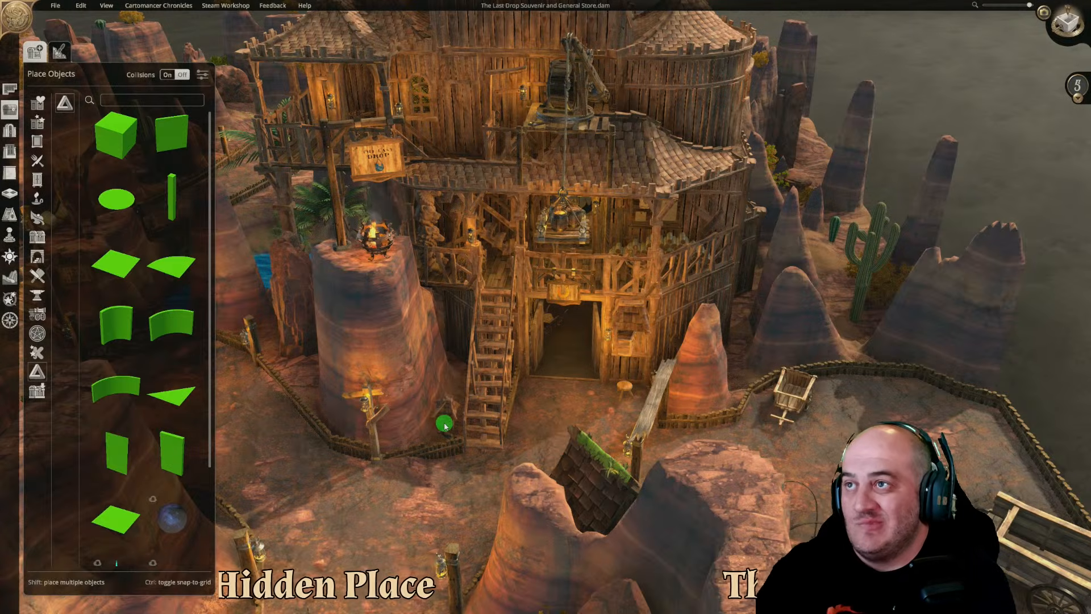
{"action": "scroll", "coordinate": [445, 426], "scroll_direction": "up", "scroll_amount": 3}
{"action": "left_click", "coordinate": [10, 111]}
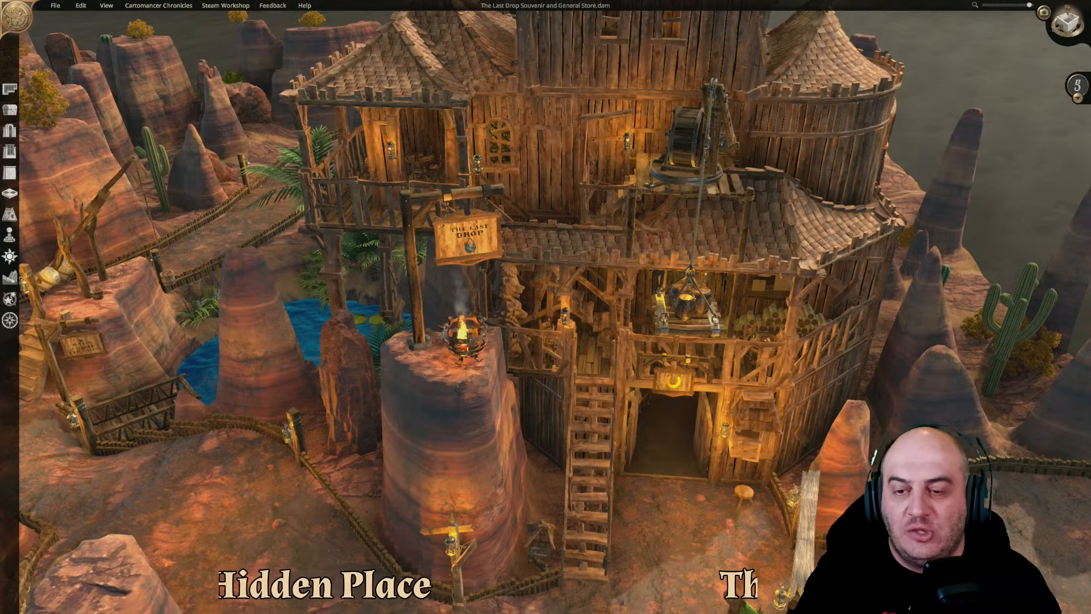
Check the Steam Workshop options, including the asset importer, and view the canyon road leading to the store
{"action": "left_click", "coordinate": [226, 5]}
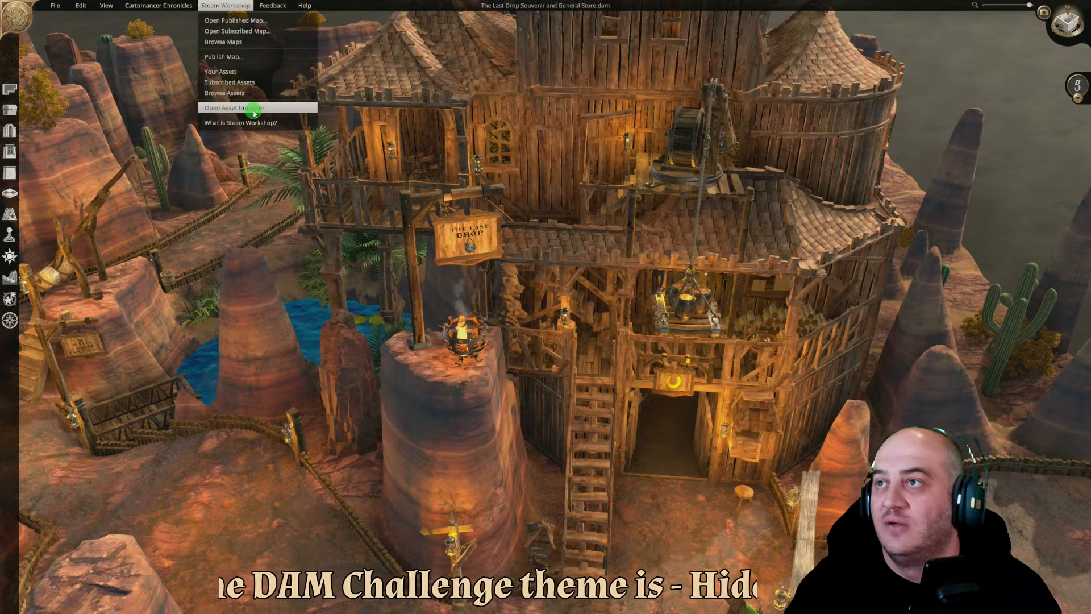
{"action": "left_click", "coordinate": [285, 519]}
{"action": "key", "text": "s"}
{"action": "key", "text": "d"}
{"action": "key", "text": "s"}
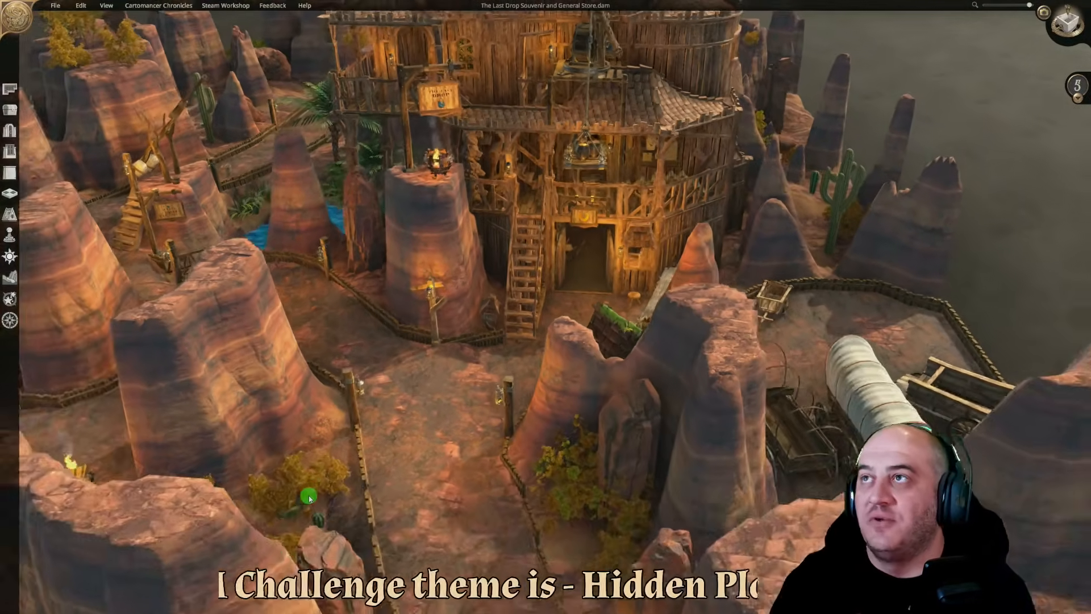
{"action": "key", "text": "s"}
{"action": "key", "text": "s"}
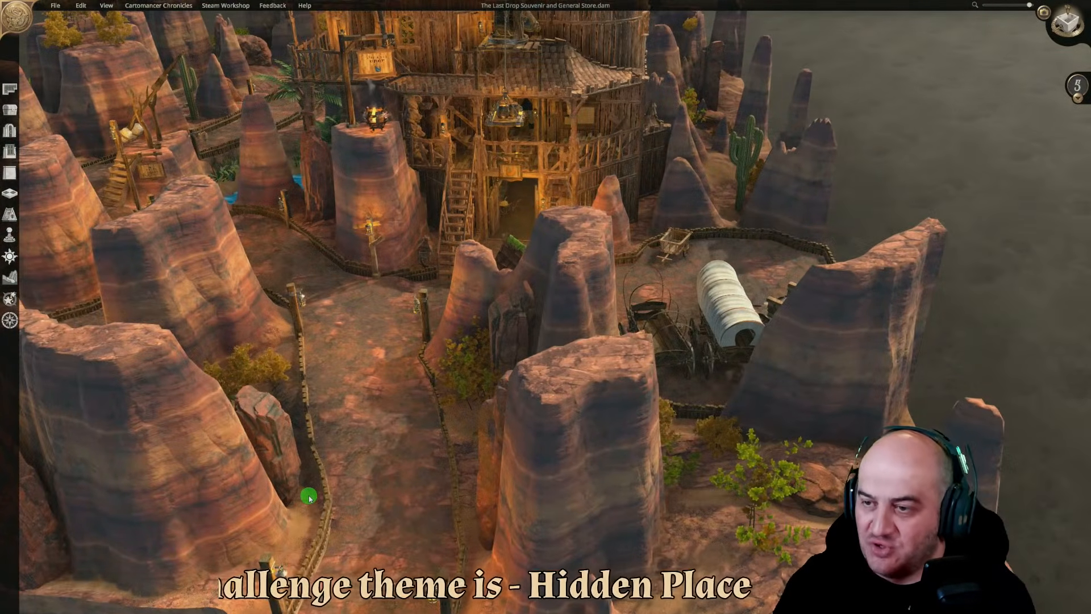
{"action": "key", "text": "a"}
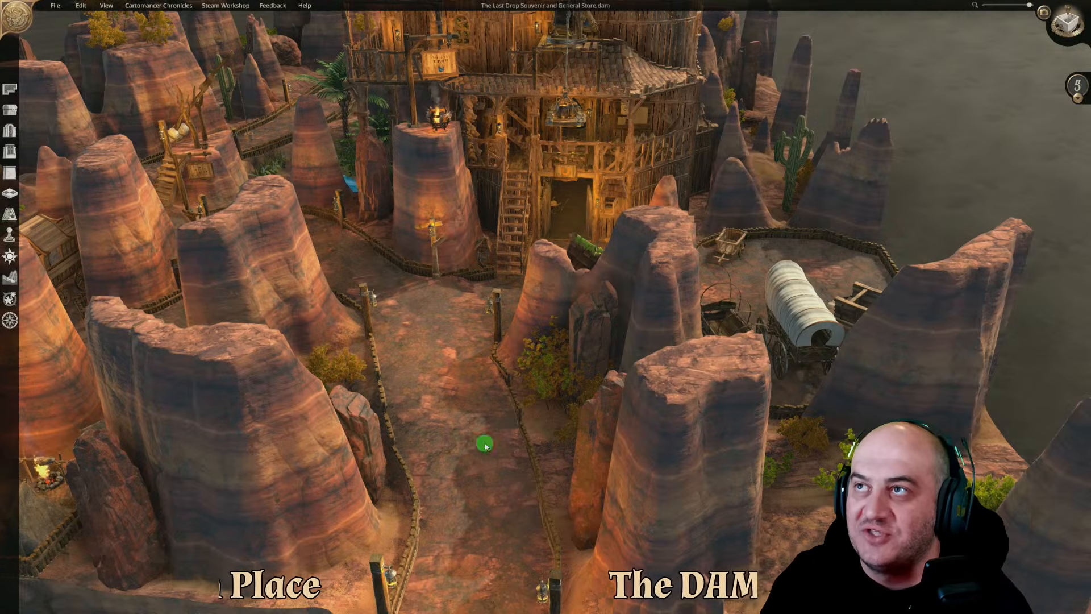
Examine the store front, the pond, the brazier pillar and the wagon yard from closer viewpoints
{"action": "mouse_move", "coordinate": [573, 440]}
{"action": "middle_mouse_down"}
{"action": "mouse_move", "coordinate": [516, 440]}
{"action": "mouse_move", "coordinate": [585, 452]}
{"action": "middle_mouse_up"}
{"action": "scroll", "coordinate": [584, 451], "scroll_direction": "up", "scroll_amount": 5}
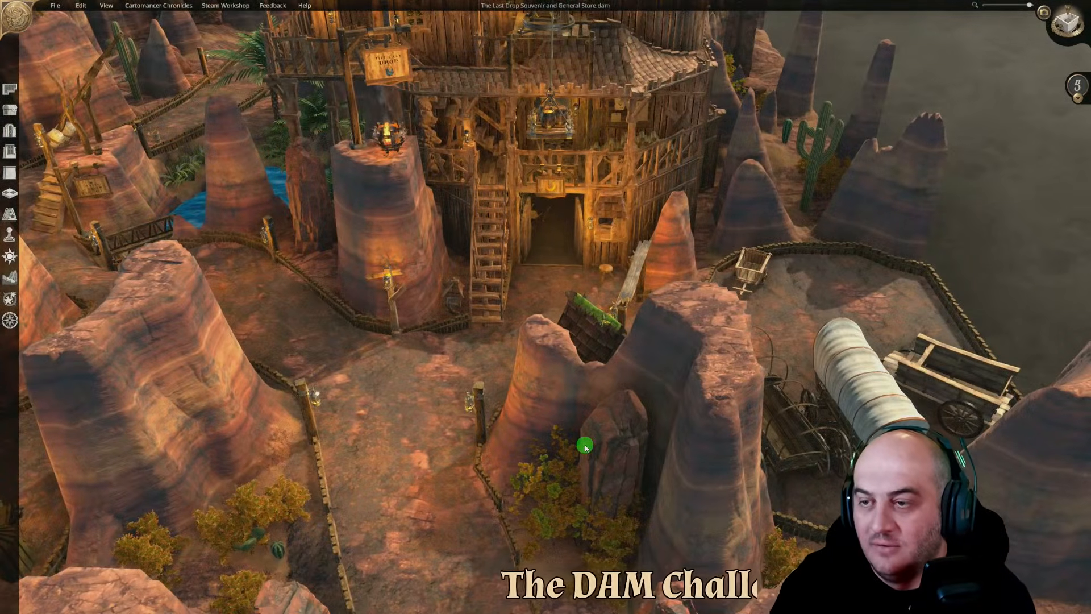
{"action": "key", "text": "w"}
{"action": "key", "text": "s"}
{"action": "key", "text": "a"}
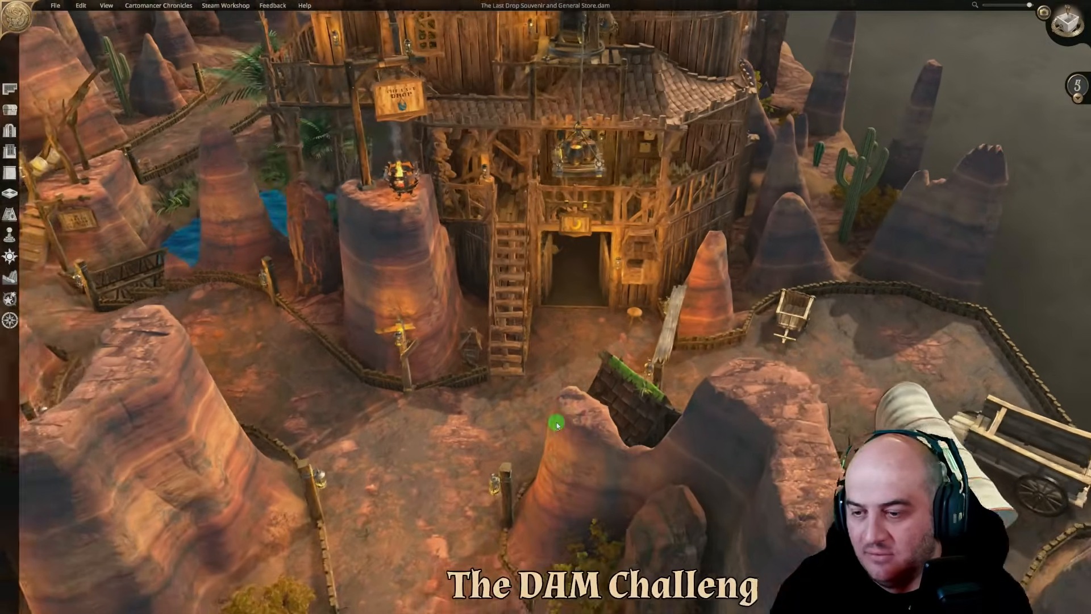
{"action": "key", "text": "w"}
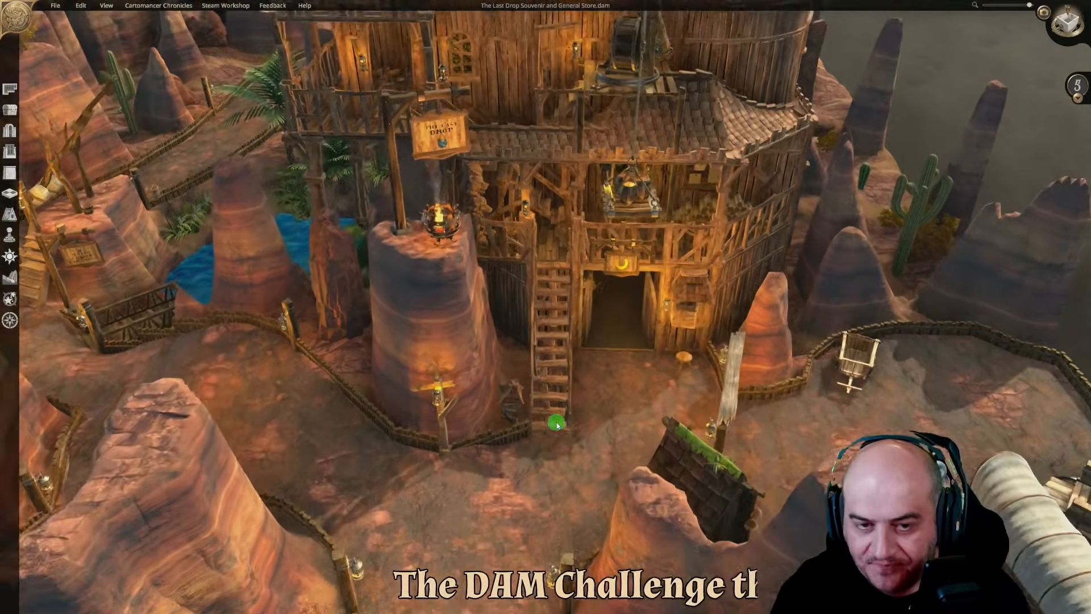
{"action": "key", "text": "d"}
{"action": "key", "text": "s"}
{"action": "key", "text": "s"}
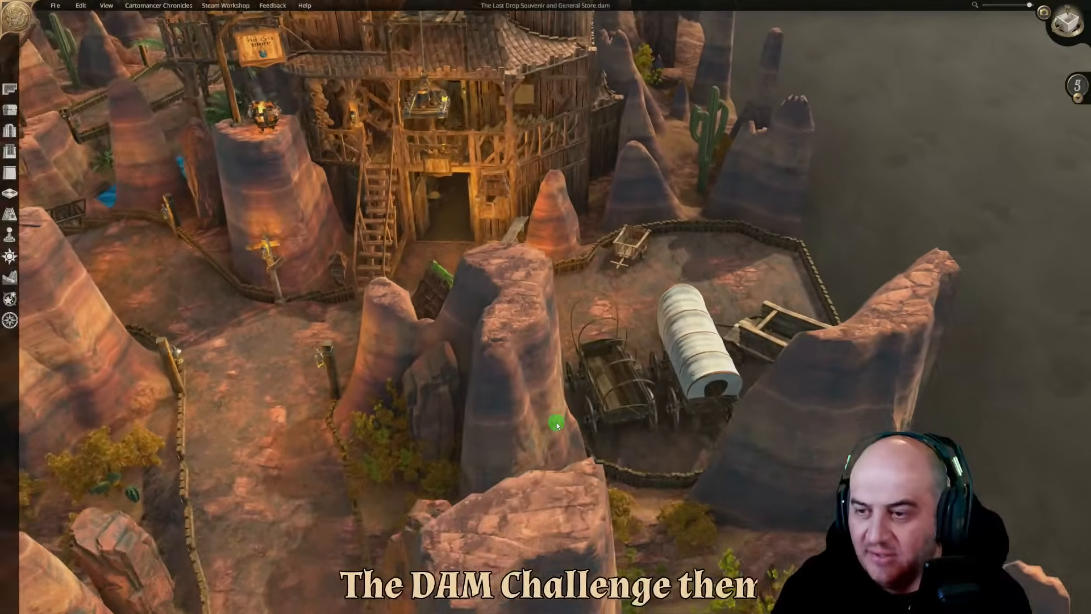
{"action": "key", "text": "w"}
{"action": "key", "text": "a"}
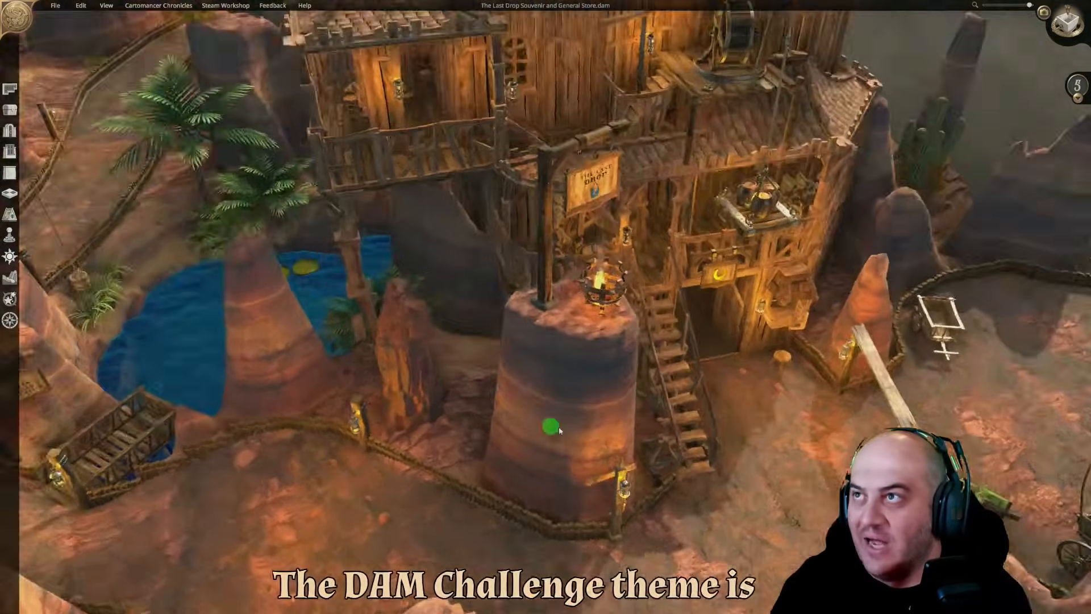
{"action": "middle_click_drag", "start_coordinate": [559, 428], "coordinate": [449, 447]}
{"action": "key", "text": "s"}
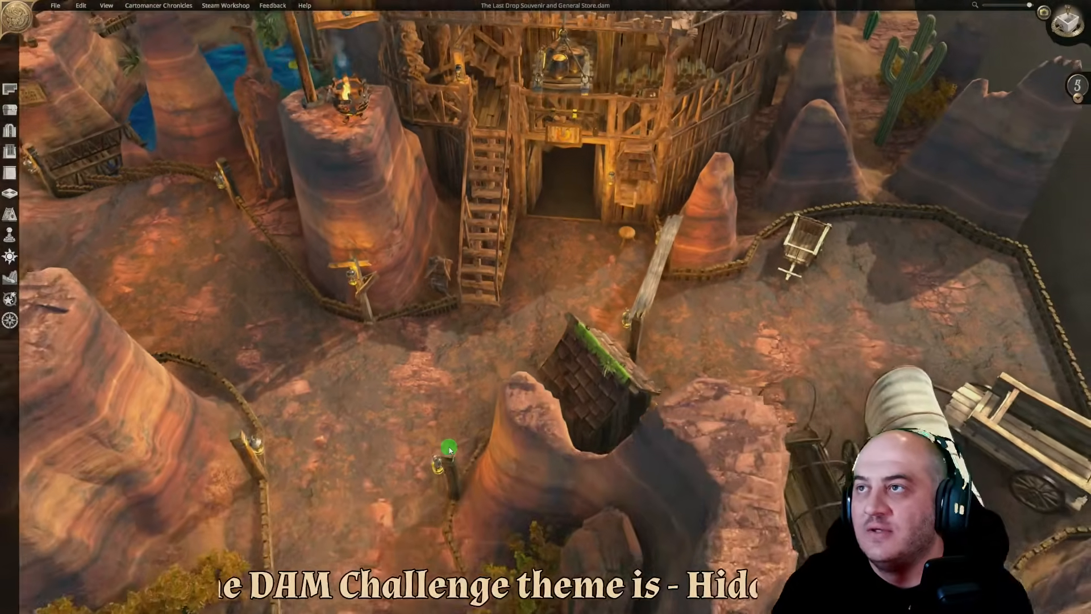
{"action": "key", "text": "w"}
{"action": "key", "text": "a"}
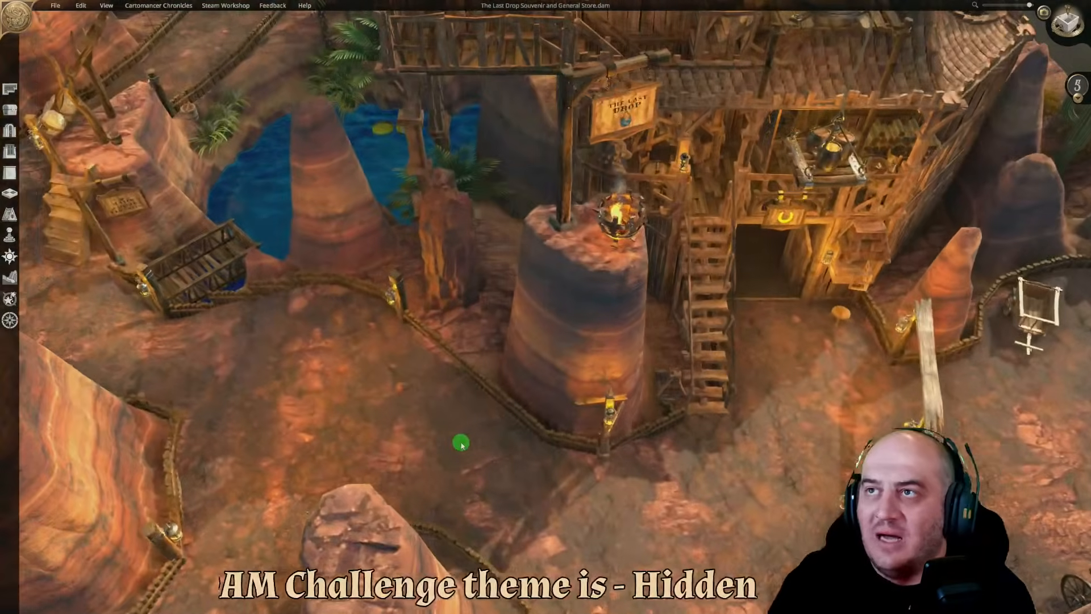
{"action": "key", "text": "s"}
{"action": "key", "text": "d"}
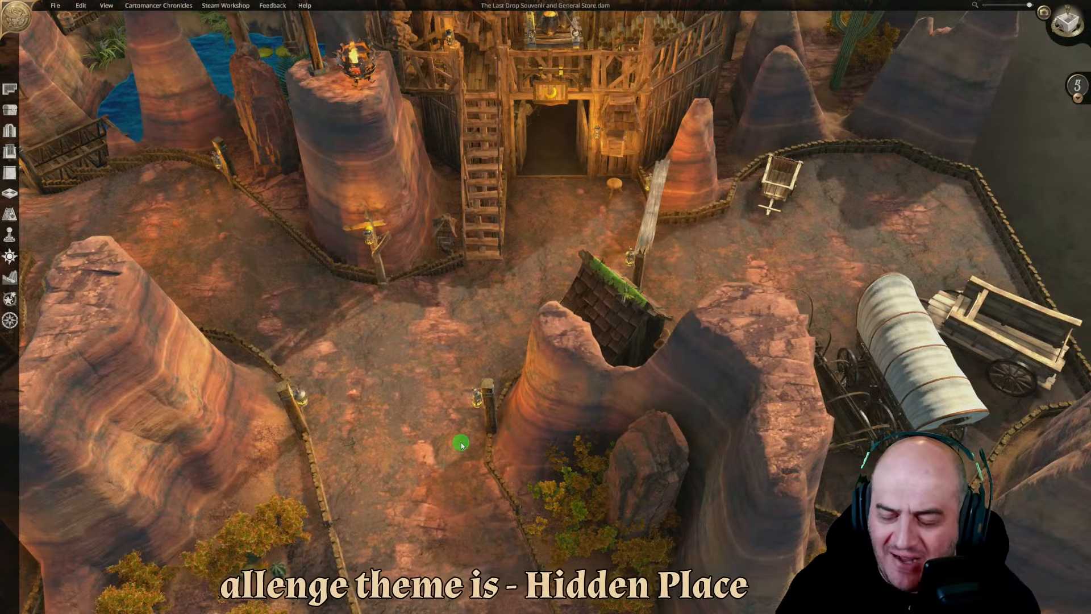
Examine the fenced road from the map's edge up to the store entrance, with its lantern posts and surrounding rocks
{"action": "key", "text": "s"}
{"action": "key", "text": "a"}
{"action": "key", "text": "w"}
{"action": "key", "text": "d"}
{"action": "key", "text": "s"}
{"action": "key", "text": "d"}
{"action": "key", "text": "s"}
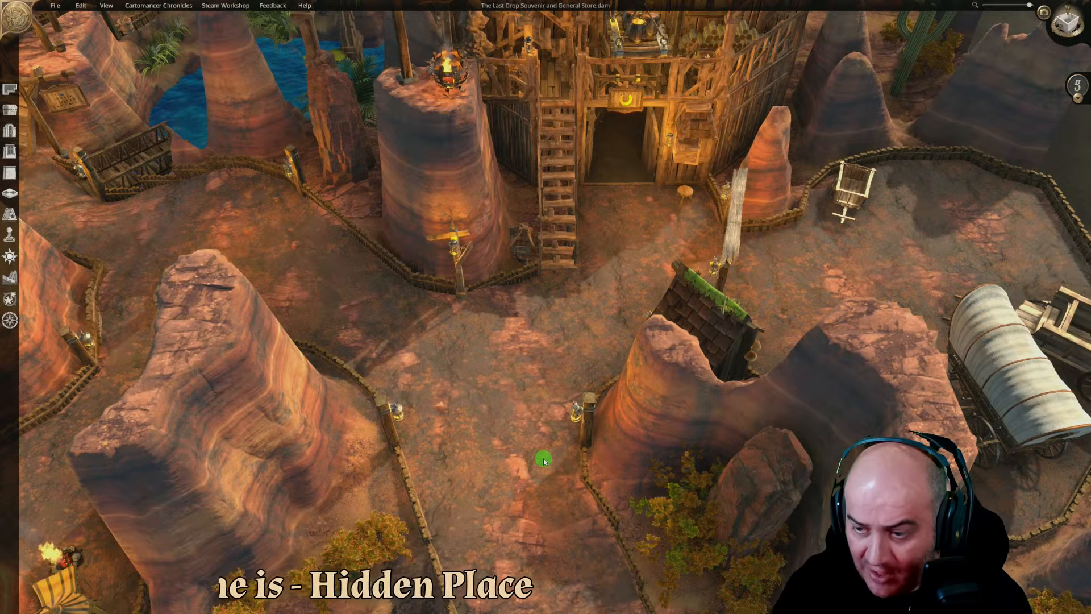
{"action": "key", "text": "s"}
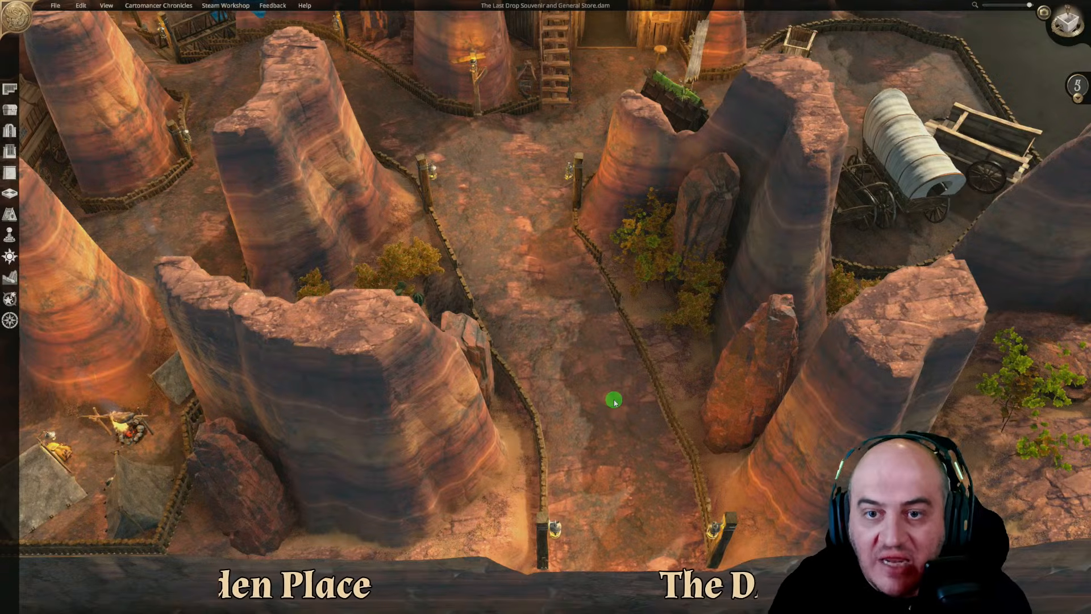
{"action": "key", "text": "w"}
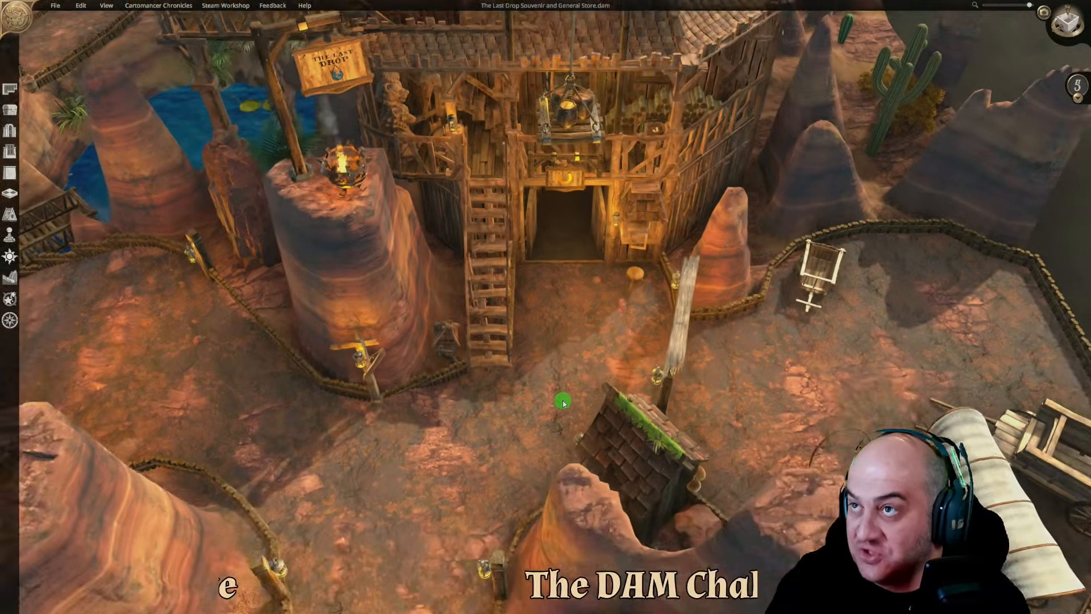
{"action": "right_click_drag", "start_coordinate": [562, 402], "coordinate": [499, 365]}
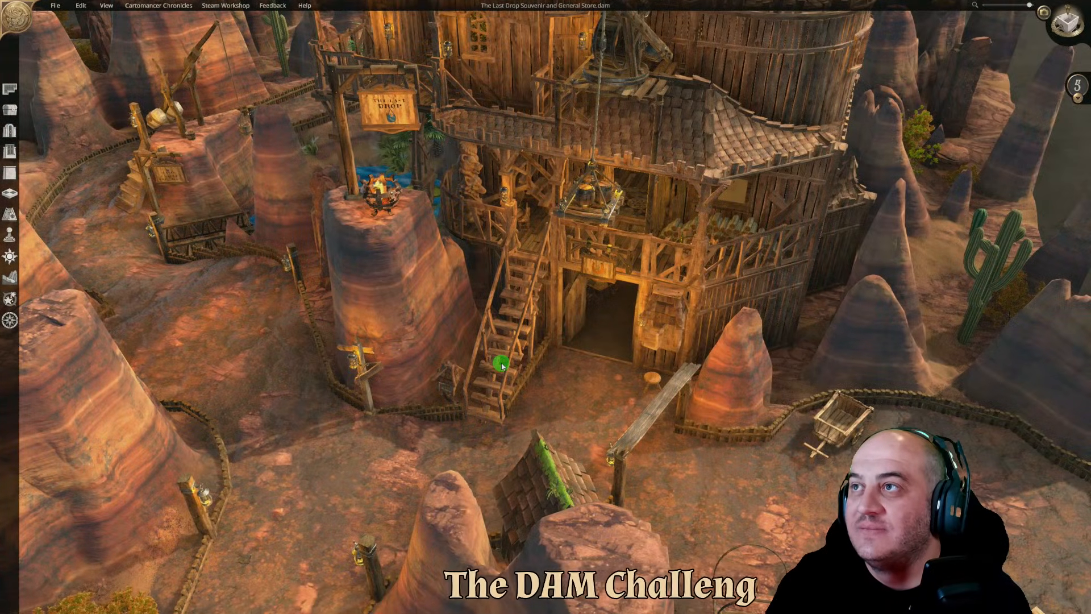
{"action": "key", "text": "d"}
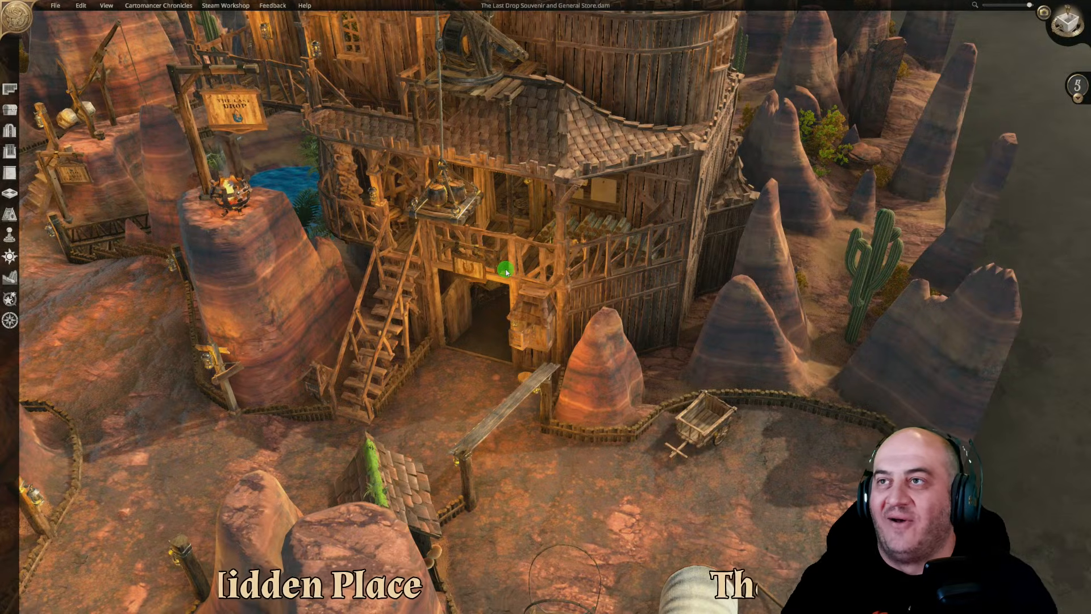
{"action": "mouse_move", "coordinate": [677, 483]}
{"action": "middle_mouse_down"}
{"action": "mouse_move", "coordinate": [693, 480]}
{"action": "mouse_move", "coordinate": [678, 486]}
{"action": "middle_mouse_up"}
{"action": "key", "text": "a"}
{"action": "key", "text": "s"}
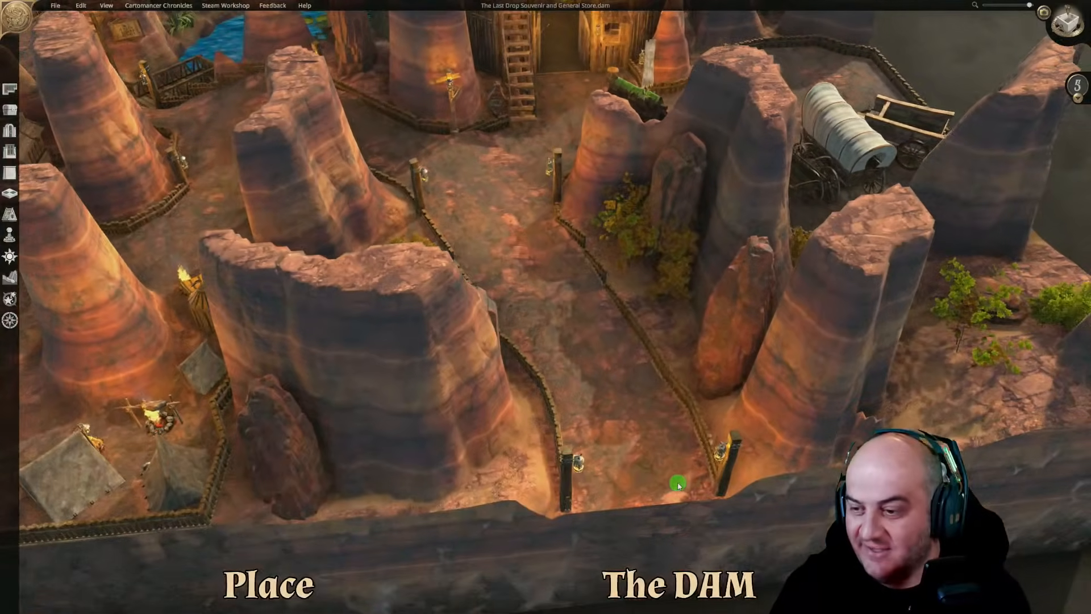
{"action": "key", "text": "w"}
{"action": "key", "text": "w"}
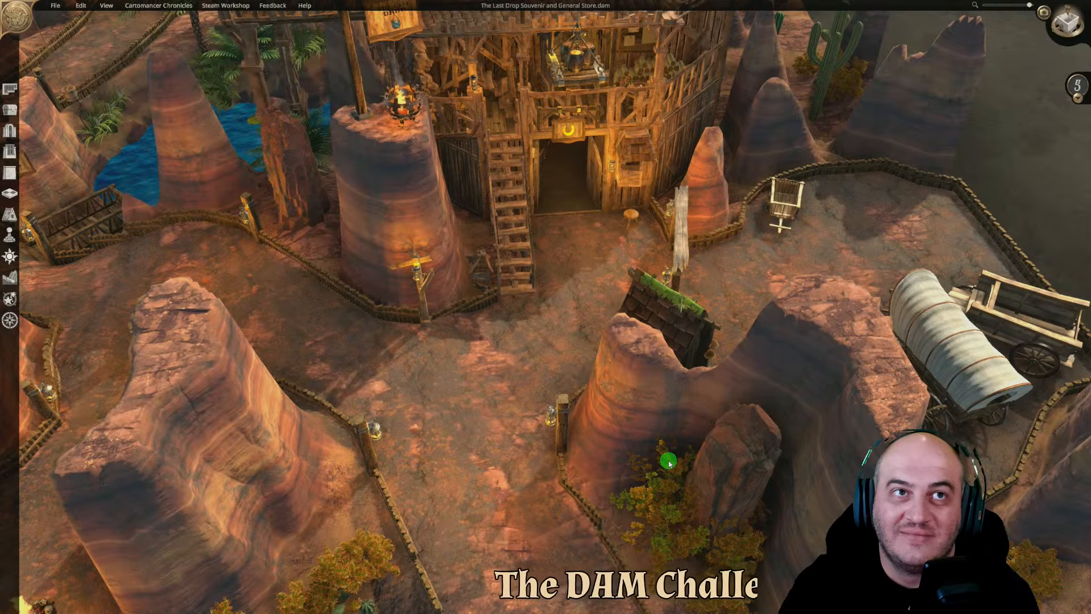
{"action": "key", "text": "s"}
{"action": "key", "text": "d"}
{"action": "middle_click_drag", "start_coordinate": [667, 461], "coordinate": [638, 483]}
{"action": "key", "text": "w"}
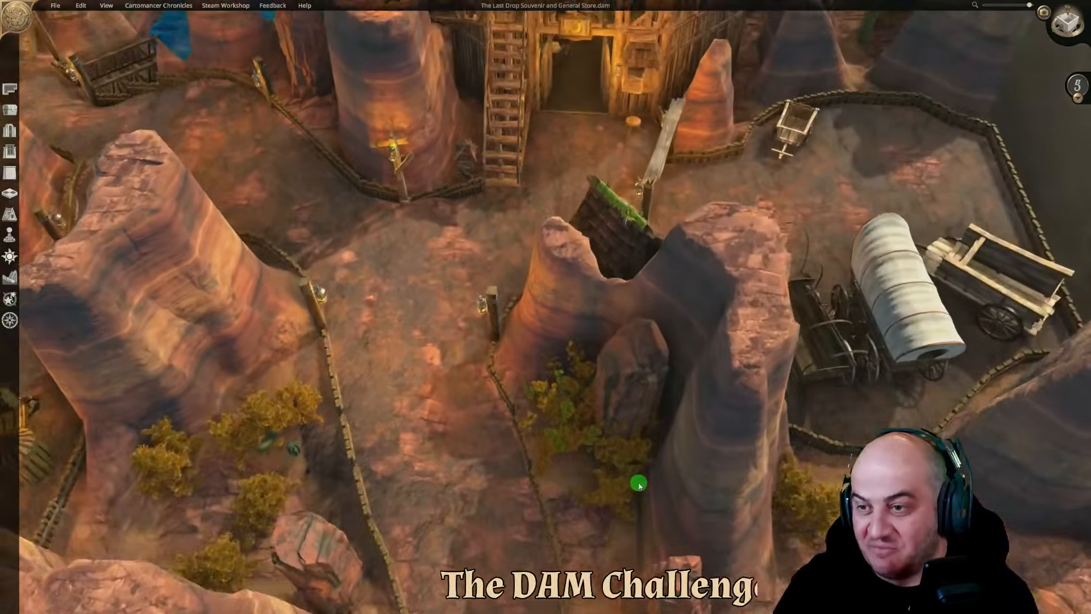
Examine the store entrance, the wagon yard and the neighbouring camp with its striped tent and caravan
{"action": "key", "text": "d"}
{"action": "key", "text": "s"}
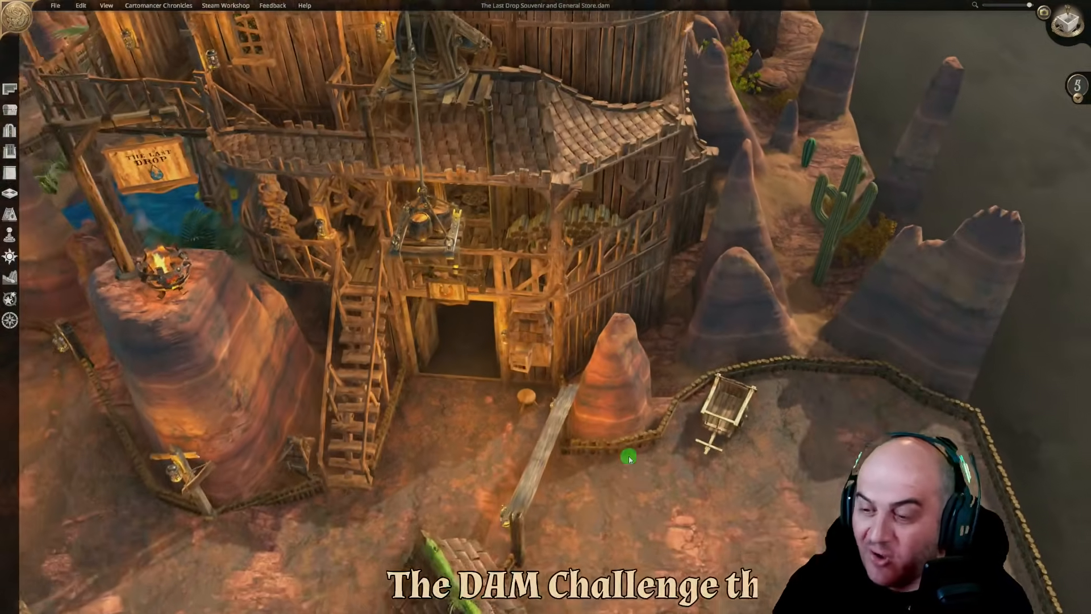
{"action": "key", "text": "a"}
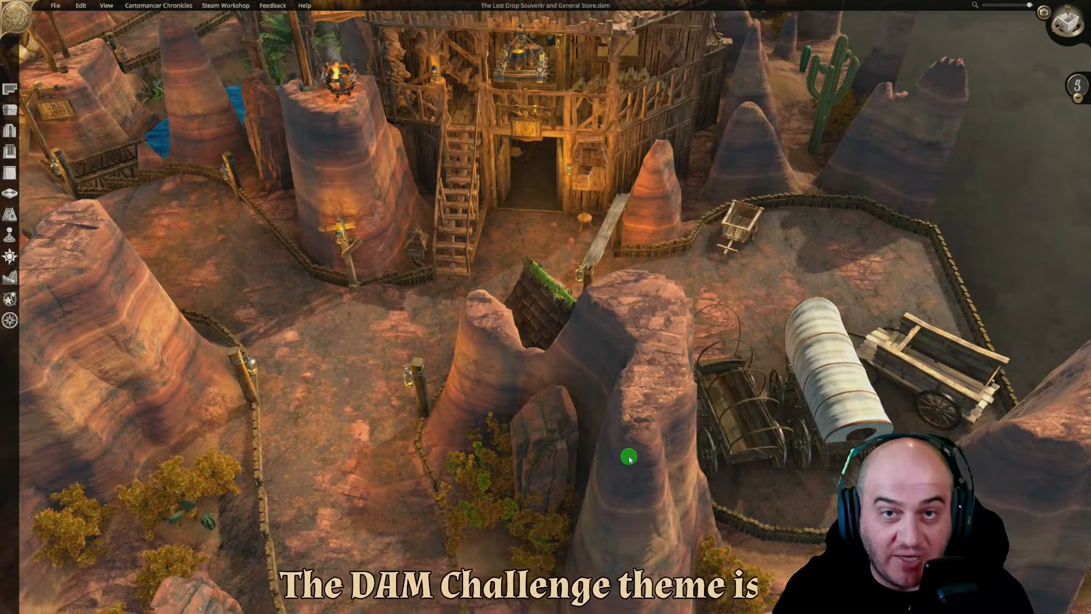
{"action": "key", "text": "s"}
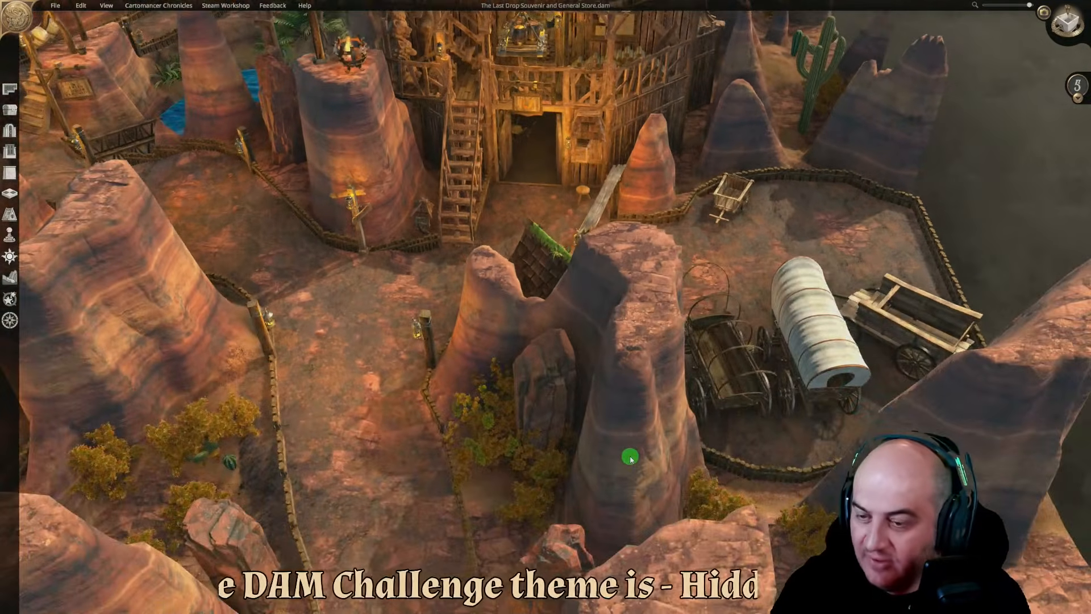
{"action": "key", "text": "a"}
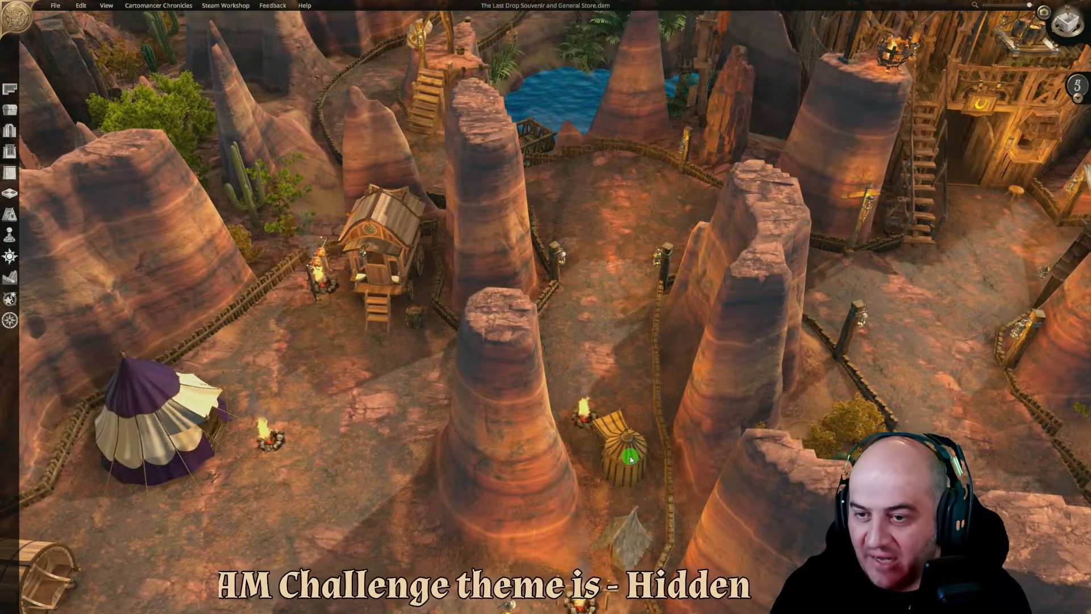
{"action": "key", "text": "d"}
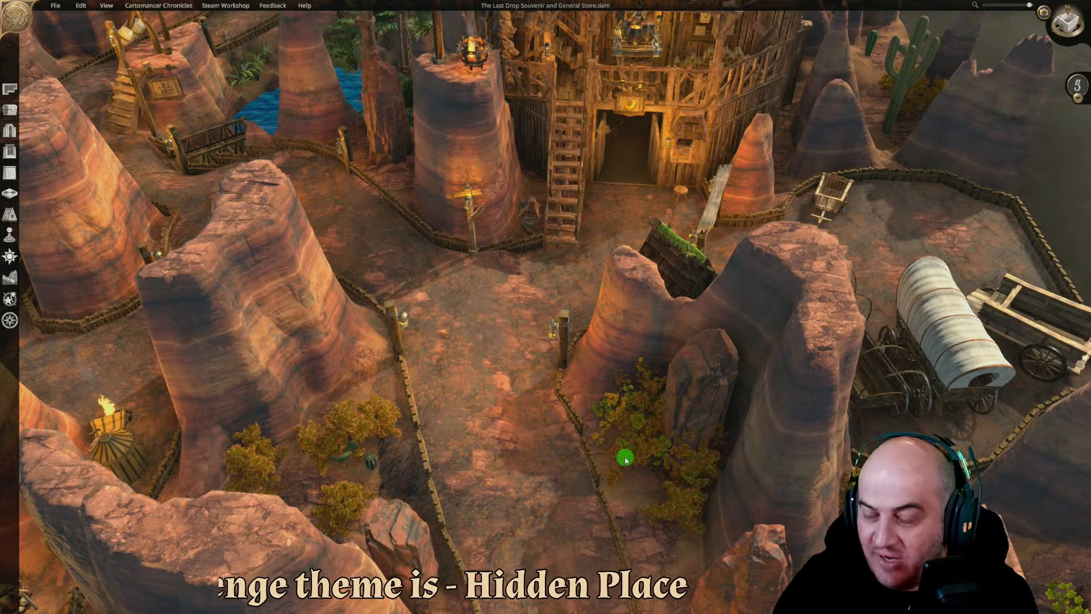
Examine the pond with its wooden footbridge, palms and stepped lookout rock, and the fenced road beside it
{"action": "key", "text": "w"}
{"action": "middle_click_drag", "start_coordinate": [625, 458], "coordinate": [566, 532]}
{"action": "key", "text": "a"}
{"action": "key", "text": "a"}
{"action": "key", "text": "w"}
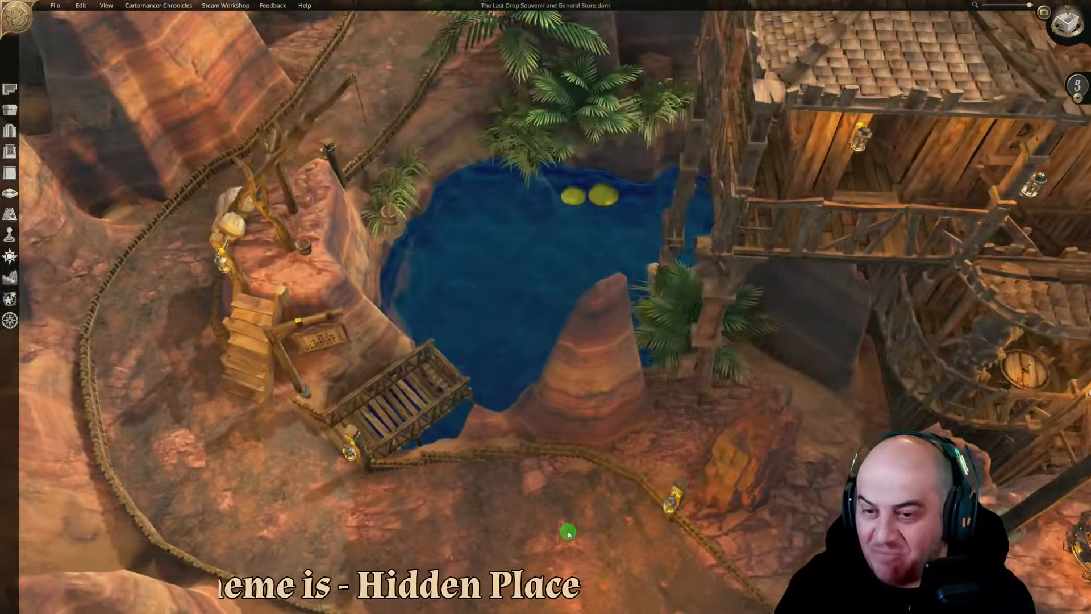
{"action": "key", "text": "d"}
{"action": "key", "text": "s"}
{"action": "key", "text": "s"}
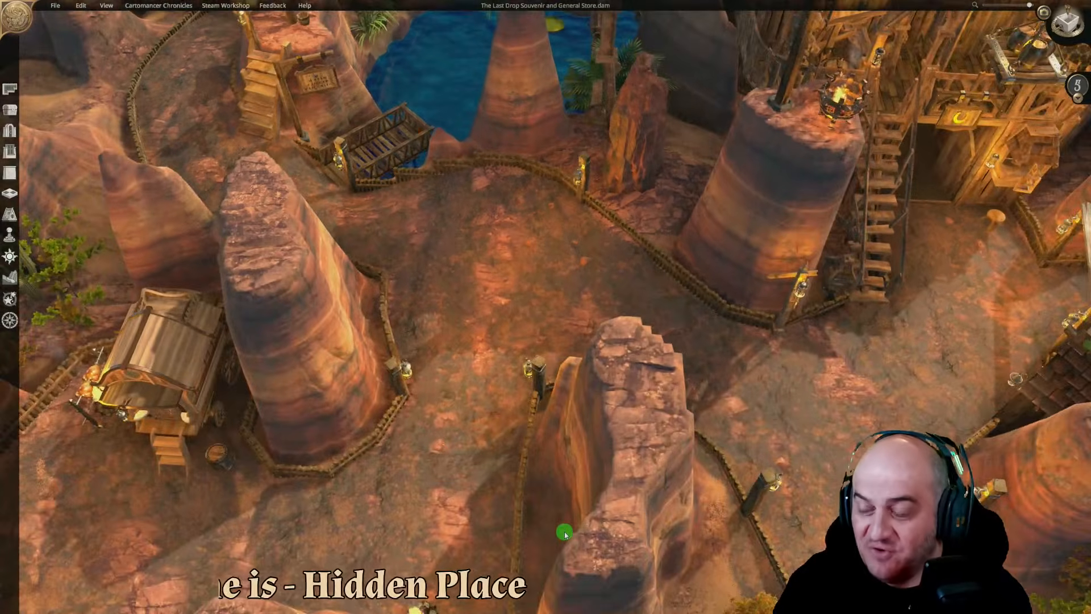
{"action": "key", "text": "w"}
{"action": "key", "text": "w"}
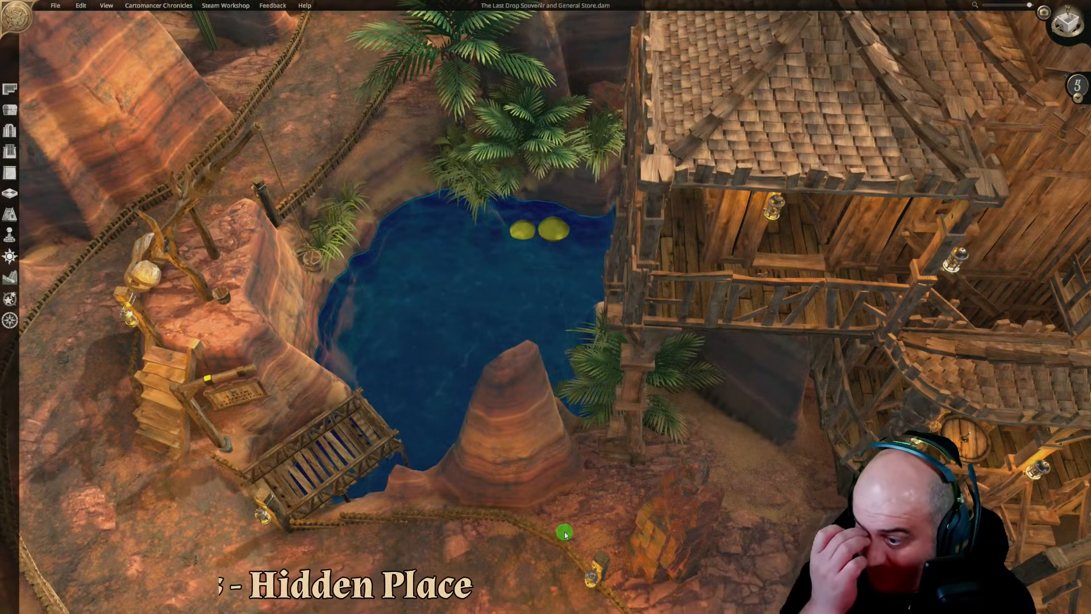
{"action": "key", "text": "s"}
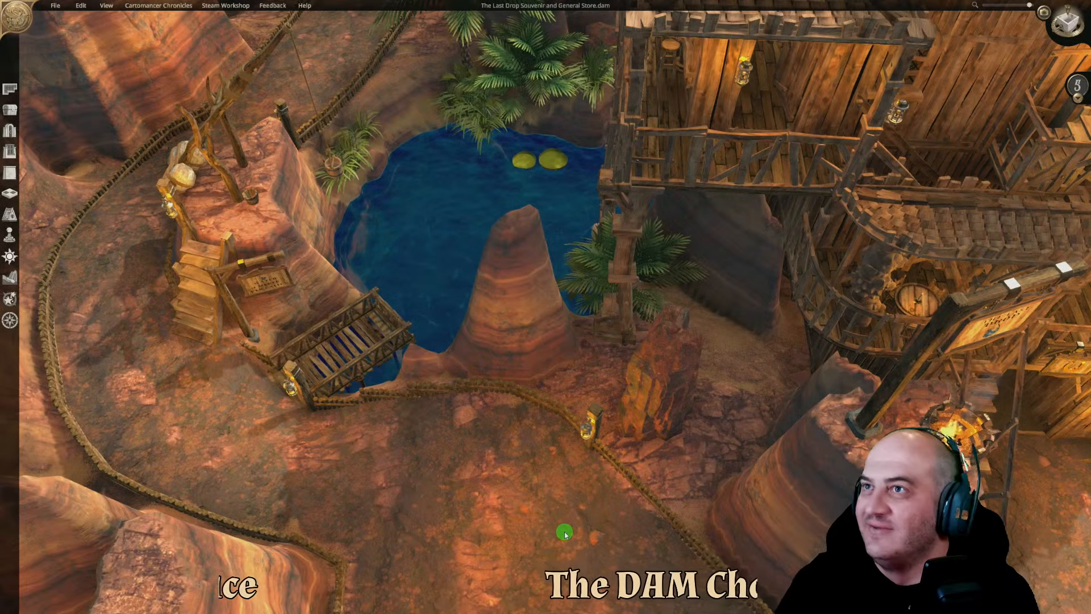
{"action": "key", "text": "w"}
{"action": "key", "text": "a"}
{"action": "key", "text": "s"}
{"action": "key", "text": "d"}
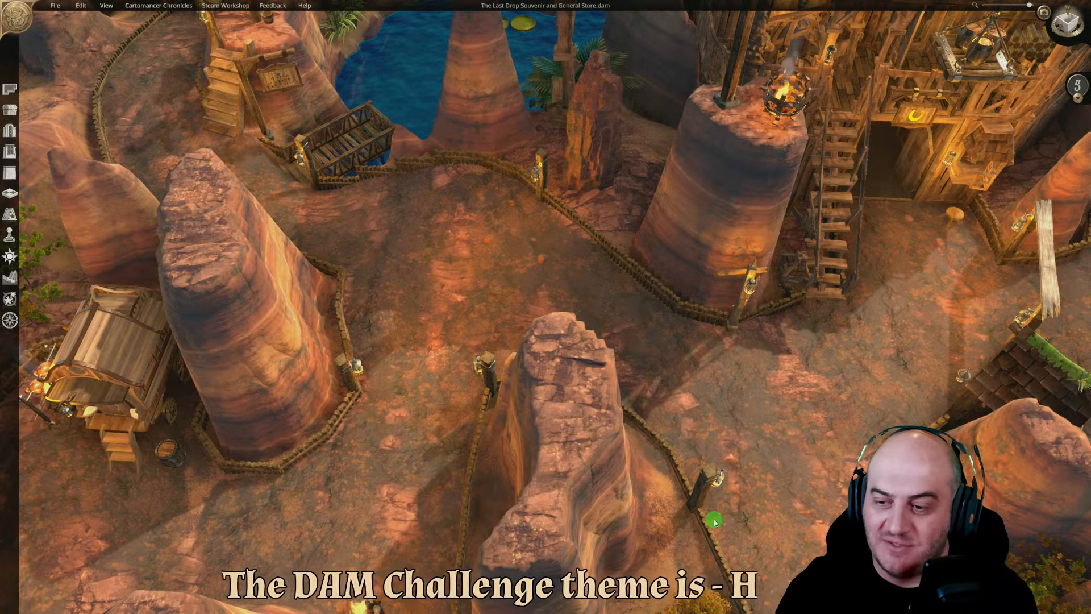
Examine the hanging store sign above the brazier pillar, then the fenced camp with its caravans, tents and campfires
{"action": "key", "text": "d"}
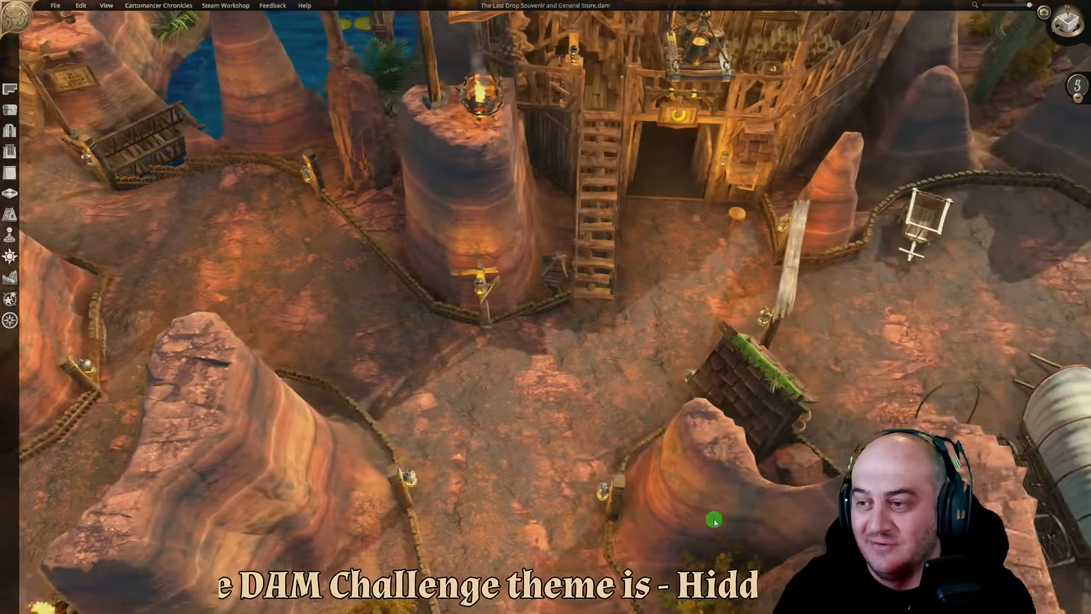
{"action": "key", "text": "w"}
{"action": "key", "text": "a"}
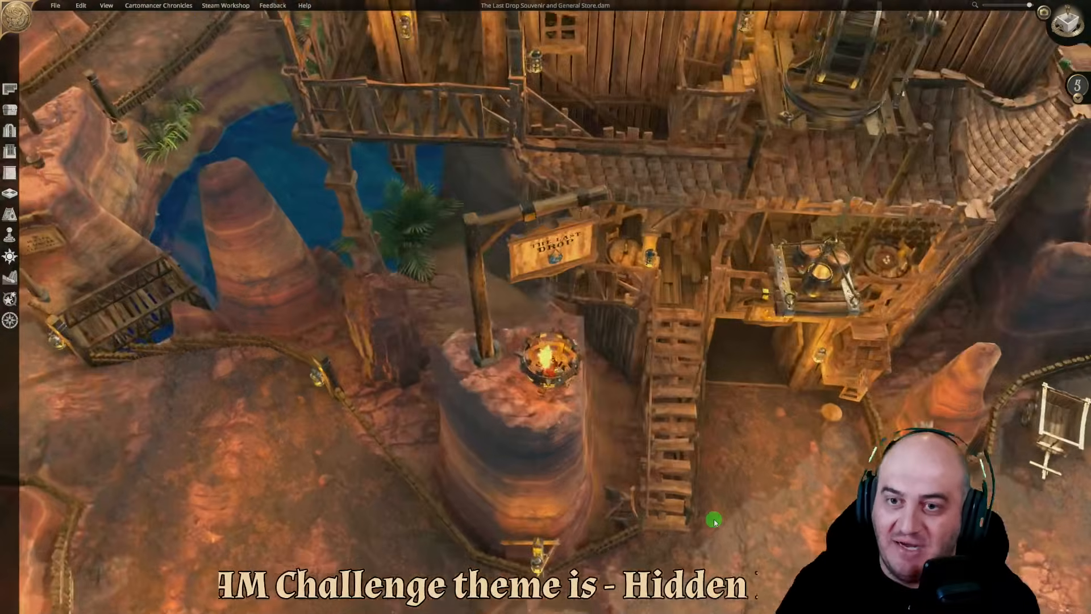
{"action": "key", "text": "s"}
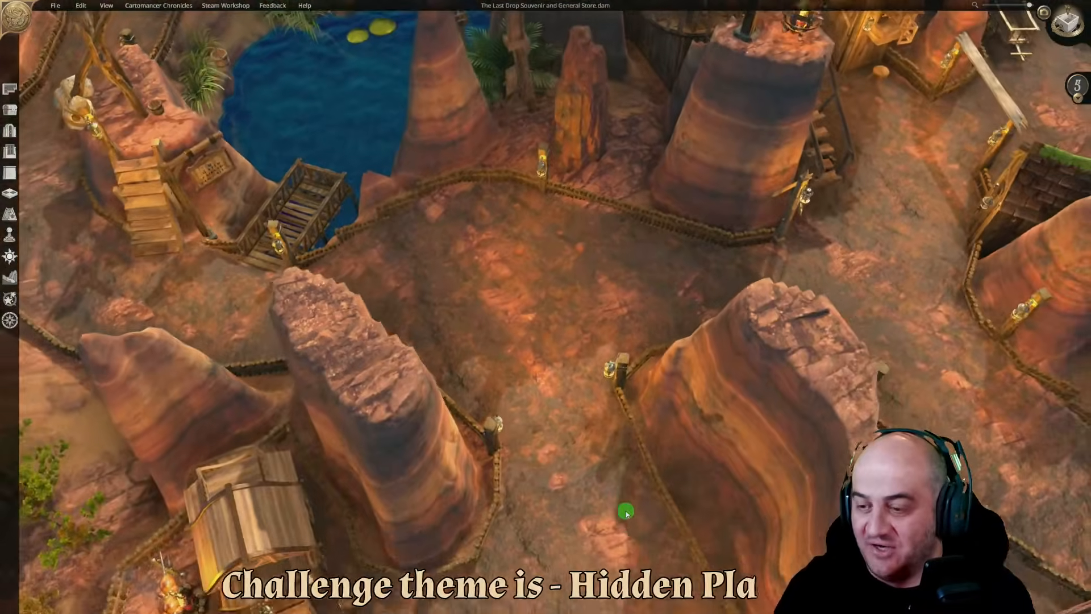
{"action": "key", "text": "s"}
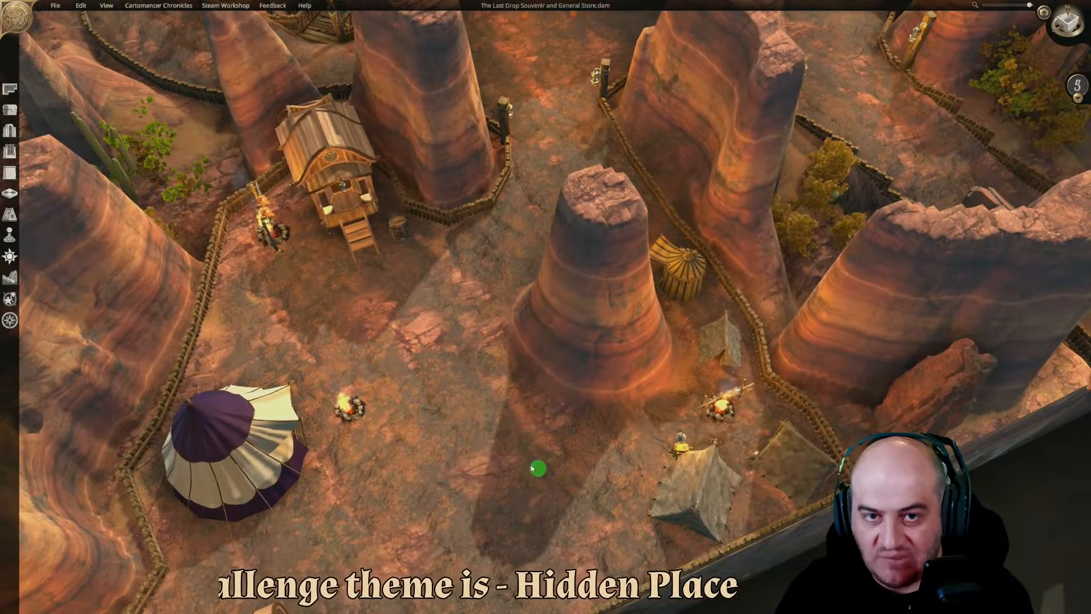
{"action": "key", "text": "w"}
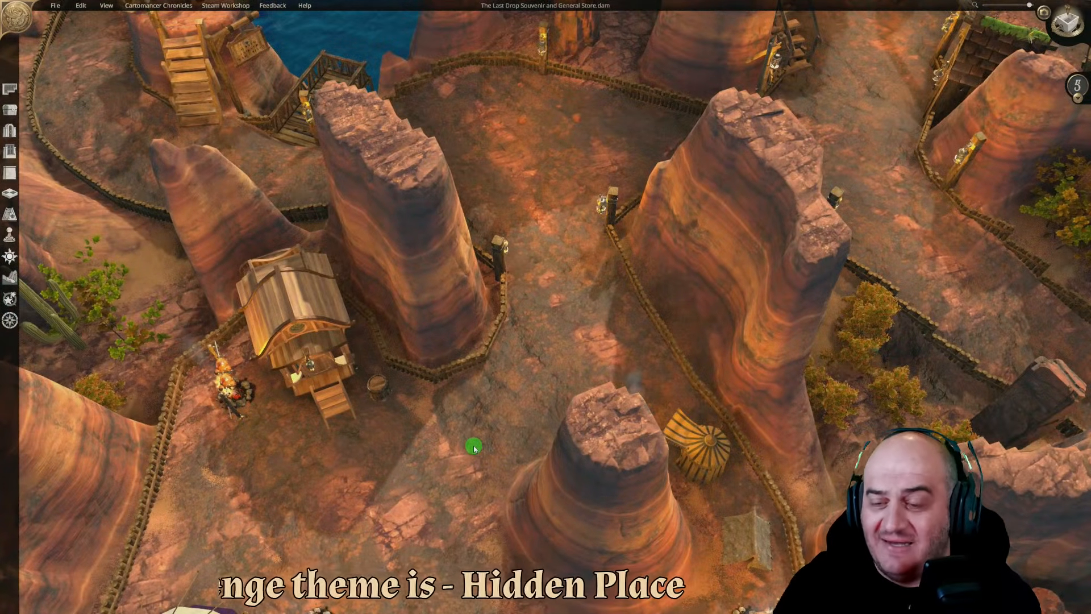
{"action": "key", "text": "d"}
{"action": "key", "text": "a"}
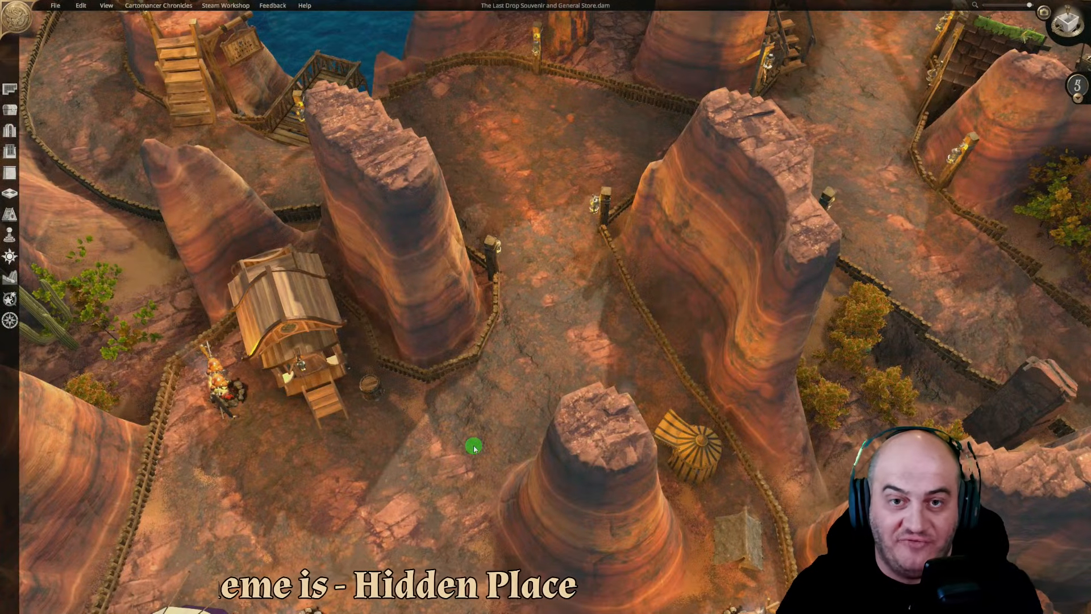
{"action": "key", "text": "s"}
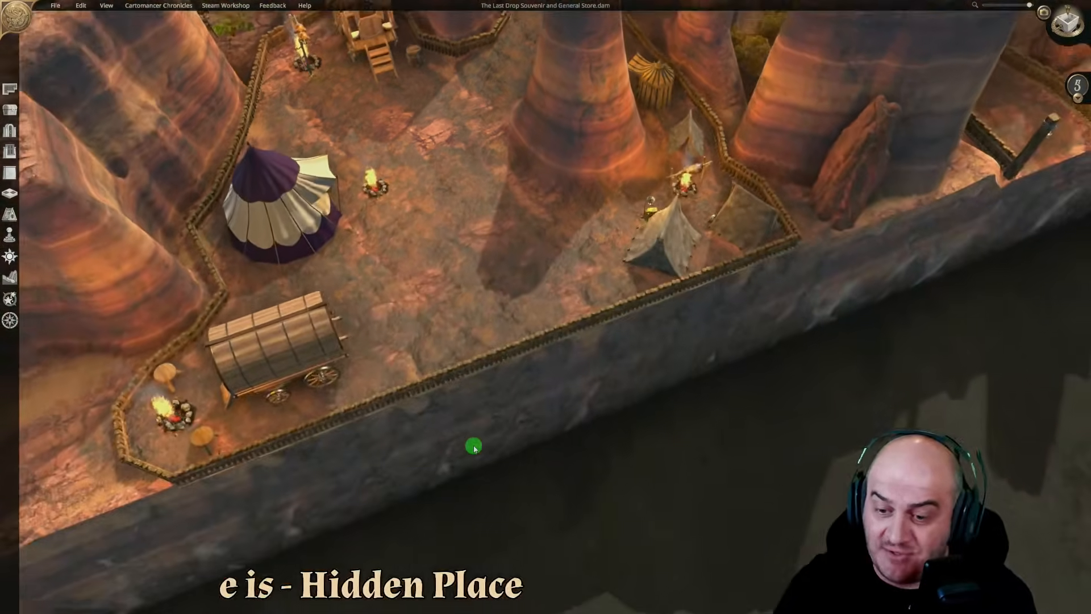
{"action": "key", "text": "w"}
{"action": "key", "text": "d"}
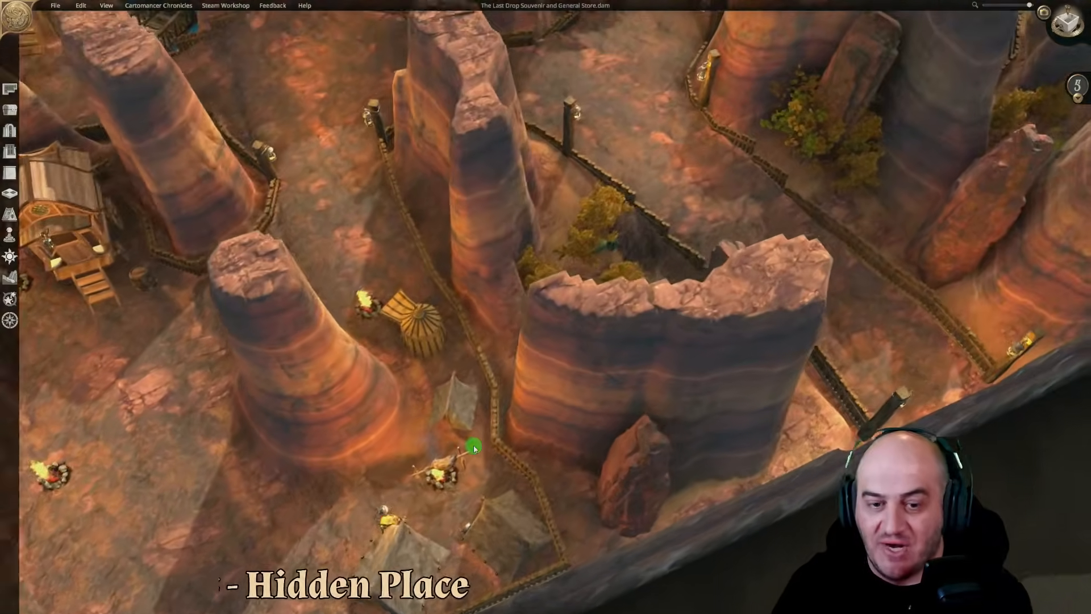
Examine the road junction leading to the store, with its outdoor staircase, suspended hoist platform and mossy-roofed shed
{"action": "key", "text": "w"}
{"action": "key", "text": "d"}
{"action": "key", "text": "s"}
{"action": "key", "text": "w"}
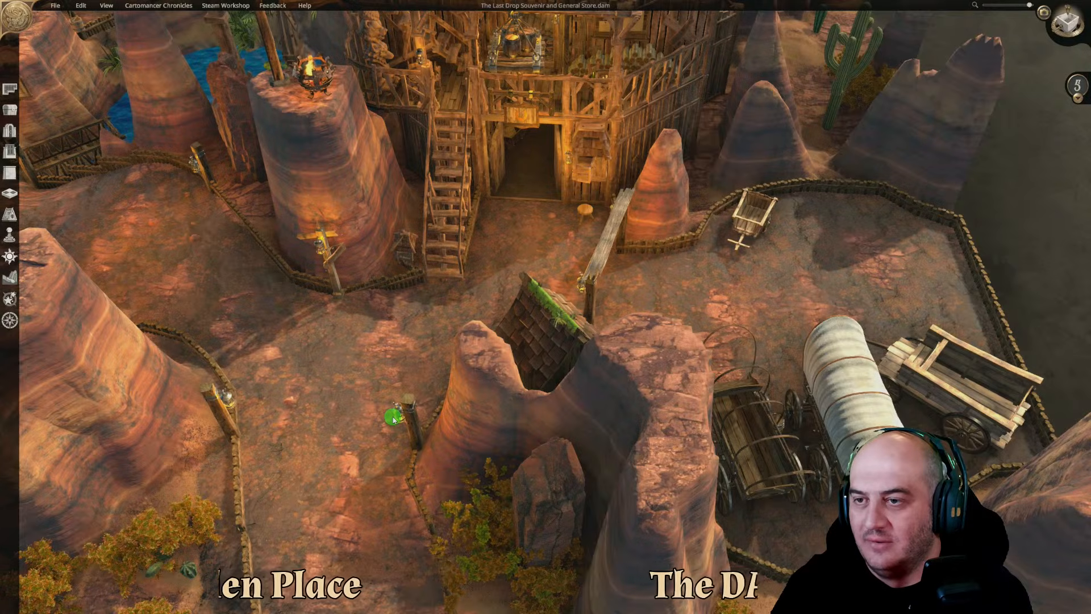
{"action": "key", "text": "w"}
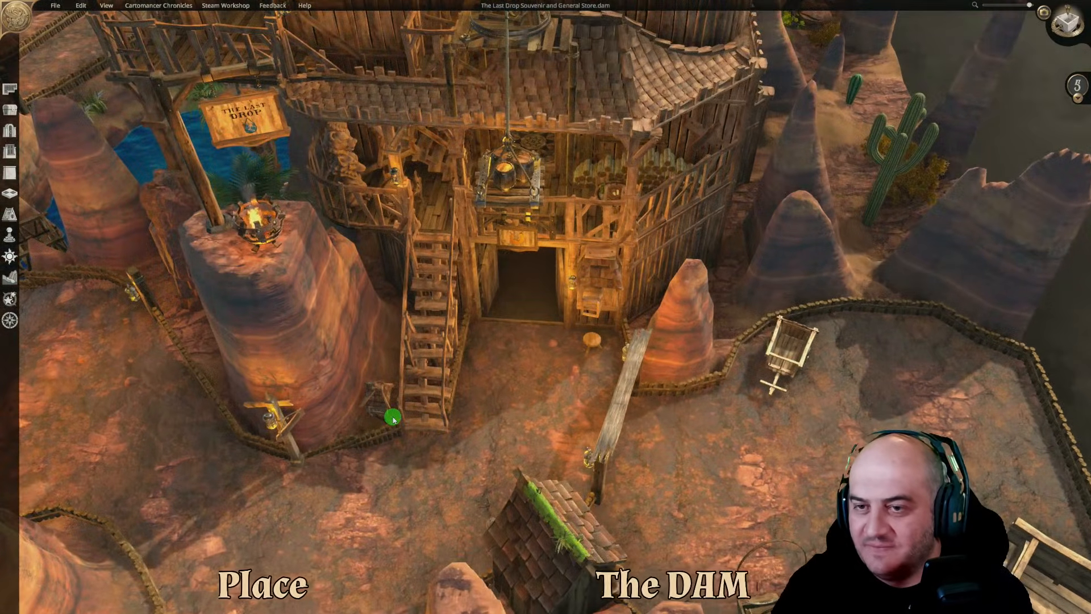
{"action": "key", "text": "a"}
{"action": "key", "text": "s"}
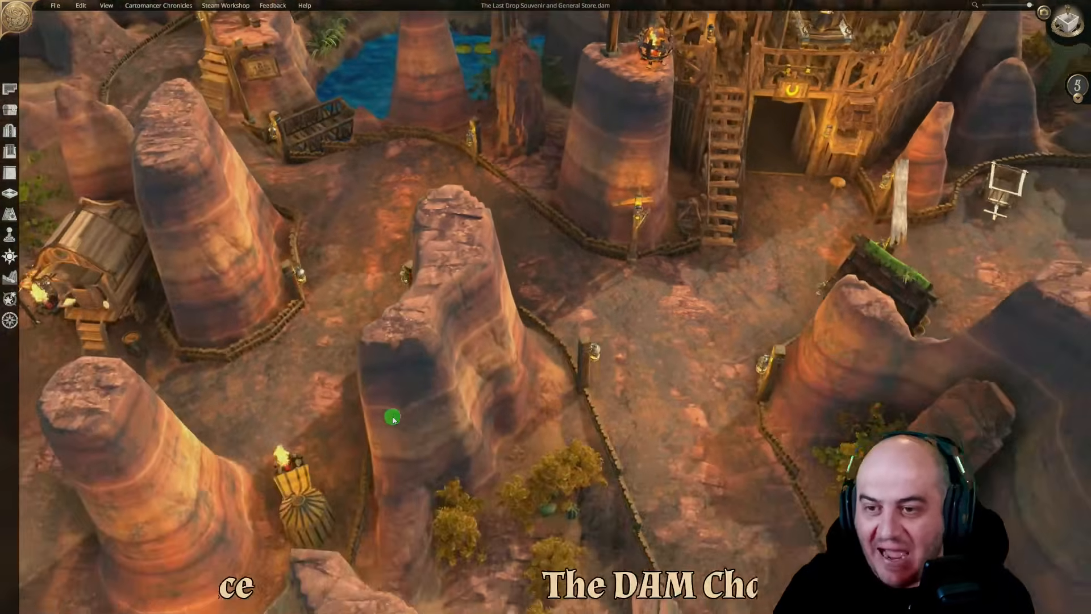
{"action": "key", "text": "d"}
{"action": "key", "text": "w"}
{"action": "key", "text": "d"}
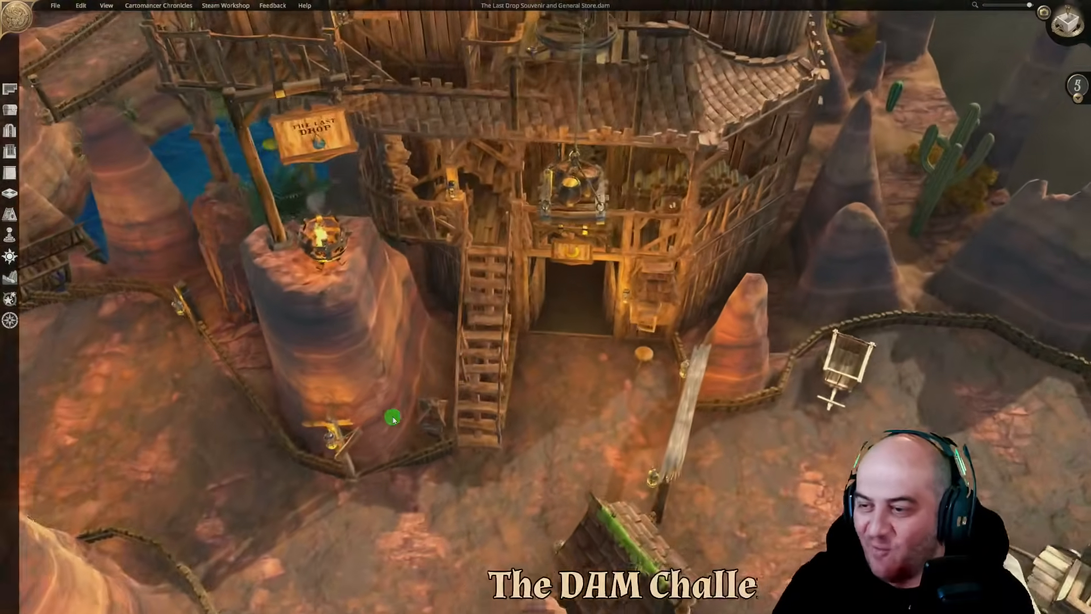
{"action": "middle_click_drag", "start_coordinate": [487, 457], "coordinate": [476, 436]}
{"action": "key", "text": "s"}
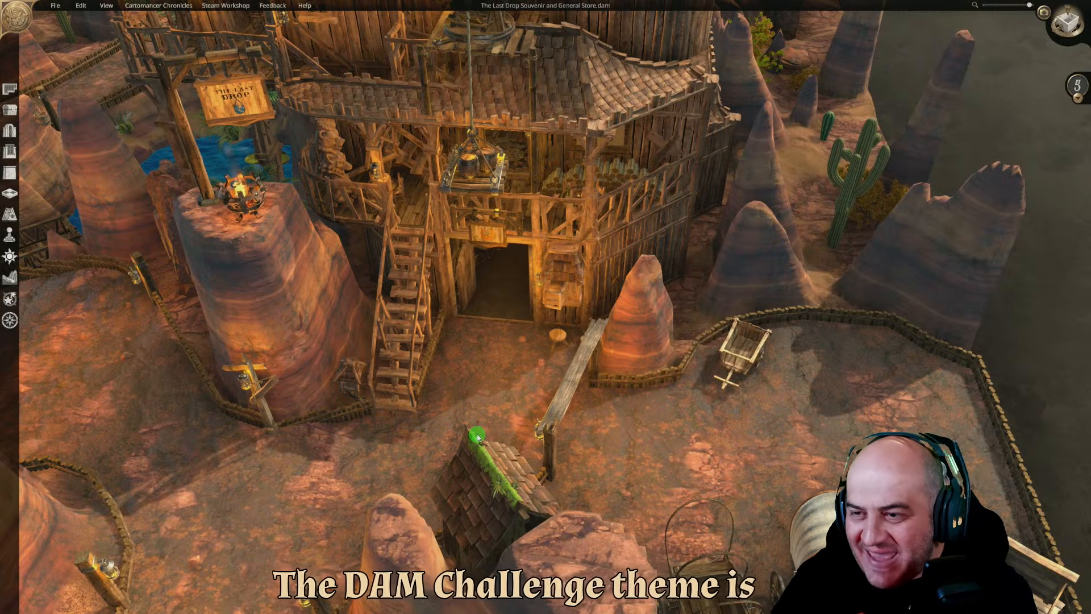
{"action": "key", "text": "s"}
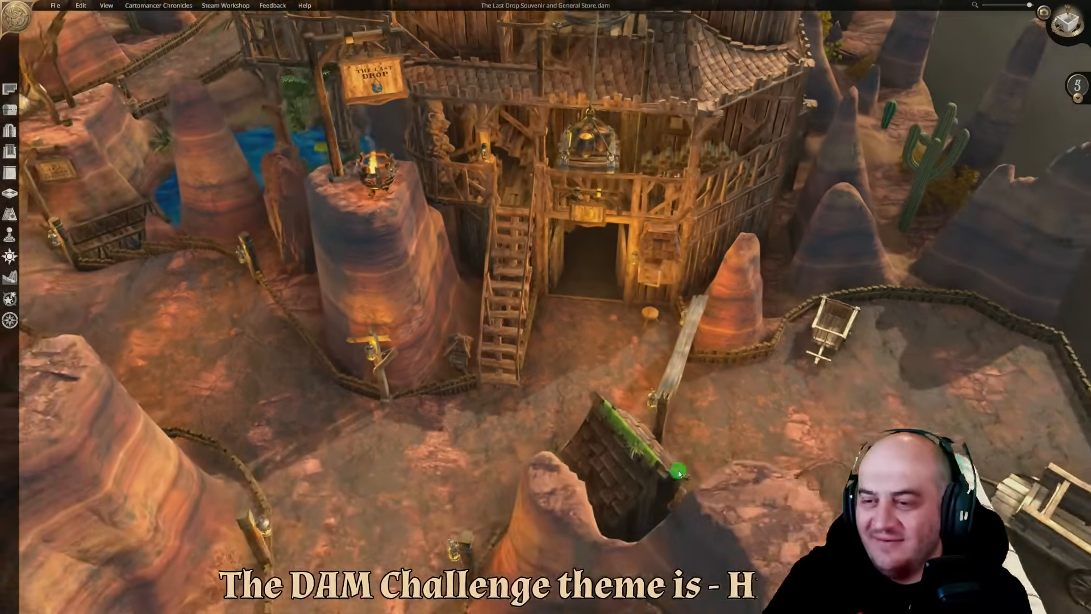
Examine the store's porch and hanging sign up close, and the fenced road running up to the entrance
{"action": "key", "text": "w"}
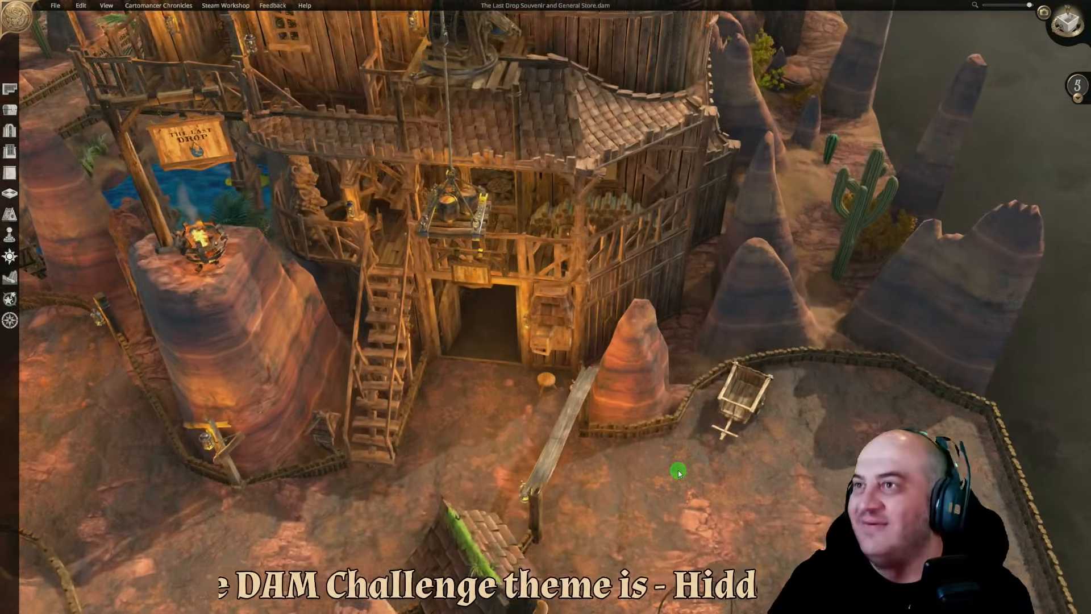
{"action": "key", "text": "a"}
{"action": "key", "text": "a"}
{"action": "key", "text": "d"}
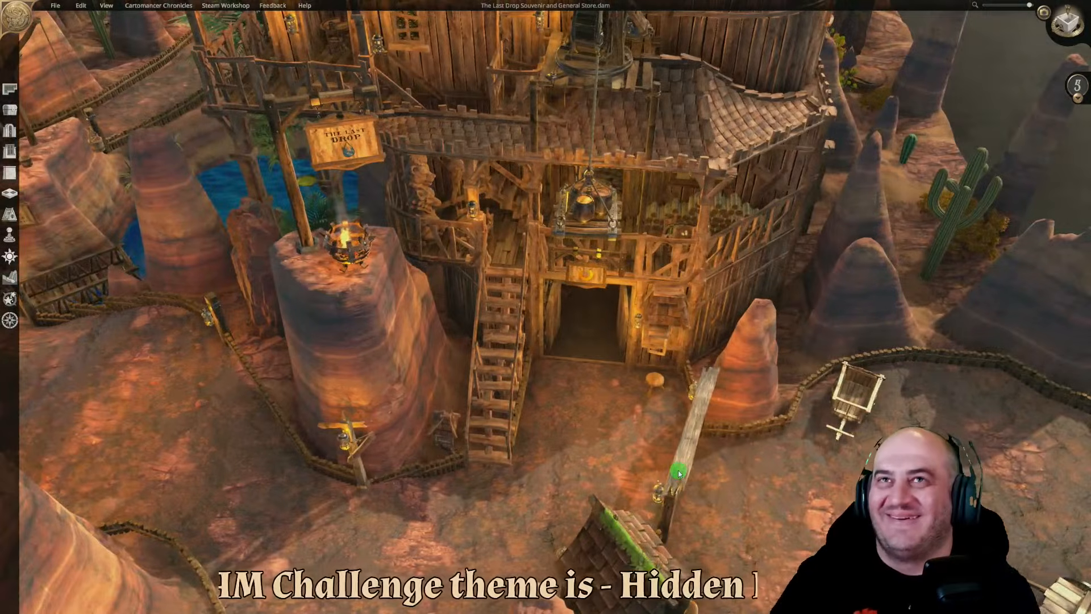
{"action": "key", "text": "w"}
{"action": "key", "text": "a"}
{"action": "key", "text": "s"}
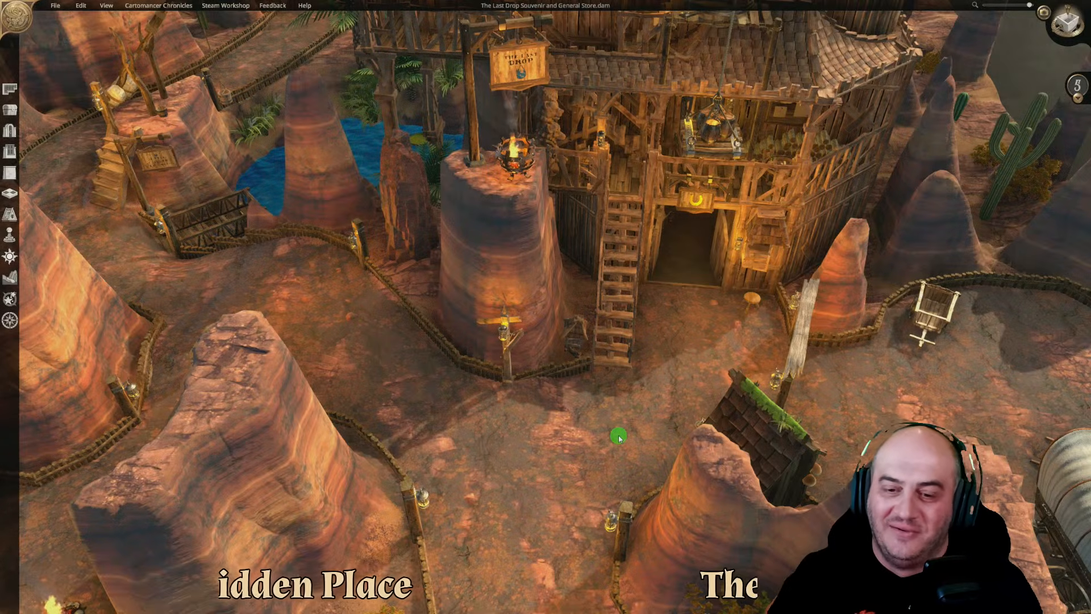
{"action": "key", "text": "d"}
{"action": "key", "text": "s"}
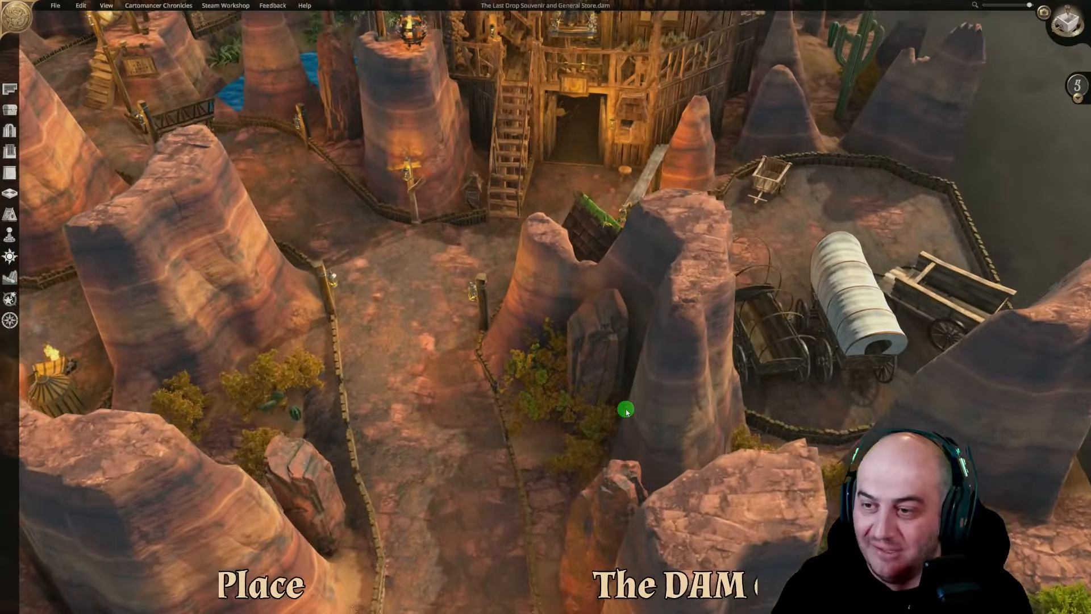
Examine the store and wagon yard from a rotated angle, and the whole building with its tower, balcony and pond
{"action": "key", "text": "w"}
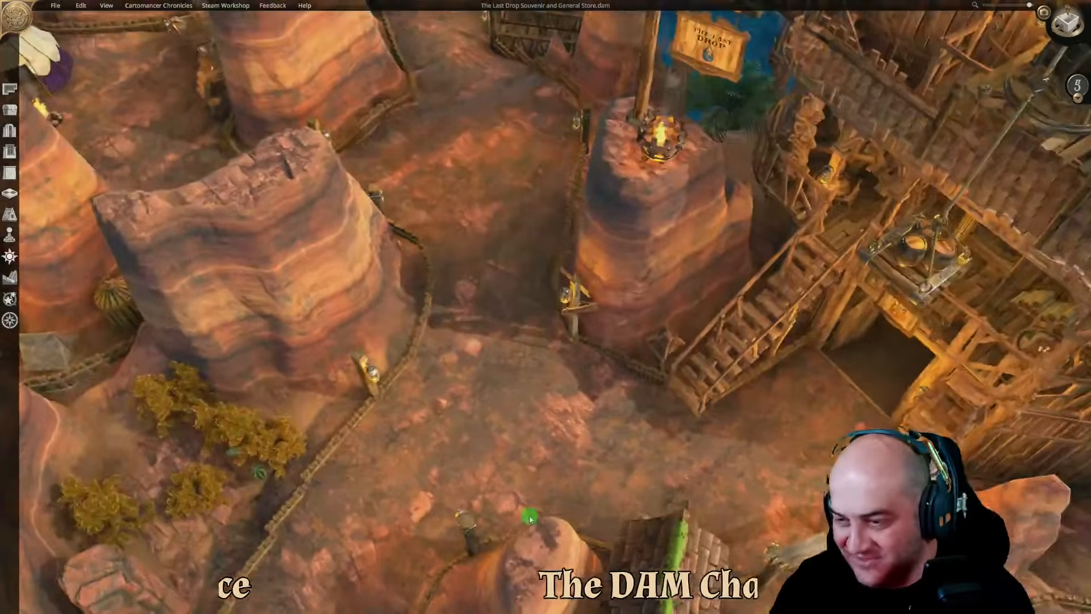
{"action": "key", "text": "d"}
{"action": "key", "text": "s"}
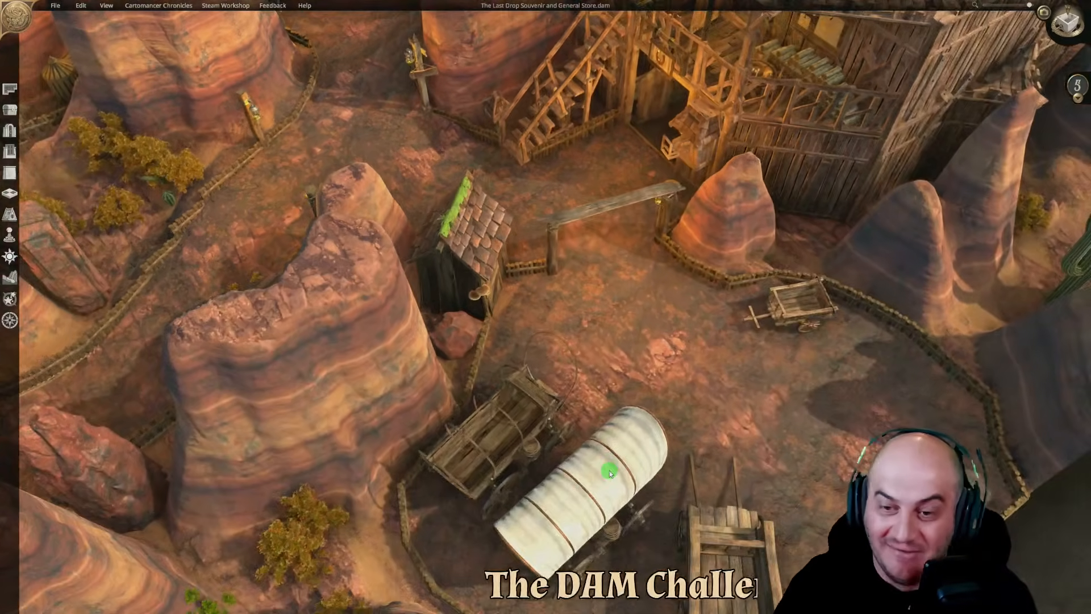
{"action": "key", "text": "w"}
{"action": "middle_click_drag", "start_coordinate": [641, 458], "coordinate": [755, 435]}
{"action": "key", "text": "s"}
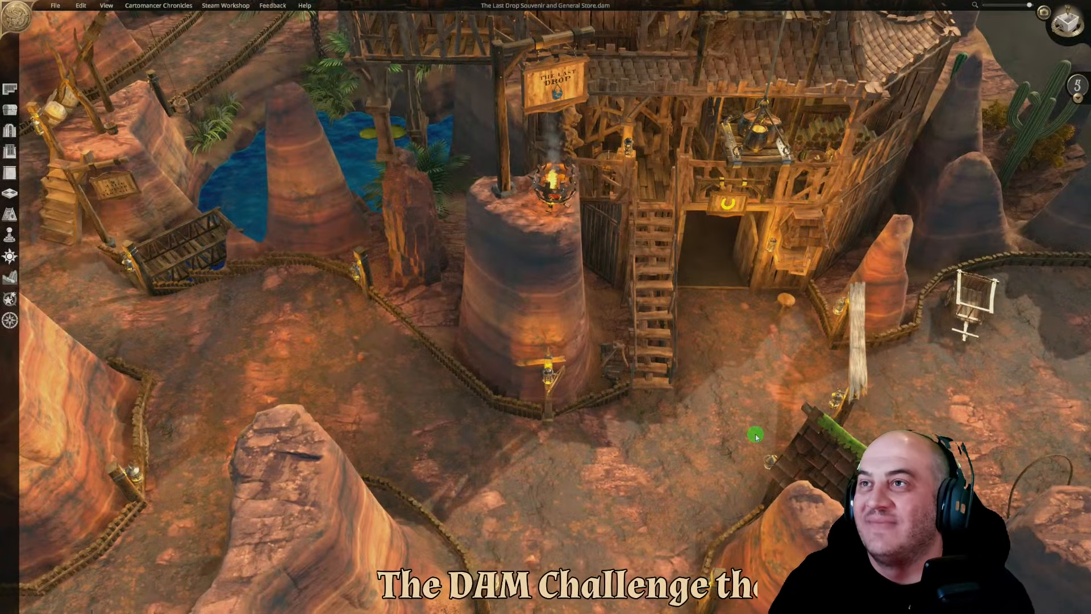
{"action": "key", "text": "a"}
{"action": "key", "text": "s"}
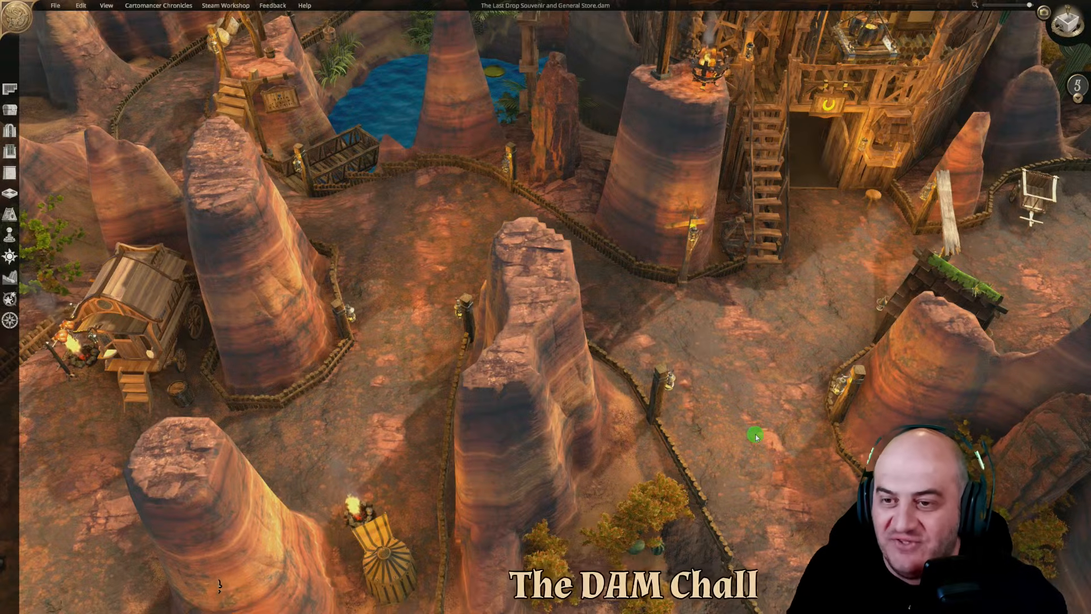
{"action": "key", "text": "d"}
{"action": "key", "text": "w"}
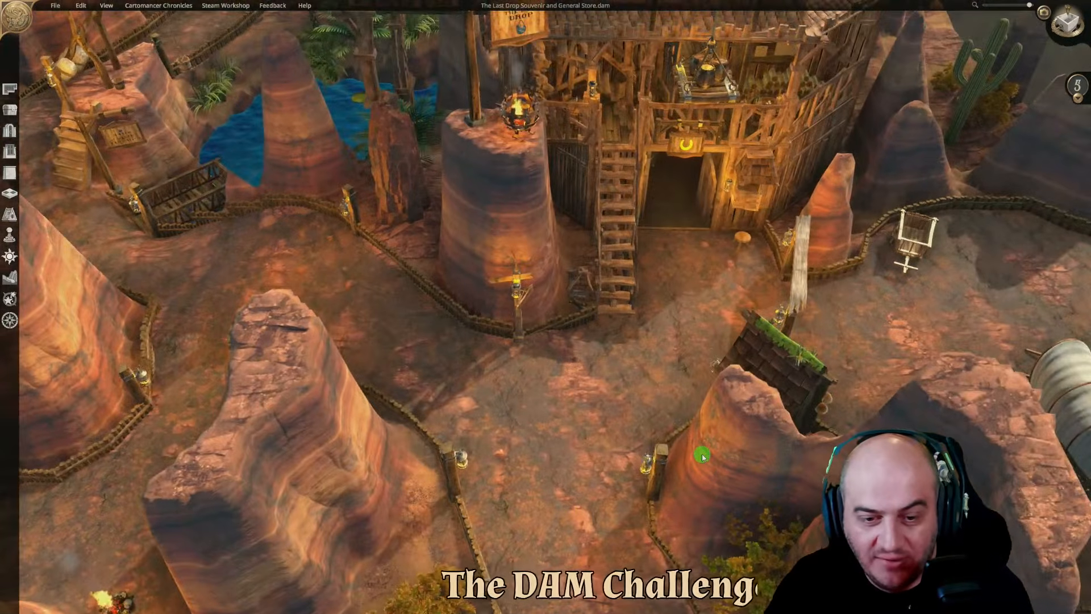
{"action": "right_click_drag", "start_coordinate": [702, 456], "coordinate": [687, 407]}
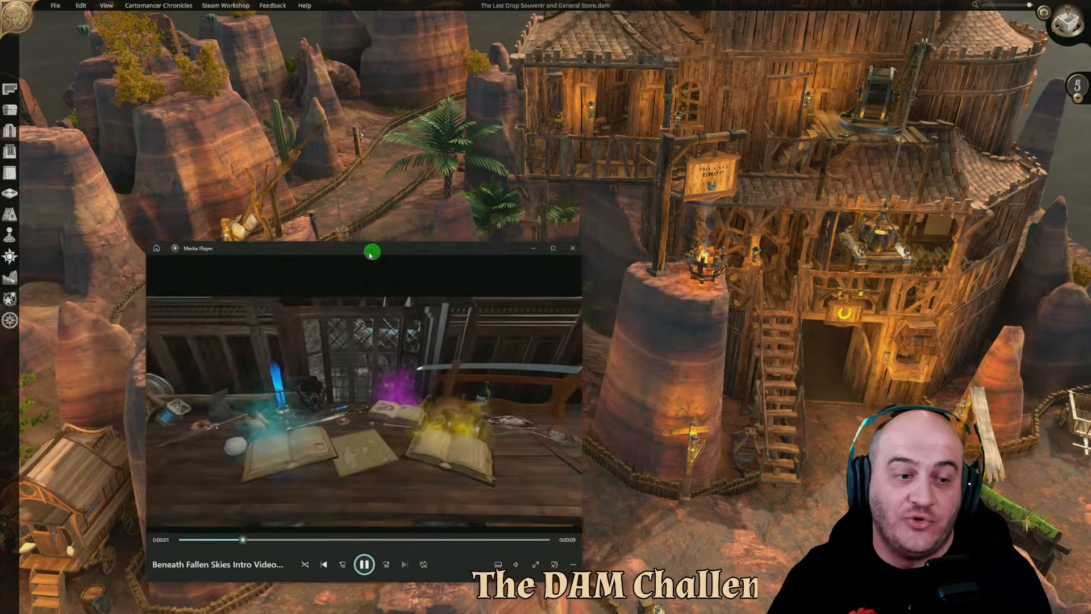
Enlarge the Beneath Fallen Skies intro video in Media Player to fill the screen
{"action": "left_click_drag", "start_coordinate": [333, 258], "coordinate": [528, 1]}
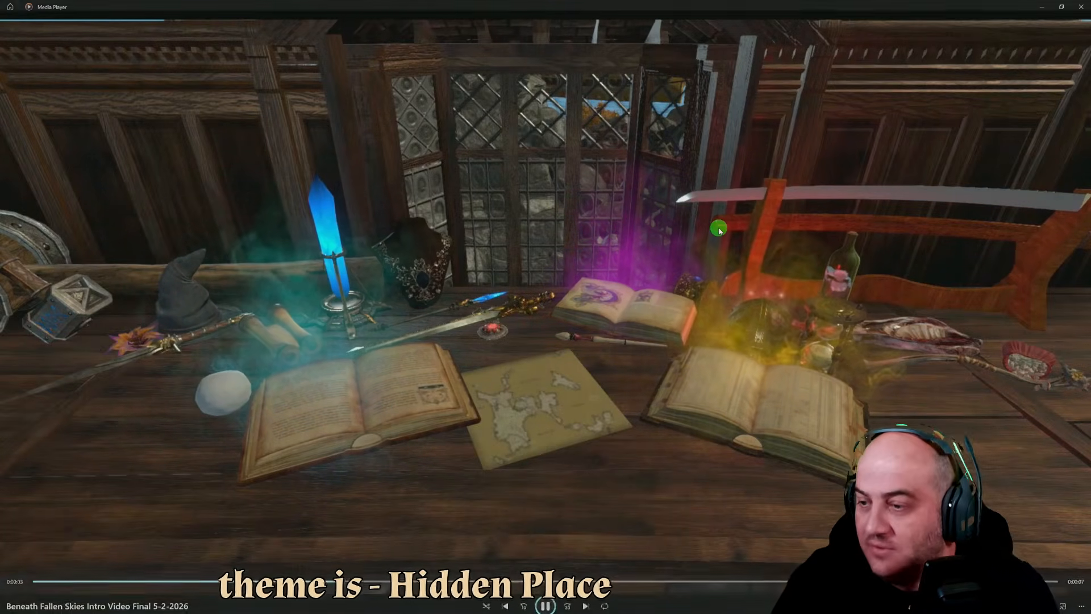
Close the intro video and examine the store's facade, hanging sign and surrounding rock spires on the canyon map
{"action": "left_click", "coordinate": [1079, 8]}
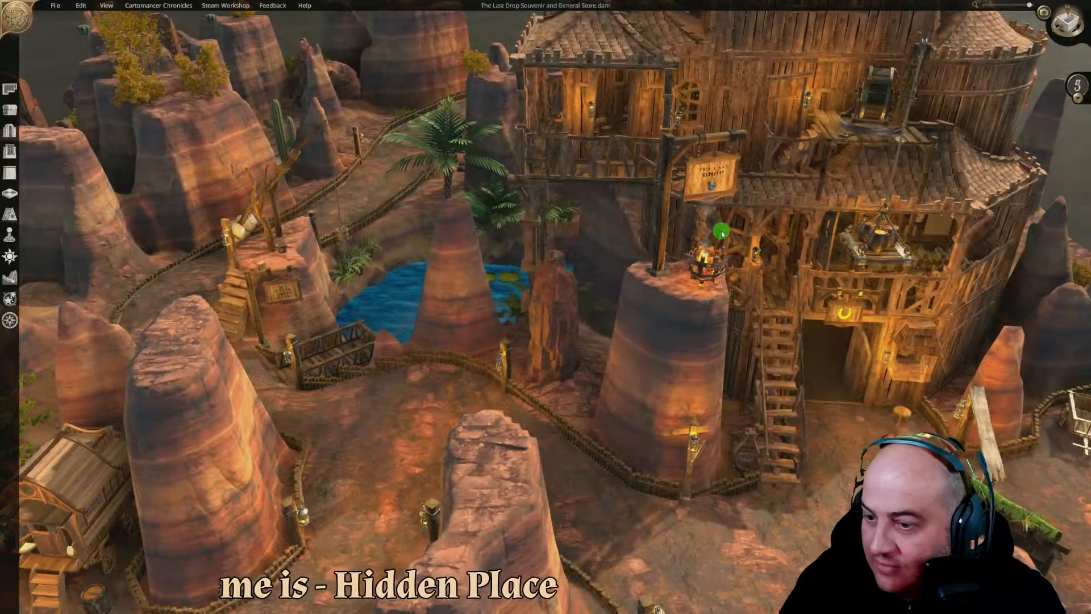
{"action": "scroll", "coordinate": [434, 374], "scroll_direction": "down", "scroll_amount": 2}
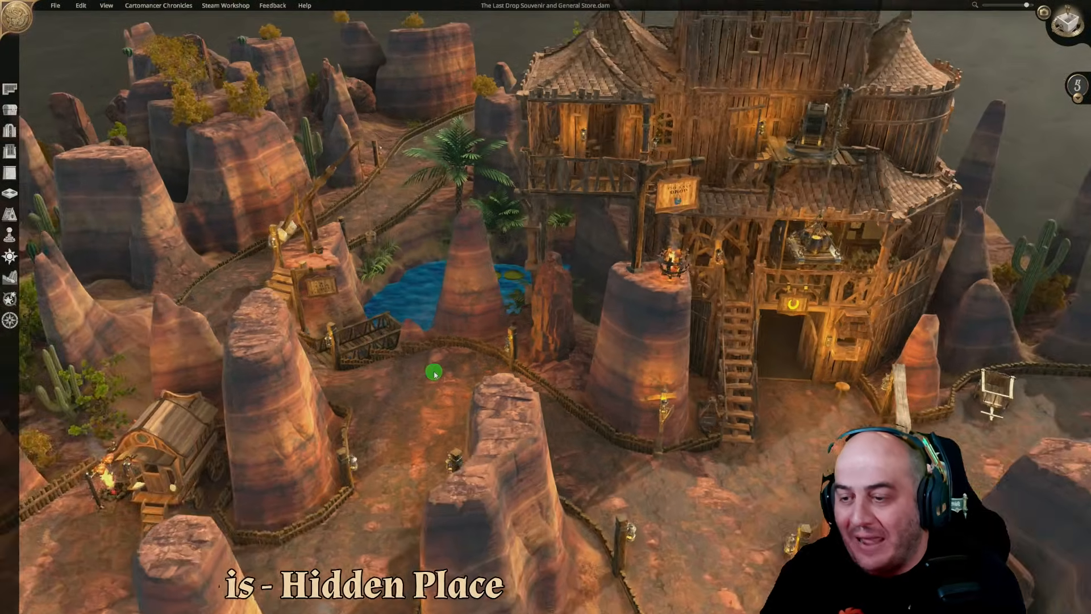
{"action": "scroll", "coordinate": [470, 353], "scroll_direction": "down", "scroll_amount": 3}
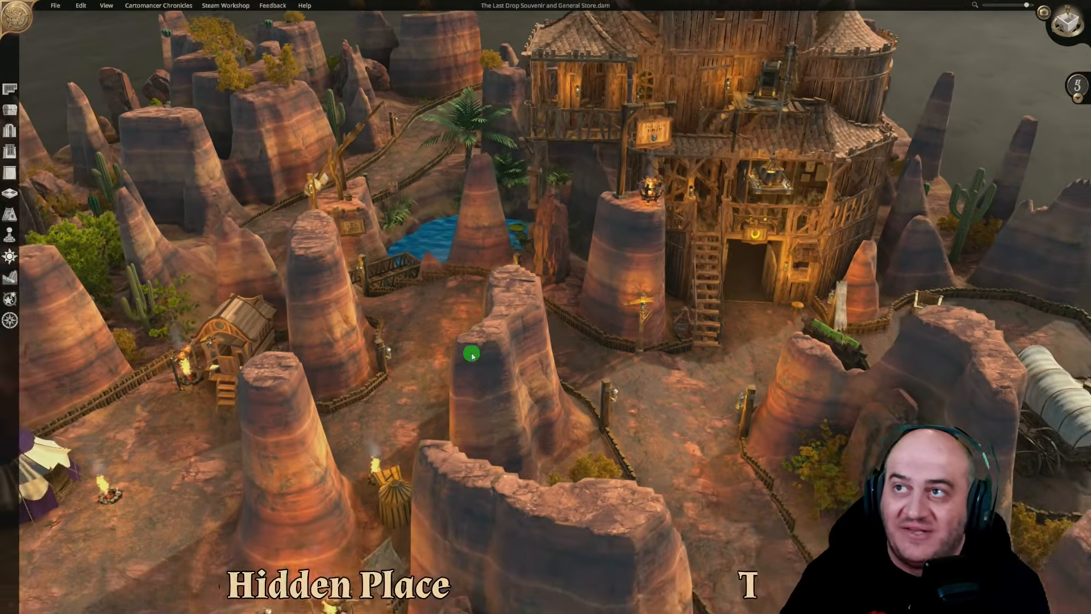
{"action": "middle_click_drag", "start_coordinate": [471, 355], "coordinate": [463, 438]}
{"action": "scroll", "coordinate": [516, 442], "scroll_direction": "up", "scroll_amount": 2}
{"action": "key", "text": "w"}
{"action": "key", "text": "d"}
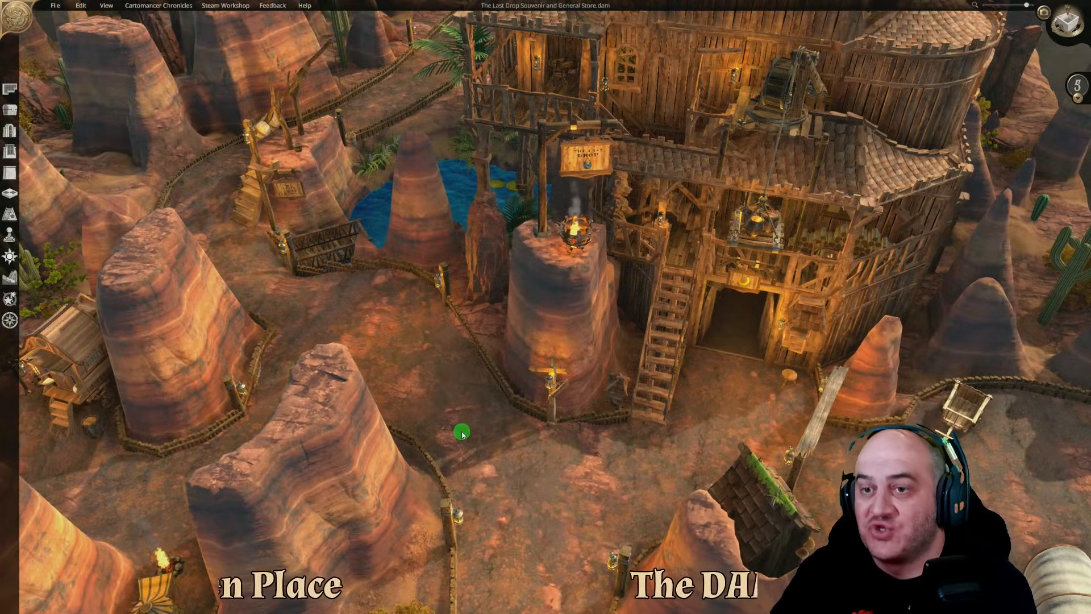
{"action": "key", "text": "w"}
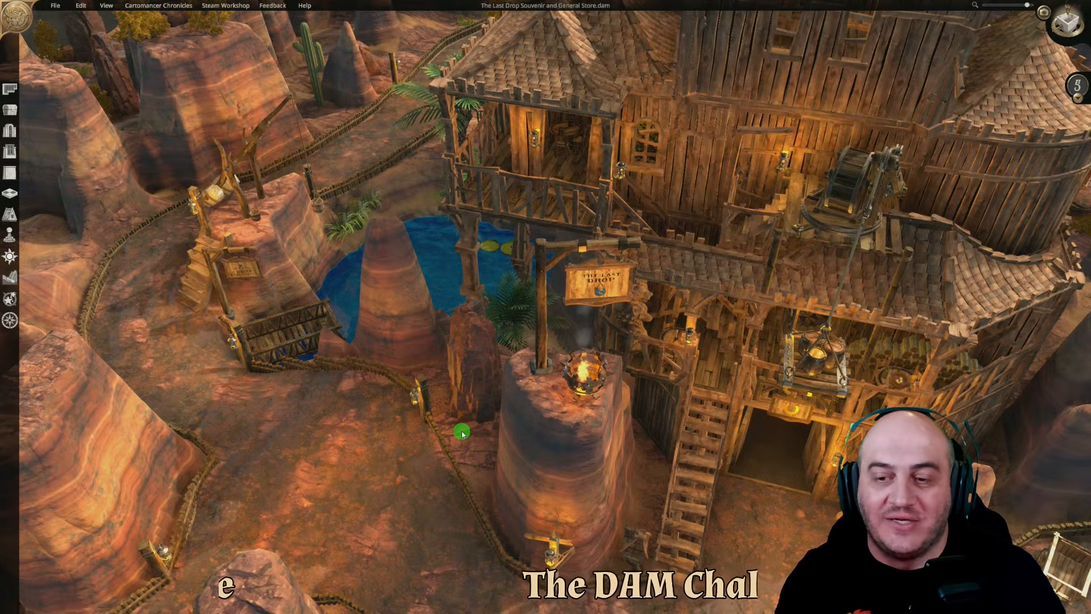
Examine the store's hoist platform, porch and outdoor staircase up close, and the whole front with the junction before it
{"action": "middle_click_drag", "start_coordinate": [334, 492], "coordinate": [740, 481]}
{"action": "key", "text": "s"}
{"action": "key", "text": "a"}
{"action": "key", "text": "d"}
{"action": "key", "text": "w"}
{"action": "key", "text": "d"}
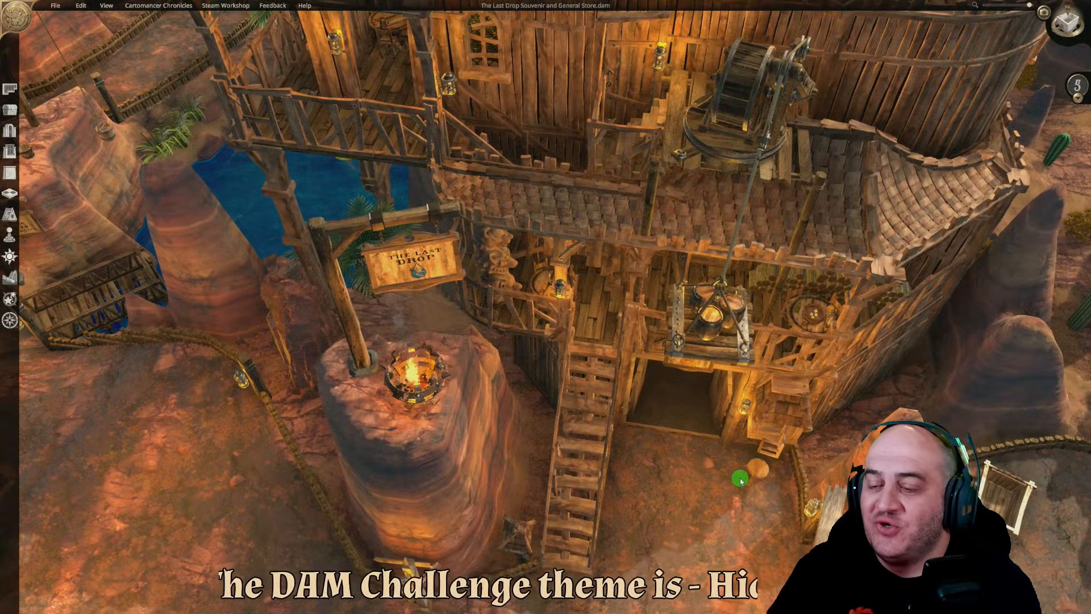
{"action": "key", "text": "s"}
{"action": "middle_click_drag", "start_coordinate": [740, 481], "coordinate": [739, 401]}
{"action": "key", "text": "s"}
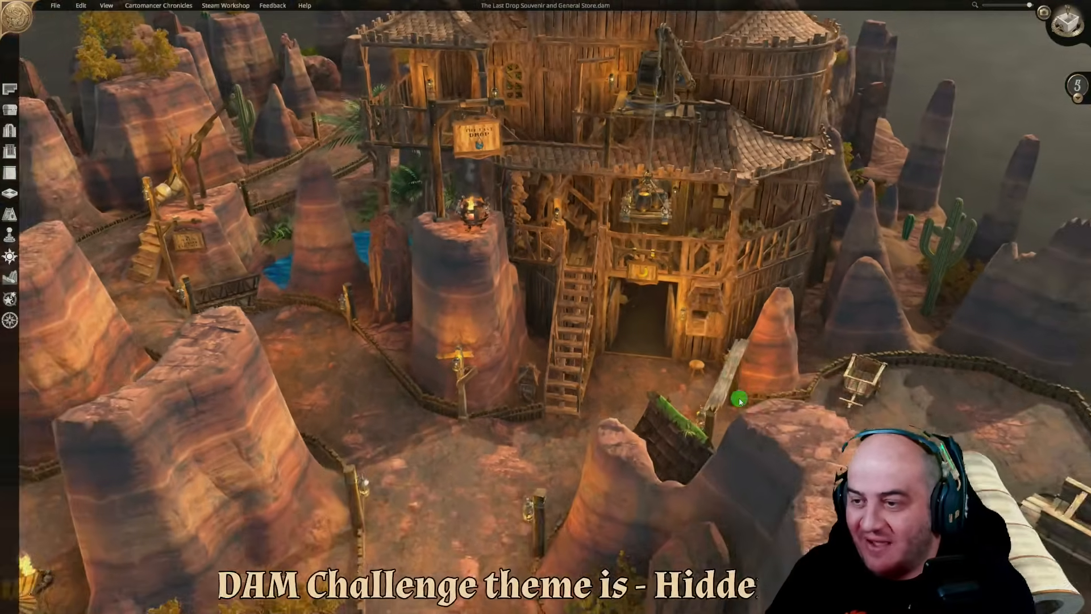
{"action": "key", "text": "s"}
{"action": "key", "text": "w"}
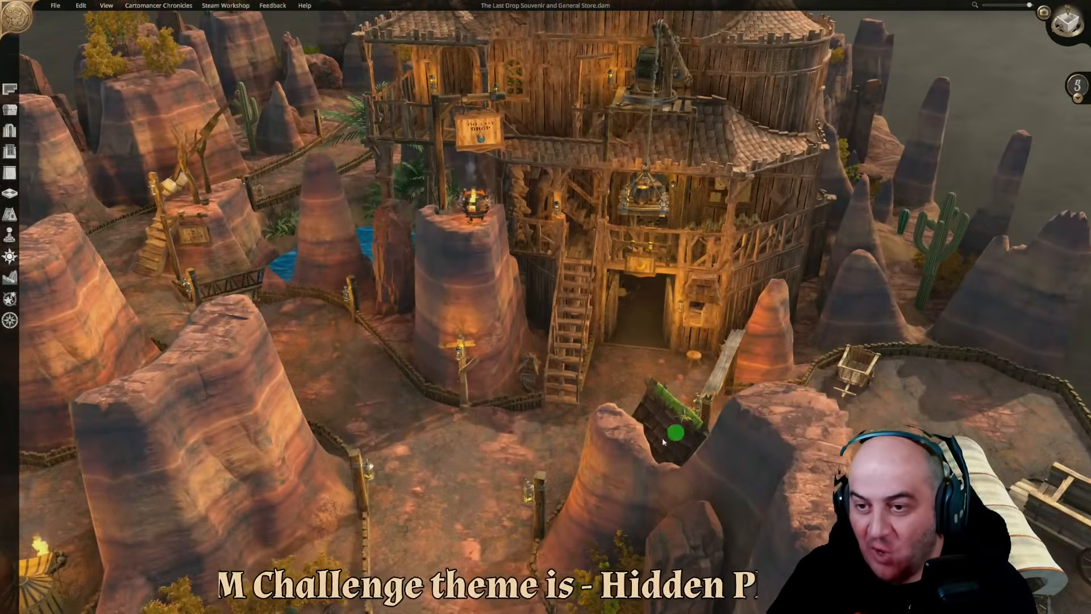
Examine the fenced road between the rock spires near the map's edge, with the tents and covered wagon on either side
{"action": "key", "text": "a"}
{"action": "key", "text": "w"}
{"action": "middle_click_drag", "start_coordinate": [509, 482], "coordinate": [460, 499]}
{"action": "key", "text": "a"}
{"action": "key", "text": "w"}
{"action": "key", "text": "w"}
{"action": "key", "text": "d"}
{"action": "key", "text": "s"}
{"action": "key", "text": "d"}
{"action": "key", "text": "w"}
{"action": "key", "text": "s"}
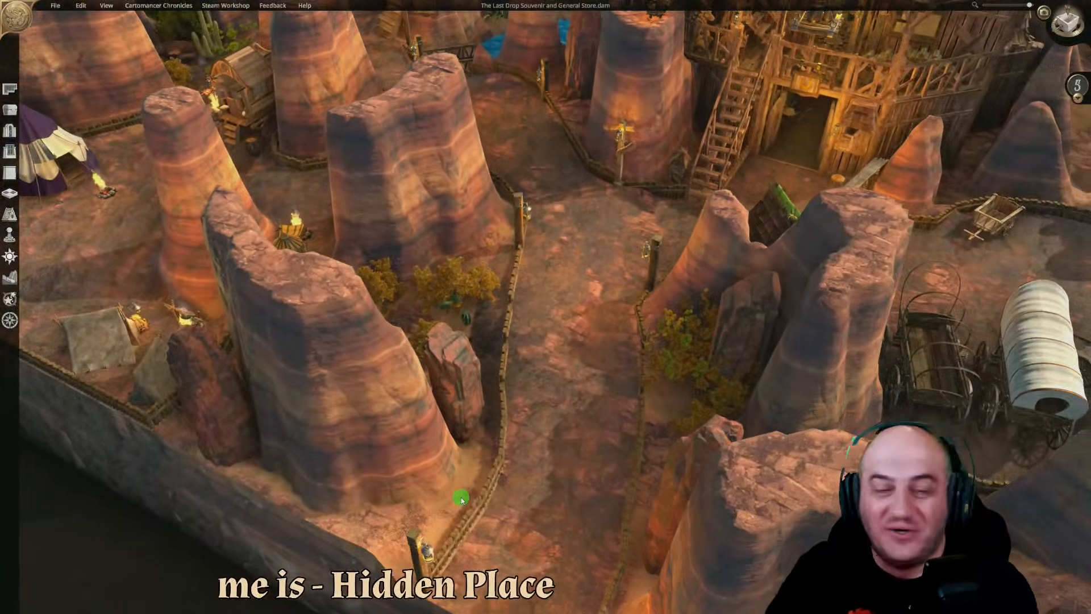
{"action": "key", "text": "w"}
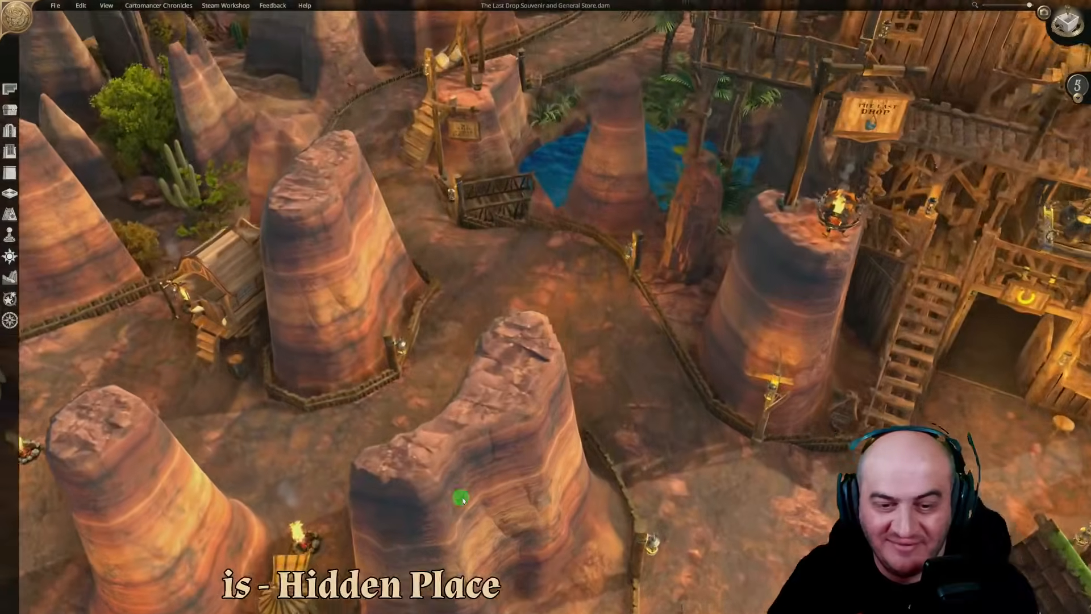
Examine the wooden caravan camp with its campfire, and the nearby pond with its wooden jetty and stairs
{"action": "middle_click_drag", "start_coordinate": [491, 498], "coordinate": [698, 475]}
{"action": "key", "text": "w"}
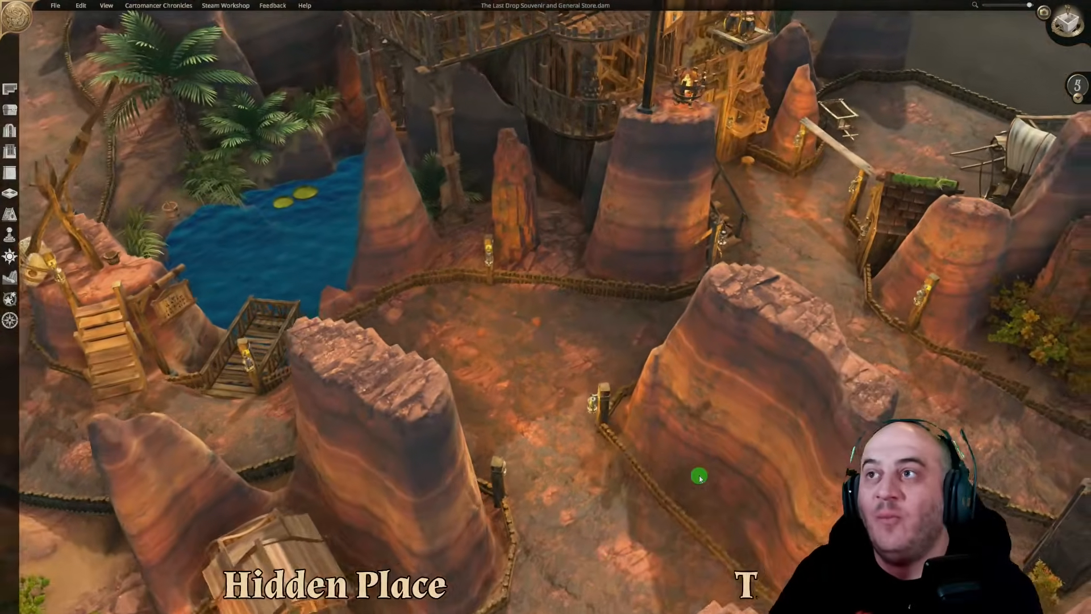
{"action": "key", "text": "s"}
{"action": "key", "text": "a"}
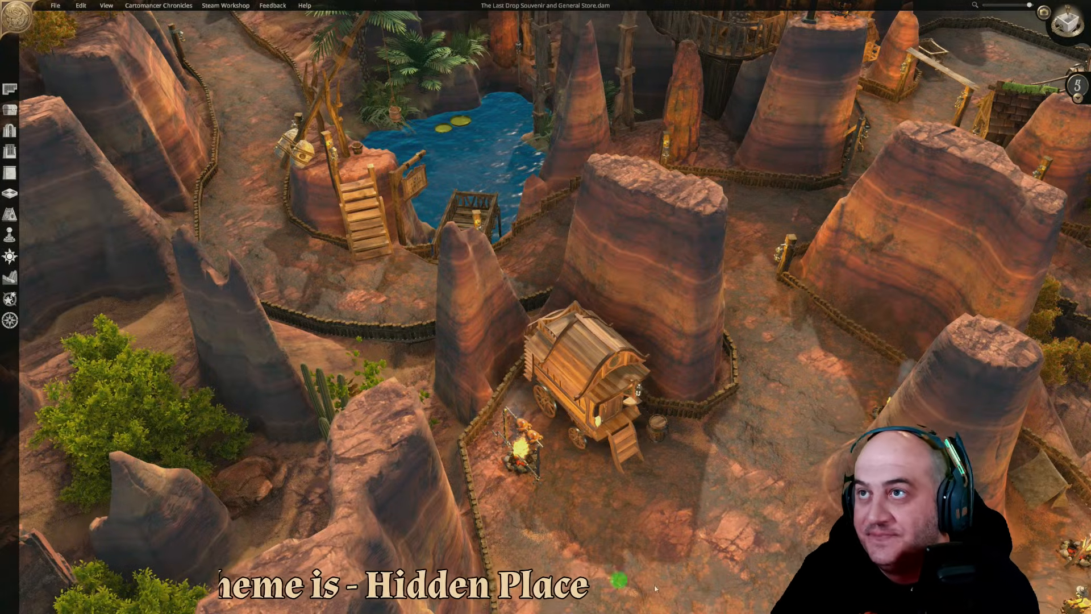
{"action": "middle_click_drag", "start_coordinate": [655, 577], "coordinate": [731, 574]}
{"action": "key", "text": "d"}
{"action": "key", "text": "s"}
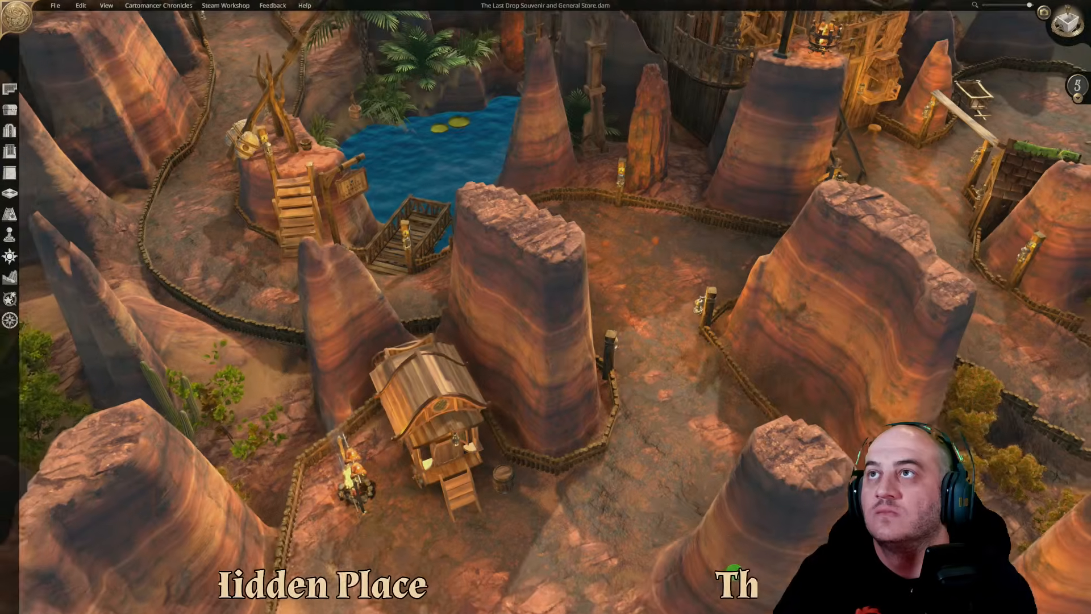
Examine the roads between the caravan, the store entrance and the palm-lined pond, including the path winding behind the water
{"action": "key", "text": "w"}
{"action": "left_click_drag", "start_coordinate": [733, 573], "coordinate": [694, 590]}
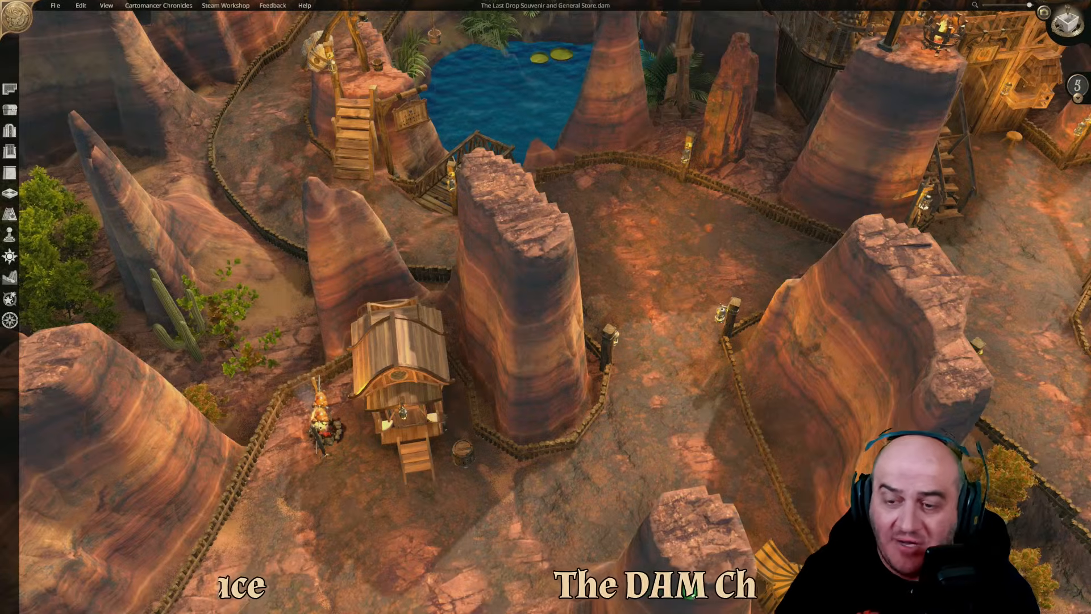
{"action": "key", "text": "d"}
{"action": "key", "text": "w"}
{"action": "key", "text": "s"}
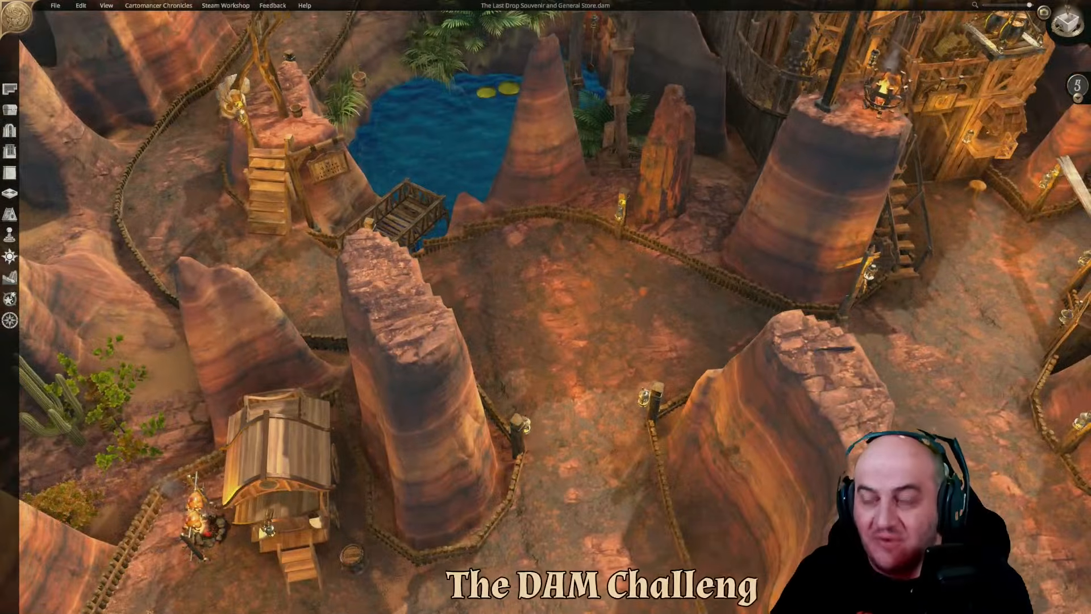
{"action": "key", "text": "d"}
{"action": "key", "text": "s"}
{"action": "key", "text": "s"}
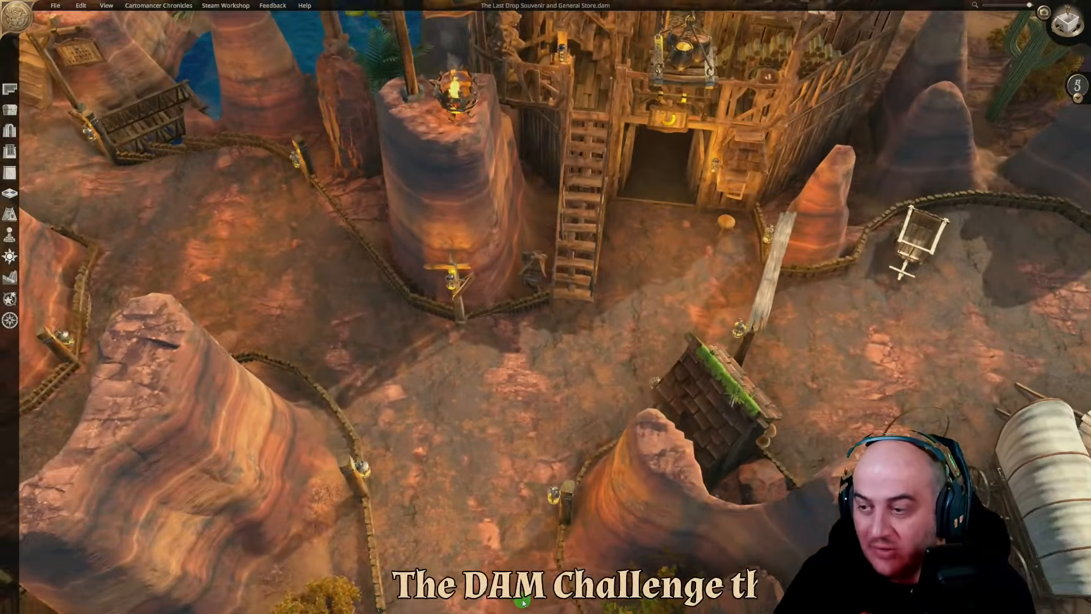
{"action": "key", "text": "a"}
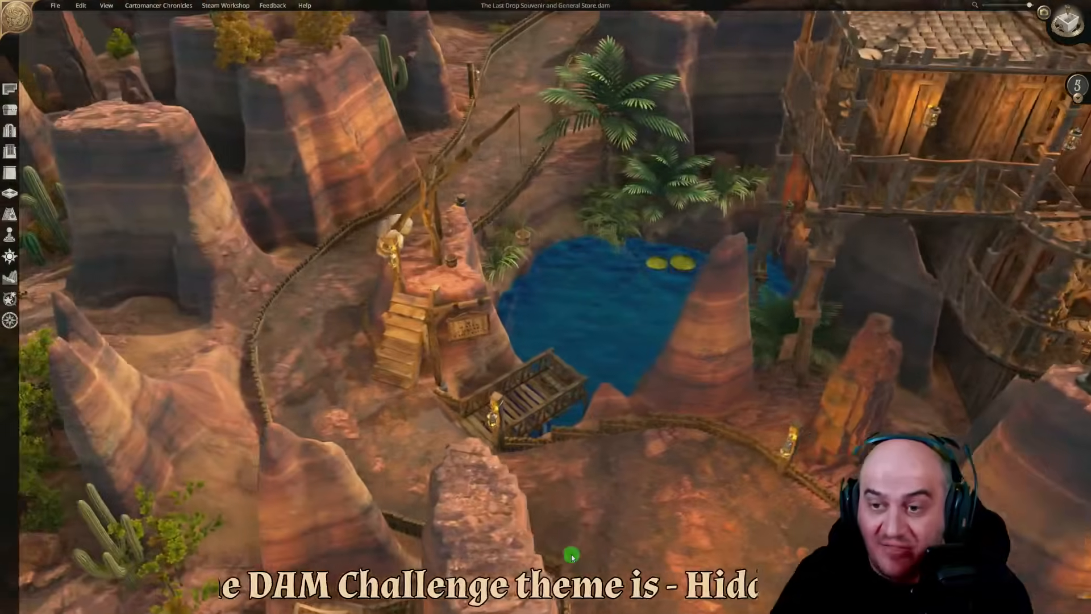
{"action": "key", "text": "w"}
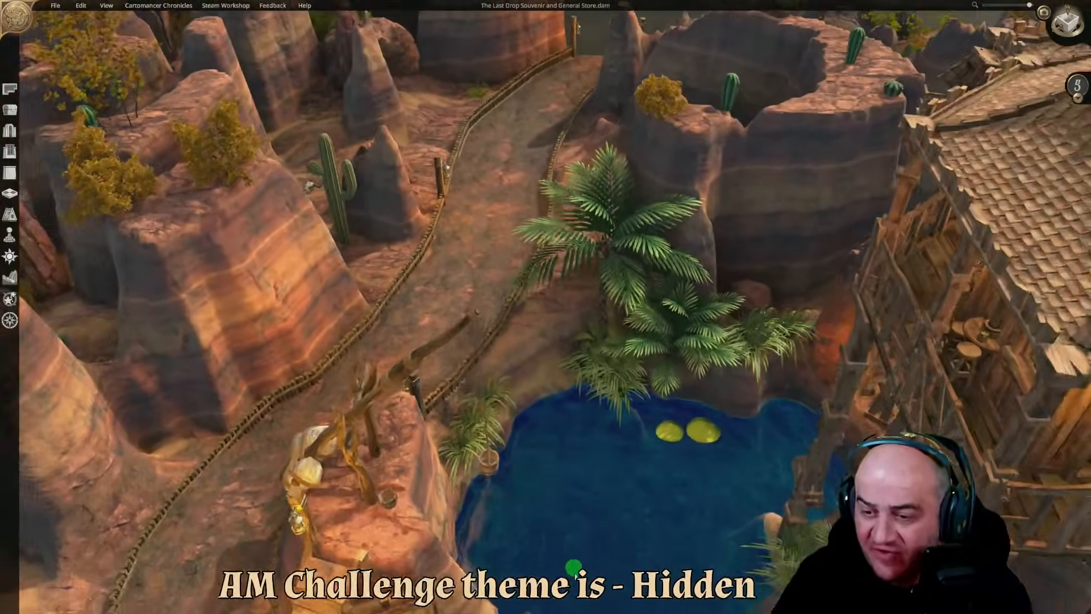
{"action": "key", "text": "w"}
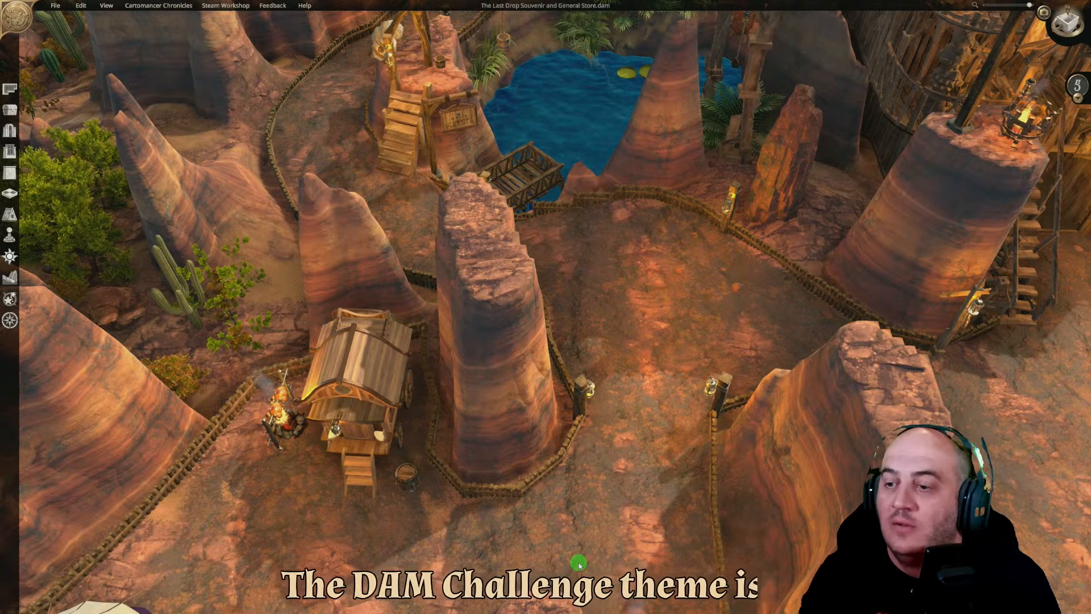
Examine the wider canyon scene taking in the caravan, the pond and the lit store building
{"action": "middle_click_drag", "start_coordinate": [650, 553], "coordinate": [614, 451]}
{"action": "key", "text": "s"}
{"action": "key", "text": "d"}
{"action": "key", "text": "d"}
{"action": "key", "text": "s"}
{"action": "key", "text": "a"}
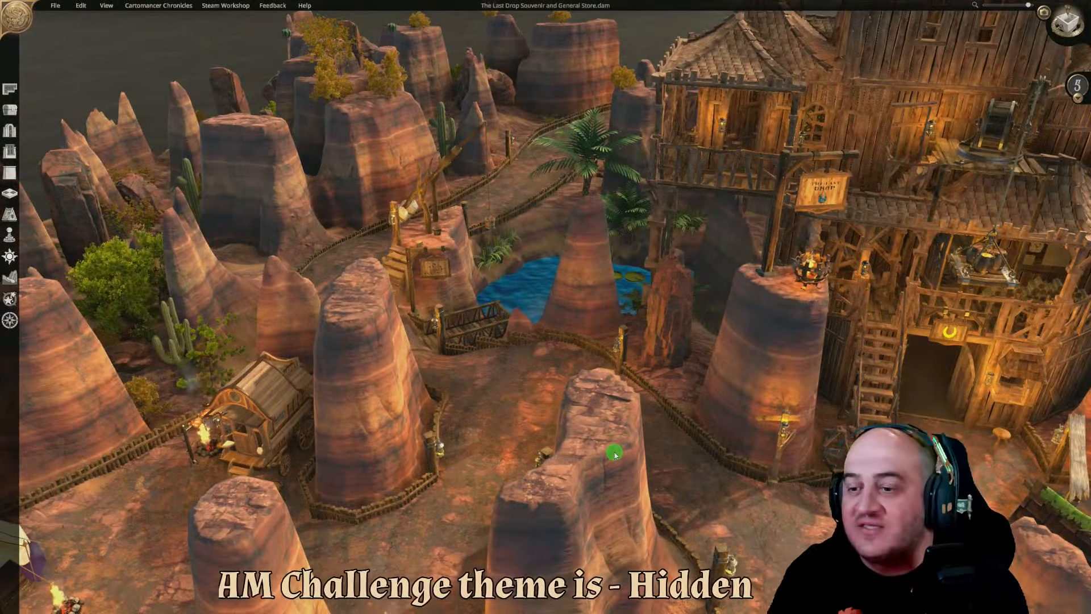
{"action": "key", "text": "d"}
Save the map
{"action": "left_click", "coordinate": [55, 7]}
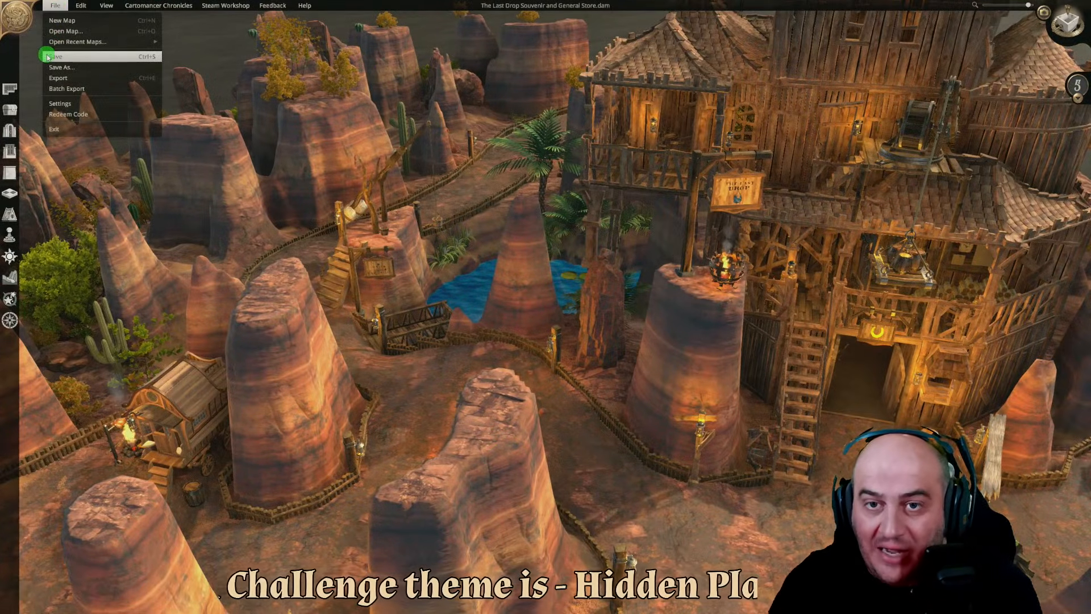
{"action": "left_click", "coordinate": [55, 8]}
{"action": "left_click", "coordinate": [55, 8]}
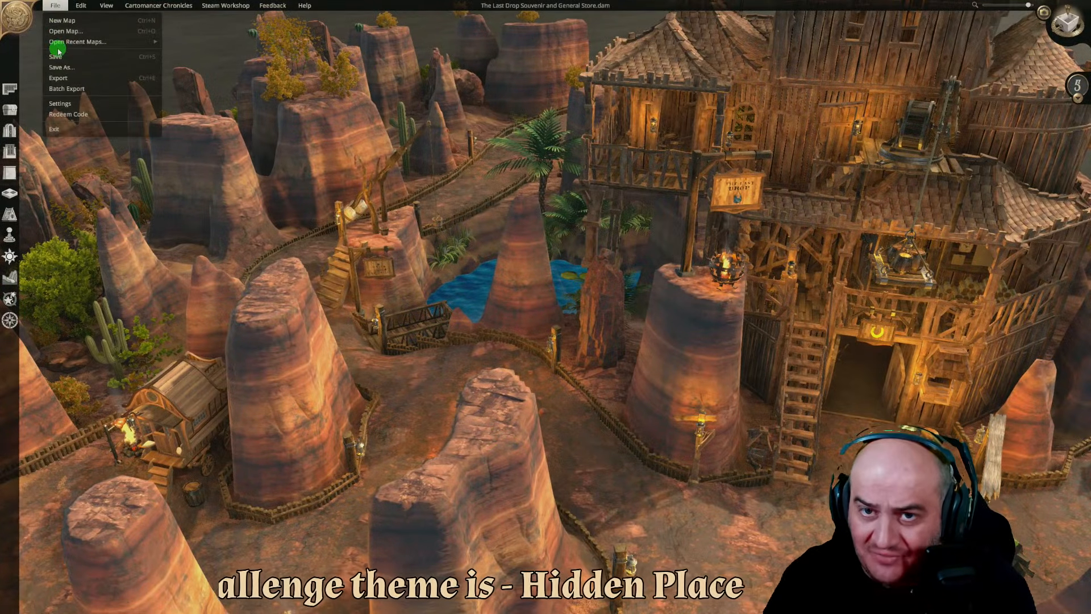
{"action": "left_click", "coordinate": [67, 59]}
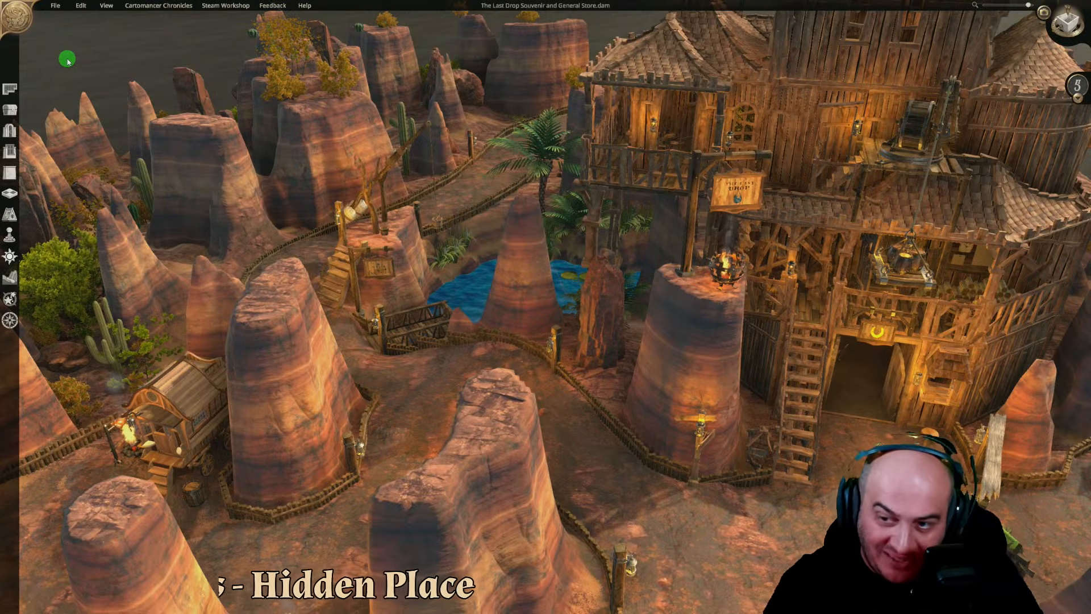
Examine the pond's jetty, lily pads and hanging bucket up close, and the lantern-lit road entrance at the map's edge
{"action": "middle_click_drag", "start_coordinate": [529, 311], "coordinate": [430, 425]}
{"action": "key", "text": "d"}
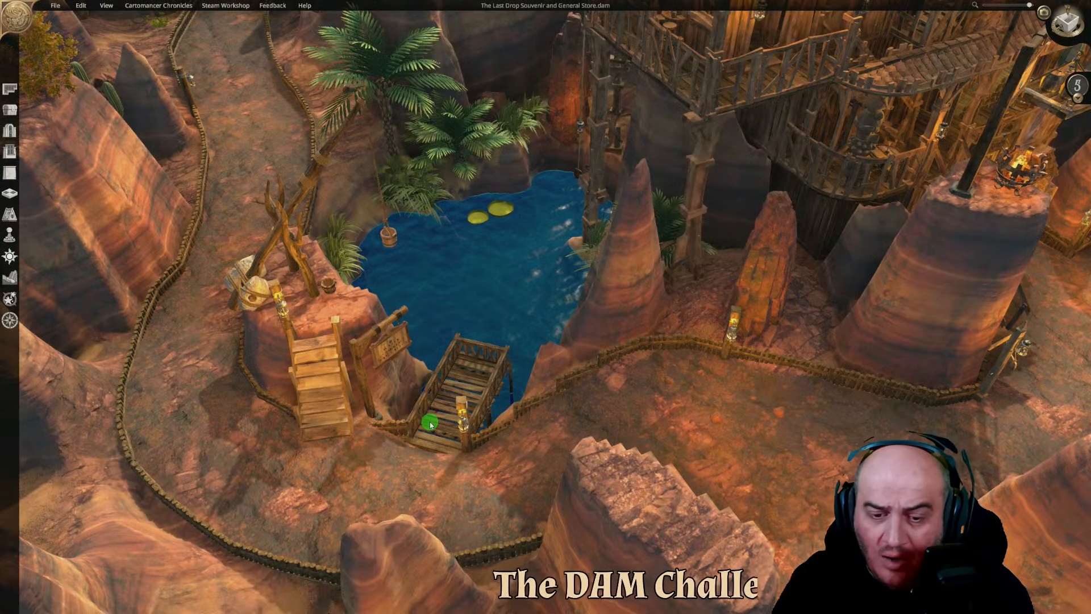
{"action": "key", "text": "d"}
{"action": "key", "text": "s"}
{"action": "middle_click_drag", "start_coordinate": [430, 425], "coordinate": [285, 404]}
{"action": "key", "text": "d"}
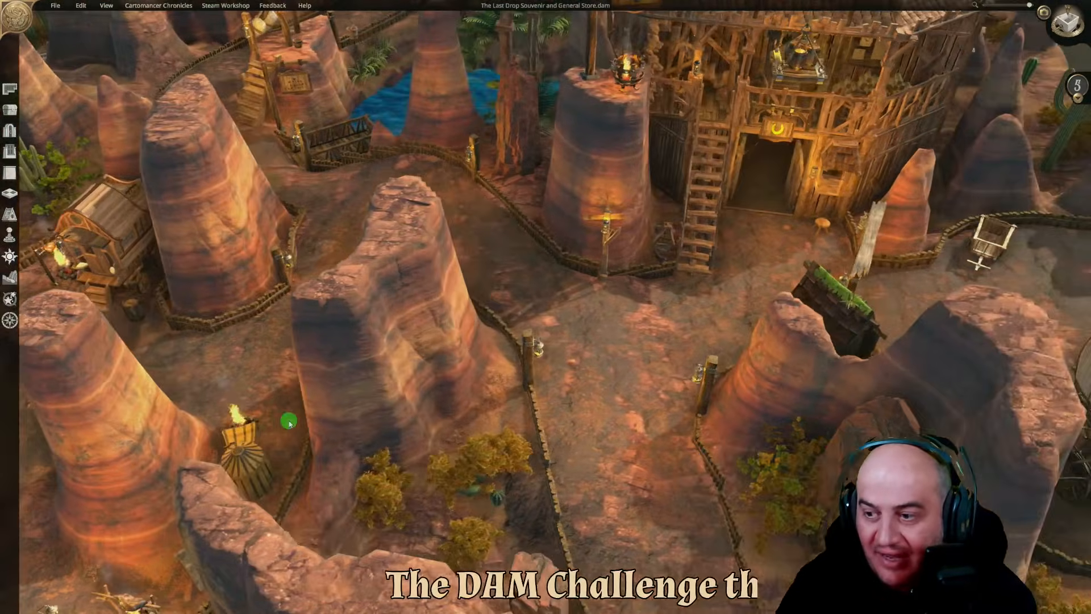
{"action": "key", "text": "s"}
{"action": "middle_click_drag", "start_coordinate": [356, 441], "coordinate": [438, 453]}
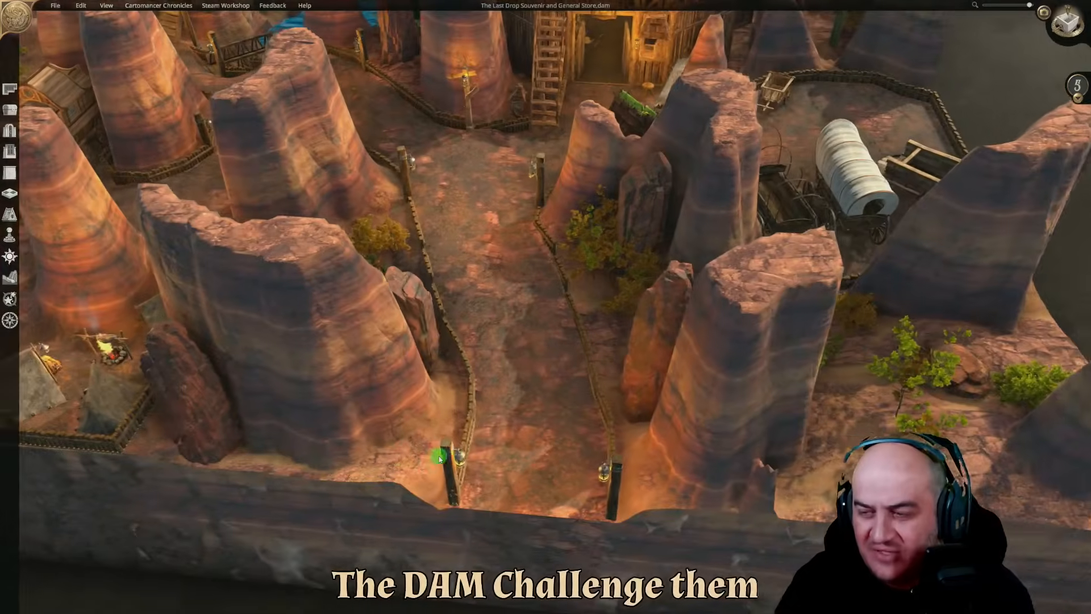
Follow the fenced road from the map's edge up to the store's doorway and the brazier-topped rock
{"action": "key", "text": "w"}
{"action": "key", "text": "a"}
{"action": "key", "text": "d"}
{"action": "key", "text": "w"}
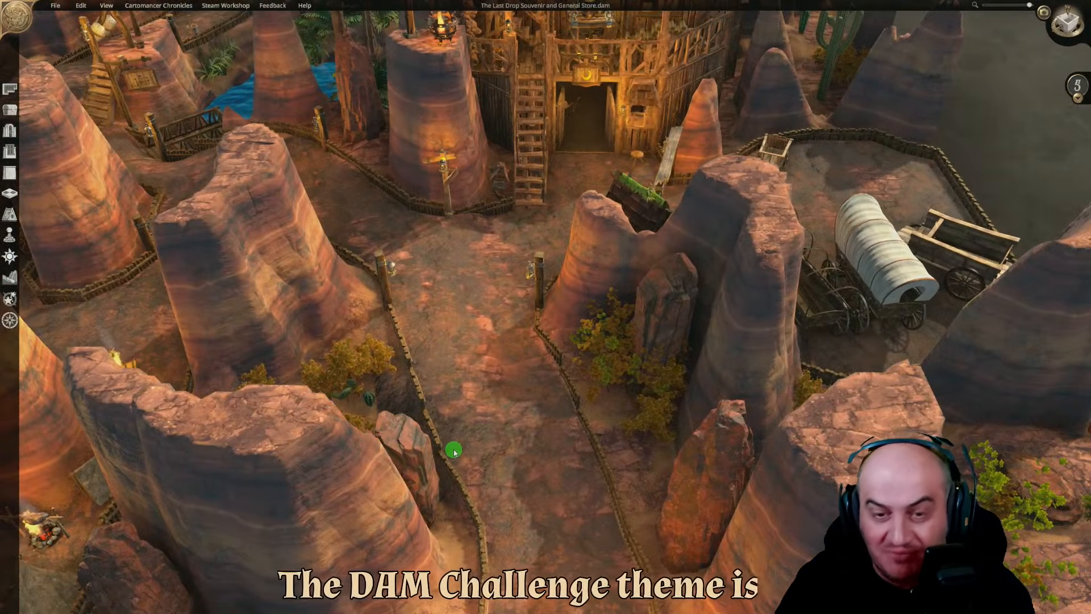
{"action": "key", "text": "w"}
{"action": "key", "text": "a"}
{"action": "key", "text": "w"}
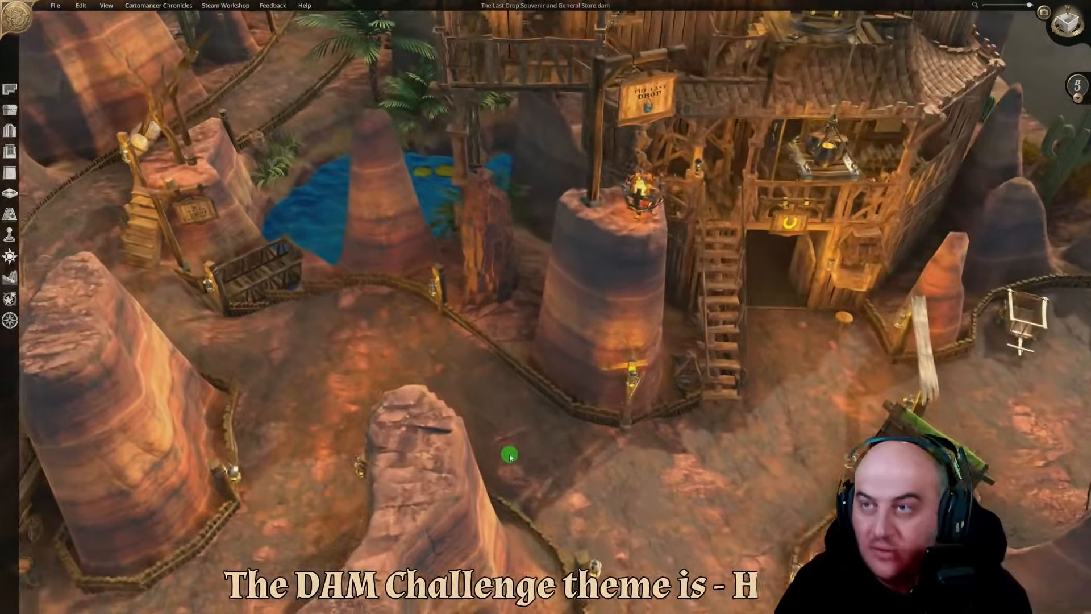
{"action": "key", "text": "d"}
{"action": "middle_click_drag", "start_coordinate": [473, 459], "coordinate": [428, 447]}
{"action": "key", "text": "s"}
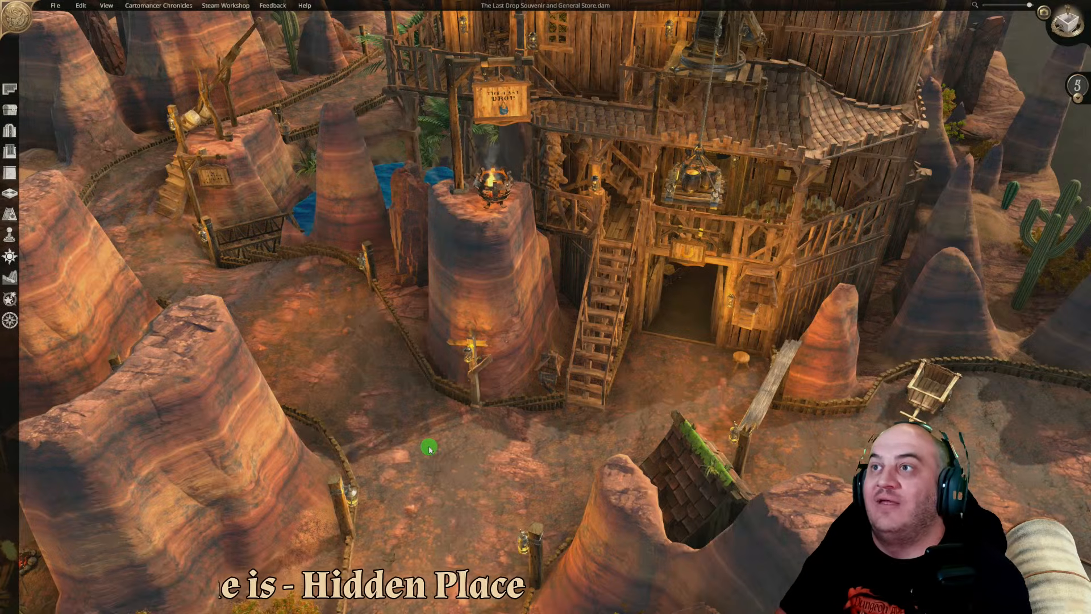
Examine the store from several angles, including its staircase, suspended platform, roofs and the mossy-roofed shed in front
{"action": "scroll", "coordinate": [494, 420], "scroll_direction": "down", "scroll_amount": 3}
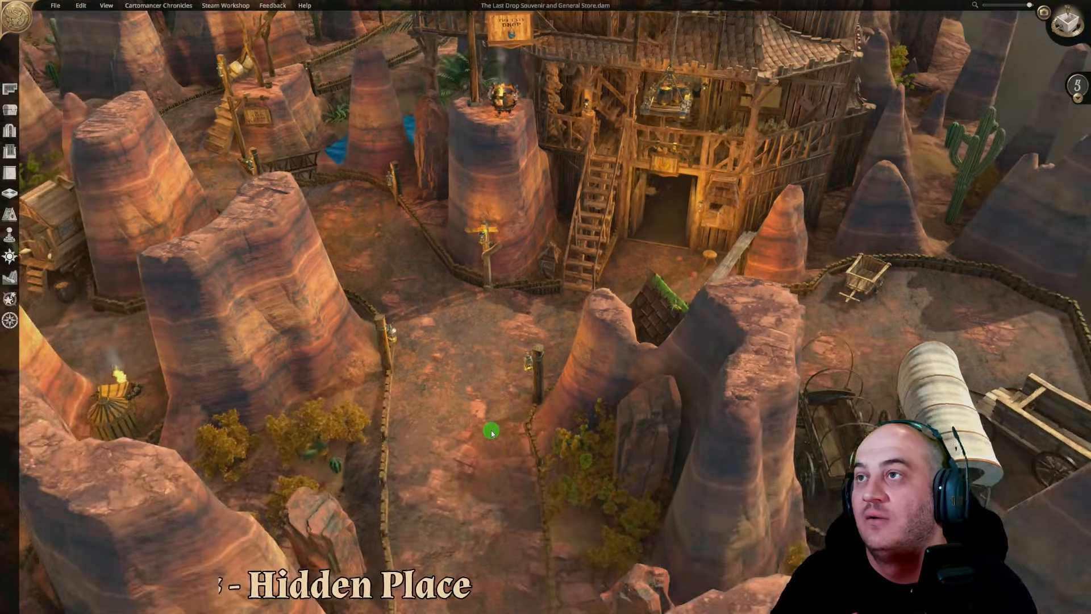
{"action": "scroll", "coordinate": [490, 431], "scroll_direction": "up", "scroll_amount": 5}
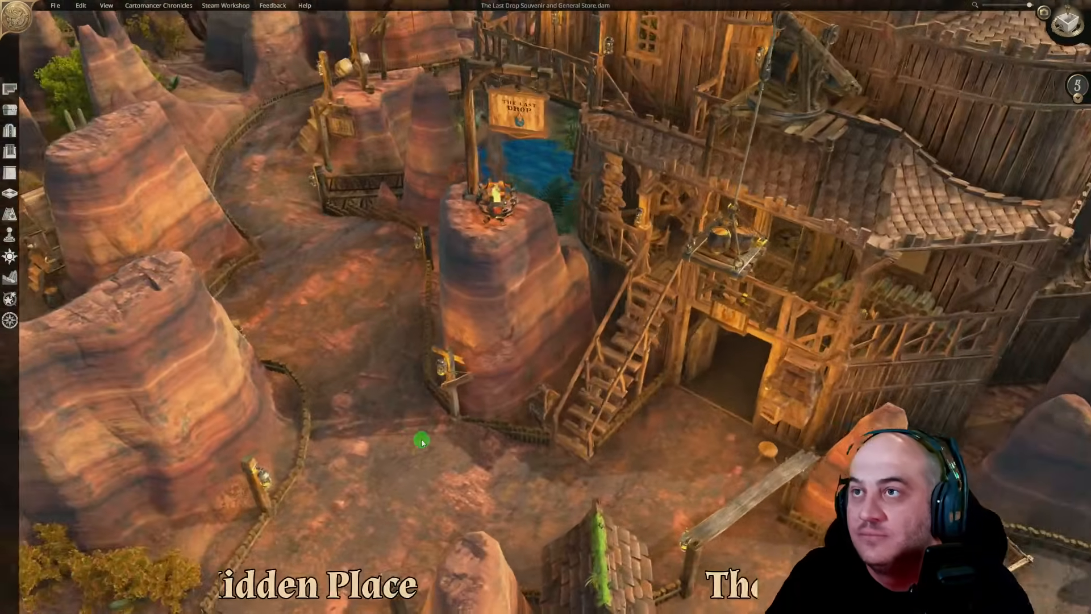
{"action": "key", "text": "a"}
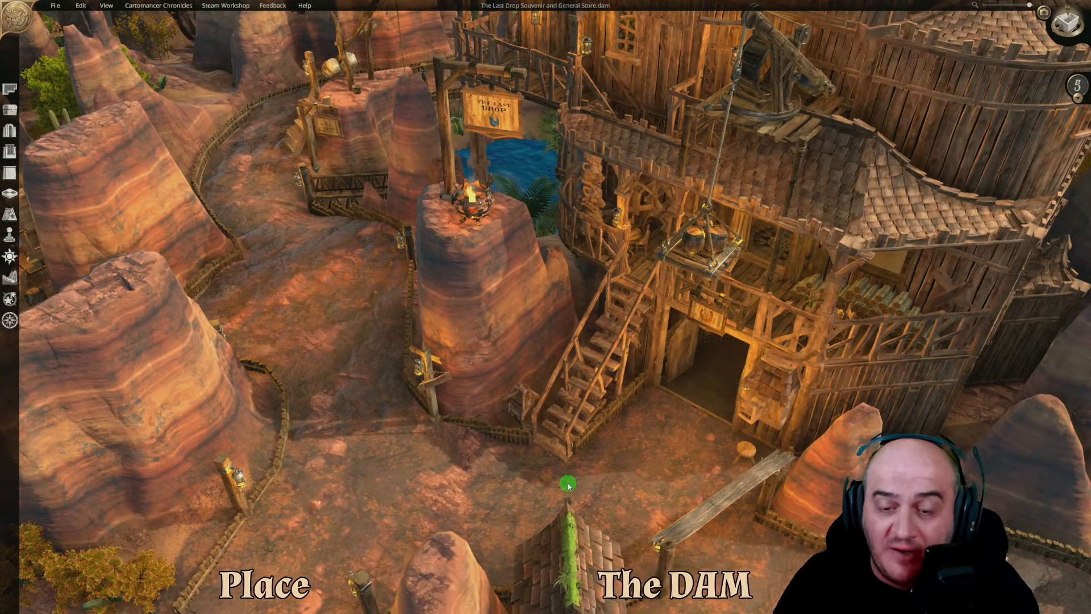
{"action": "key", "text": "w"}
{"action": "middle_click_drag", "start_coordinate": [554, 492], "coordinate": [645, 463]}
{"action": "key", "text": "s"}
{"action": "key", "text": "a"}
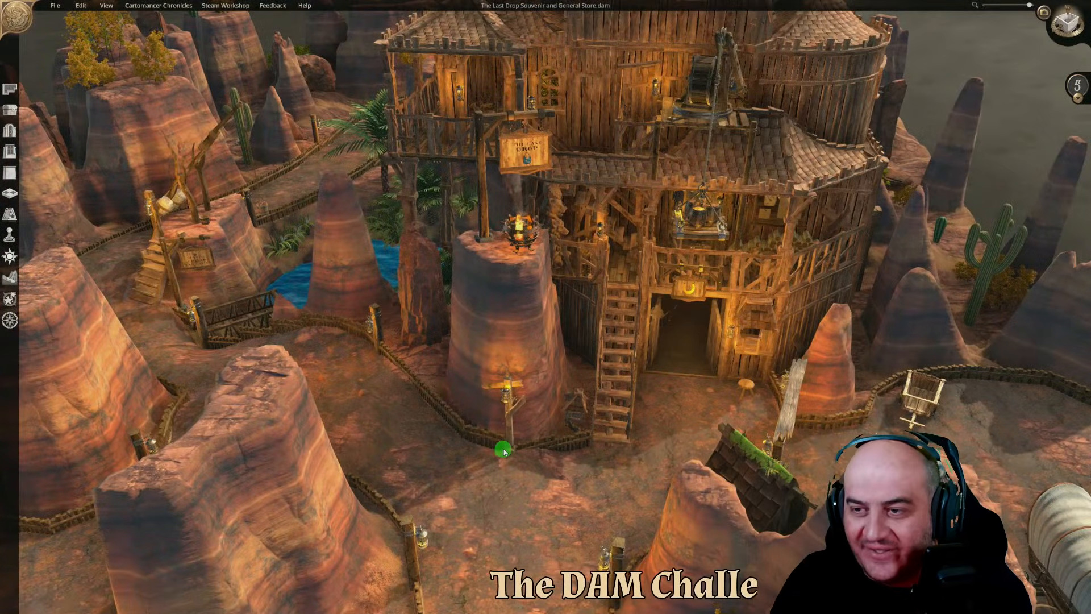
{"action": "key", "text": "d"}
{"action": "middle_click_drag", "start_coordinate": [482, 457], "coordinate": [435, 444]}
{"action": "key", "text": "d"}
{"action": "key", "text": "w"}
{"action": "key", "text": "s"}
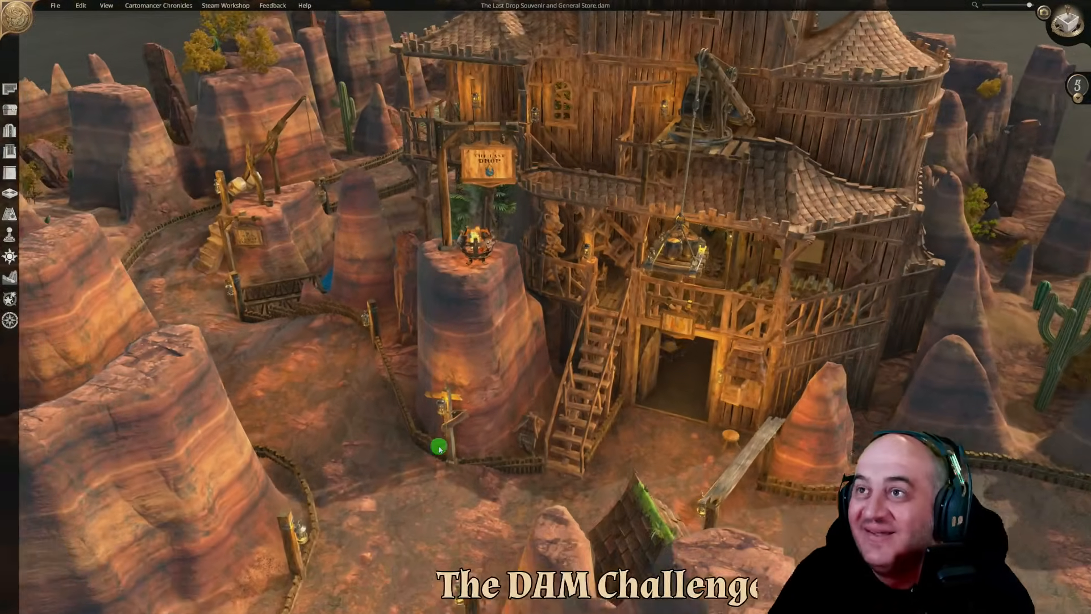
Look over the Steam Workshop options and close them without choosing any
{"action": "left_click", "coordinate": [221, 5]}
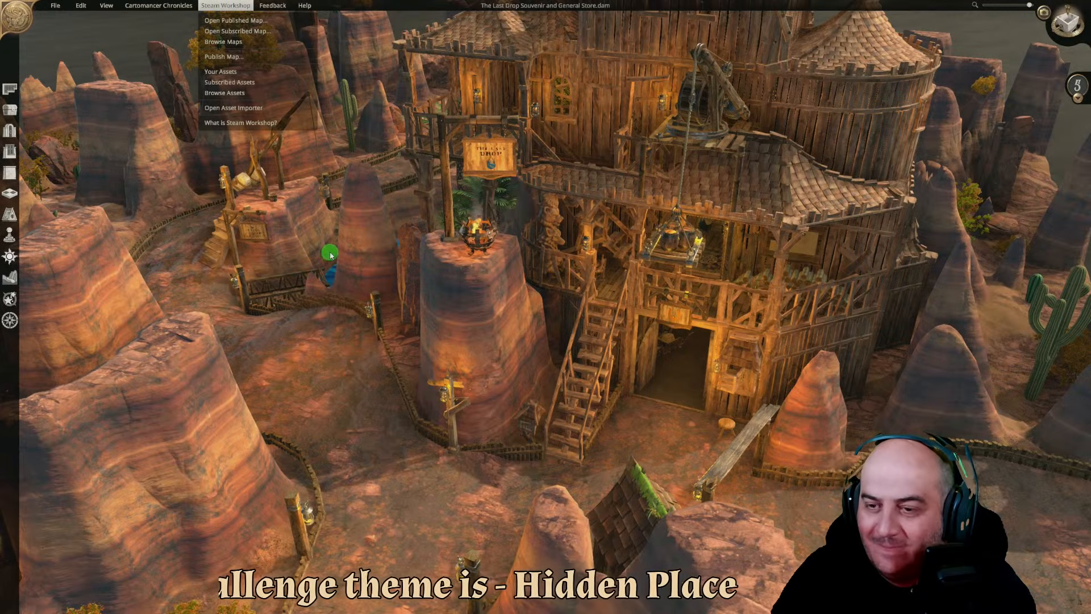
{"action": "left_click", "coordinate": [392, 444]}
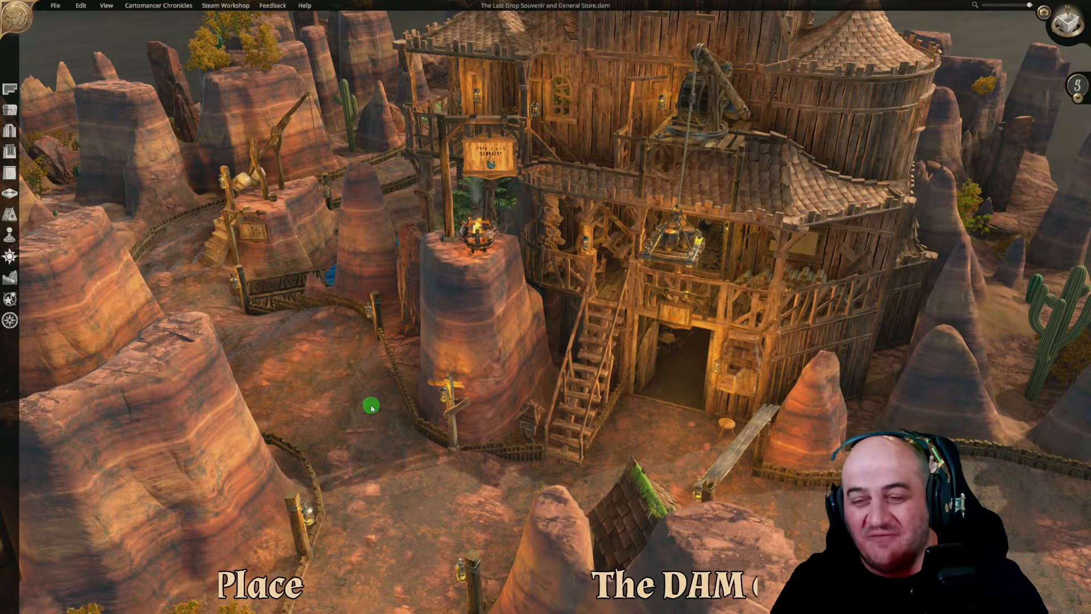
Survey the ground between the store, the wooden caravan and the pond with its jetty
{"action": "key", "text": "w"}
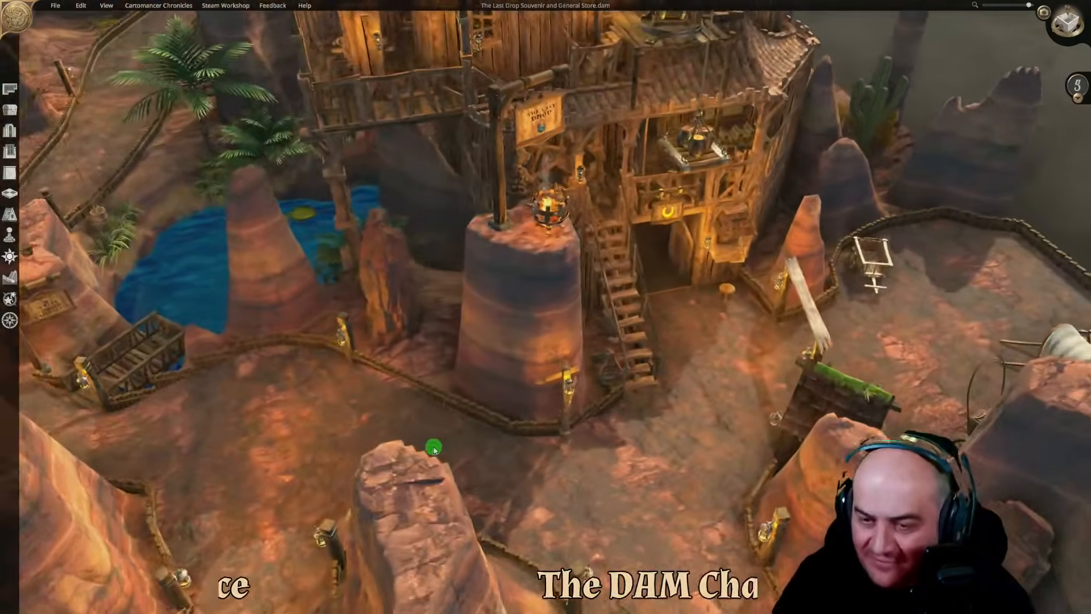
{"action": "key", "text": "a"}
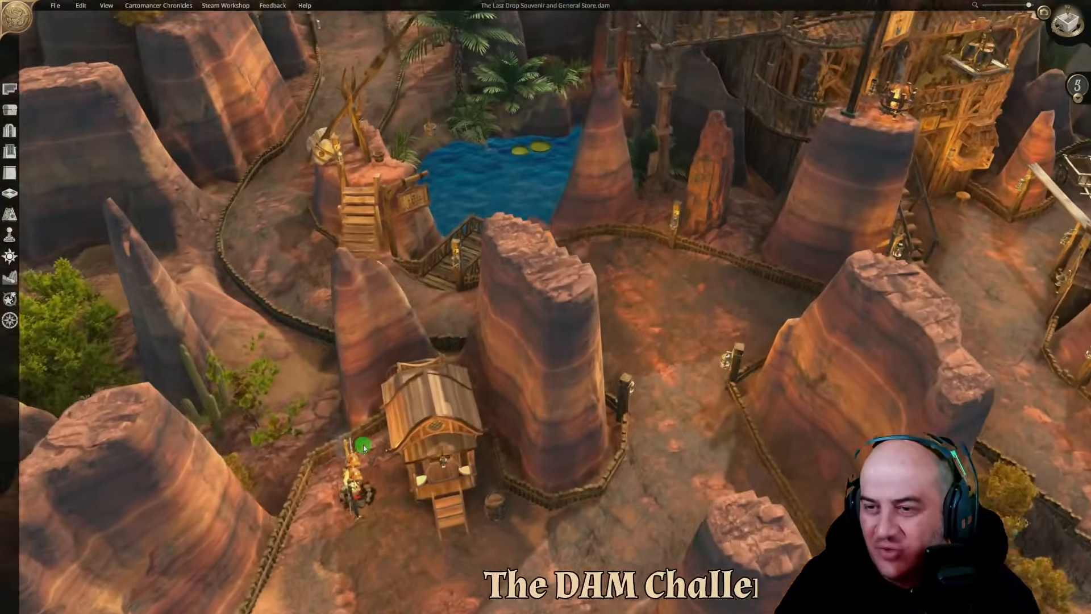
{"action": "key", "text": "w"}
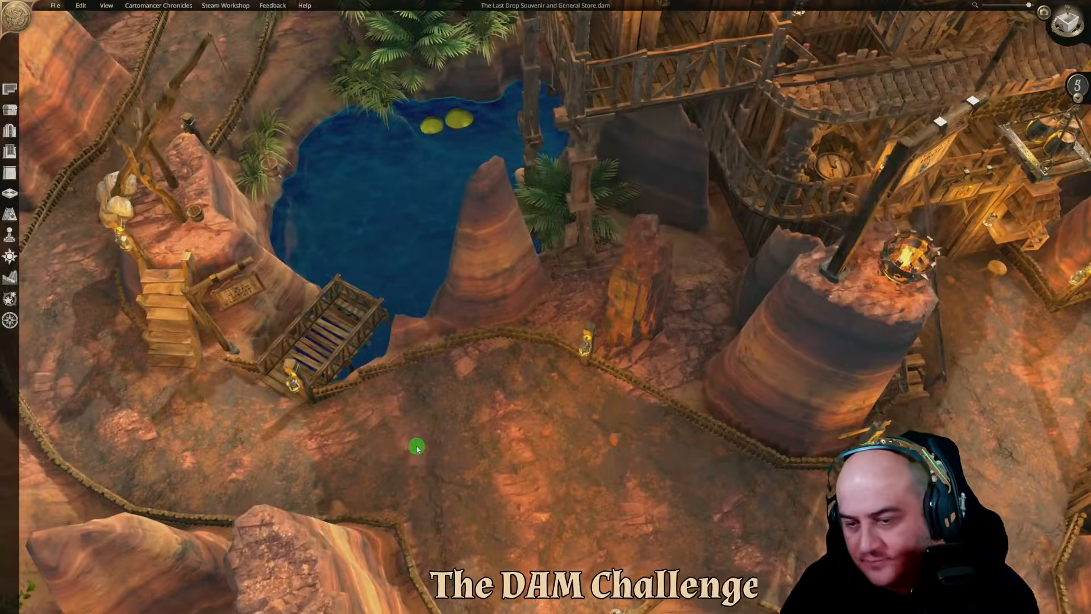
{"action": "key", "text": "w"}
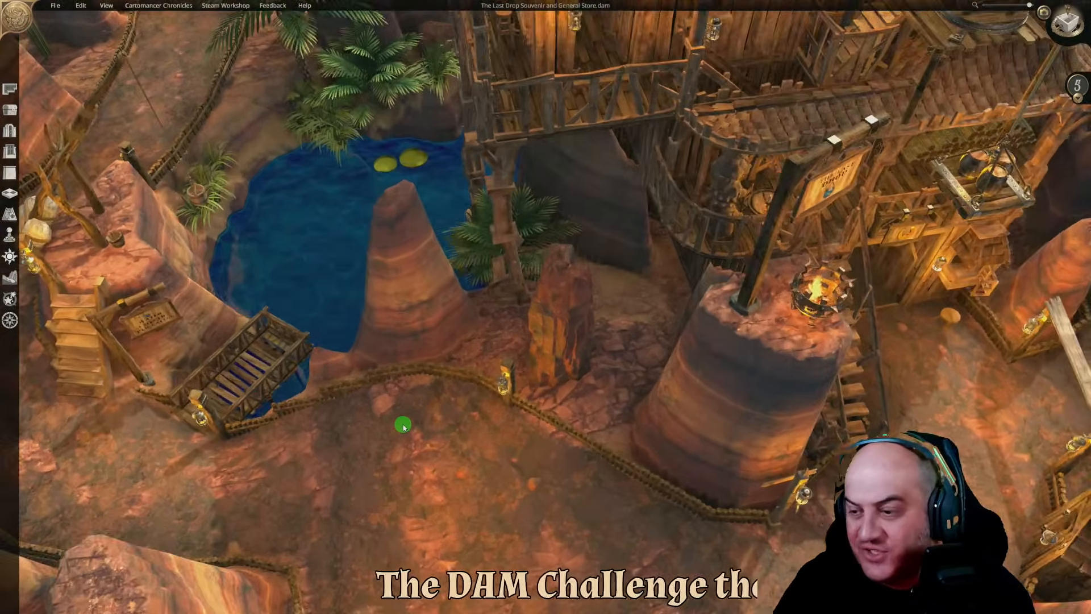
{"action": "key", "text": "s"}
{"action": "key", "text": "a"}
{"action": "key", "text": "s"}
{"action": "key", "text": "w"}
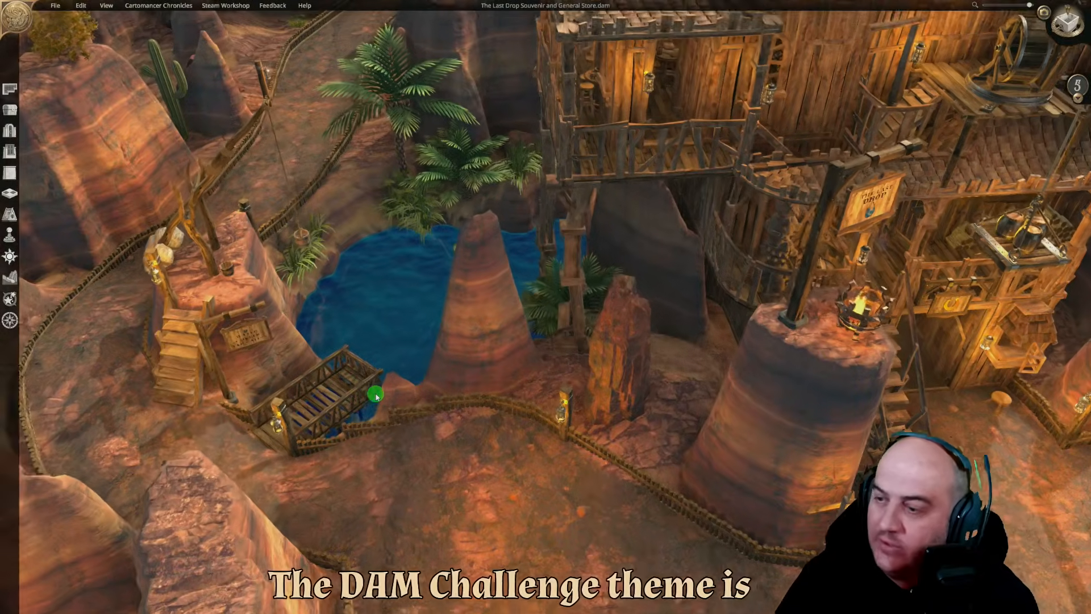
Examine the pond from above, including the jetty, the stepped rock and the bucket hanging over the water
{"action": "key", "text": "d"}
{"action": "key", "text": "s"}
{"action": "key", "text": "a"}
{"action": "middle_click_drag", "start_coordinate": [372, 414], "coordinate": [393, 502]}
{"action": "key", "text": "w"}
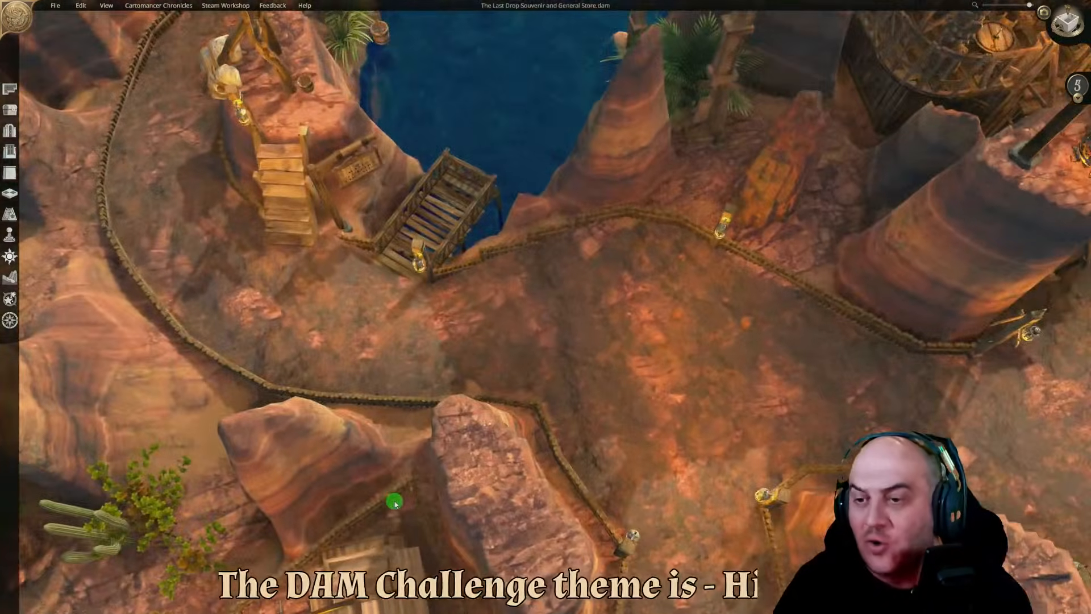
{"action": "key", "text": "a"}
{"action": "key", "text": "a"}
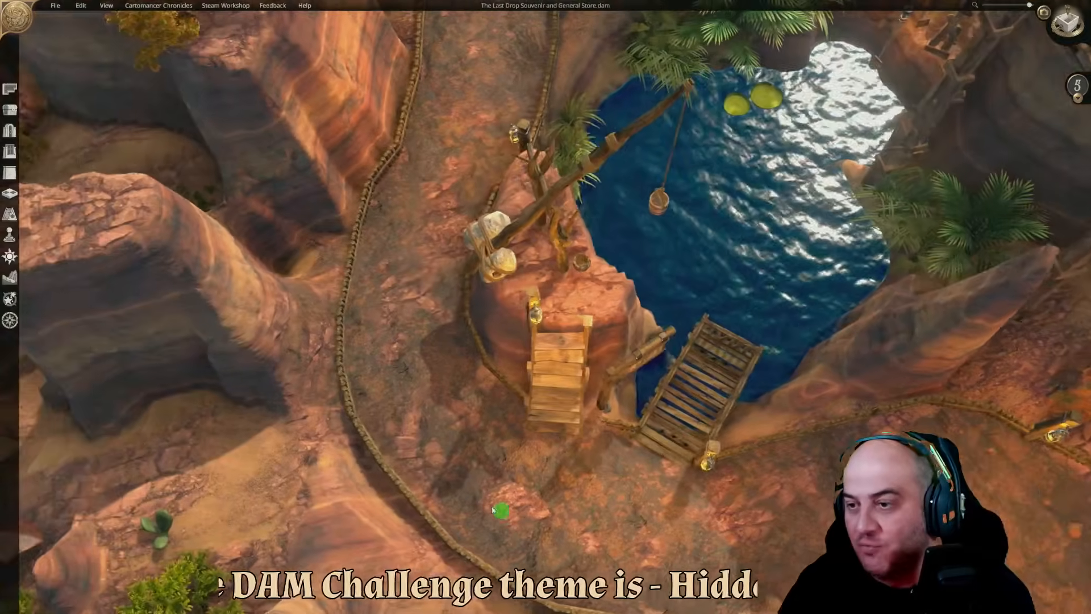
{"action": "key", "text": "d"}
{"action": "key", "text": "w"}
{"action": "middle_click_drag", "start_coordinate": [456, 458], "coordinate": [451, 377]}
{"action": "key", "text": "s"}
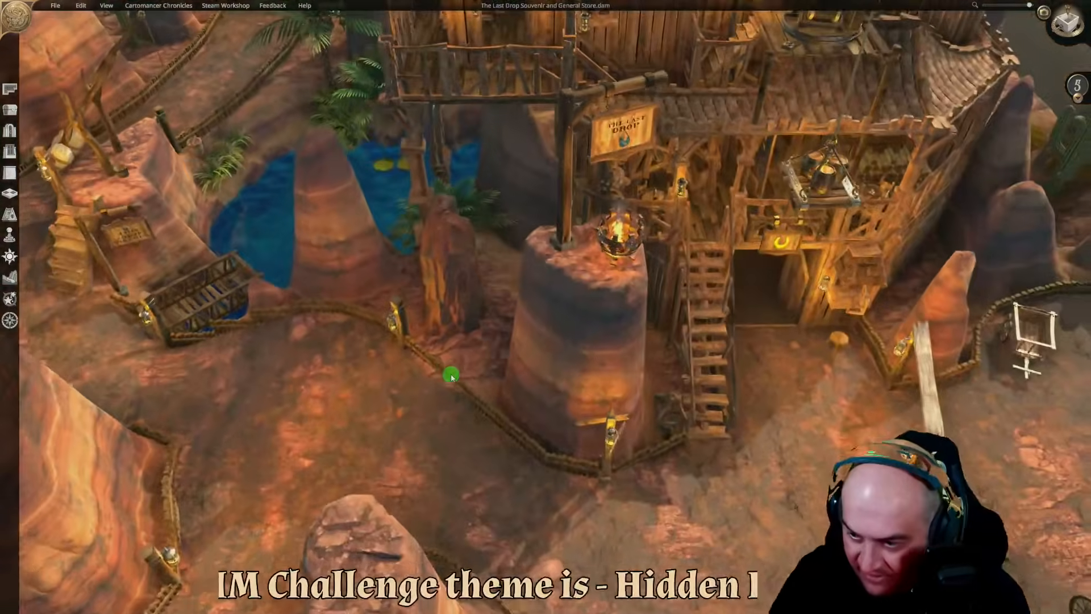
Examine the fenced paths and lantern posts linking the caravan, the pond and the brazier-topped rock
{"action": "key", "text": "a"}
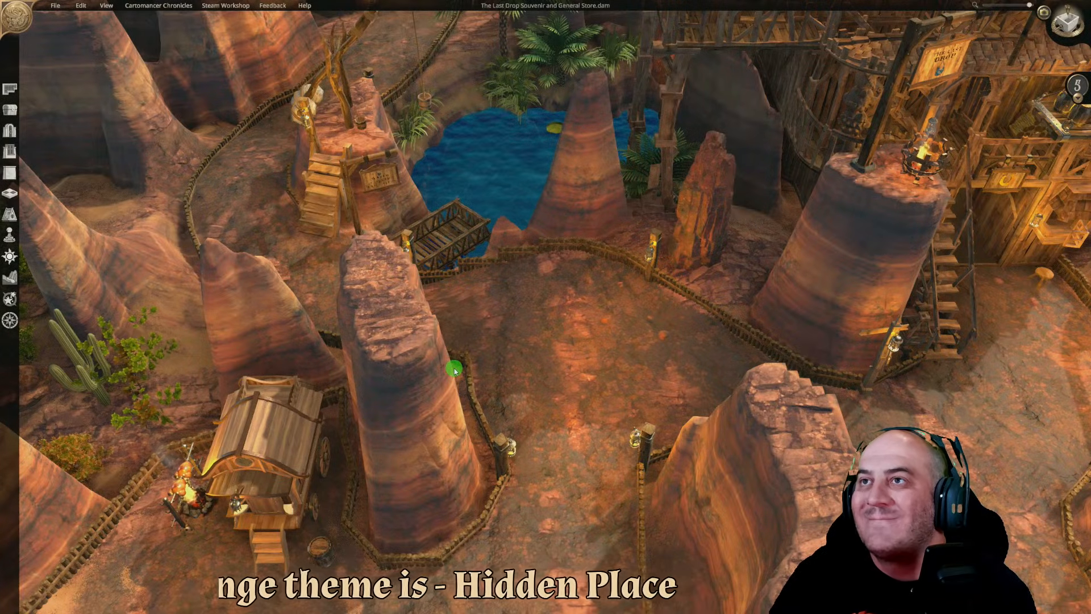
{"action": "key", "text": "d"}
{"action": "key", "text": "w"}
{"action": "key", "text": "s"}
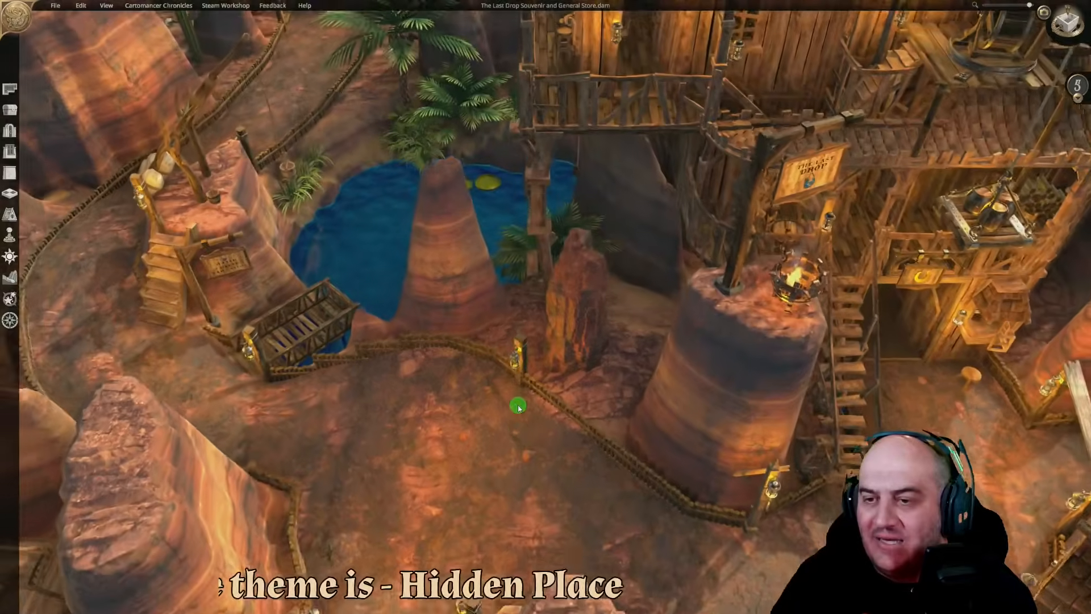
{"action": "key", "text": "s"}
{"action": "key", "text": "w"}
{"action": "key", "text": "d"}
{"action": "key", "text": "s"}
{"action": "key", "text": "w"}
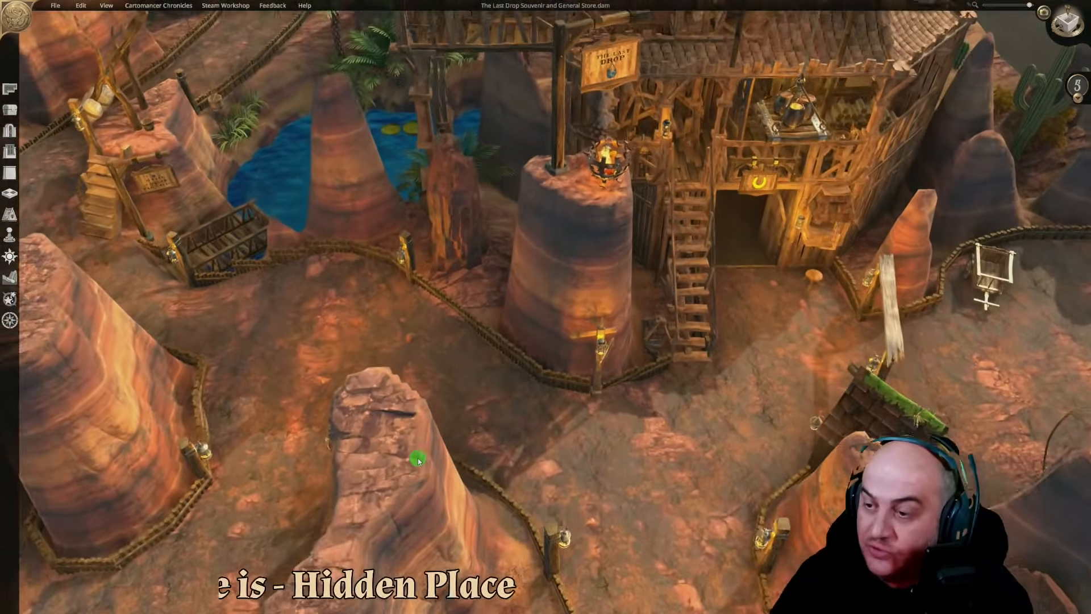
{"action": "key", "text": "a"}
{"action": "key", "text": "s"}
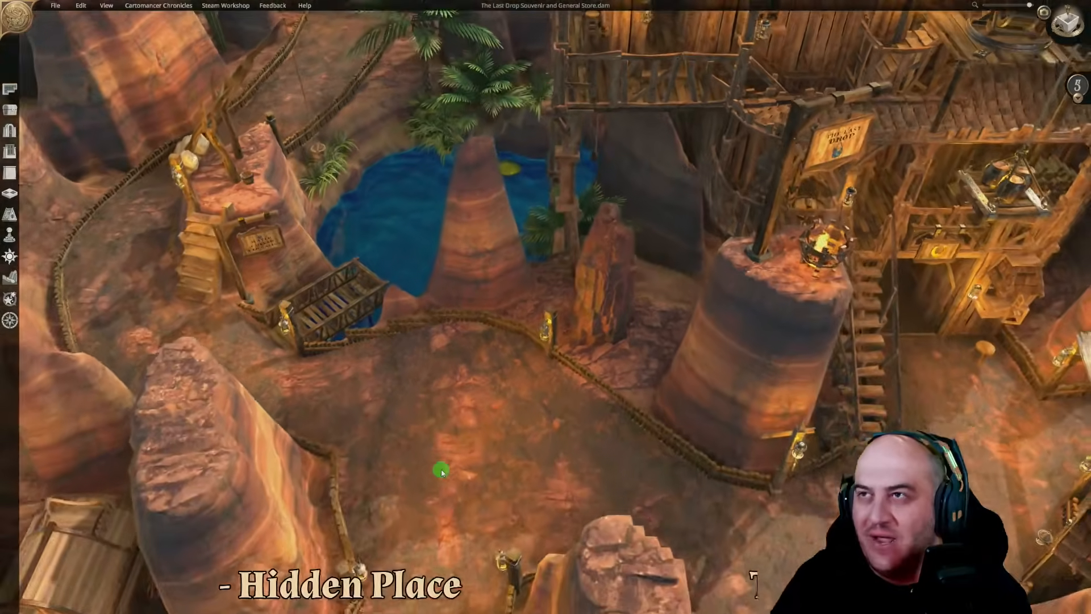
{"action": "key", "text": "w"}
{"action": "key", "text": "s"}
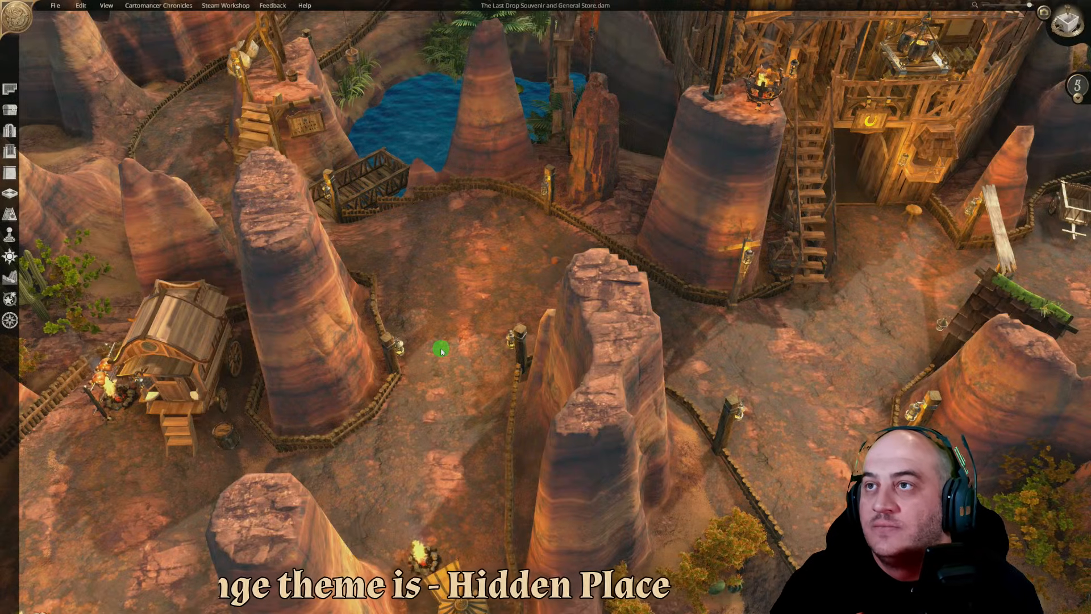
Inspect the store's front, the pond's counterweighted bucket crane and the fenced road out to the map's edge
{"action": "key", "text": "d"}
{"action": "middle_click_drag", "start_coordinate": [523, 341], "coordinate": [426, 360]}
{"action": "key", "text": "d"}
{"action": "key", "text": "w"}
{"action": "key", "text": "s"}
{"action": "middle_click_drag", "start_coordinate": [533, 387], "coordinate": [617, 356]}
{"action": "key", "text": "a"}
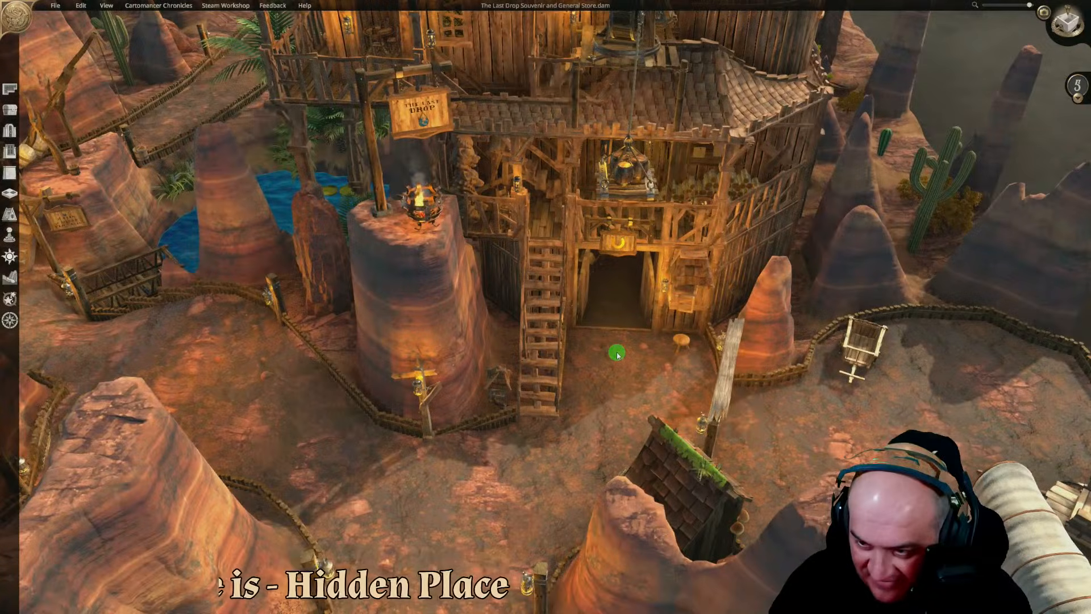
{"action": "key", "text": "a"}
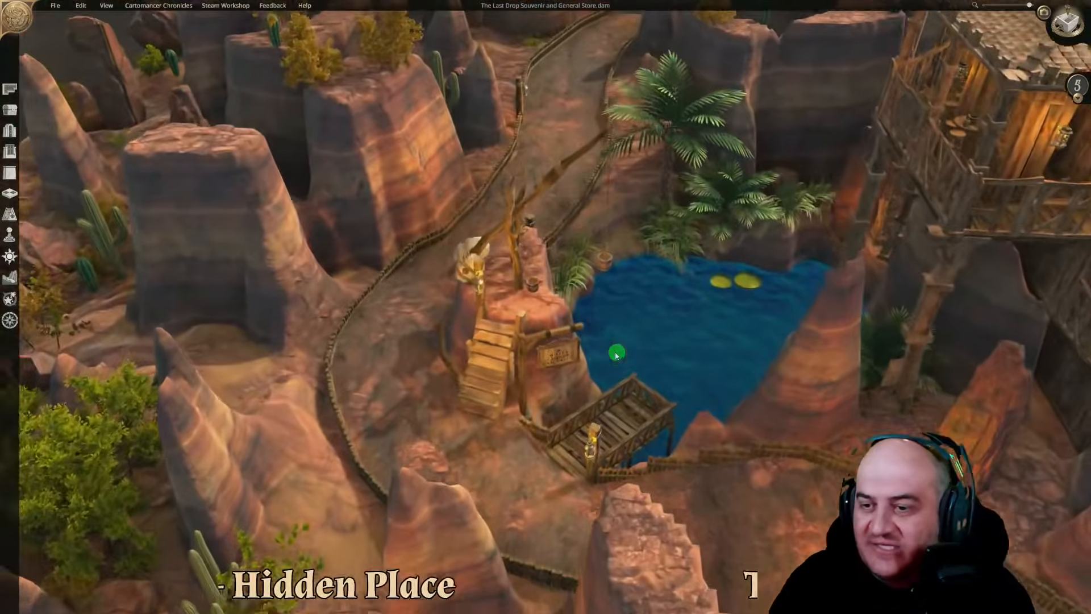
{"action": "middle_click_drag", "start_coordinate": [617, 355], "coordinate": [828, 438]}
{"action": "key", "text": "s"}
{"action": "key", "text": "a"}
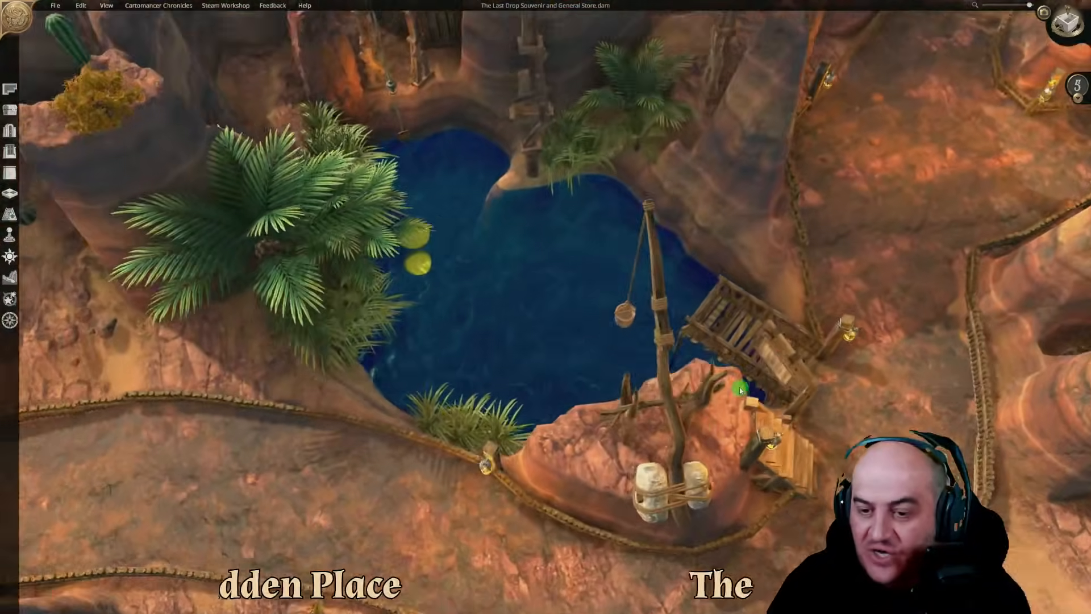
{"action": "key", "text": "s"}
{"action": "key", "text": "a"}
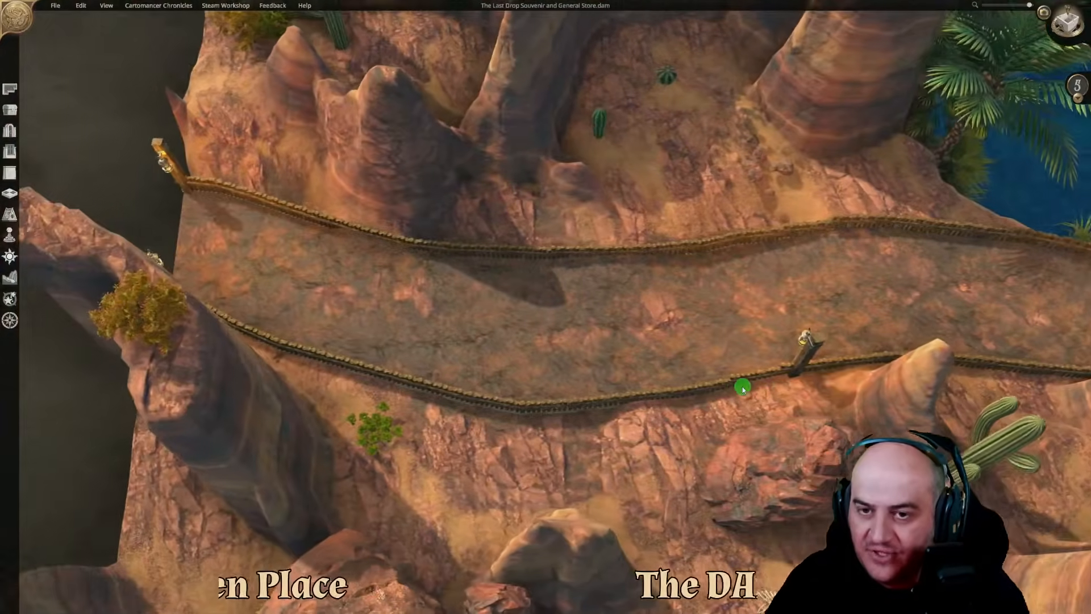
{"action": "key", "text": "d"}
{"action": "key", "text": "w"}
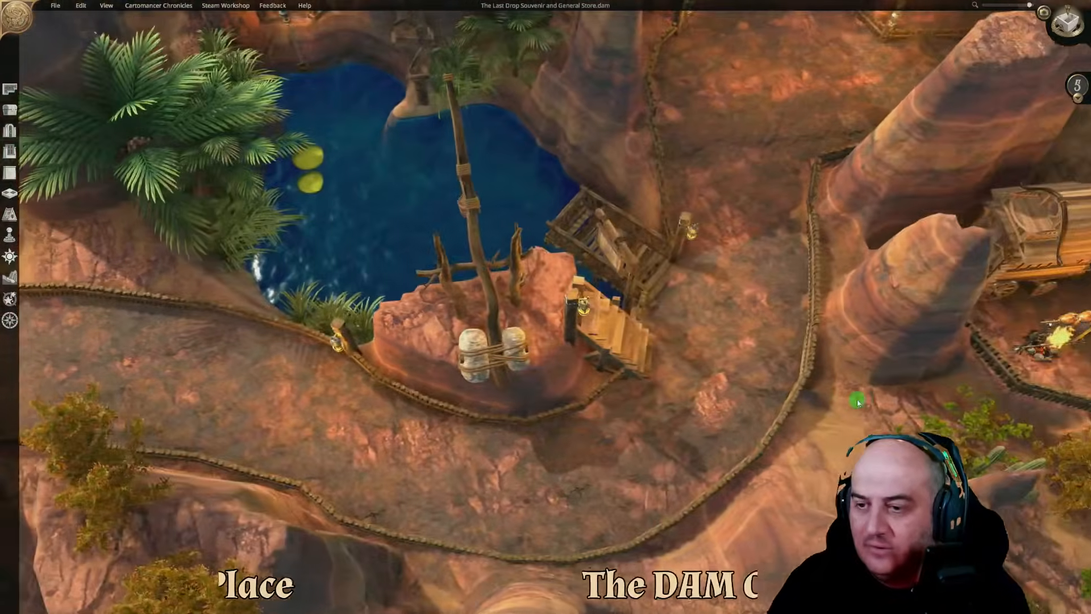
Examine the canyon campsite, the store's entrance and staircase, and the wagons parked beside the mossy-roofed shed
{"action": "middle_click_drag", "start_coordinate": [858, 403], "coordinate": [606, 332]}
{"action": "key", "text": "s"}
{"action": "key", "text": "d"}
{"action": "key", "text": "d"}
{"action": "key", "text": "s"}
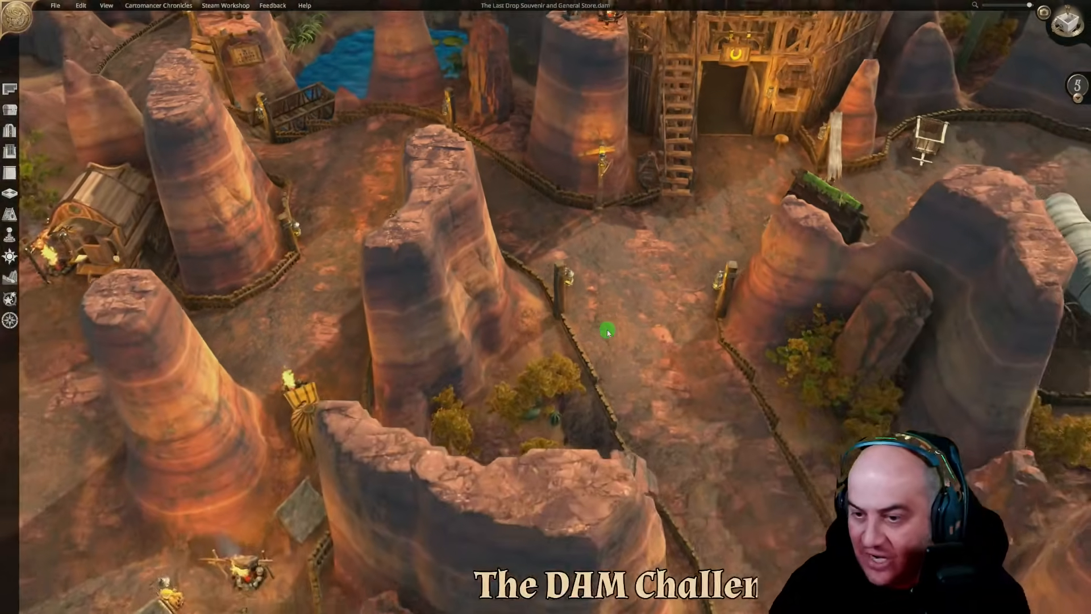
{"action": "key", "text": "s"}
{"action": "key", "text": "d"}
{"action": "key", "text": "w"}
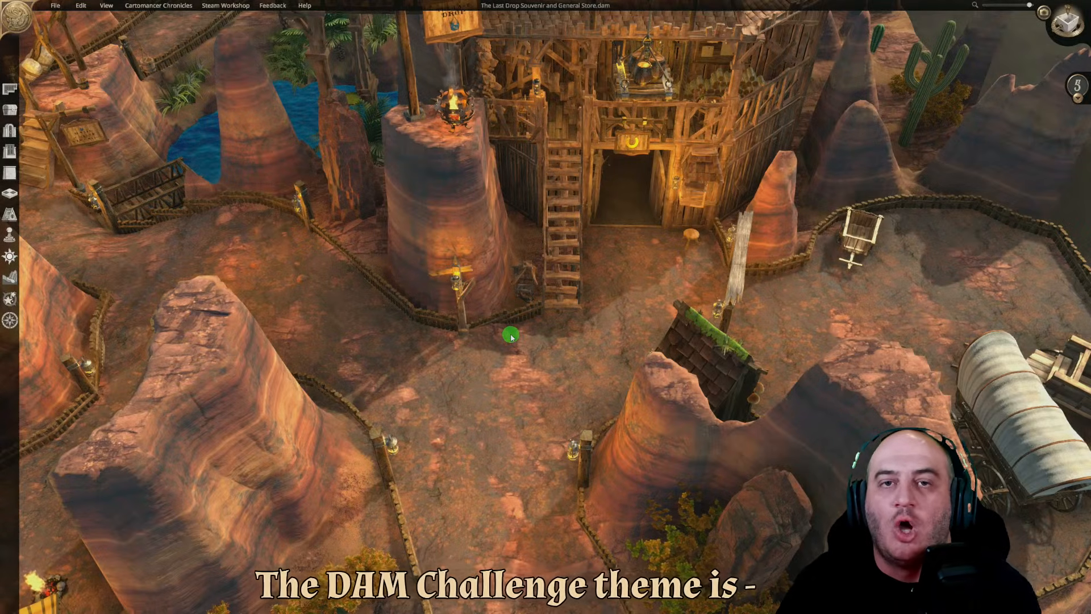
{"action": "right_click_drag", "start_coordinate": [685, 330], "coordinate": [499, 321]}
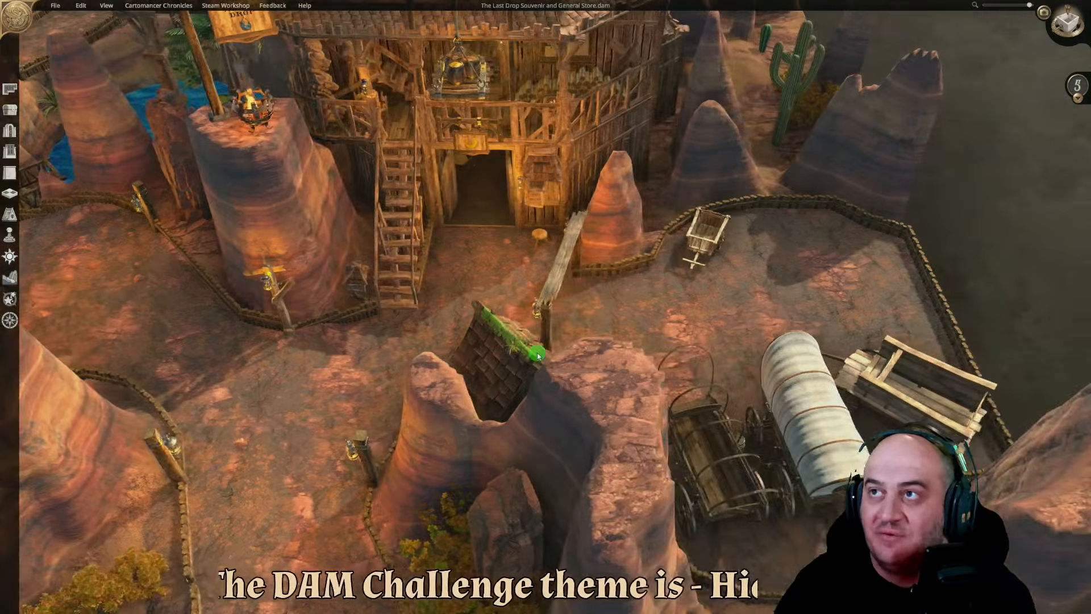
{"action": "middle_click_drag", "start_coordinate": [499, 321], "coordinate": [536, 408]}
{"action": "key", "text": "w"}
{"action": "key", "text": "a"}
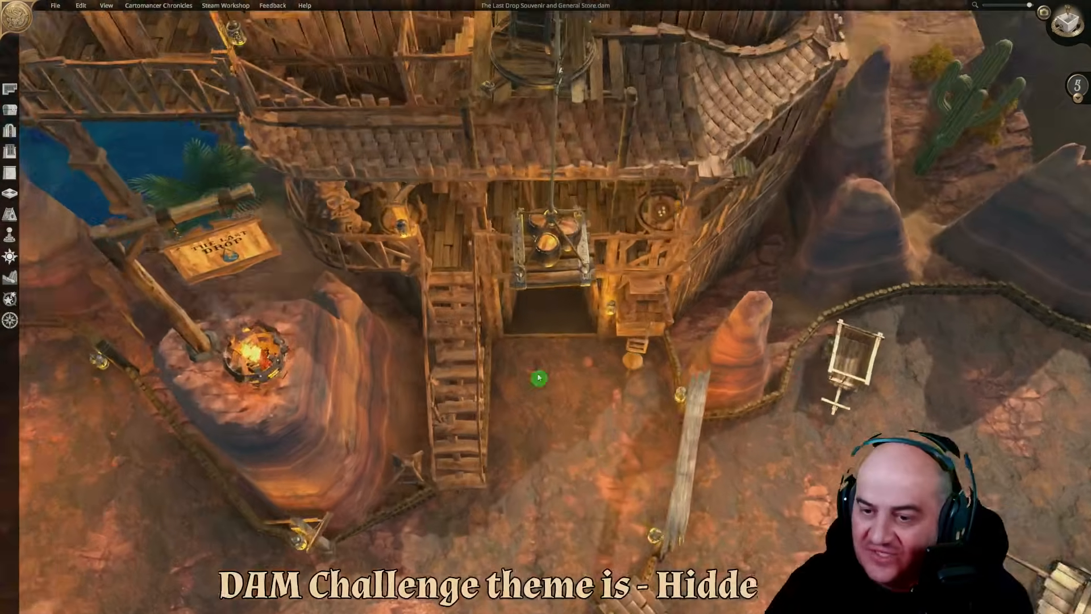
{"action": "key", "text": "s"}
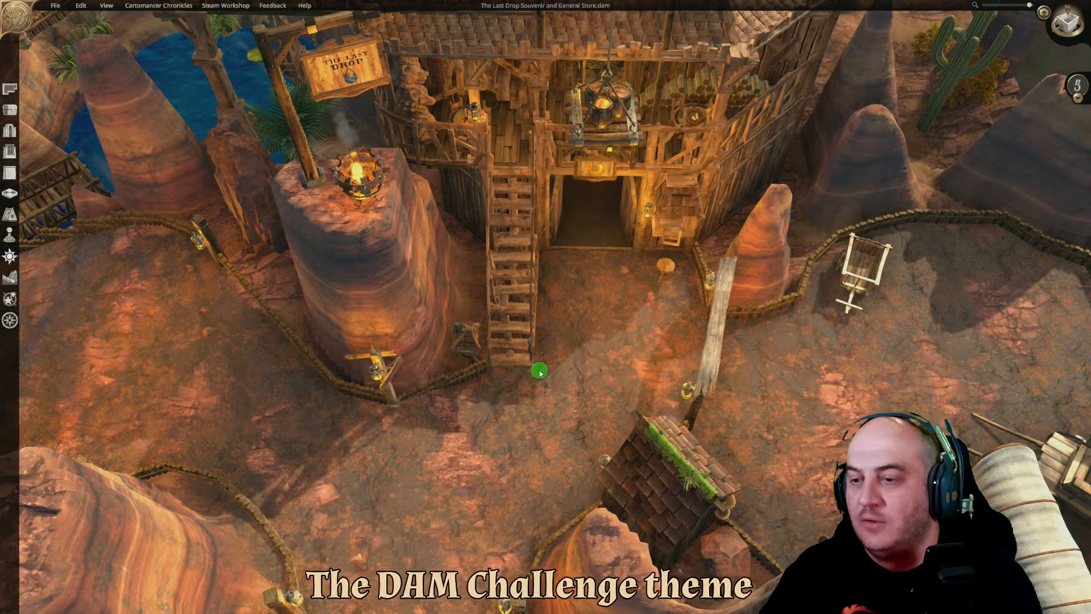
{"action": "right_click_drag", "start_coordinate": [568, 378], "coordinate": [512, 340]}
{"action": "scroll", "coordinate": [511, 340], "scroll_direction": "down", "scroll_amount": 3}
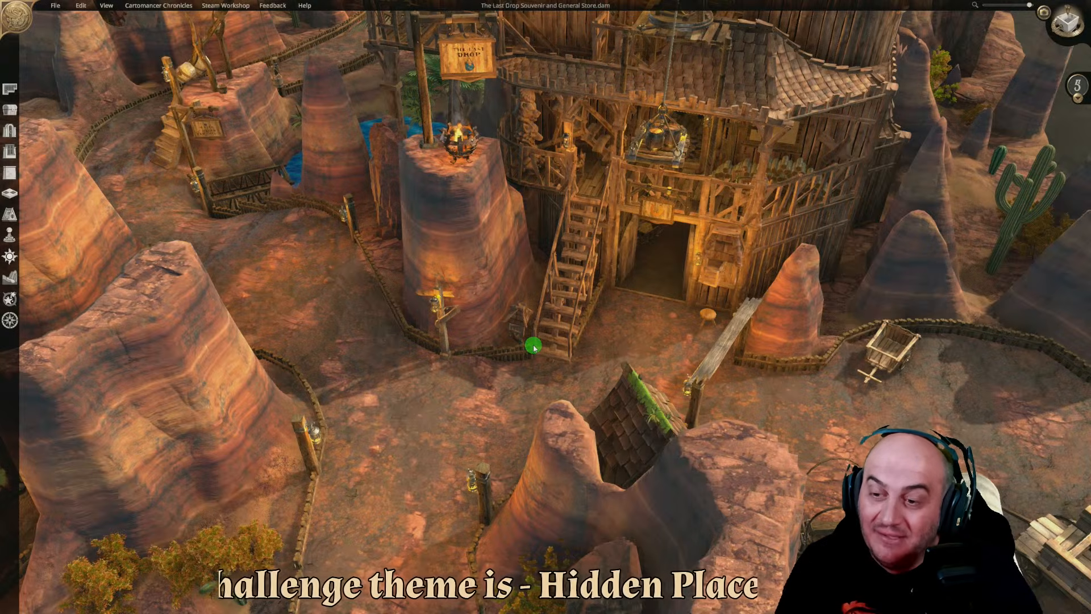
View the store and its surrounding canyon from near and far, including the hanging sign, roofs and approach road
{"action": "middle_click_drag", "start_coordinate": [470, 414], "coordinate": [384, 383]}
{"action": "scroll", "coordinate": [381, 385], "scroll_direction": "down", "scroll_amount": 5}
{"action": "scroll", "coordinate": [550, 414], "scroll_direction": "up", "scroll_amount": 5}
{"action": "middle_click_drag", "start_coordinate": [553, 411], "coordinate": [675, 436]}
{"action": "key", "text": "s"}
{"action": "key", "text": "a"}
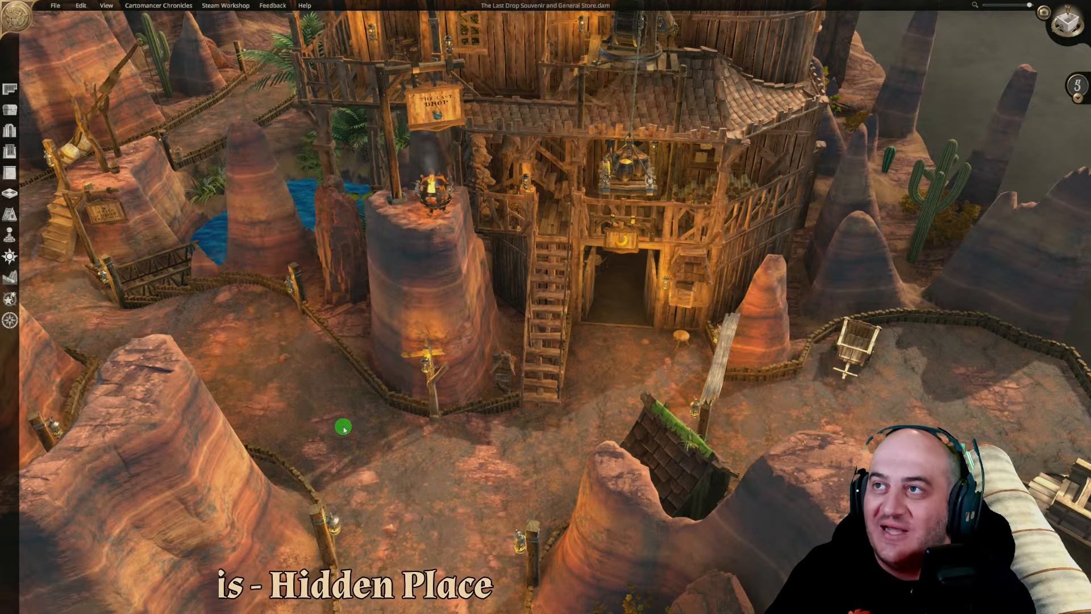
{"action": "key", "text": "s"}
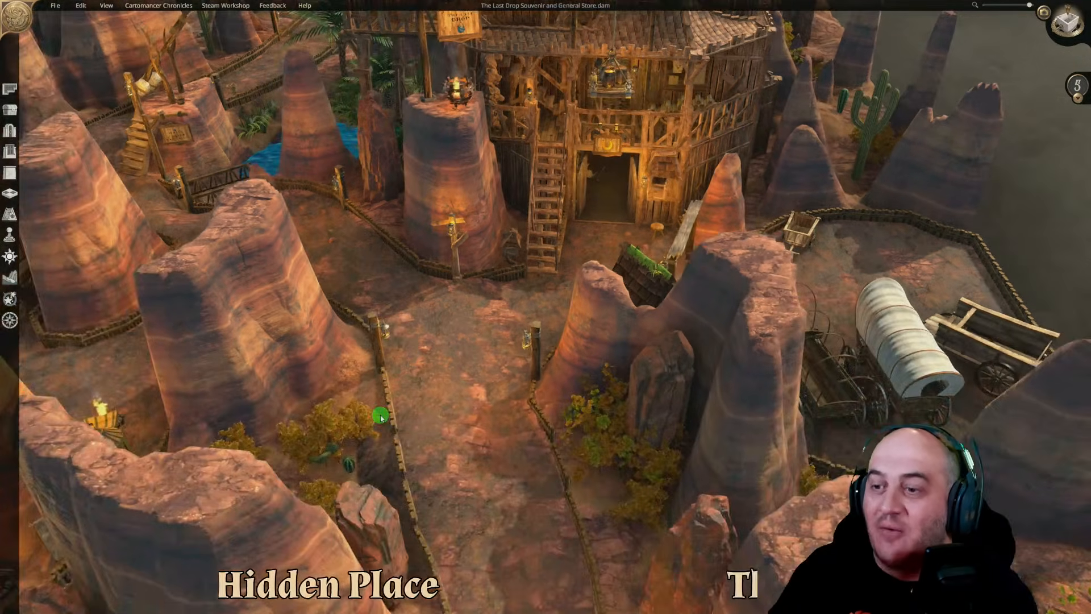
{"action": "key", "text": "w"}
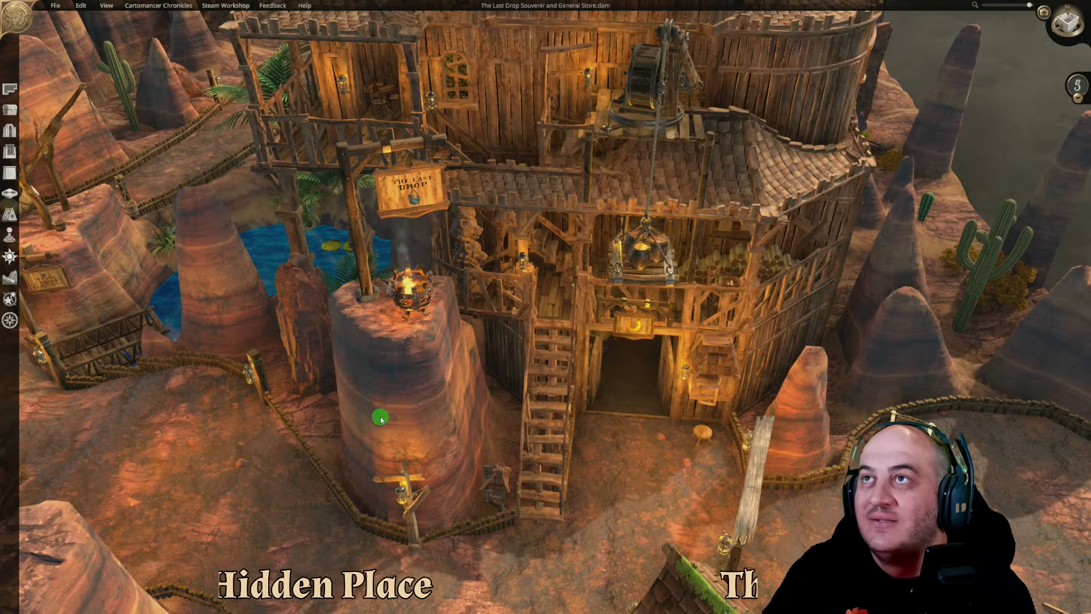
{"action": "key", "text": "s"}
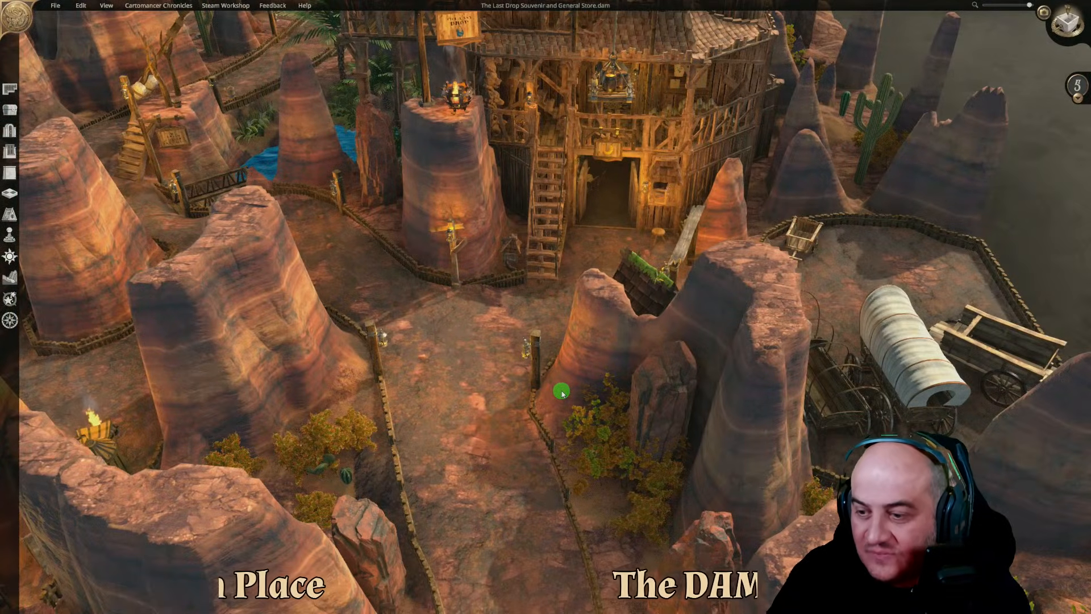
{"action": "key", "text": "w"}
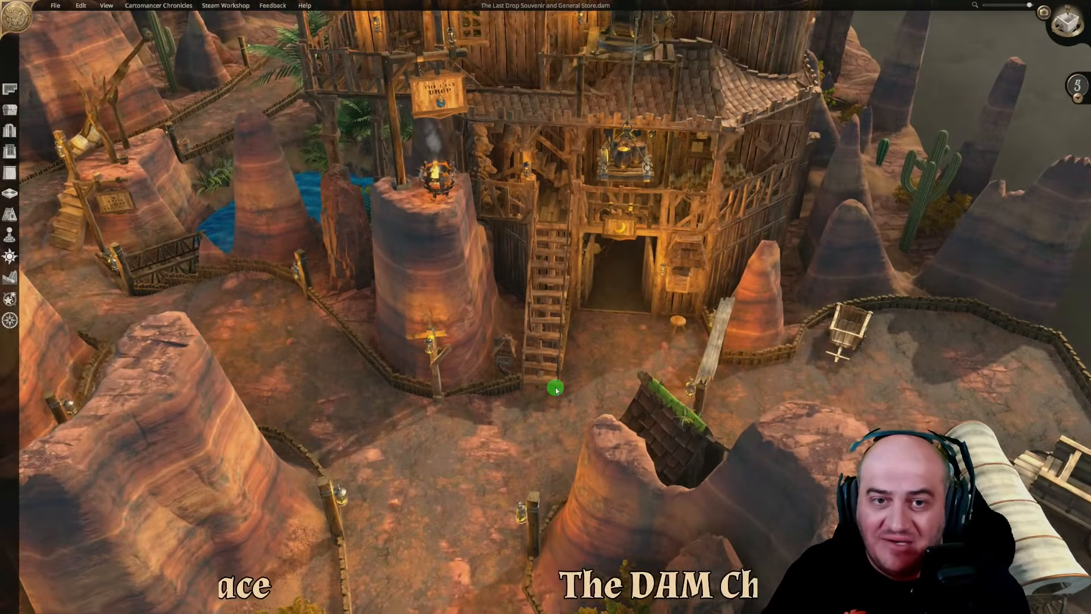
{"action": "key", "text": "w"}
{"action": "middle_click_drag", "start_coordinate": [638, 458], "coordinate": [601, 453]}
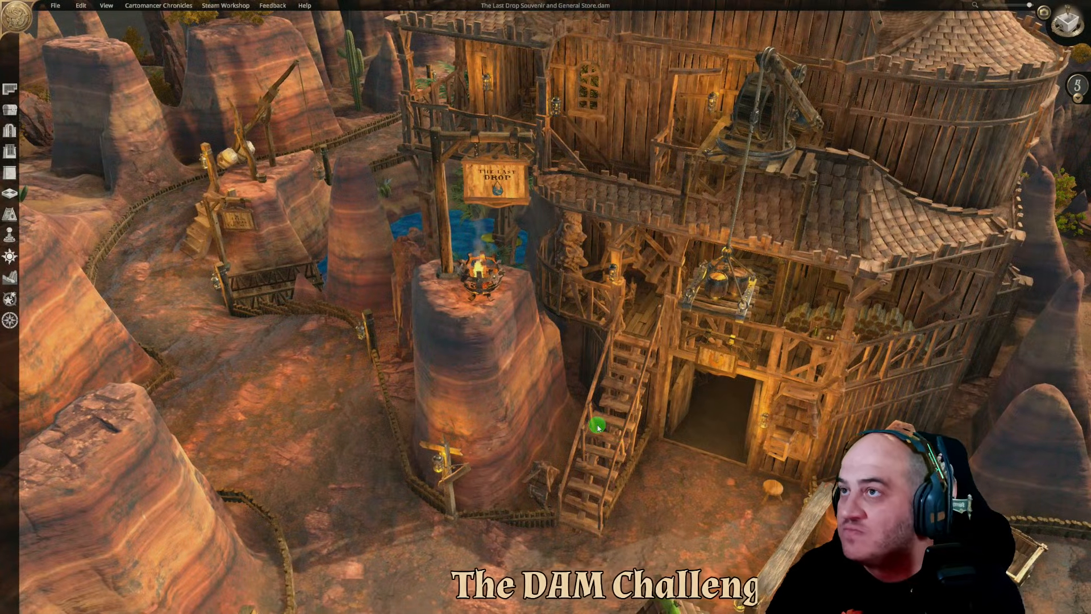
{"action": "key", "text": "s"}
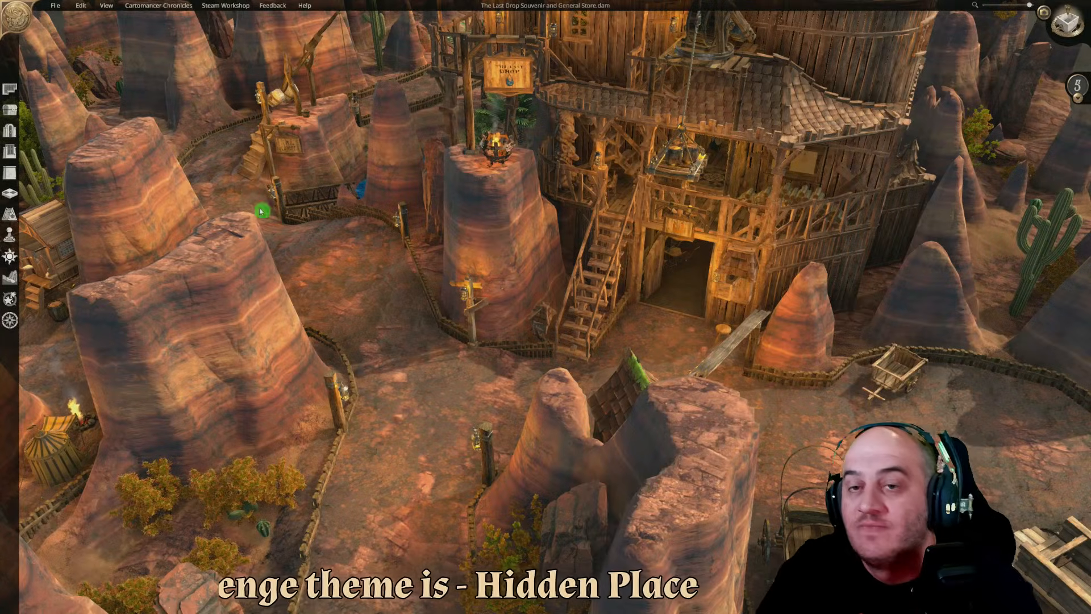
{"action": "left_click", "coordinate": [55, 6]}
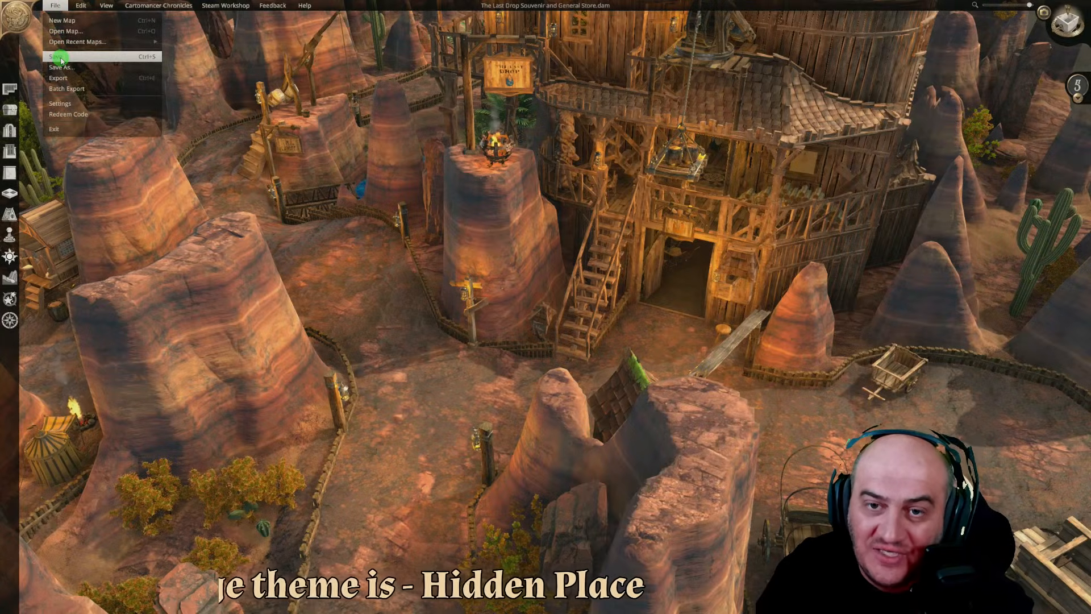
{"action": "left_click", "coordinate": [55, 6]}
{"action": "left_click", "coordinate": [55, 6]}
{"action": "mouse_move", "coordinate": [78, 42]}
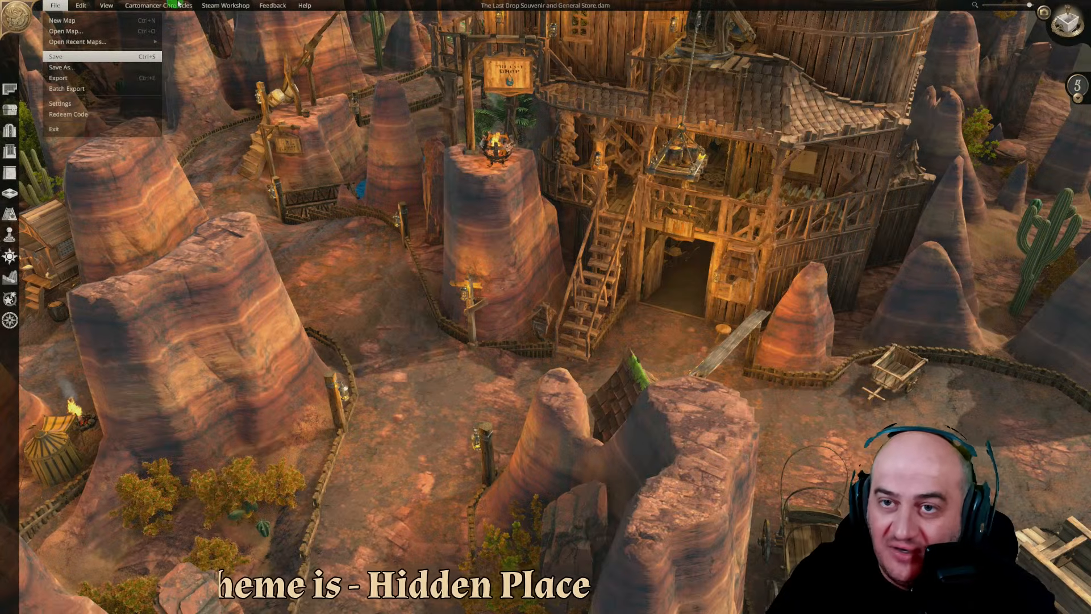
Browse all maps in the Steam Workshop map browser and search them for "landed"
{"action": "left_click", "coordinate": [226, 6]}
{"action": "left_click", "coordinate": [228, 32]}
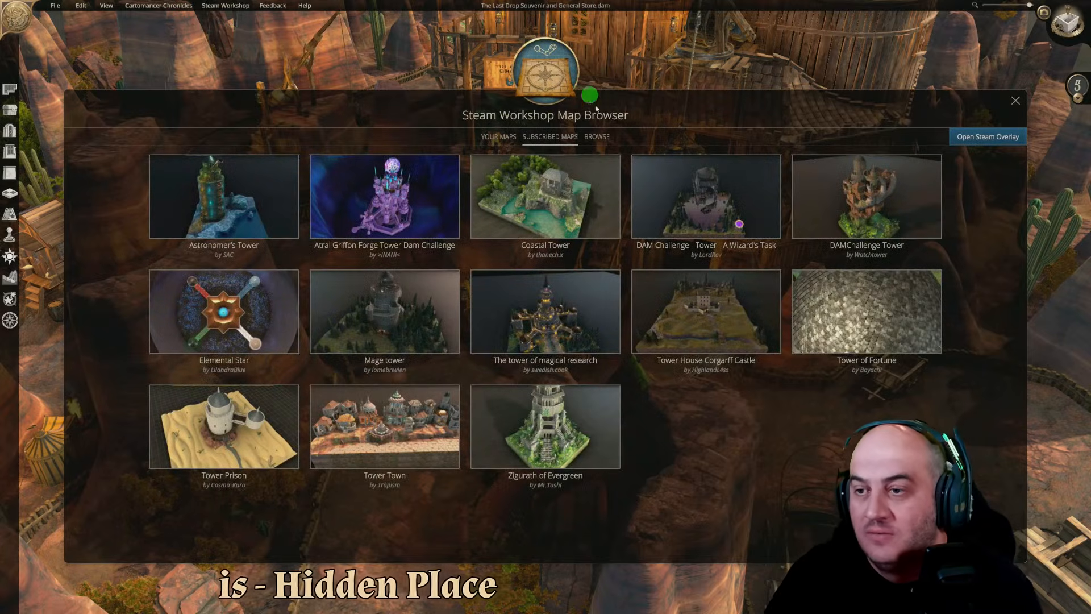
{"action": "left_click", "coordinate": [597, 137]}
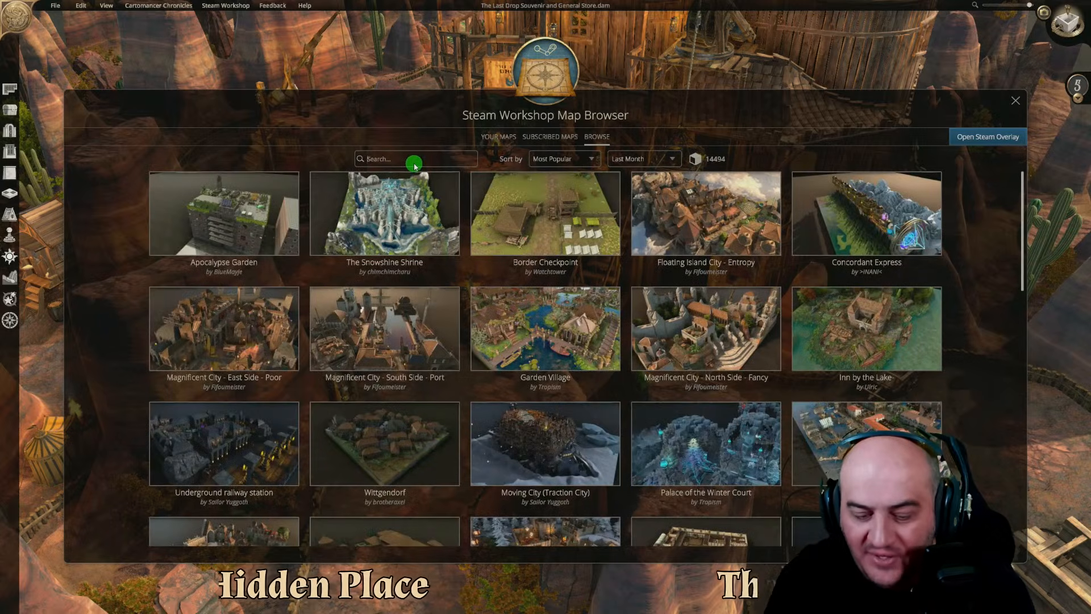
{"action": "type", "text": "landed"}
{"action": "key", "text": "Return"}
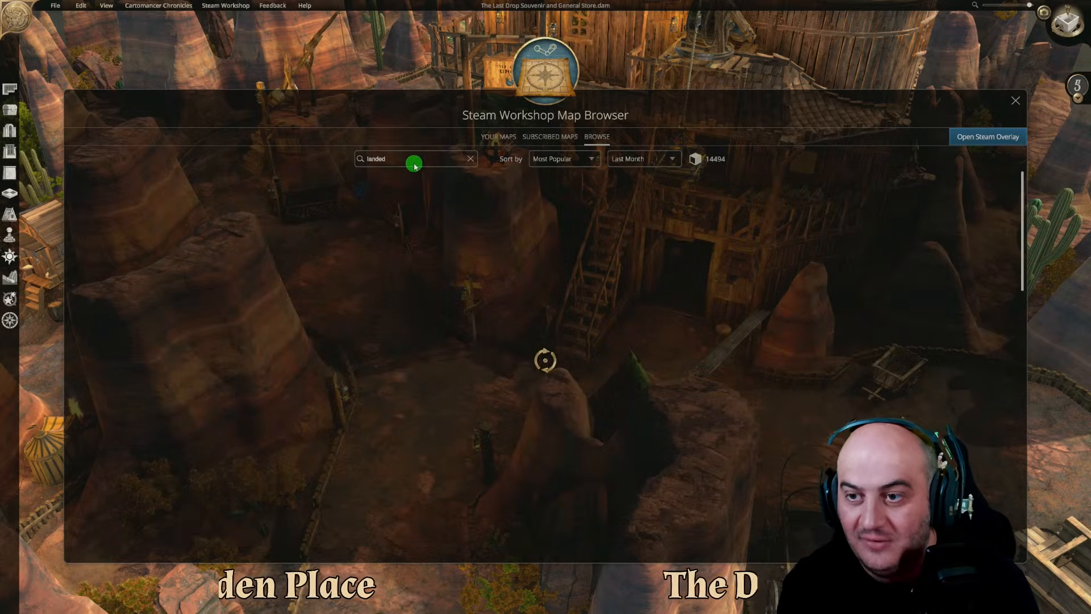
{"action": "mouse_move", "coordinate": [491, 317]}
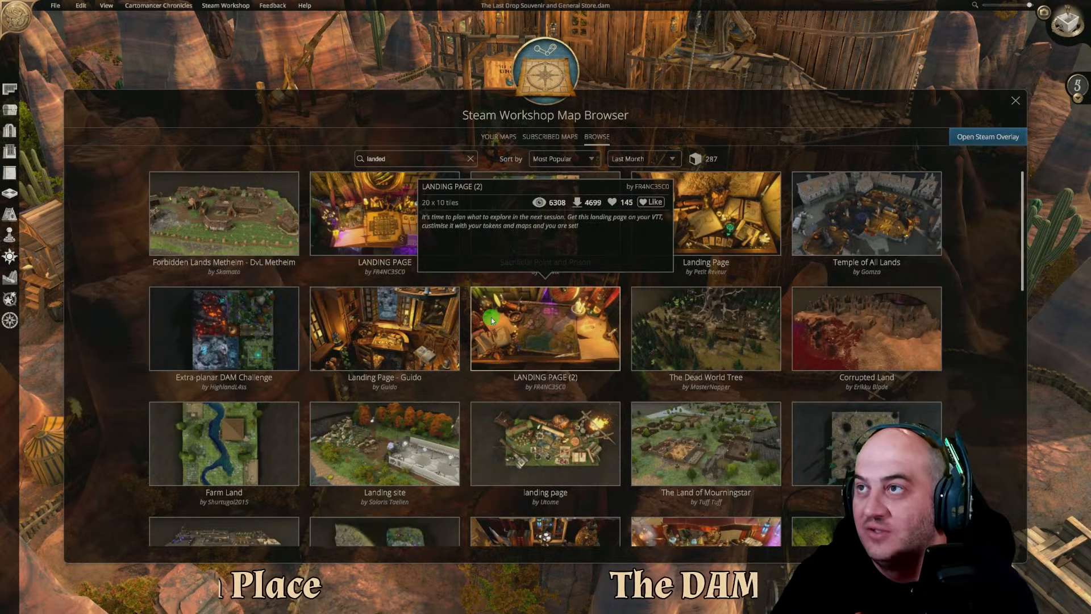
Subscribe to and download the 8 x 13 tile Landing Page map and load it
{"action": "mouse_move", "coordinate": [240, 206]}
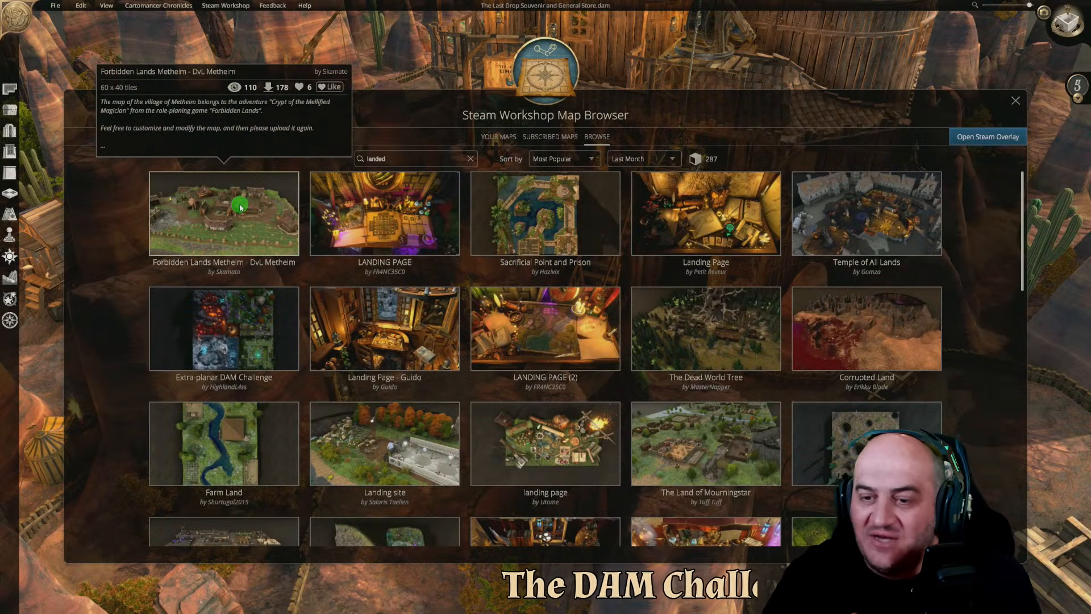
{"action": "left_click", "coordinate": [685, 205]}
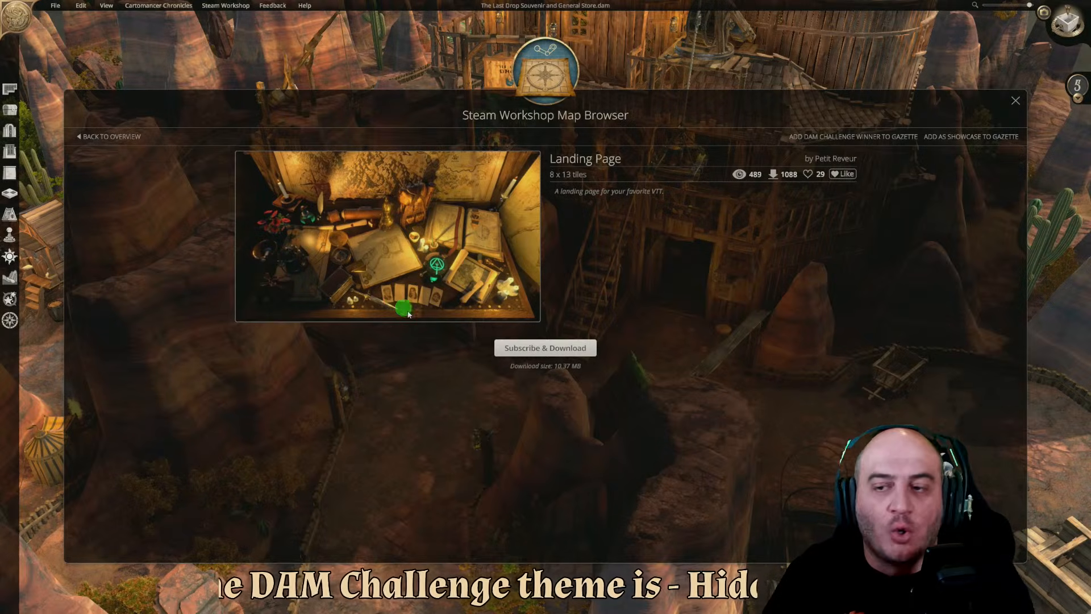
{"action": "left_click", "coordinate": [518, 348]}
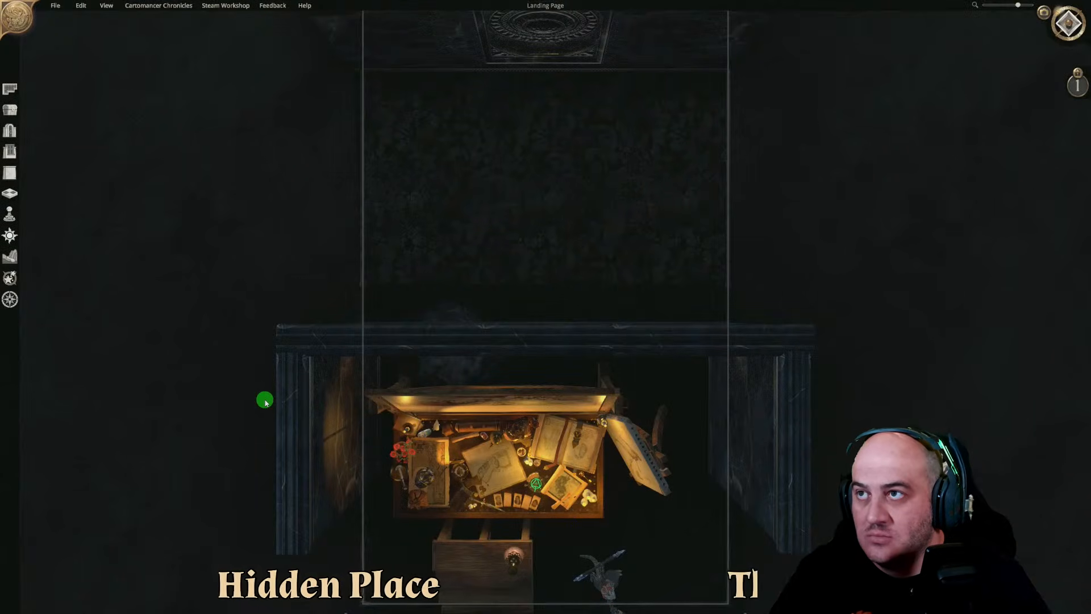
View the lit desk of the Landing Page map up close from an angled perspective
{"action": "middle_click_drag", "start_coordinate": [499, 505], "coordinate": [479, 411]}
{"action": "scroll", "coordinate": [480, 411], "scroll_direction": "up", "scroll_amount": 5}
{"action": "scroll", "coordinate": [472, 412], "scroll_direction": "down", "scroll_amount": 5}
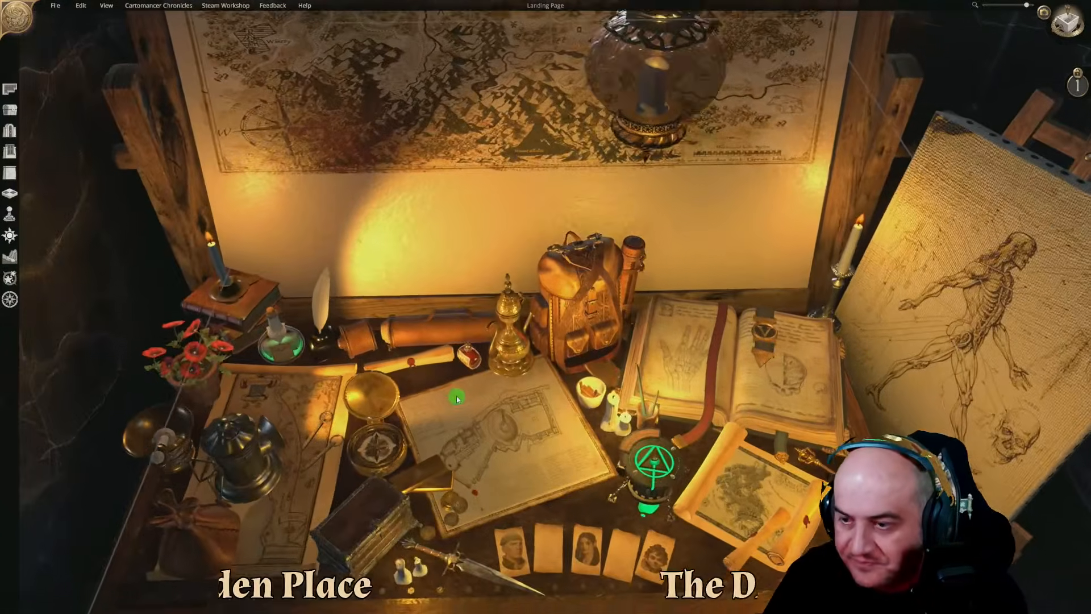
{"action": "scroll", "coordinate": [451, 387], "scroll_direction": "up", "scroll_amount": 2}
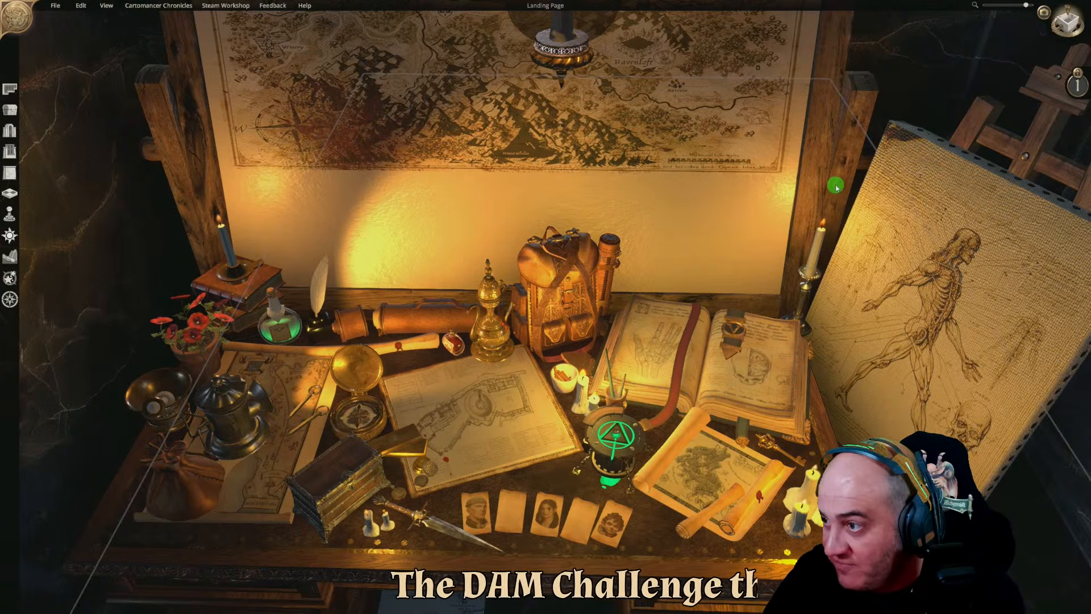
{"action": "mouse_move", "coordinate": [833, 226]}
{"action": "middle_mouse_down"}
{"action": "mouse_move", "coordinate": [831, 285]}
{"action": "mouse_move", "coordinate": [838, 247]}
{"action": "middle_mouse_up"}
{"action": "scroll", "coordinate": [835, 284], "scroll_direction": "up", "scroll_amount": 3}
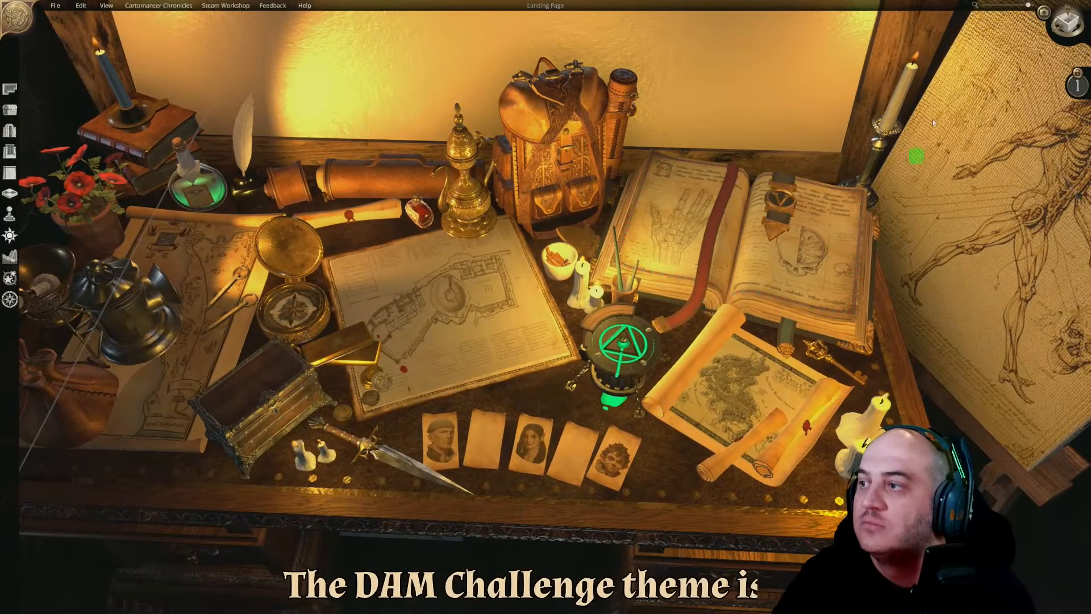
Enter the free-flying camera mode and inspect the wooden steps before the desk and the large map board behind it
{"action": "left_click", "coordinate": [1044, 12]}
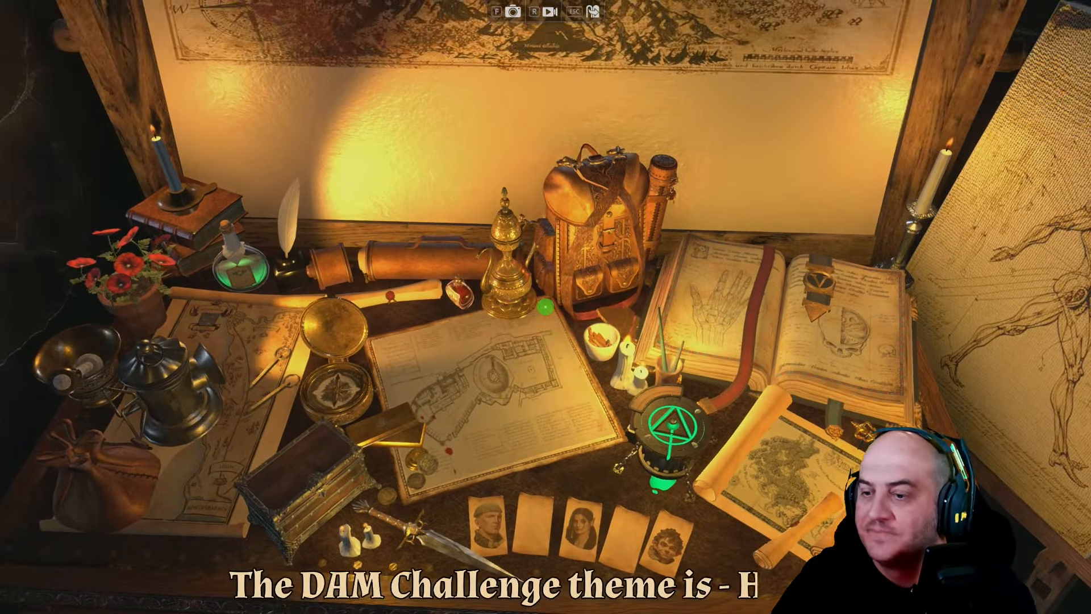
{"action": "key", "text": "s"}
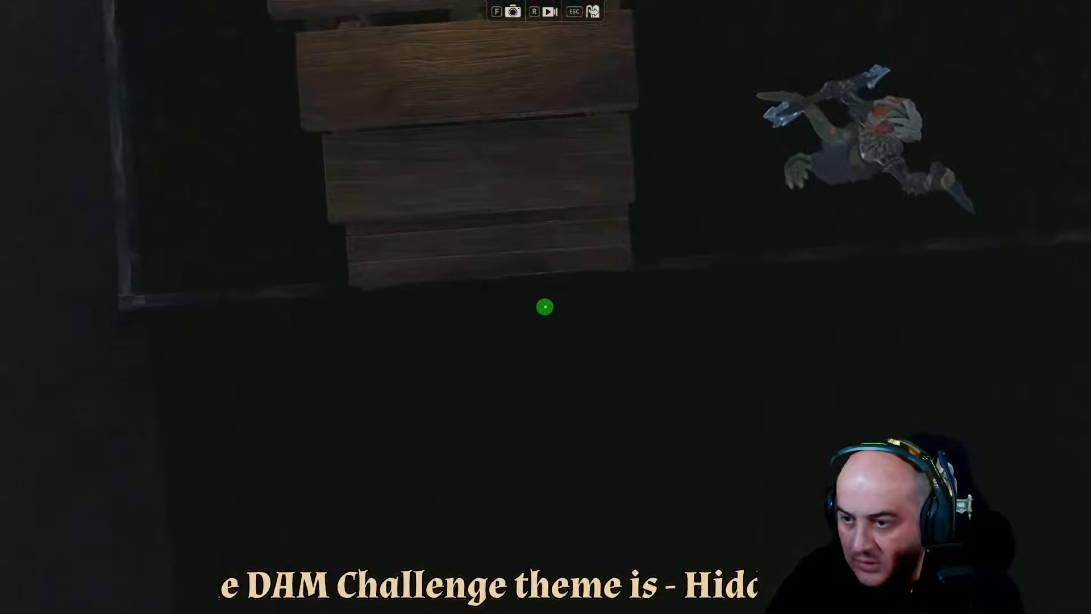
{"action": "key", "text": "w"}
{"action": "key", "text": "w"}
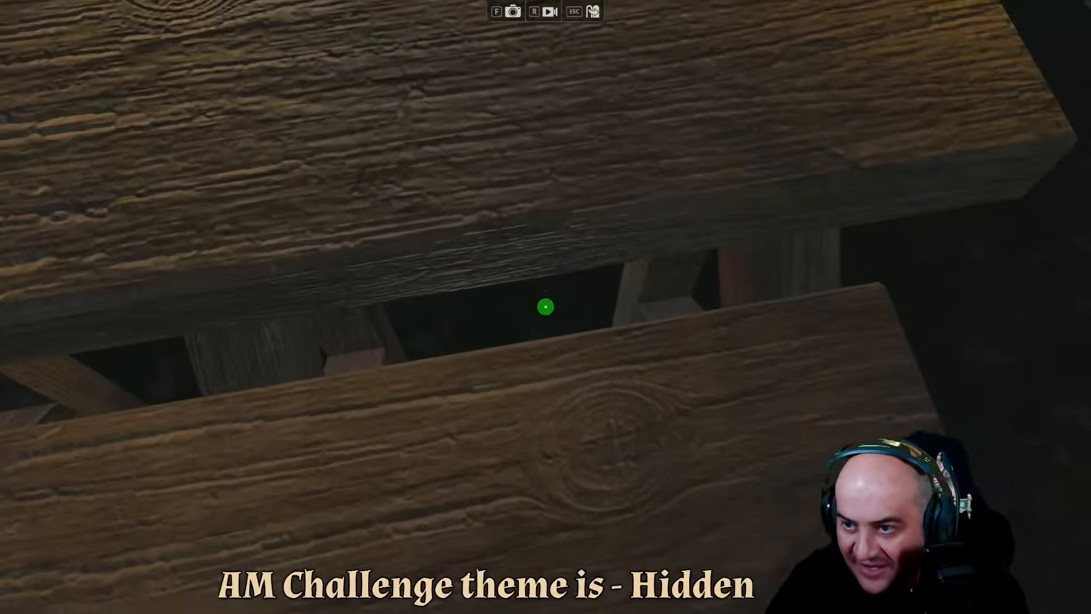
{"action": "key", "text": "s"}
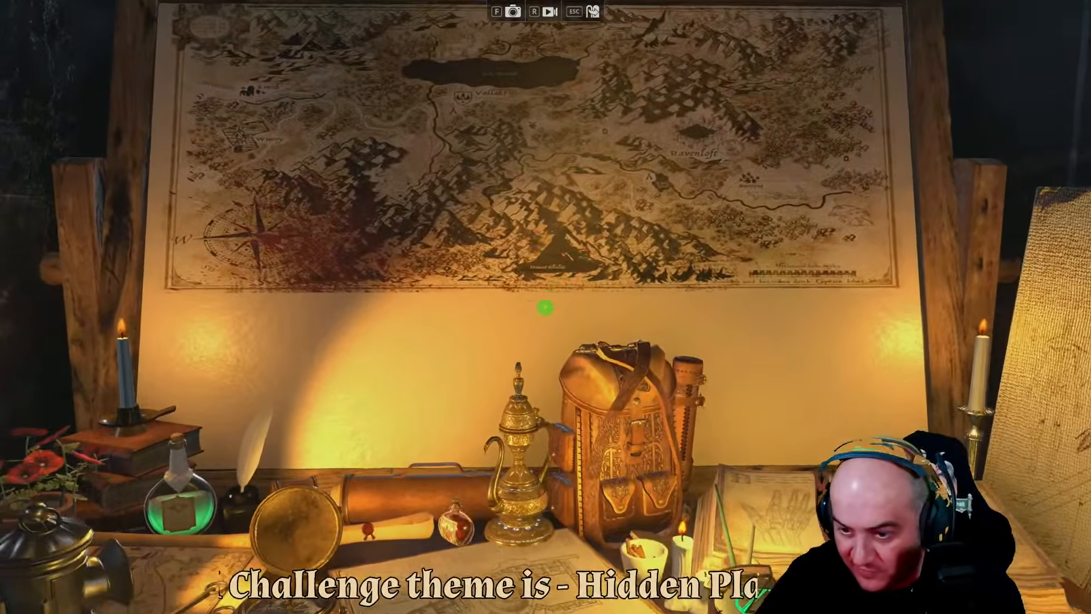
{"action": "key", "text": "s"}
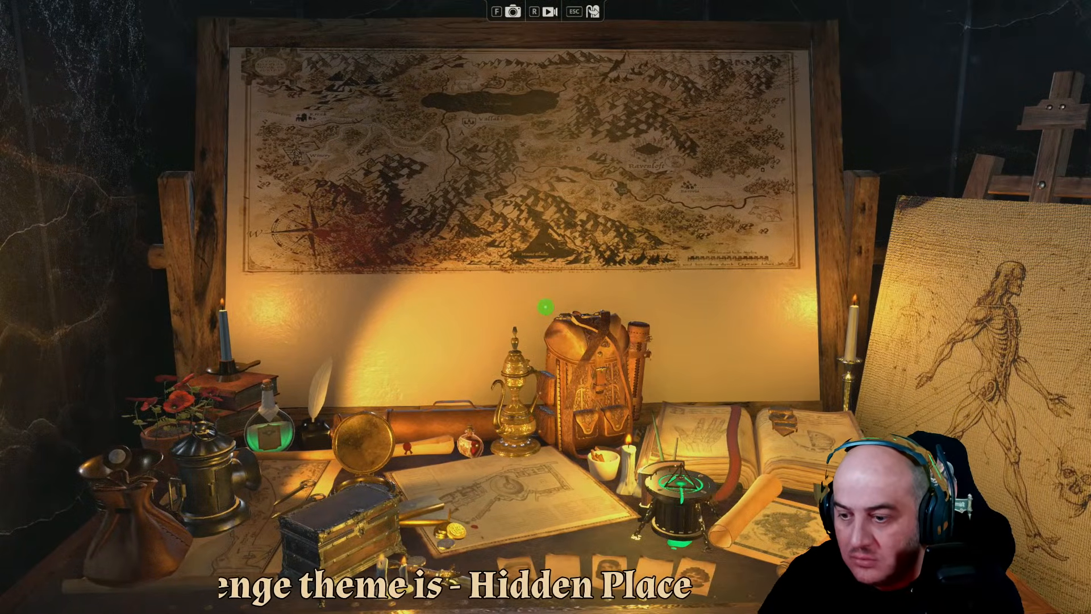
{"action": "key", "text": "w"}
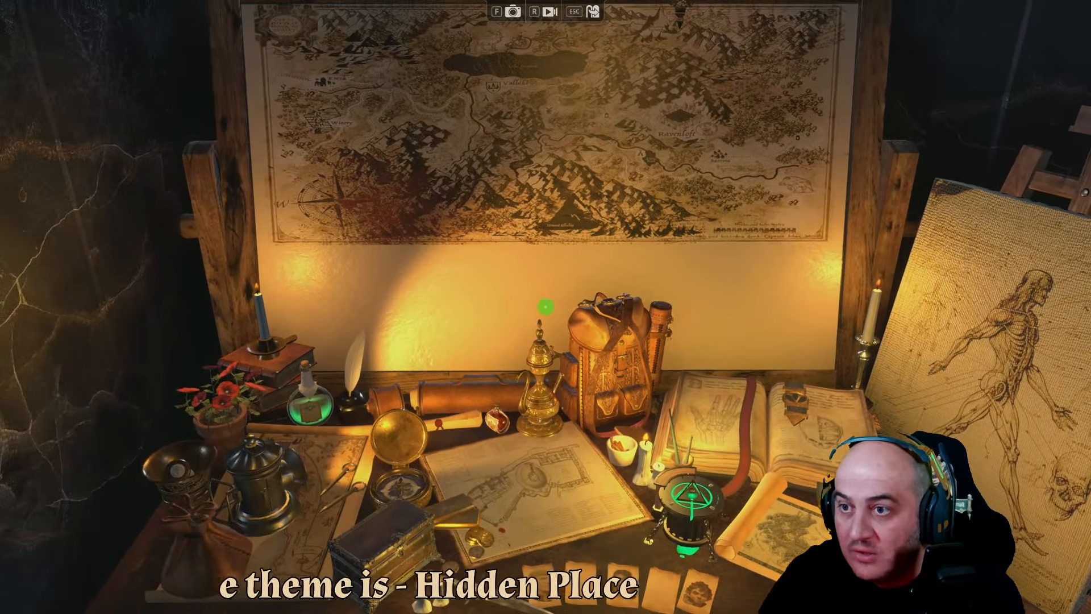
Examine the desk's portrait cards, scrolls and open book from above, and the lantern hanging before the map board
{"action": "key", "text": "w"}
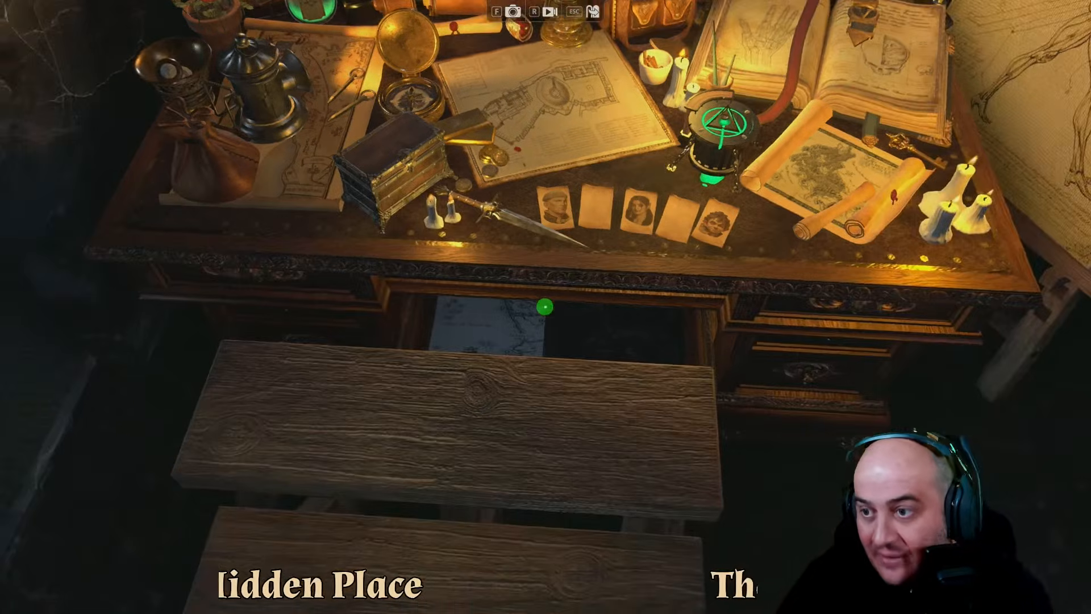
{"action": "key", "text": "w"}
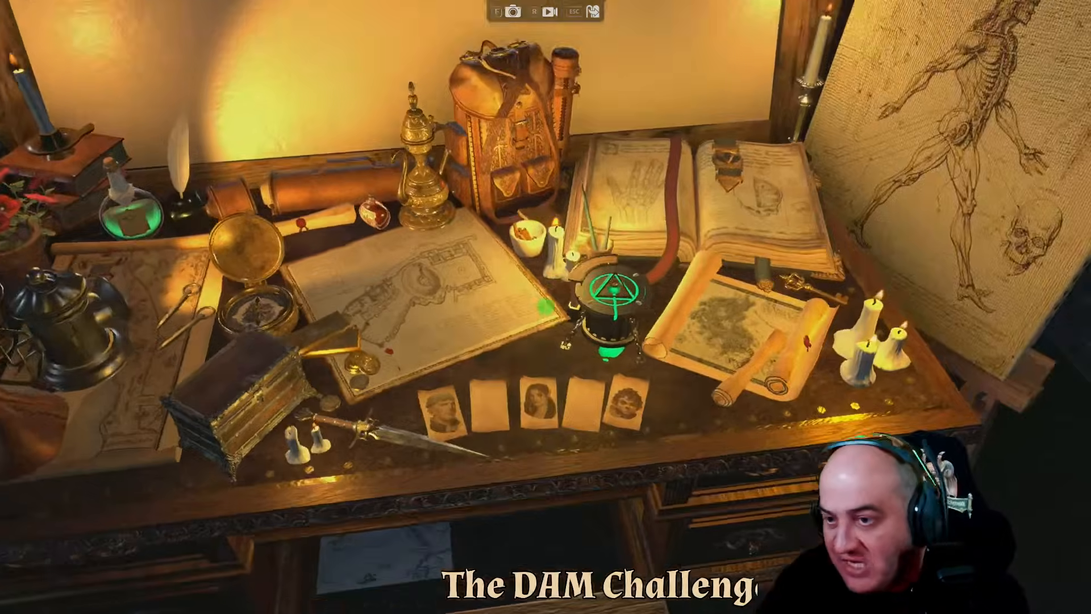
{"action": "key", "text": "space"}
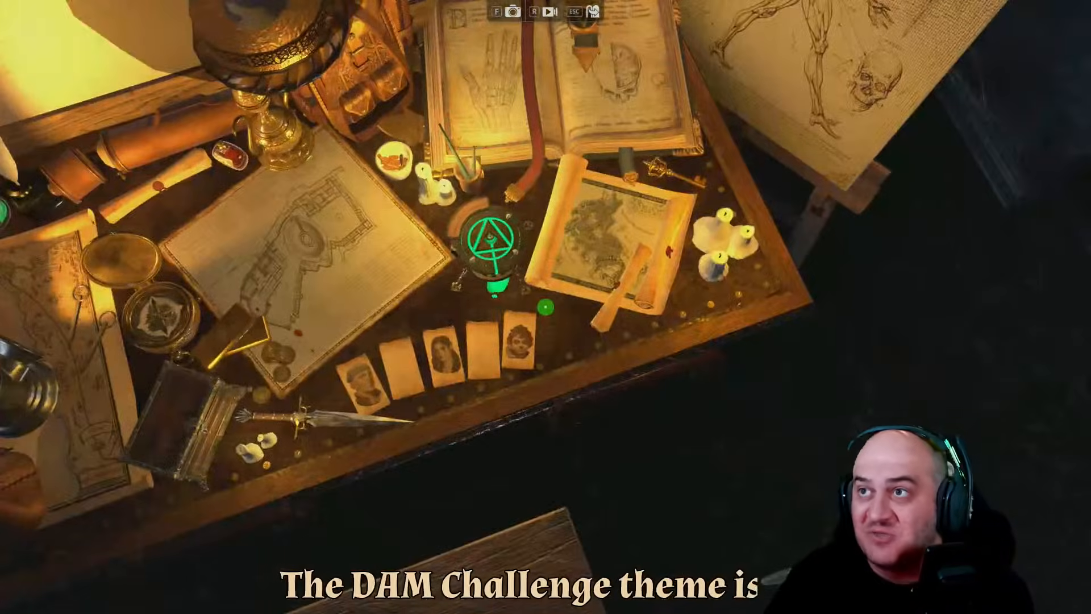
{"action": "key", "text": "w"}
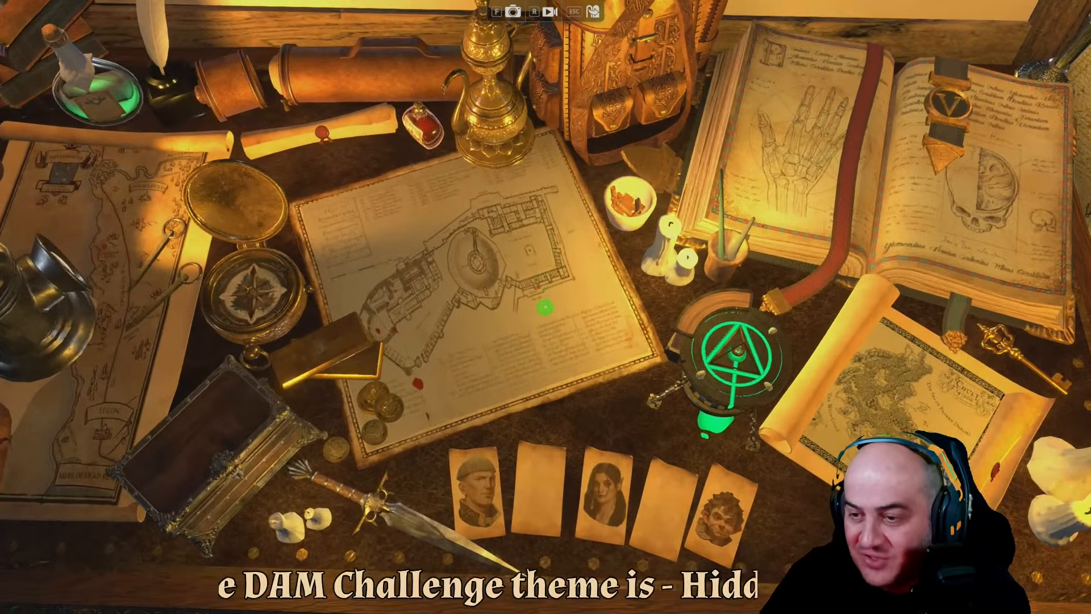
{"action": "key", "text": "s"}
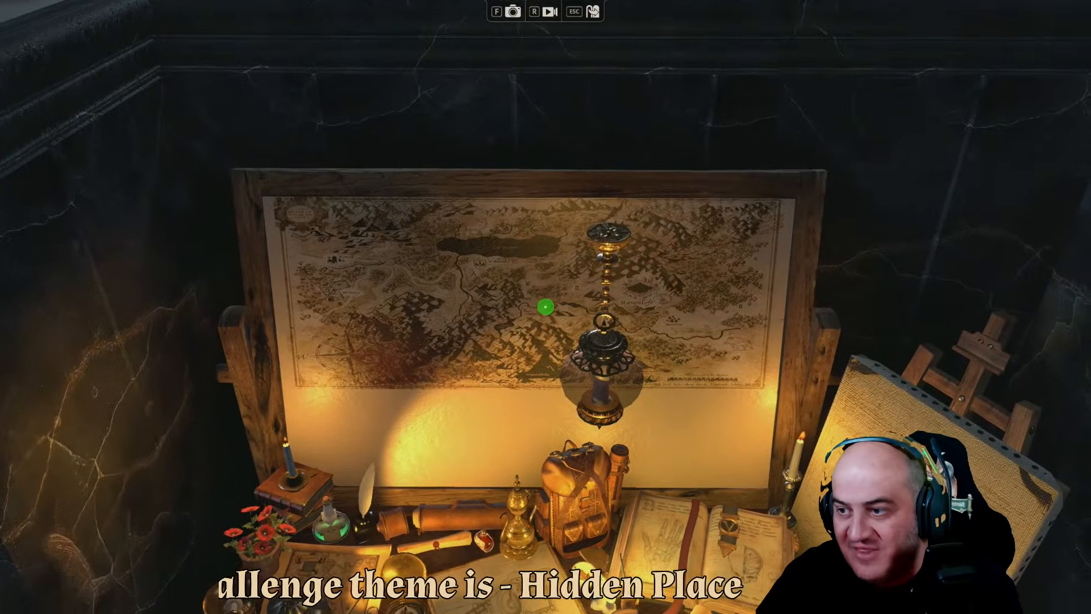
{"action": "key", "text": "s"}
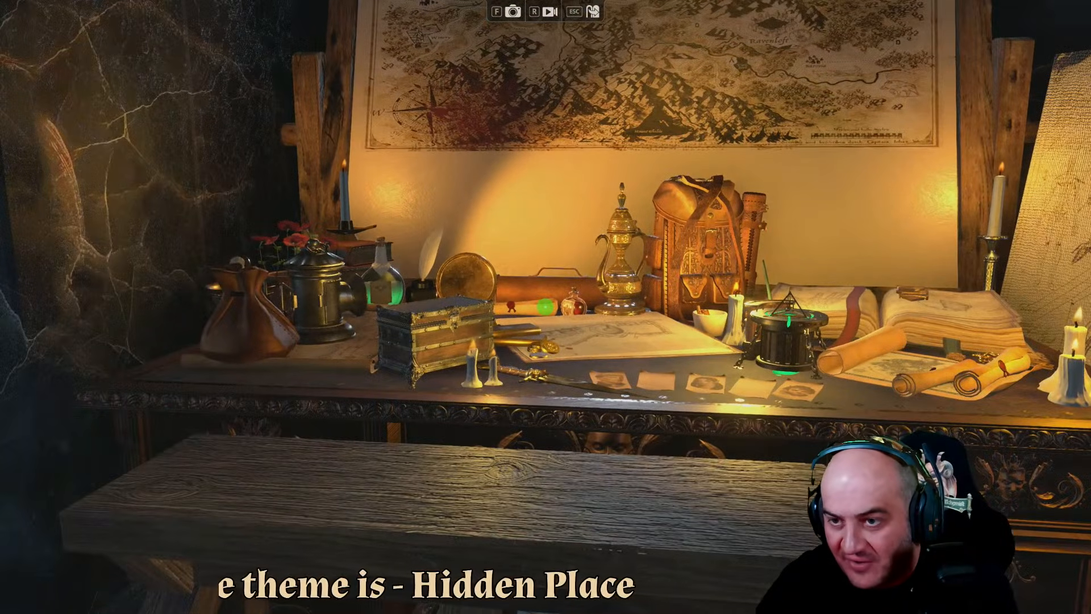
{"action": "key", "text": "s"}
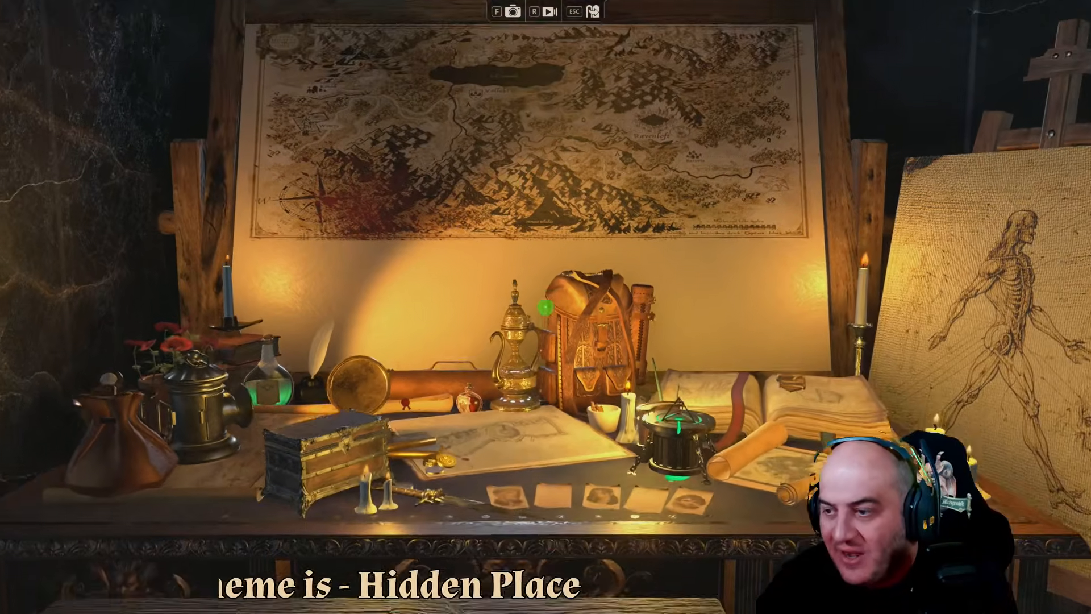
Inspect the whole desk scene from near and far, including the chest, backpack and anatomy drawing, and leave the camera mode
{"action": "key", "text": "w"}
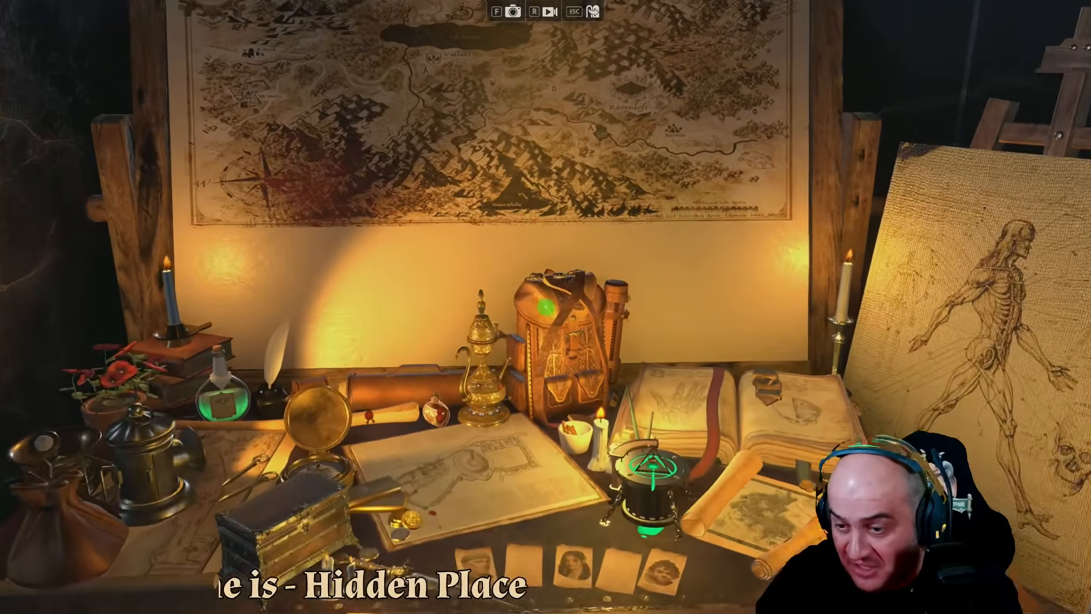
{"action": "key", "text": "w"}
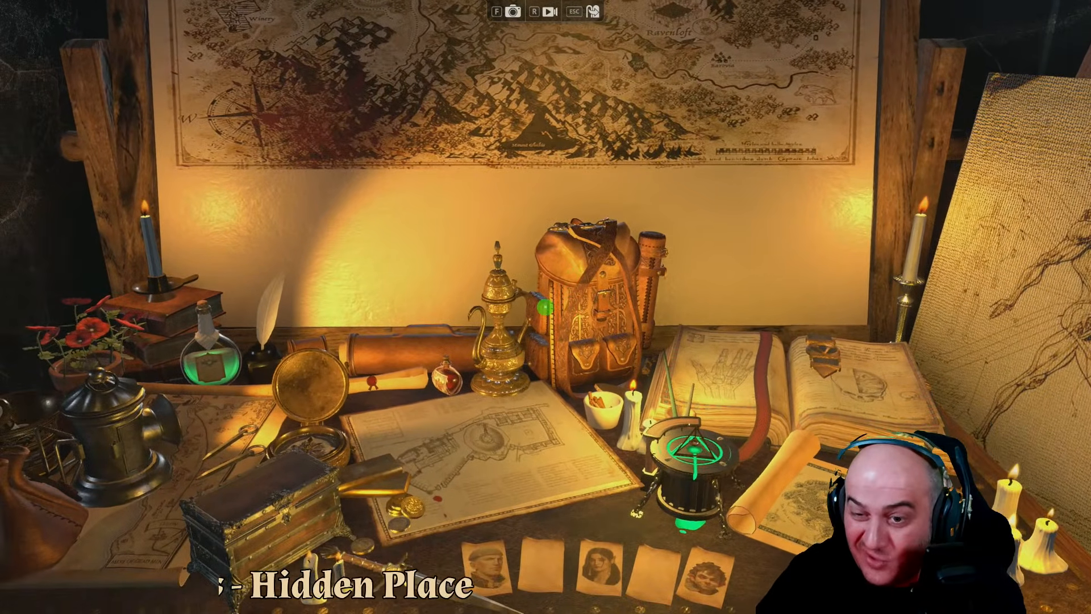
{"action": "key", "text": "s"}
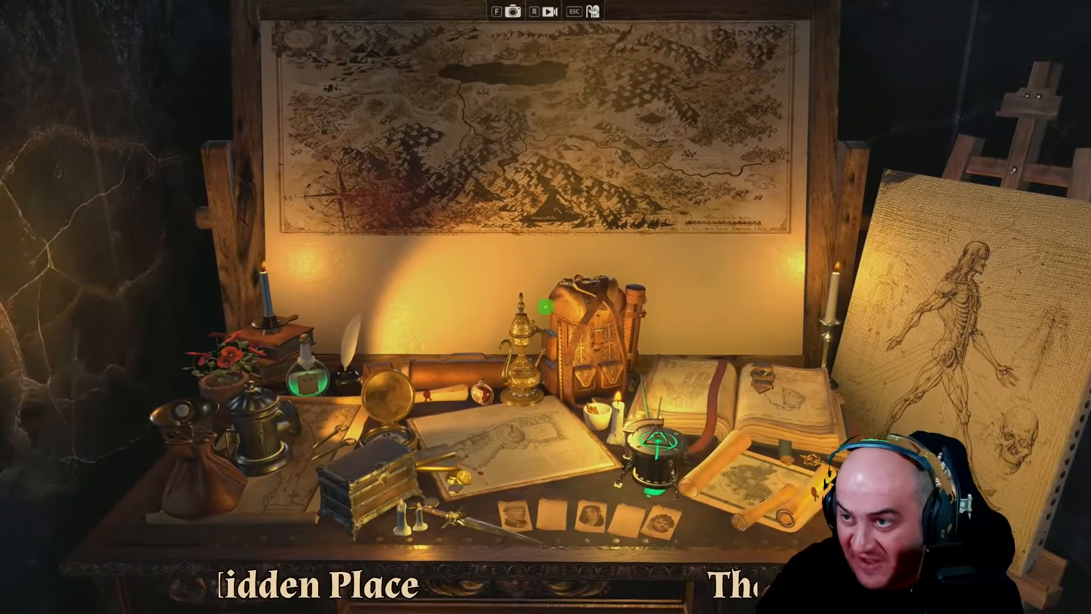
{"action": "key", "text": "s"}
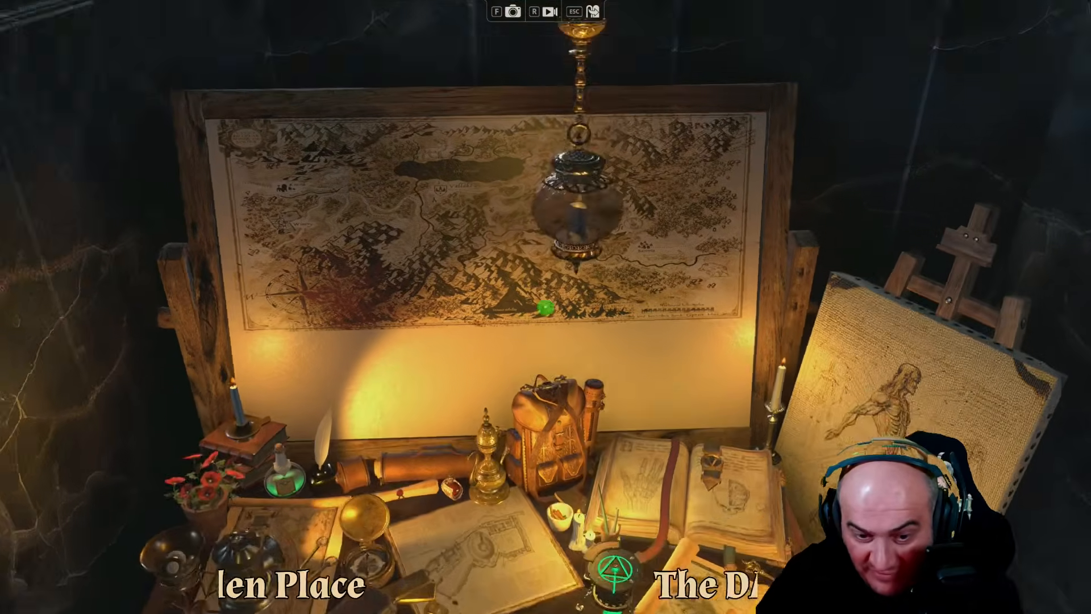
{"action": "key", "text": "w"}
{"action": "key", "text": "w"}
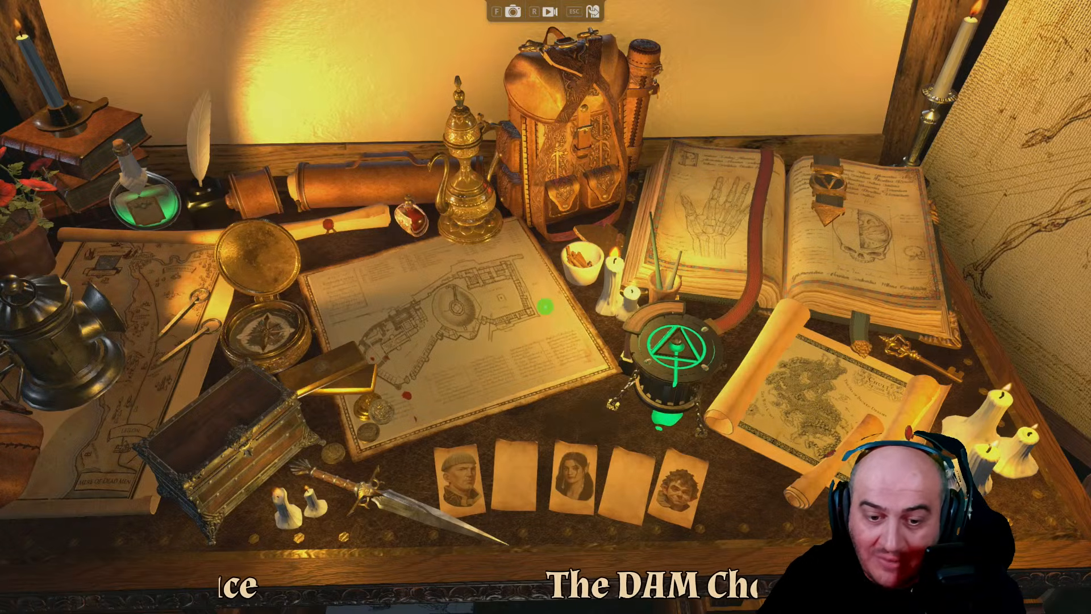
{"action": "key", "text": "s"}
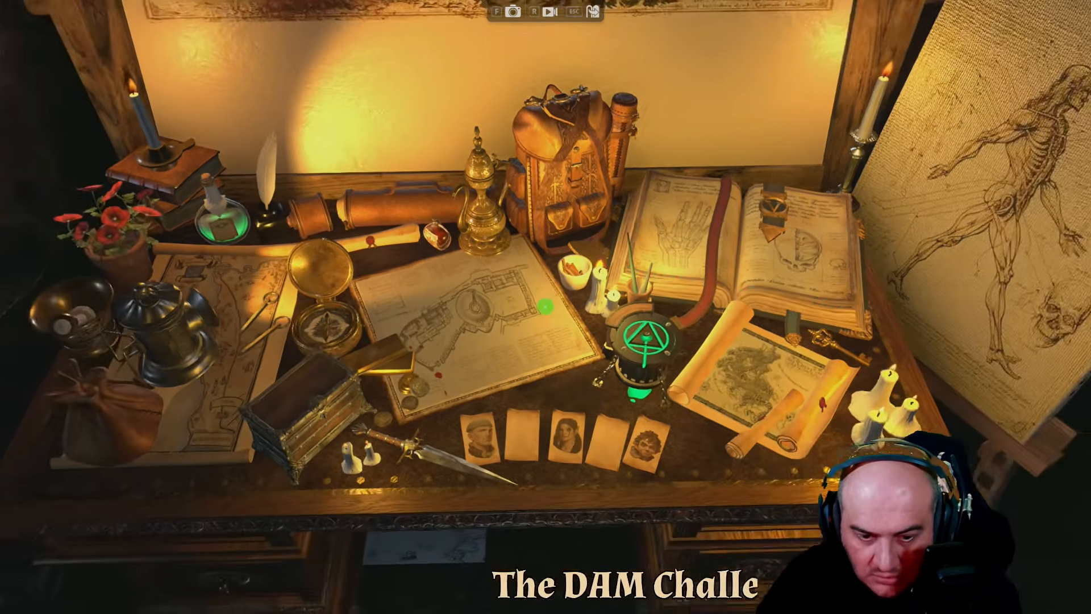
{"action": "key", "text": "Escape"}
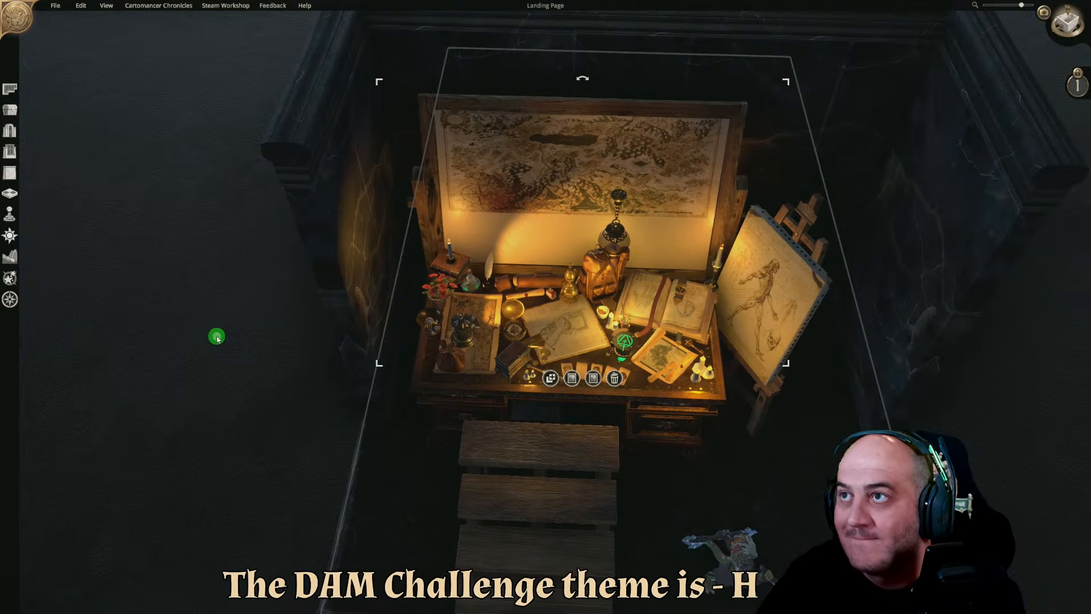
Frame the desktop and the easel's anatomy drawing together in the normal map view
{"action": "scroll", "coordinate": [290, 389], "scroll_direction": "up", "scroll_amount": 2}
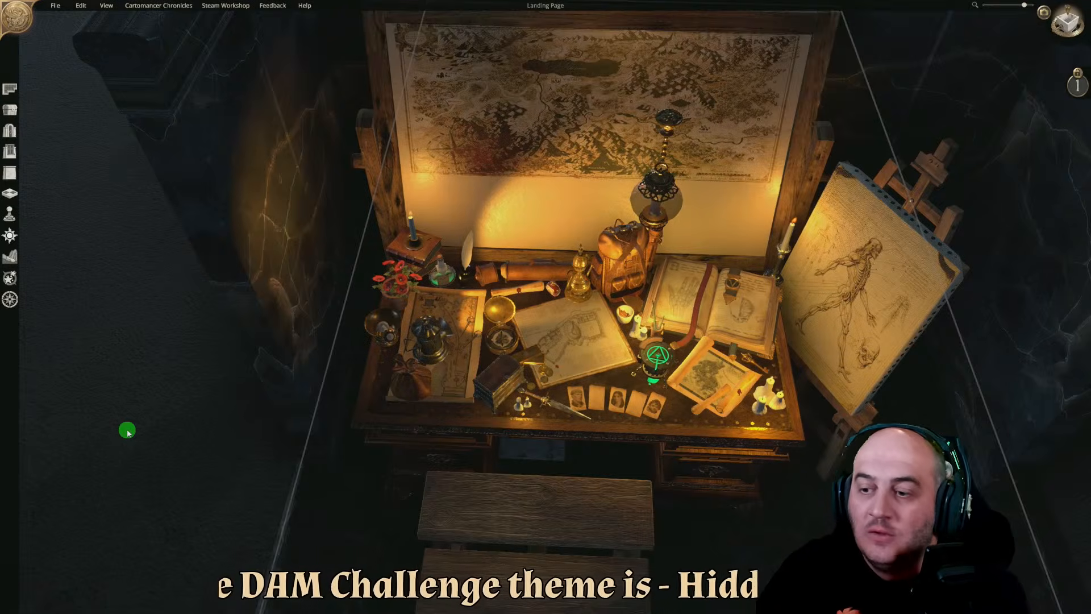
{"action": "scroll", "coordinate": [127, 432], "scroll_direction": "up", "scroll_amount": 3}
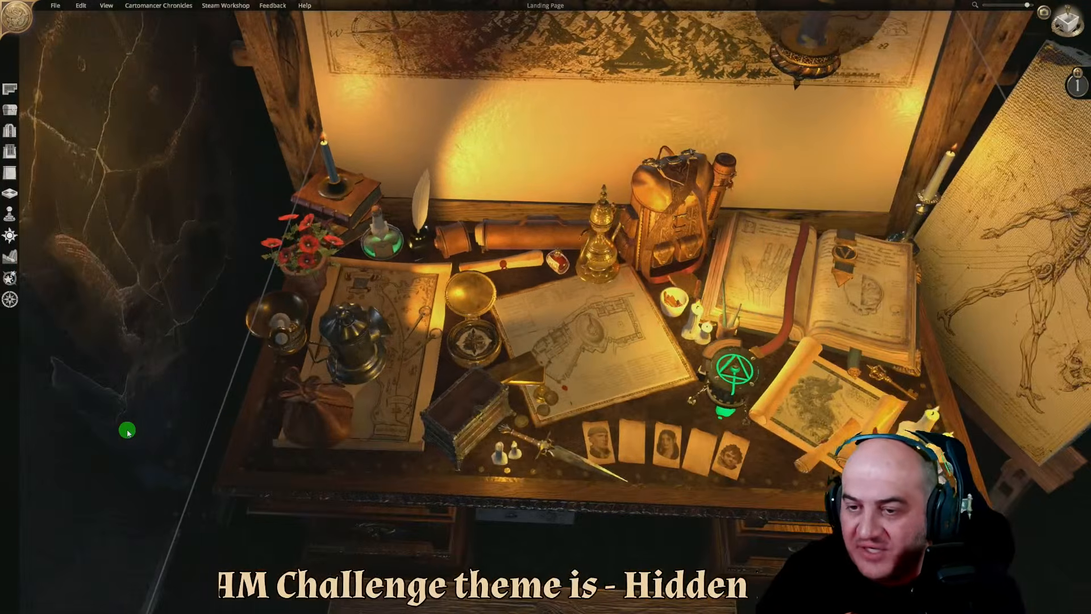
{"action": "key", "text": "d"}
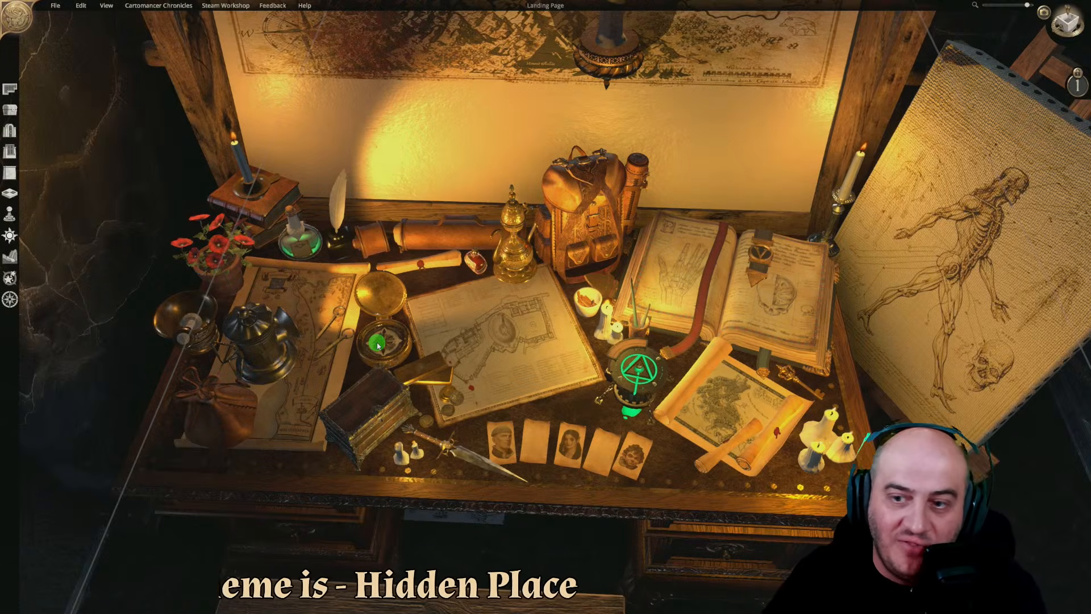
View the whole desk scene, from the wall beside the desk to the wooden steps and creature in front
{"action": "key", "text": "a"}
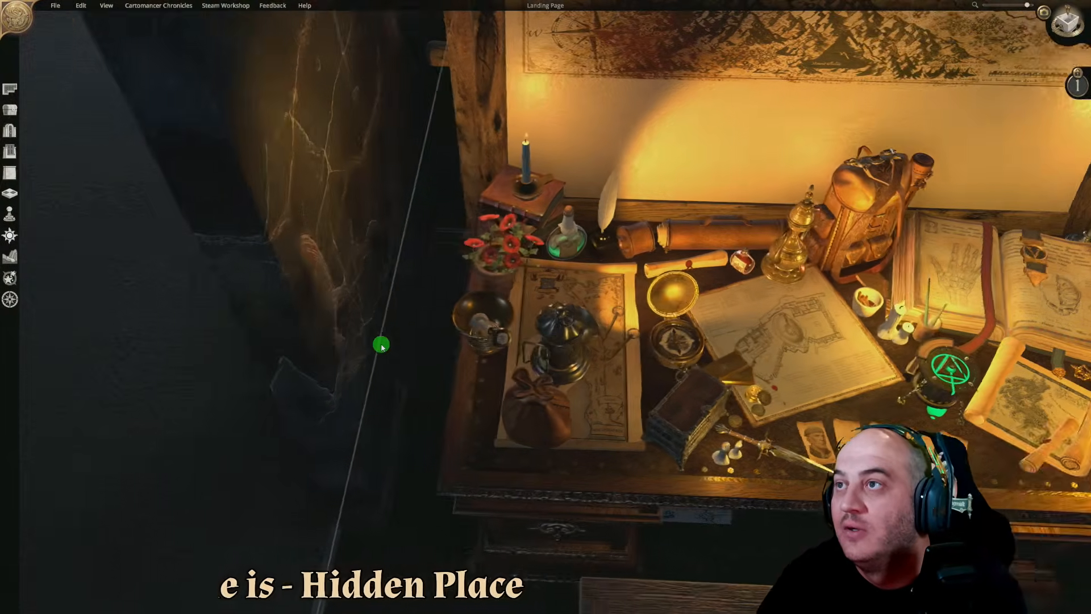
{"action": "scroll", "coordinate": [358, 346], "scroll_direction": "down", "scroll_amount": 4}
{"action": "key", "text": "d"}
{"action": "scroll", "coordinate": [231, 360], "scroll_direction": "up", "scroll_amount": 1}
{"action": "key", "text": "d"}
{"action": "scroll", "coordinate": [232, 360], "scroll_direction": "down", "scroll_amount": 3}
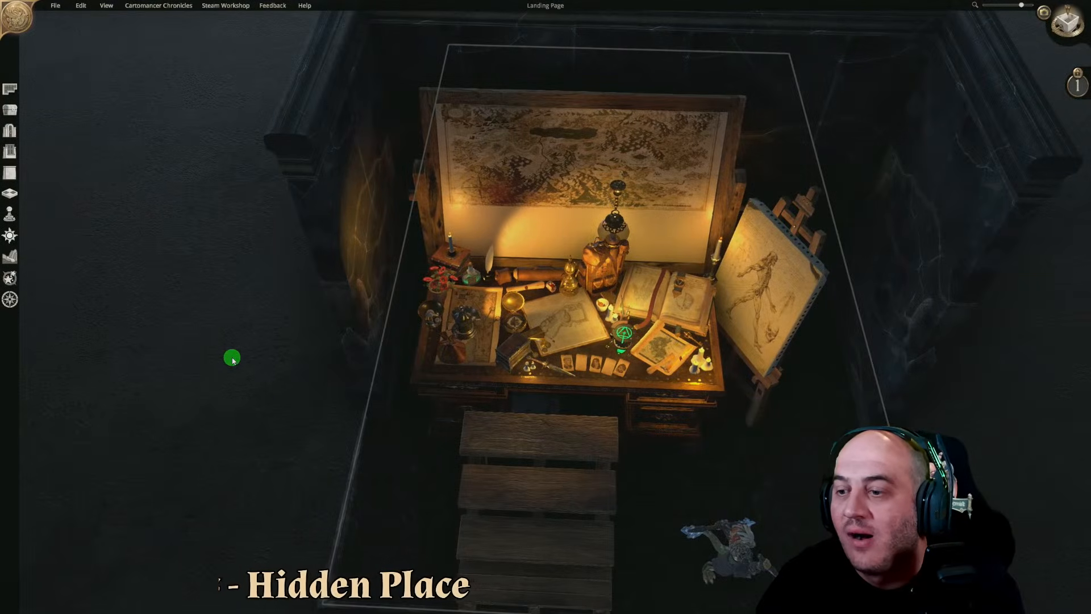
{"action": "key", "text": "s"}
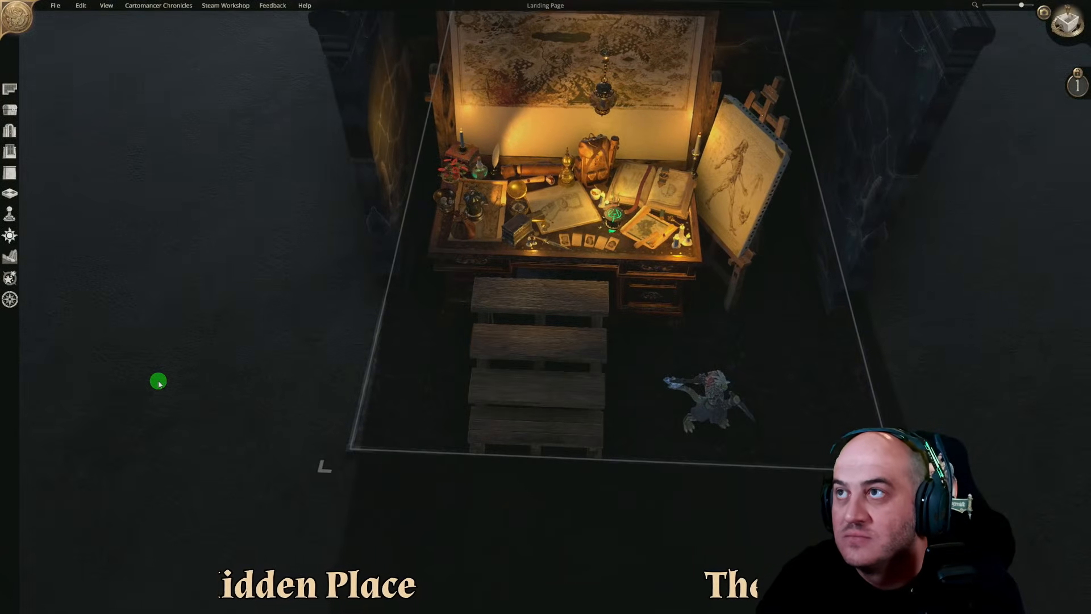
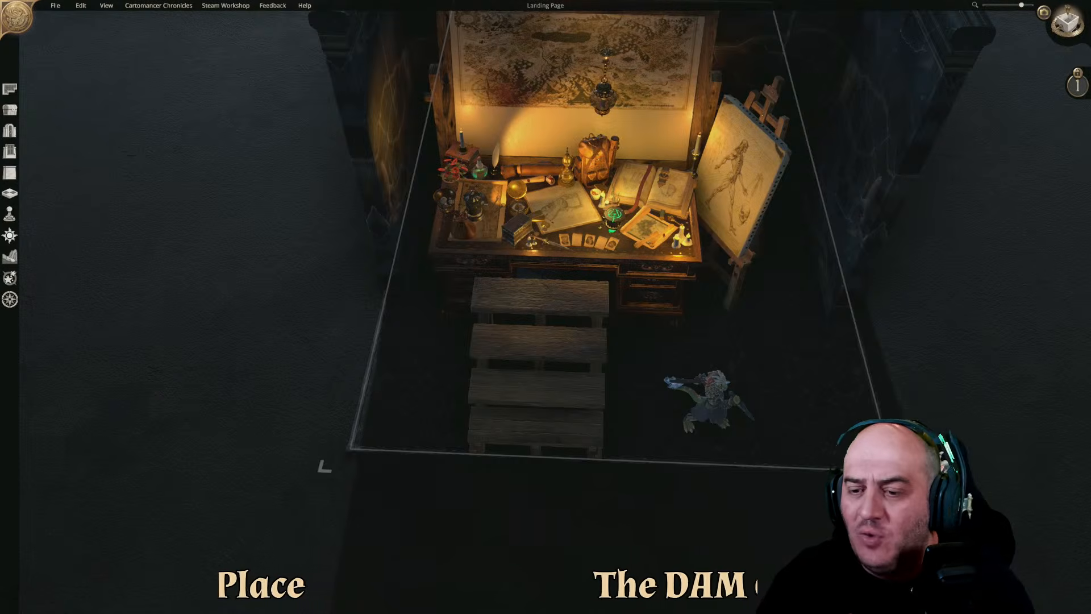
Enlarge the map area around the desk scene by extending its boundary outward at the corners
{"action": "scroll", "coordinate": [341, 454], "scroll_direction": "down", "scroll_amount": 4}
{"action": "left_click_drag", "start_coordinate": [421, 452], "coordinate": [1088, 584]}
{"action": "left_click_drag", "start_coordinate": [943, 109], "coordinate": [1052, 3]}
{"action": "key", "text": "a"}
{"action": "key", "text": "s"}
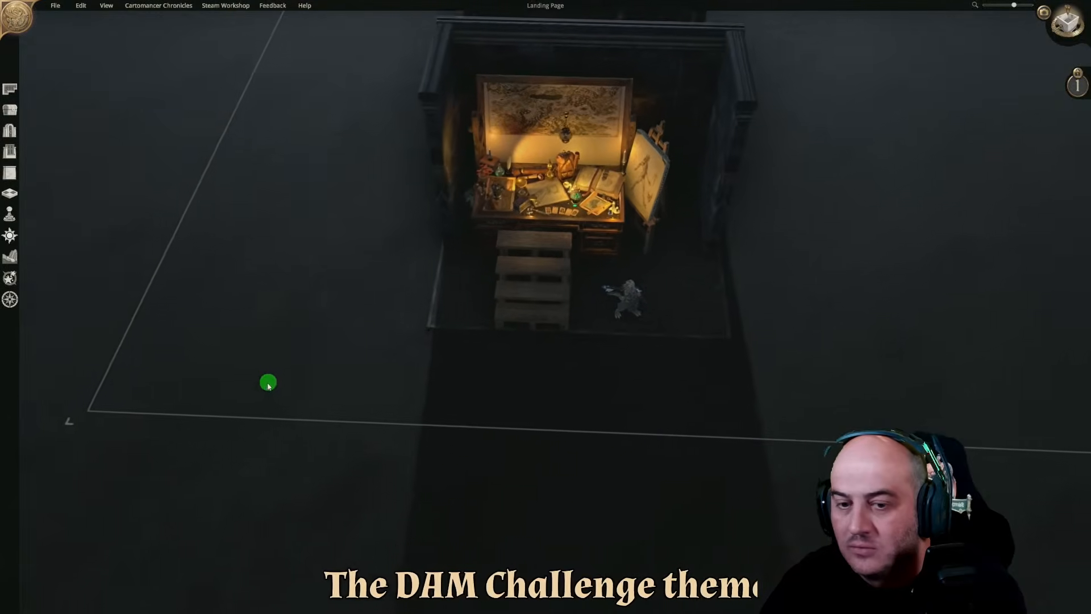
{"action": "left_click_drag", "start_coordinate": [163, 375], "coordinate": [2, 611]}
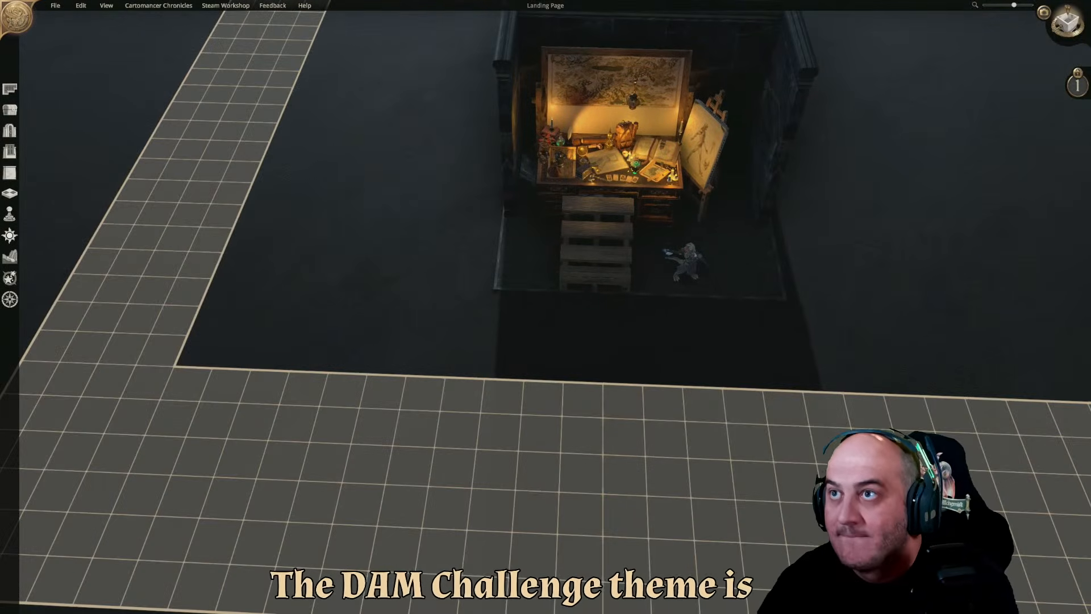
{"action": "key", "text": "d"}
{"action": "scroll", "coordinate": [450, 453], "scroll_direction": "up", "scroll_amount": 3}
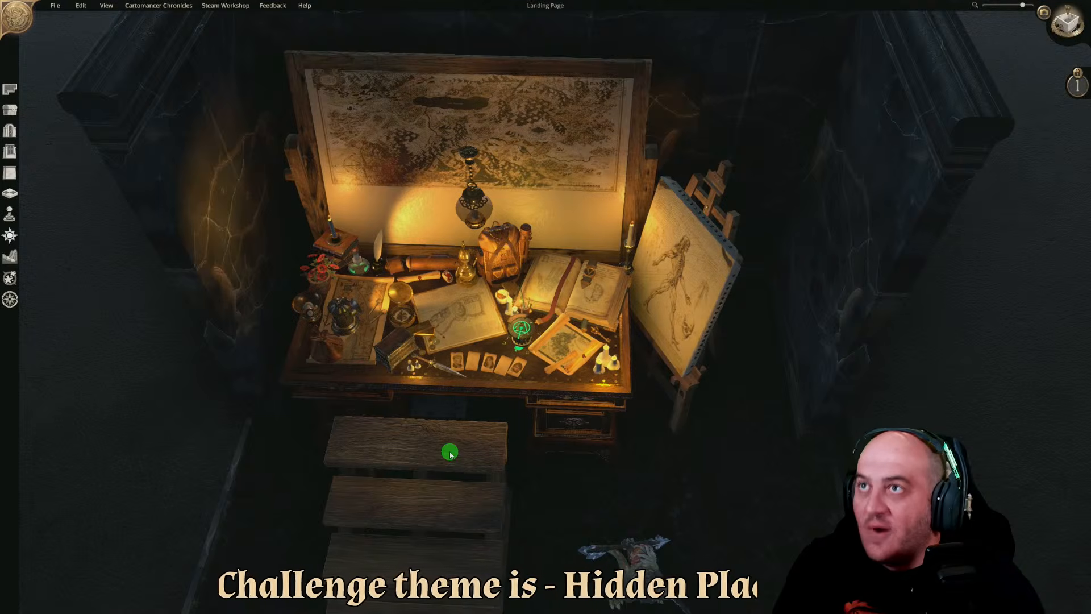
Browse the Steam Workshop maps and search them for "landing"
{"action": "left_click", "coordinate": [210, 6]}
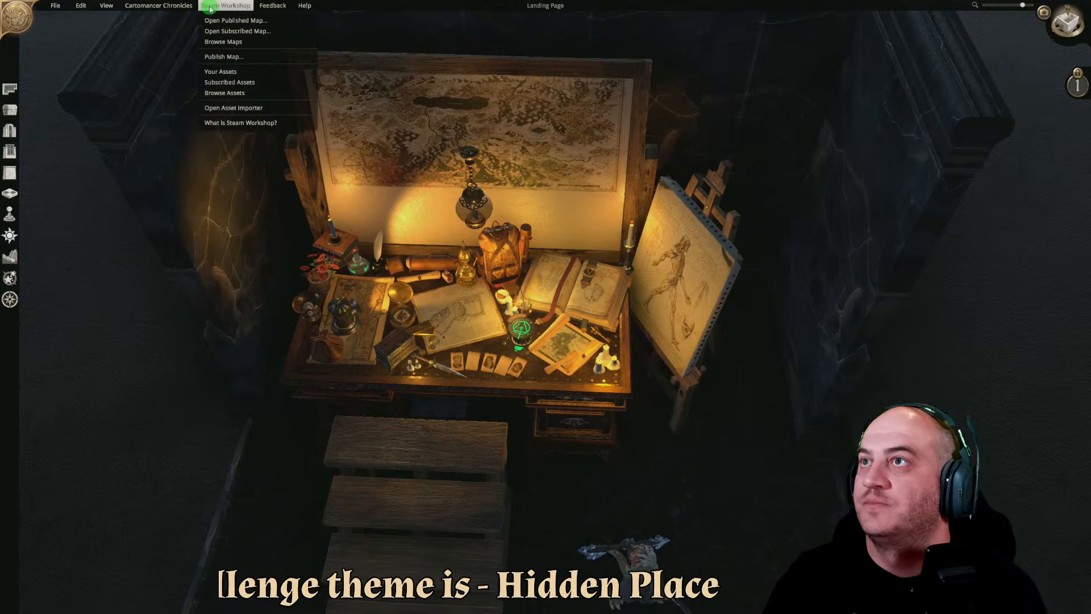
{"action": "left_click", "coordinate": [228, 42]}
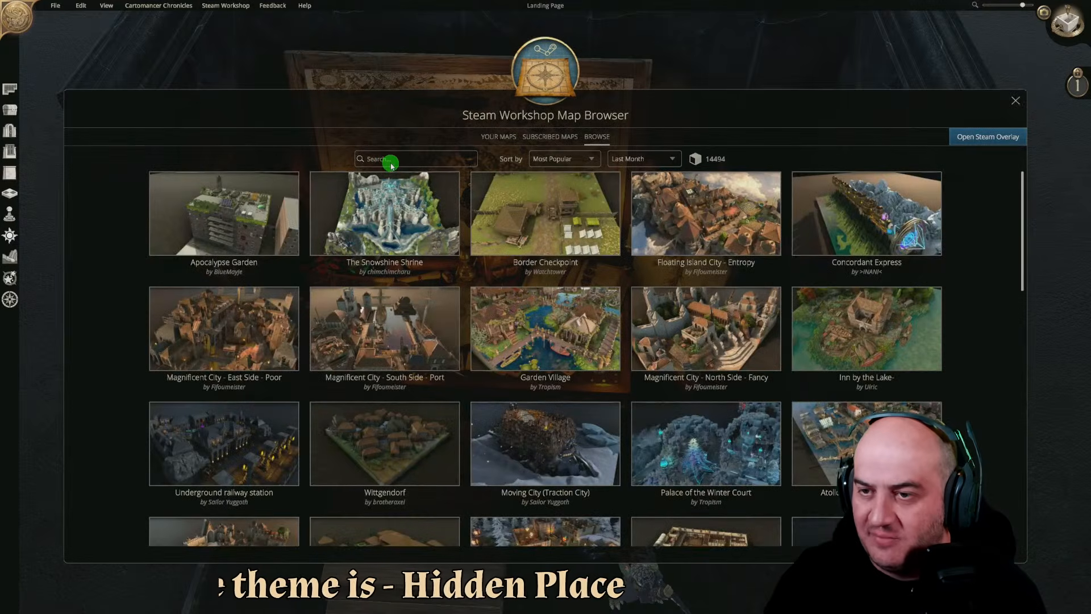
{"action": "type", "text": "landing"}
{"action": "key", "text": "Return"}
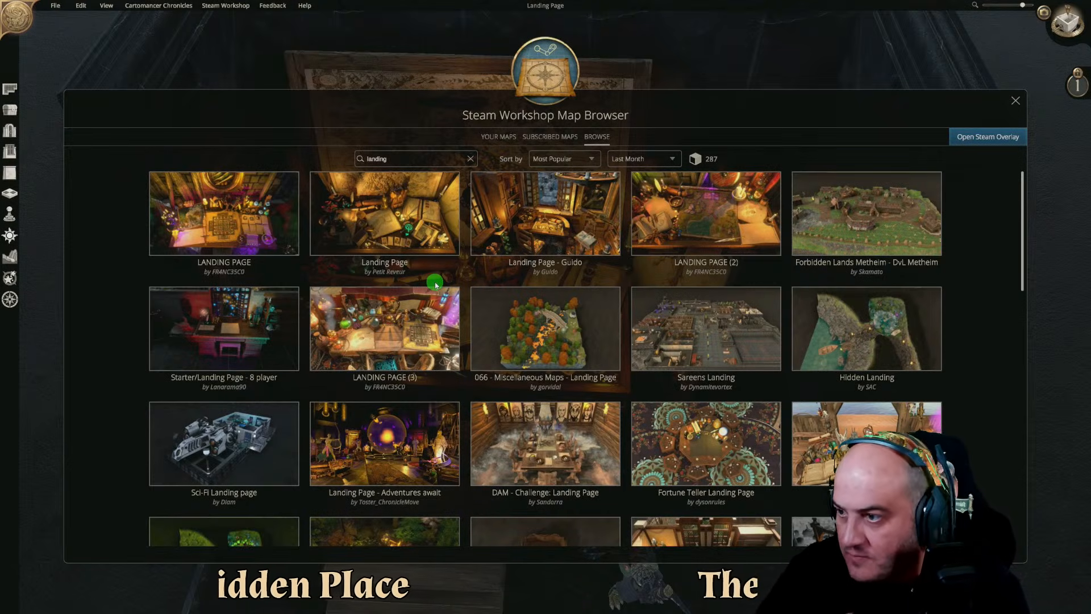
Look through the "landing" search results and view the details of the map LANDING PAGE (3)
{"action": "scroll", "coordinate": [497, 278], "scroll_direction": "down", "scroll_amount": 3}
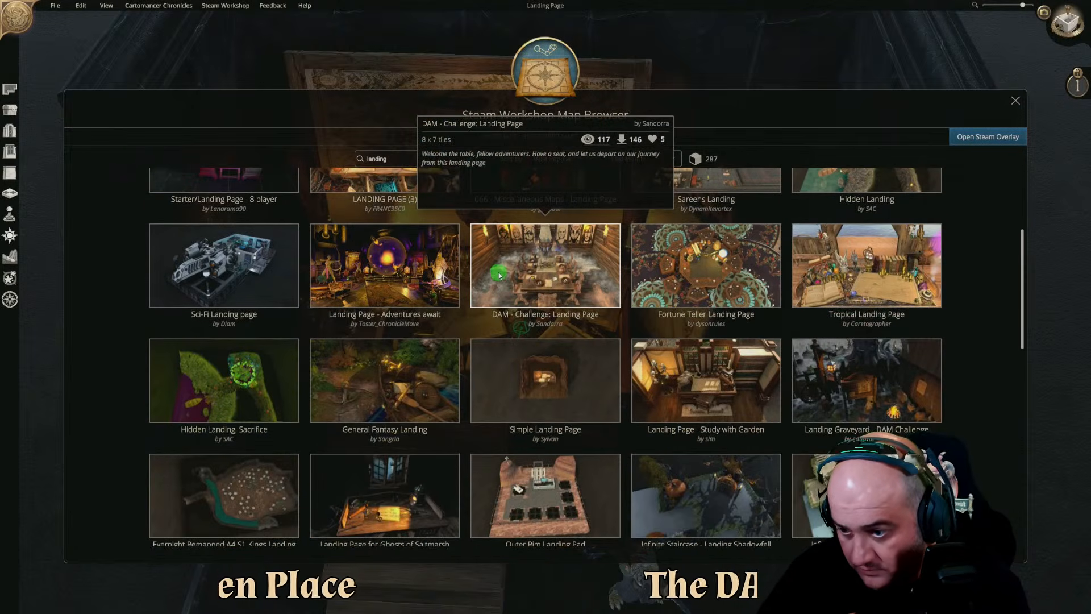
{"action": "scroll", "coordinate": [499, 276], "scroll_direction": "down", "scroll_amount": 3}
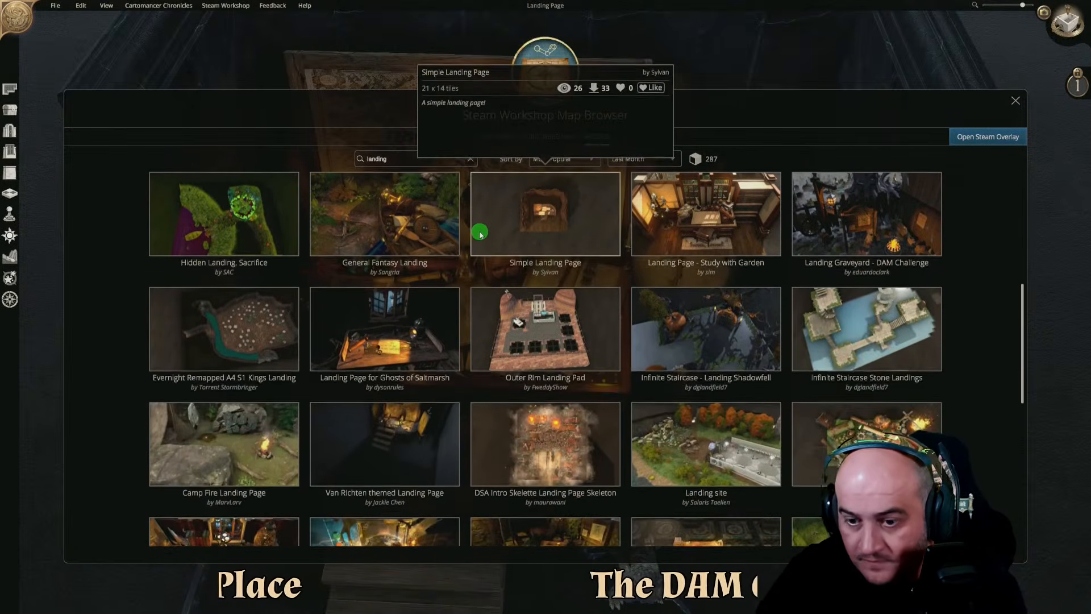
{"action": "scroll", "coordinate": [431, 191], "scroll_direction": "up", "scroll_amount": 8}
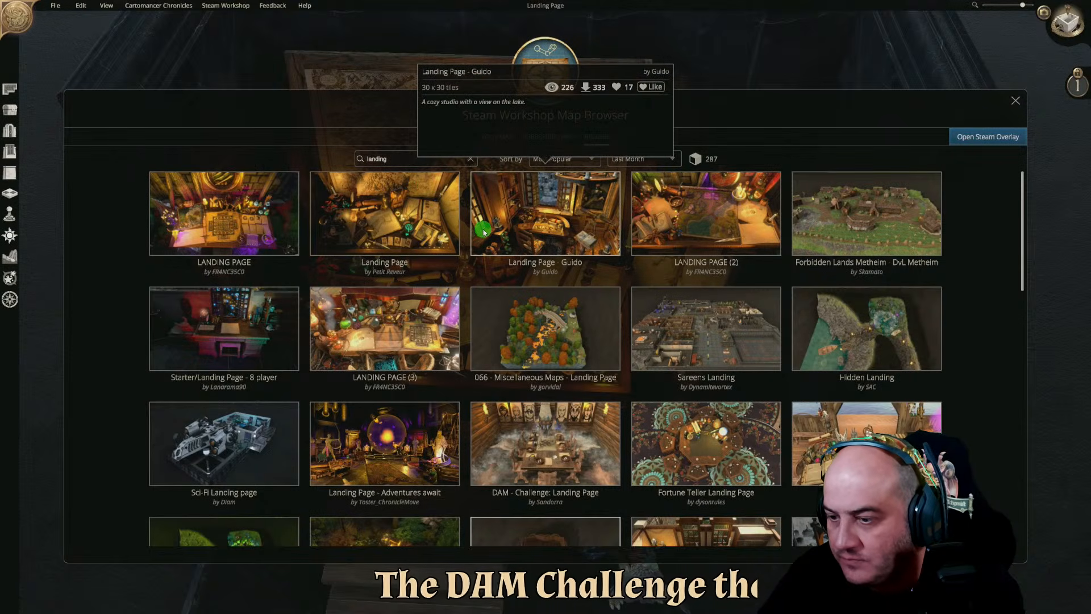
{"action": "scroll", "coordinate": [481, 183], "scroll_direction": "down", "scroll_amount": 3}
{"action": "scroll", "coordinate": [481, 184], "scroll_direction": "down", "scroll_amount": 6}
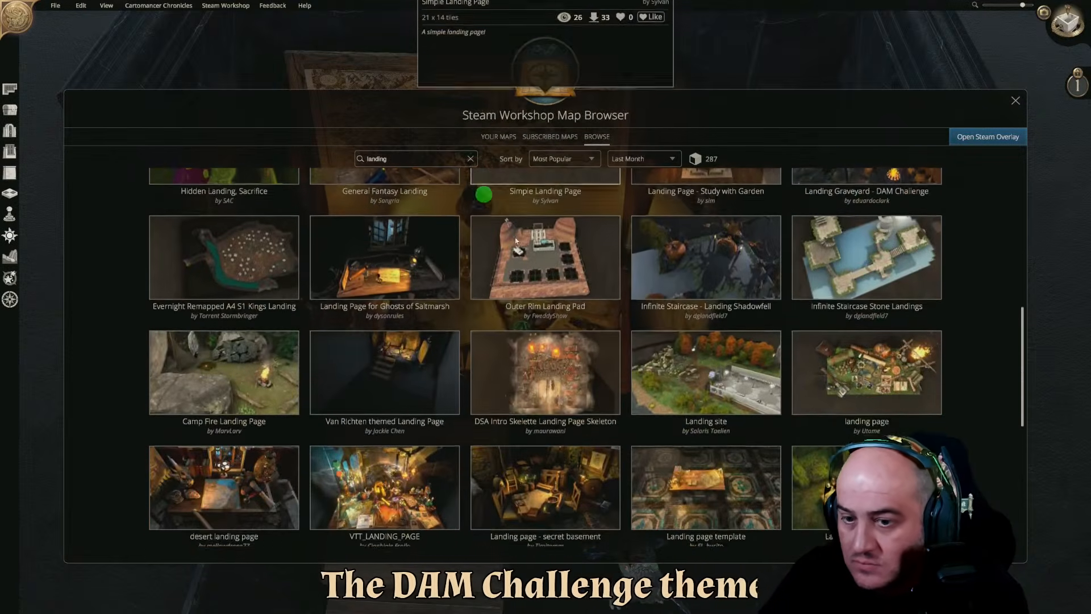
{"action": "scroll", "coordinate": [605, 236], "scroll_direction": "down", "scroll_amount": 1}
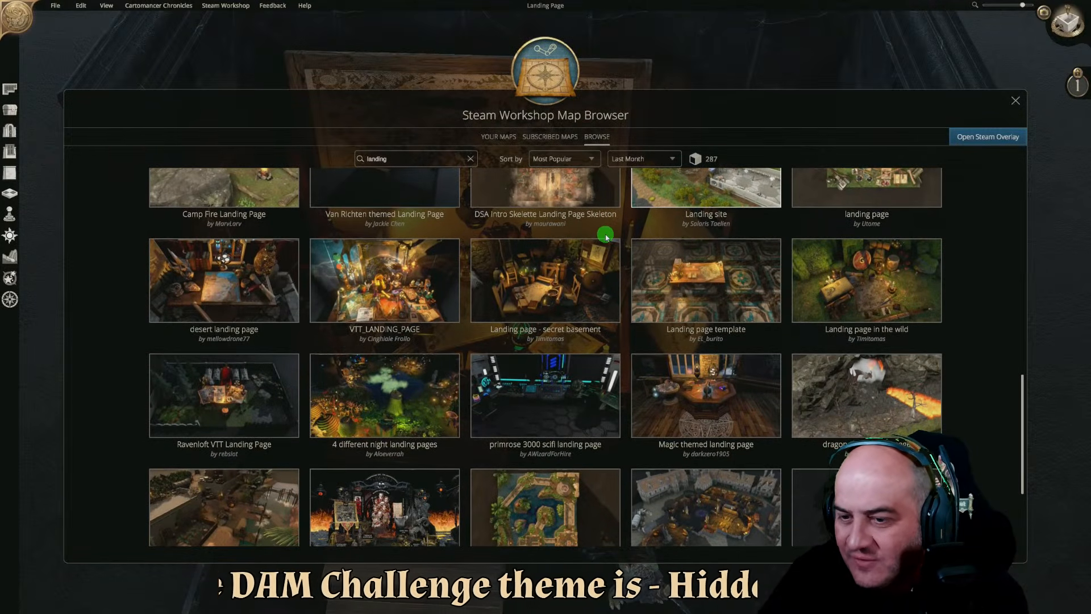
{"action": "scroll", "coordinate": [606, 236], "scroll_direction": "down", "scroll_amount": 4}
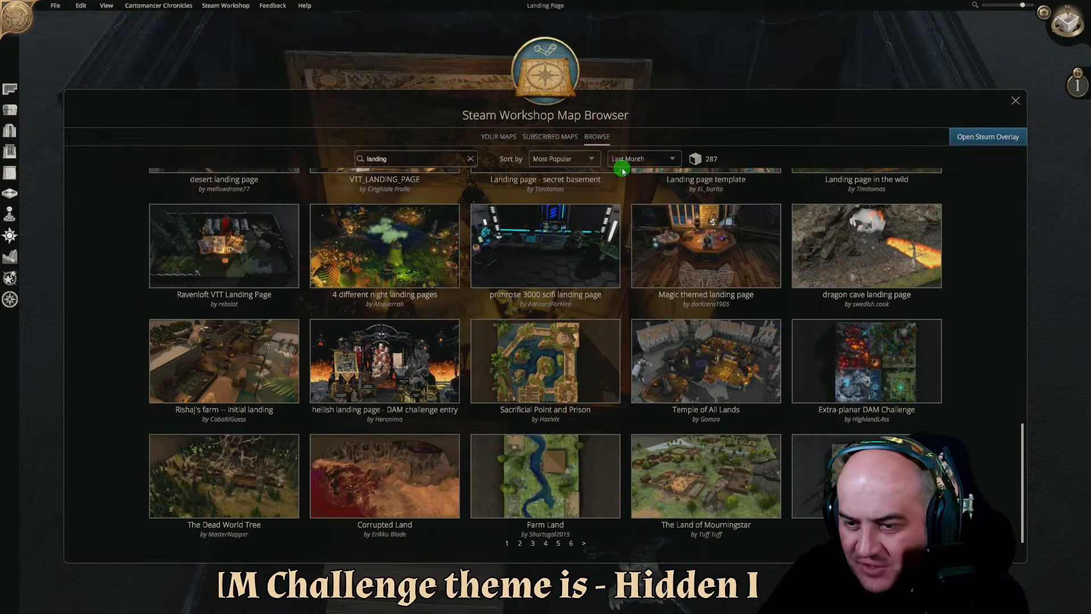
{"action": "scroll", "coordinate": [471, 310], "scroll_direction": "up", "scroll_amount": 8}
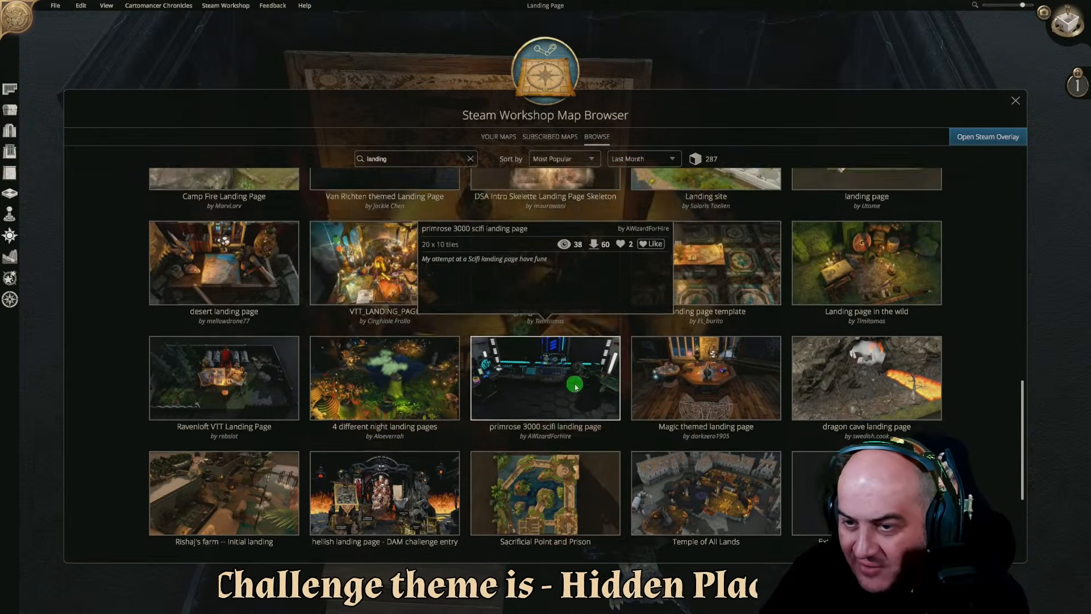
{"action": "scroll", "coordinate": [453, 302], "scroll_direction": "up", "scroll_amount": 7}
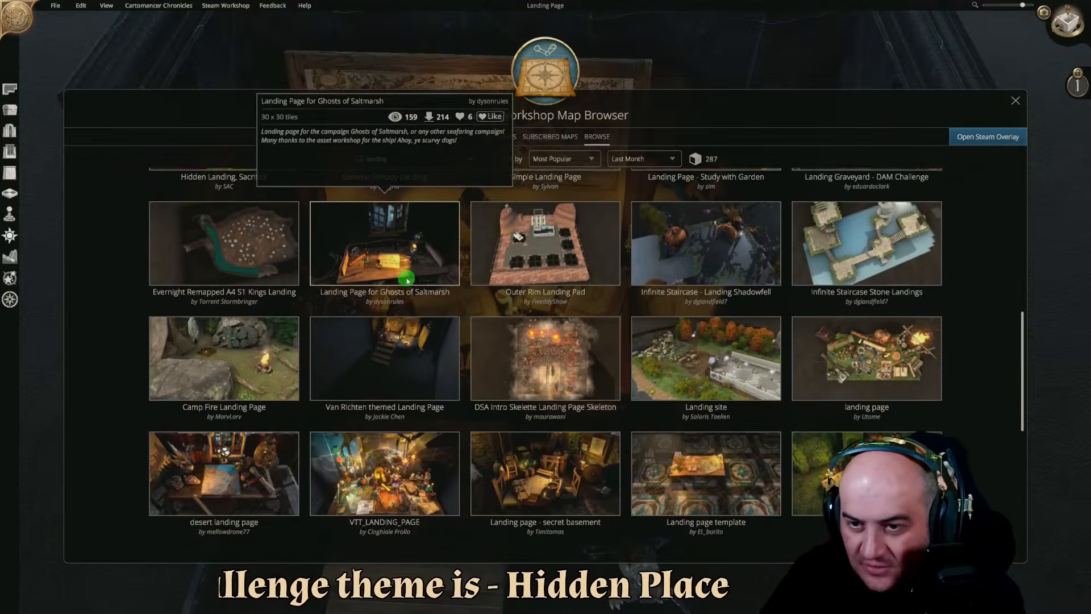
{"action": "scroll", "coordinate": [377, 360], "scroll_direction": "up", "scroll_amount": 1}
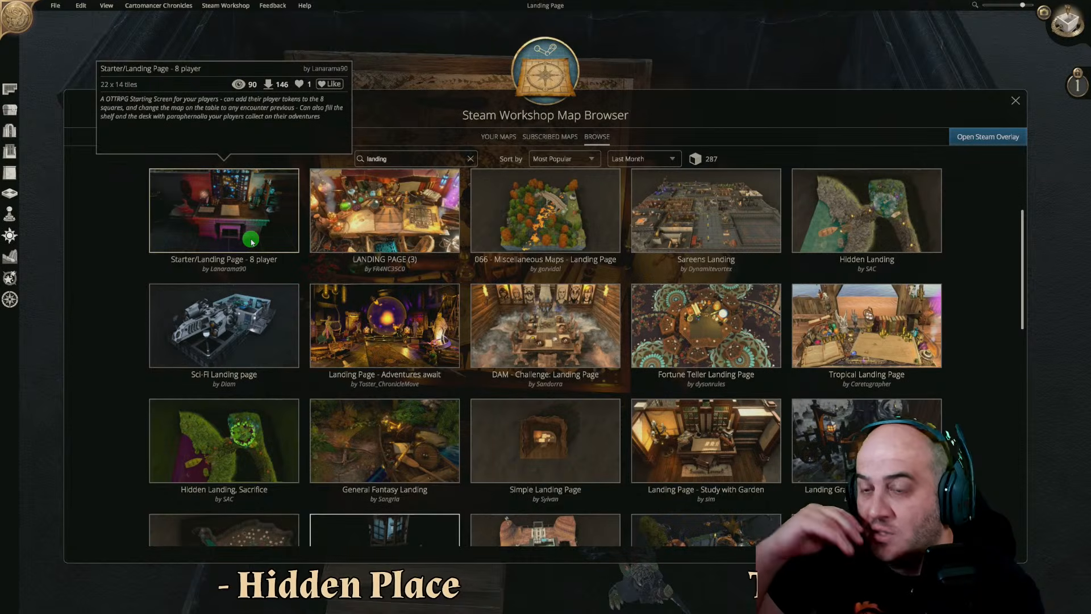
{"action": "left_click", "coordinate": [420, 173]}
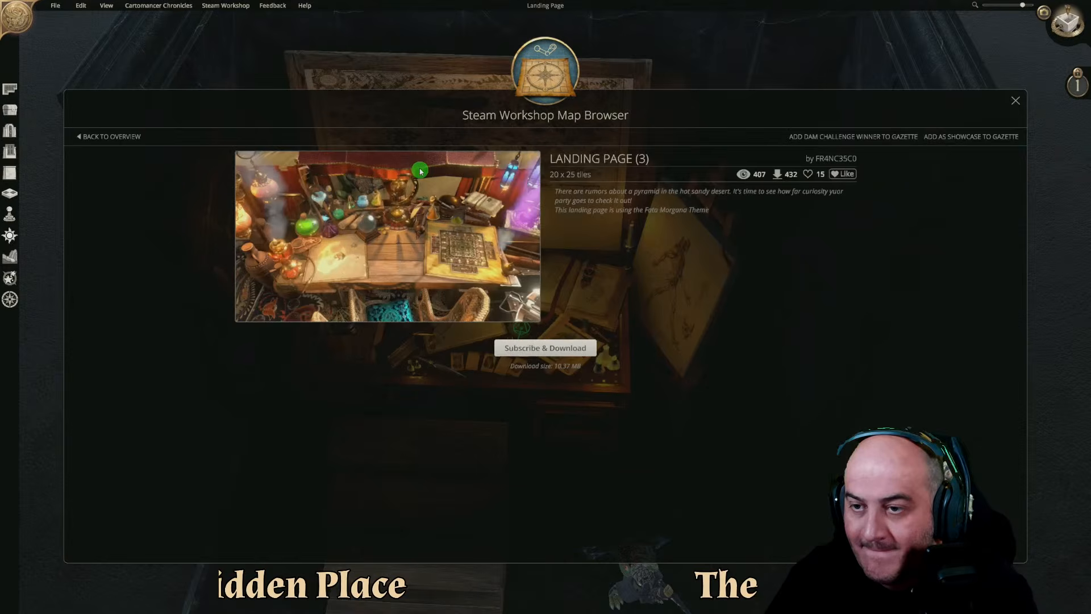
{"action": "left_click", "coordinate": [111, 135]}
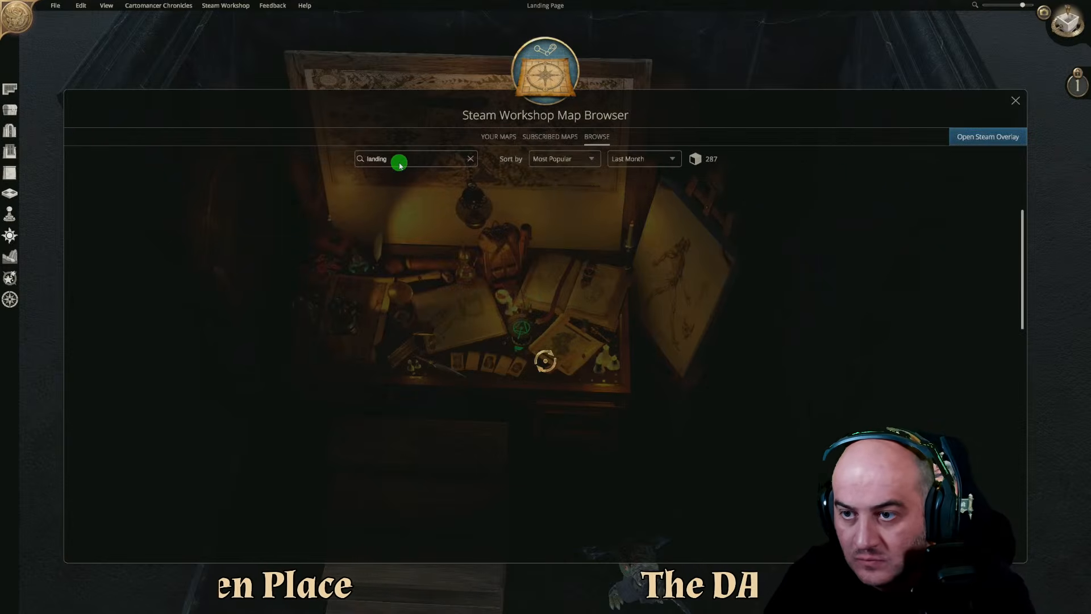
Search the Workshop maps for "landing screen" and look through the first page of results
{"action": "type", "text": "creen"}
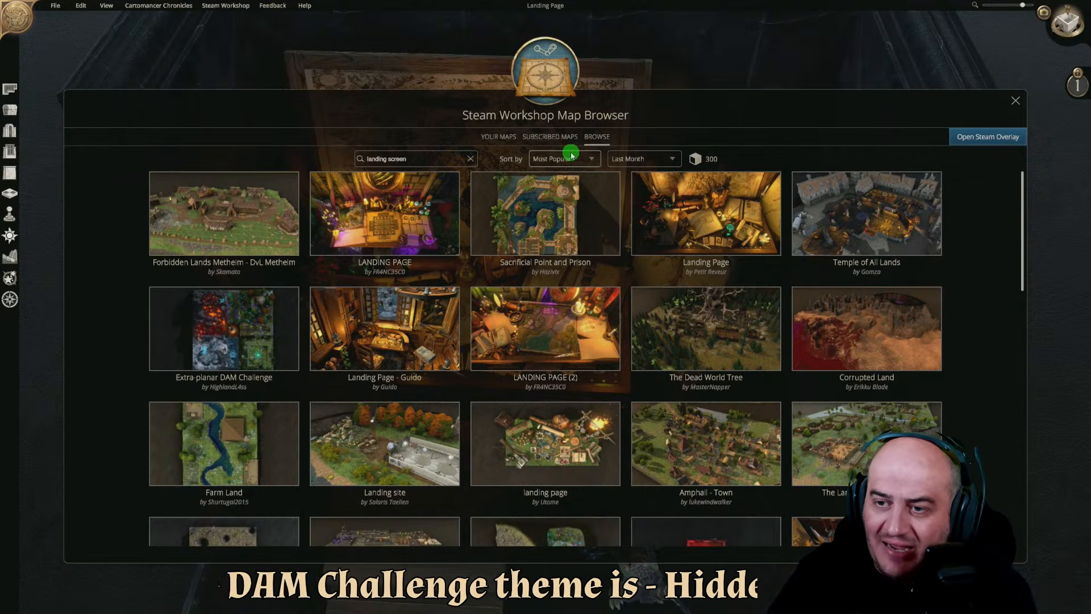
{"action": "scroll", "coordinate": [569, 205], "scroll_direction": "down", "scroll_amount": 3}
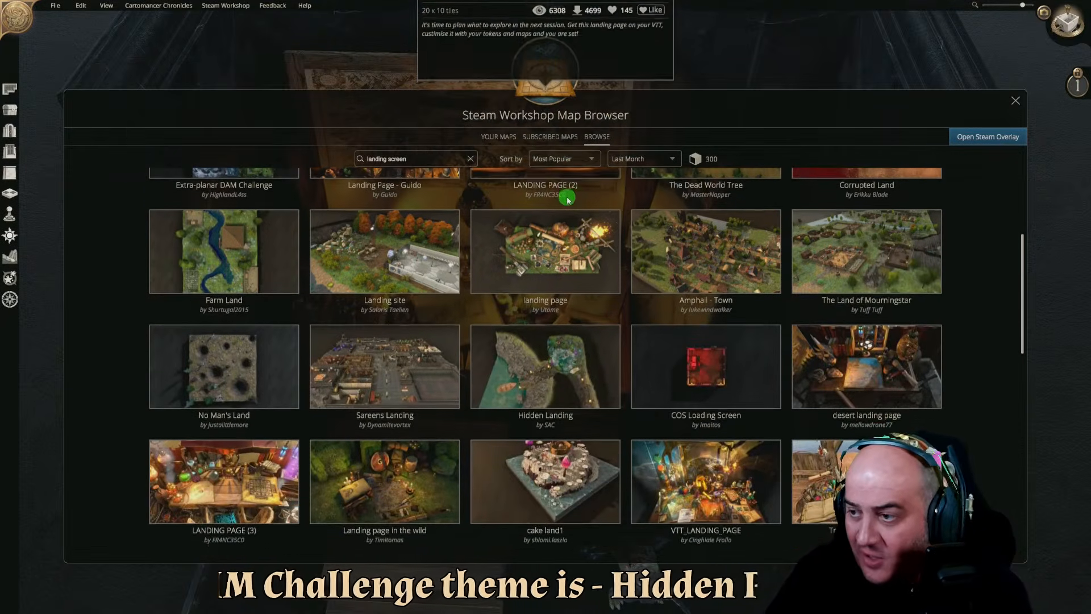
{"action": "scroll", "coordinate": [670, 238], "scroll_direction": "down", "scroll_amount": 1}
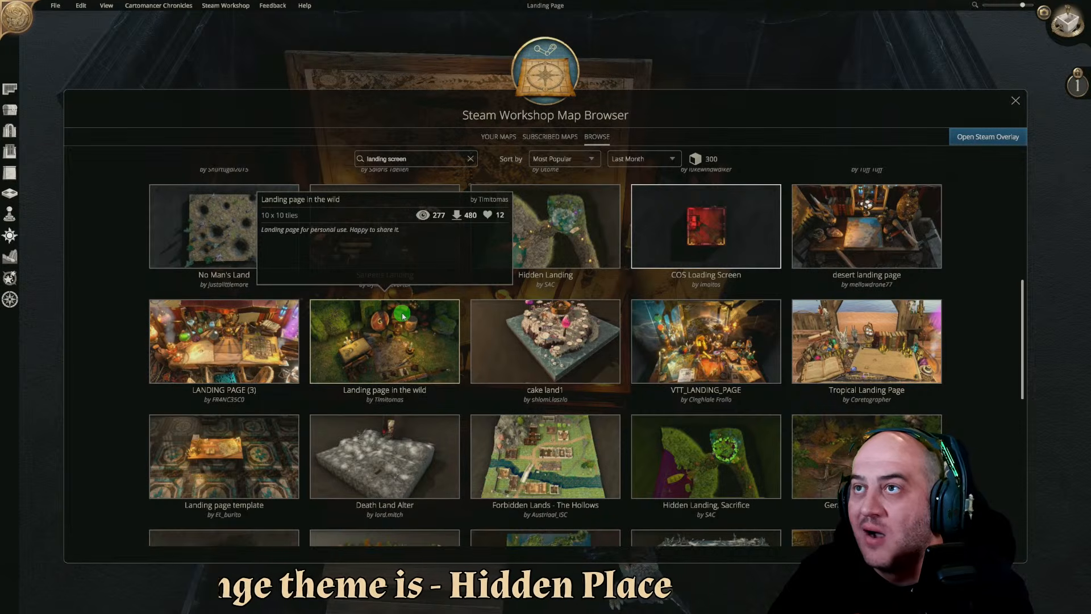
{"action": "scroll", "coordinate": [423, 409], "scroll_direction": "down", "scroll_amount": 1}
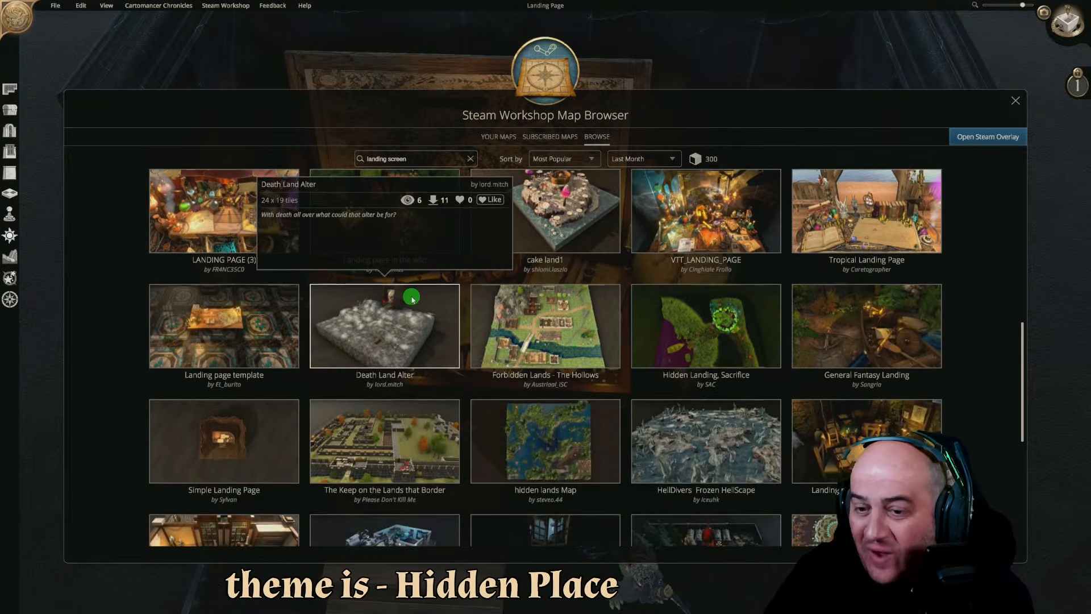
{"action": "scroll", "coordinate": [724, 448], "scroll_direction": "down", "scroll_amount": 1}
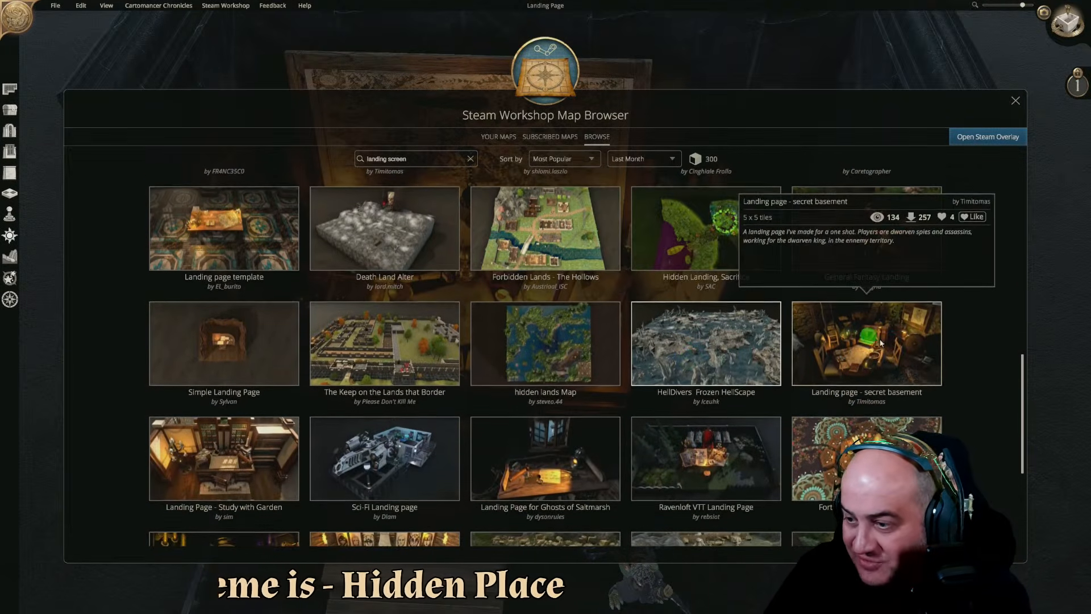
{"action": "scroll", "coordinate": [891, 342], "scroll_direction": "down", "scroll_amount": 1}
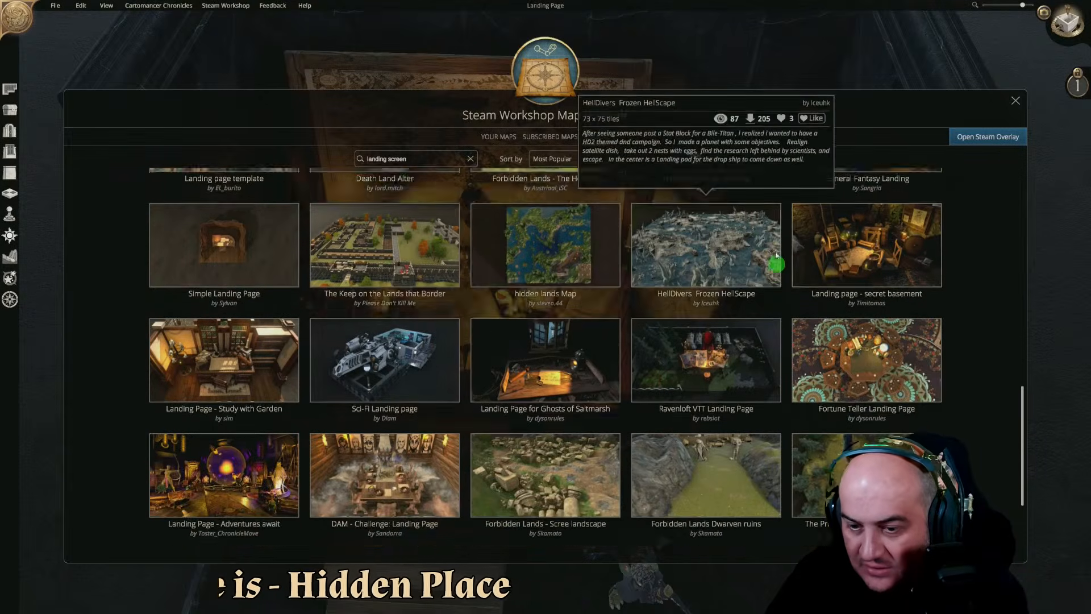
{"action": "scroll", "coordinate": [784, 188], "scroll_direction": "down", "scroll_amount": 1}
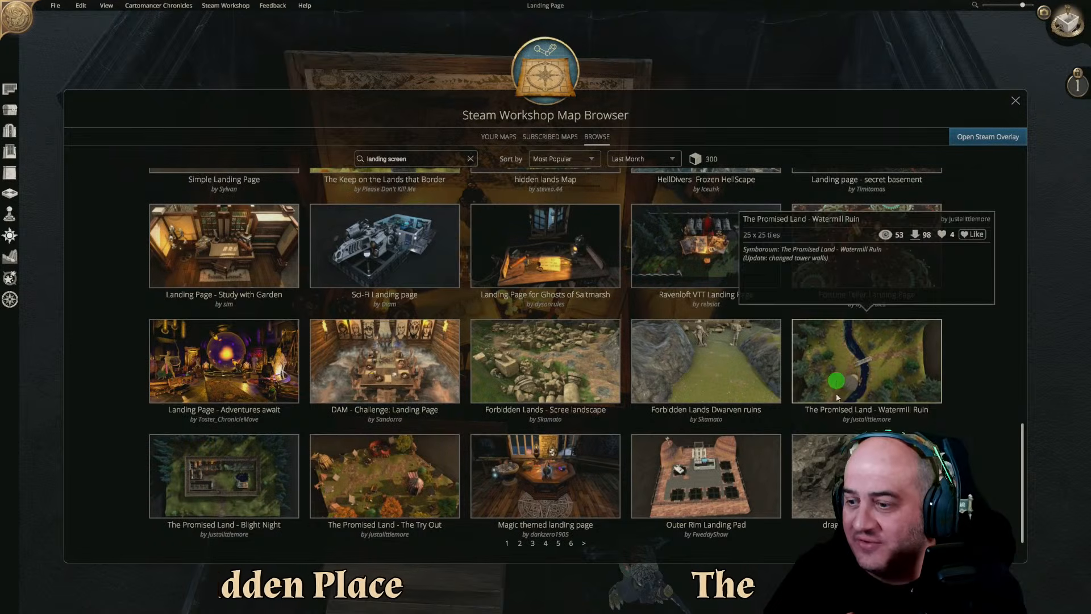
{"action": "scroll", "coordinate": [790, 268], "scroll_direction": "down", "scroll_amount": 1}
{"action": "scroll", "coordinate": [783, 272], "scroll_direction": "up", "scroll_amount": 1}
{"action": "mouse_move", "coordinate": [767, 351]}
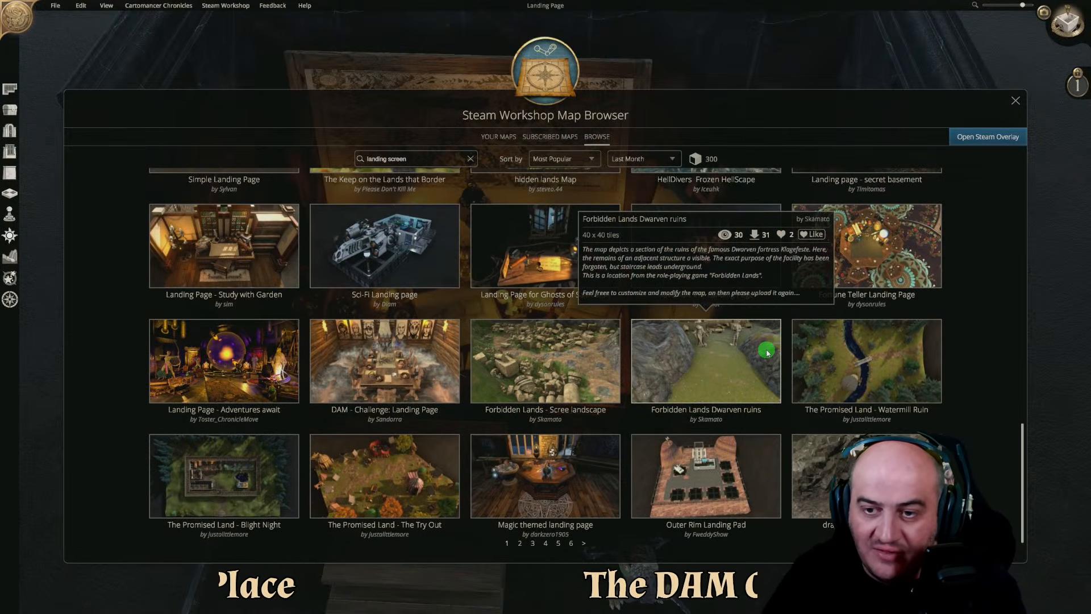
Subscribe to and download the map Landing Page for Ghosts of Saltmarsh, and load it, discarding unsaved changes
{"action": "left_click", "coordinate": [562, 233]}
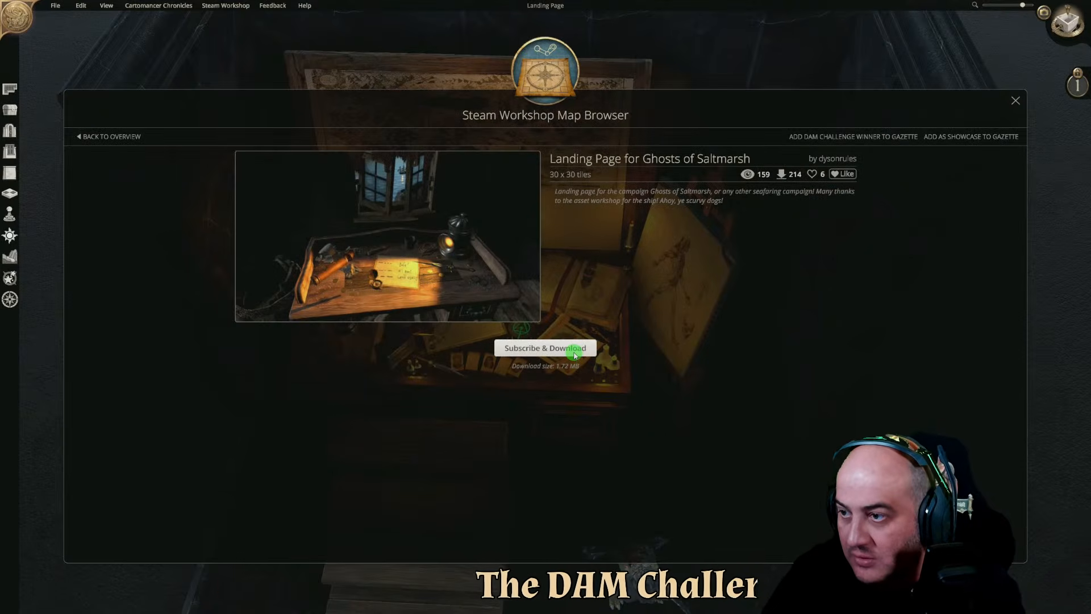
{"action": "left_click", "coordinate": [574, 348]}
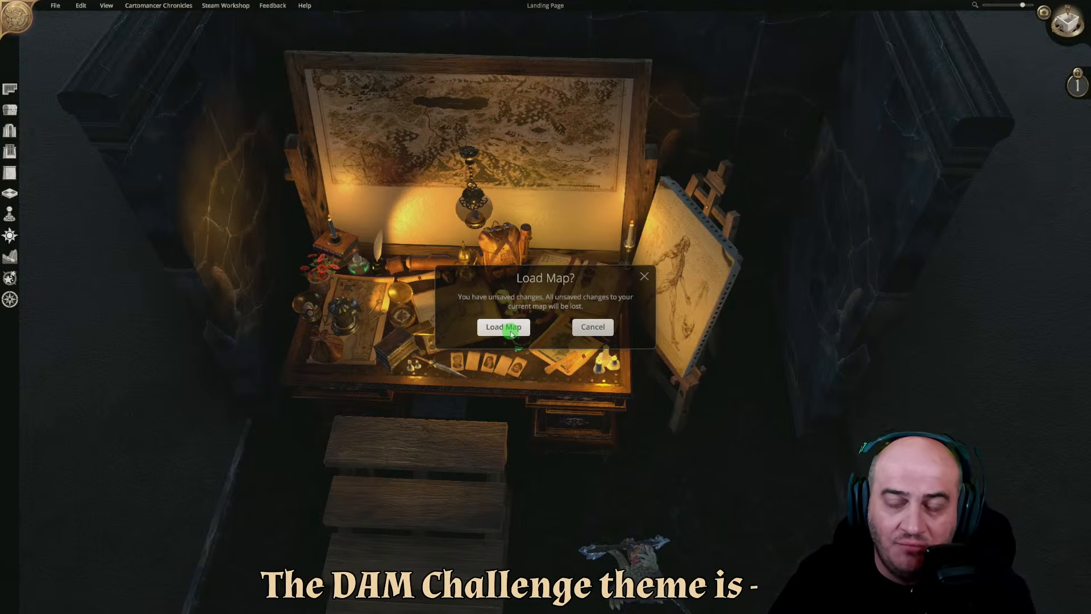
{"action": "left_click", "coordinate": [511, 332]}
{"action": "left_click", "coordinate": [500, 393]}
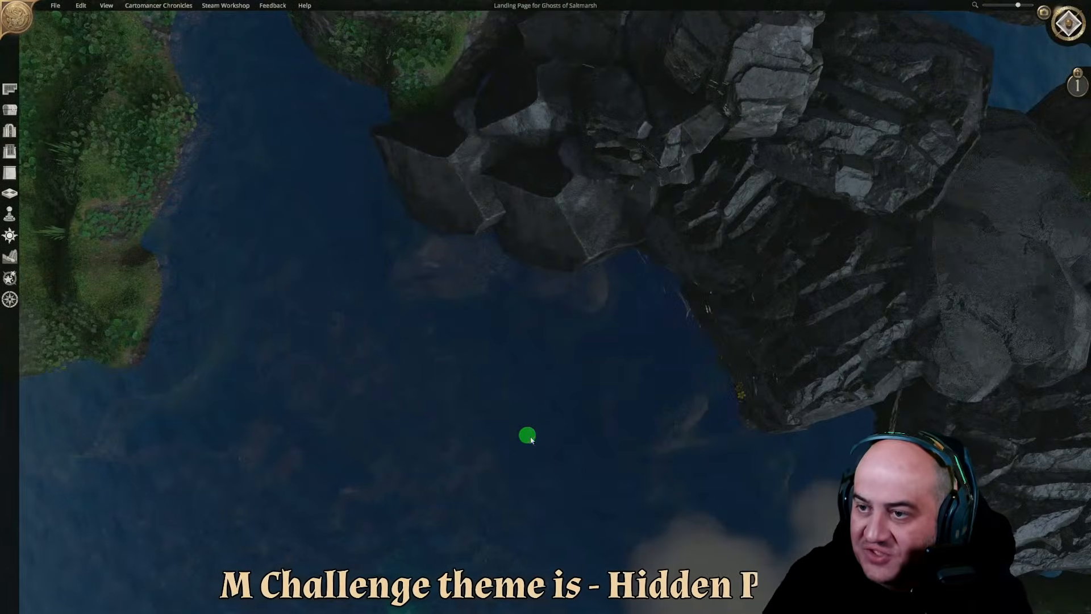
Examine the Saltmarsh map's rocky coast, sea and wooden cabin in a tilted overview
{"action": "middle_click_drag", "start_coordinate": [524, 432], "coordinate": [702, 202]}
{"action": "scroll", "coordinate": [665, 234], "scroll_direction": "down", "scroll_amount": 3}
{"action": "middle_click_drag", "start_coordinate": [665, 234], "coordinate": [755, 209]}
{"action": "scroll", "coordinate": [756, 210], "scroll_direction": "up", "scroll_amount": 2}
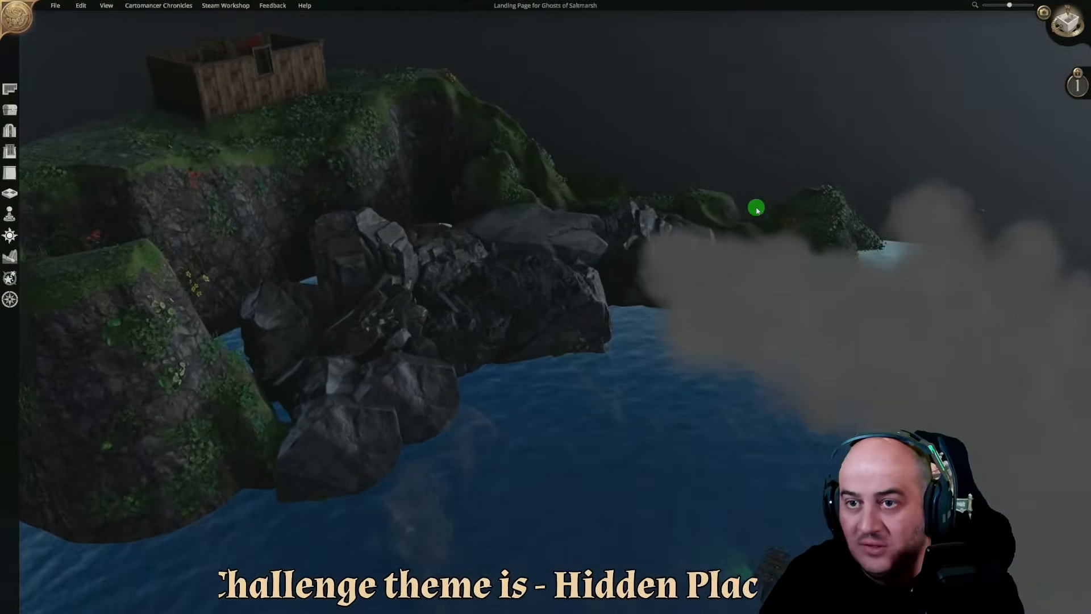
{"action": "middle_click_drag", "start_coordinate": [410, 268], "coordinate": [858, 196]}
Enter the free-flying camera mode and move into the cabin to view the desk, note and window
{"action": "left_click", "coordinate": [1043, 13]}
{"action": "key", "text": "w"}
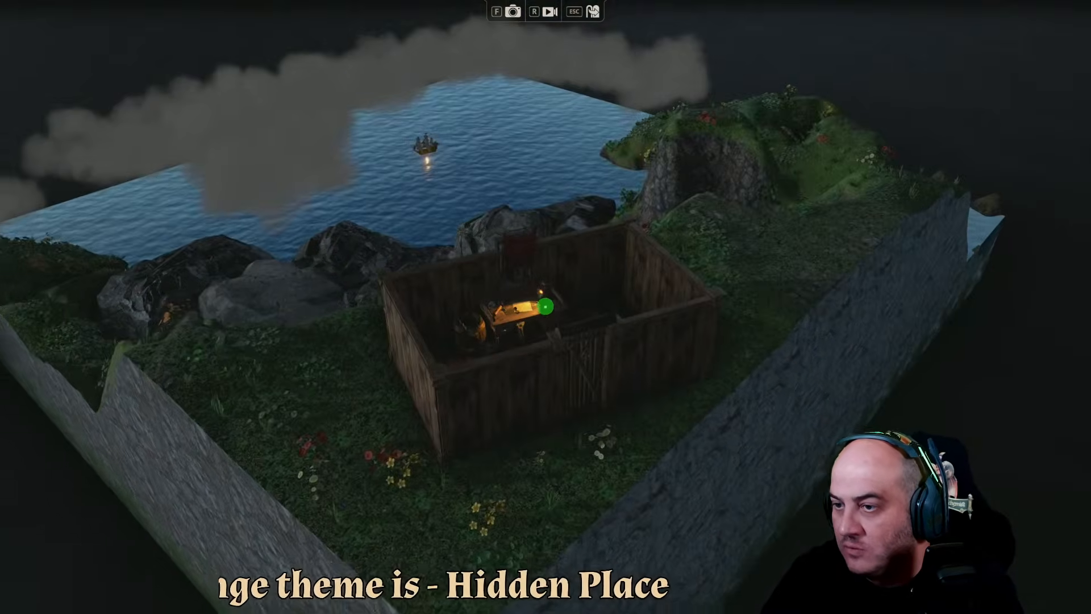
{"action": "key", "text": "w"}
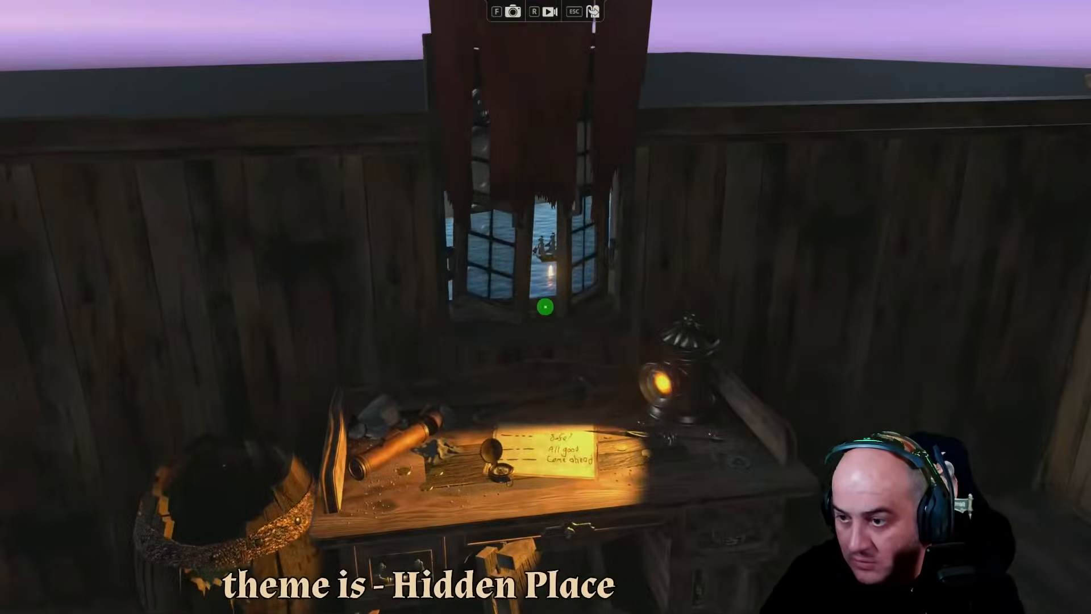
Examine the cabin's open window with the ship at sea, framed above the lantern-lit desk, from several distances and angles
{"action": "key", "text": "w"}
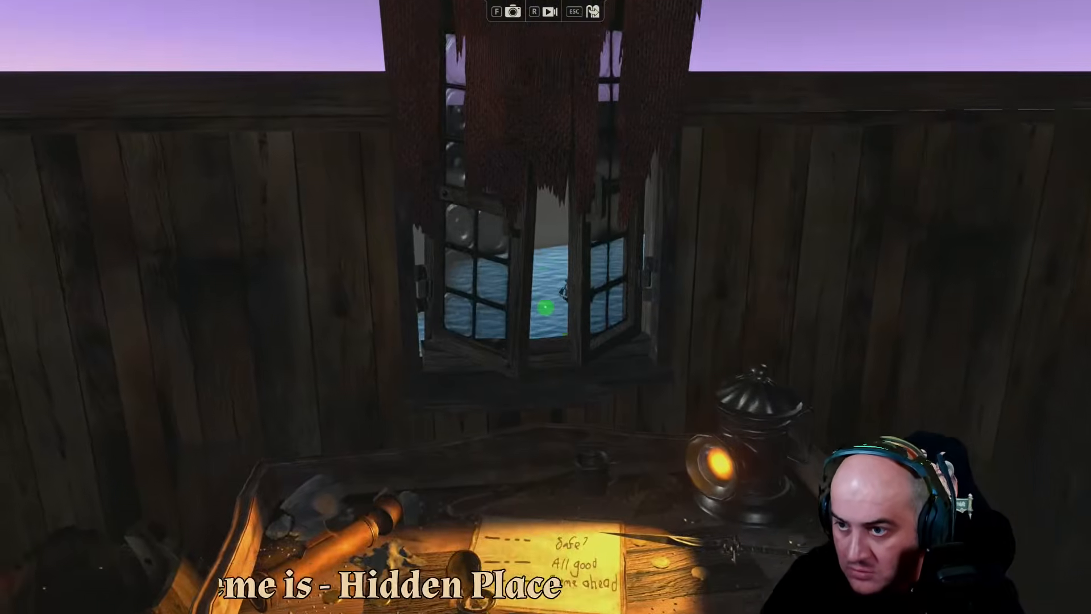
{"action": "key", "text": "s"}
{"action": "key", "text": "w"}
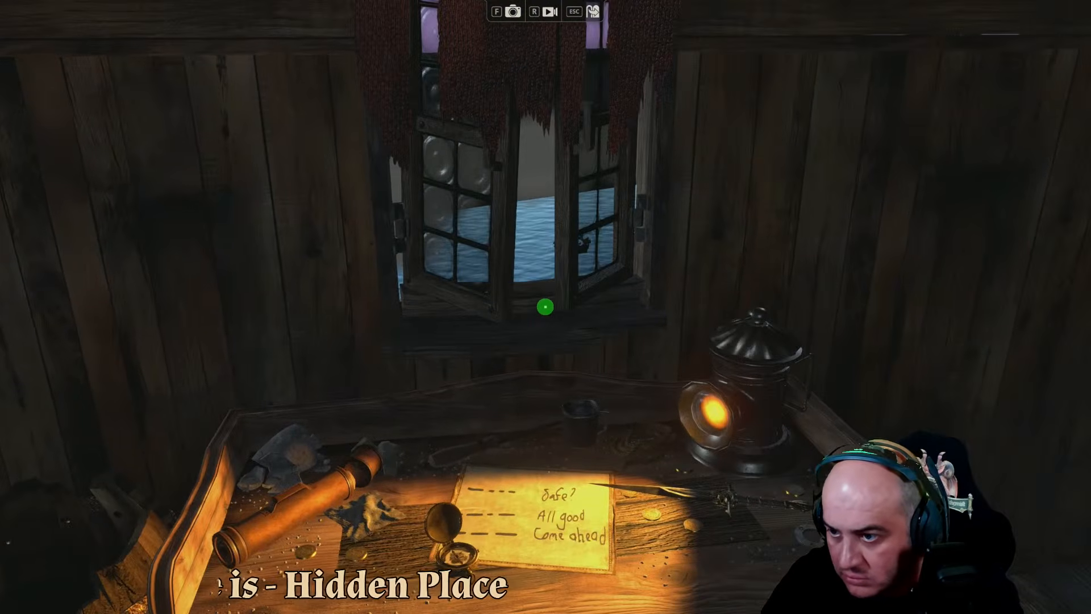
{"action": "key", "text": "w"}
{"action": "key", "text": "a"}
{"action": "key", "text": "d"}
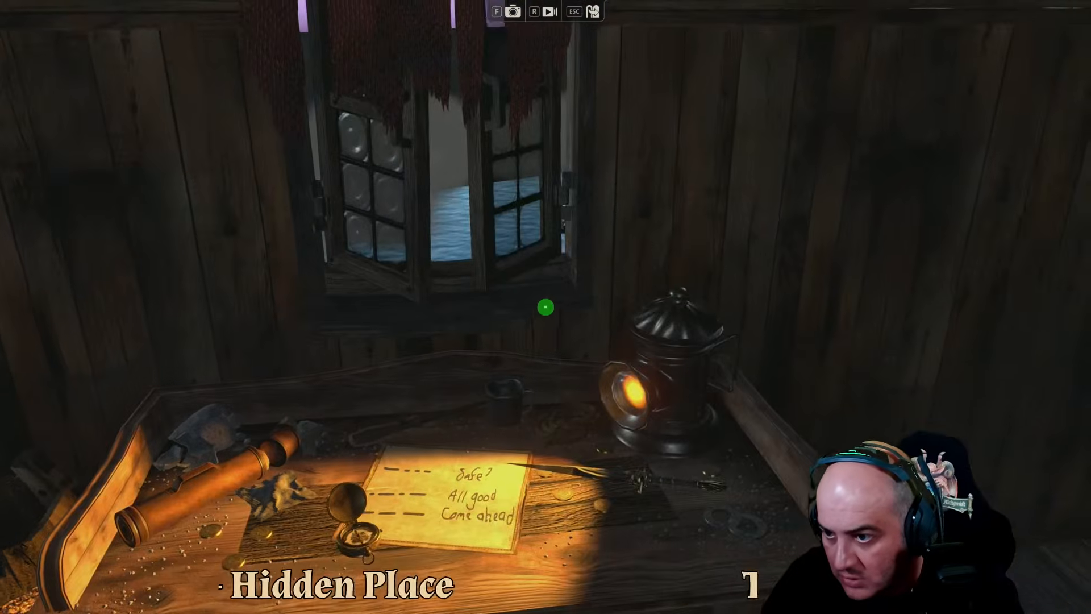
{"action": "key", "text": "s"}
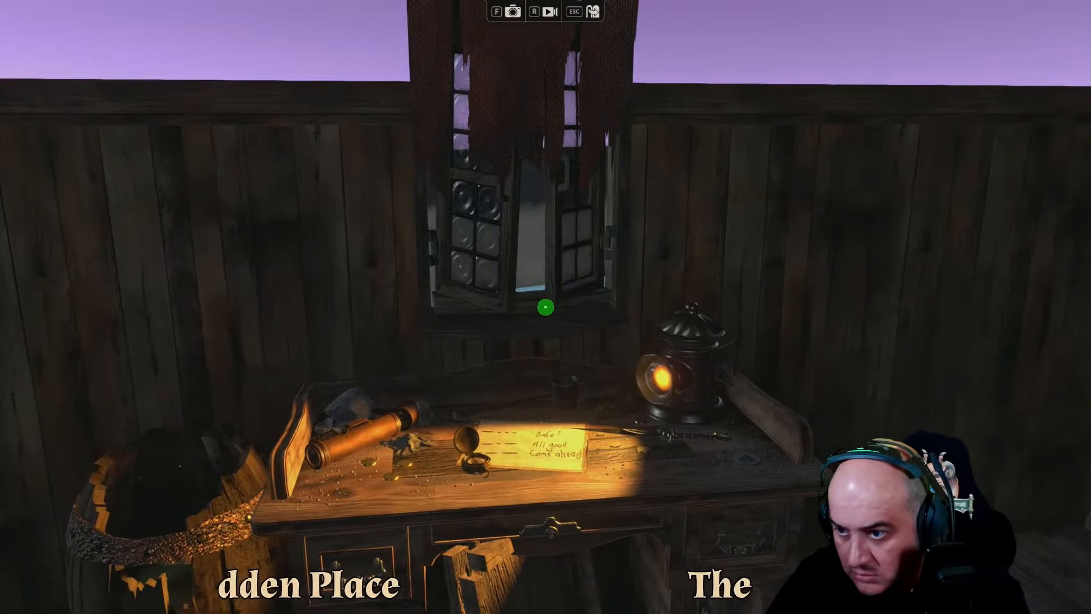
{"action": "key", "text": "w"}
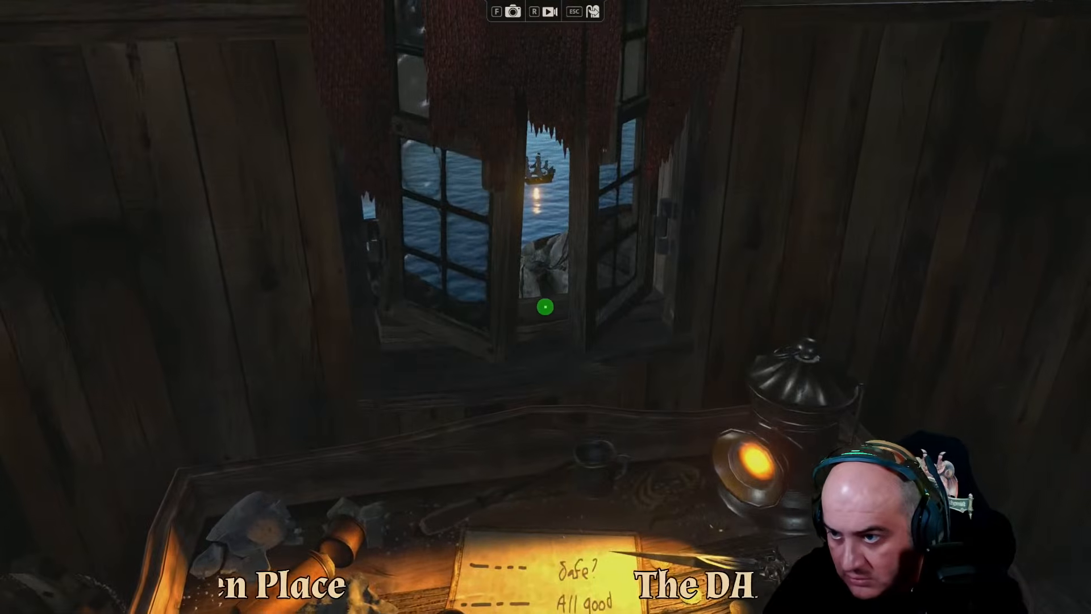
{"action": "key", "text": "d"}
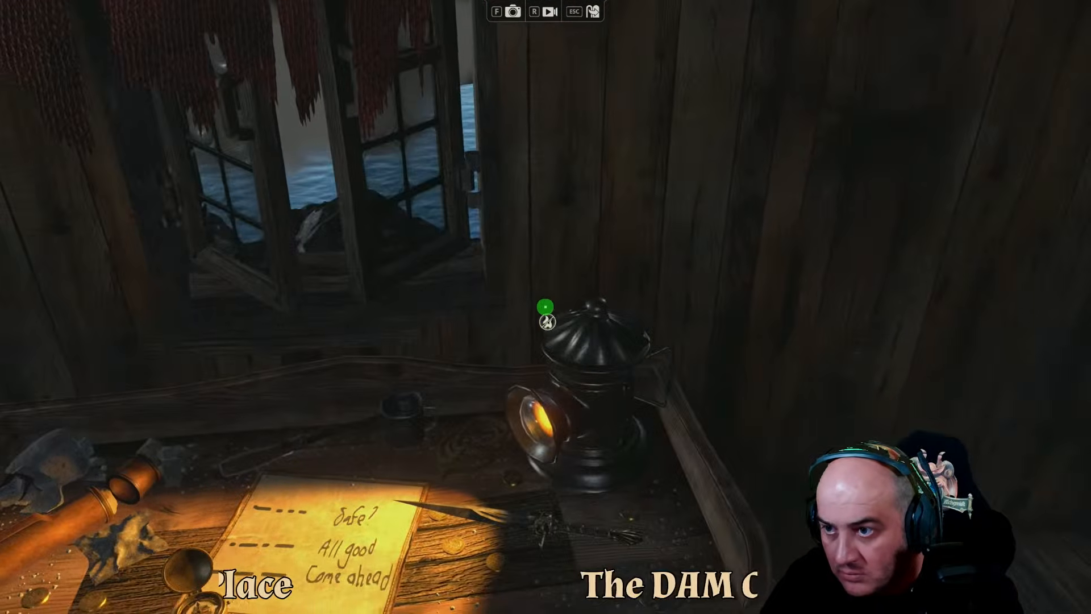
{"action": "key", "text": "a"}
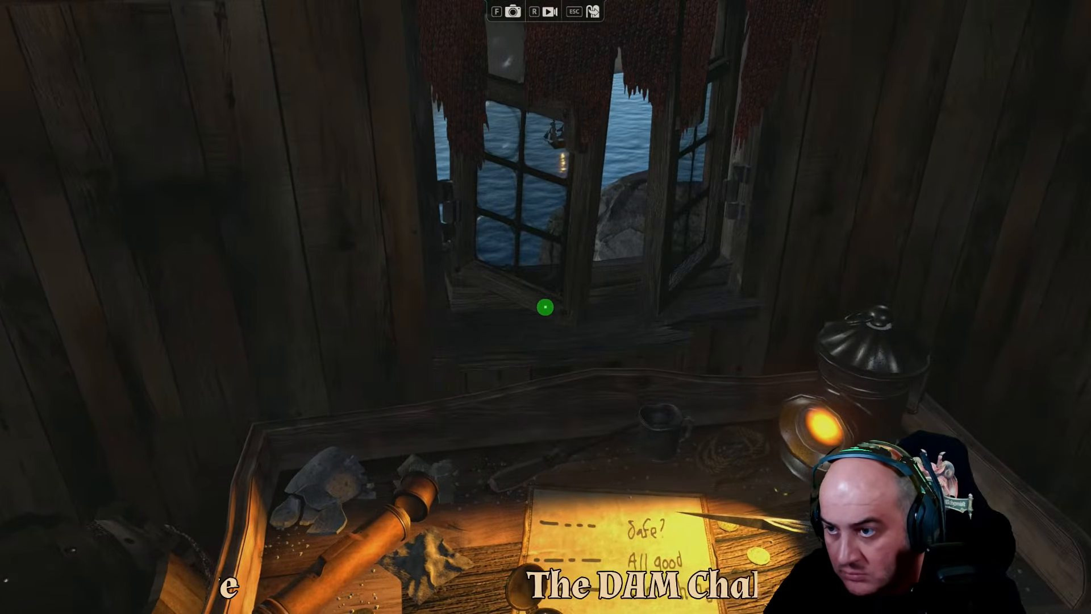
{"action": "key", "text": "d"}
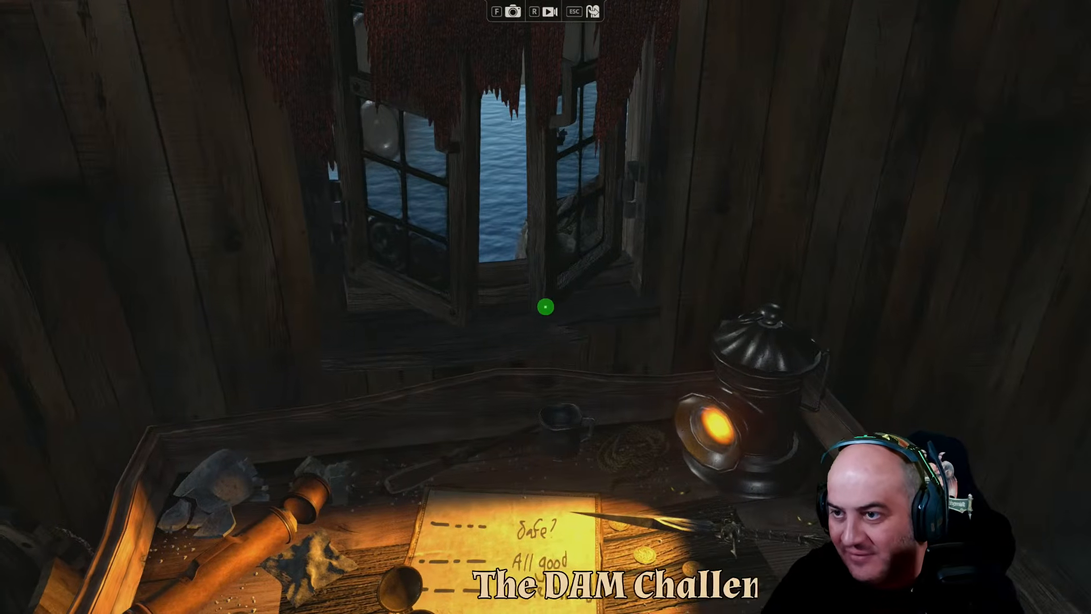
{"action": "key", "text": "s"}
{"action": "key", "text": "a"}
{"action": "key", "text": "d"}
{"action": "key", "text": "w"}
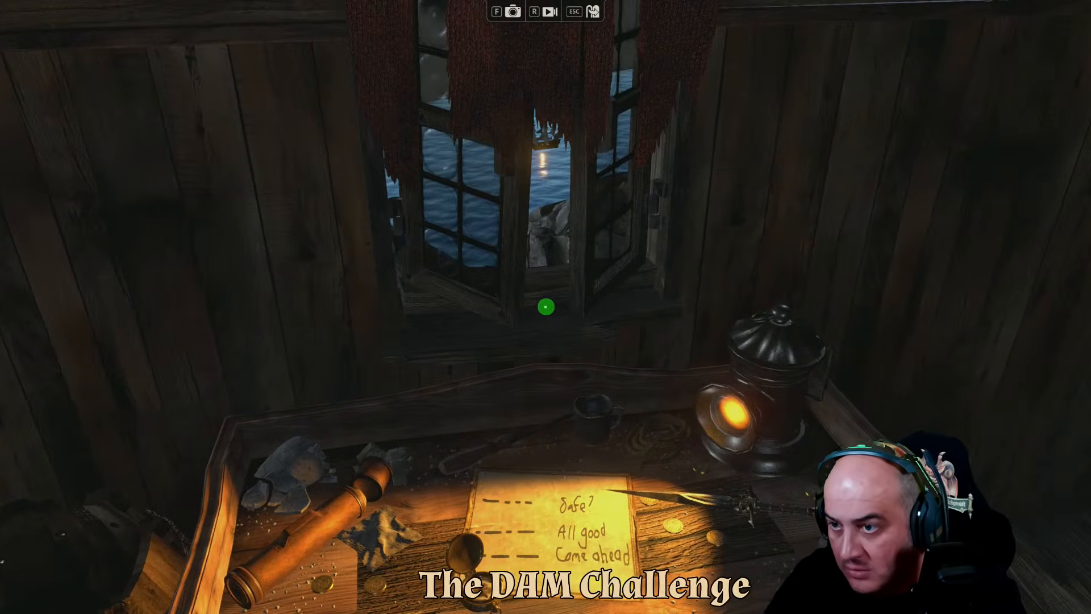
Inspect the desk's lantern, dagger and note, and view the cabin interior and sea from above the walls
{"action": "key", "text": "w"}
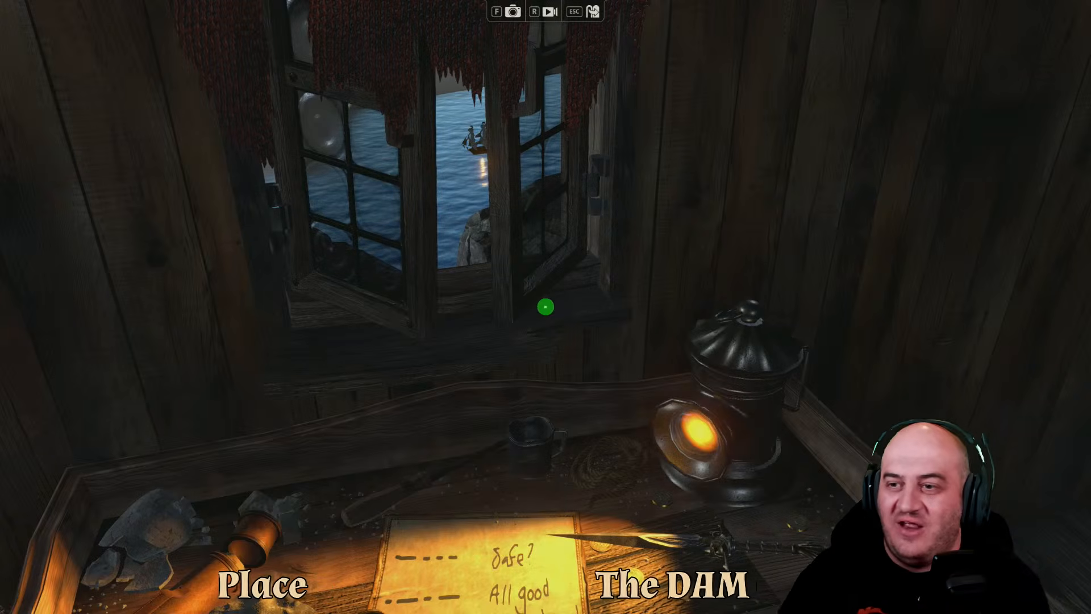
{"action": "key", "text": "w"}
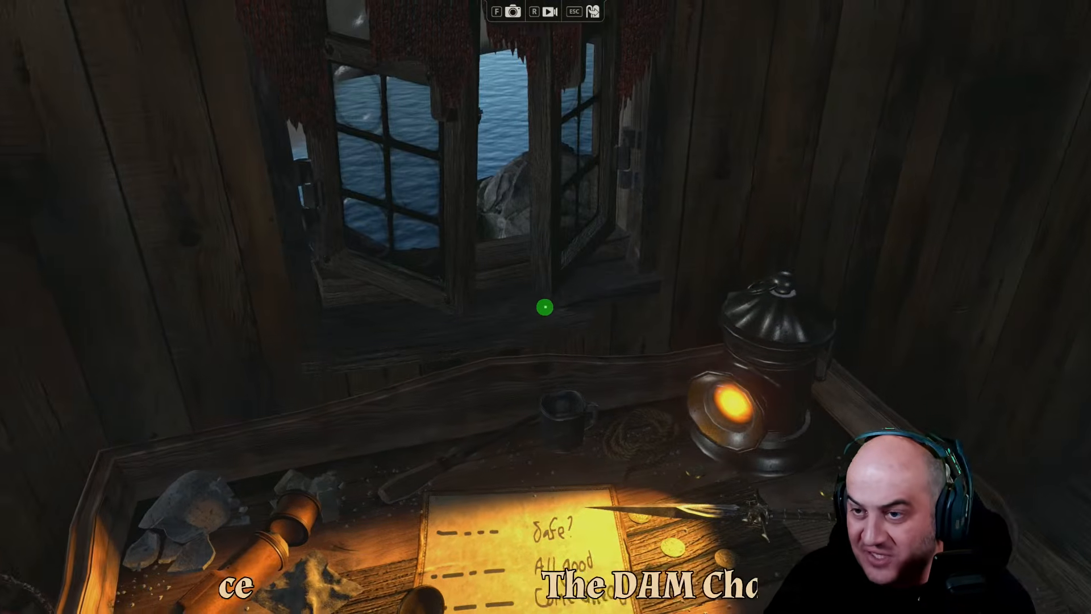
{"action": "key", "text": "s"}
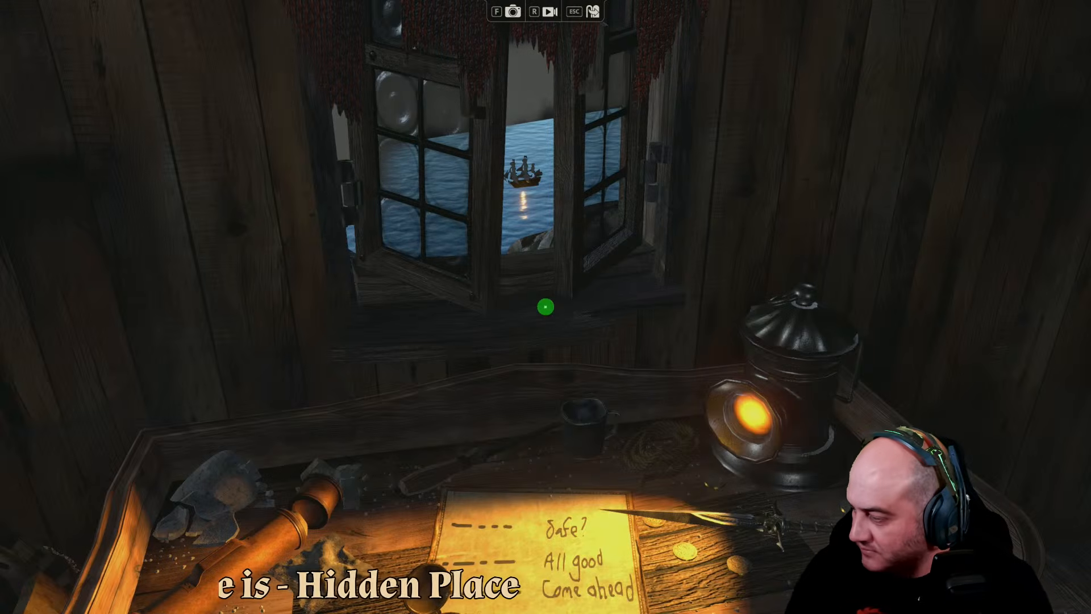
{"action": "key", "text": "s"}
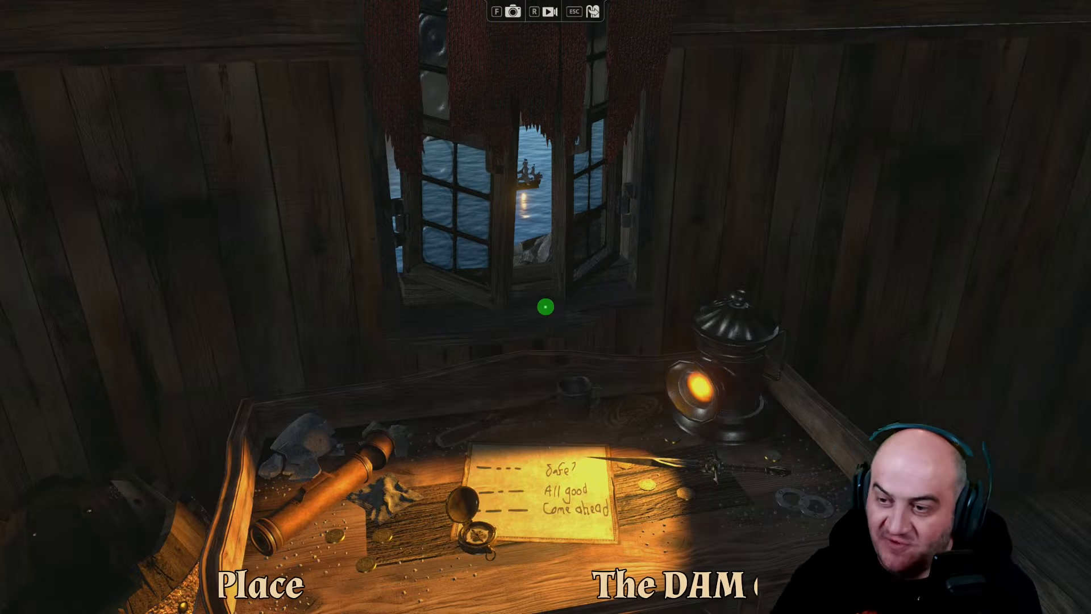
{"action": "key", "text": "w"}
{"action": "key", "text": "w"}
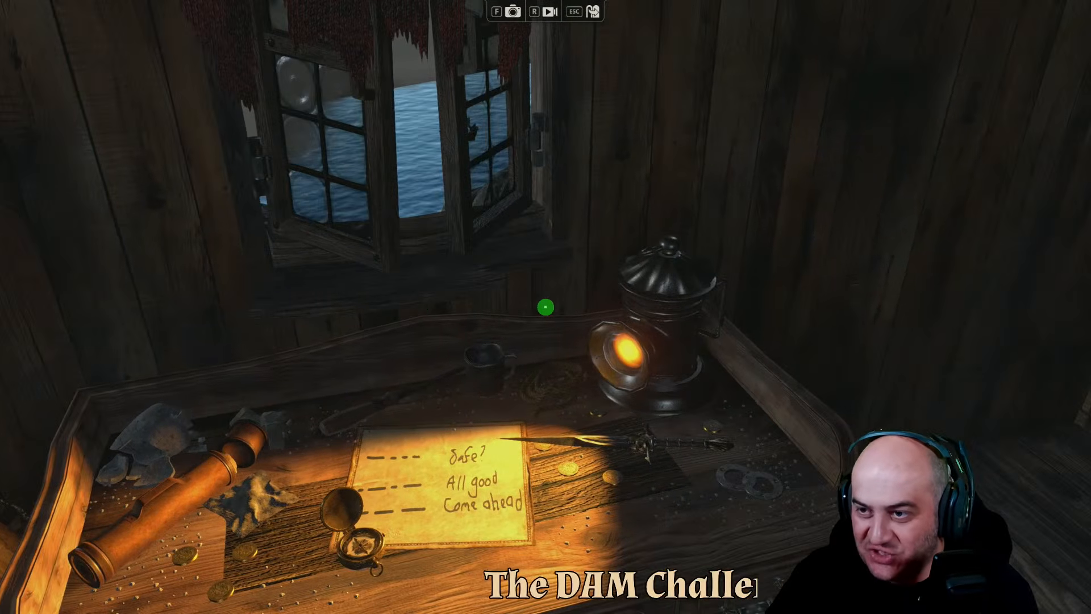
{"action": "key", "text": "s"}
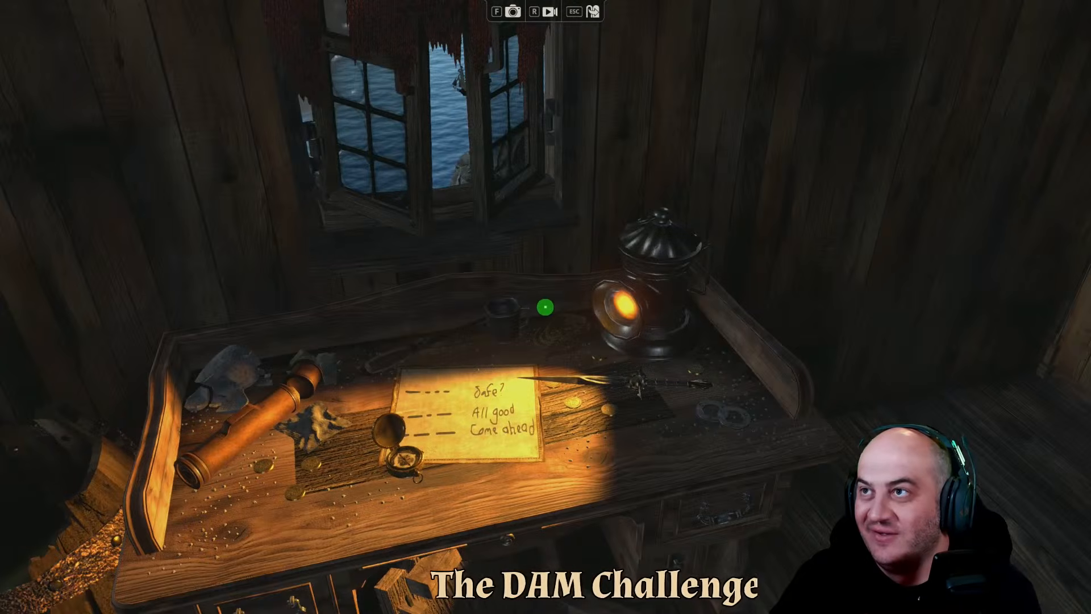
{"action": "key", "text": "space"}
{"action": "key", "text": "space"}
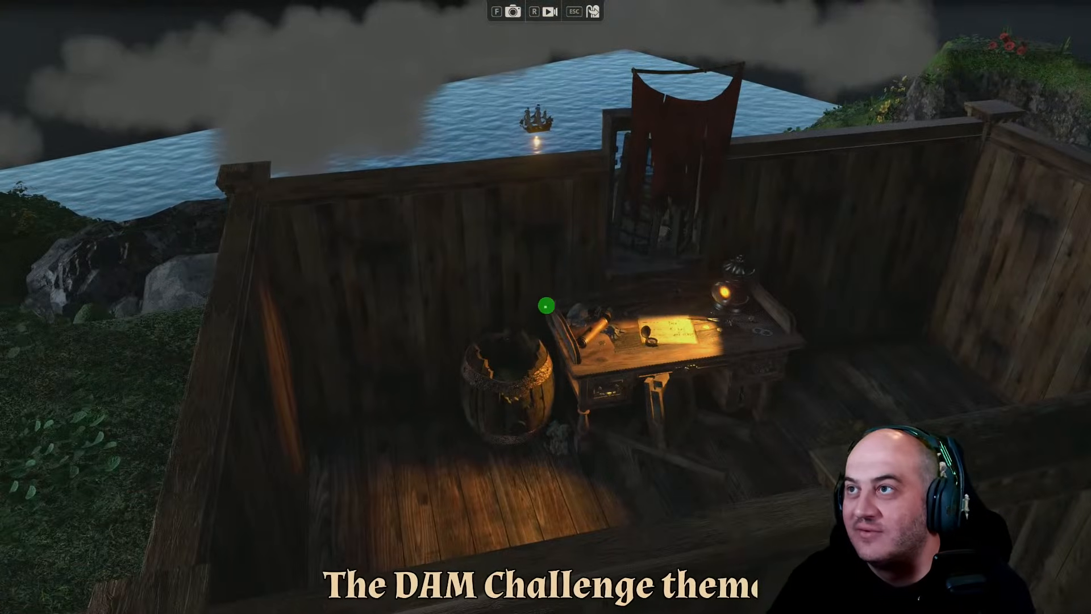
{"action": "key", "text": "w"}
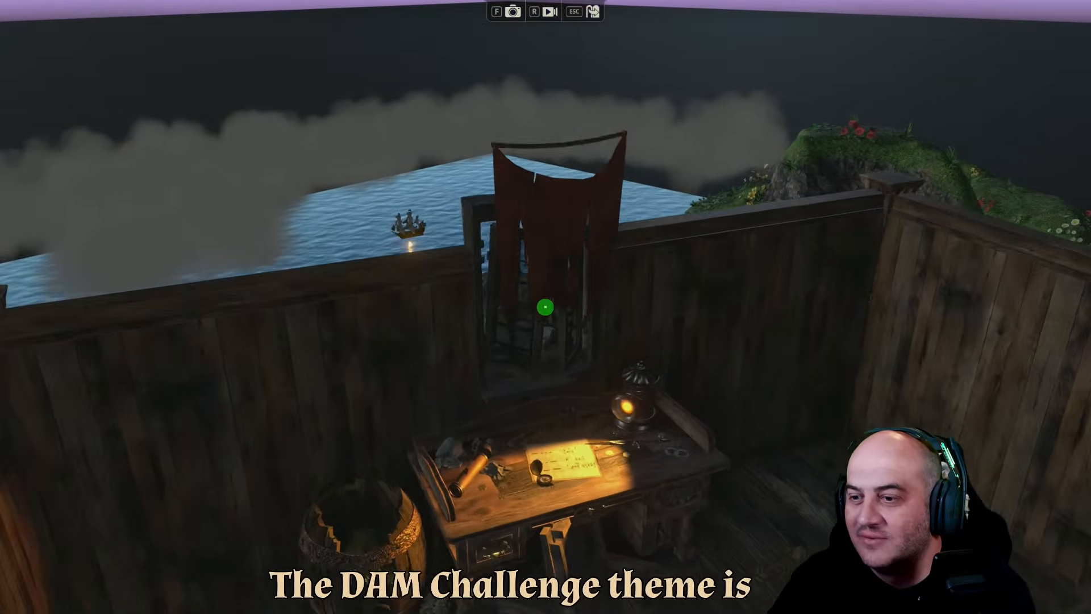
View the desk close up, covering the spyglass, compass, coins and handwritten note with the window behind
{"action": "key", "text": "w"}
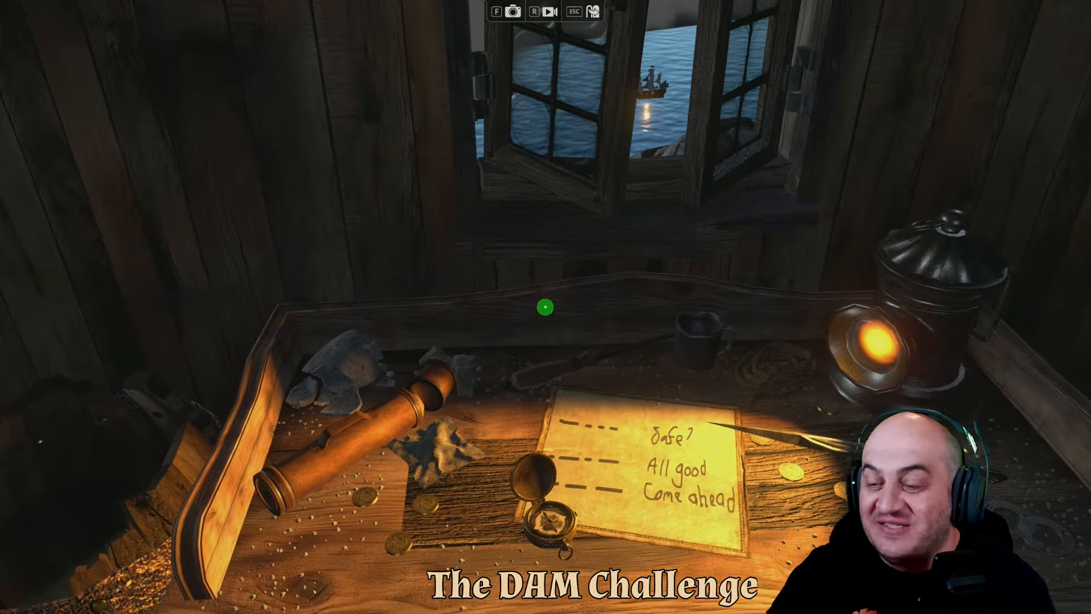
{"action": "key", "text": "d"}
{"action": "key", "text": "a"}
{"action": "key", "text": "d"}
{"action": "key", "text": "a"}
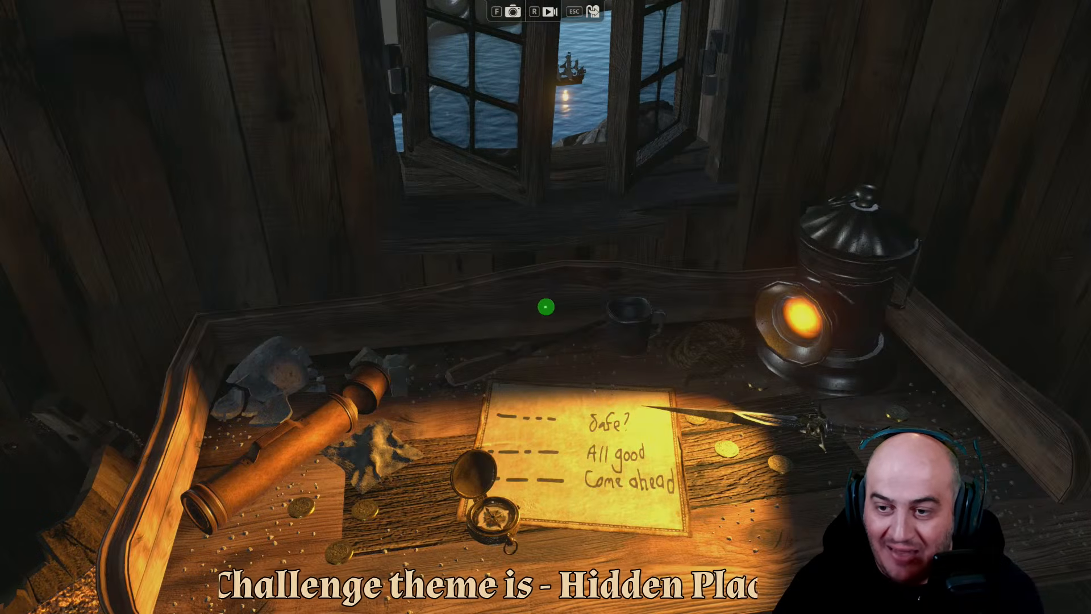
{"action": "key", "text": "s"}
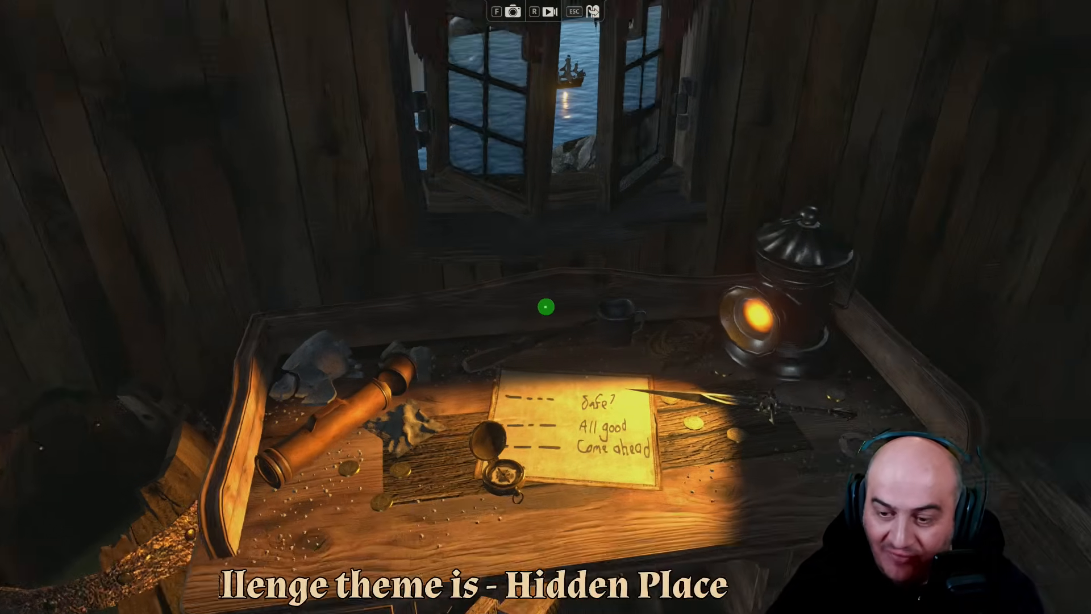
{"action": "key", "text": "w"}
{"action": "key", "text": "d"}
{"action": "key", "text": "a"}
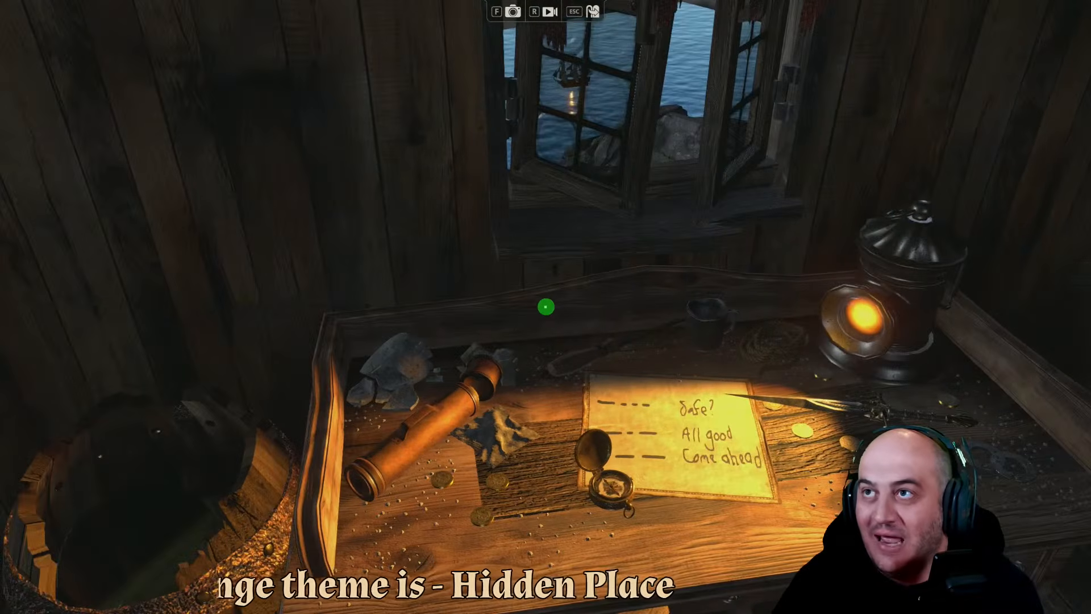
{"action": "key", "text": "d"}
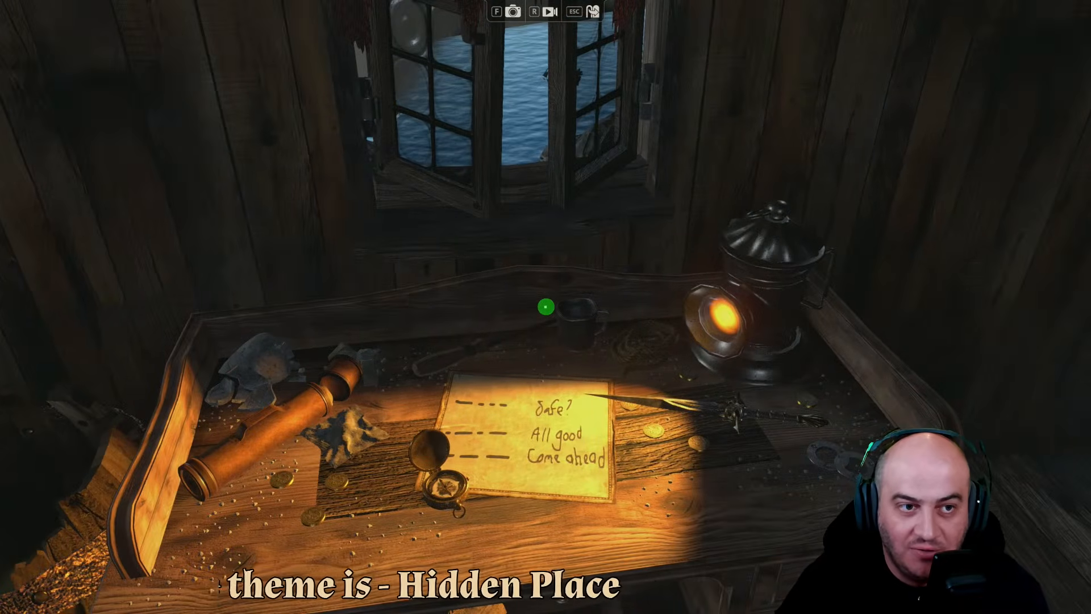
{"action": "key", "text": "a"}
{"action": "key", "text": "d"}
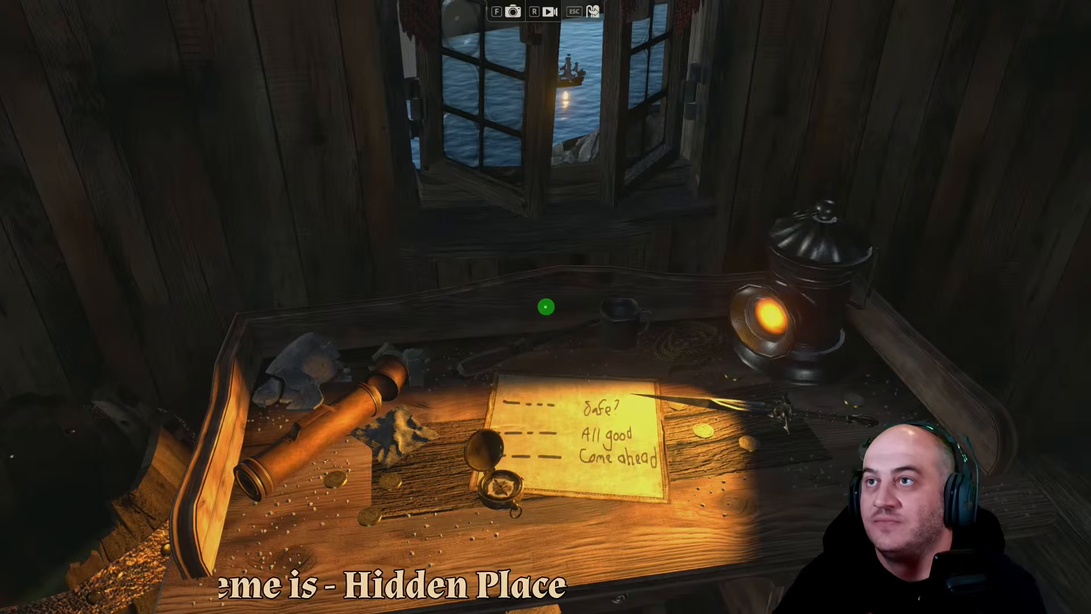
Survey the cabin's surroundings from above, covering the coastal rocks, grassy cliff, clouds and distant ship
{"action": "key", "text": "s"}
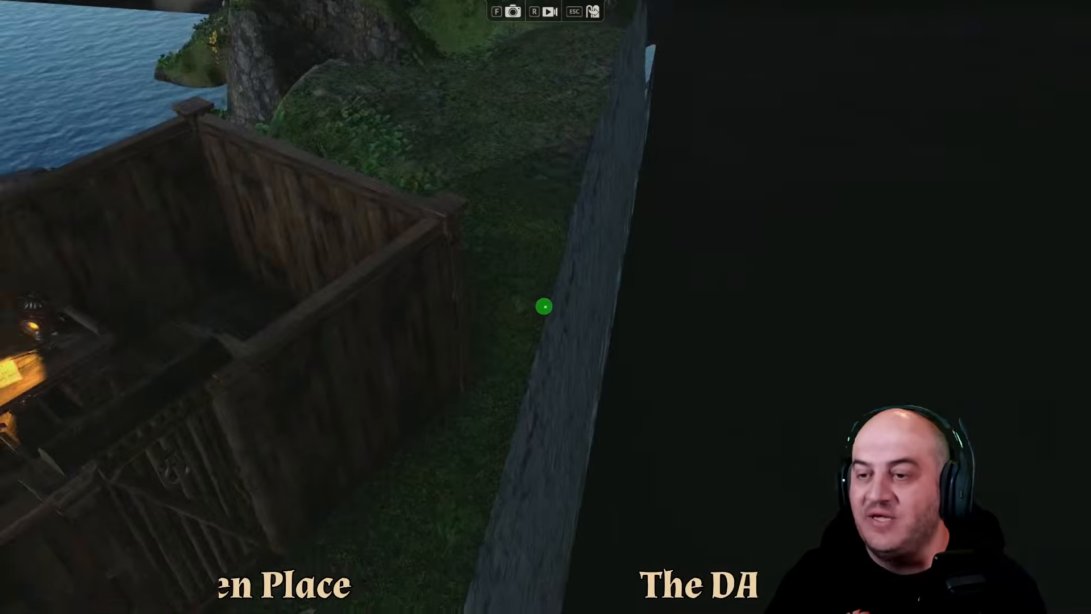
{"action": "key", "text": "w"}
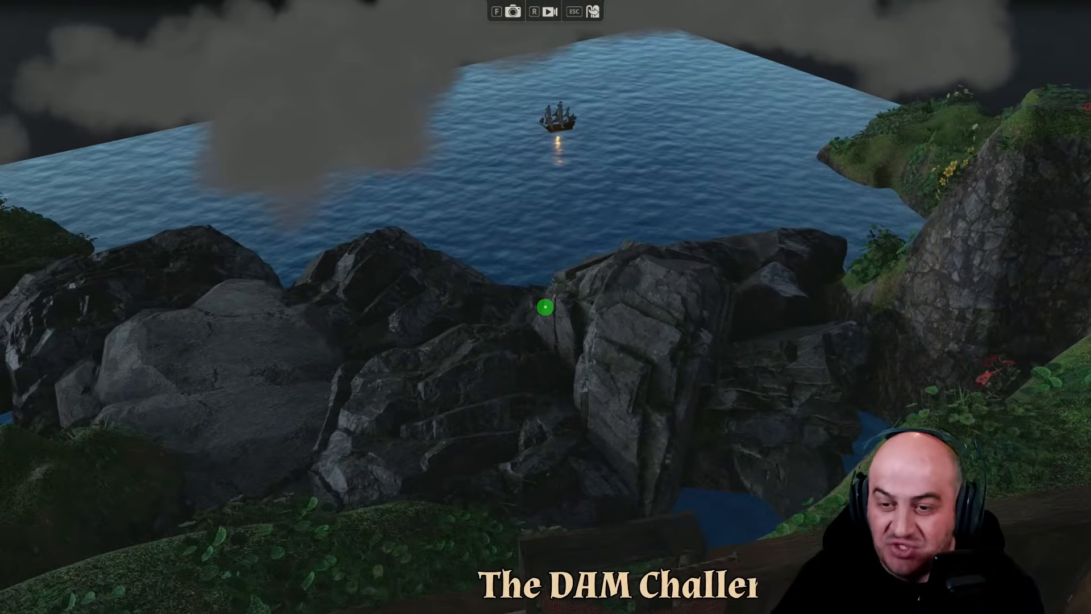
{"action": "key", "text": "d"}
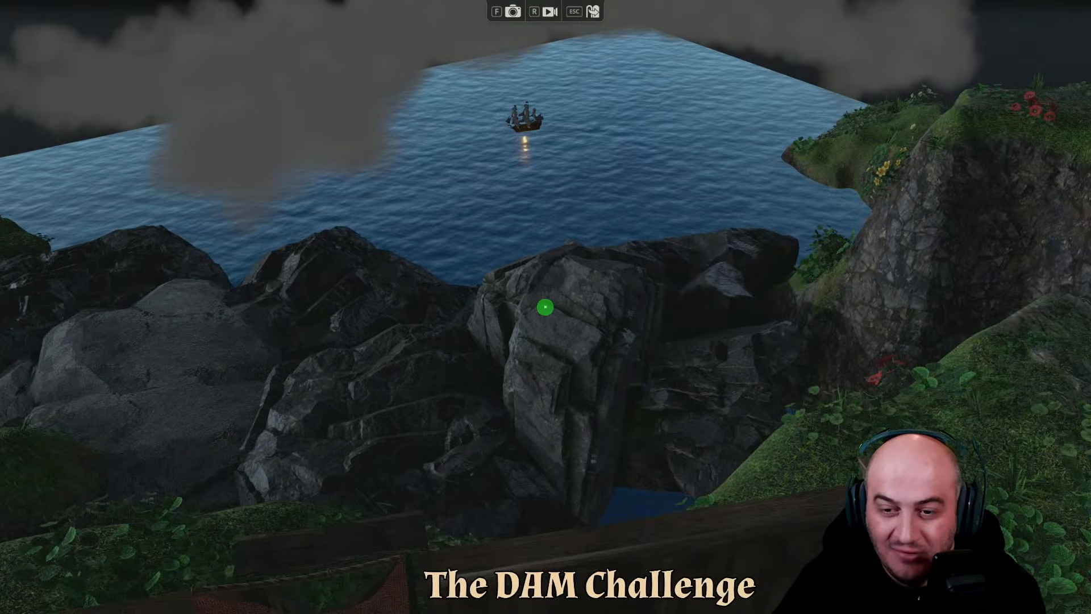
{"action": "key", "text": "s"}
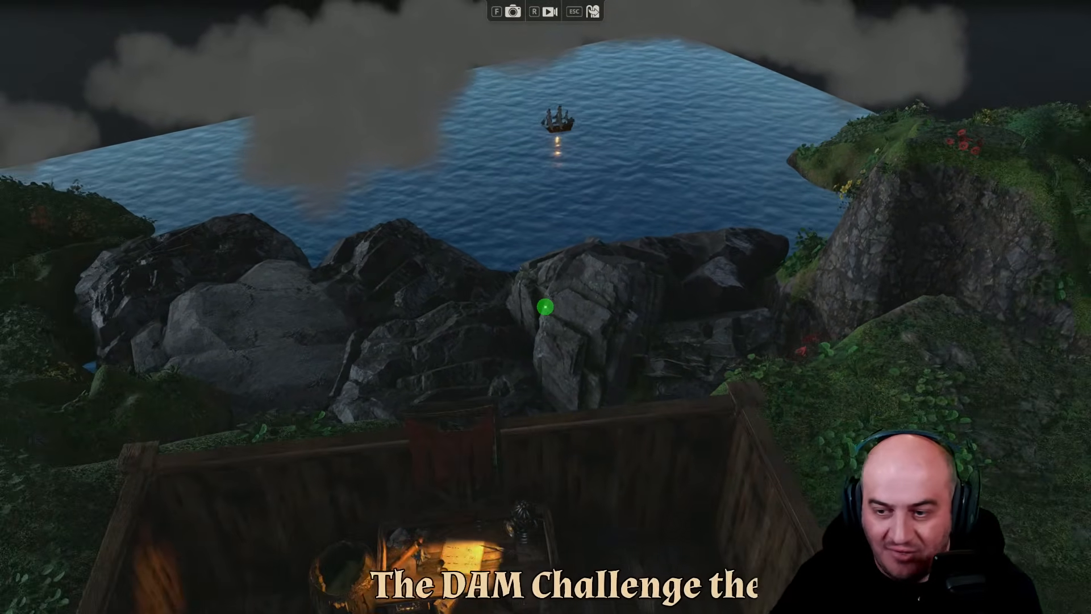
{"action": "key", "text": "w"}
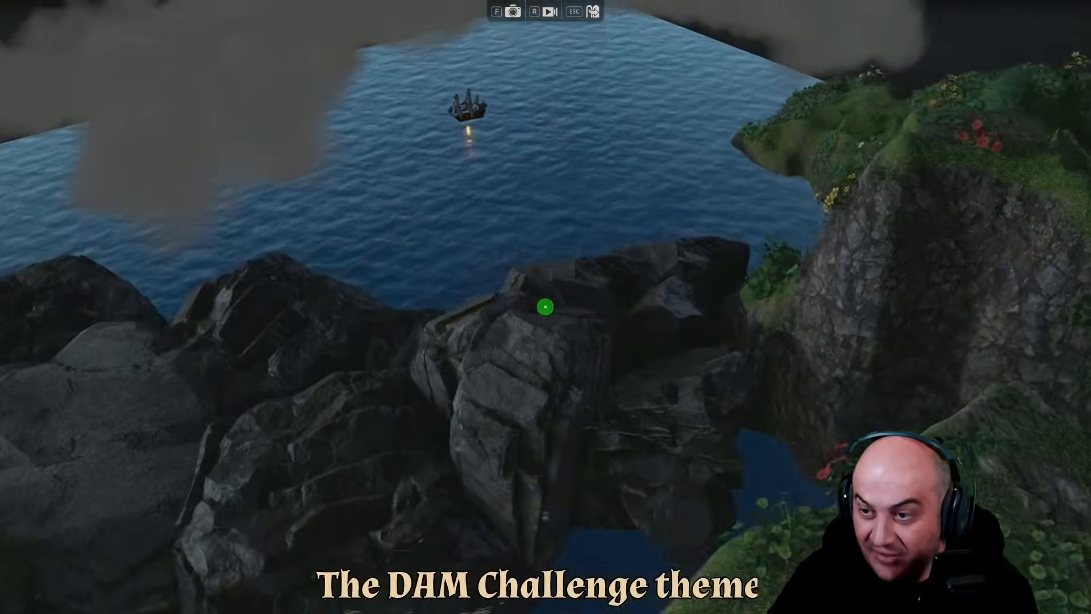
{"action": "key", "text": "d"}
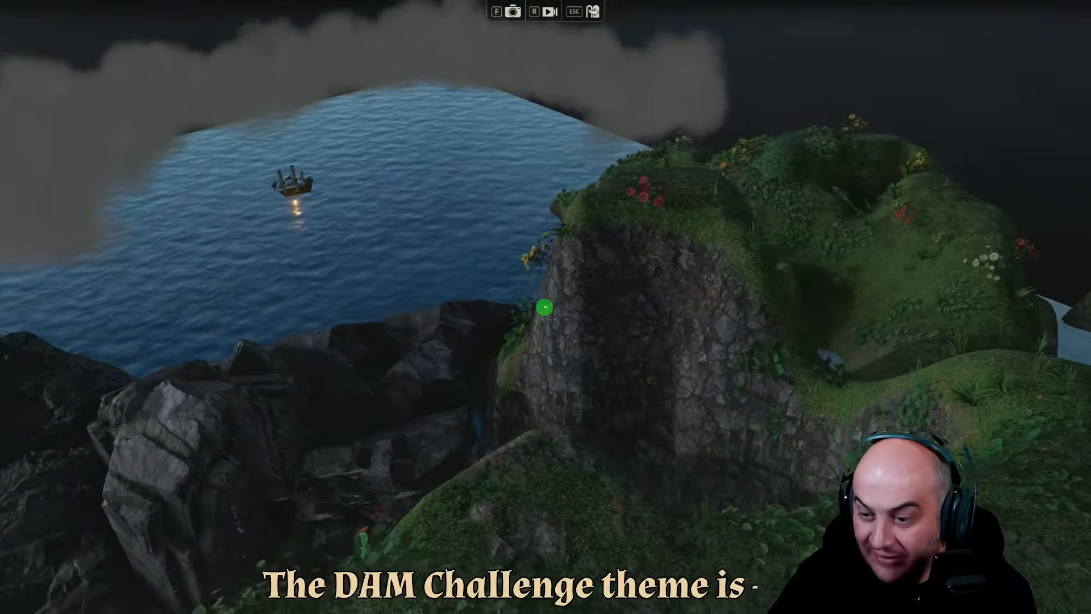
{"action": "key", "text": "a"}
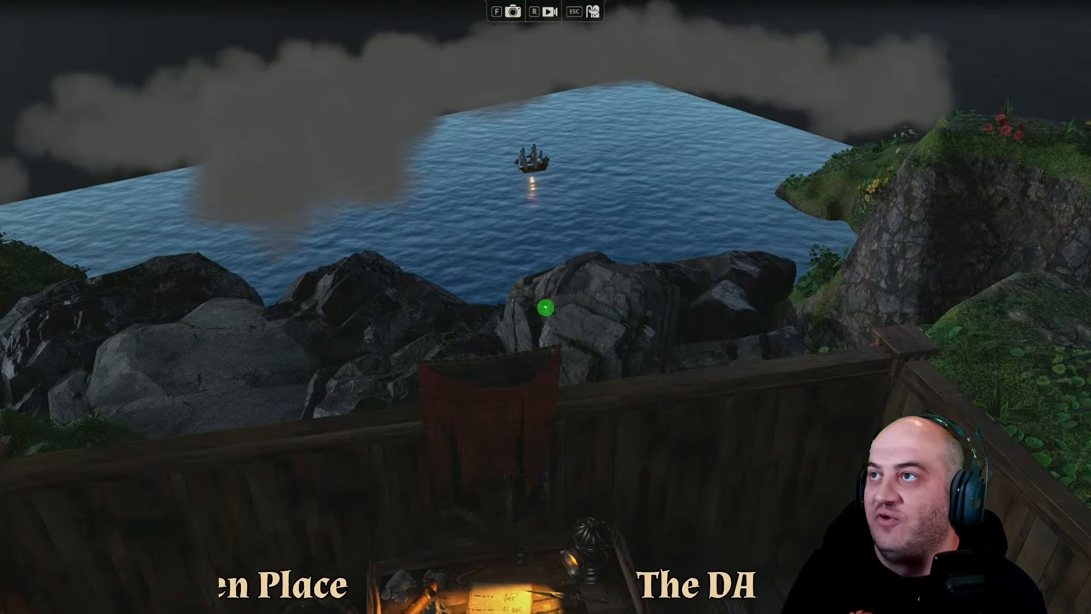
{"action": "key", "text": "d"}
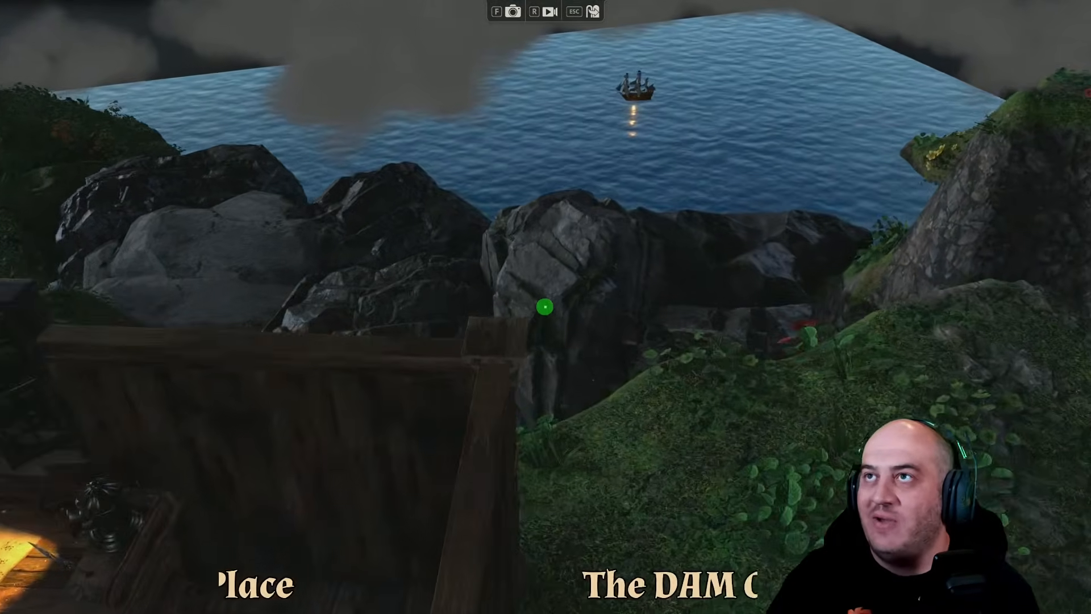
{"action": "key", "text": "w"}
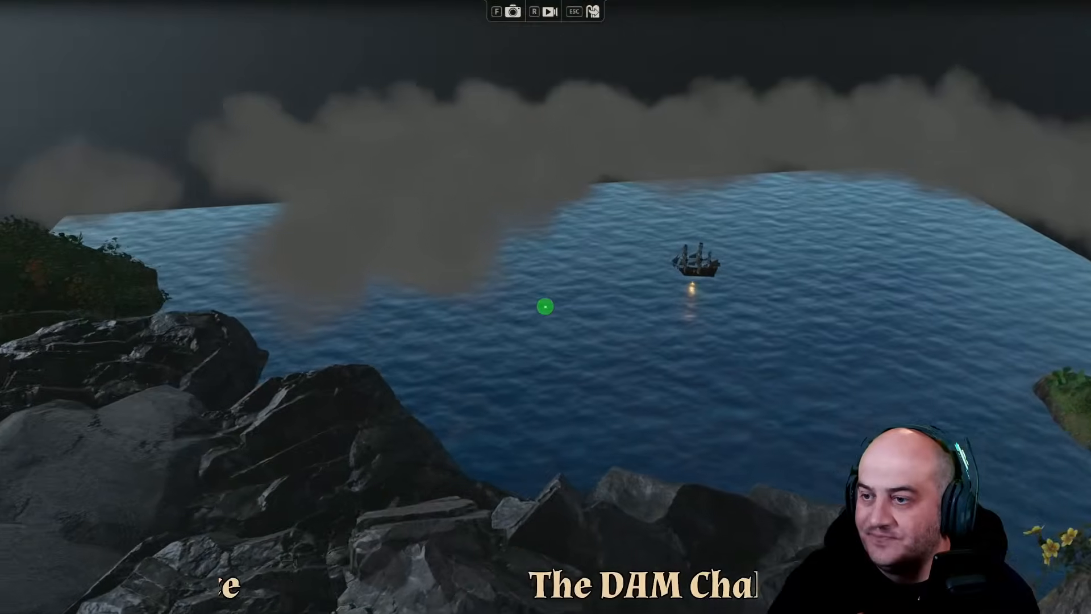
{"action": "key", "text": "s"}
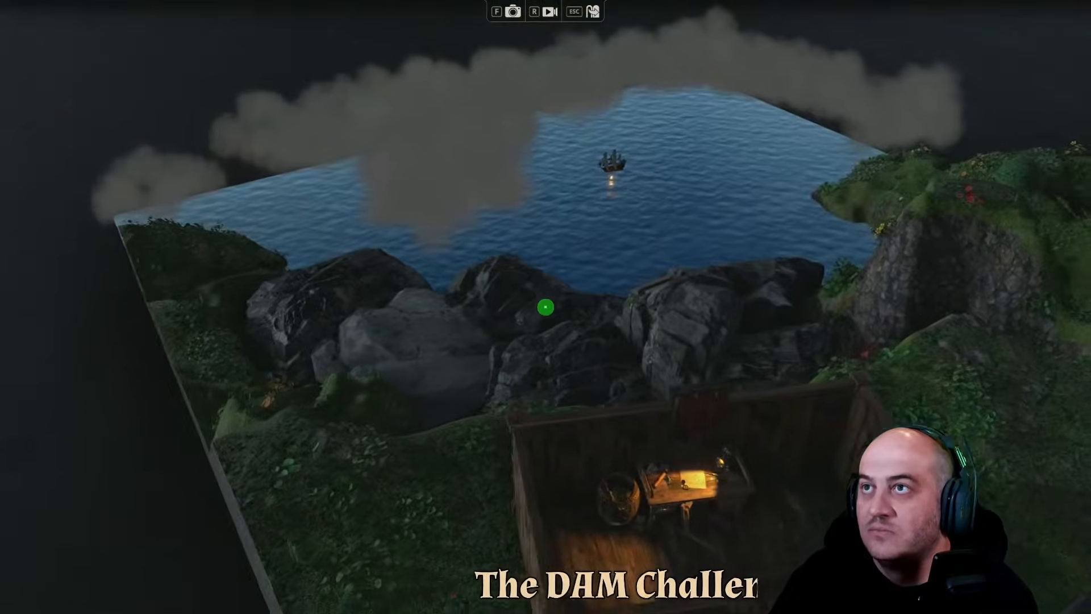
{"action": "key", "text": "d"}
{"action": "key", "text": "w"}
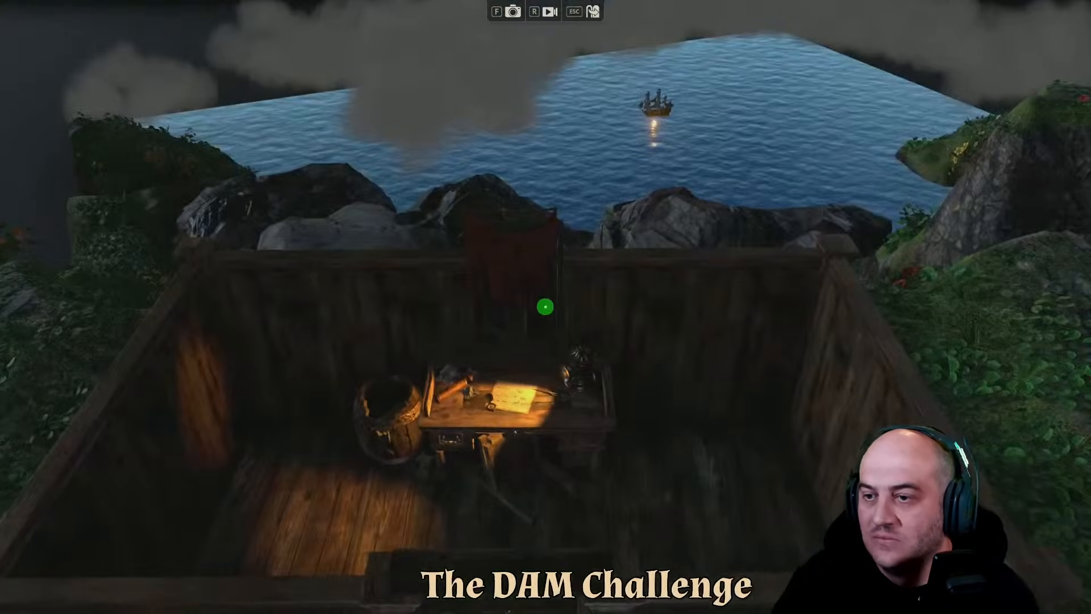
{"action": "key", "text": "a"}
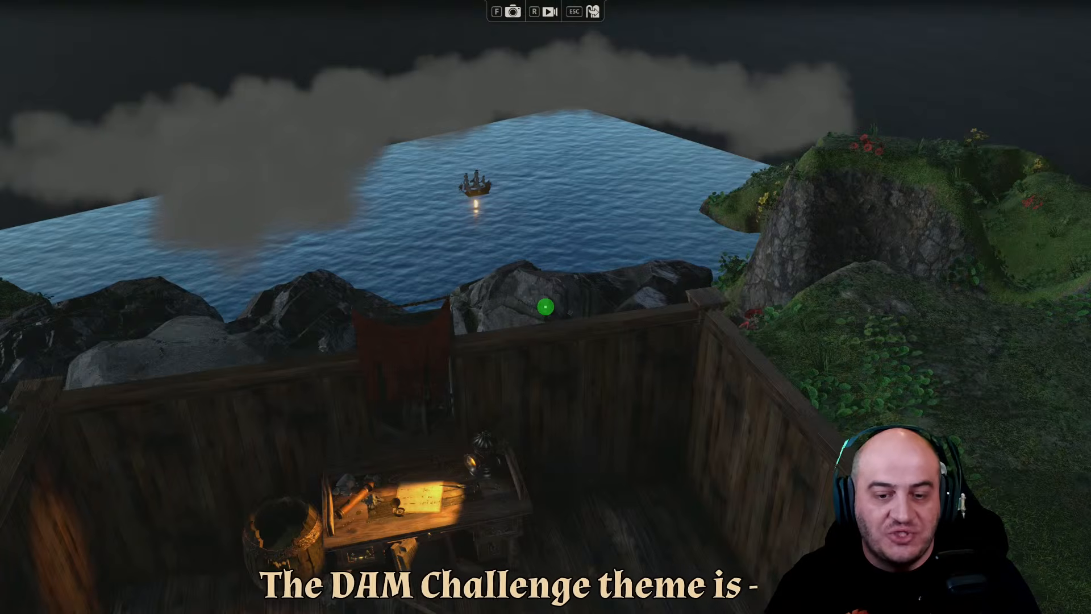
Survey the roofless cabin from above together with the surrounding rocks, grassy cliff and ship at sea
{"action": "key", "text": "a"}
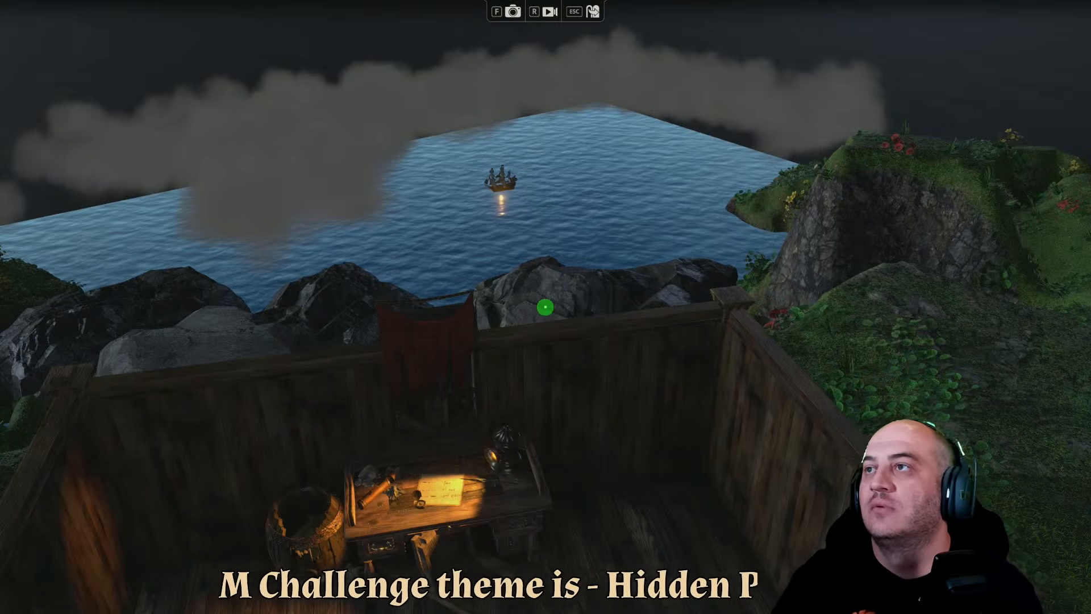
{"action": "key", "text": "d"}
{"action": "key", "text": "a"}
{"action": "key", "text": "s"}
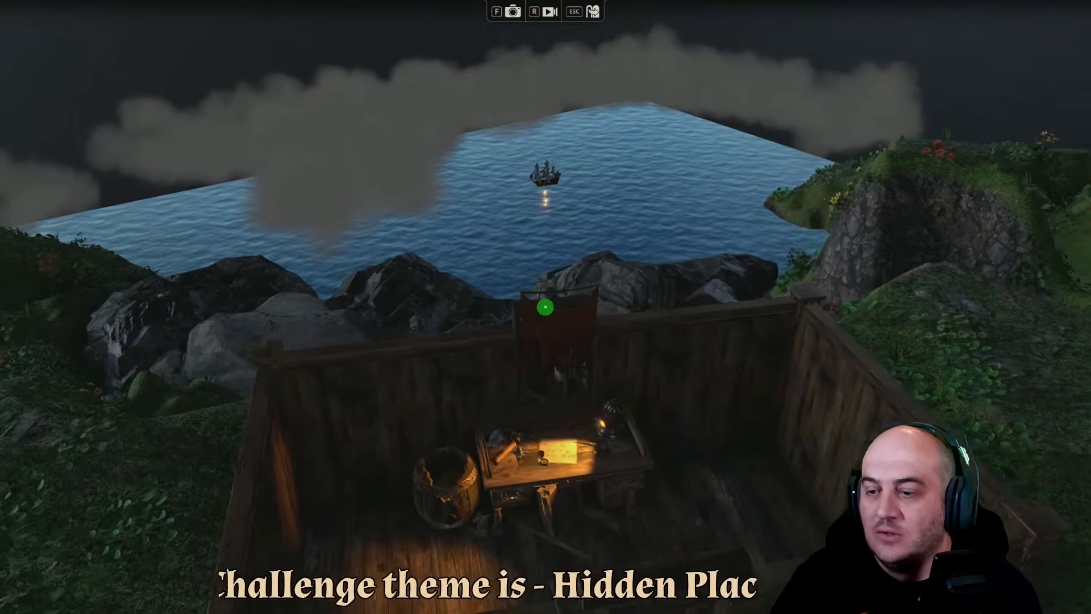
{"action": "key", "text": "s"}
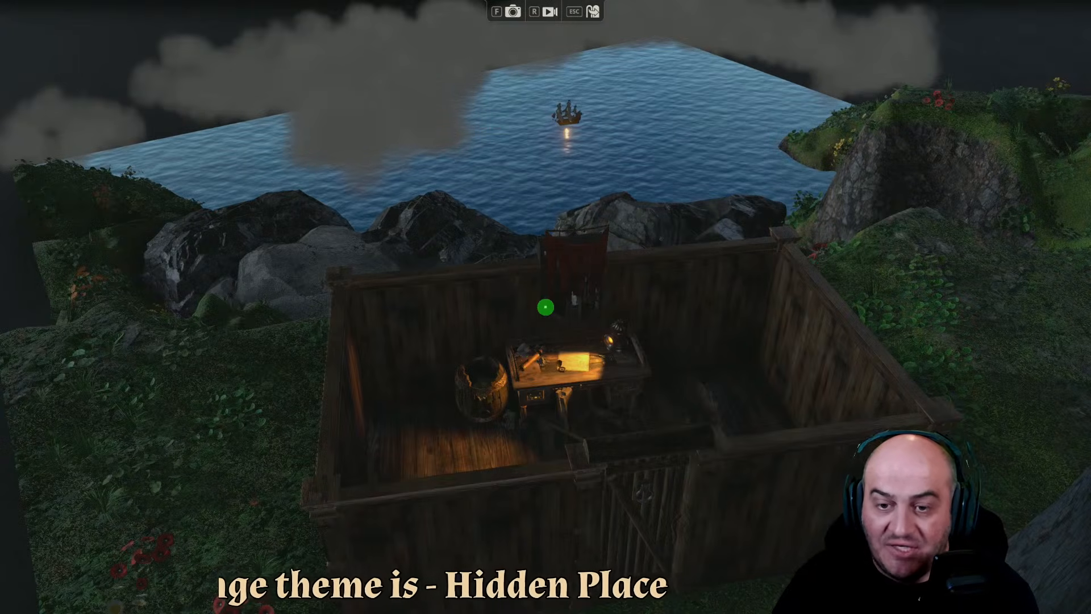
{"action": "key", "text": "d"}
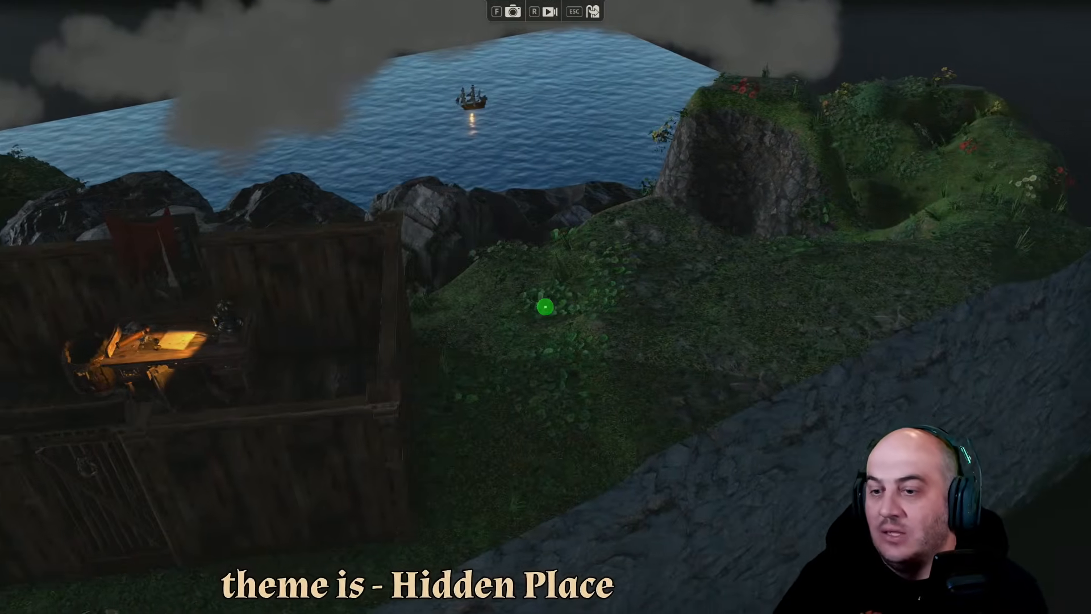
{"action": "key", "text": "a"}
{"action": "key", "text": "w"}
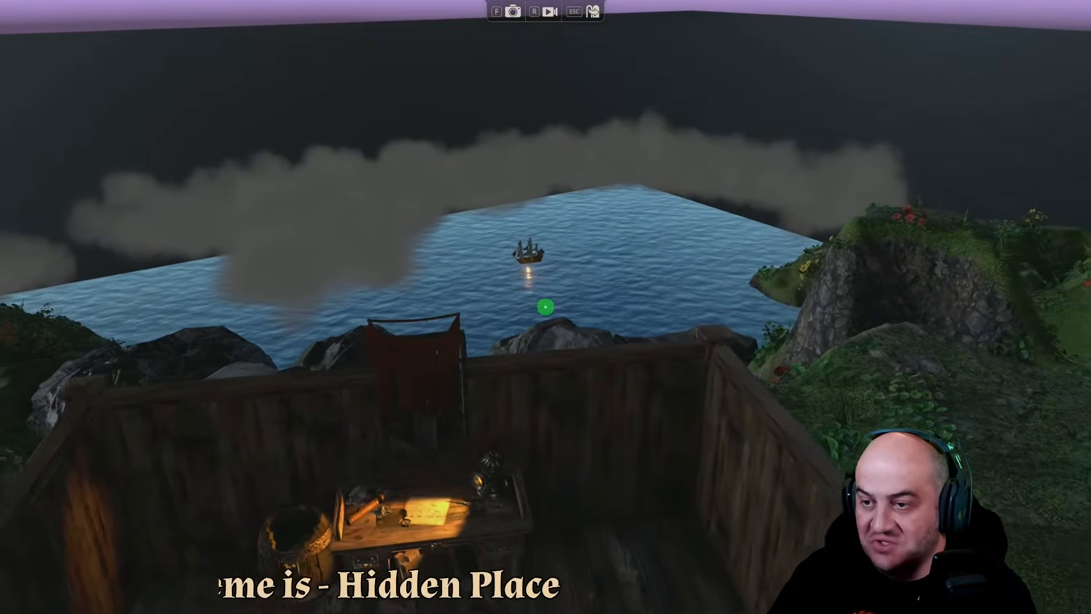
View the cabin's far corner and side wall at closer range, then the coastal rocks beyond the curtained window
{"action": "key", "text": "s"}
{"action": "key", "text": "s"}
{"action": "key", "text": "w"}
{"action": "key", "text": "d"}
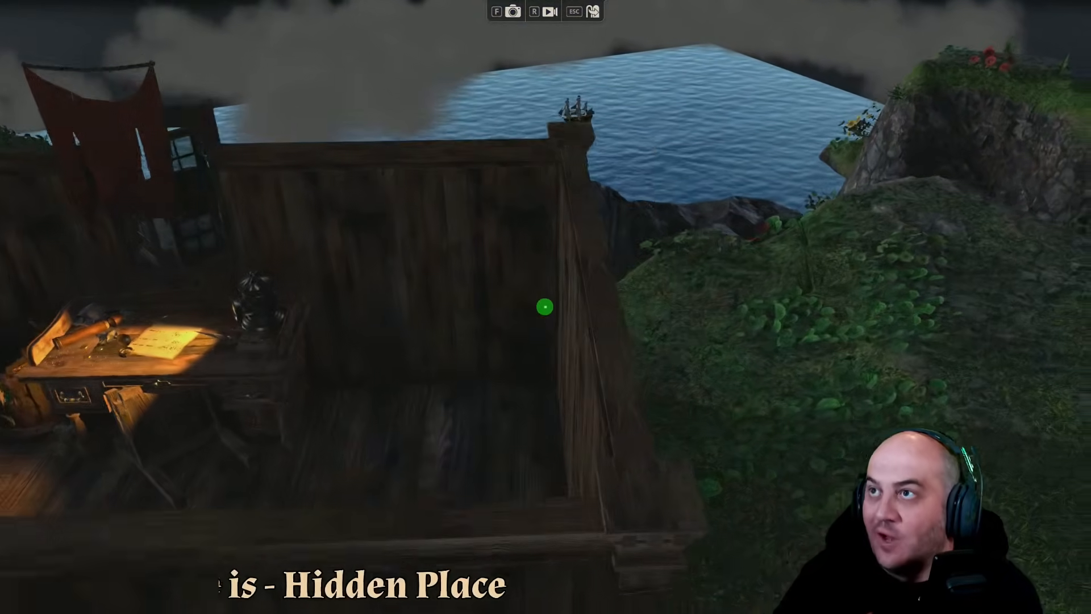
{"action": "key", "text": "w"}
{"action": "key", "text": "a"}
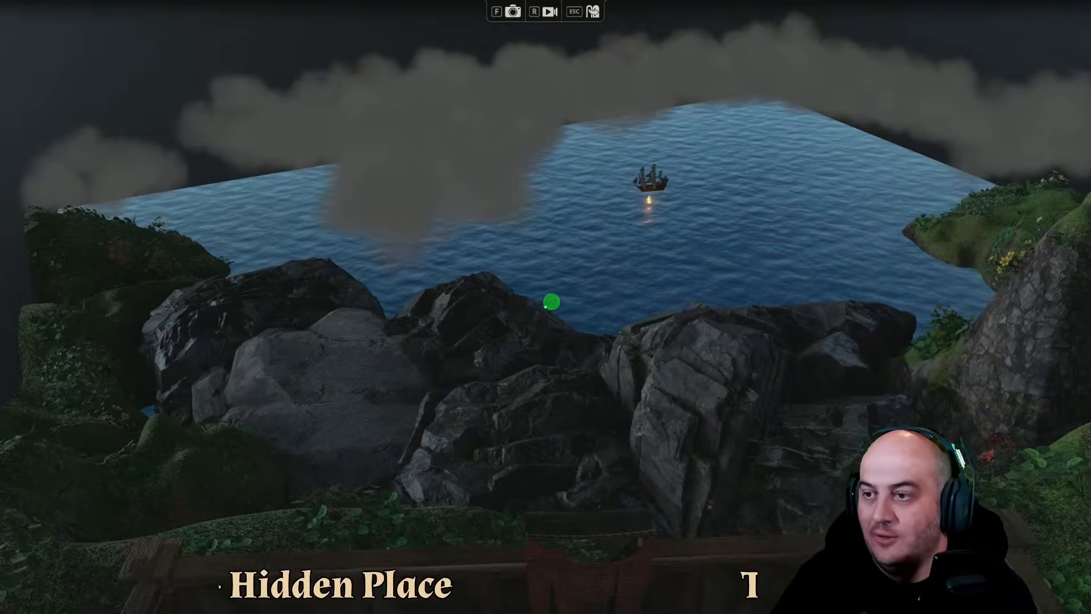
Examine the shoreline rocks and the lit ship up close, then view the whole cabin from above
{"action": "key", "text": "w"}
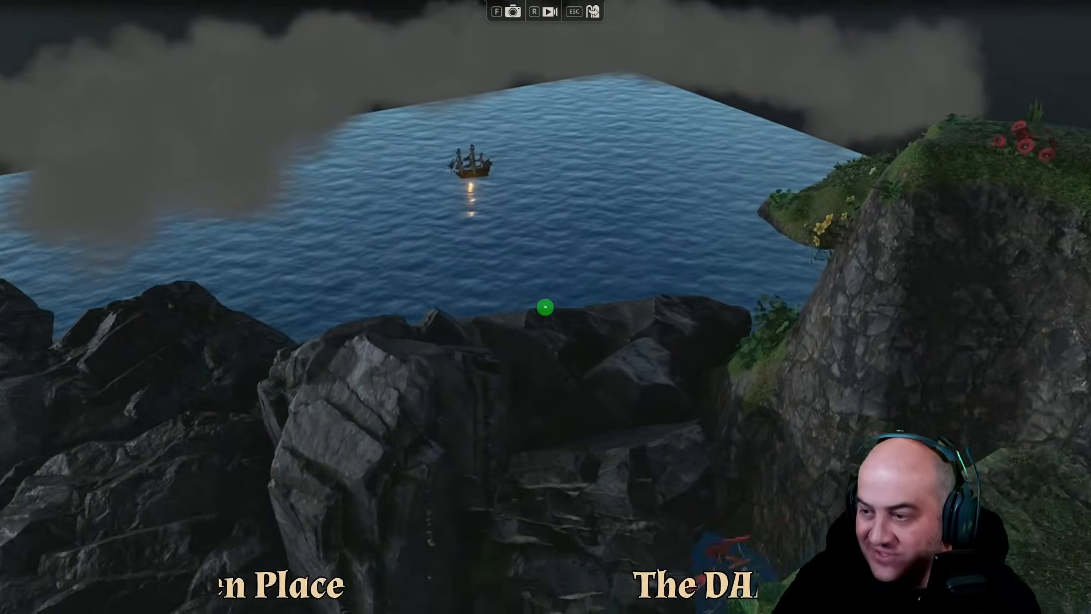
{"action": "key", "text": "w"}
{"action": "key", "text": "s"}
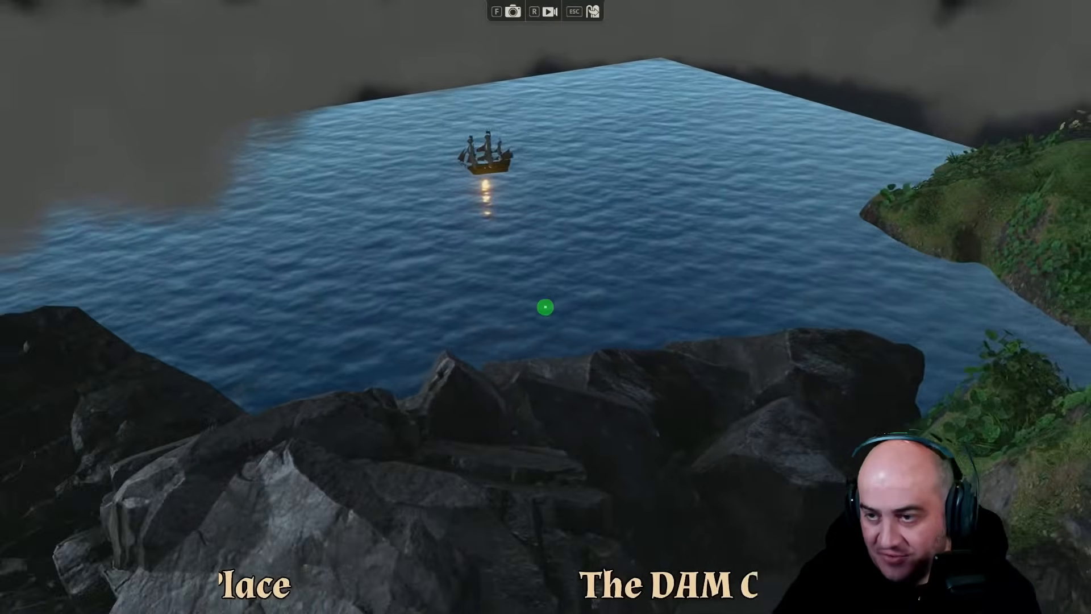
{"action": "key", "text": "s"}
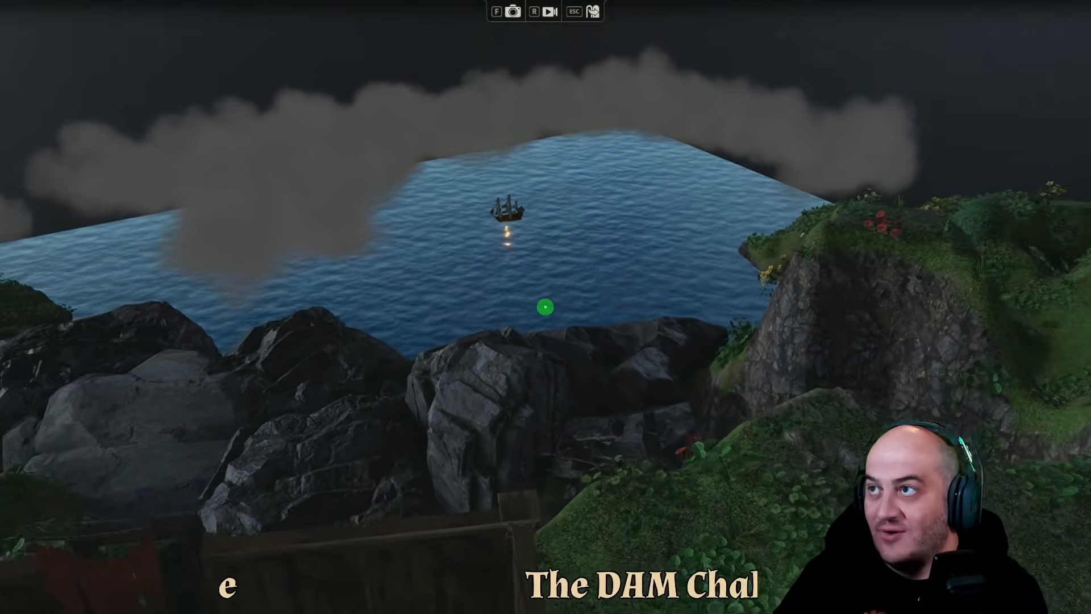
{"action": "key", "text": "s"}
{"action": "key", "text": "a"}
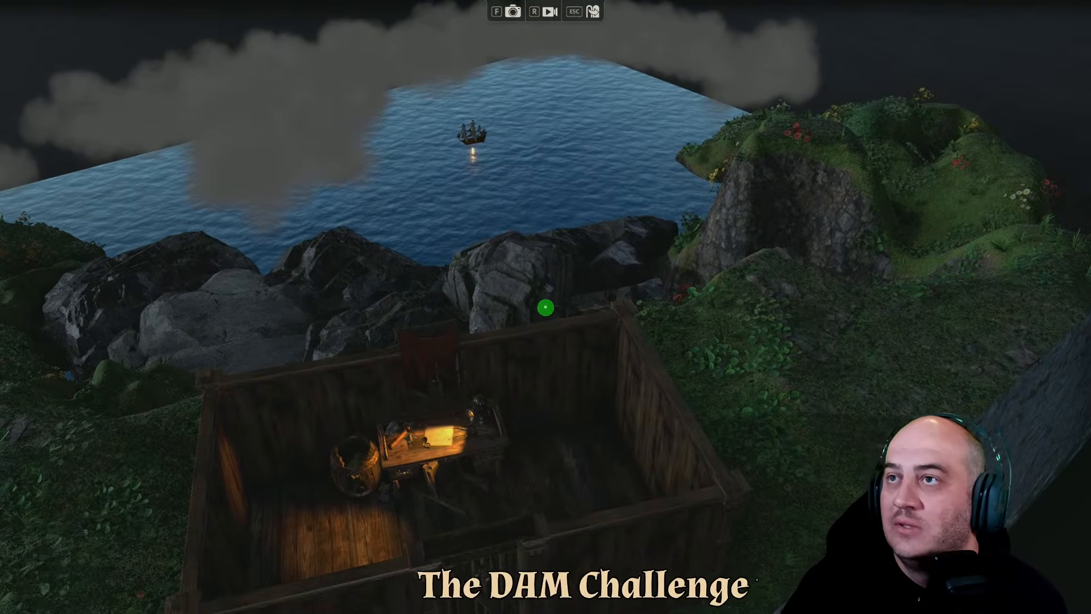
Inspect the desk and the open window with its torn red curtain, then view the cabin and coast from afar
{"action": "key", "text": "w"}
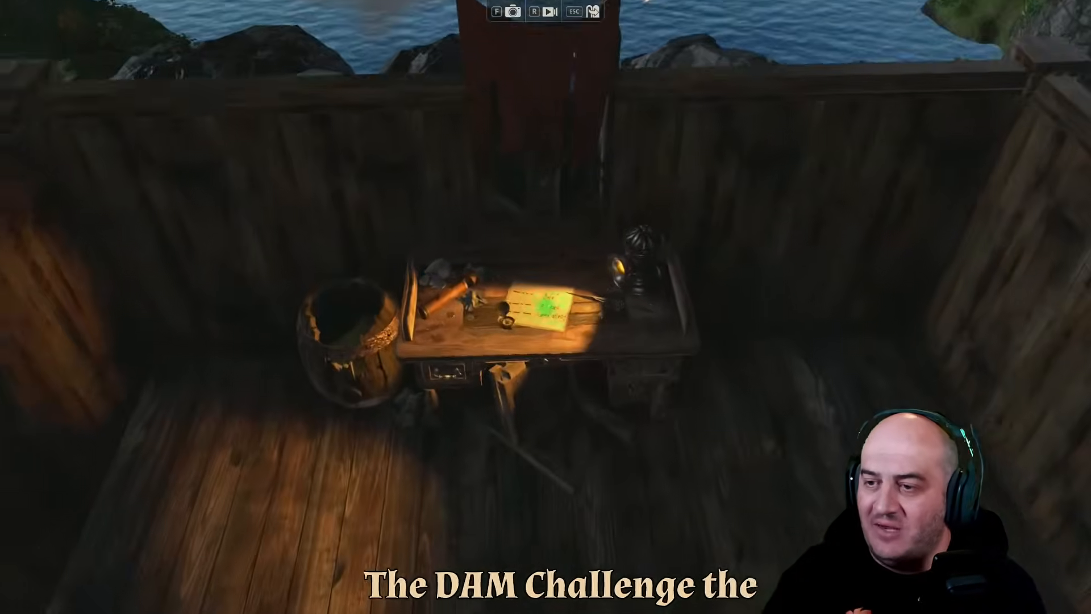
{"action": "key", "text": "w"}
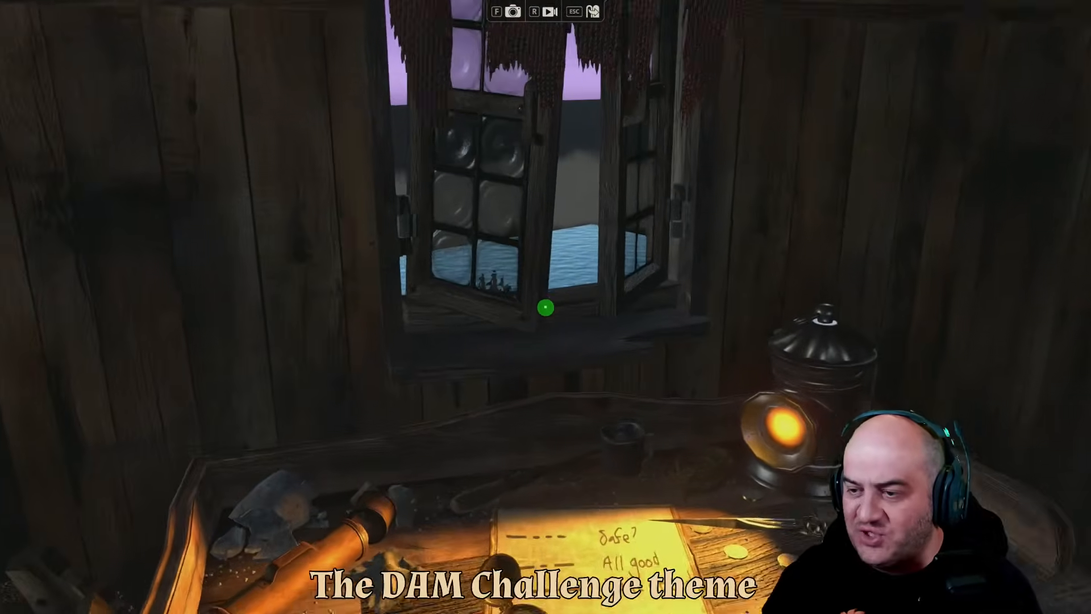
{"action": "key", "text": "w"}
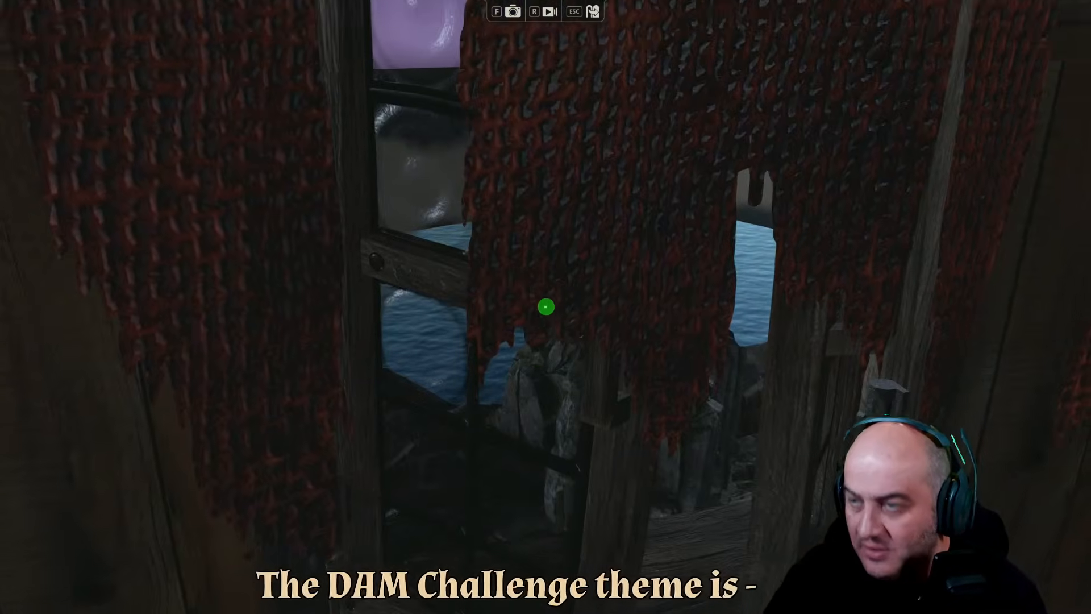
{"action": "key", "text": "s"}
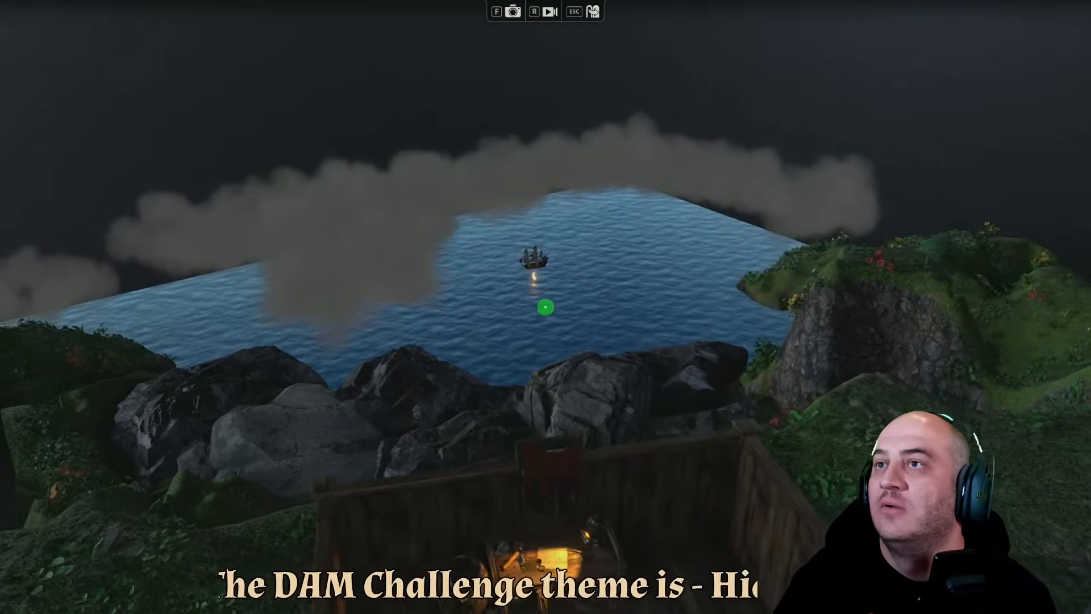
{"action": "key", "text": "s"}
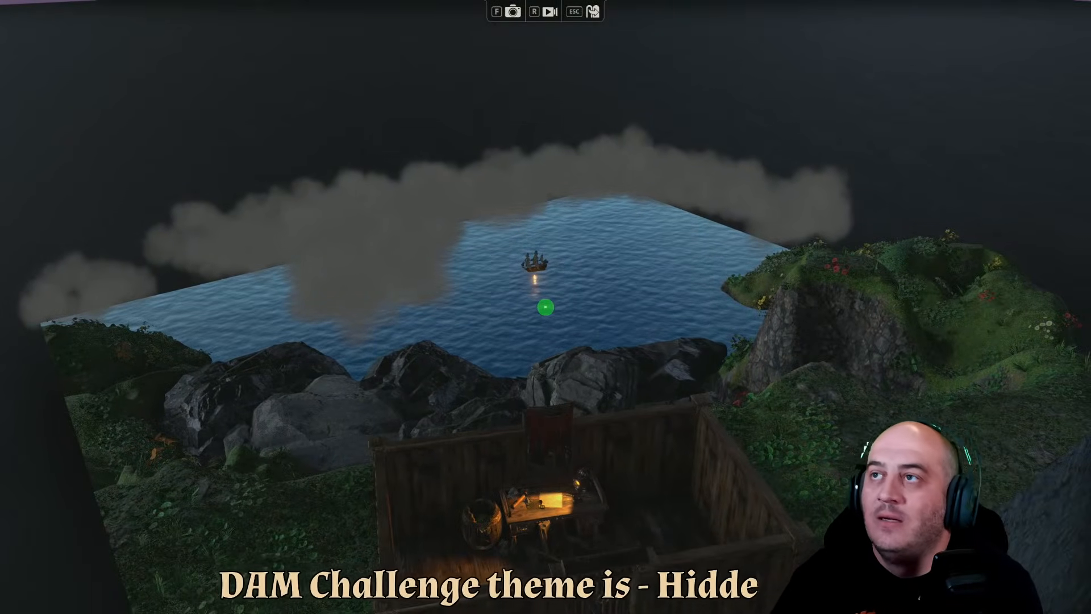
{"action": "mouse_move", "coordinate": [545, 307]}
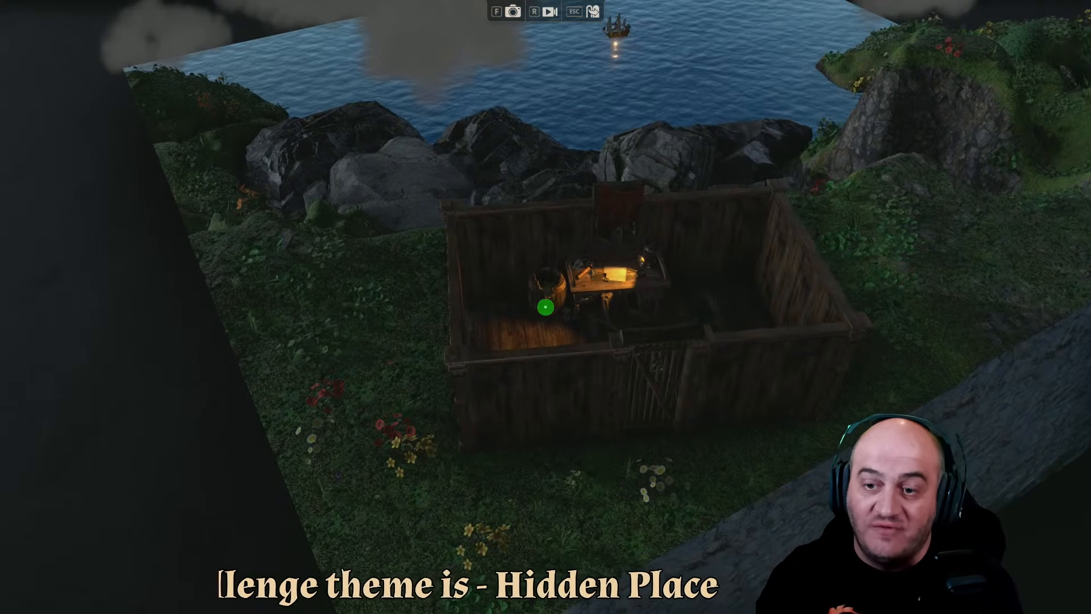
Examine the lantern-lit note, spyglass and compass on the desk, then the window and the sea beyond
{"action": "key", "text": "w"}
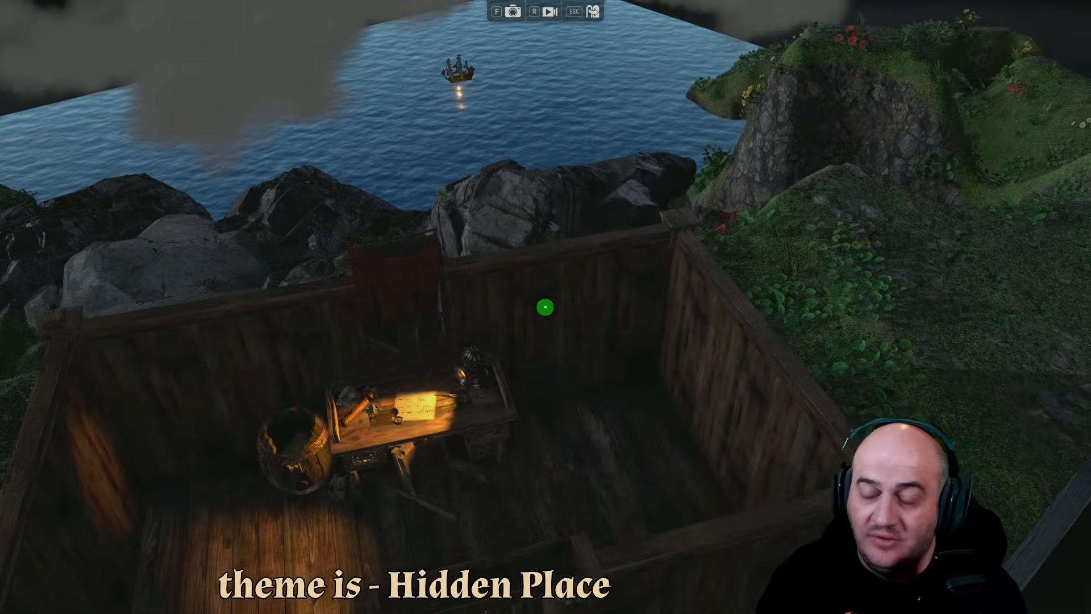
{"action": "key", "text": "w"}
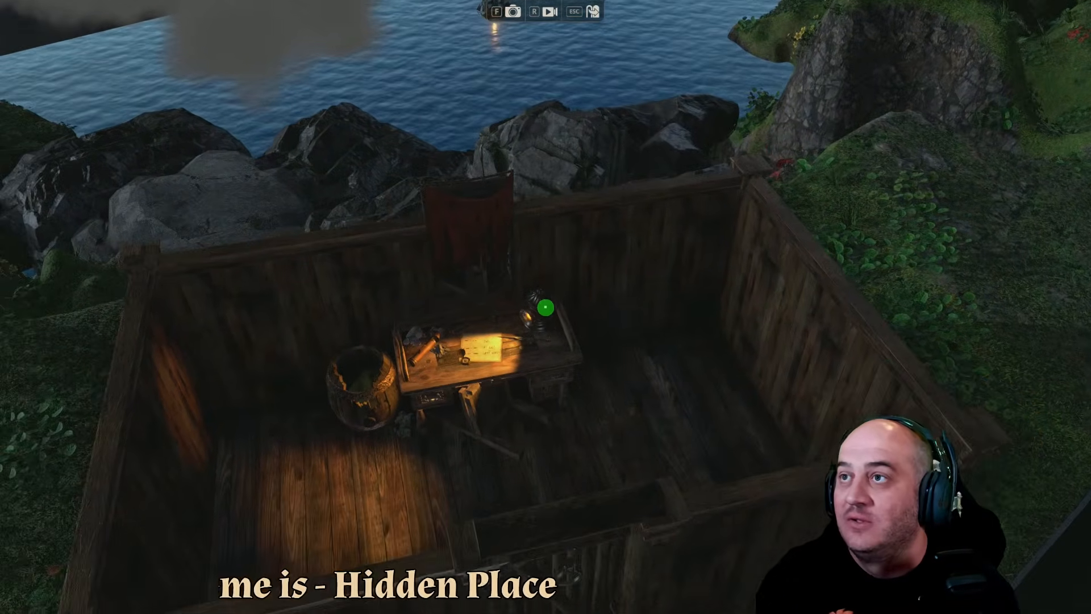
{"action": "key", "text": "w"}
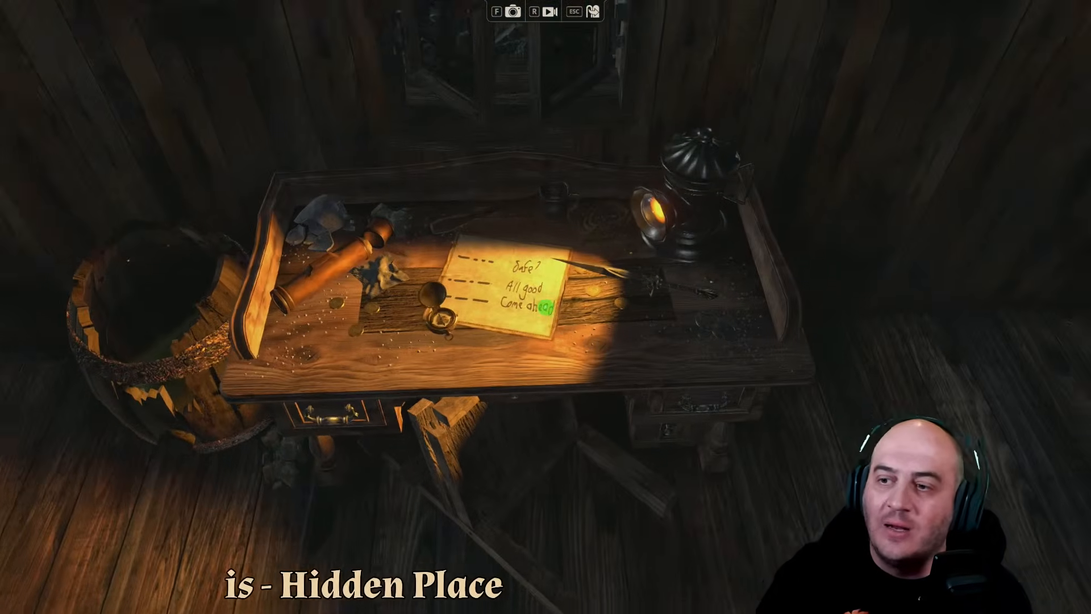
{"action": "key", "text": "w"}
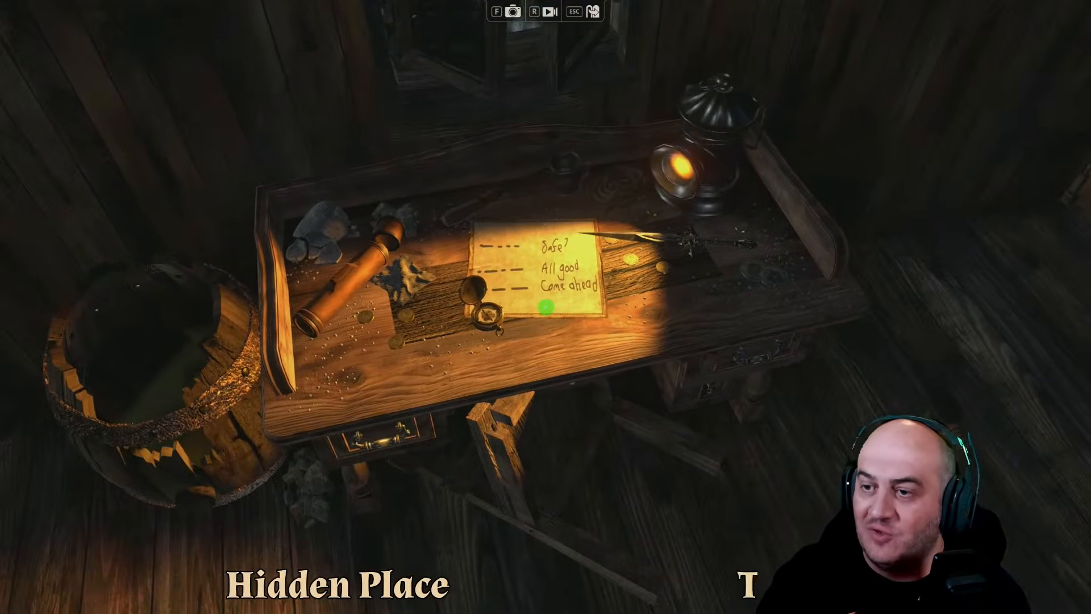
{"action": "key", "text": "w"}
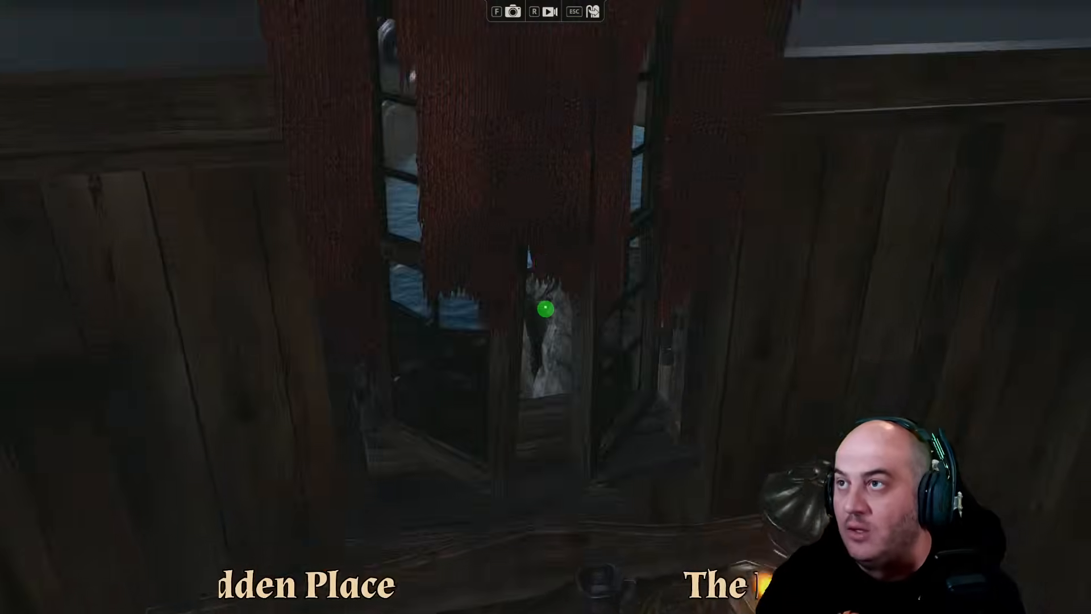
{"action": "key", "text": "s"}
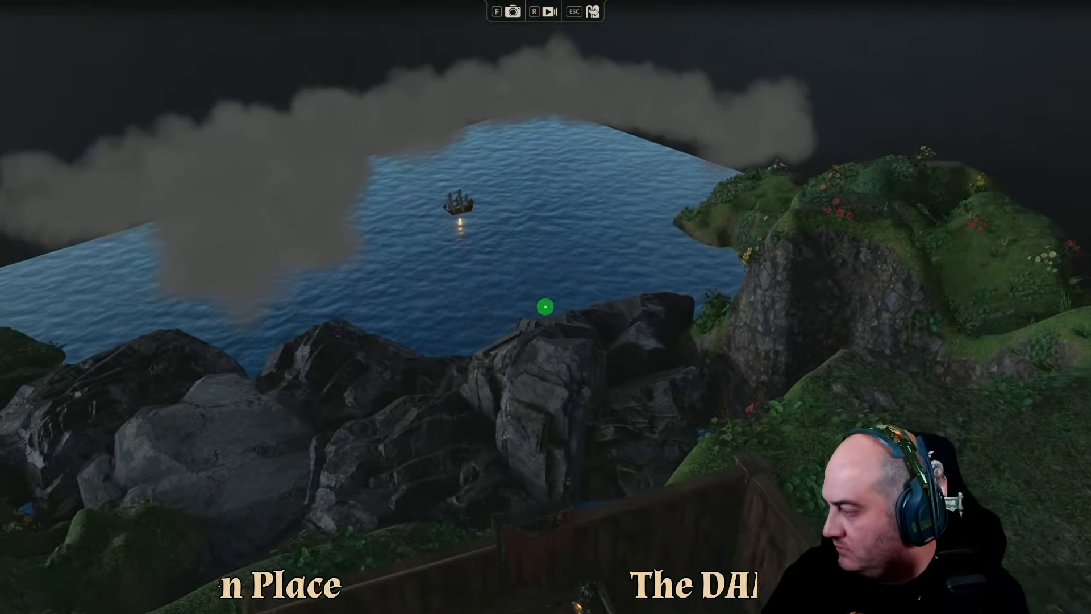
Leave the camera mode and view the cabin and its rocky surroundings in the map editor
{"action": "key", "text": "Escape"}
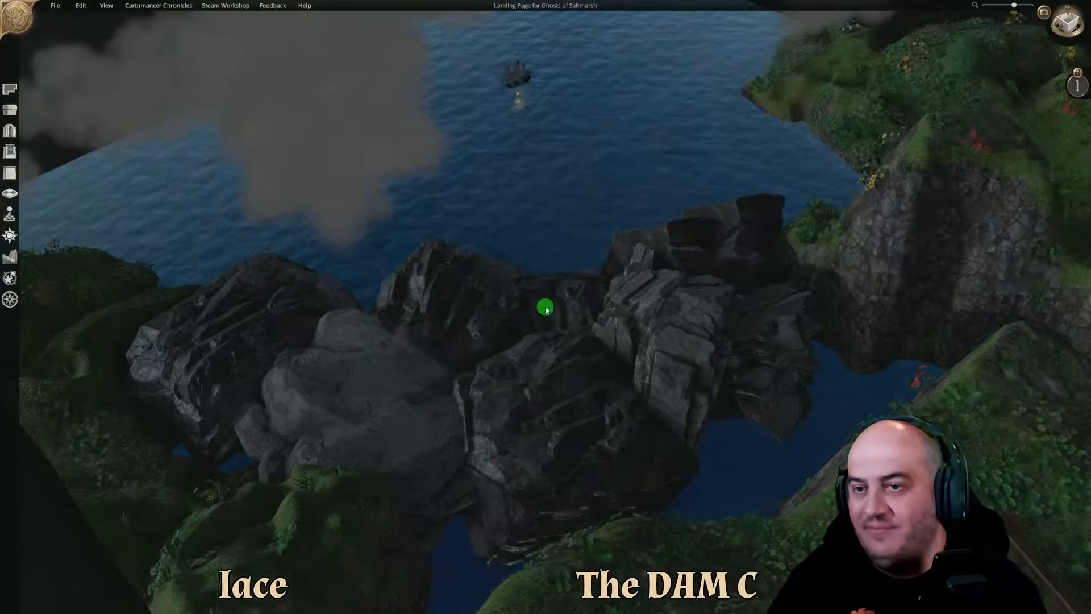
{"action": "key", "text": "s"}
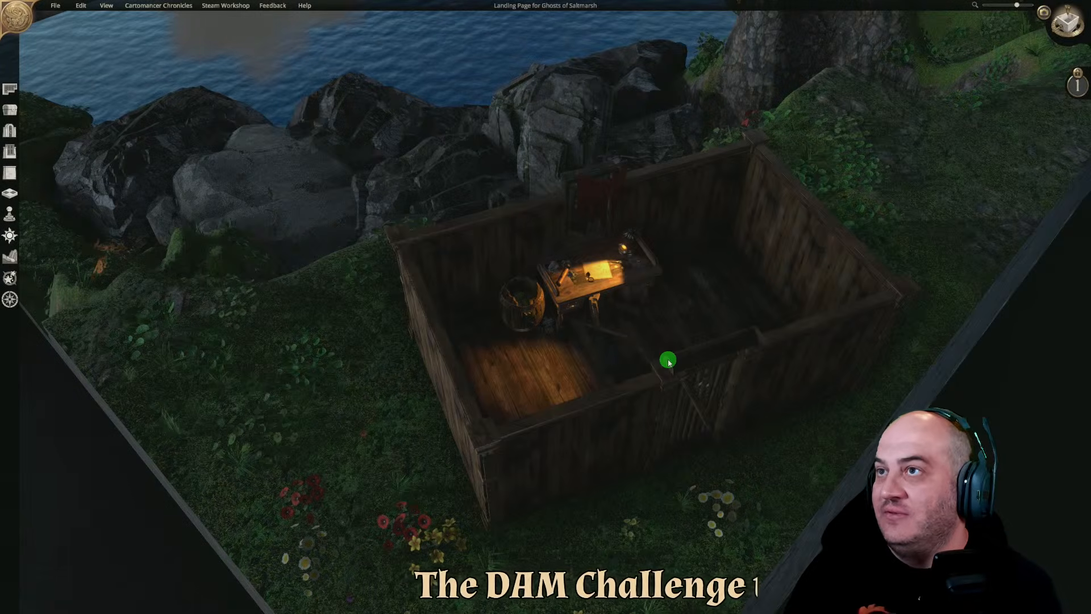
{"action": "key", "text": "d"}
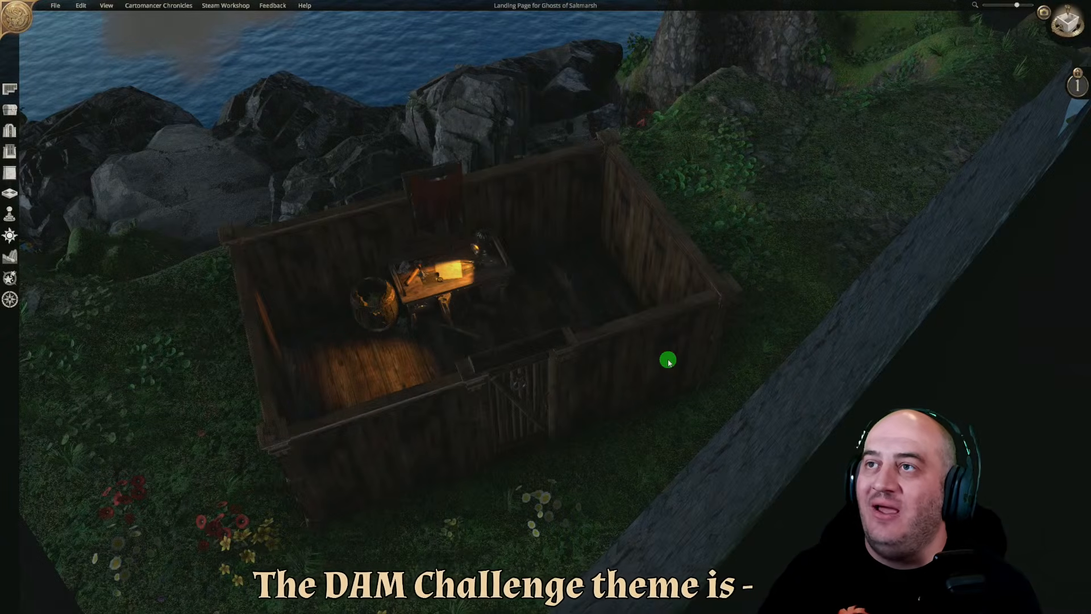
{"action": "scroll", "coordinate": [666, 353], "scroll_direction": "up", "scroll_amount": 3}
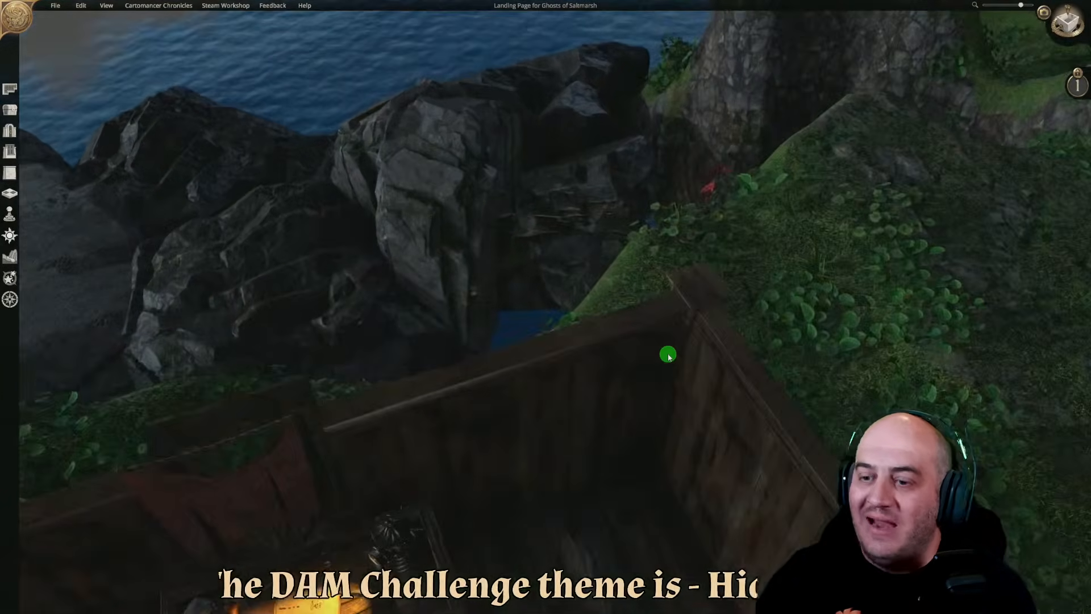
{"action": "scroll", "coordinate": [626, 327], "scroll_direction": "down", "scroll_amount": 3}
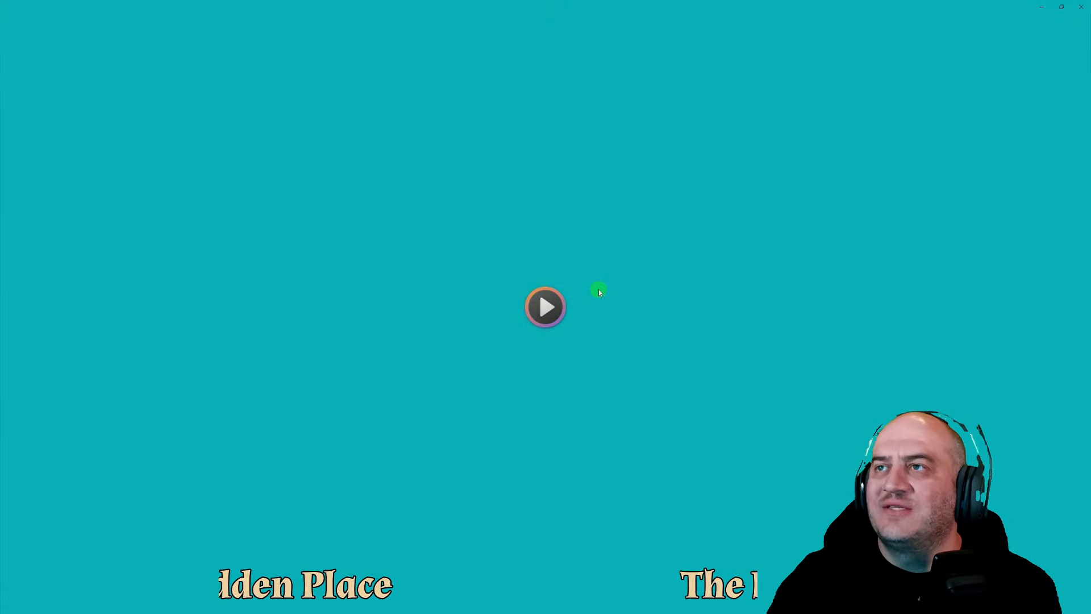
Close the video player window and examine the cabin's gate, desk and curtained window in the map editor
{"action": "left_click", "coordinate": [1081, 6]}
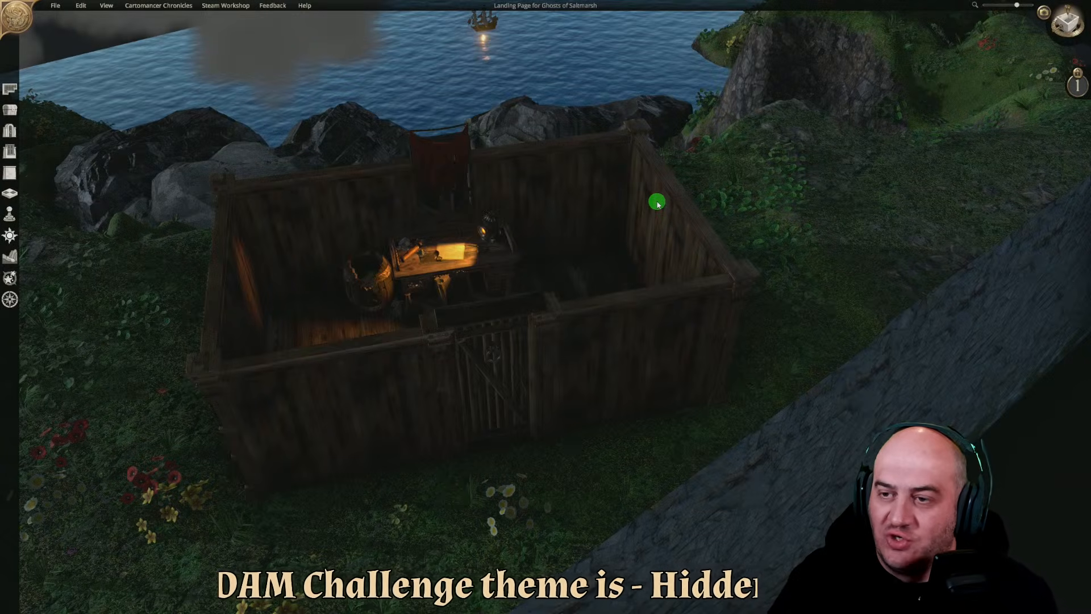
{"action": "middle_click_drag", "start_coordinate": [621, 224], "coordinate": [648, 215]}
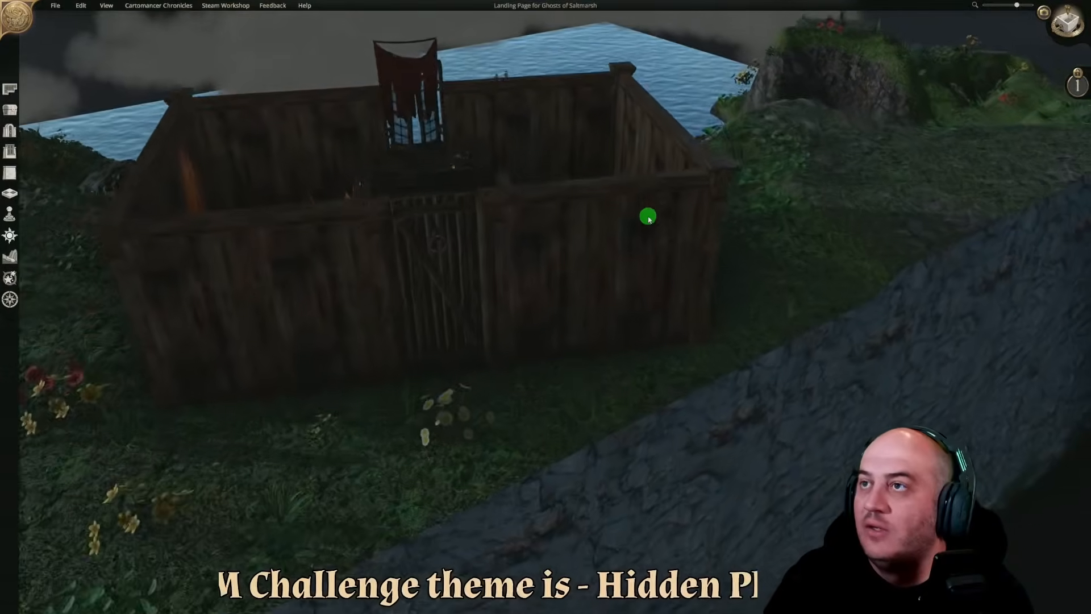
{"action": "scroll", "coordinate": [642, 219], "scroll_direction": "up", "scroll_amount": 3}
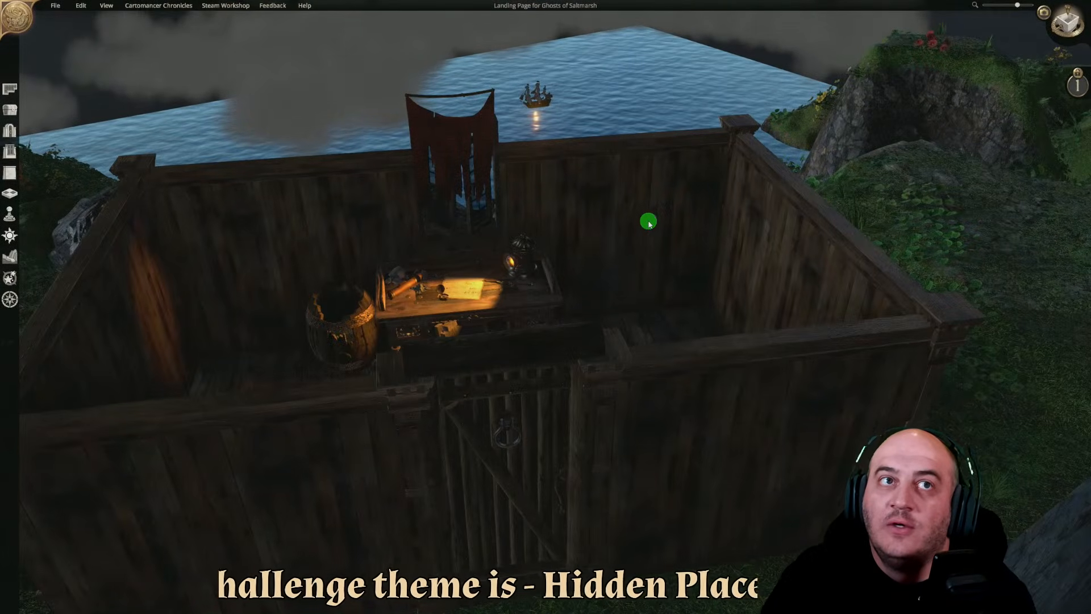
{"action": "scroll", "coordinate": [648, 223], "scroll_direction": "up", "scroll_amount": 4}
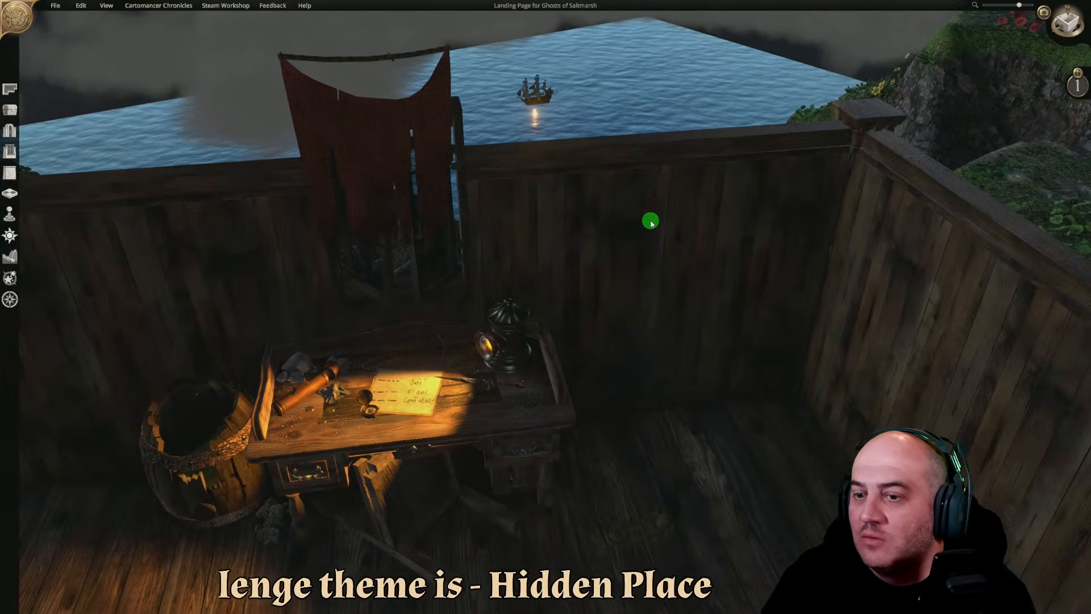
{"action": "middle_click_drag", "start_coordinate": [762, 246], "coordinate": [785, 253]}
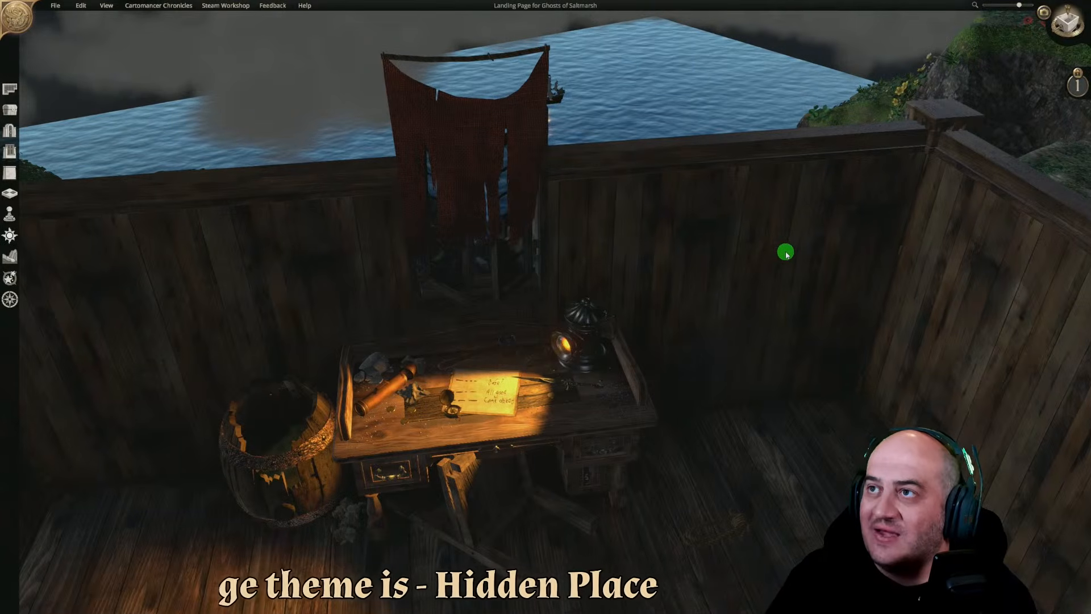
{"action": "scroll", "coordinate": [786, 253], "scroll_direction": "down", "scroll_amount": 2}
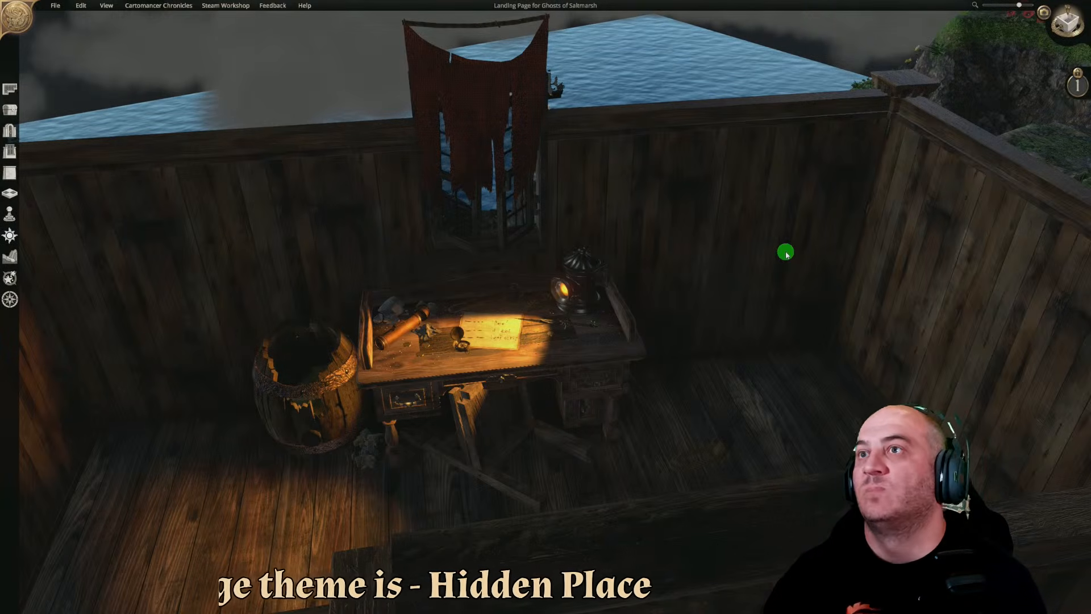
{"action": "scroll", "coordinate": [770, 277], "scroll_direction": "down", "scroll_amount": 3}
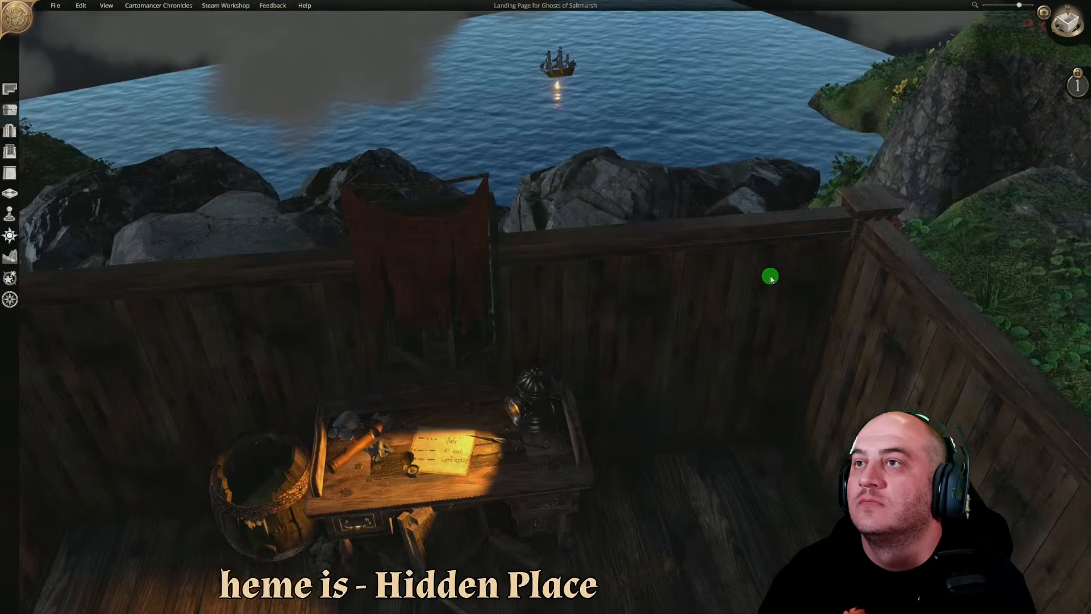
Examine the cabin room from above, then the note, spyglass and lantern on the desk up close
{"action": "scroll", "coordinate": [771, 277], "scroll_direction": "down", "scroll_amount": 3}
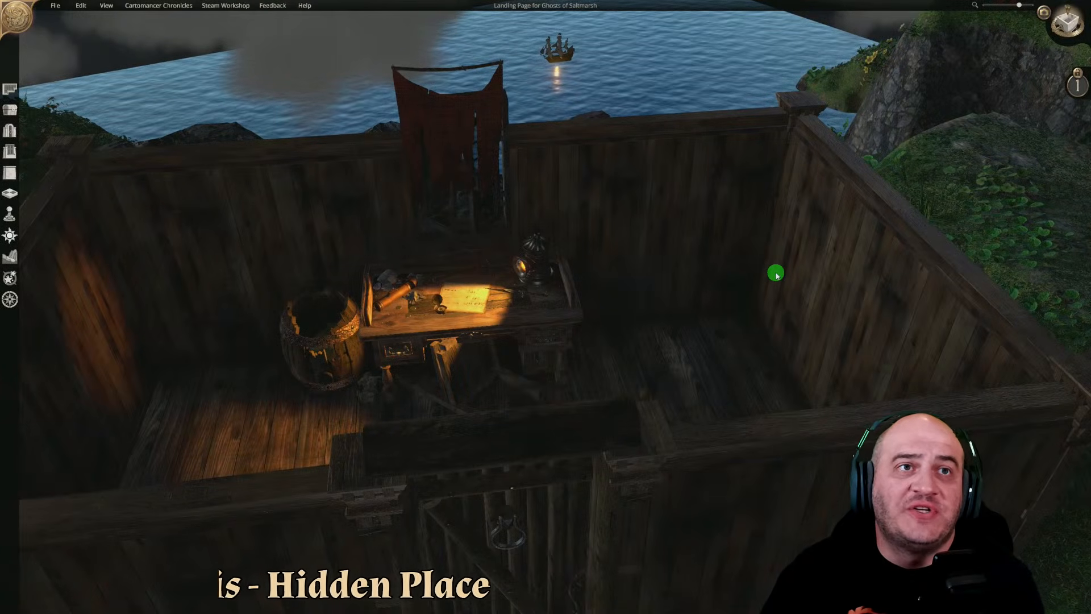
{"action": "scroll", "coordinate": [739, 331], "scroll_direction": "up", "scroll_amount": 2}
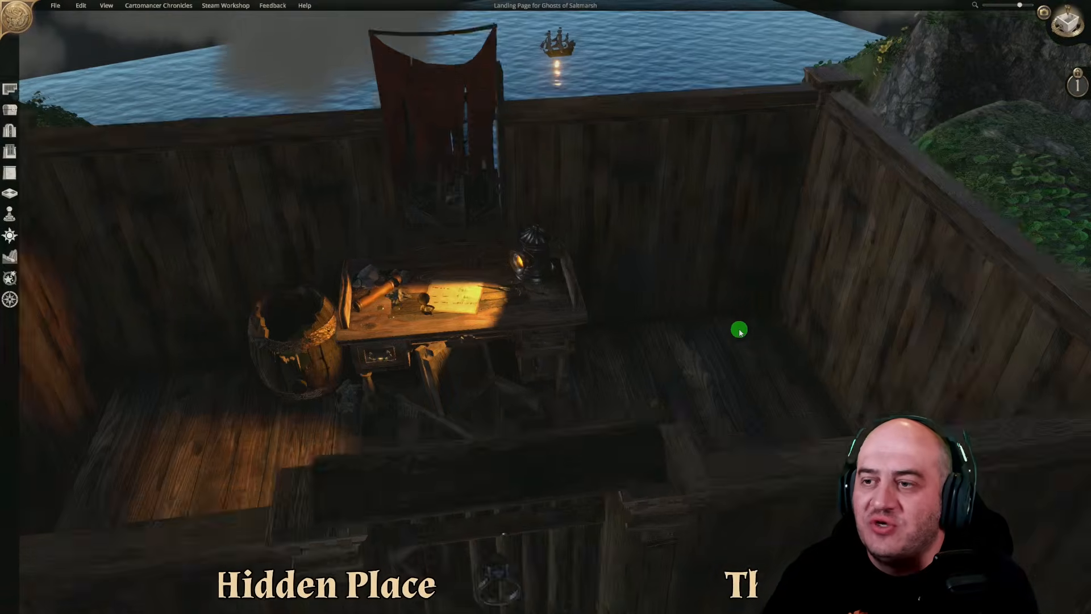
{"action": "scroll", "coordinate": [740, 331], "scroll_direction": "up", "scroll_amount": 4}
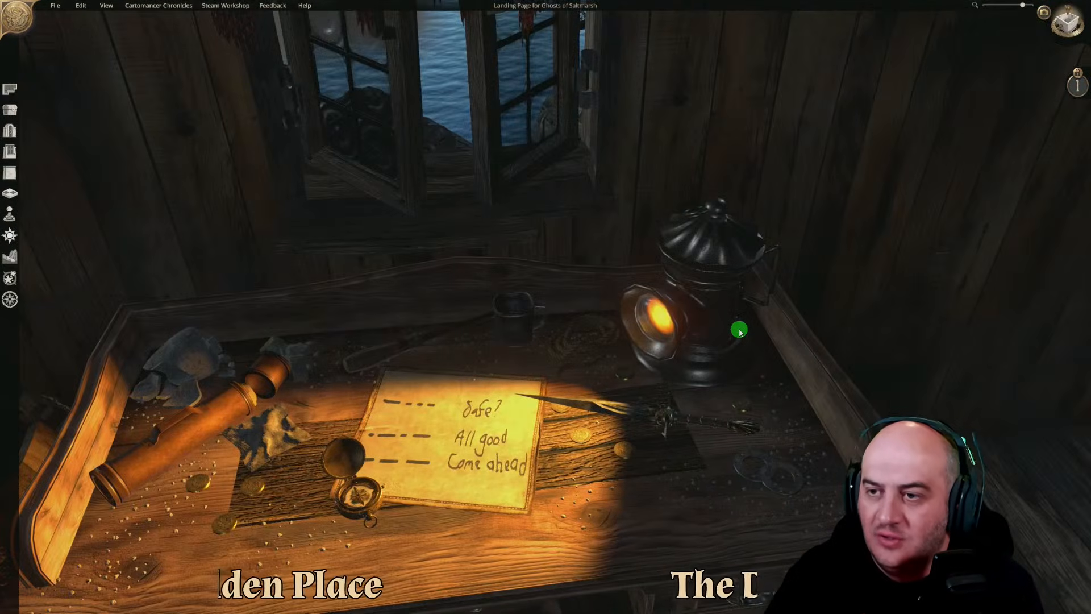
{"action": "scroll", "coordinate": [740, 329], "scroll_direction": "down", "scroll_amount": 3}
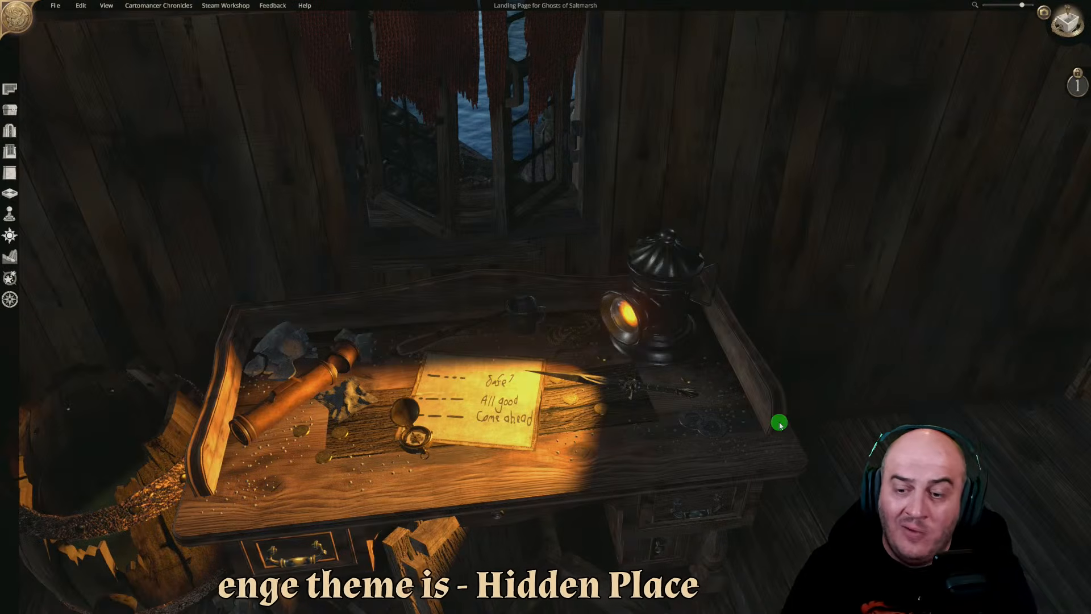
View the cabin's gated outer wall, then frame the desk and barrel with the ship in sight through the open window
{"action": "scroll", "coordinate": [794, 394], "scroll_direction": "down", "scroll_amount": 3}
{"action": "key", "text": "s"}
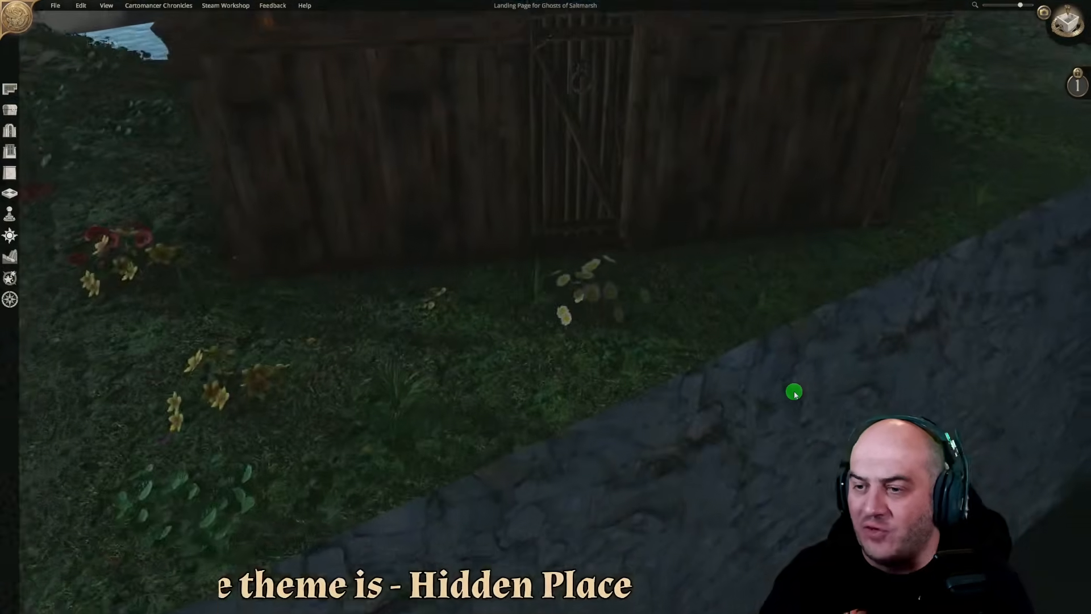
{"action": "scroll", "coordinate": [794, 395], "scroll_direction": "up", "scroll_amount": 3}
{"action": "key", "text": "w"}
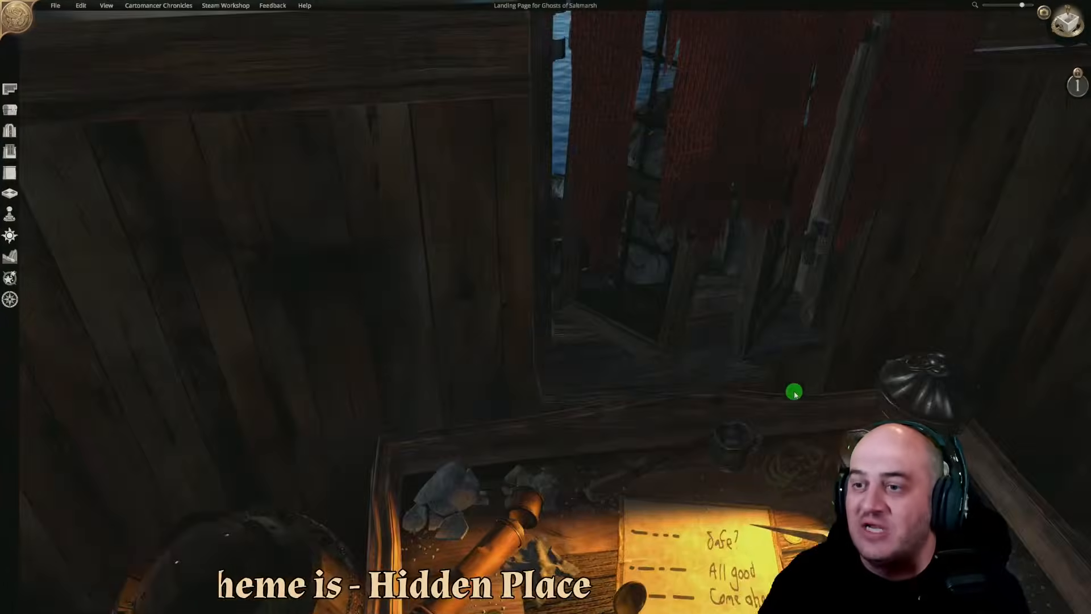
{"action": "key", "text": "s"}
{"action": "key", "text": "w"}
{"action": "scroll", "coordinate": [791, 364], "scroll_direction": "down", "scroll_amount": 1}
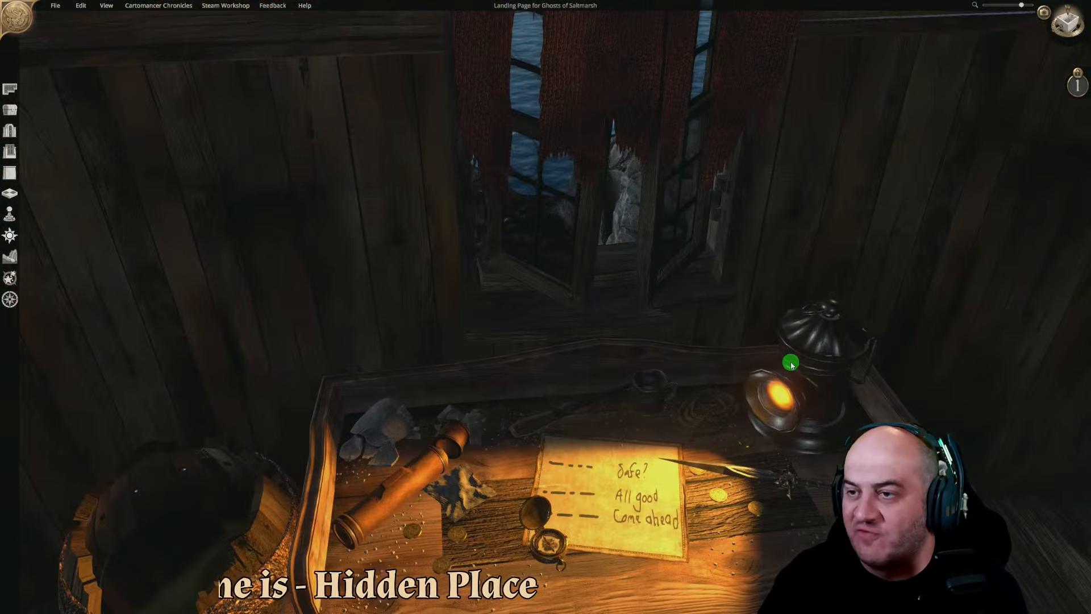
{"action": "key", "text": "s"}
{"action": "key", "text": "w"}
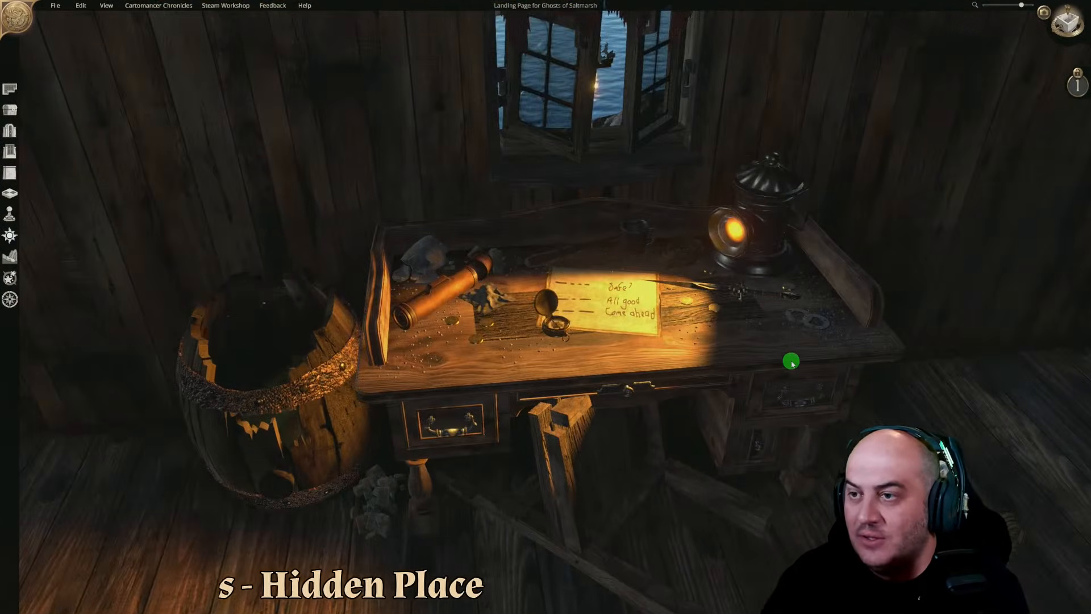
{"action": "key", "text": "s"}
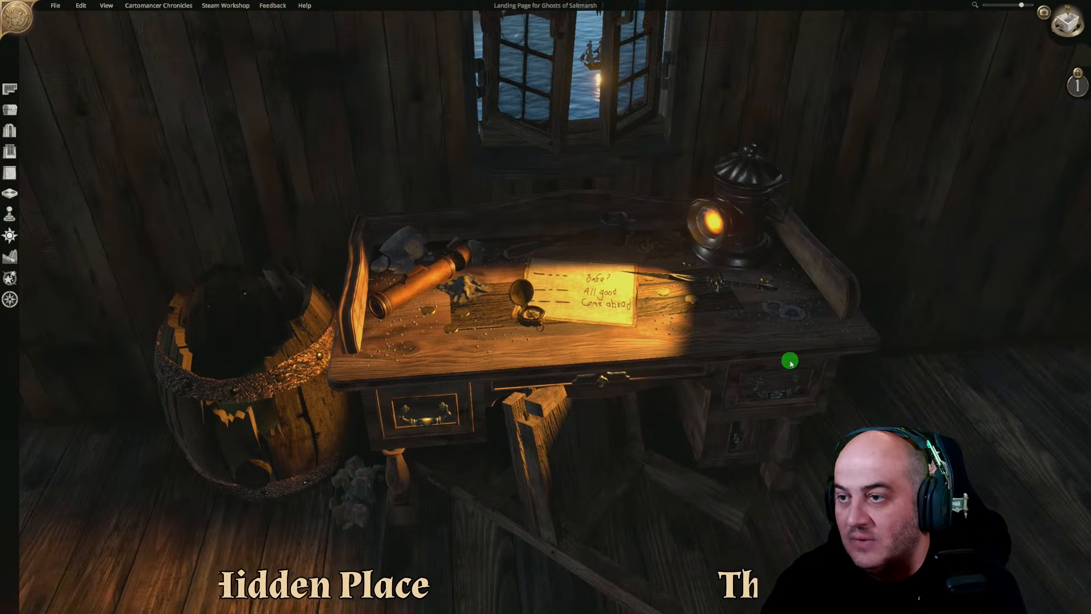
{"action": "key", "text": "a"}
{"action": "key", "text": "d"}
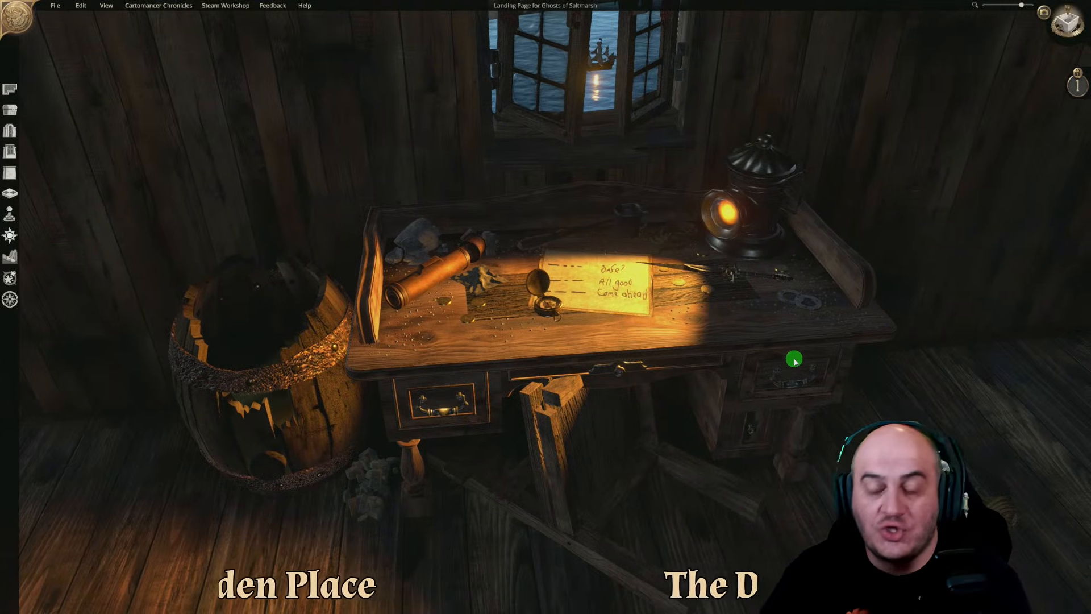